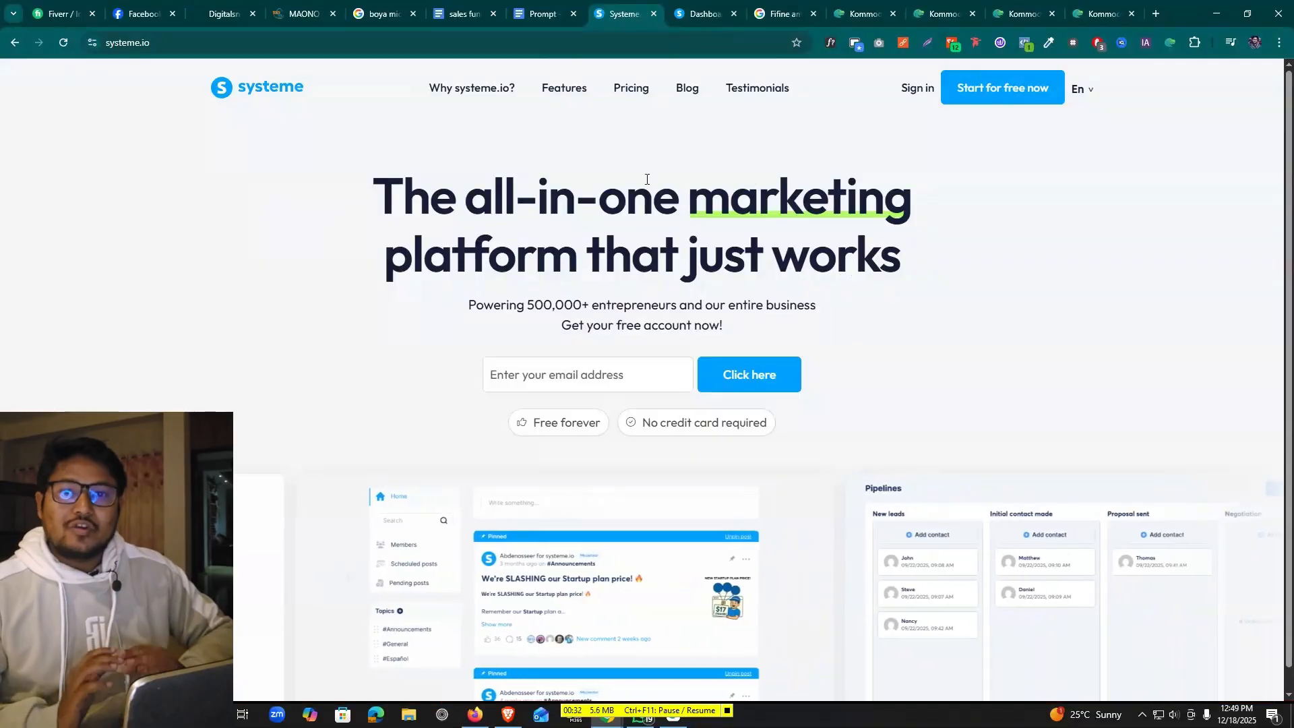
Open the systeme.io pricing page in Firefox and highlight the Free plan's 3 funnels and 2,000 contacts limits
click(476, 714)
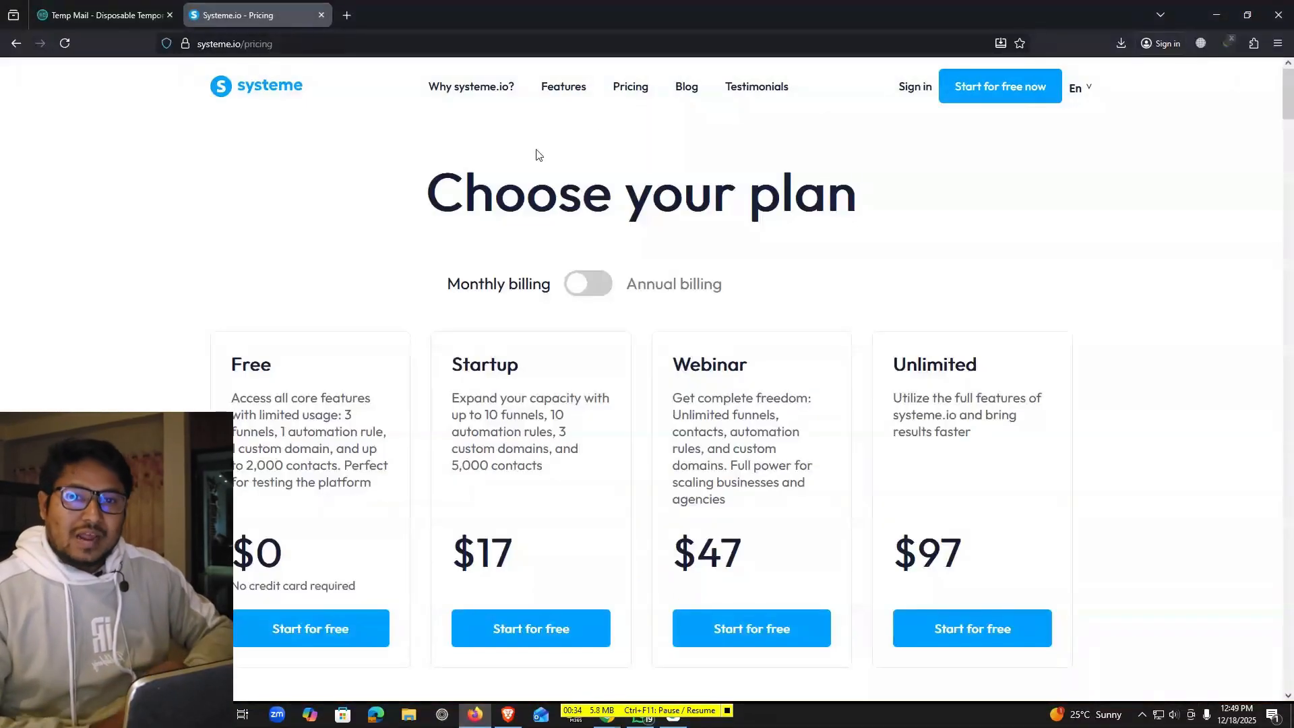
click(630, 92)
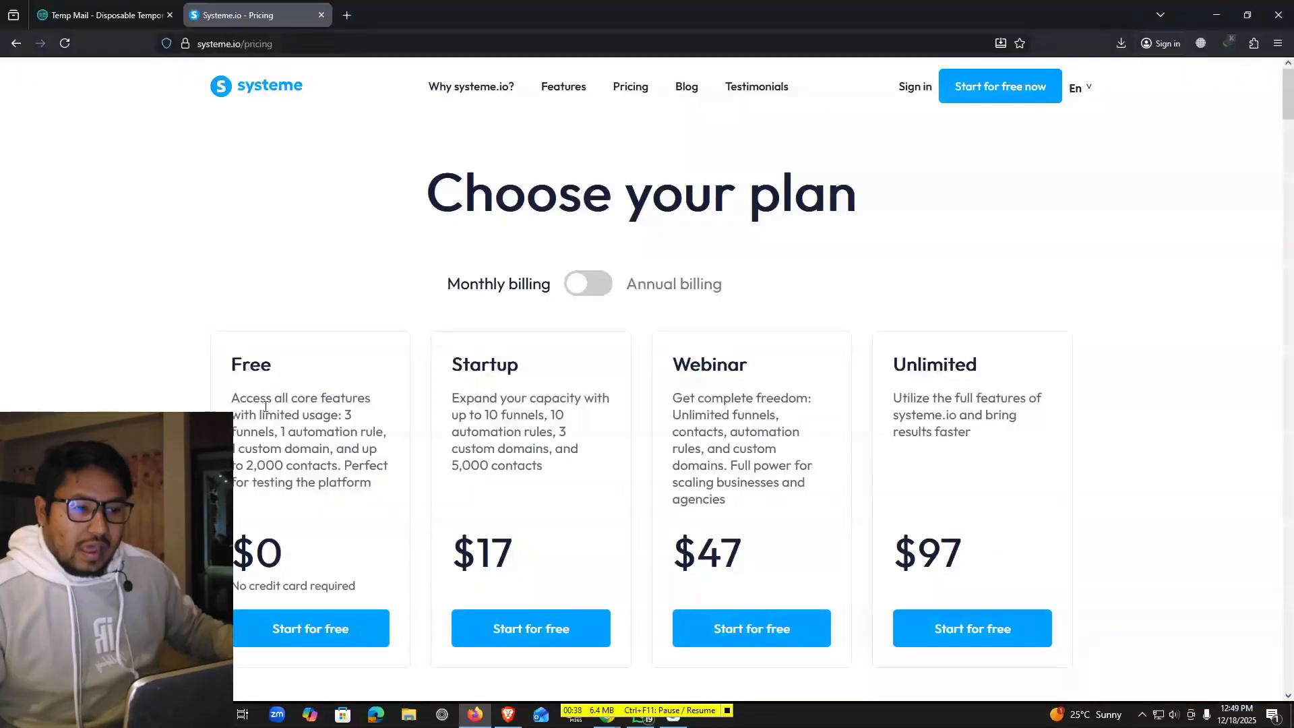
scroll(258, 295, down, 2)
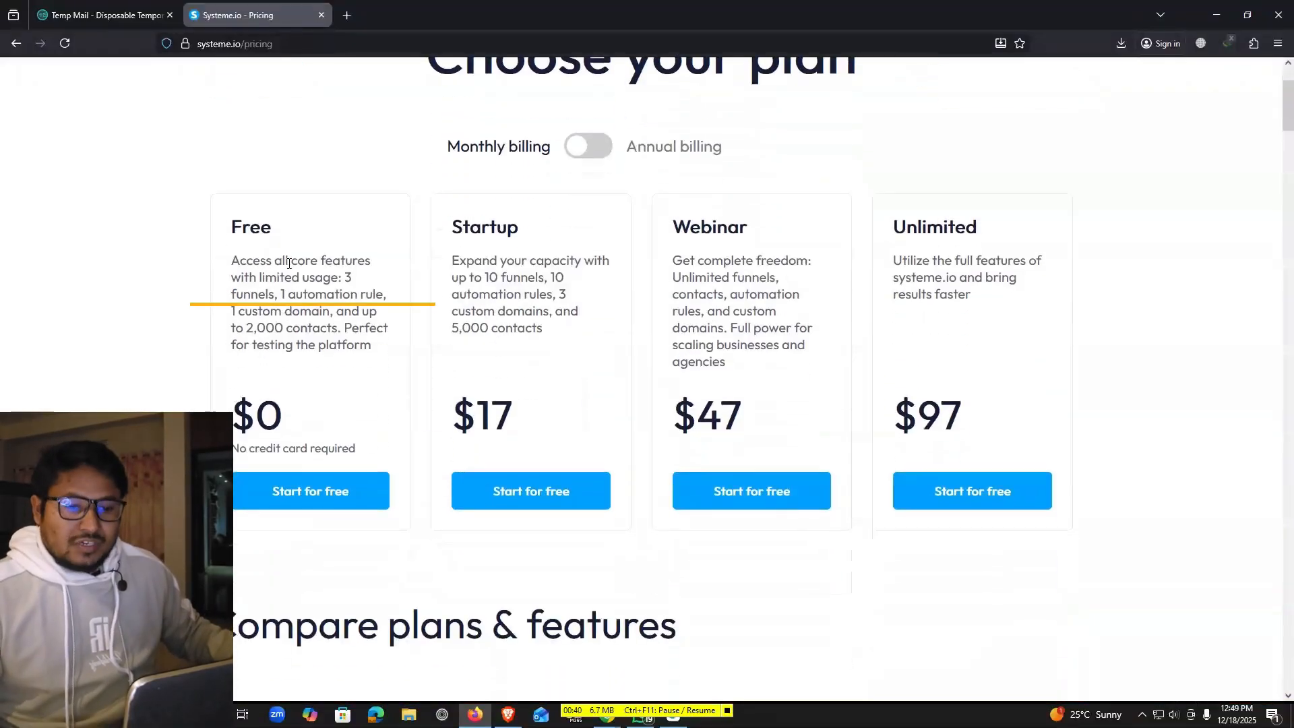
drag(342, 277, 279, 295)
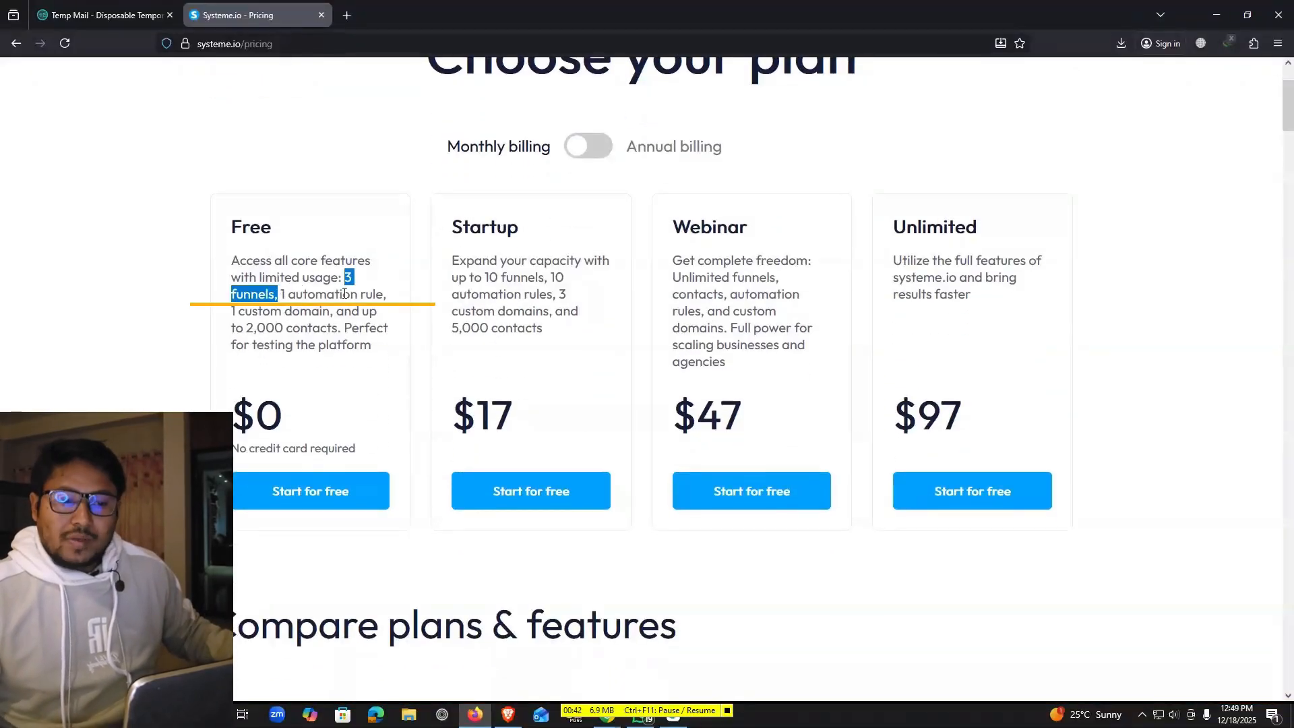
click(284, 295)
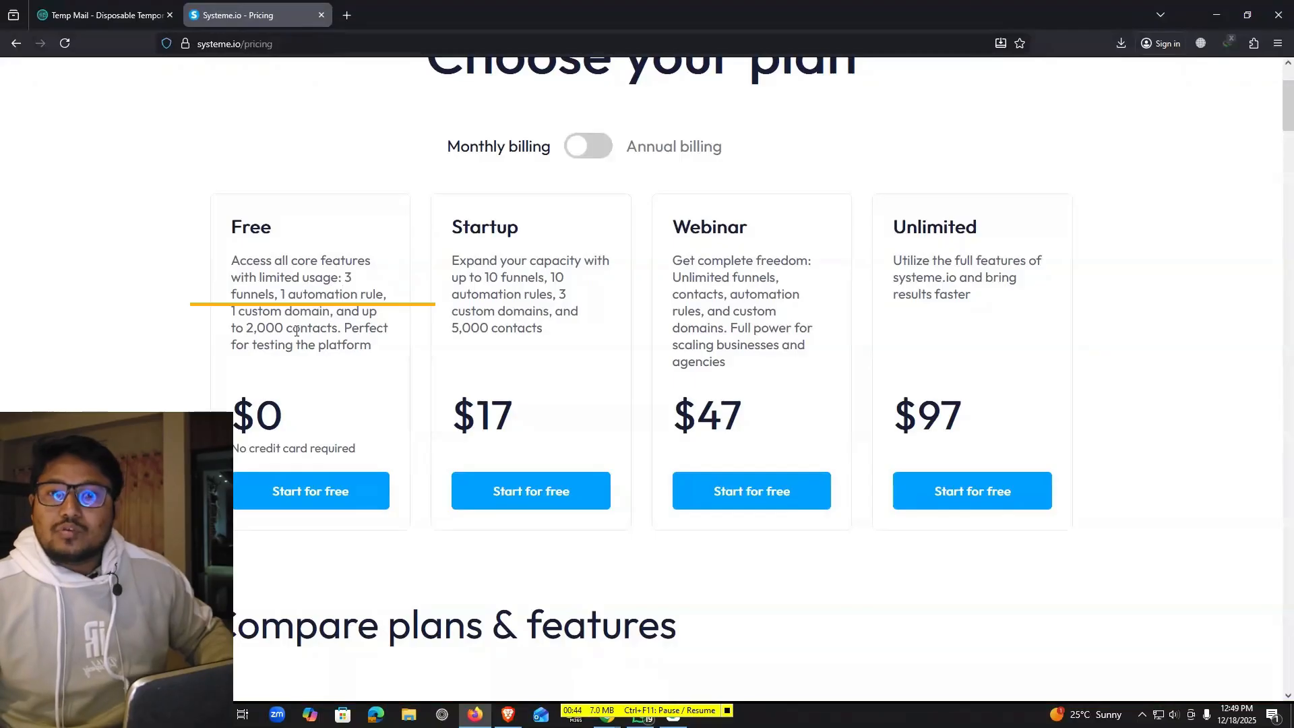
drag(247, 328, 376, 358)
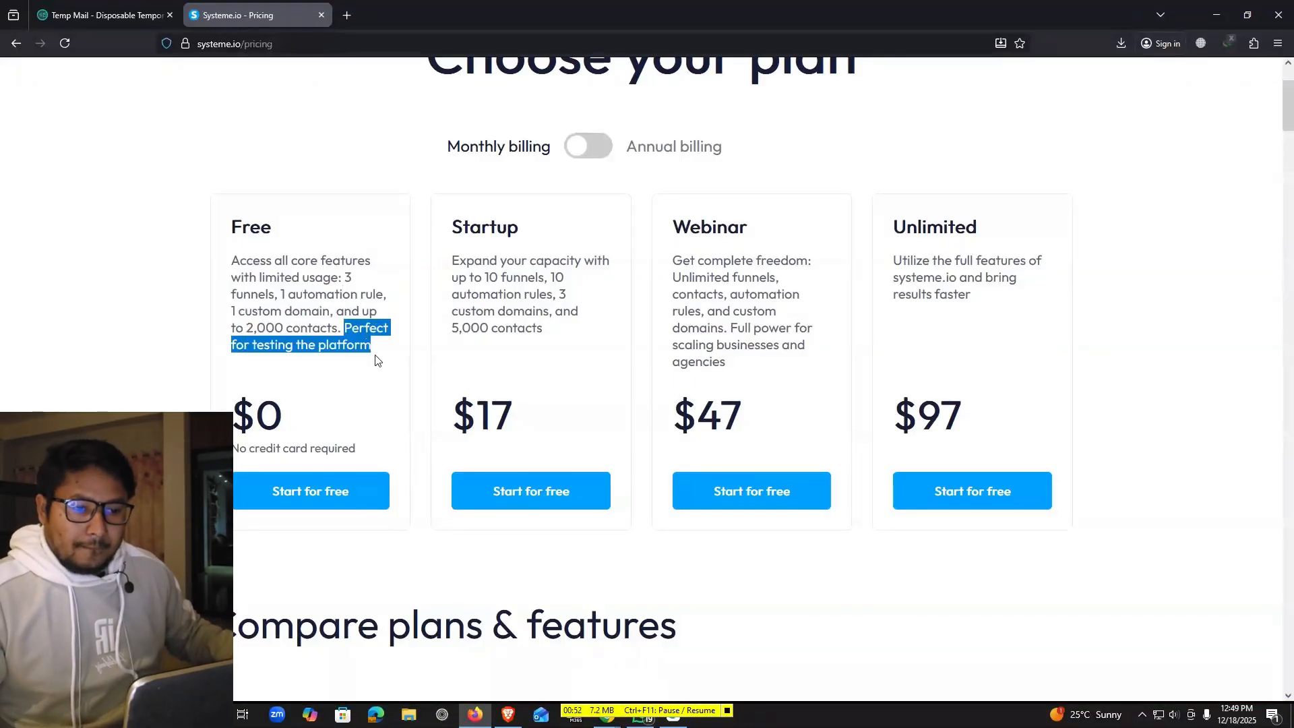
Further down the table, highlight the Free plan's Courses limit of 1 and 500 students
scroll(350, 303, down, 8)
scroll(319, 250, down, 3)
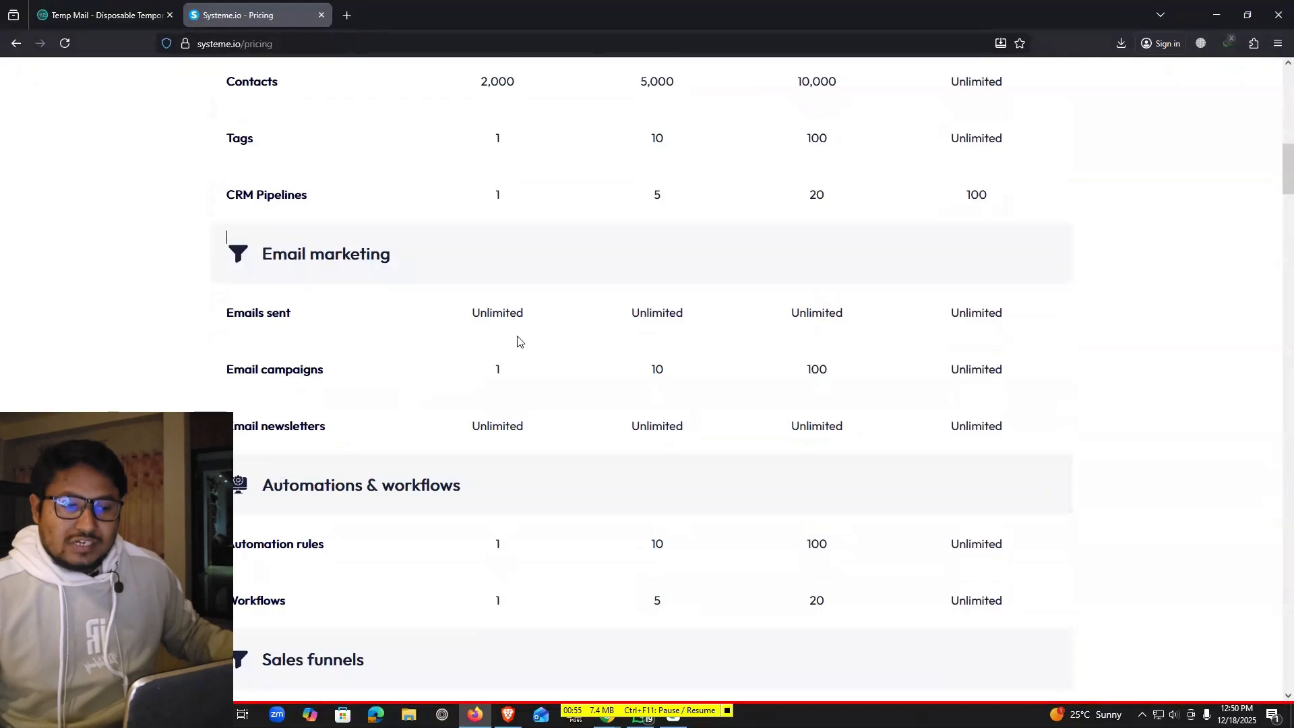
scroll(518, 340, down, 20)
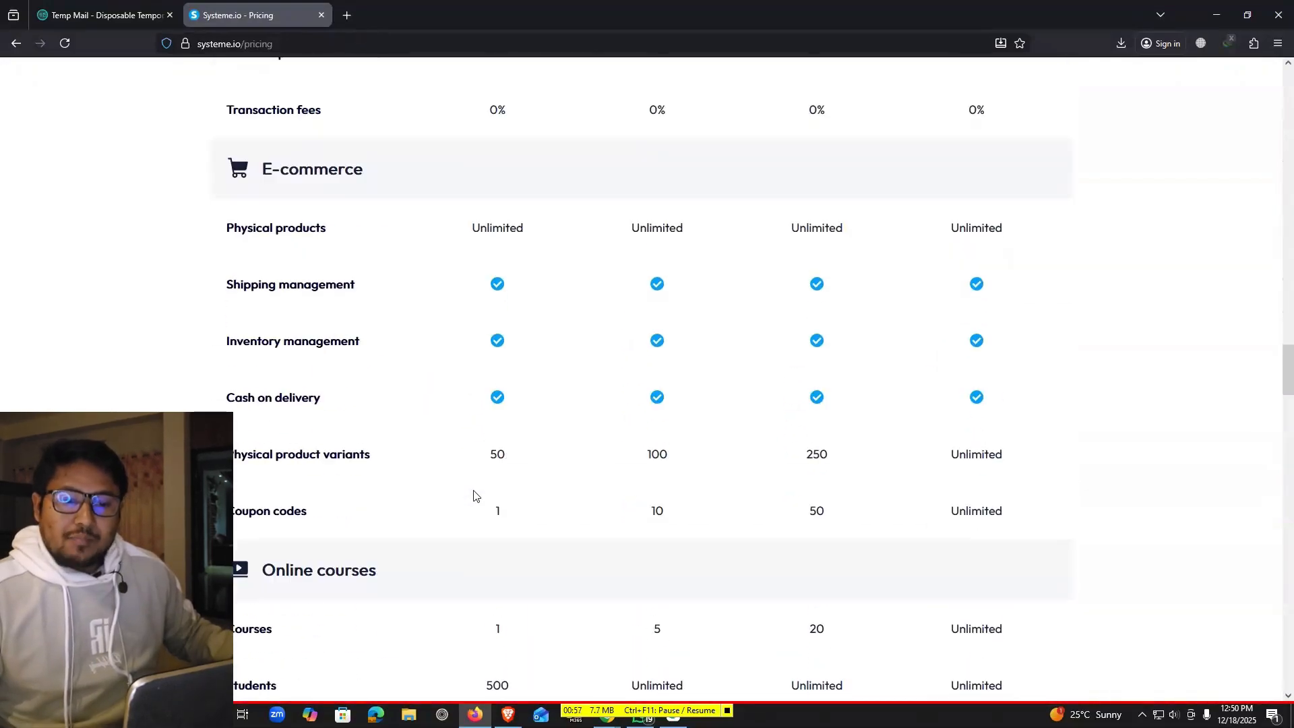
scroll(474, 496, down, 5)
drag(225, 289, 313, 291)
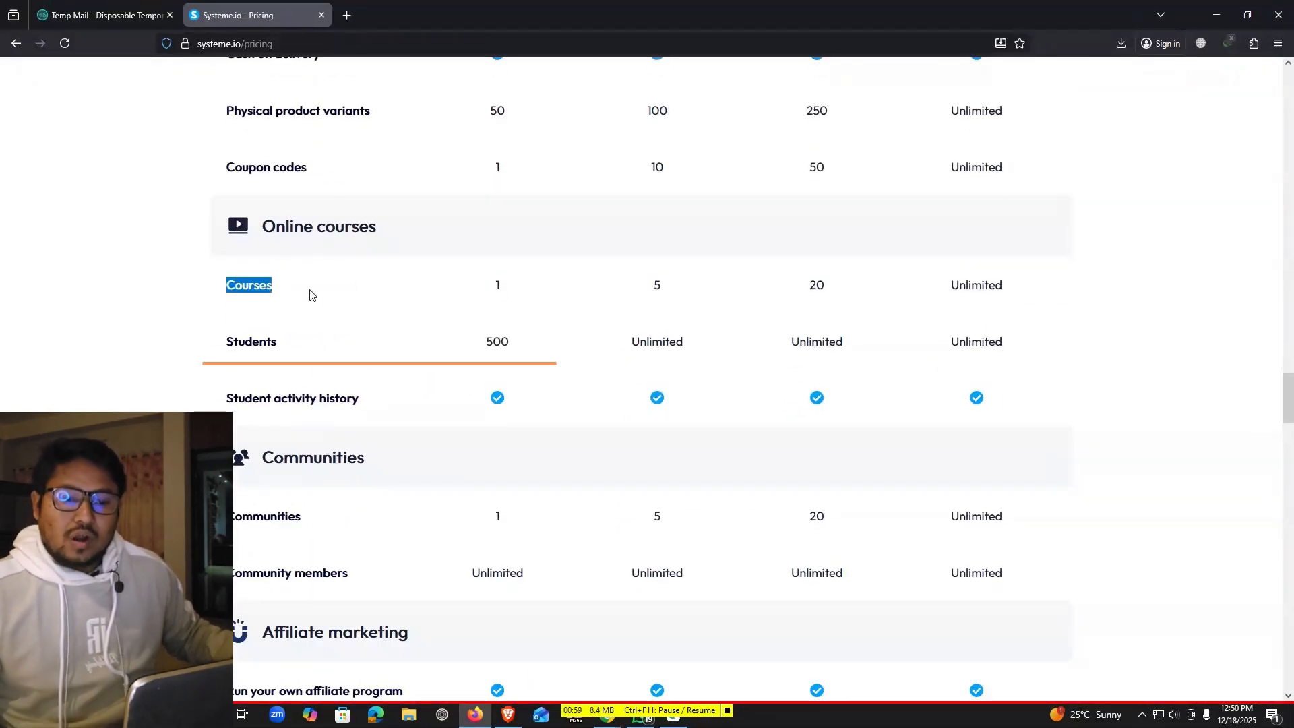
drag(490, 290, 511, 292)
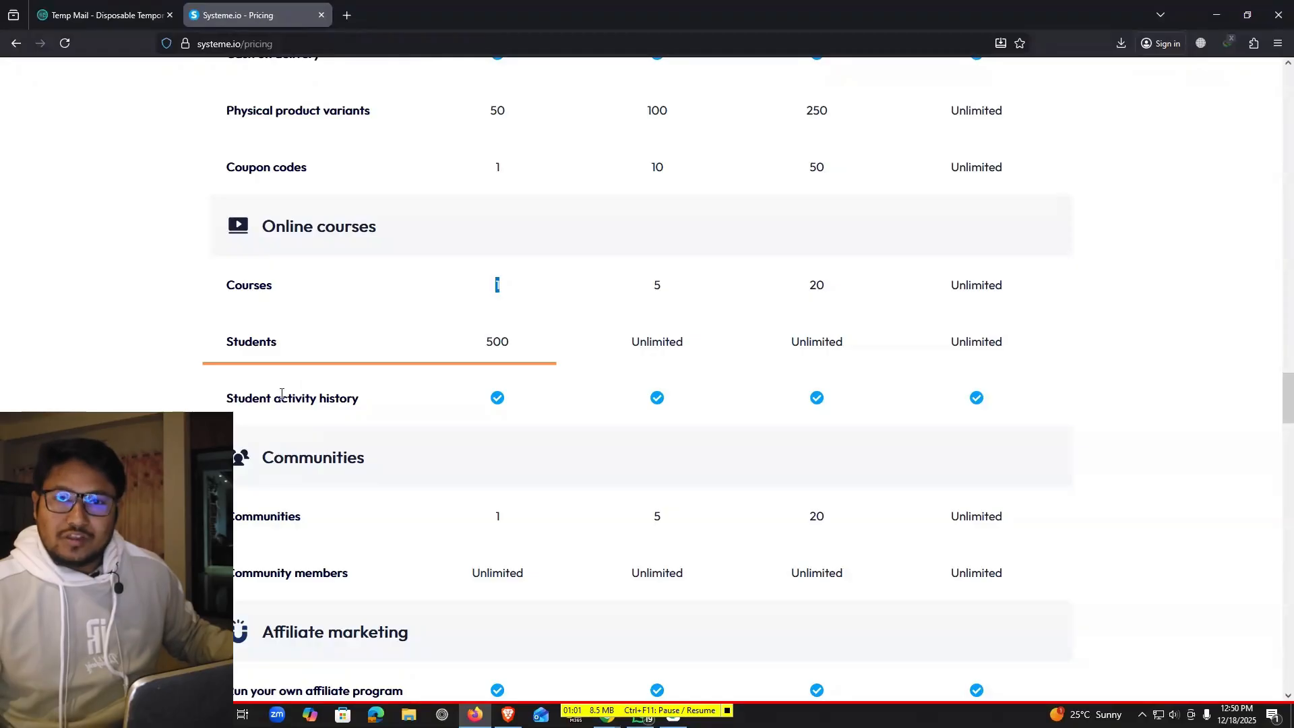
drag(488, 343, 529, 347)
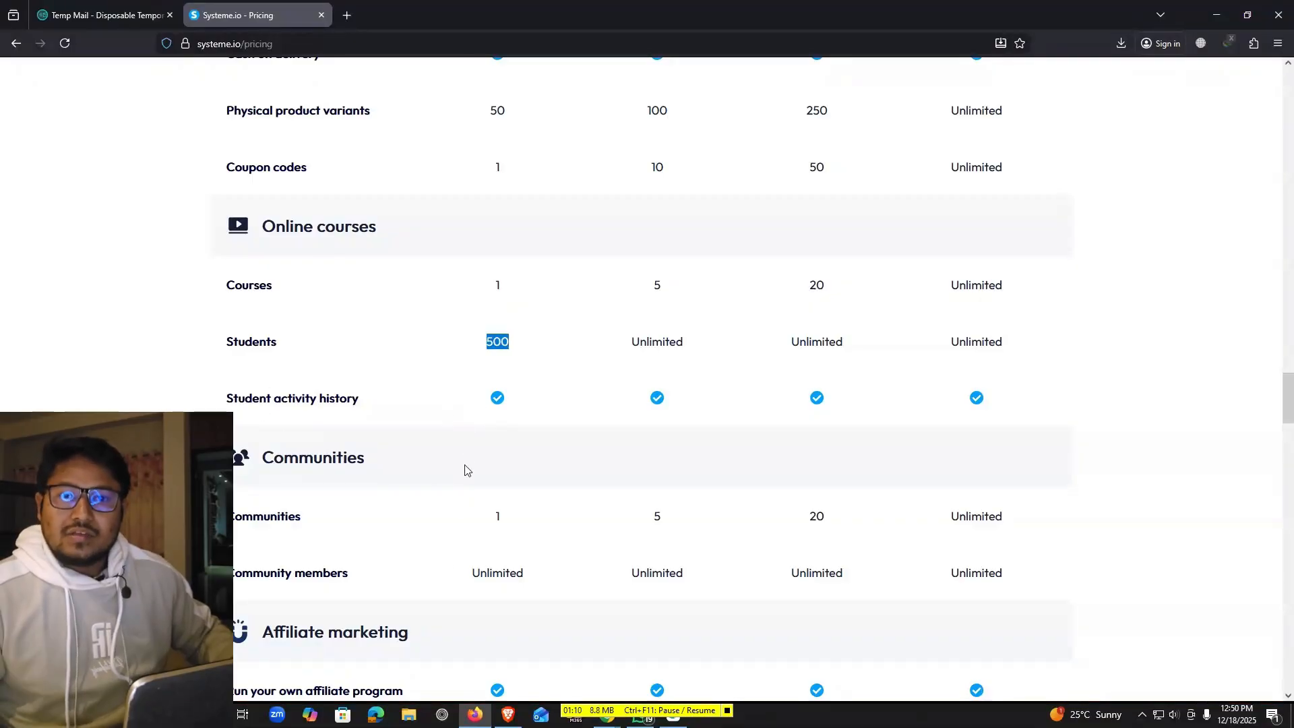
click(561, 364)
Back near the top, highlight the Startup plan name in the comparison table
scroll(549, 419, up, 20)
scroll(552, 418, up, 15)
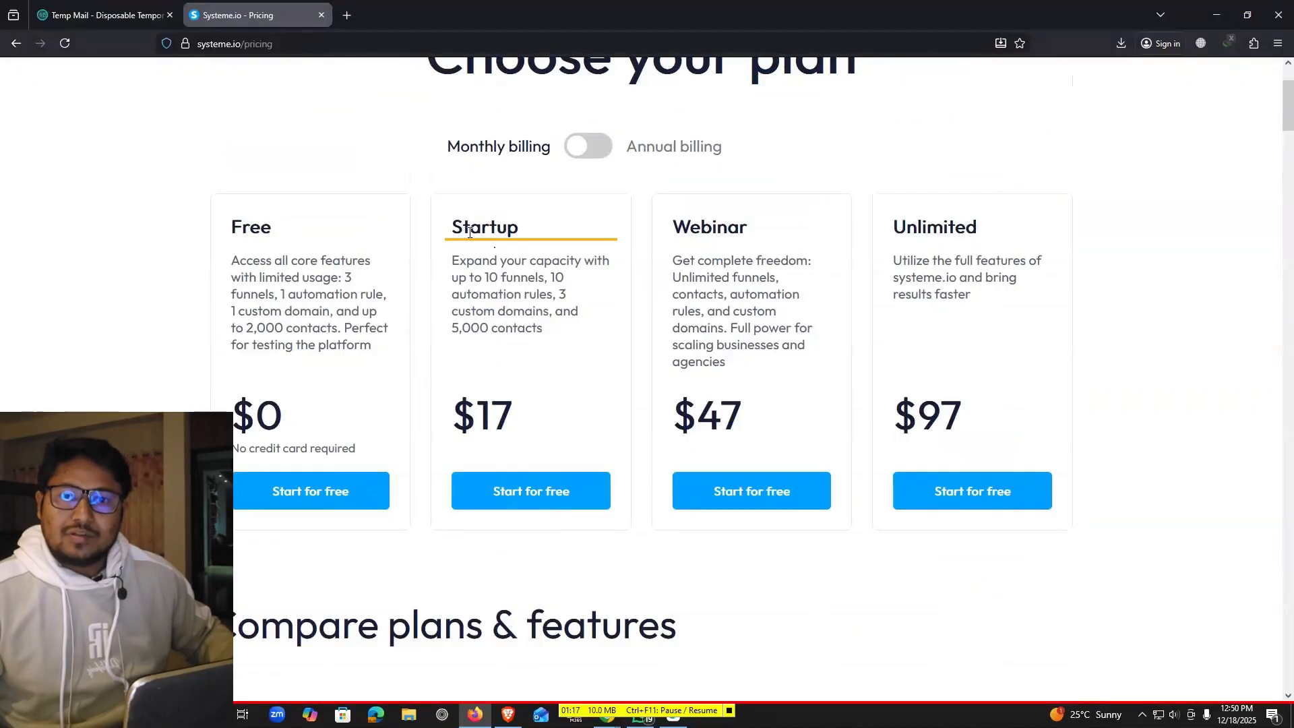
drag(450, 227, 520, 227)
click(325, 351)
Answer 'just getting started' with revenue above $1,000 per year, enter the phone number, and submit
scroll(327, 354, up, 3)
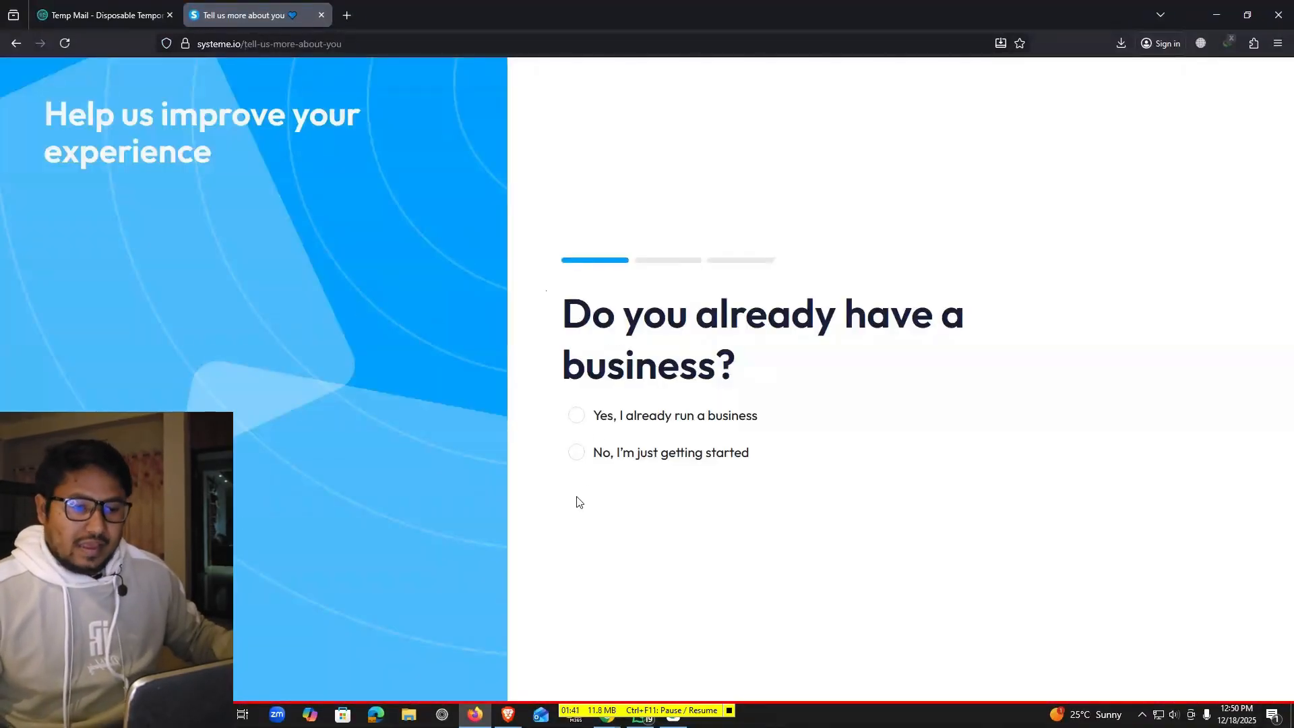
click(590, 427)
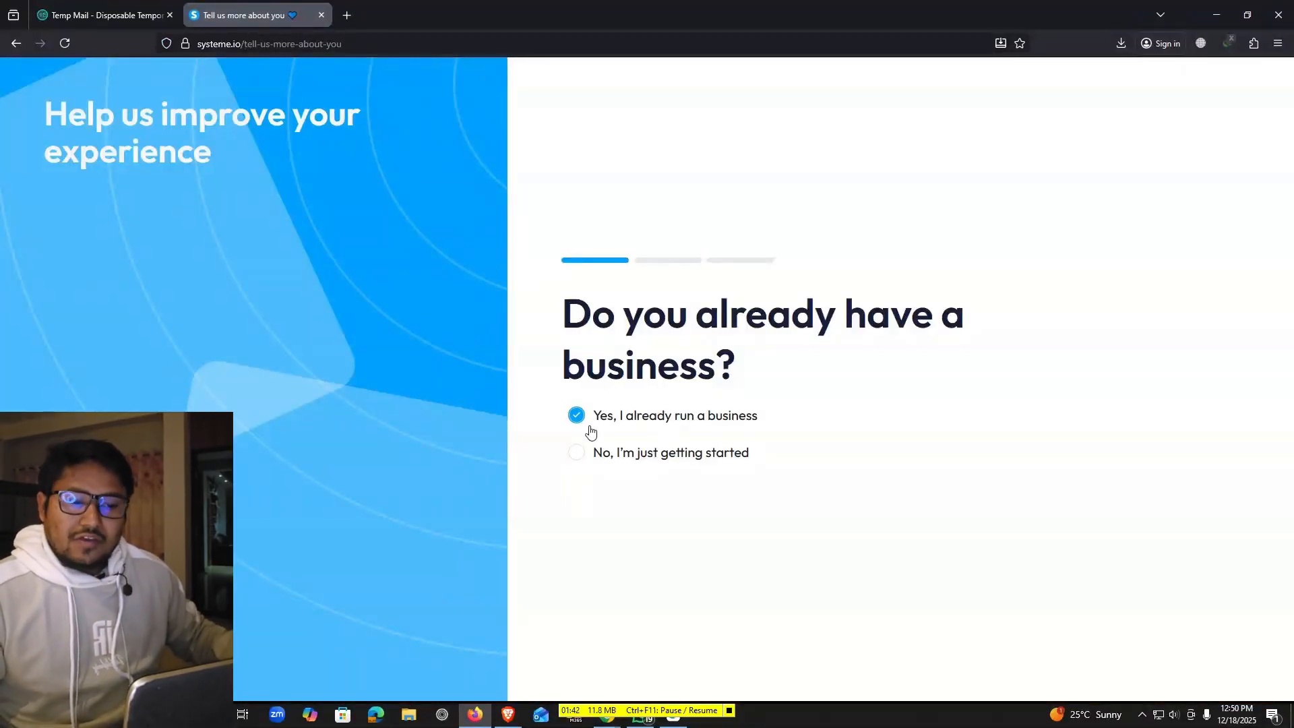
click(715, 415)
click(619, 461)
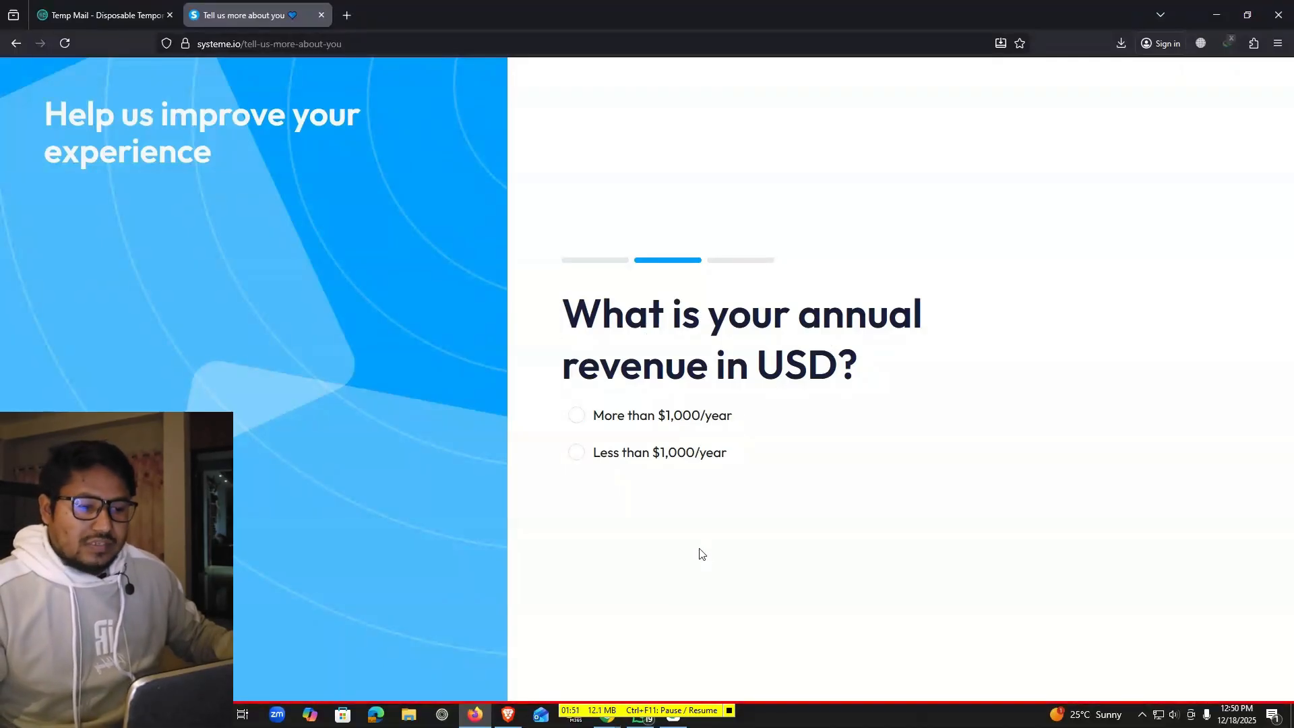
click(677, 431)
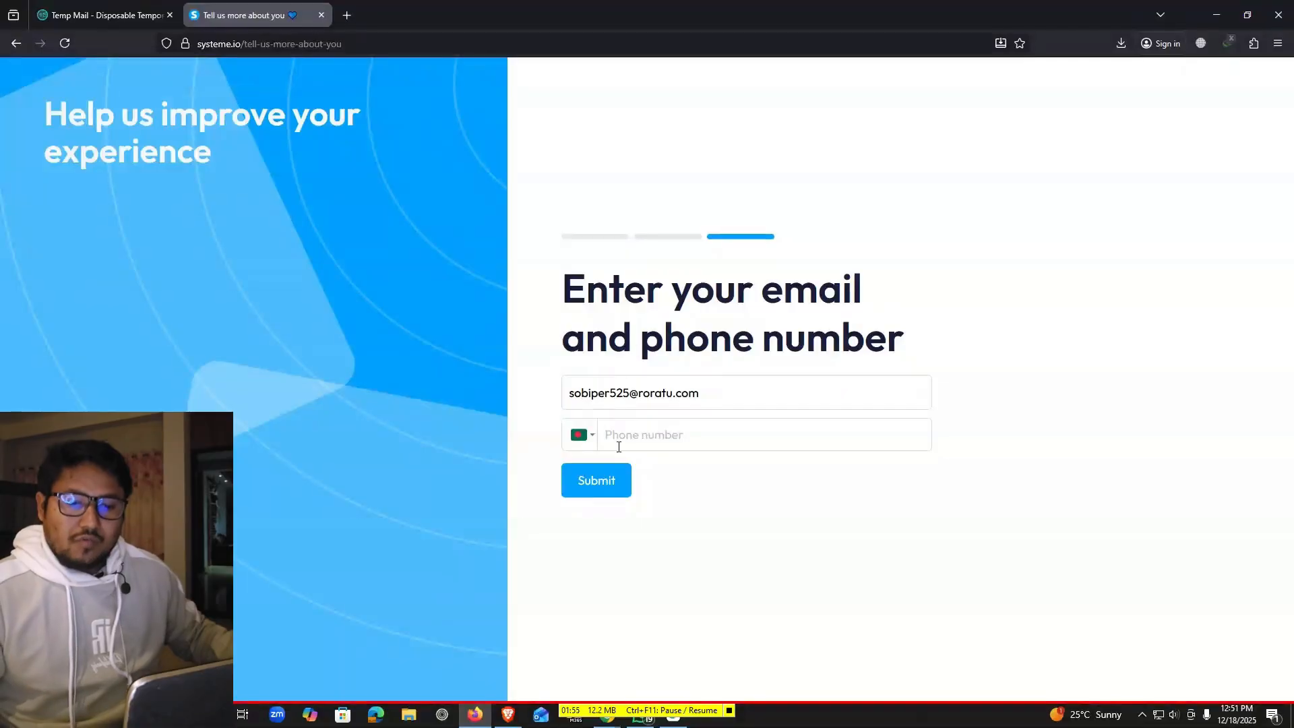
click(658, 441)
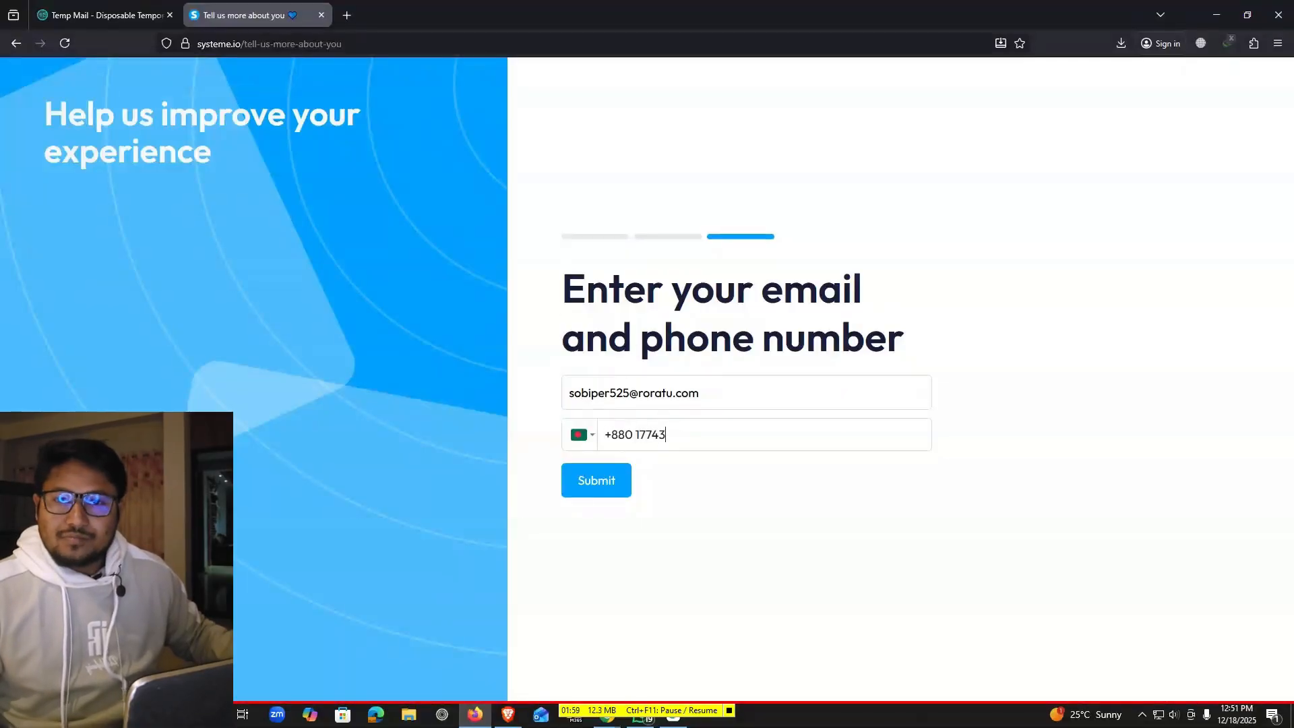
click(622, 480)
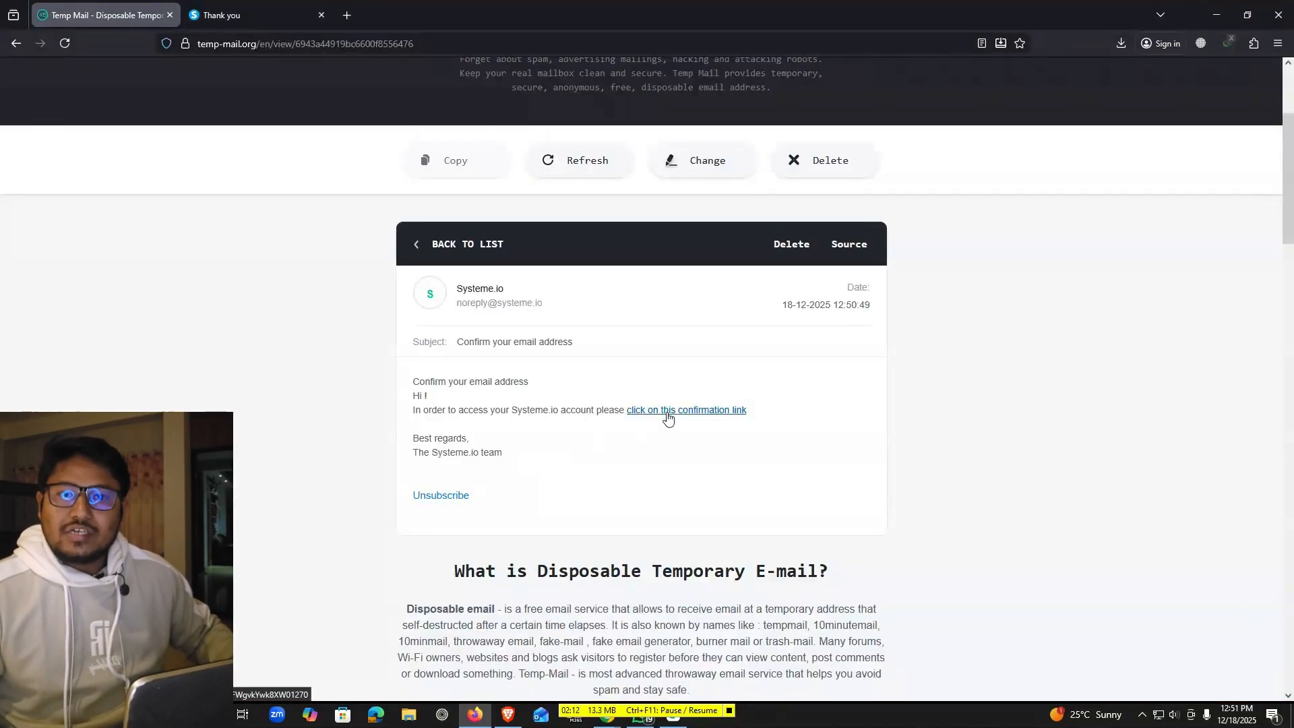
Follow the account confirmation link from the Temp Mail email
click(669, 411)
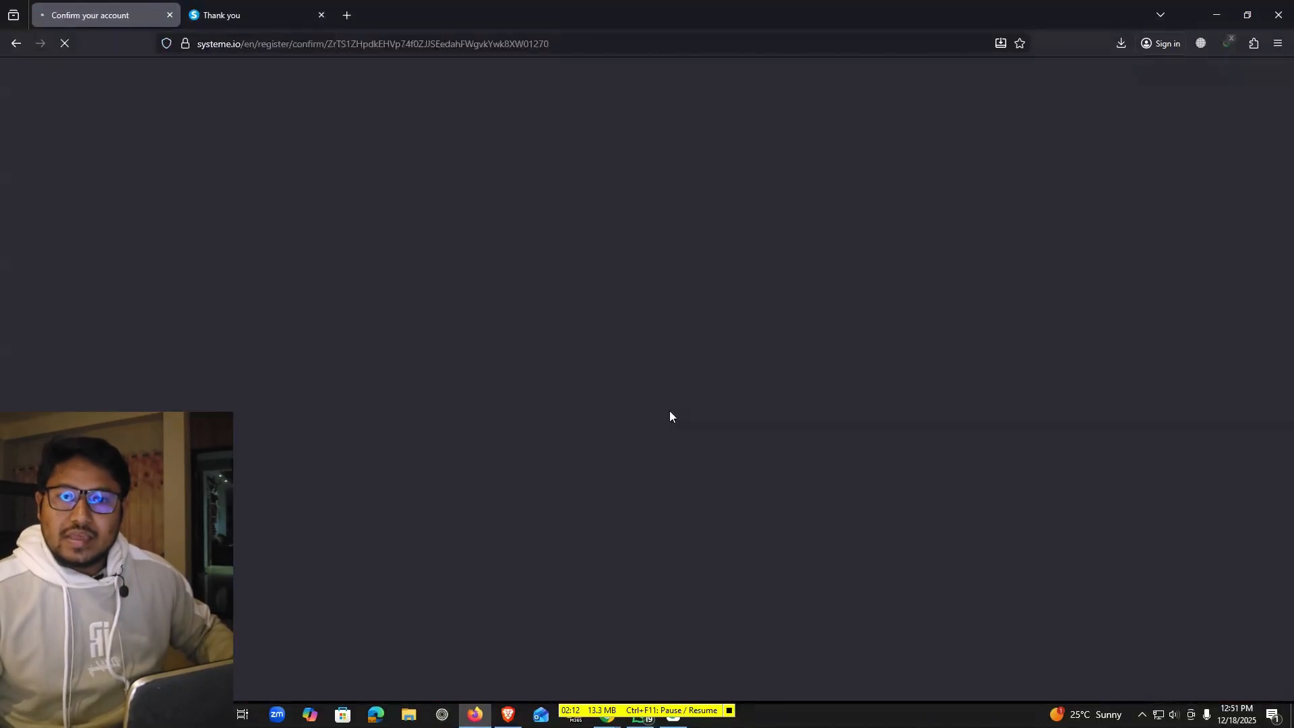
scroll(616, 378, down, 2)
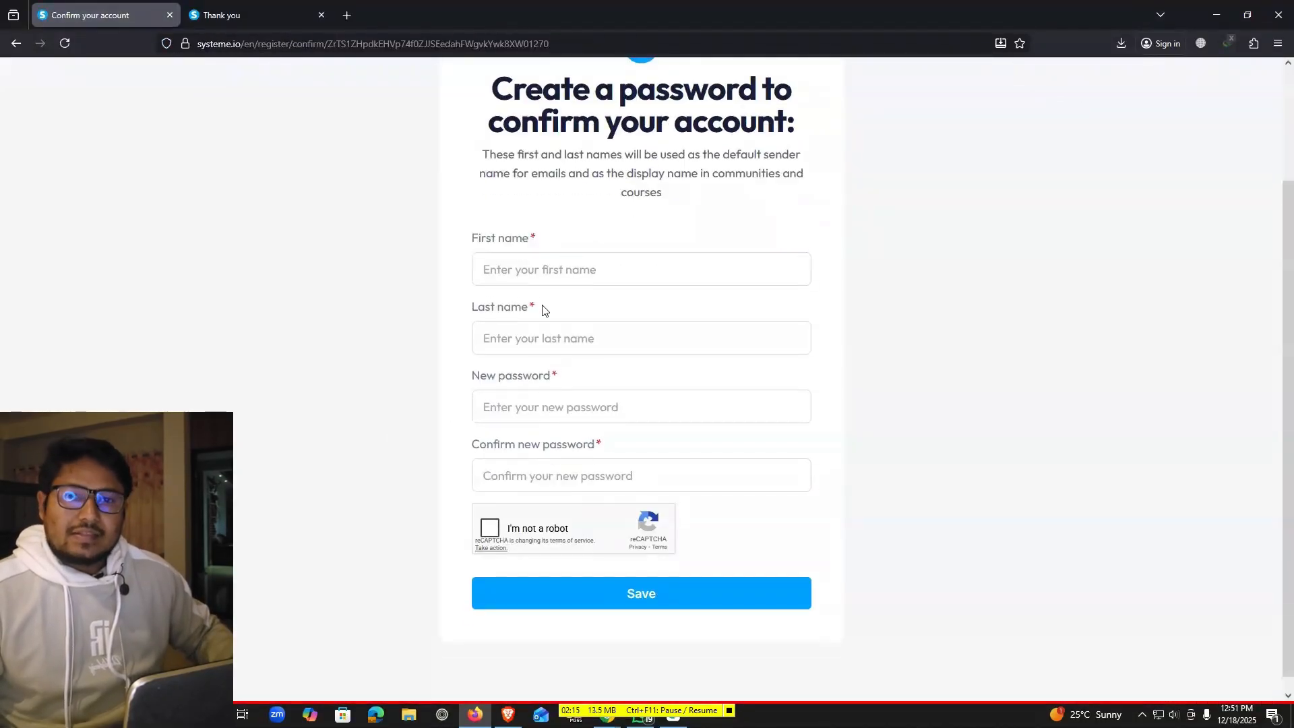
scroll(616, 349, up, 1)
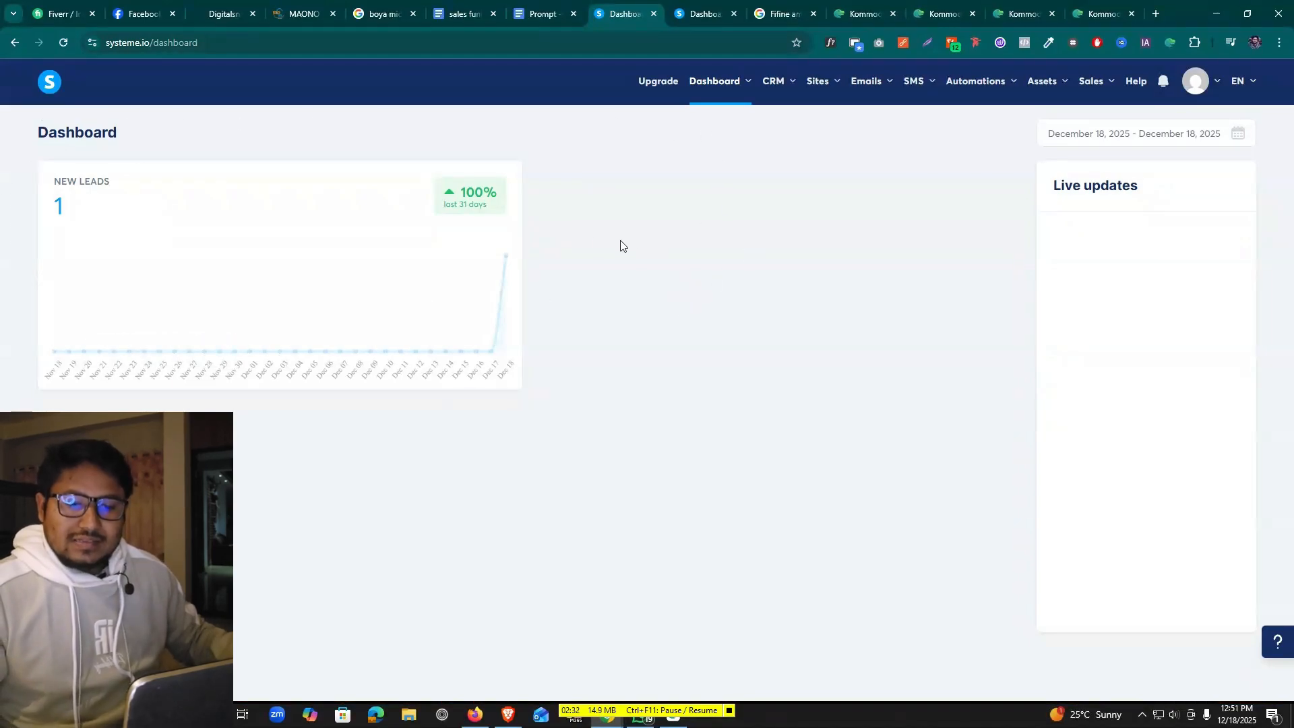
click(737, 90)
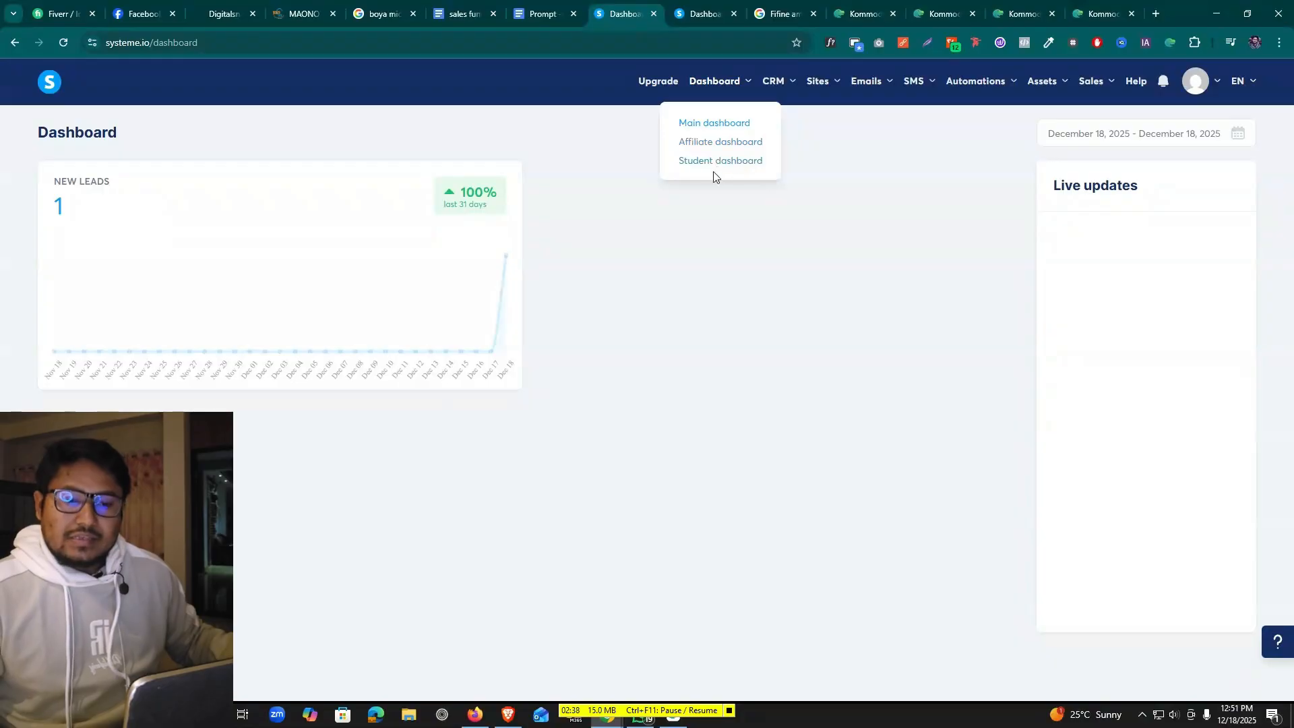
mouse_move(784, 84)
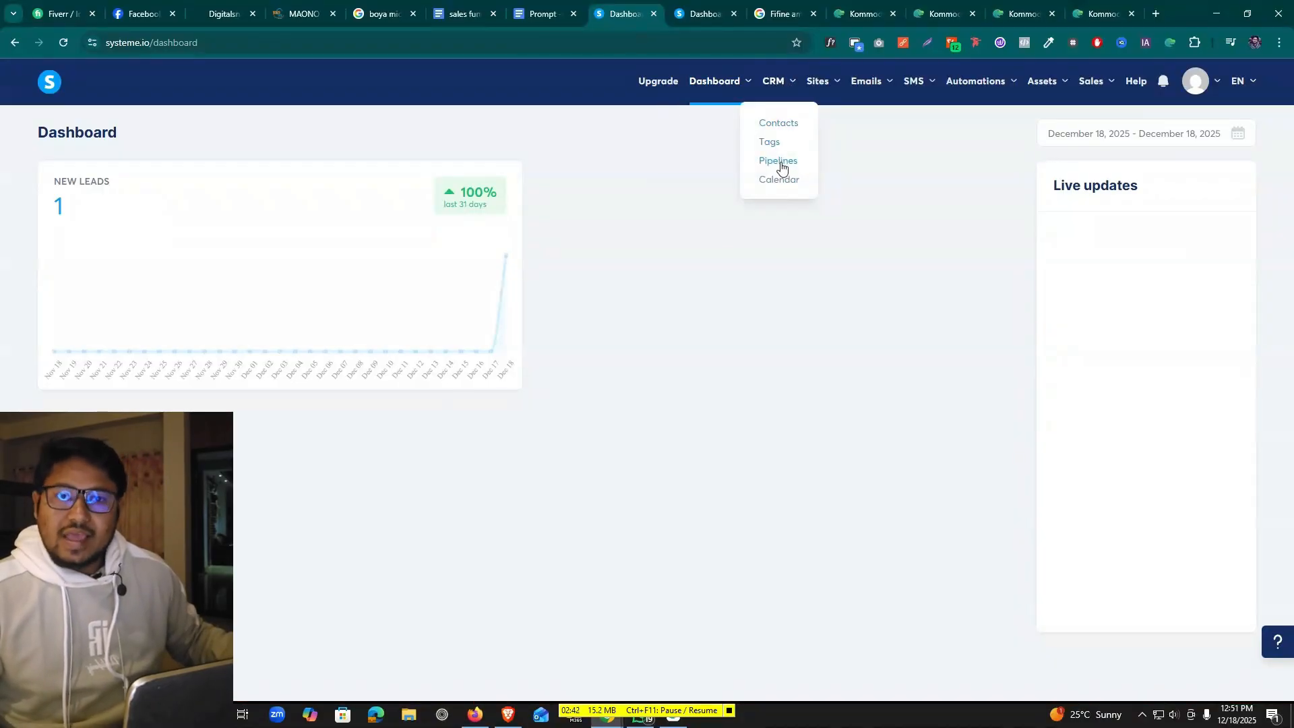
mouse_move(825, 85)
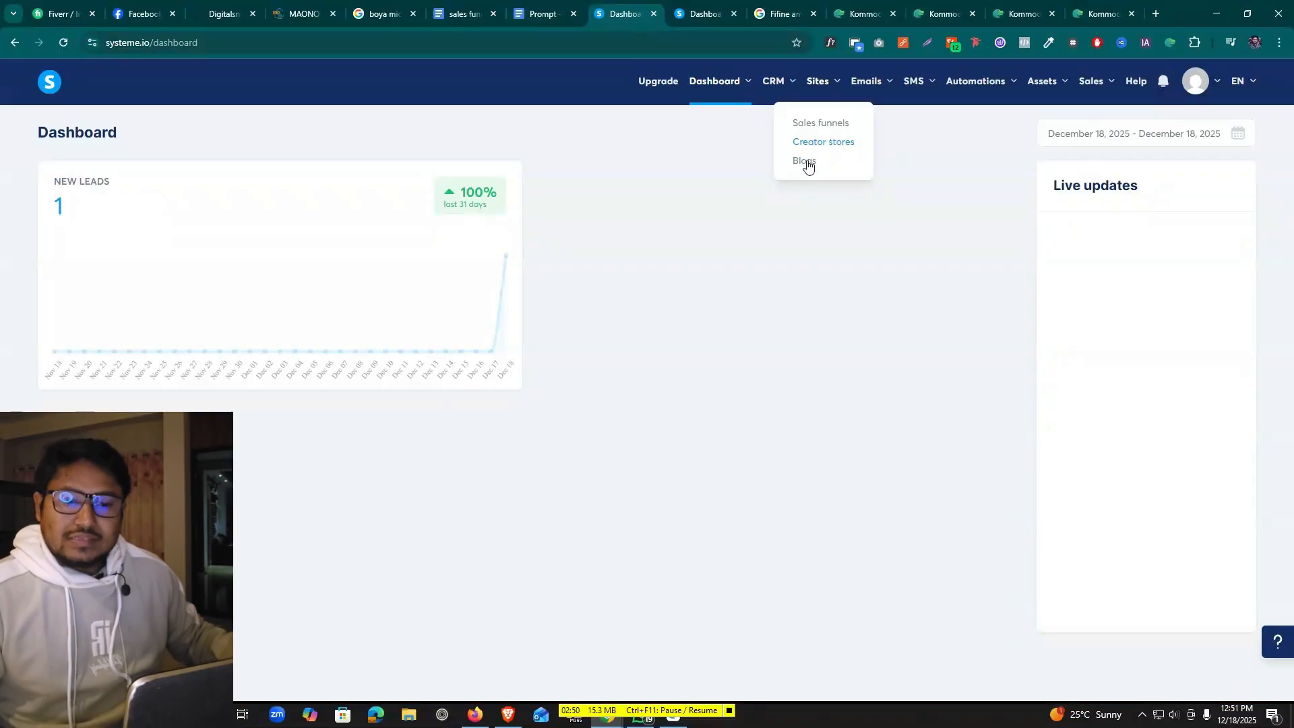
mouse_move(865, 81)
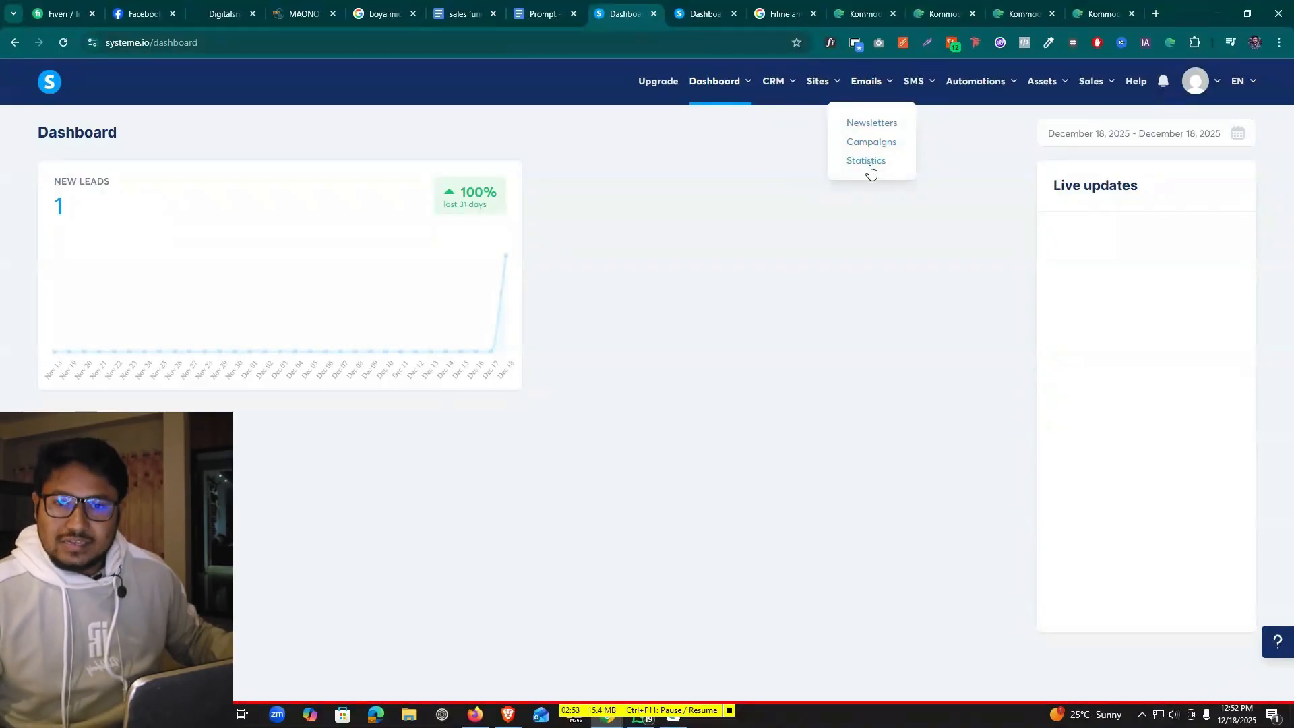
mouse_move(929, 84)
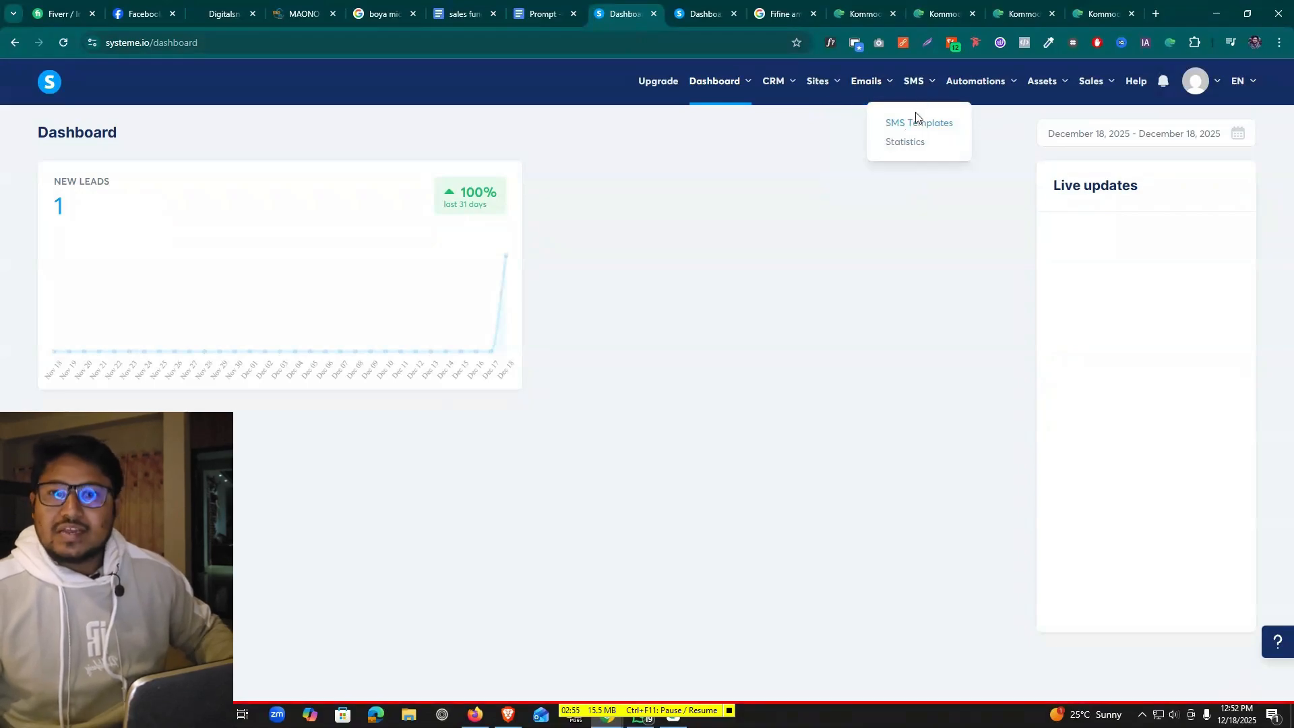
mouse_move(986, 81)
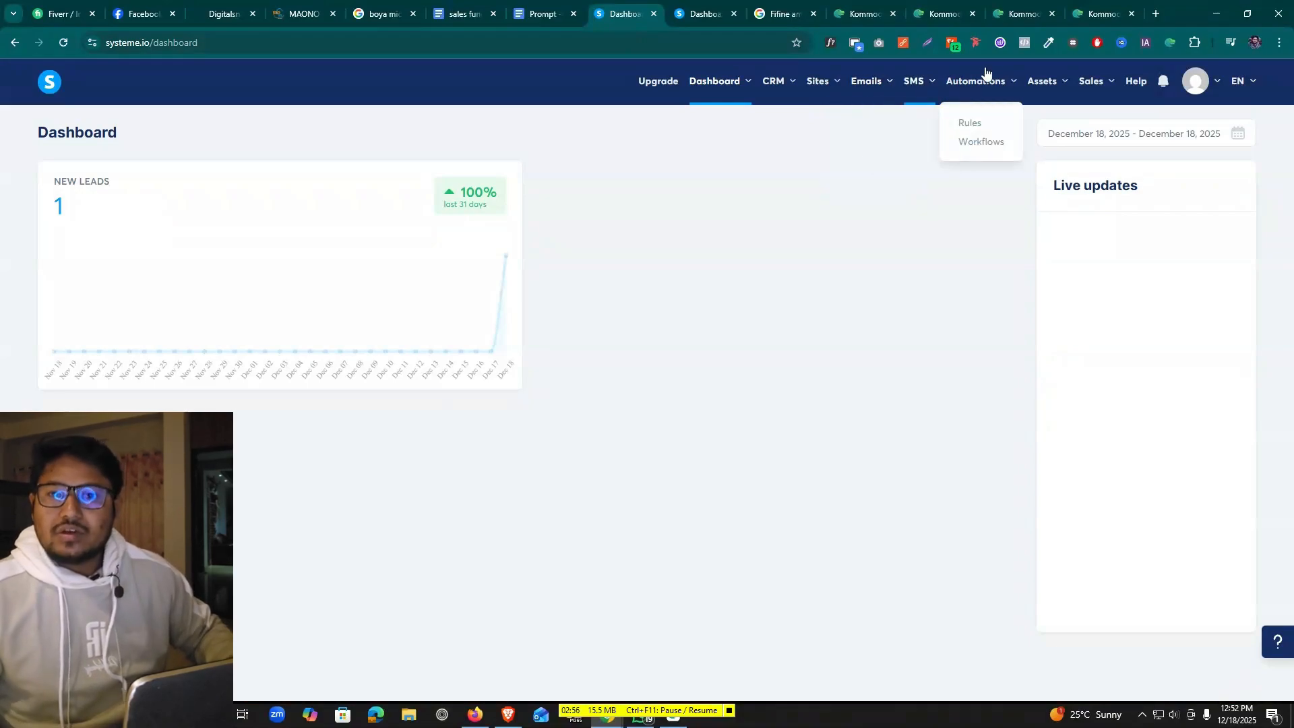
mouse_move(1040, 85)
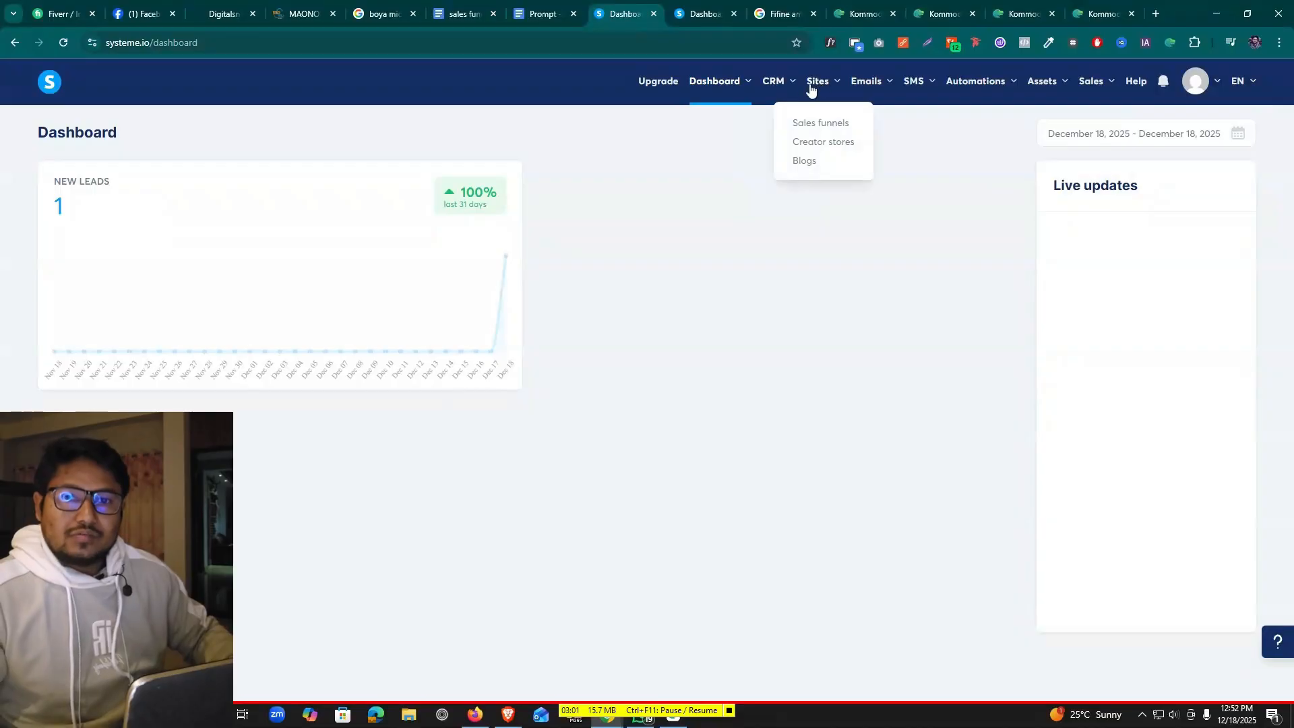
From Sales funnels, start a new funnel named Sales Funnel Masterclass with the Sell goal
click(828, 130)
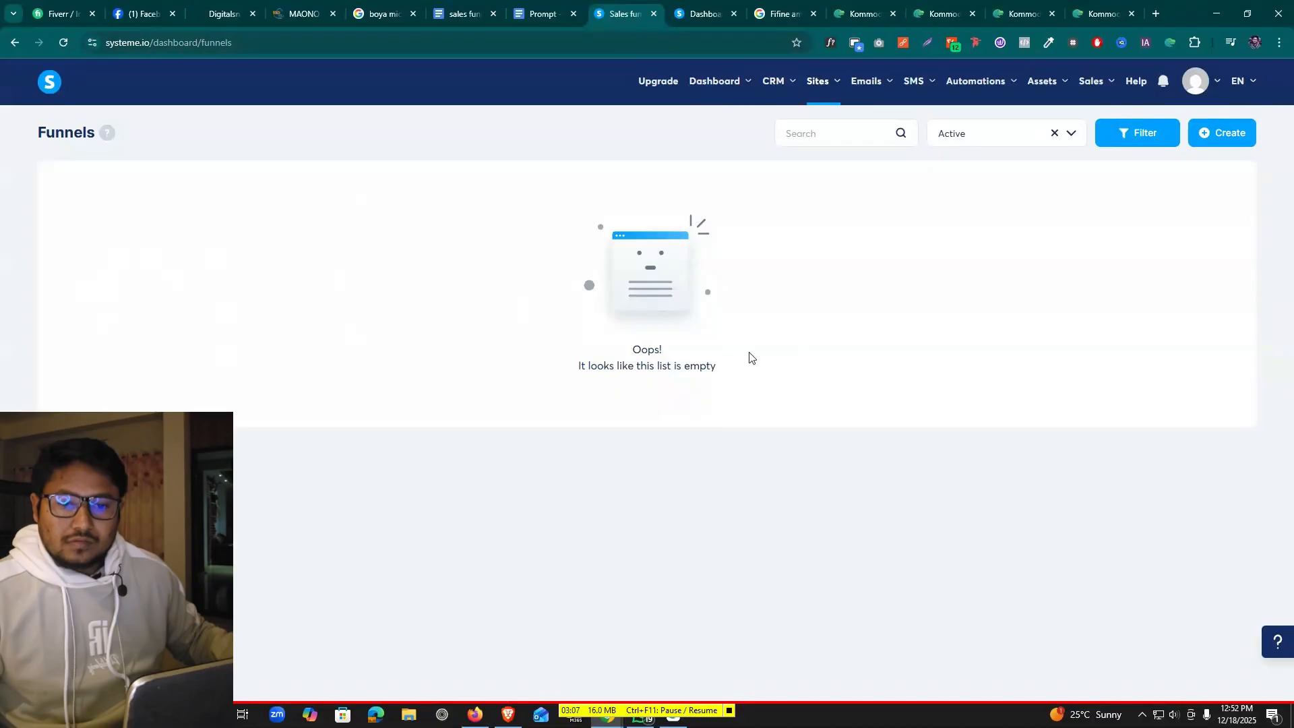
click(1221, 134)
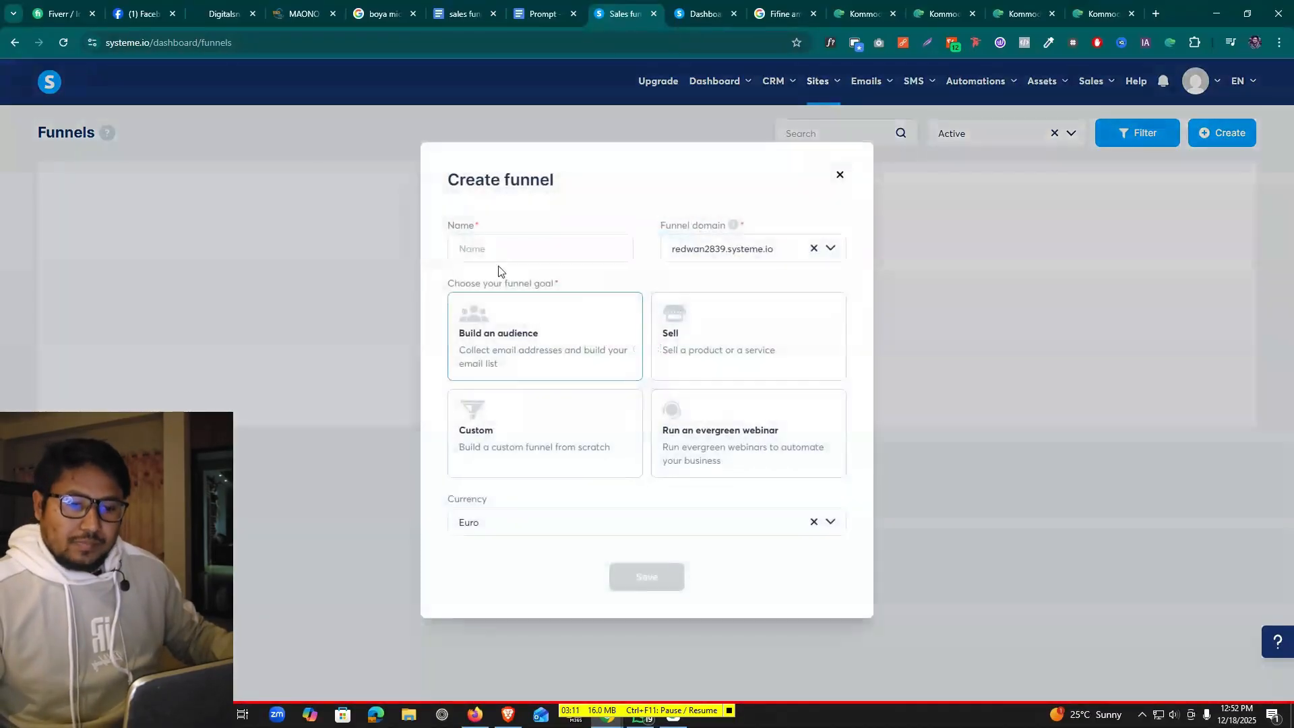
click(524, 249)
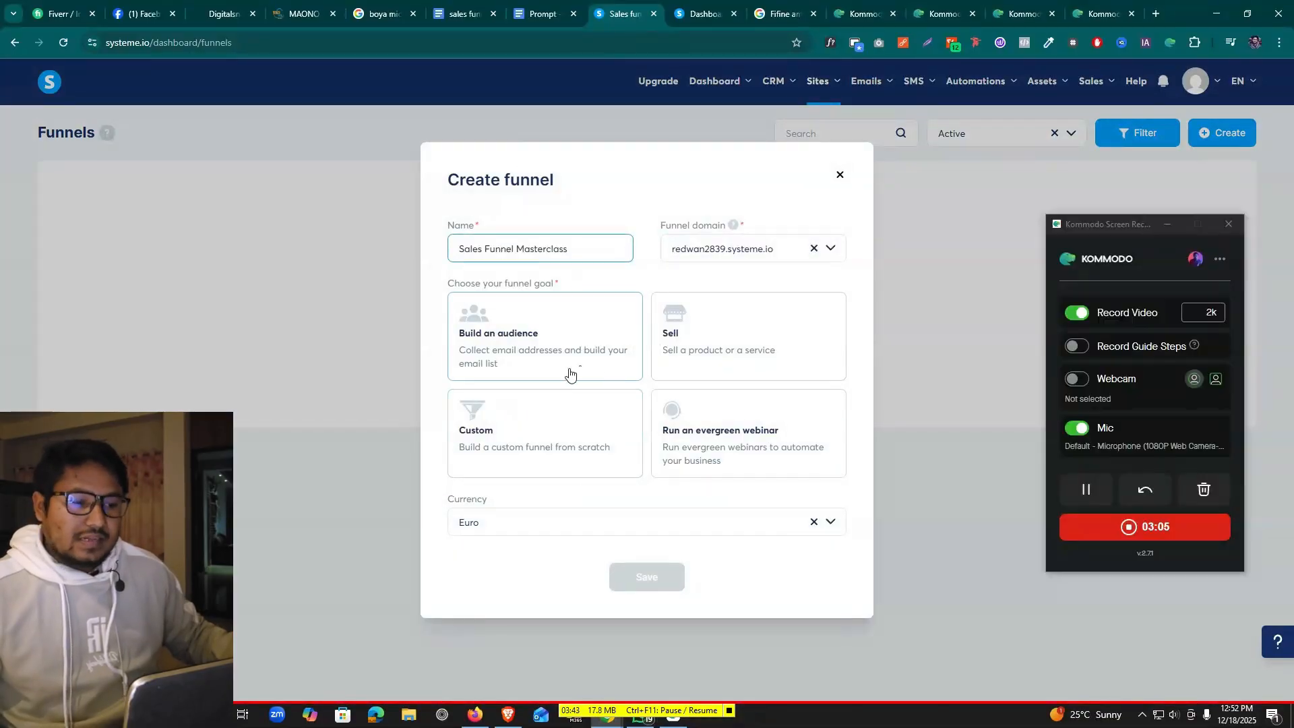
click(709, 335)
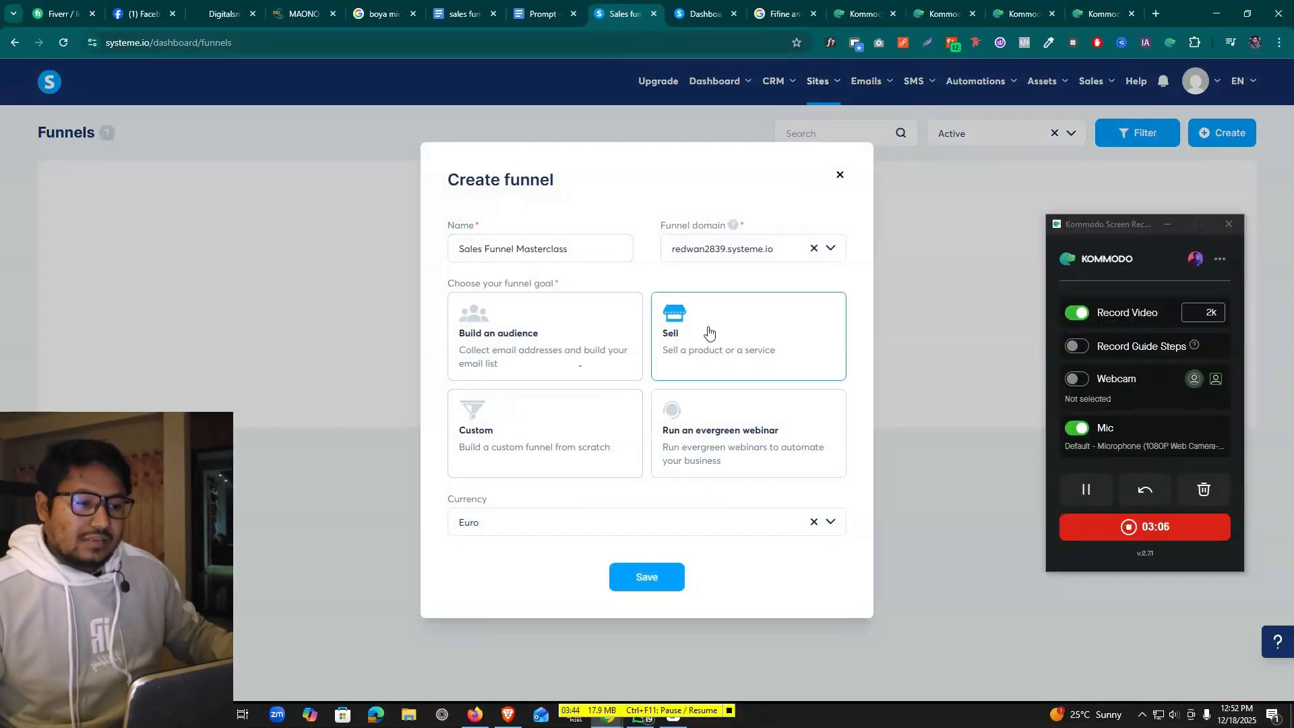
Set the funnel currency to U.S. Dollar and save the funnel
click(612, 525)
scroll(608, 605, down, 10)
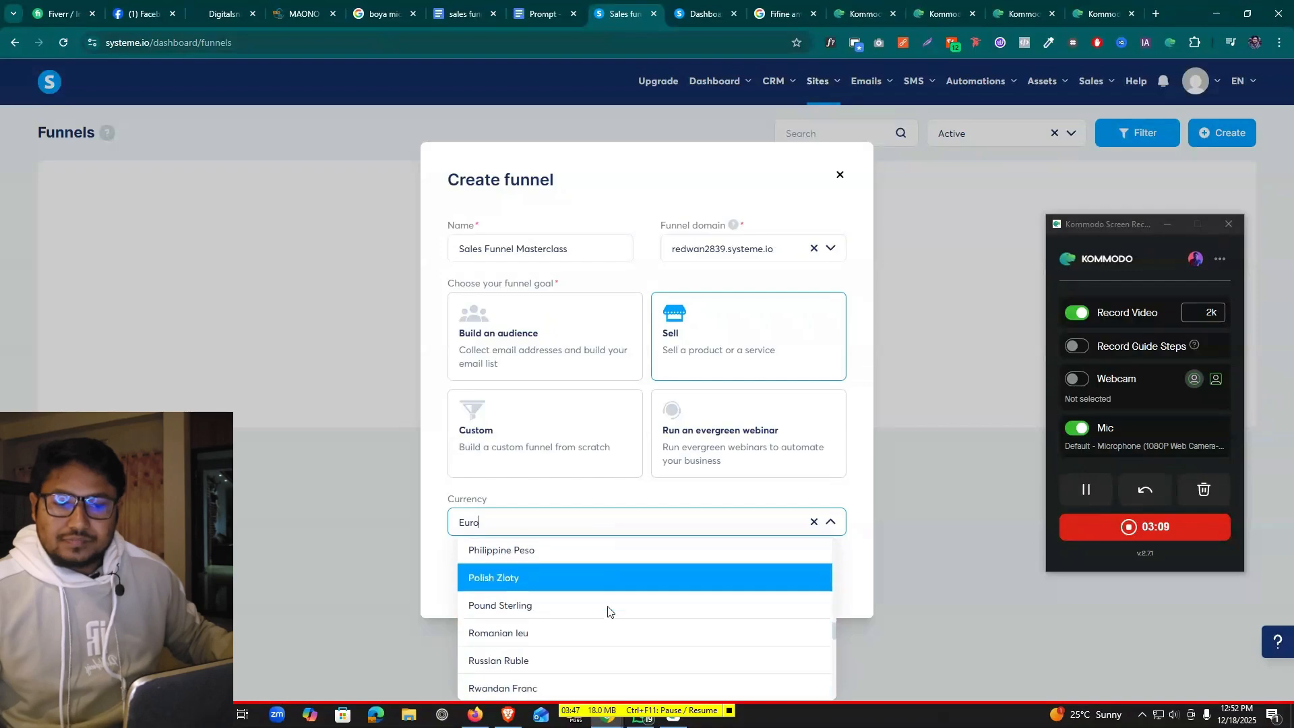
scroll(607, 608, up, 15)
text(u)
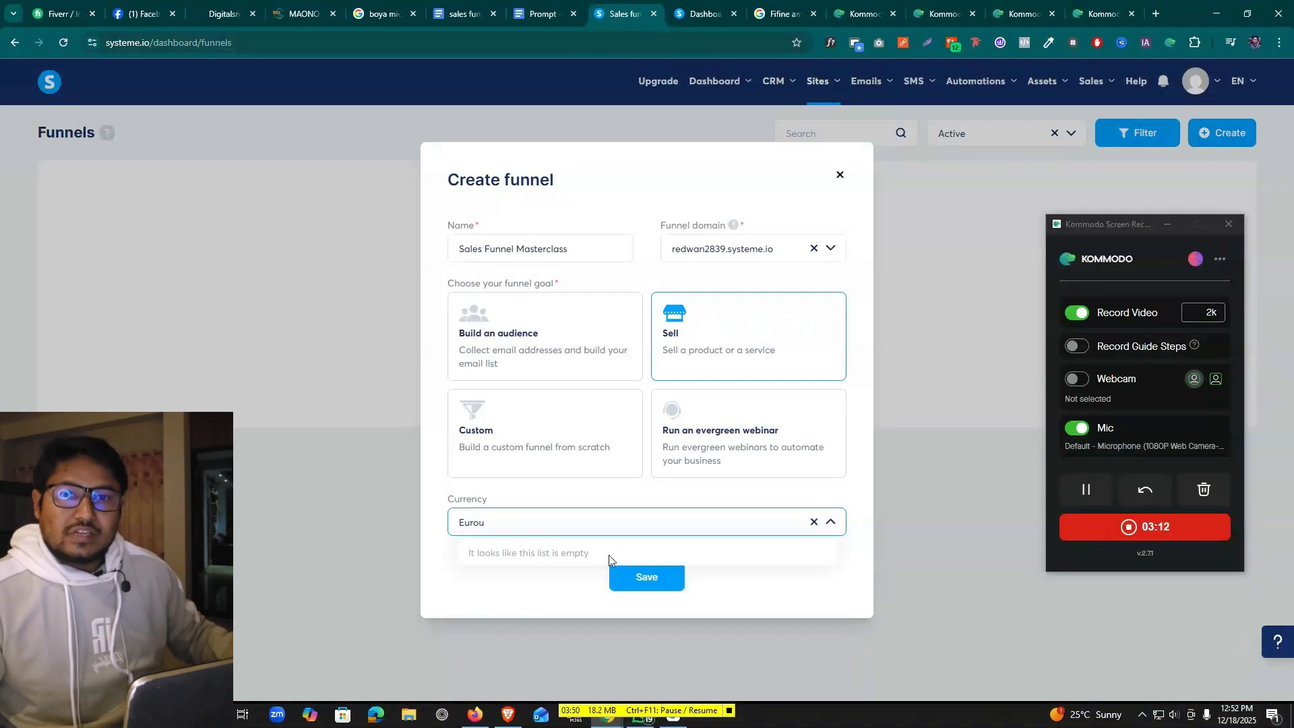
key(BackSpace)
key(BackSpace)
key(BackSpace)
key(BackSpace)
key(BackSpace)
text(u.)
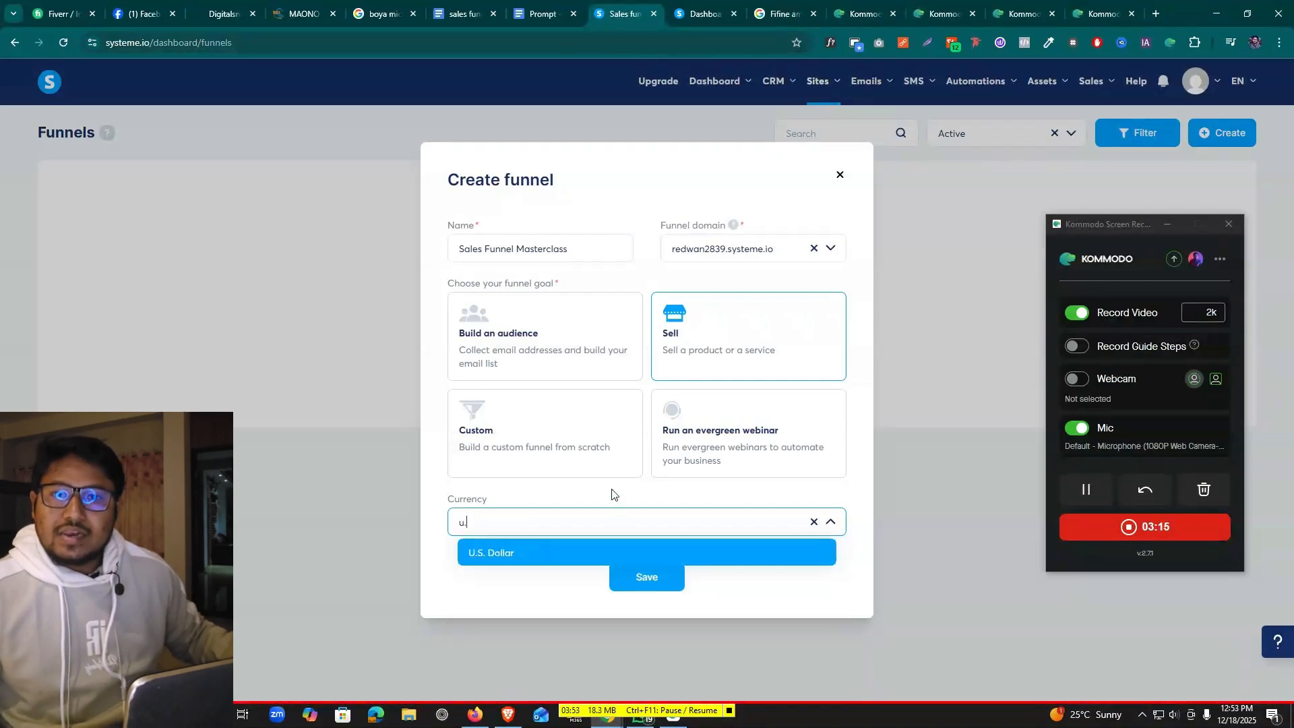
click(543, 553)
click(564, 533)
scroll(555, 606, up, 3)
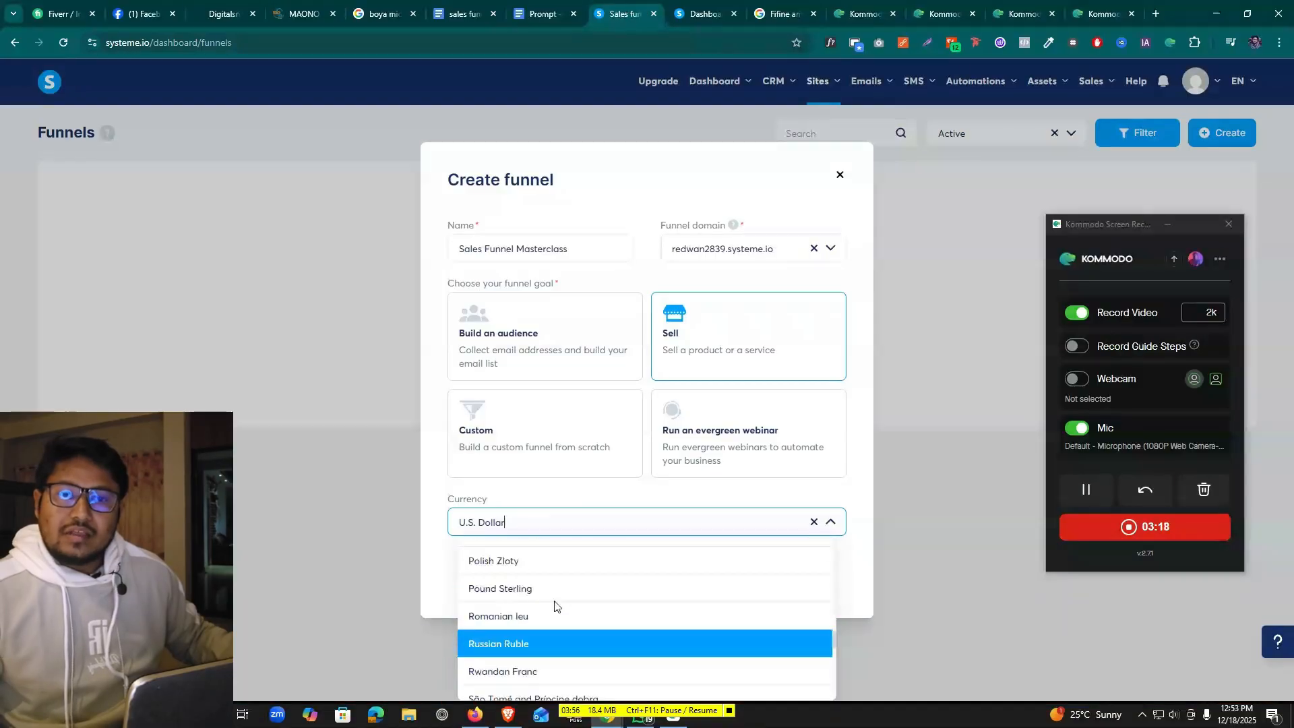
scroll(560, 604, down, 10)
click(845, 556)
click(655, 585)
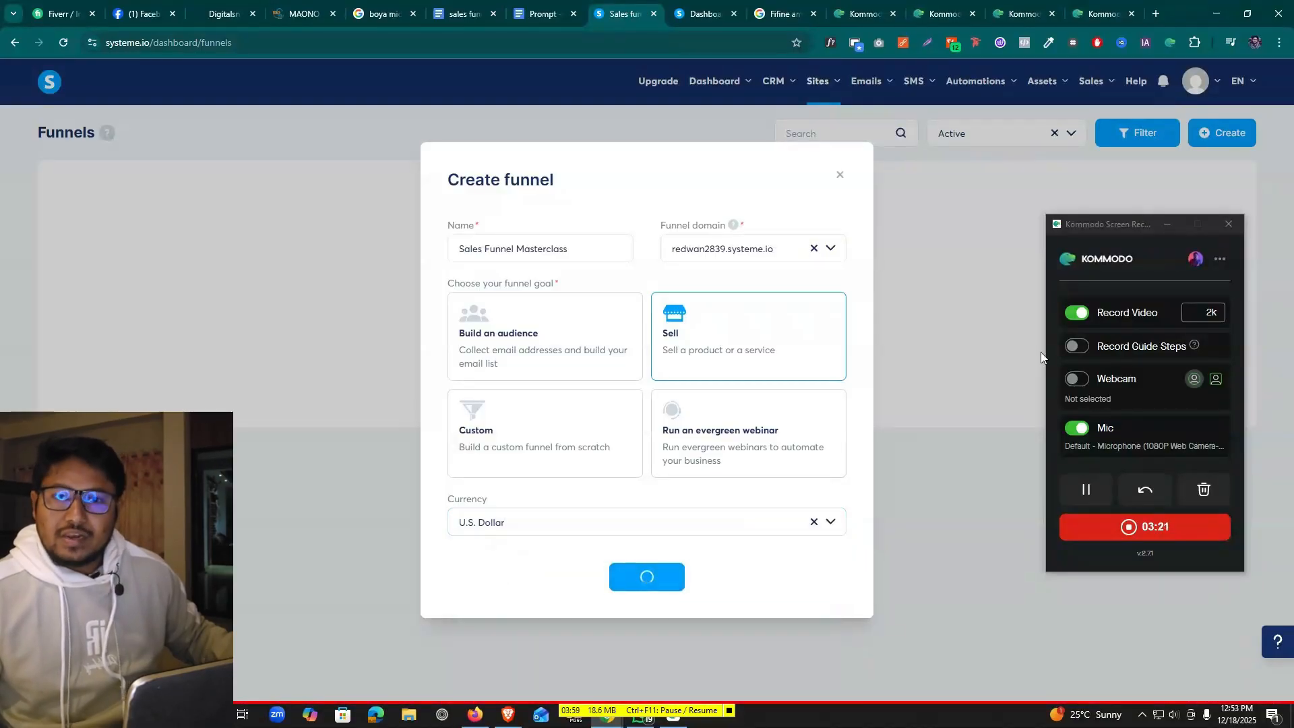
click(1167, 224)
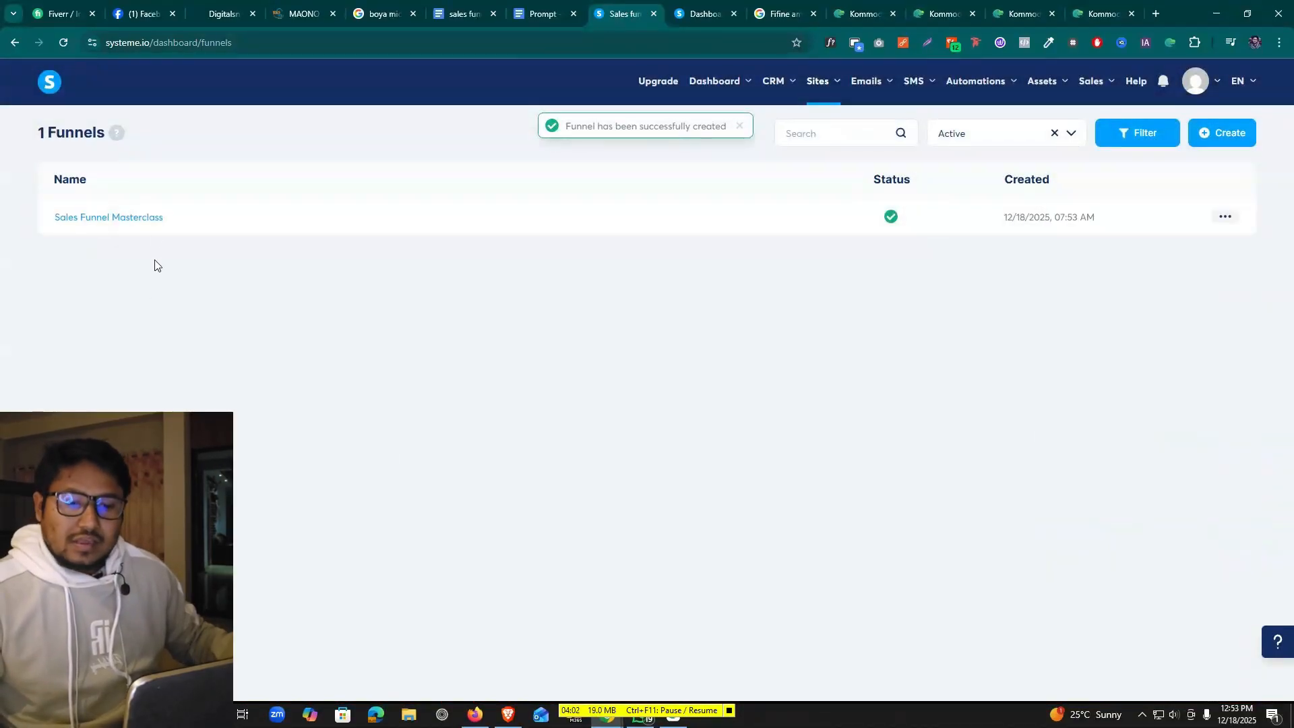
Open the Sales Funnel Masterclass funnel and add a new step named Sales Page
click(135, 218)
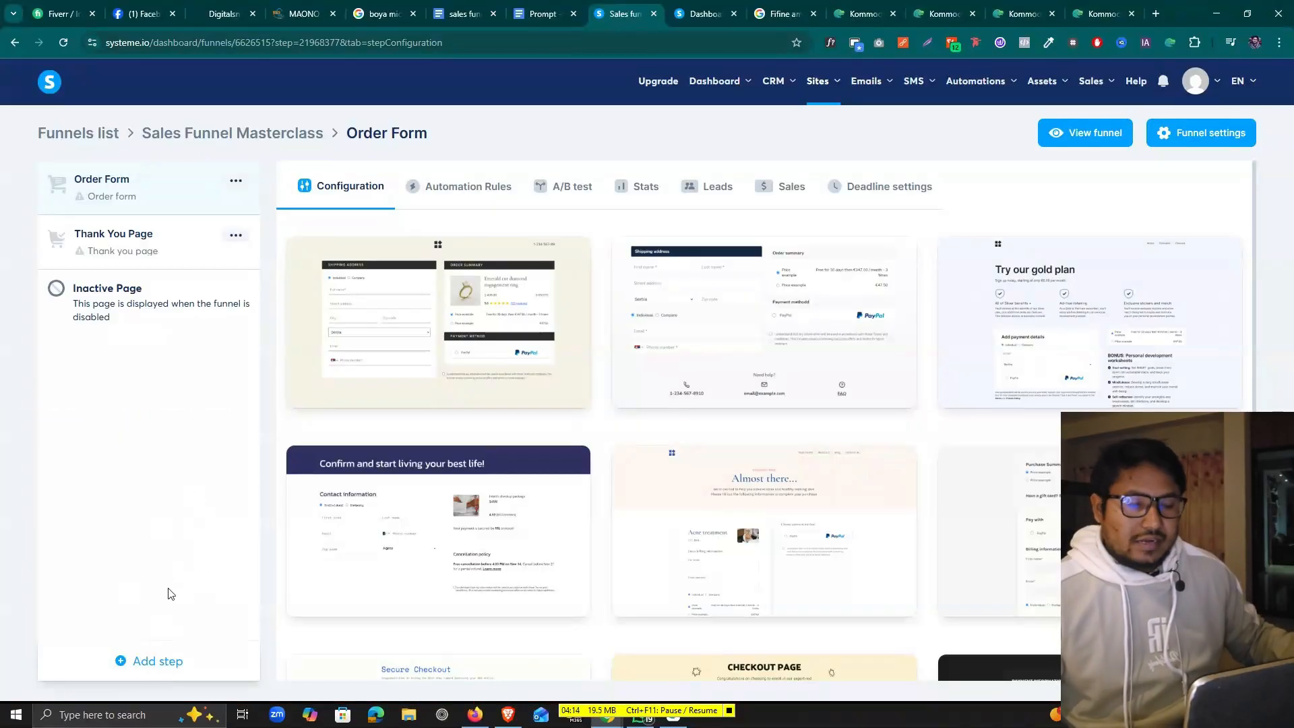
click(159, 663)
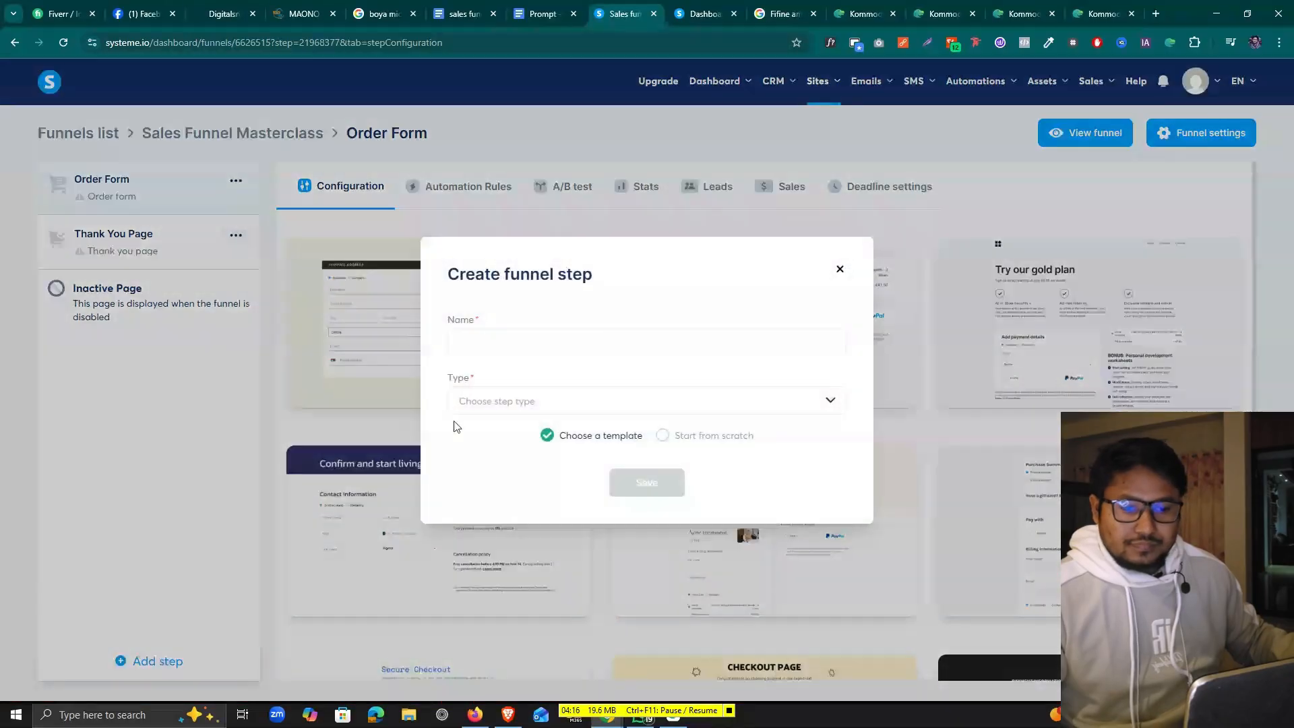
text(Sal)
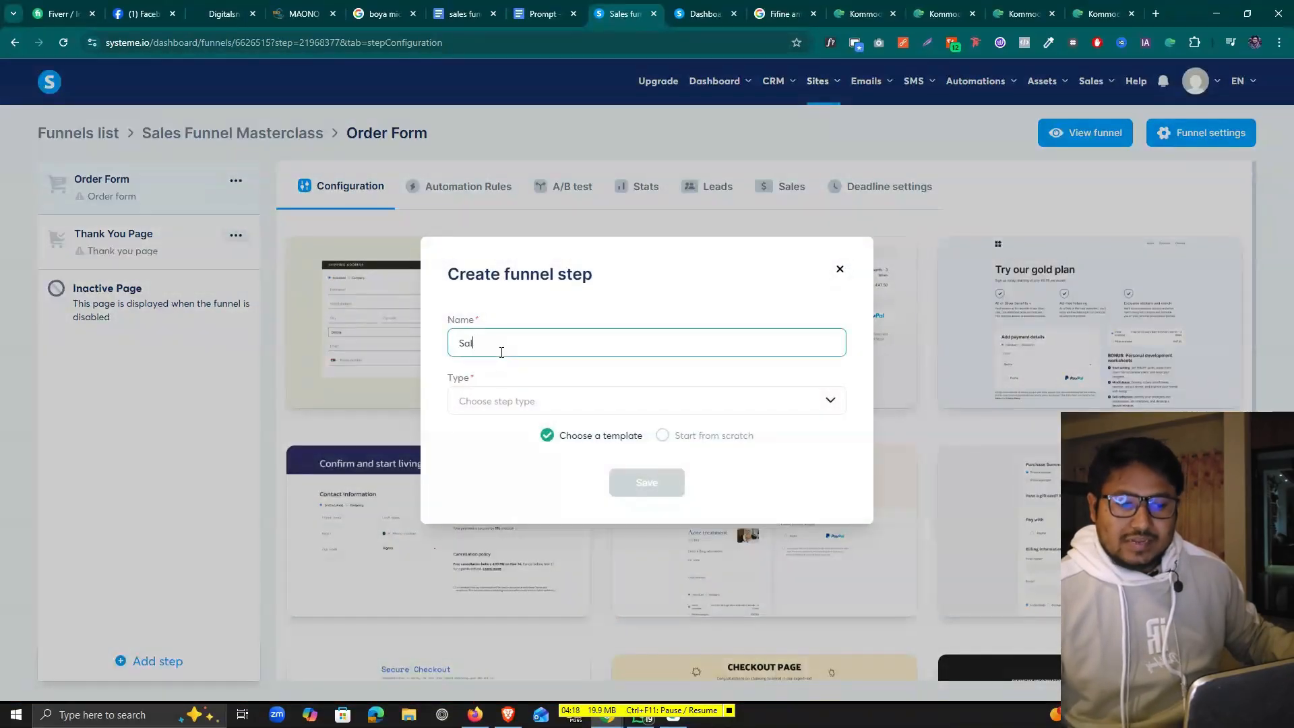
text(es Page)
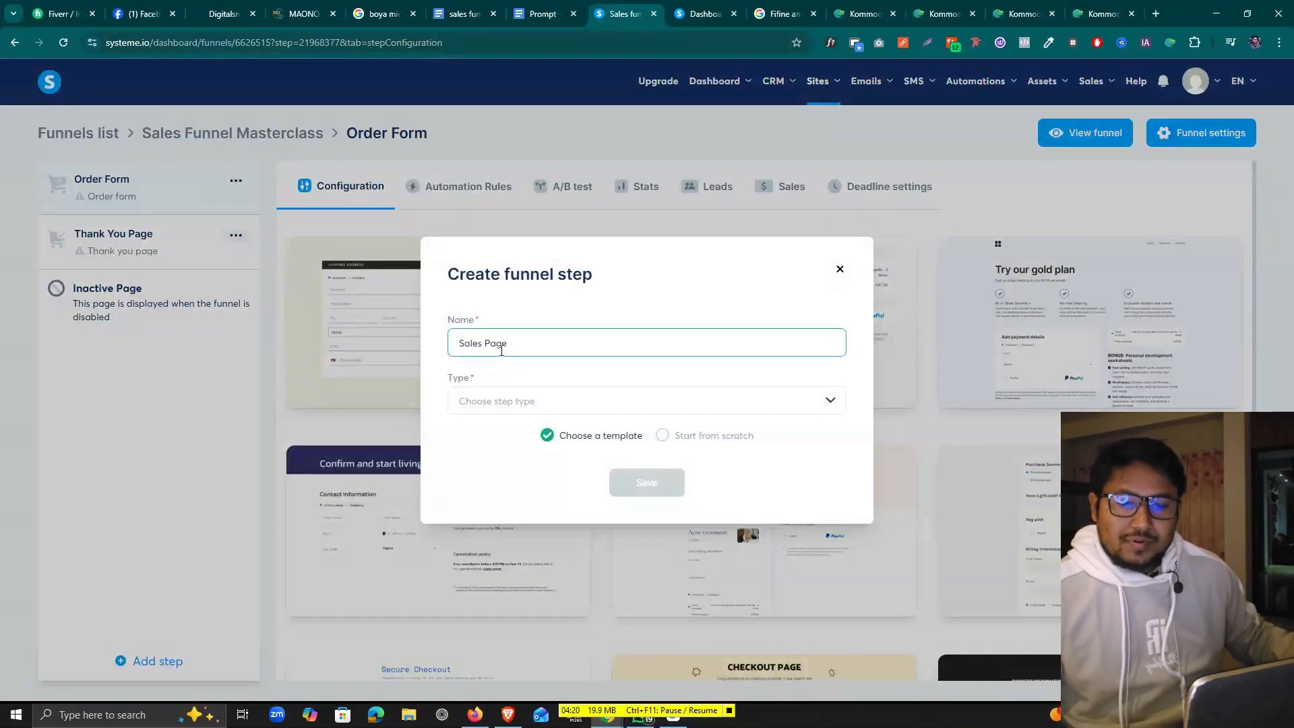
Set the step type to Sales page, start it from scratch, and save it
click(451, 379)
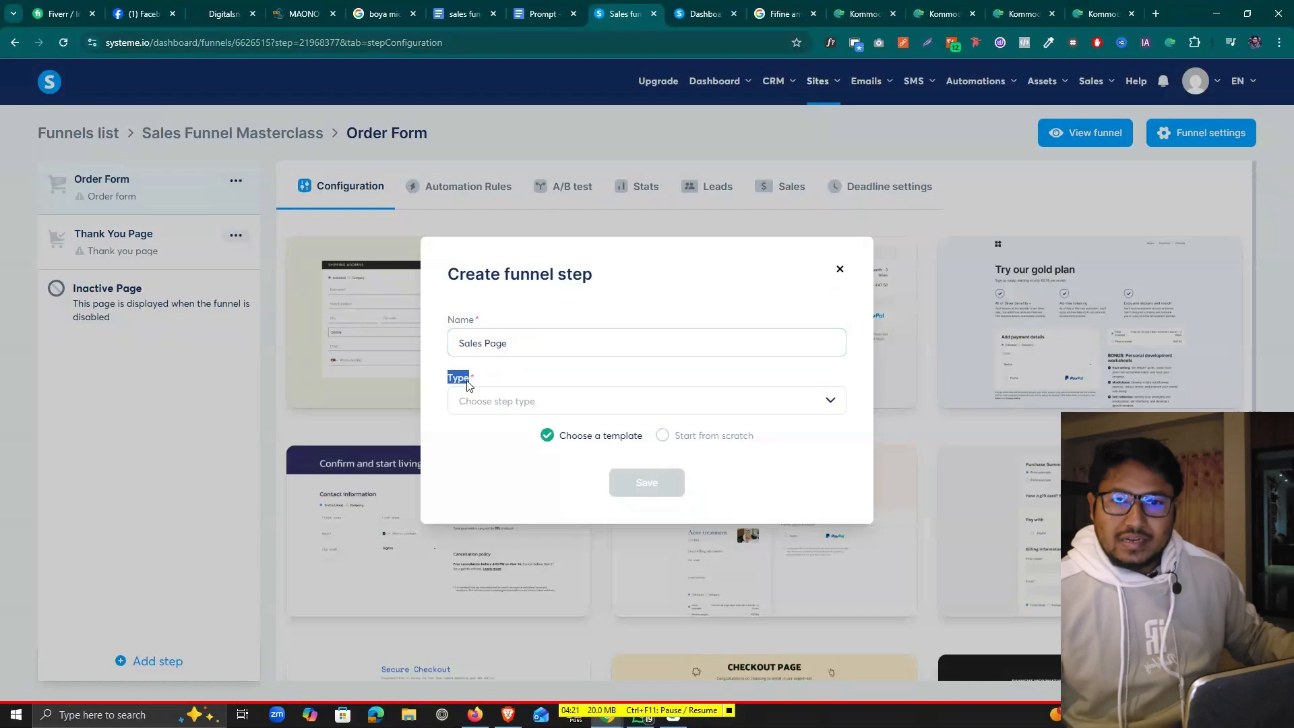
click(604, 406)
click(491, 456)
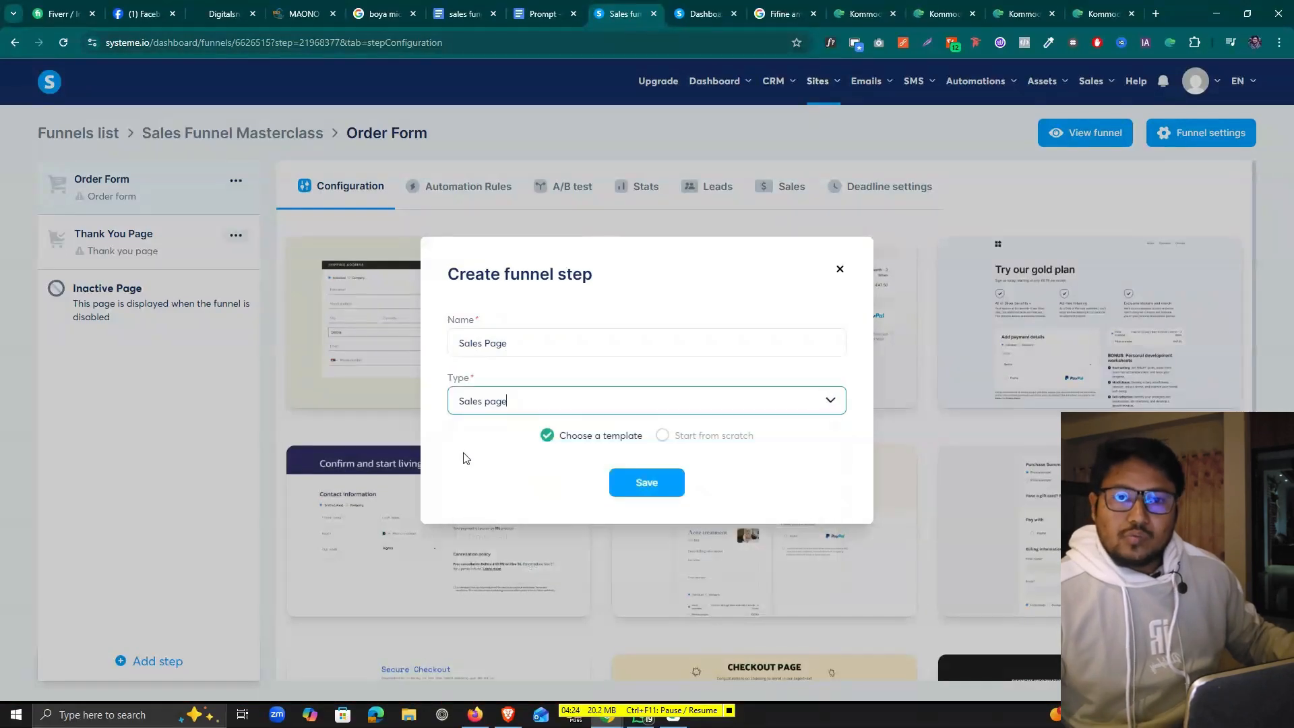
click(668, 438)
click(590, 445)
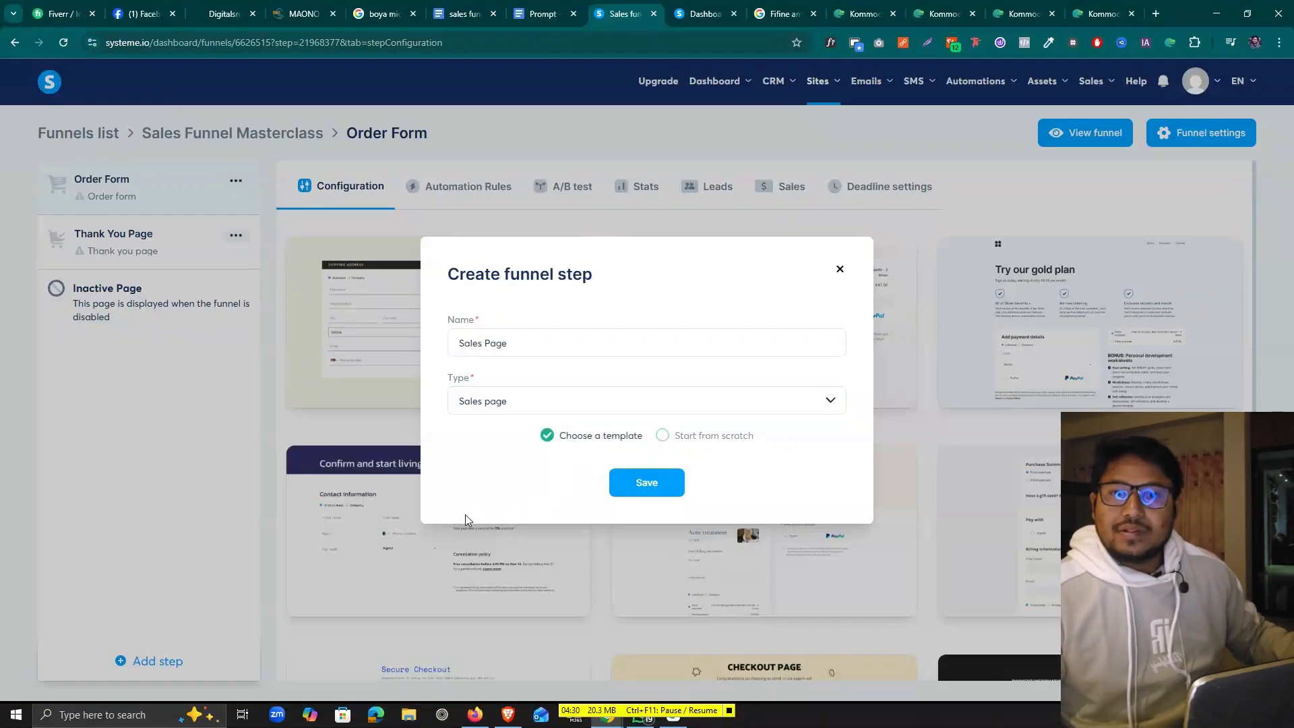
click(704, 442)
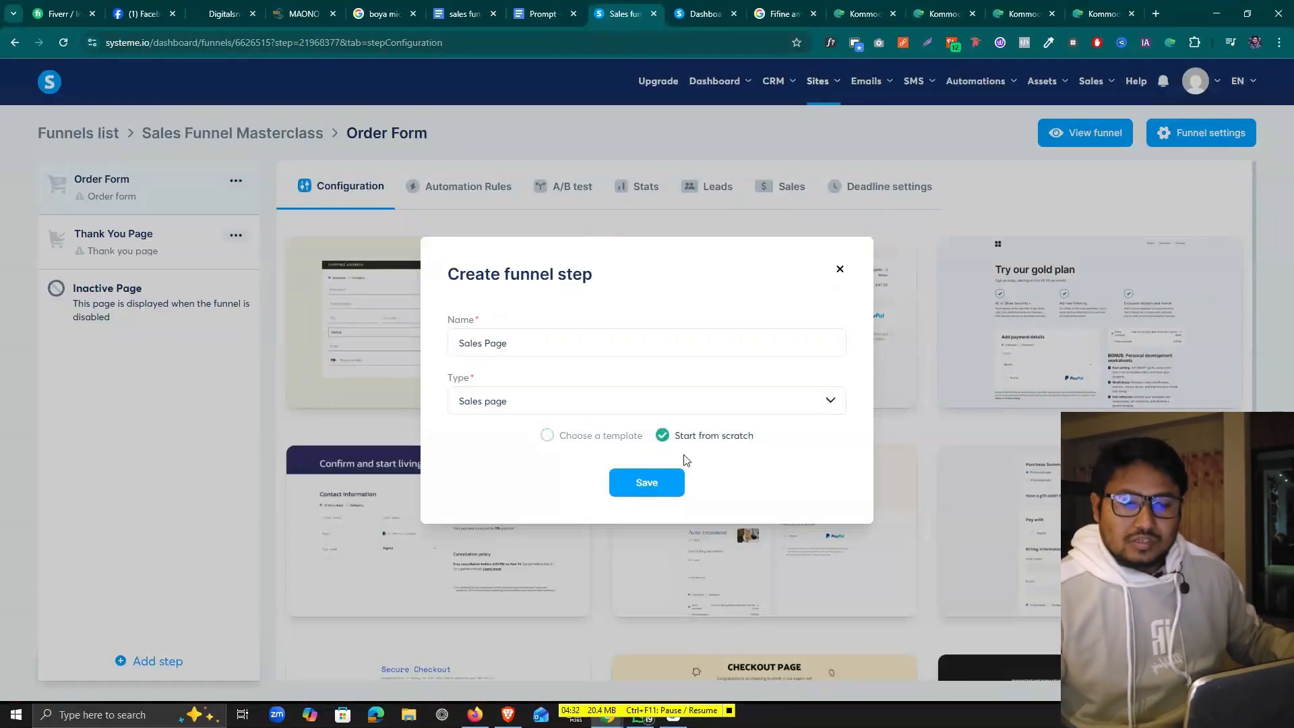
click(647, 484)
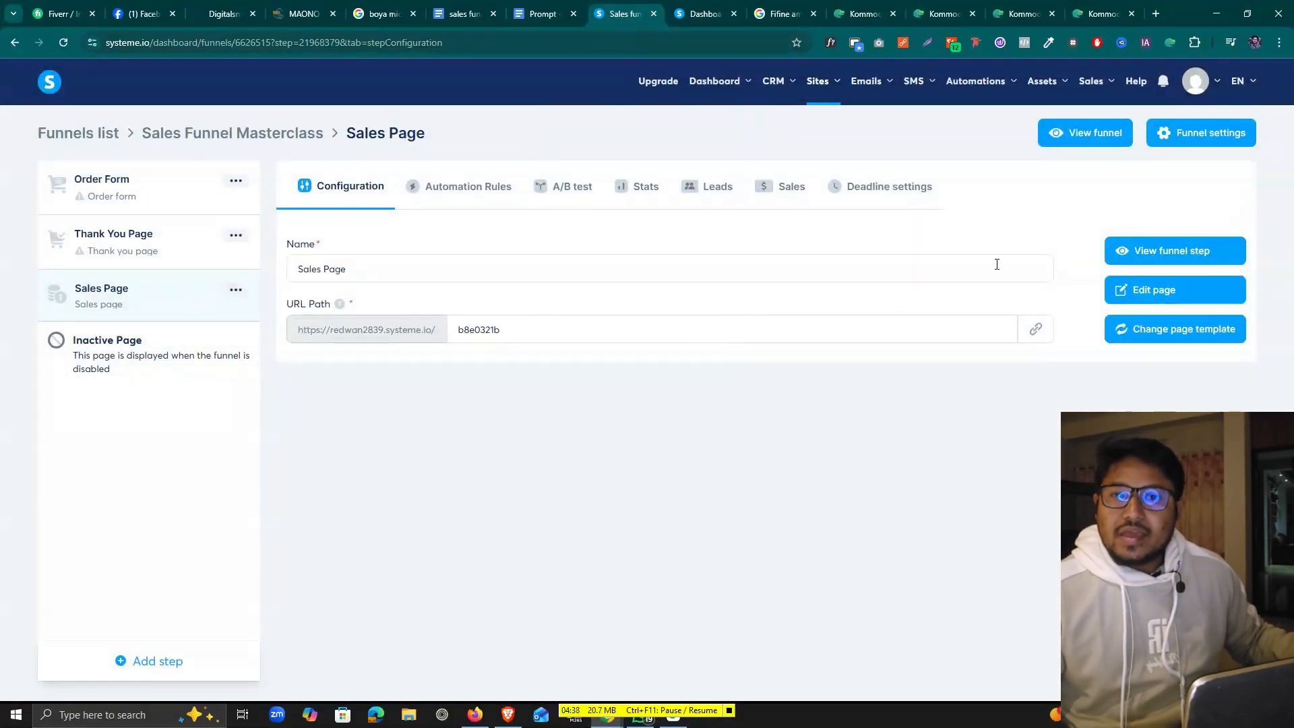
Open the Sales Page step in the systeme.io page editor
click(1183, 291)
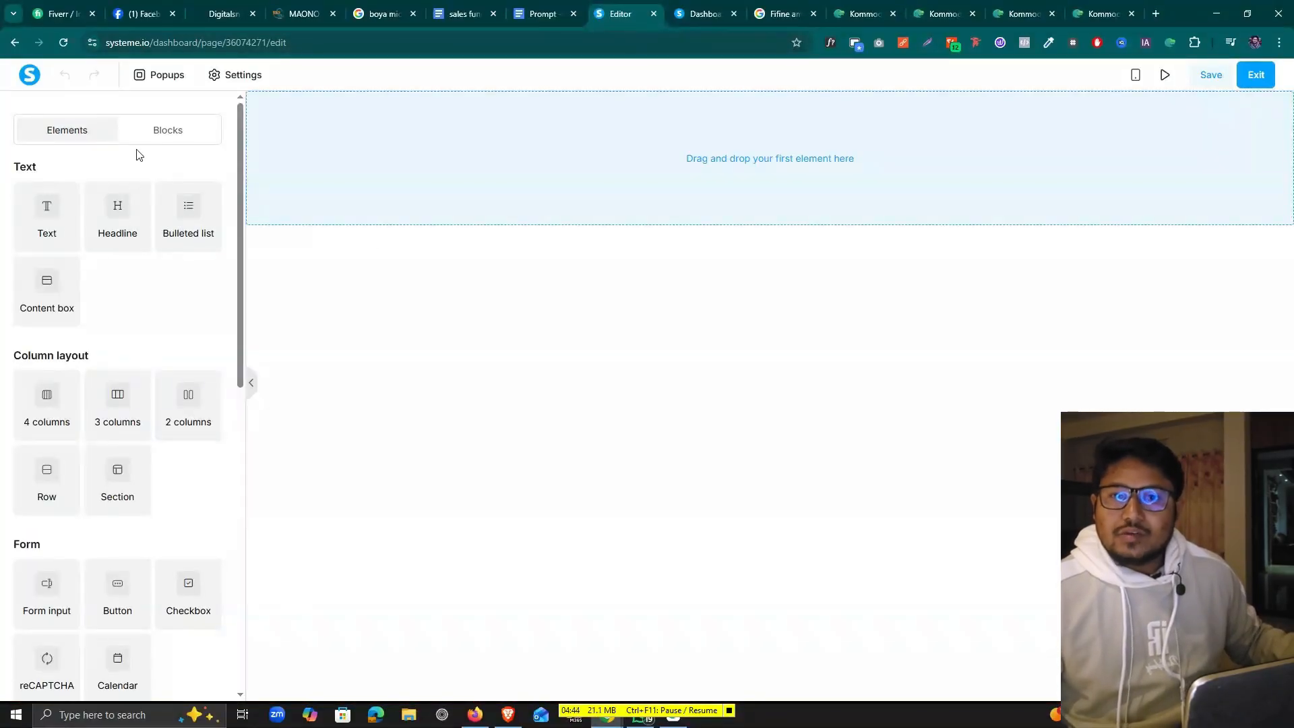
scroll(151, 405, down, 5)
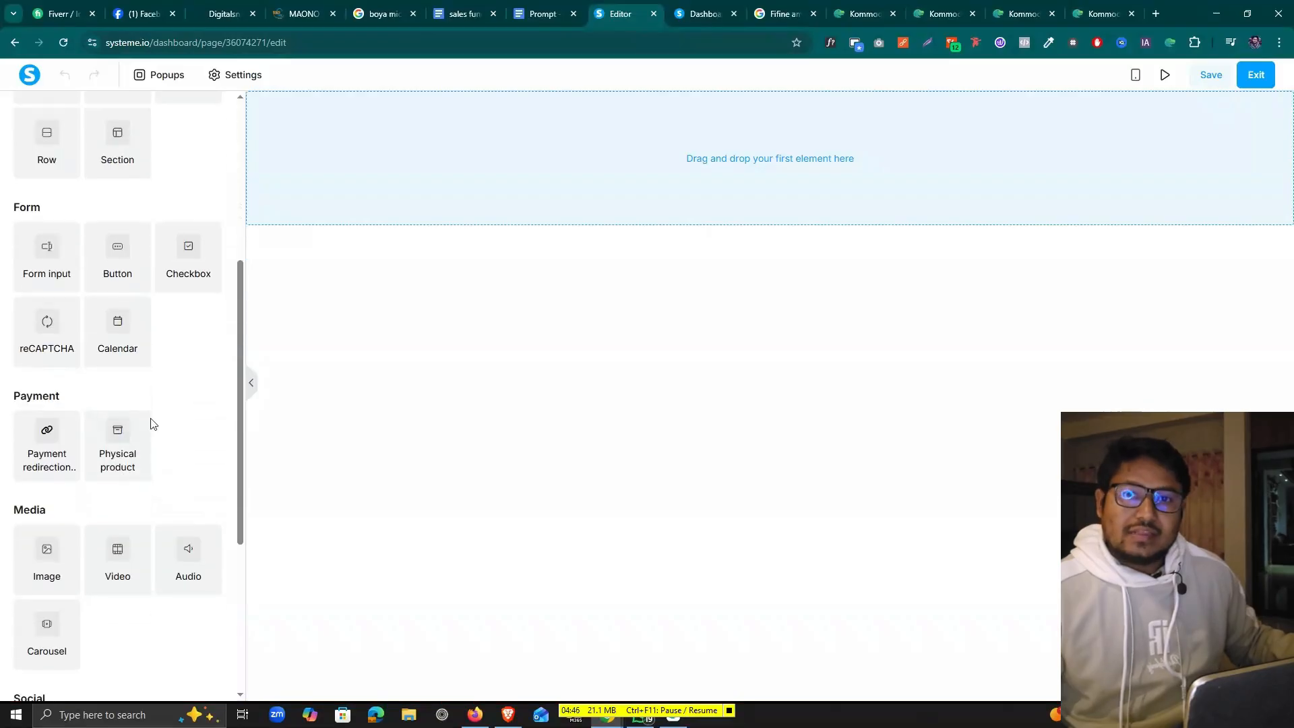
scroll(136, 302, down, 5)
scroll(173, 398, up, 10)
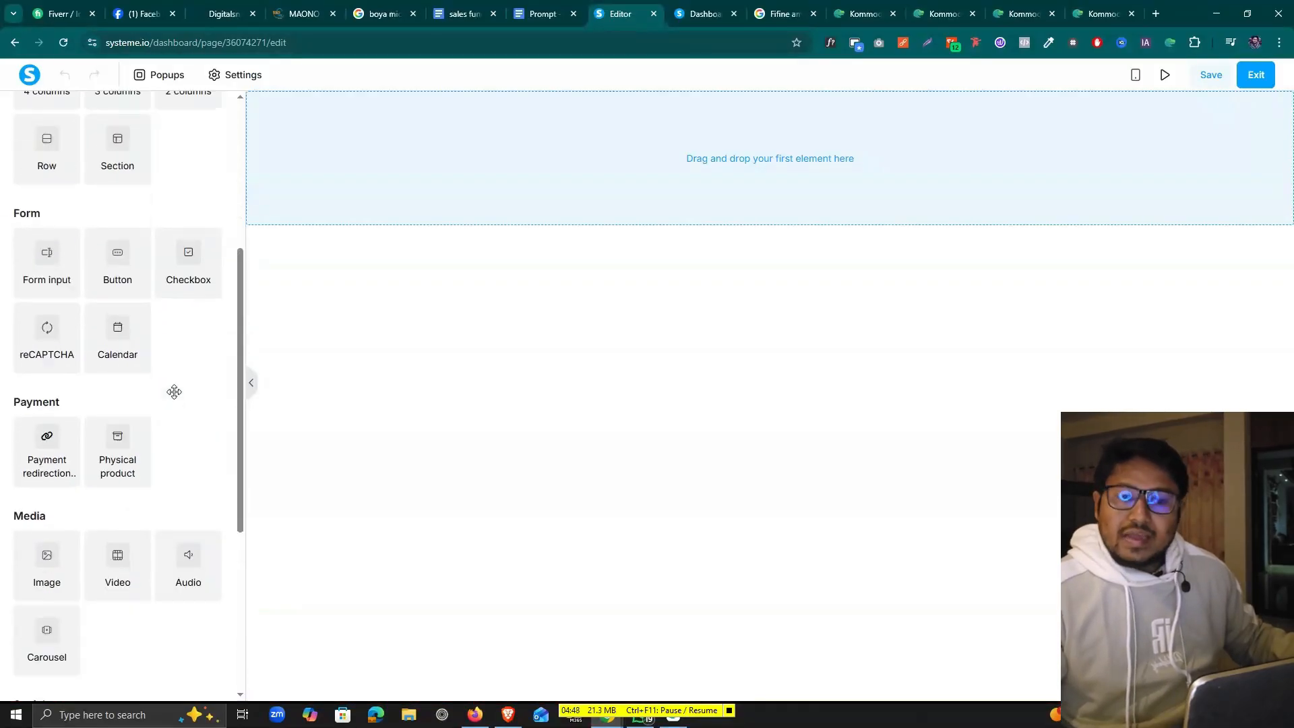
Browse the Features and Team presentation block designs, then return to the Elements list
click(172, 139)
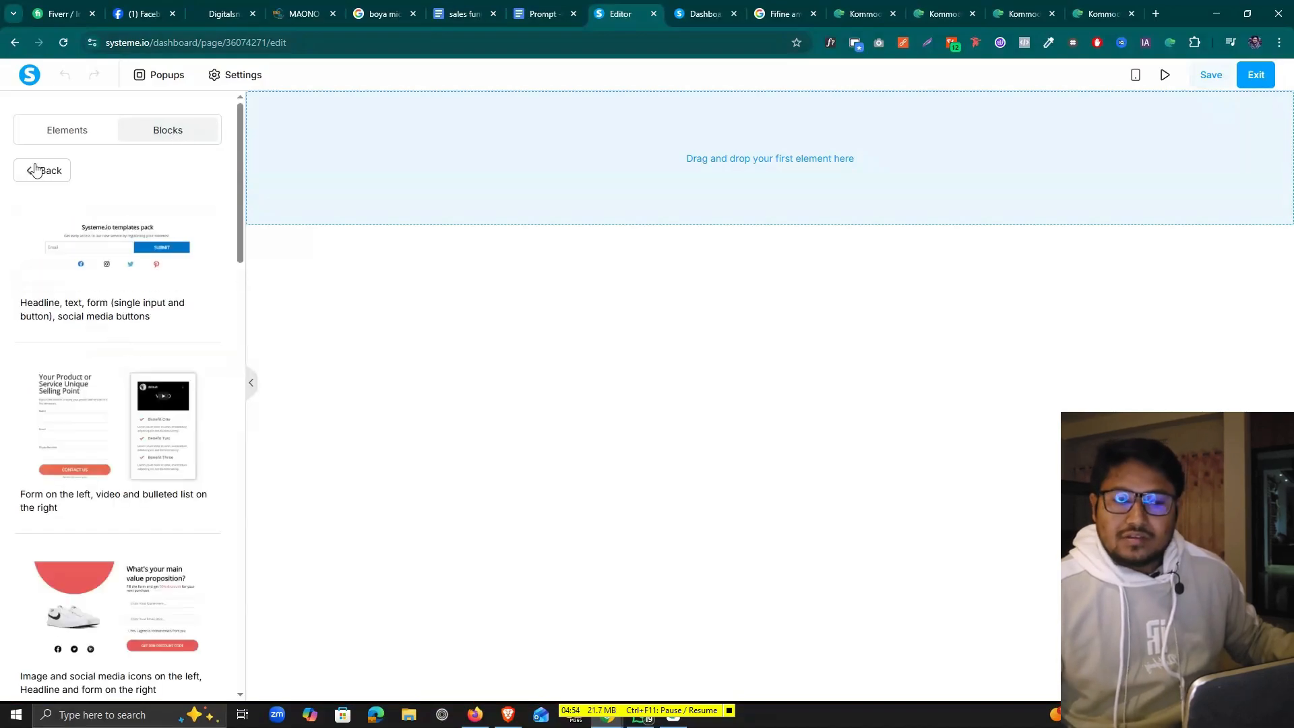
click(35, 171)
click(52, 262)
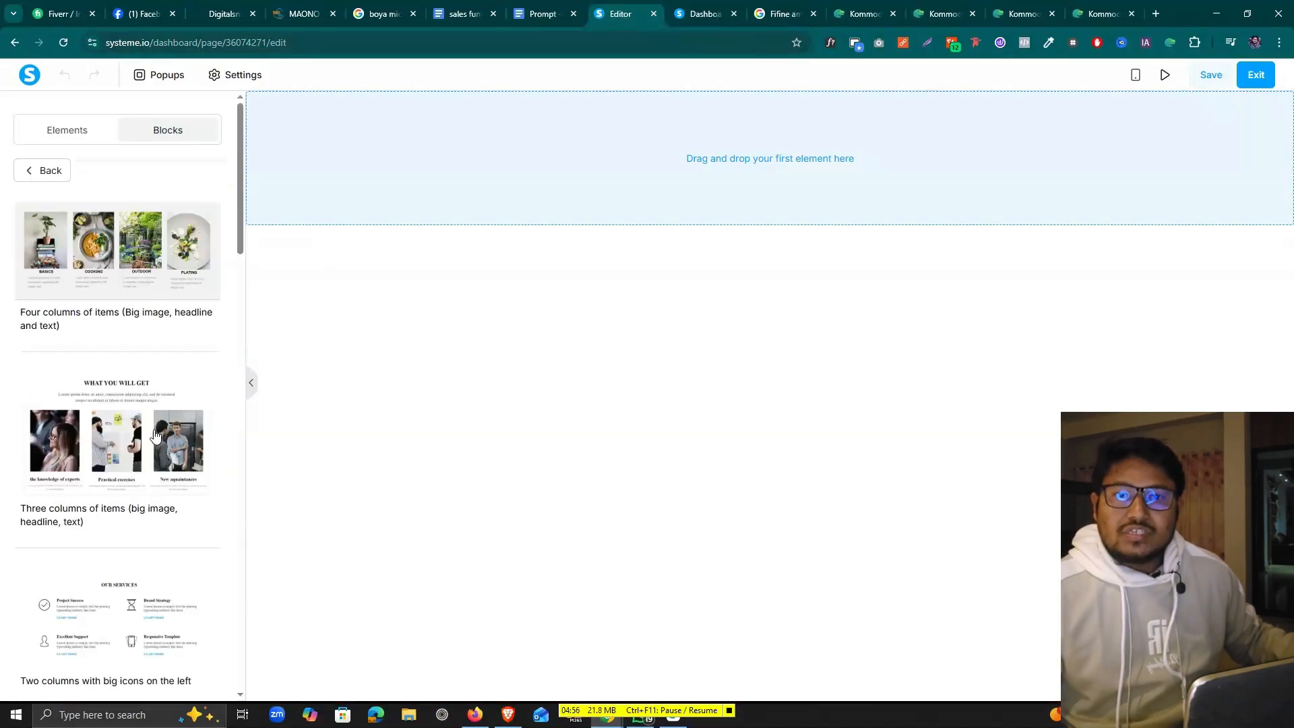
scroll(87, 248, down, 1)
scroll(61, 195, up, 1)
click(50, 173)
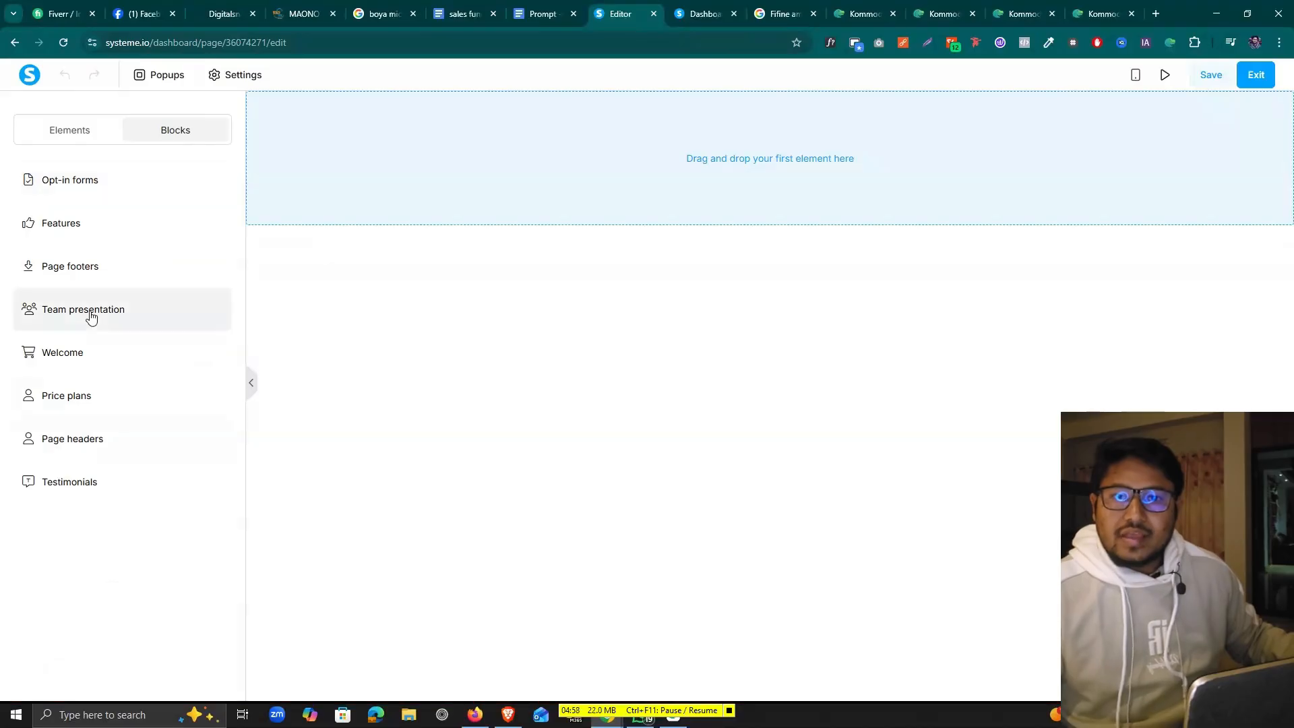
click(134, 312)
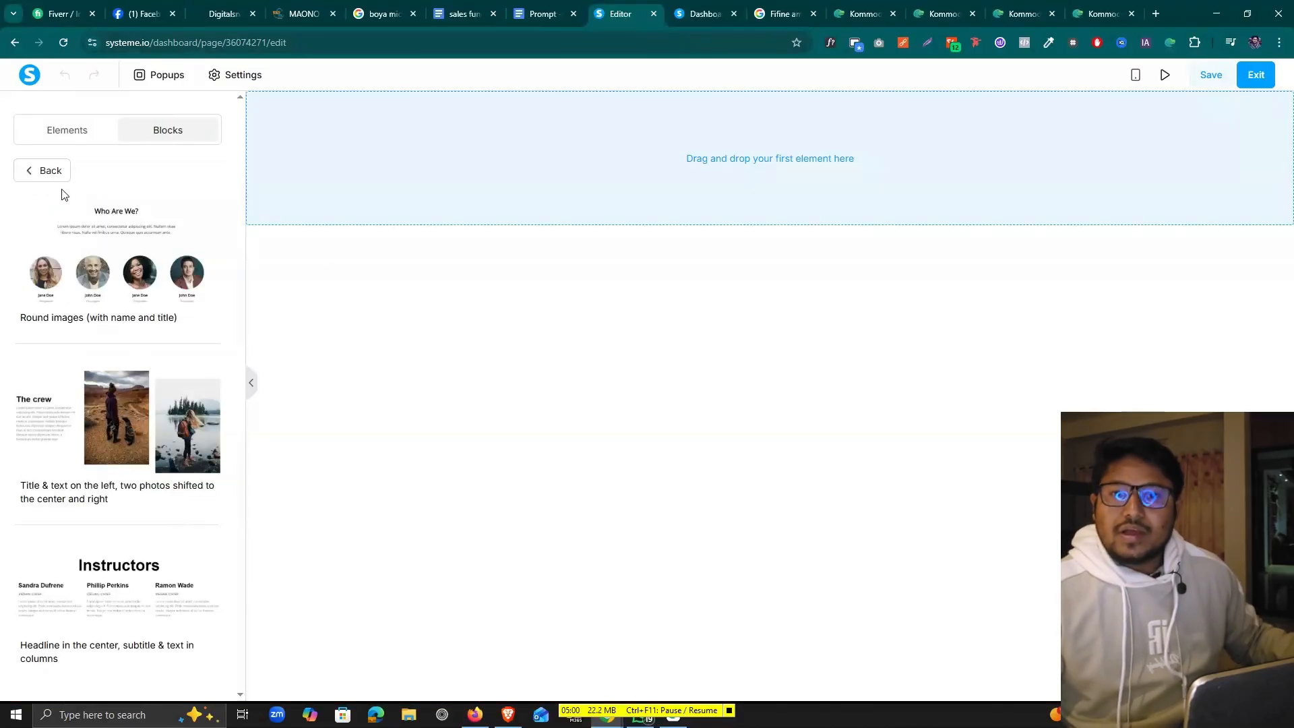
click(37, 174)
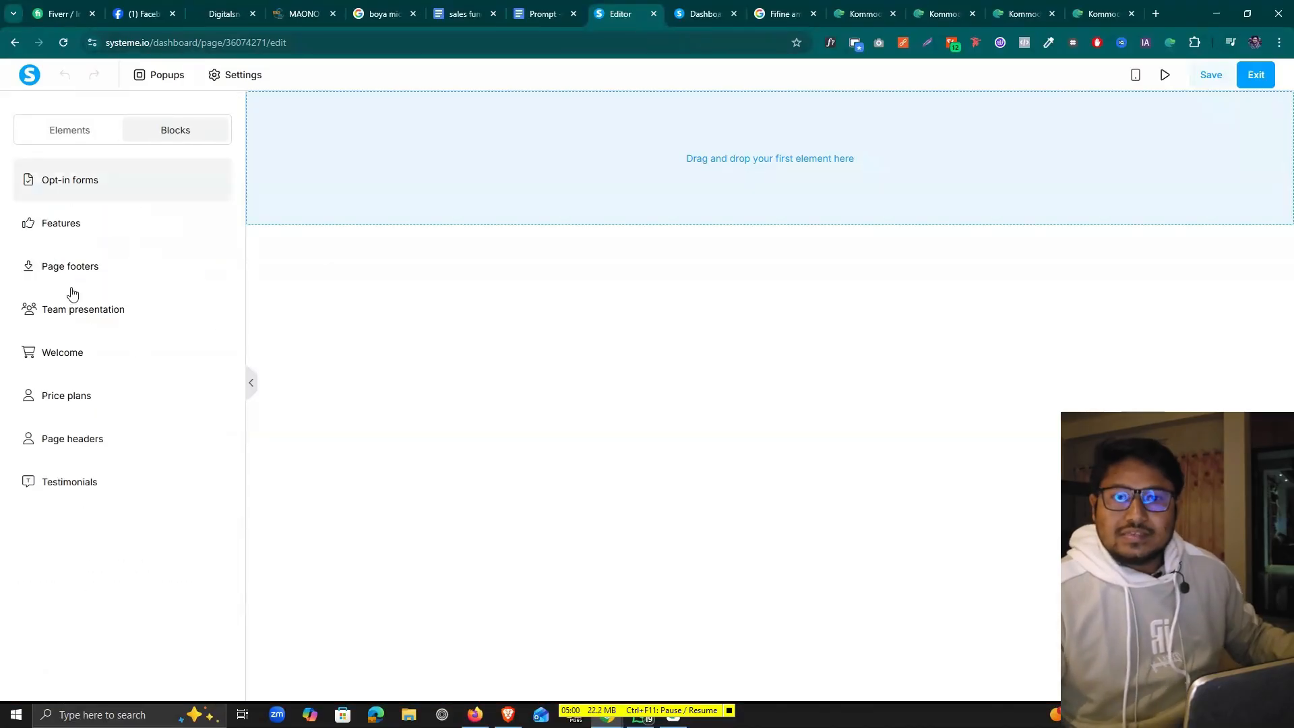
click(63, 137)
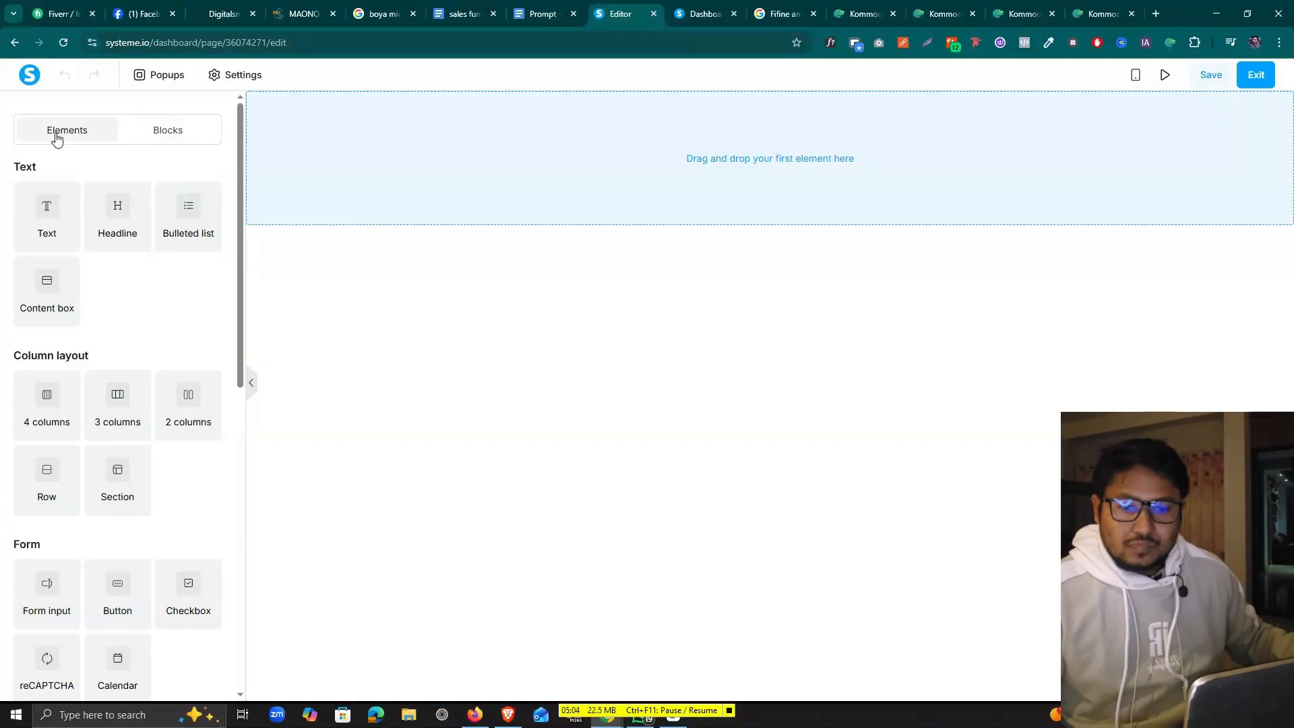
Switch to the 'sales funnel copy' Google Docs tab
click(464, 14)
scroll(502, 364, down, 1)
scroll(432, 335, up, 1)
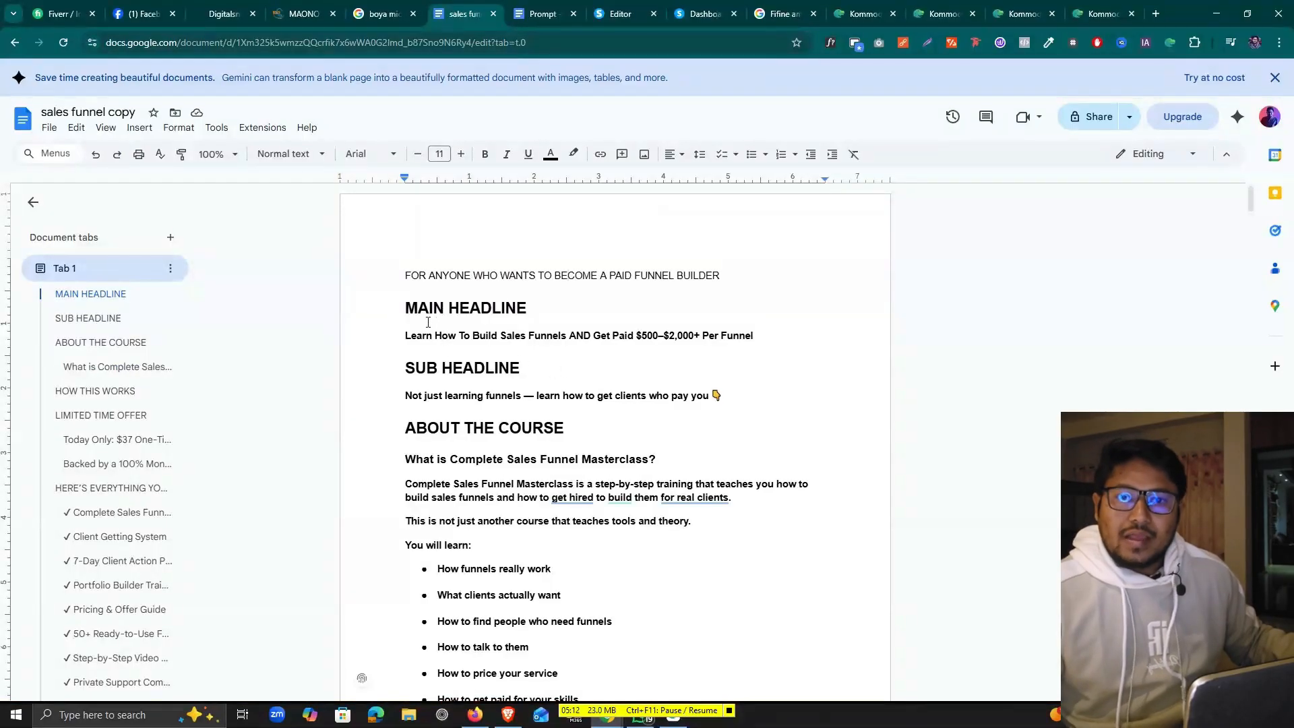
Select parts of the headline and course description text in the sales funnel copy
drag(406, 335, 525, 338)
scroll(457, 278, down, 2)
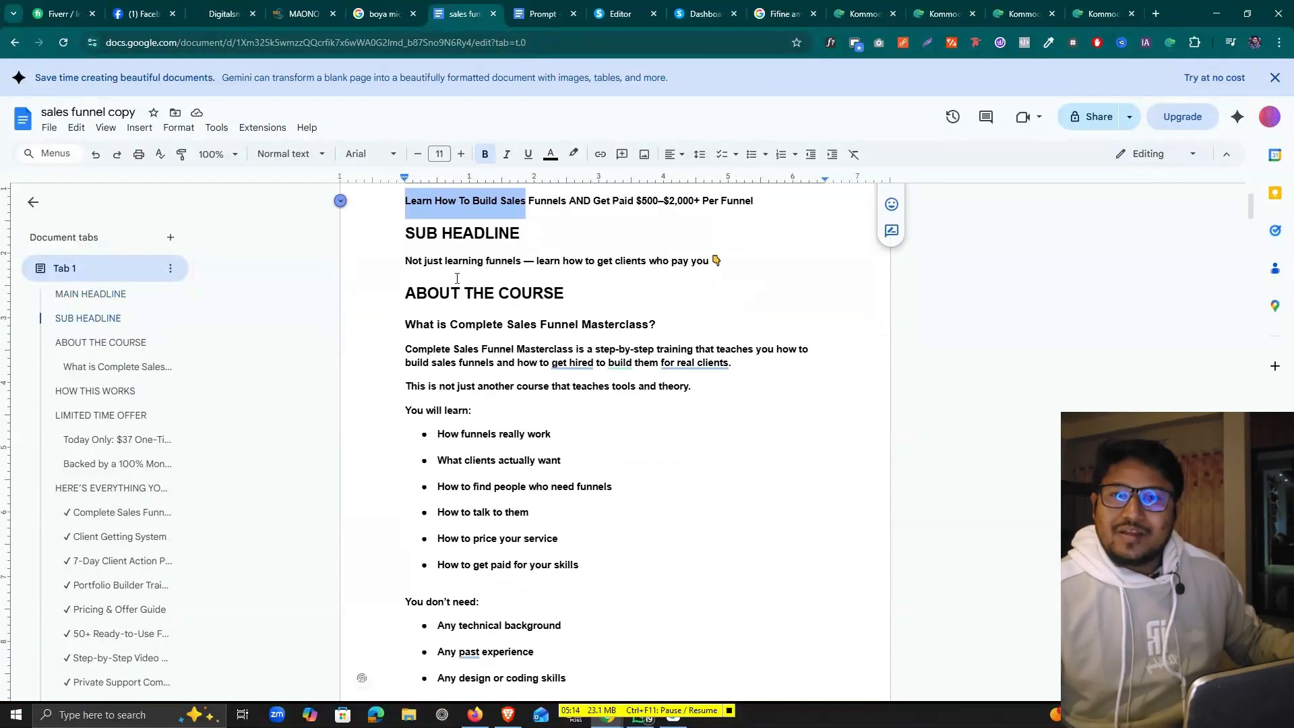
click(437, 263)
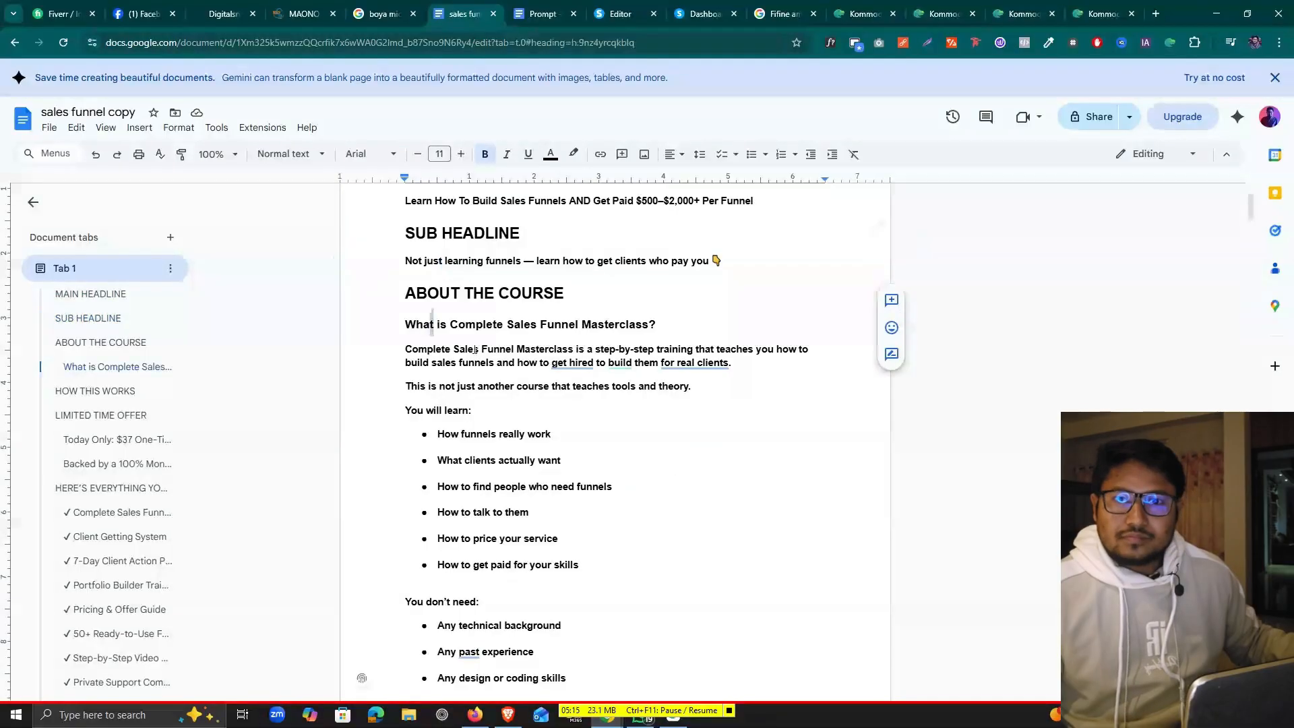
drag(431, 324, 584, 398)
Scroll through the remaining copy sections down to the offer, then open the Prompt document
scroll(576, 431, down, 7)
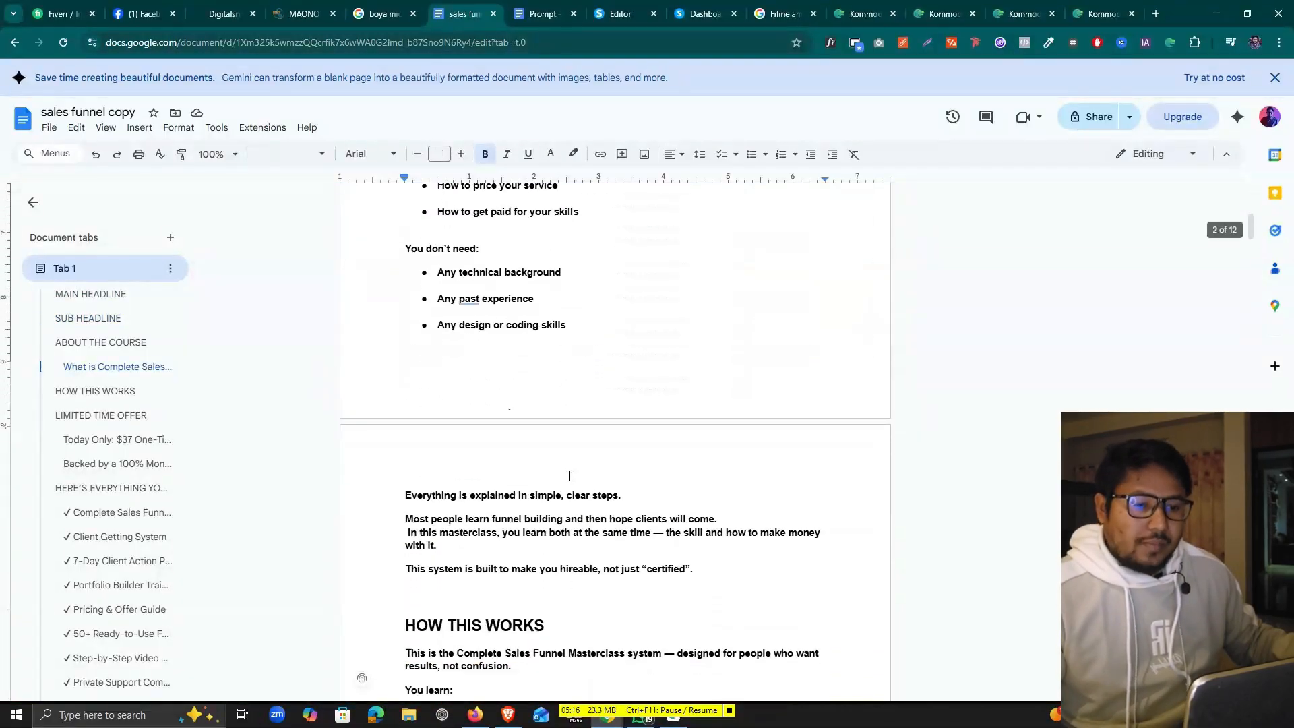
scroll(567, 474, down, 7)
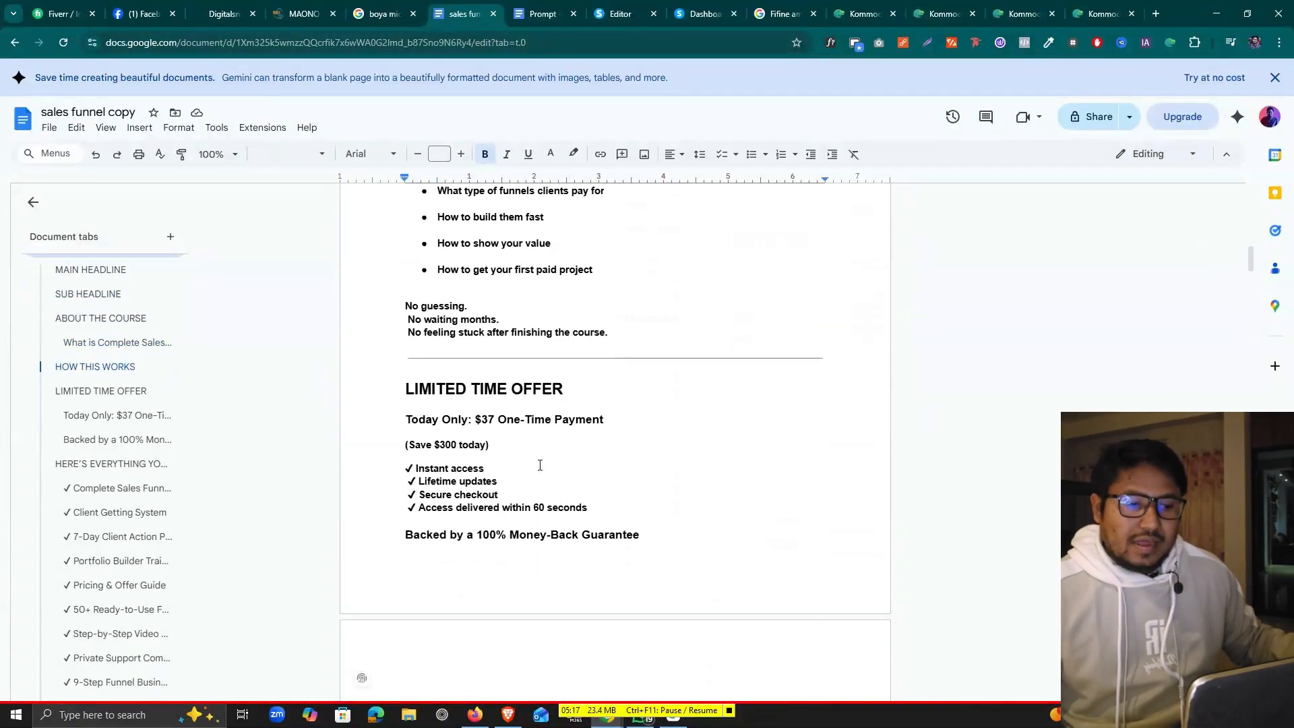
scroll(513, 425, down, 7)
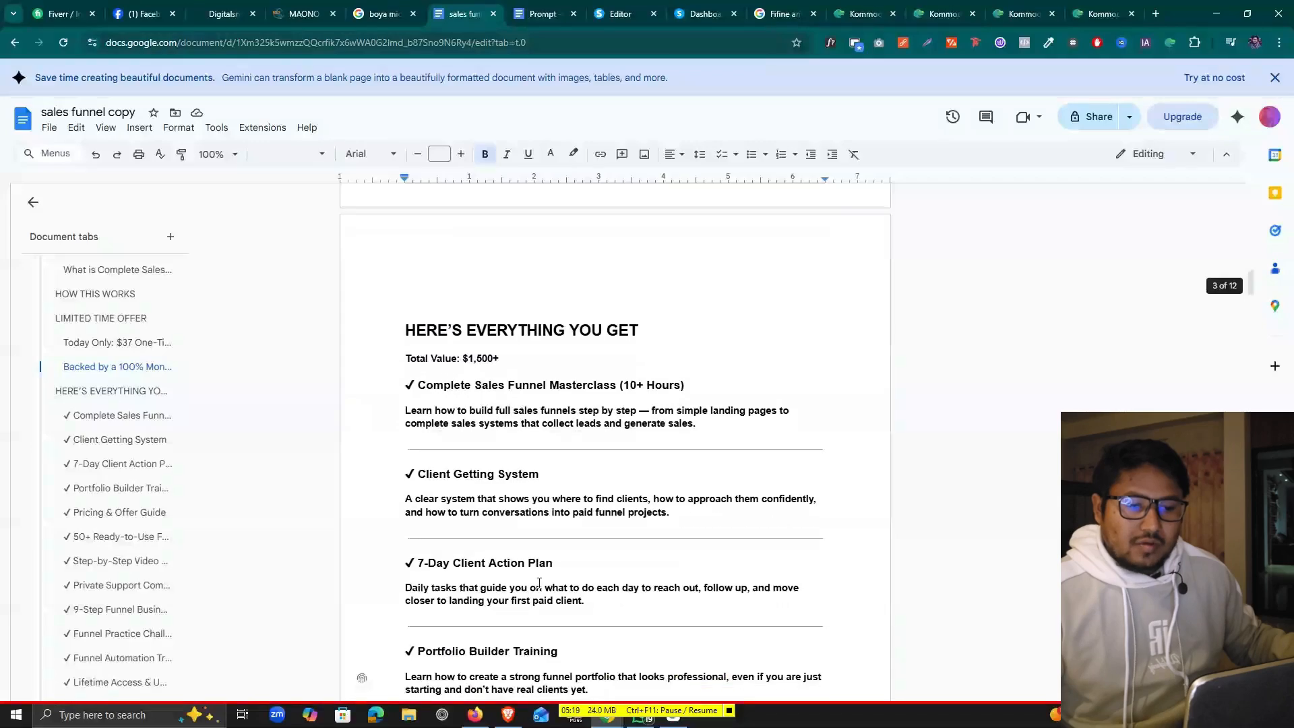
scroll(546, 559, down, 3)
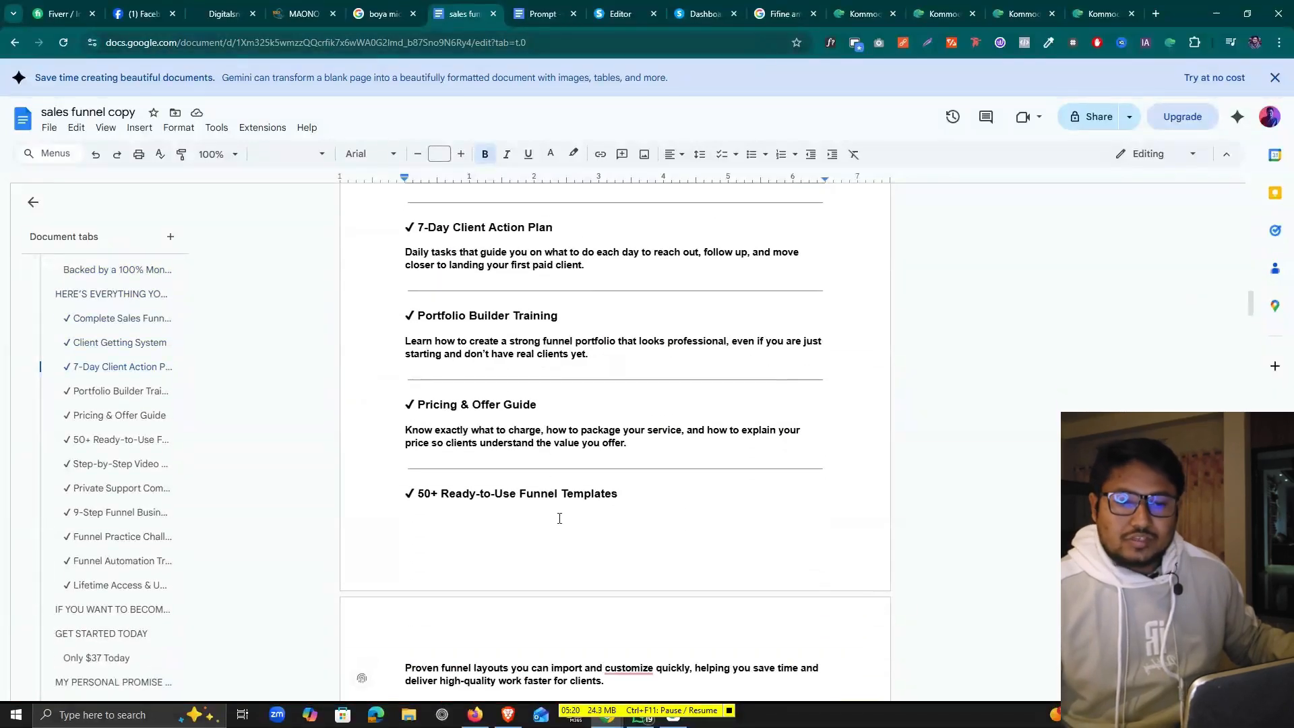
scroll(558, 519, down, 1)
scroll(550, 517, up, 5)
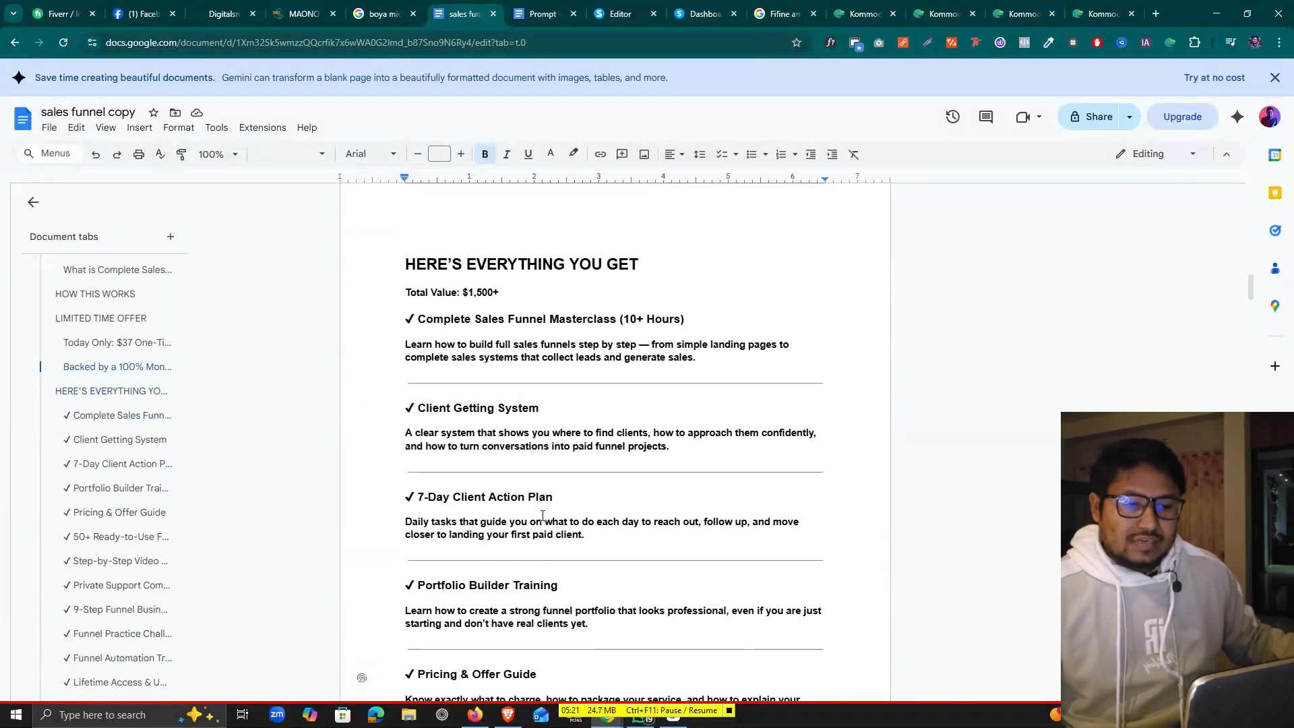
scroll(543, 516, up, 6)
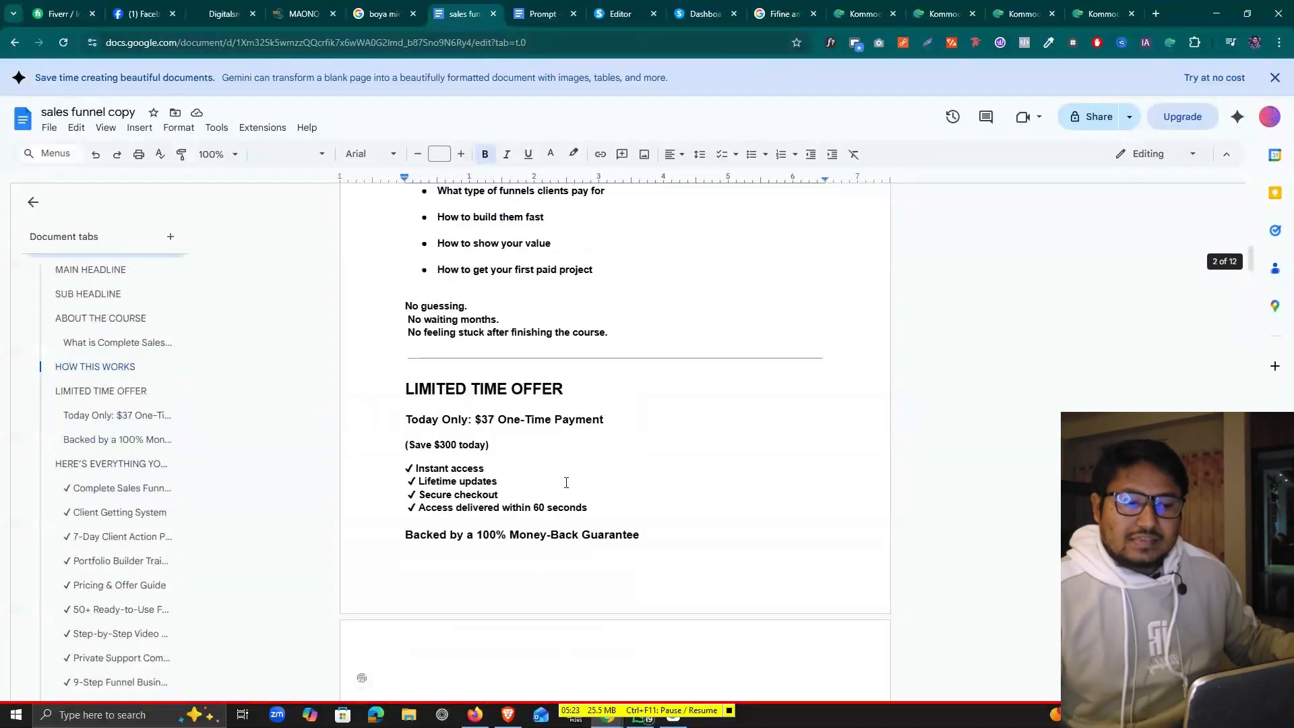
scroll(566, 482, up, 3)
click(542, 16)
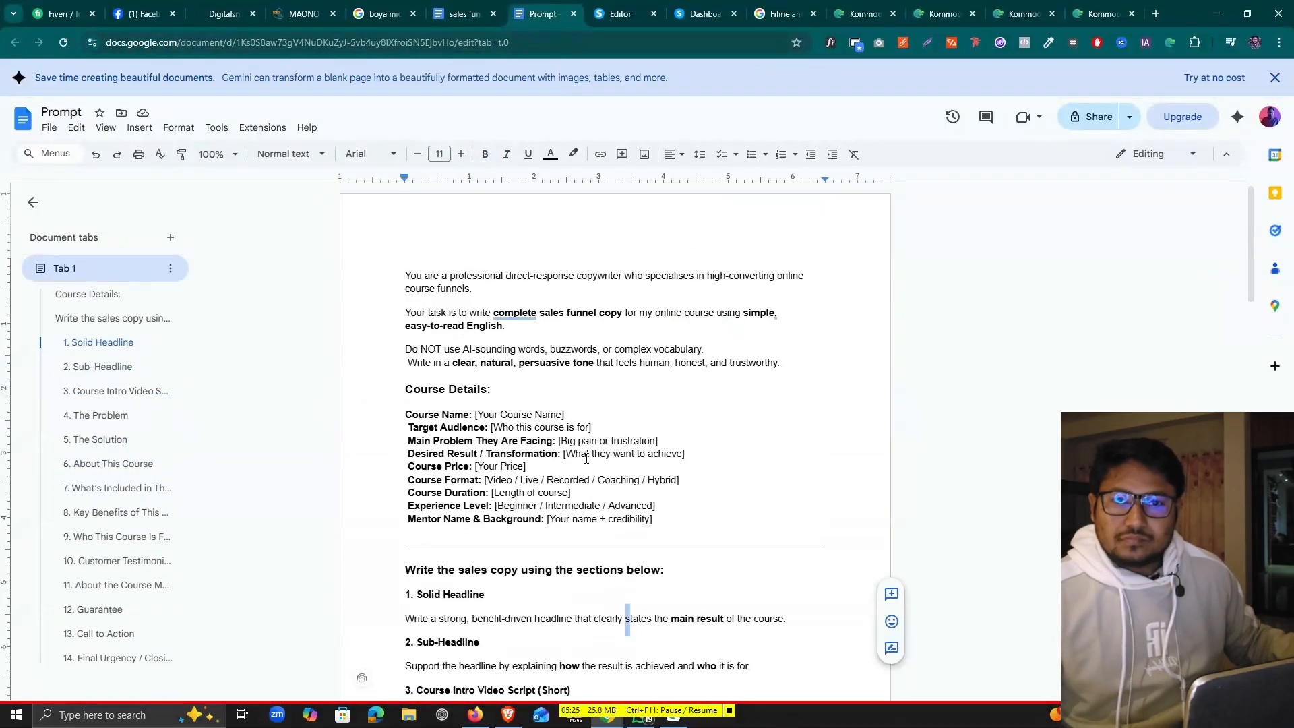
Select all of the Prompt document's copywriting instructions and bring up their context menu
scroll(586, 458, down, 1)
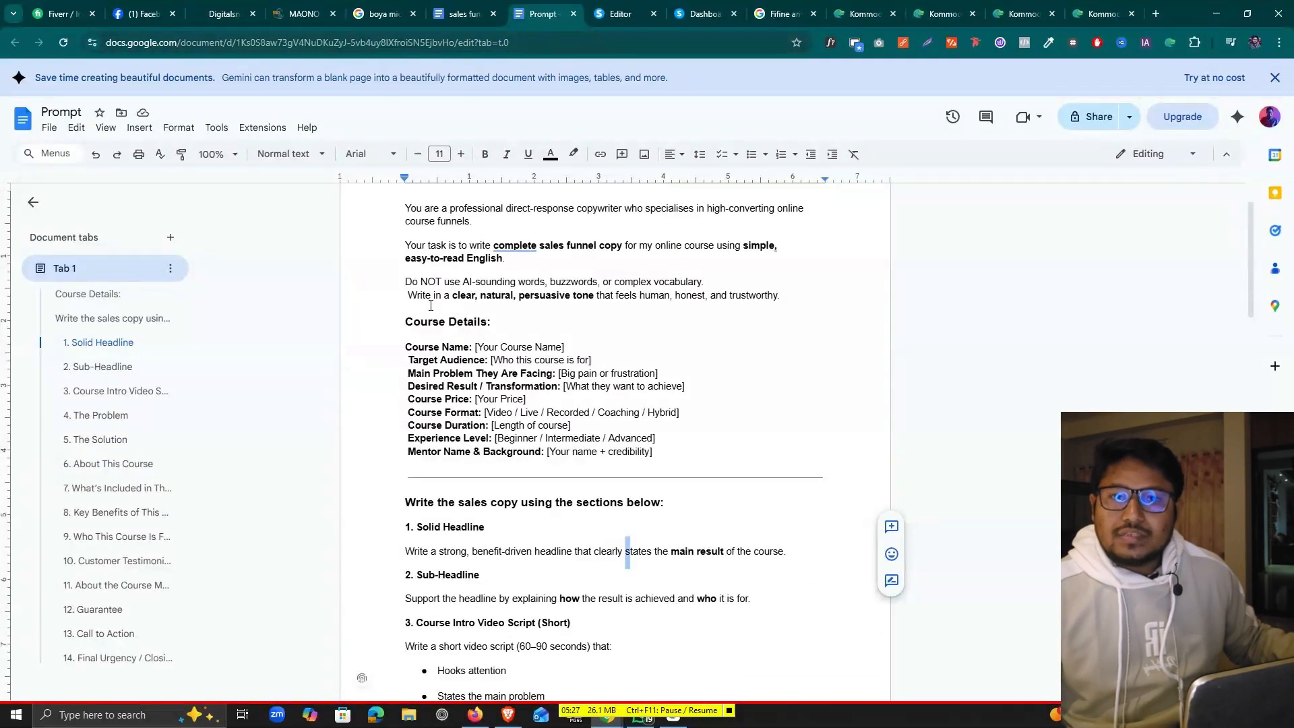
click(444, 282)
scroll(443, 331, up, 1)
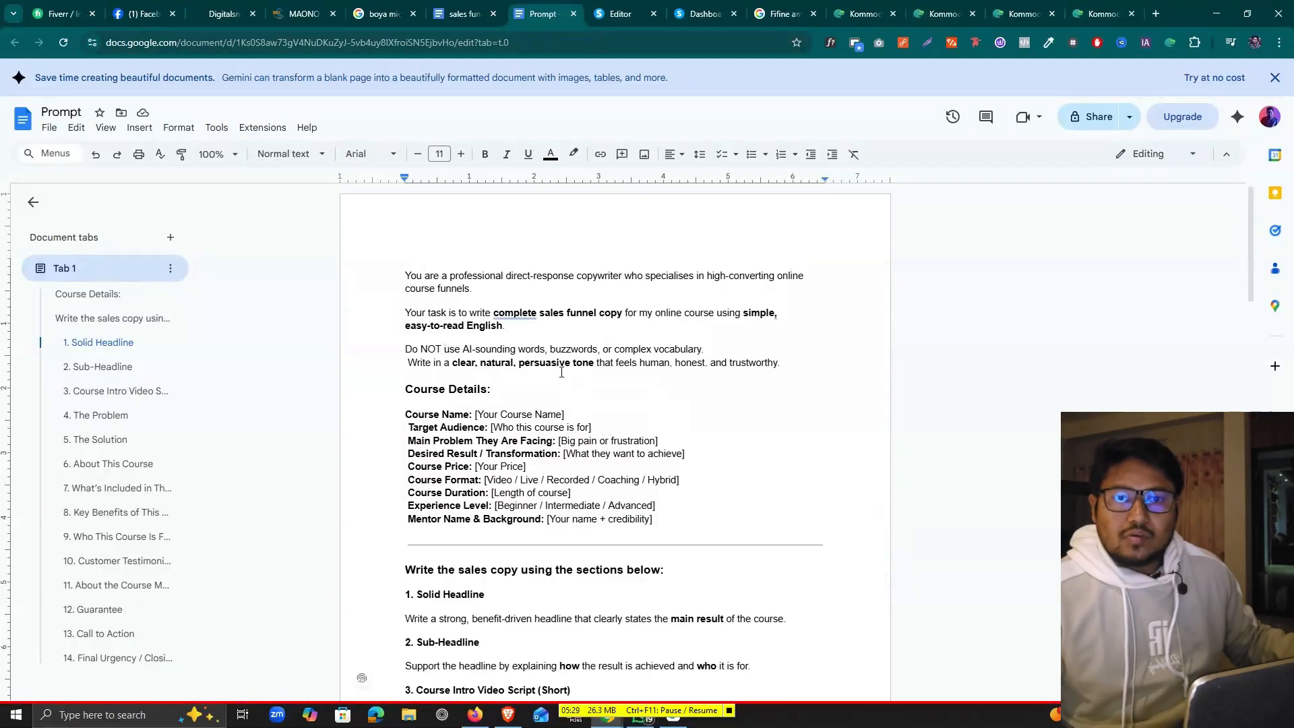
scroll(445, 337, down, 1)
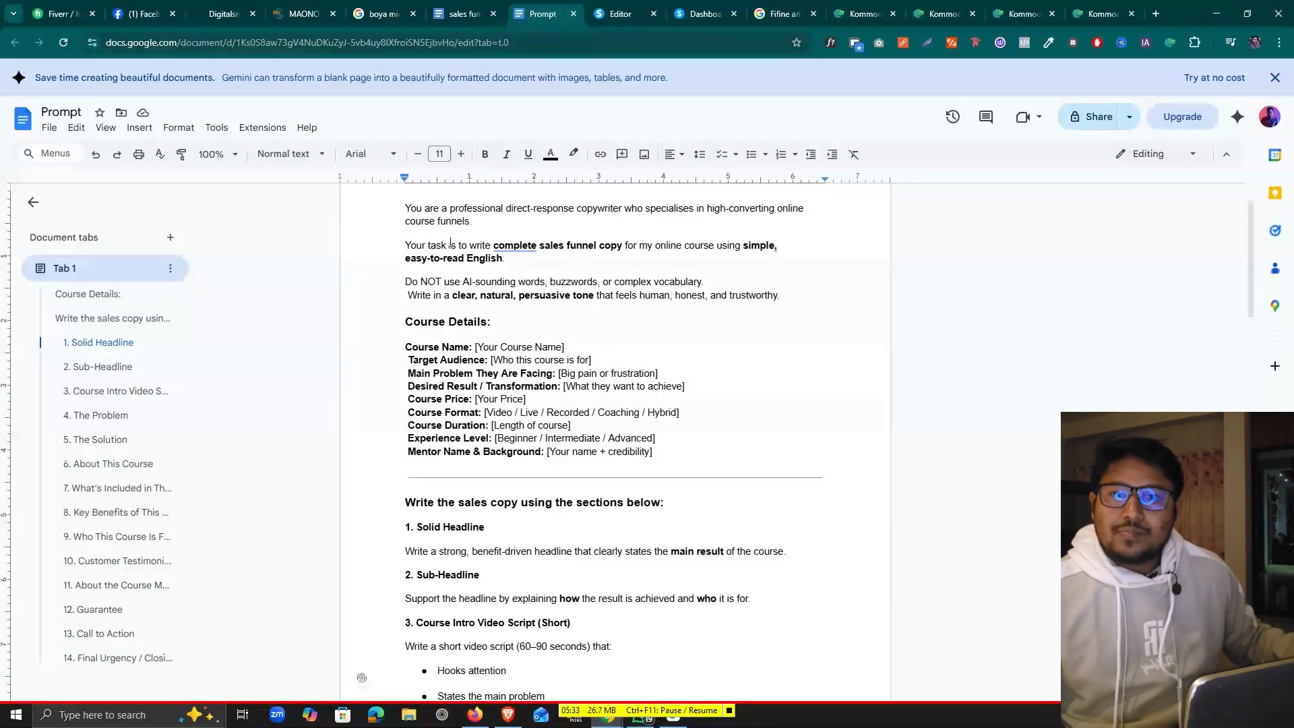
drag(406, 209, 653, 494)
scroll(516, 332, down, 5)
scroll(529, 371, down, 7)
scroll(643, 472, down, 6)
scroll(653, 494, up, 2)
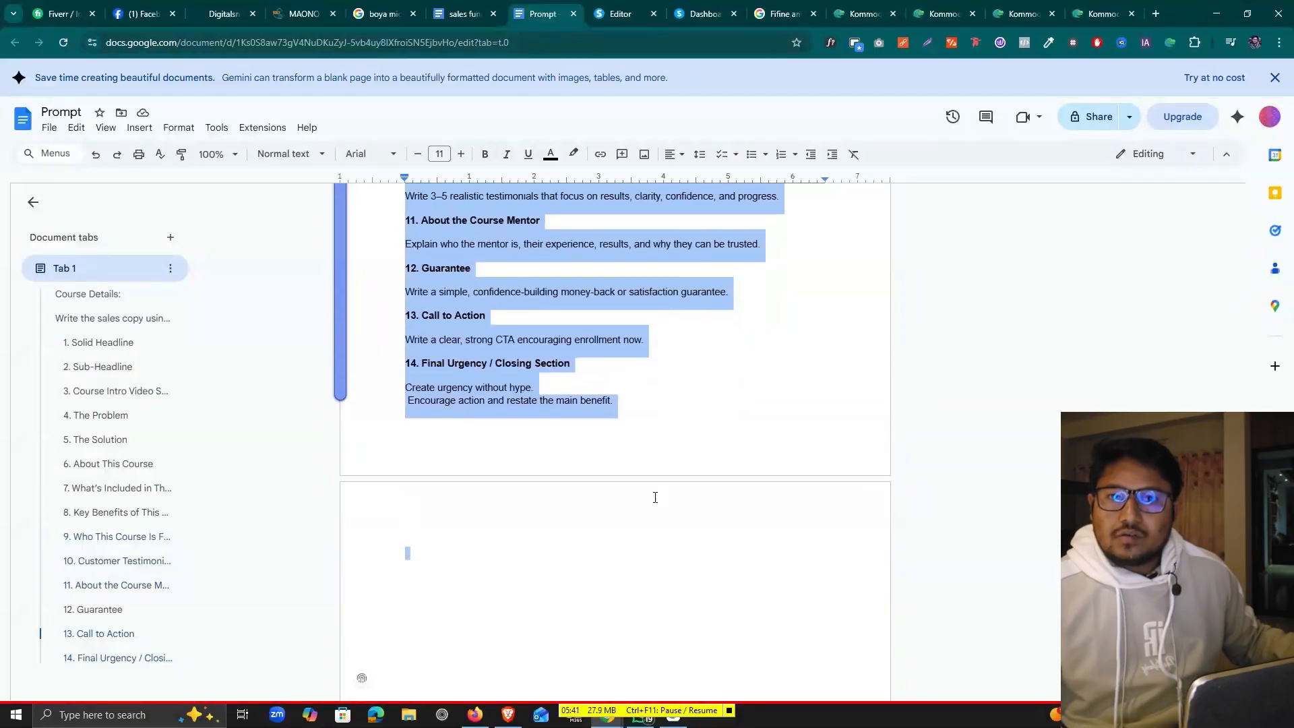
right_click(513, 348)
Copy the prompt text and paste it into the ChatGPT message box
click(567, 381)
key(alt+Tab)
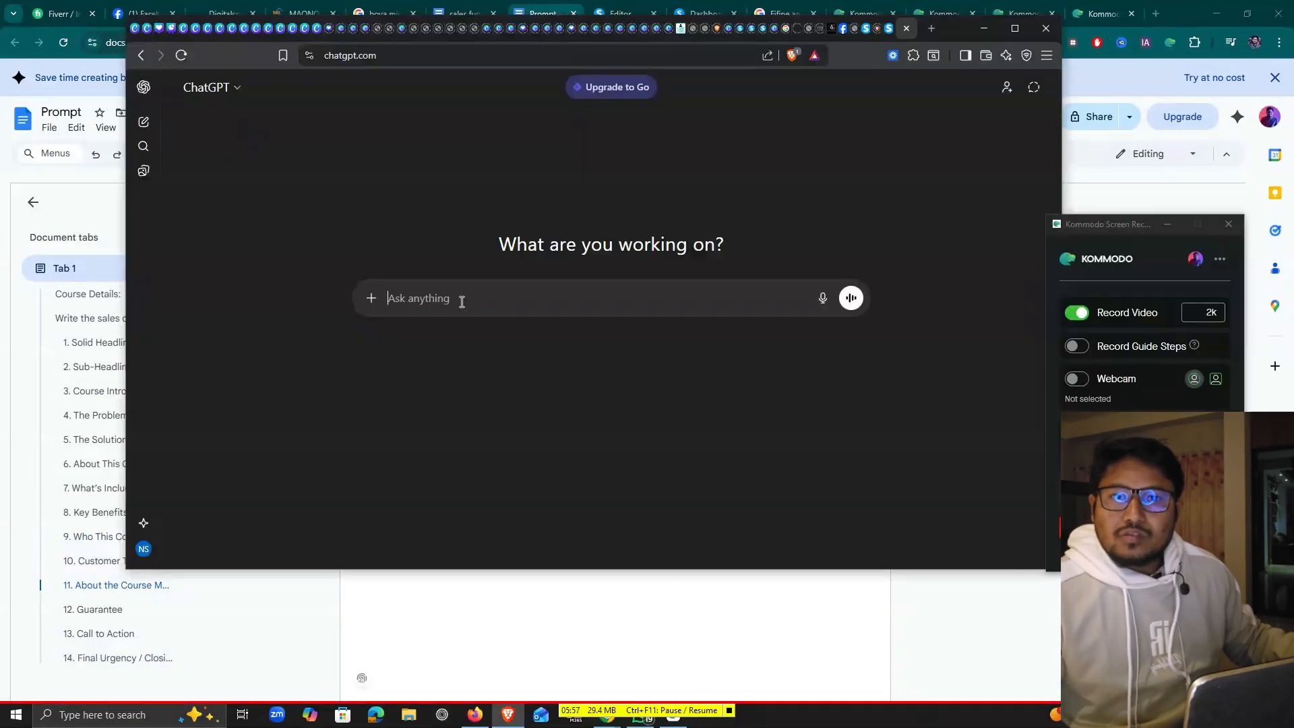
key(ctrl+v)
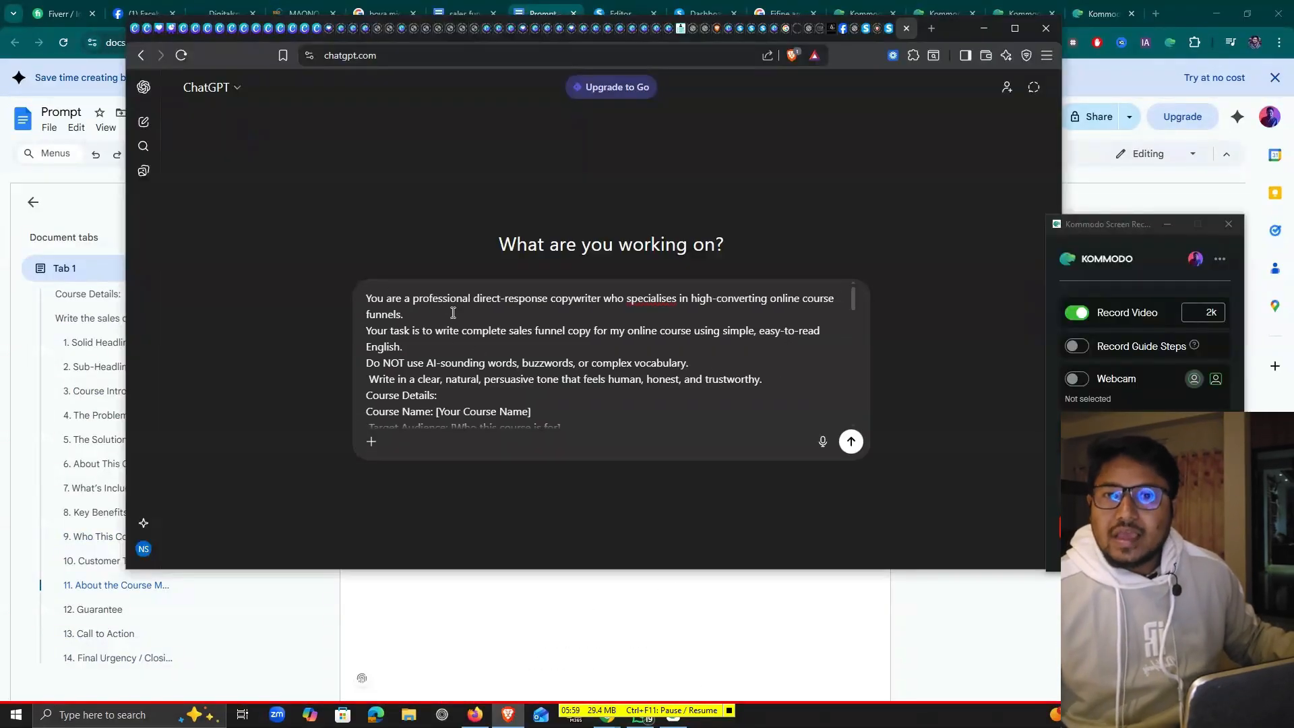
scroll(450, 373, down, 3)
scroll(446, 342, up, 2)
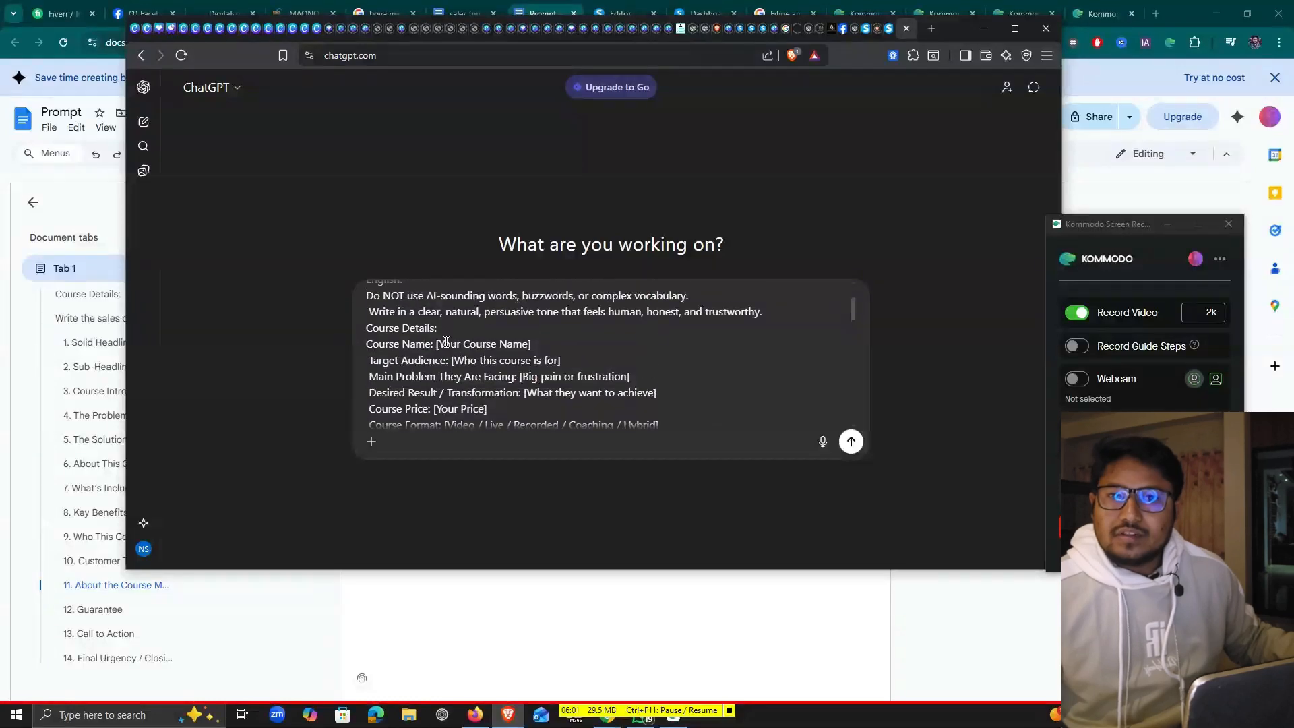
Select the course name and audience placeholders, then paste the course description copy above the instructions
drag(438, 344, 530, 345)
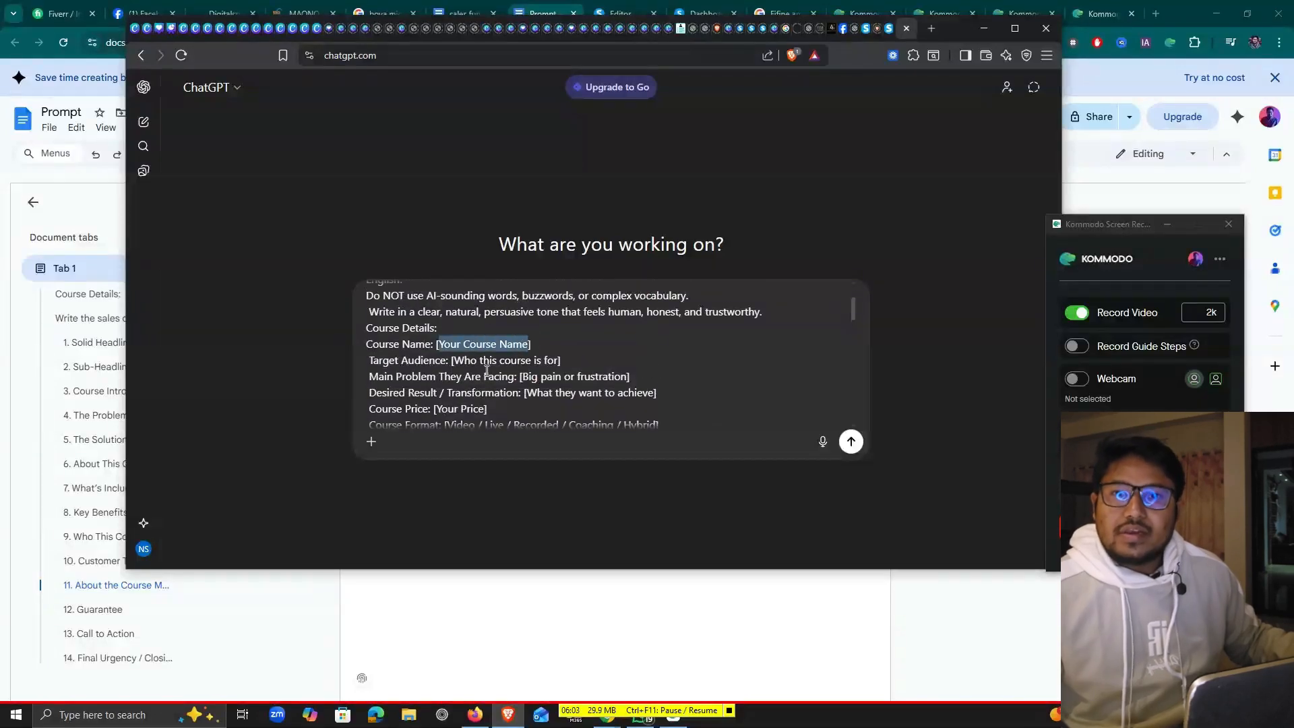
drag(453, 361, 559, 360)
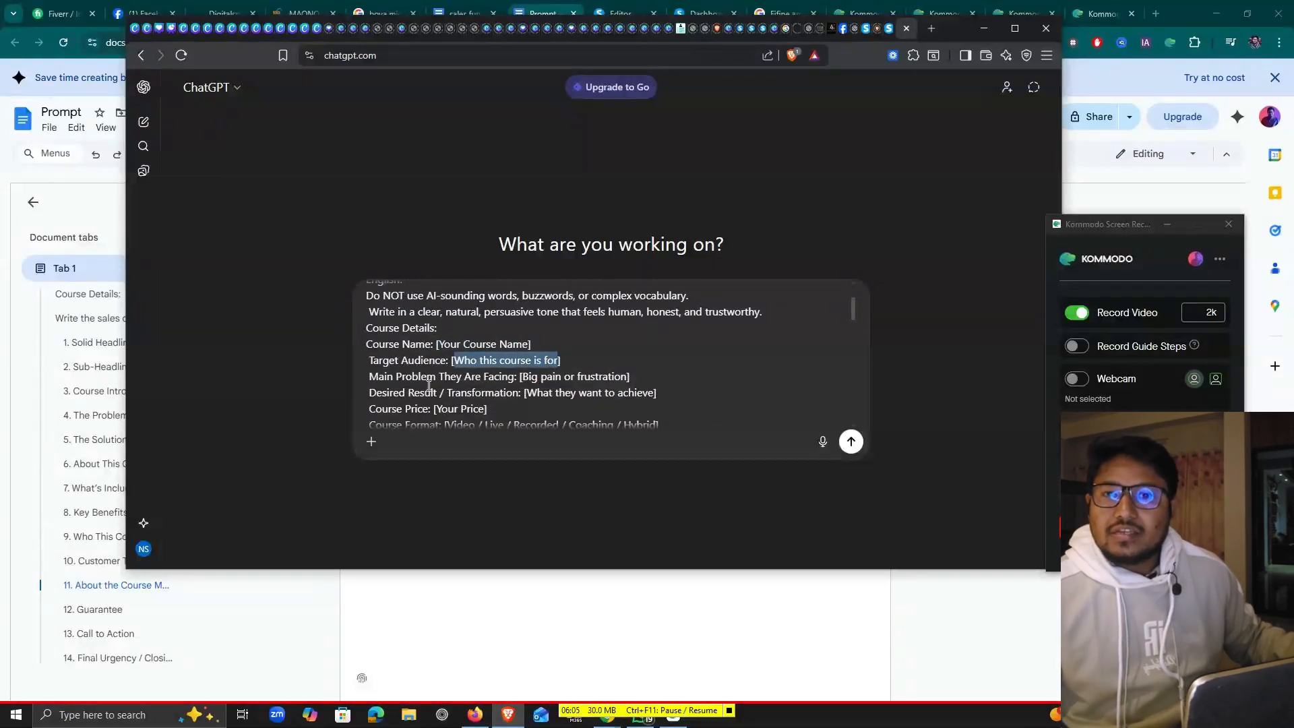
scroll(472, 374, down, 10)
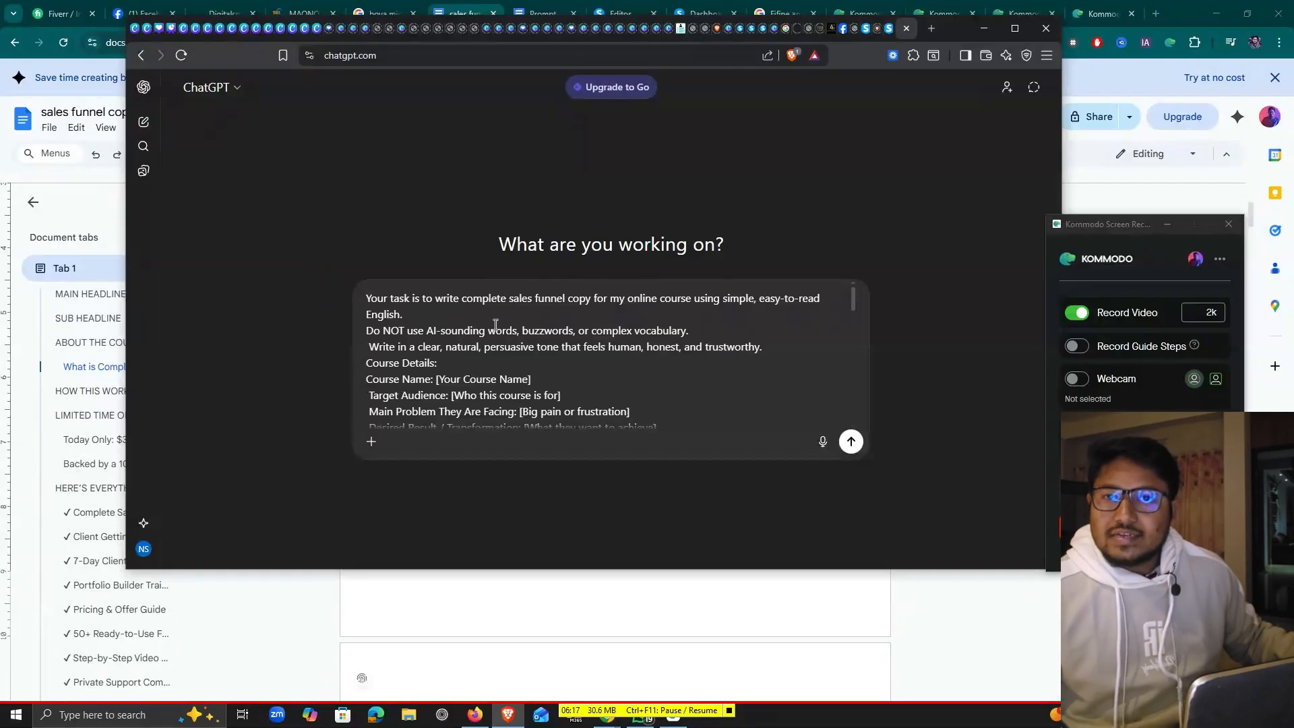
key(shift+Return)
key(shift+Return)
key(Up)
key(ctrl+v)
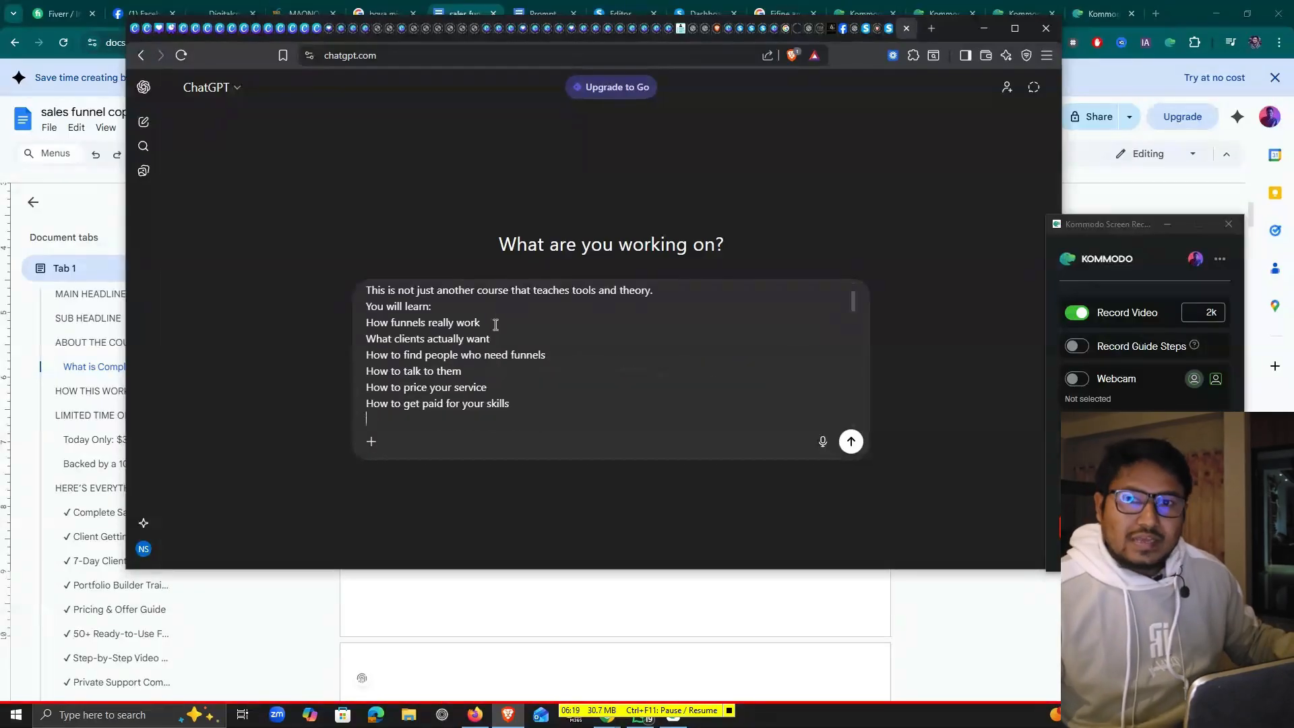
Add a blank line after the pasted course copy
scroll(438, 345, up, 1)
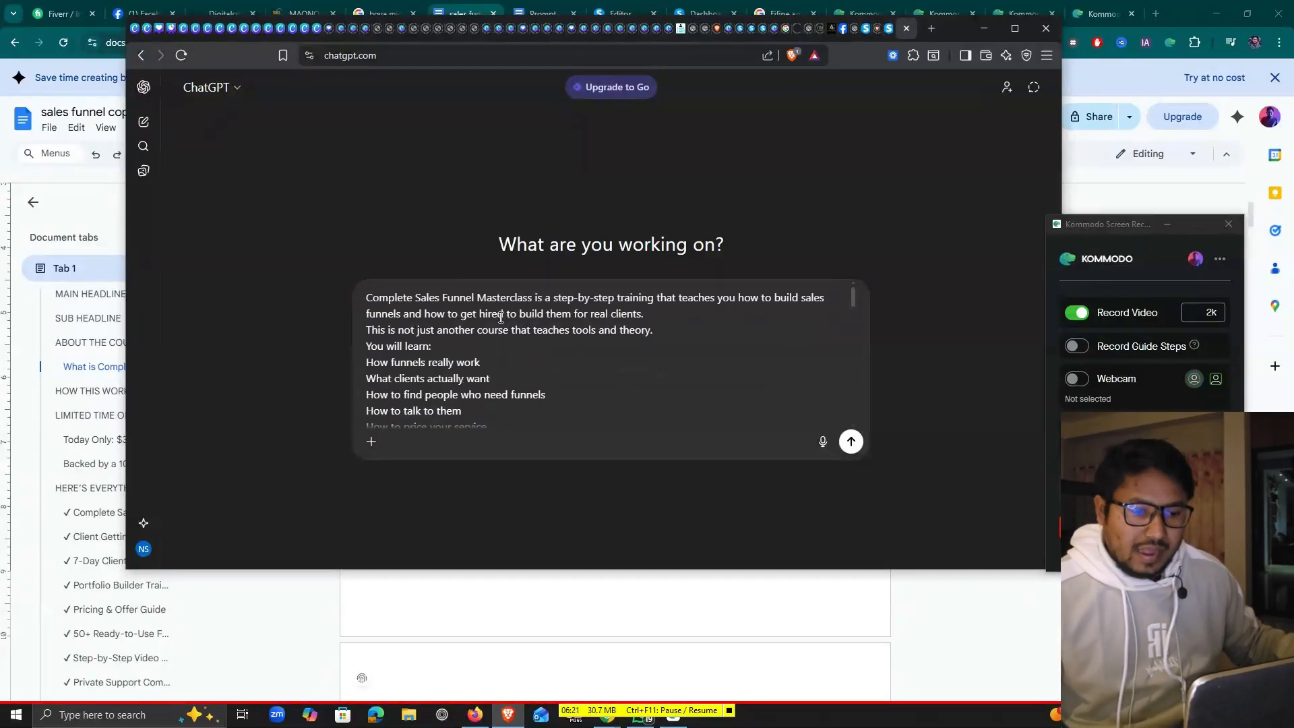
scroll(415, 344, down, 3)
scroll(414, 342, up, 1)
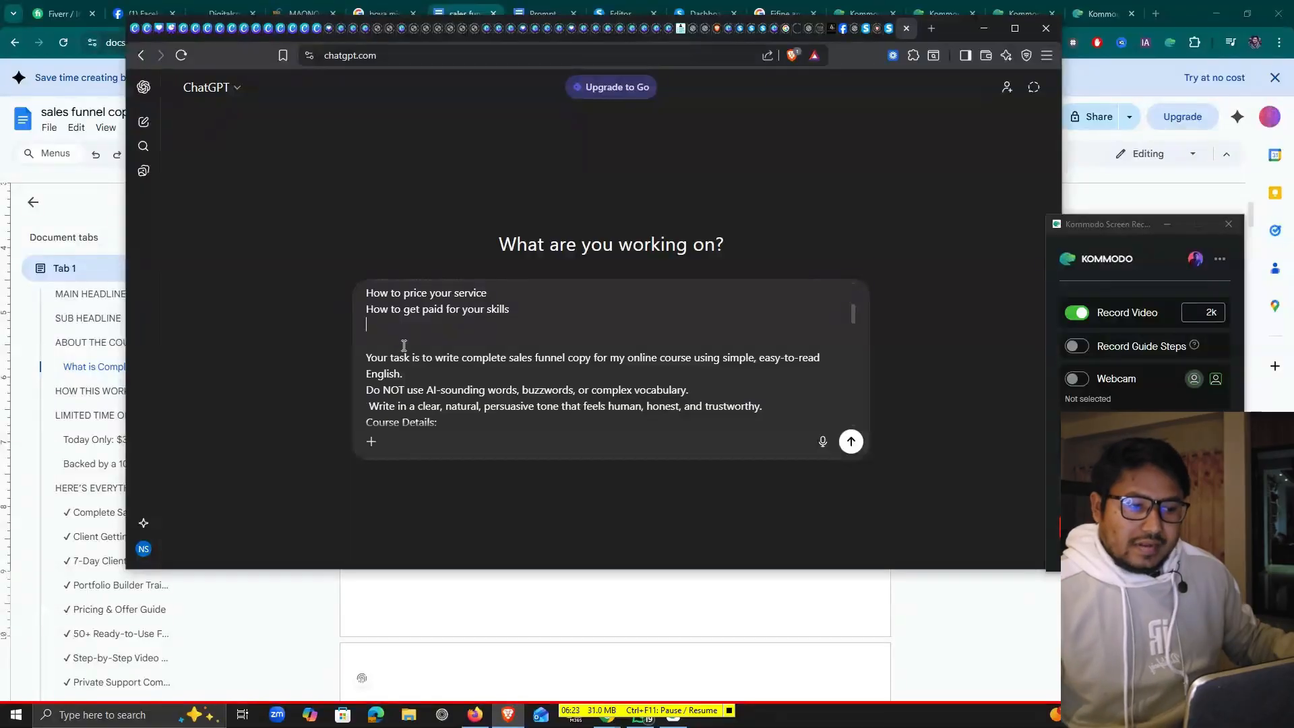
key(Return)
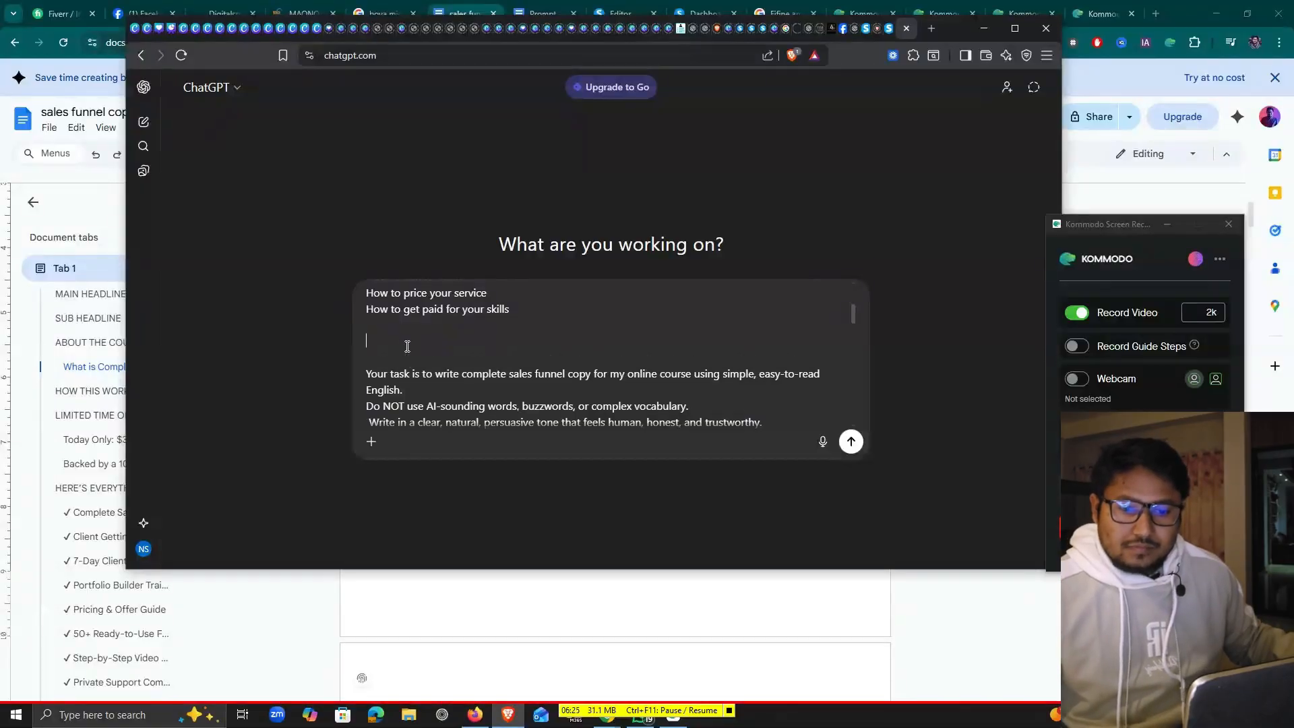
scroll(467, 405, down, 2)
scroll(467, 405, down, 2)
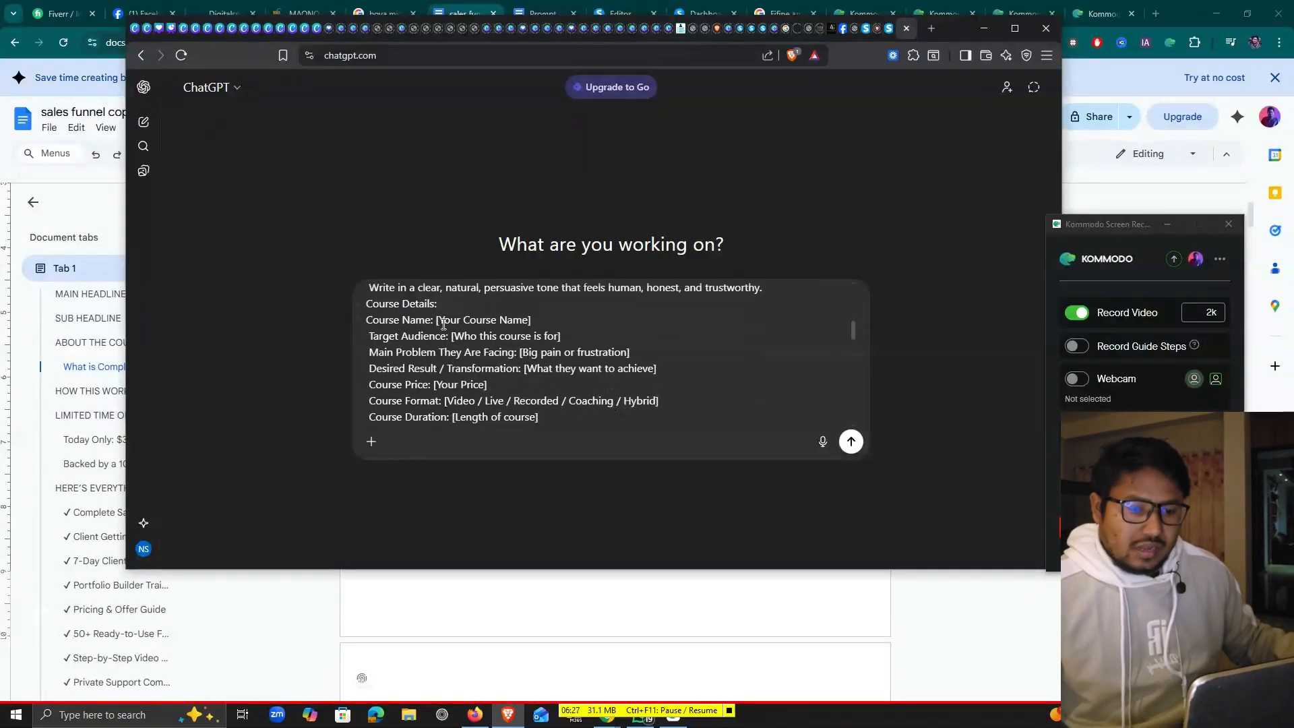
Select the remaining placeholder for the course details and review the rest of the prompt
drag(438, 321, 518, 337)
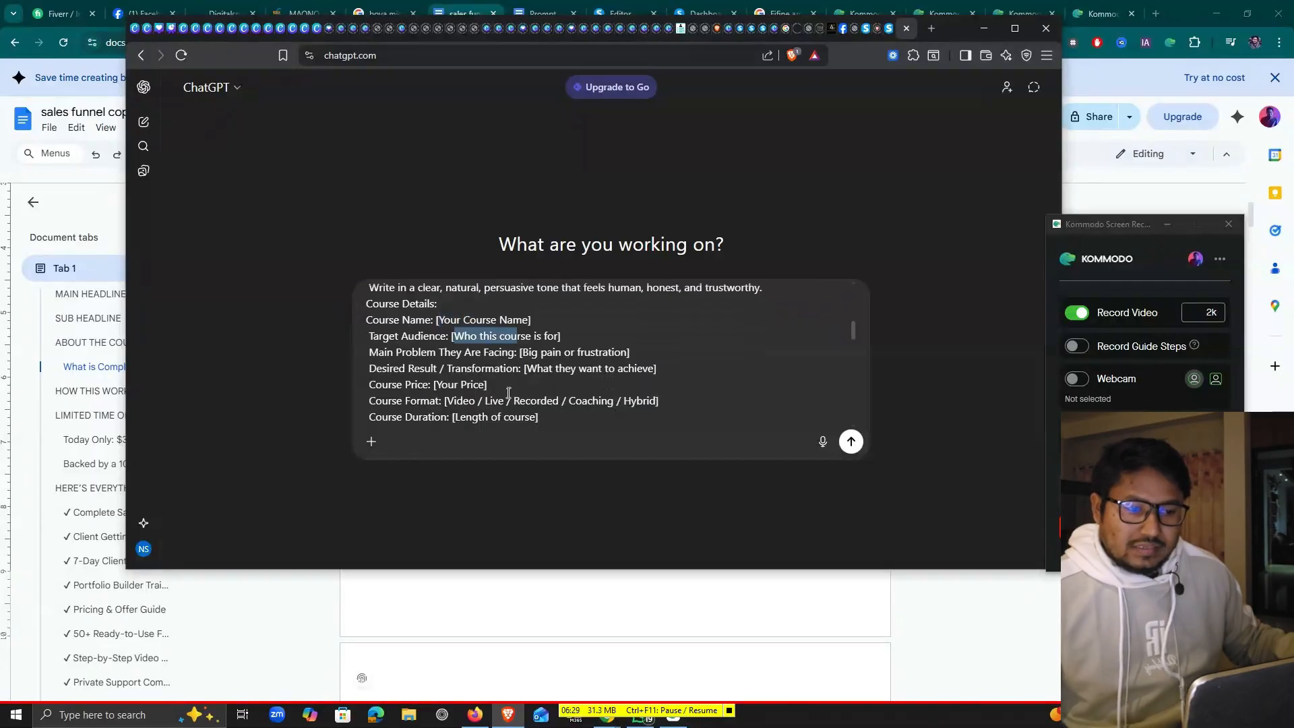
scroll(509, 393, down, 3)
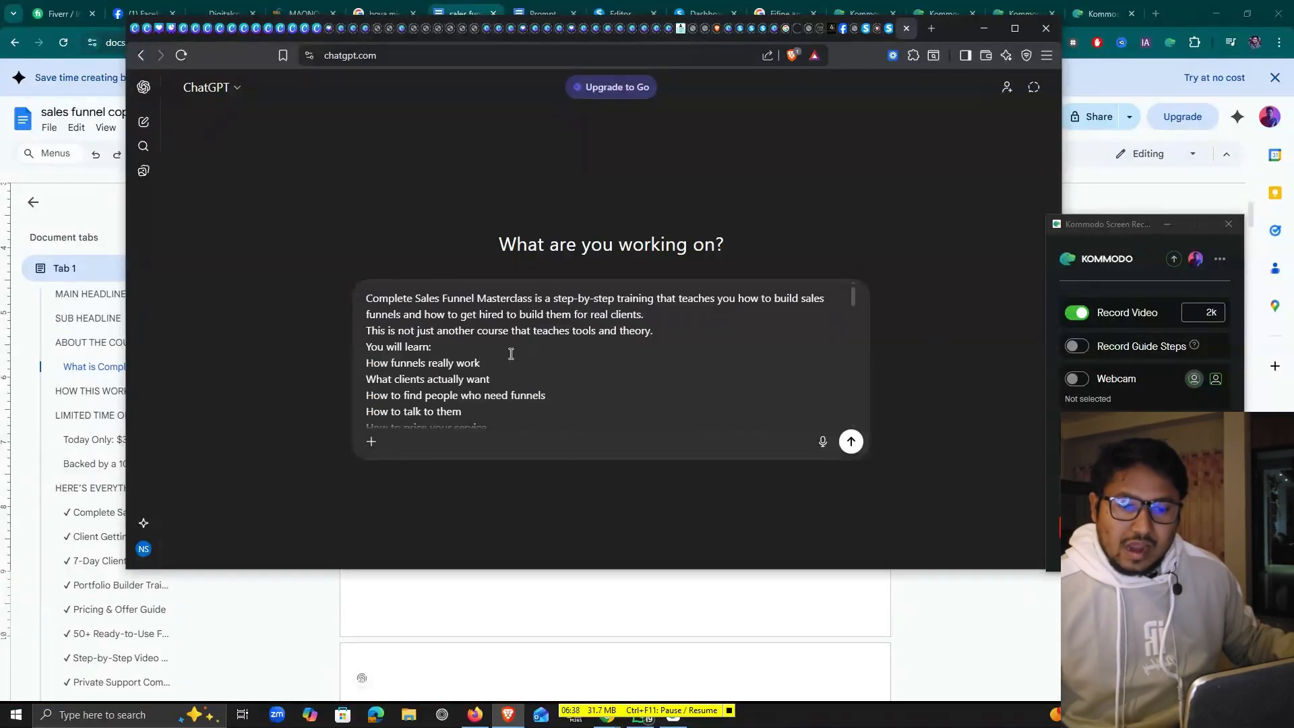
scroll(511, 354, down, 8)
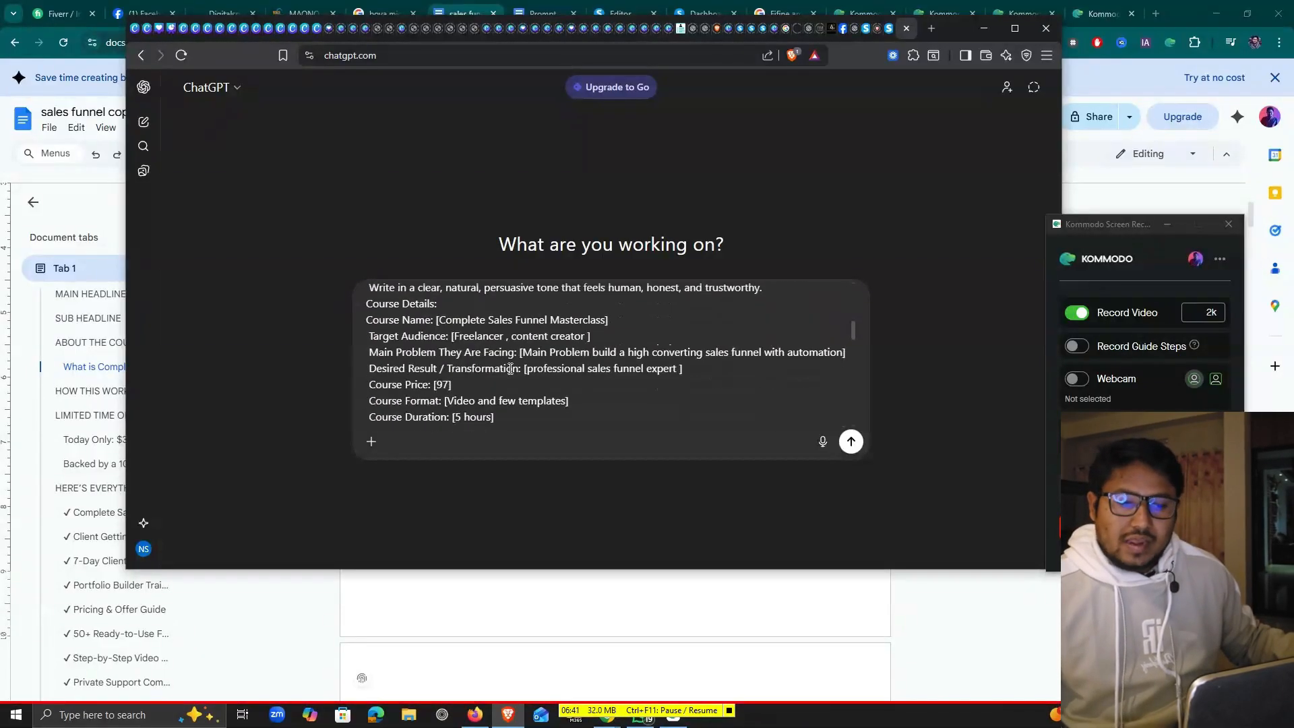
scroll(503, 332, down, 1)
scroll(465, 373, up, 1)
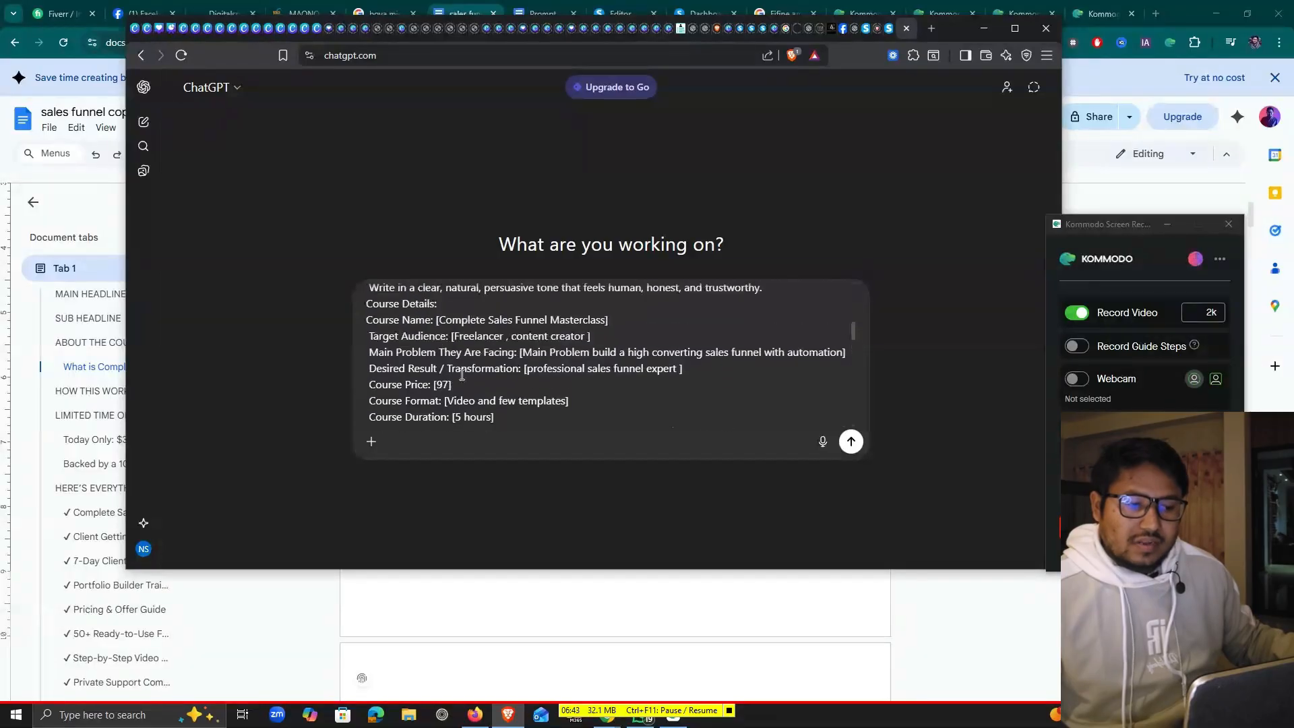
scroll(531, 368, down, 1)
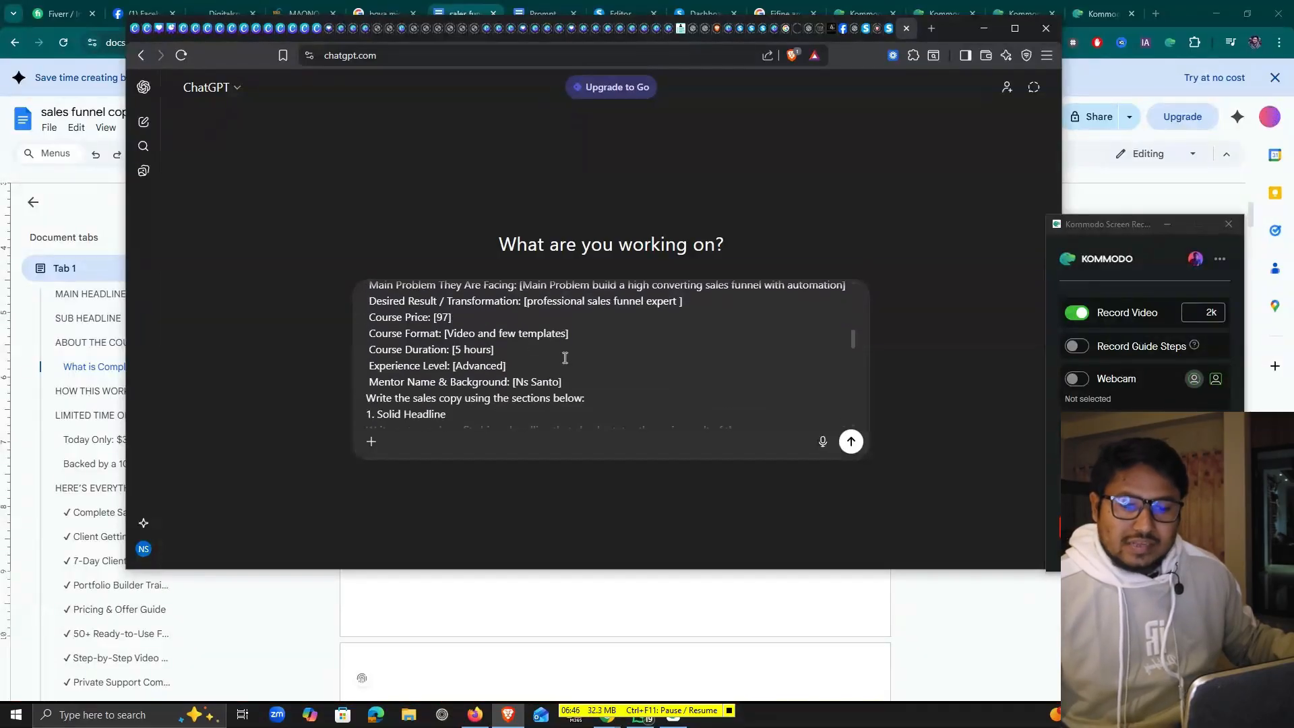
scroll(565, 357, down, 10)
Send the prompt and review ChatGPT's reply through The Solution and the Modules 1–6 outline
key(Return)
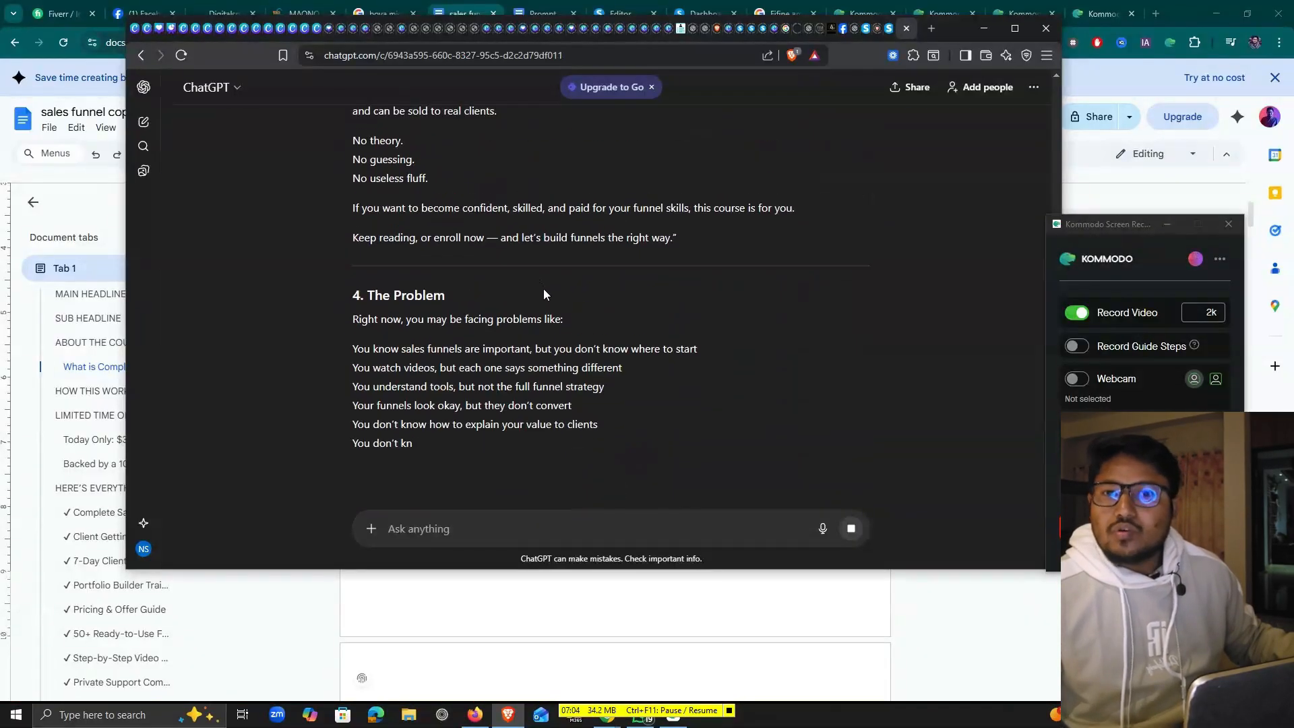
scroll(483, 174, up, 4)
scroll(510, 336, down, 4)
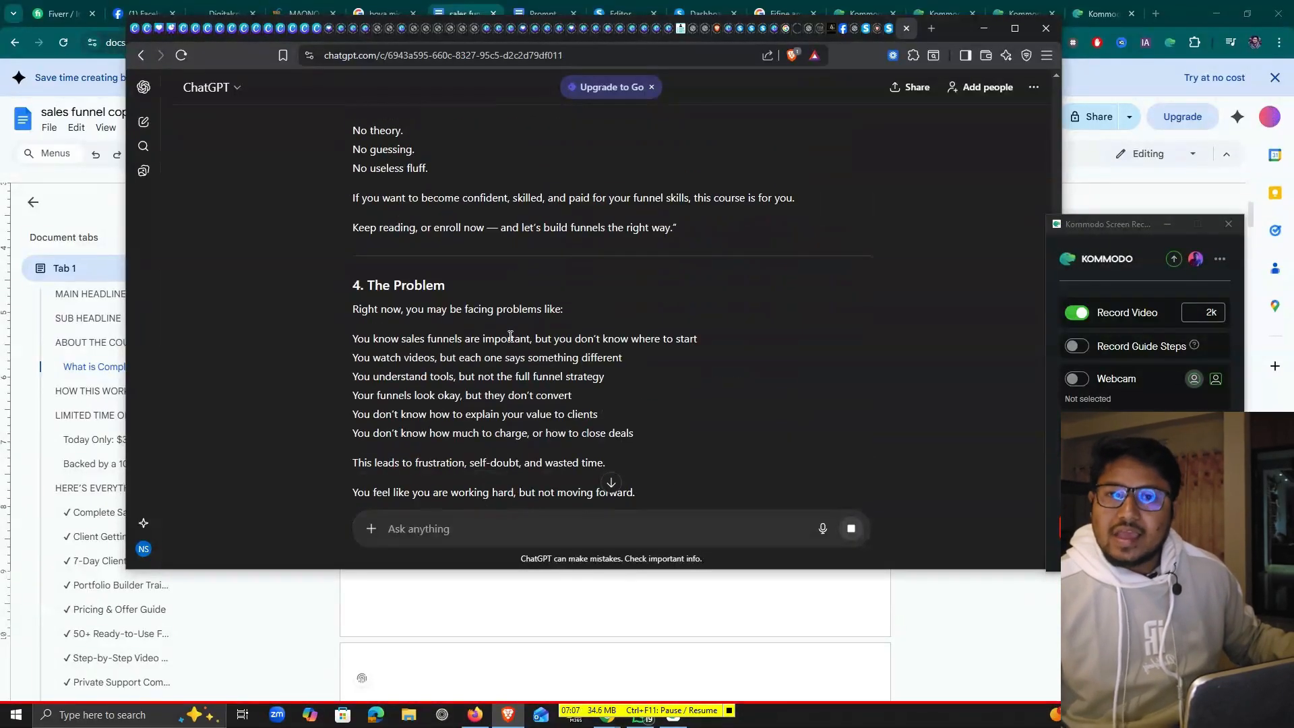
scroll(381, 382, down, 1)
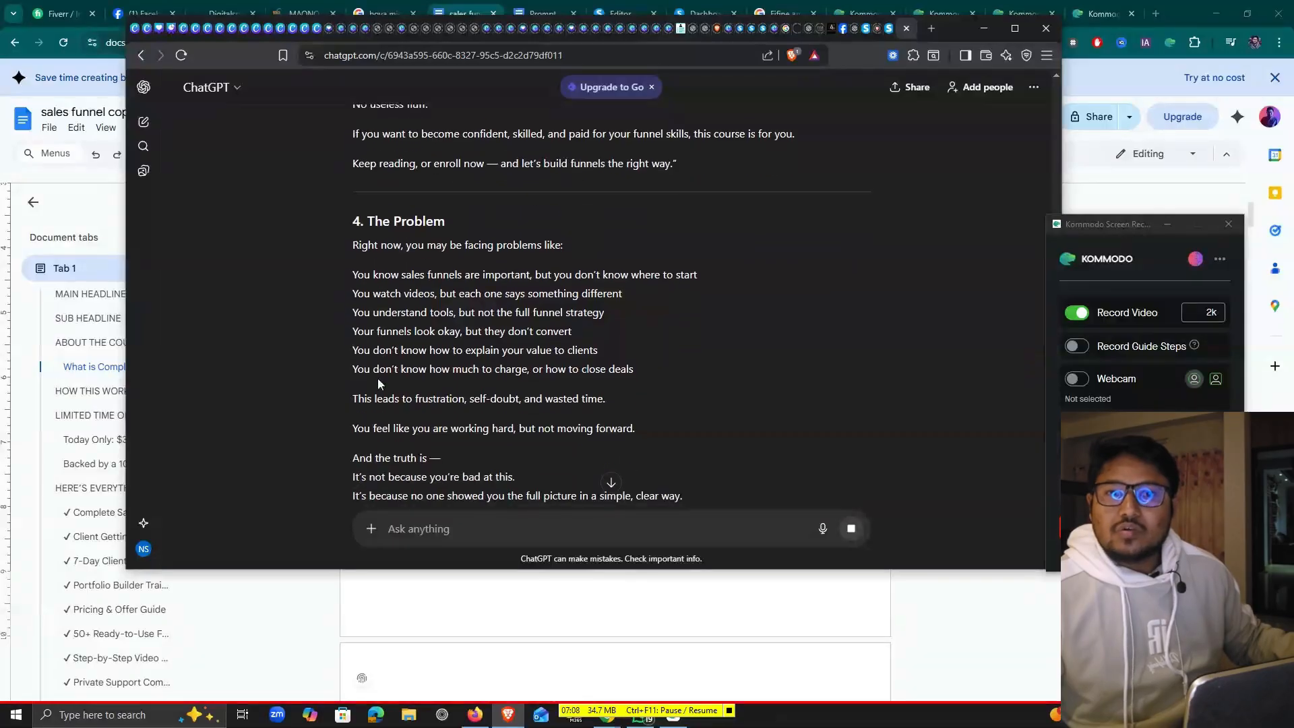
scroll(453, 359, up, 1)
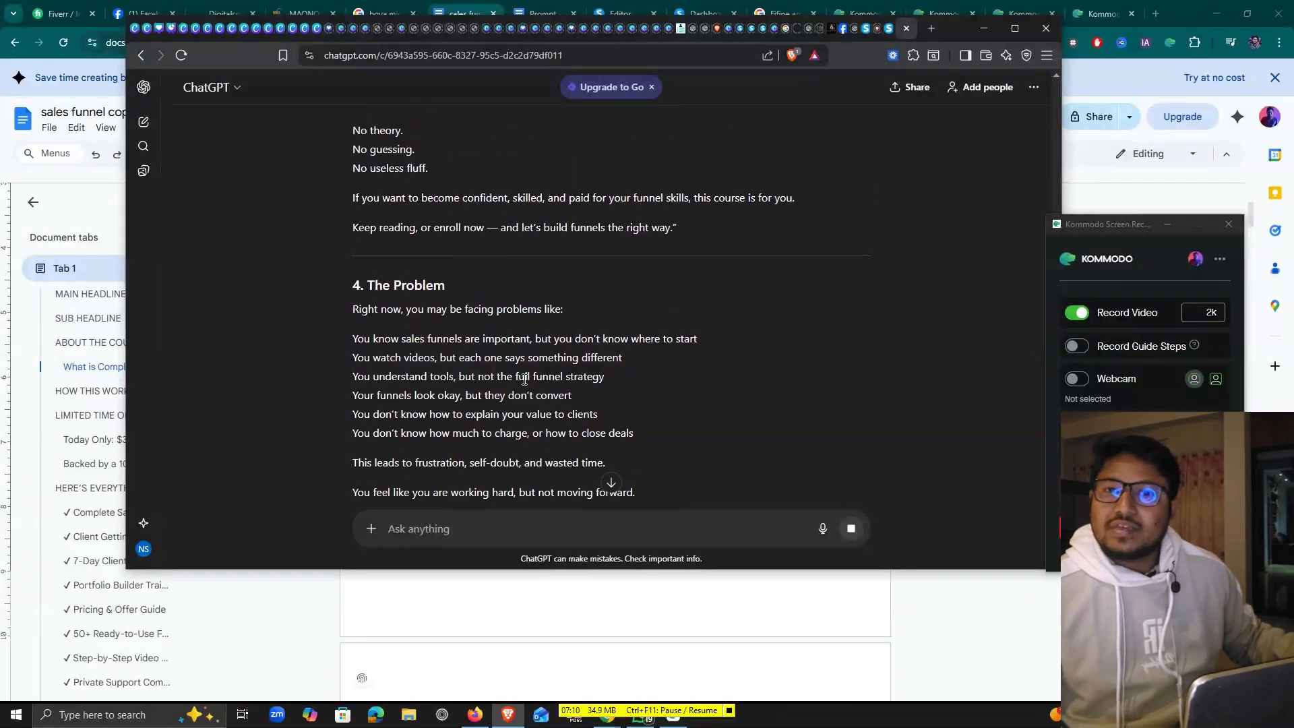
scroll(530, 377, down, 4)
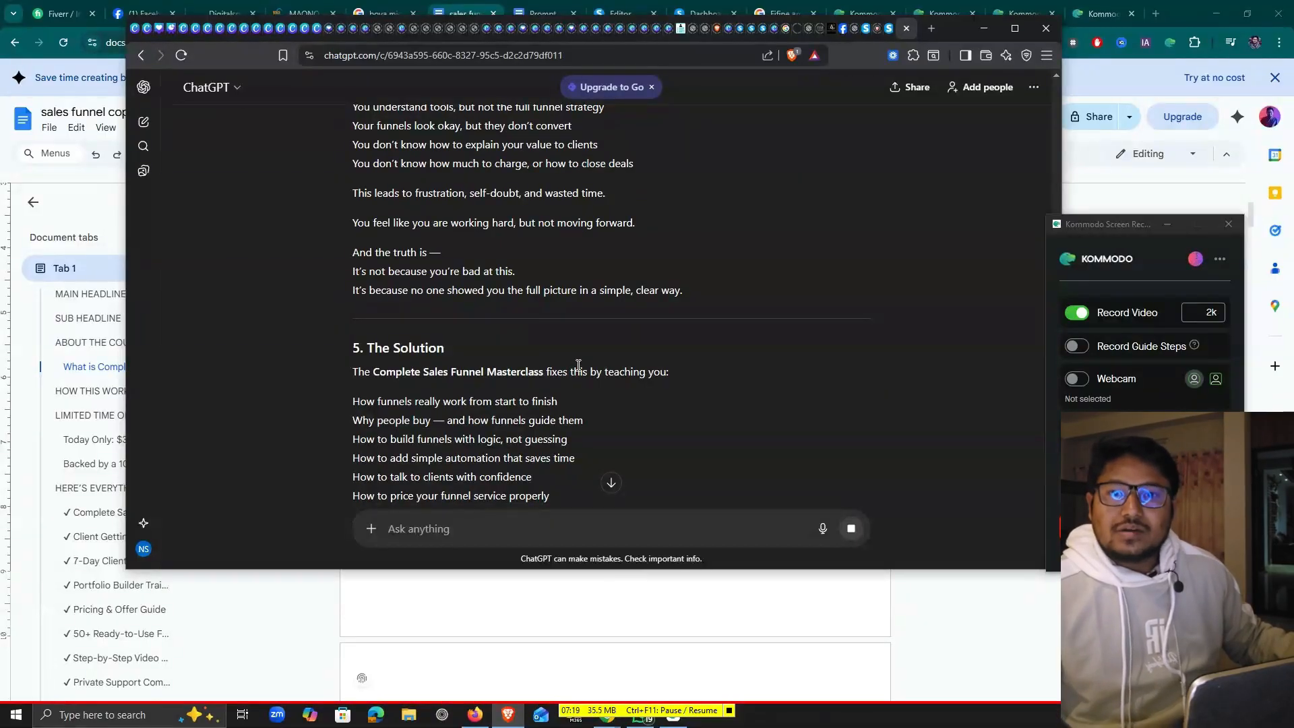
scroll(578, 364, down, 8)
scroll(434, 339, down, 3)
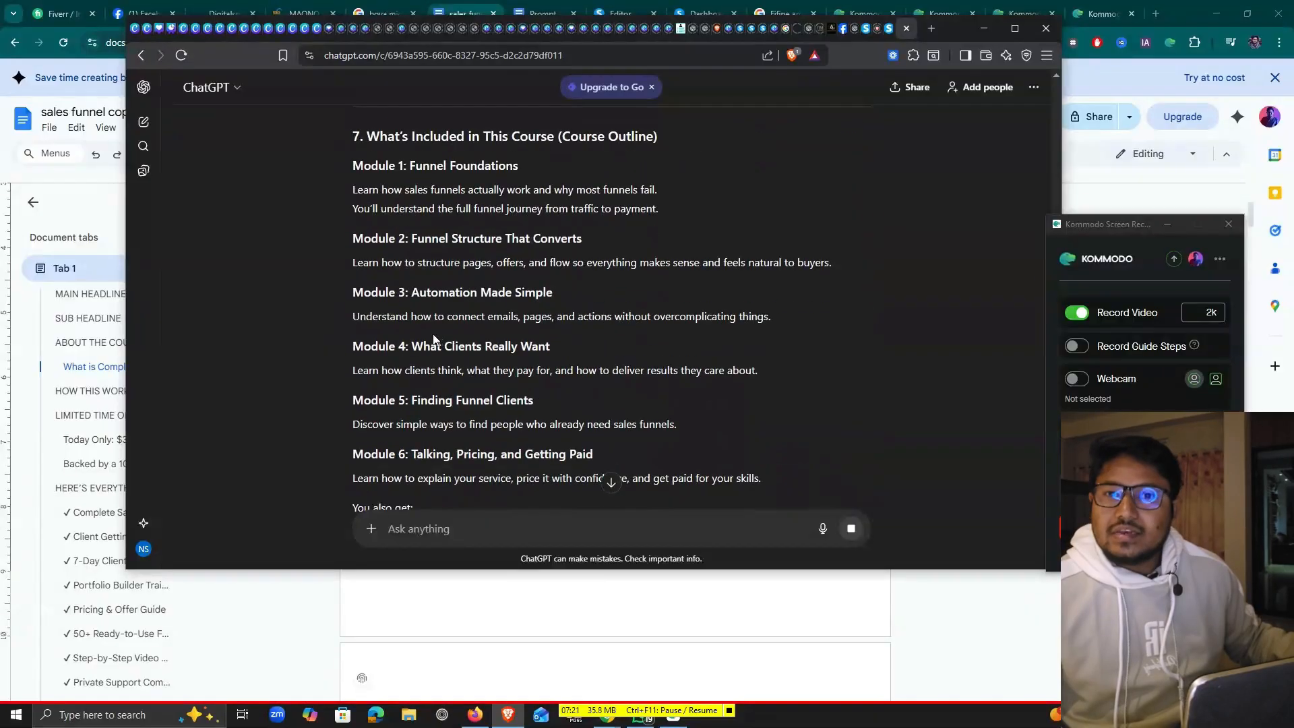
Bring the Google Docs sales funnel copy forward and scroll through it from the MAIN HEADLINE to the course sections
click(403, 584)
scroll(400, 289, down, 20)
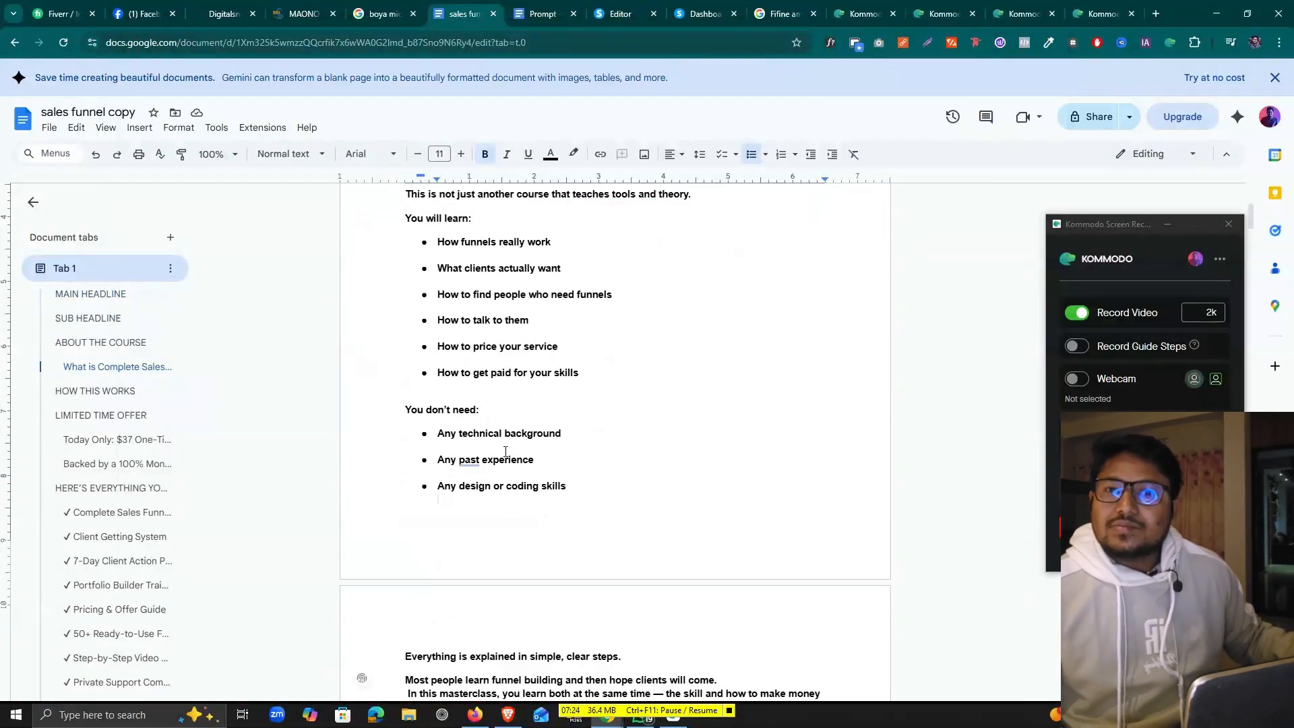
scroll(544, 457, up, 15)
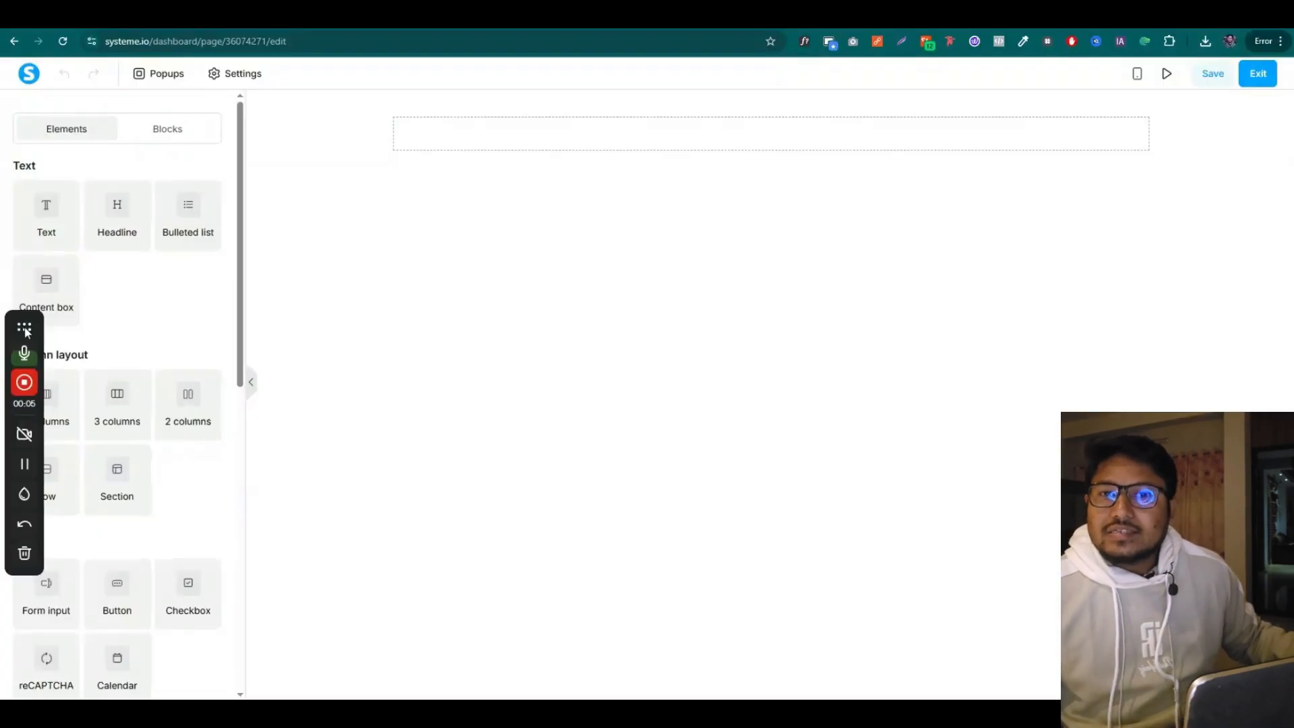
drag(22, 326, 1269, 337)
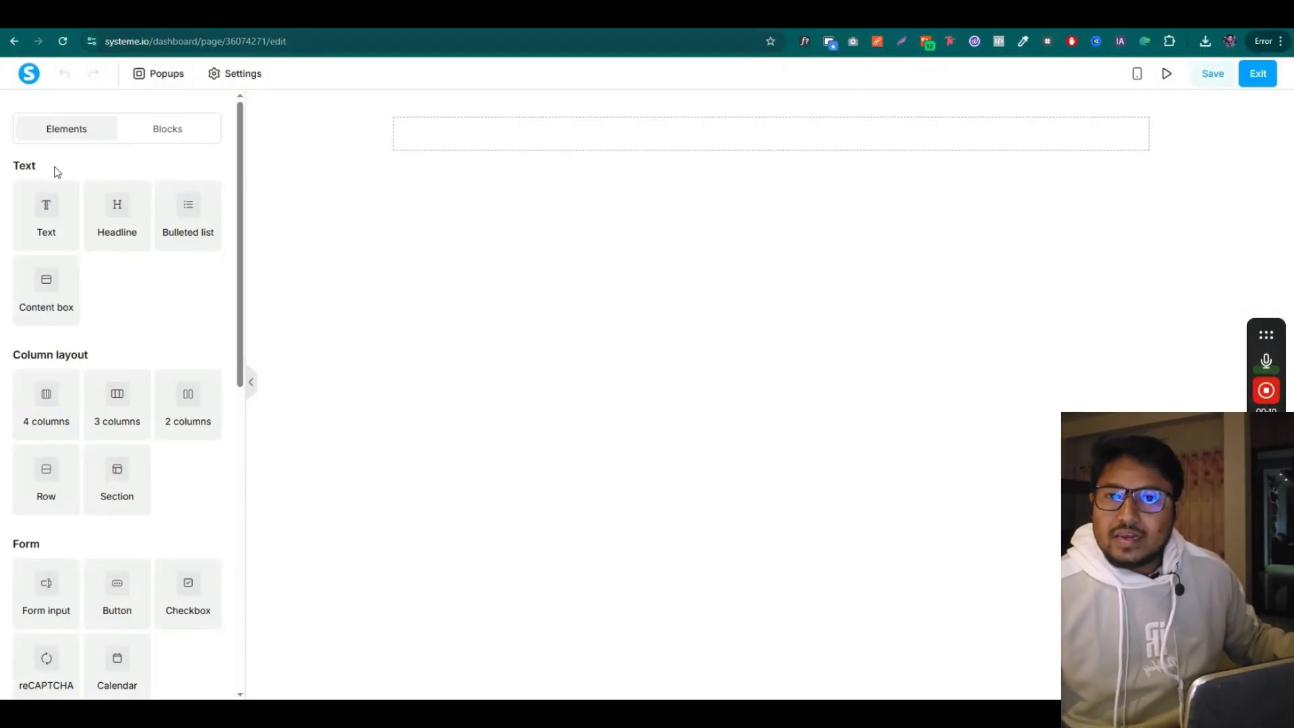
scroll(110, 315, down, 1)
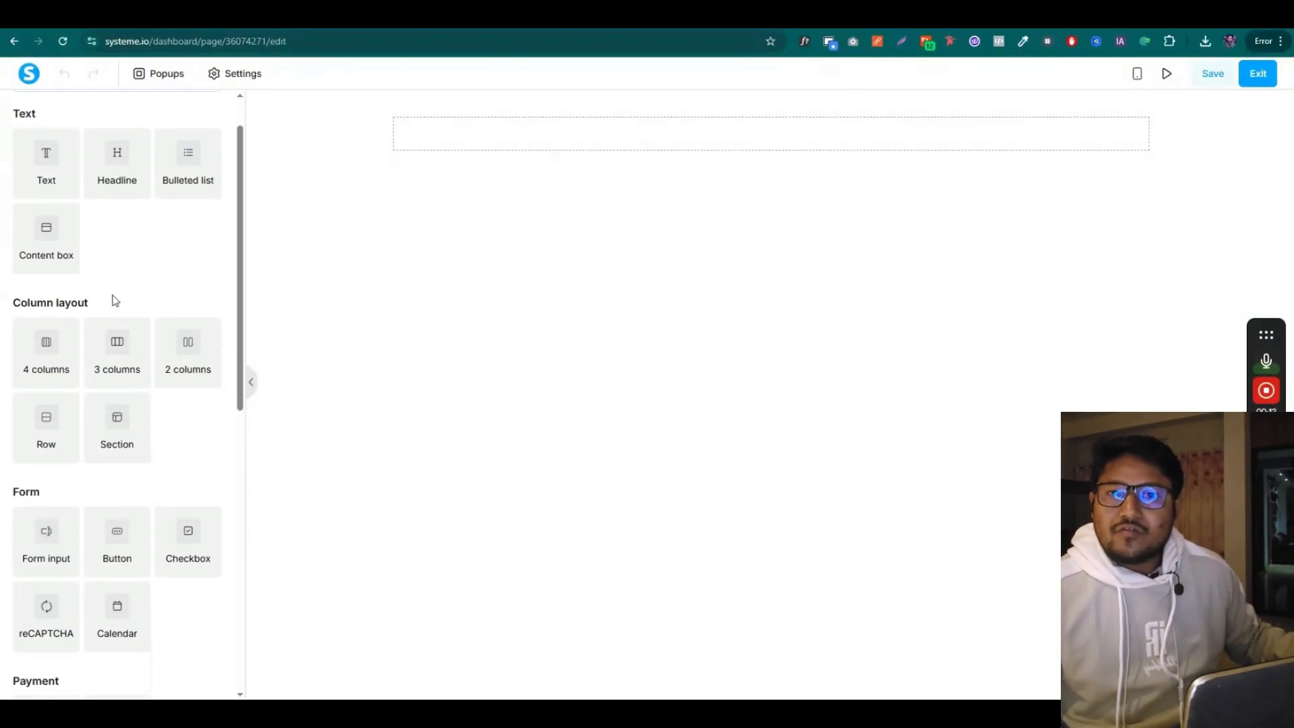
scroll(113, 301, up, 1)
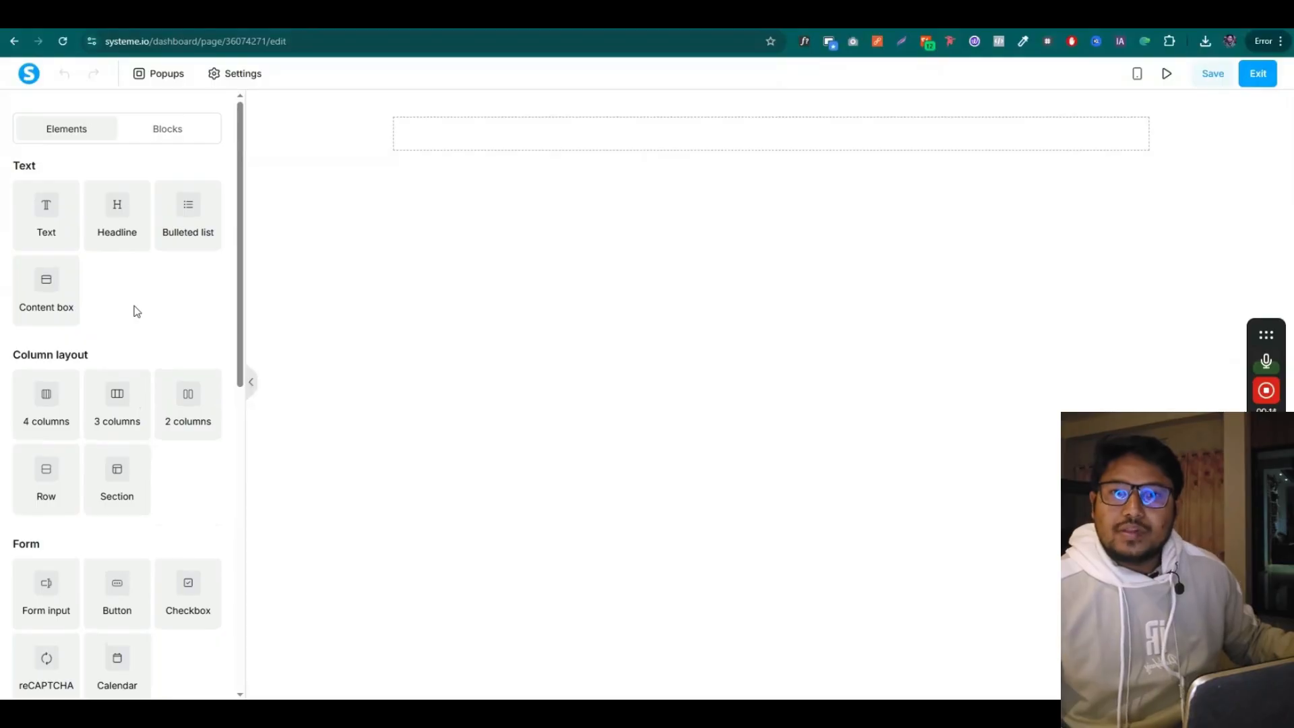
scroll(144, 396, down, 9)
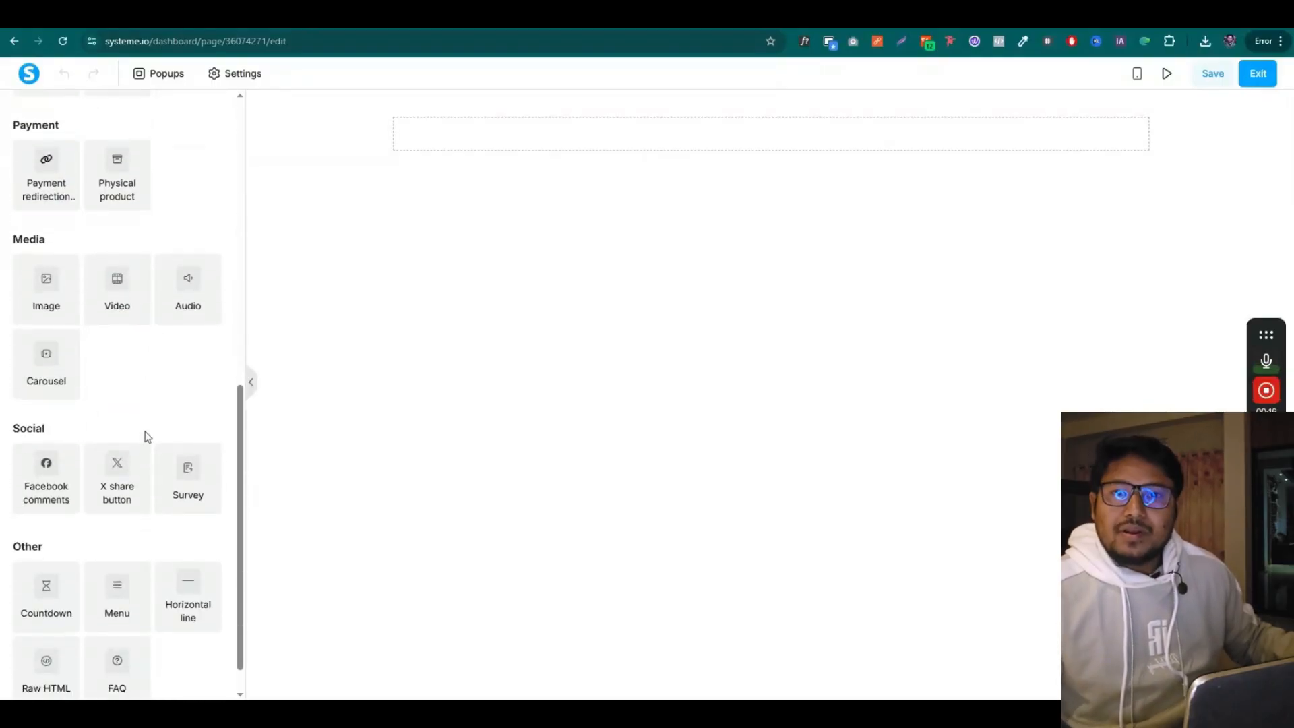
scroll(143, 443, up, 10)
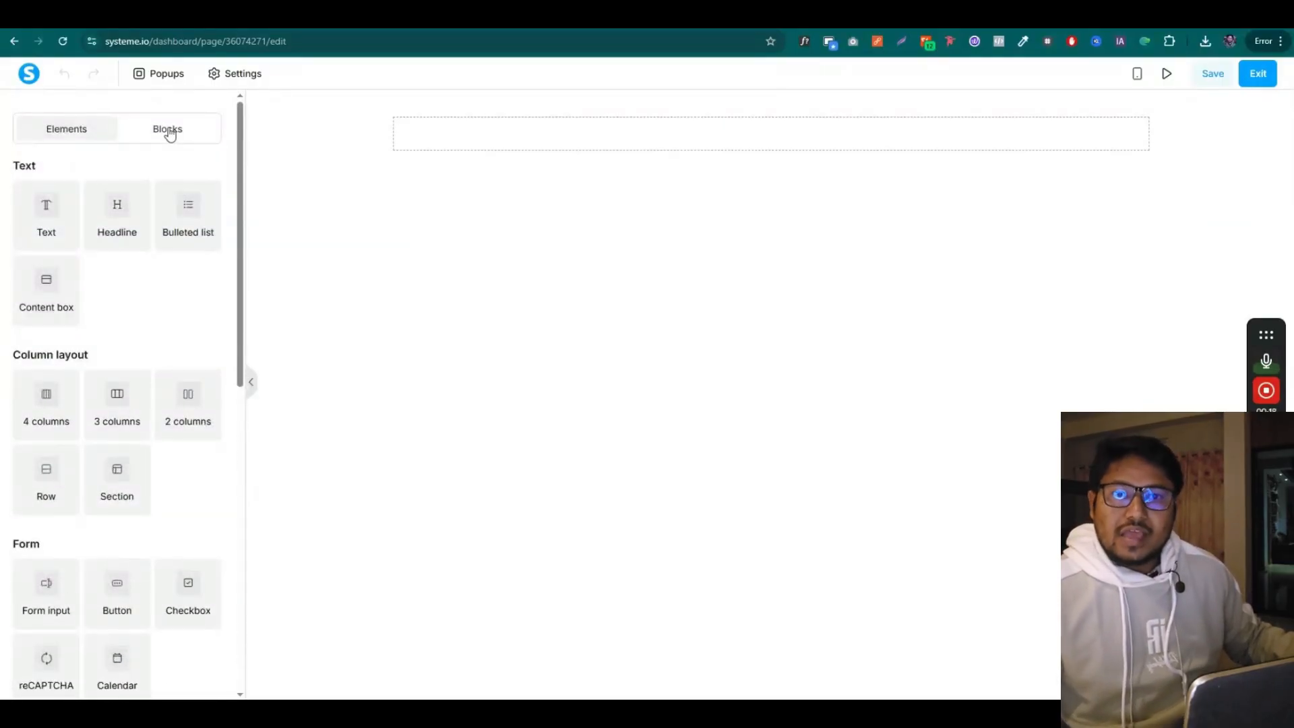
click(170, 132)
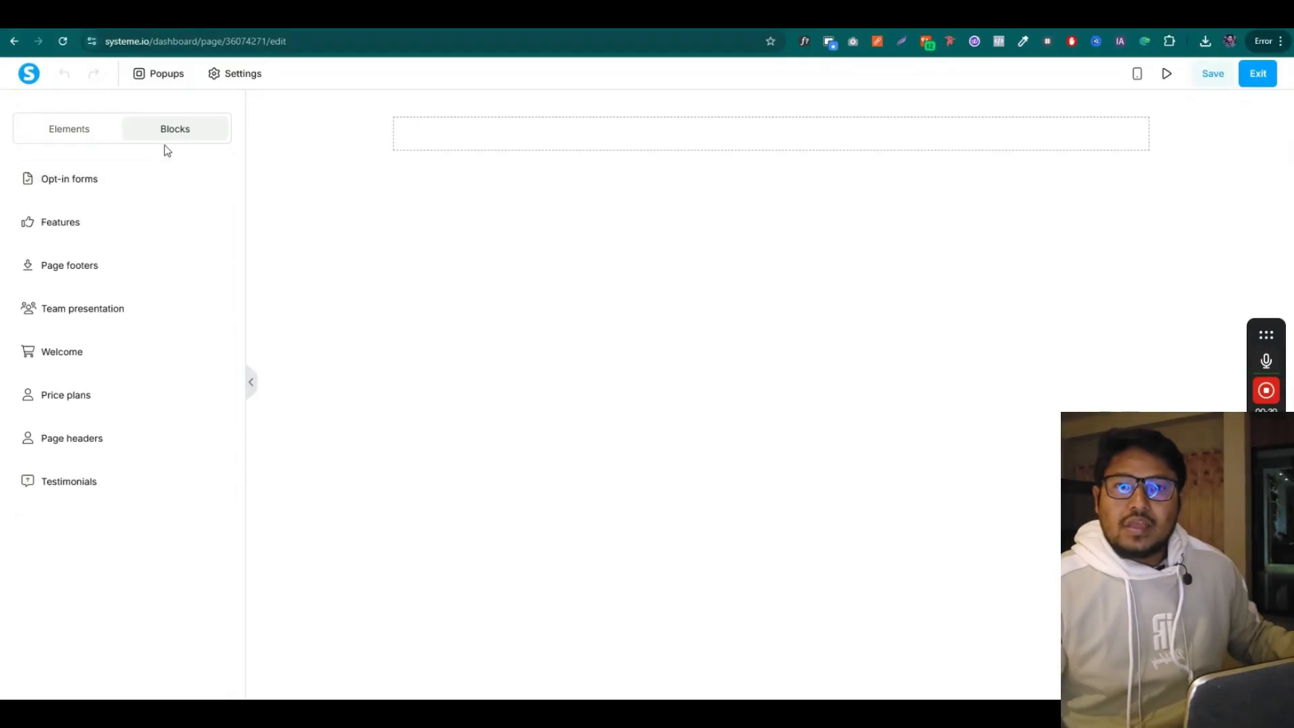
click(118, 184)
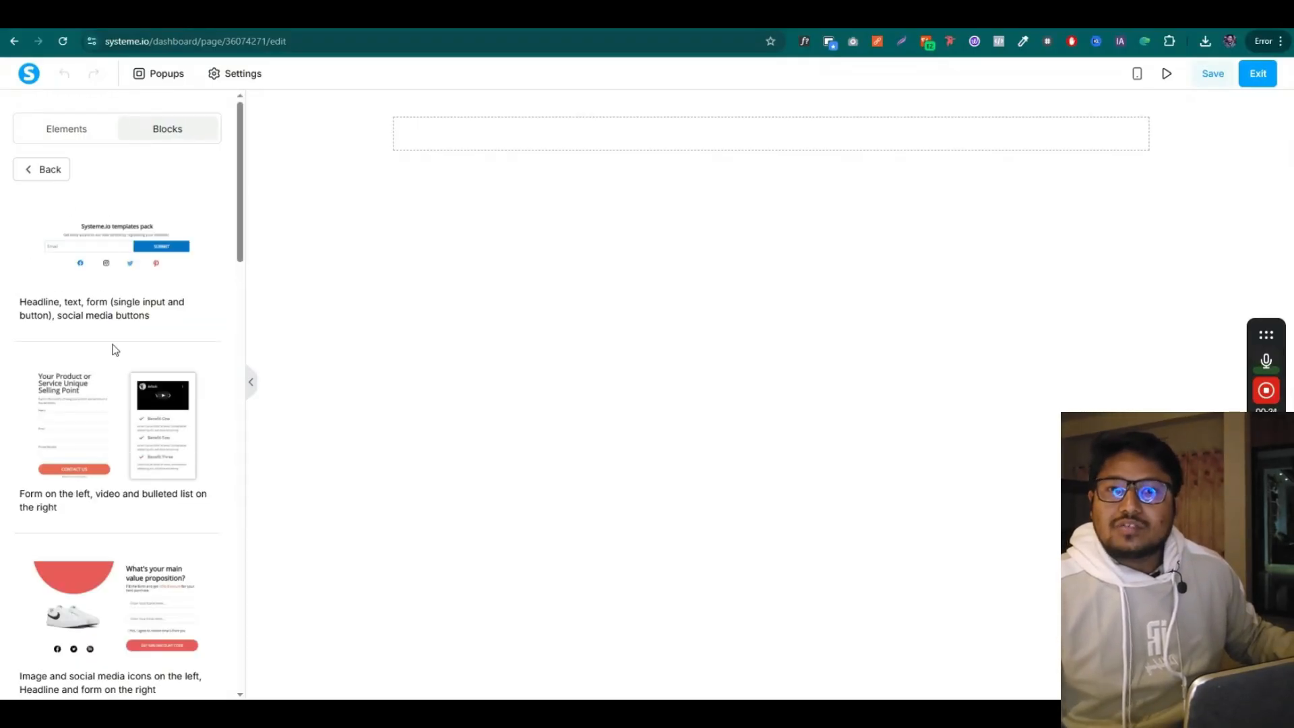
scroll(191, 453, down, 20)
scroll(162, 354, up, 12)
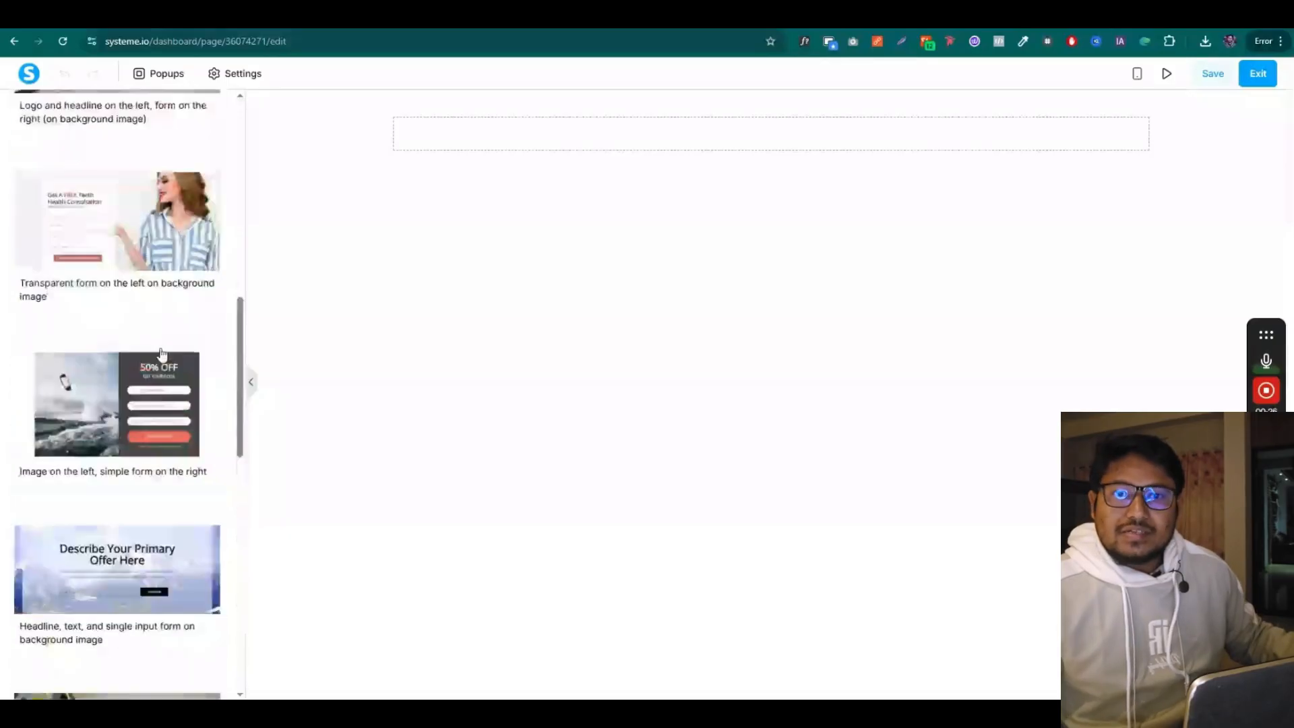
scroll(162, 354, up, 10)
click(48, 170)
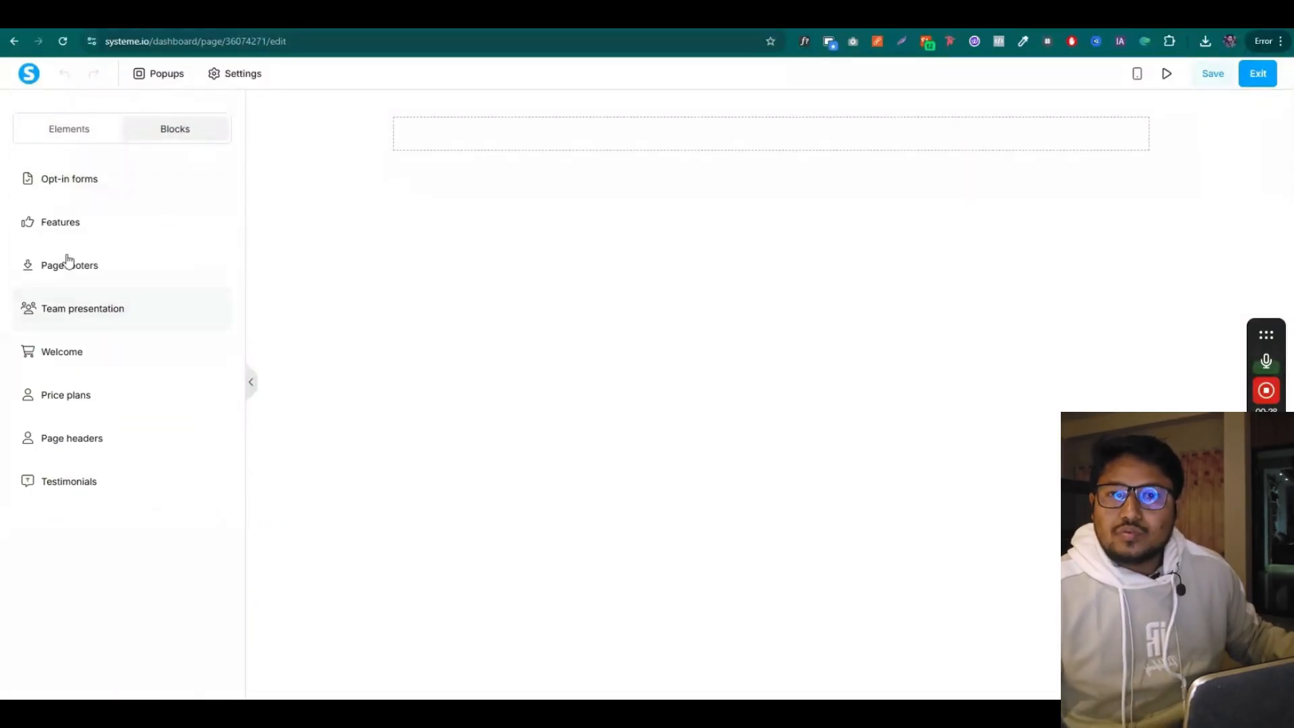
click(74, 225)
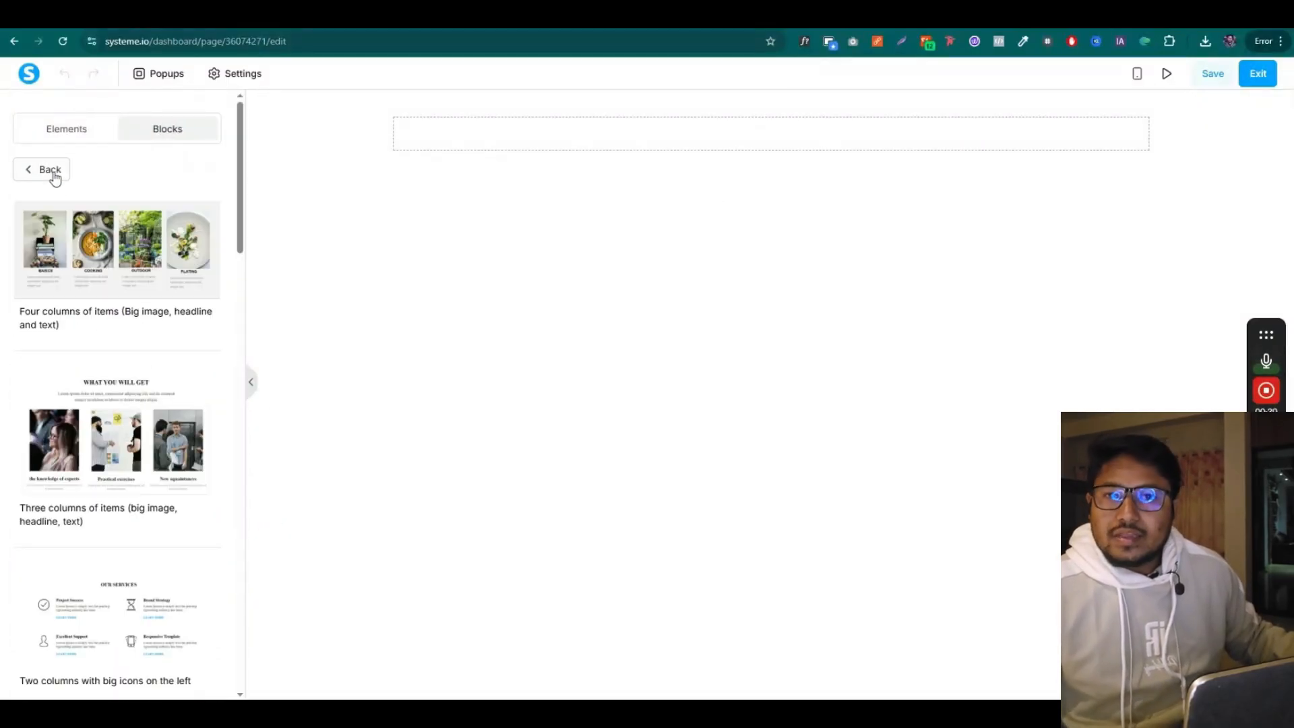
click(54, 174)
click(85, 263)
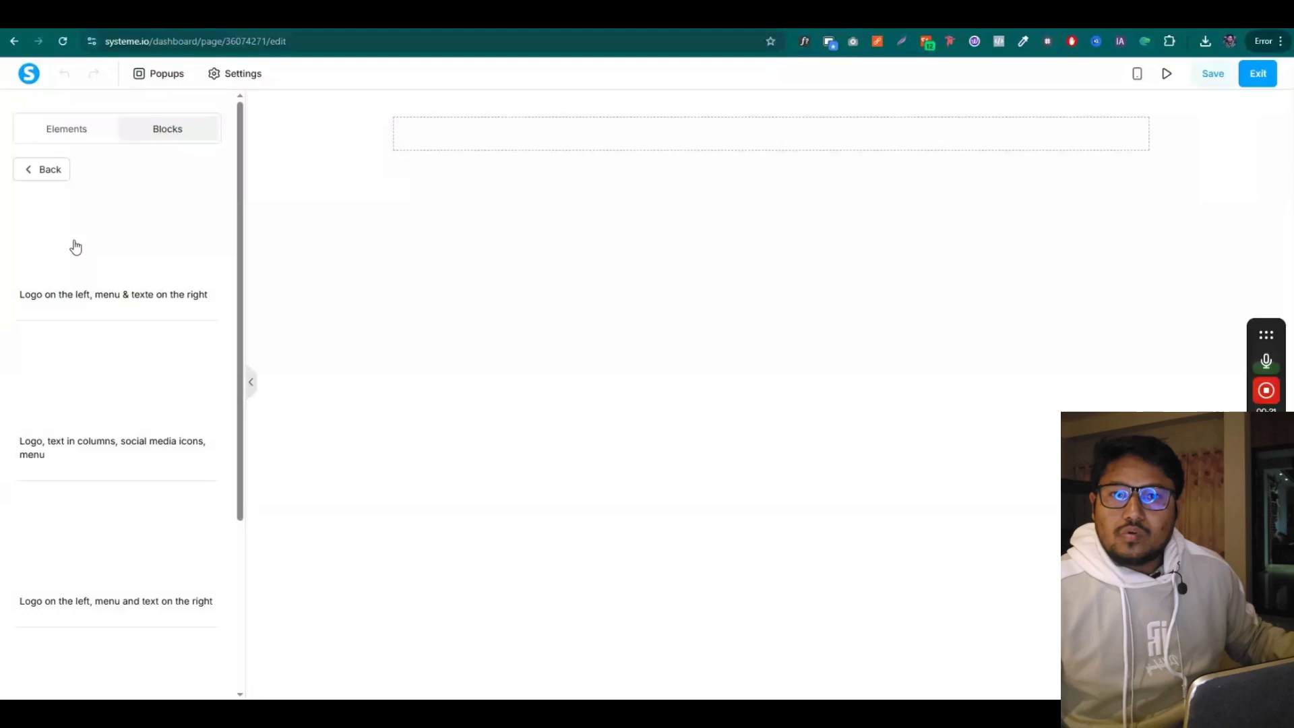
click(38, 169)
click(59, 132)
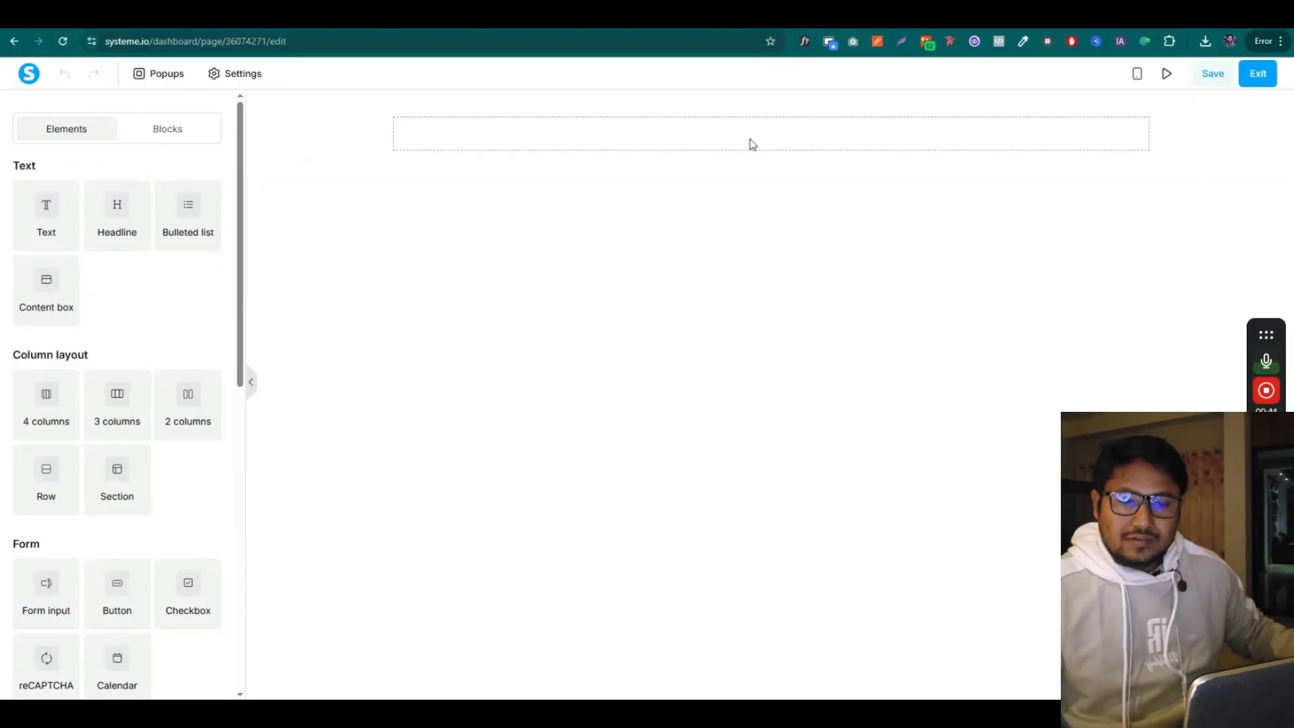
Replace the existing empty section with a new empty section at the top of the page
click(1286, 100)
click(725, 135)
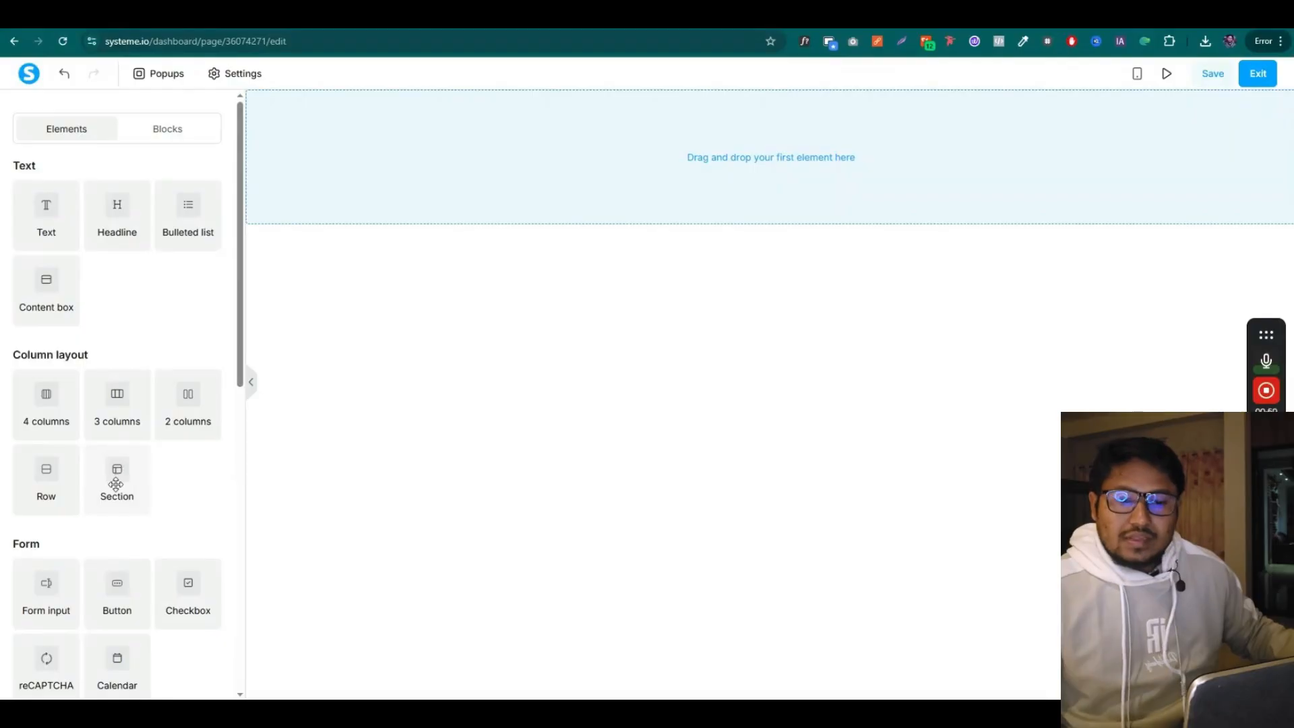
drag(116, 484, 774, 143)
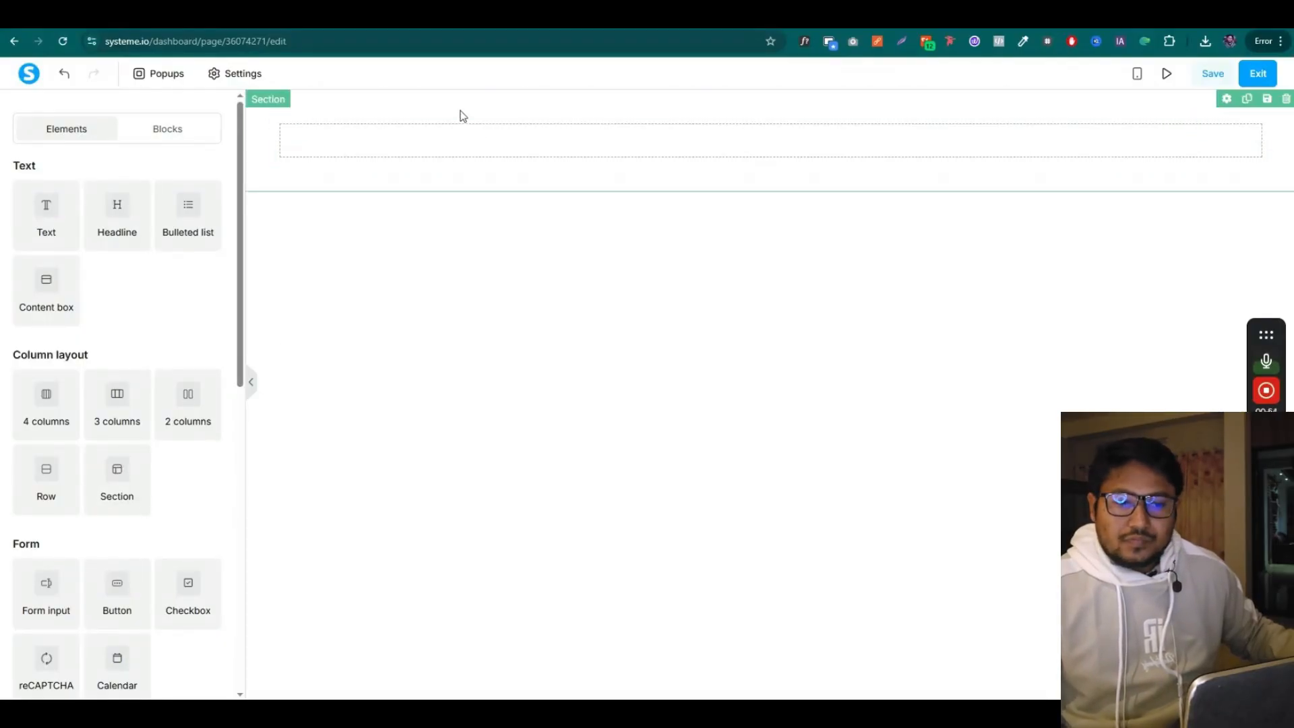
Set the new section's content width to Wide
click(1227, 100)
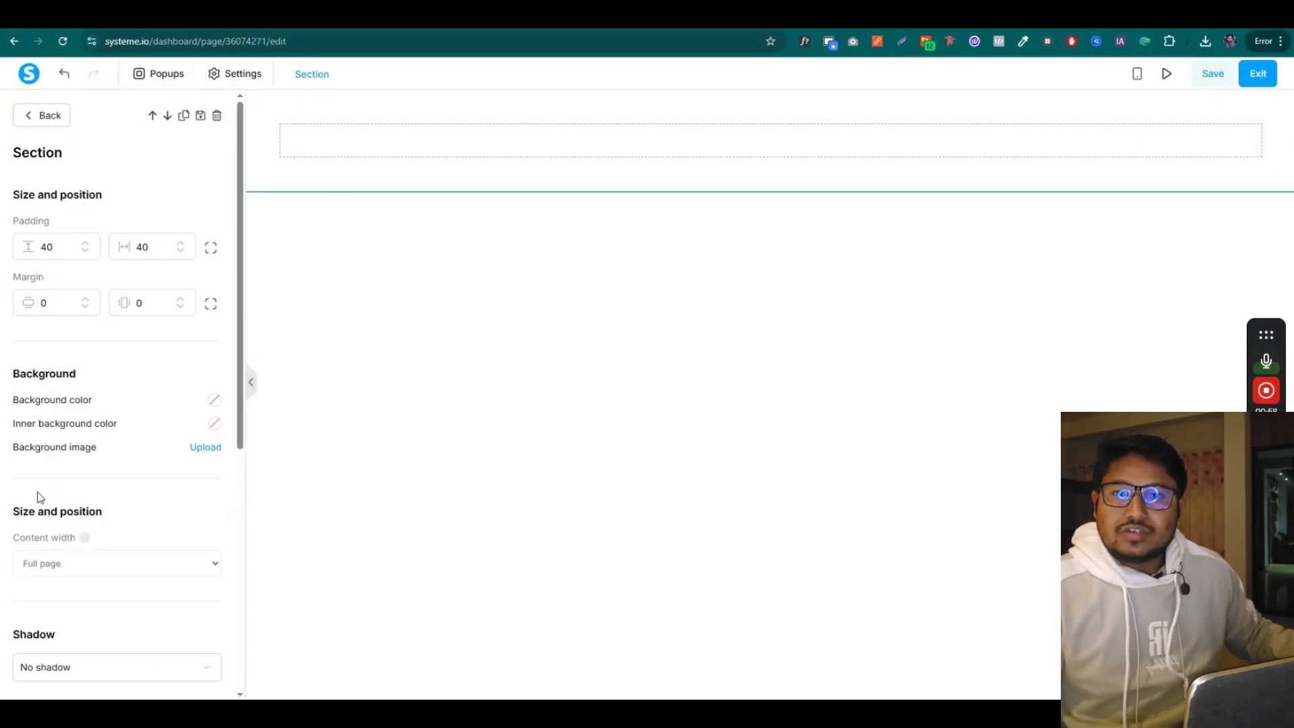
scroll(81, 479, down, 2)
click(78, 428)
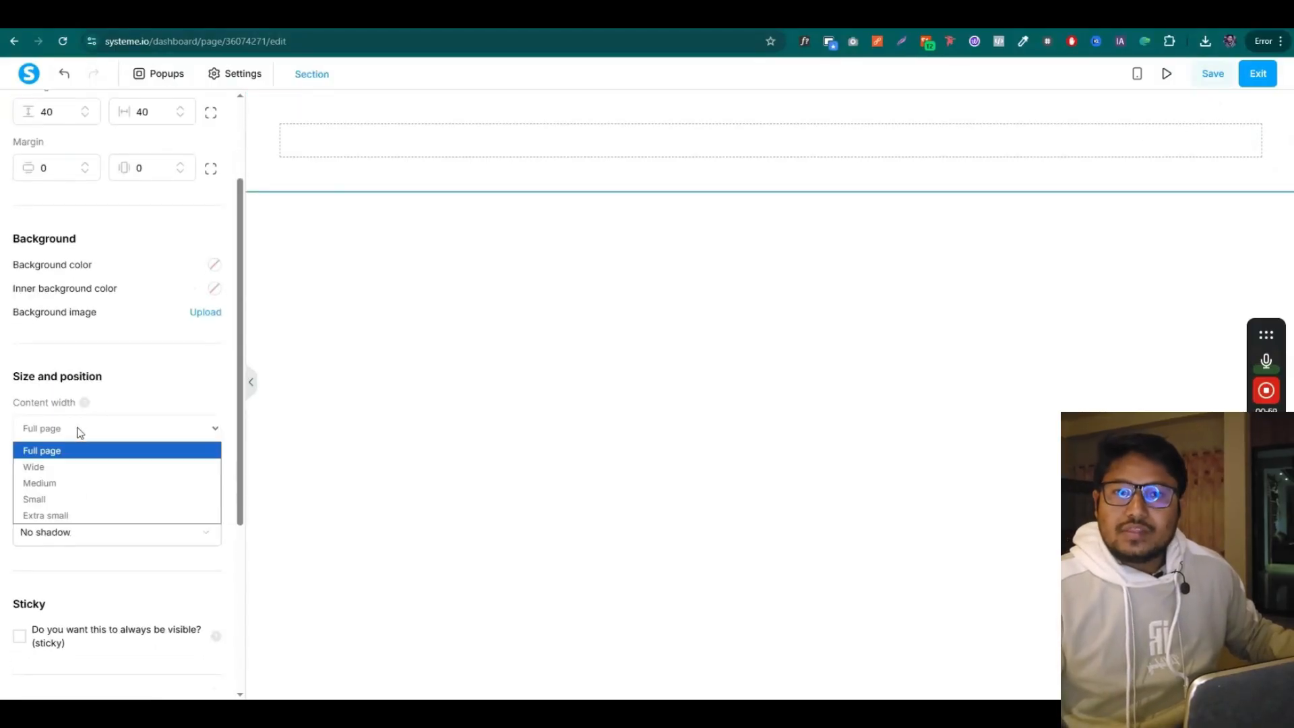
click(63, 465)
click(370, 224)
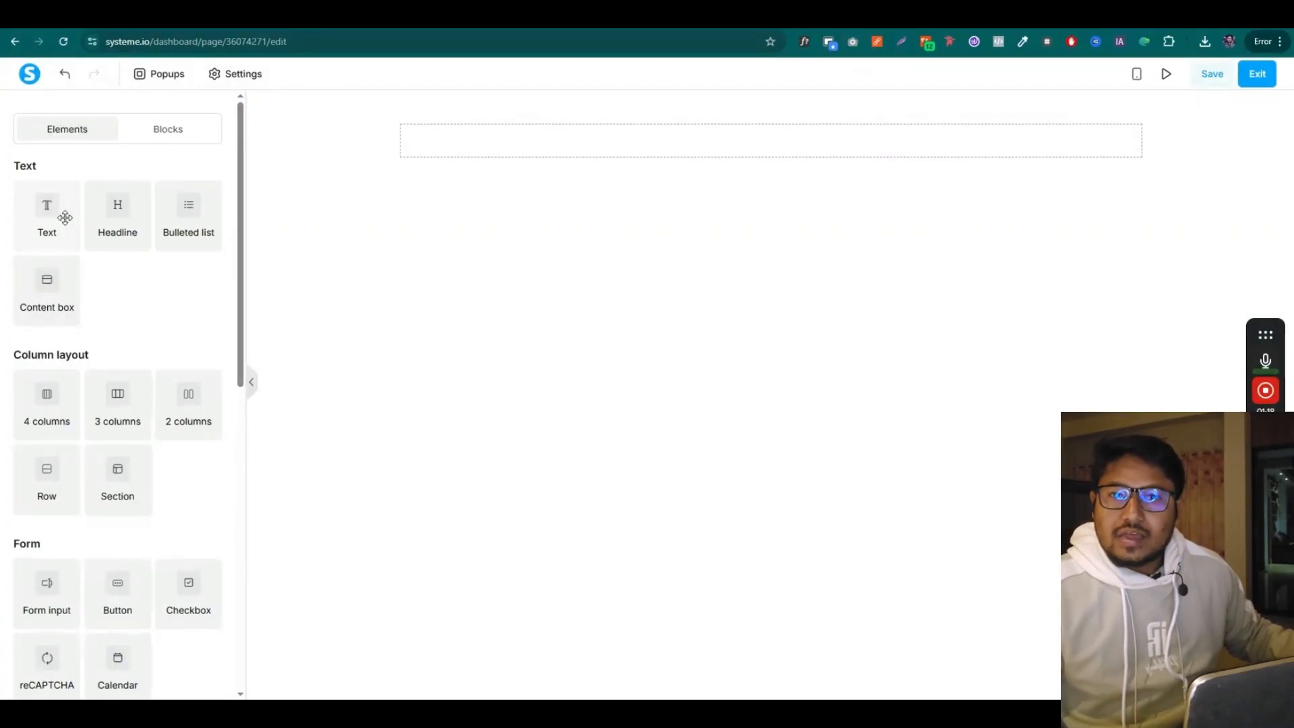
Set the default page typography to Google Fonts Montserrat Regular, size 18, line height 28
click(237, 75)
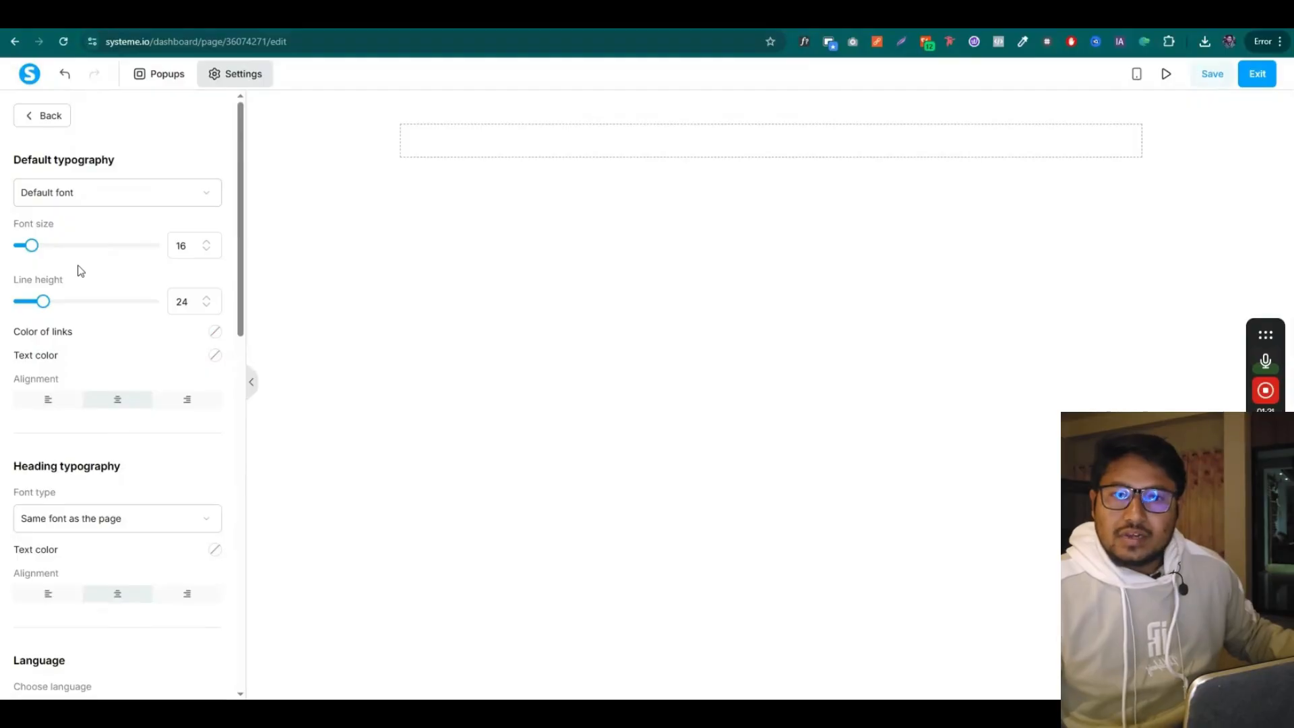
scroll(82, 271, down, 1)
scroll(68, 273, up, 1)
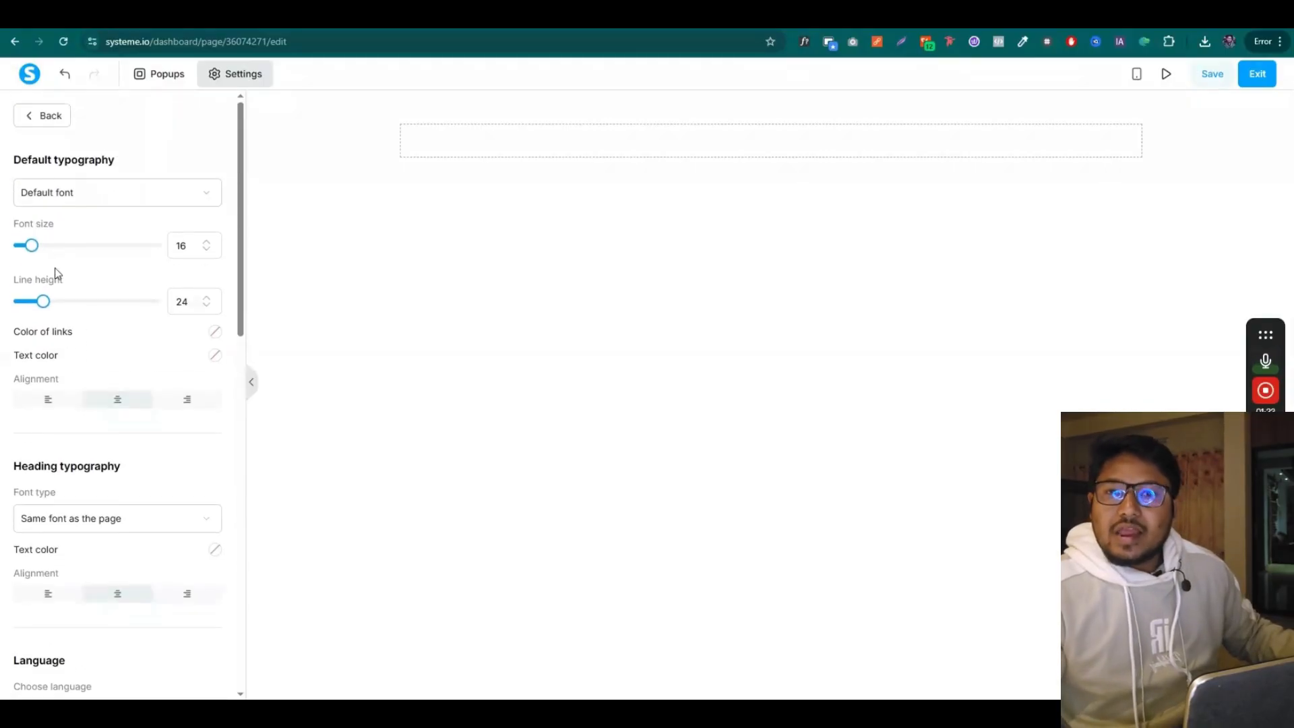
click(90, 193)
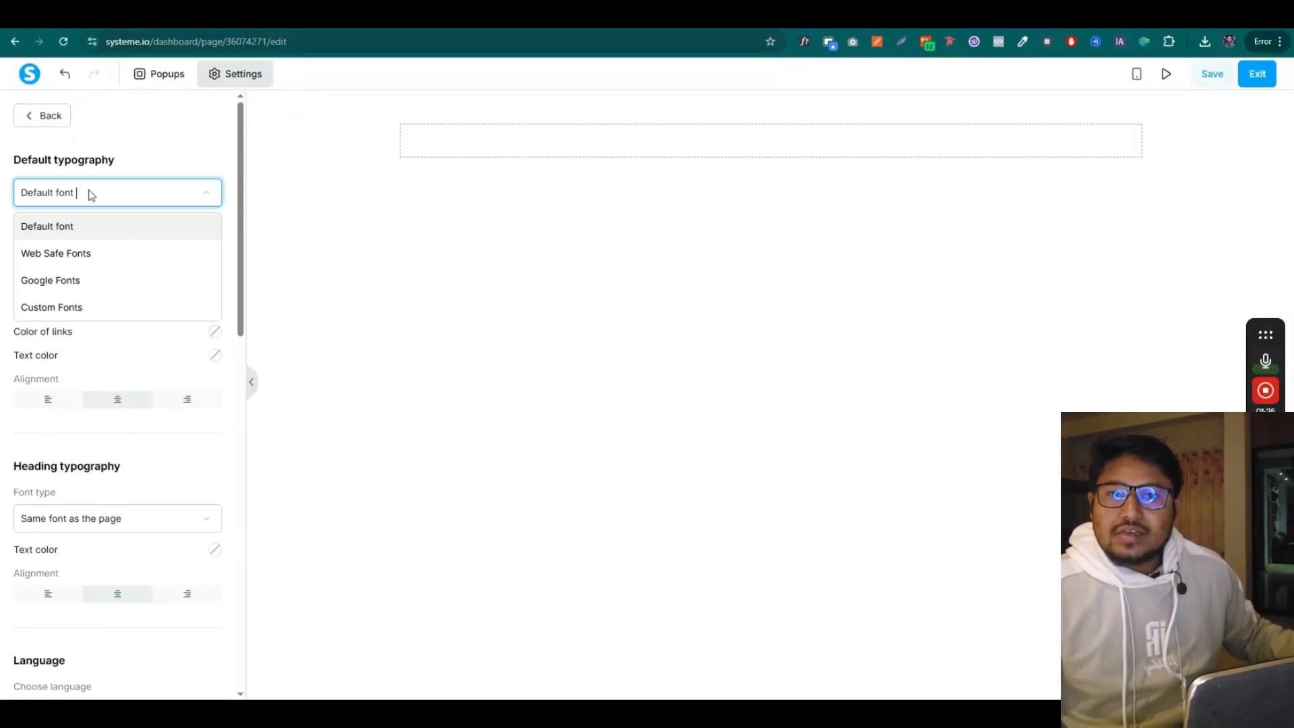
click(72, 285)
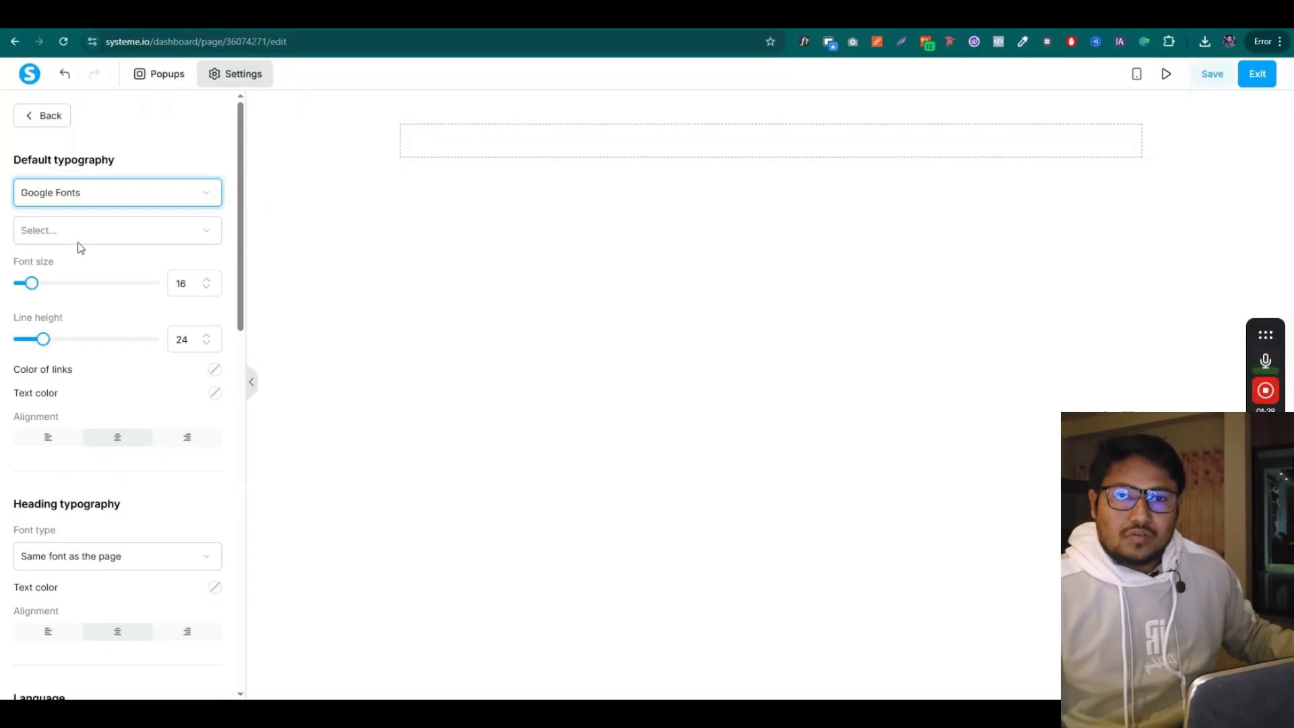
click(92, 236)
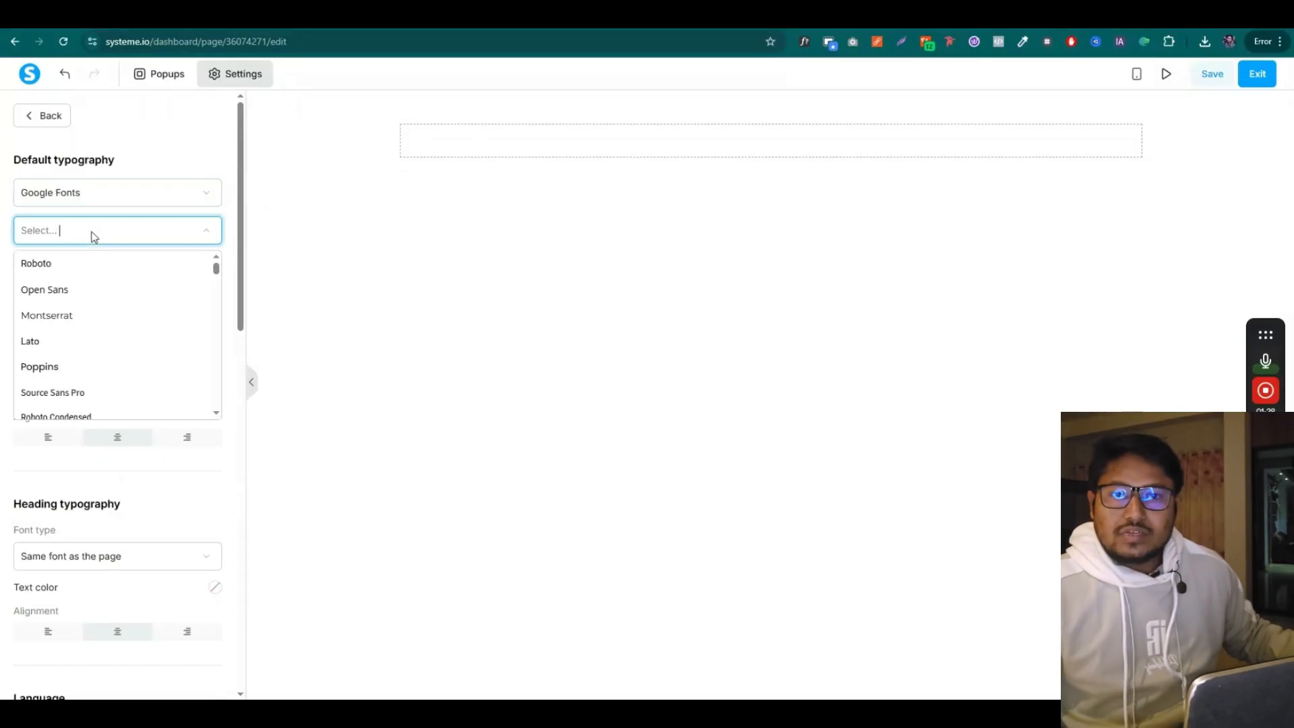
click(88, 318)
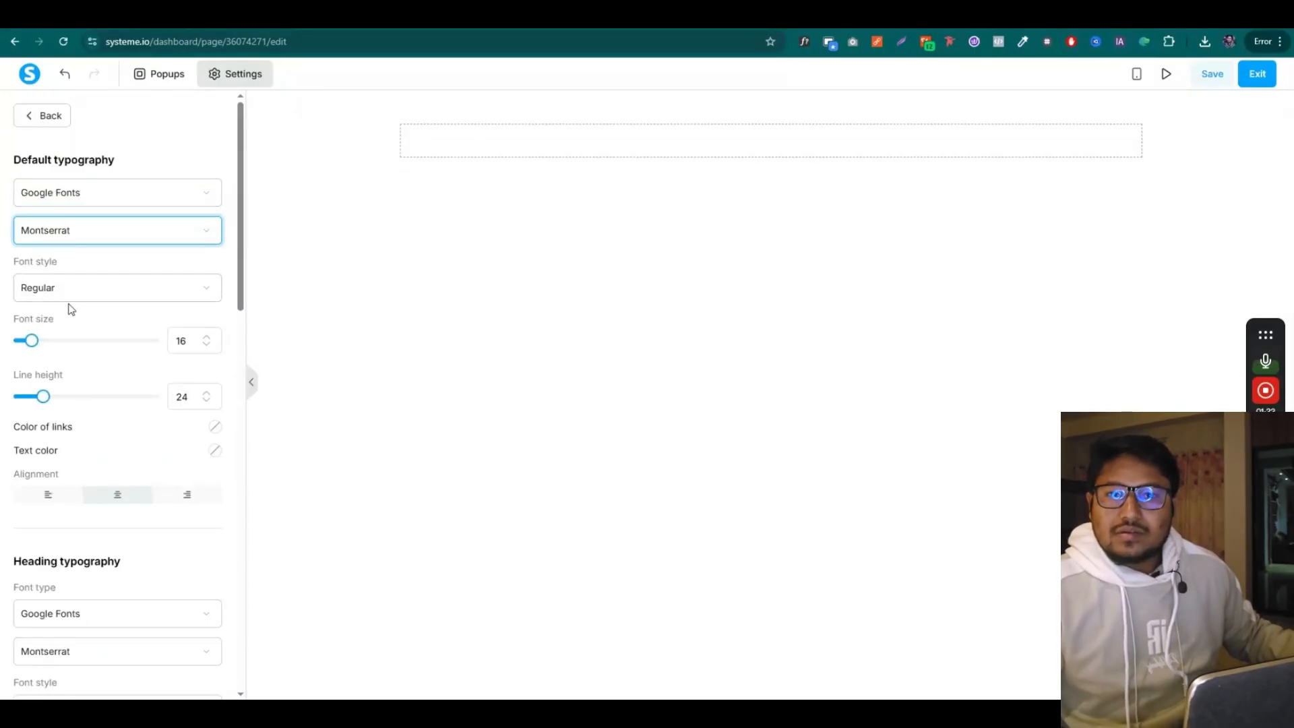
scroll(101, 298, down, 1)
click(64, 220)
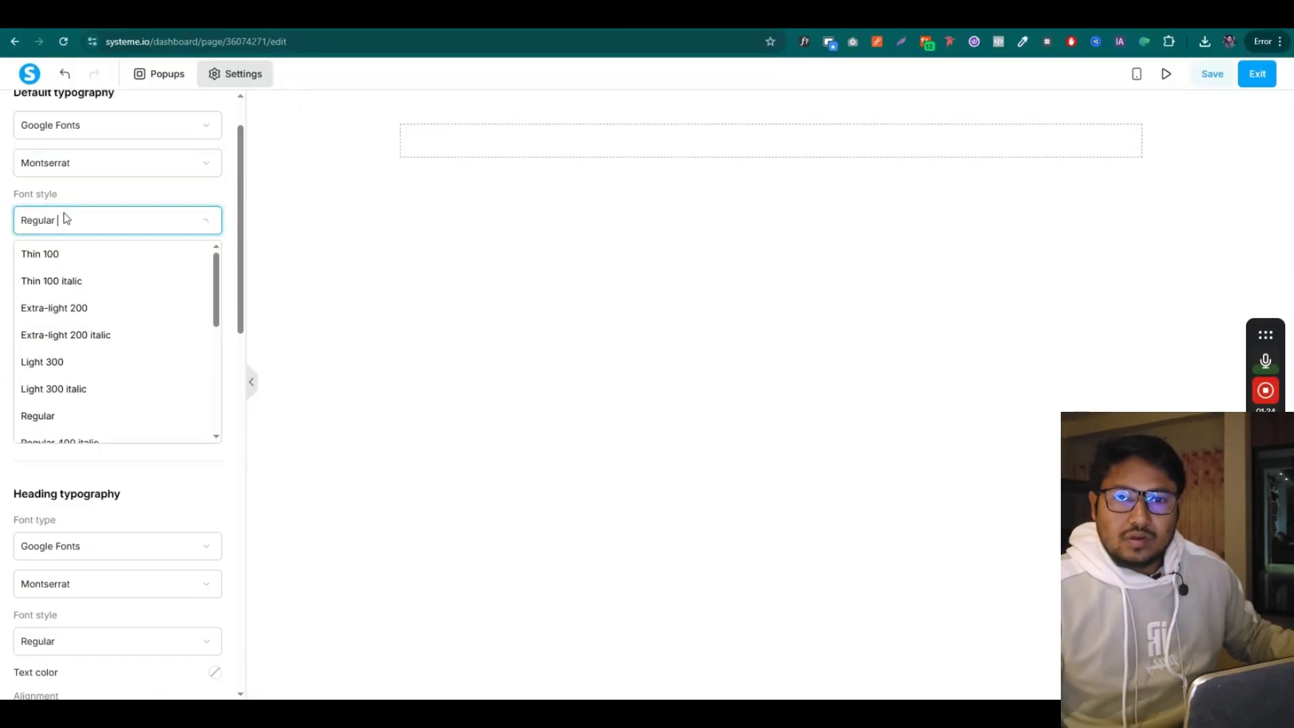
click(66, 220)
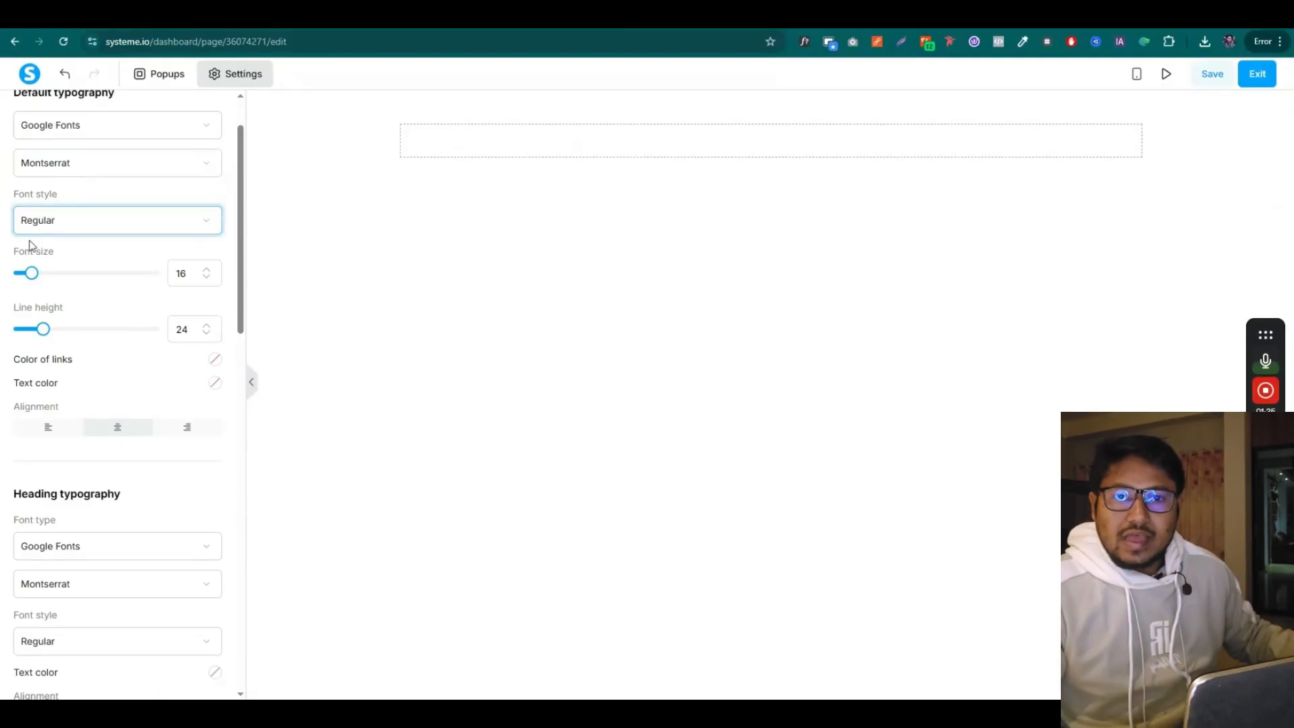
double_click(207, 326)
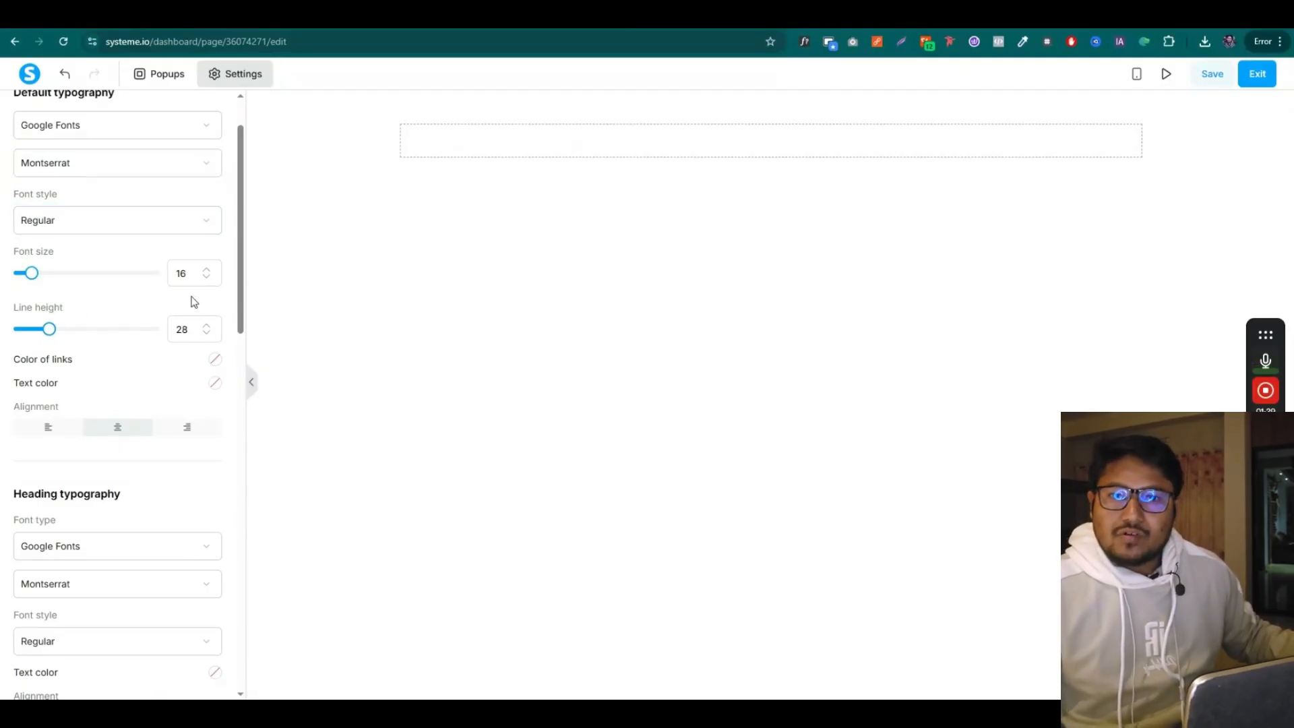
click(208, 271)
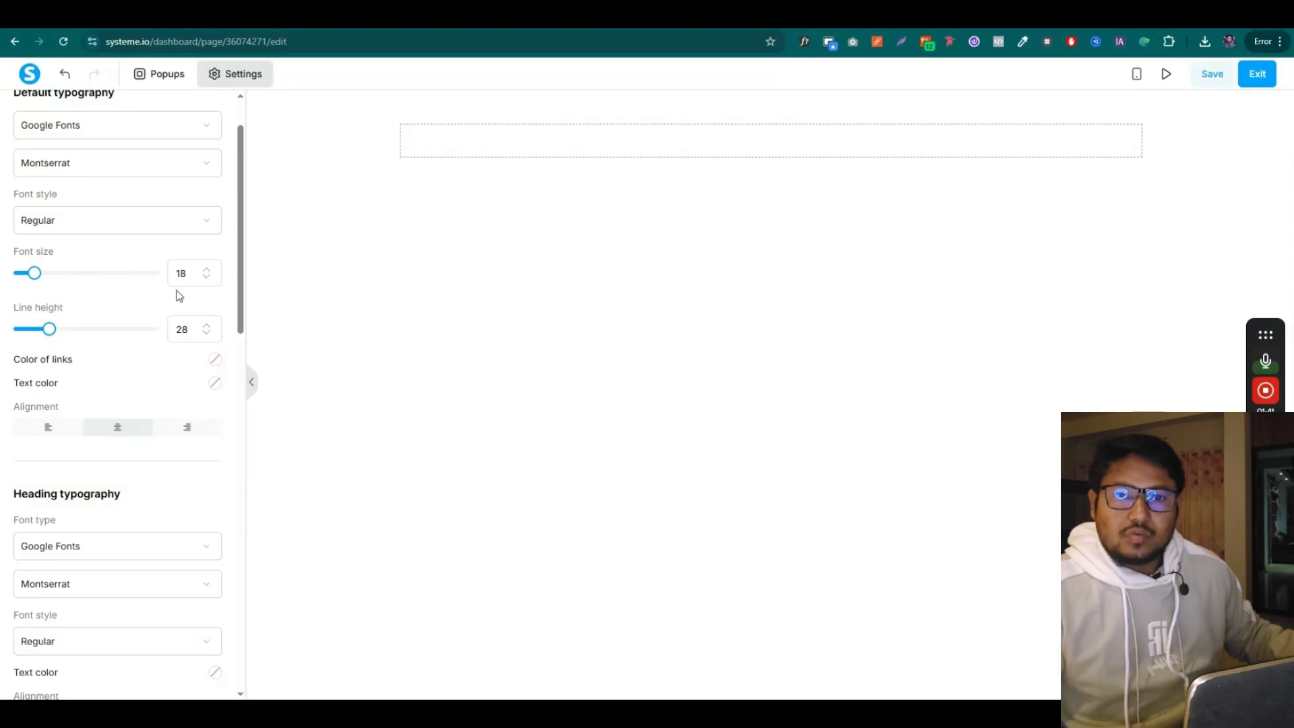
scroll(56, 389, down, 3)
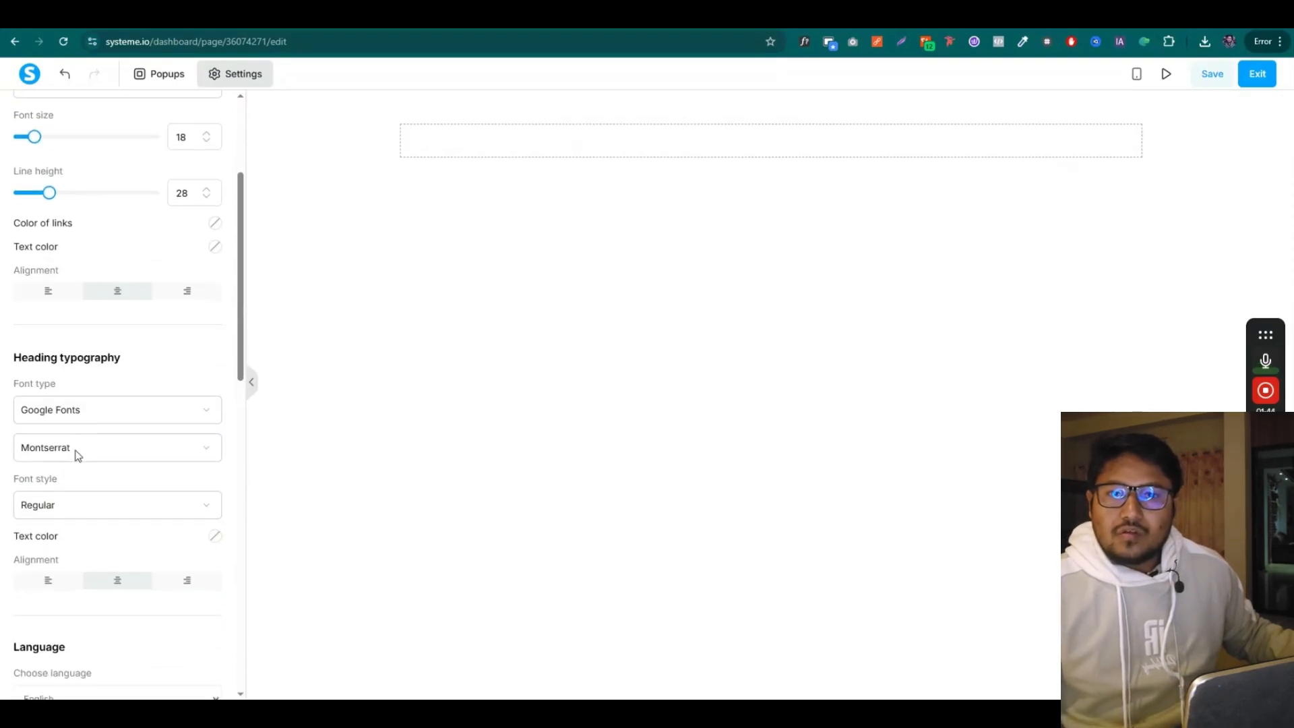
drag(17, 291, 147, 297)
click(148, 297)
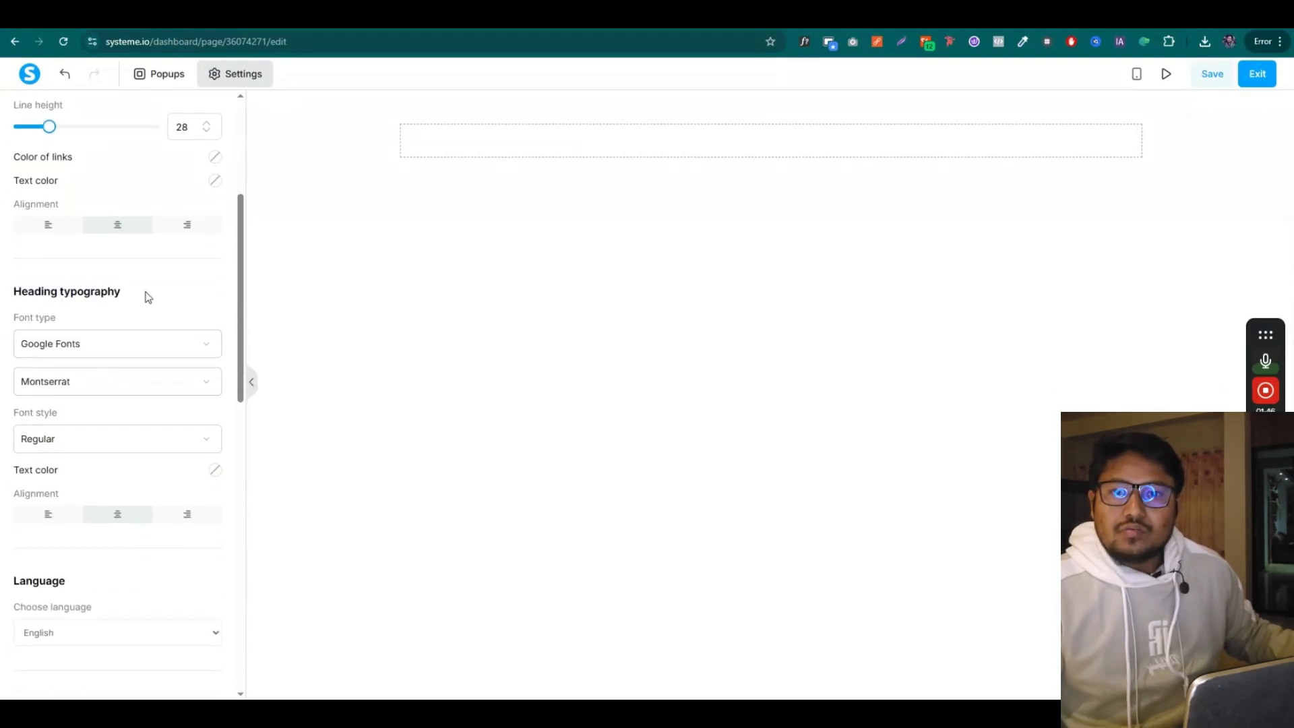
Set the heading font to Montserrat Extra-bold 800
click(120, 349)
key(Escape)
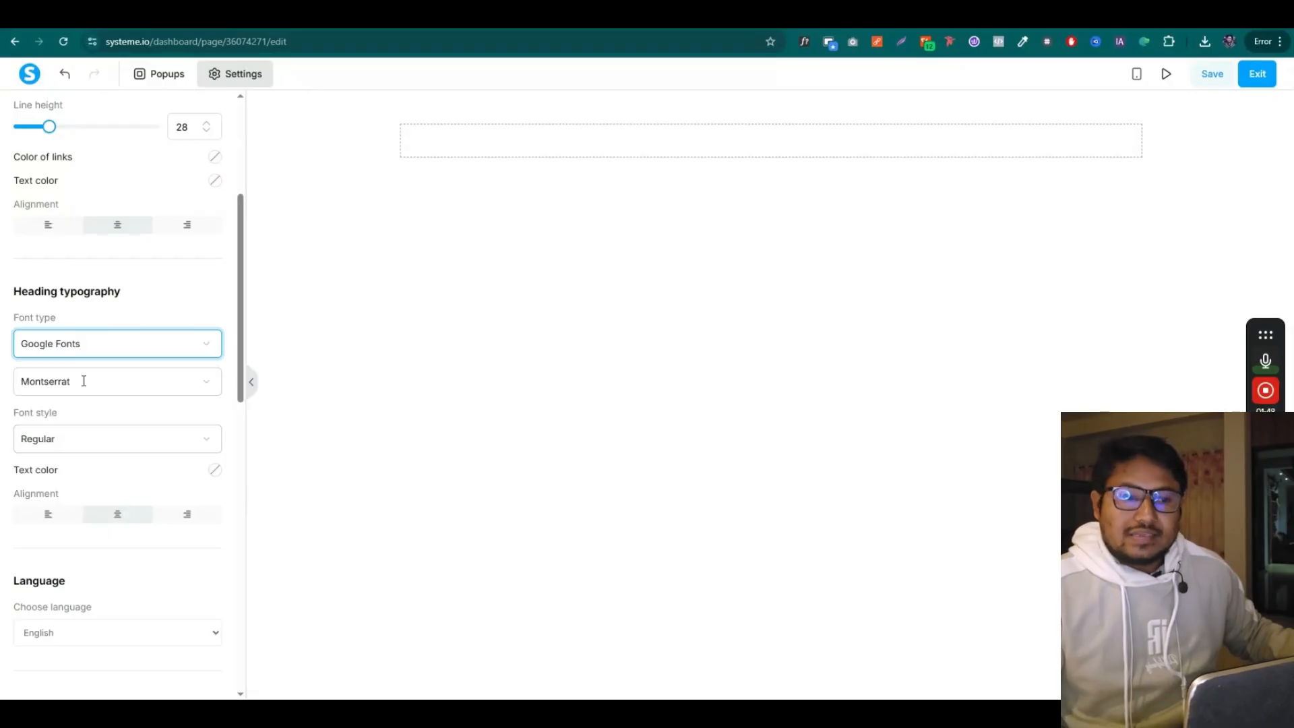
click(105, 381)
click(81, 445)
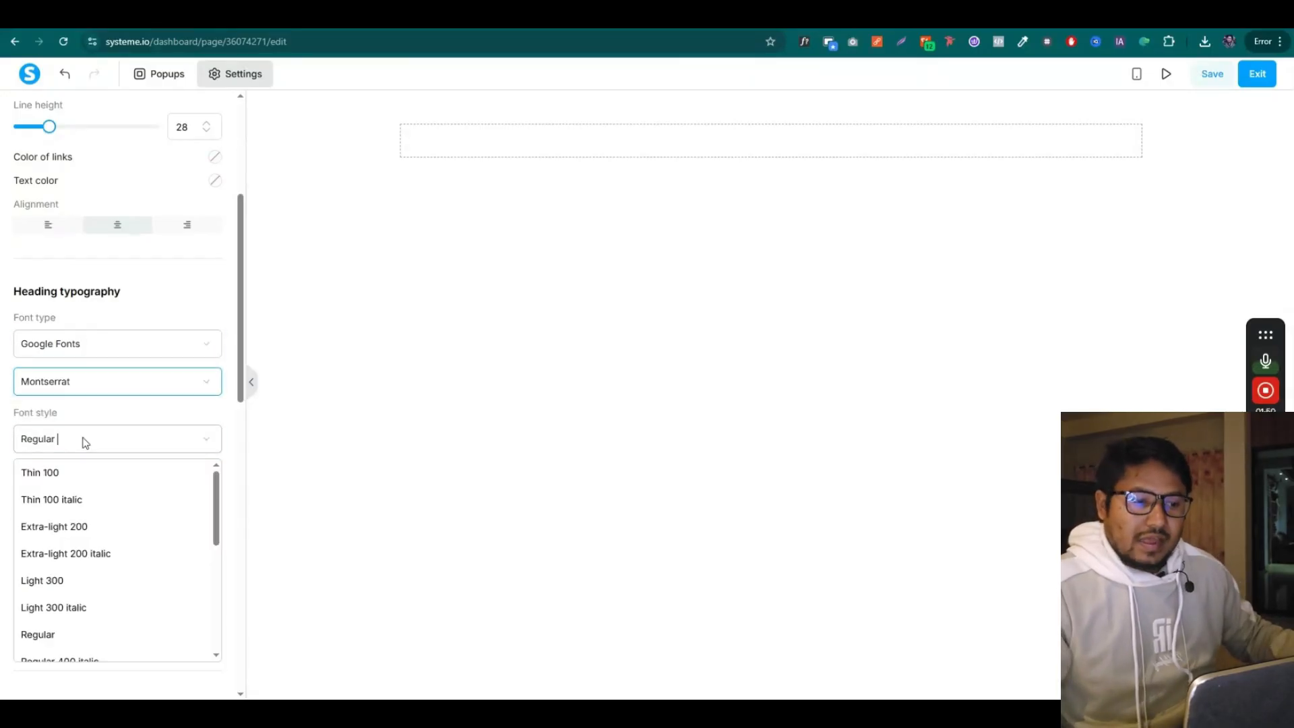
scroll(102, 559, down, 1)
scroll(101, 566, down, 3)
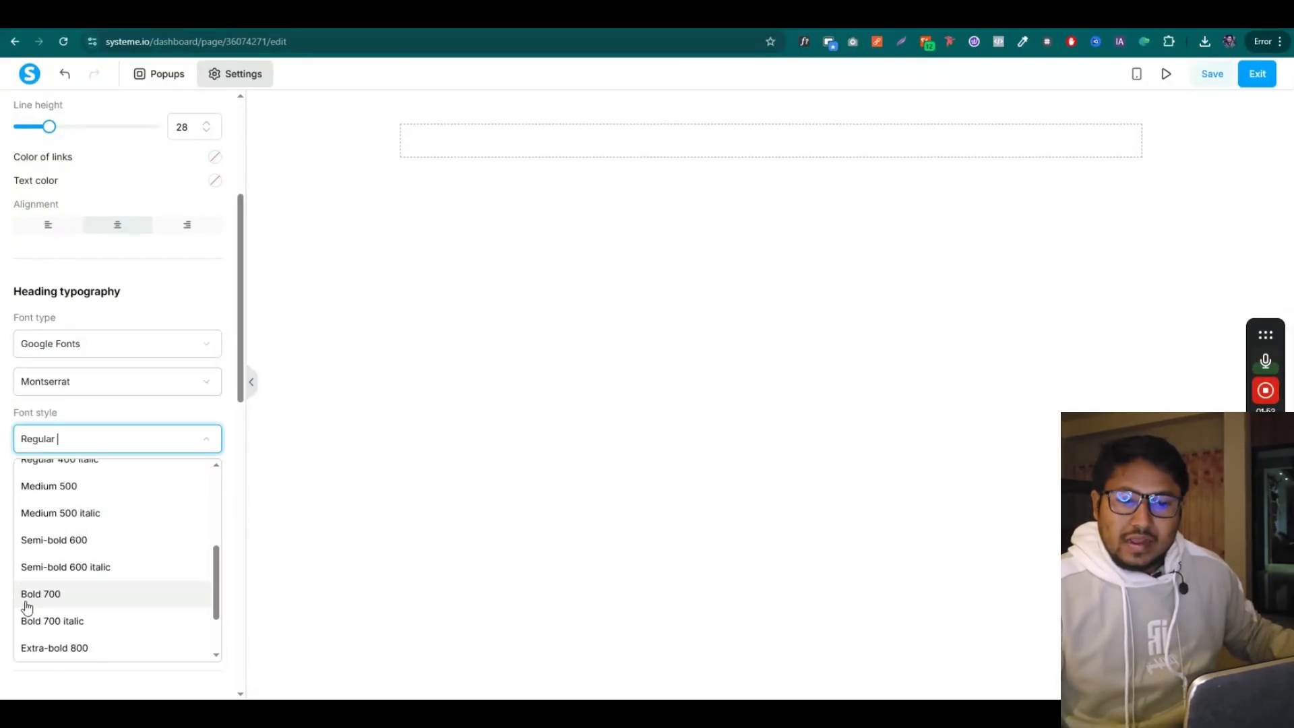
click(90, 648)
scroll(145, 425, down, 3)
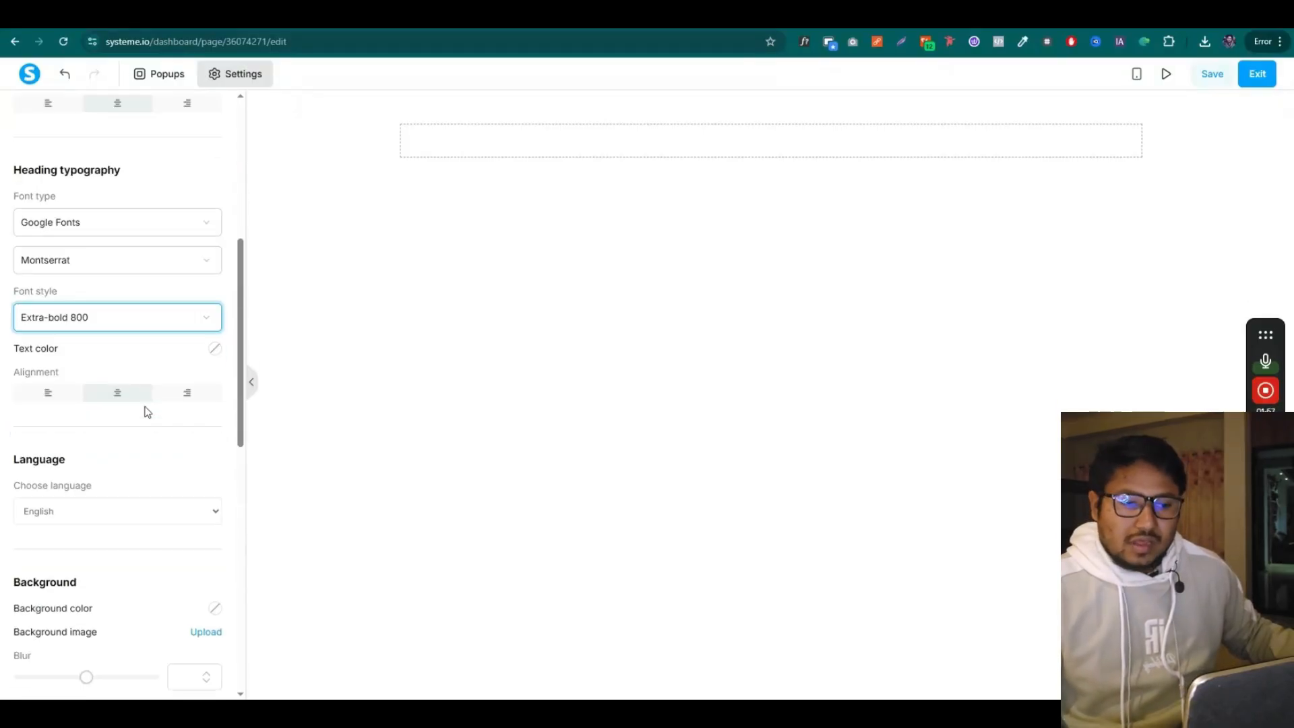
scroll(98, 406, down, 3)
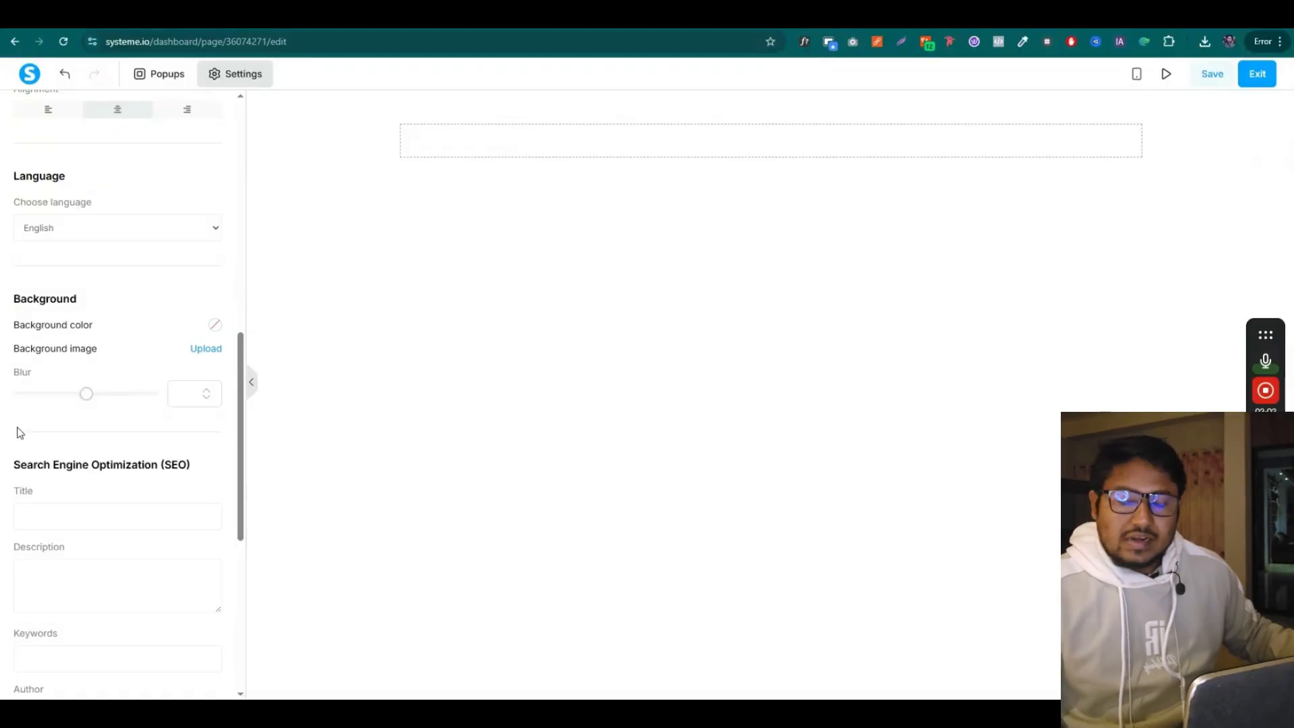
scroll(54, 448, down, 4)
scroll(92, 459, up, 13)
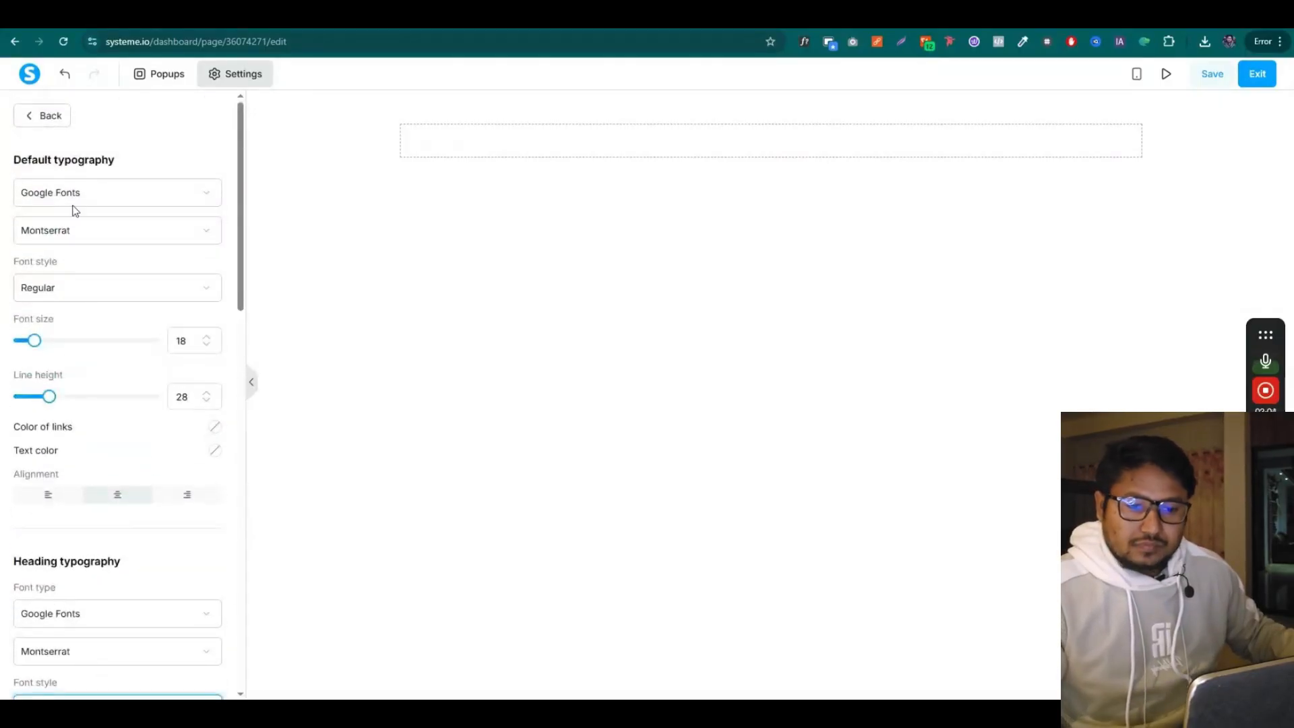
click(43, 122)
Add a headline reading 'Learn How To Build Sales Funnels AND Get Paid $500–$2,000+ Per Funnel' at size 45
drag(117, 214, 661, 150)
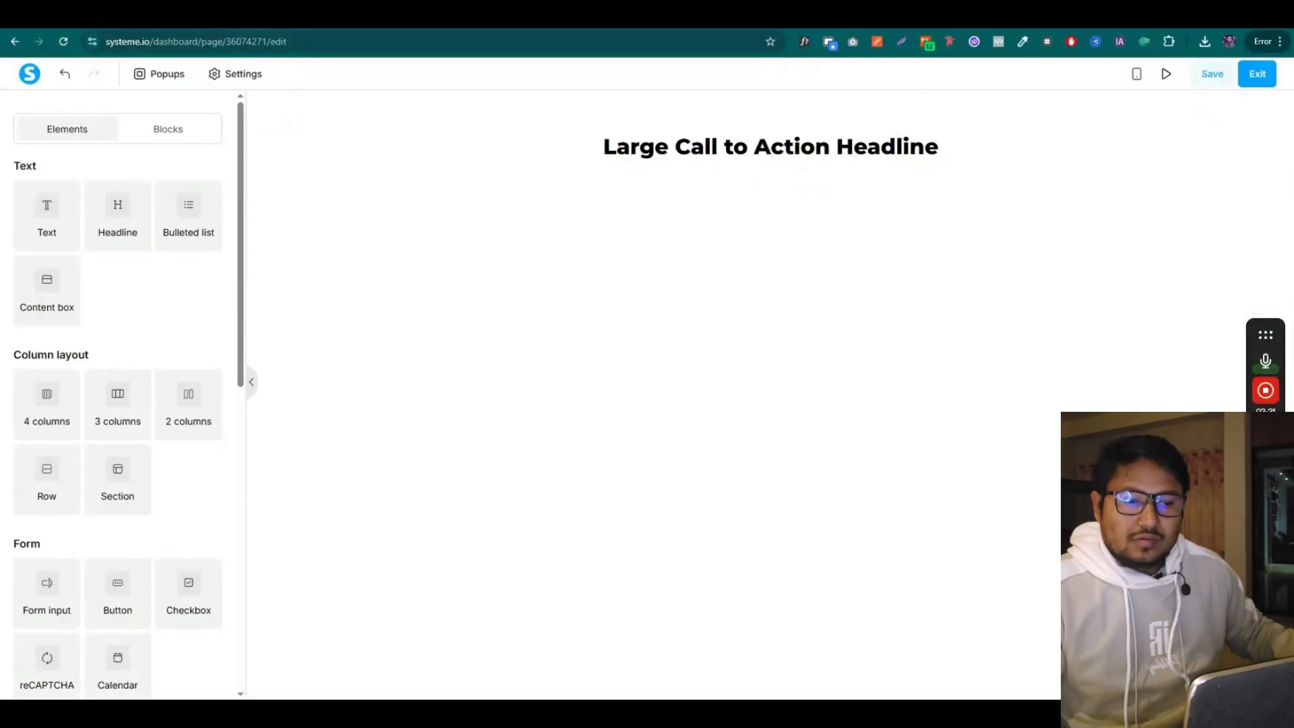
key(alt+Tab)
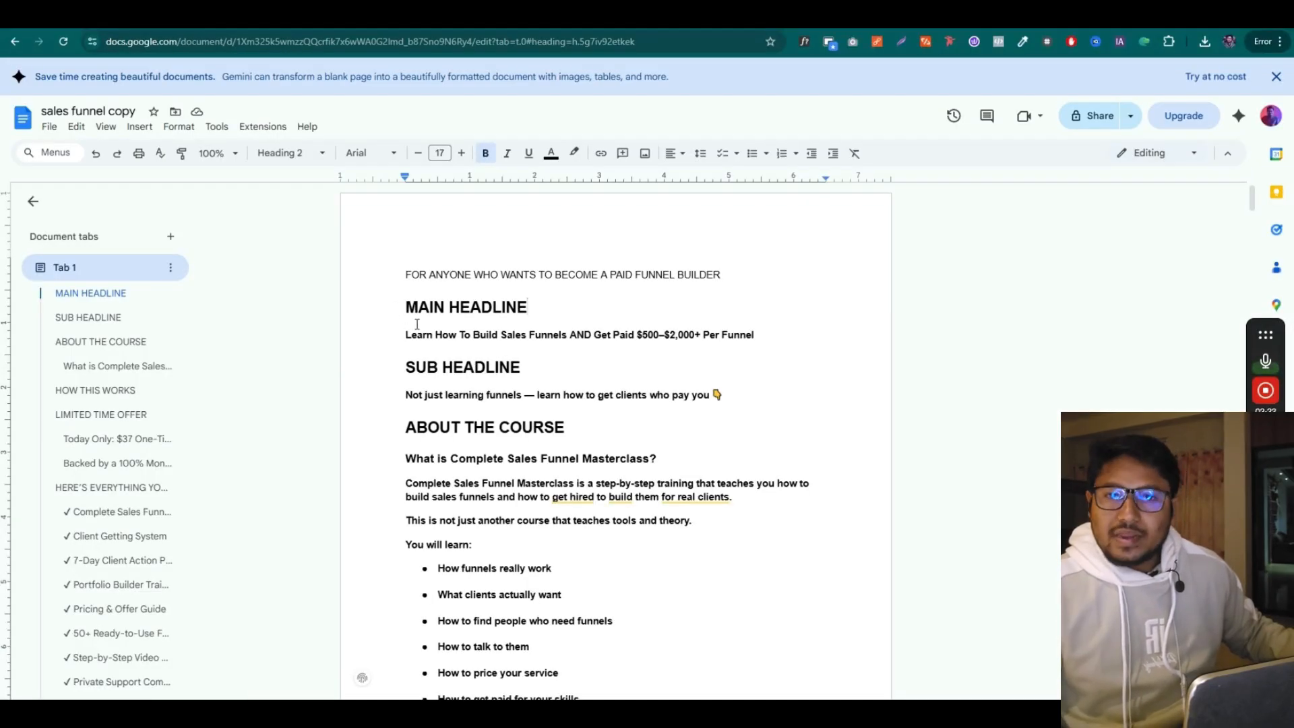
drag(405, 335, 756, 337)
key(ctrl+c)
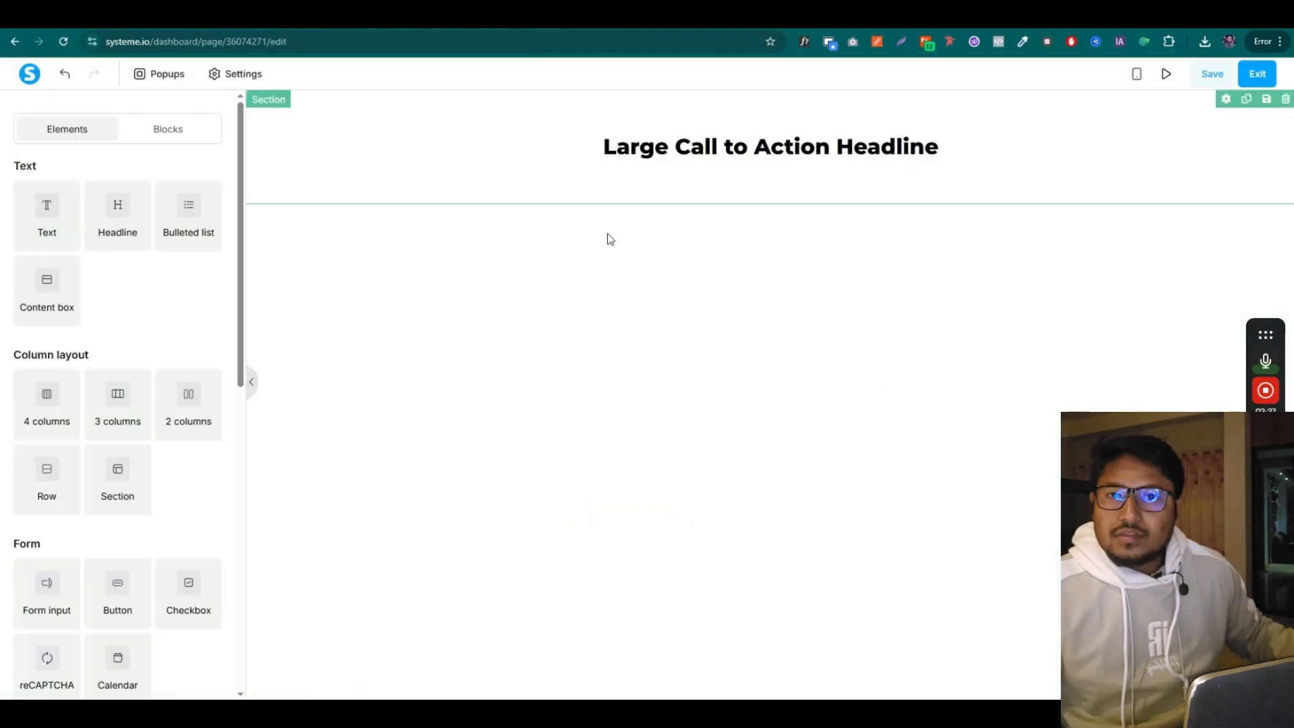
key(alt+Tab)
triple_click(674, 147)
key(ctrl+v)
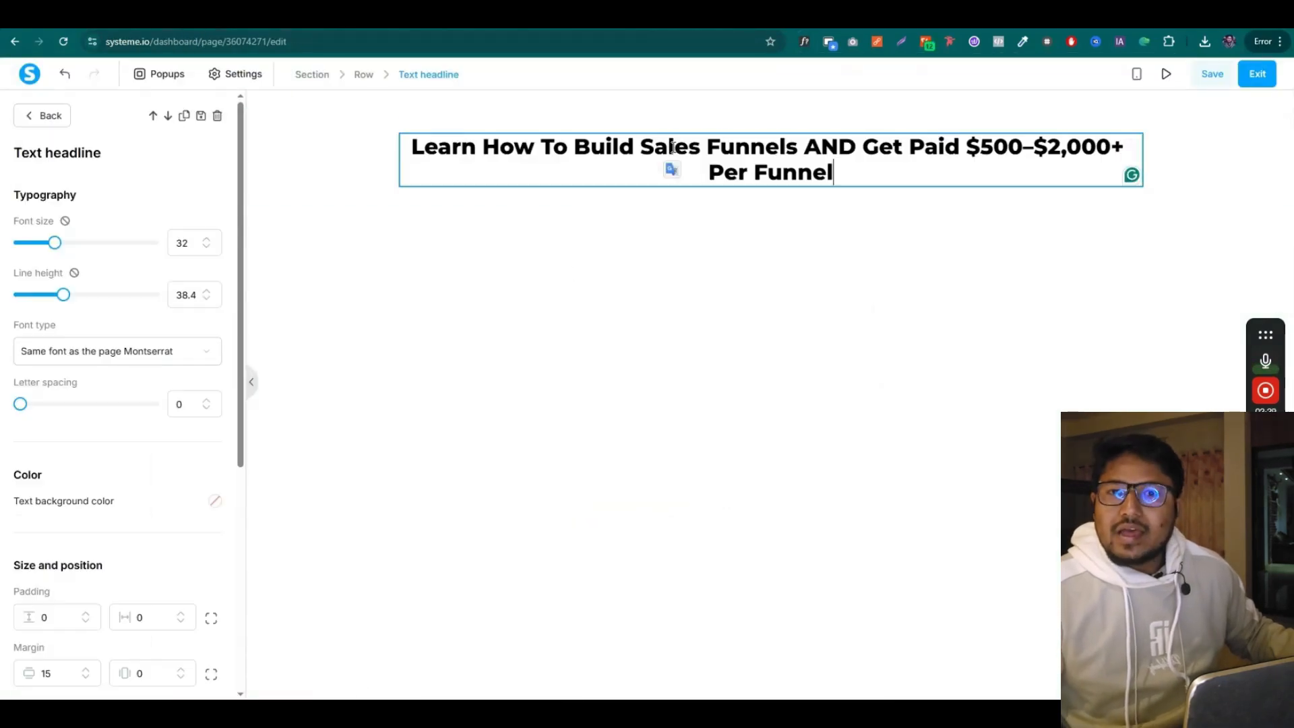
drag(54, 251, 82, 303)
drag(63, 244, 75, 251)
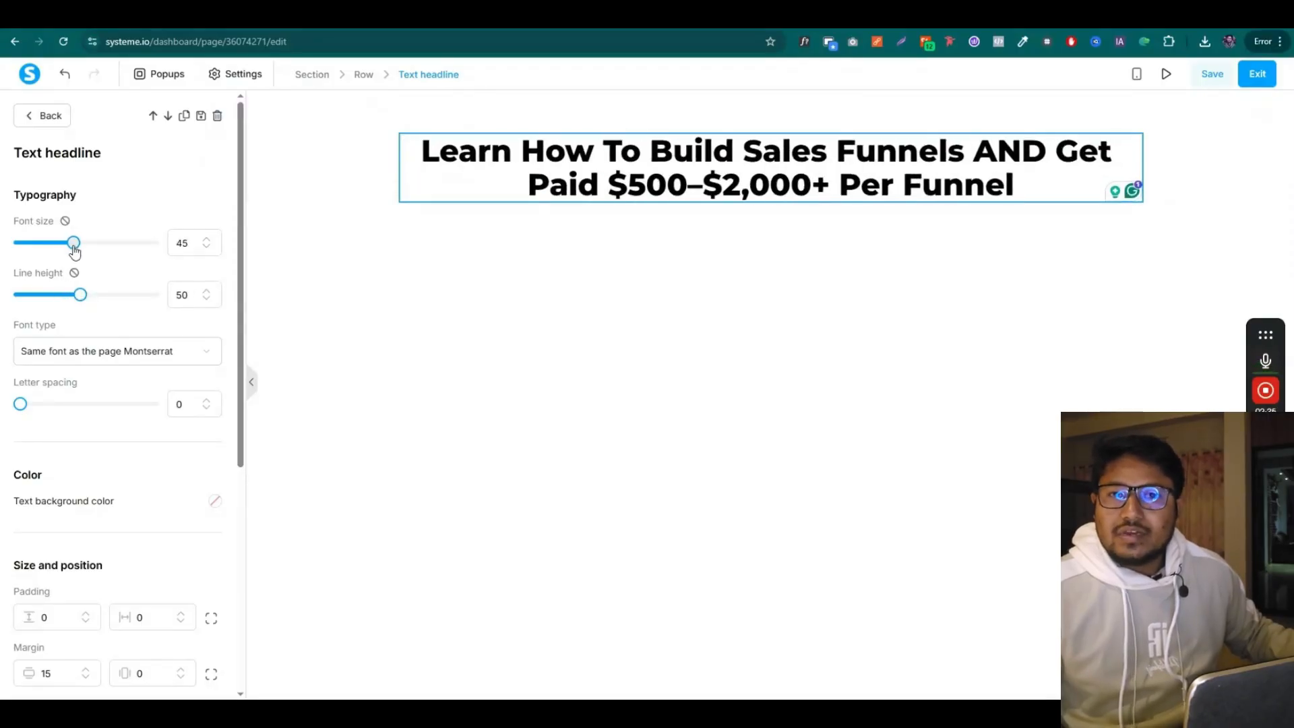
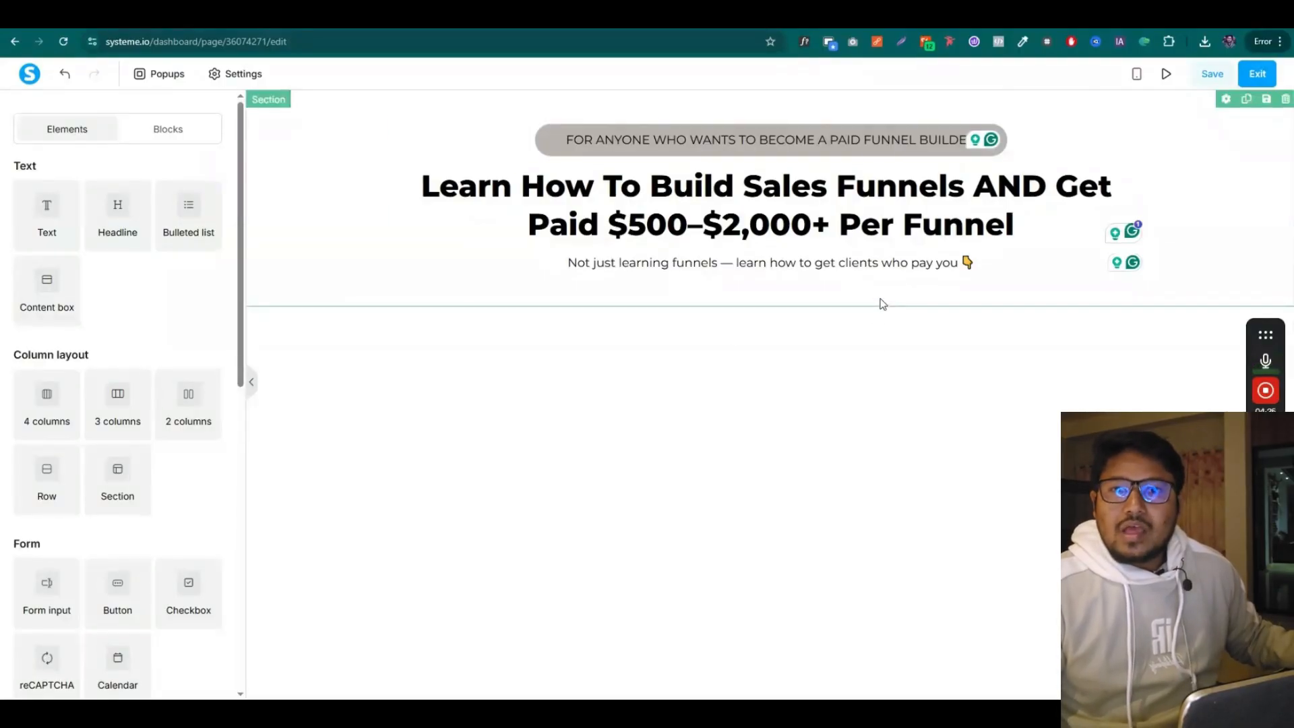
Bring the Brave browser window showing Canva's home page to the front
click(510, 710)
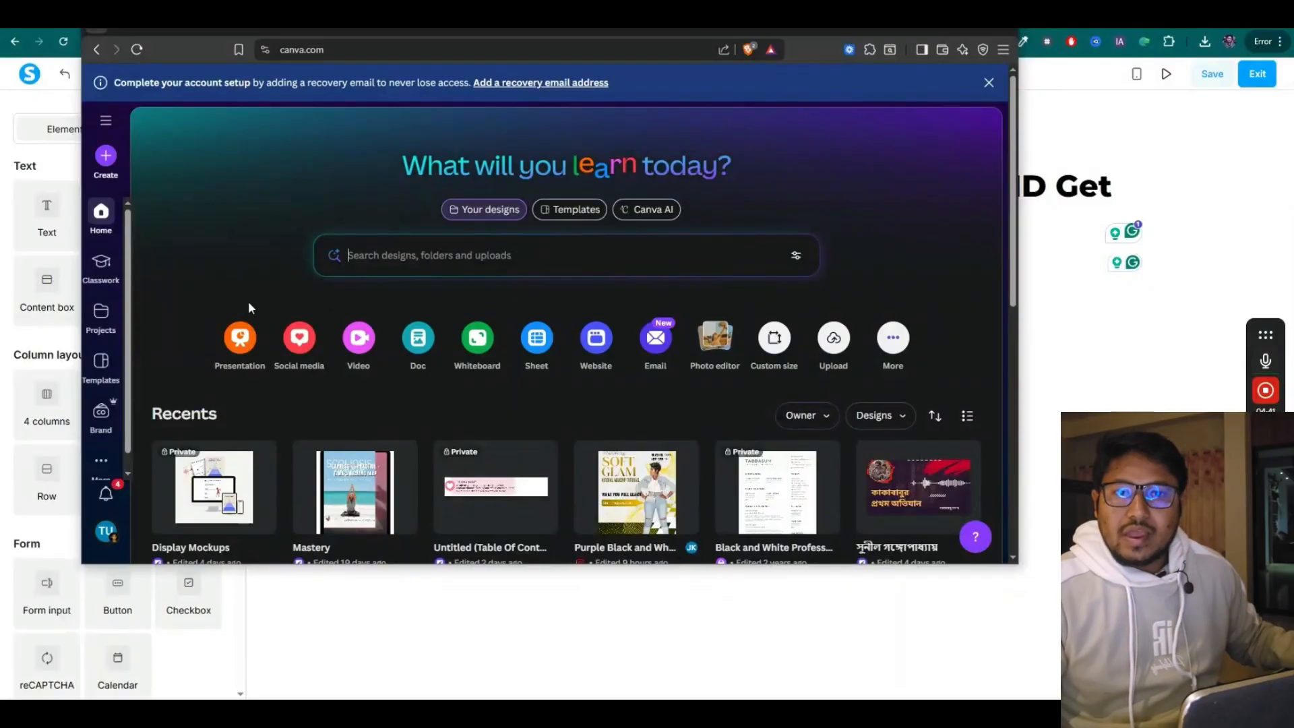
Create a blank 1920×1080 custom-size Canva design in a maximized window
click(774, 344)
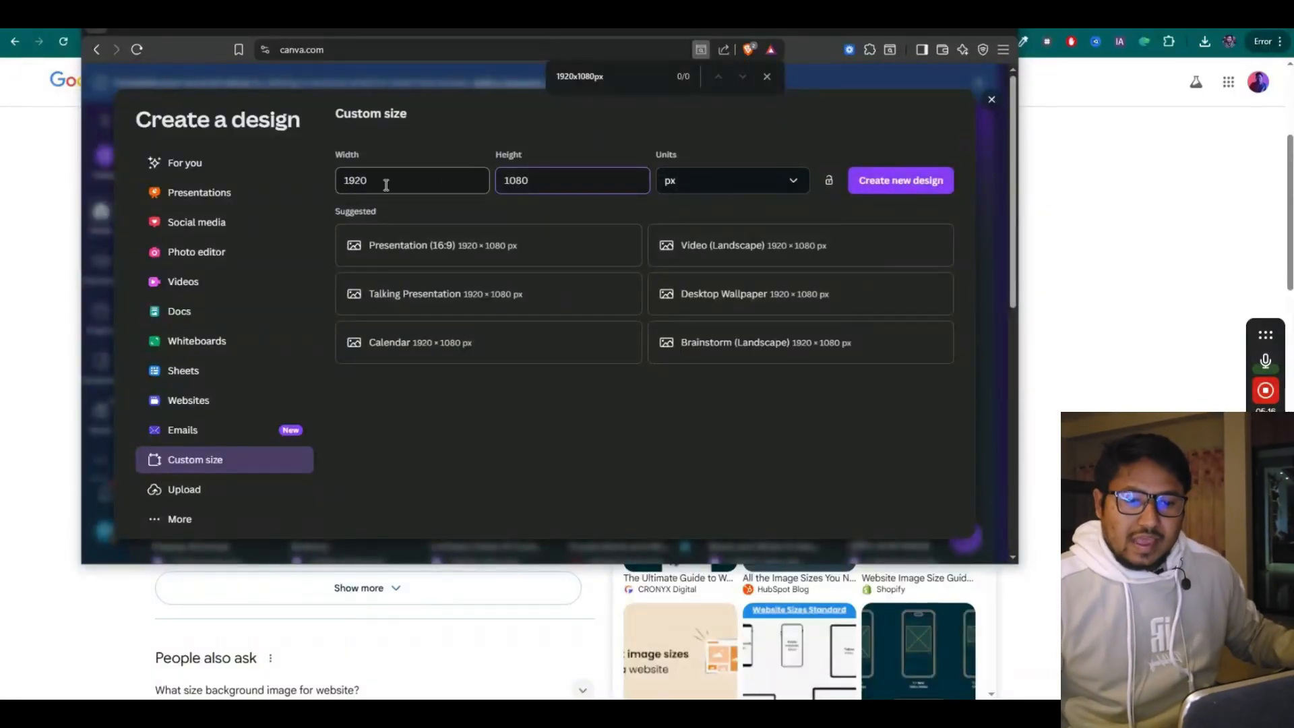
click(876, 188)
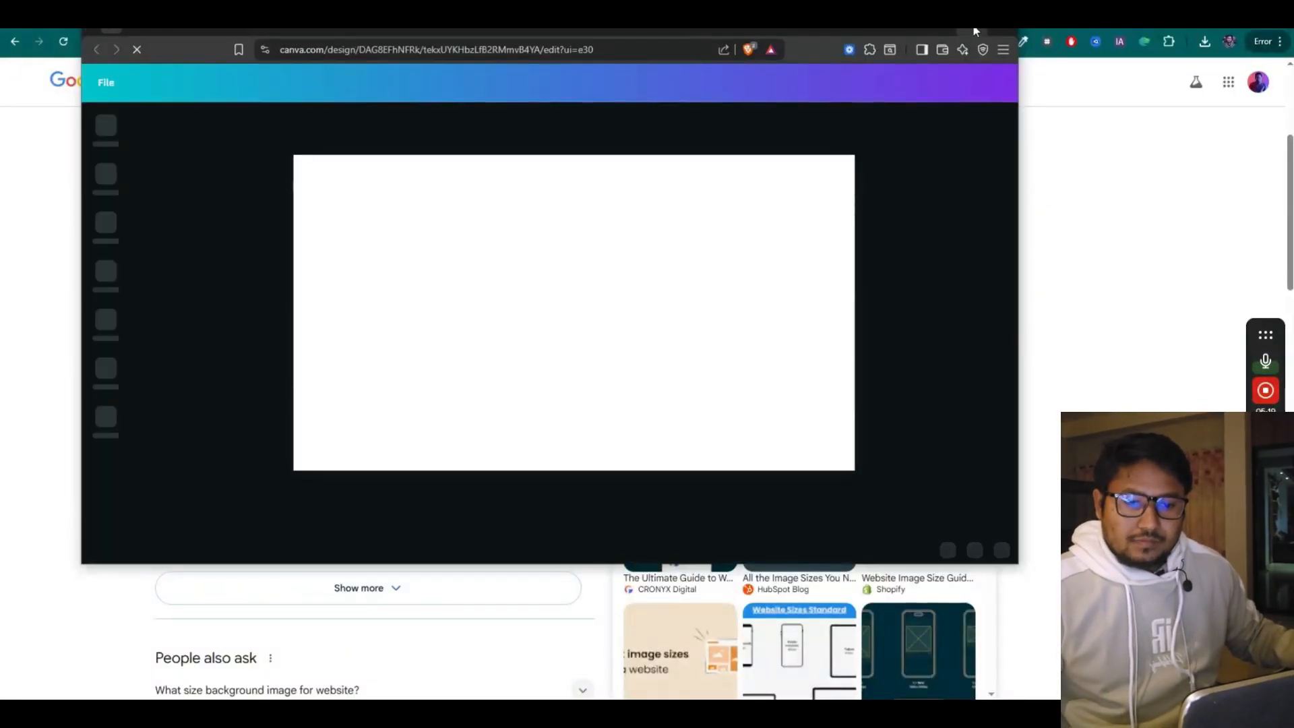
double_click(974, 31)
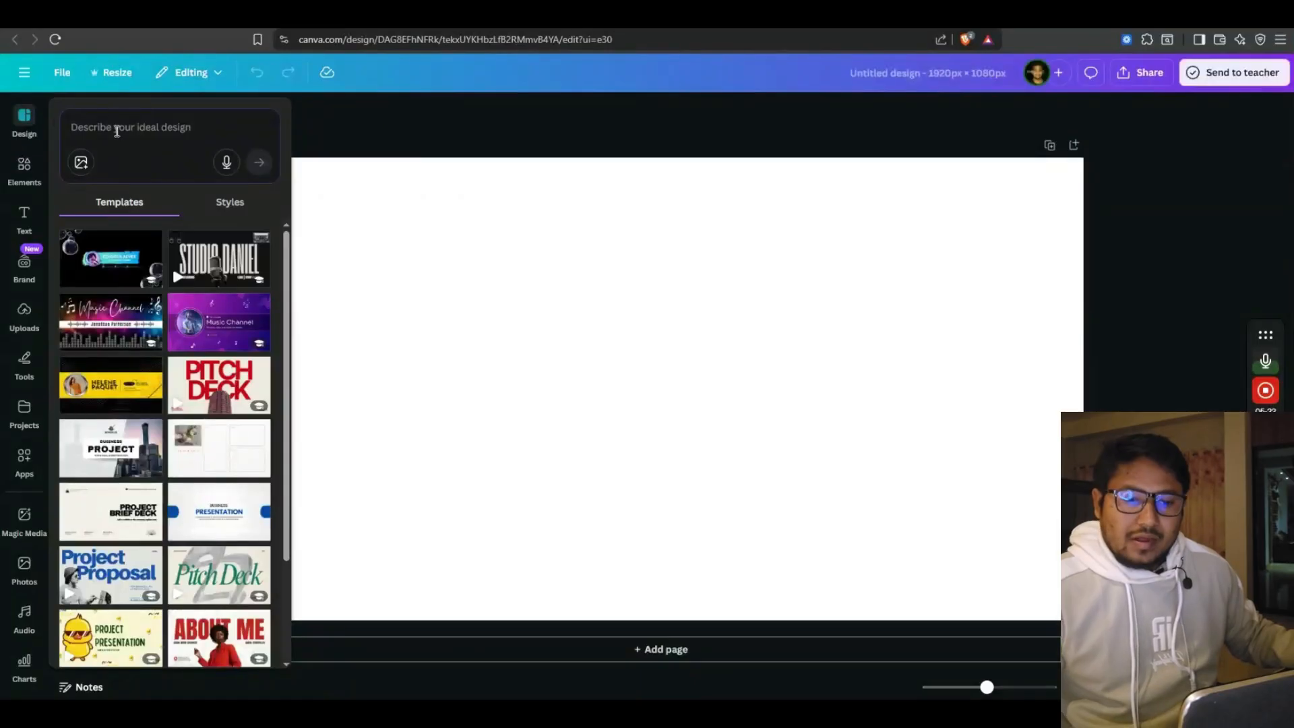
Search templates for 'background' and apply a purple neon template to page 1 and the Inspire one to page 2
click(121, 132)
text(background)
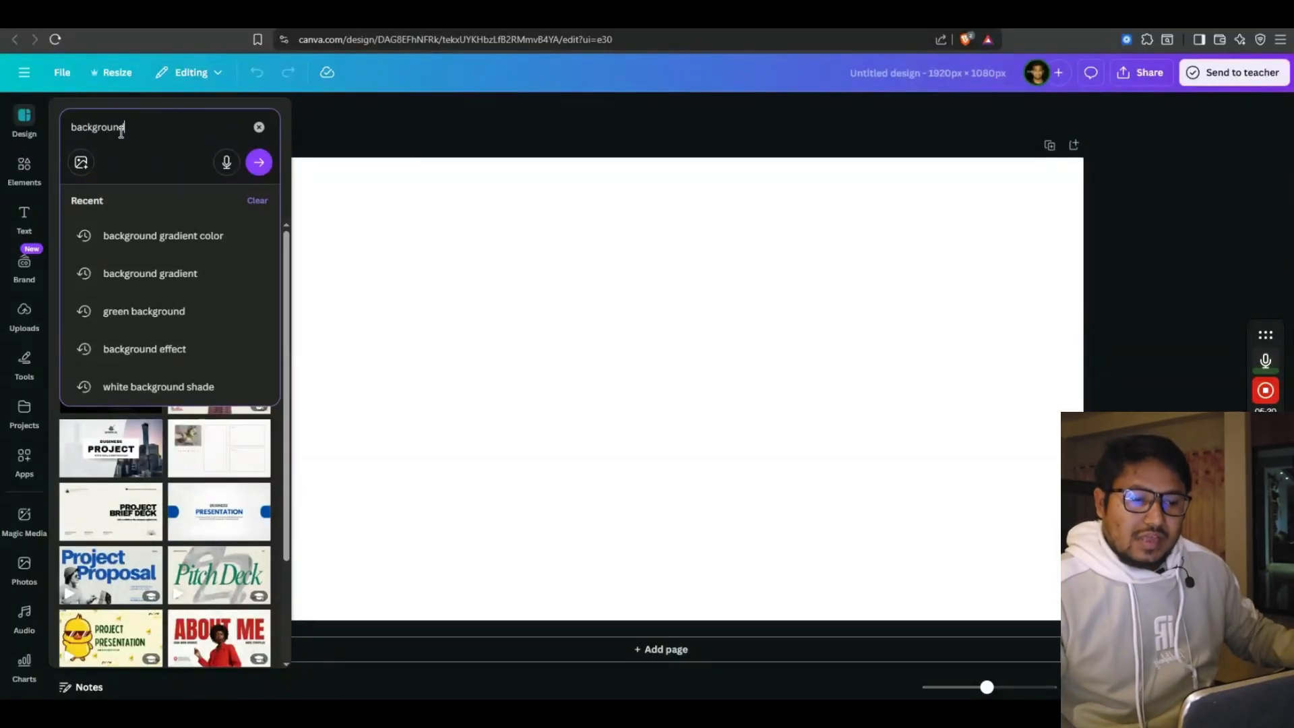
key(Return)
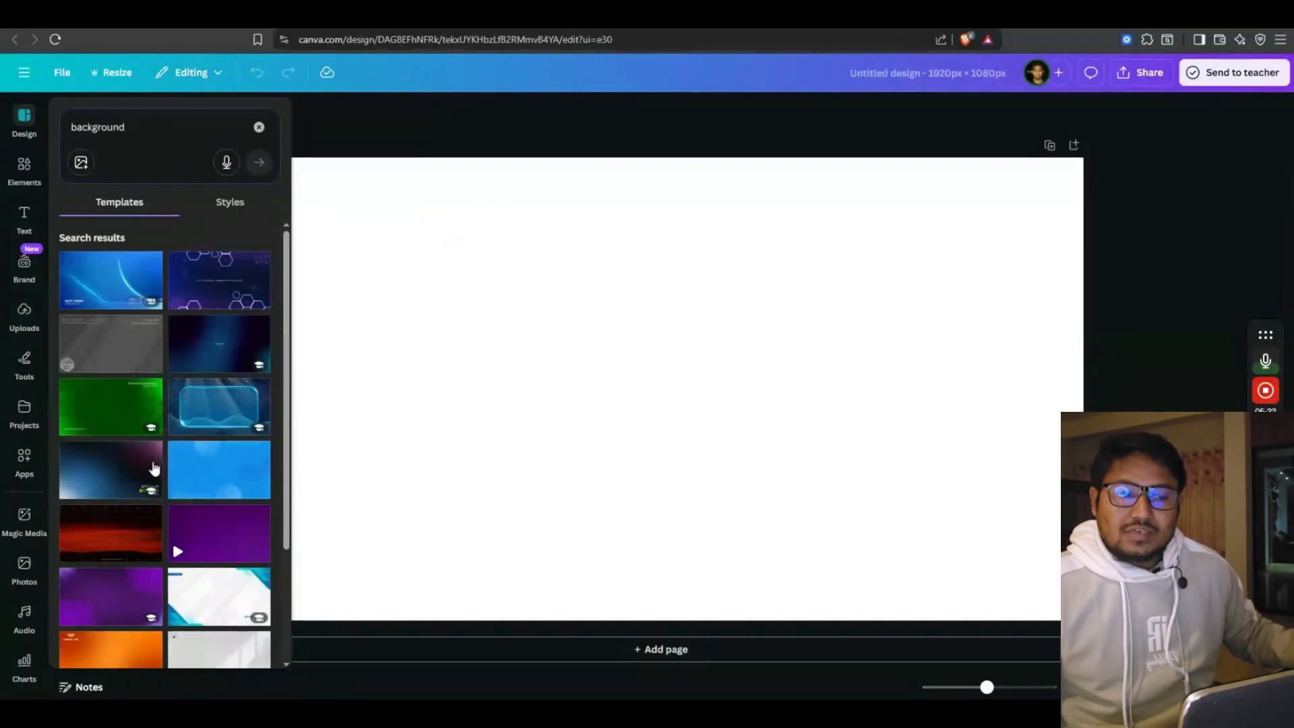
scroll(155, 468, down, 5)
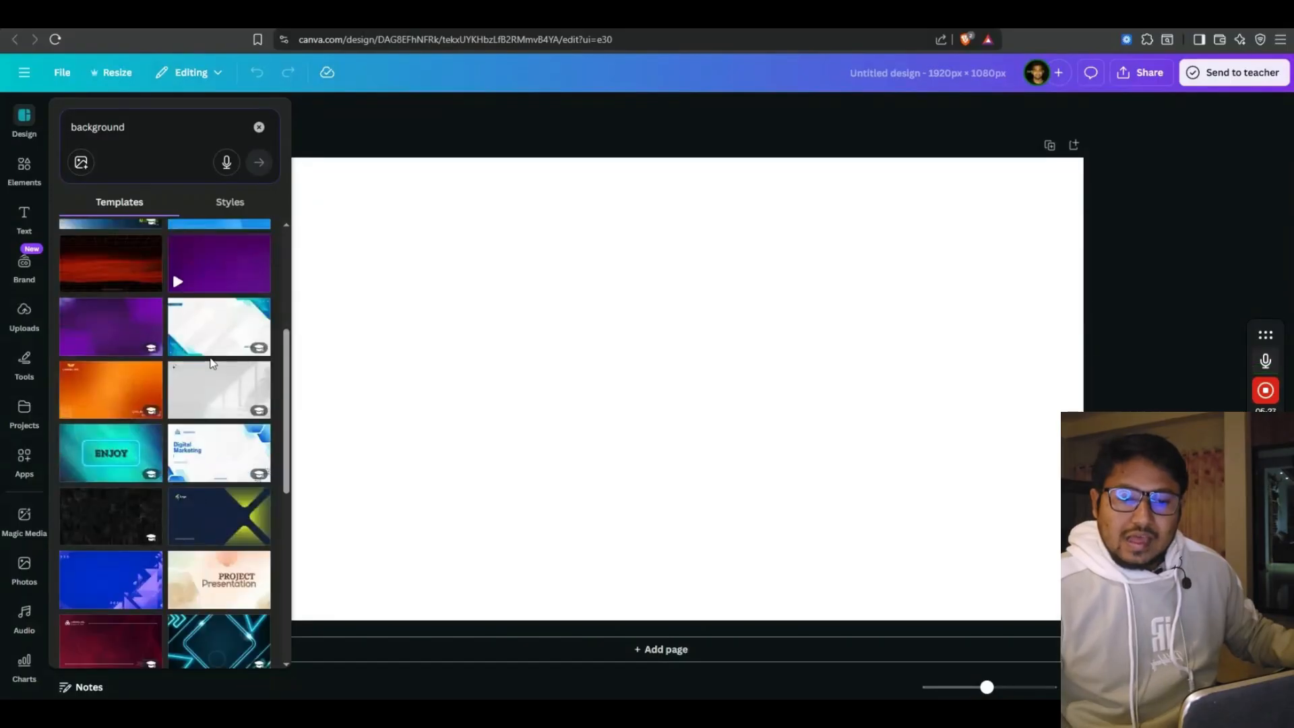
scroll(212, 365, down, 8)
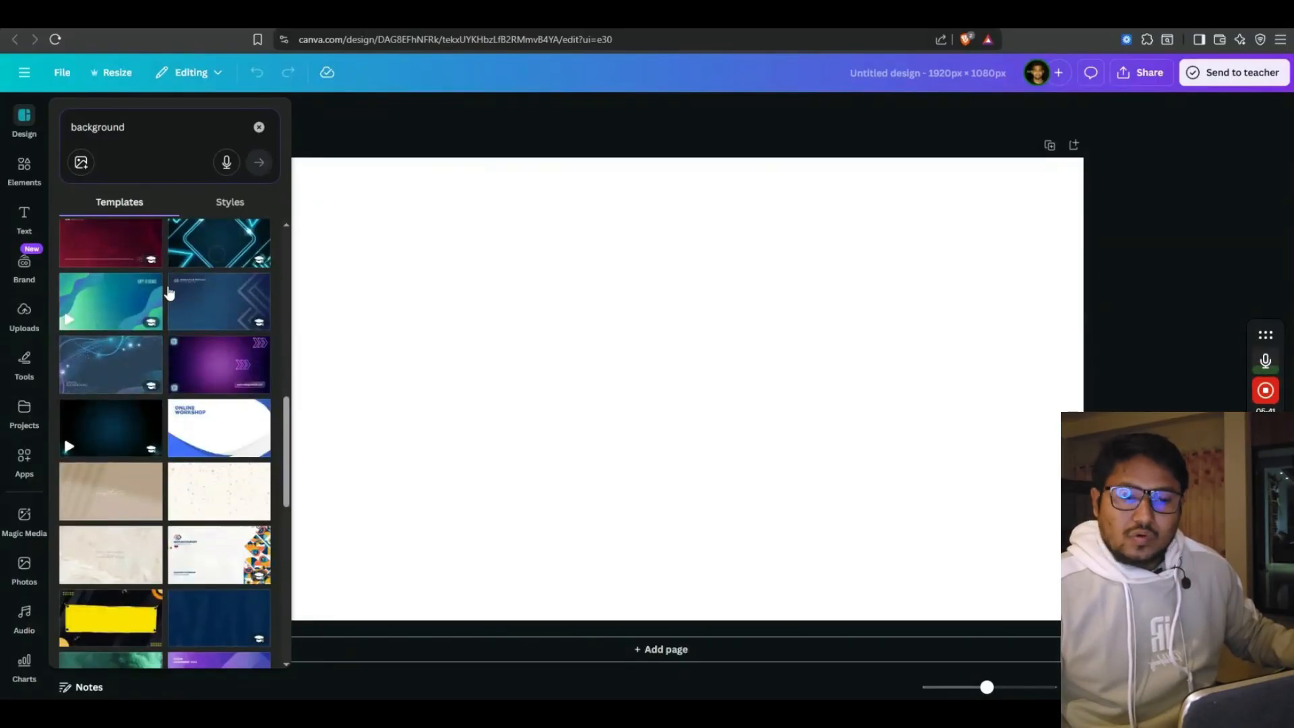
scroll(172, 293, down, 1)
click(192, 306)
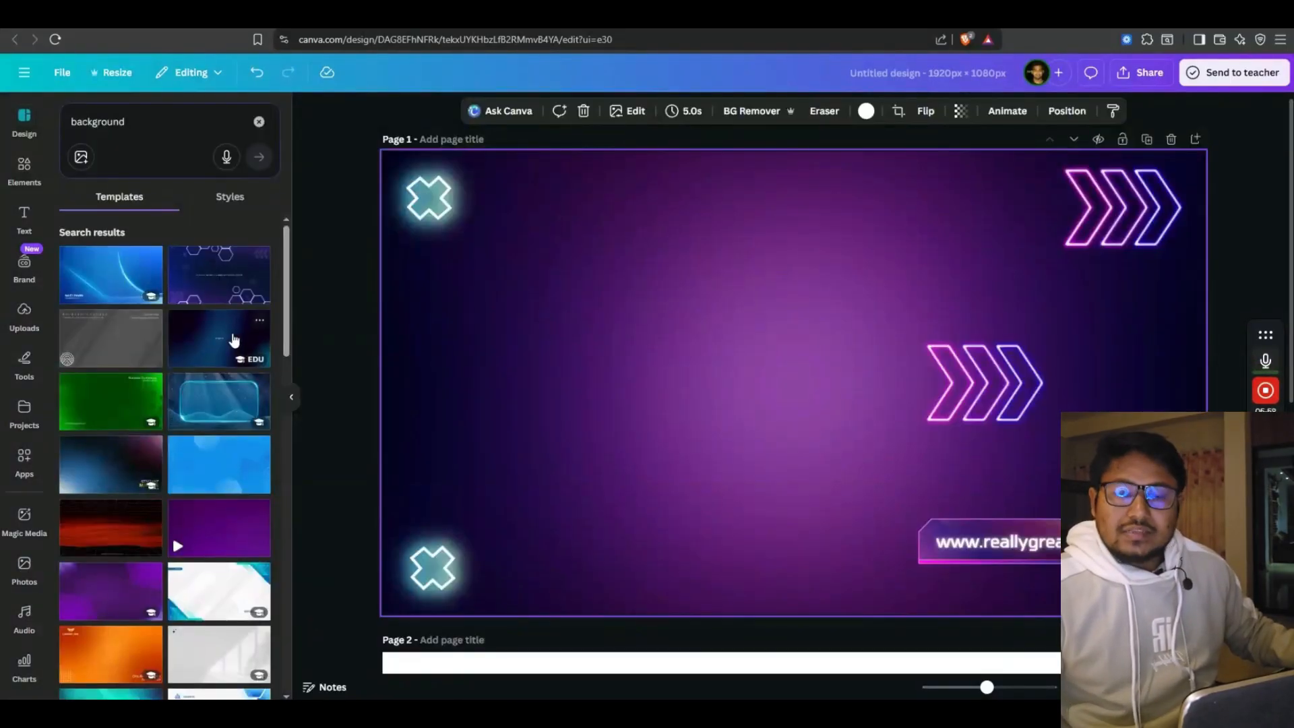
click(244, 350)
scroll(481, 437, up, 6)
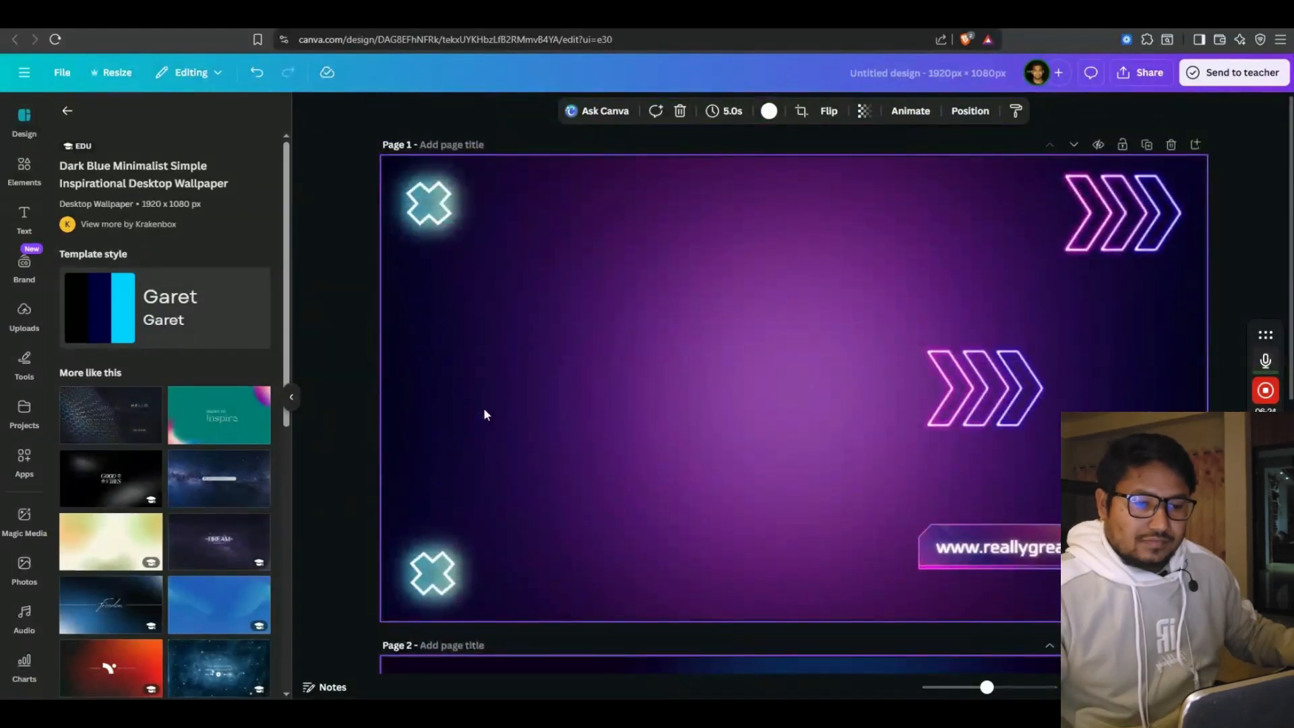
Delete the neon decorations from page 1, leaving only its purple background
click(430, 209)
key(Delete)
click(436, 549)
key(Delete)
click(977, 398)
key(Delete)
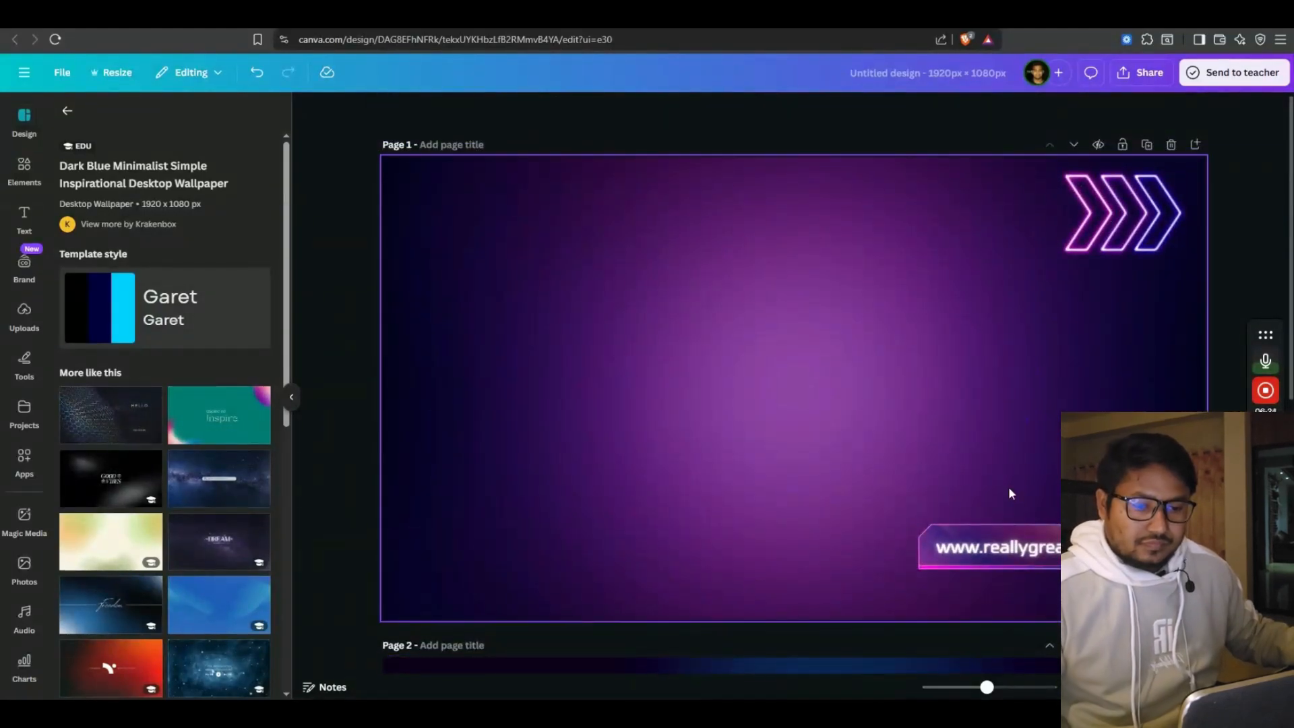
click(998, 547)
key(Delete)
Switch page 2 to the Purple And Pink Gradient Jamboard Background template
click(67, 111)
scroll(216, 398, down, 5)
scroll(494, 512, down, 2)
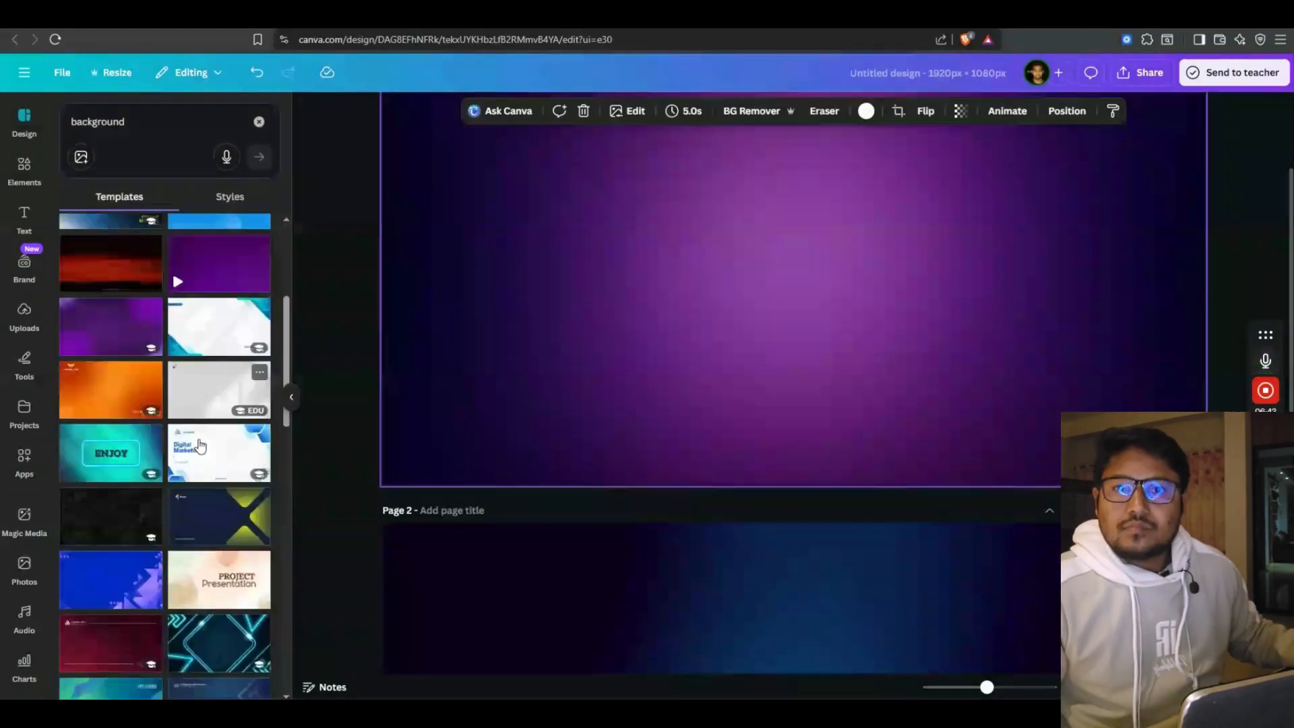
scroll(200, 445, down, 6)
click(495, 627)
click(216, 365)
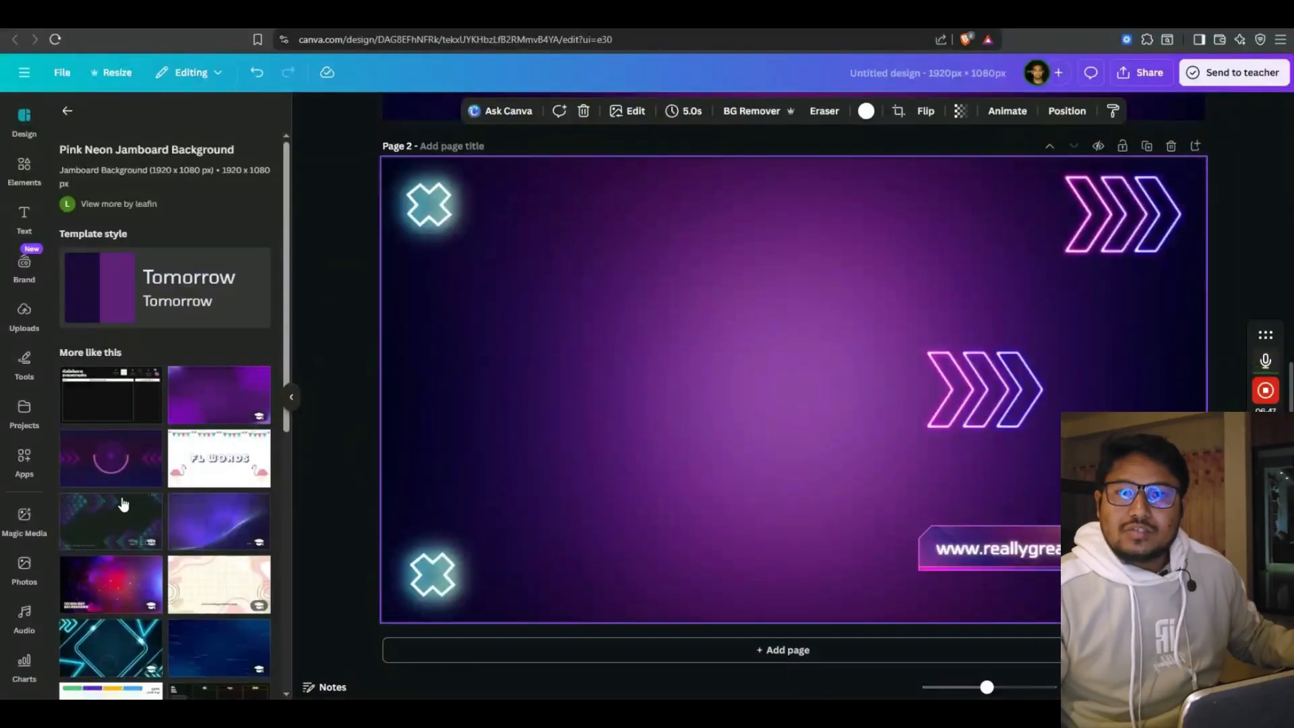
scroll(123, 504, down, 8)
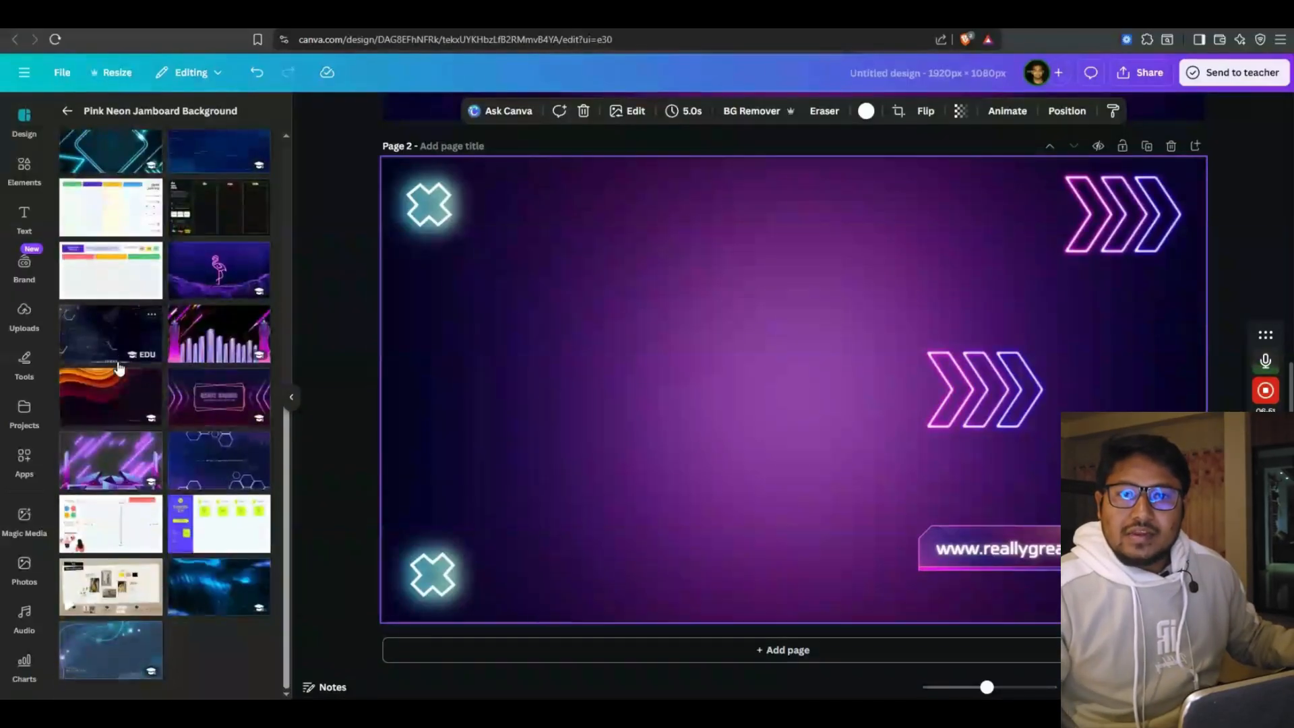
scroll(147, 497, up, 5)
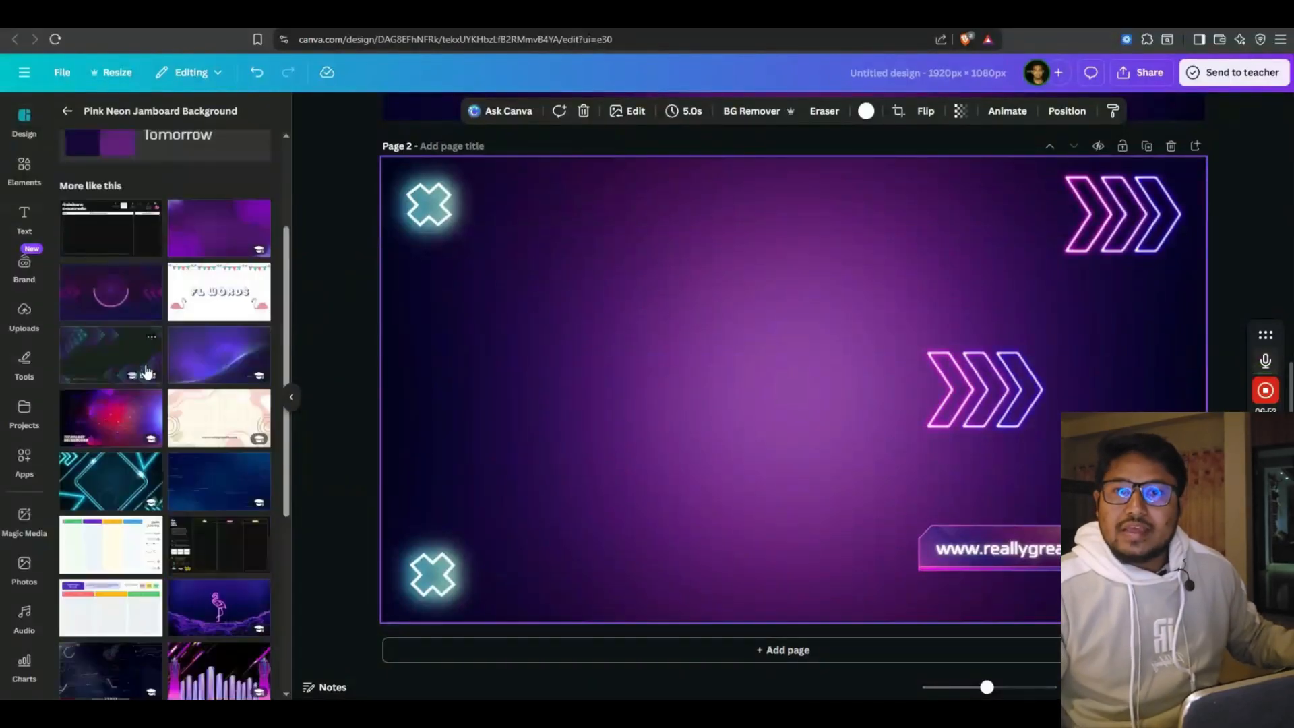
click(114, 304)
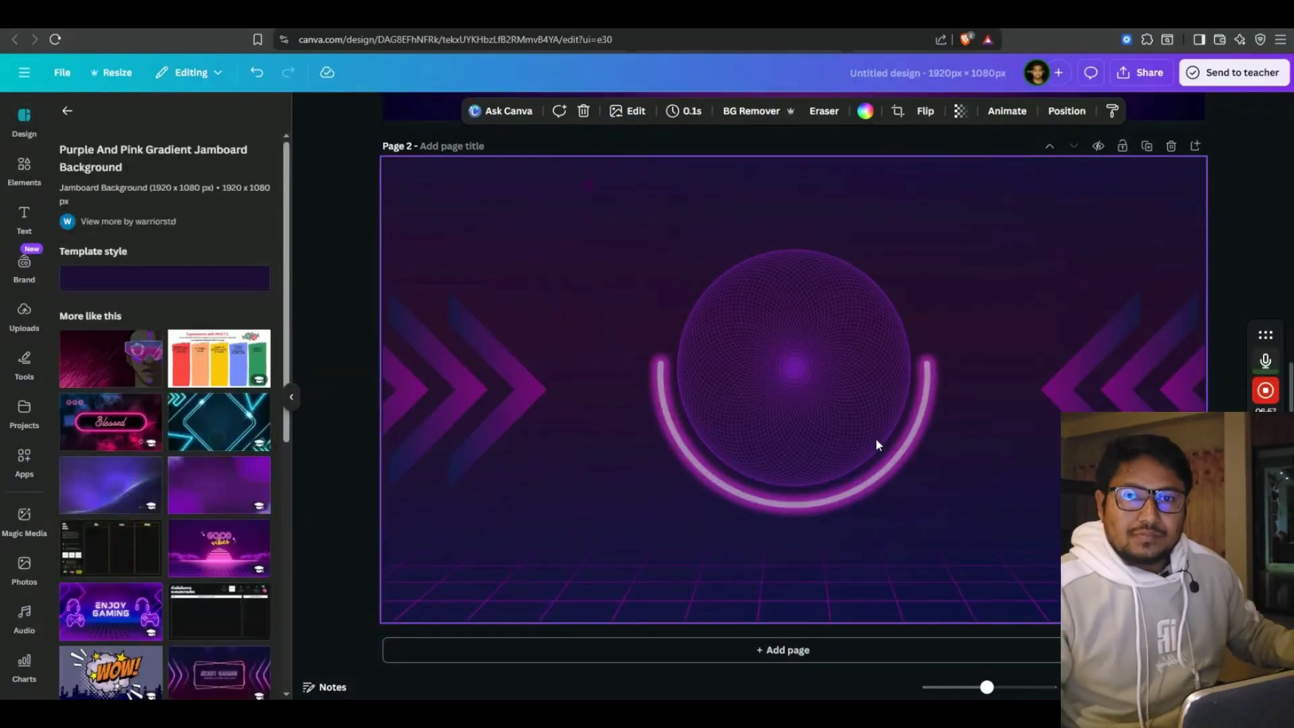
Delete the wireframe sphere and glowing ring from page 2
click(826, 367)
click(796, 272)
key(Delete)
click(803, 480)
key(Delete)
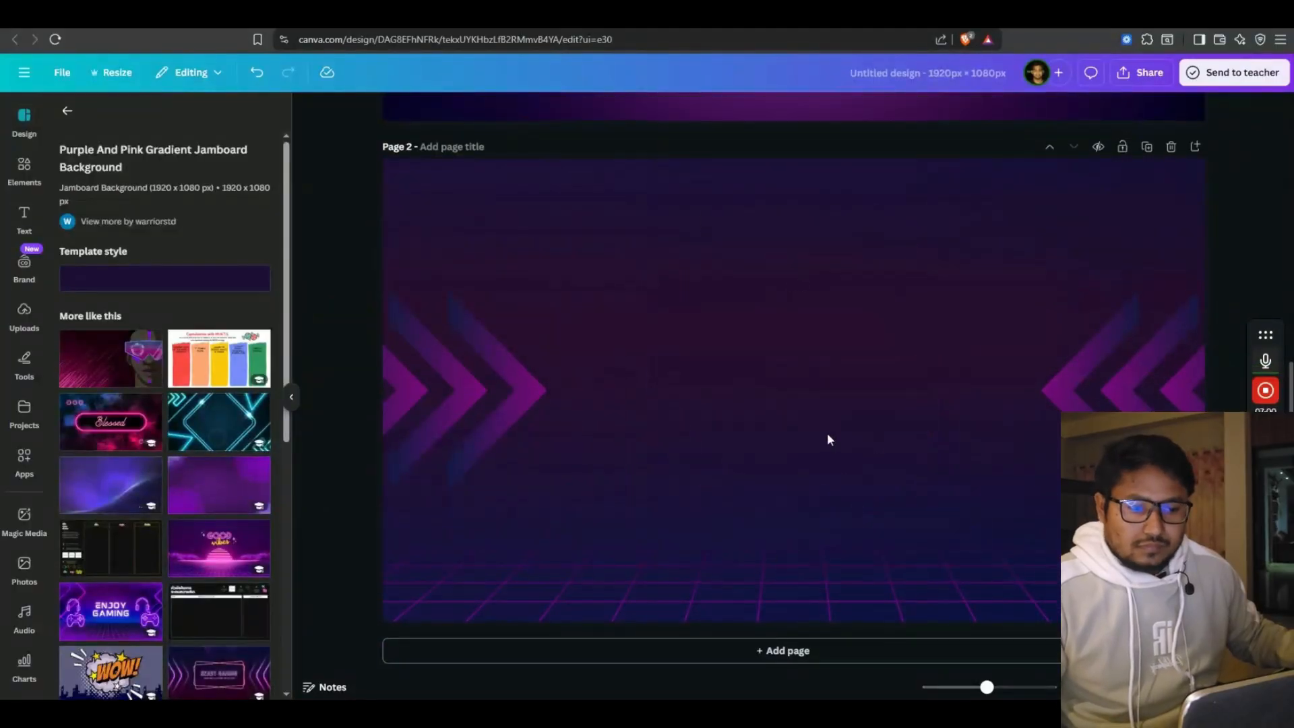
scroll(827, 440, up, 2)
scroll(736, 457, down, 1)
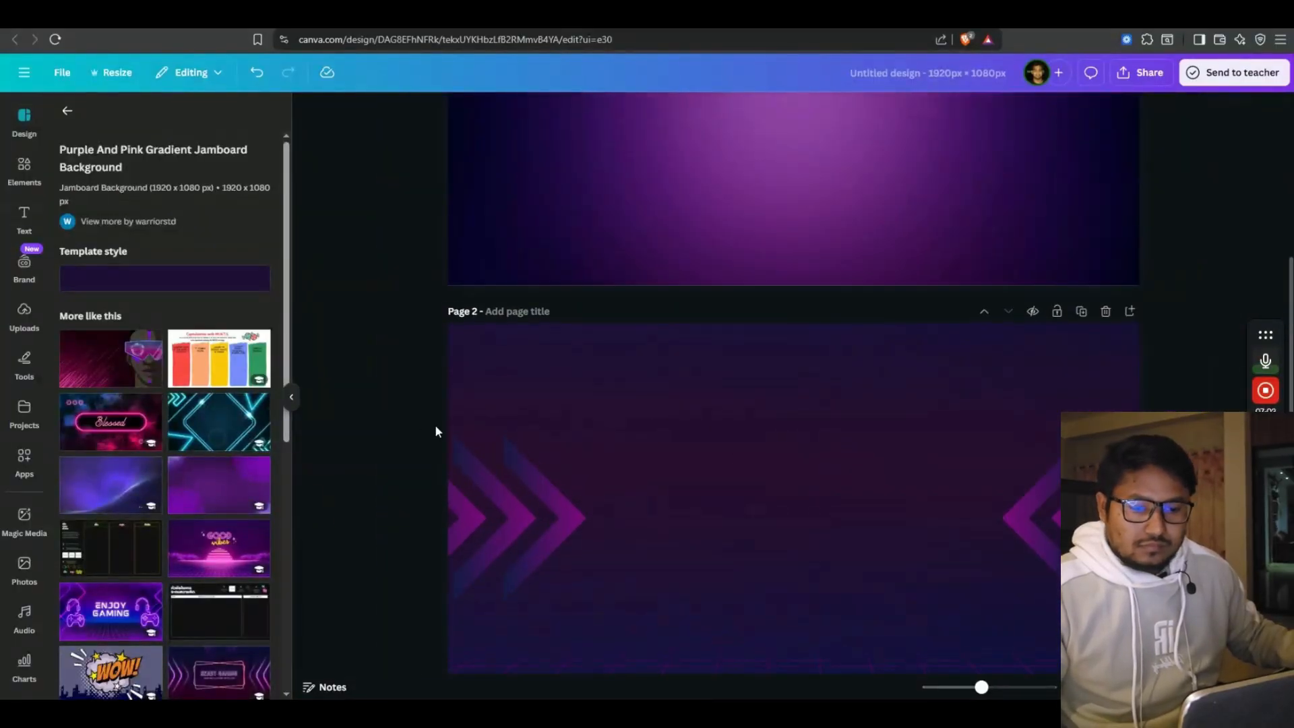
scroll(435, 424, up, 4)
click(532, 287)
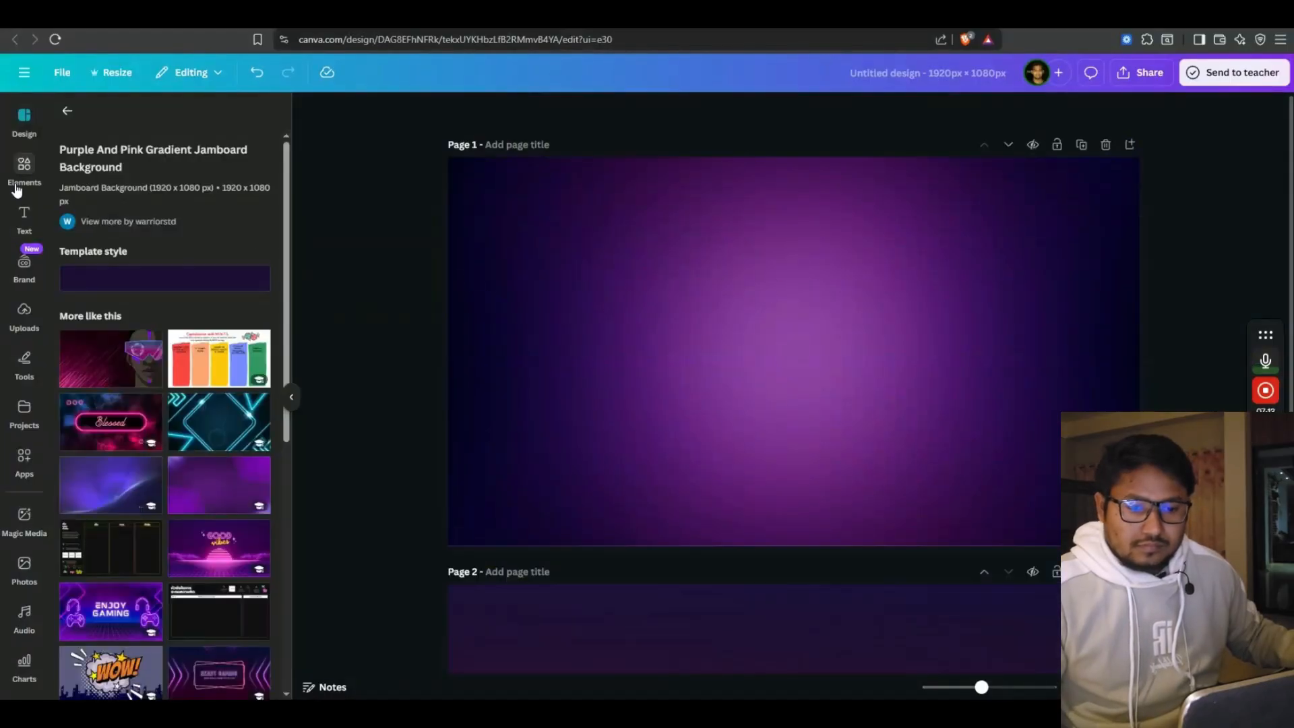
click(24, 169)
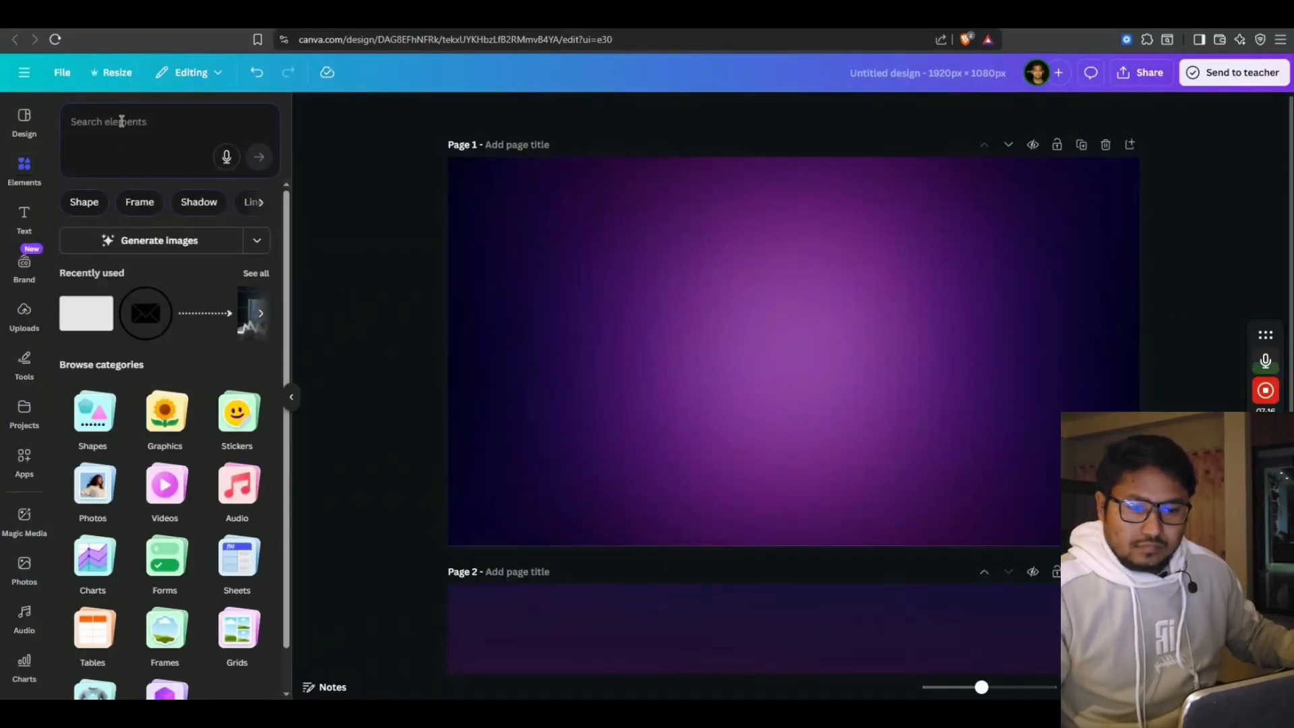
Add a rectangle stretched to cover all of page 1
click(86, 312)
drag(738, 310, 449, 141)
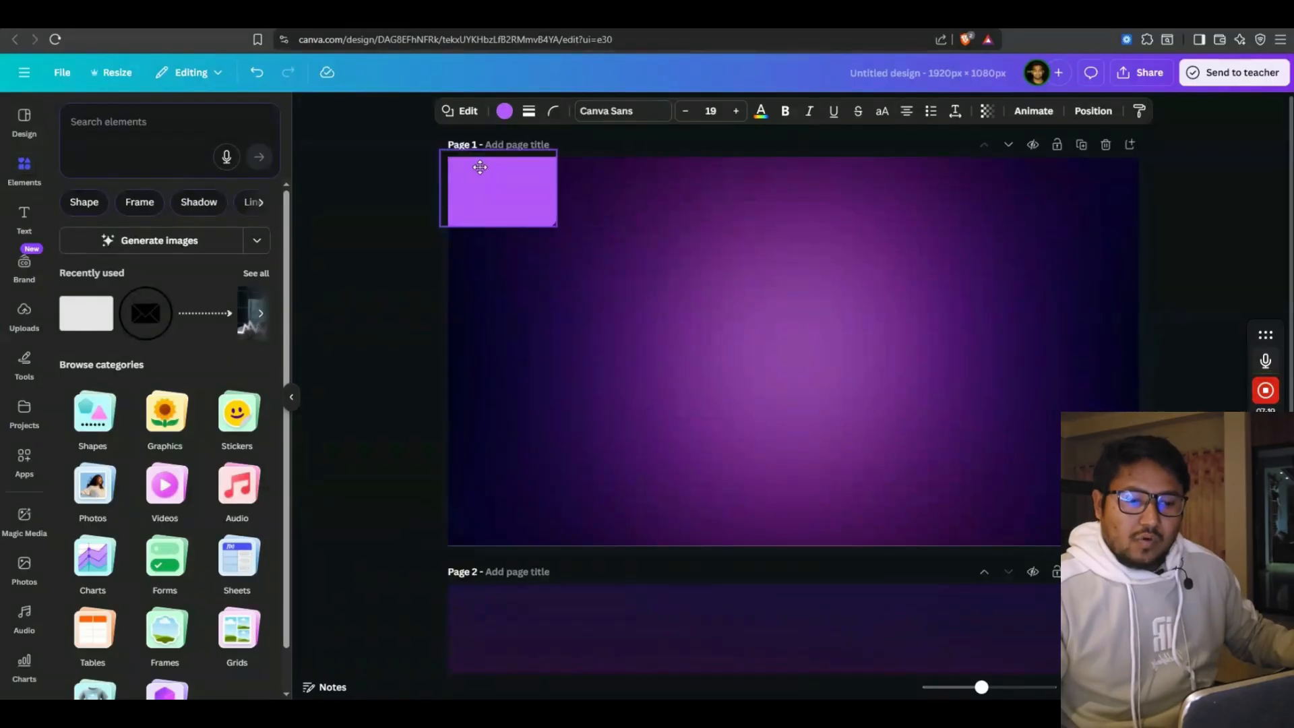
drag(557, 225, 1138, 394)
drag(1040, 349, 1150, 348)
Colour the overlay rectangle dark navy purple at about half opacity
click(504, 111)
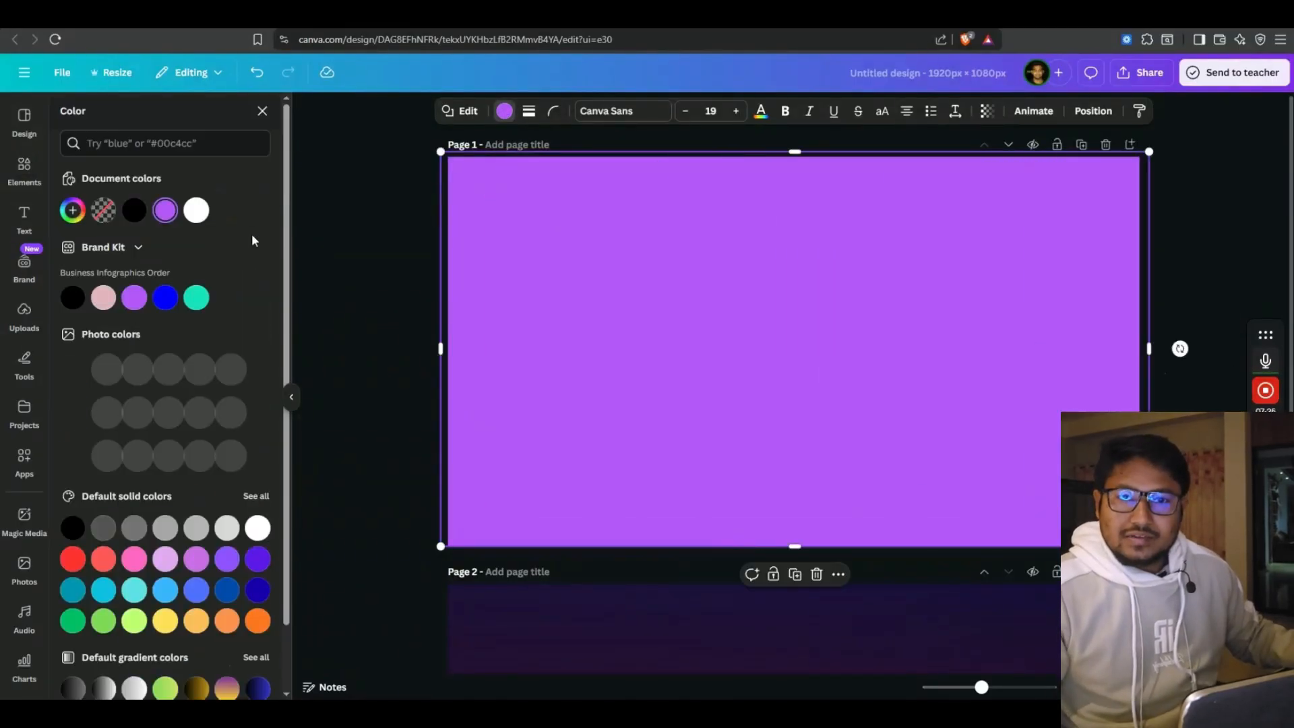
click(135, 211)
click(987, 111)
drag(965, 167, 931, 170)
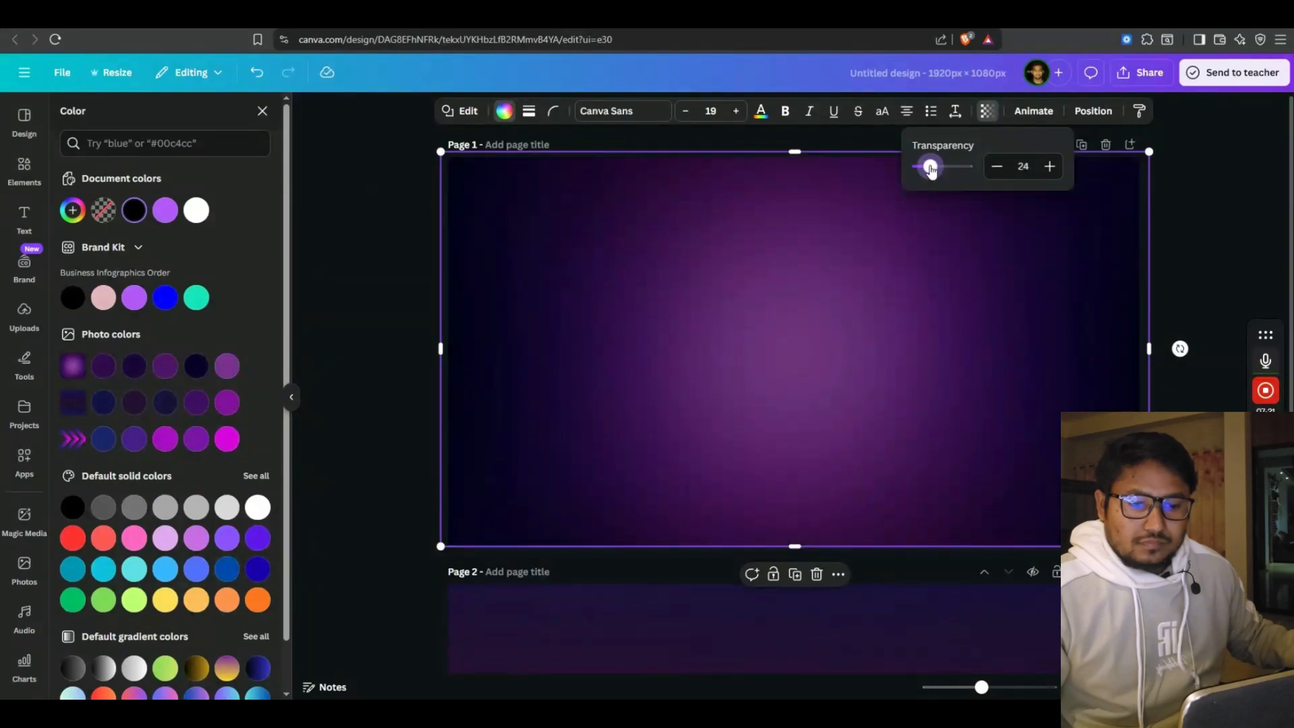
click(165, 210)
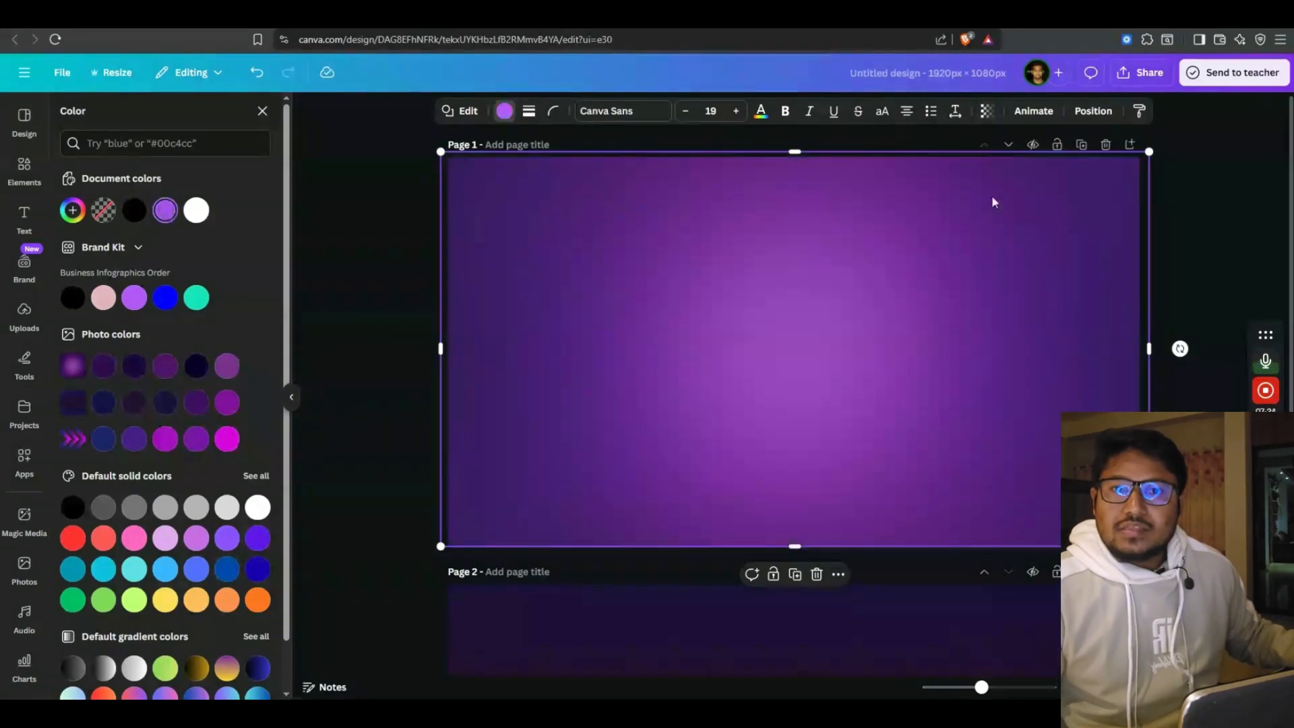
click(987, 110)
mouse_move(933, 167)
mouse_down()
mouse_move(919, 167)
mouse_move(943, 174)
mouse_up()
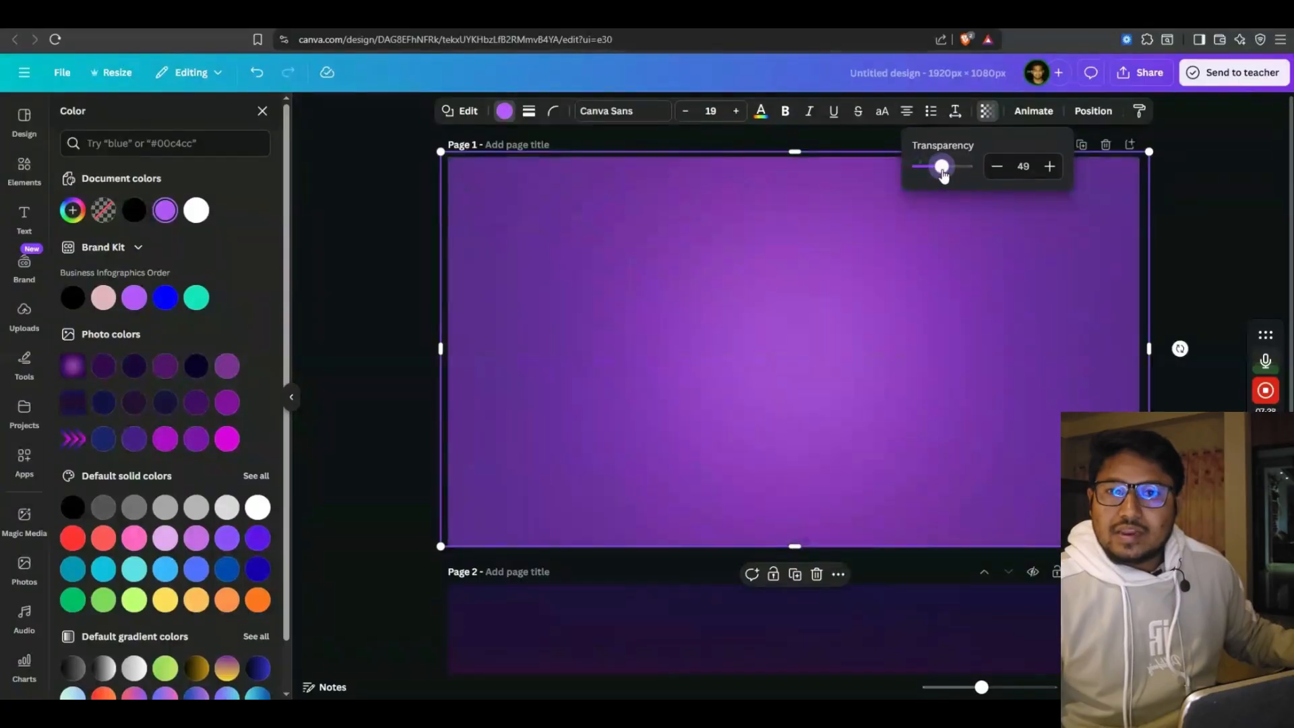
click(196, 367)
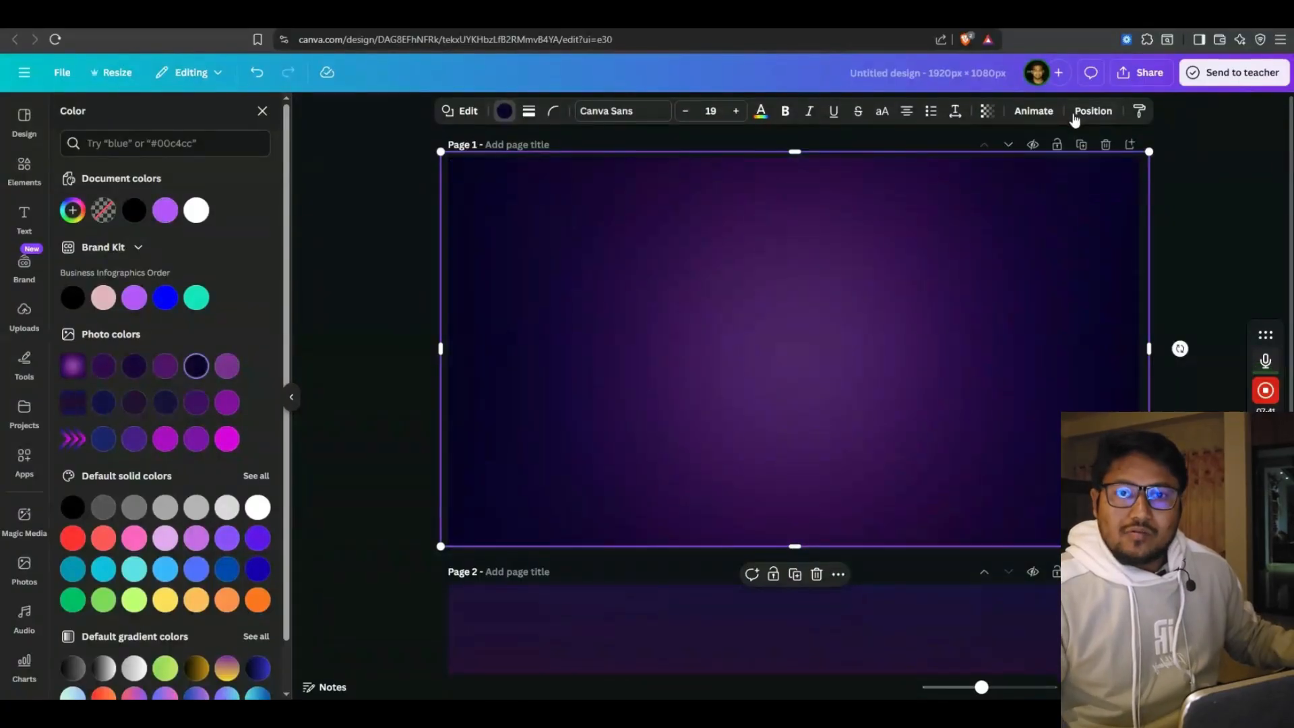
click(987, 111)
drag(940, 166, 946, 170)
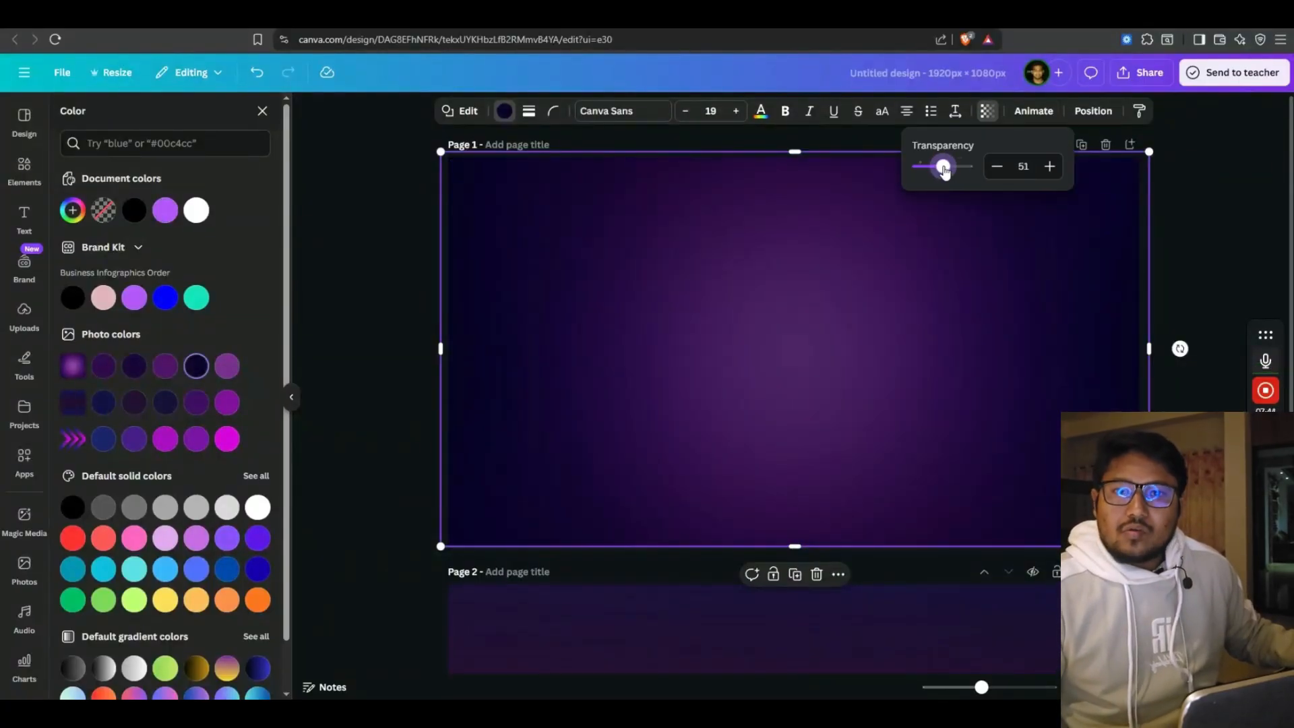
click(378, 298)
Download only Page 1 as a PNG at 2.25× size
click(708, 319)
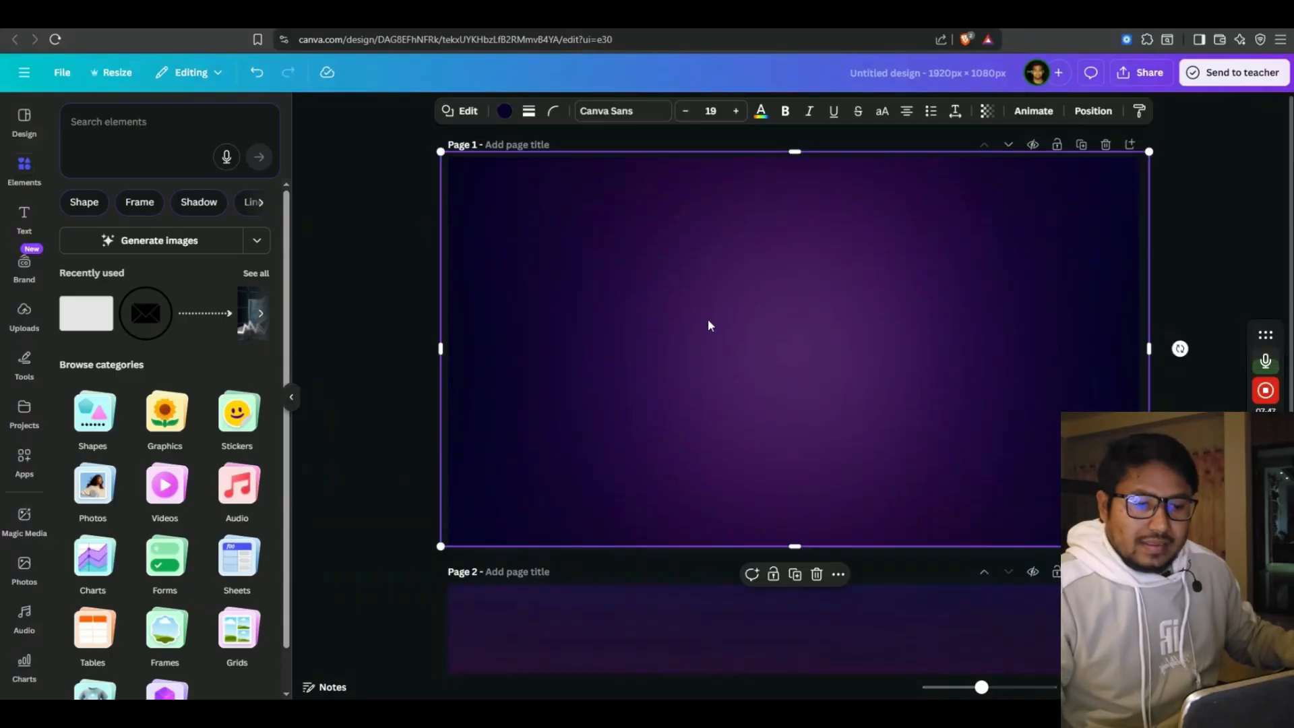
scroll(672, 503, down, 4)
scroll(427, 391, up, 4)
click(393, 374)
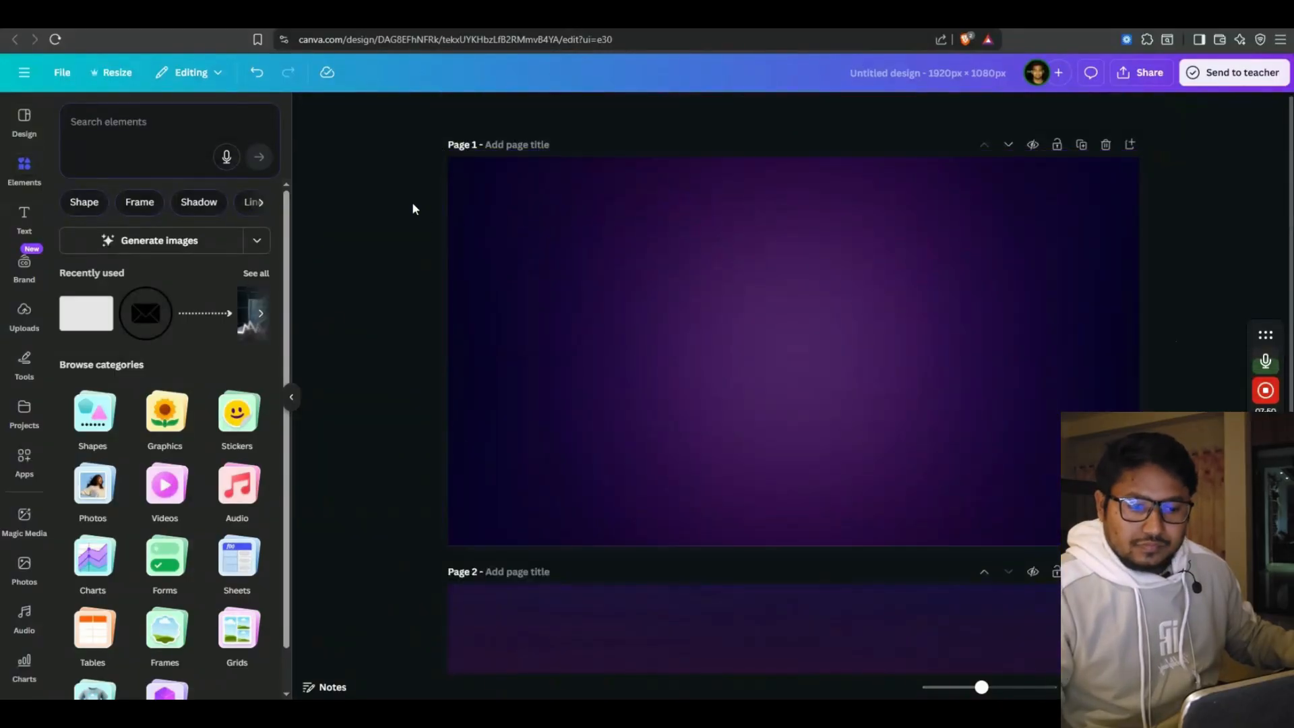
click(1234, 72)
click(1143, 72)
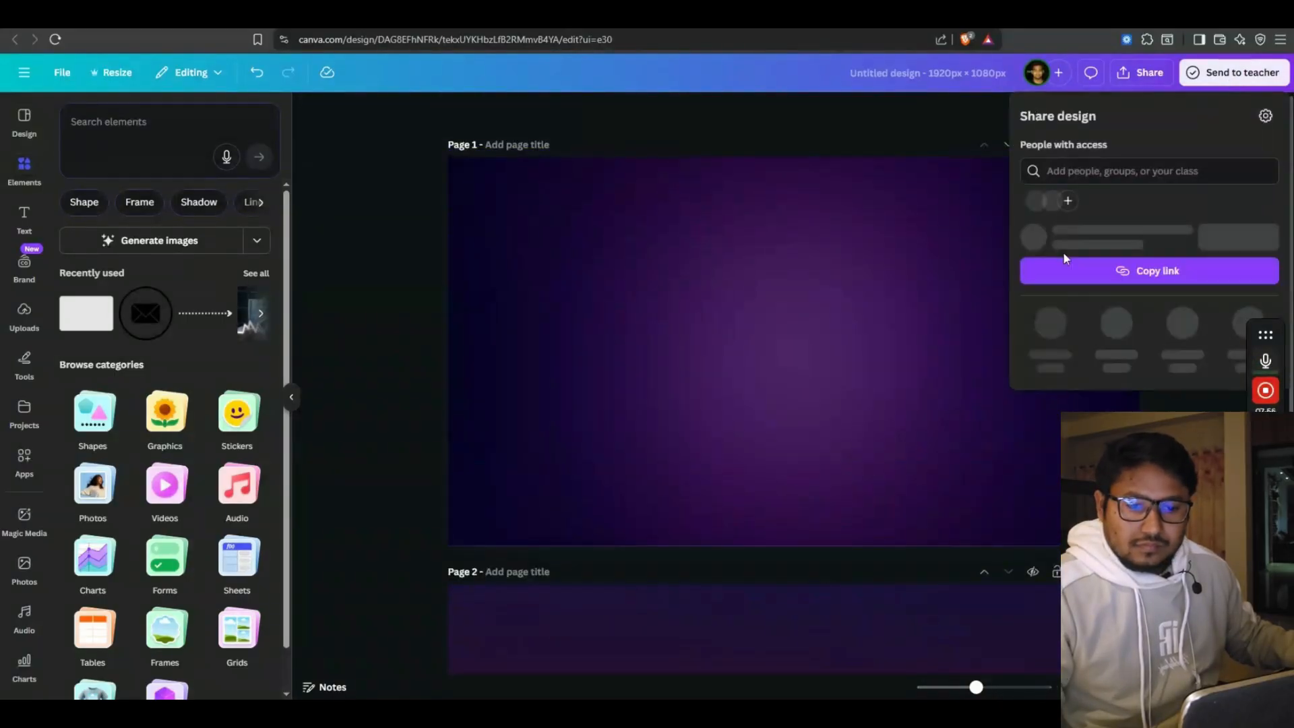
click(1048, 354)
drag(1066, 214, 1151, 214)
click(1255, 349)
click(1078, 504)
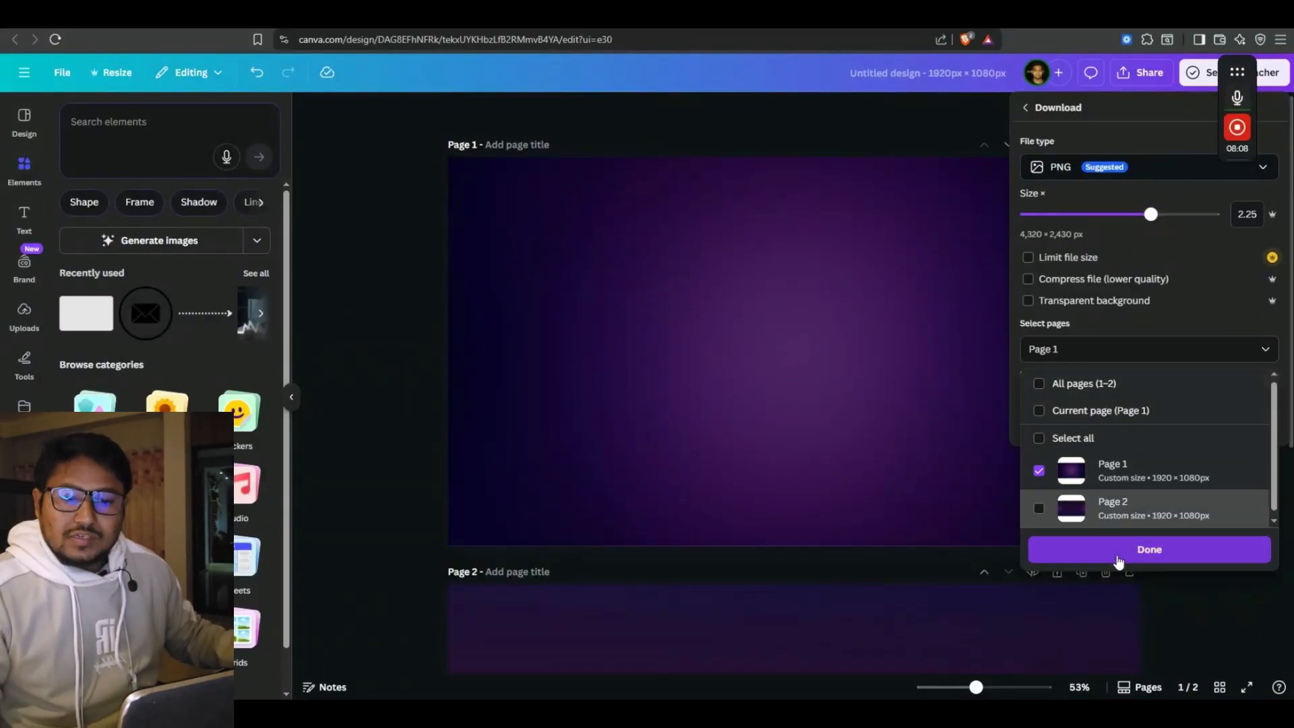
click(1147, 546)
click(1137, 419)
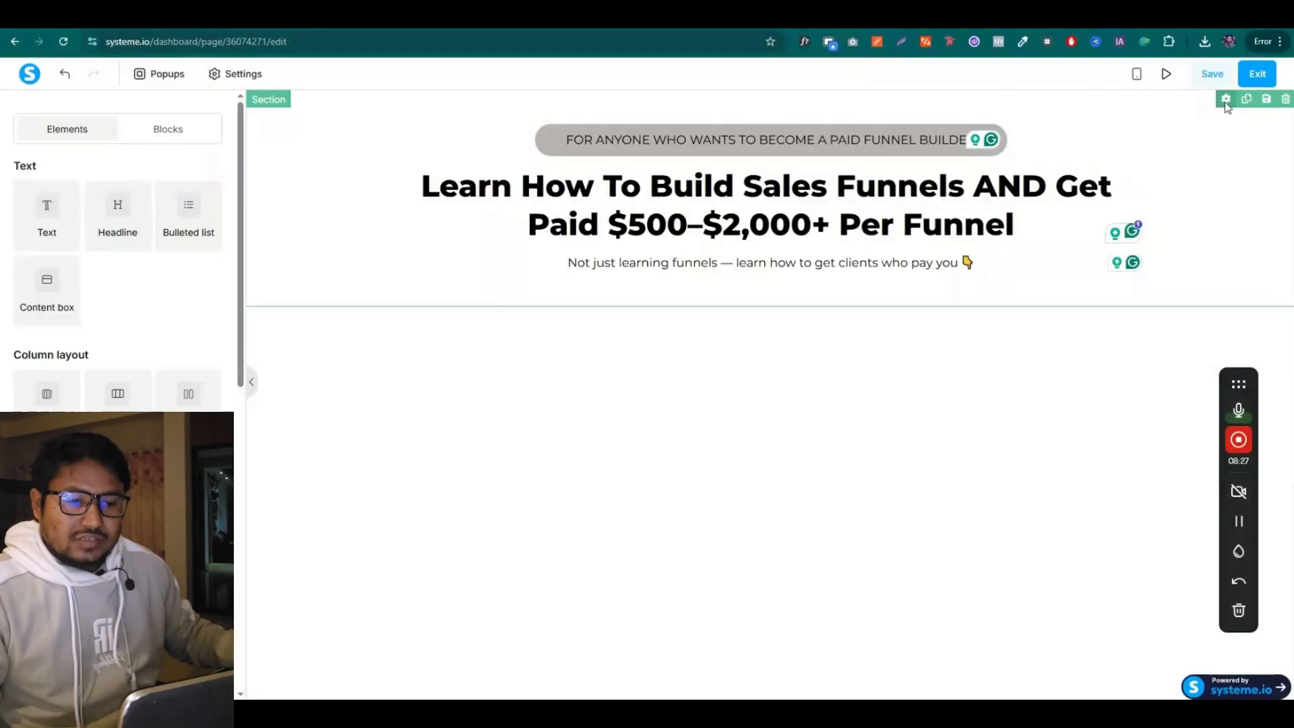
Upload the purple gradient PNG as the hero section's background image, displayed as Fill 100% Width
click(1247, 263)
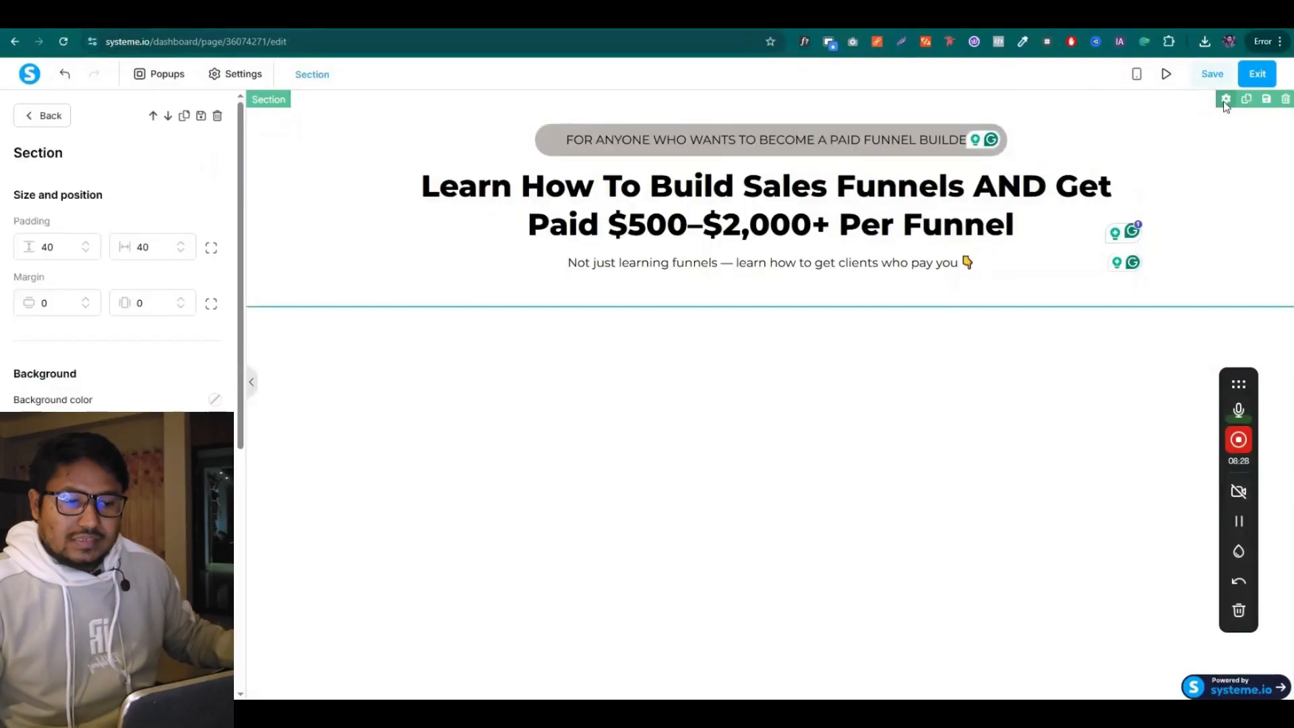
click(205, 448)
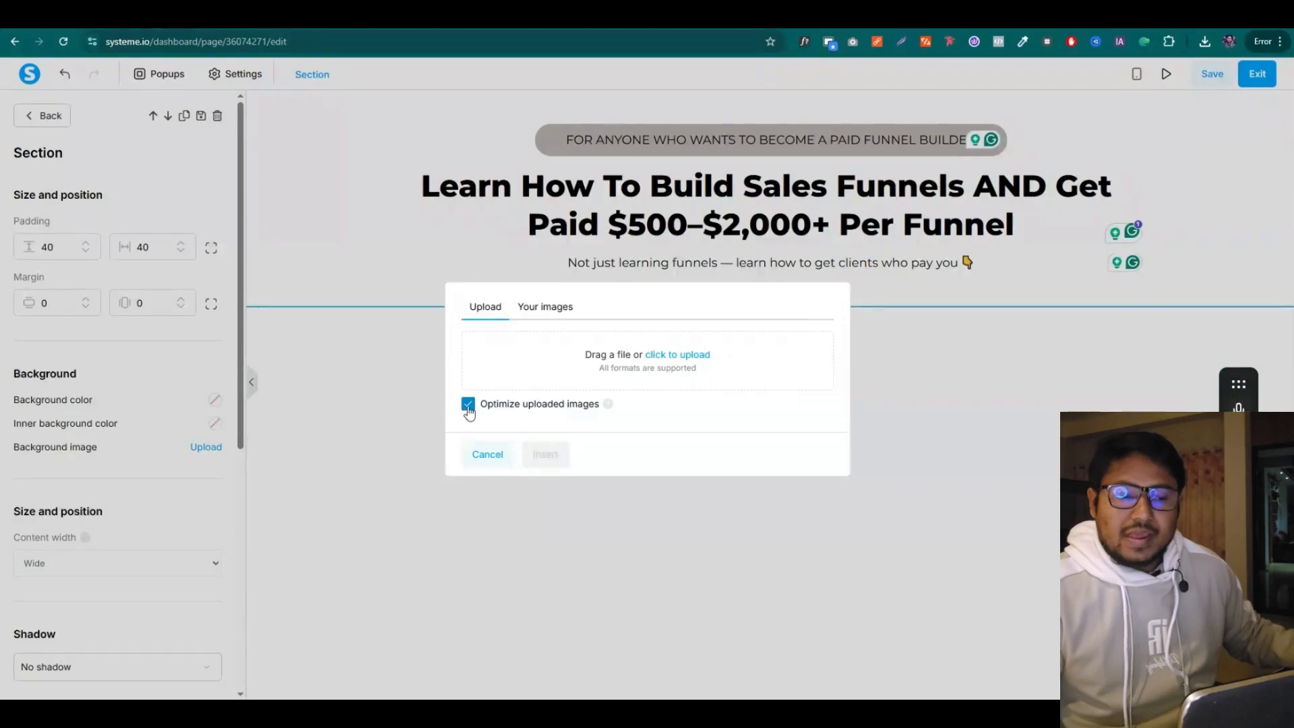
click(688, 358)
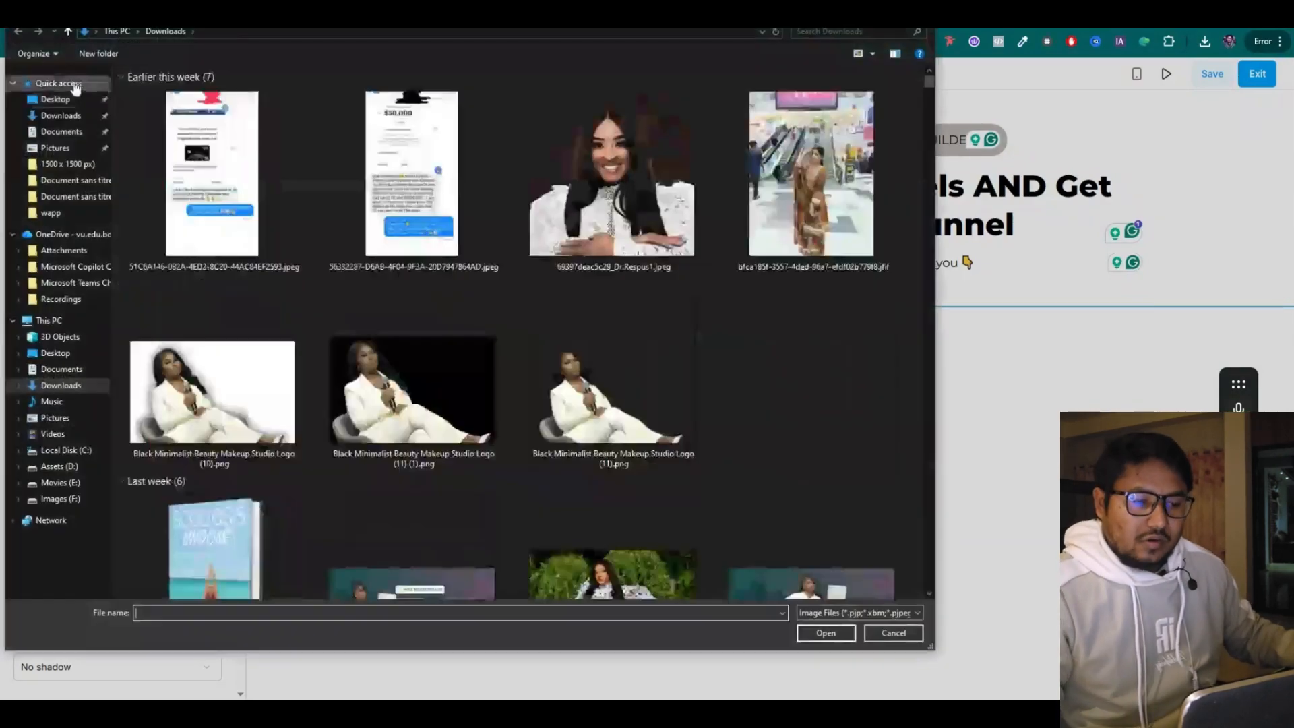
click(73, 86)
click(196, 465)
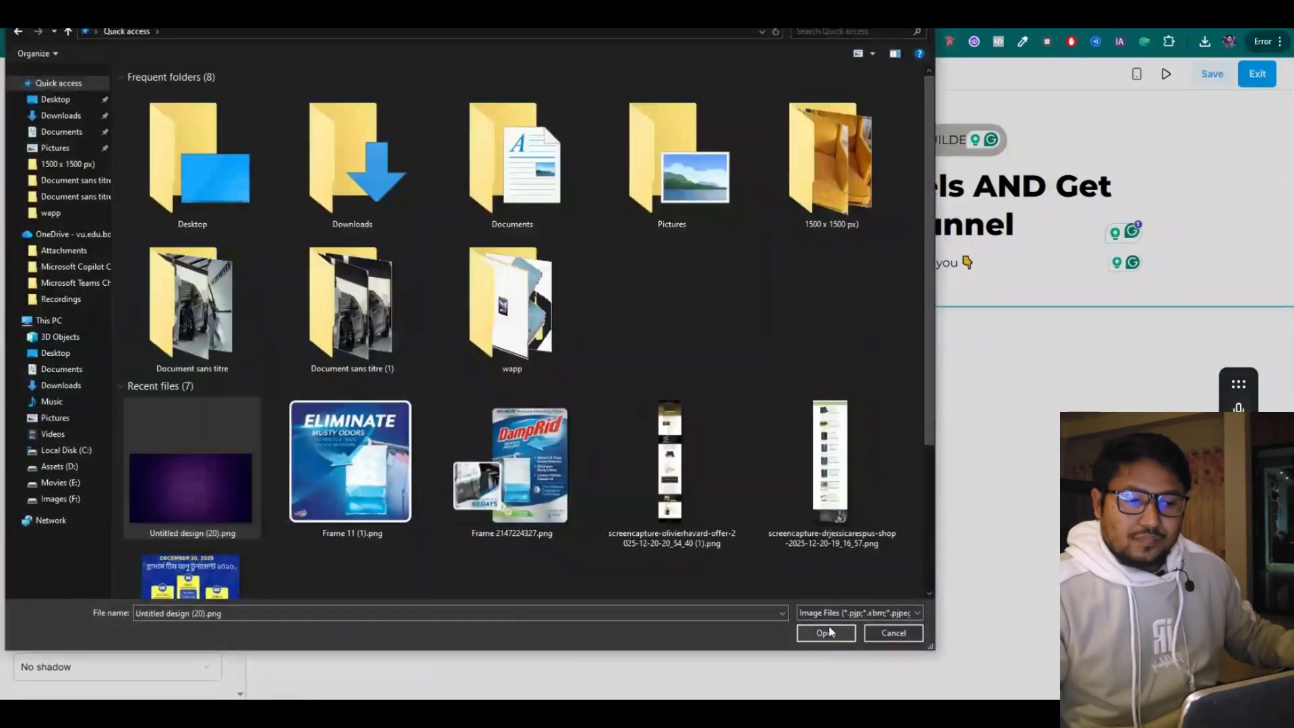
click(829, 633)
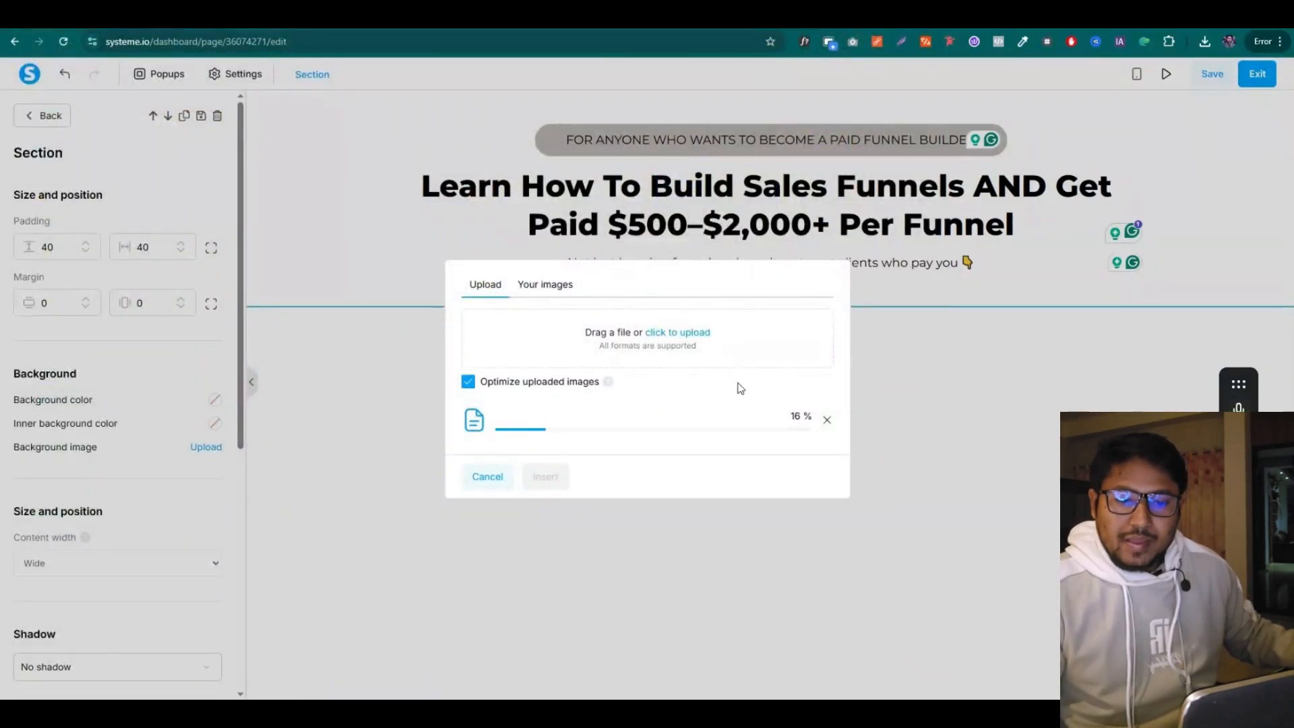
click(546, 479)
click(215, 448)
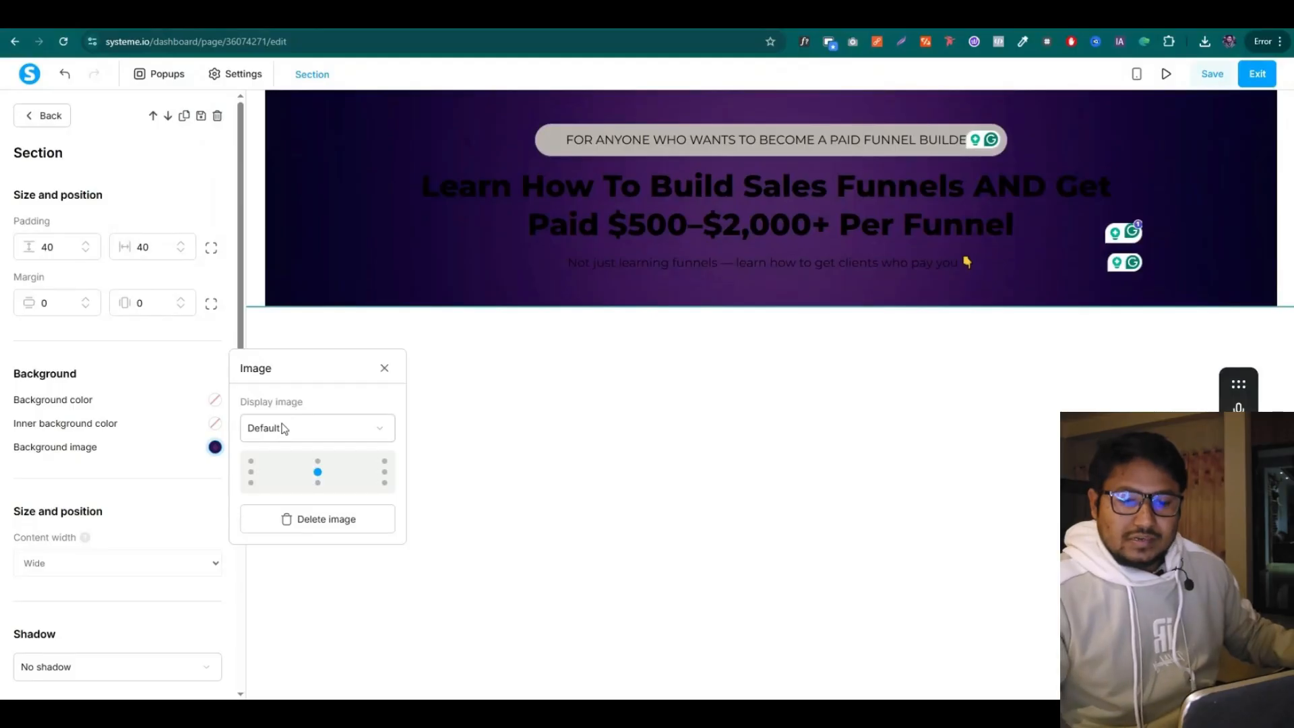
click(294, 428)
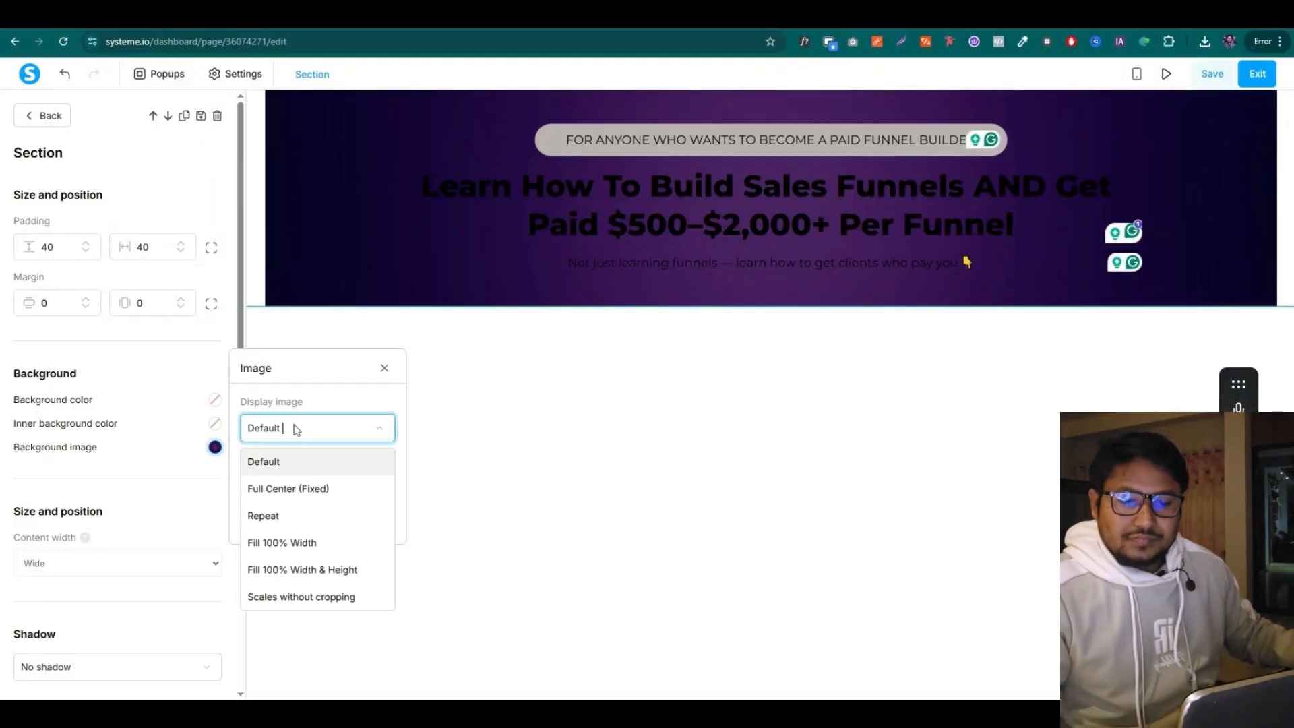
click(279, 543)
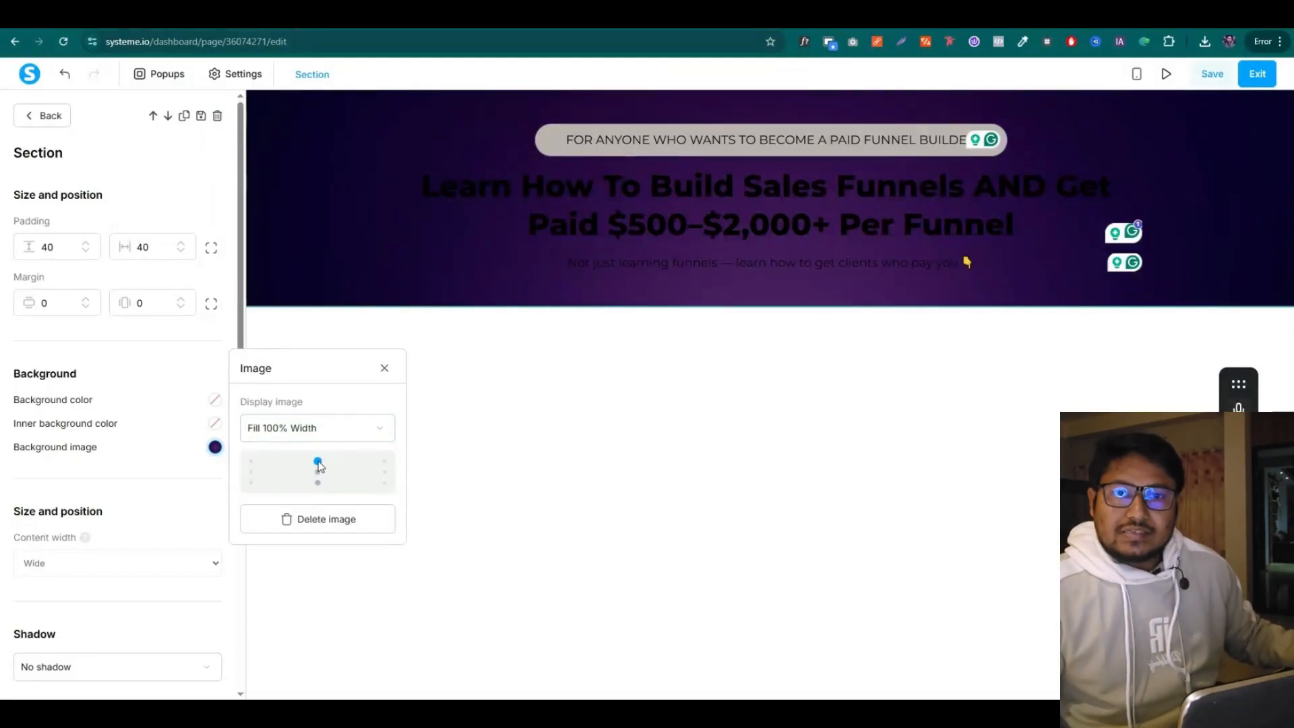
click(596, 320)
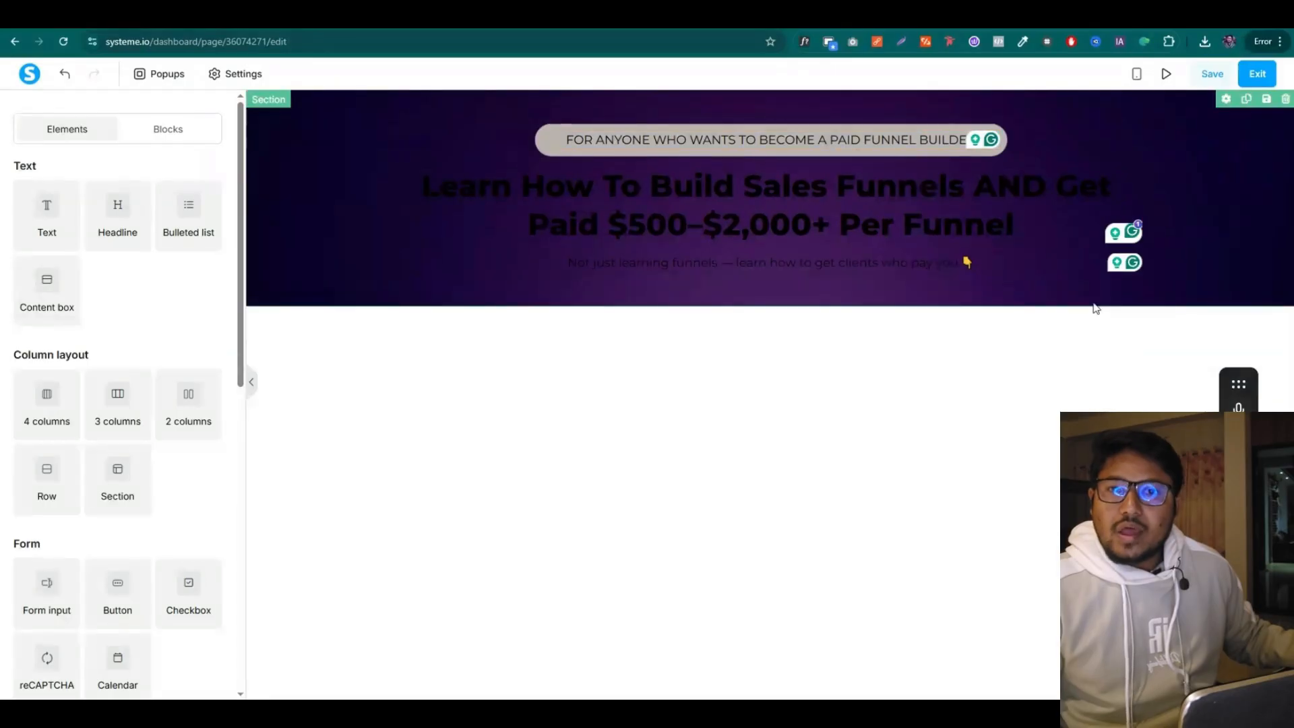
Make the headline and subtitle text white
double_click(840, 202)
click(790, 211)
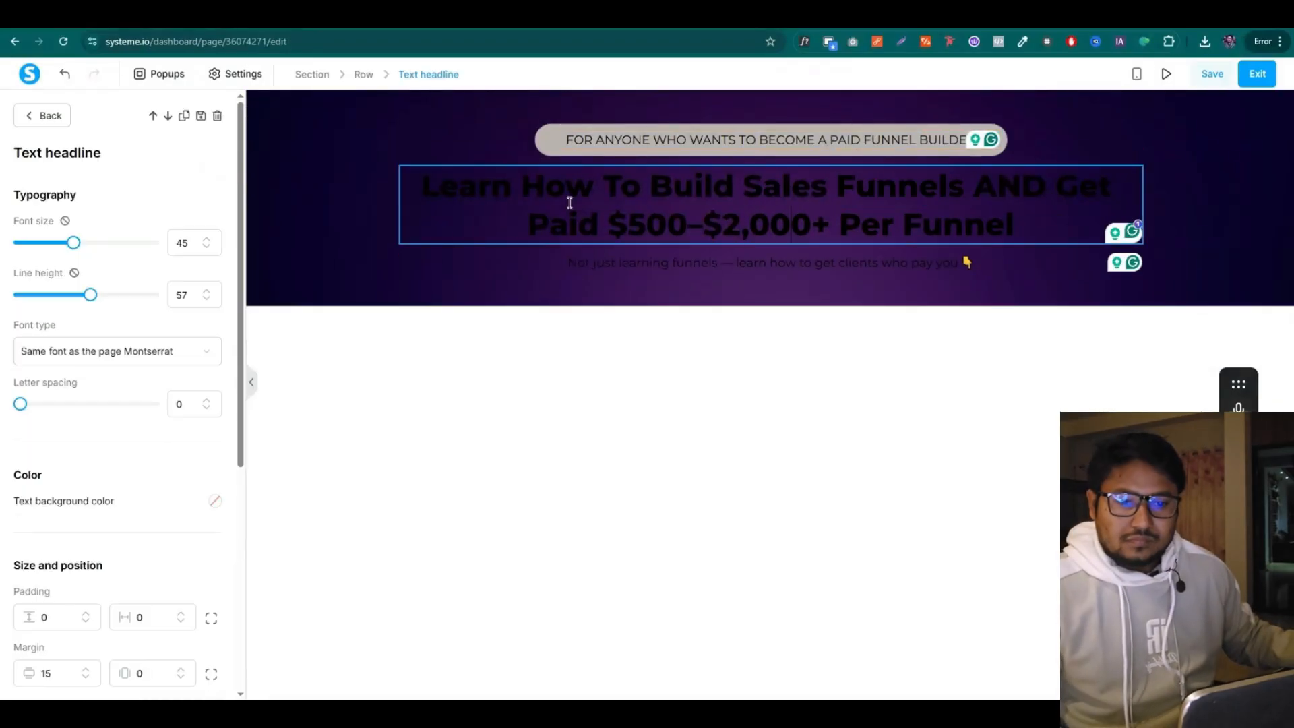
drag(474, 194, 1033, 228)
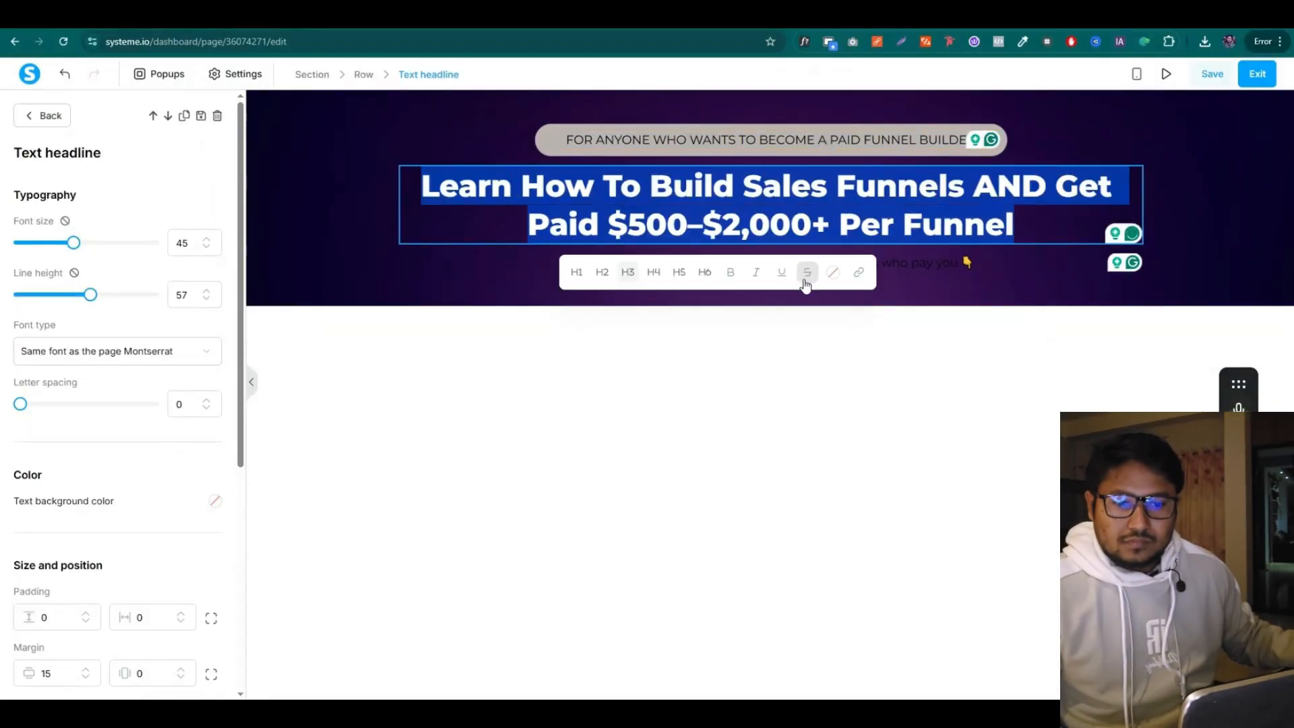
click(834, 271)
drag(769, 358, 741, 332)
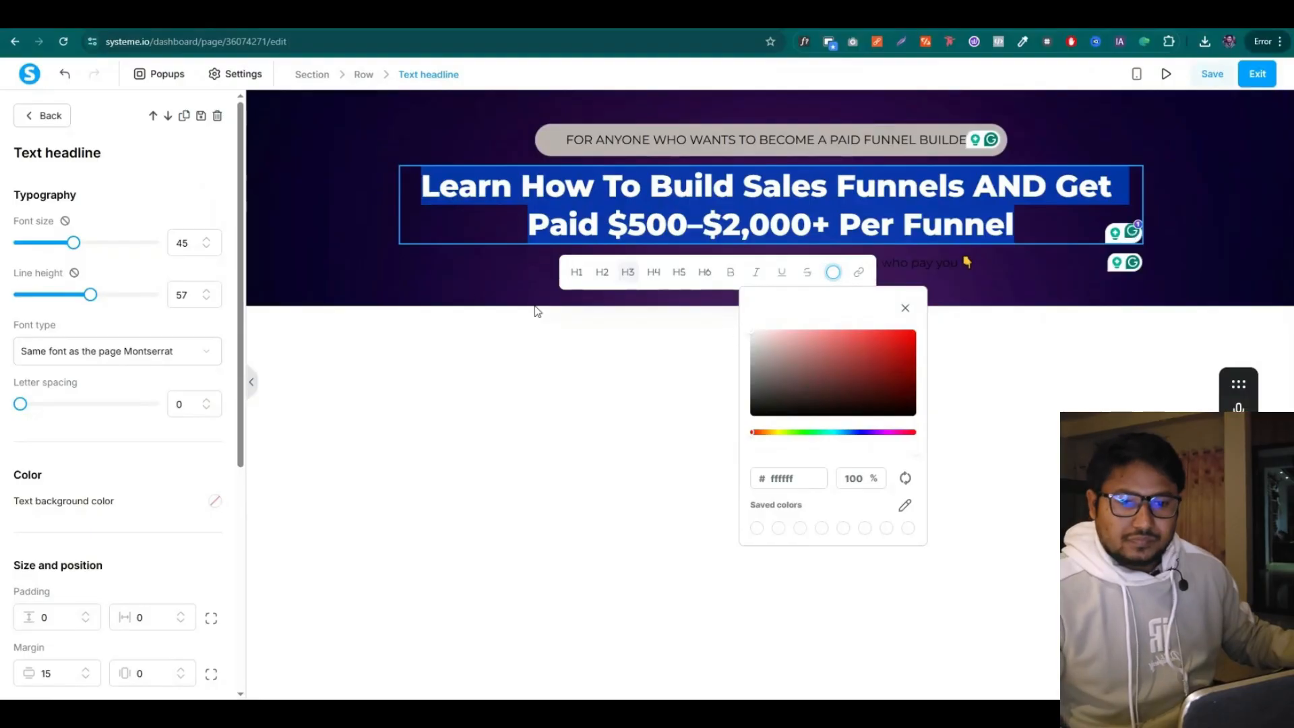
click(538, 310)
click(558, 266)
drag(558, 265, 977, 264)
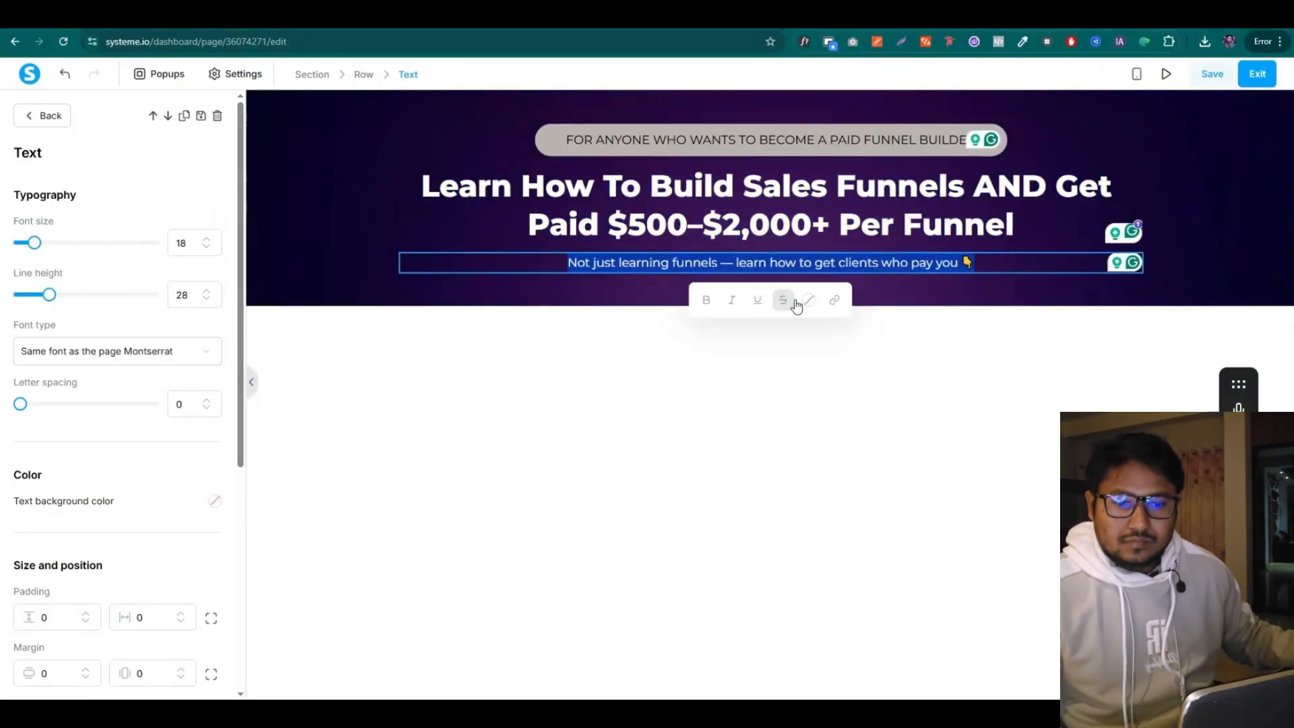
click(808, 300)
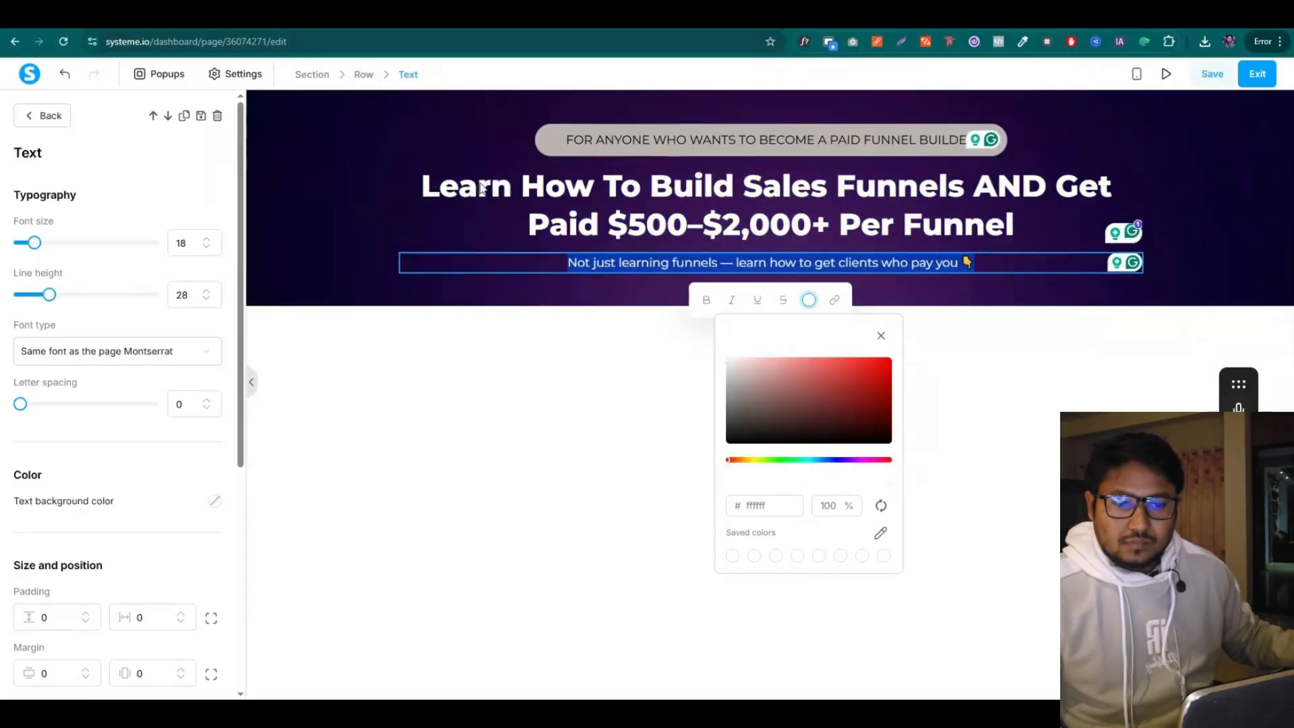
drag(480, 189, 477, 187)
Give the top tagline row a bright yellow f3ff00 background colour
click(940, 134)
scroll(216, 270, down, 3)
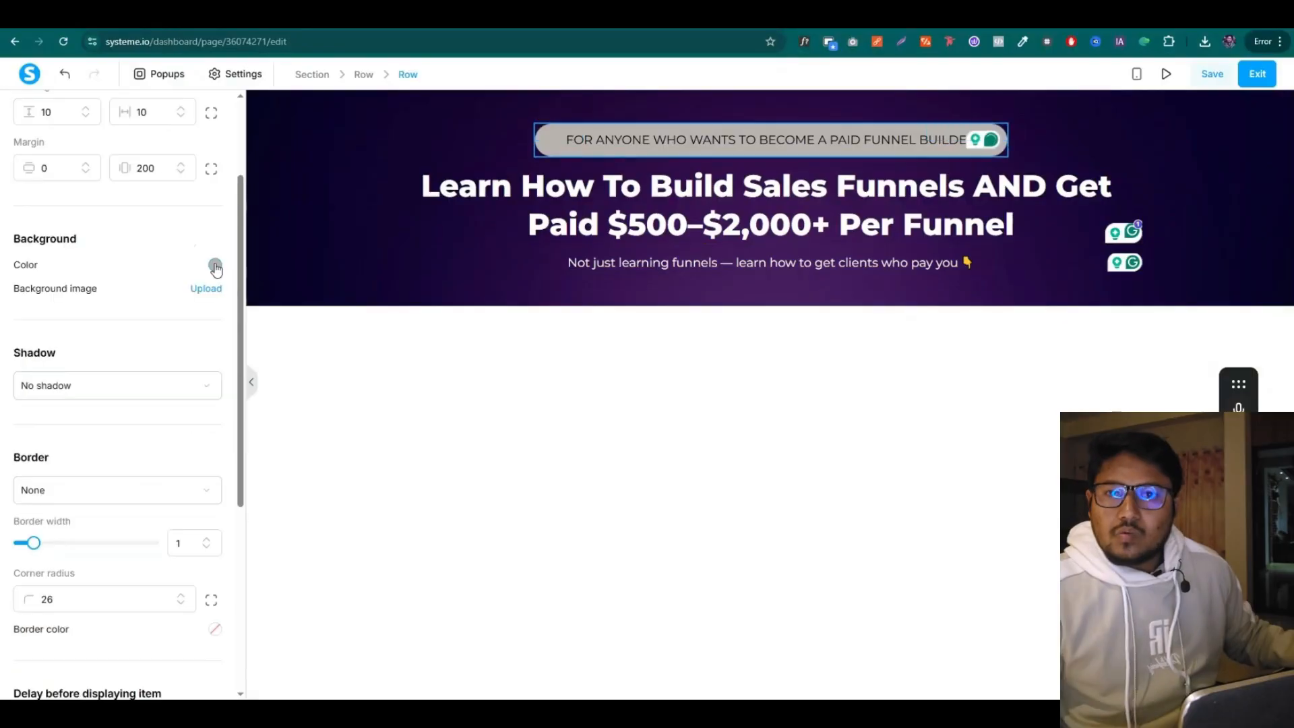
click(215, 266)
double_click(171, 472)
text(d906e0)
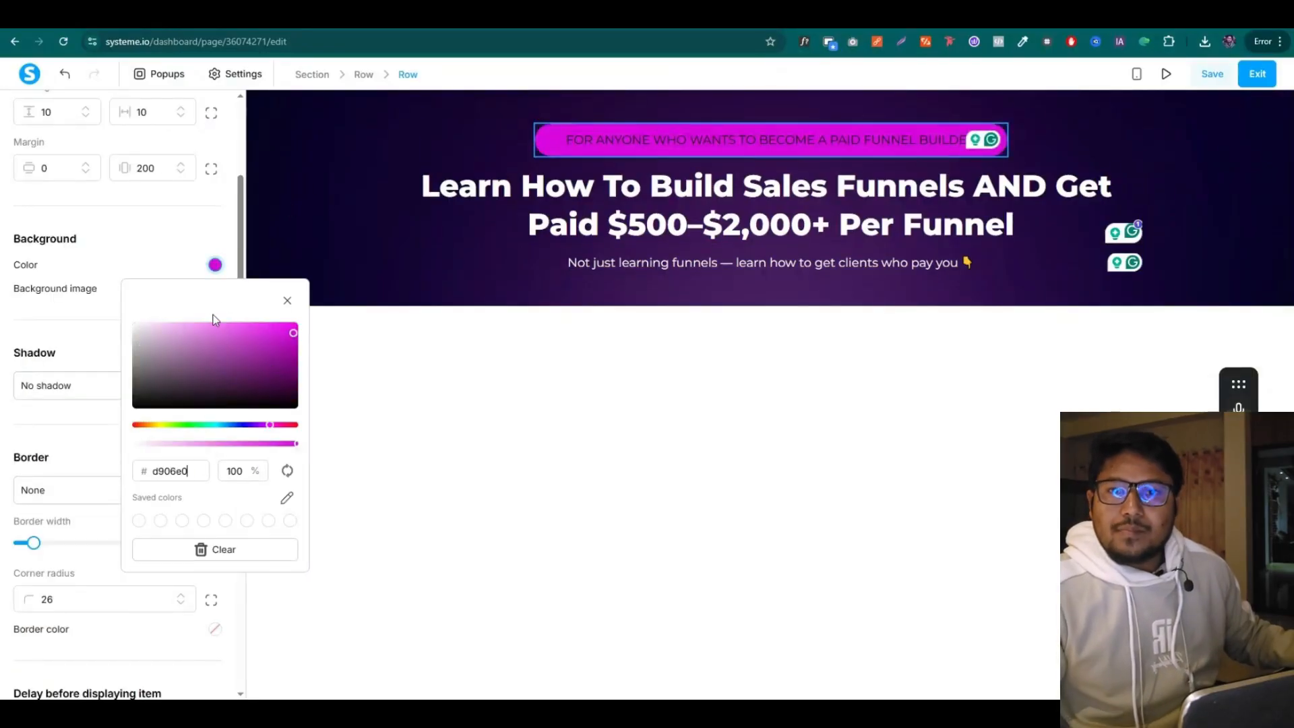
click(159, 425)
drag(283, 330, 298, 321)
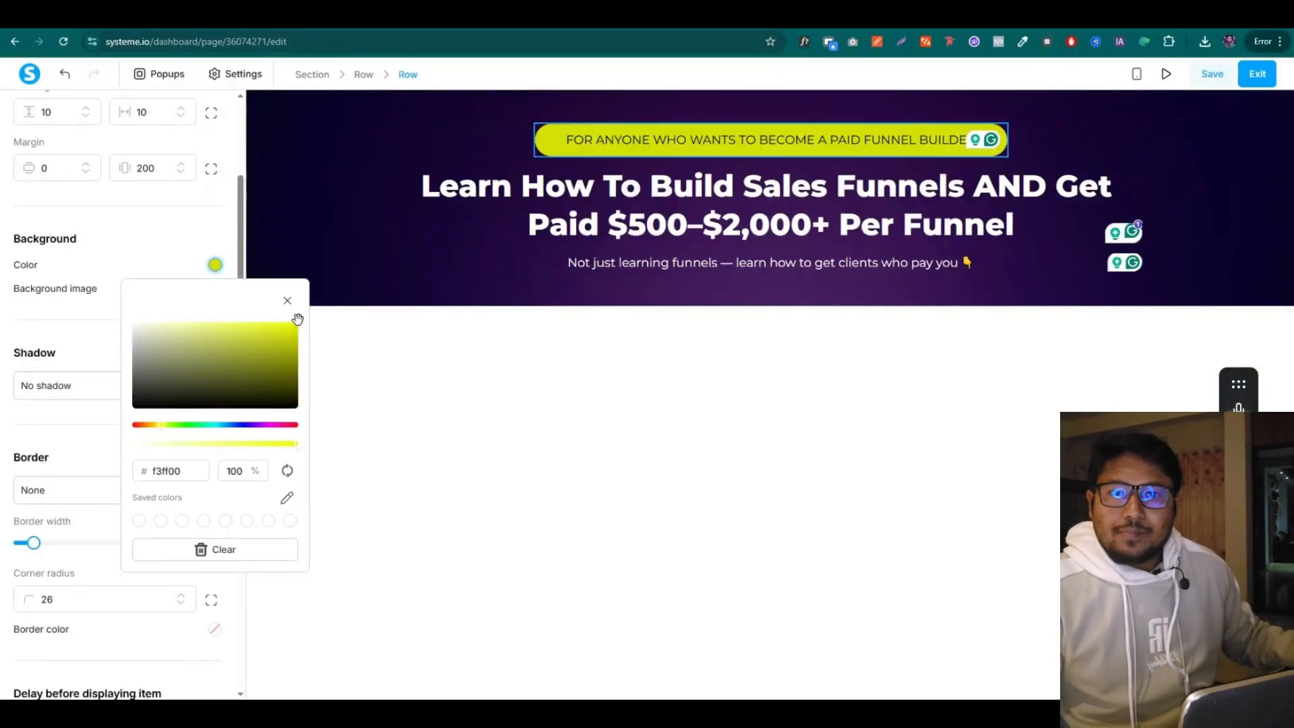
click(540, 364)
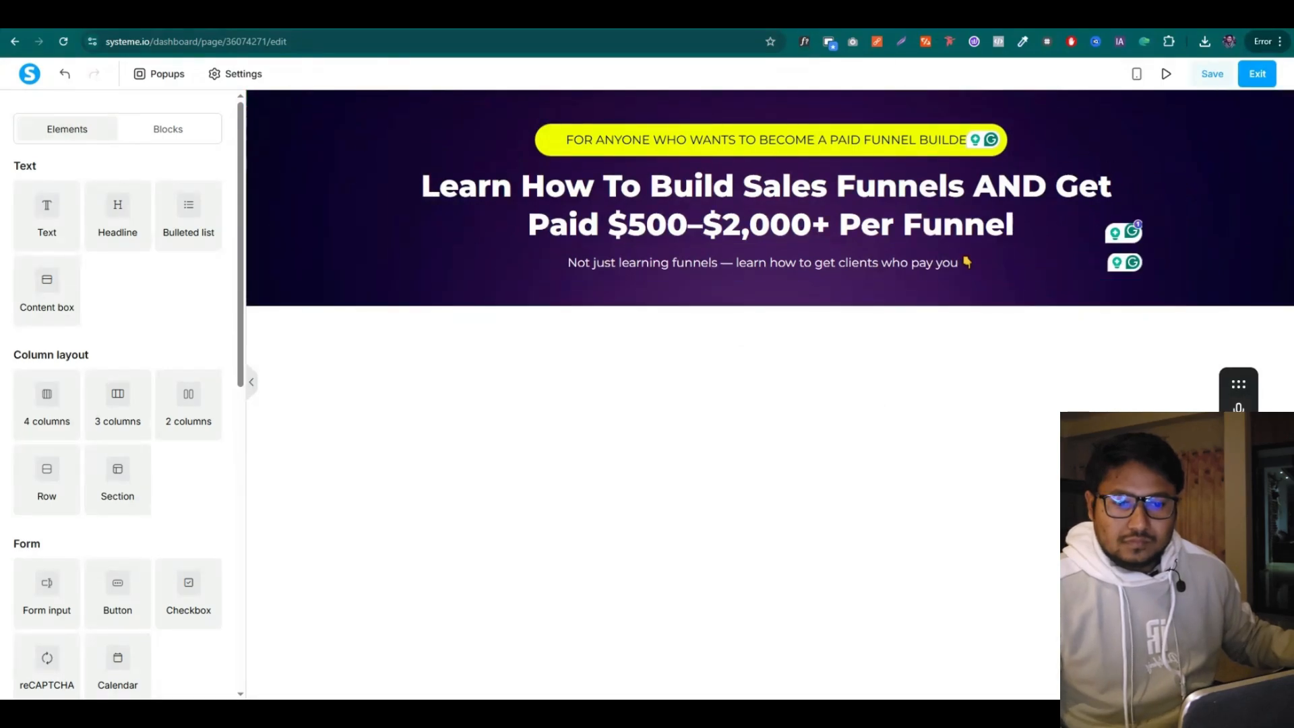
key(ctrl+Tab)
click(414, 331)
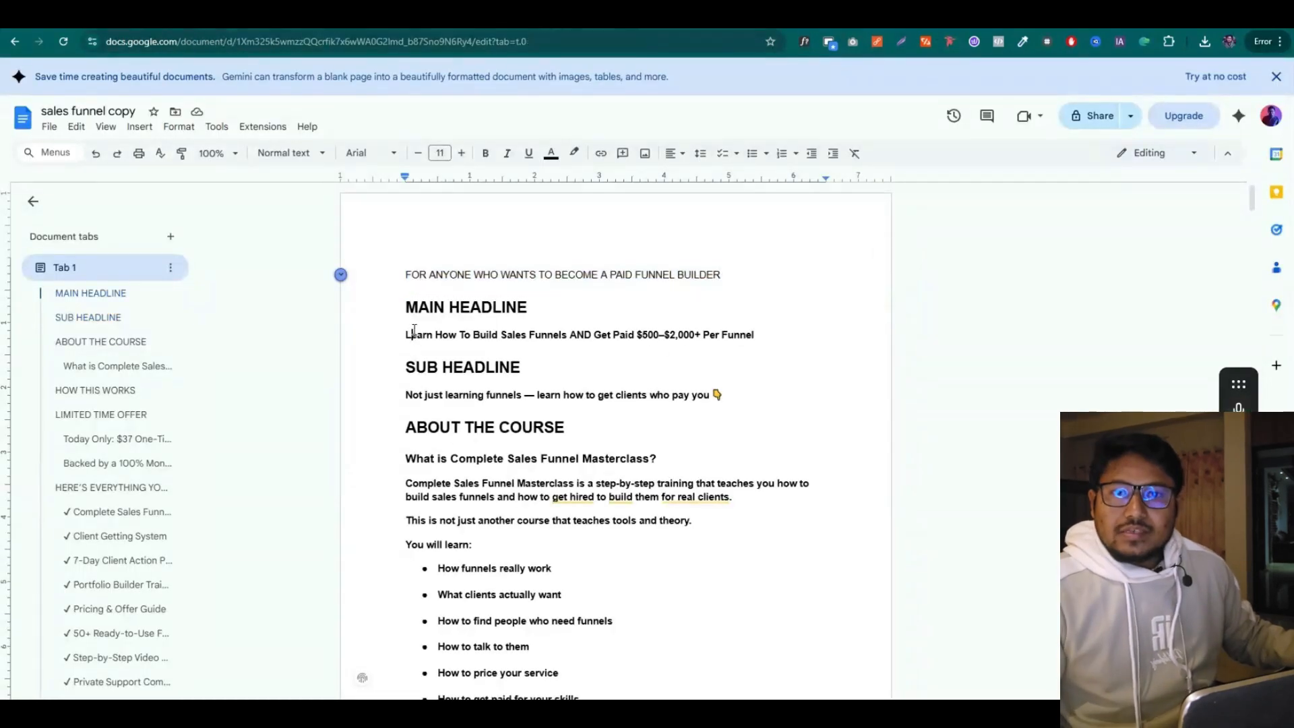
drag(411, 339, 546, 335)
drag(406, 395, 563, 396)
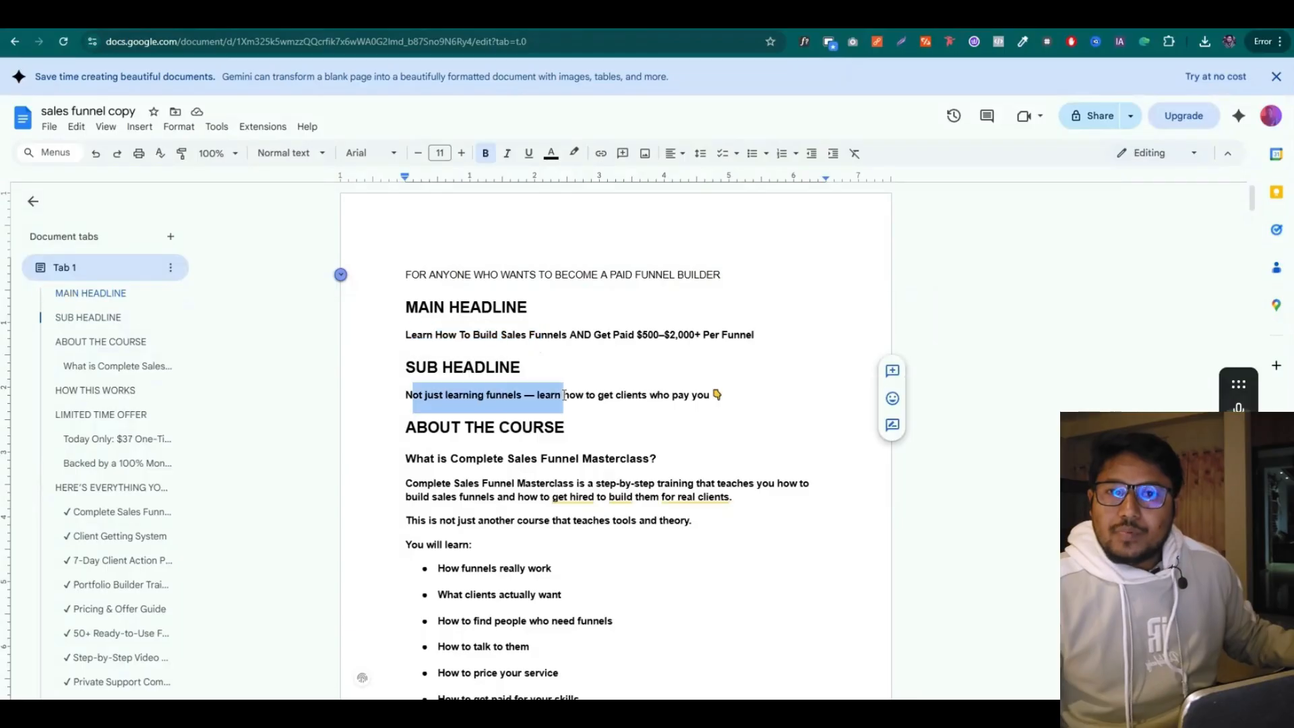
scroll(419, 366, down, 2)
drag(403, 328, 585, 465)
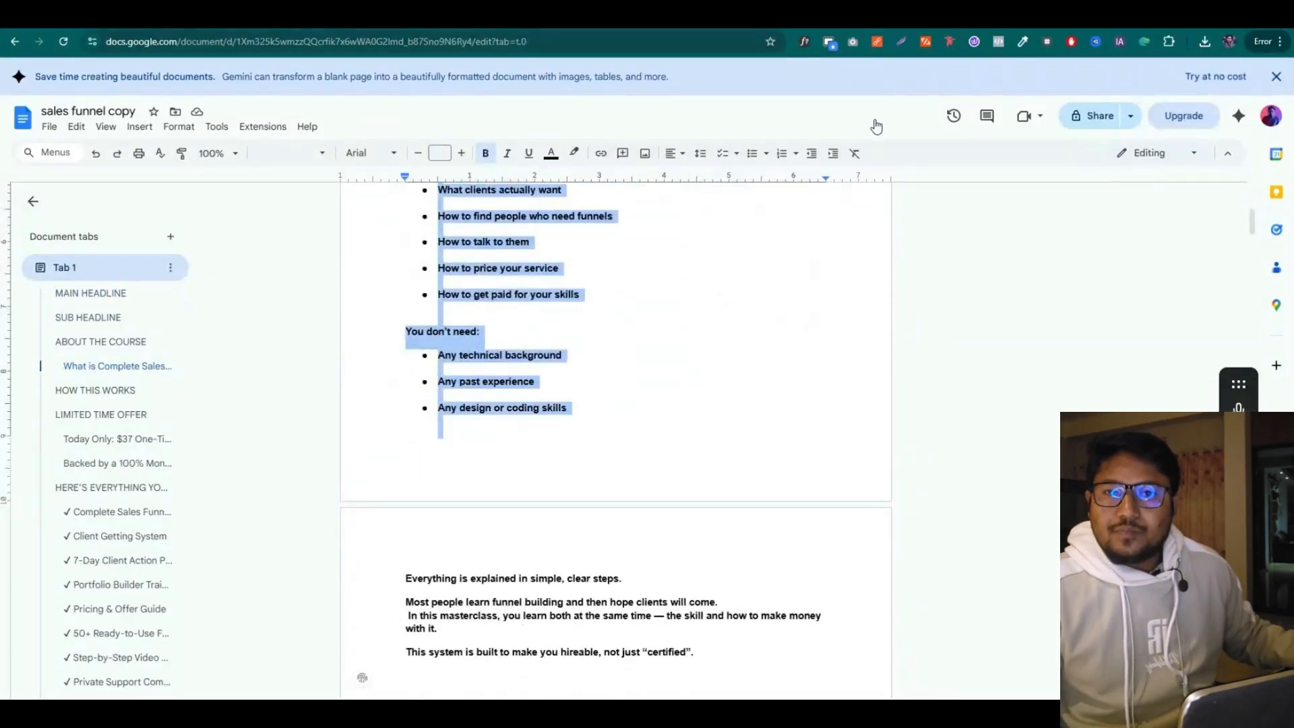
key(ctrl+Tab)
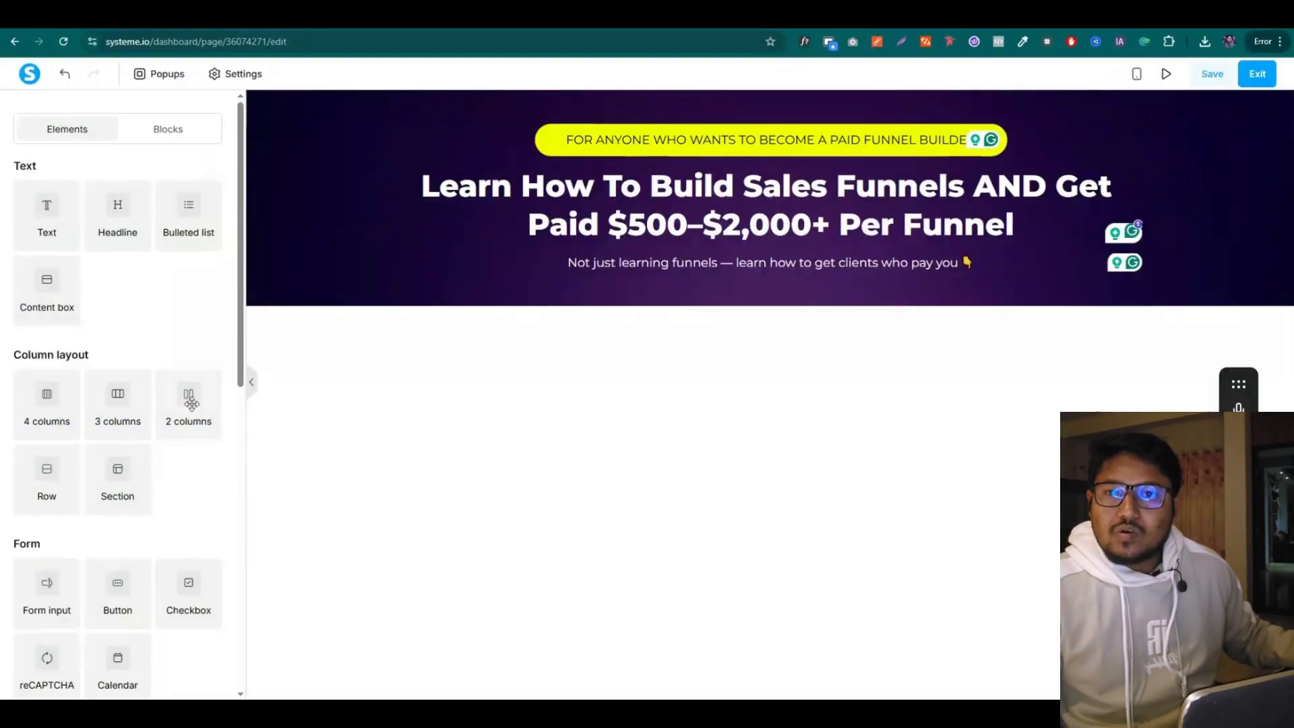
Insert a 2-columns row below the subtitle and drop a Video element into its left column
drag(191, 403, 512, 304)
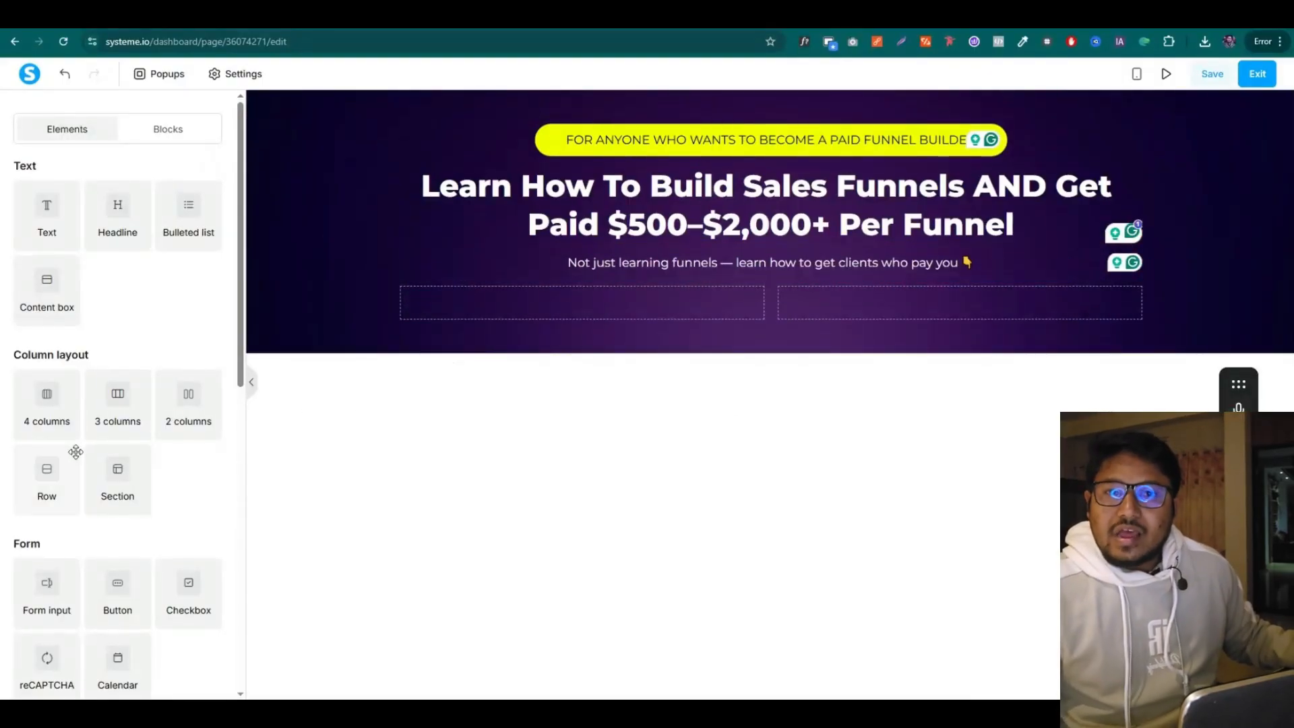
scroll(76, 451, down, 6)
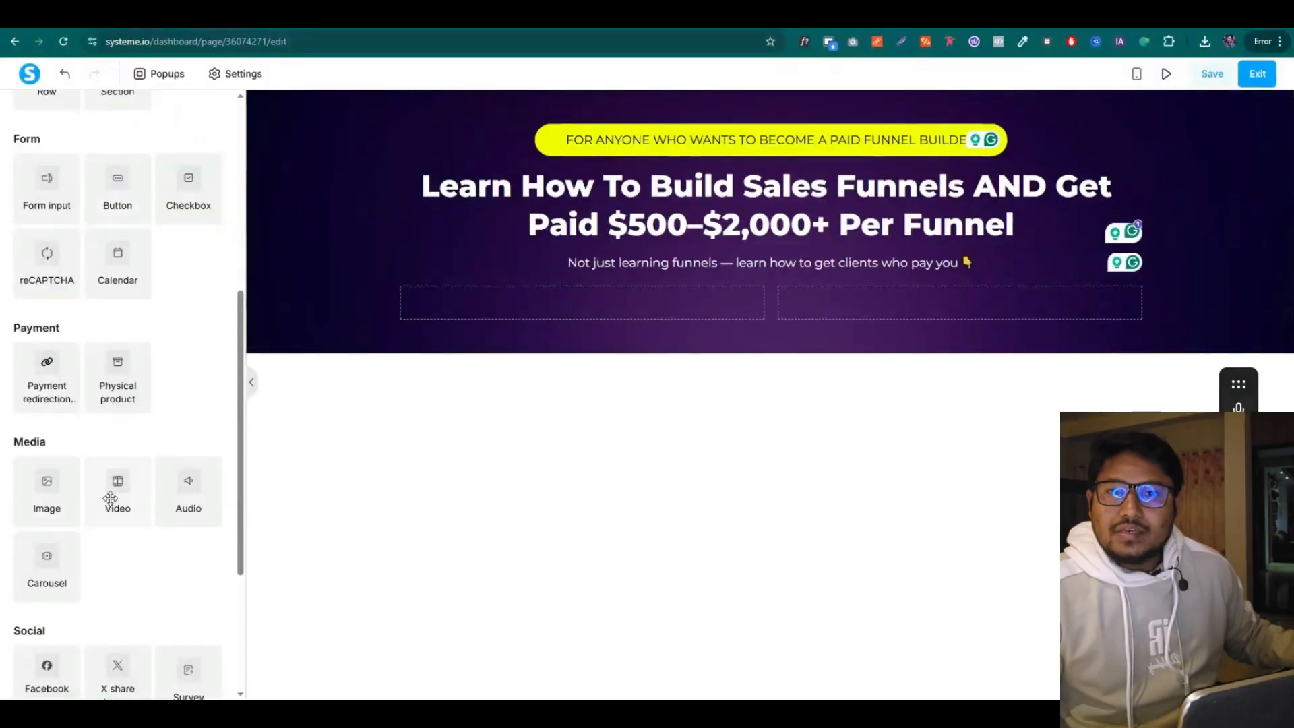
drag(120, 521, 540, 310)
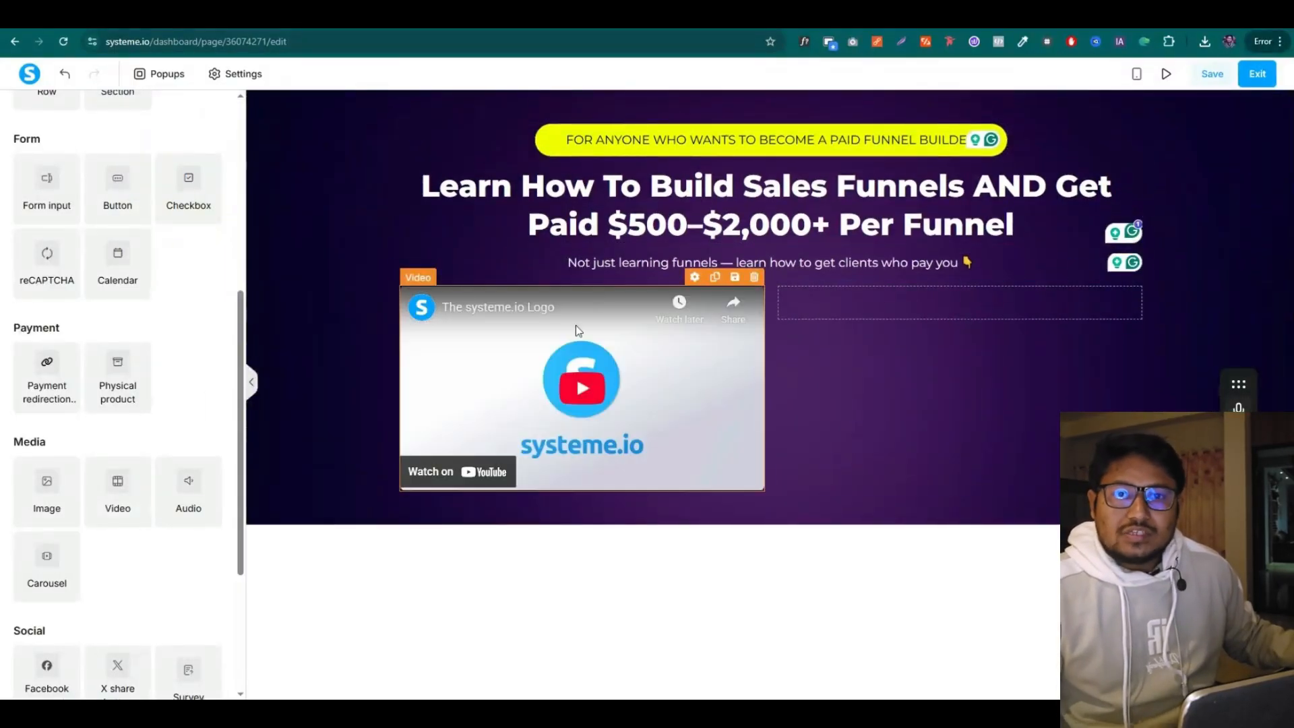
click(875, 34)
scroll(539, 337, up, 5)
Add a white headline reading 'What is Complete Sales Funnel Masterclass?' below the video
click(497, 453)
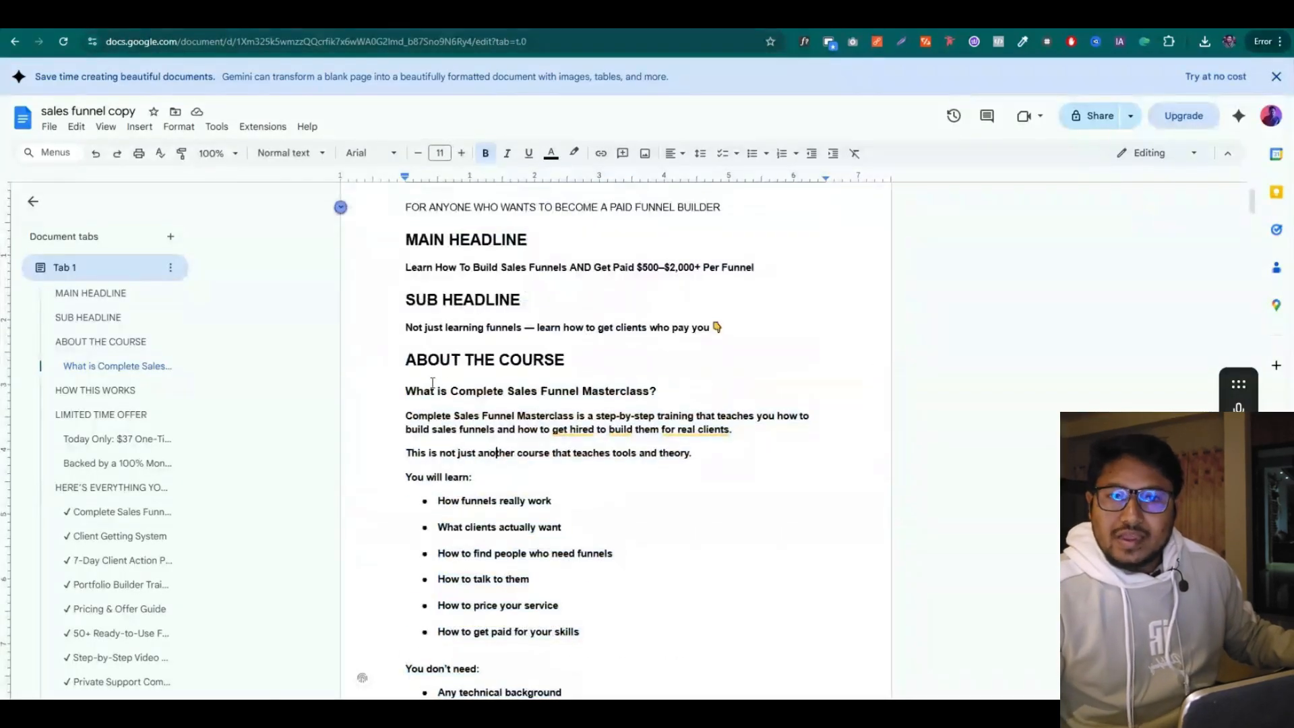
drag(406, 390, 683, 388)
key(ctrl+c)
click(911, 31)
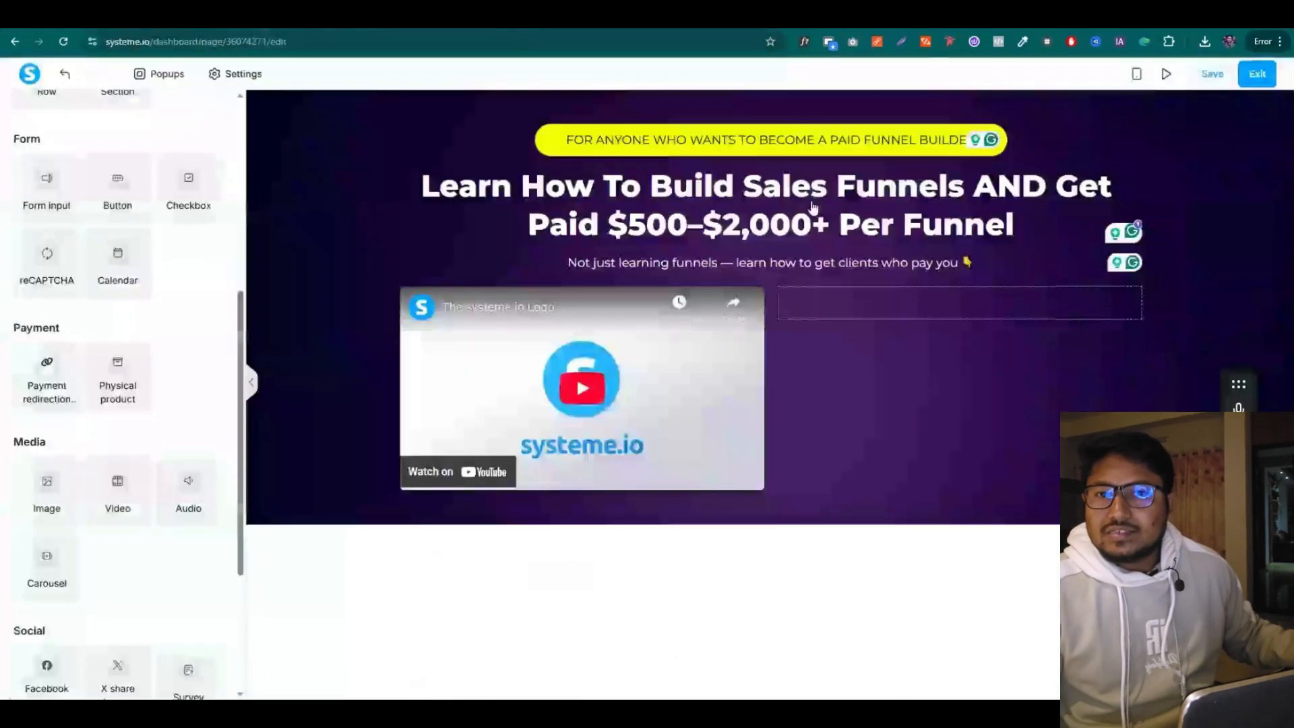
scroll(121, 296, up, 5)
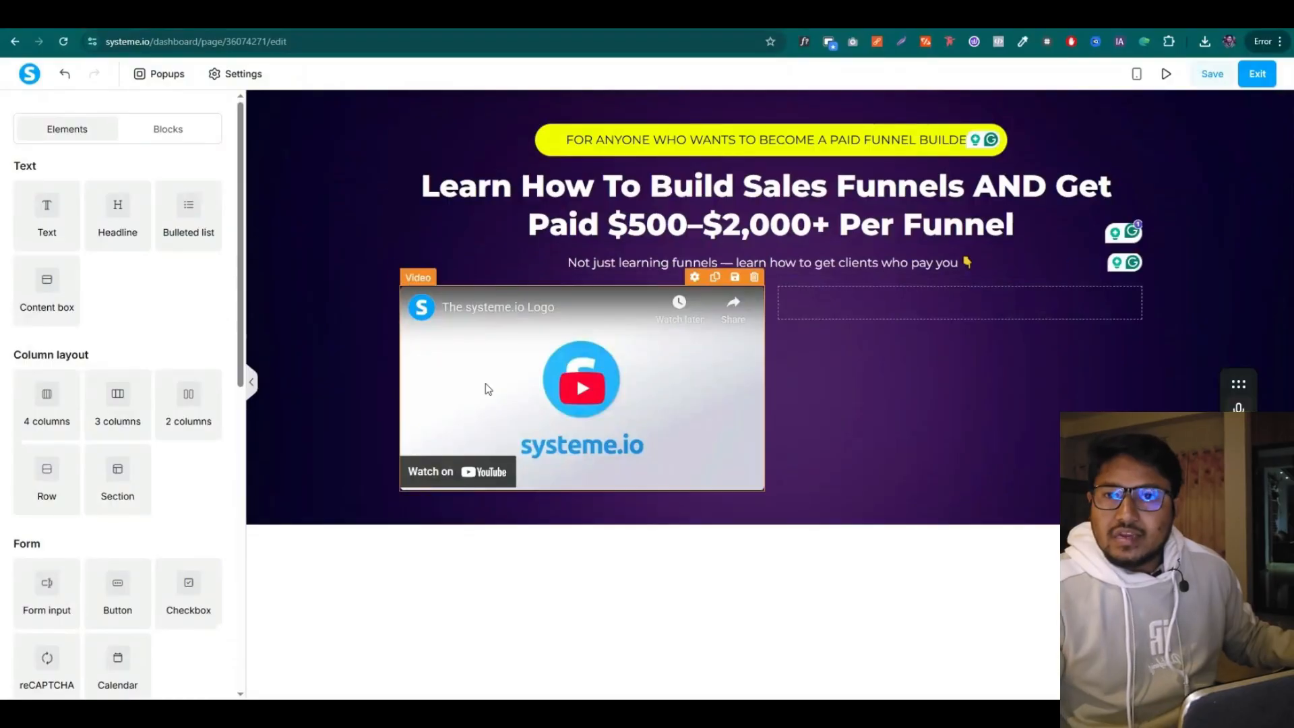
drag(115, 209, 526, 555)
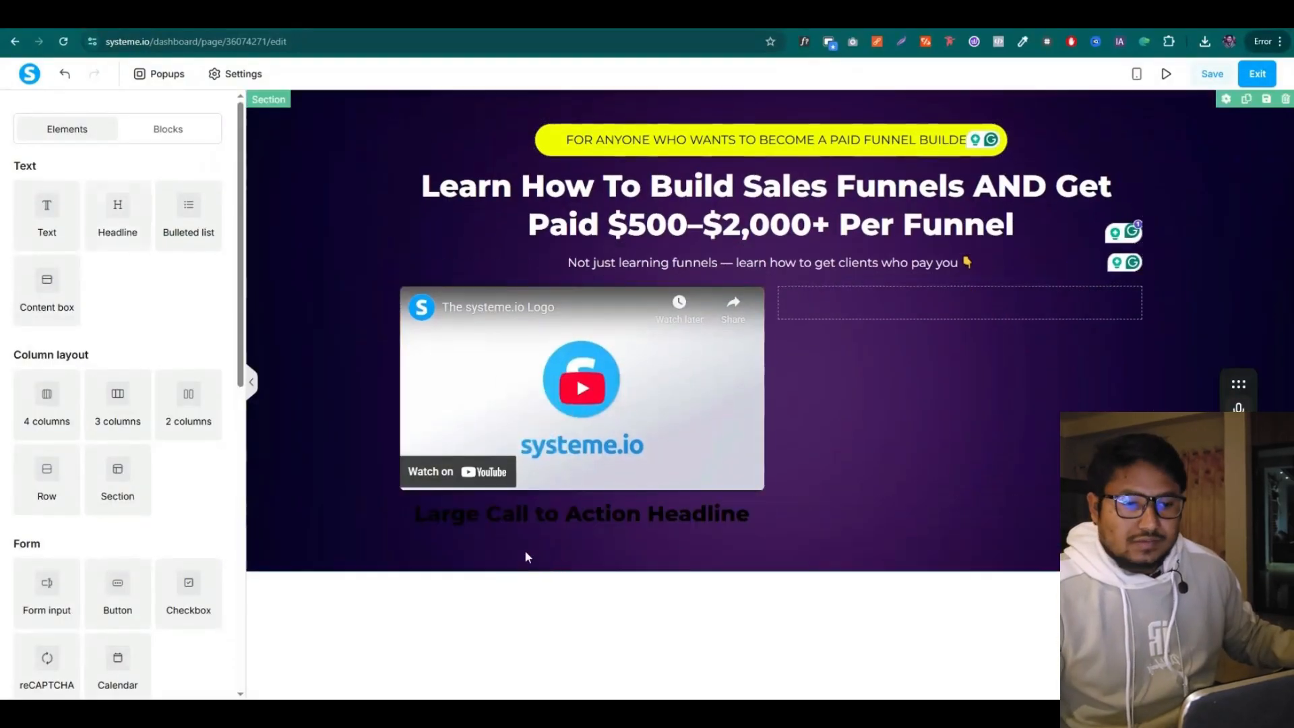
key(ctrl+v)
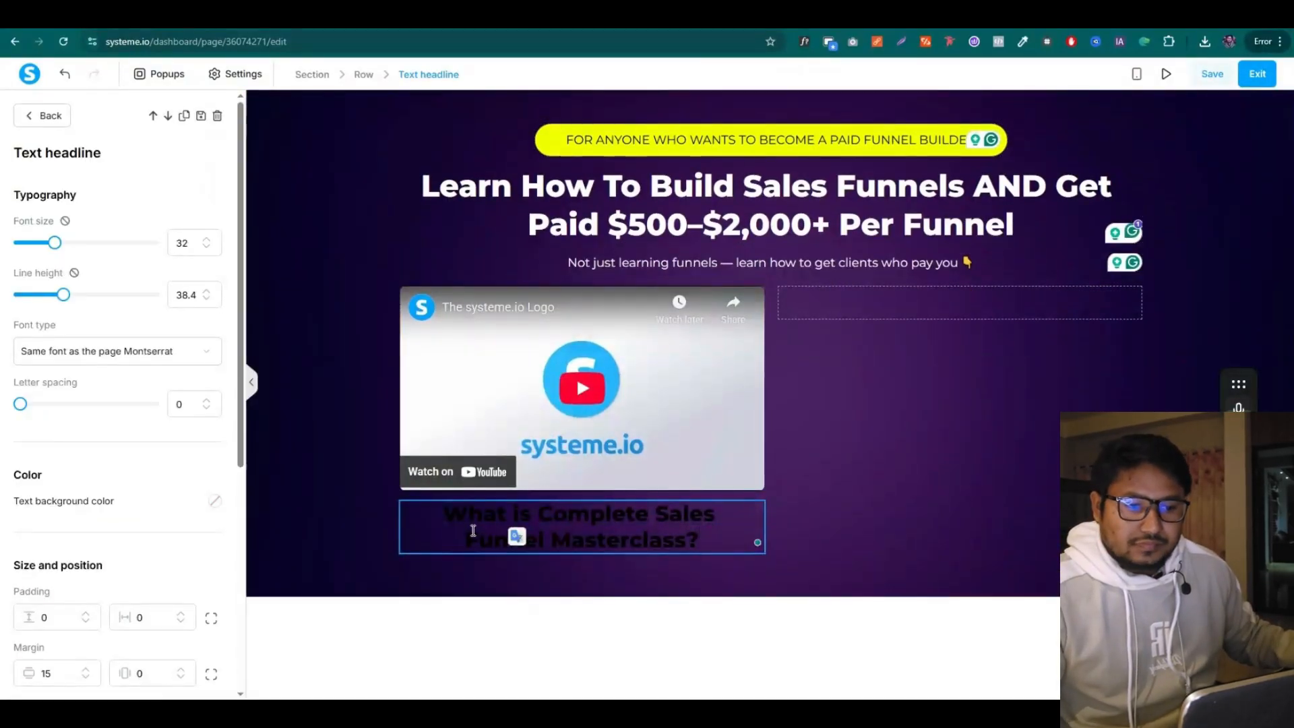
key(ctrl+a)
click(696, 584)
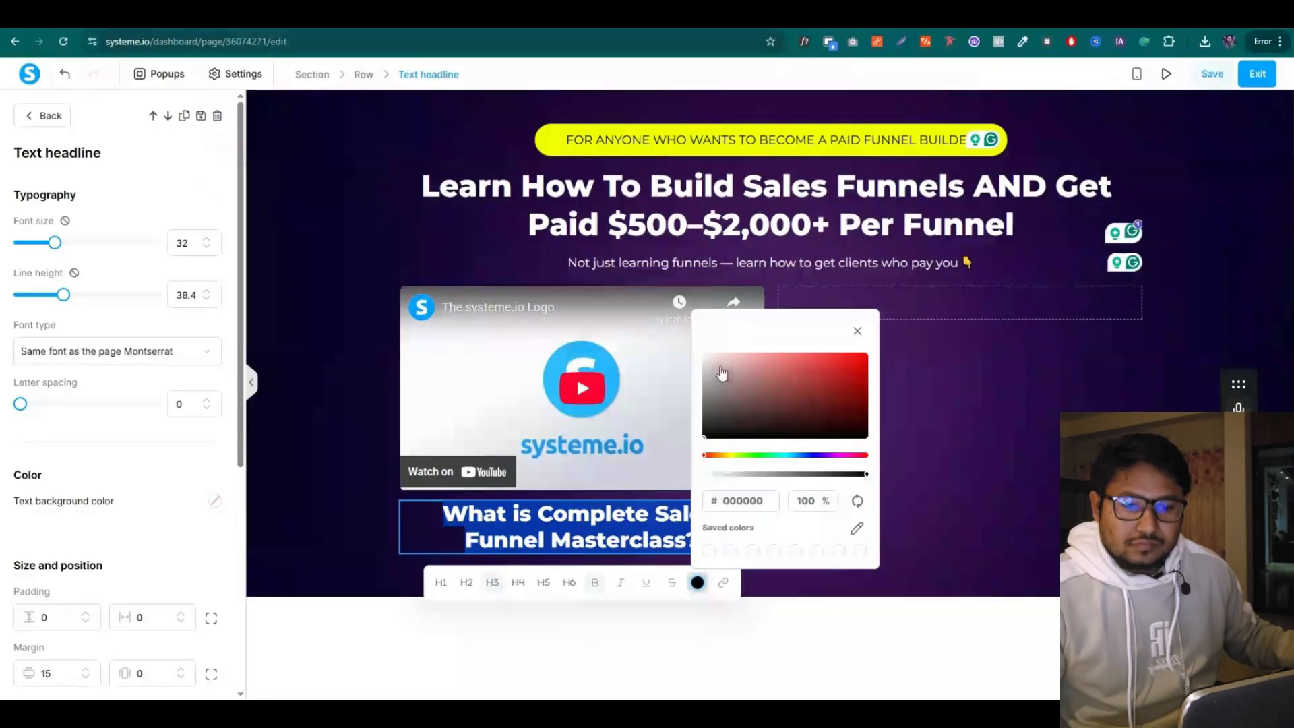
drag(721, 372, 691, 352)
click(346, 462)
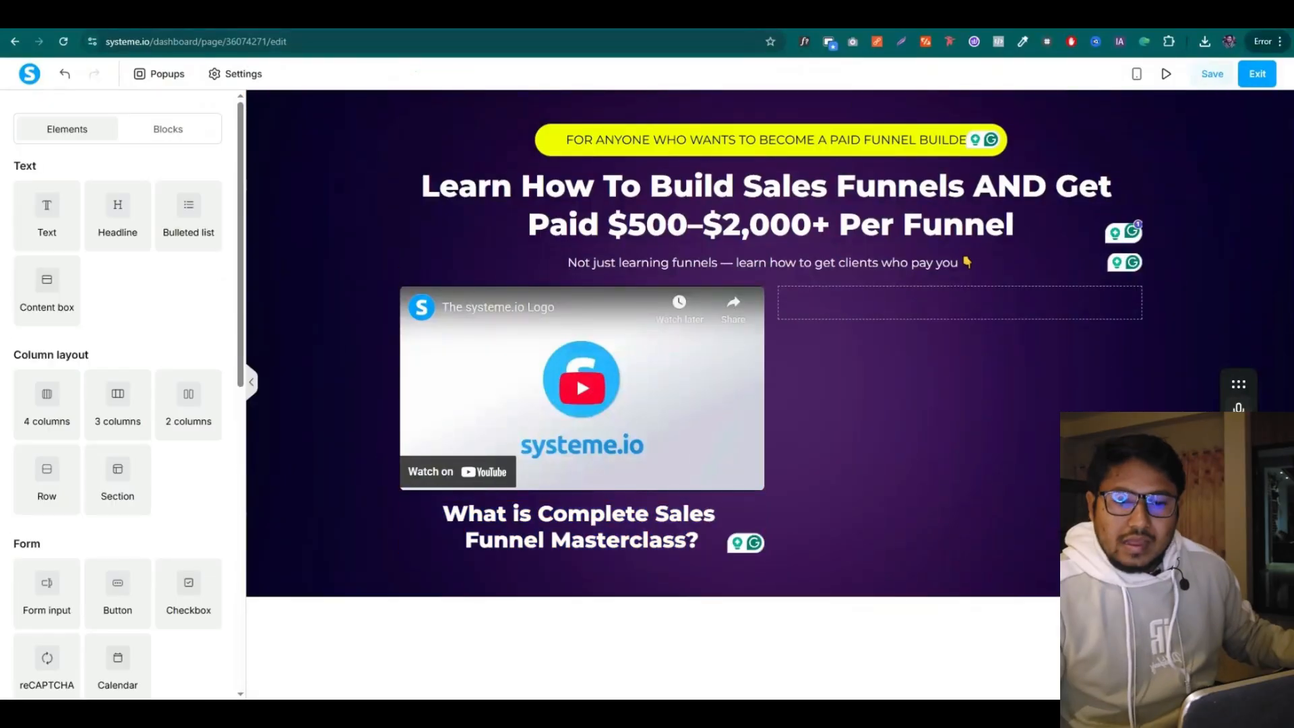
Paste the course description paragraph from the copy doc under the headline in white
click(944, 22)
drag(406, 416, 703, 458)
click(795, 17)
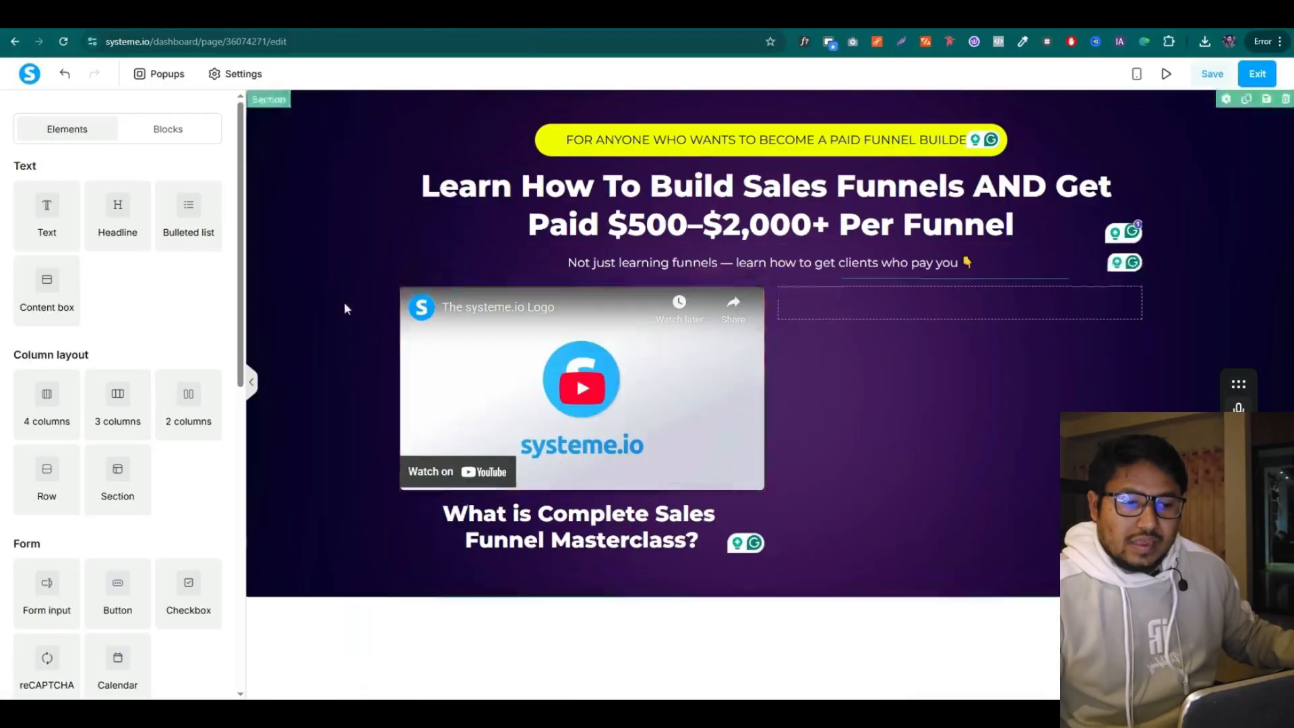
drag(72, 219, 599, 561)
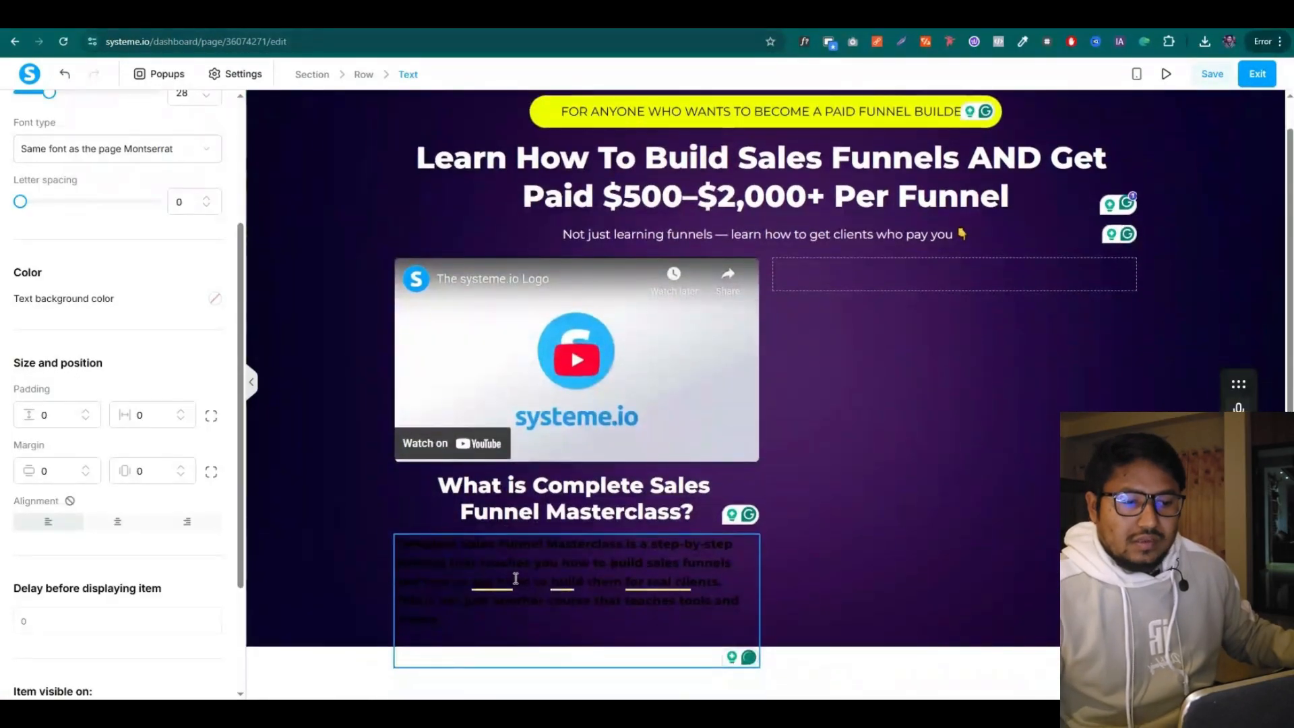
key(ctrl+a)
click(616, 509)
click(431, 420)
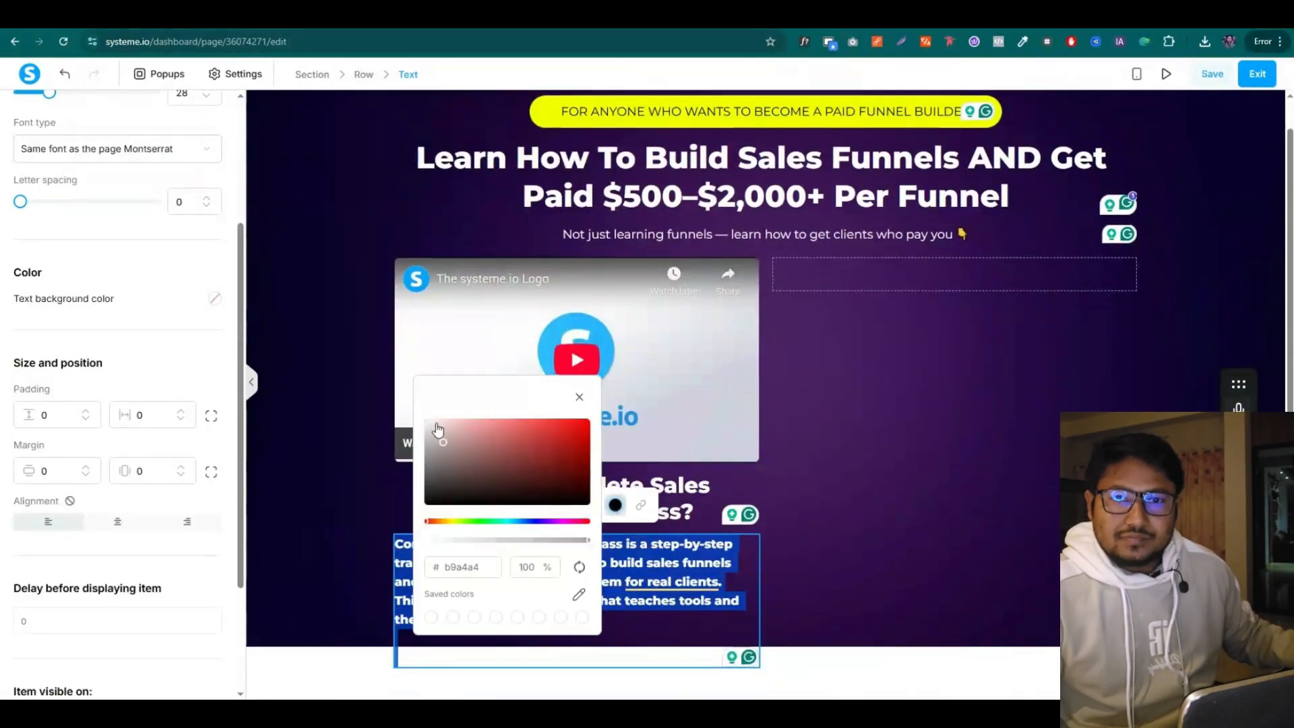
drag(427, 436, 420, 416)
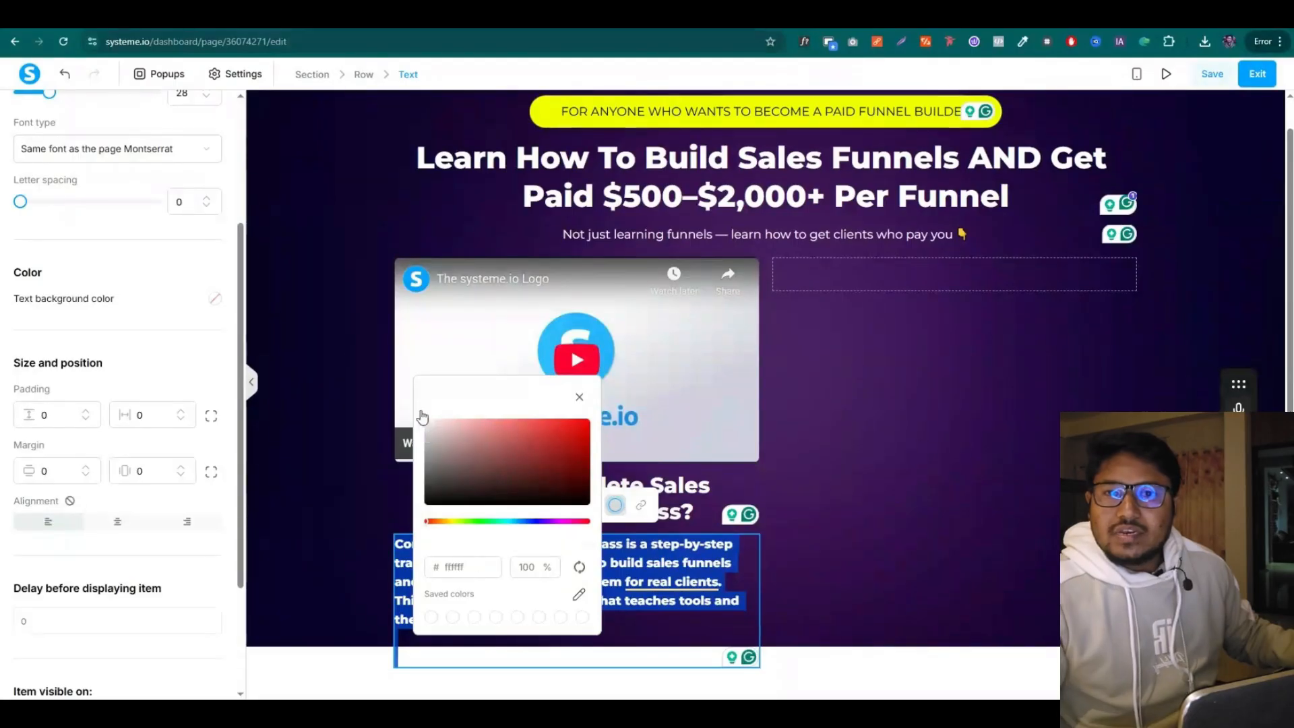
click(367, 549)
Remove the bold formatting from the description paragraph
click(439, 573)
key(ctrl+a)
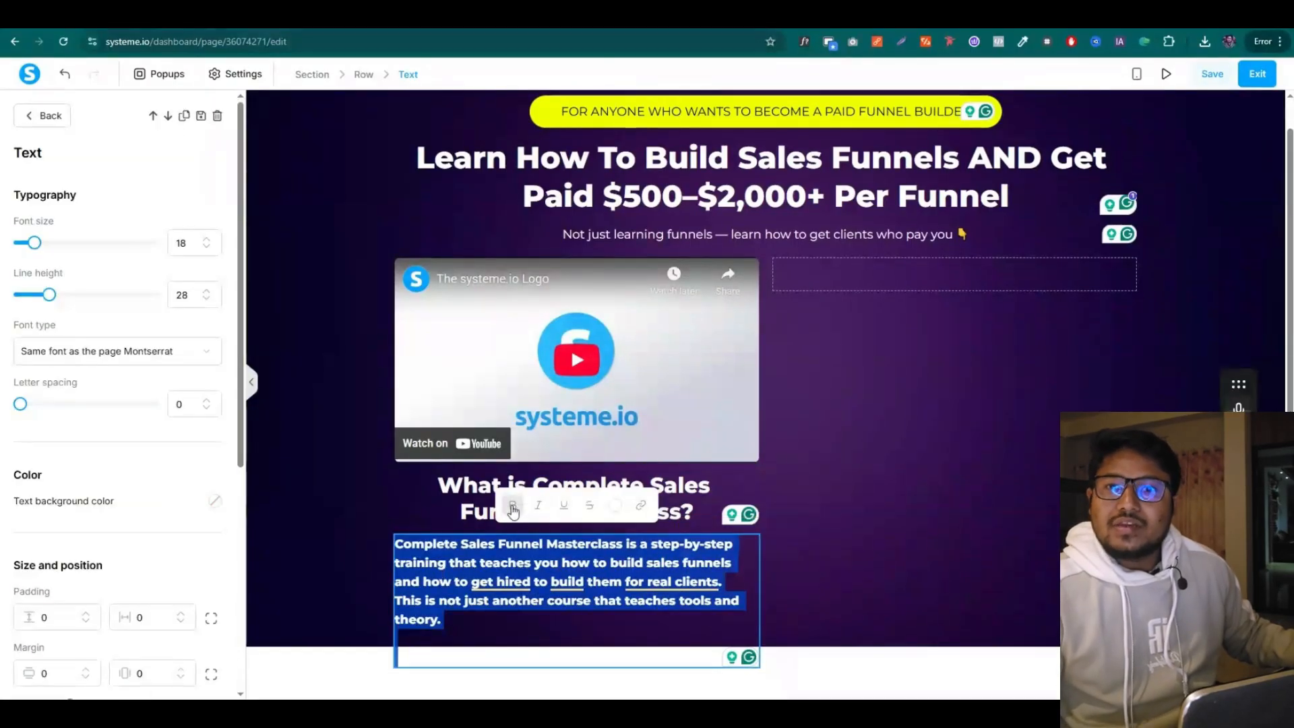
click(447, 581)
key(ctrl+a)
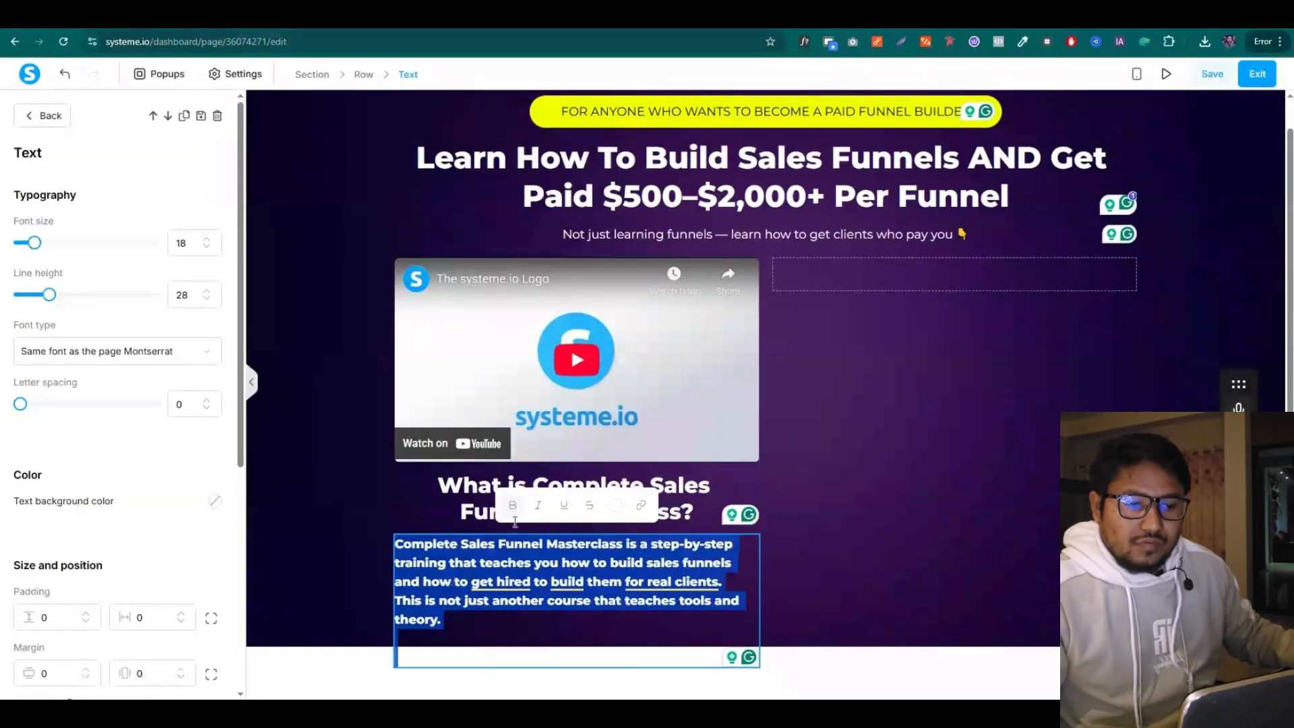
key(ctrl+b)
click(426, 635)
click(426, 650)
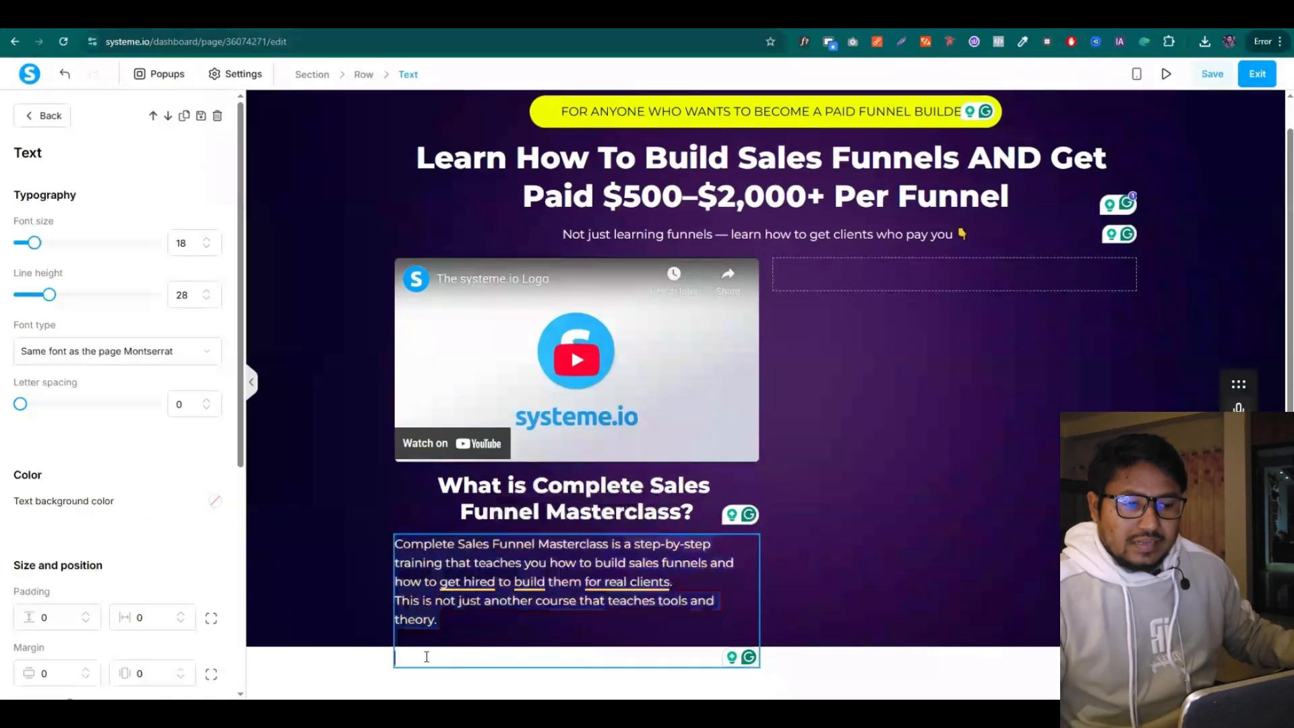
drag(444, 362, 489, 341)
key(ctrl+c)
scroll(580, 498, down, 1)
scroll(488, 471, up, 1)
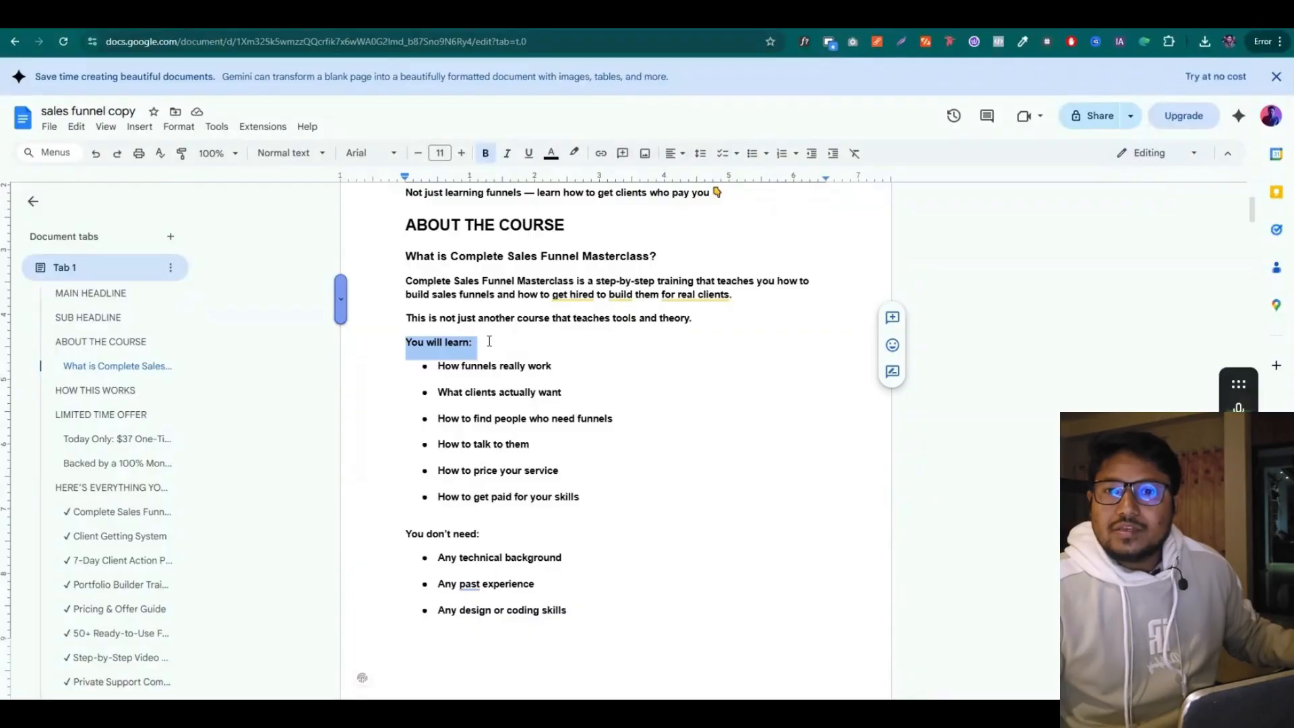
Duplicate the masterclass headline and move the copy below the description paragraph
click(890, 16)
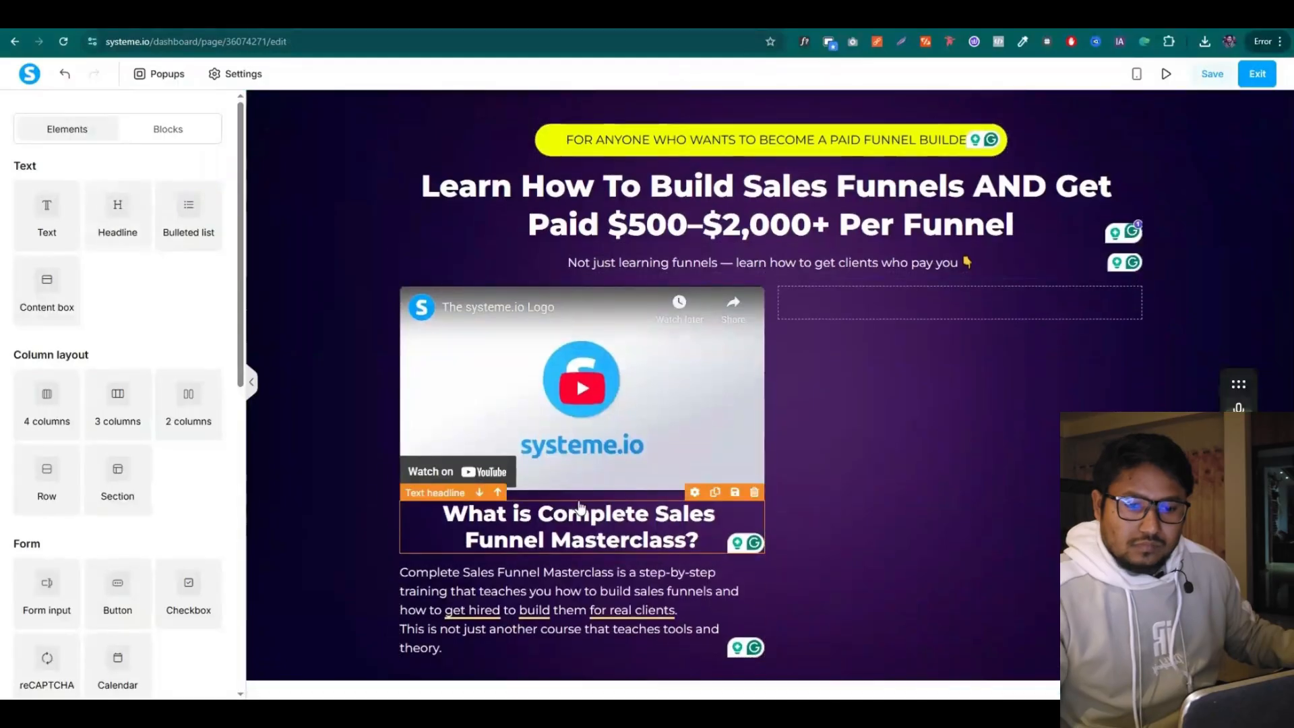
click(715, 492)
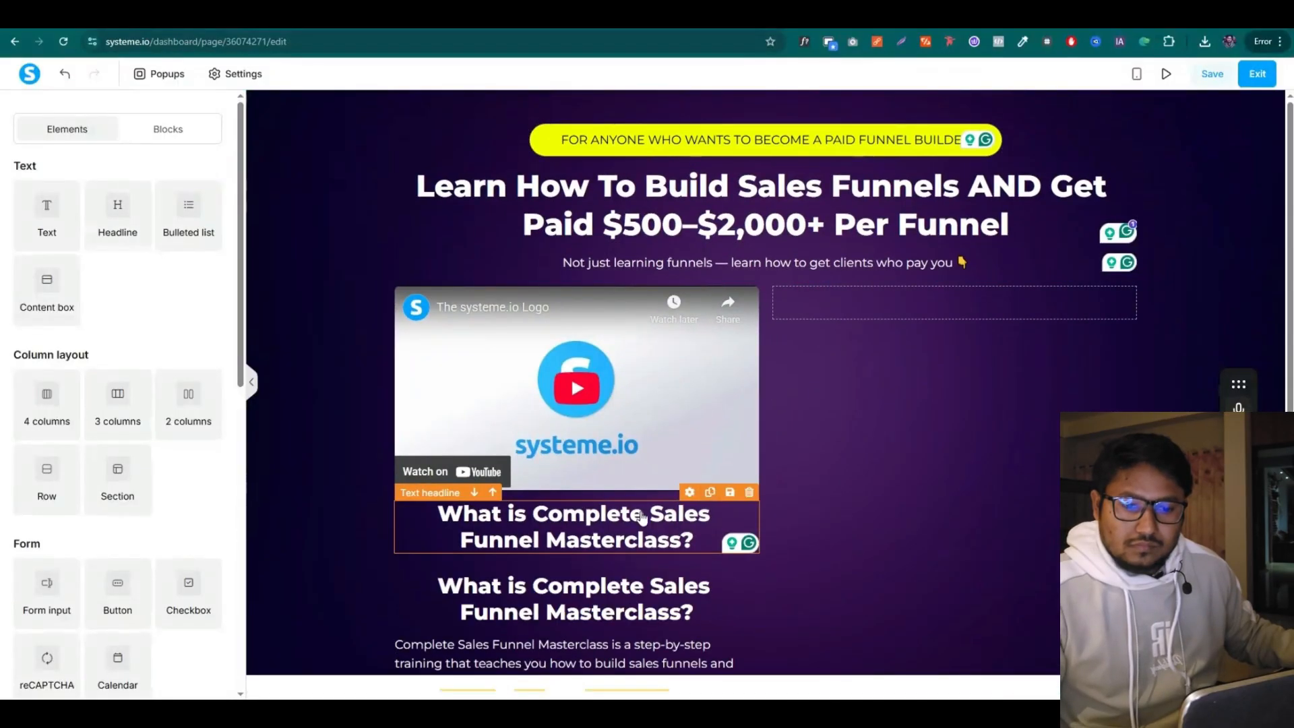
scroll(539, 512, down, 1)
click(475, 503)
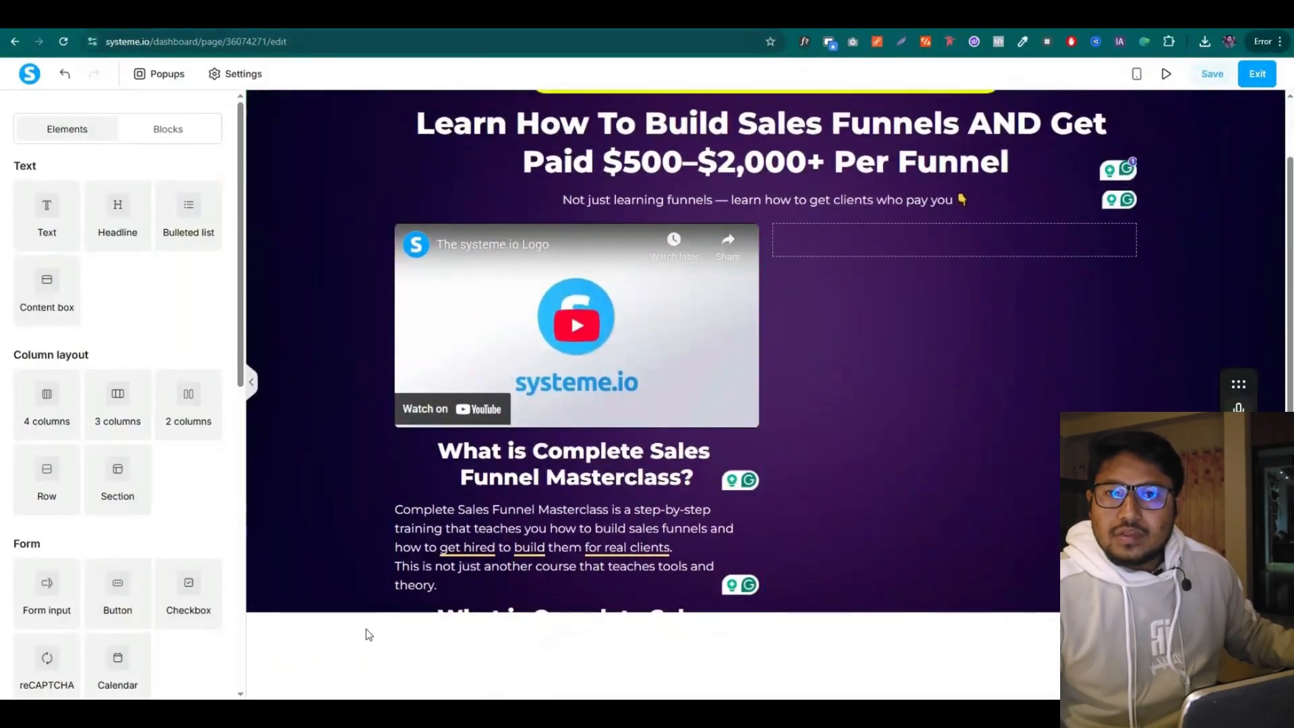
scroll(351, 164, up, 1)
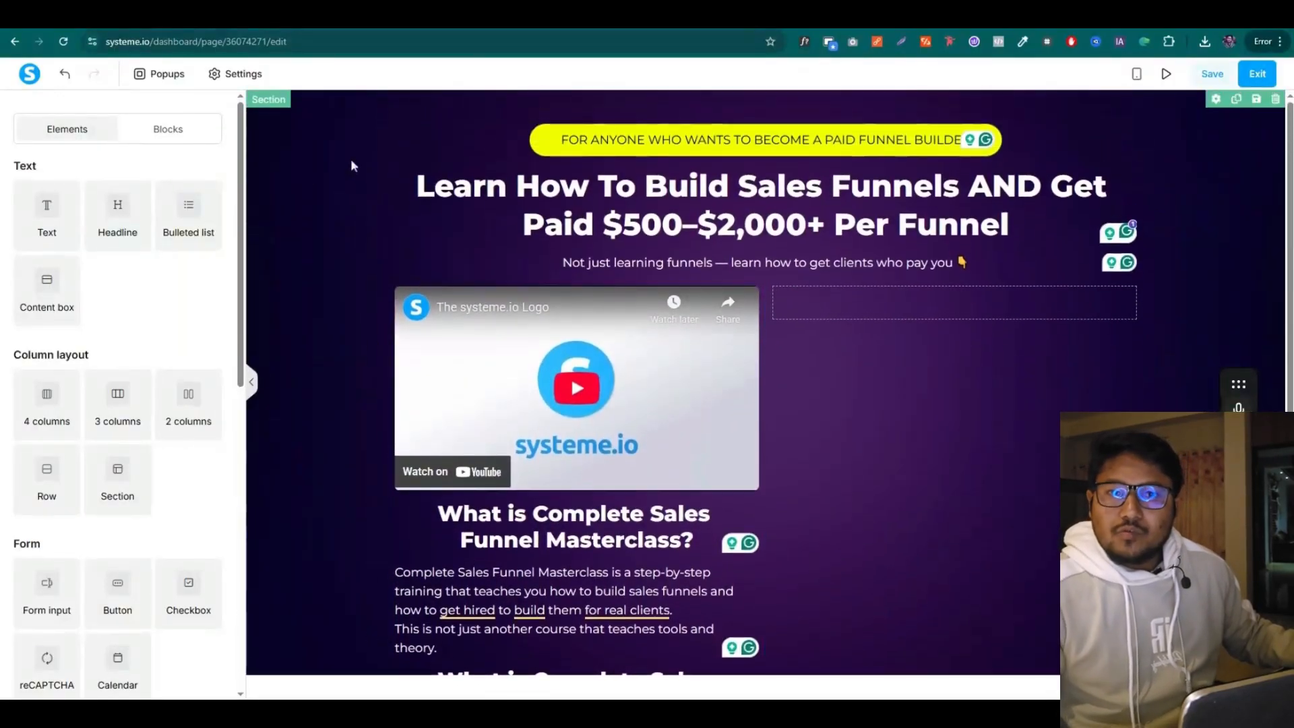
Set the section's background image display to Fill 100% Width & Height
click(1216, 100)
click(215, 448)
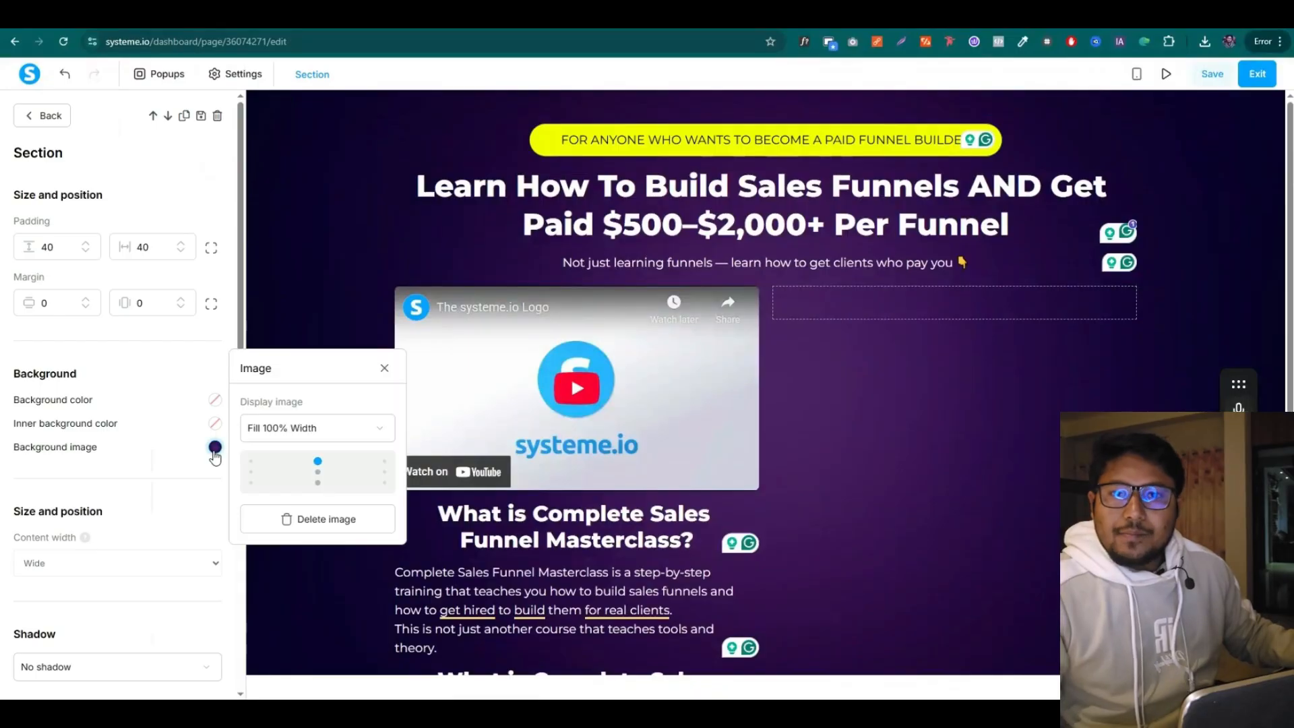
click(292, 430)
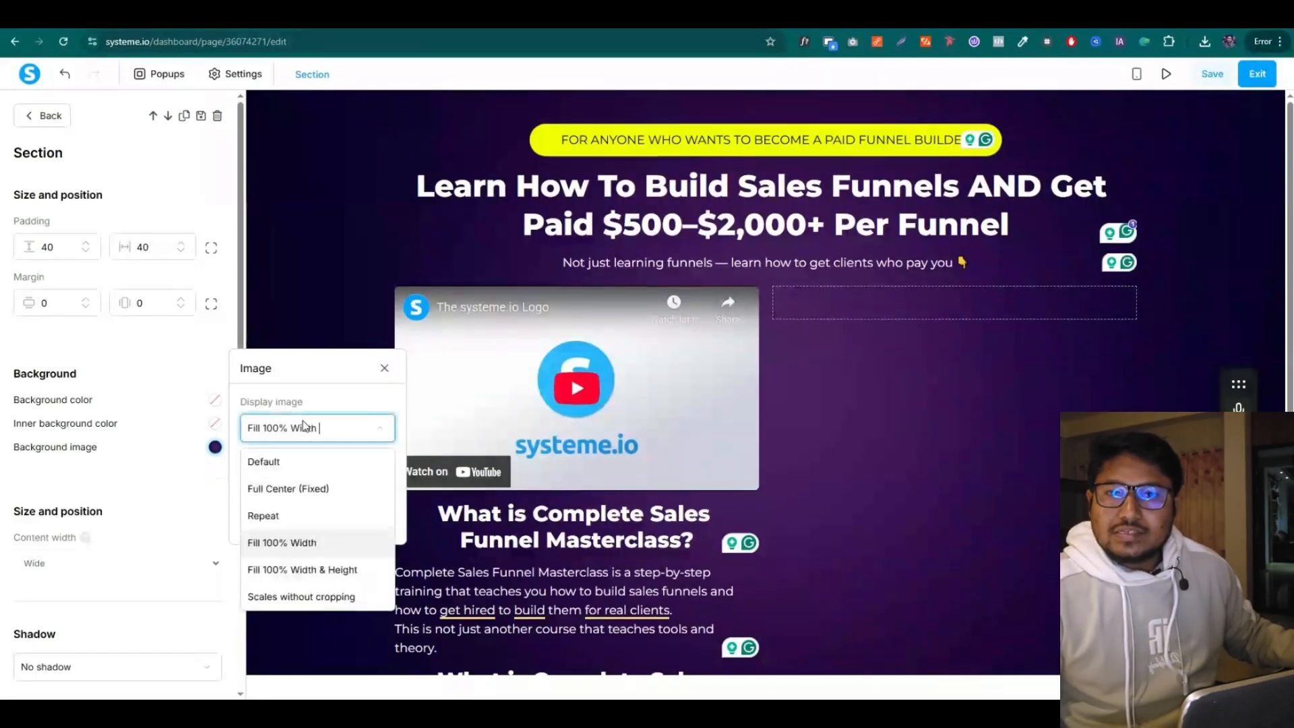
click(320, 571)
click(342, 278)
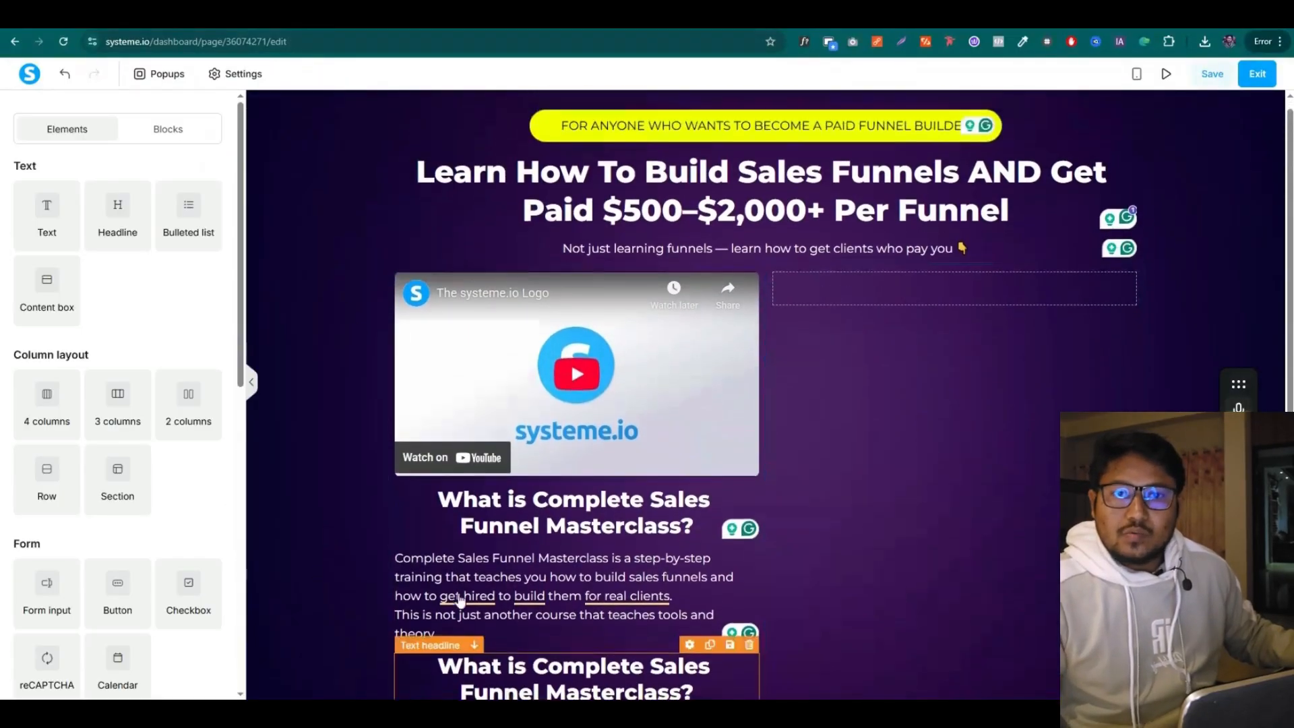
scroll(460, 599, down, 1)
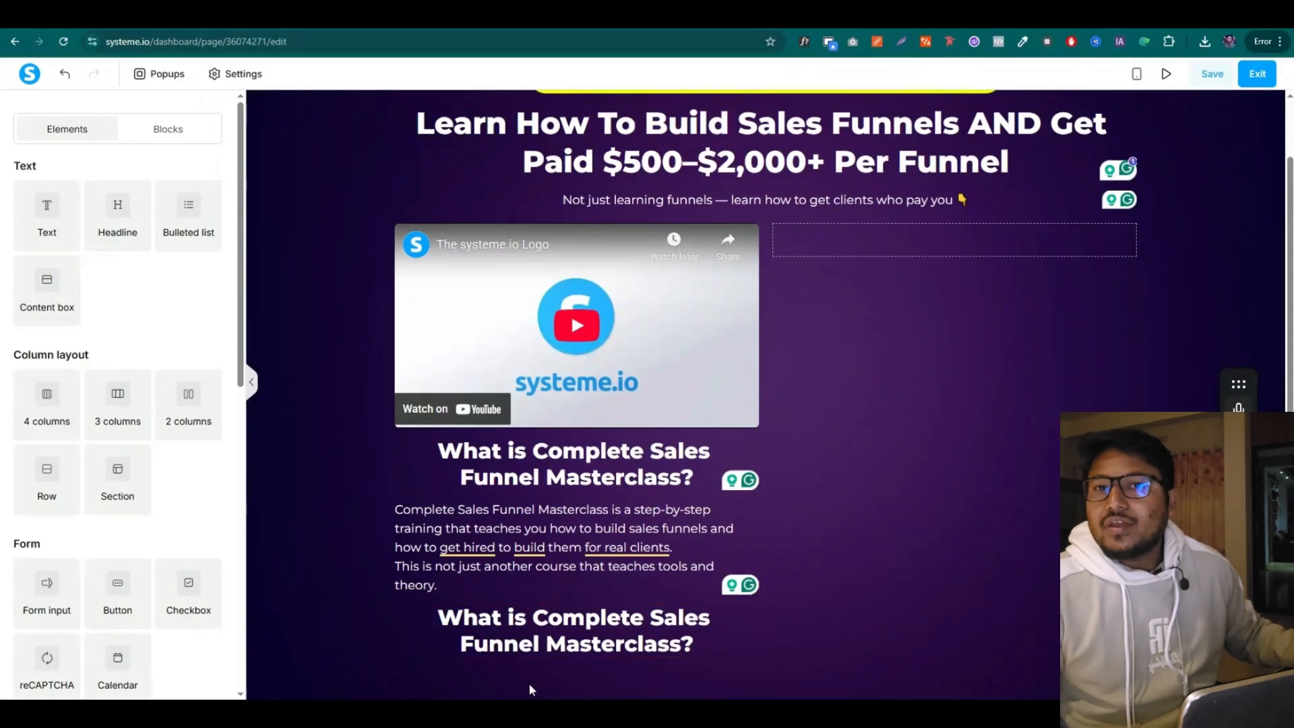
Replace the second headline's text with 'You will learn:'
click(510, 640)
triple_click(510, 640)
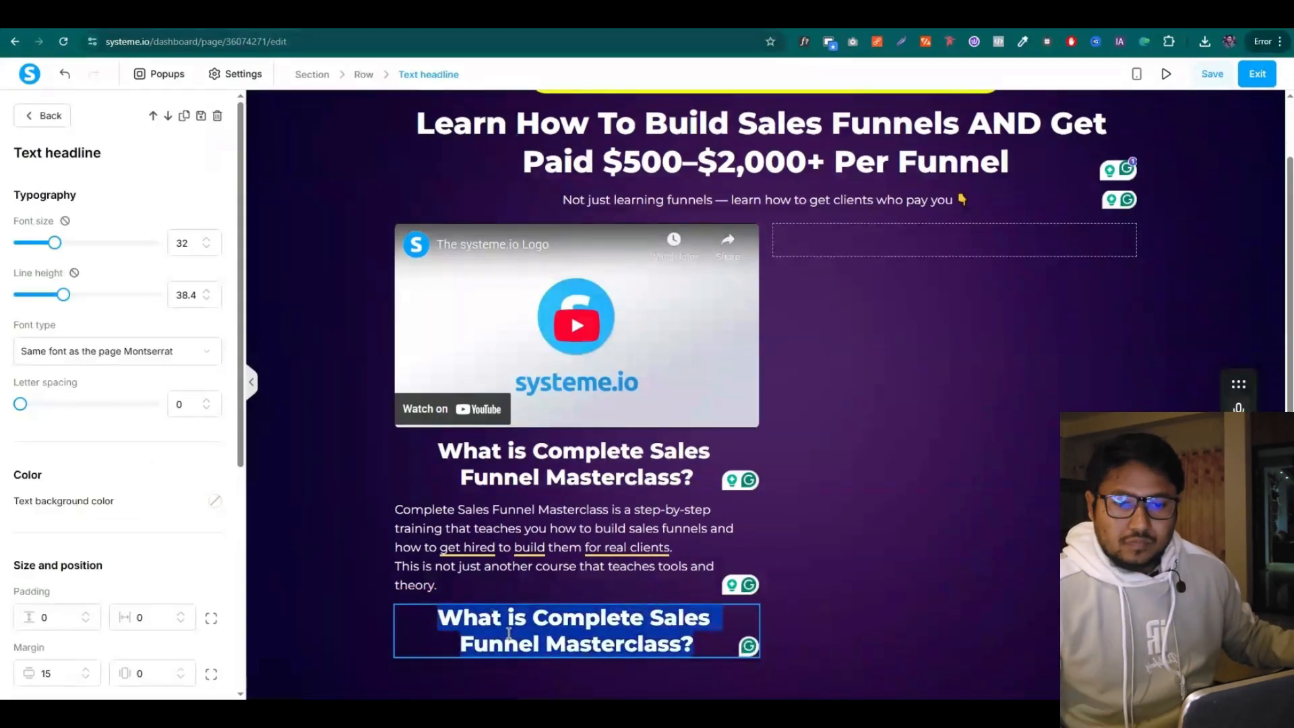
key(ctrl+v)
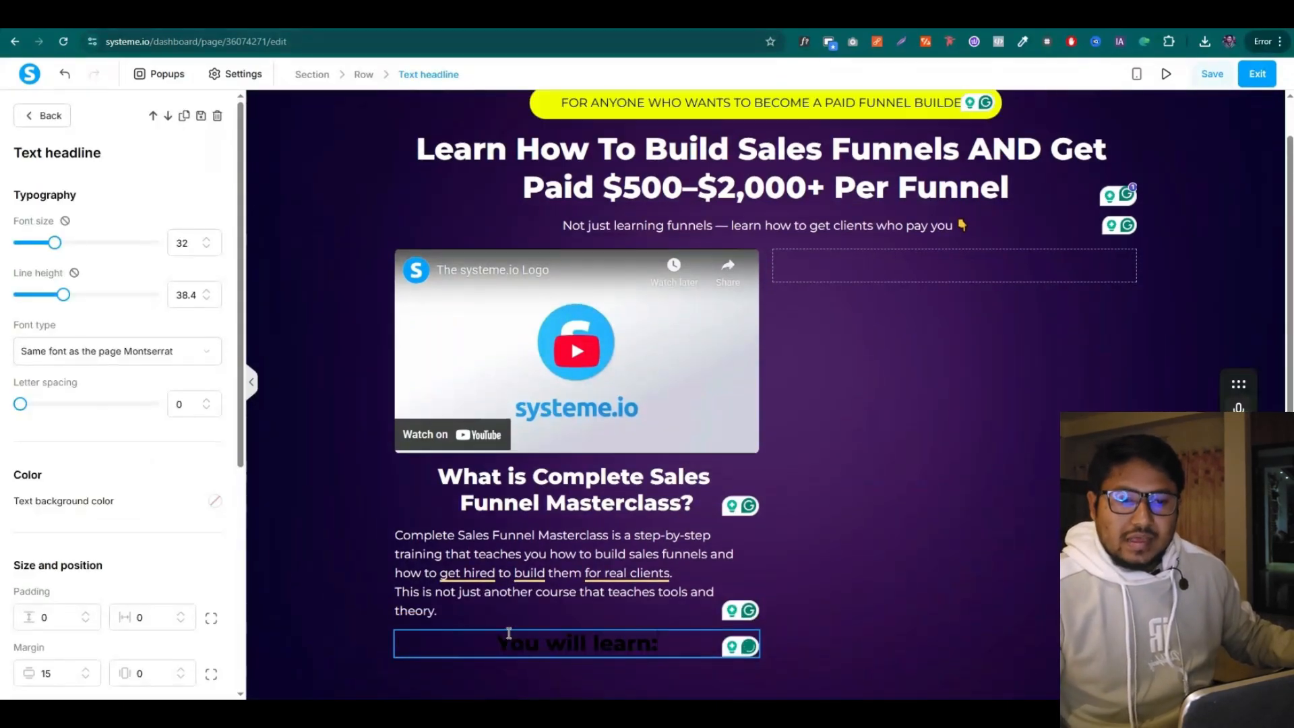
drag(502, 642, 663, 644)
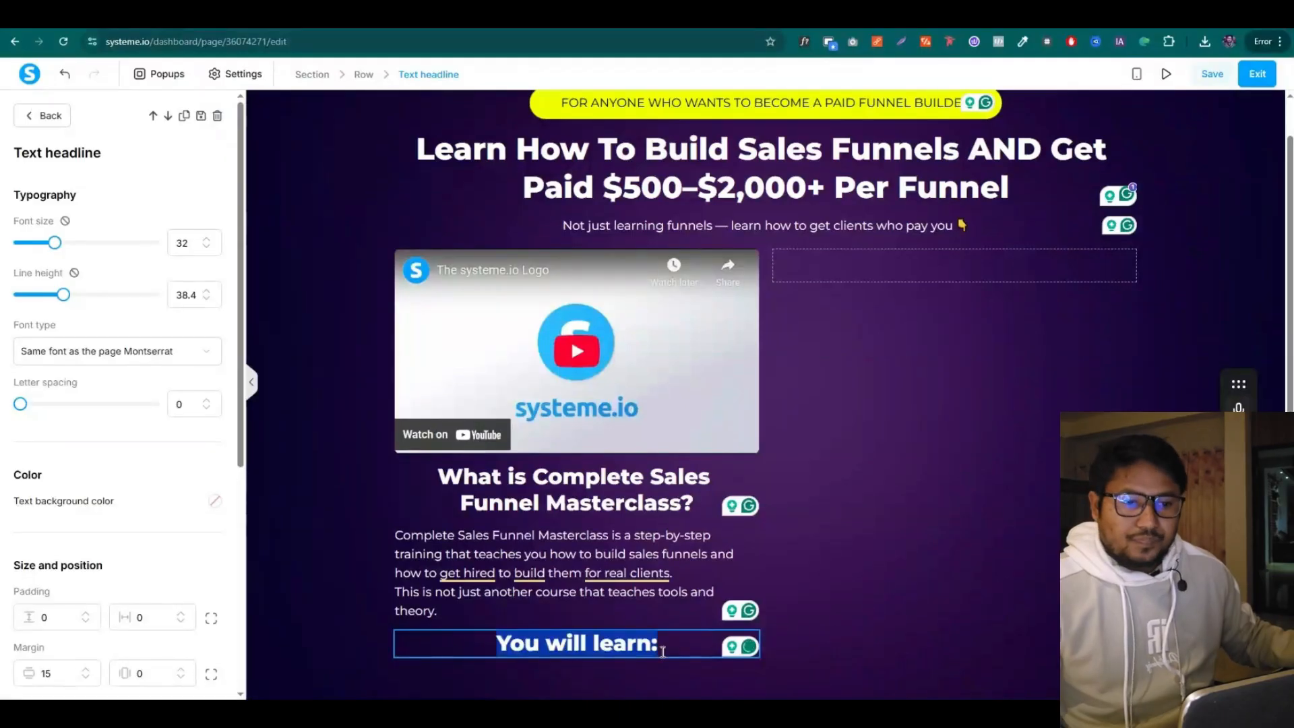
click(692, 602)
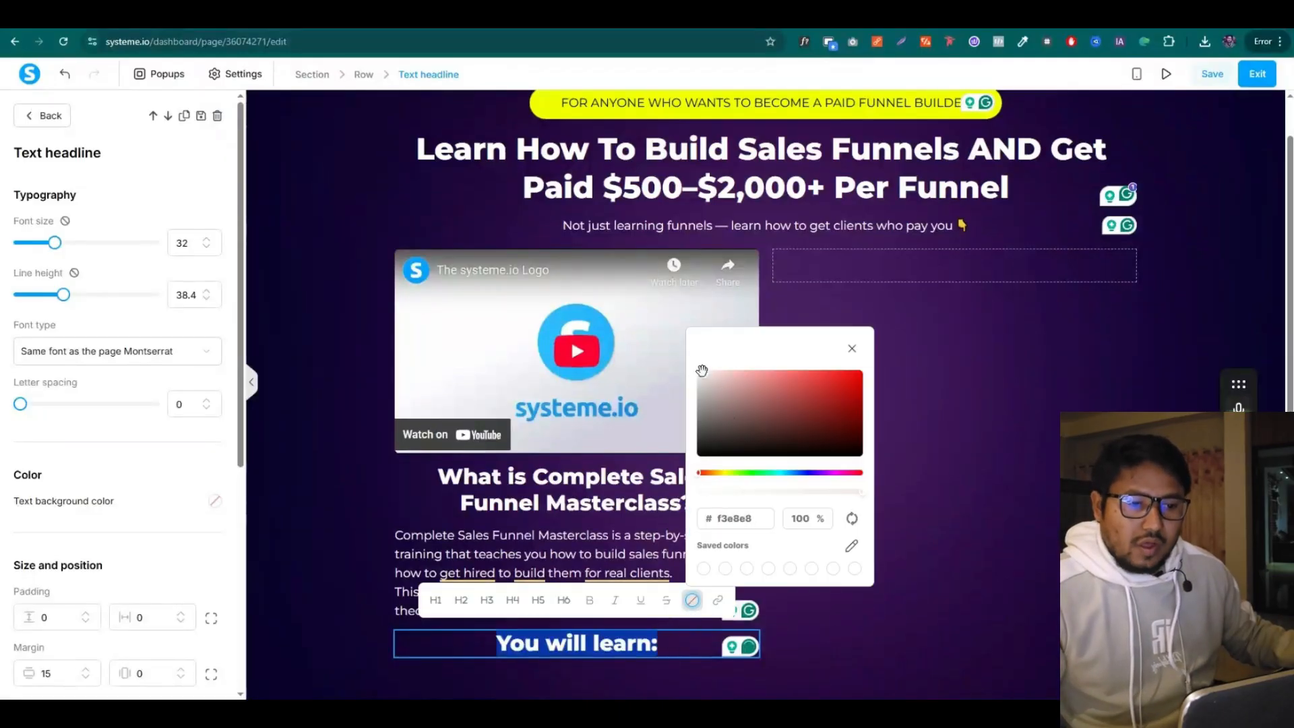
click(507, 555)
triple_click(484, 641)
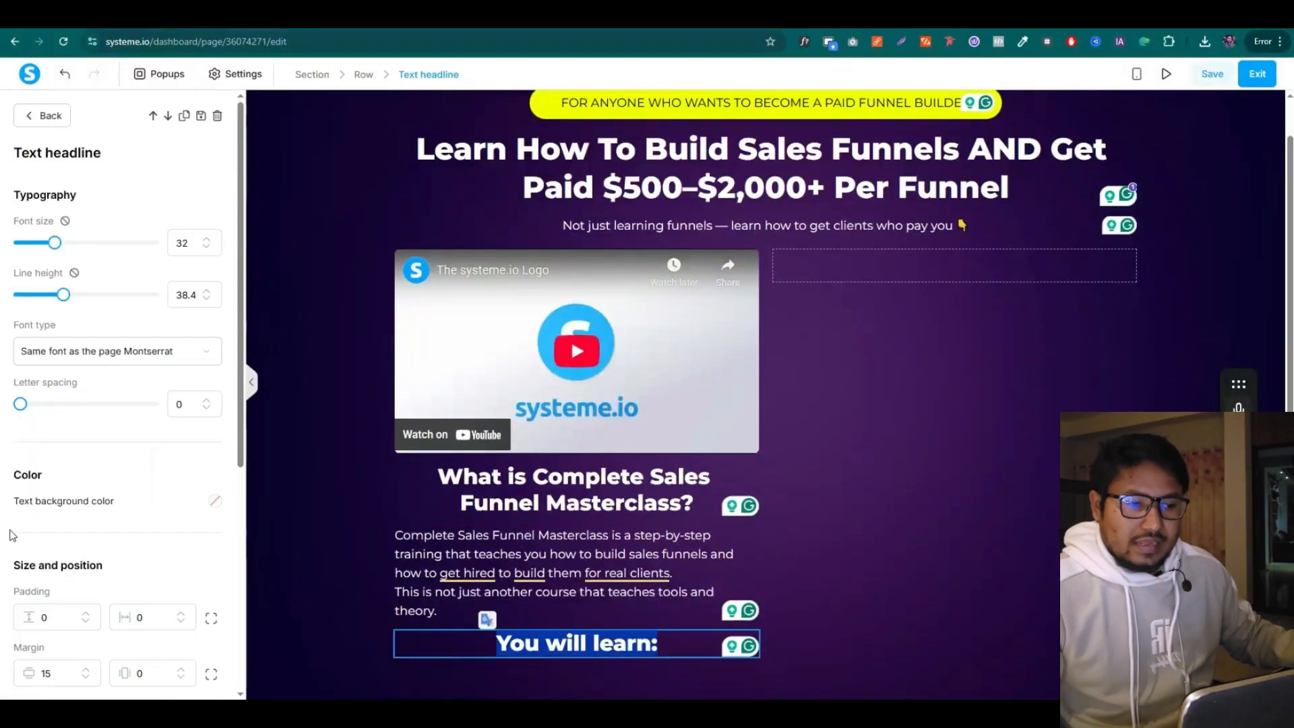
Left-align the 'You will learn:' heading and reduce its font size
scroll(40, 522, down, 4)
click(53, 459)
click(358, 623)
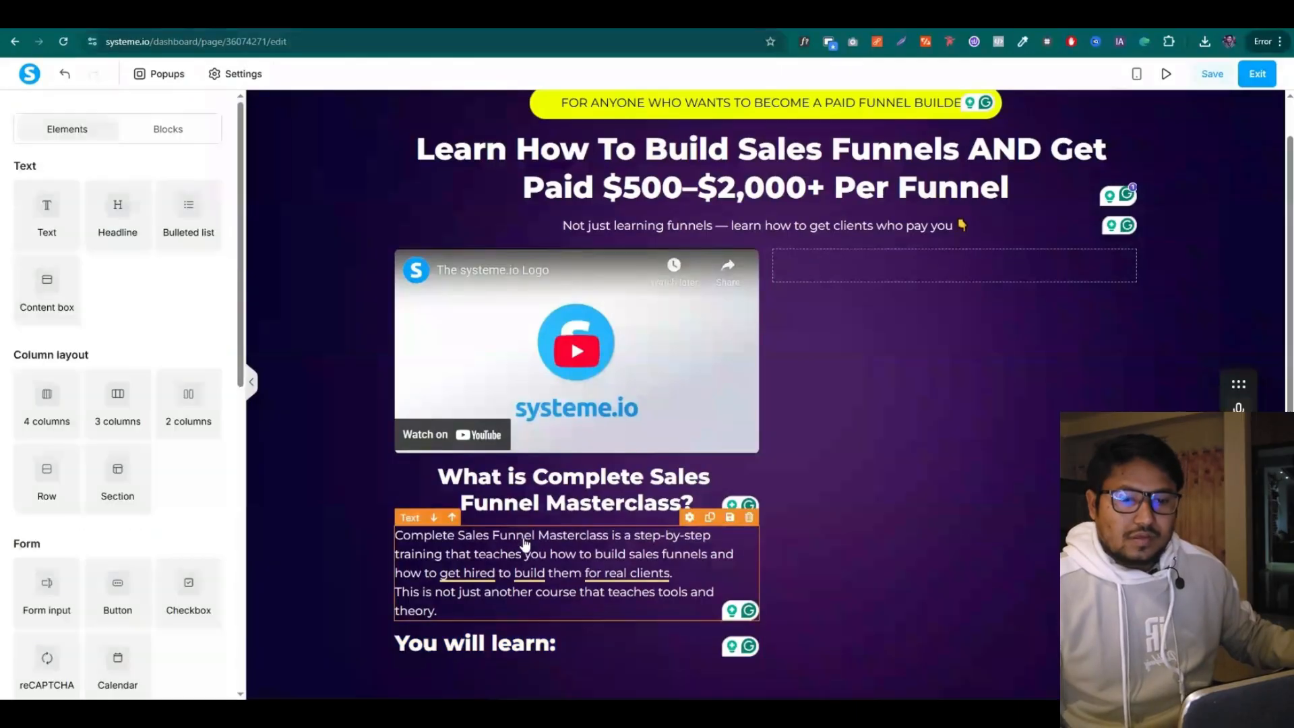
scroll(677, 429, up, 1)
triple_click(571, 688)
click(207, 240)
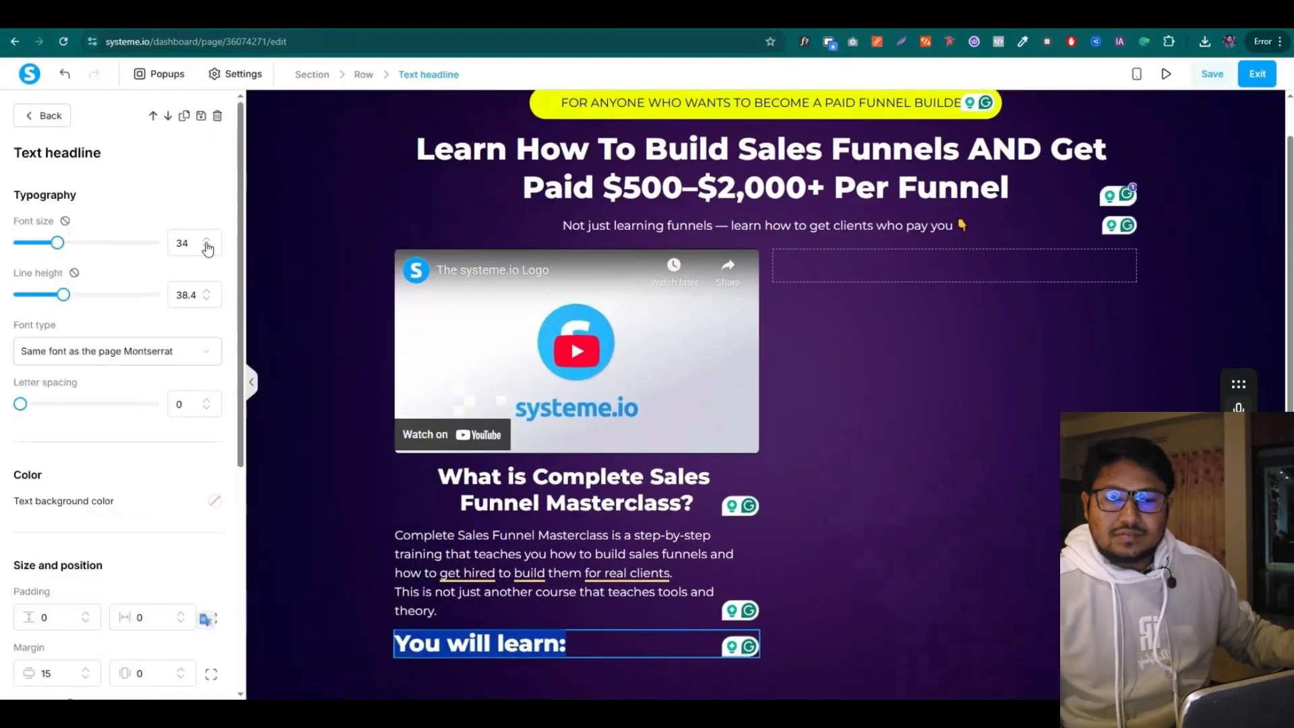
click(207, 248)
click(208, 249)
Return to the sales funnel copy document at its bullet list
click(352, 573)
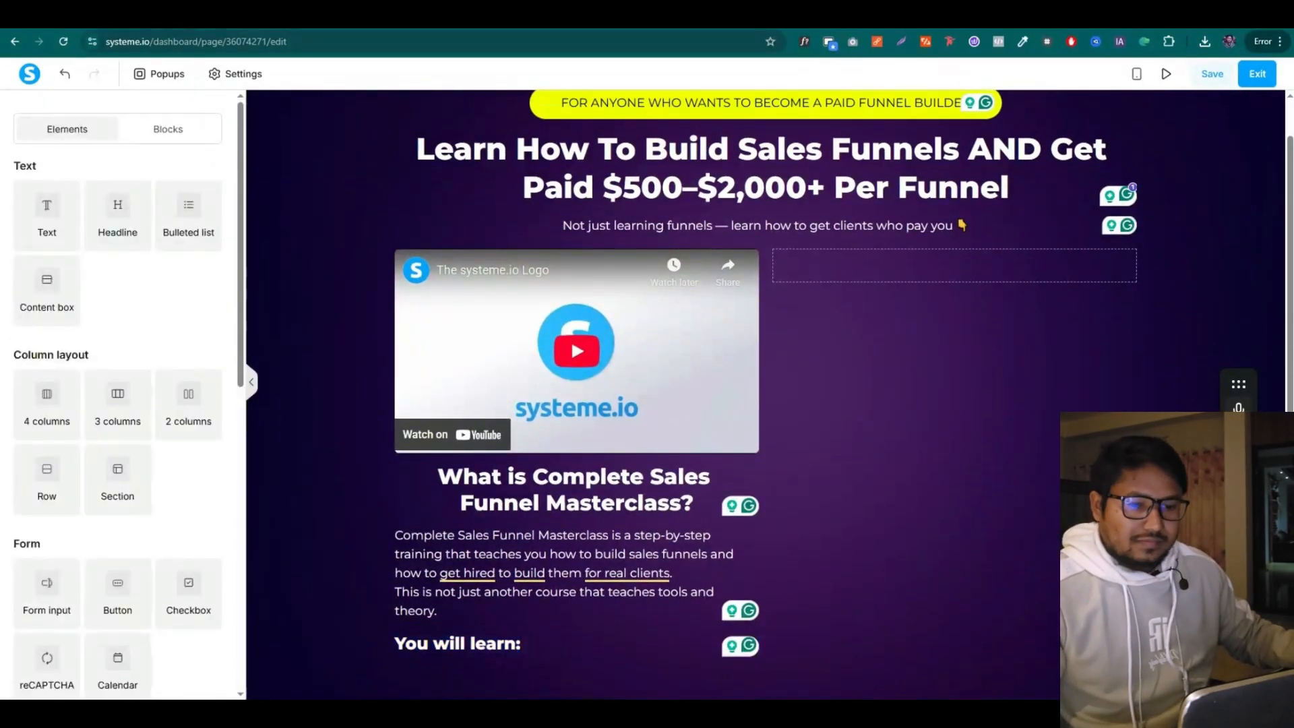
key(ctrl+Tab)
click(442, 405)
Copy the first bullet from the copy doc and add a Bulleted list under the heading
triple_click(443, 365)
key(ctrl+c)
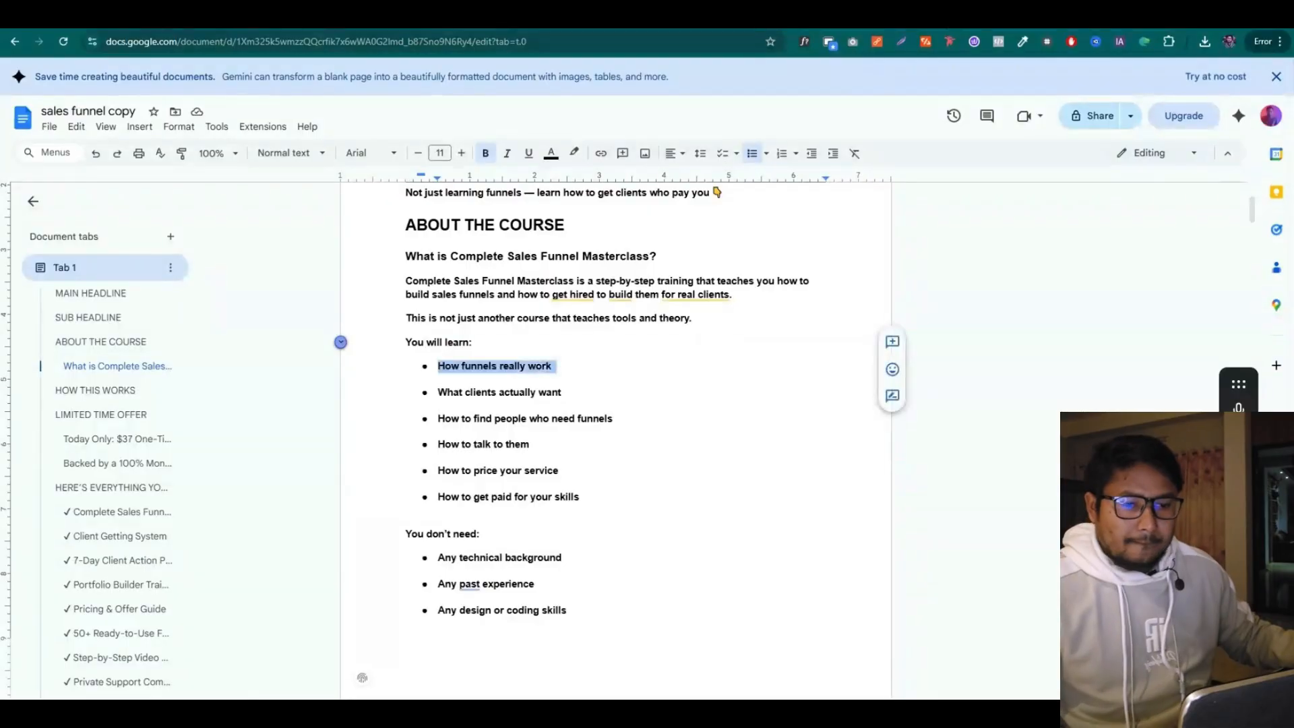
key(ctrl+Tab)
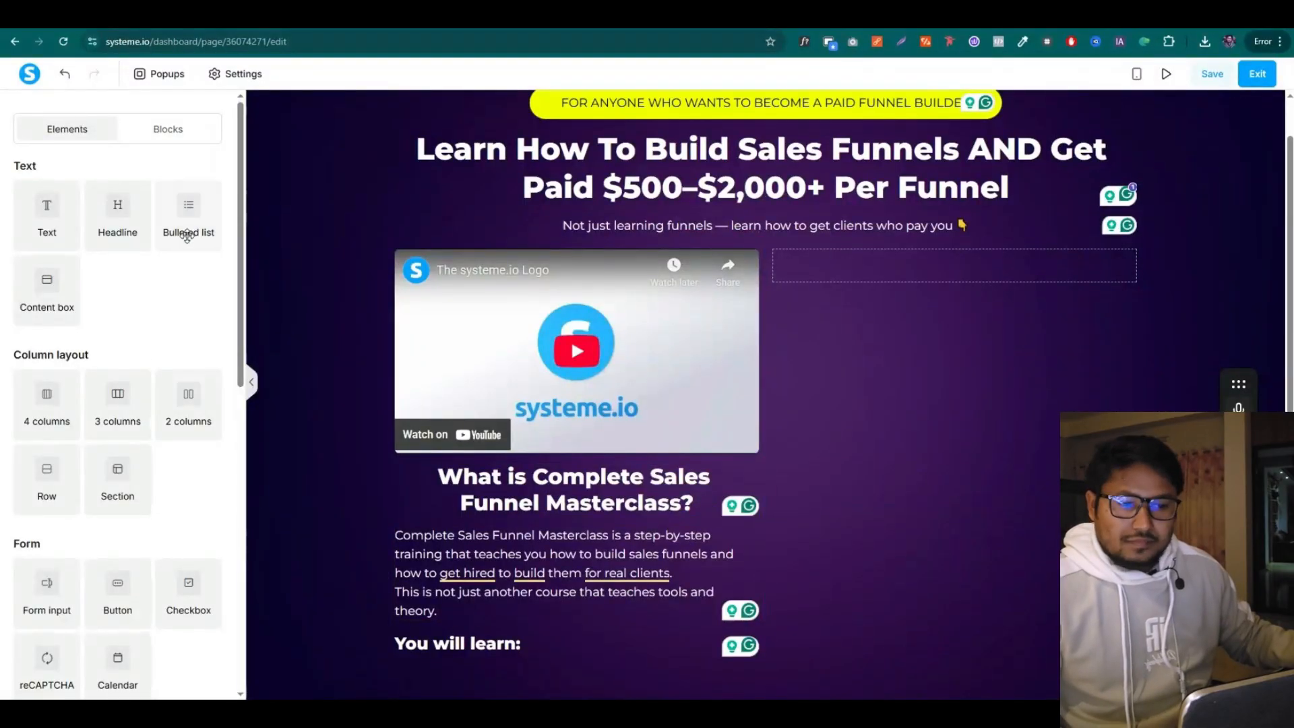
drag(185, 233, 593, 657)
scroll(607, 647, down, 1)
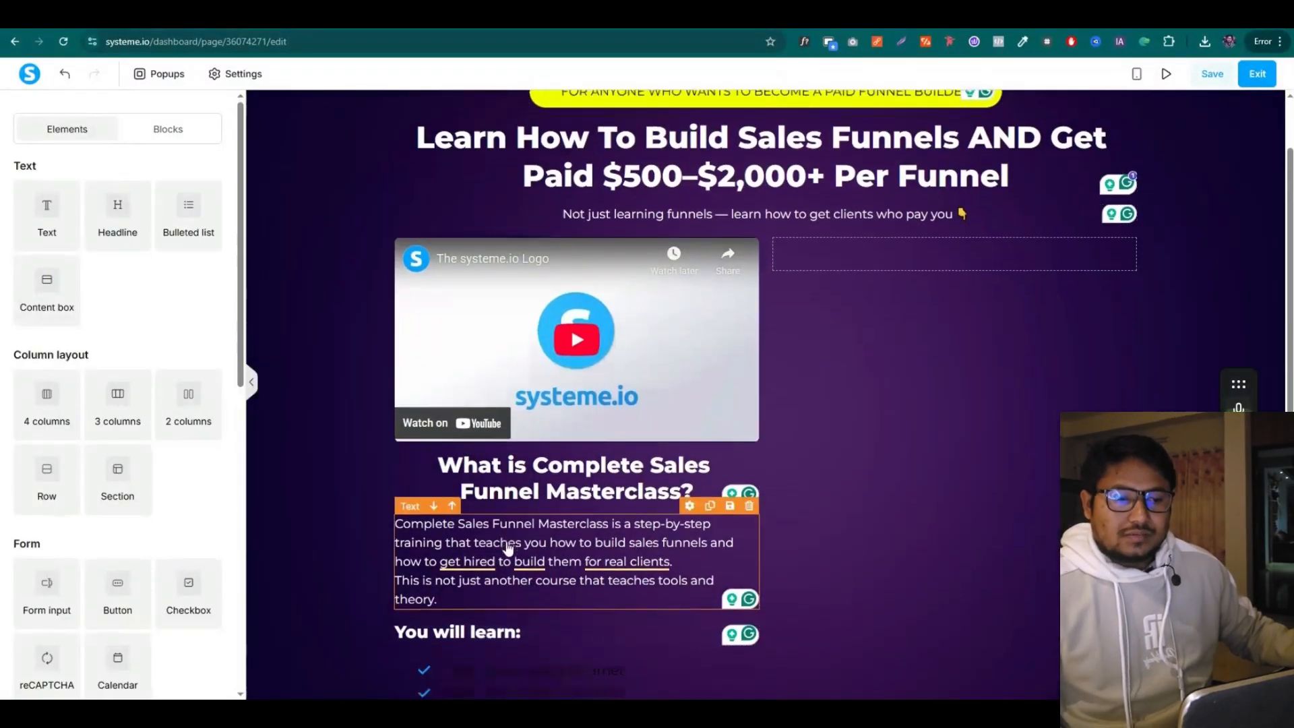
Give the list yellow check-circle bullet icons
click(612, 636)
click(543, 629)
key(ctrl+a)
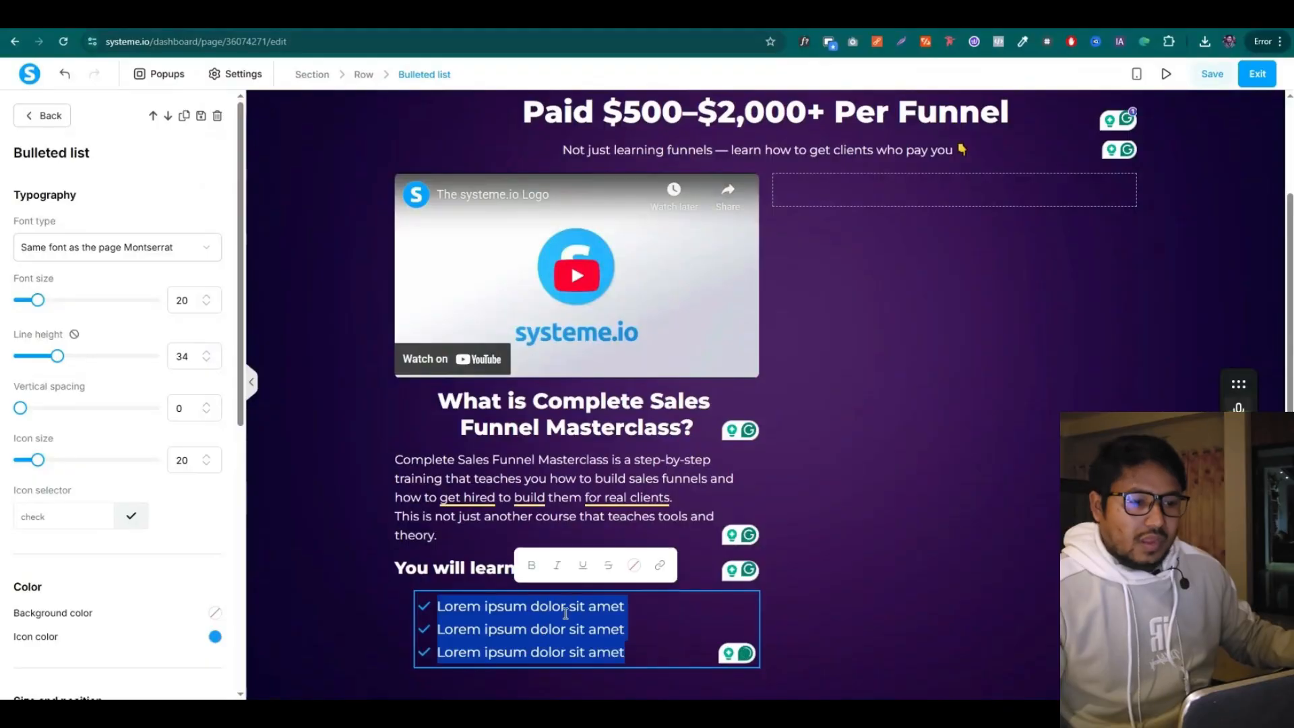
click(633, 565)
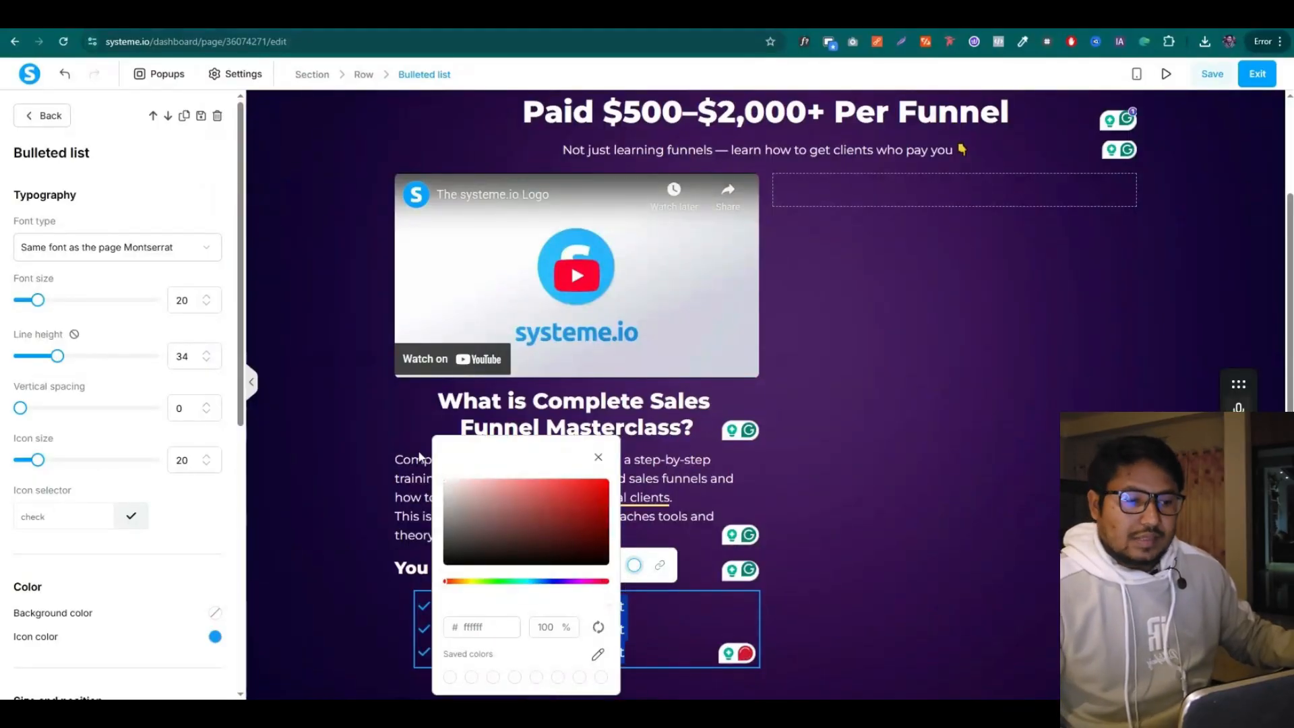
click(659, 644)
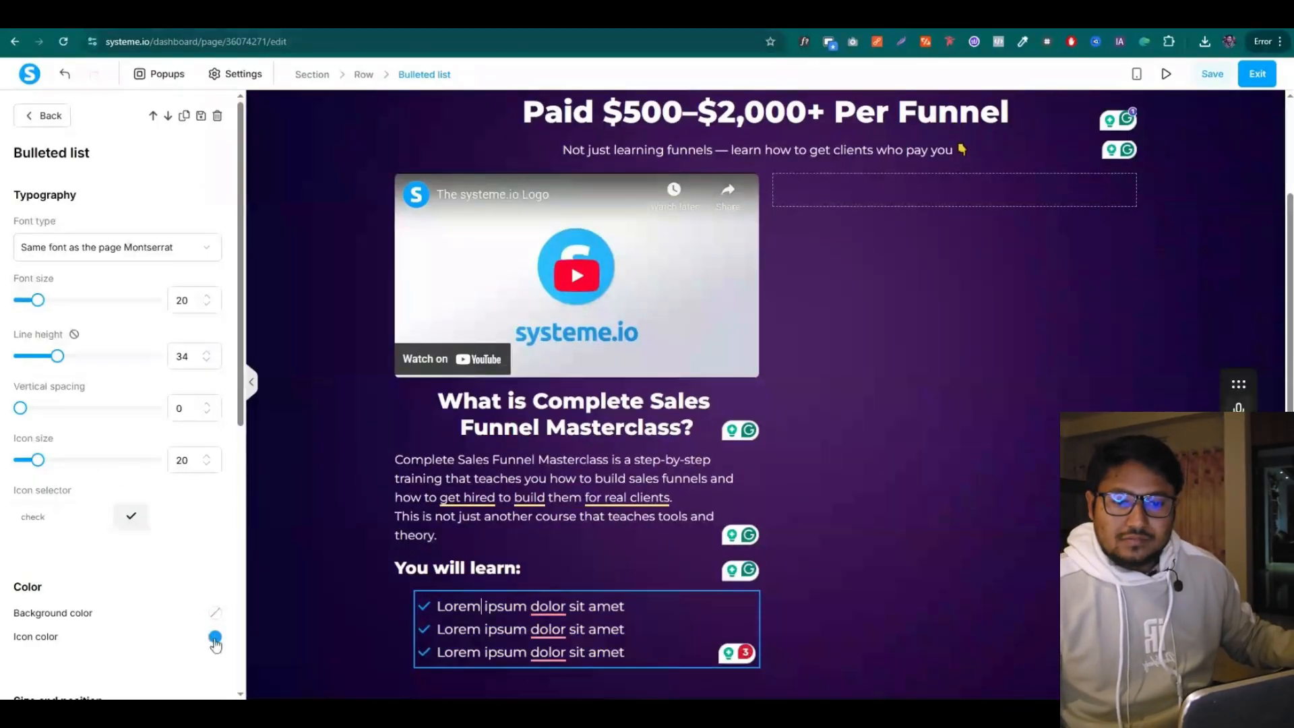
click(215, 638)
click(248, 509)
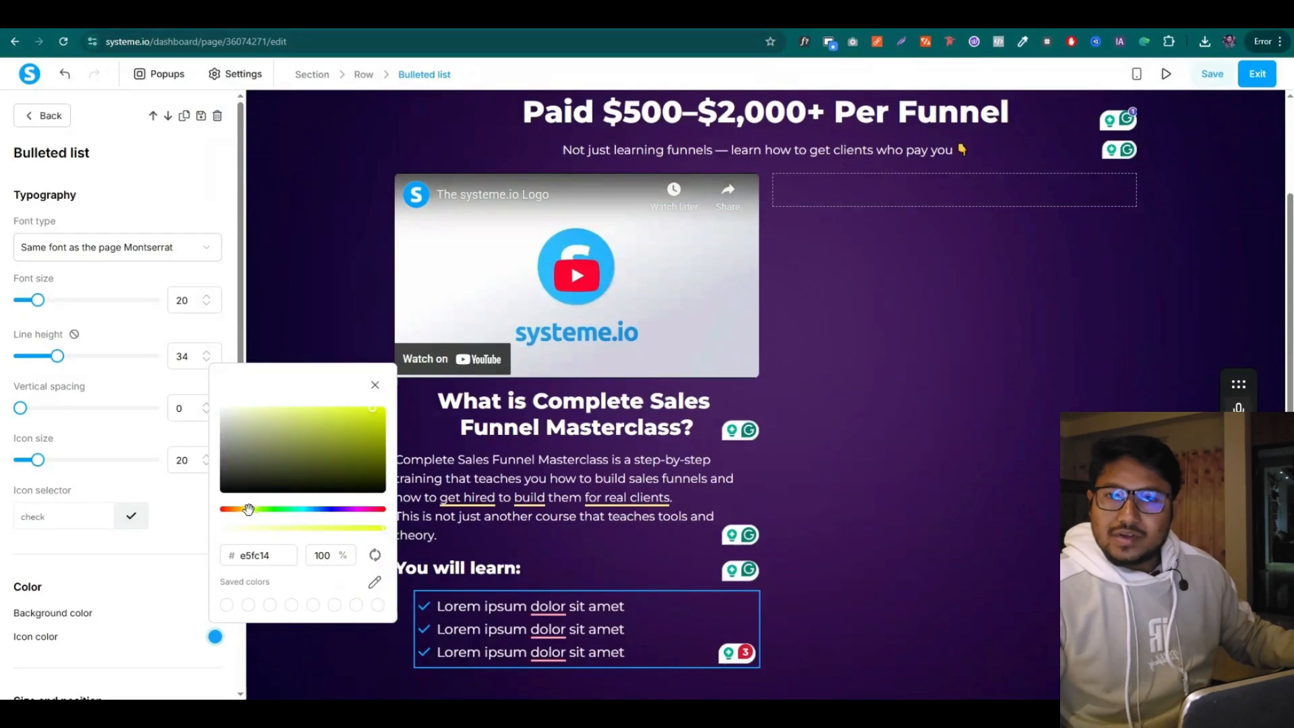
click(75, 518)
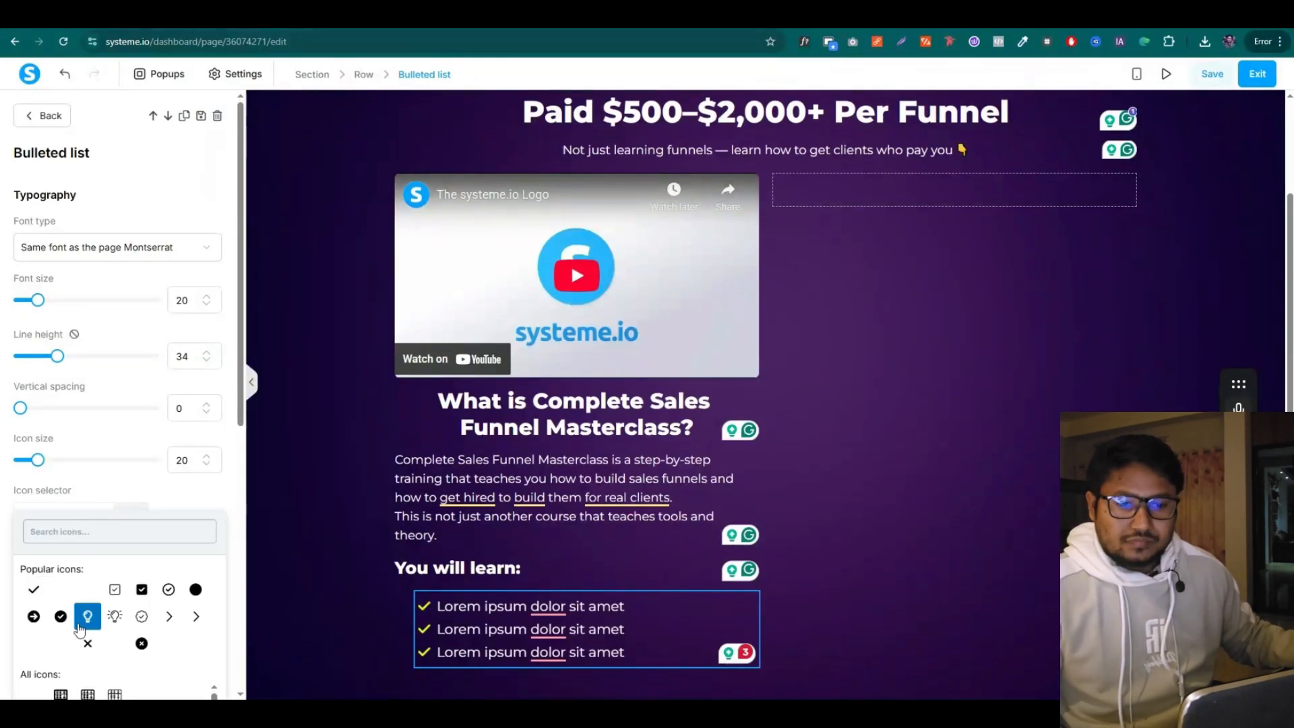
click(69, 616)
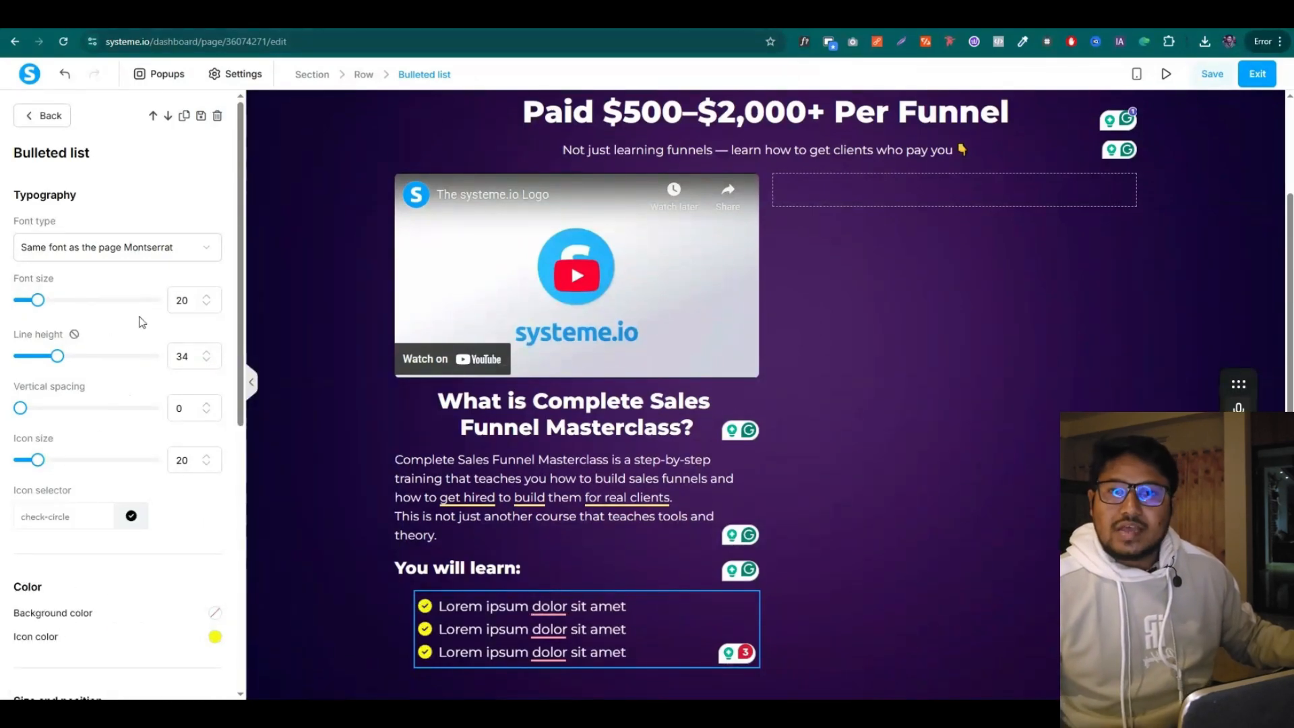
Set the list text to 18 px Montserrat from Google Fonts
click(208, 306)
click(209, 306)
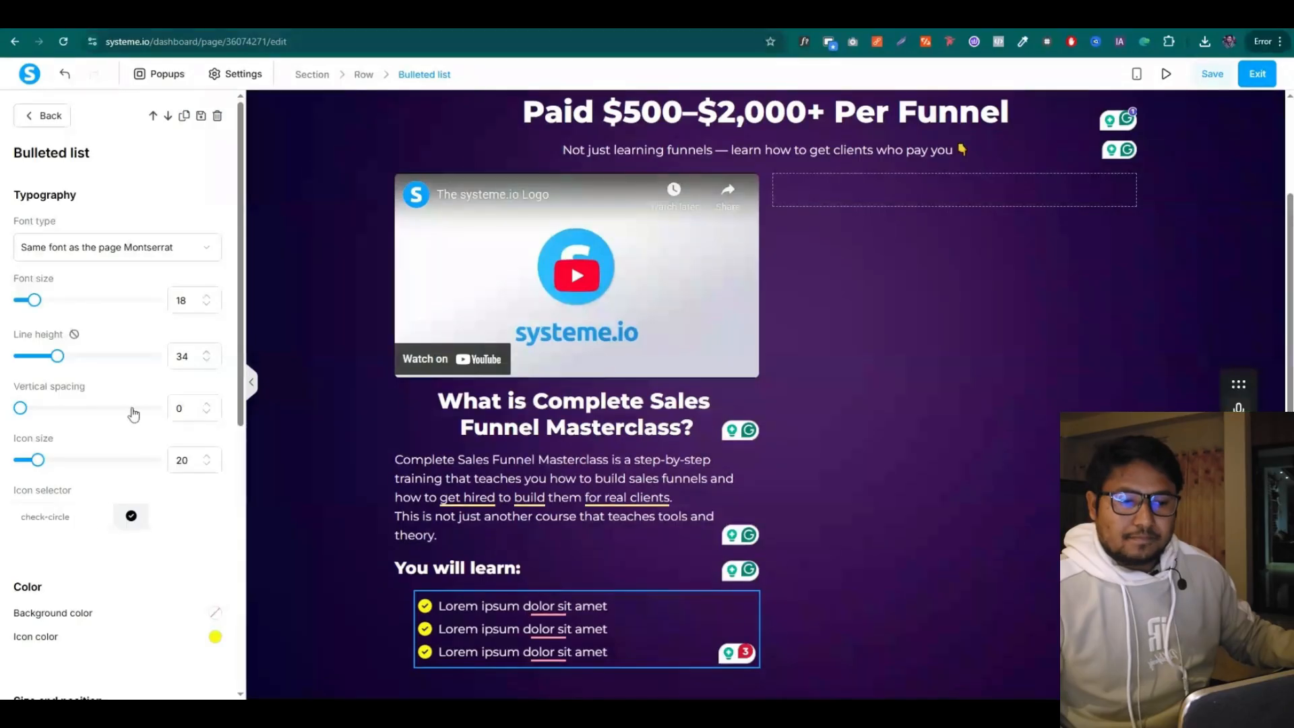
click(137, 249)
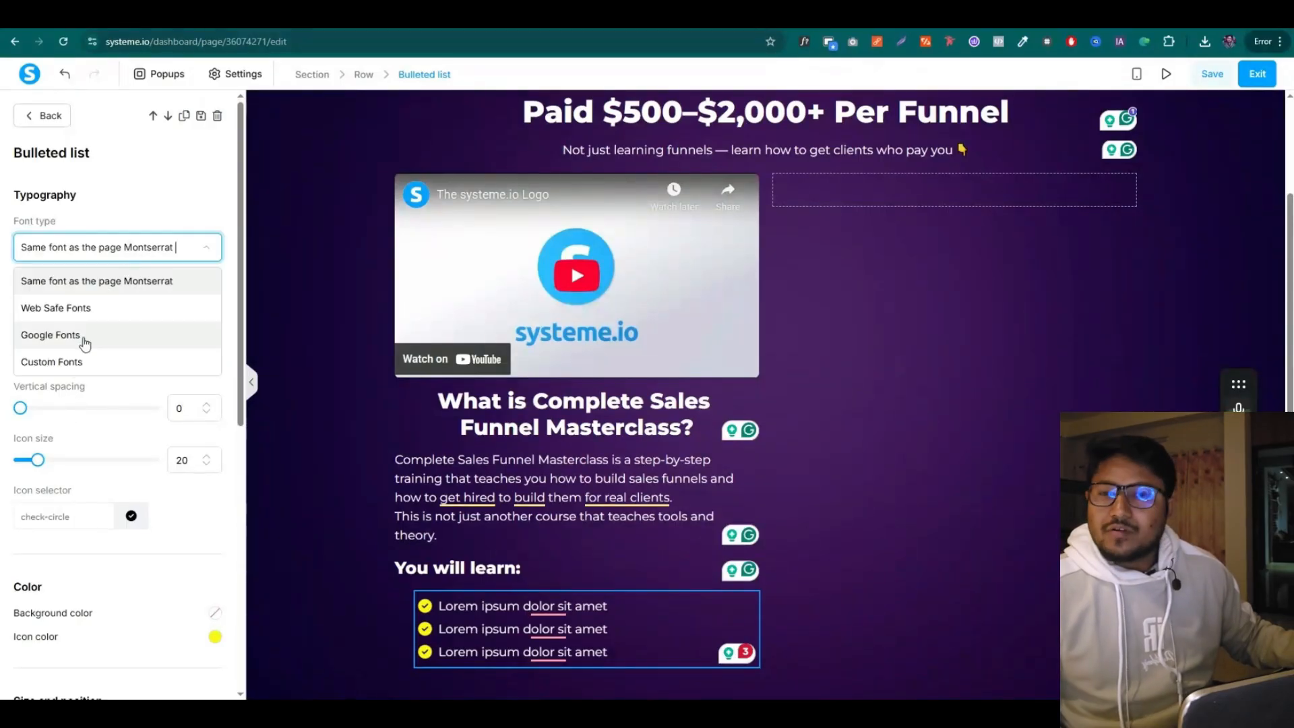
click(76, 340)
click(87, 283)
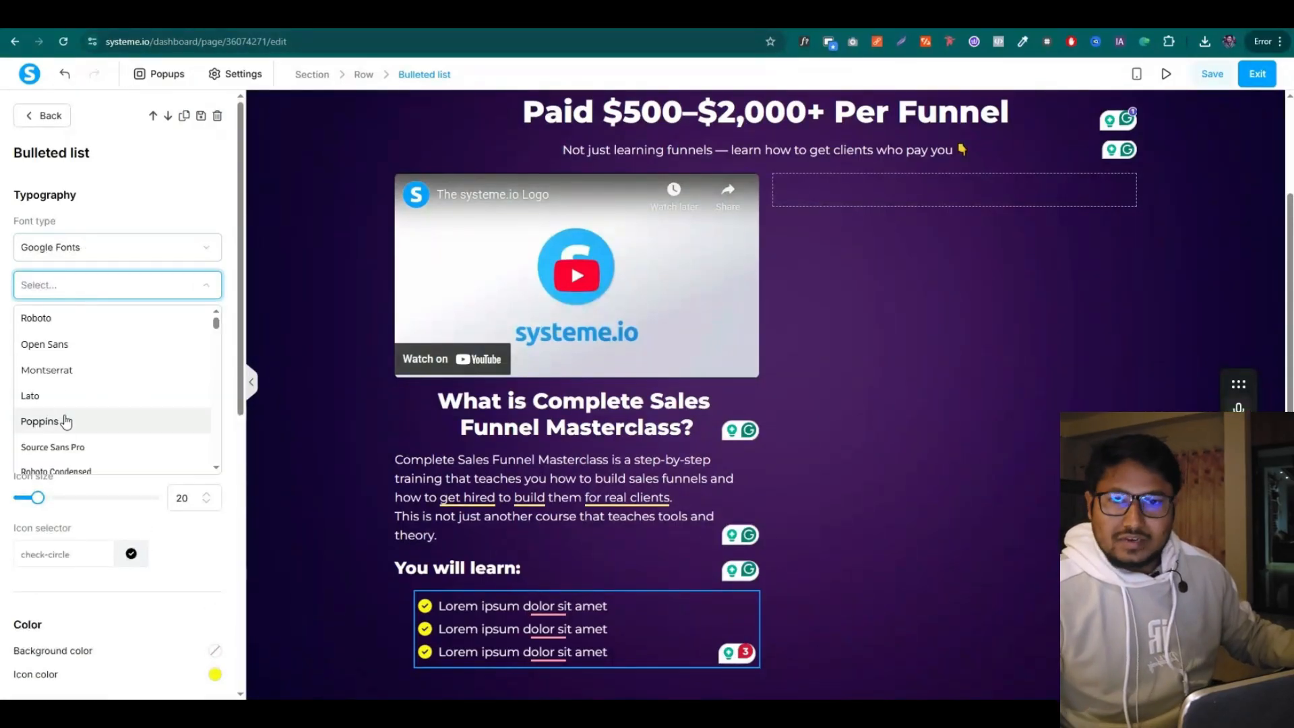
click(71, 372)
Set the list's margin to 5 and vertical spacing to 5
scroll(108, 457, down, 7)
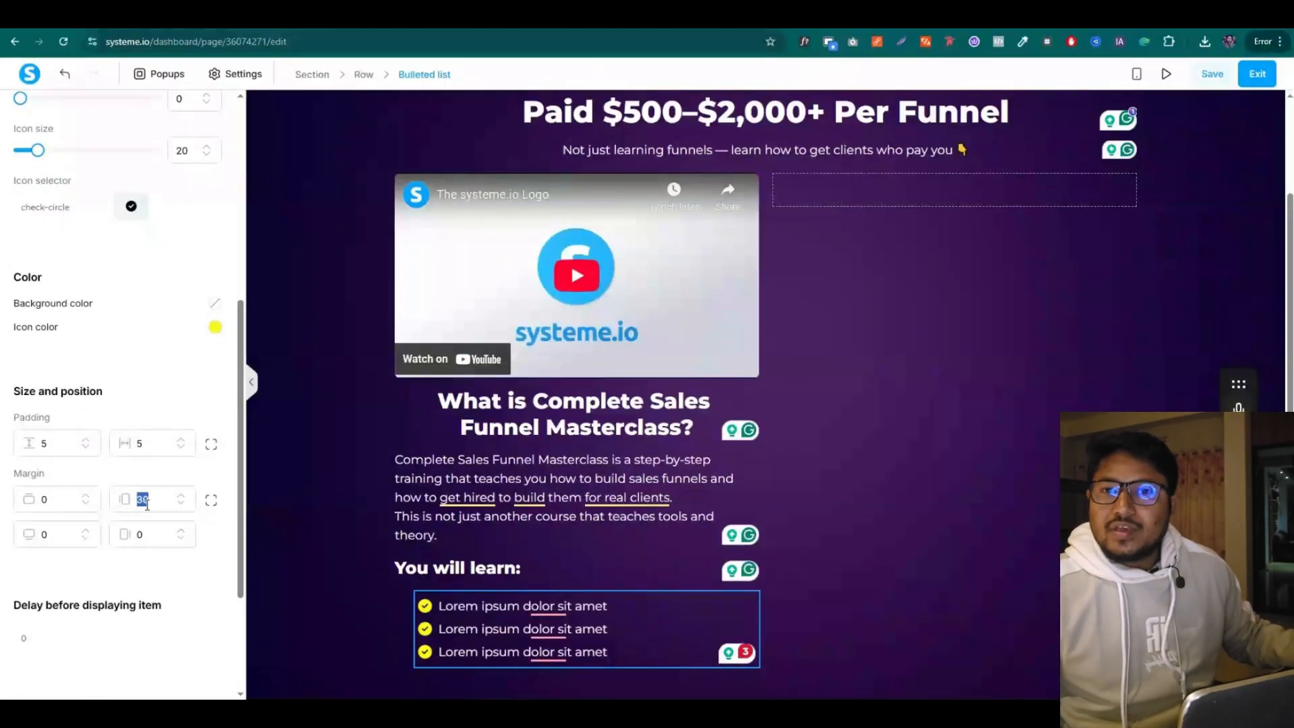
text(5)
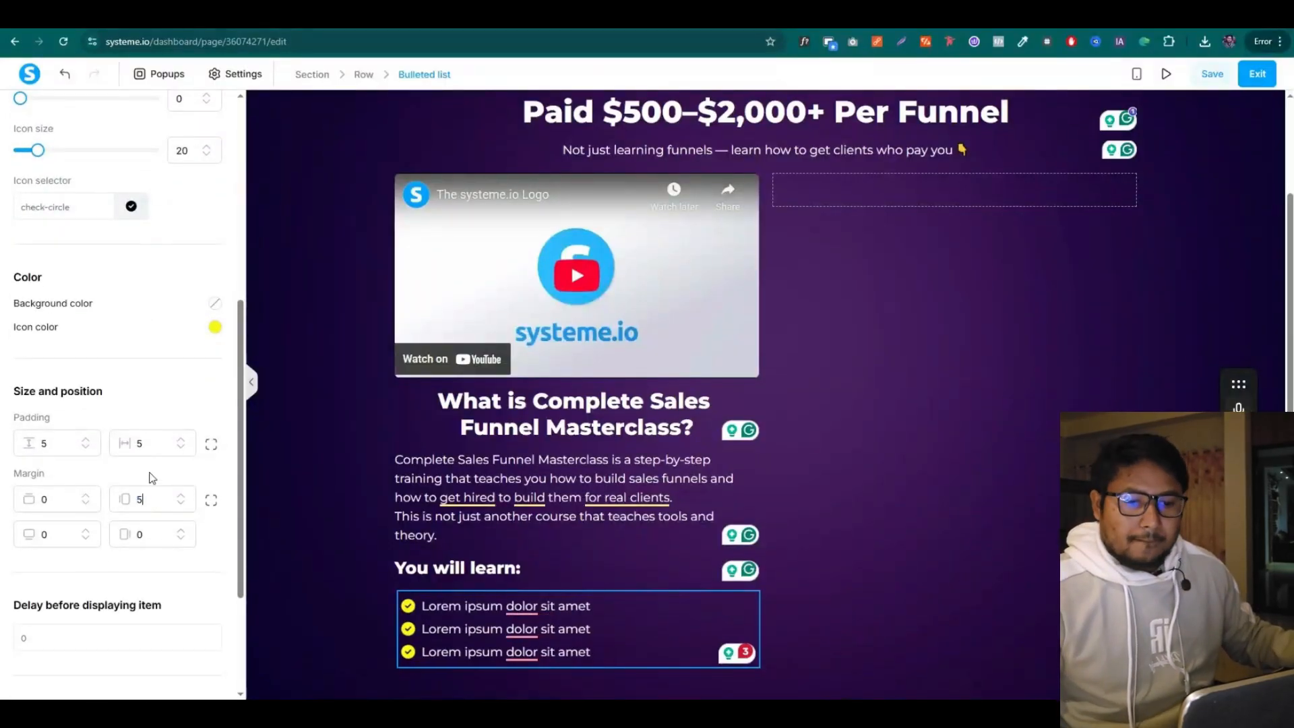
scroll(59, 404, up, 4)
mouse_move(25, 375)
mouse_down()
mouse_move(41, 371)
mouse_move(27, 371)
mouse_up()
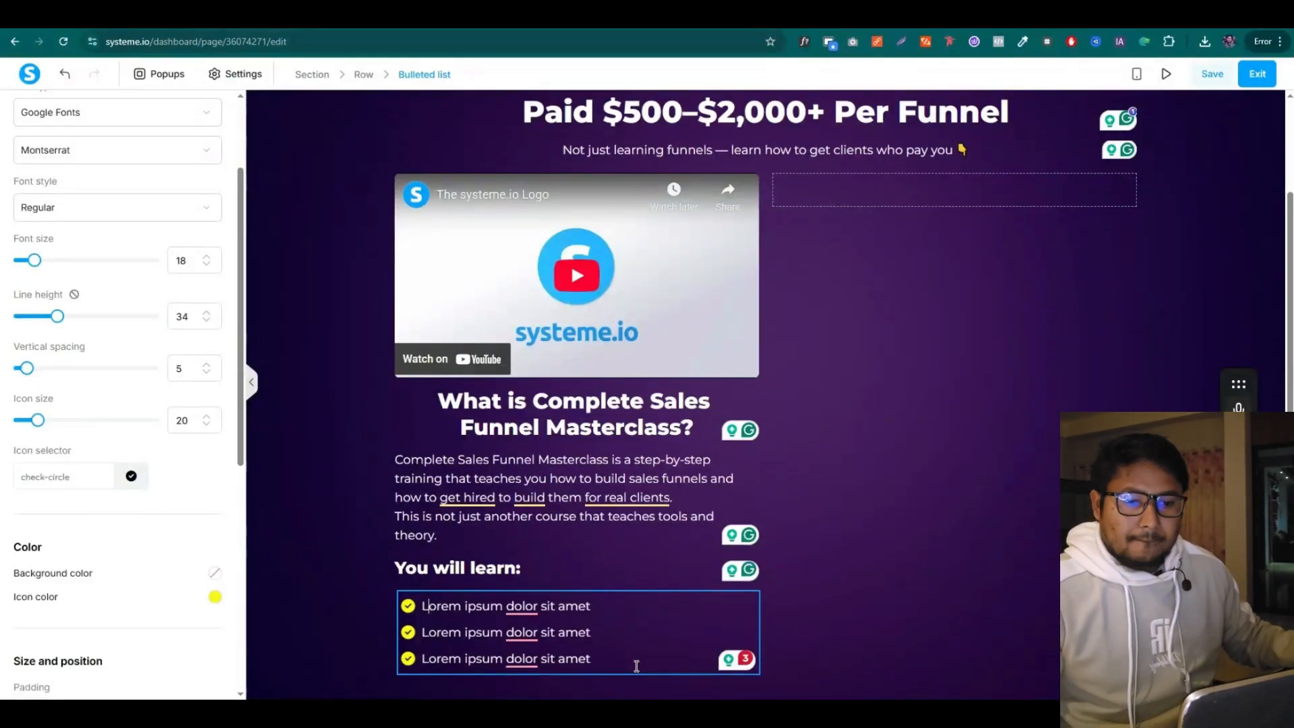
drag(636, 666, 419, 602)
Paste 'How funnels really work' and 'What clients actually want' as the first two items
text(4)
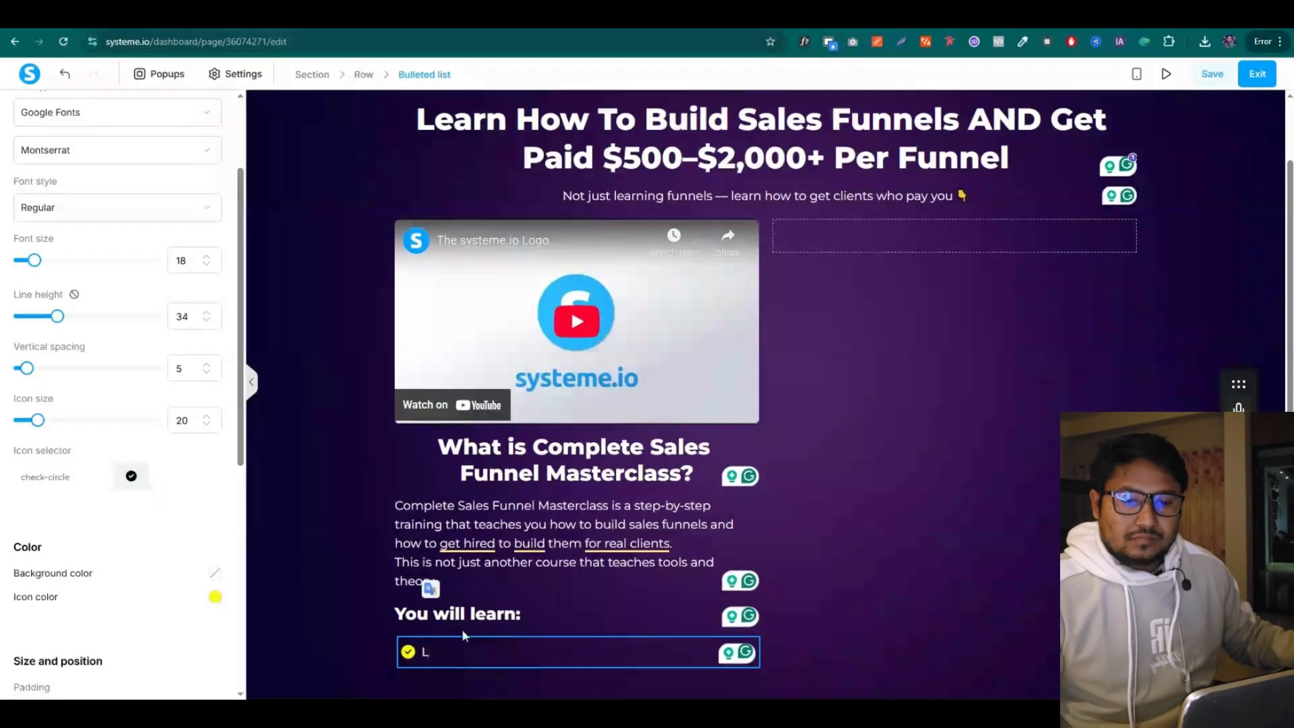
key(BackSpace)
key(ctrl+v)
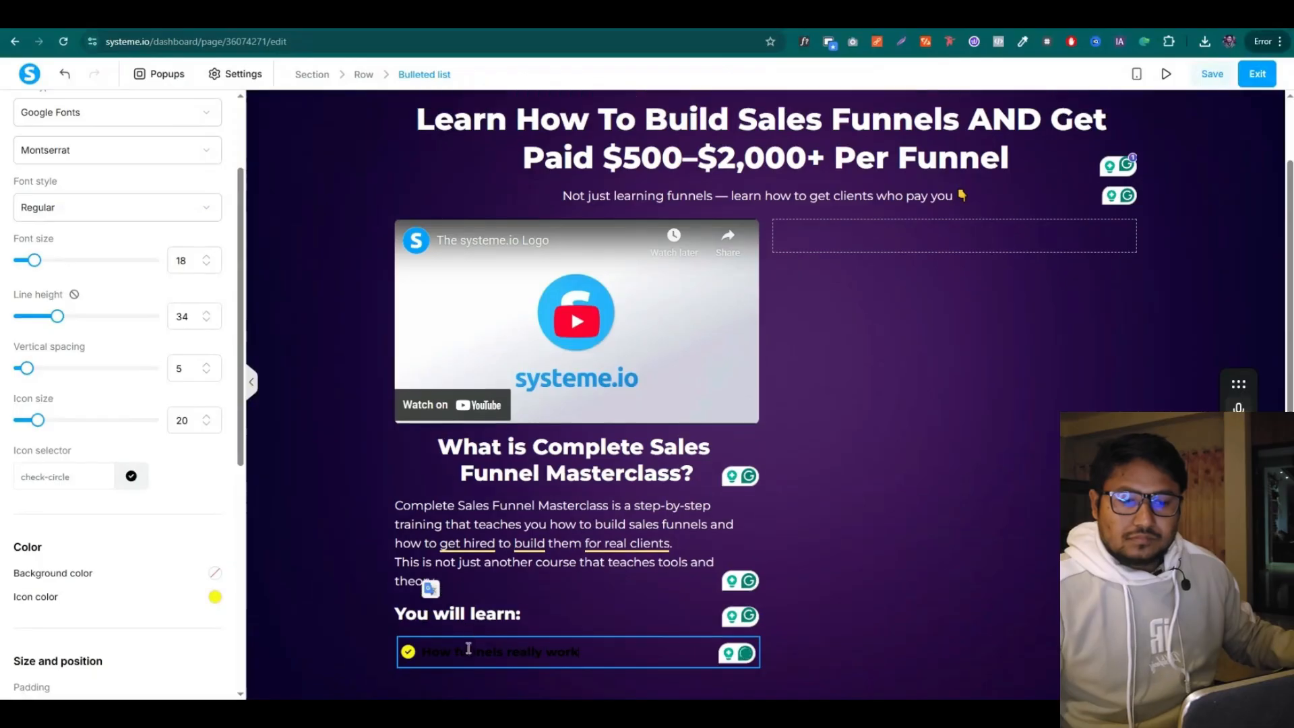
double_click(476, 651)
click(533, 655)
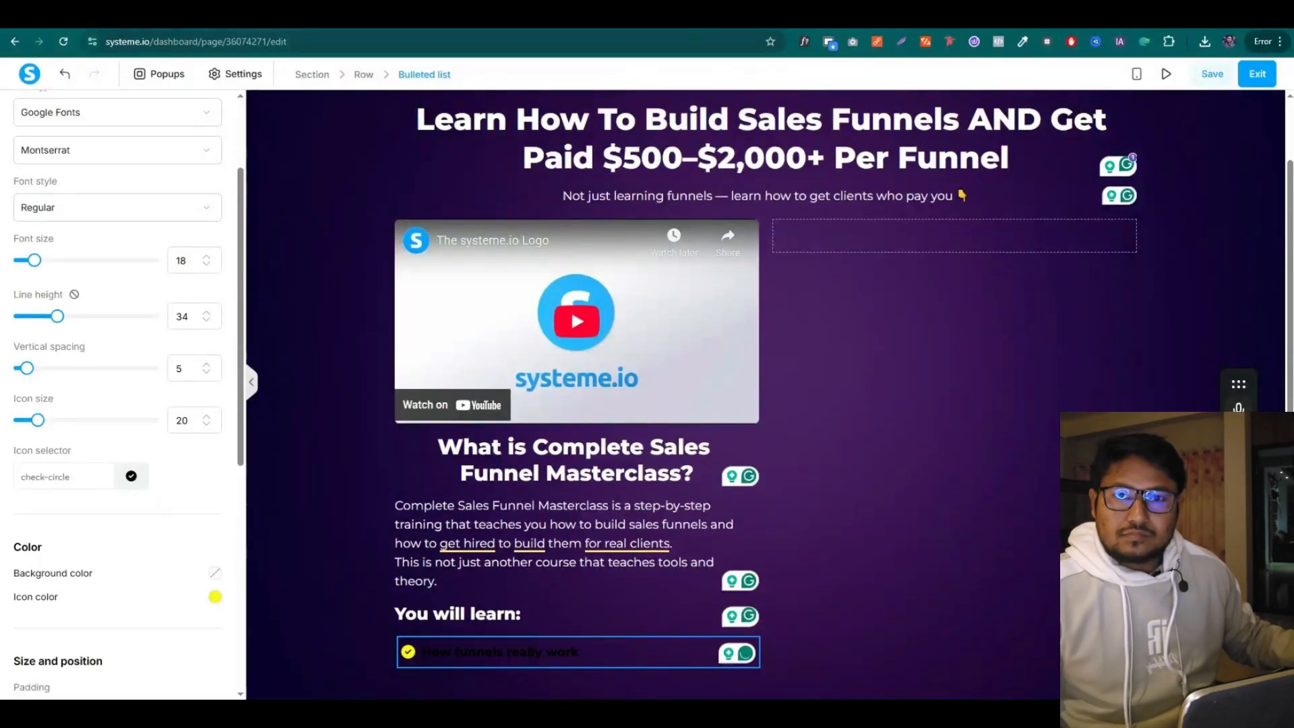
key(ctrl+Tab)
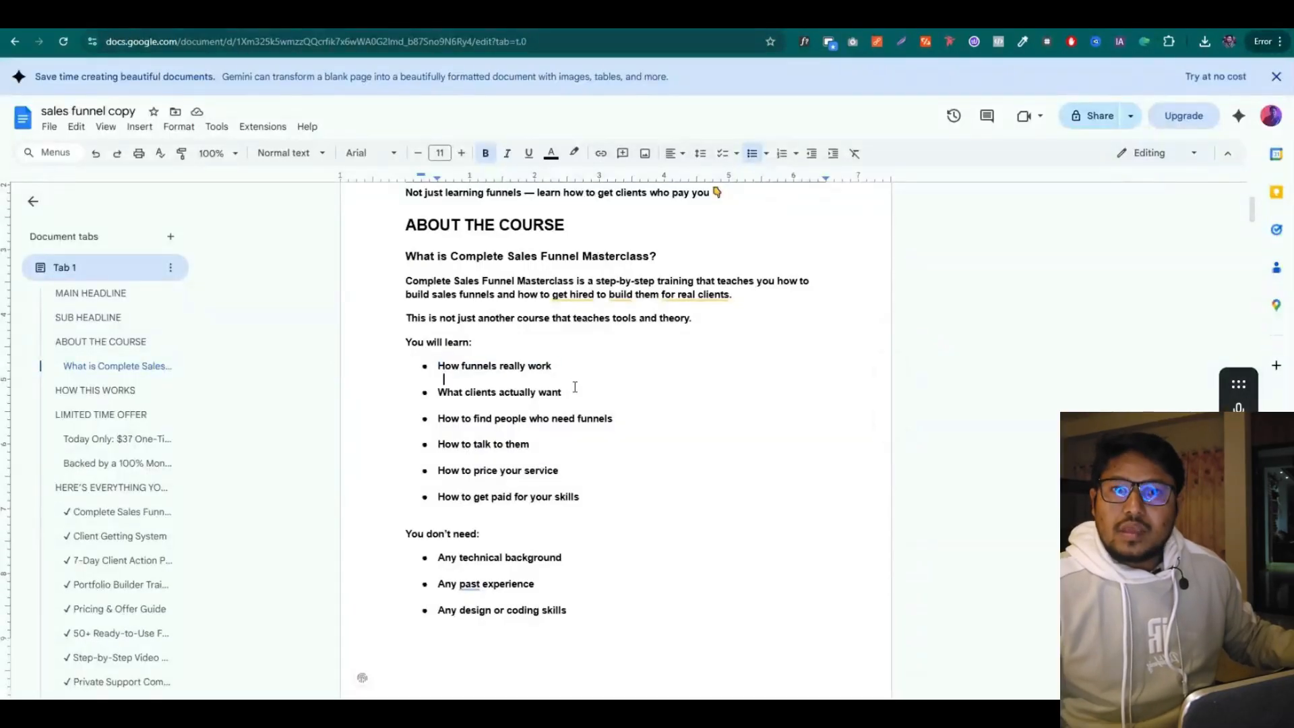
drag(439, 390, 562, 391)
key(ctrl+c)
key(ctrl+shift+Tab)
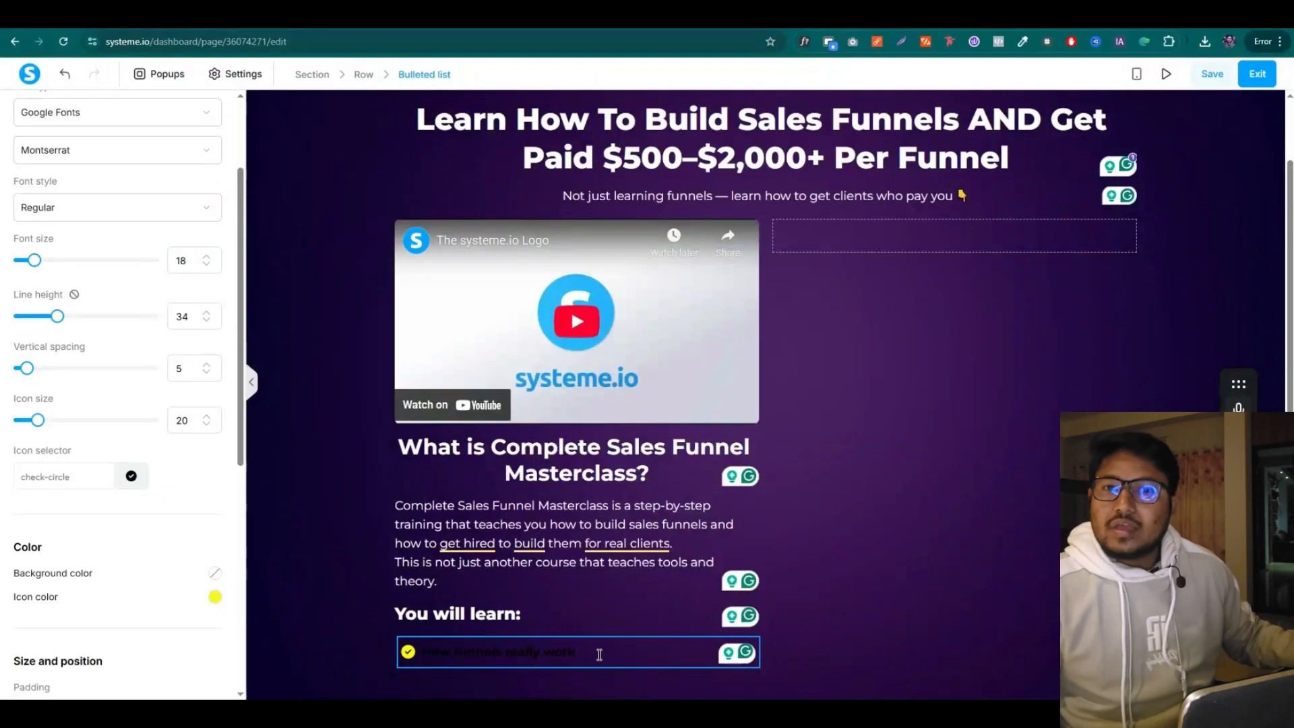
key(Return)
key(ctrl+v)
Add 'How to find people who need funnels' as the third item
key(ctrl+Tab)
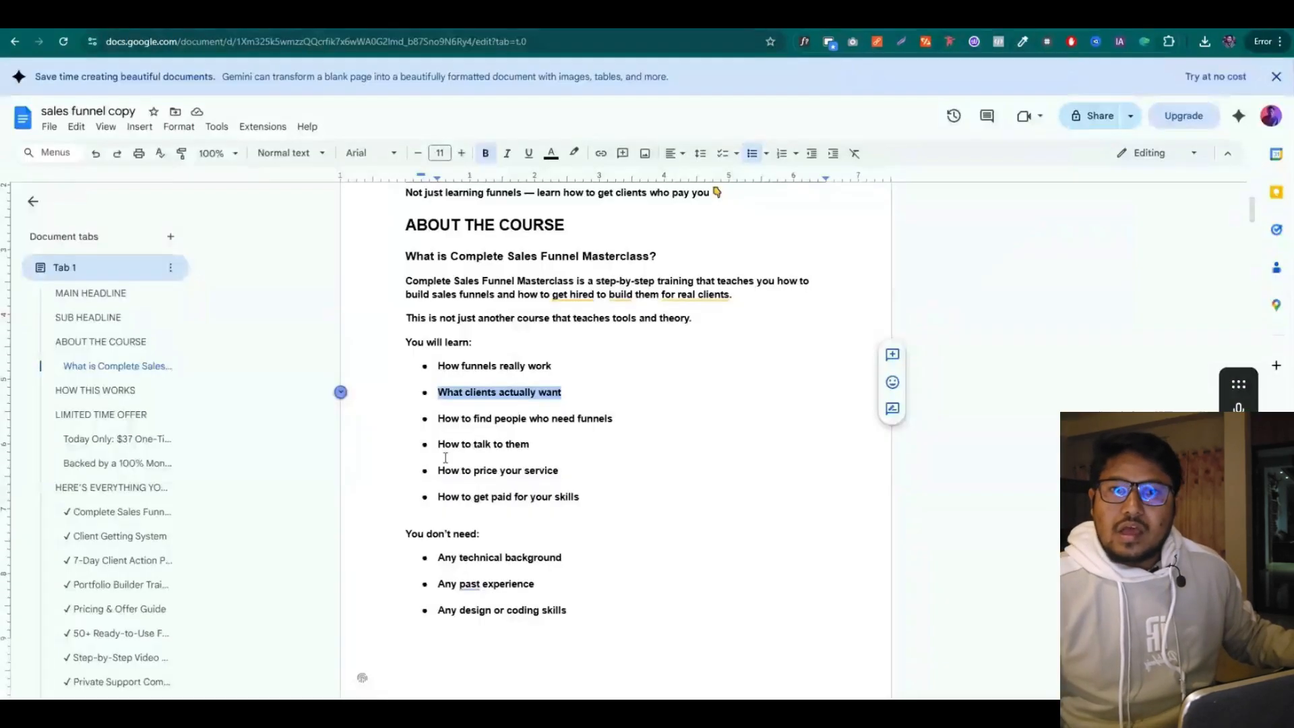
drag(612, 418, 438, 418)
key(ctrl+c)
key(ctrl+shift+Tab)
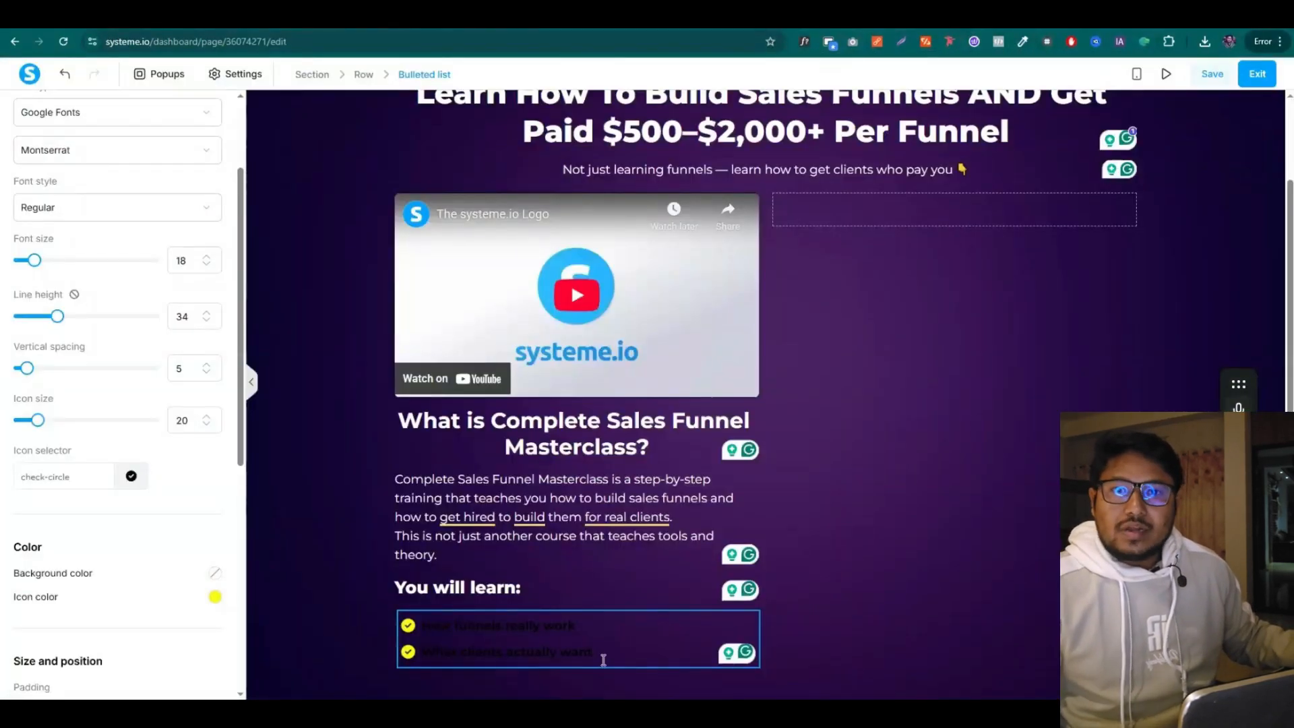
key(Return)
key(ctrl+v)
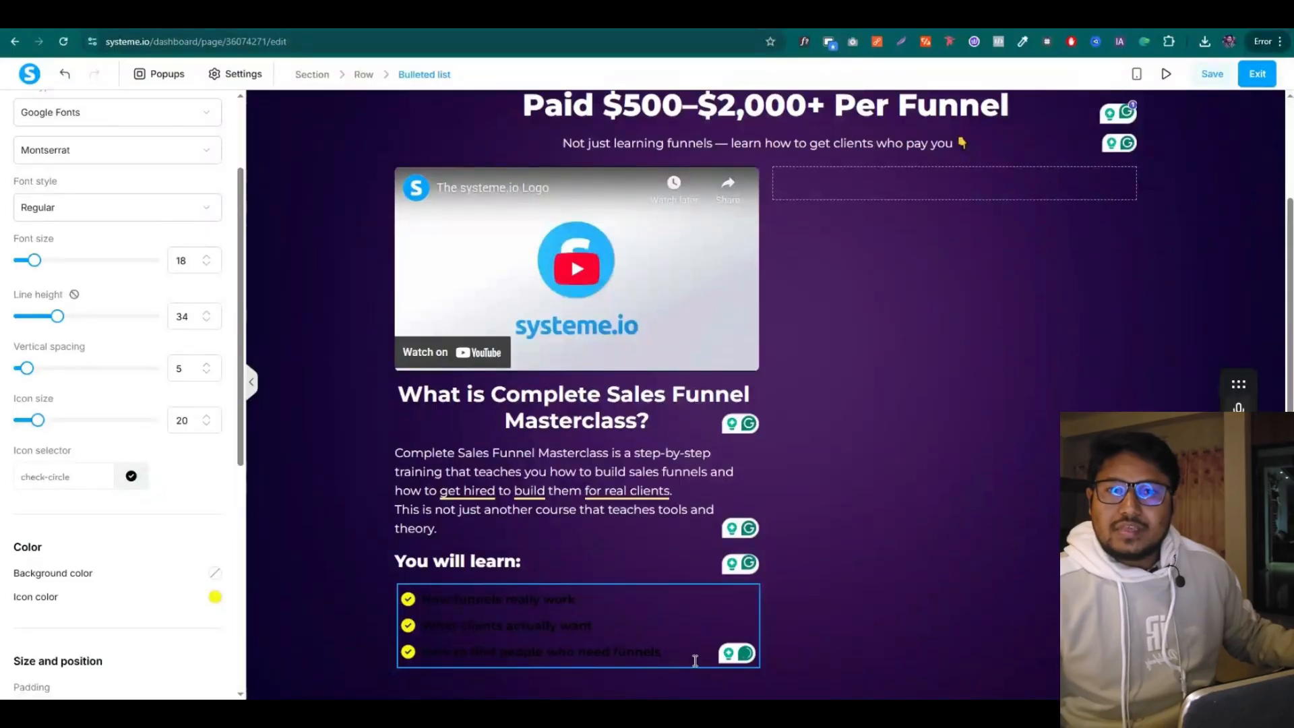
drag(695, 661, 458, 609)
click(580, 564)
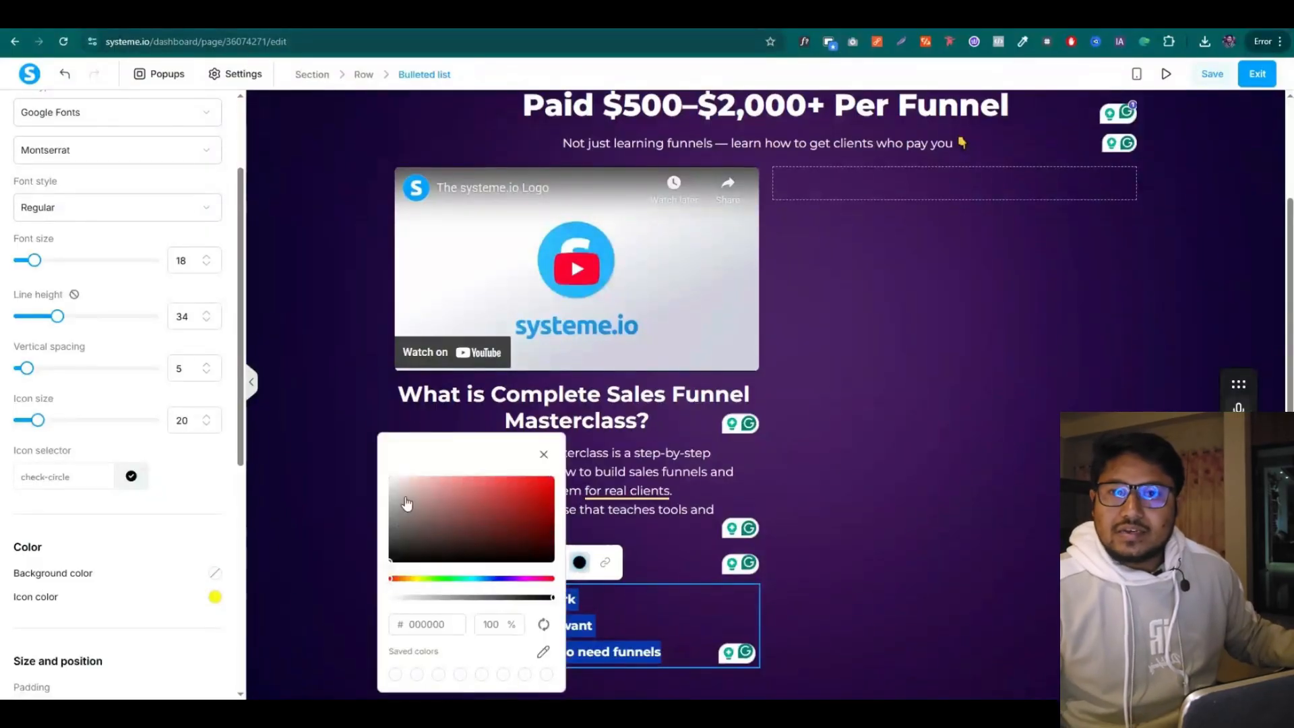
click(658, 603)
Add 'How to talk to them' as the fourth item
key(alt+Tab)
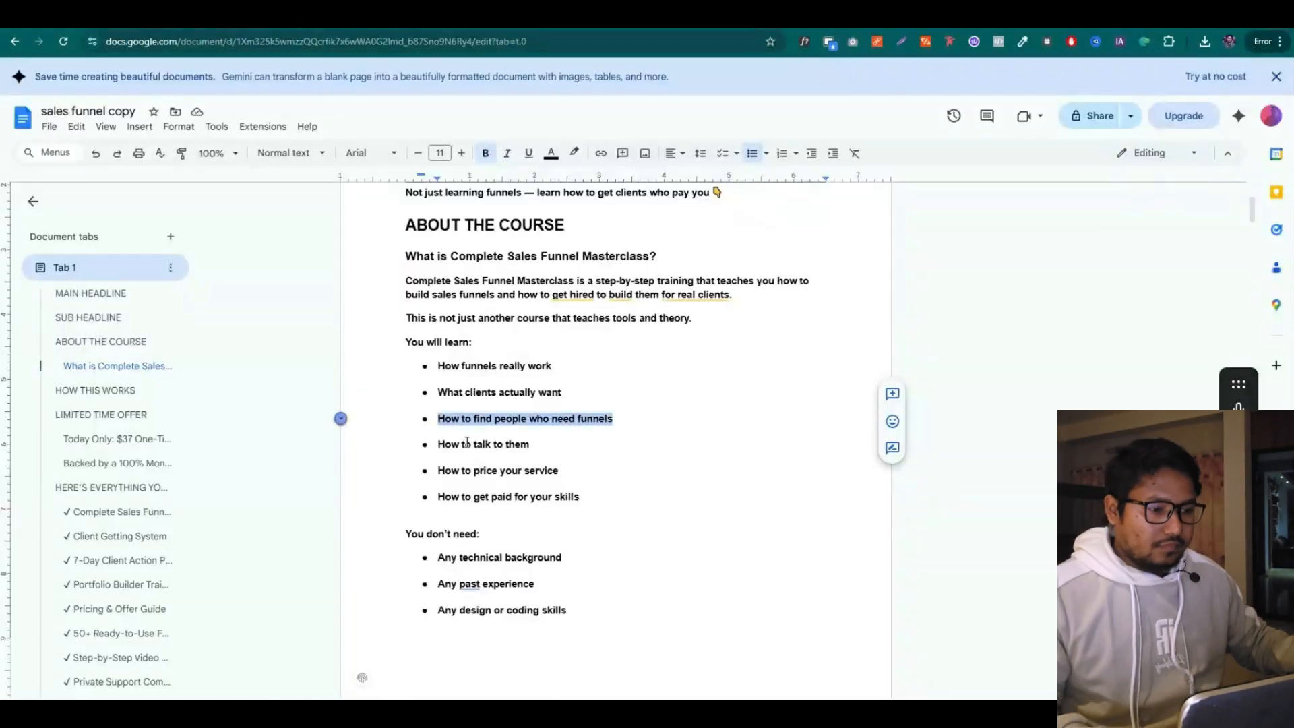
triple_click(464, 445)
key(ctrl+c)
key(alt+Tab)
click(690, 655)
key(Return)
key(ctrl+v)
Add 'How to price your service' and 'How to get paid for your skills' as the final items
key(alt+Tab)
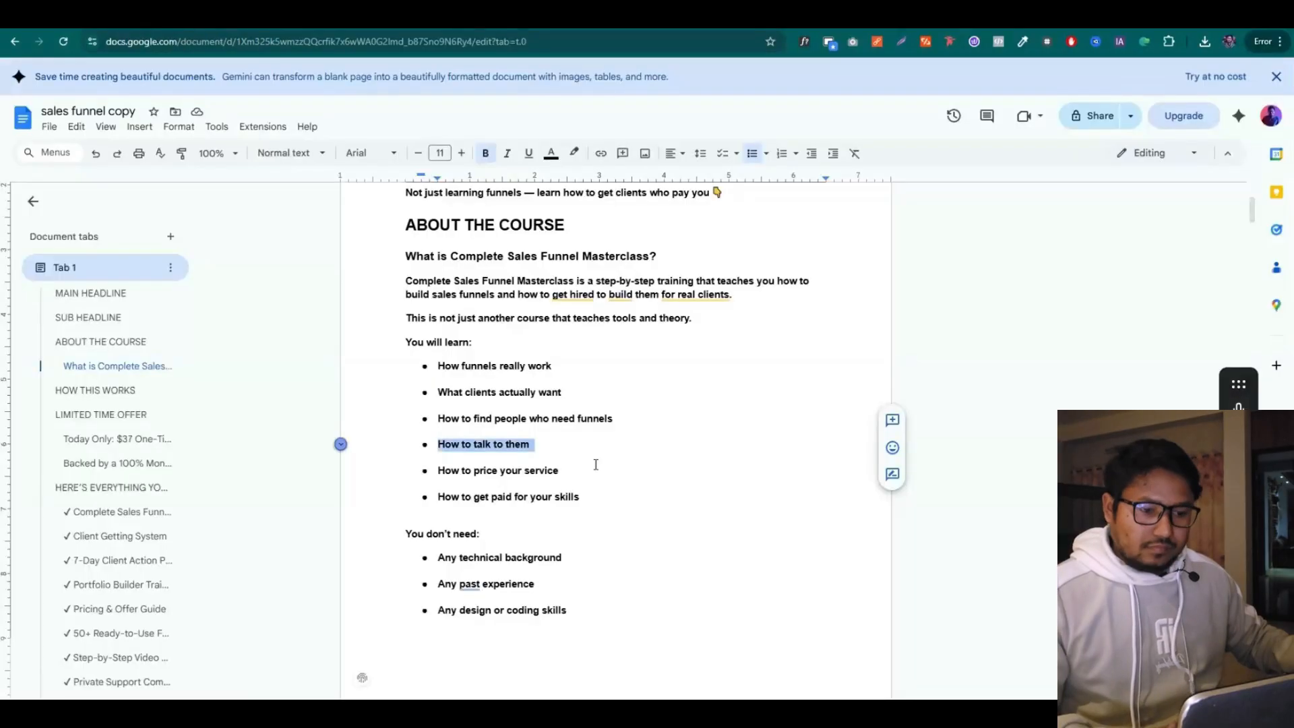
triple_click(498, 471)
key(alt+Tab)
key(alt+Tab)
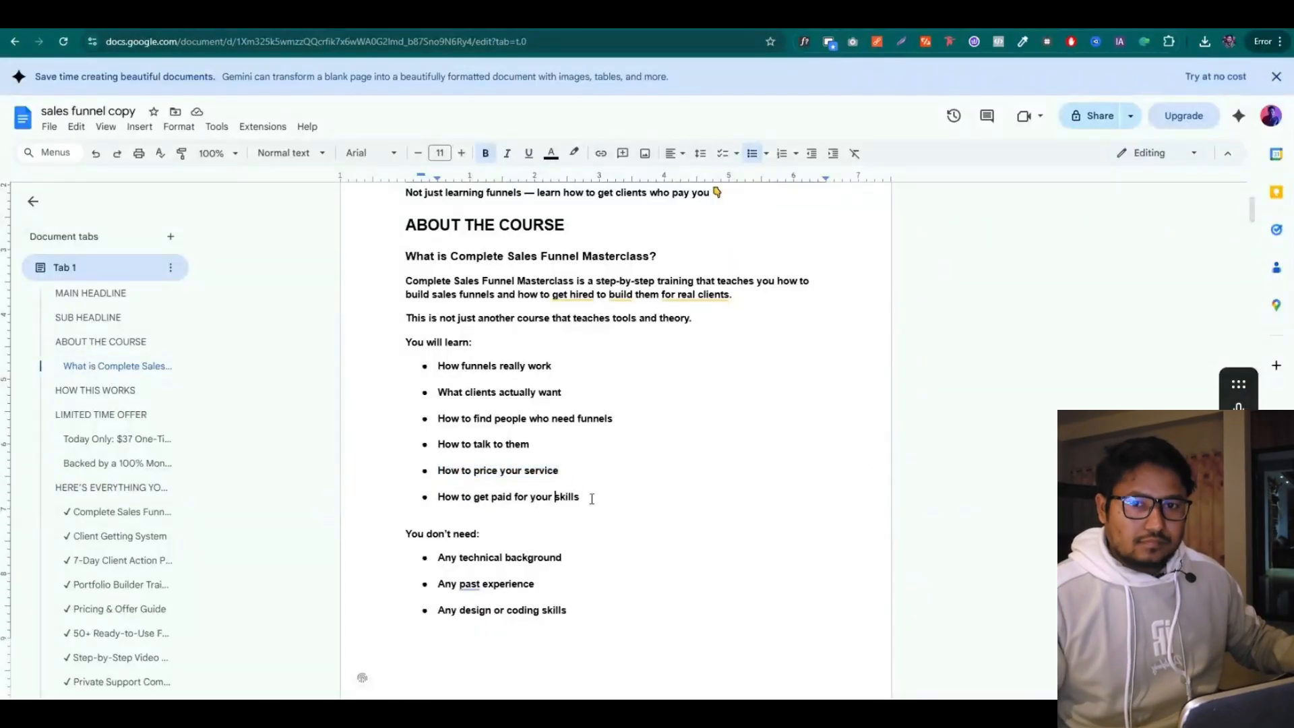
triple_click(588, 497)
key(ctrl+c)
key(alt+Tab)
click(606, 653)
key(Return)
key(ctrl+v)
Make all six list items white
drag(610, 652, 423, 600)
click(555, 565)
drag(409, 500, 351, 471)
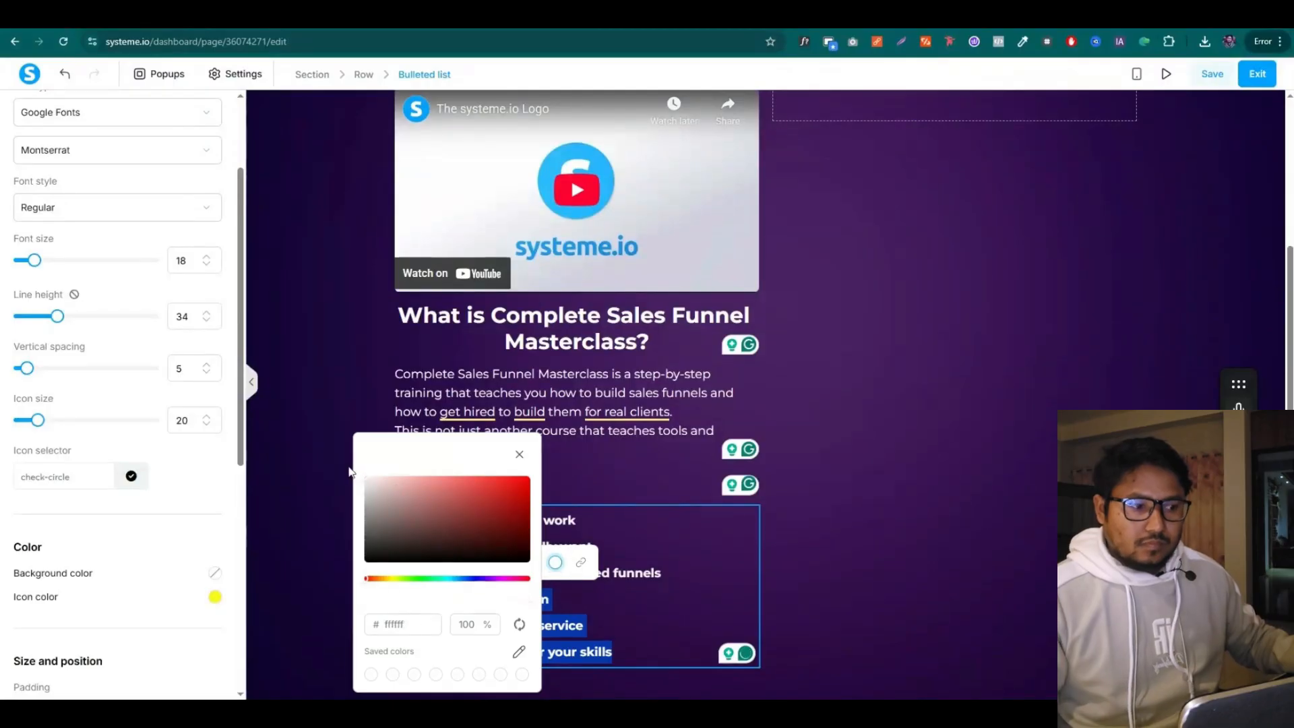
click(645, 436)
click(445, 528)
Set the bulleted list's top padding to 0
click(308, 491)
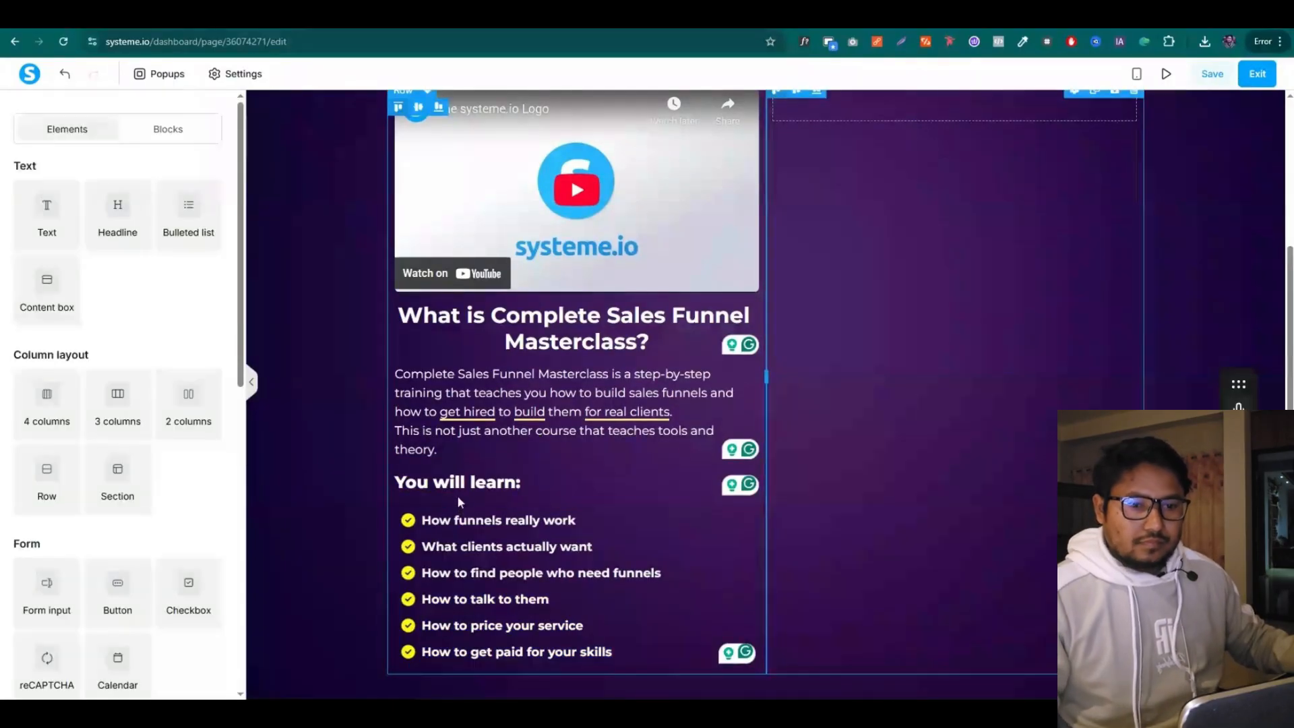
click(532, 563)
scroll(121, 446, down, 3)
scroll(121, 446, down, 3)
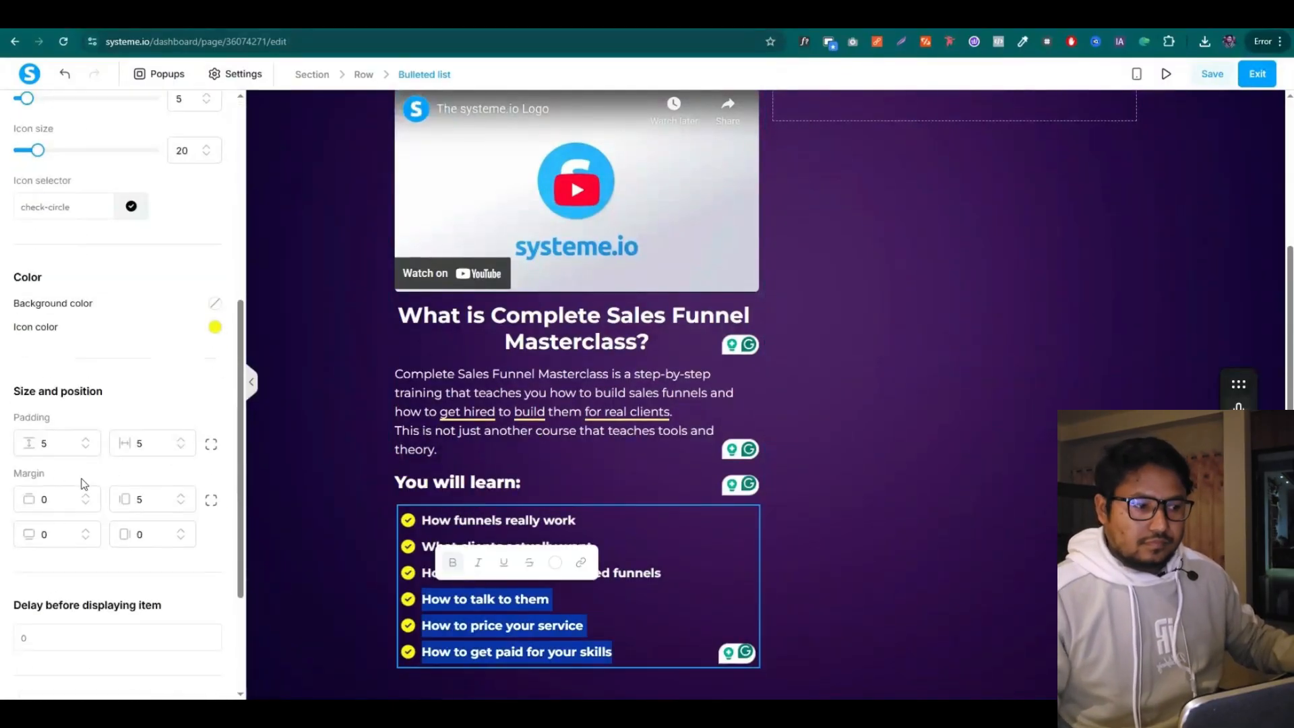
click(210, 449)
drag(65, 445, 20, 447)
text(0)
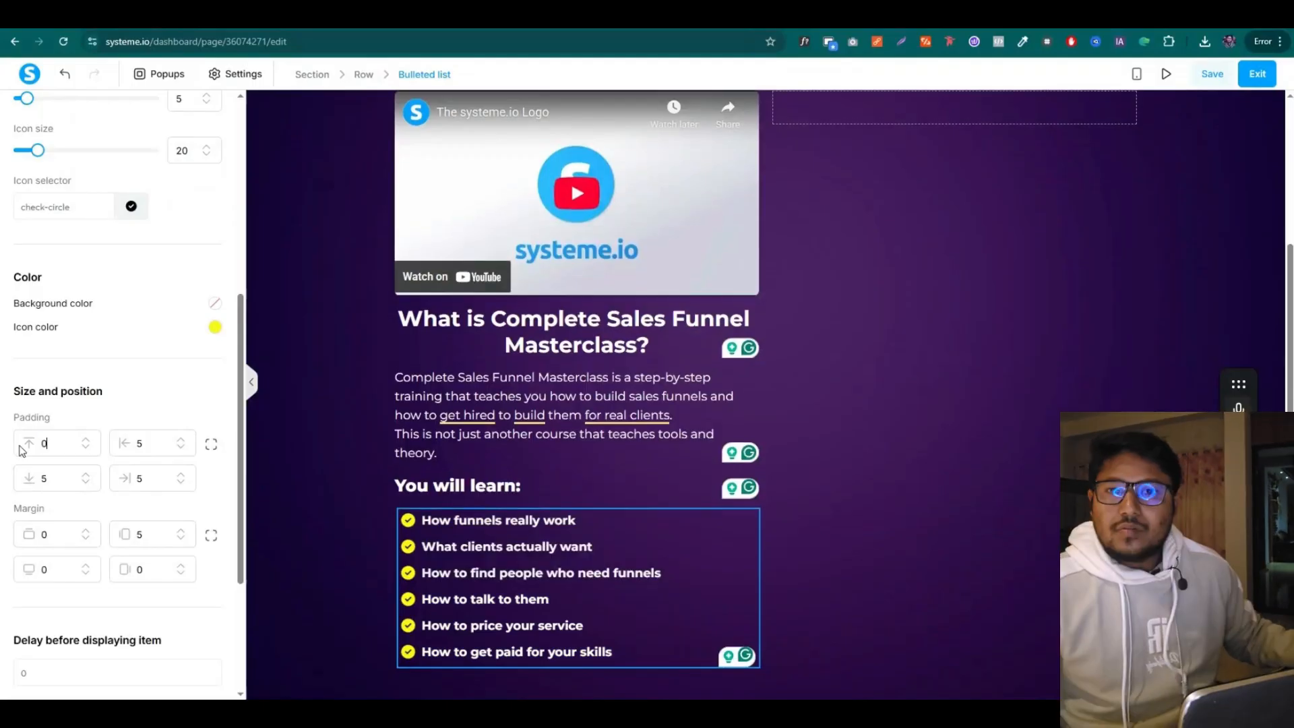
click(318, 482)
Give the 'You will learn:' heading a top padding of 11
click(480, 496)
scroll(101, 404, down, 4)
drag(61, 403, 38, 415)
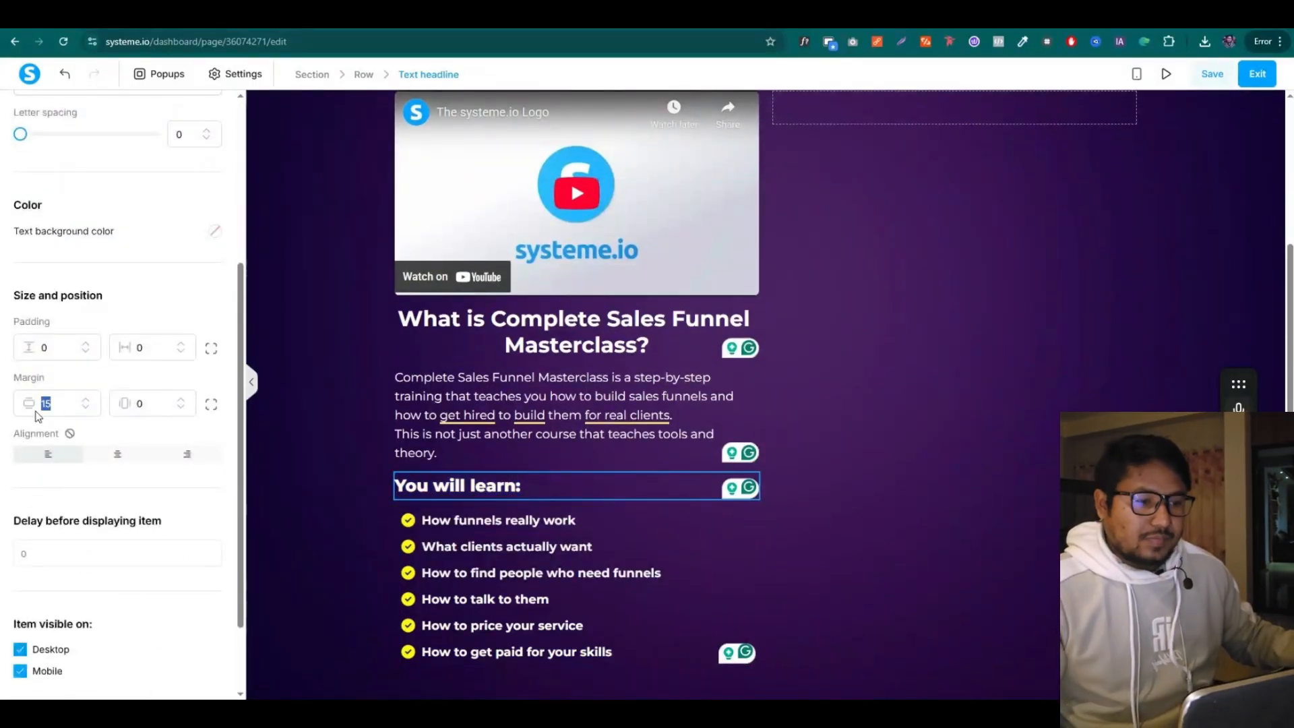
click(405, 478)
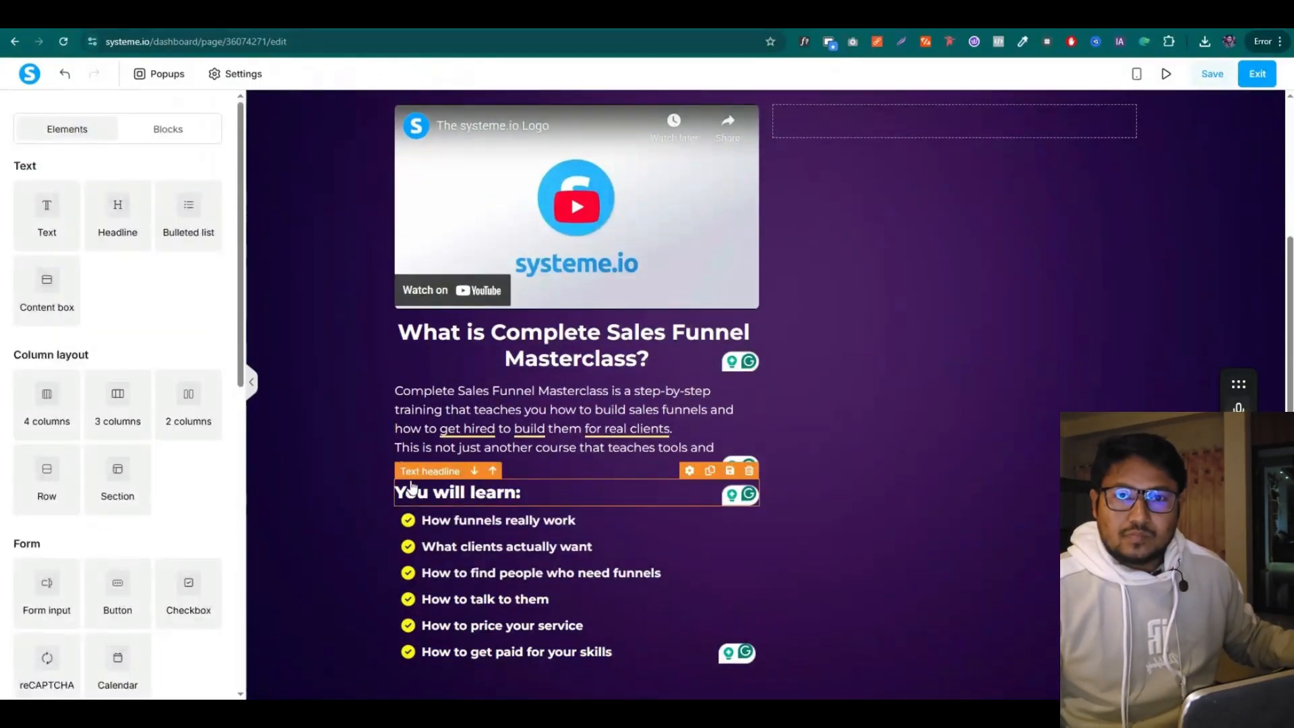
click(581, 494)
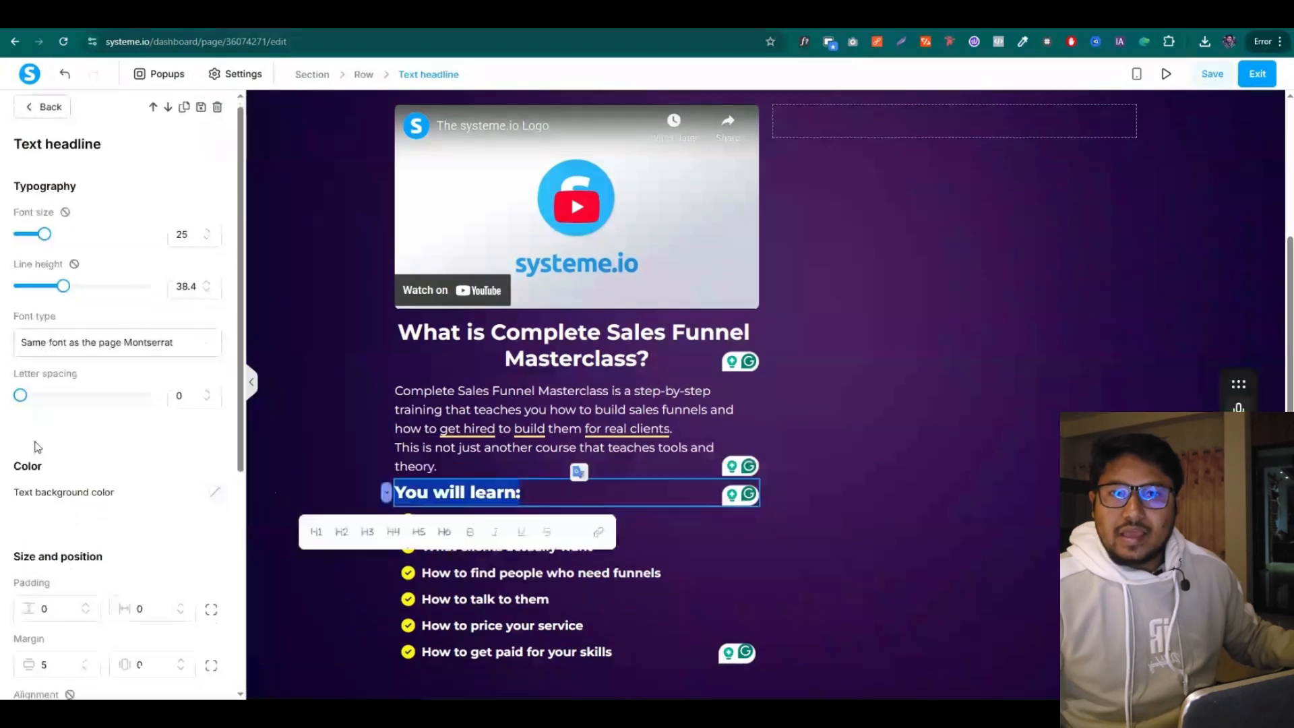
scroll(53, 442, down, 3)
drag(60, 417, 36, 418)
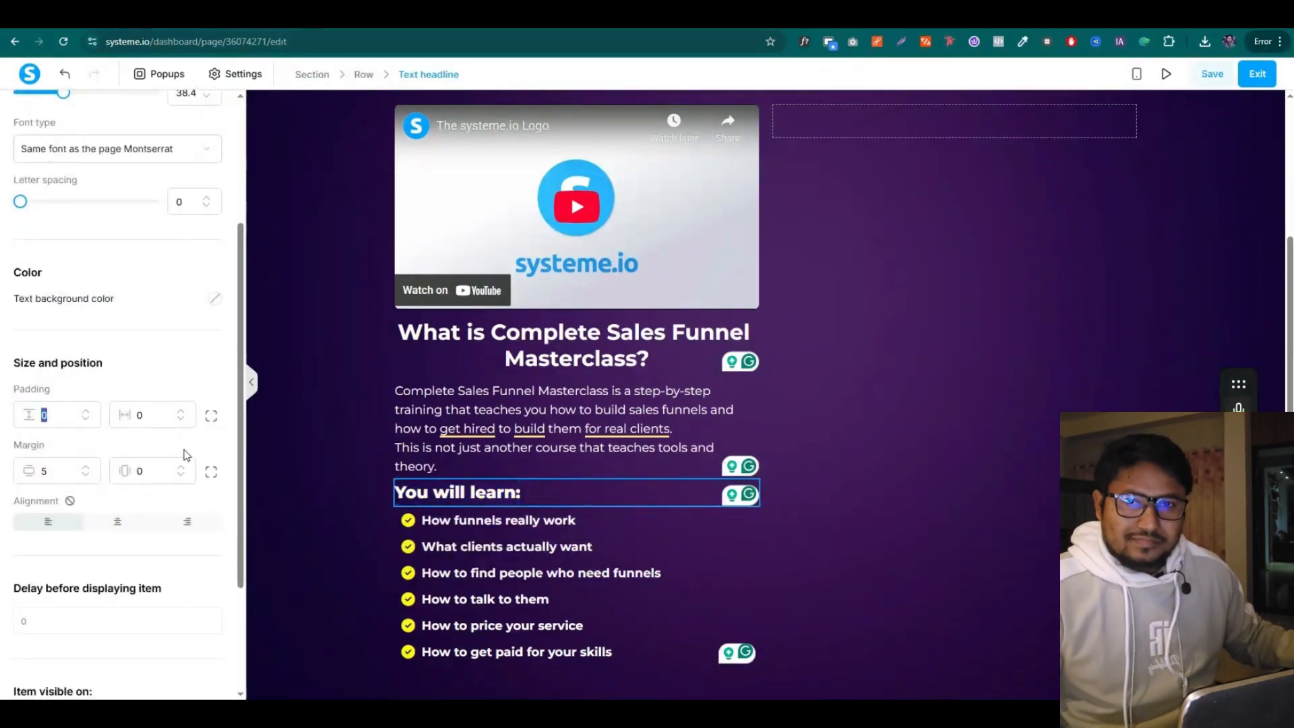
text(11)
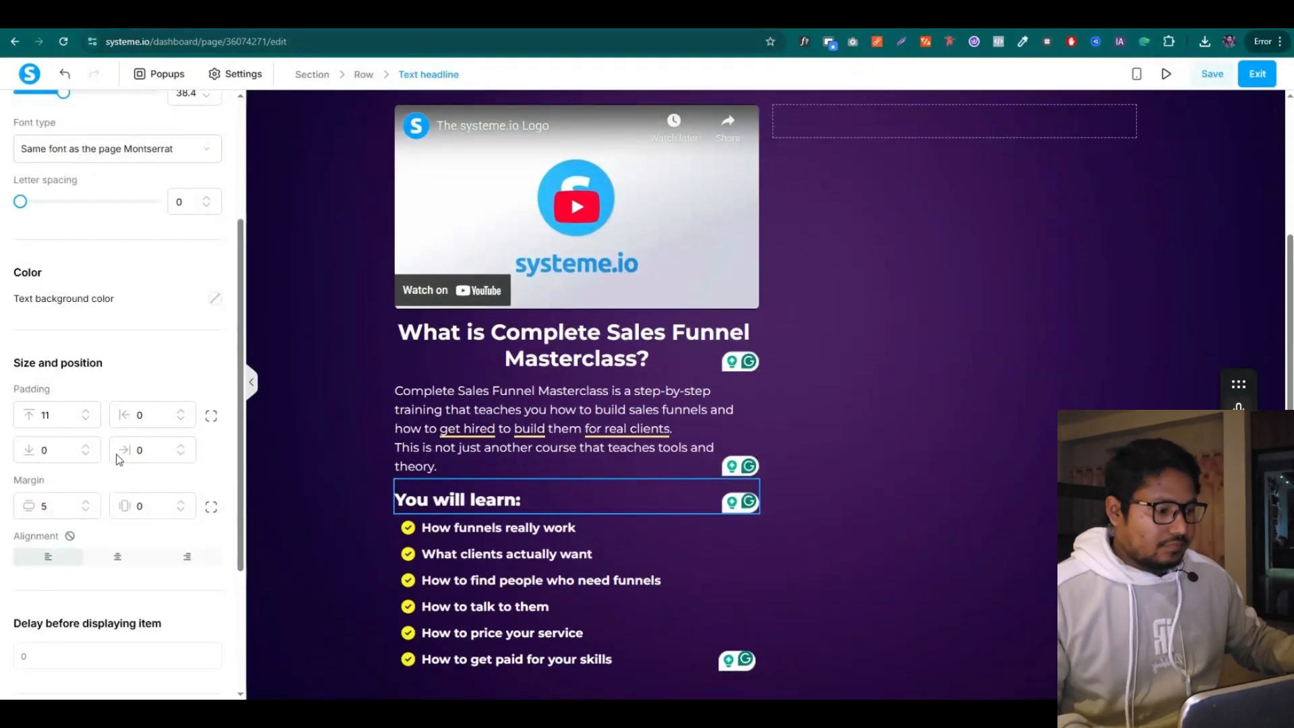
click(872, 367)
scroll(814, 405, up, 2)
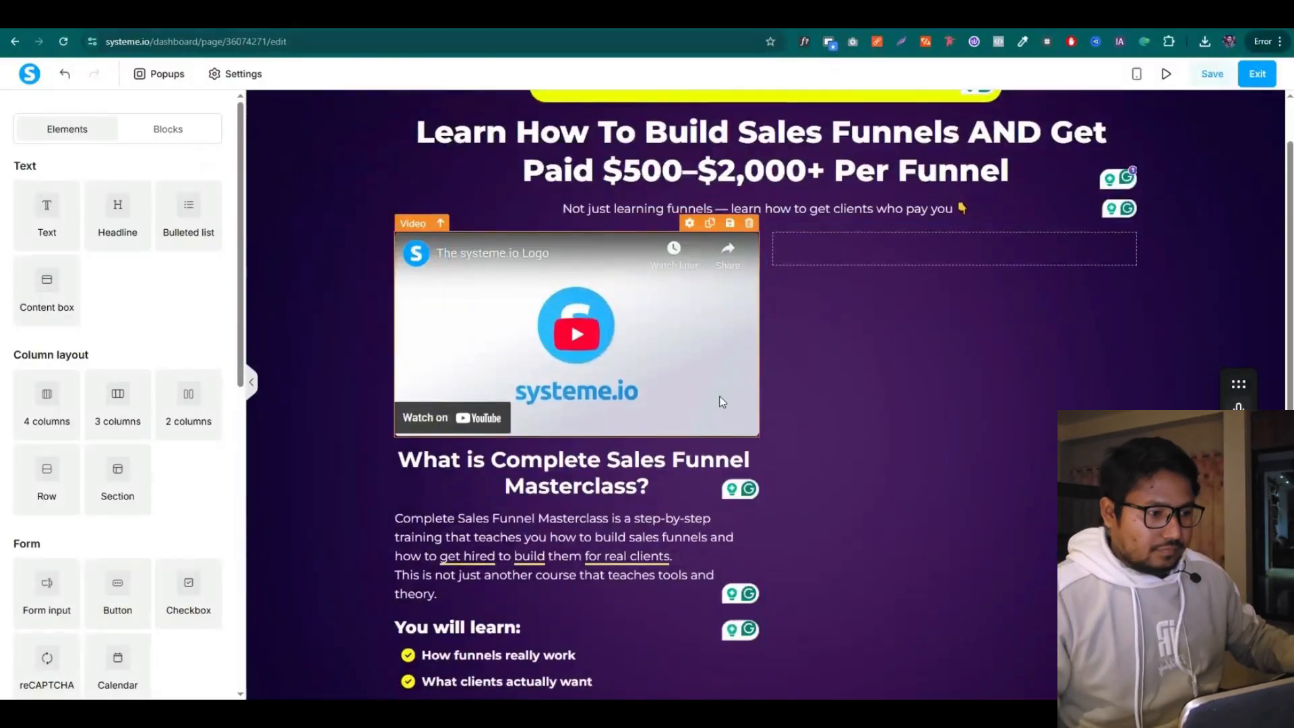
Scroll through the sales funnel copy and check the hero section in the editor
scroll(722, 402, down, 2)
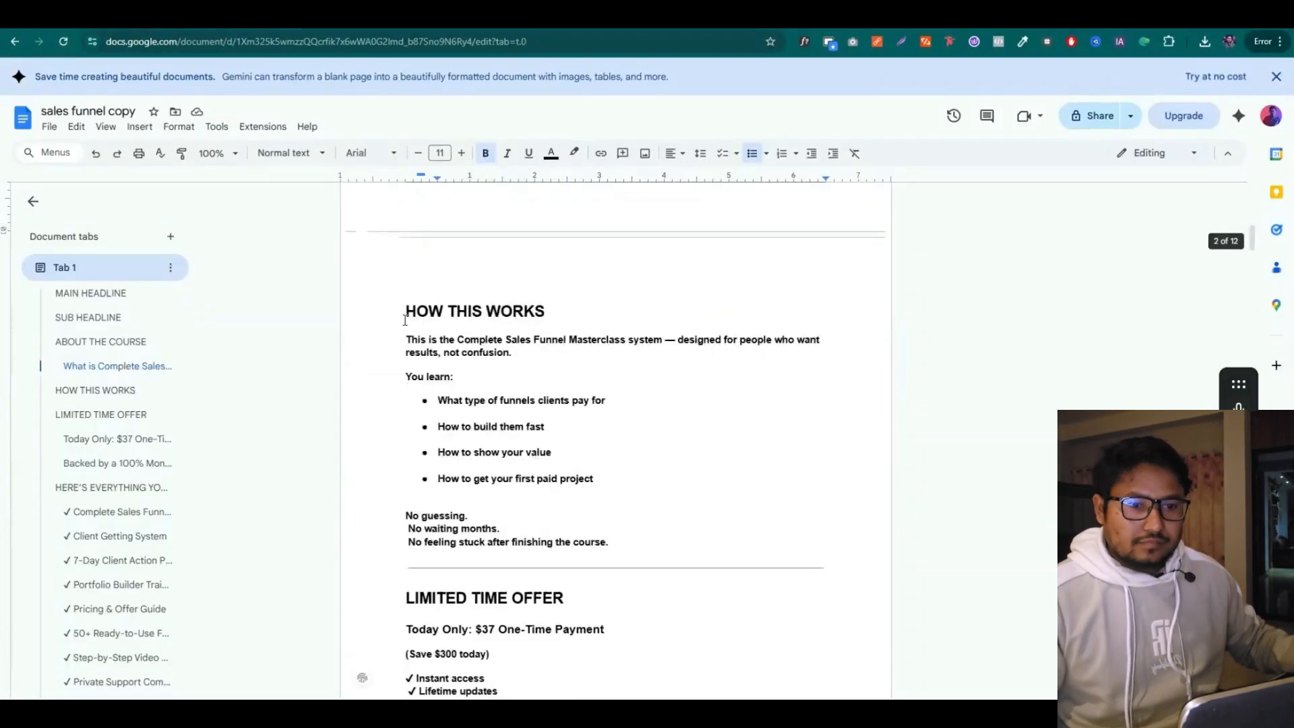
drag(405, 310, 644, 380)
scroll(600, 560, down, 1)
scroll(633, 502, down, 2)
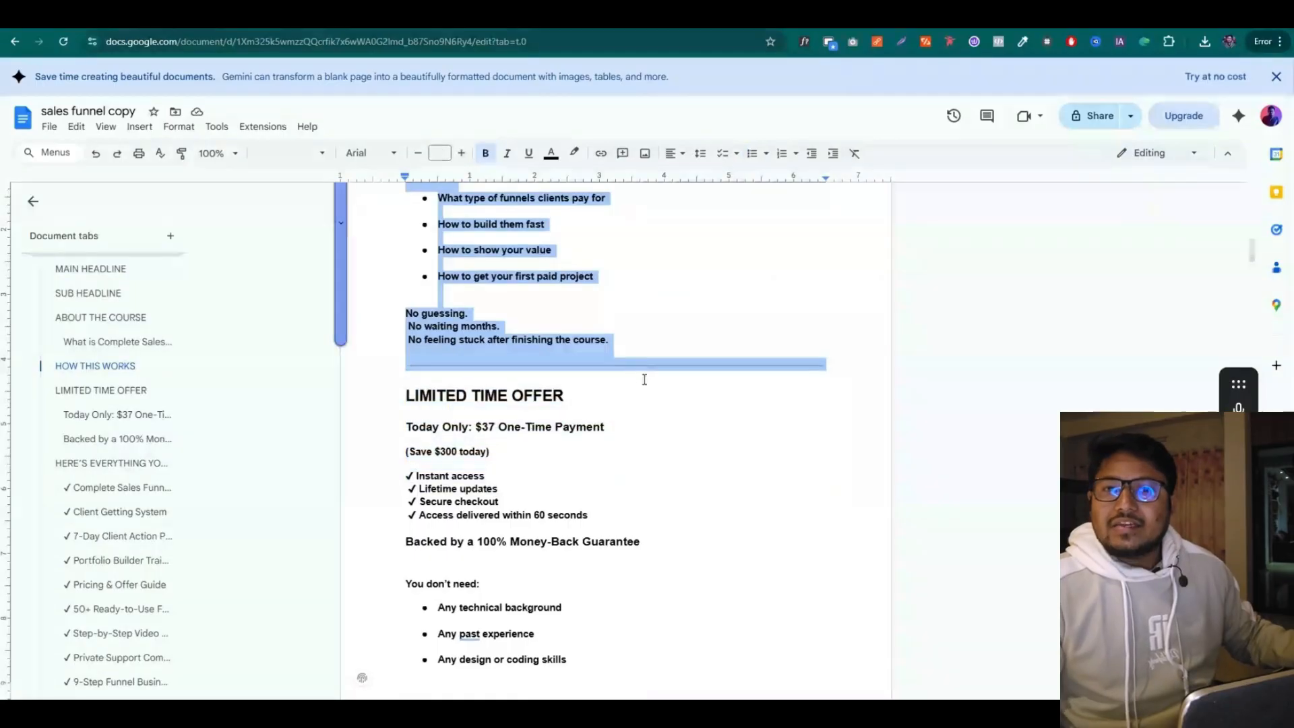
scroll(647, 379, down, 8)
scroll(653, 378, up, 10)
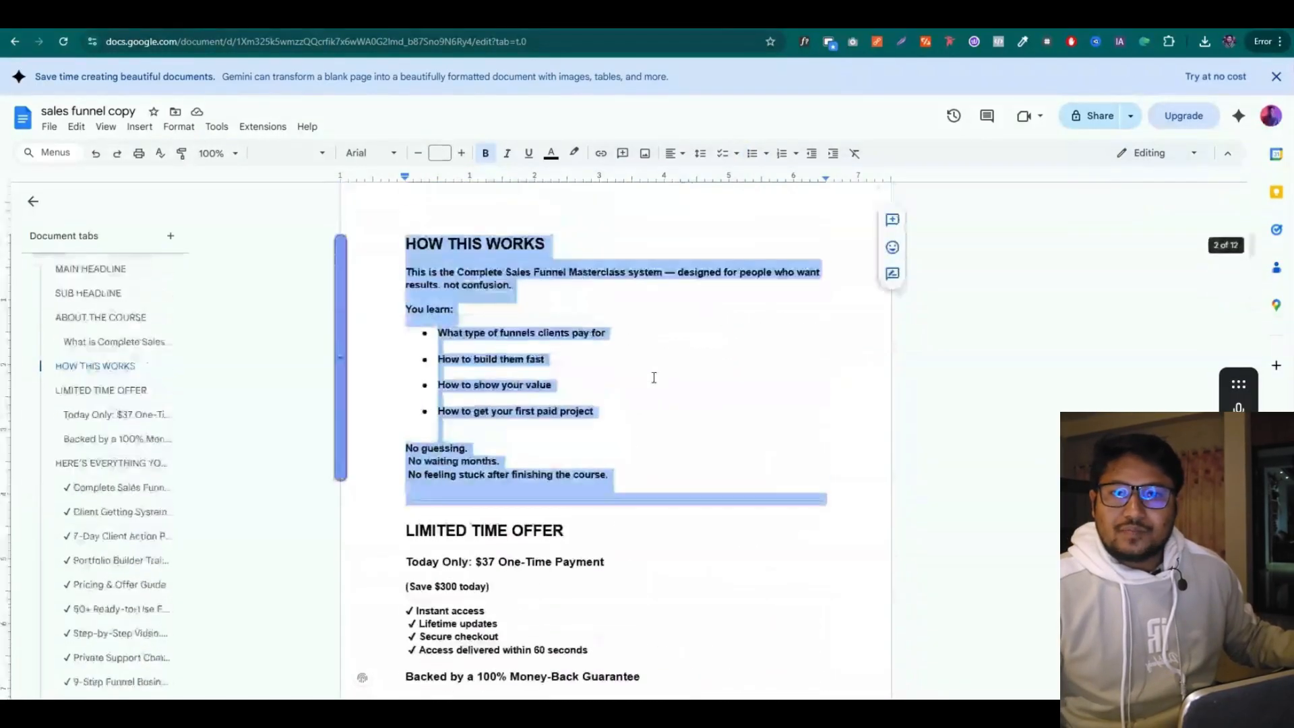
scroll(654, 377, up, 2)
scroll(573, 376, down, 2)
key(ctrl+Tab)
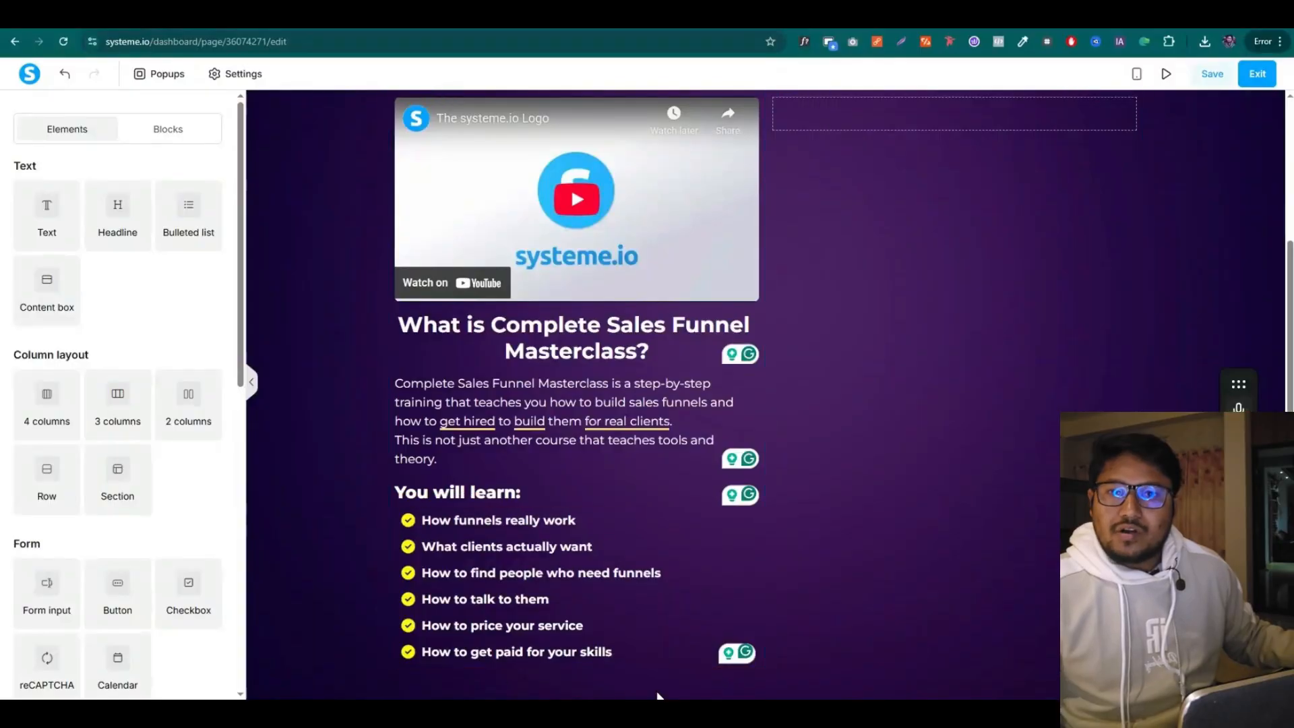
scroll(821, 337, up, 3)
Copy the LIMITED TIME OFFER heading from the sales funnel copy
key(ctrl+shift+Tab)
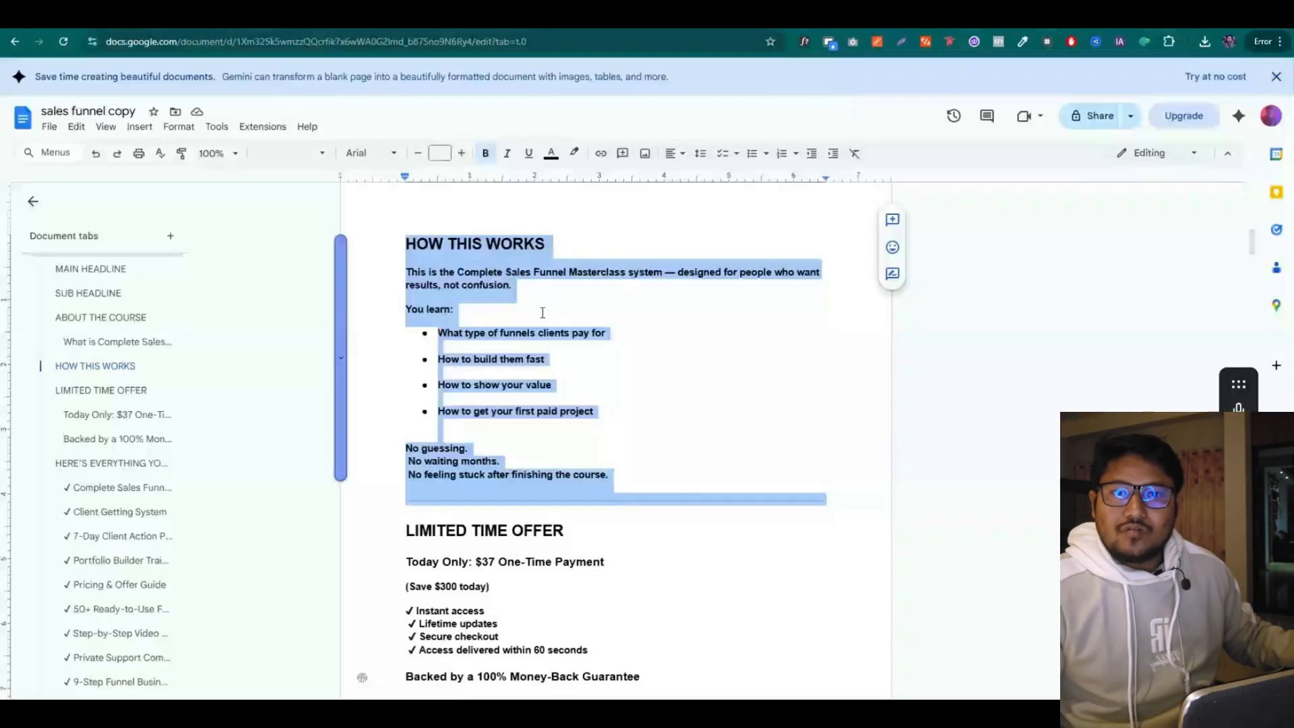
scroll(531, 331, down, 4)
drag(405, 260, 565, 262)
key(ctrl+Tab)
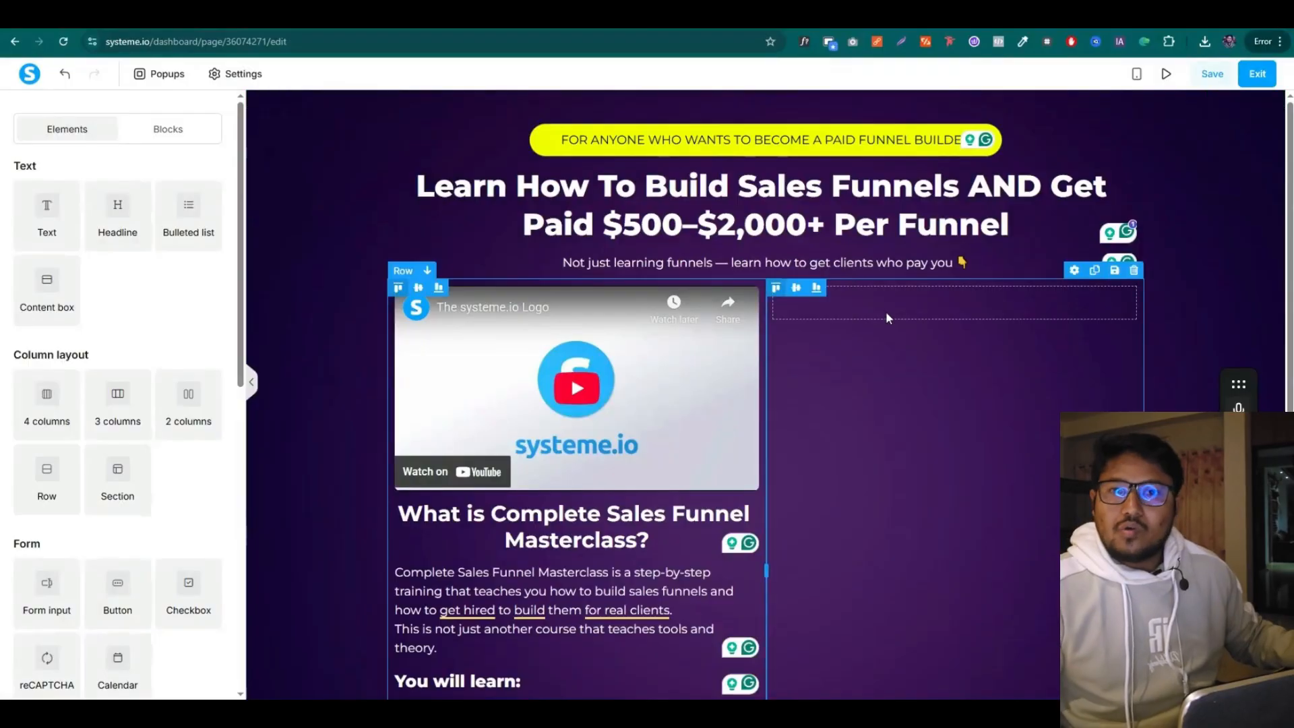
Add a Row to the right column with a white #ffffff background
drag(47, 476, 984, 306)
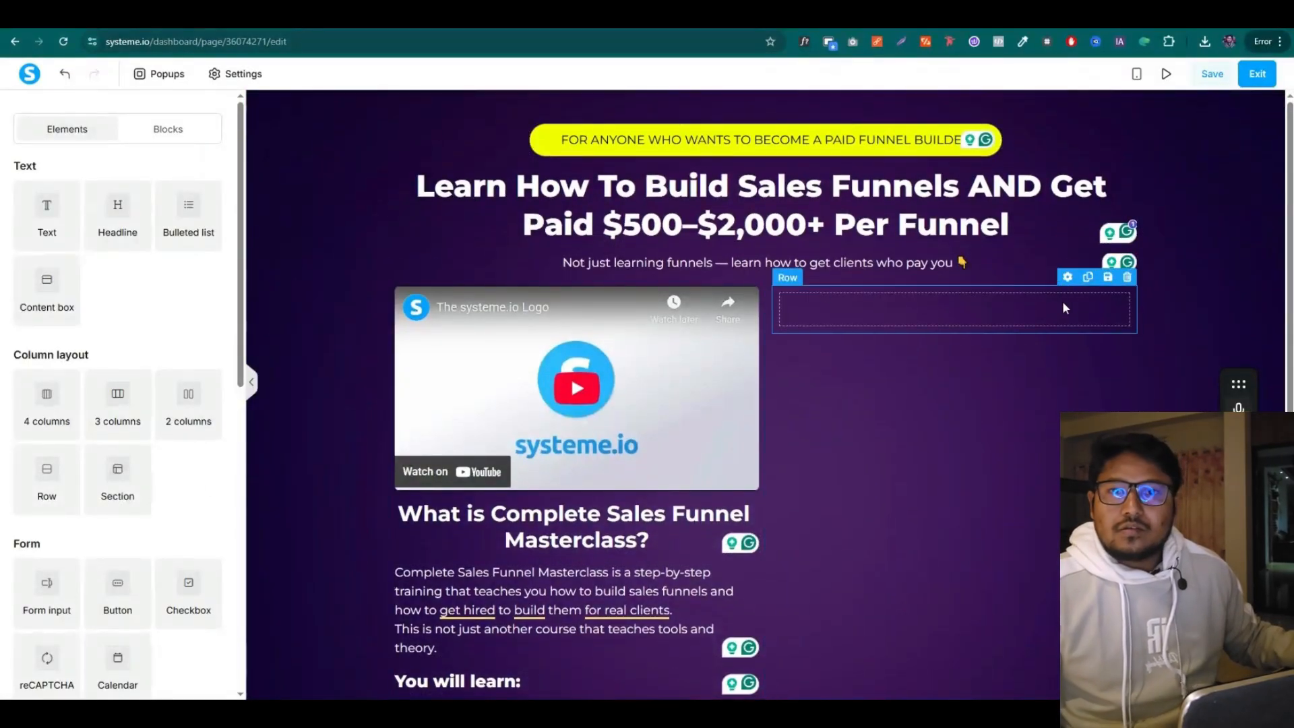
click(1065, 282)
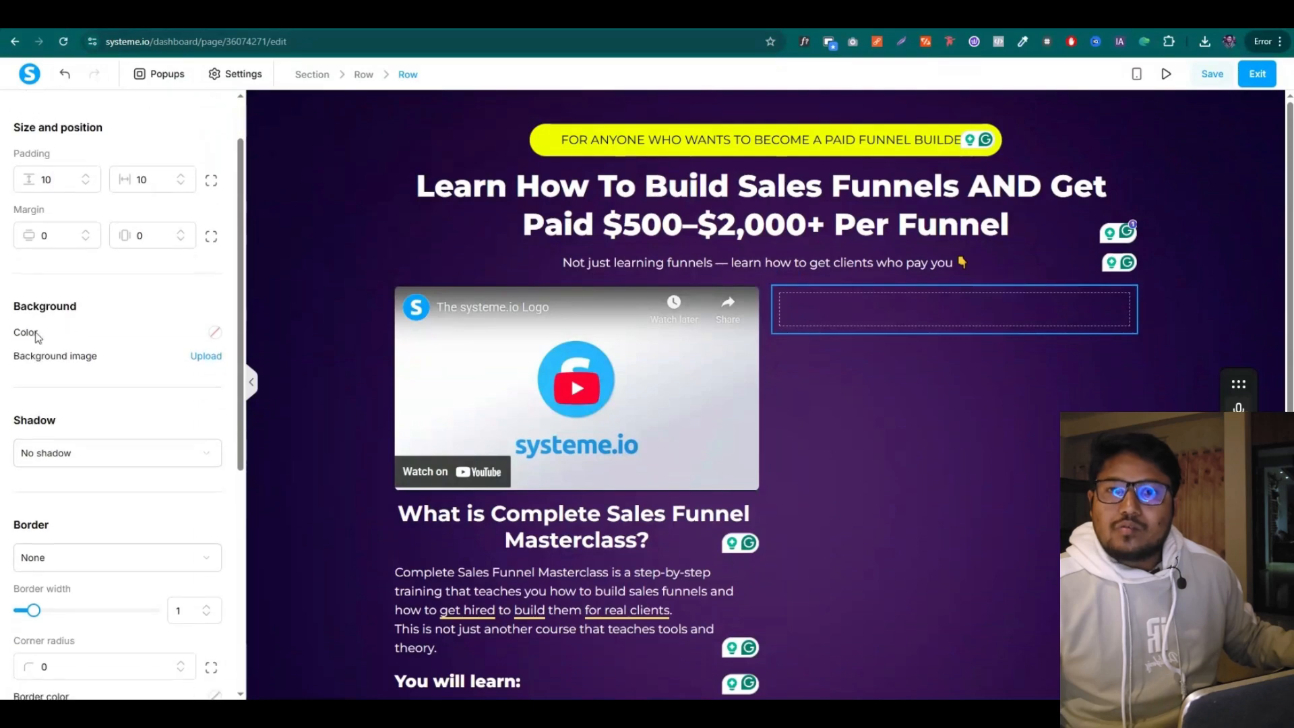
click(215, 334)
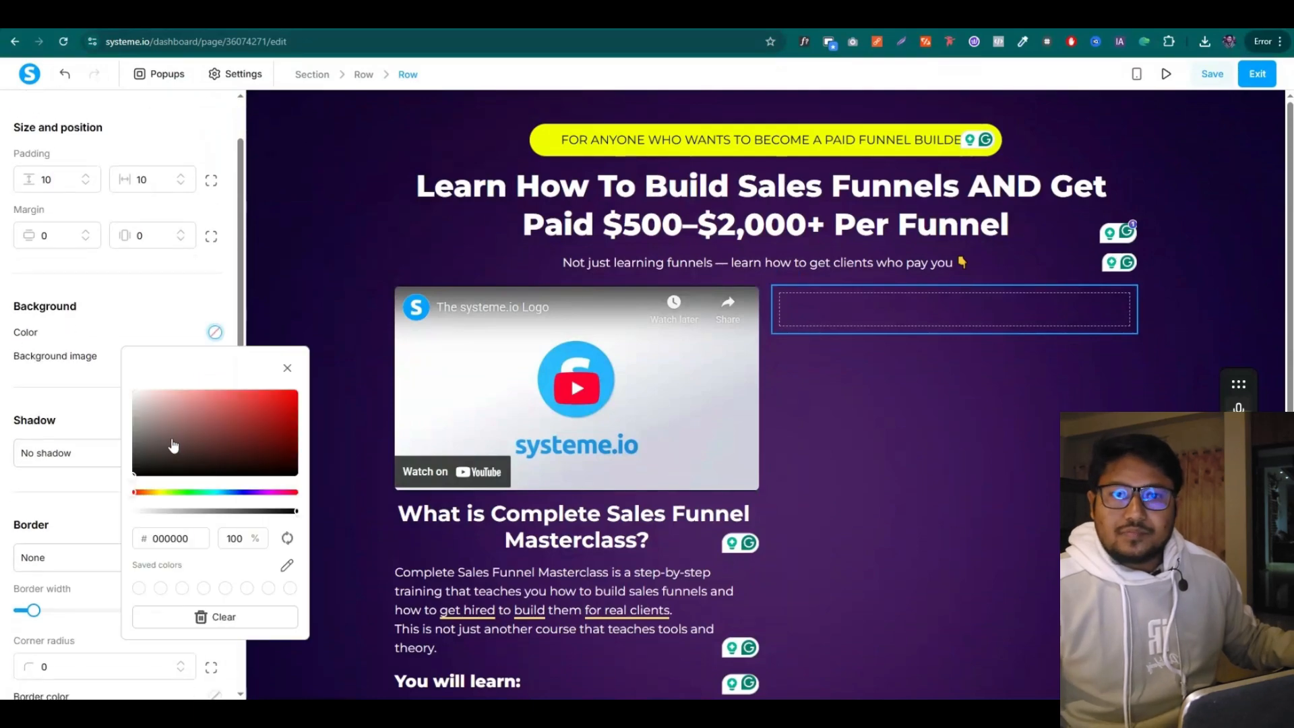
click(134, 386)
click(12, 356)
Give the row corner radius 10 and padding of 15
scroll(59, 433, down, 4)
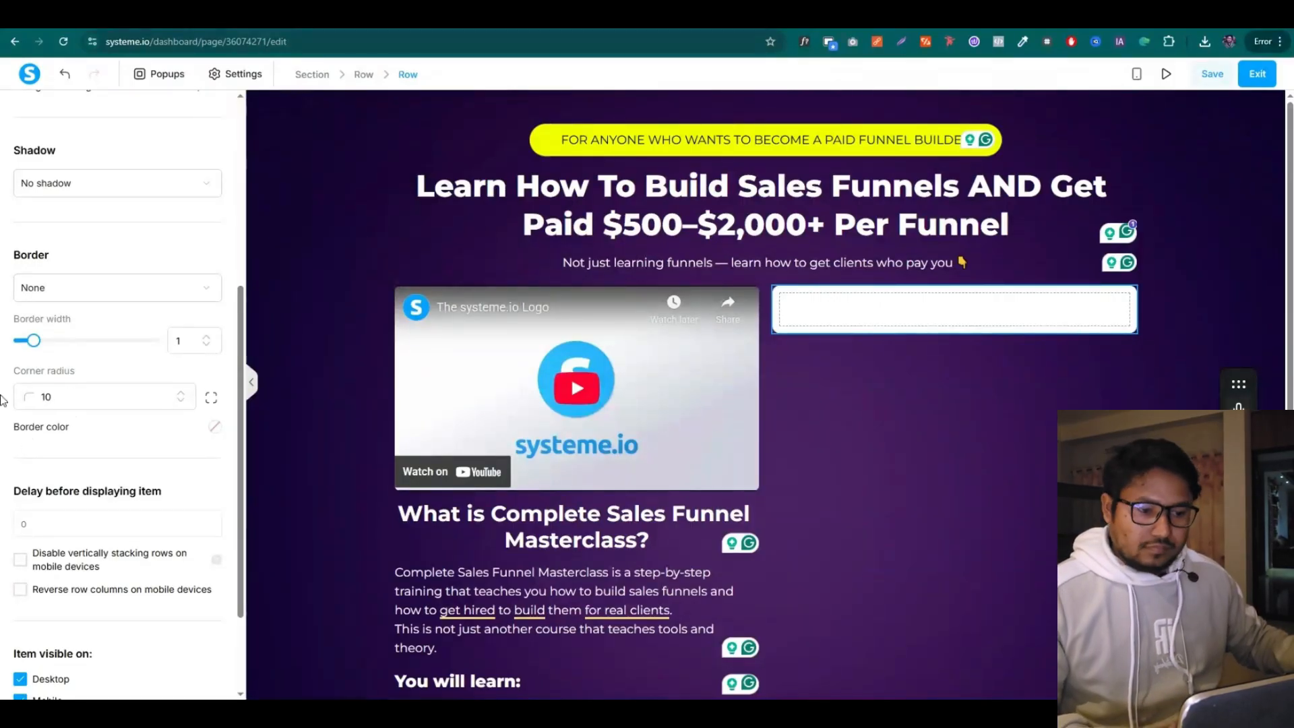
scroll(57, 326, up, 5)
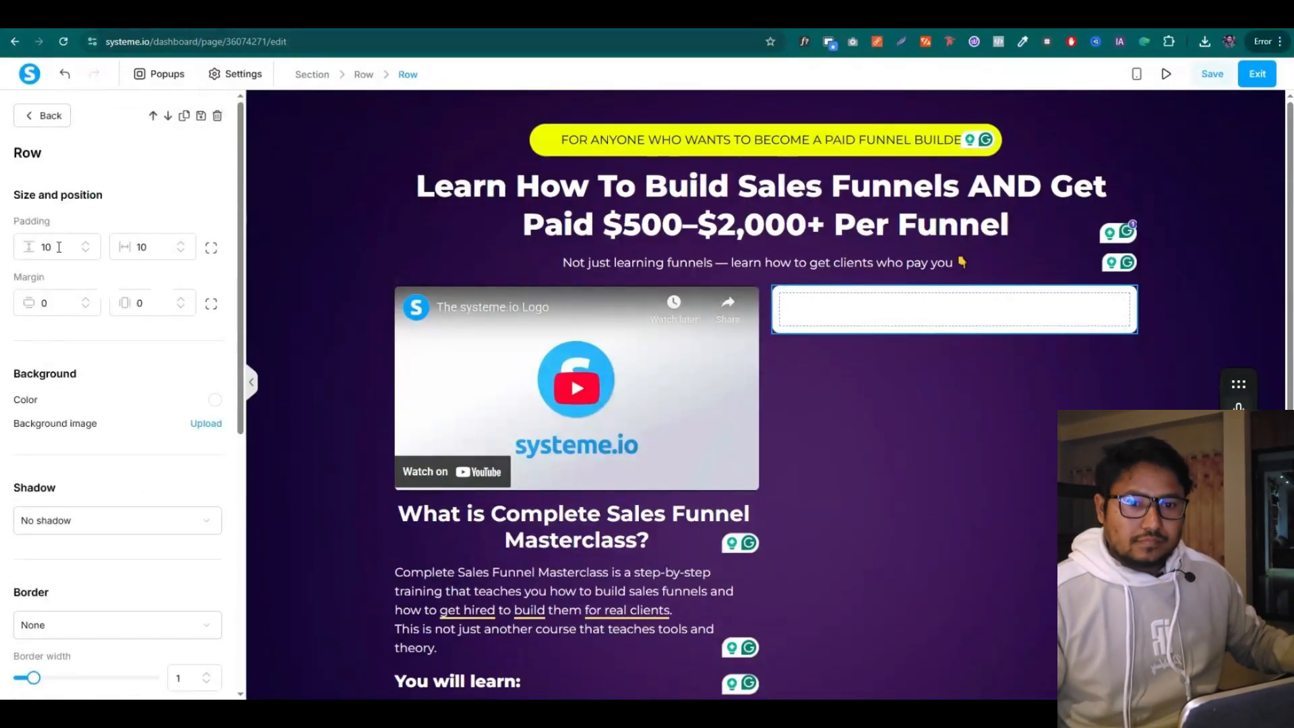
click(85, 244)
click(182, 244)
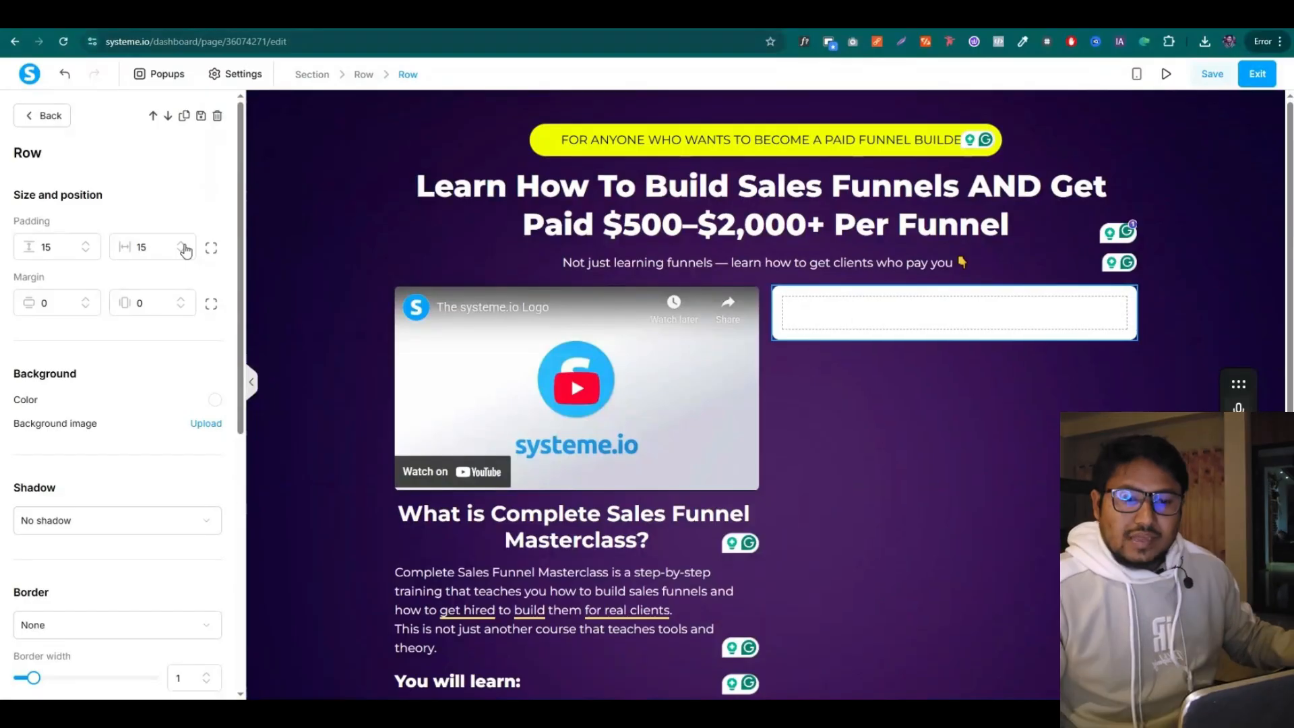
click(859, 434)
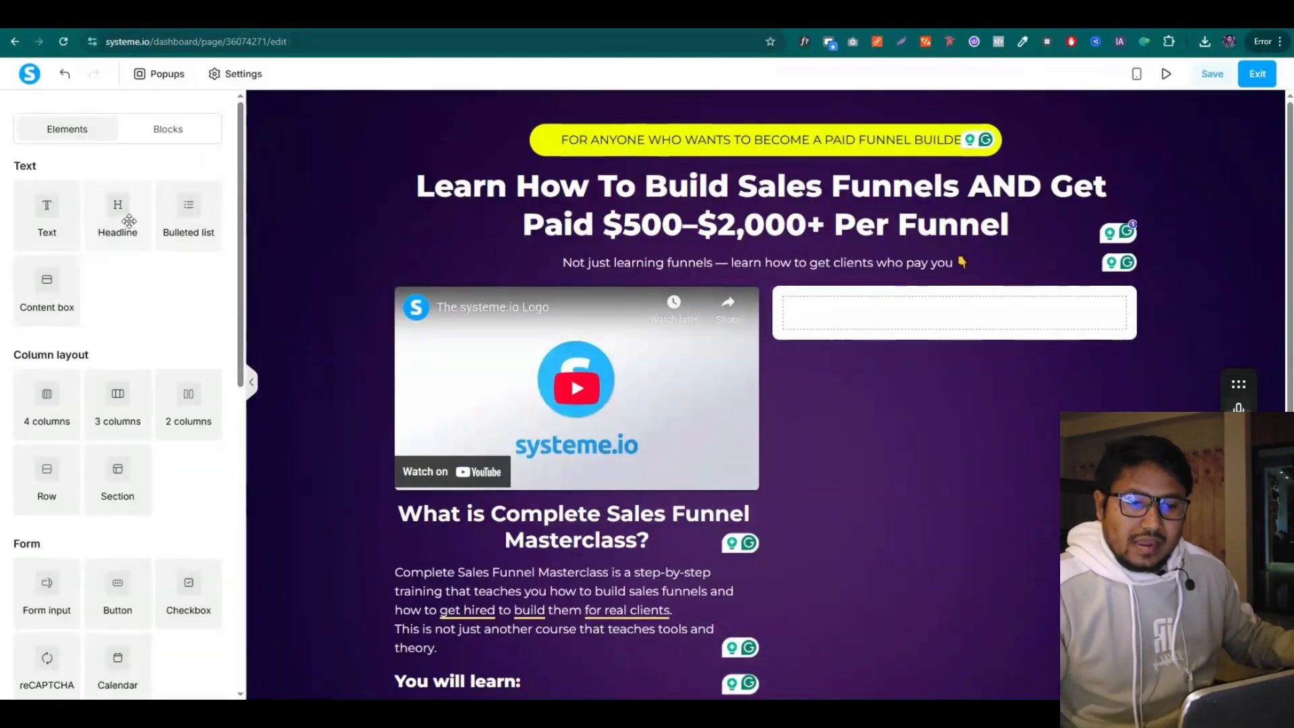
Add a LIMITED TIME OFFER headline inside the white offer box
drag(128, 220, 911, 320)
triple_click(912, 321)
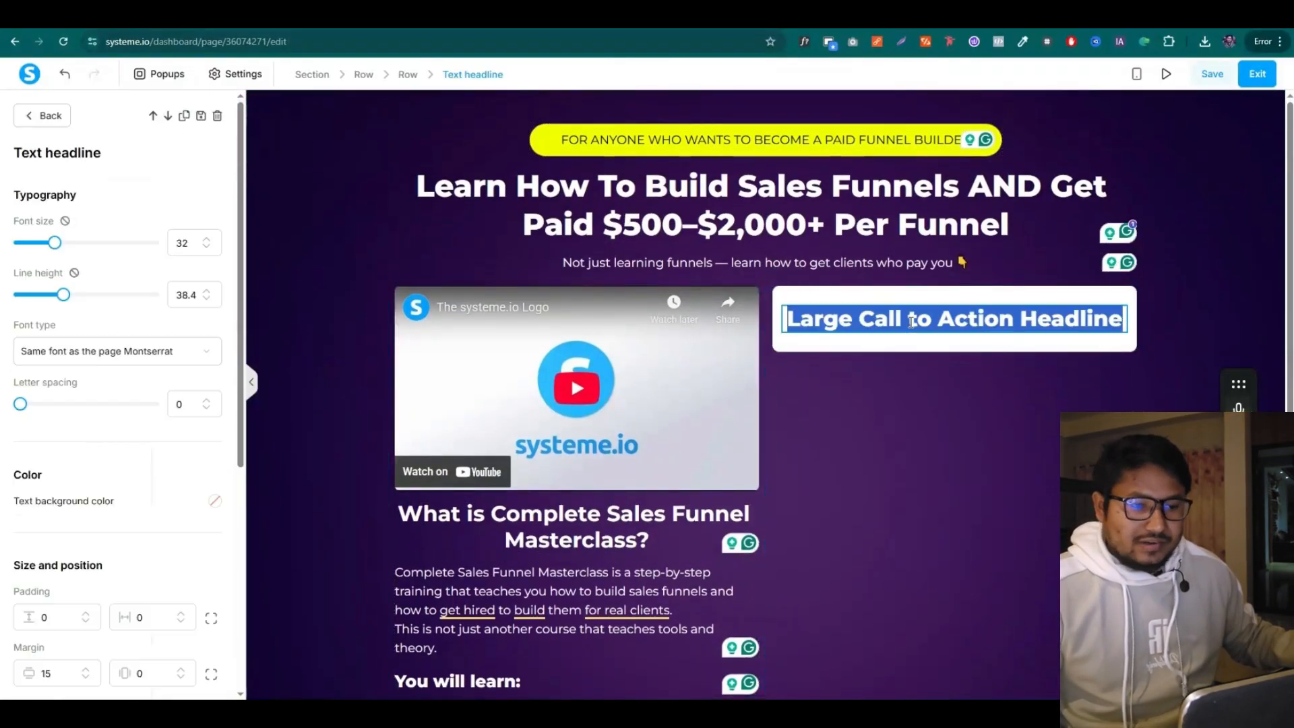
key(ctrl+v)
triple_click(912, 321)
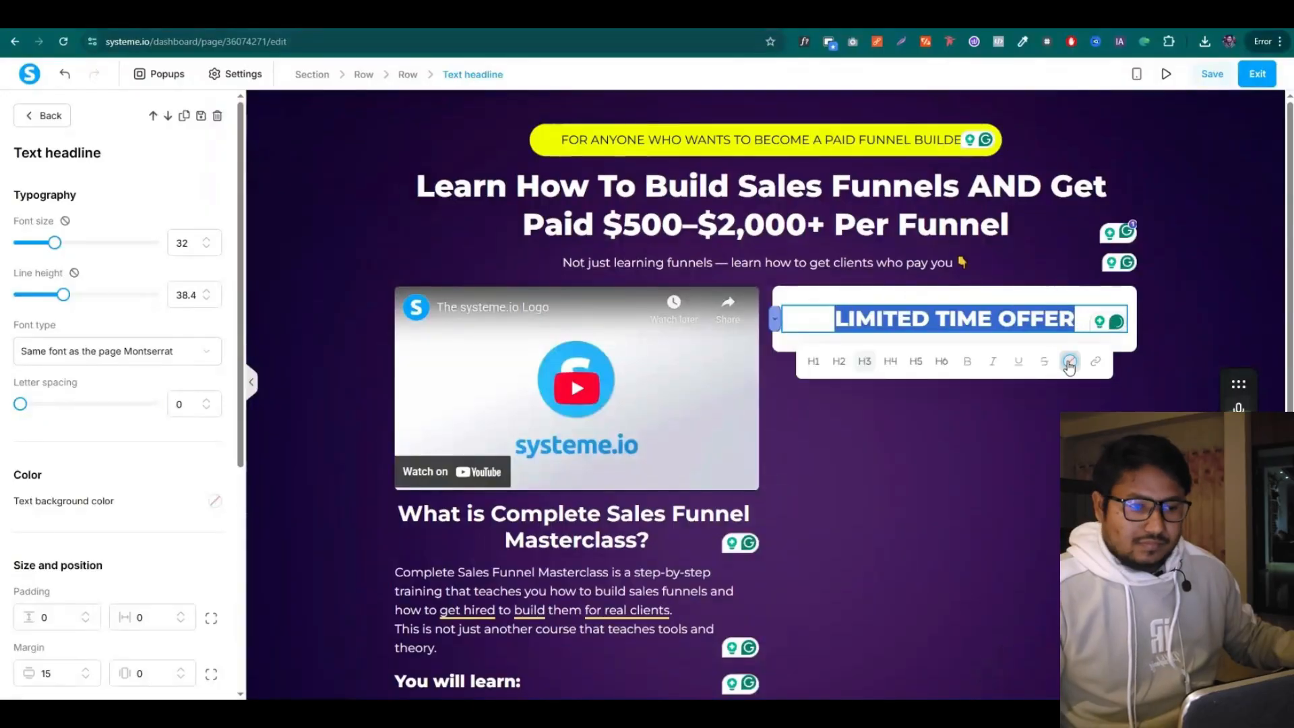
click(920, 451)
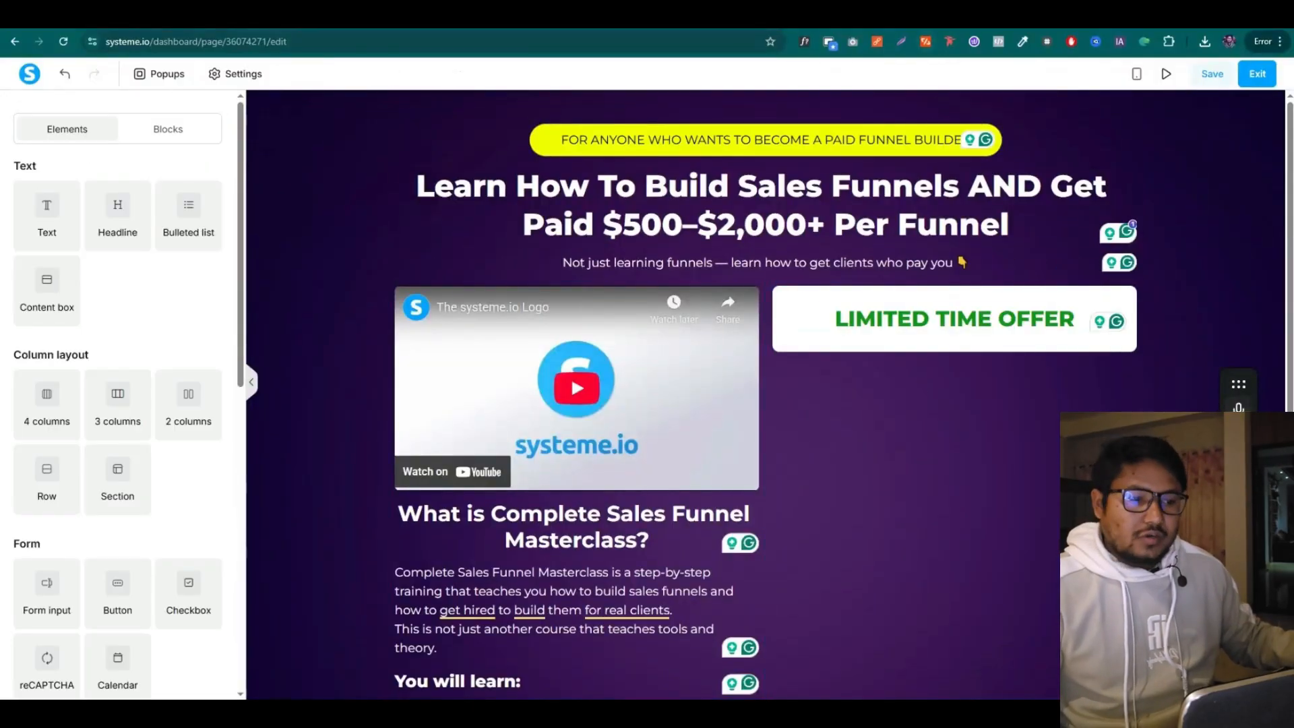
Add the Today Only $37 price line below the heading and enlarge it to 23
key(ctrl+Tab)
drag(467, 354, 464, 343)
drag(407, 296, 606, 295)
key(ctrl+c)
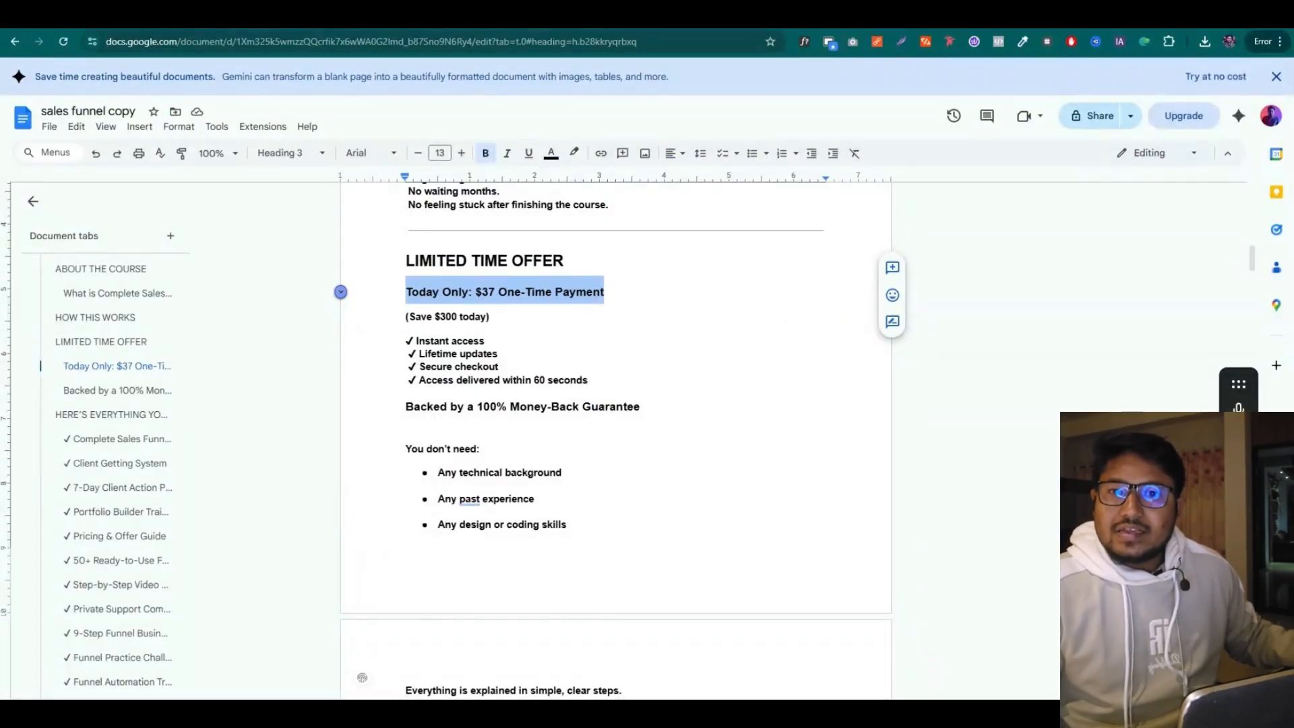
key(ctrl+shift+Tab)
drag(47, 212, 931, 369)
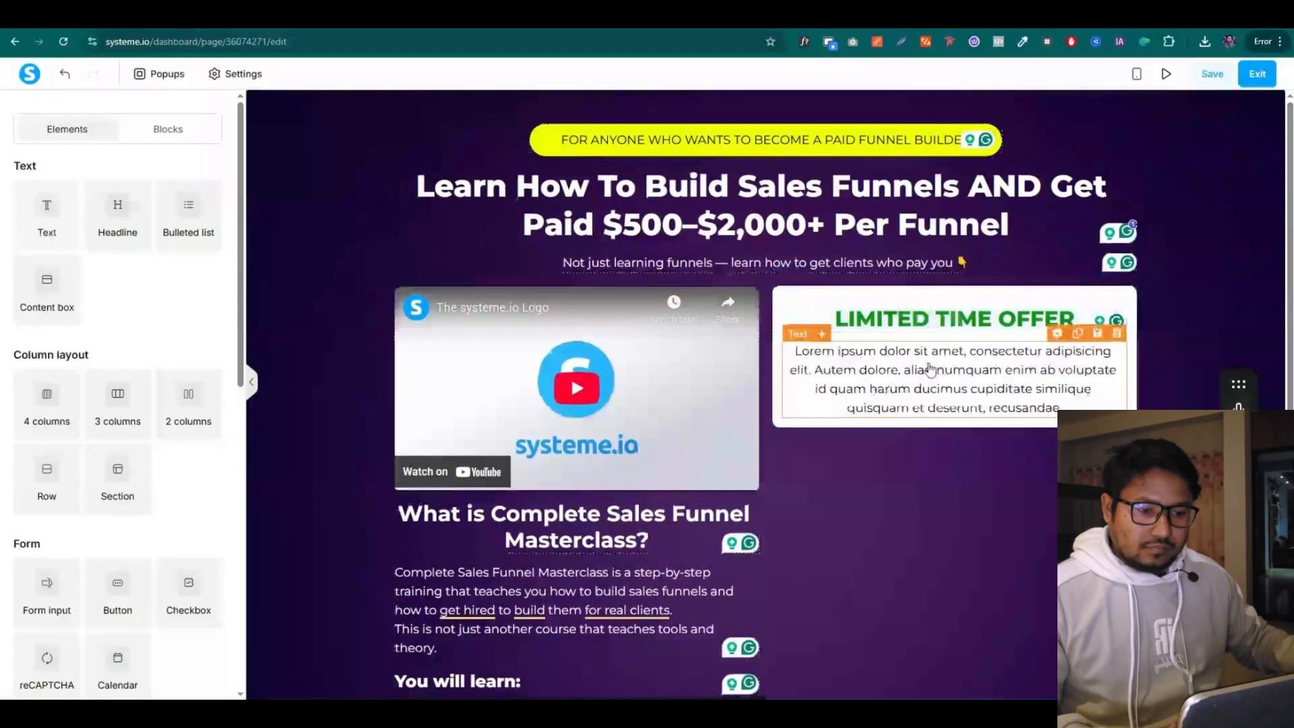
click(930, 369)
key(ctrl+a)
key(ctrl+v)
key(ctrl+Tab)
drag(406, 316, 503, 318)
key(ctrl+shift+Tab)
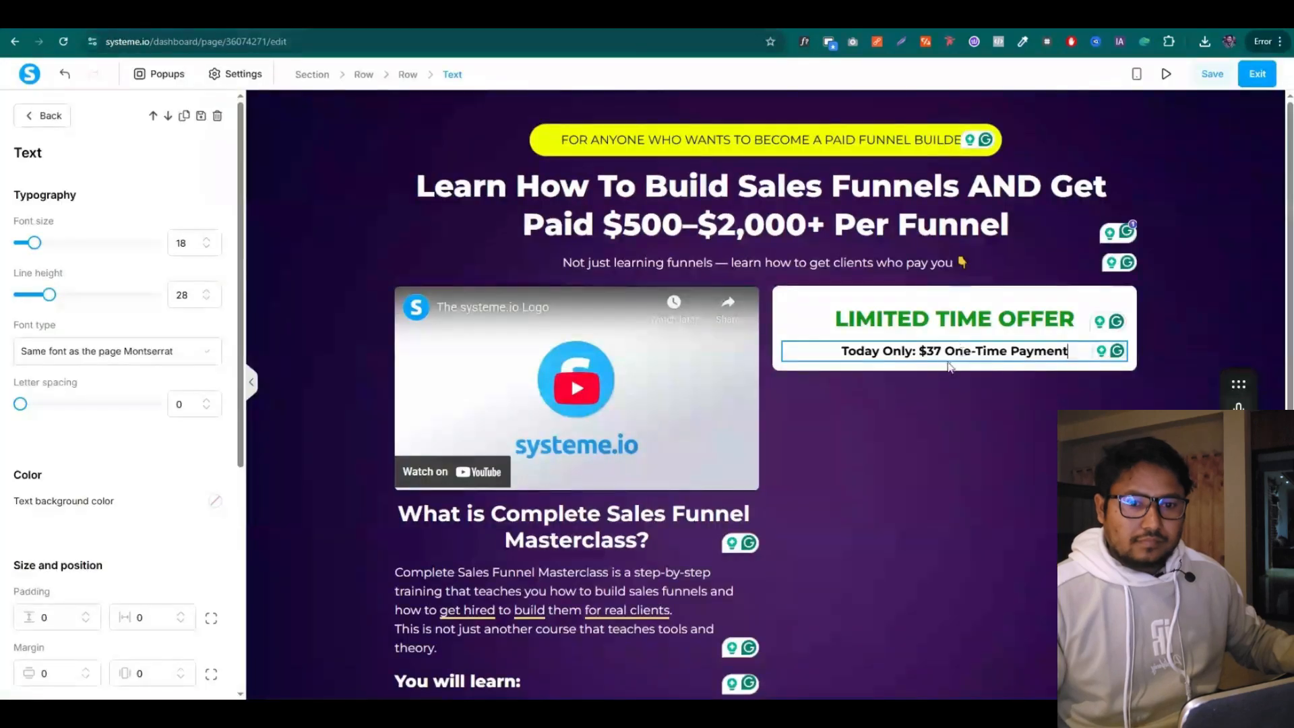
click(205, 241)
click(205, 241)
click(205, 240)
click(205, 241)
click(205, 241)
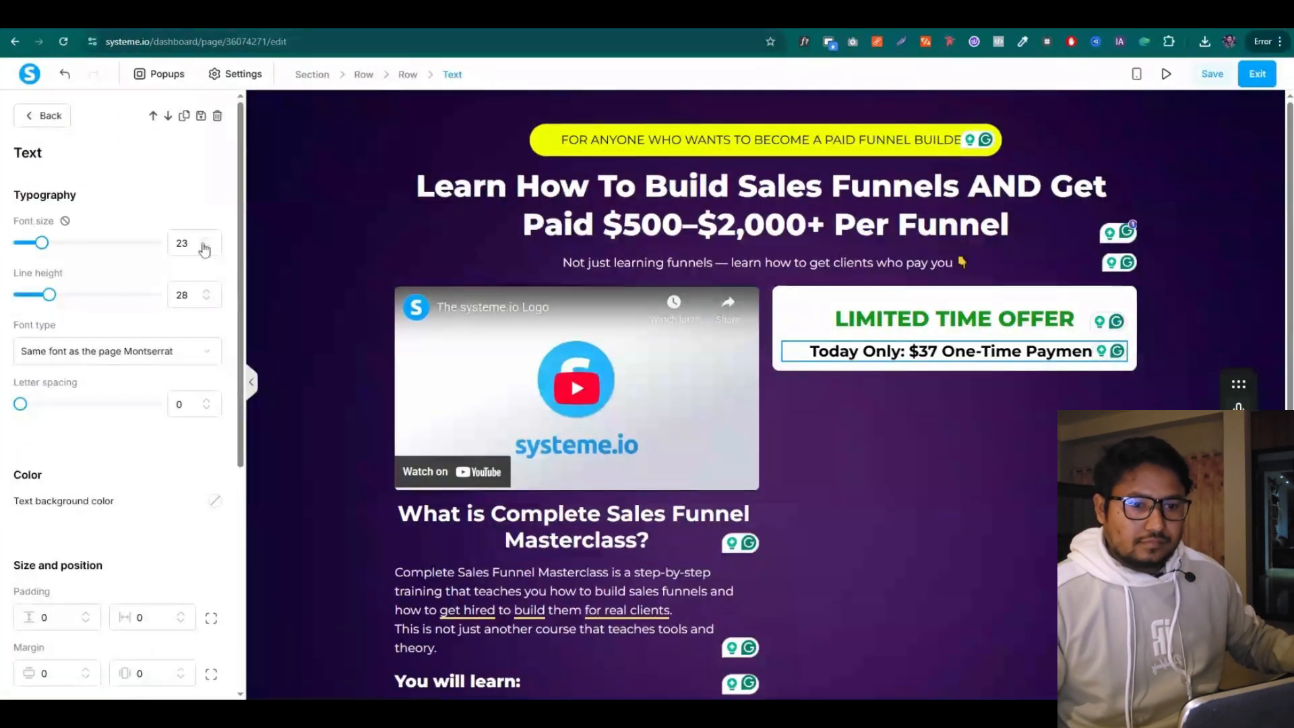
click(915, 458)
Duplicate the price line into a non-bold (Save $300 today) note with padding 3
click(1078, 333)
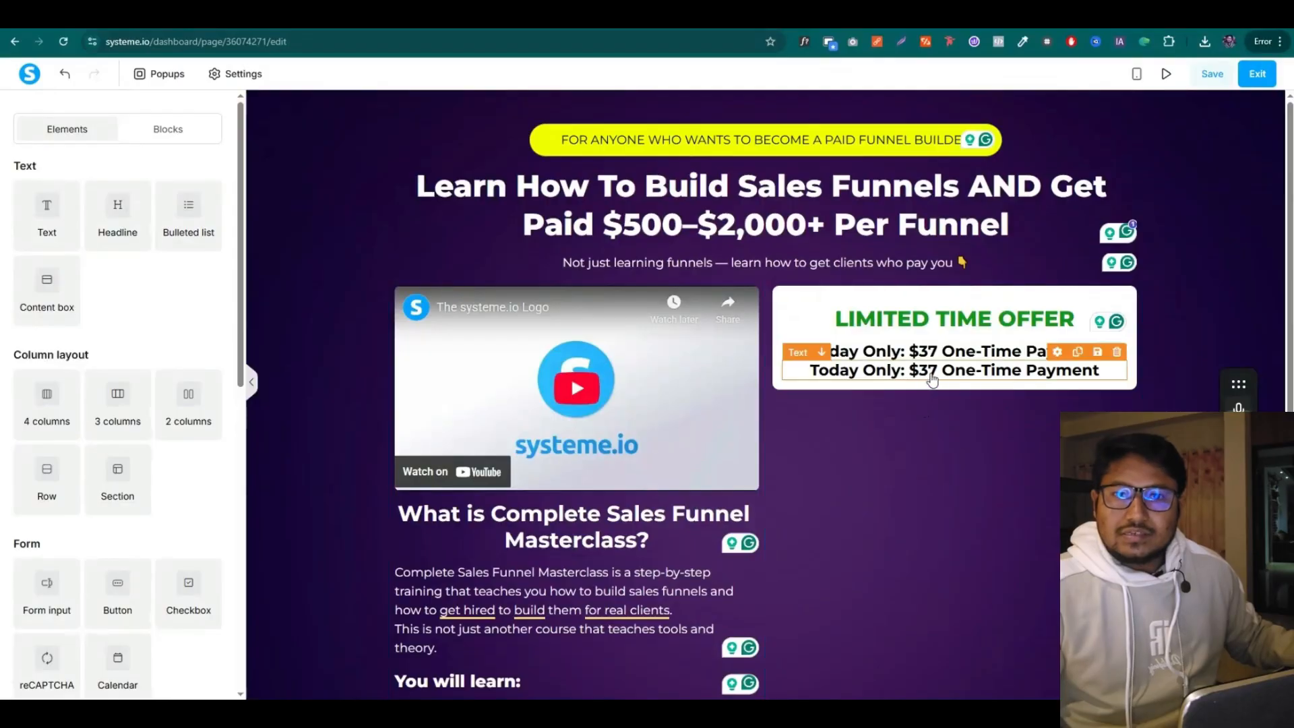
triple_click(932, 373)
text((Save $300 today))
key(BackSpace)
key(BackSpace)
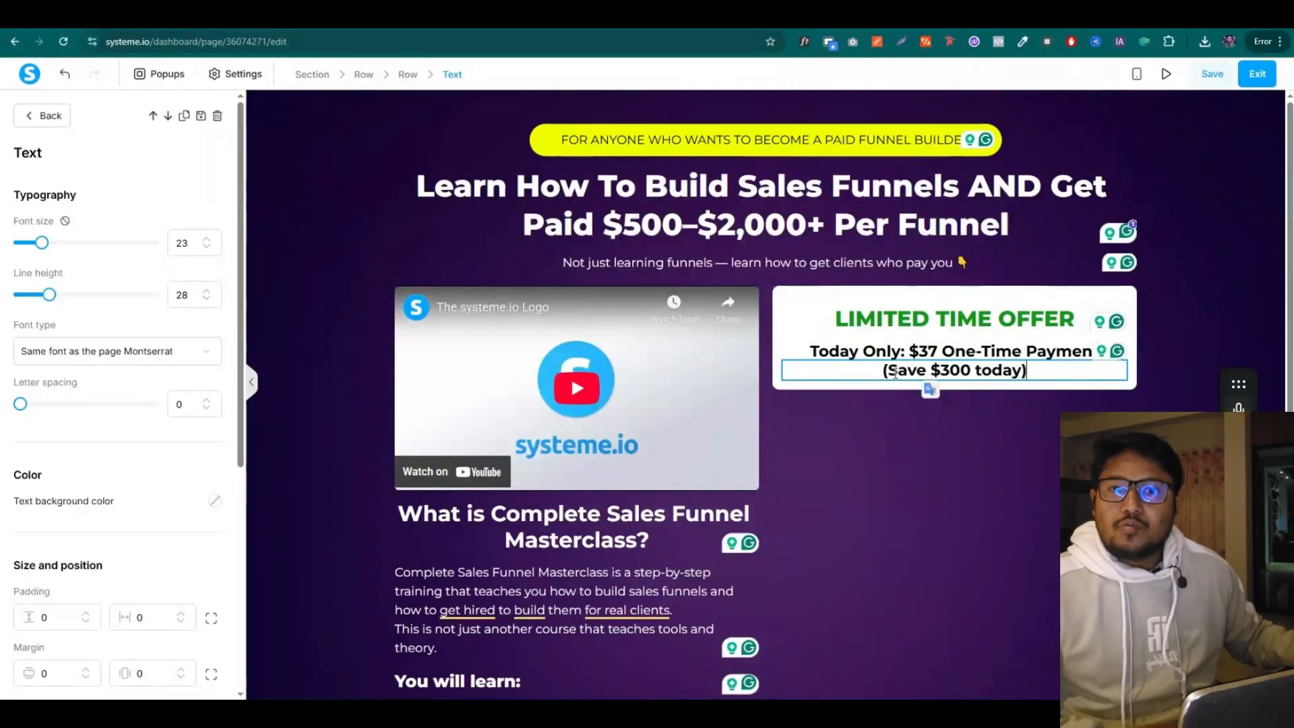
drag(883, 371, 1009, 379)
click(891, 410)
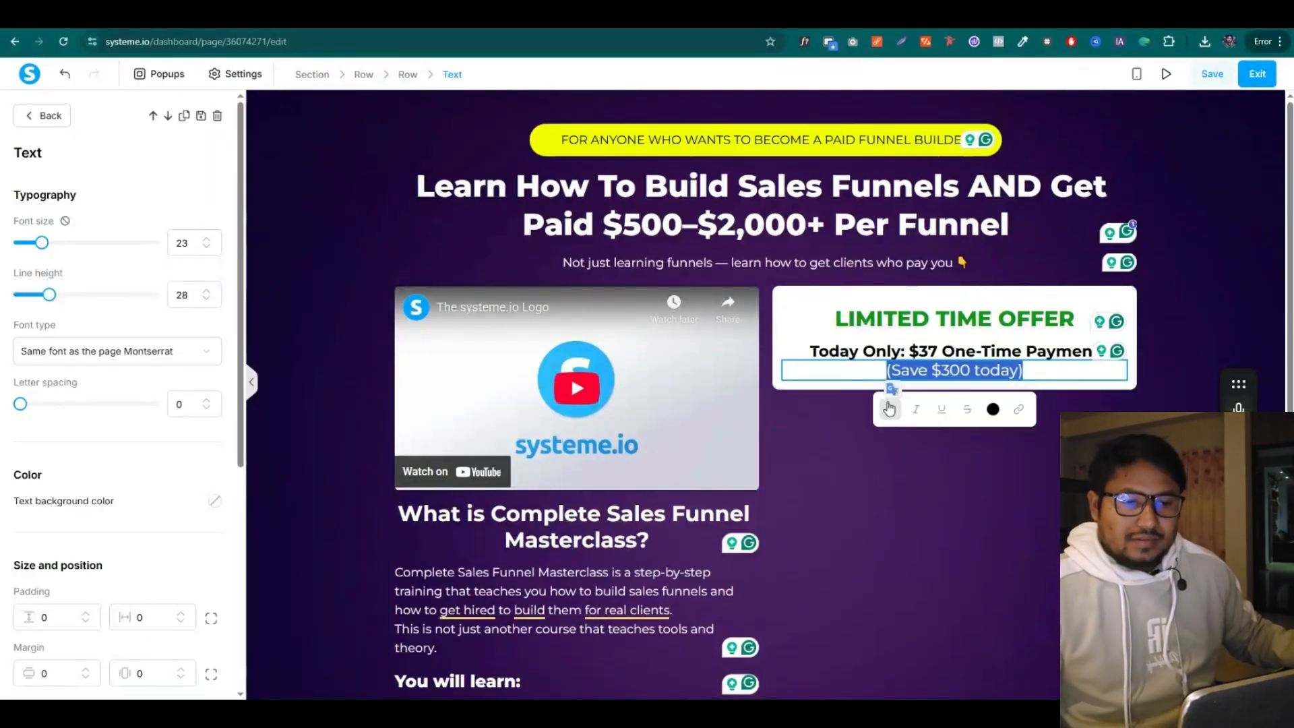
click(838, 415)
click(879, 437)
click(1065, 375)
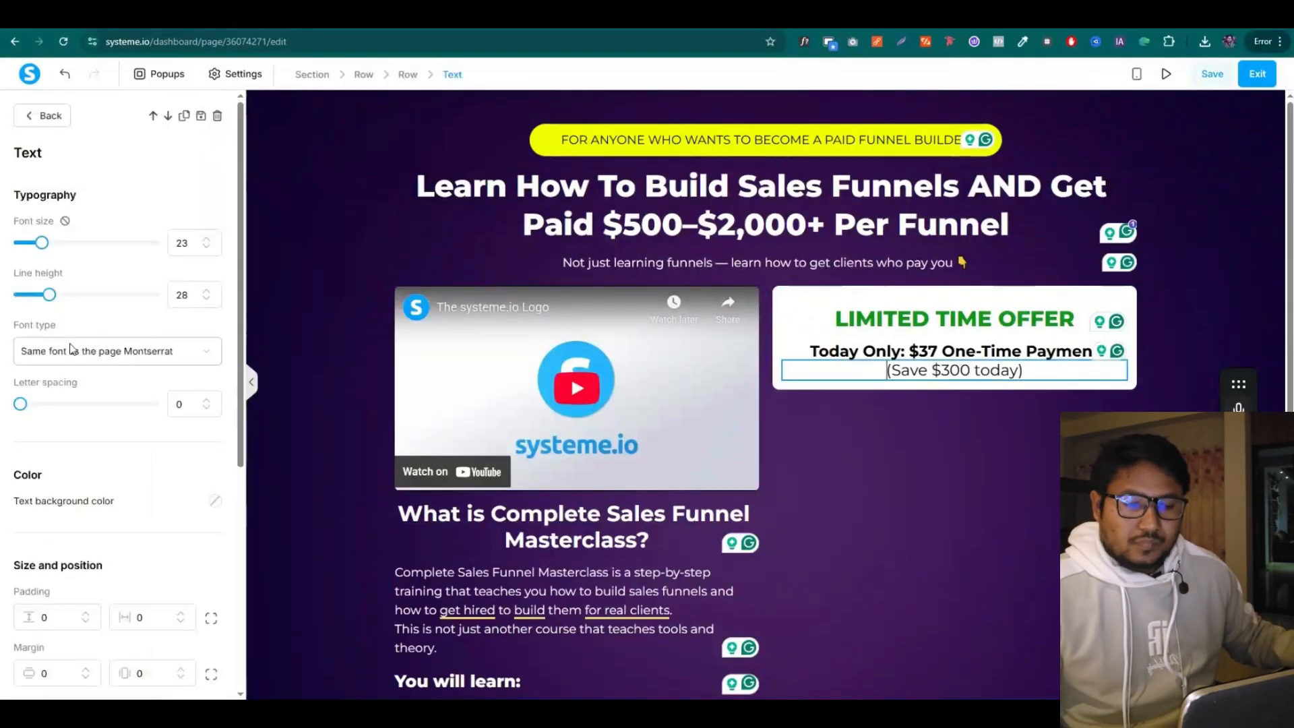
scroll(73, 348, down, 3)
click(87, 412)
click(87, 412)
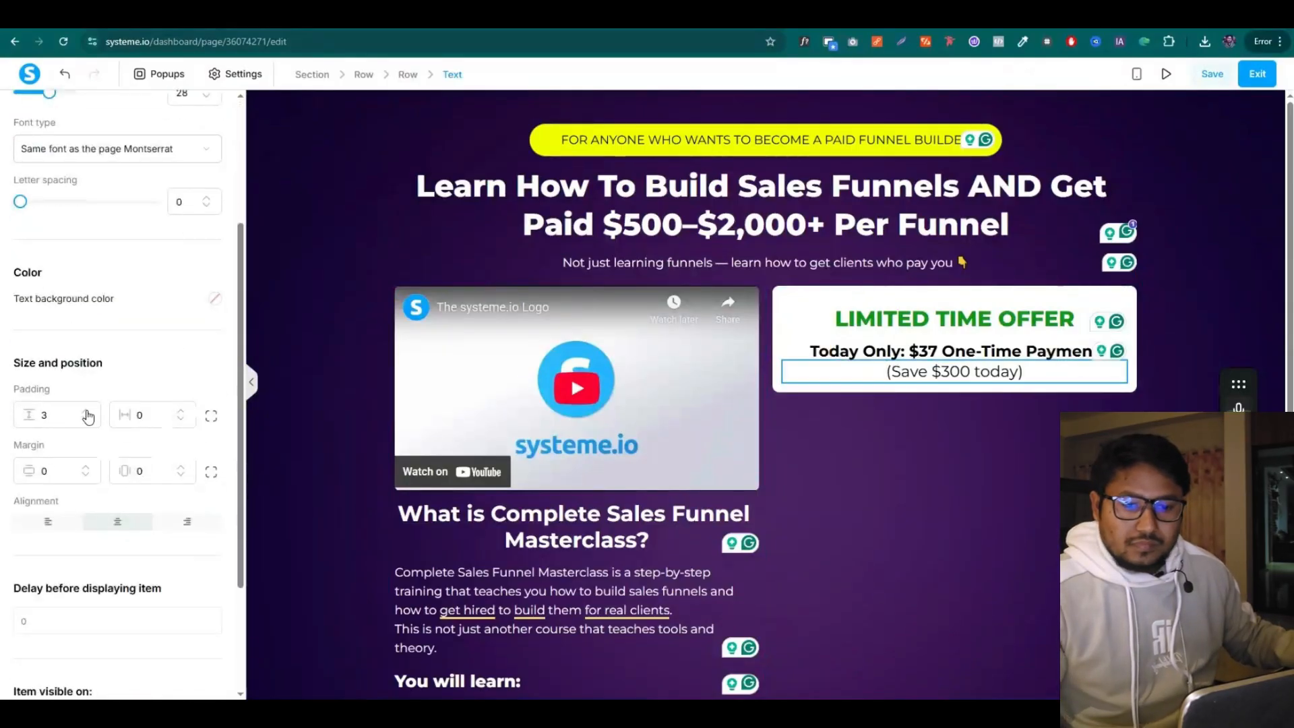
click(87, 412)
click(881, 445)
scroll(118, 412, down, 6)
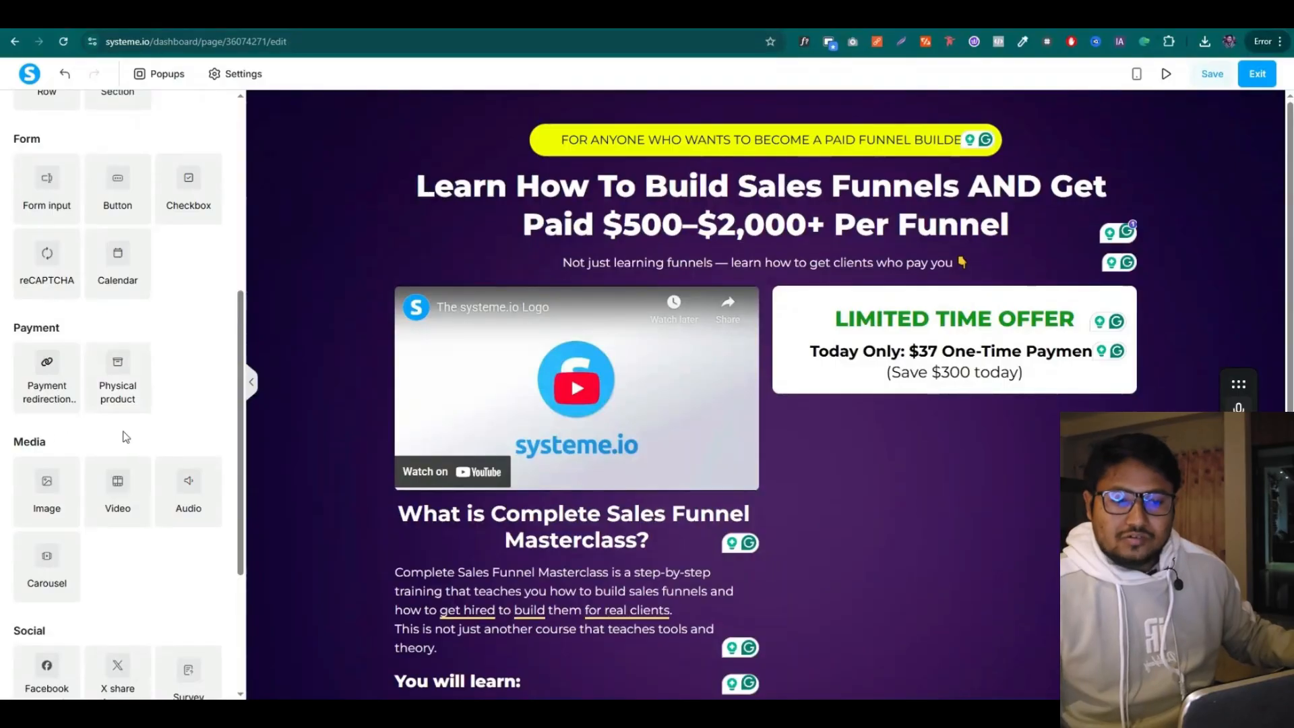
scroll(126, 433, up, 3)
Add a button below the price that leads to the next step
drag(130, 383, 1031, 401)
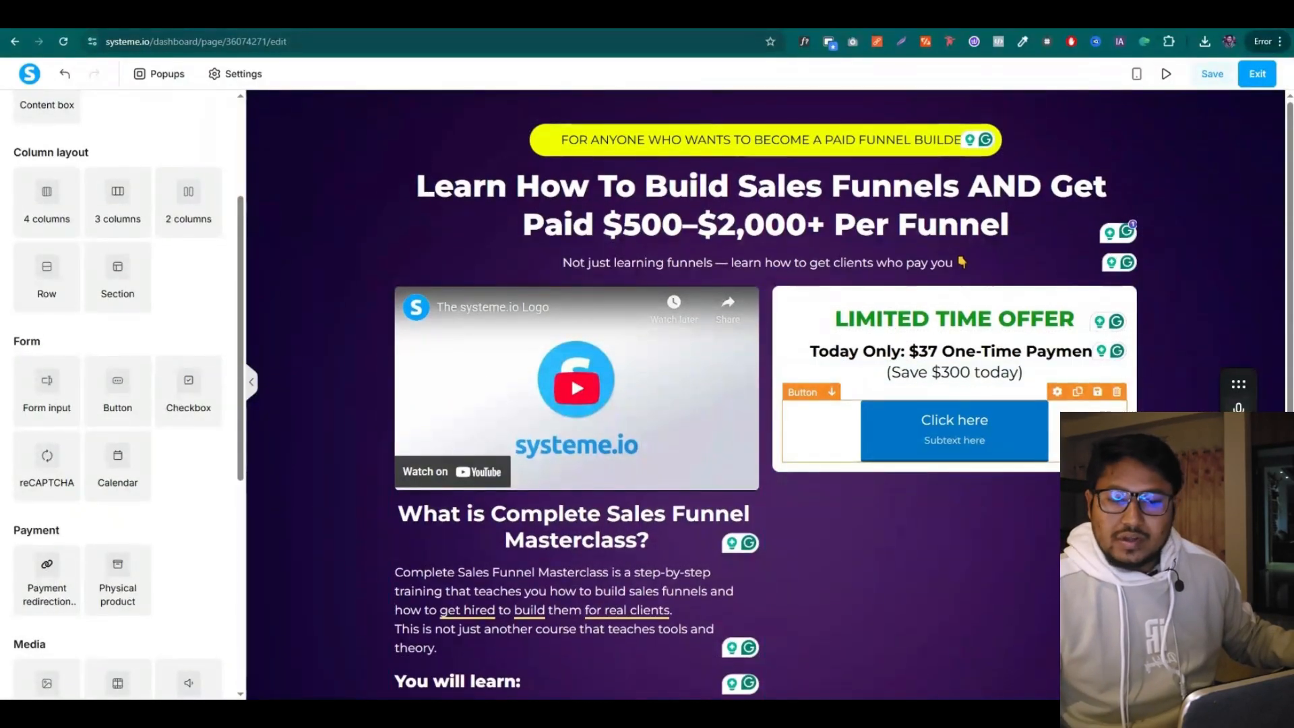
click(1057, 391)
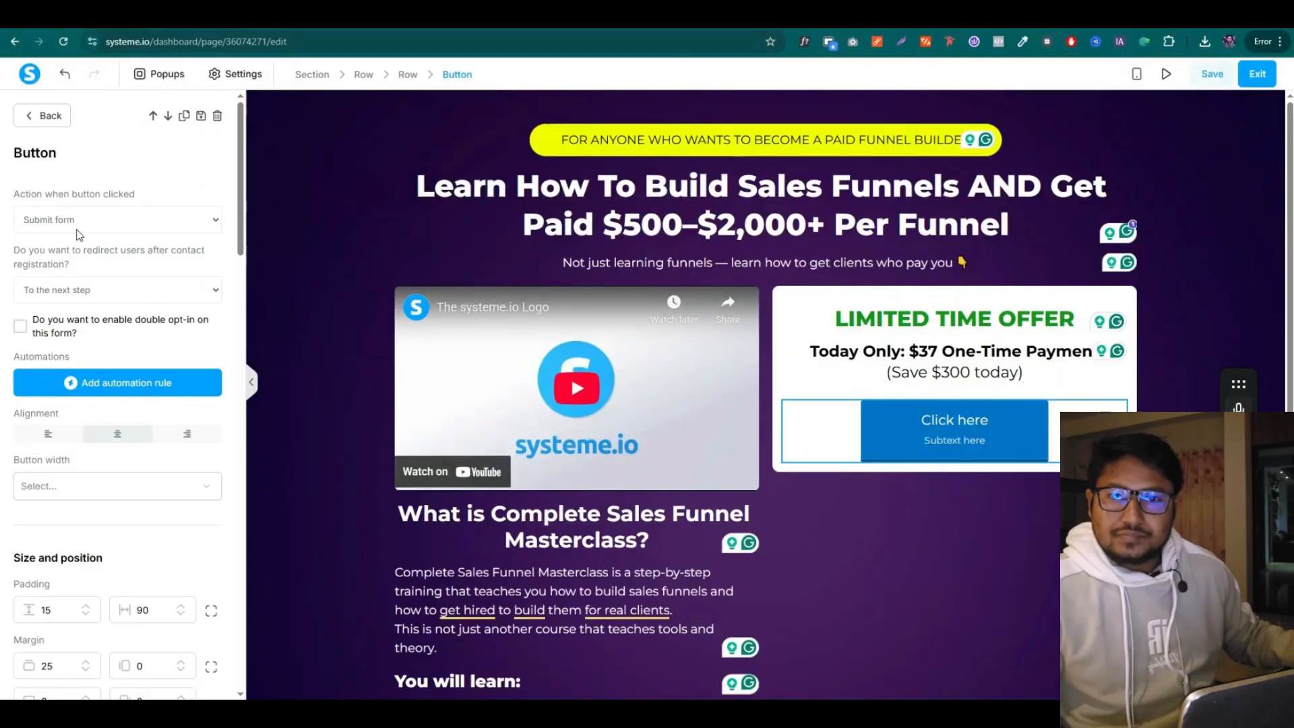
click(60, 219)
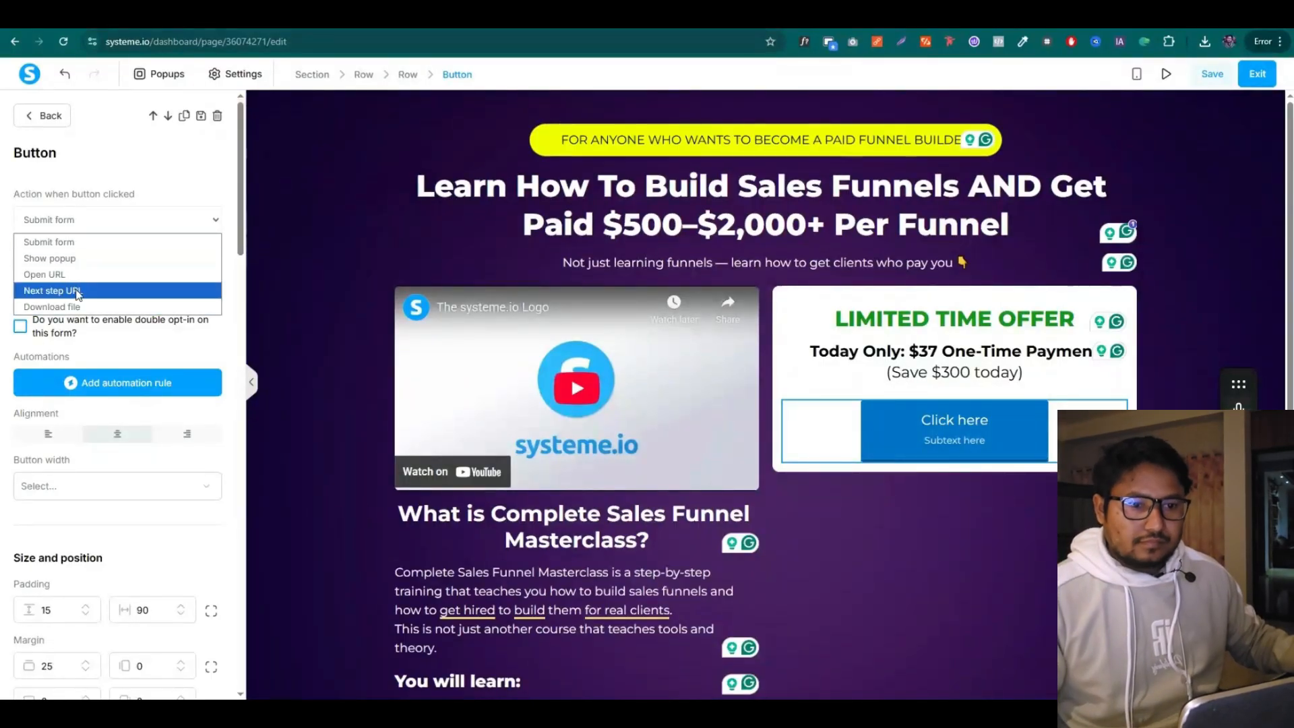
click(94, 290)
scroll(105, 472, down, 4)
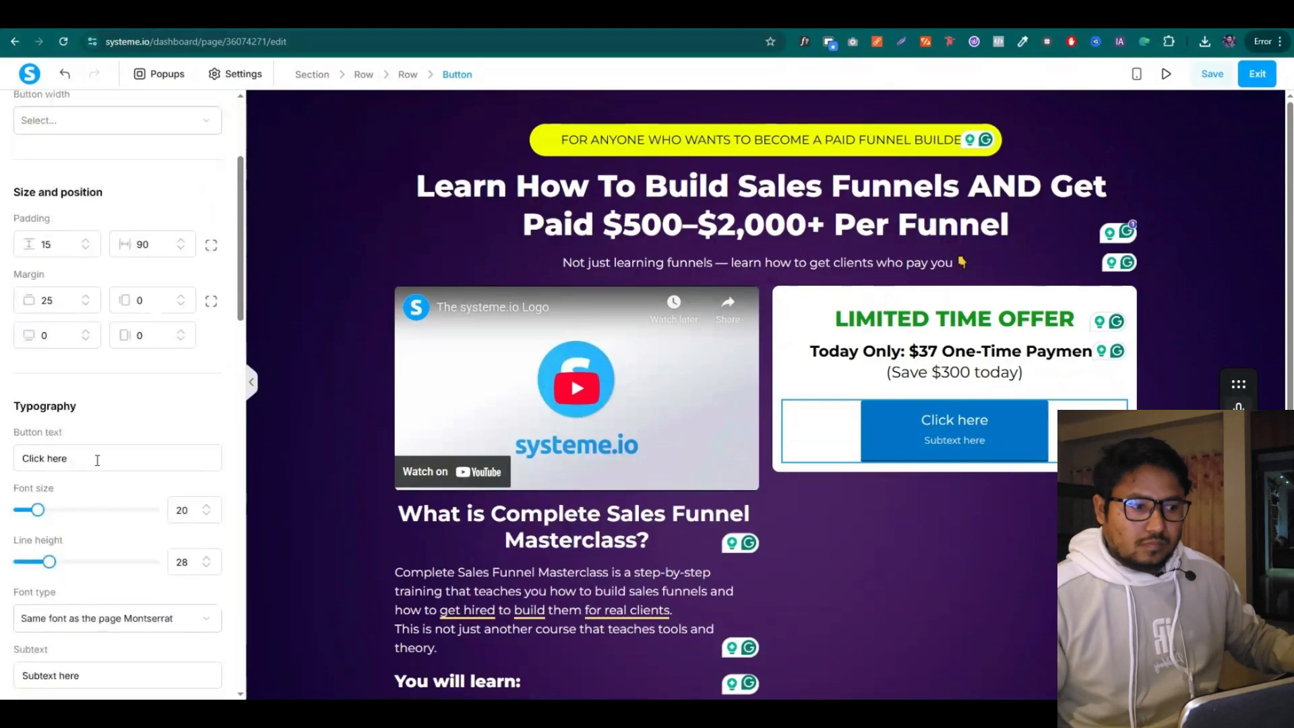
scroll(105, 479, down, 2)
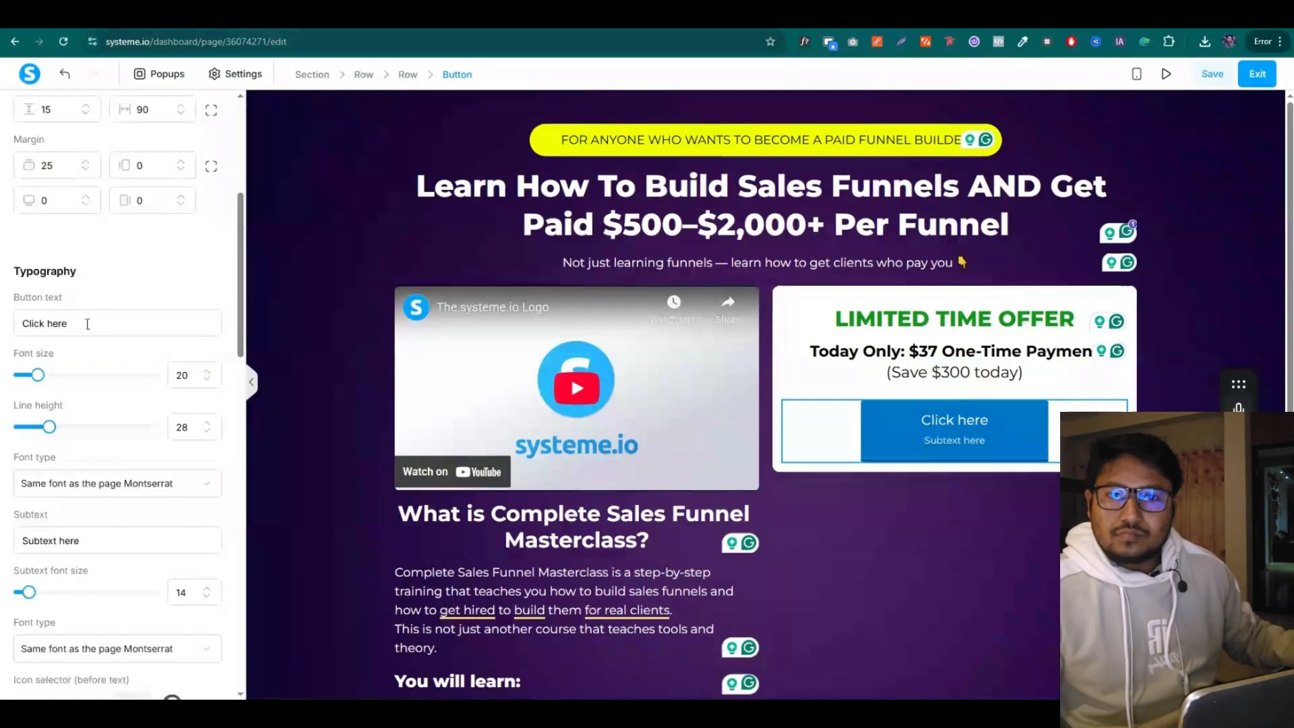
Label the button 'Get Instant Access' with subtext 'Lifetime Updates Included'
key(ctrl+a)
text(Get Instant Access  Lifetime Updates Included)
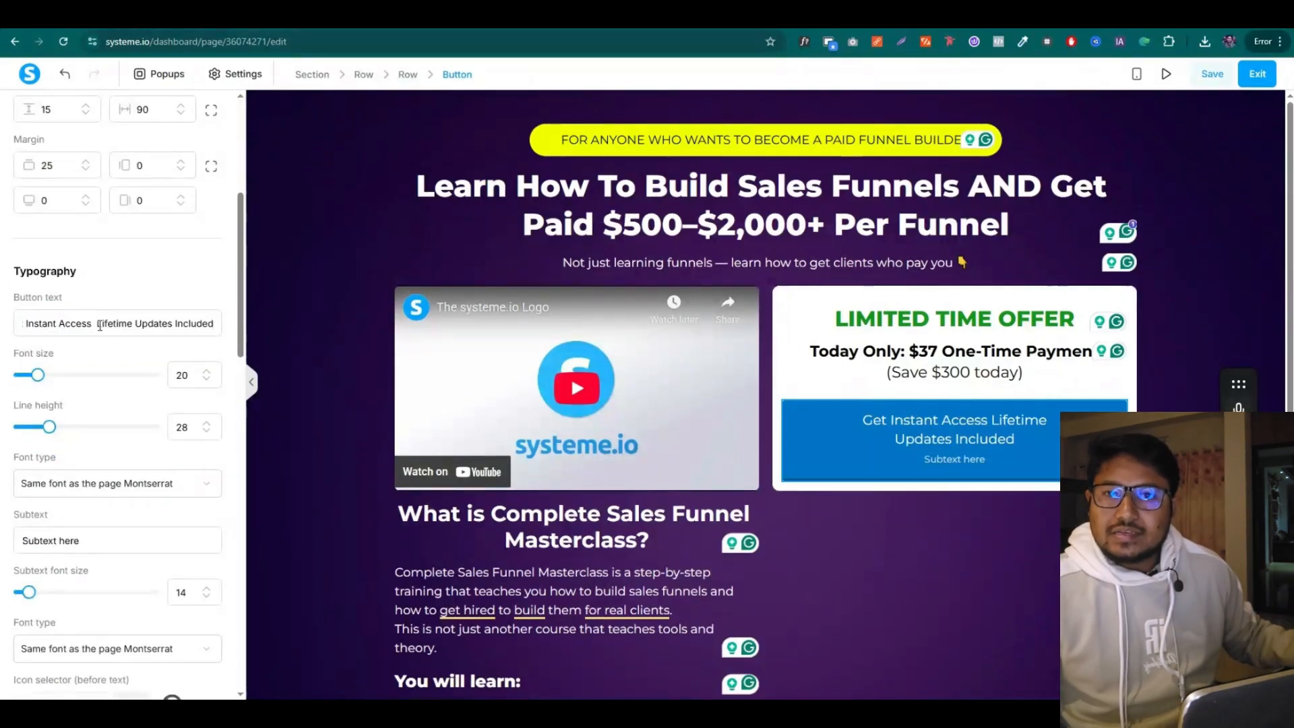
drag(100, 325, 216, 325)
key(ctrl+c)
key(BackSpace)
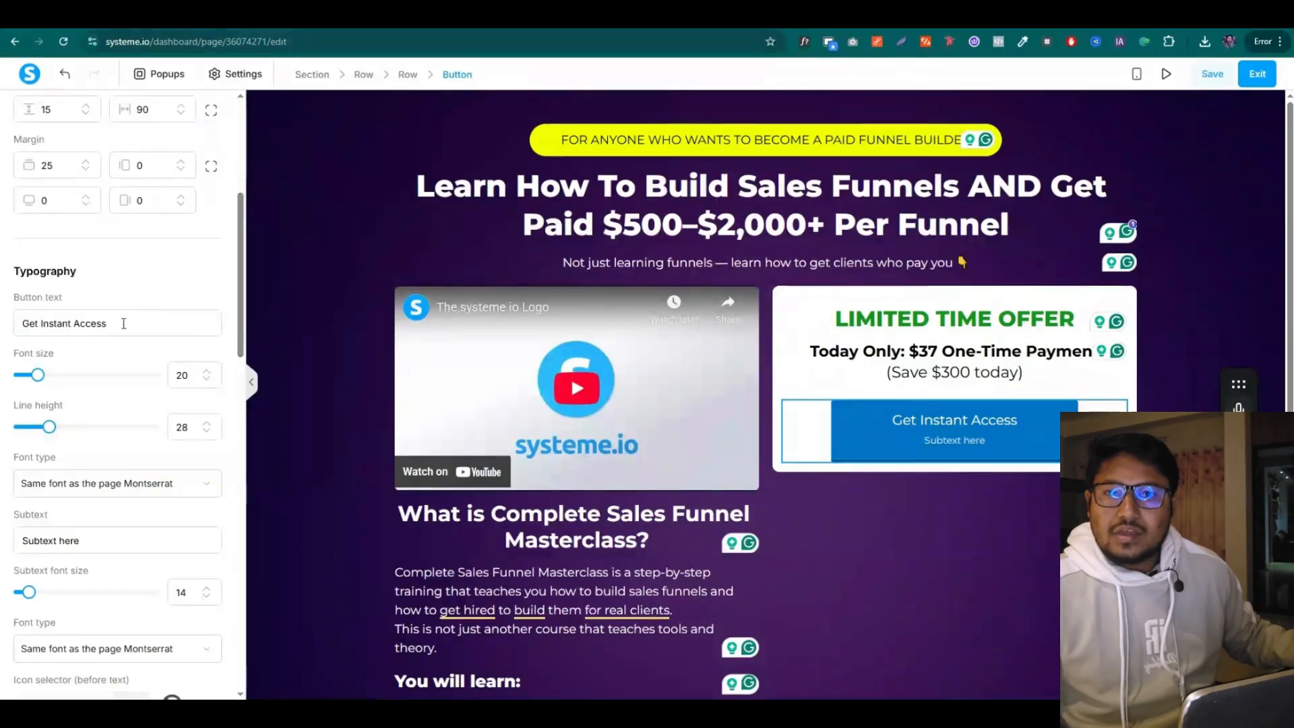
scroll(110, 405, down, 3)
click(108, 410)
key(ctrl+v)
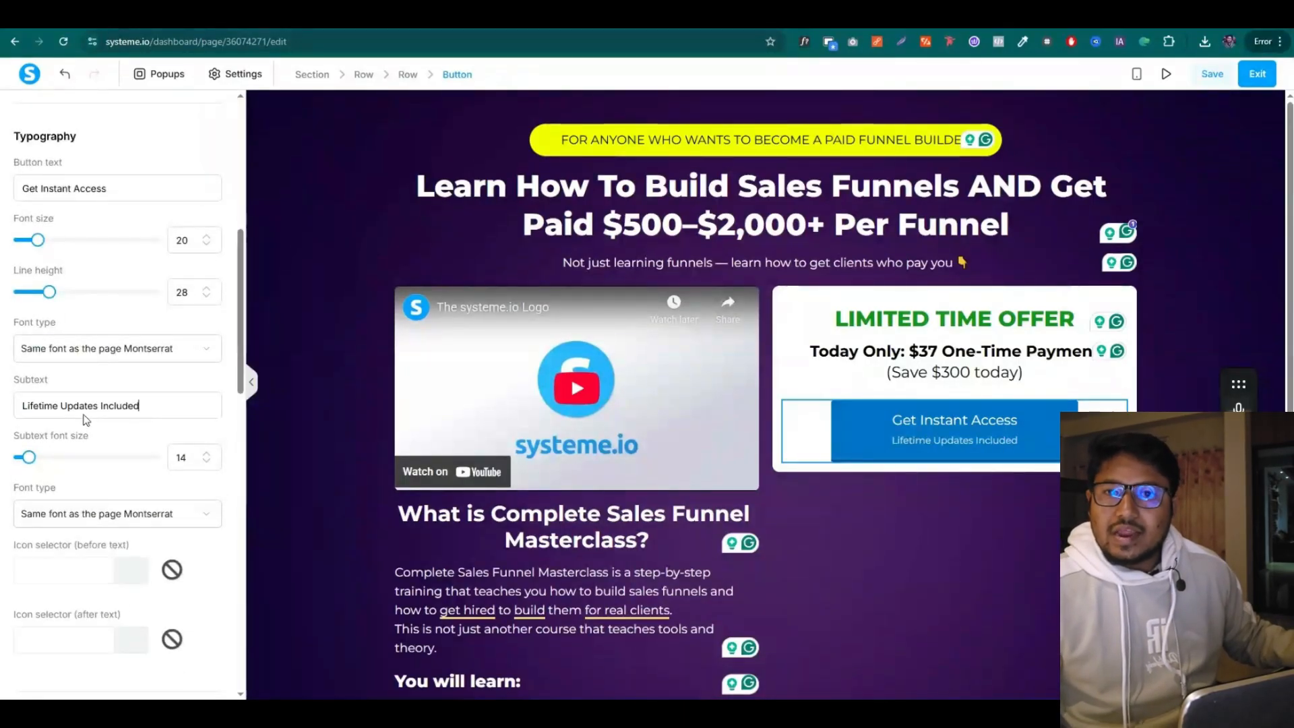
scroll(117, 364, down, 3)
scroll(117, 356, up, 12)
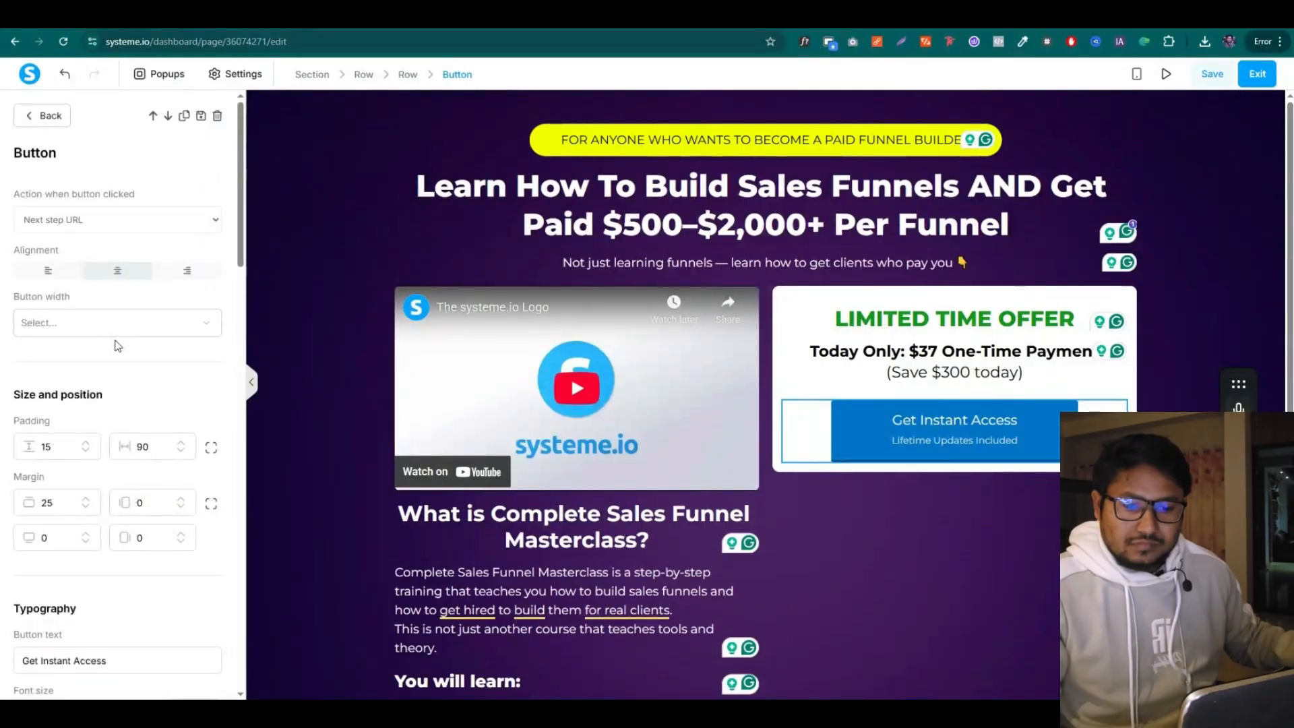
scroll(123, 307, down, 10)
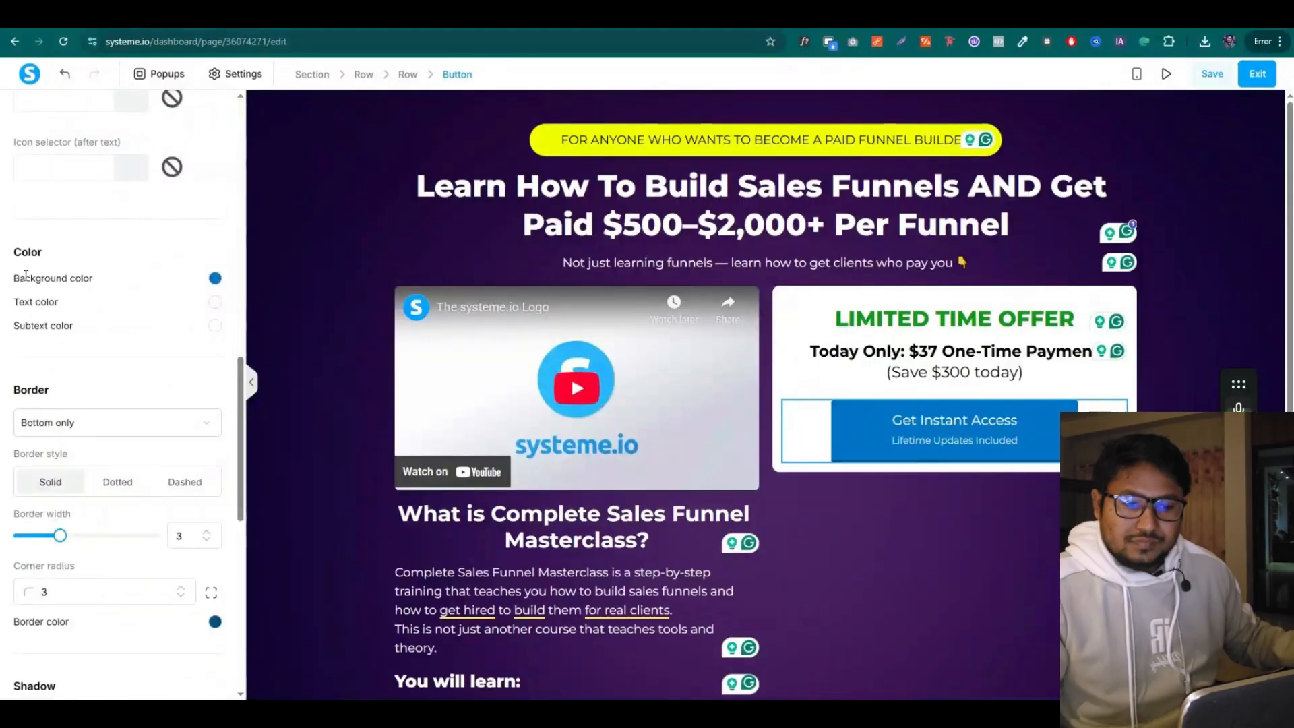
Give the button a green background, no border and a larger corner radius
click(215, 278)
click(190, 461)
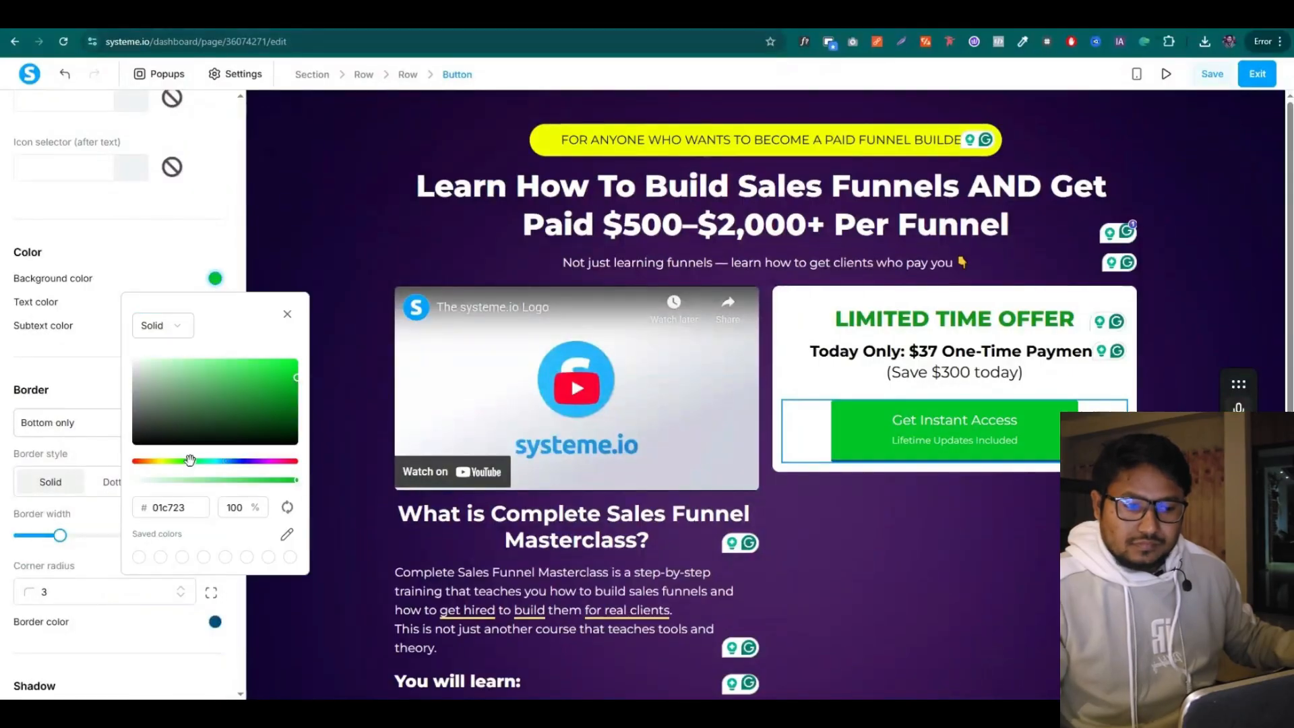
click(267, 405)
click(61, 423)
click(57, 454)
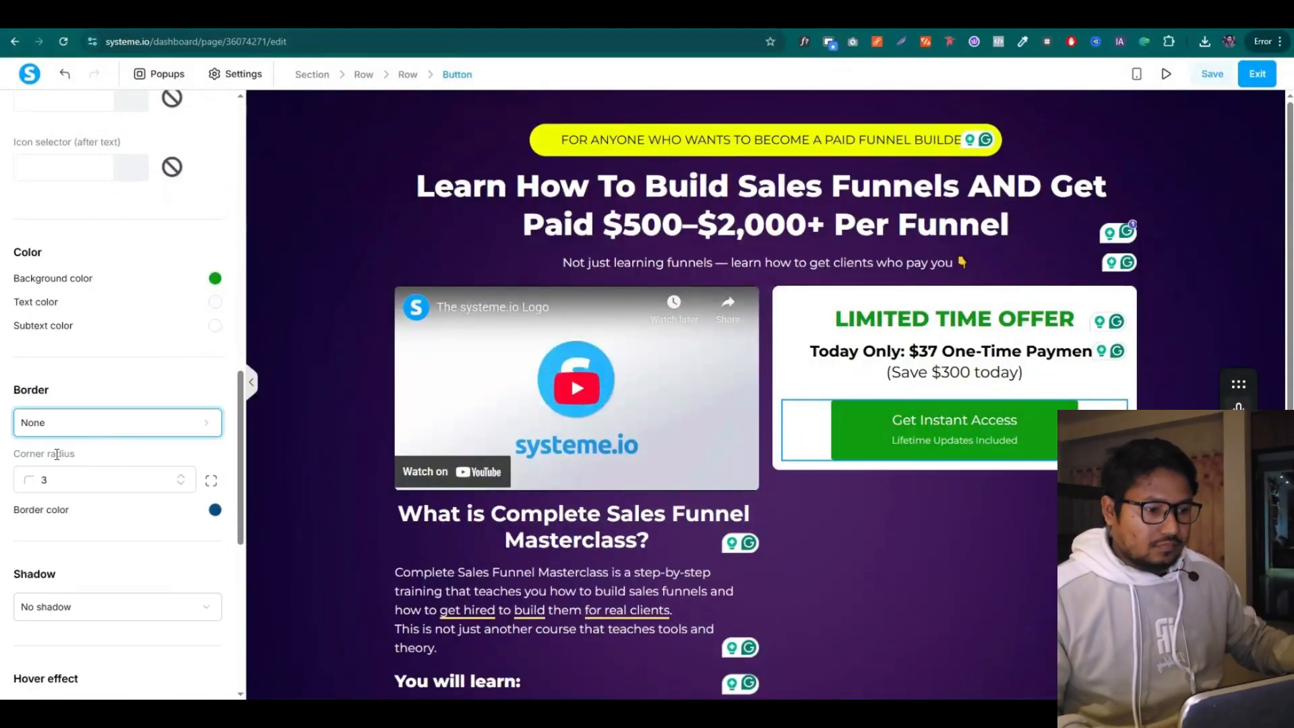
scroll(108, 418, down, 4)
double_click(91, 210)
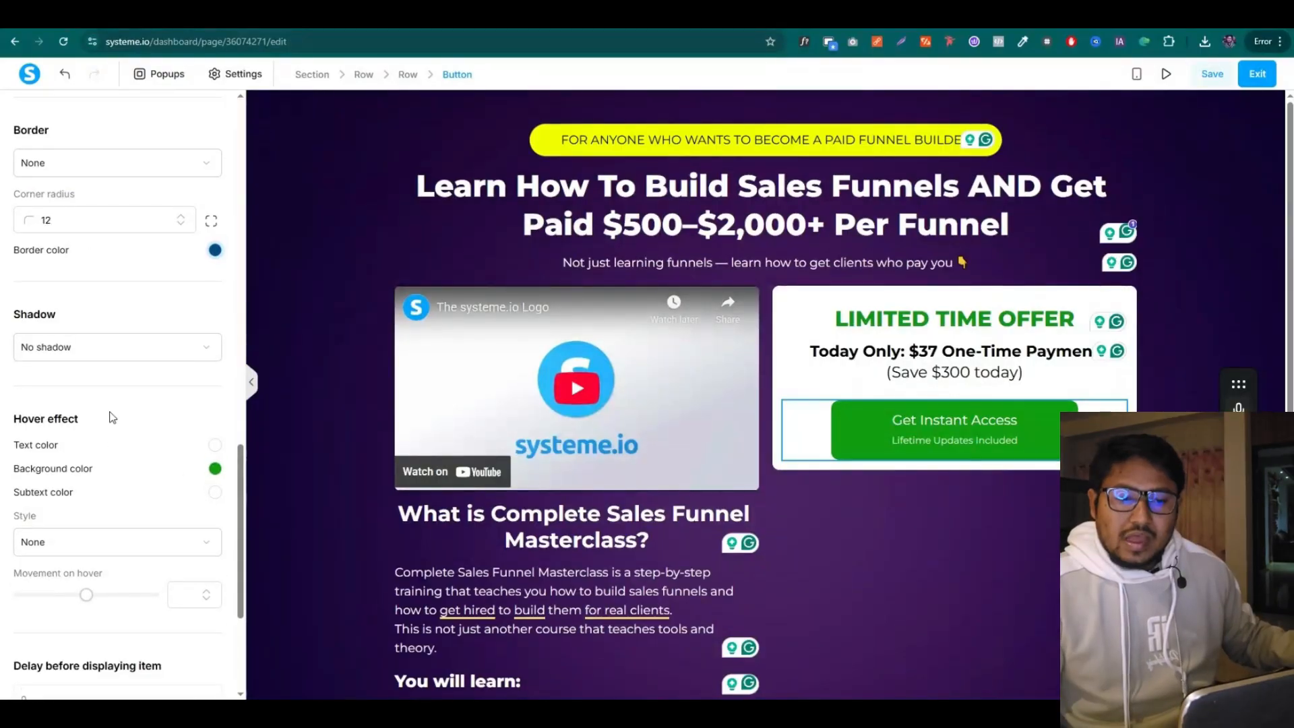
scroll(88, 337, up, 8)
scroll(102, 337, up, 7)
scroll(135, 337, down, 2)
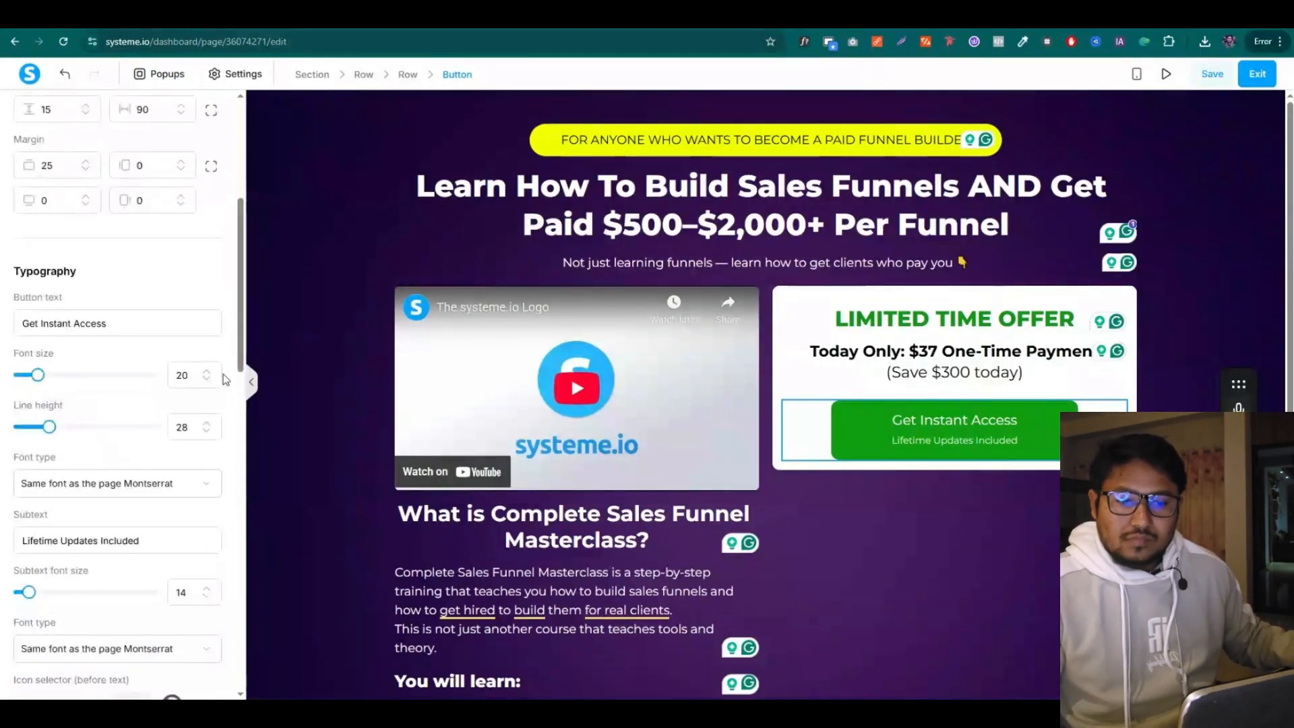
Set the button text to size 25 in Google Font Montserrat Bold 700
click(207, 372)
click(207, 373)
click(208, 372)
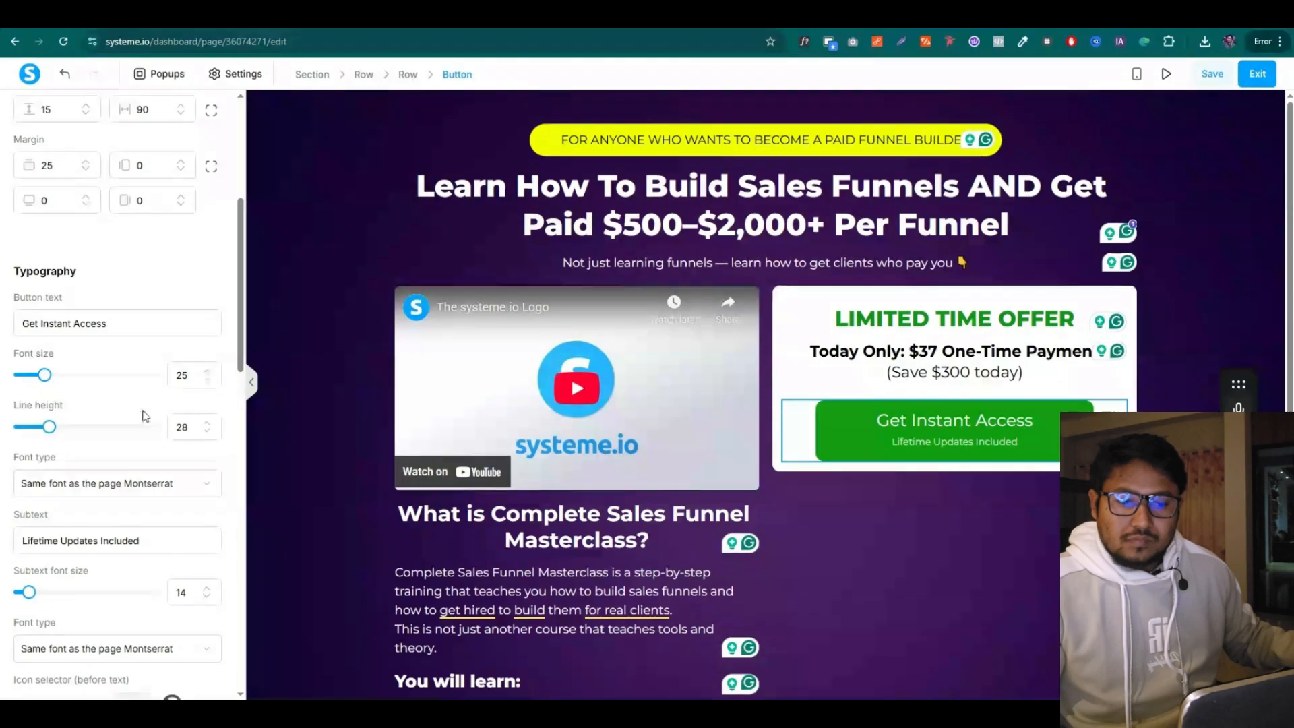
scroll(144, 394, down, 2)
click(108, 354)
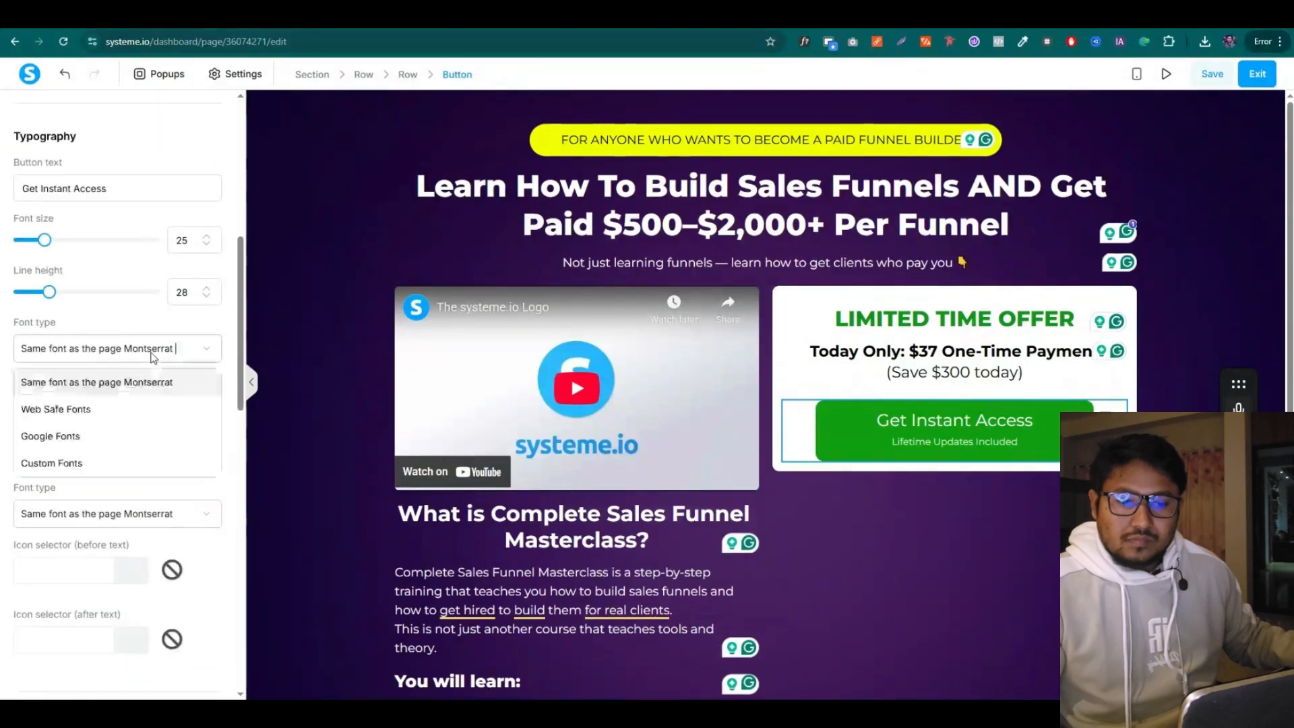
click(86, 435)
click(84, 390)
click(51, 475)
click(102, 443)
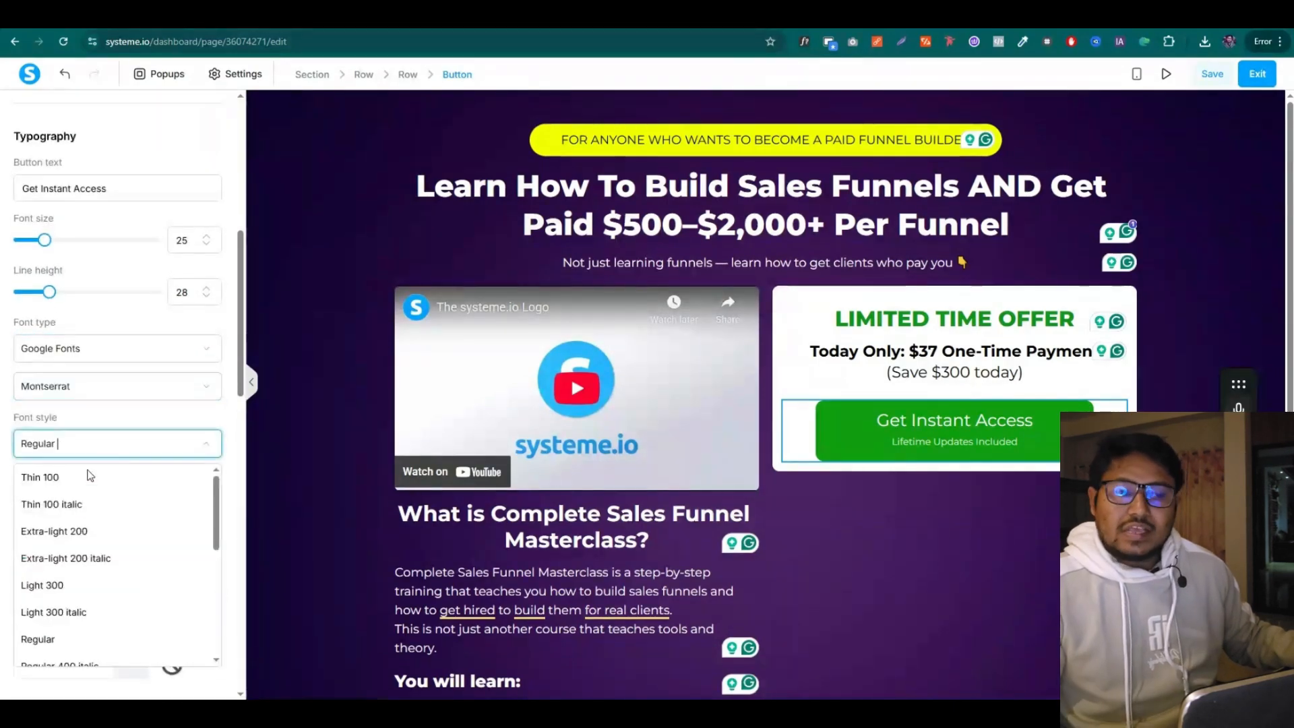
scroll(84, 559, down, 4)
click(57, 532)
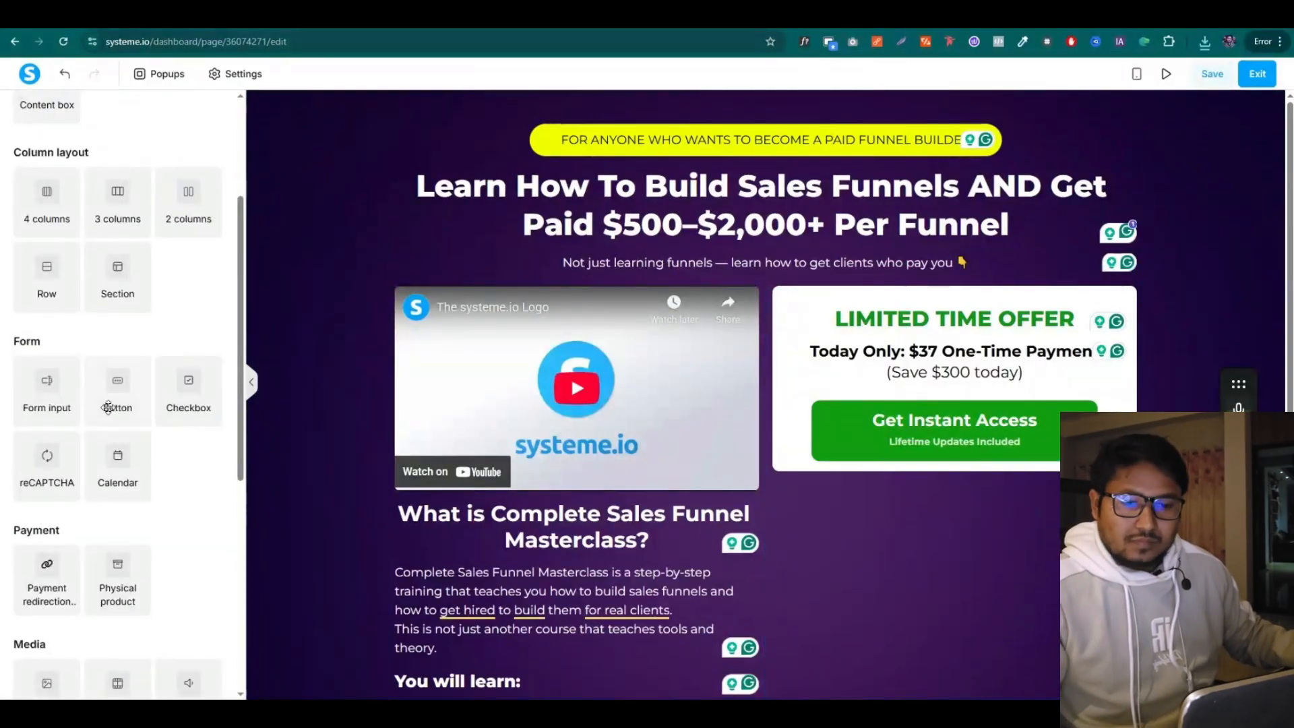
key(ctrl+Tab)
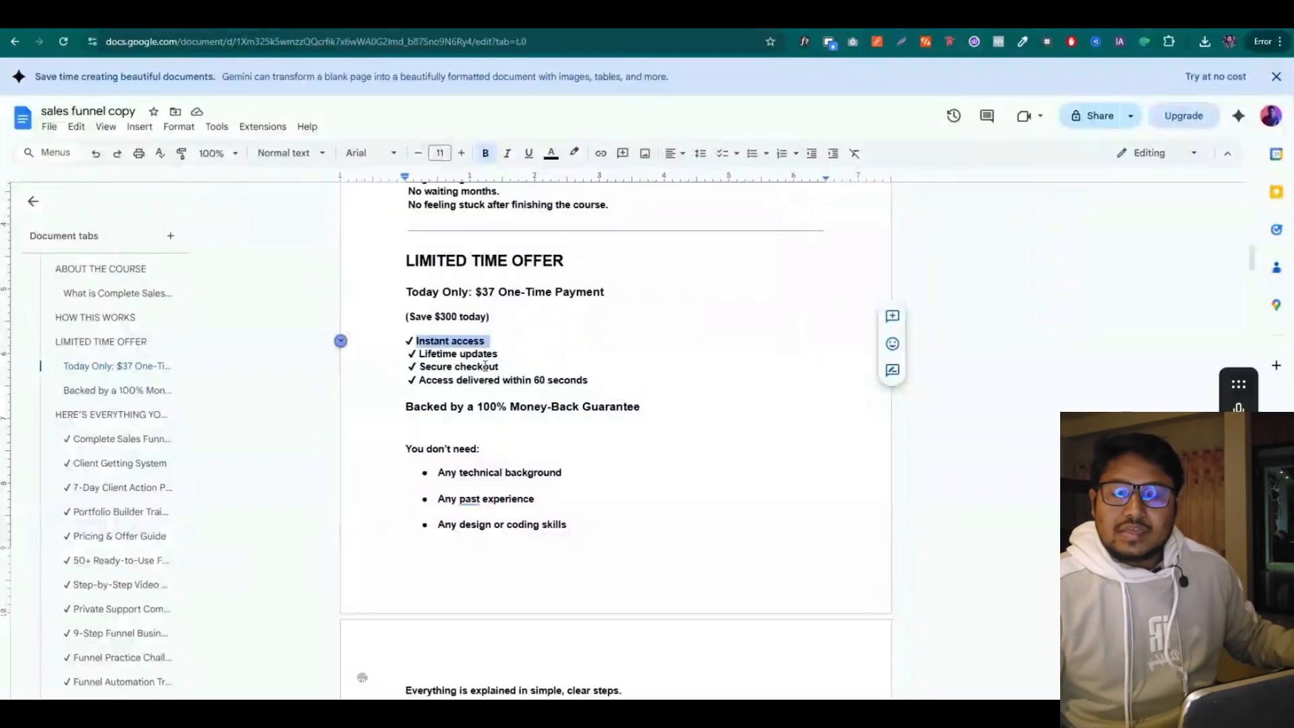
Select the Lifetime updates benefit line in the sales funnel copy
drag(502, 353, 474, 354)
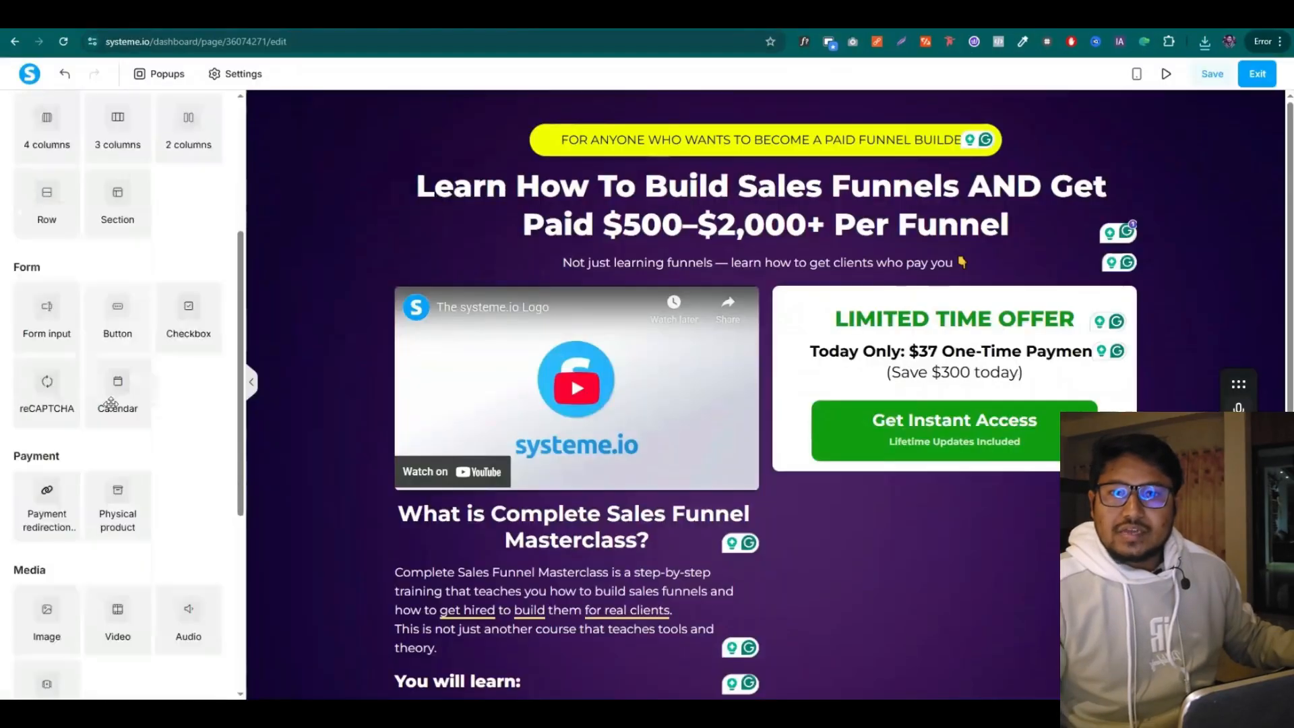
Add an image under the button and upload the card logos file into it
mouse_move(1023, 467)
mouse_down()
mouse_move(1044, 470)
mouse_move(1011, 475)
mouse_up()
click(1009, 501)
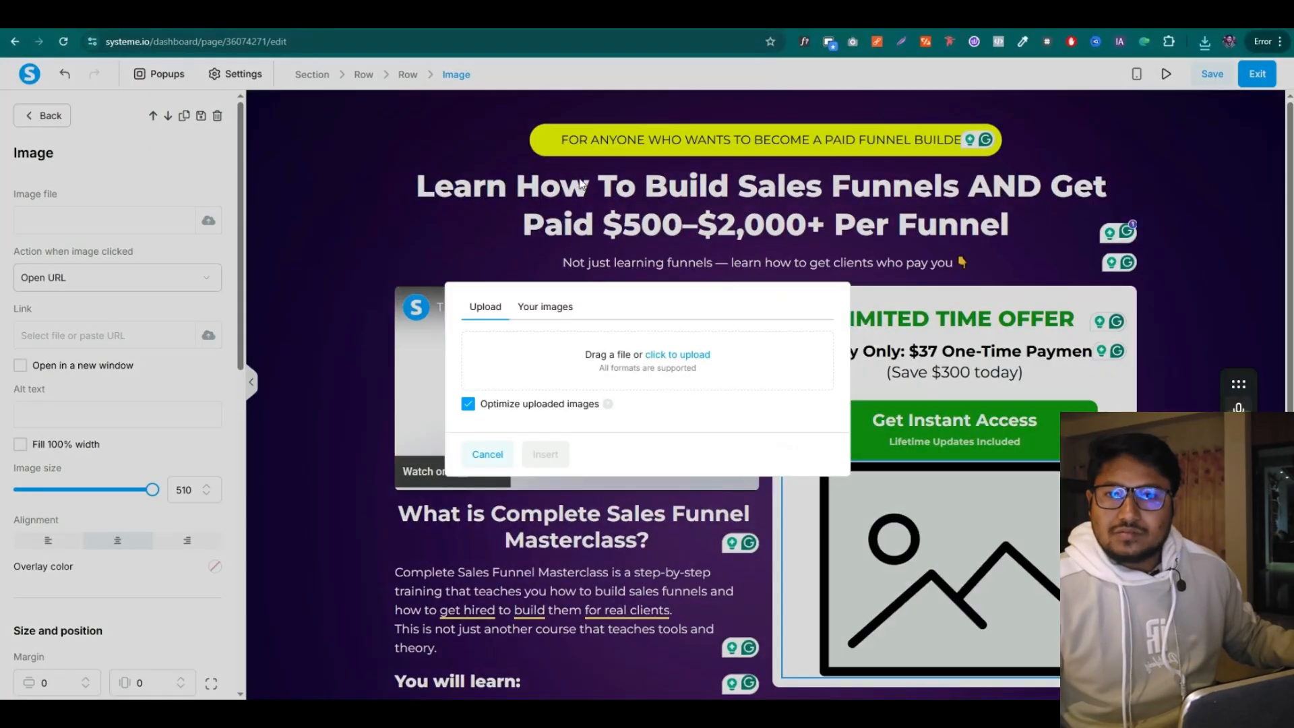
click(208, 220)
click(1205, 45)
click(1156, 104)
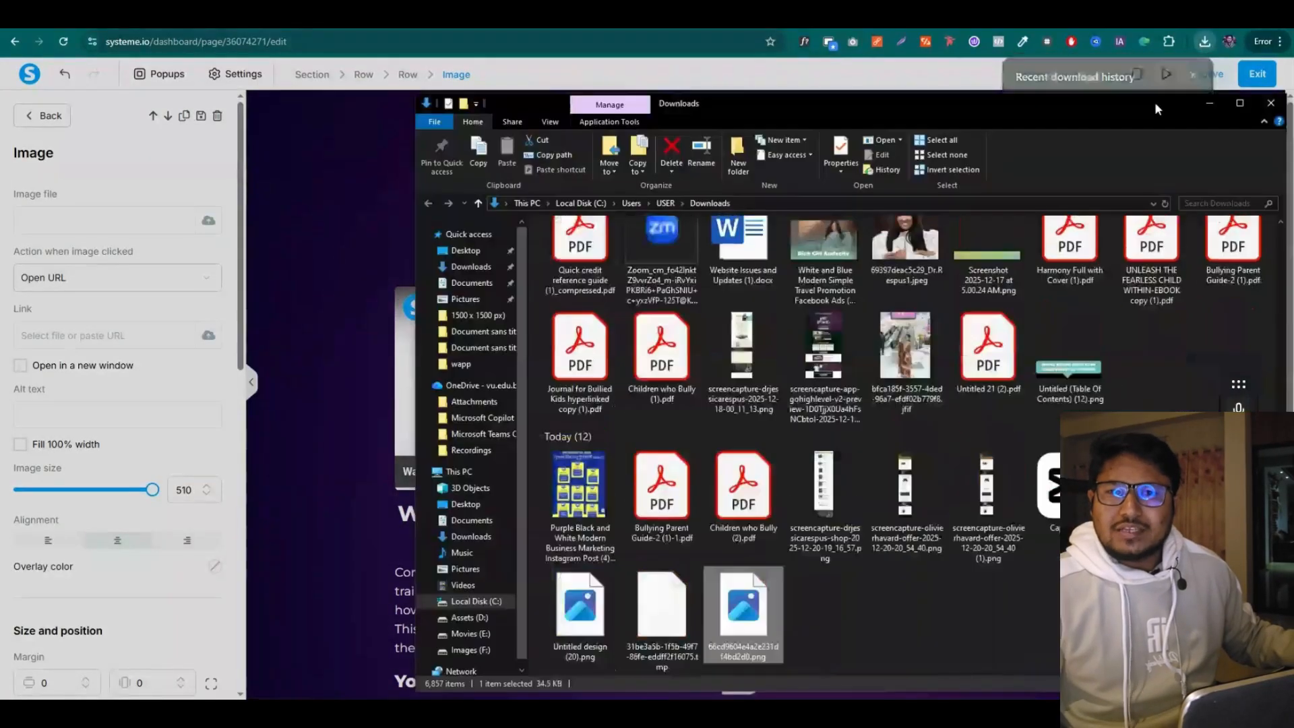
drag(541, 106, 945, 98)
drag(1146, 598, 552, 358)
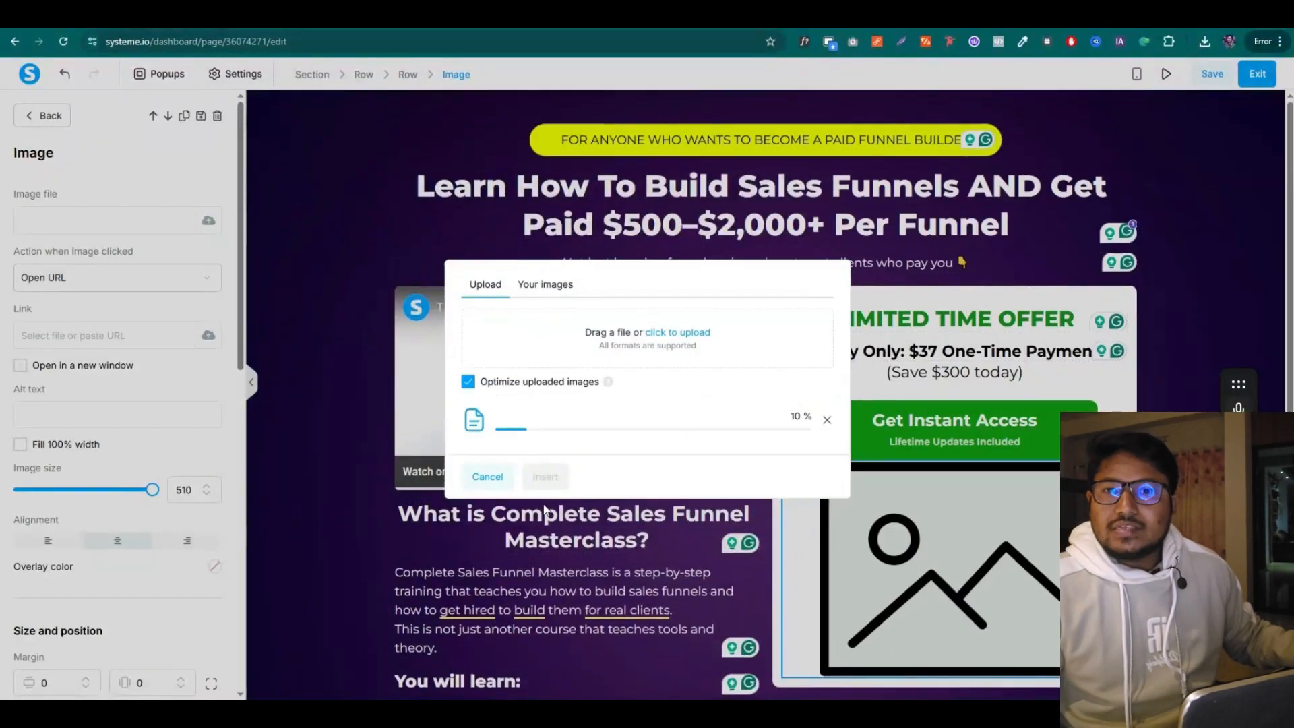
click(545, 453)
Shrink the card-logo image to 302 with a top margin of 10
drag(143, 490, 98, 490)
scroll(57, 506, down, 3)
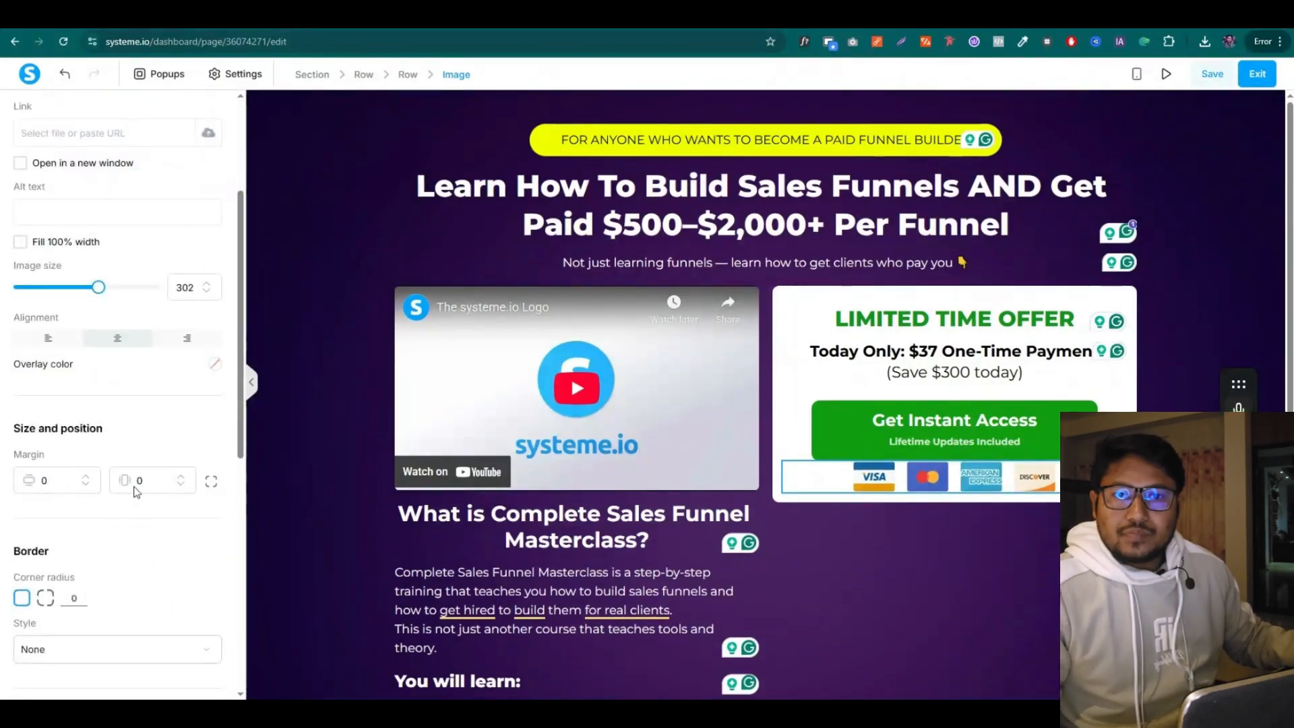
click(209, 482)
click(35, 488)
text(1)
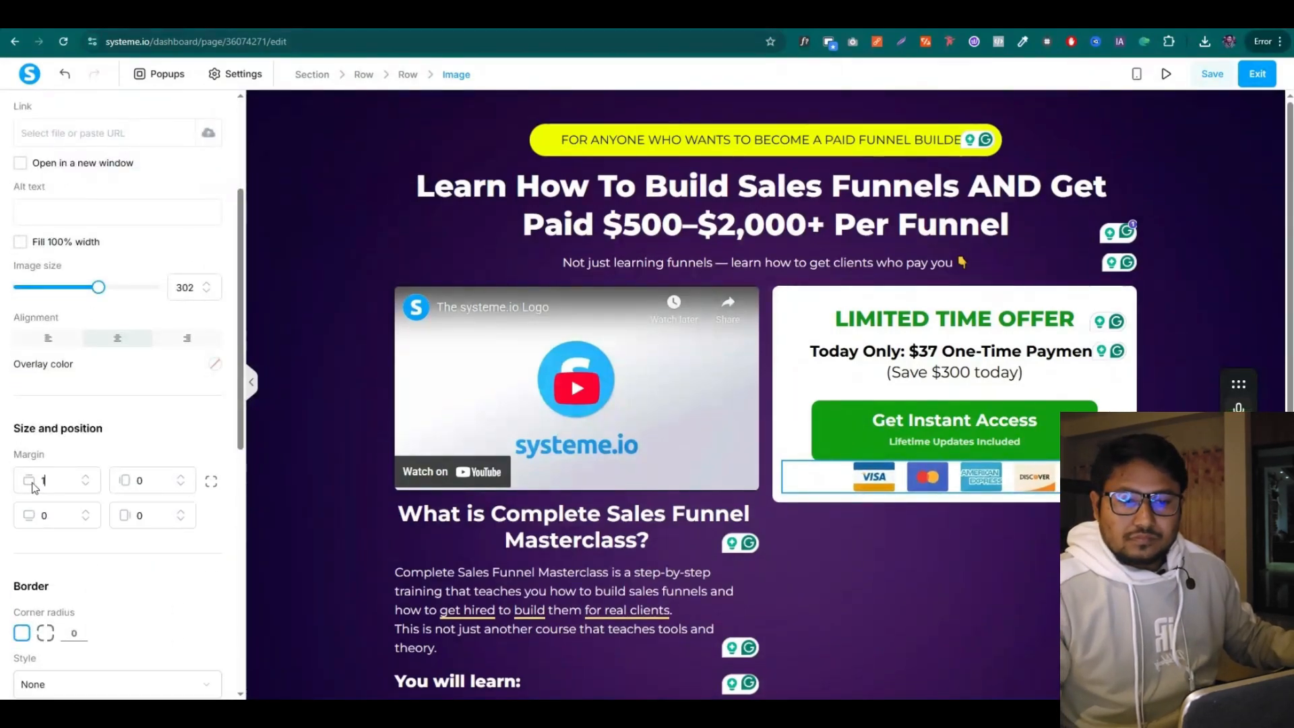
text(0)
click(739, 562)
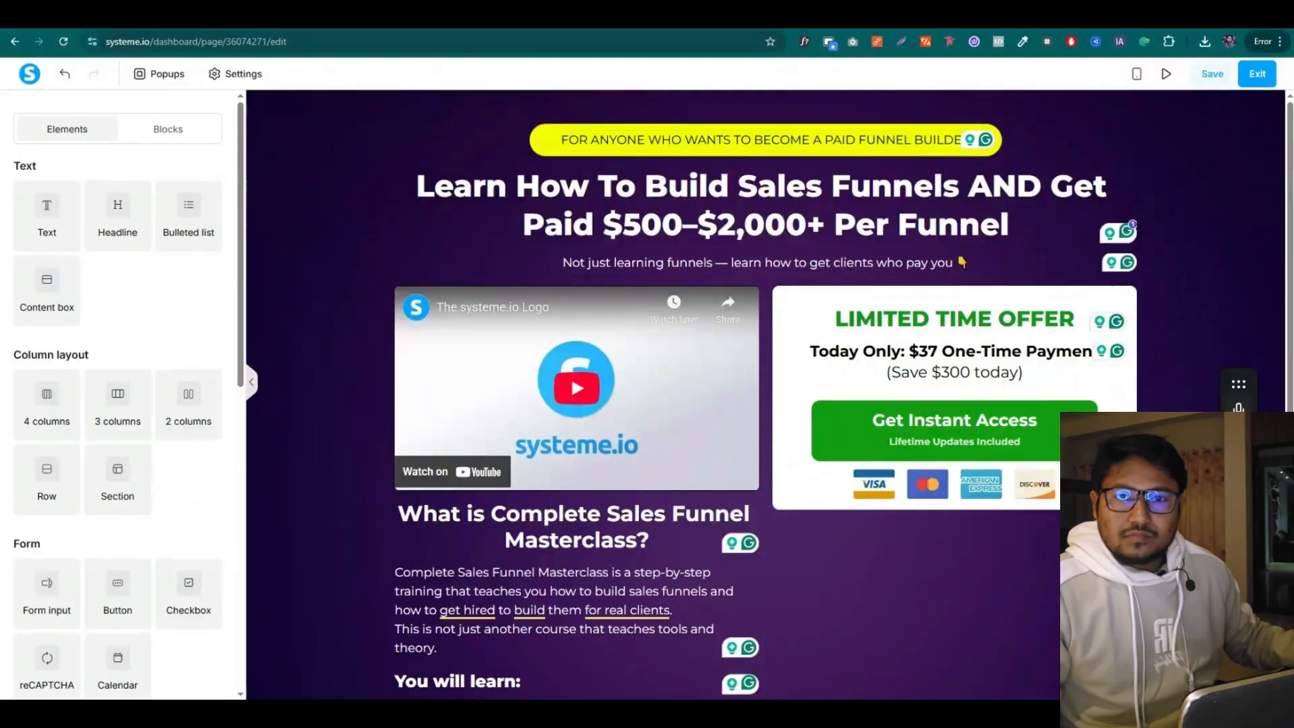
key(ctrl+Tab)
click(543, 424)
drag(418, 339, 502, 336)
key(ctrl+c)
key(ctrl+Tab)
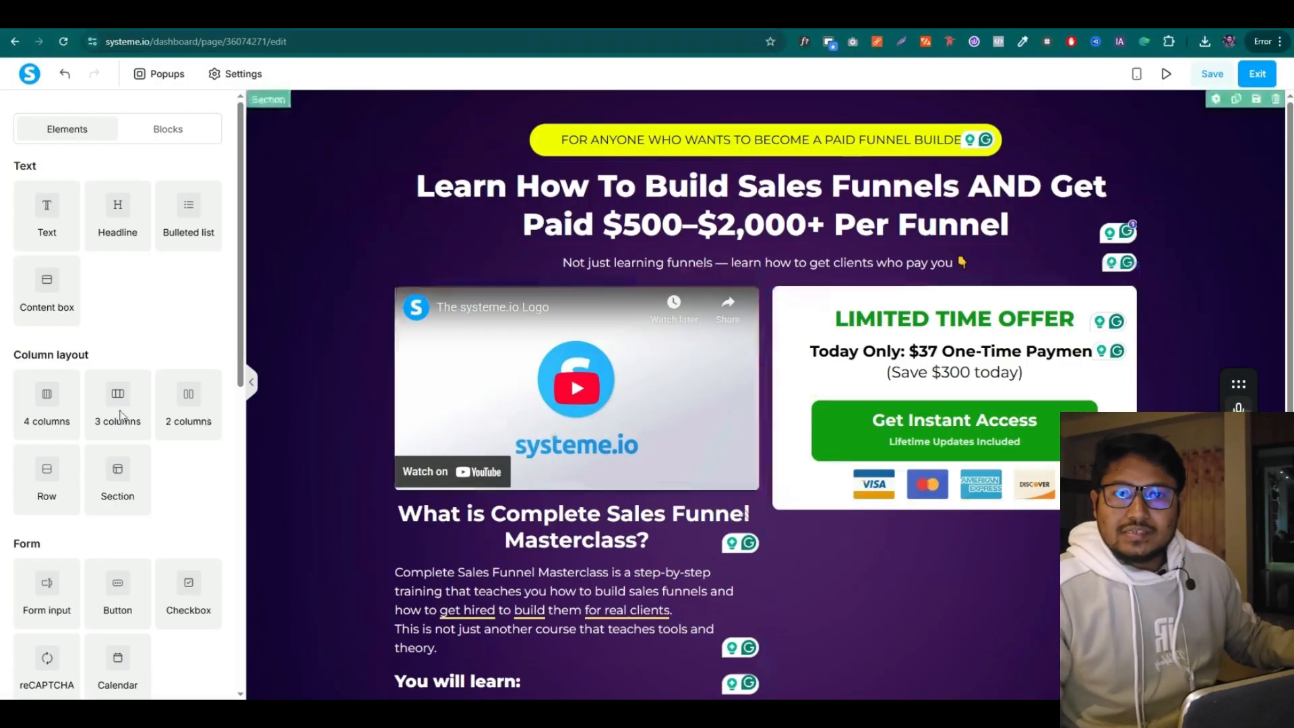
Add a checklist under the card logos, replacing the placeholder lines with Instant access
scroll(457, 468, down, 1)
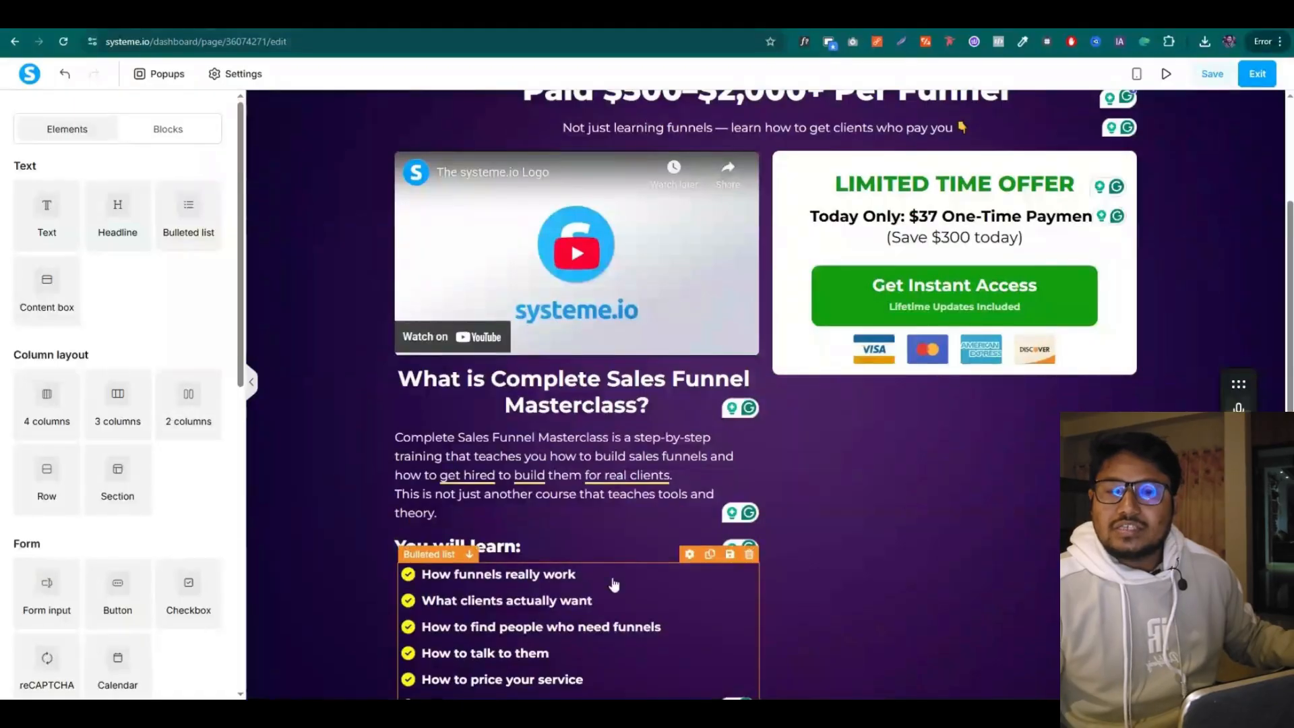
click(711, 557)
drag(694, 560, 993, 404)
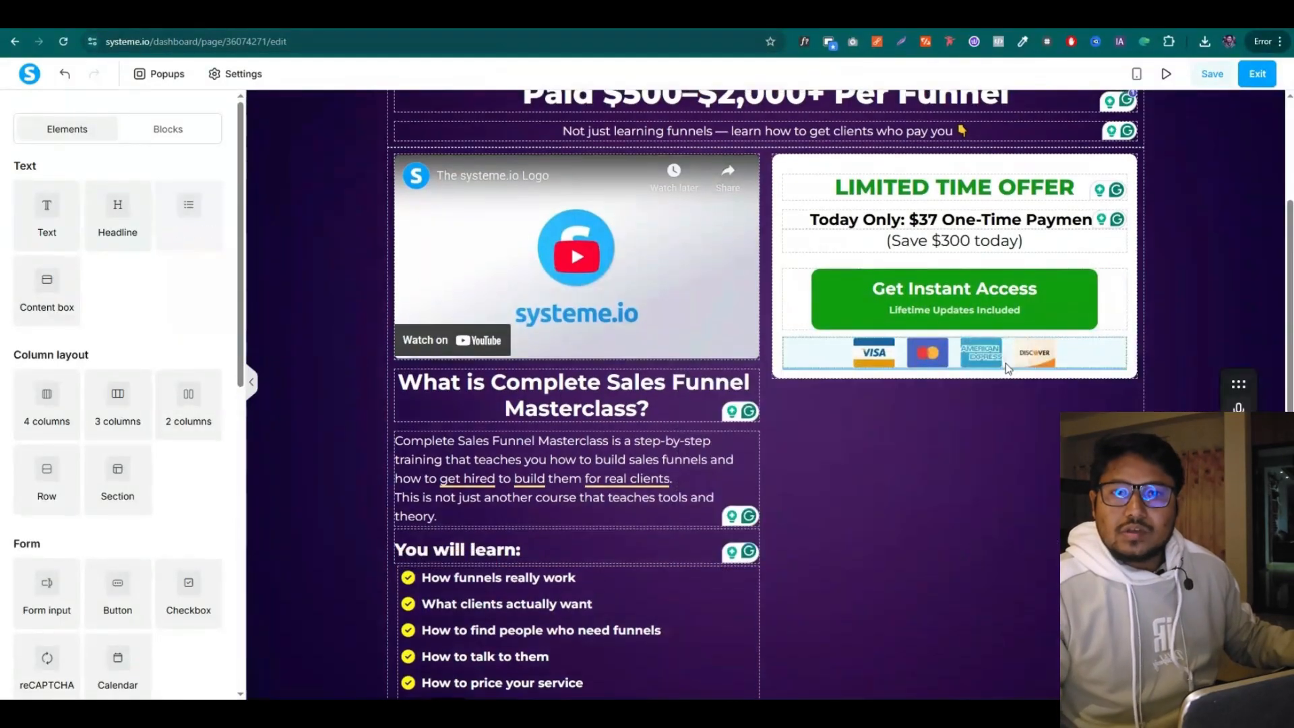
drag(1001, 371, 965, 442)
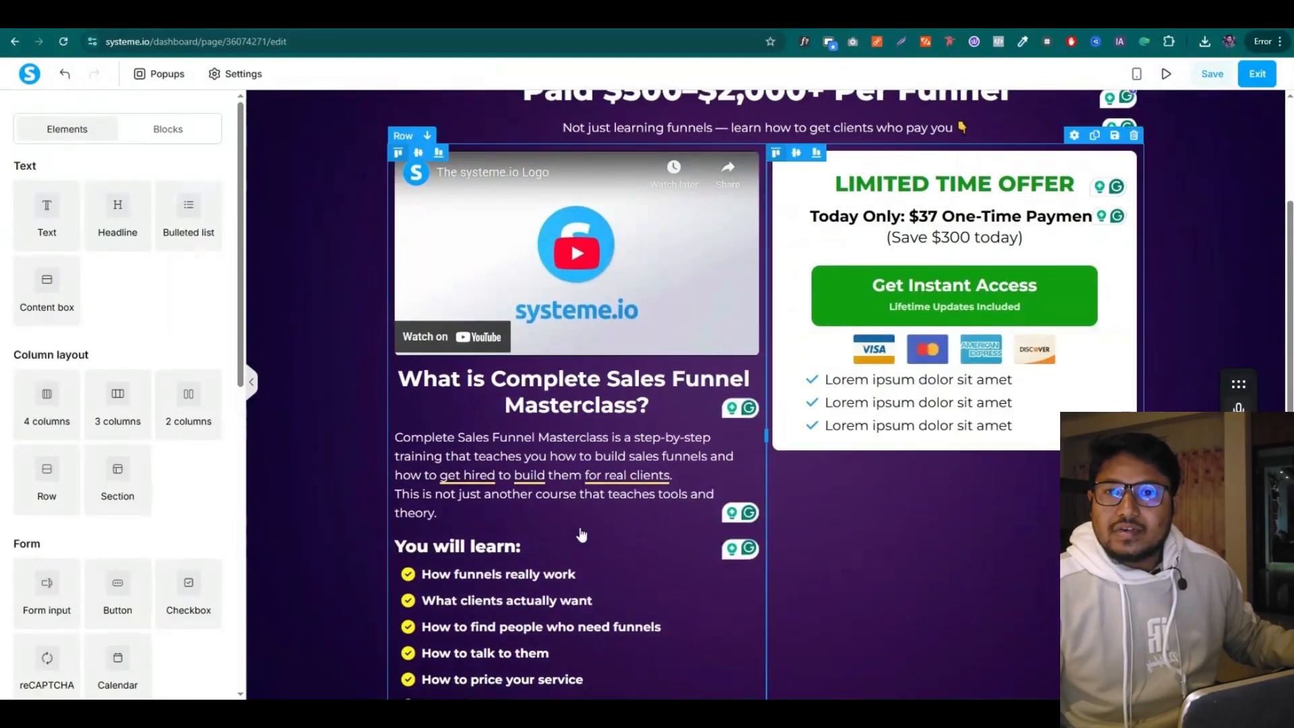
scroll(619, 557, down, 1)
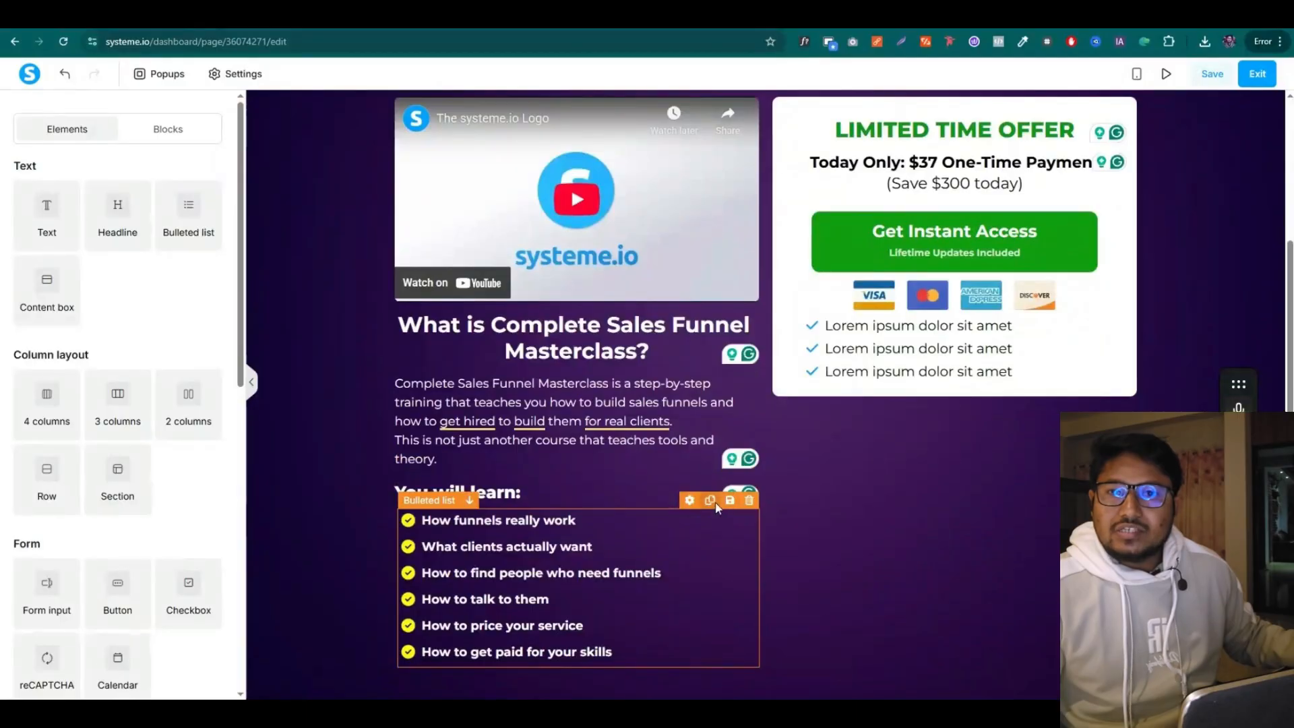
click(1043, 377)
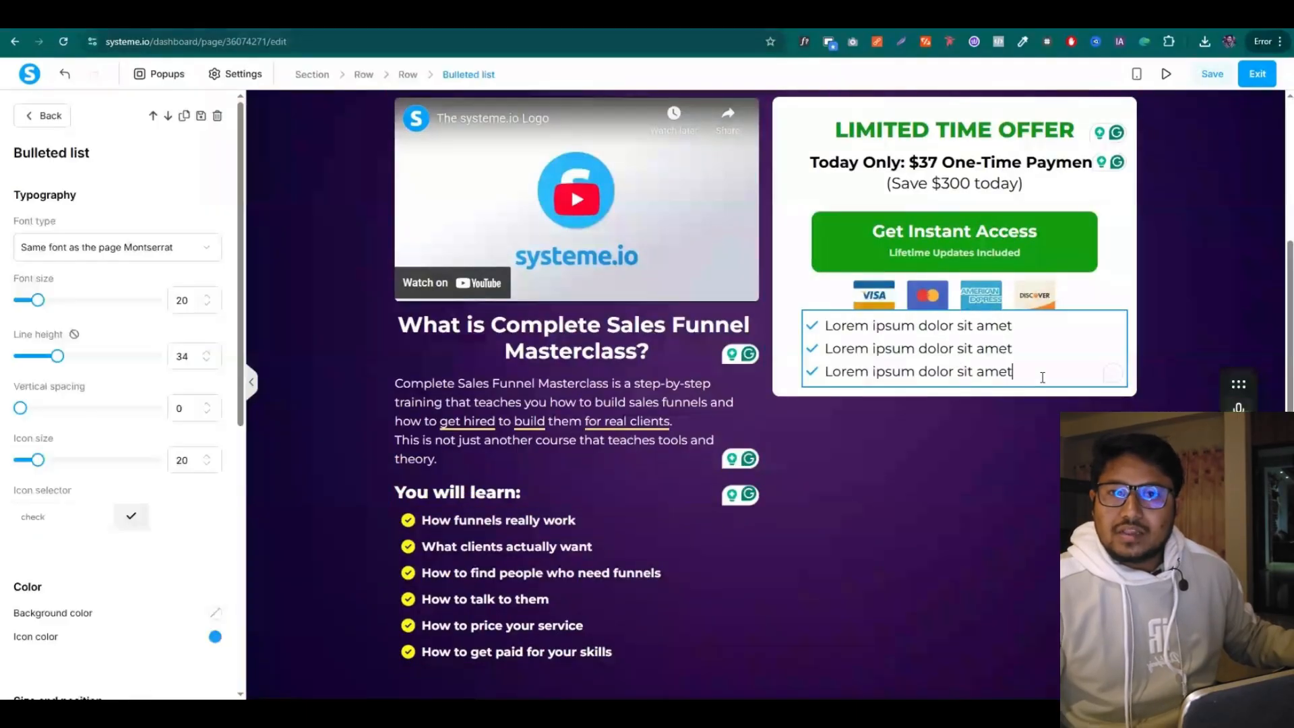
drag(1043, 377, 824, 325)
key(ctrl+v)
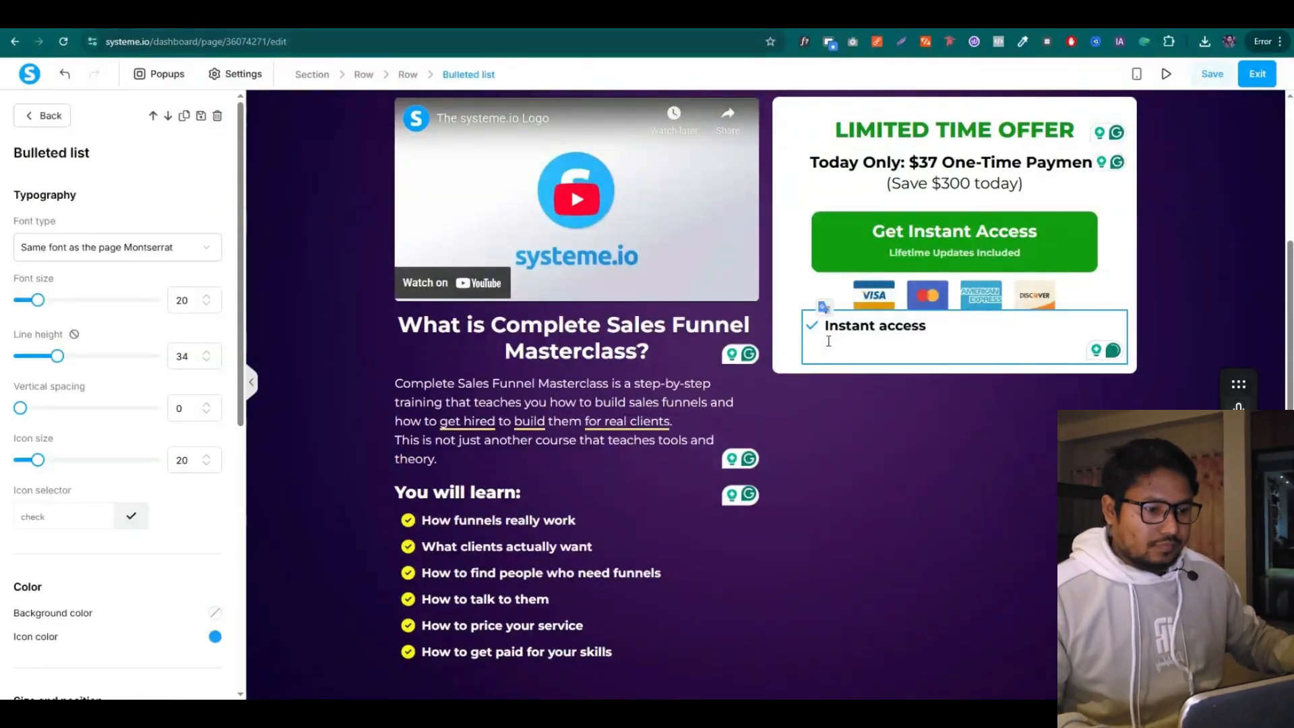
key(BackSpace)
Add bullets Lifetime updates, Secure checkout and Access delivered within 60 seconds from the copy
key(alt+Tab)
drag(496, 355, 419, 354)
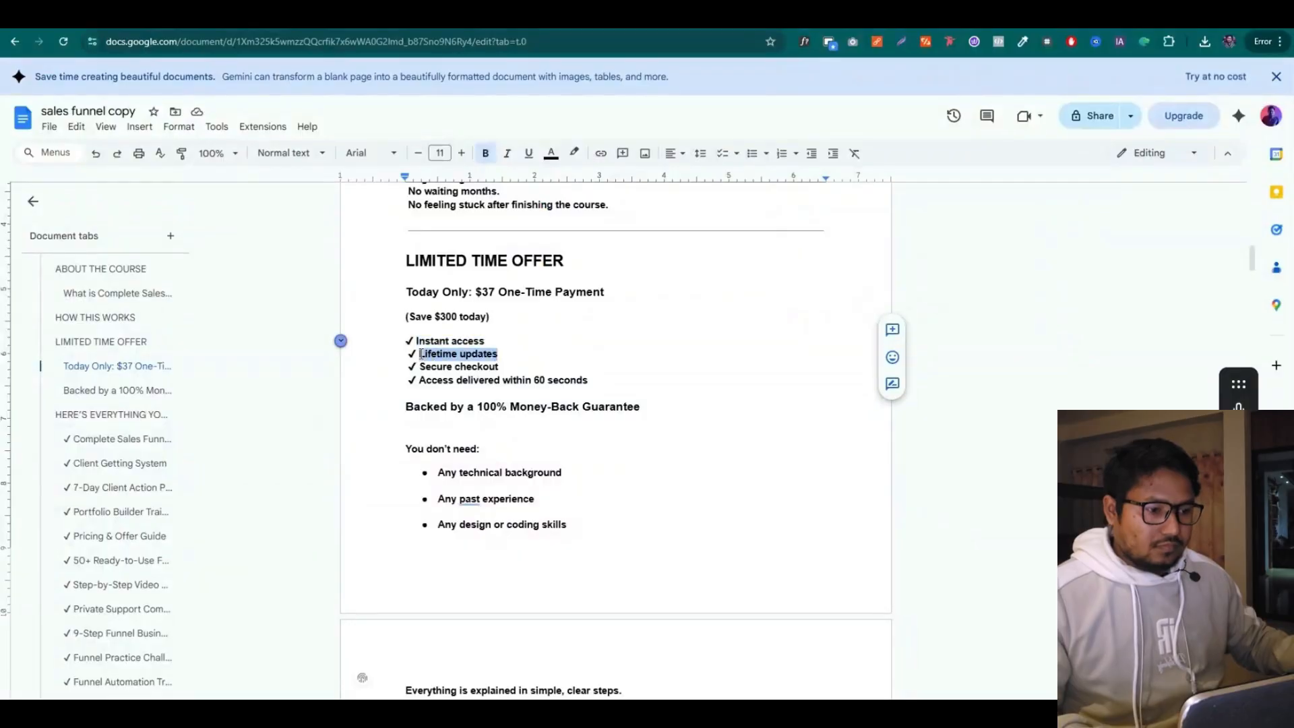
key(ctrl+c)
key(alt+Tab)
key(Return)
key(ctrl+v)
key(alt+Tab)
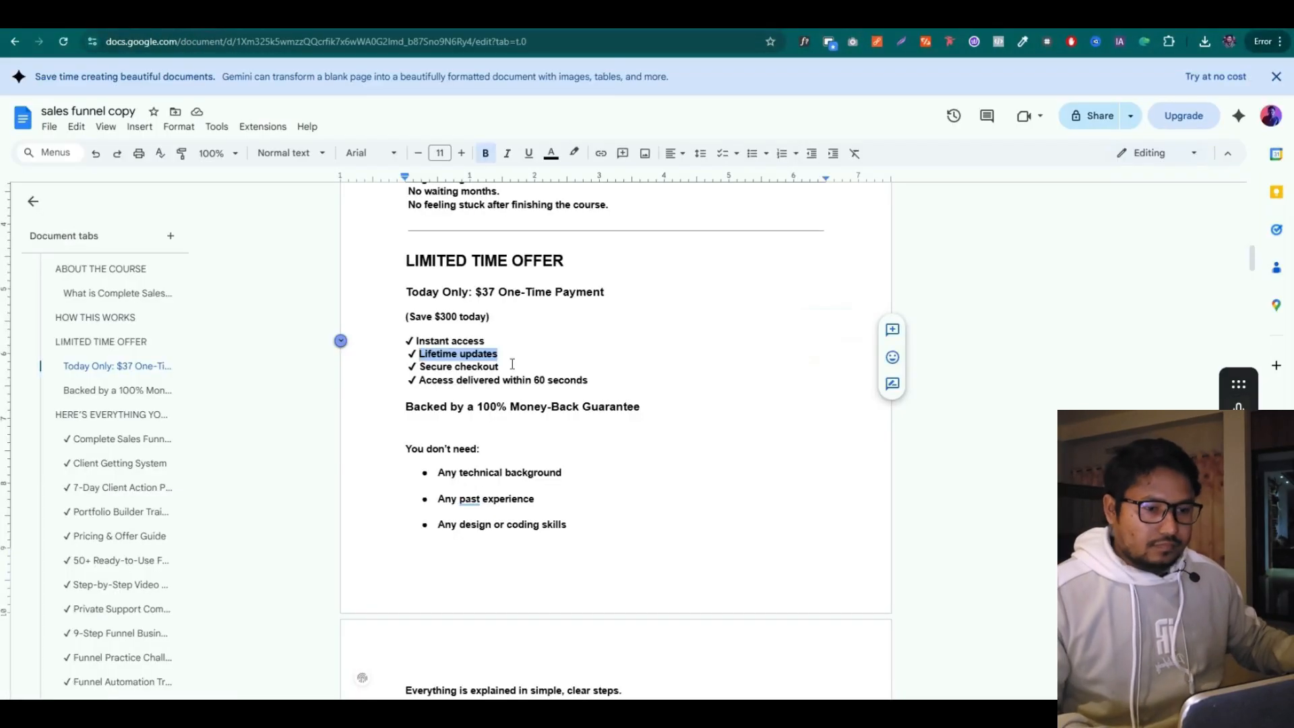
drag(506, 368, 419, 368)
key(ctrl+c)
key(alt+Tab)
key(Return)
key(ctrl+v)
key(alt+Tab)
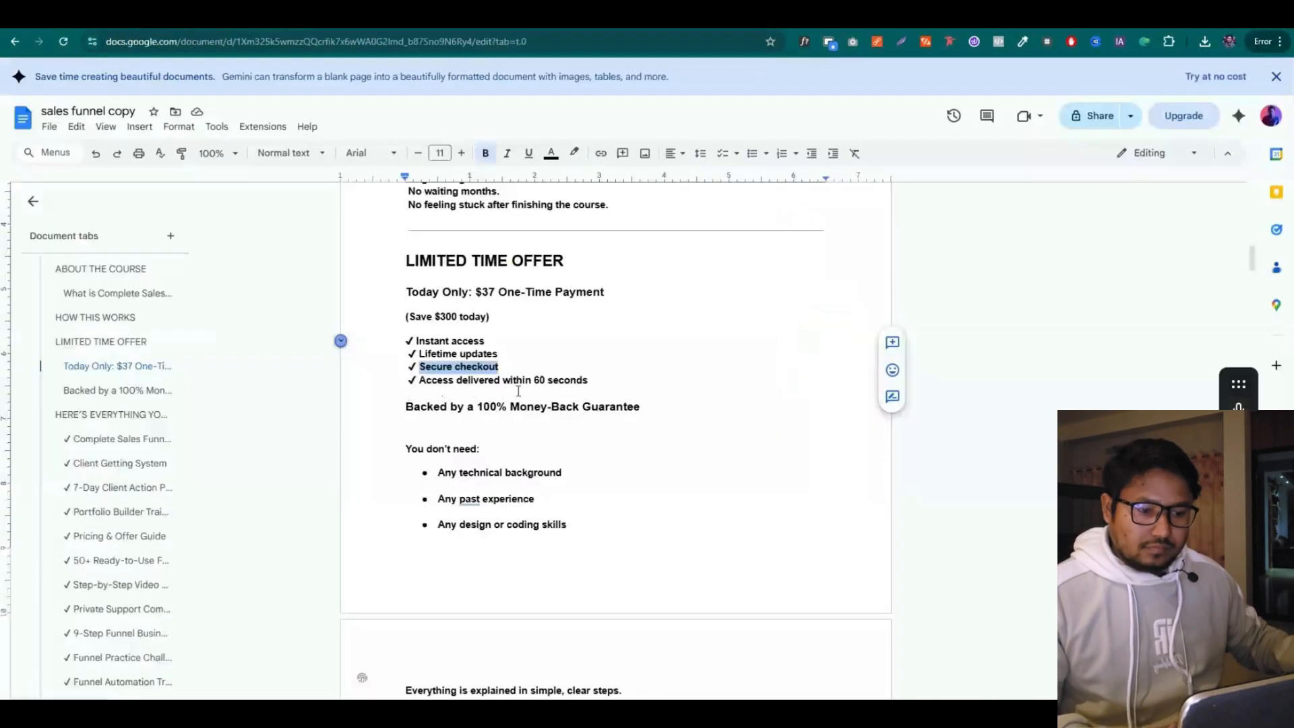
drag(589, 382, 429, 384)
key(ctrl+c)
key(alt+Tab)
key(Return)
key(ctrl+v)
Color the checklist's checkmark icons dark green
key(ctrl+a)
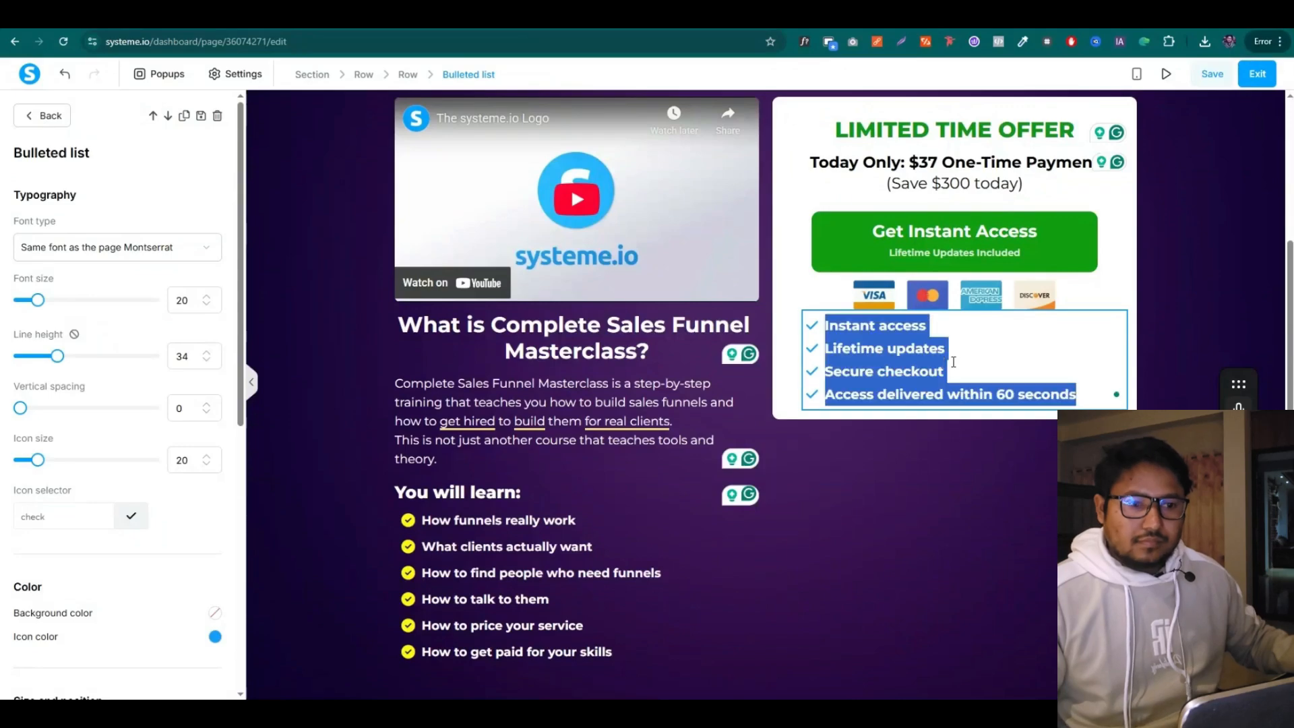
scroll(108, 431, down, 3)
click(215, 435)
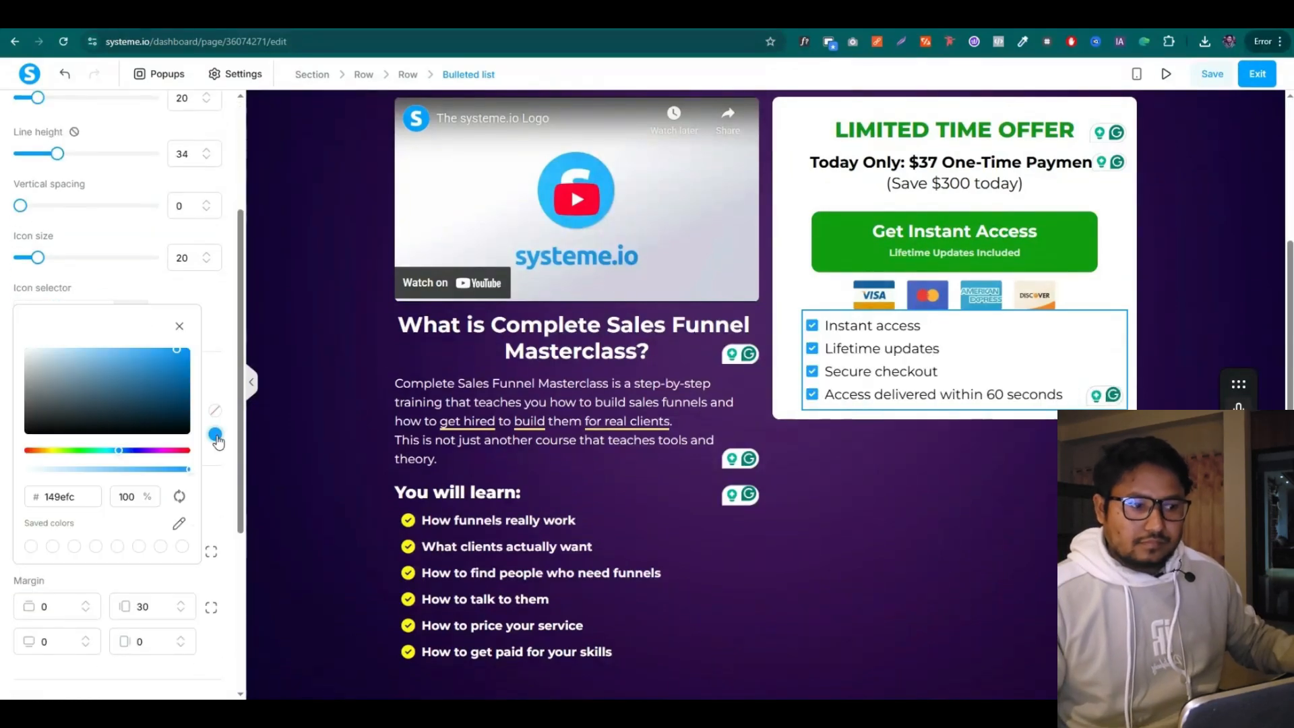
click(81, 451)
mouse_move(159, 371)
mouse_down()
mouse_move(171, 364)
mouse_move(165, 379)
mouse_up()
click(753, 466)
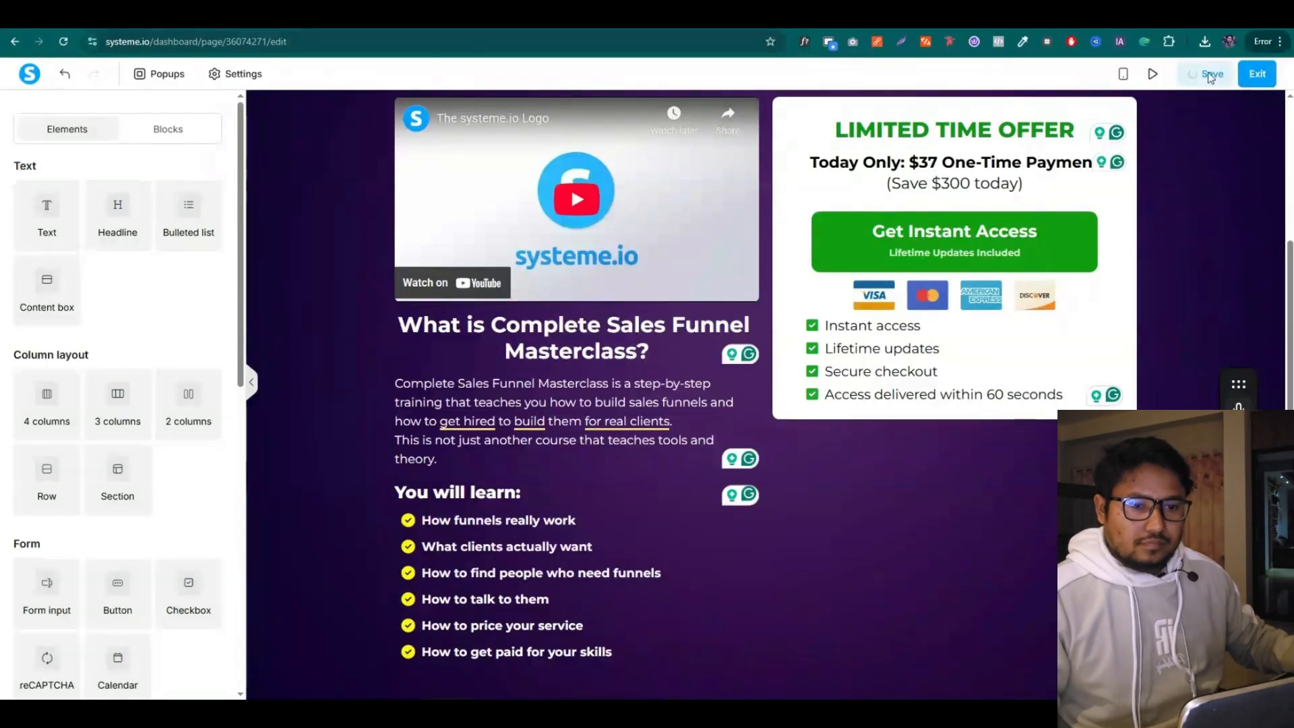
Add an empty image block below the benefits list
key(alt+Tab)
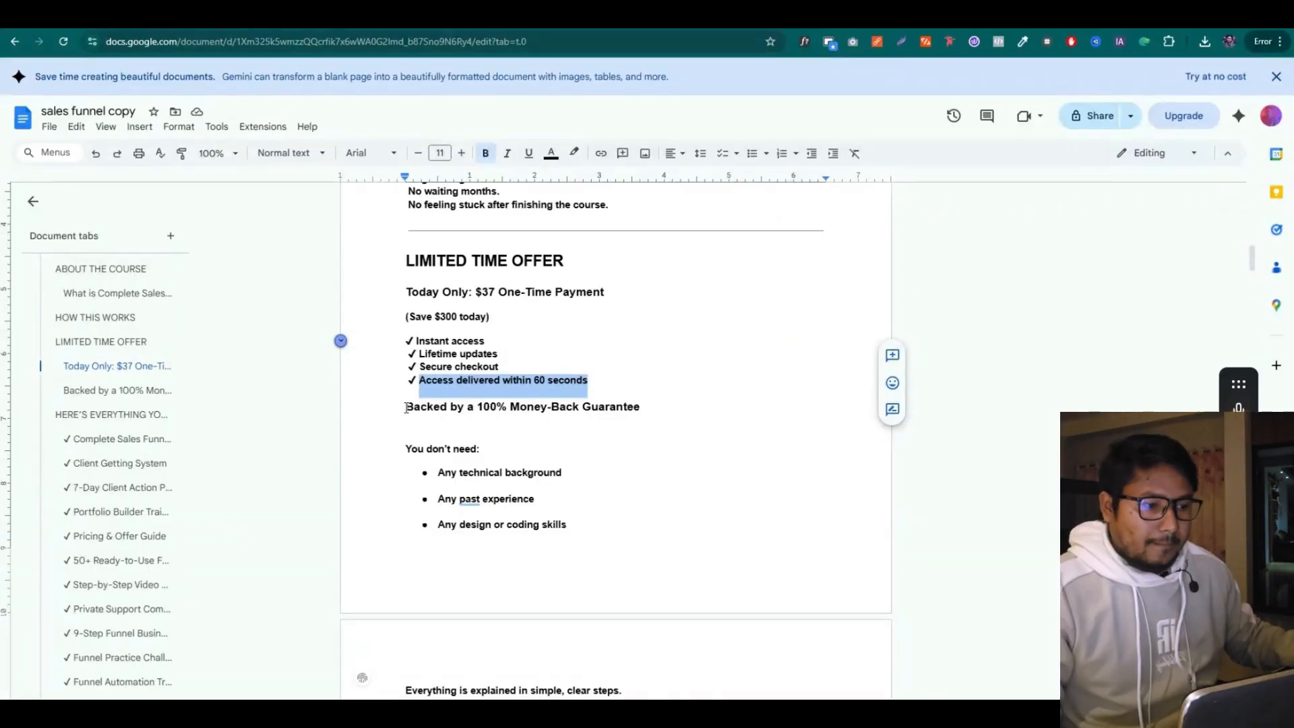
drag(406, 408, 641, 414)
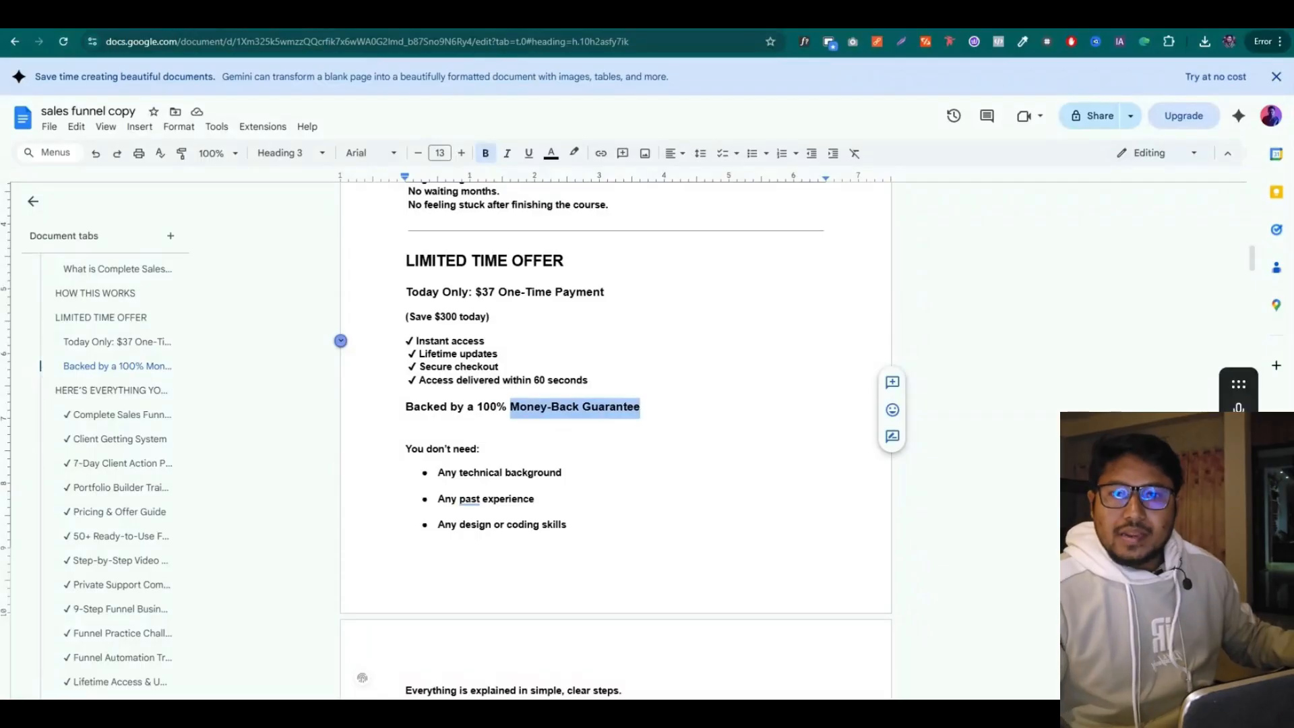
key(alt+Tab)
scroll(137, 350, down, 5)
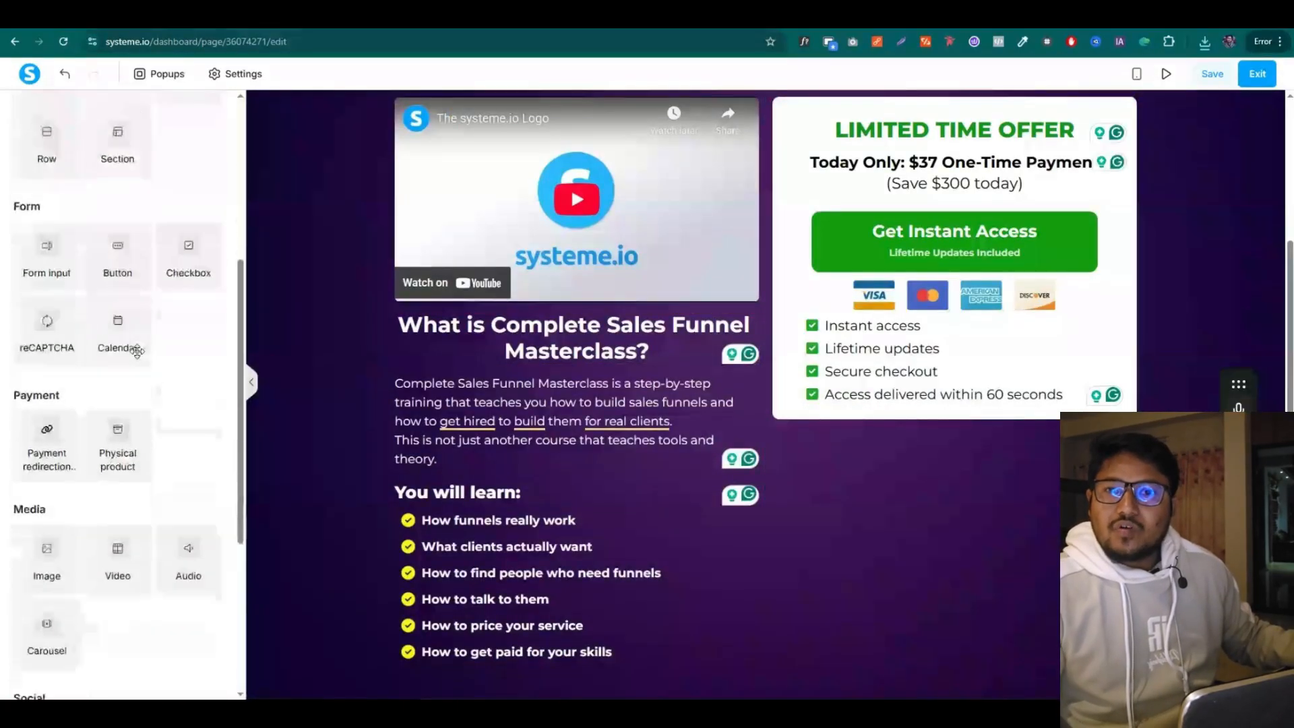
drag(41, 549, 883, 414)
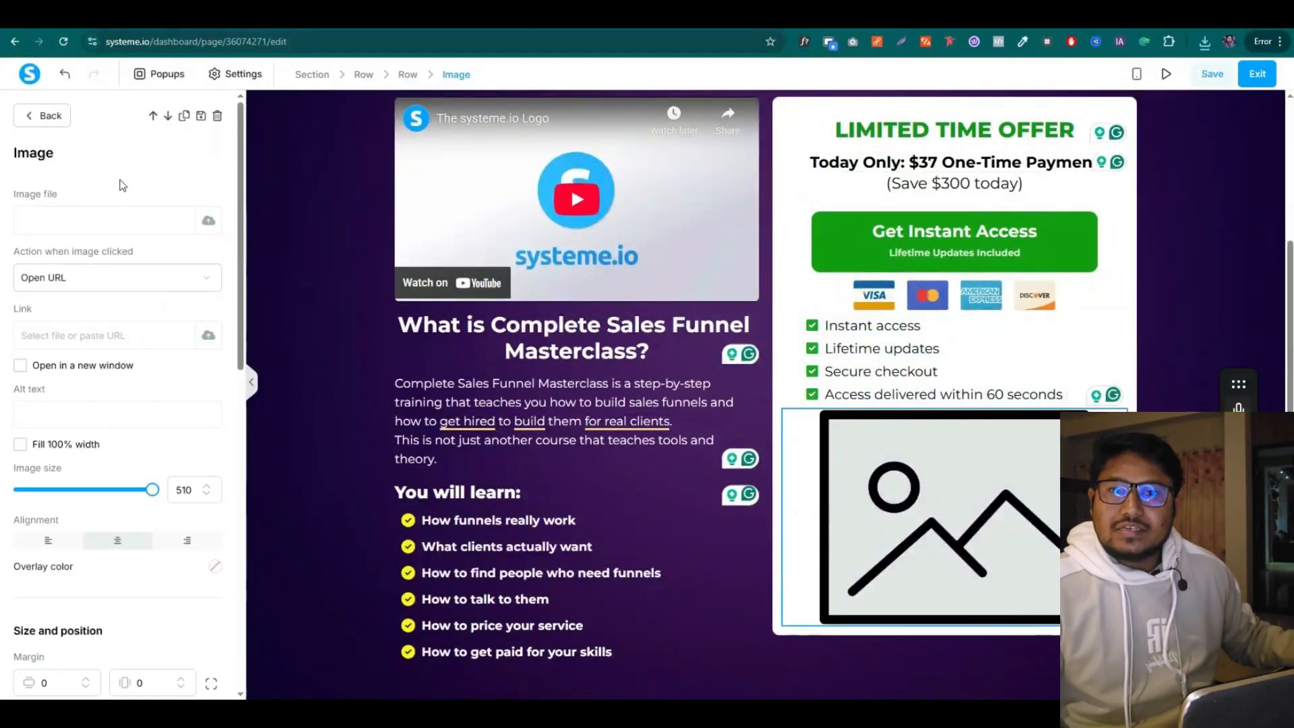
Upload money_back.png into the image block and shrink it from 510 to 305
click(209, 223)
click(1205, 41)
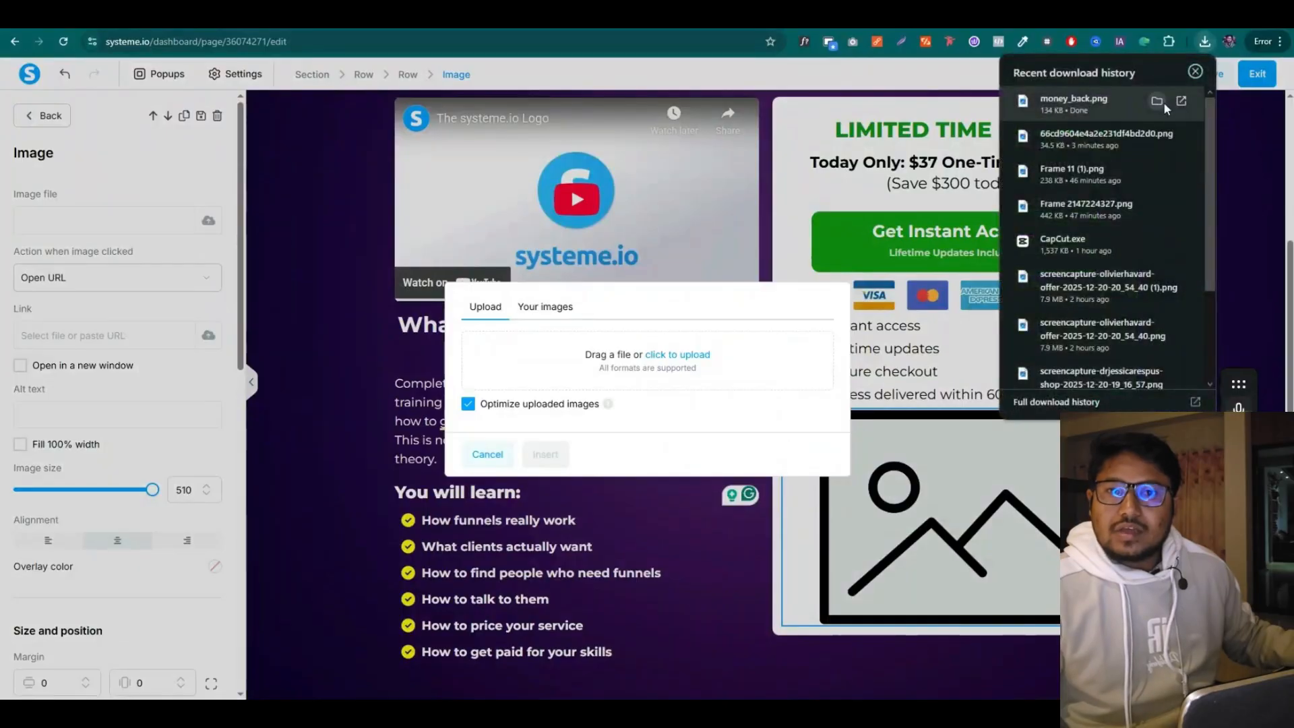
click(1159, 104)
drag(978, 512, 620, 374)
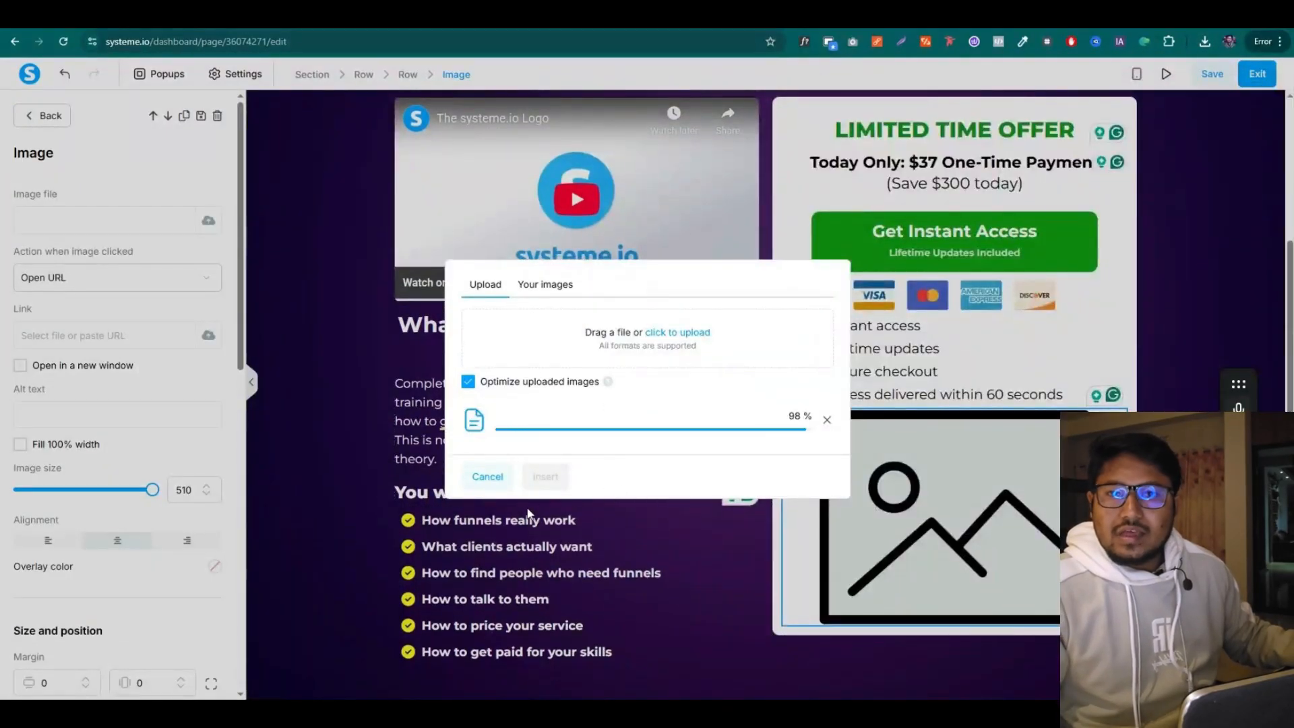
click(545, 477)
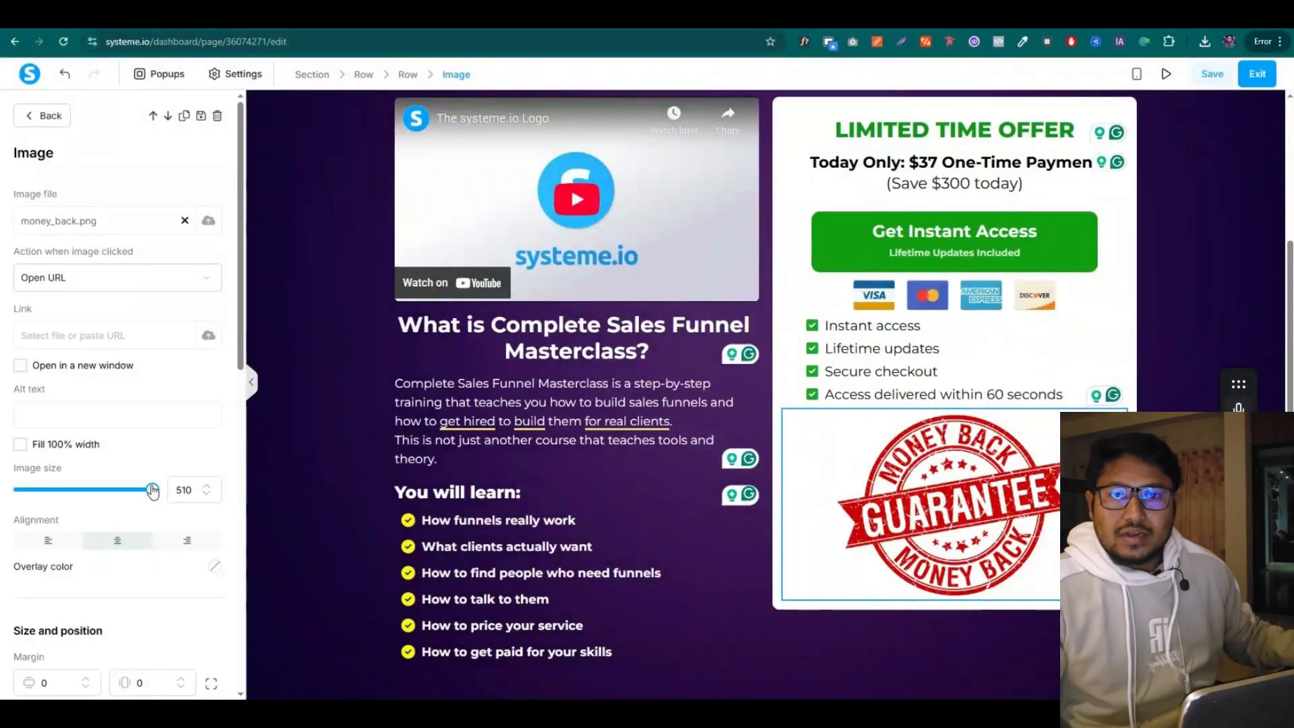
drag(153, 491, 101, 491)
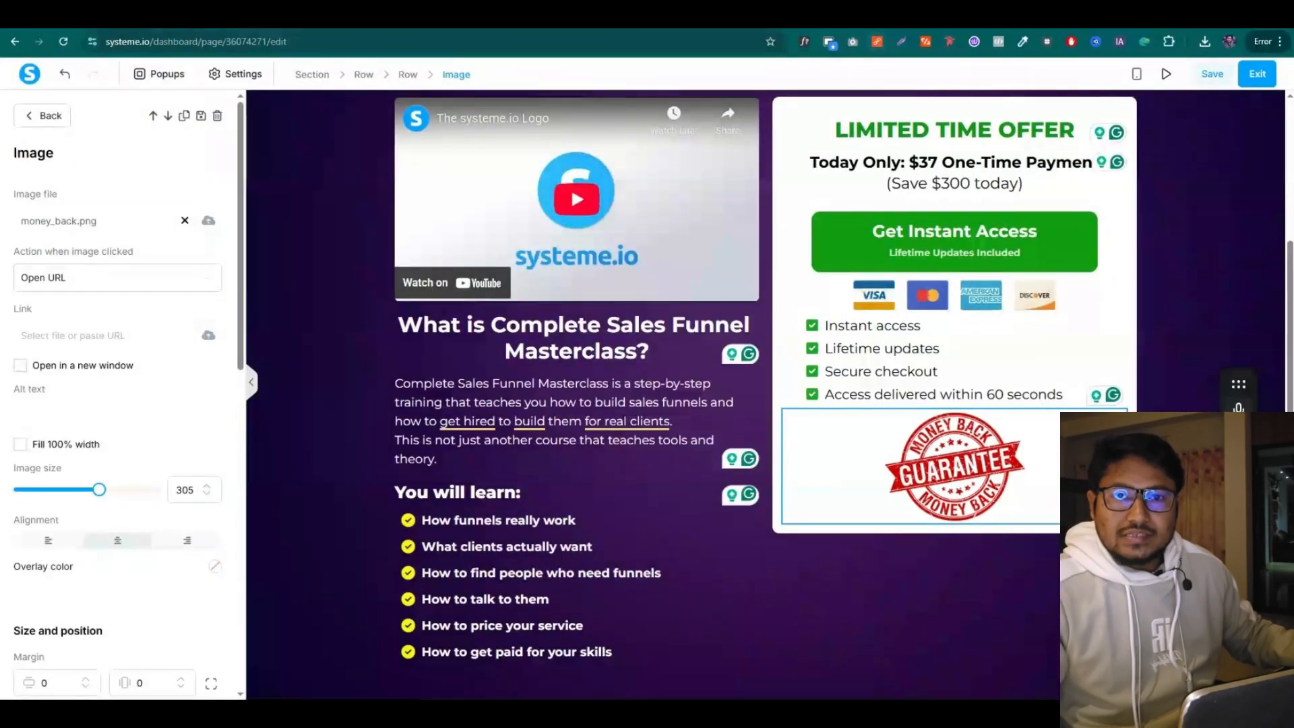
Select the 100% Money-Back Guarantee text in the sales copy document
click(607, 18)
click(451, 446)
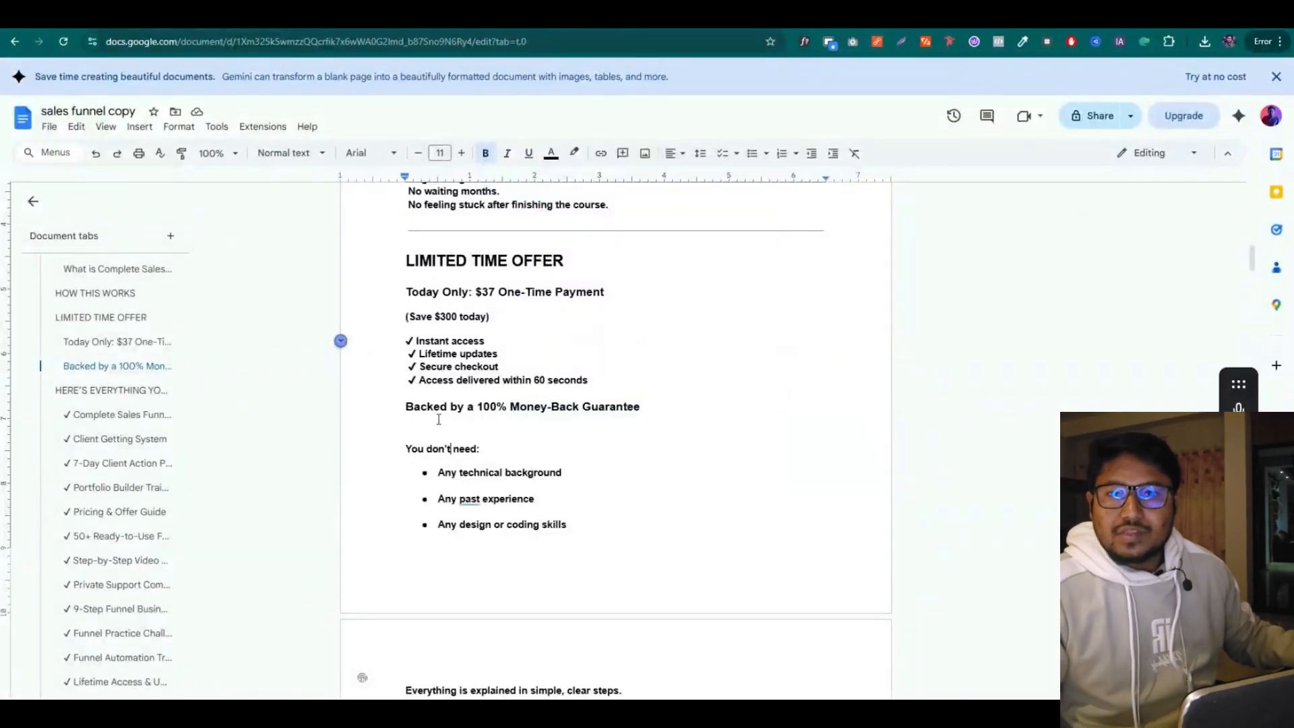
drag(480, 408, 644, 408)
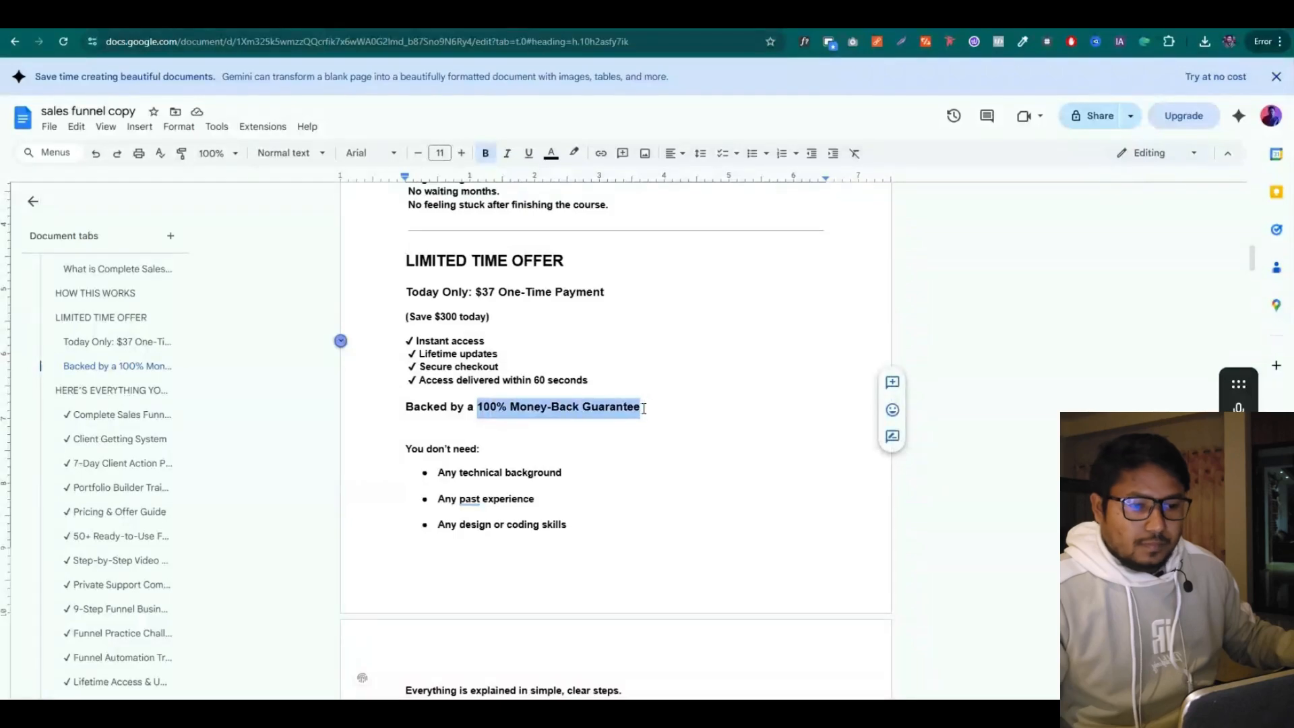
click(472, 17)
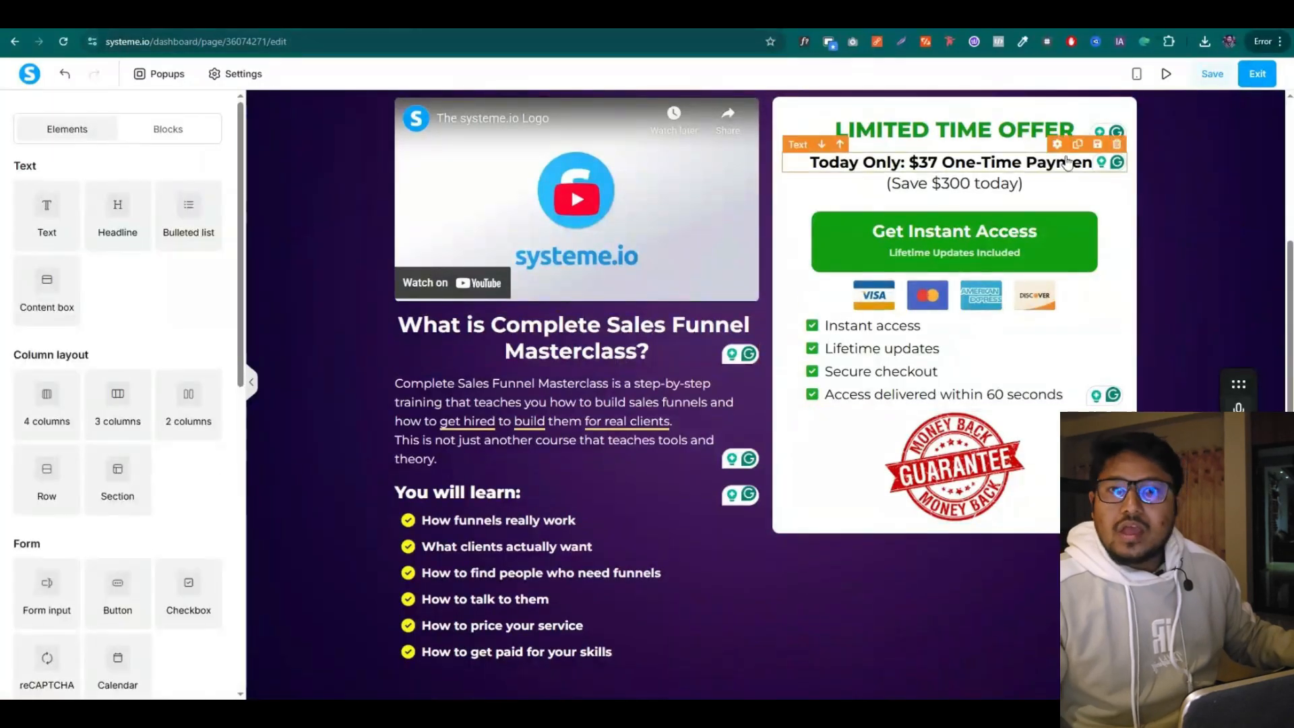
Duplicate the Today Only price line below the badge and change it to '100% Money-Back Guarantee'
click(1077, 145)
drag(1057, 144, 957, 530)
triple_click(926, 531)
key(ctrl+v)
click(944, 600)
Shrink the guarantee badge image further
click(1011, 472)
drag(101, 492, 73, 494)
click(317, 229)
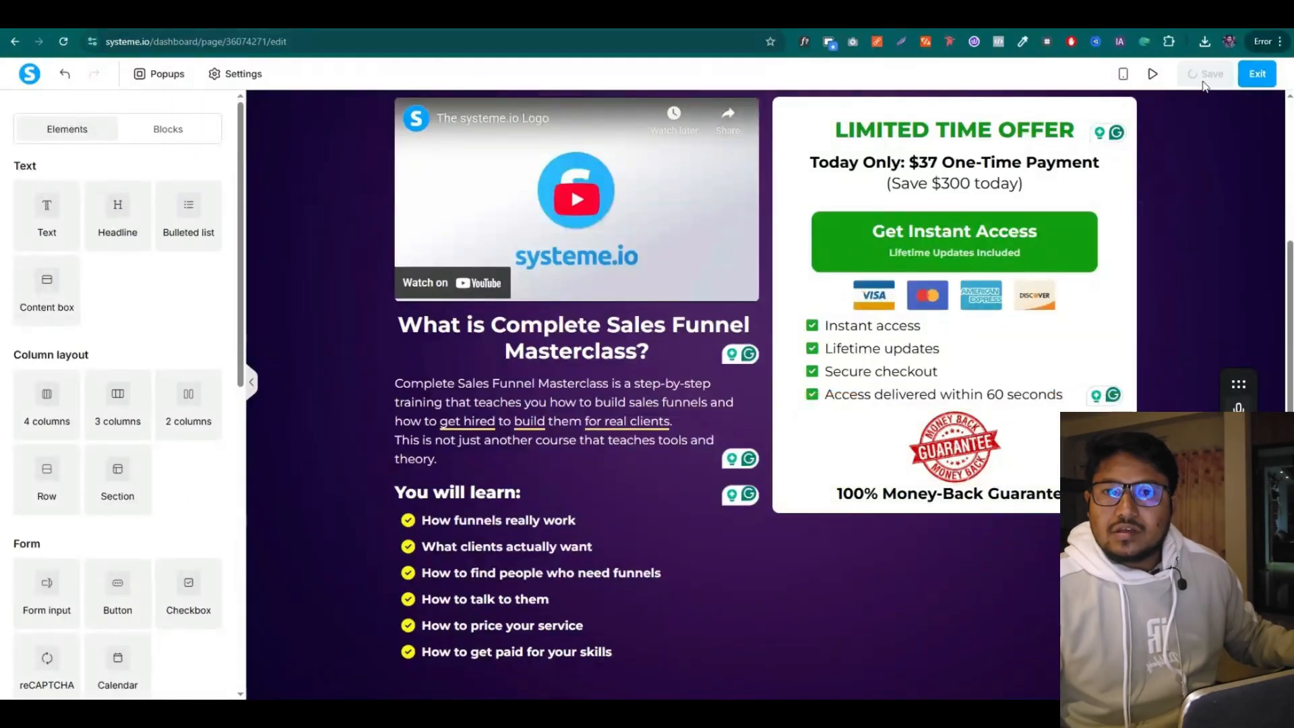
Add a two-column row under the benefits with the badge left, guarantee text right, and narrow the badge column
drag(189, 404, 878, 512)
drag(828, 406, 838, 523)
drag(954, 462, 900, 462)
drag(828, 399, 978, 458)
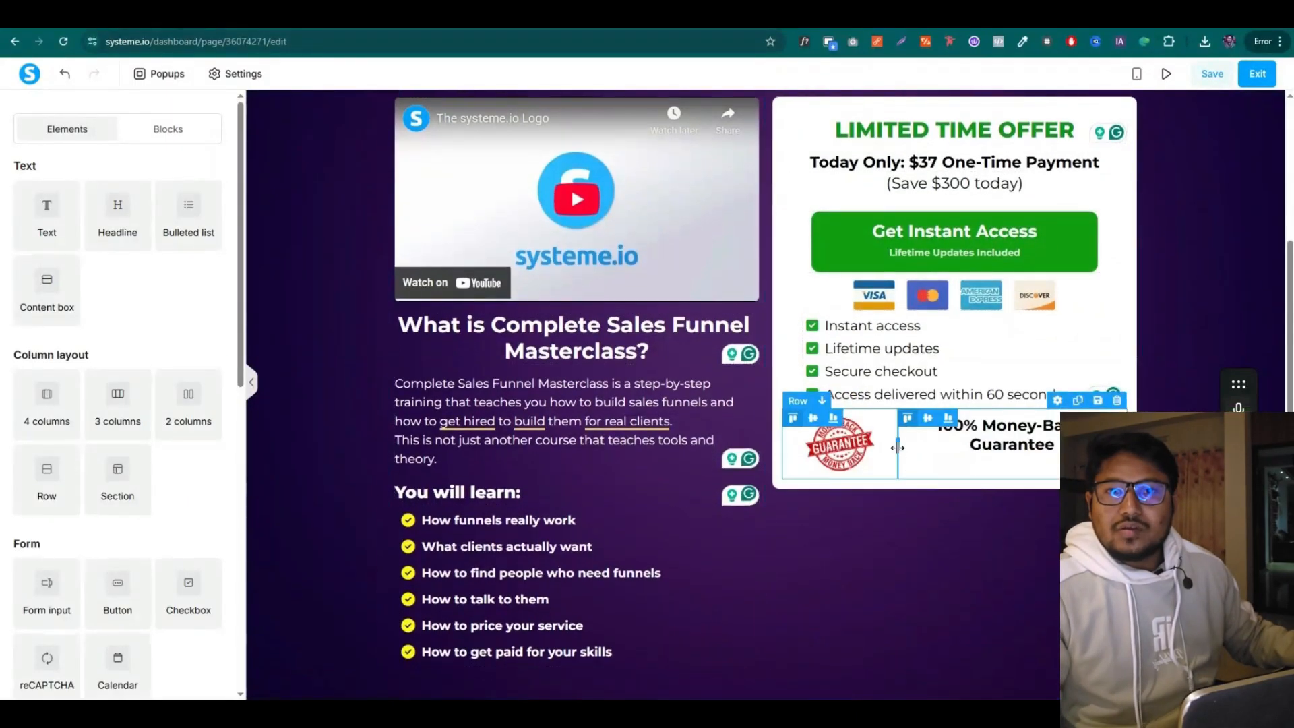
drag(899, 447, 871, 448)
click(828, 438)
click(861, 512)
click(827, 438)
click(877, 448)
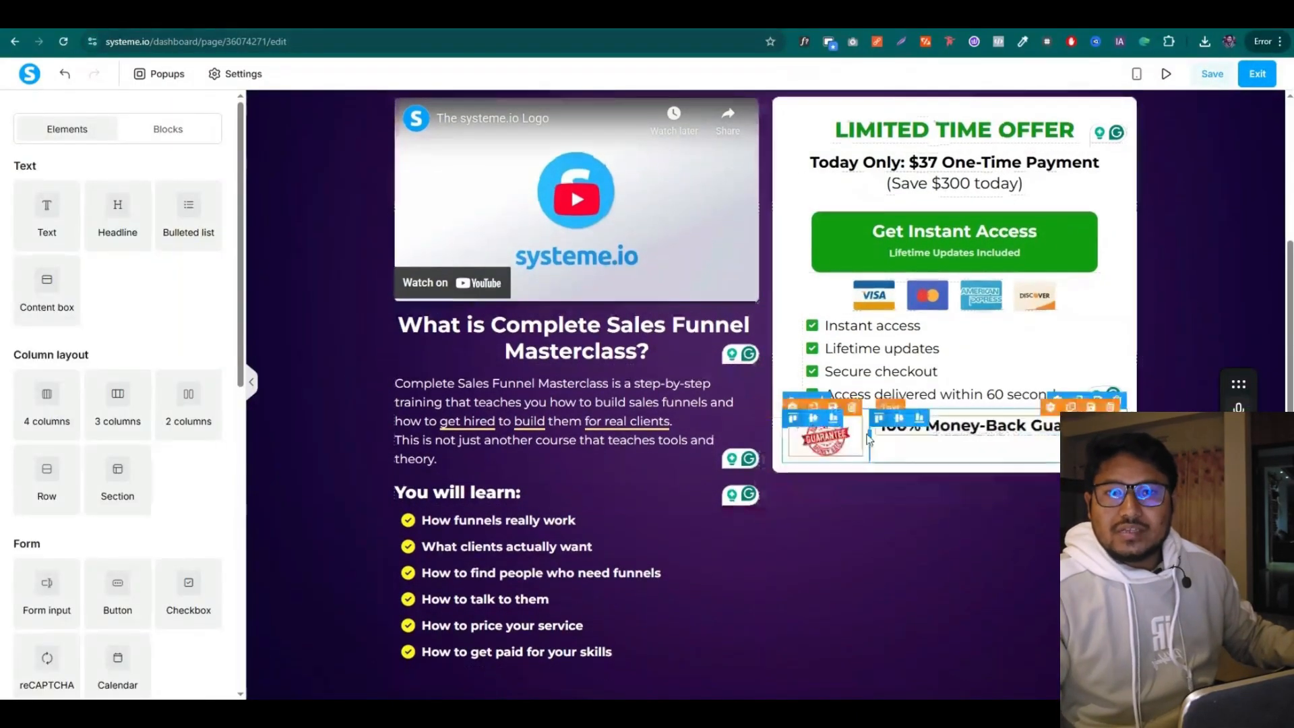
Give the guarantee heading a top margin and a negative left margin, then save the page
click(913, 455)
click(910, 430)
scroll(118, 472, down, 3)
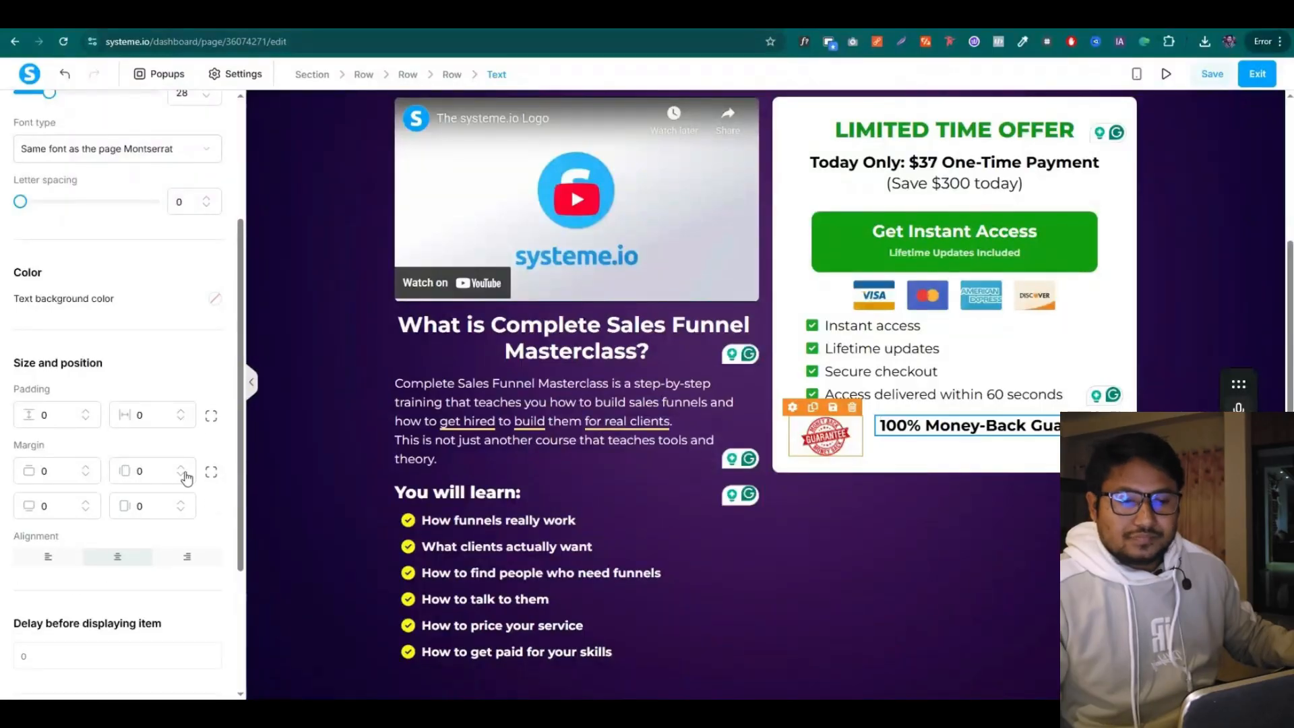
click(85, 467)
click(179, 476)
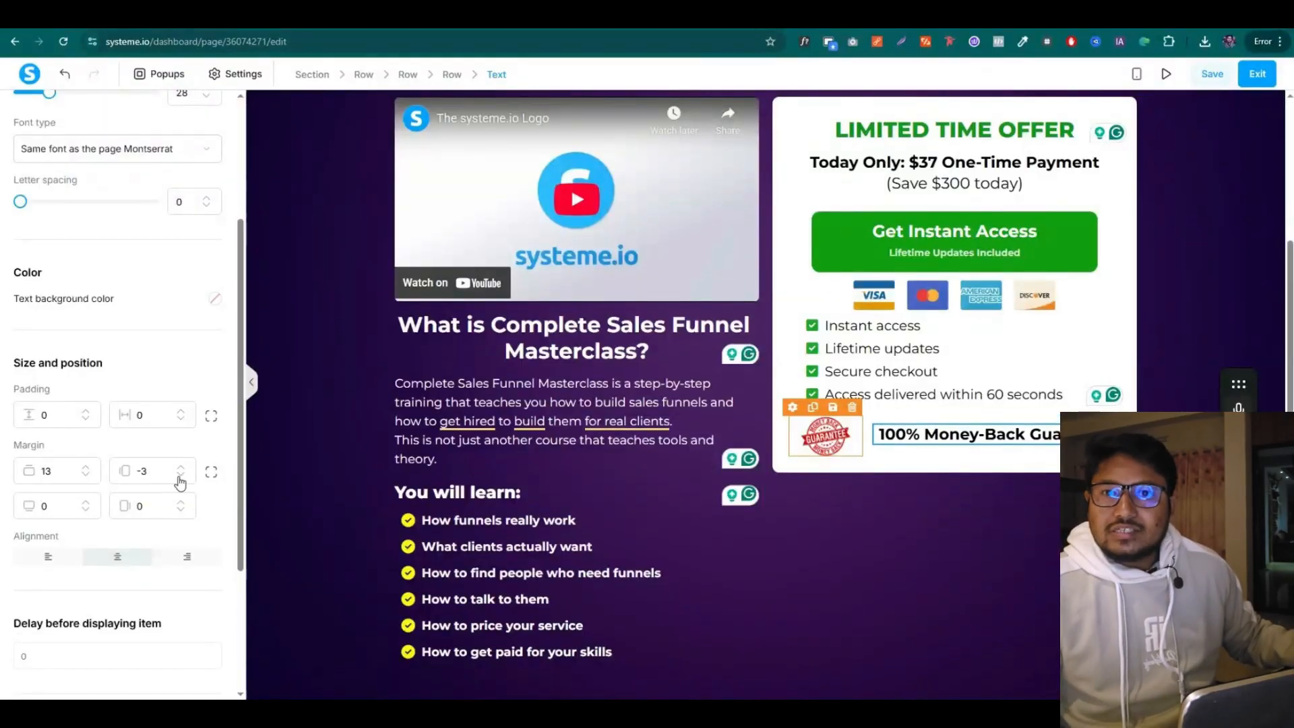
click(1175, 313)
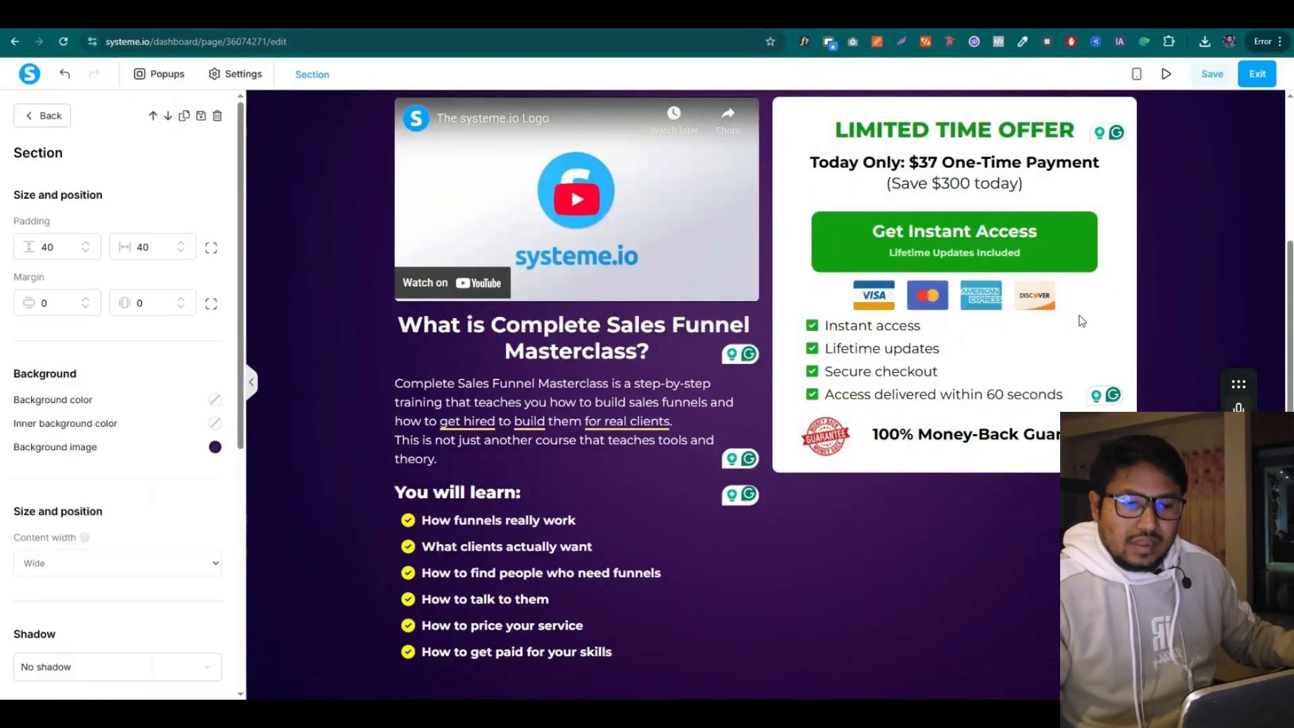
click(1212, 76)
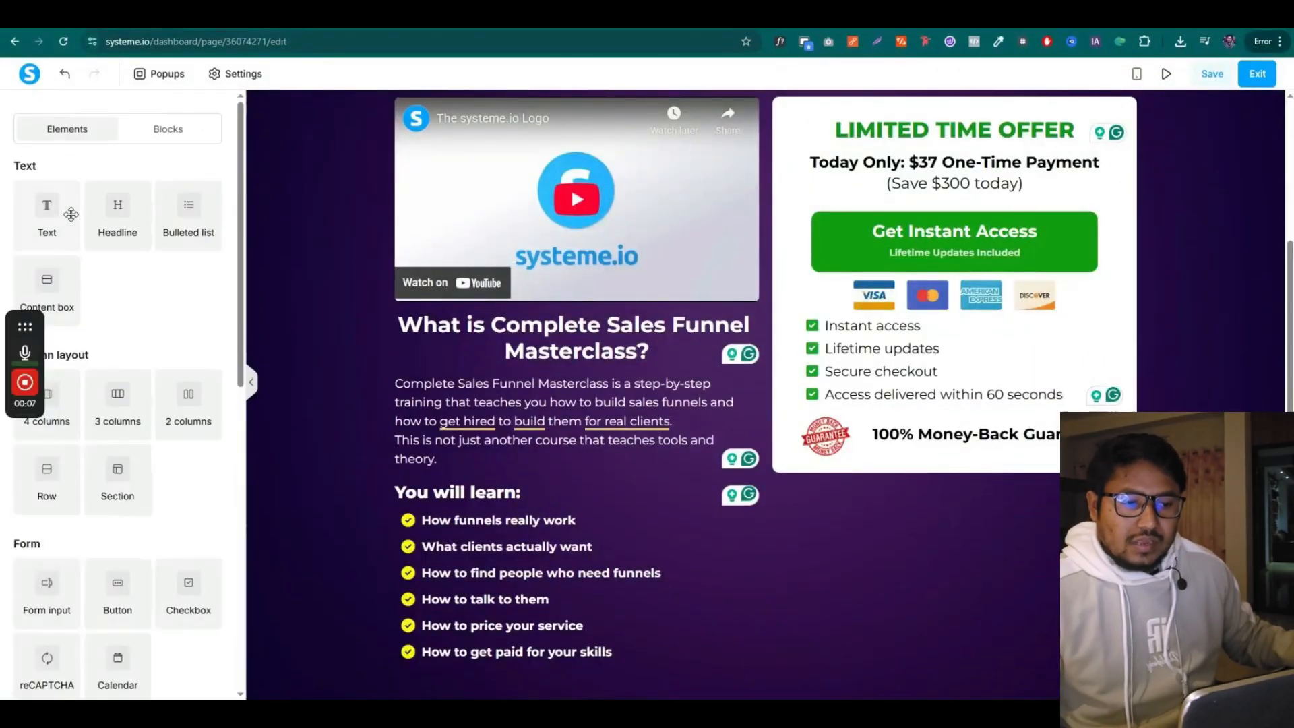
Add a left-aligned text block under the guarantee heading containing the pasted refund wording
drag(71, 214, 924, 472)
triple_click(929, 492)
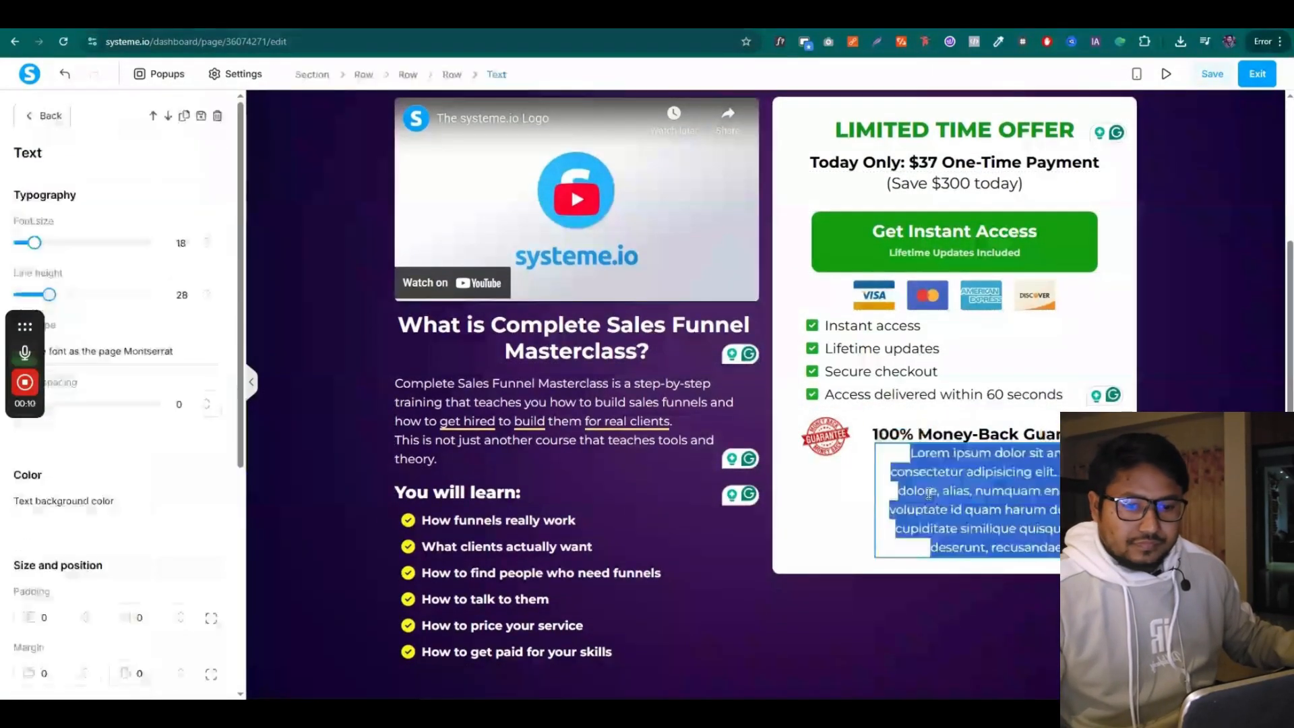
key(ctrl+v)
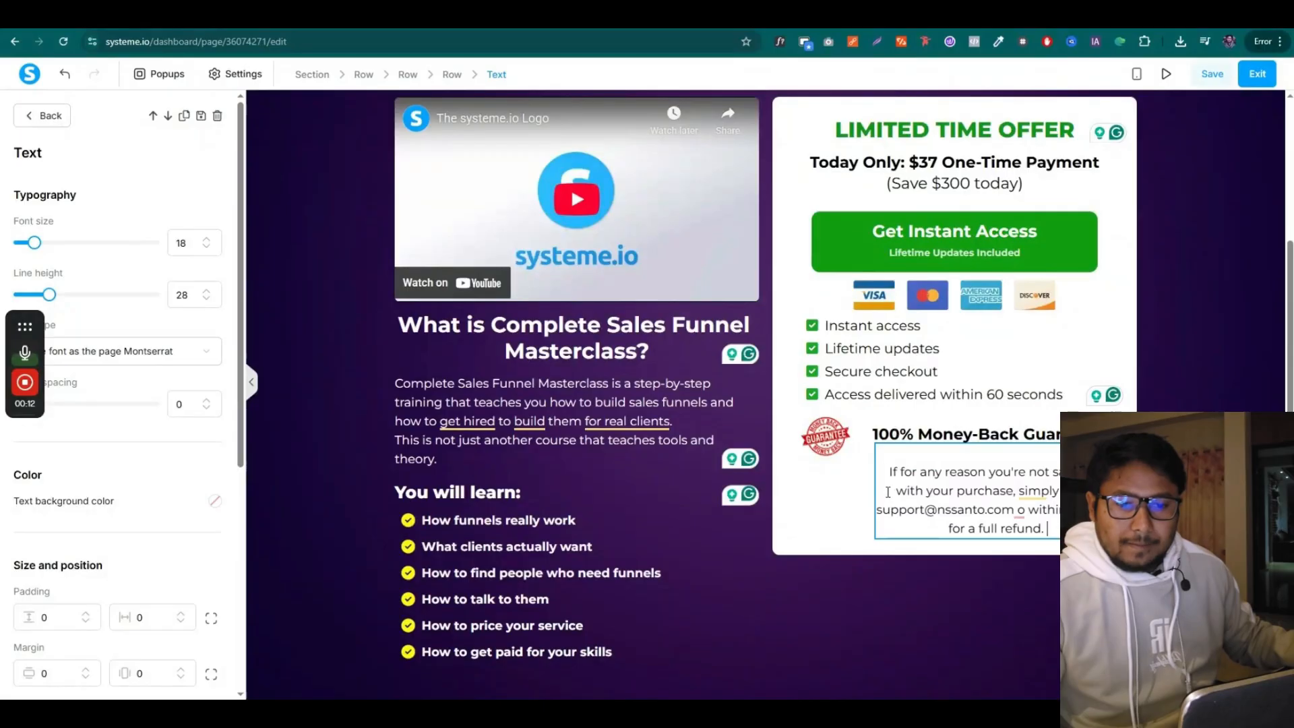
key(BackSpace)
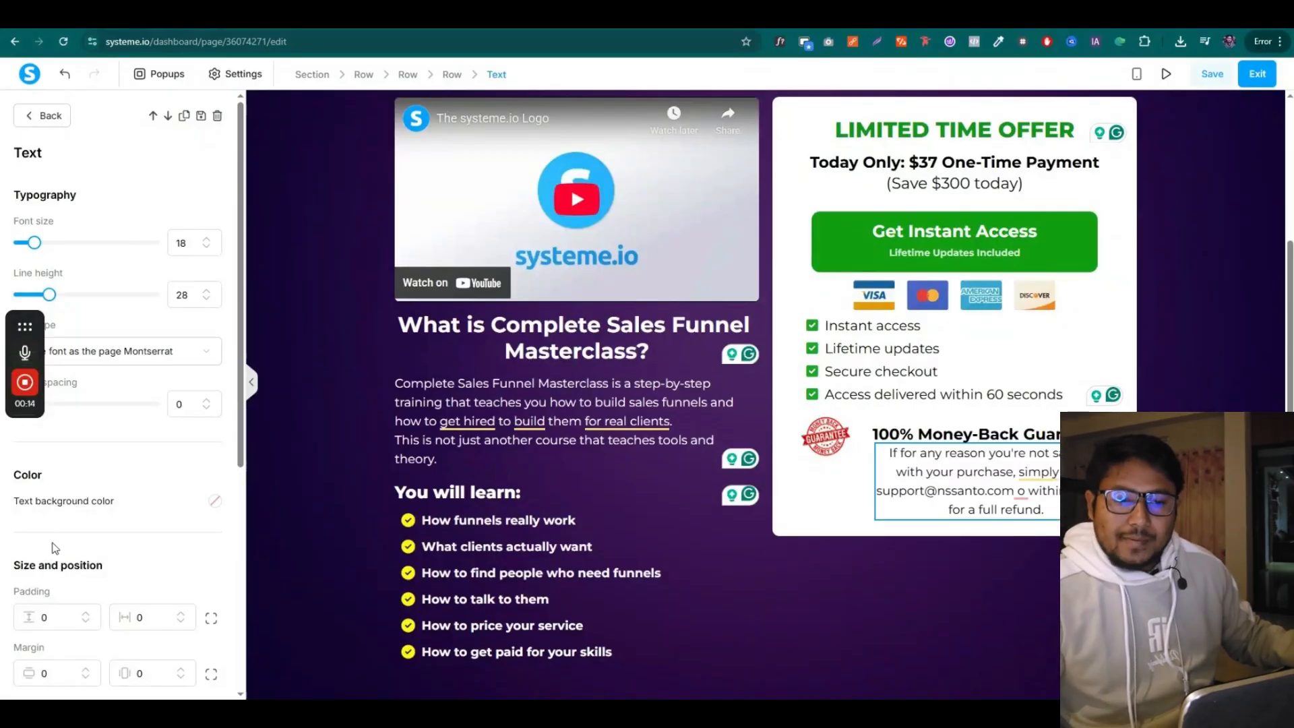
scroll(56, 548, down, 3)
click(48, 521)
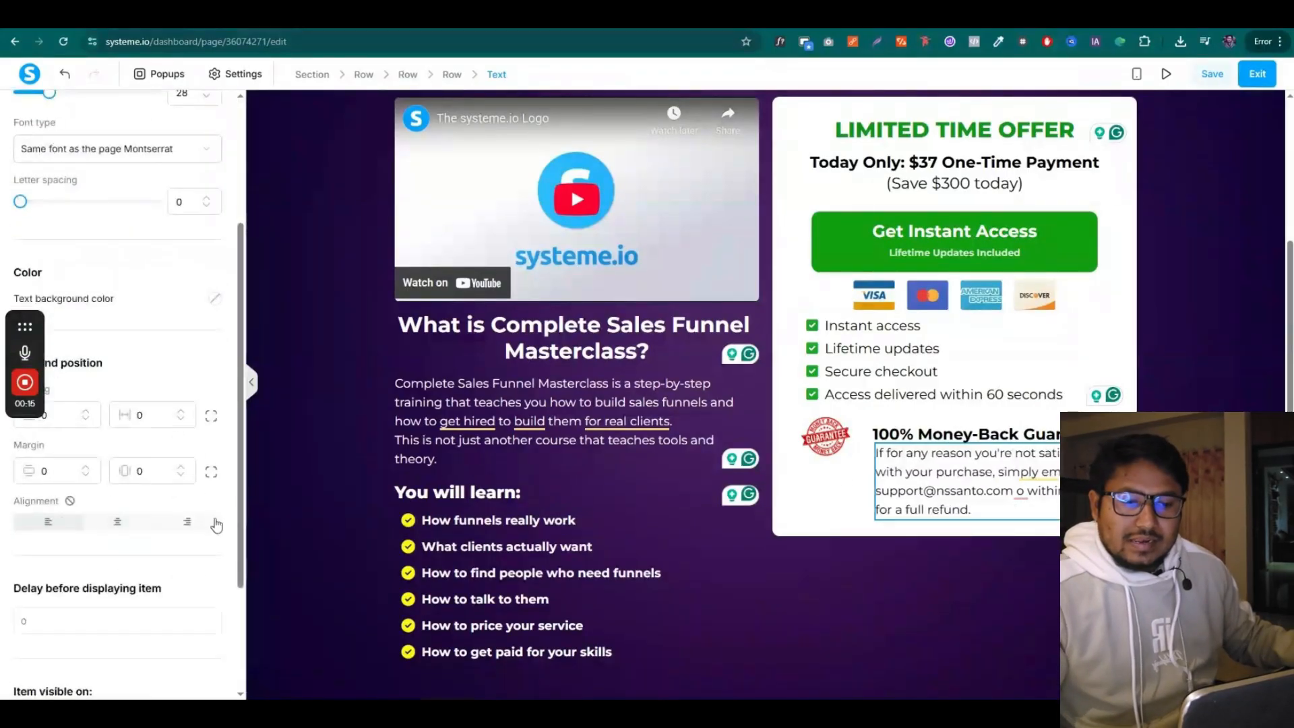
click(838, 450)
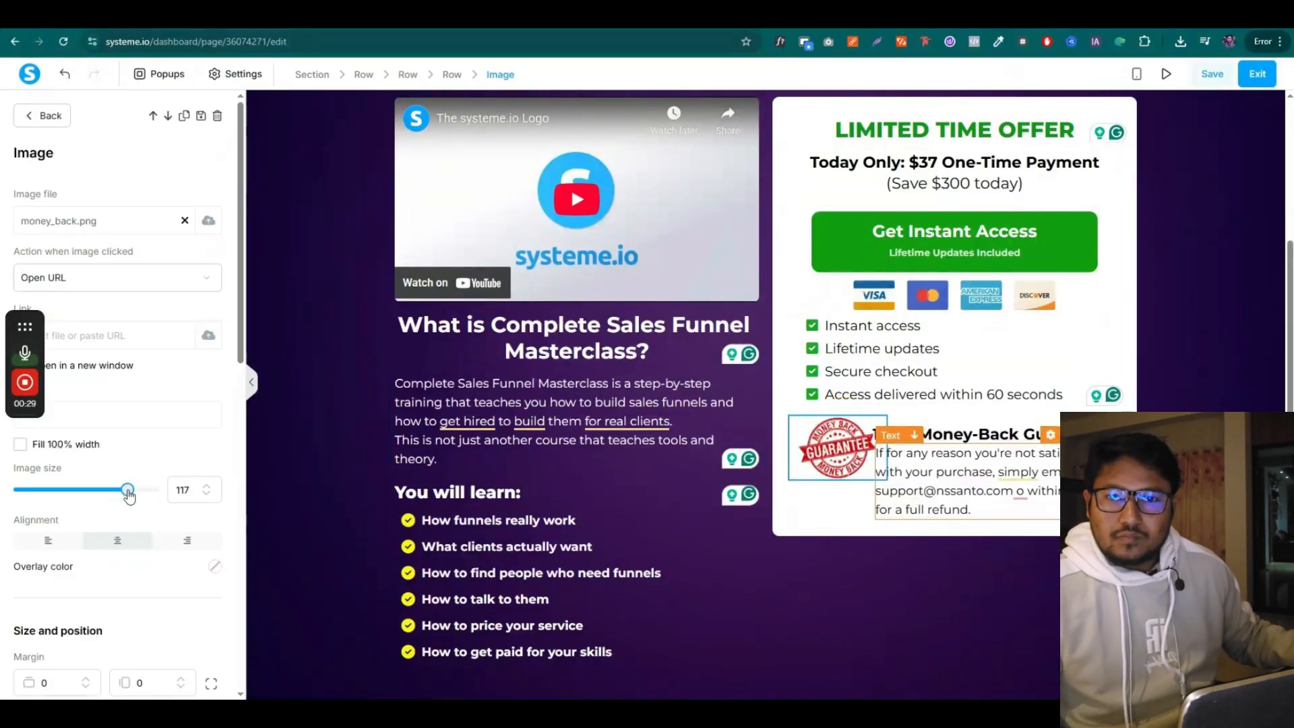
Resize the guarantee badge to 130 with right margin 0 and top margin 21
mouse_move(127, 492)
mouse_down()
mouse_move(153, 493)
mouse_move(122, 493)
mouse_up()
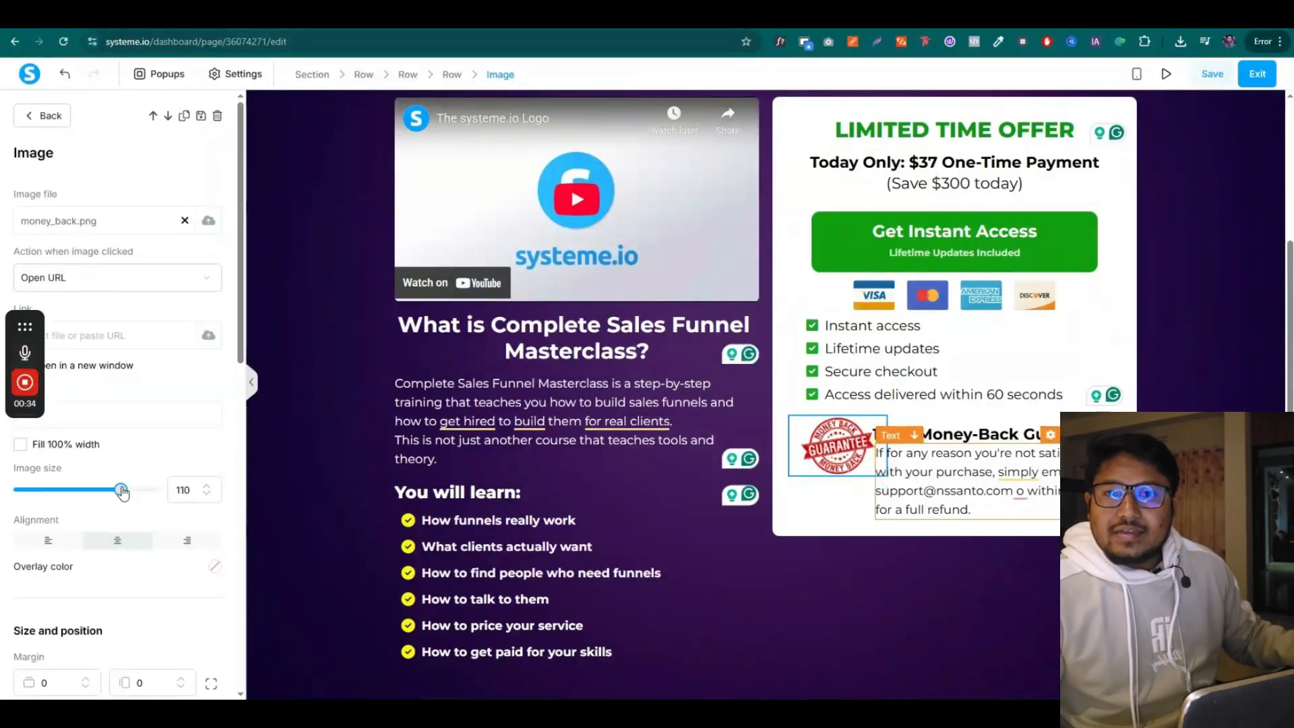
click(792, 517)
click(962, 440)
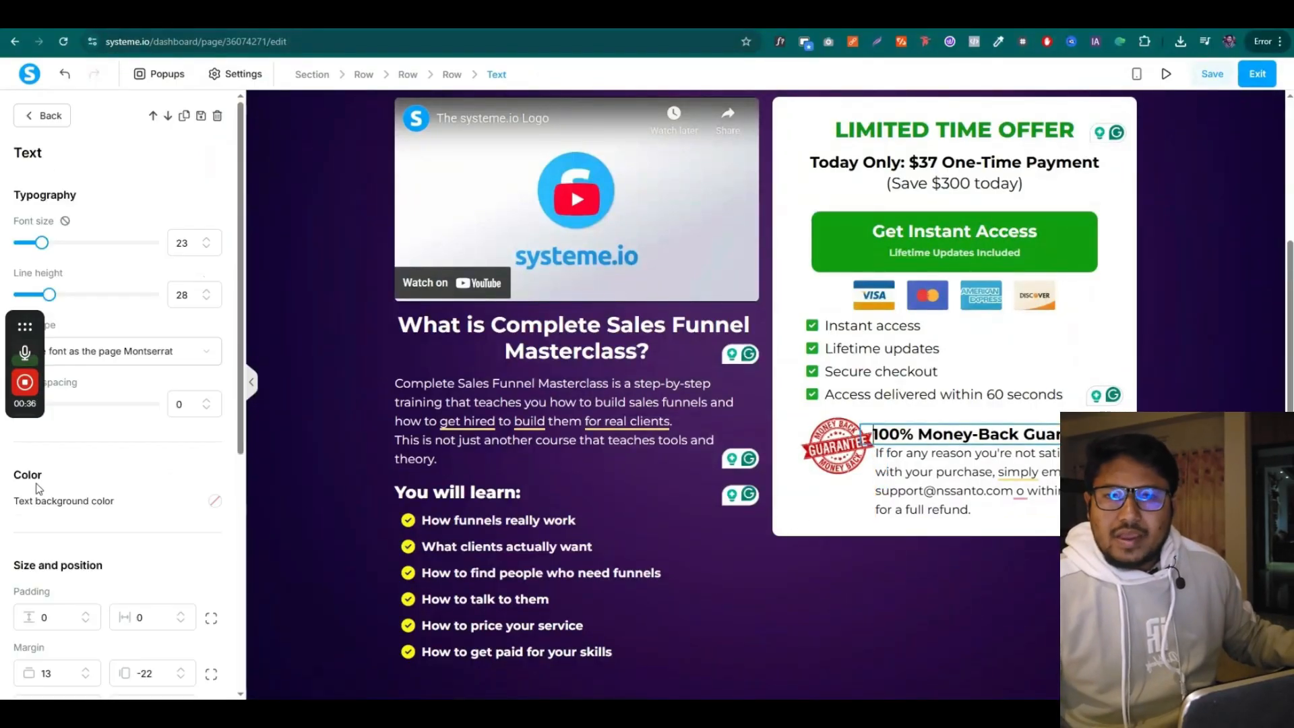
scroll(135, 536, down, 2)
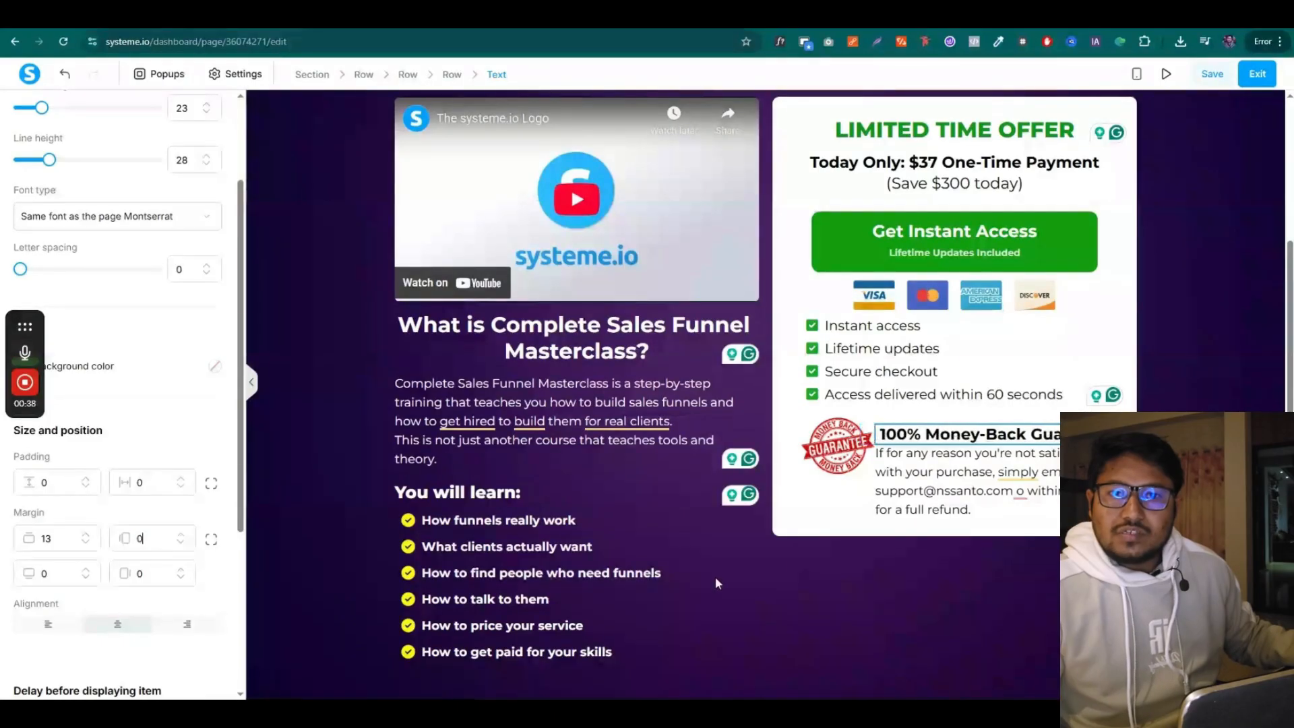
click(782, 546)
click(806, 458)
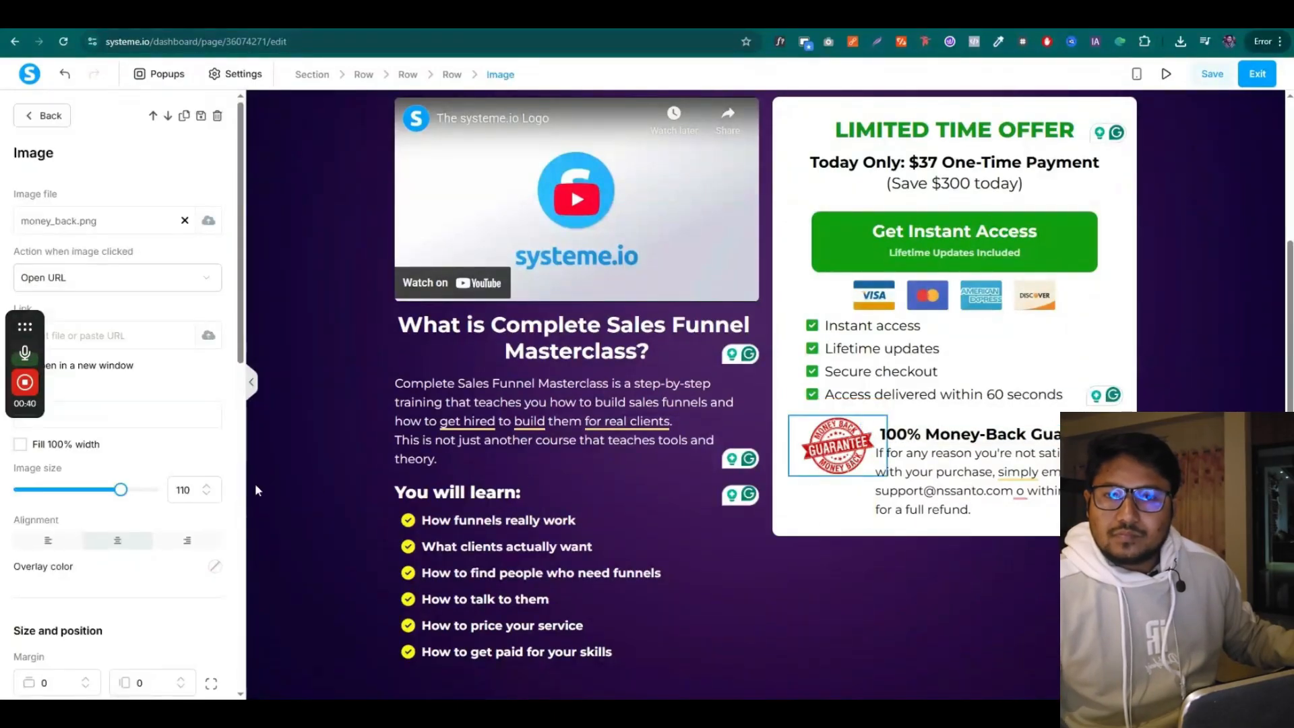
scroll(79, 480, down, 2)
double_click(157, 579)
text(0)
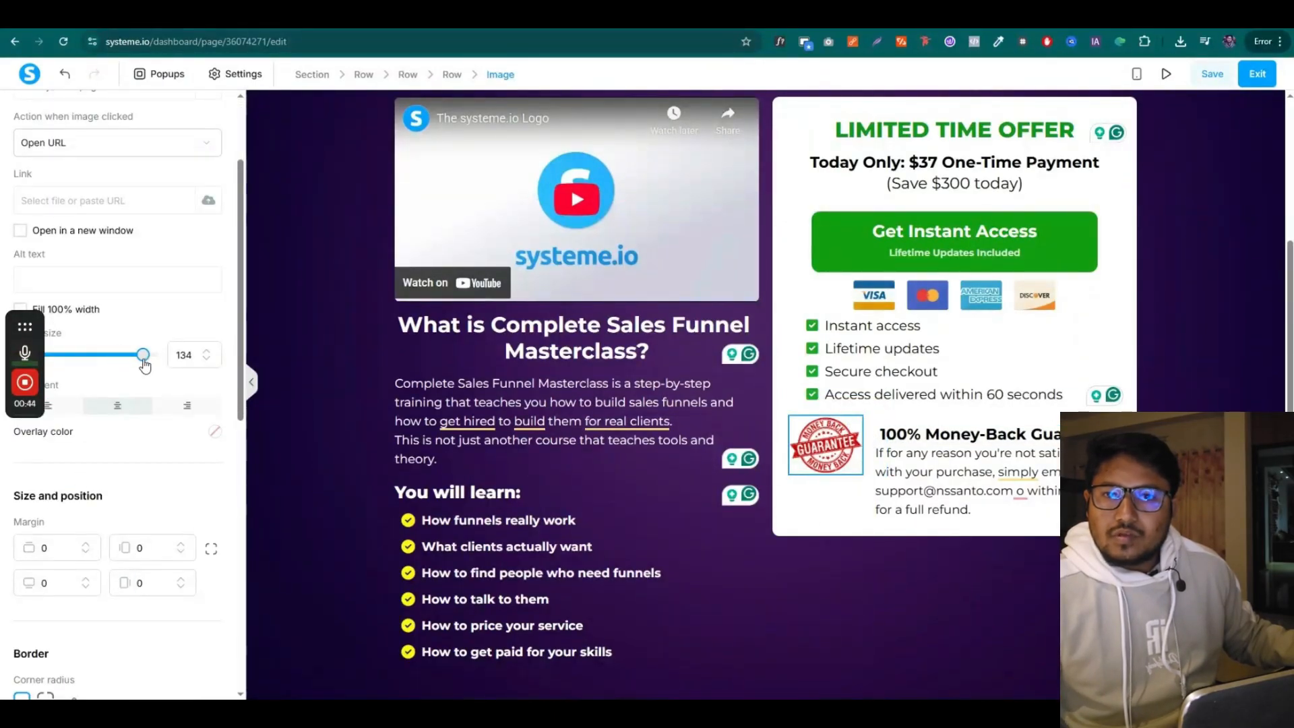
drag(143, 361, 139, 361)
click(86, 545)
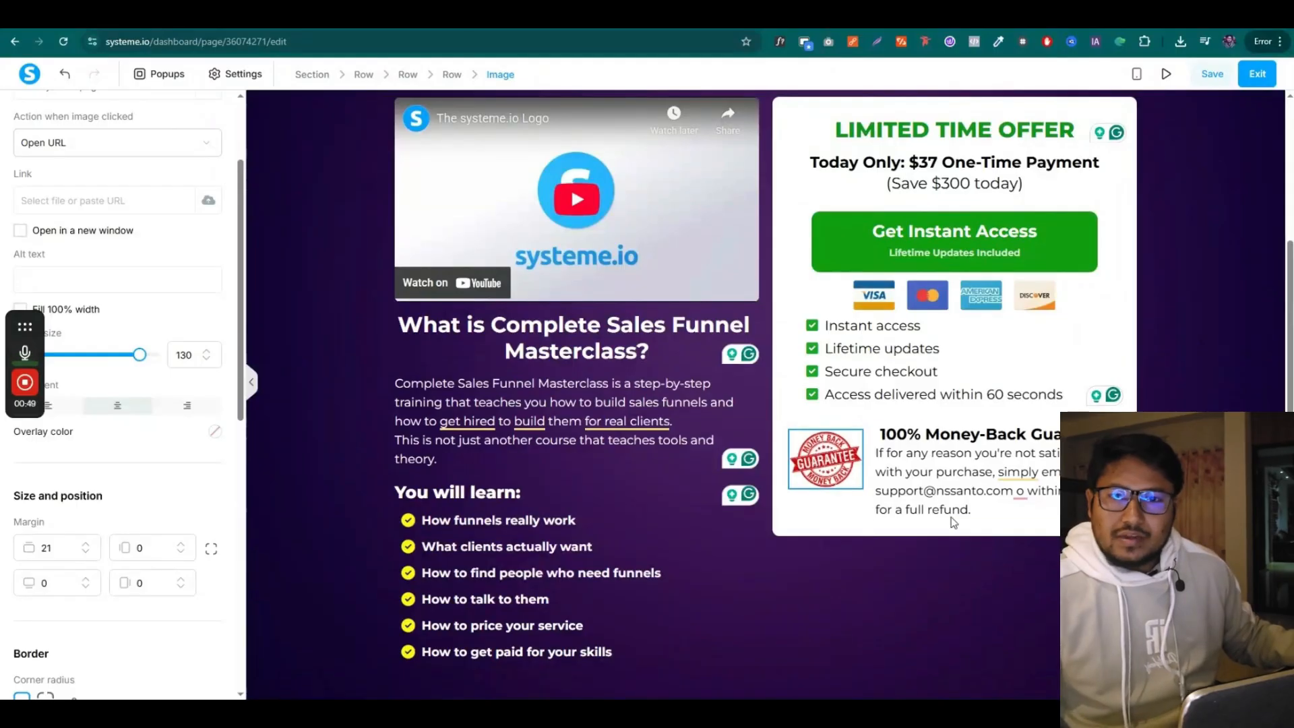
Reduce the refund paragraph's font size and line height so it fits in three lines
click(952, 507)
click(207, 247)
click(207, 247)
click(207, 298)
click(207, 298)
click(207, 298)
click(206, 247)
click(904, 573)
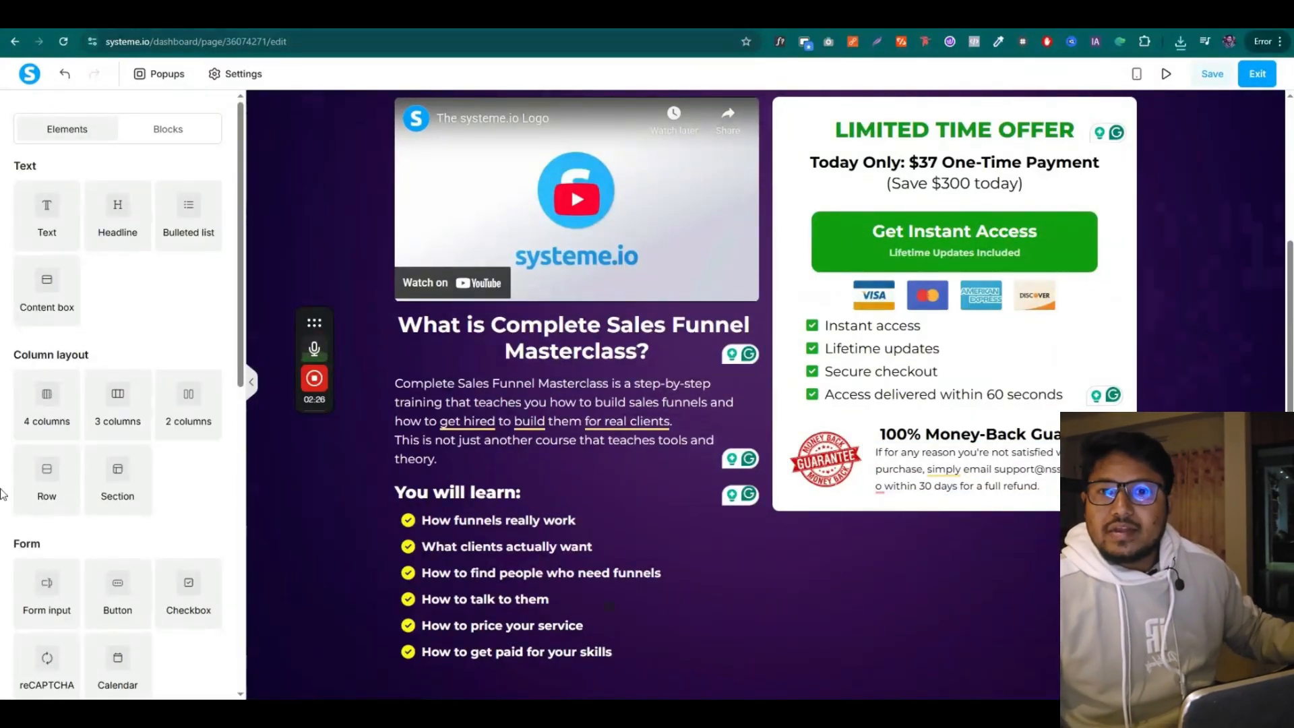
Add an Image element below the guarantee and upload and insert the testimonial screenshot
scroll(73, 602, down, 2)
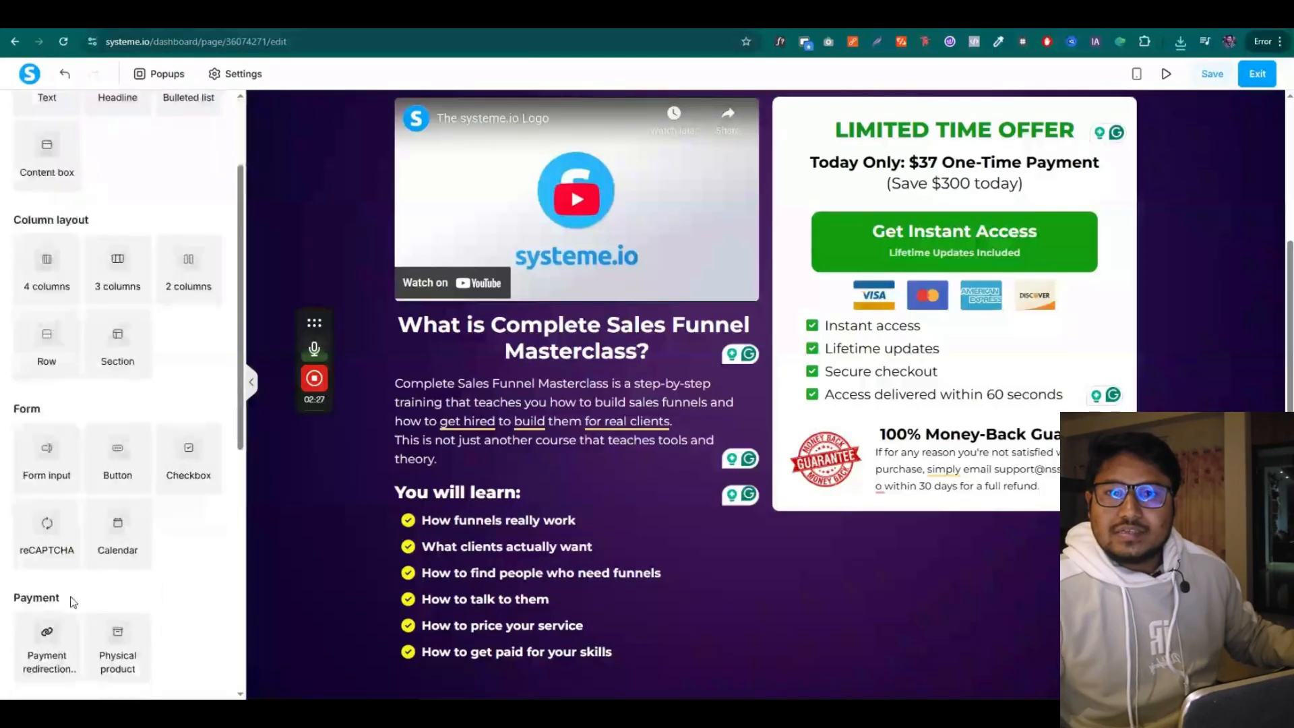
scroll(88, 473, down, 2)
drag(49, 652, 1085, 507)
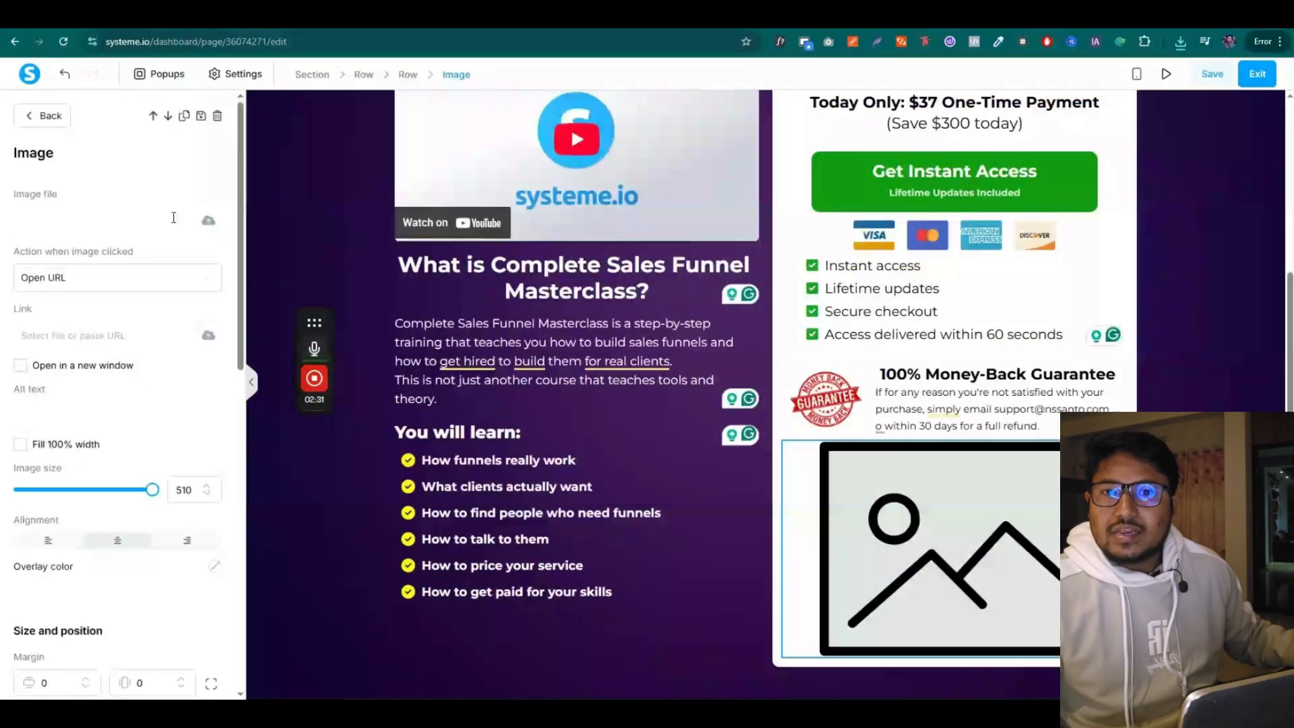
click(208, 222)
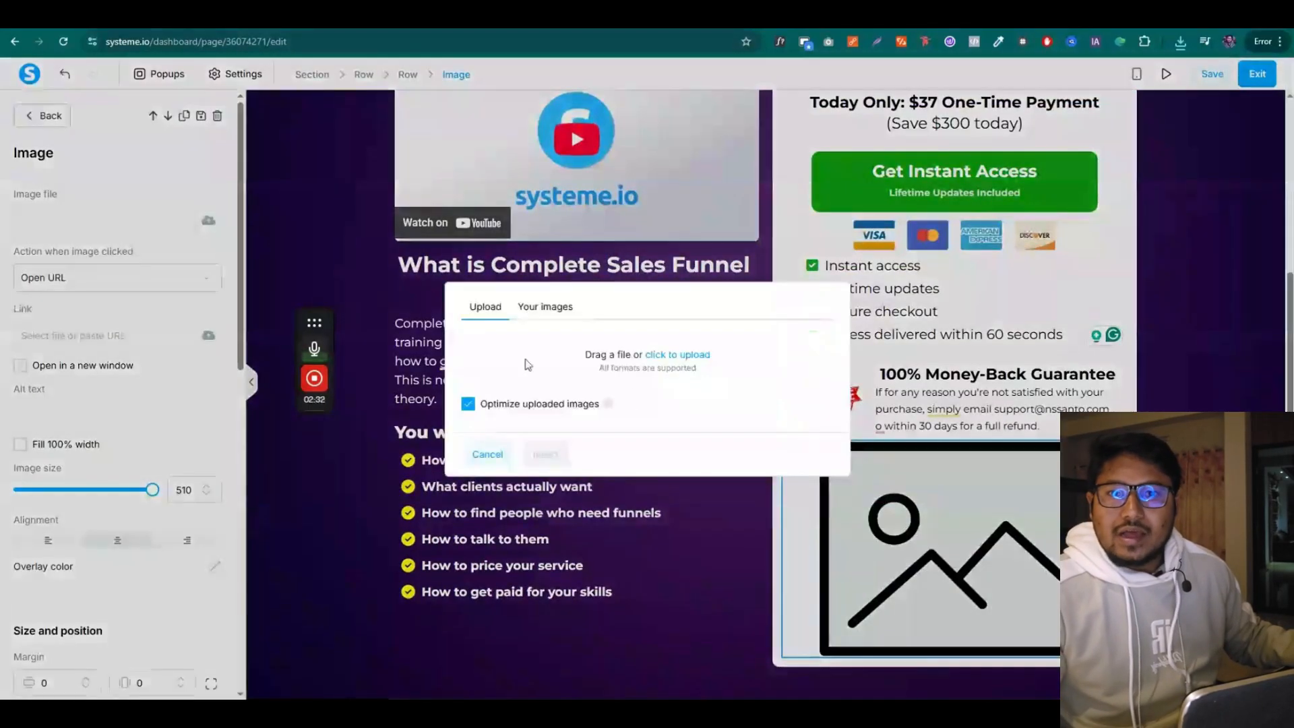
click(683, 358)
click(176, 144)
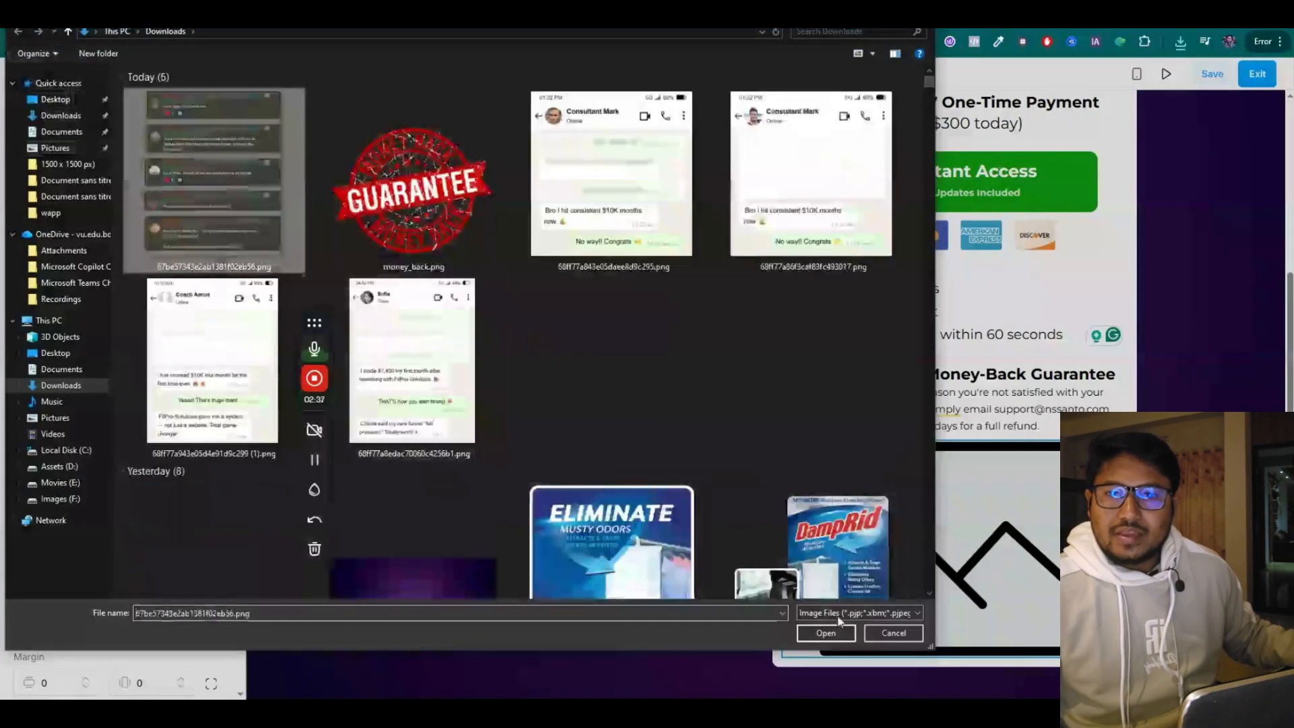
click(835, 630)
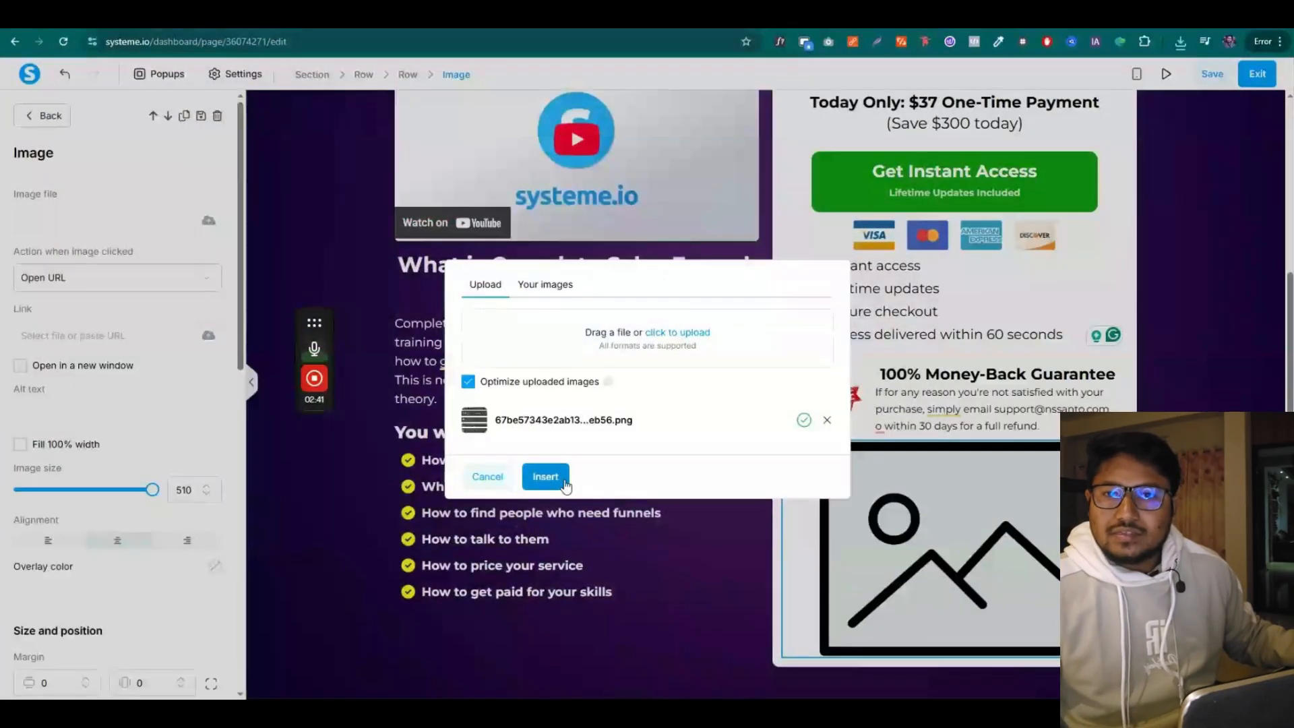
click(543, 477)
Shrink the testimonial image to about 331 so it fits the column
drag(151, 497, 118, 505)
mouse_move(125, 507)
mouse_down()
mouse_move(87, 508)
mouse_move(106, 516)
mouse_up()
click(561, 598)
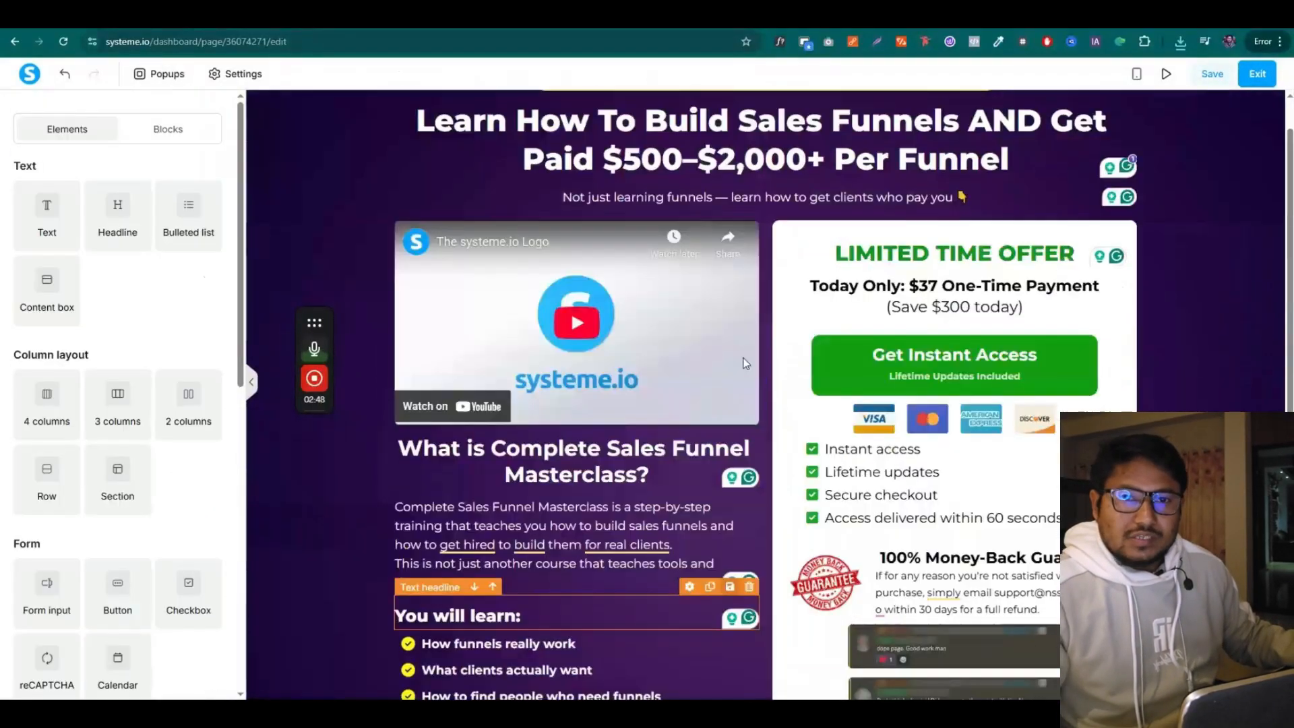
scroll(1185, 243, up, 4)
scroll(997, 284, down, 4)
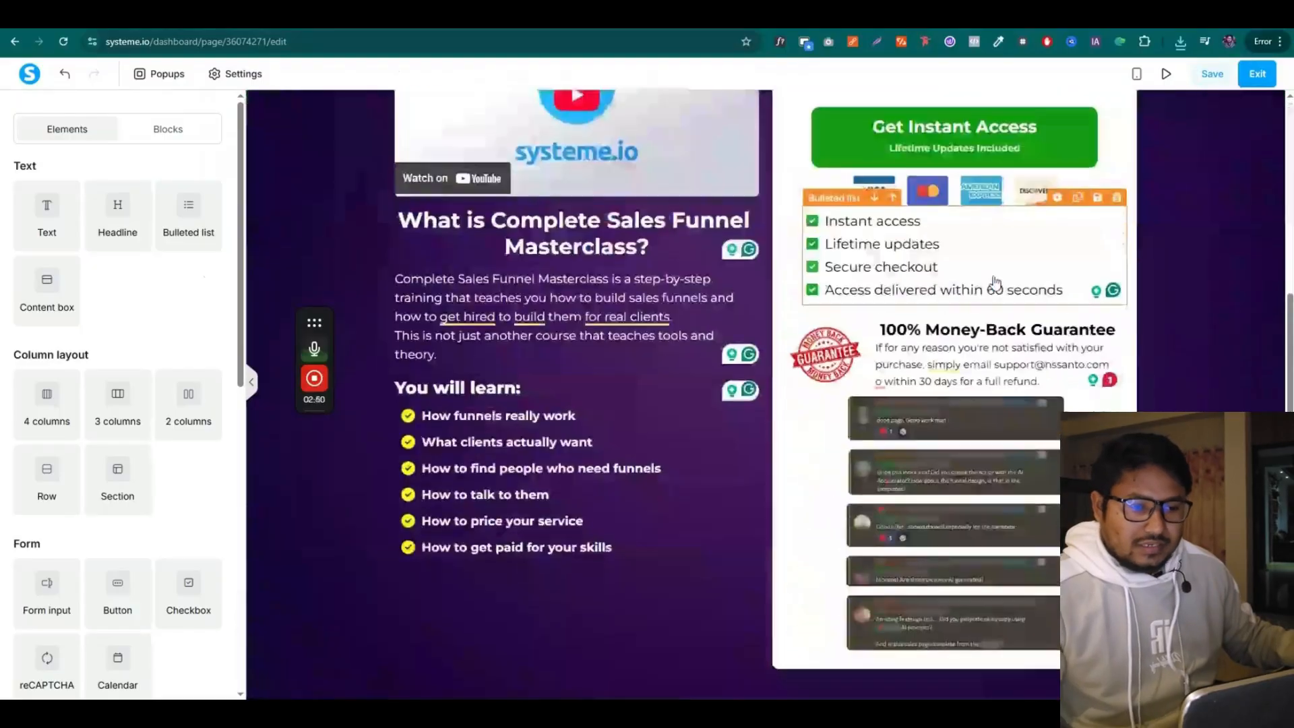
scroll(1184, 293, up, 5)
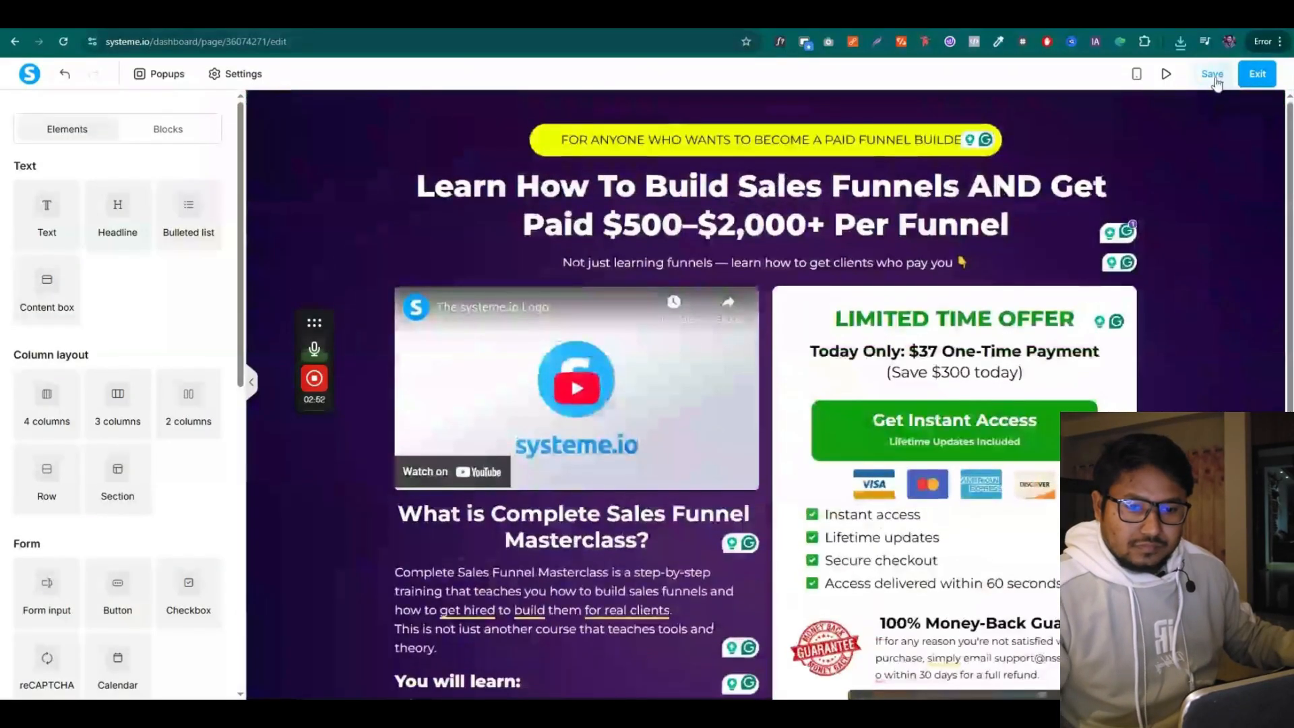
click(1168, 76)
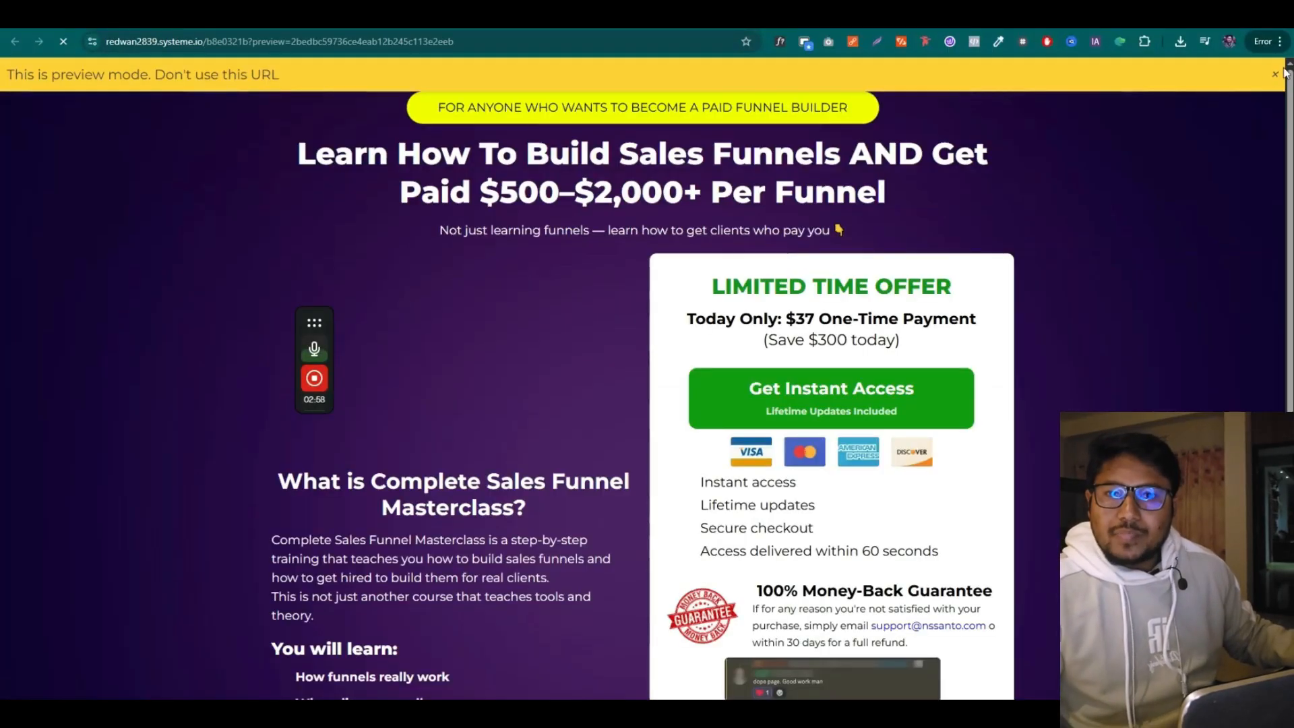
click(1275, 74)
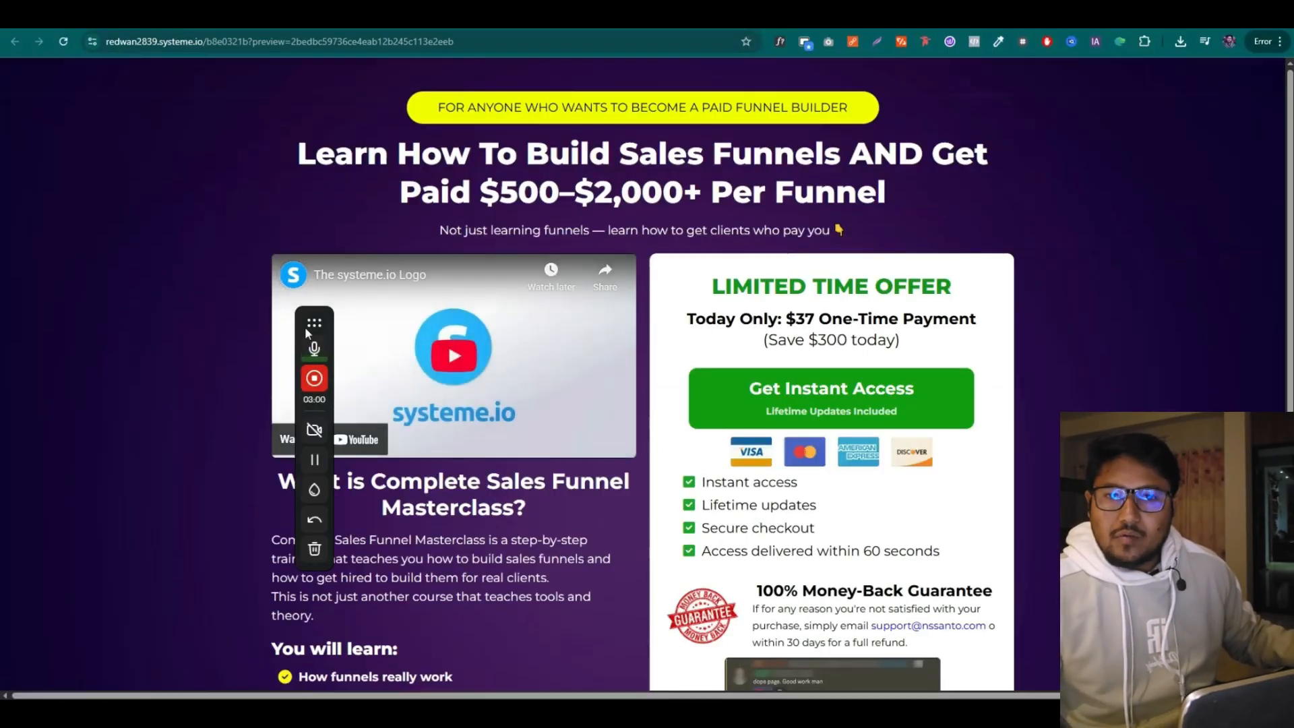
drag(307, 332, 51, 360)
scroll(674, 303, down, 2)
scroll(1000, 337, up, 2)
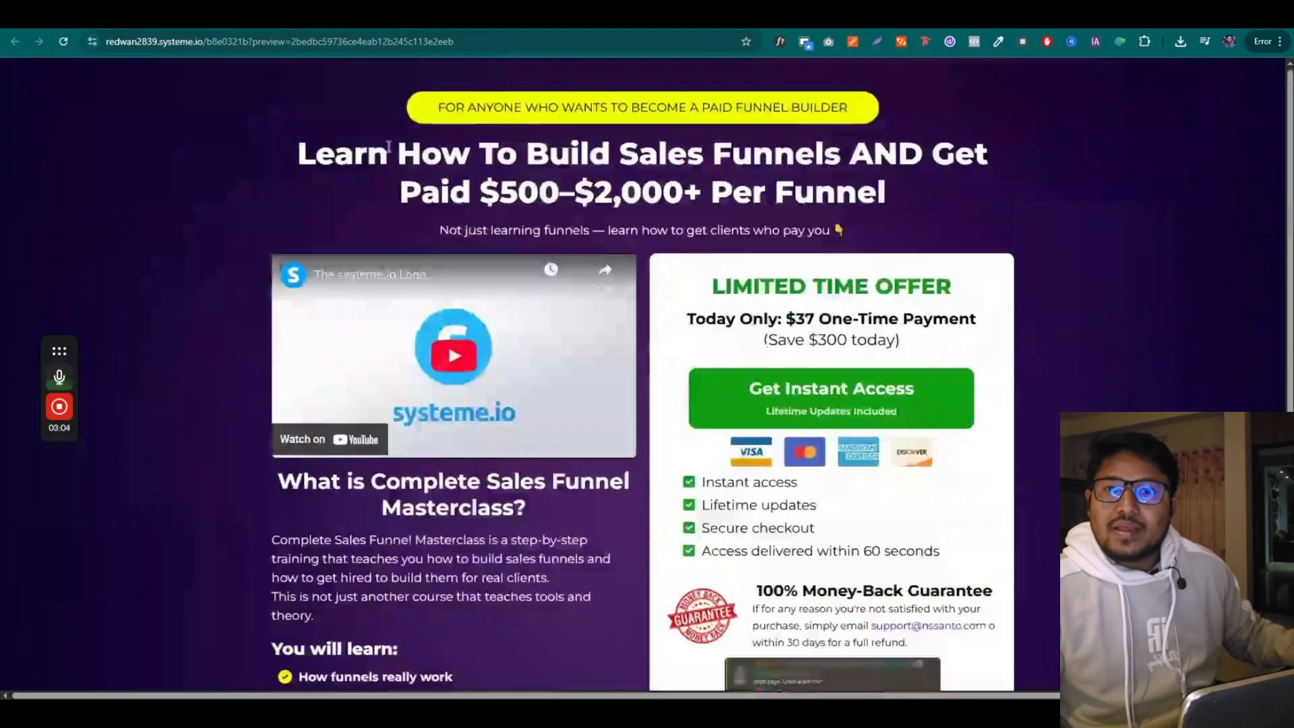
scroll(413, 368, down, 3)
scroll(438, 364, up, 3)
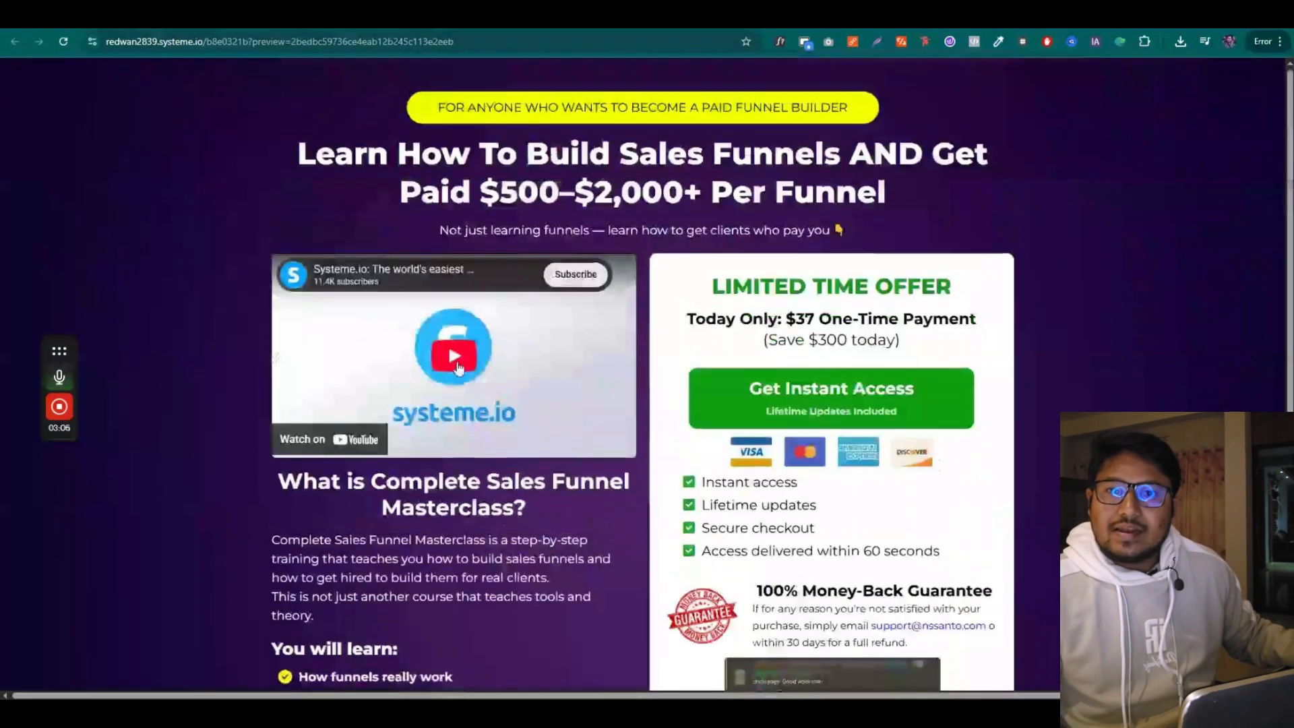
scroll(474, 360, down, 3)
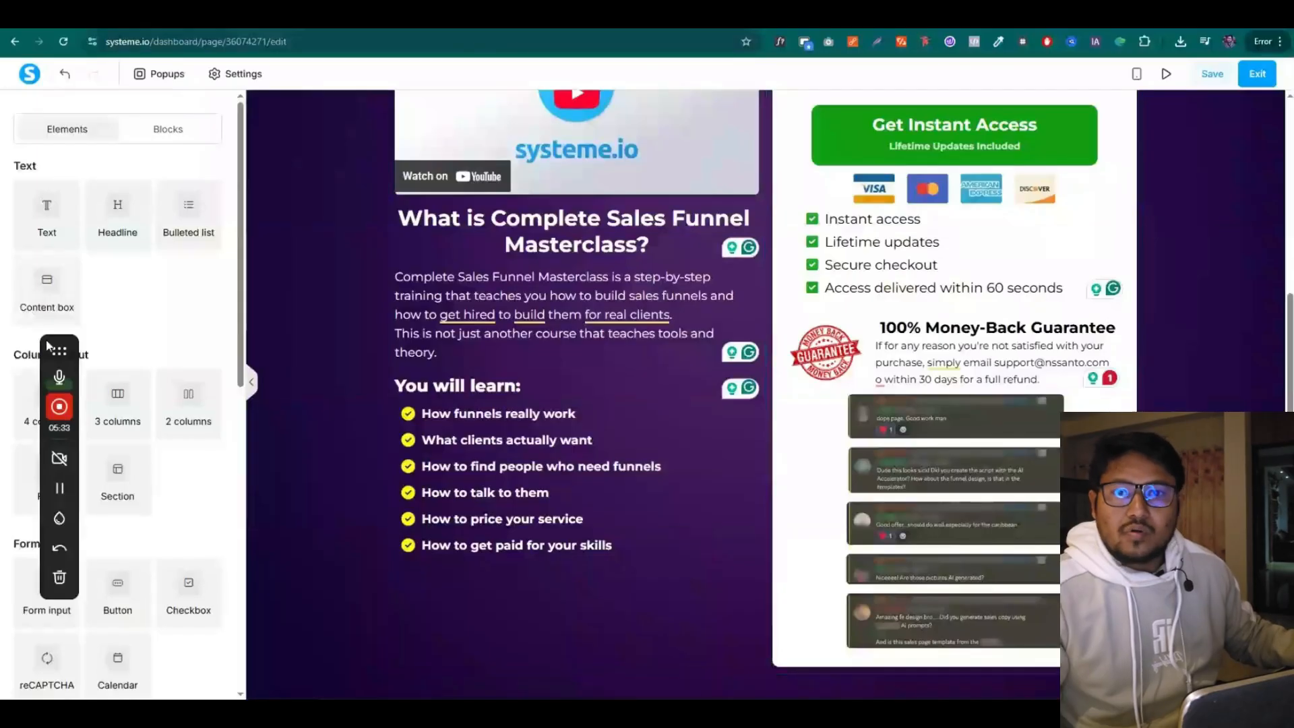
Add a new empty Section at the bottom of the page
drag(47, 345, 282, 192)
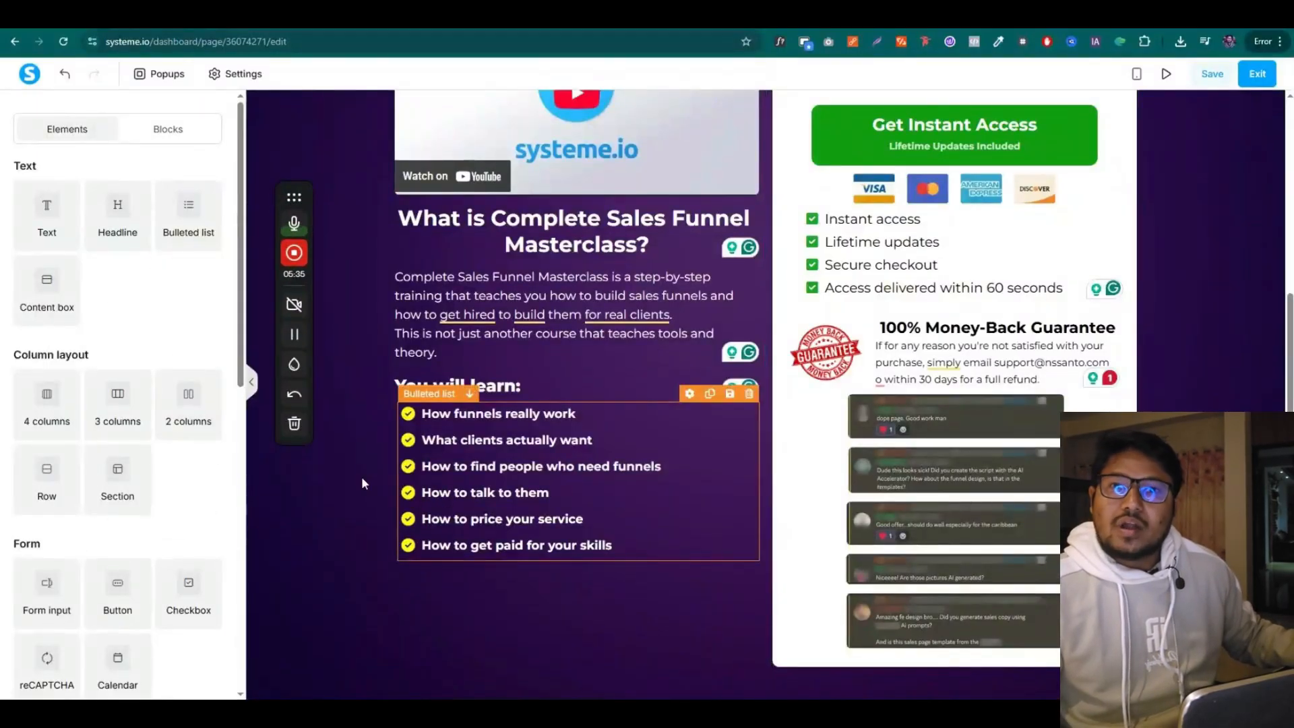
drag(117, 471, 640, 642)
scroll(663, 644, down, 2)
scroll(1011, 648, up, 1)
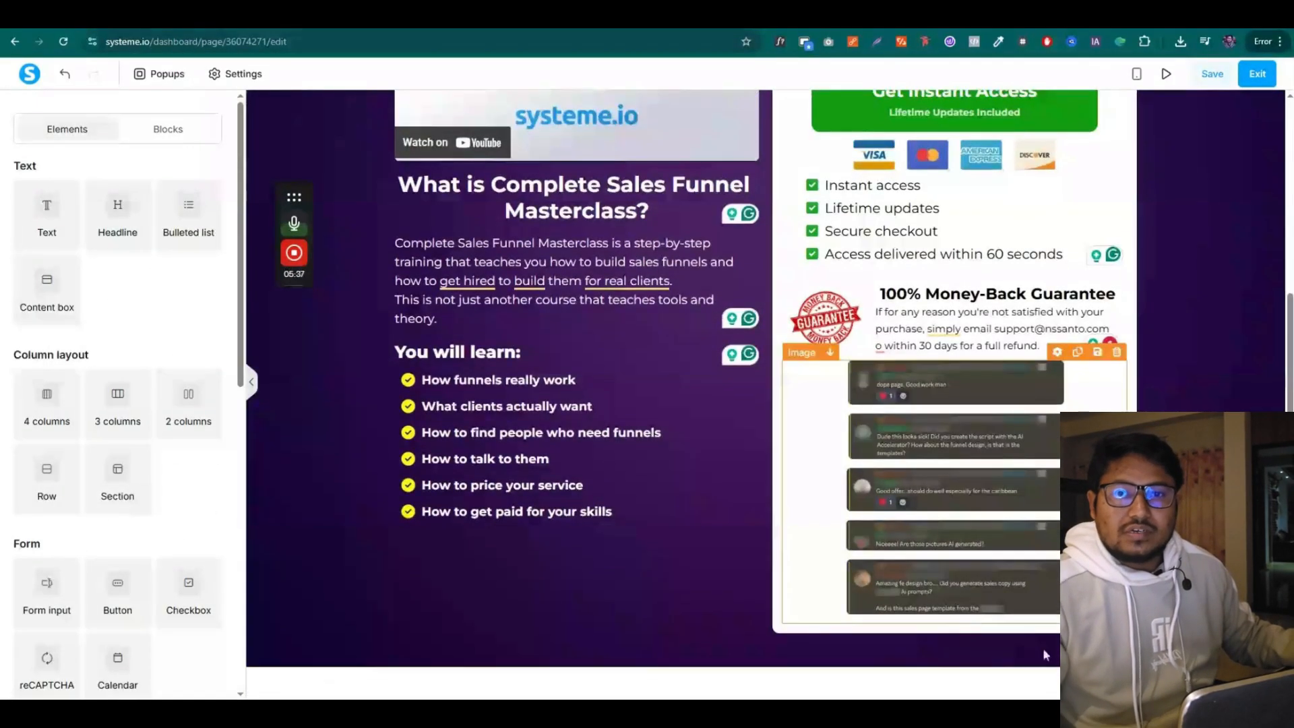
scroll(1045, 655, down, 1)
Set the new section's Content width to Wide
click(1080, 617)
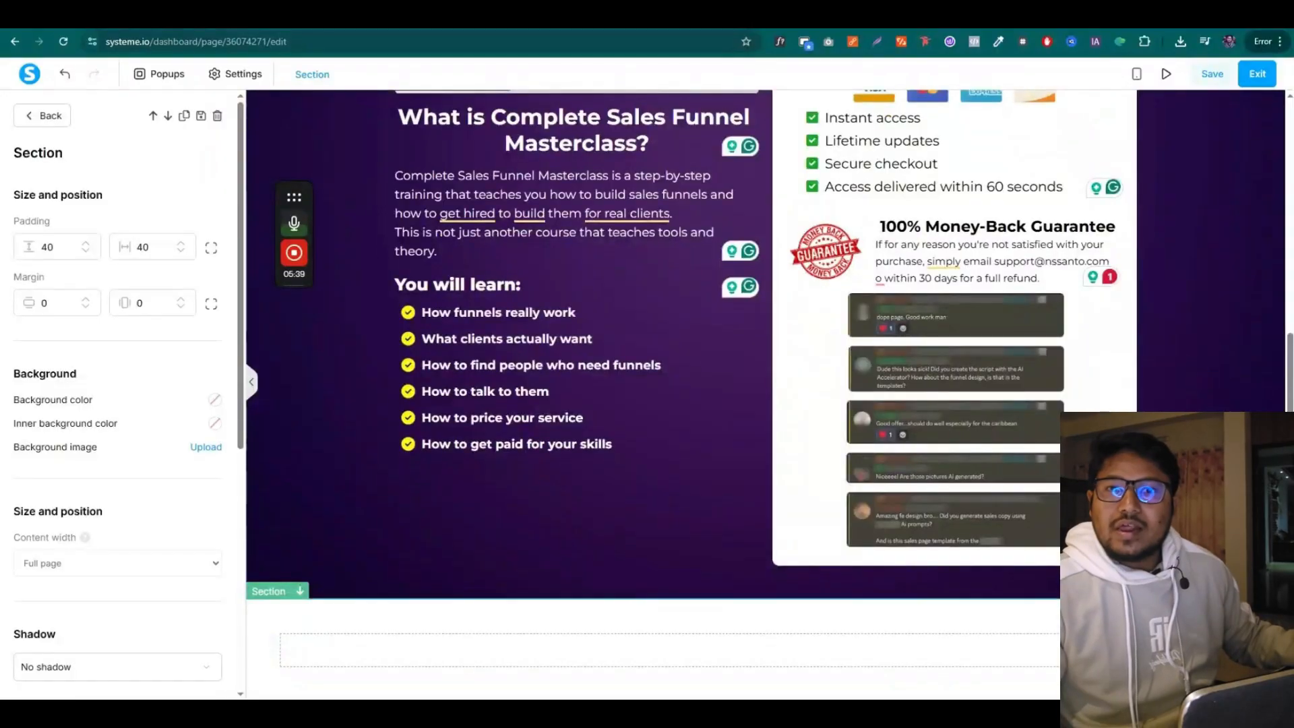
scroll(31, 309, down, 5)
scroll(32, 309, up, 2)
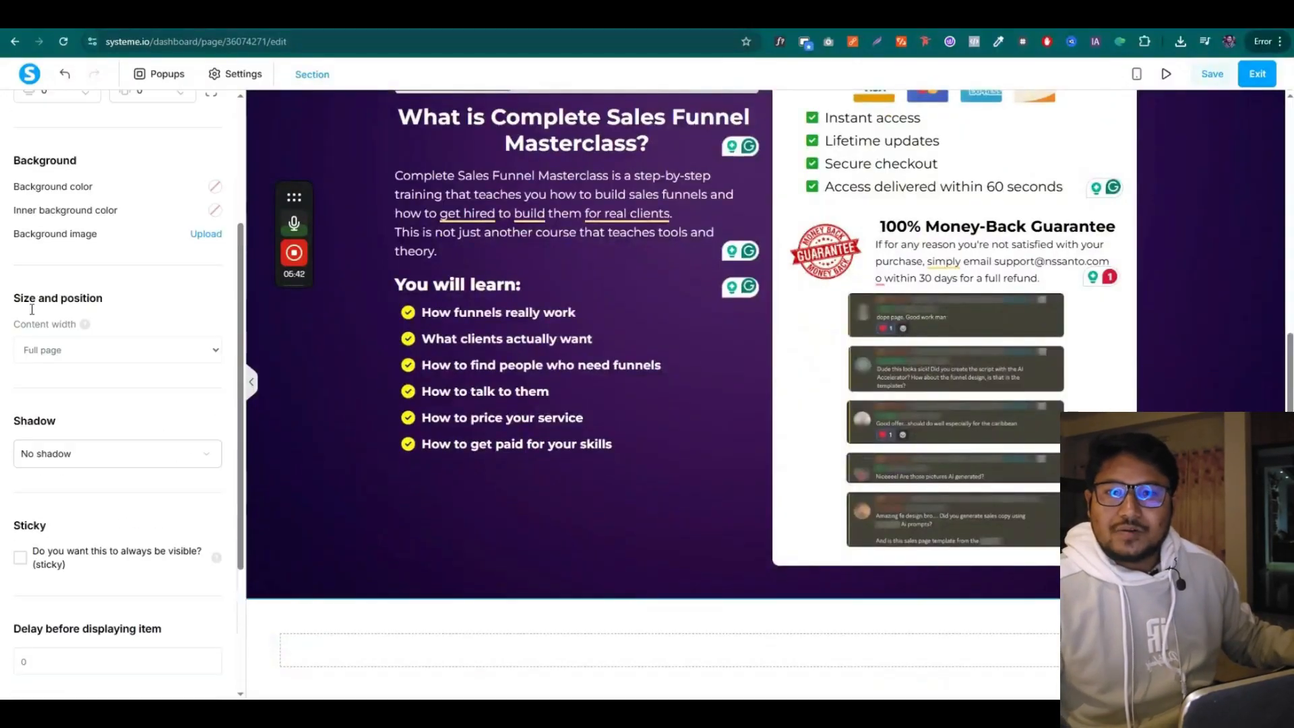
click(87, 372)
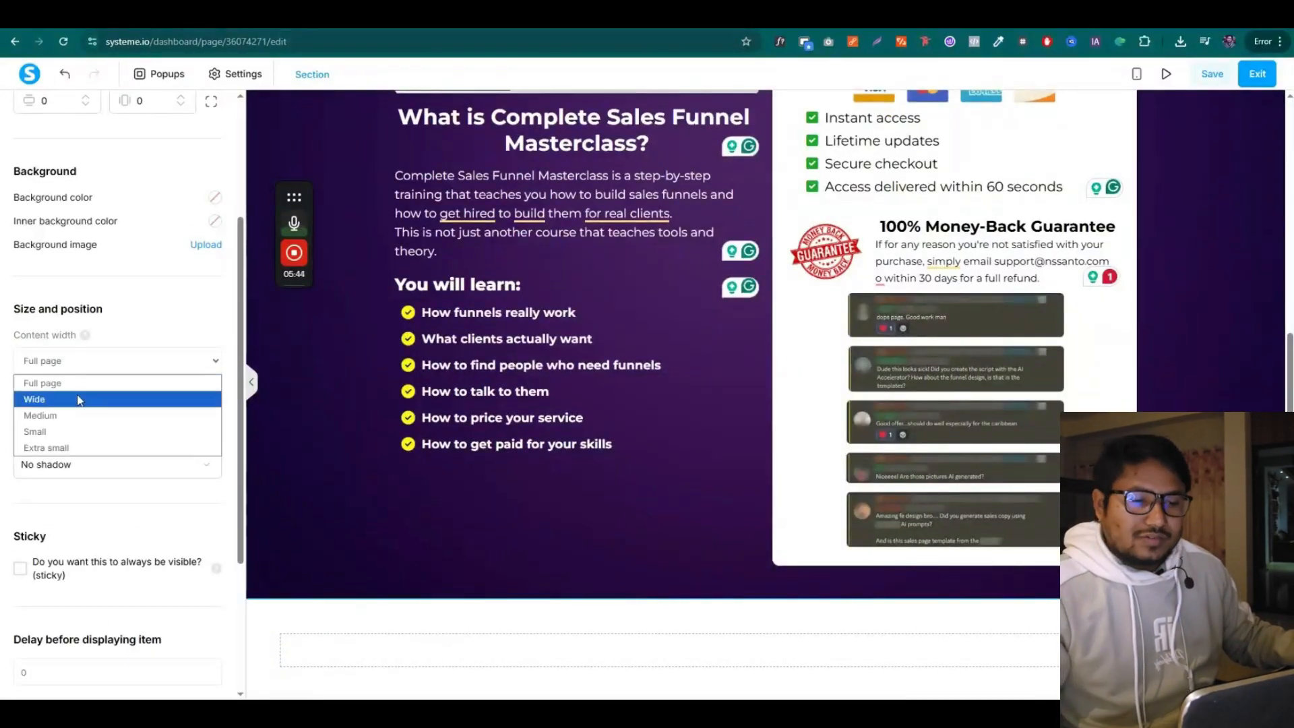
click(80, 401)
click(550, 622)
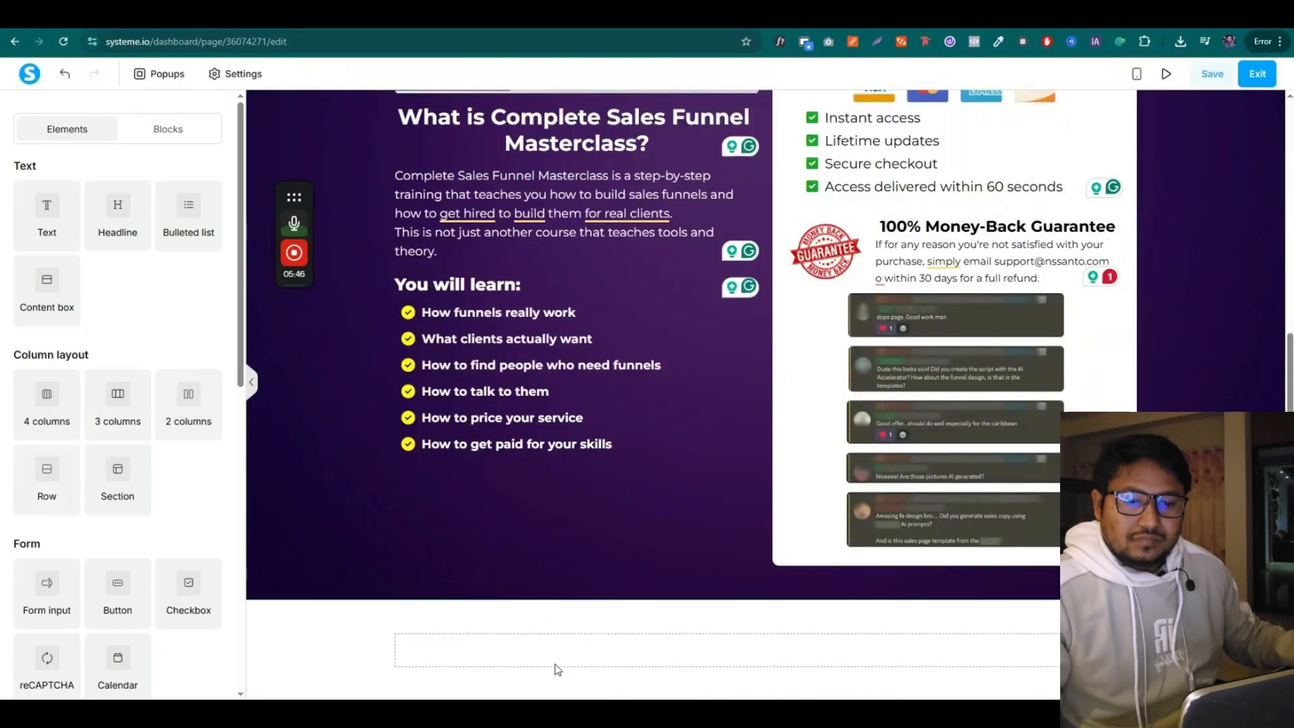
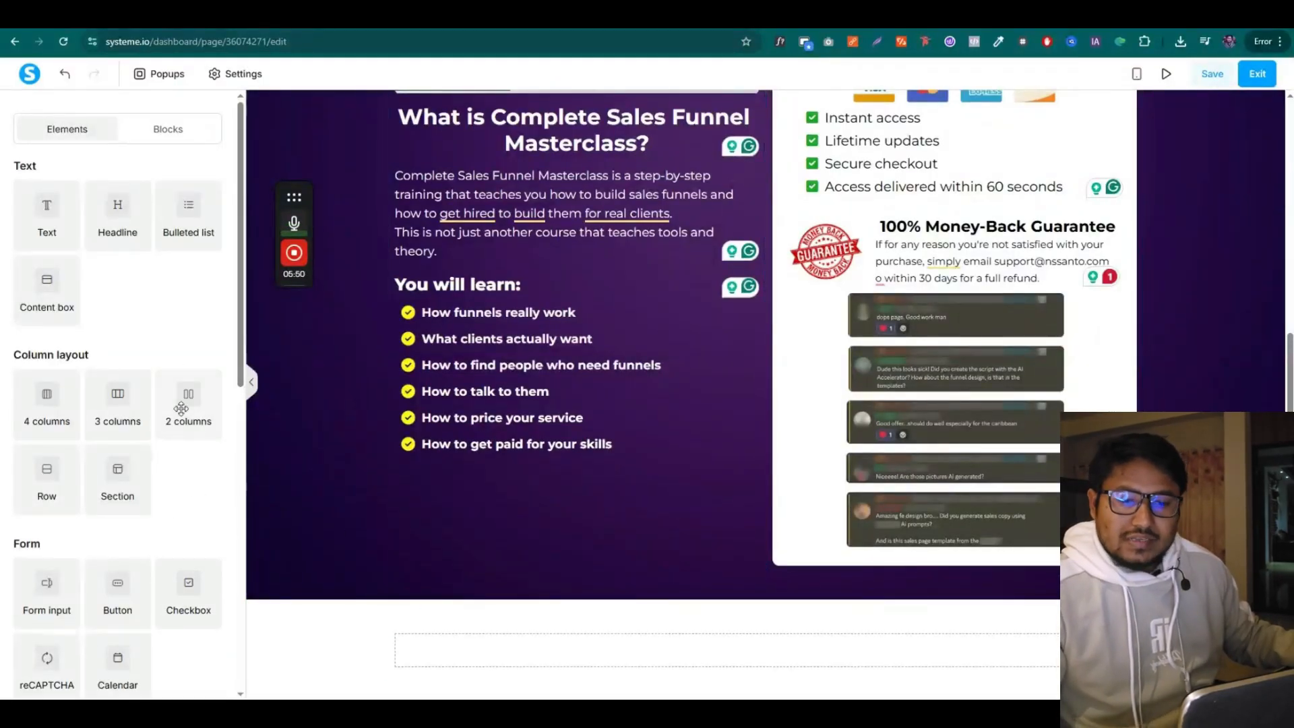
Add a two-column row below the purple section with a 'HOW THIS WORKS' text label
drag(180, 408, 552, 637)
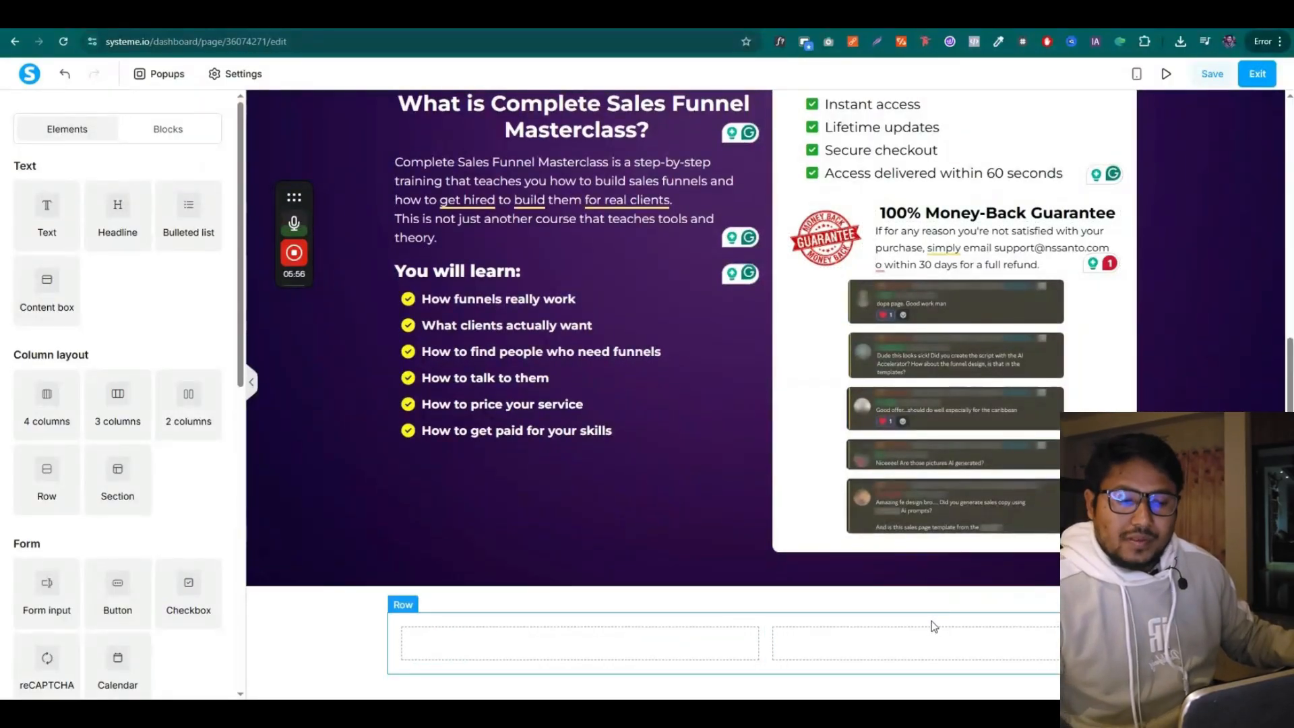
click(593, 15)
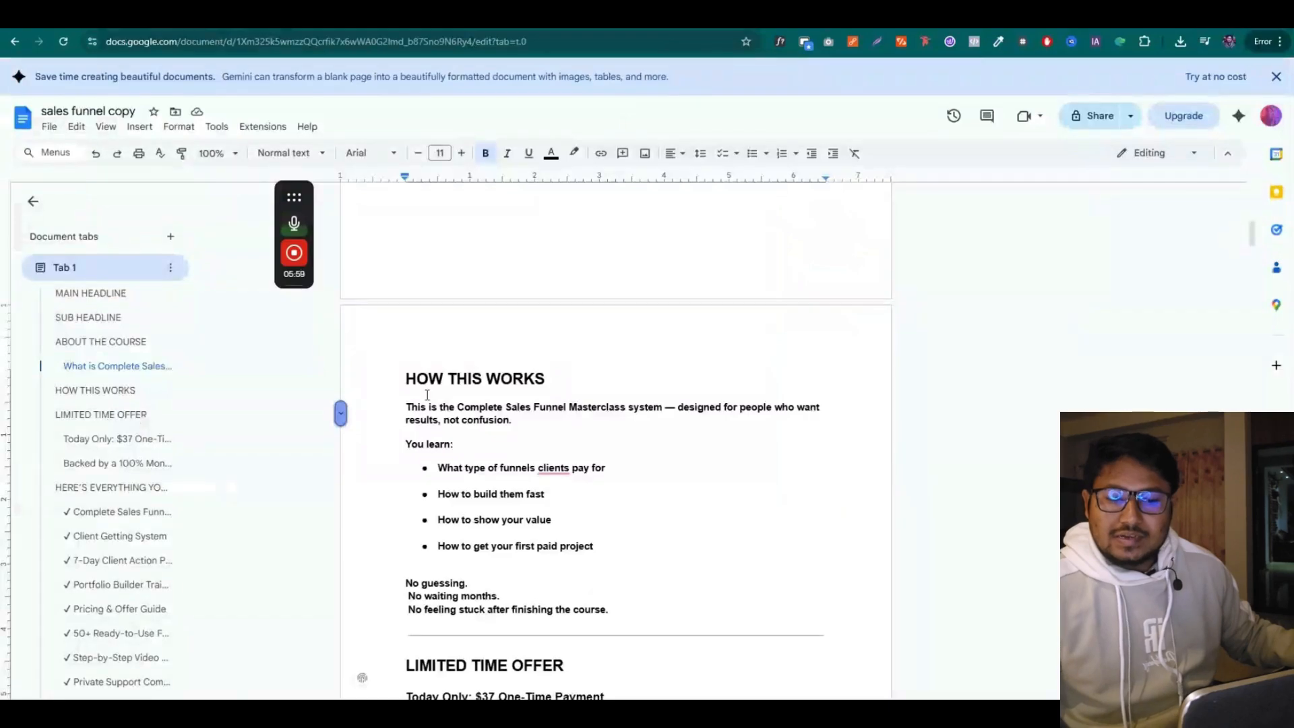
scroll(424, 424, up, 2)
drag(402, 516, 556, 516)
key(ctrl+c)
click(560, 16)
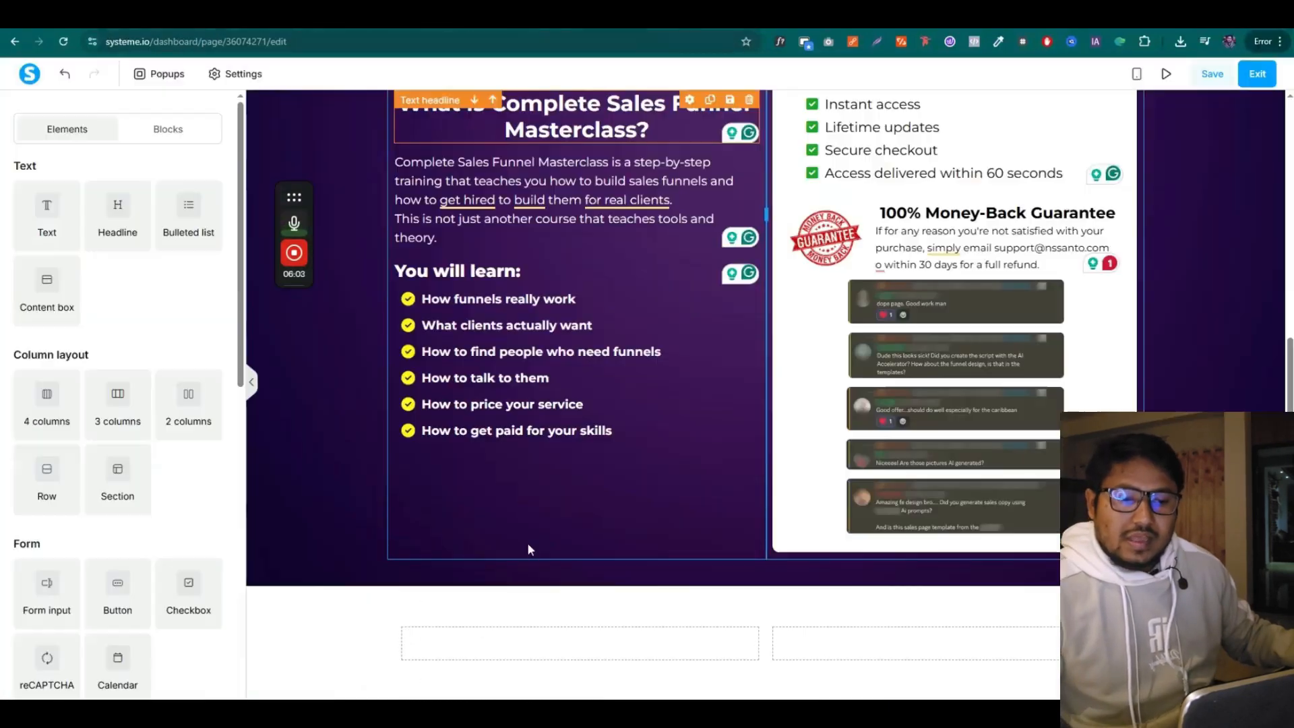
drag(44, 226, 956, 666)
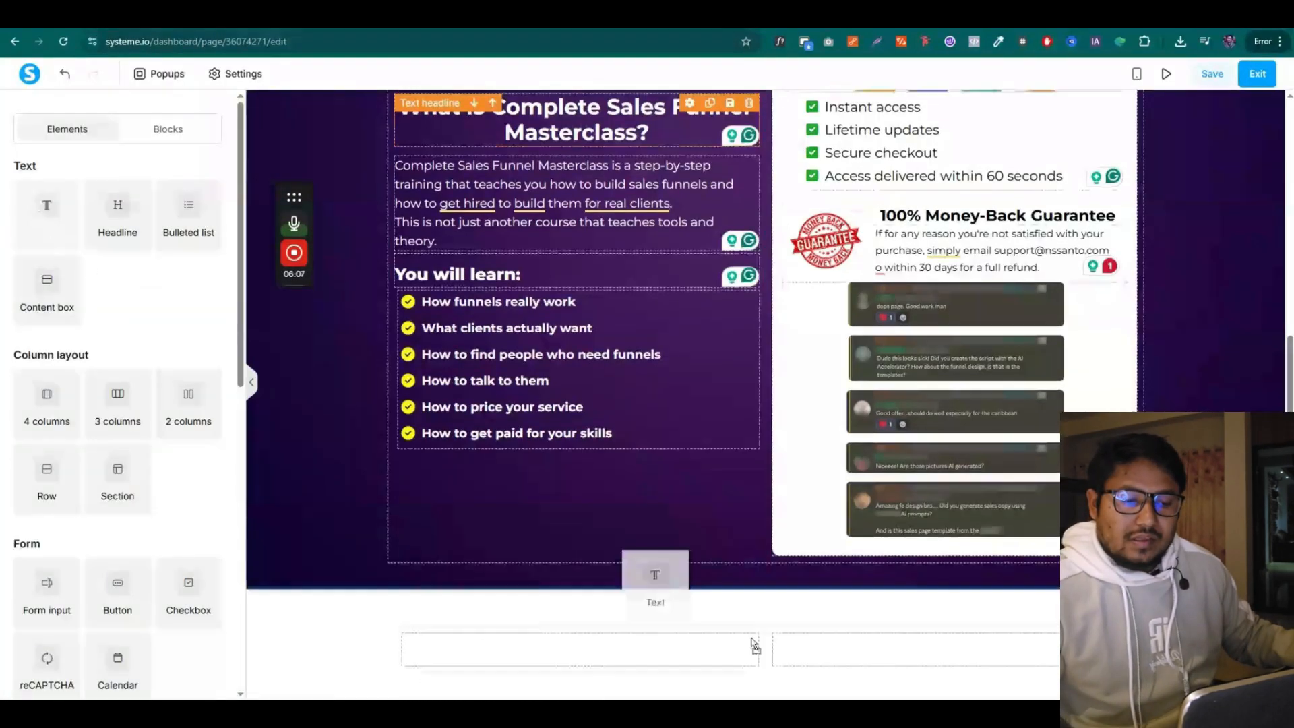
scroll(902, 627, down, 1)
triple_click(899, 614)
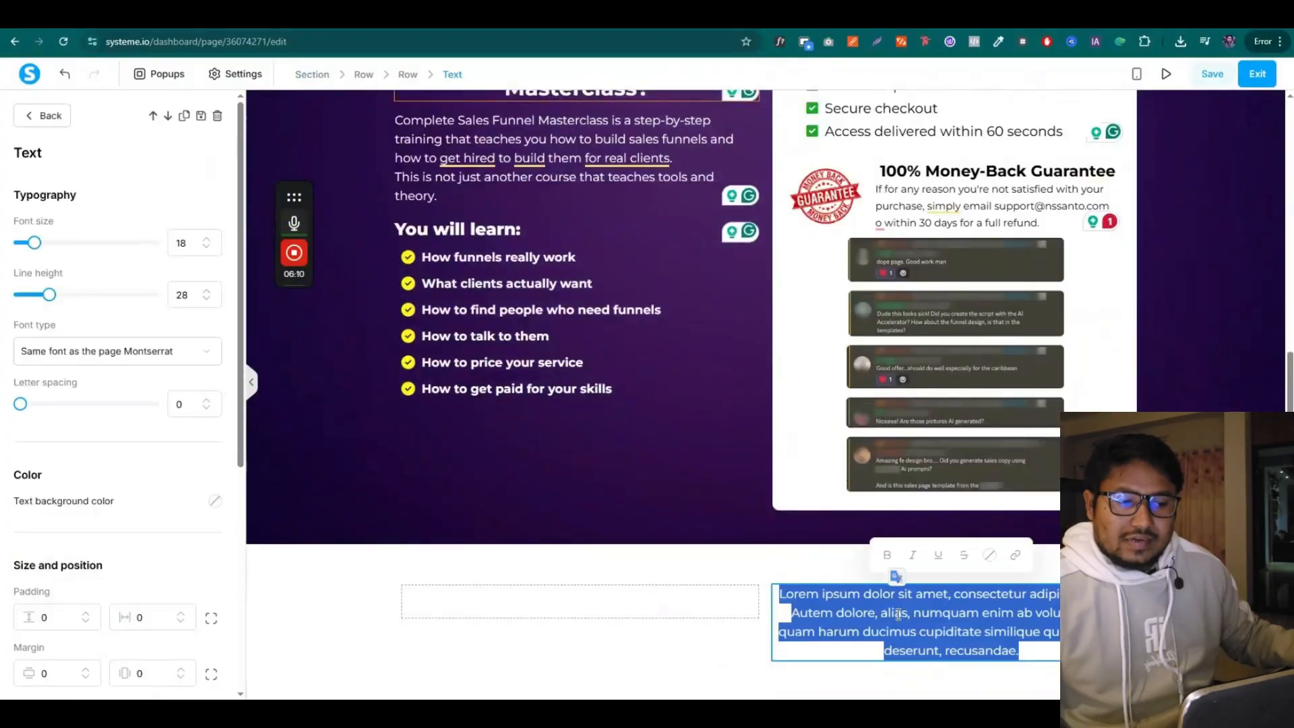
key(ctrl+v)
Add a headline with the copied course description, left-aligned at font size 27
click(664, 17)
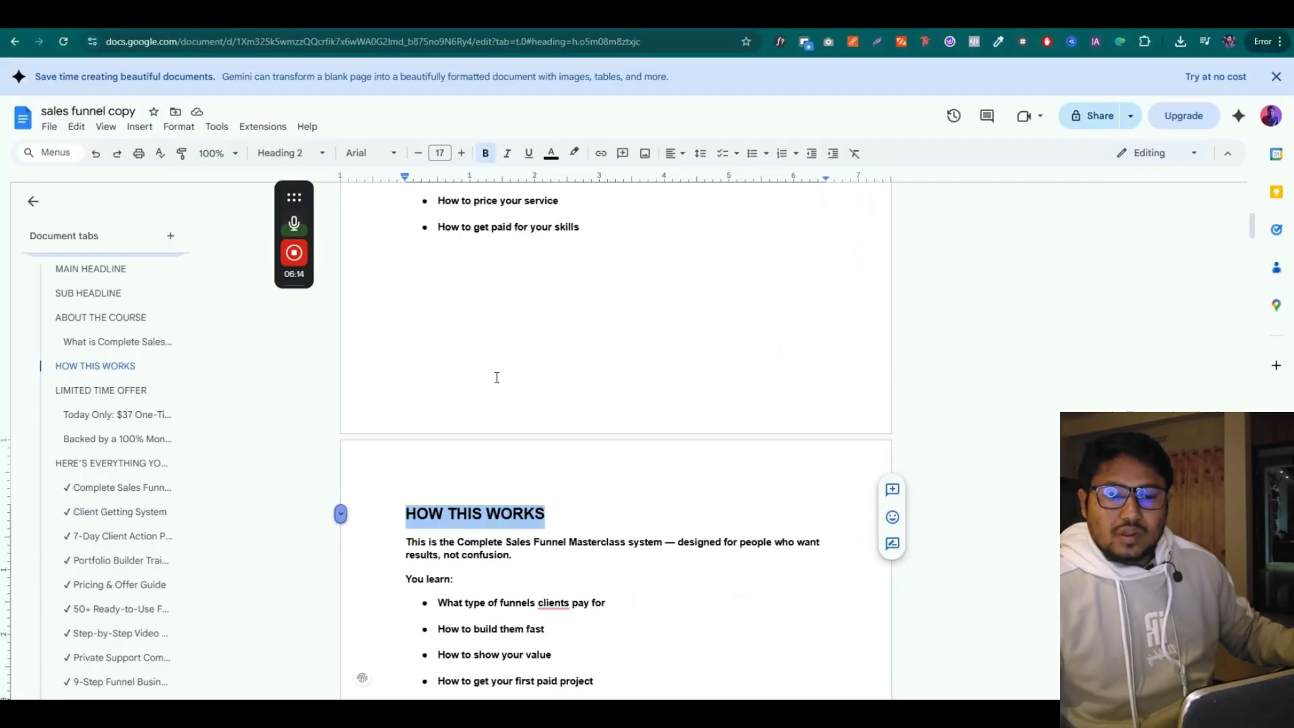
drag(404, 547, 504, 558)
click(532, 17)
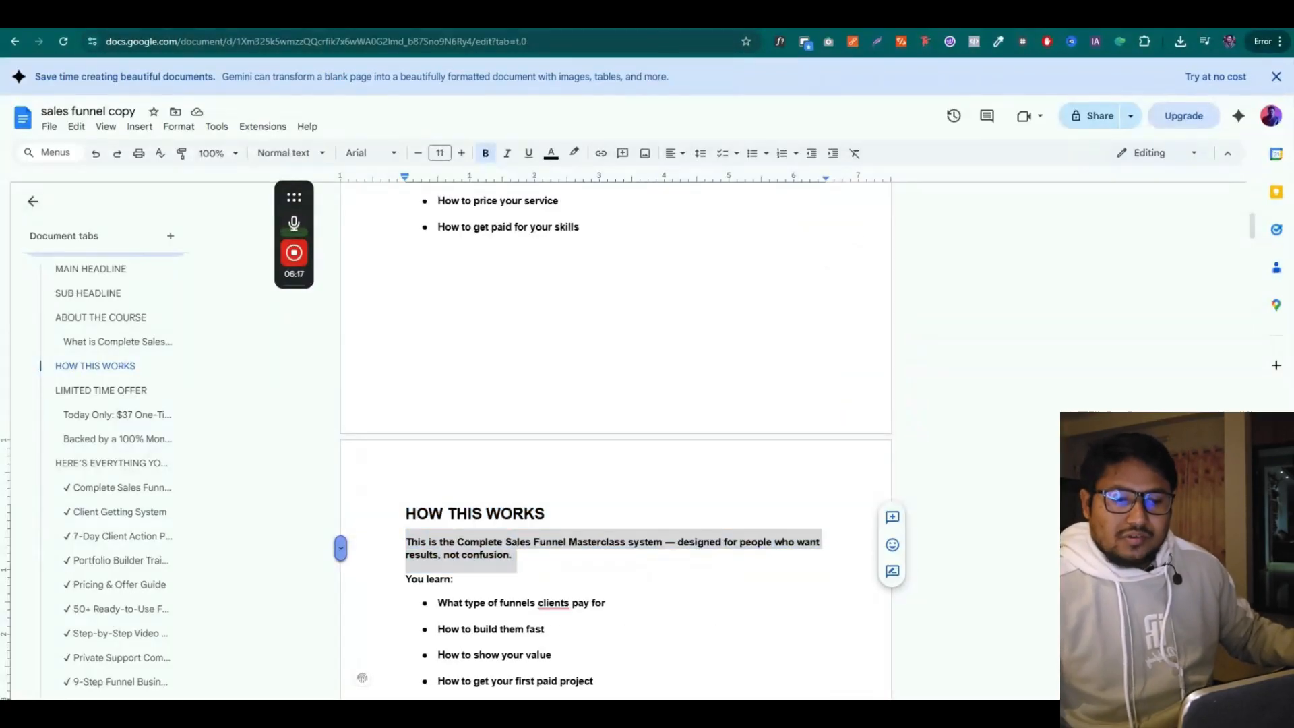
click(409, 384)
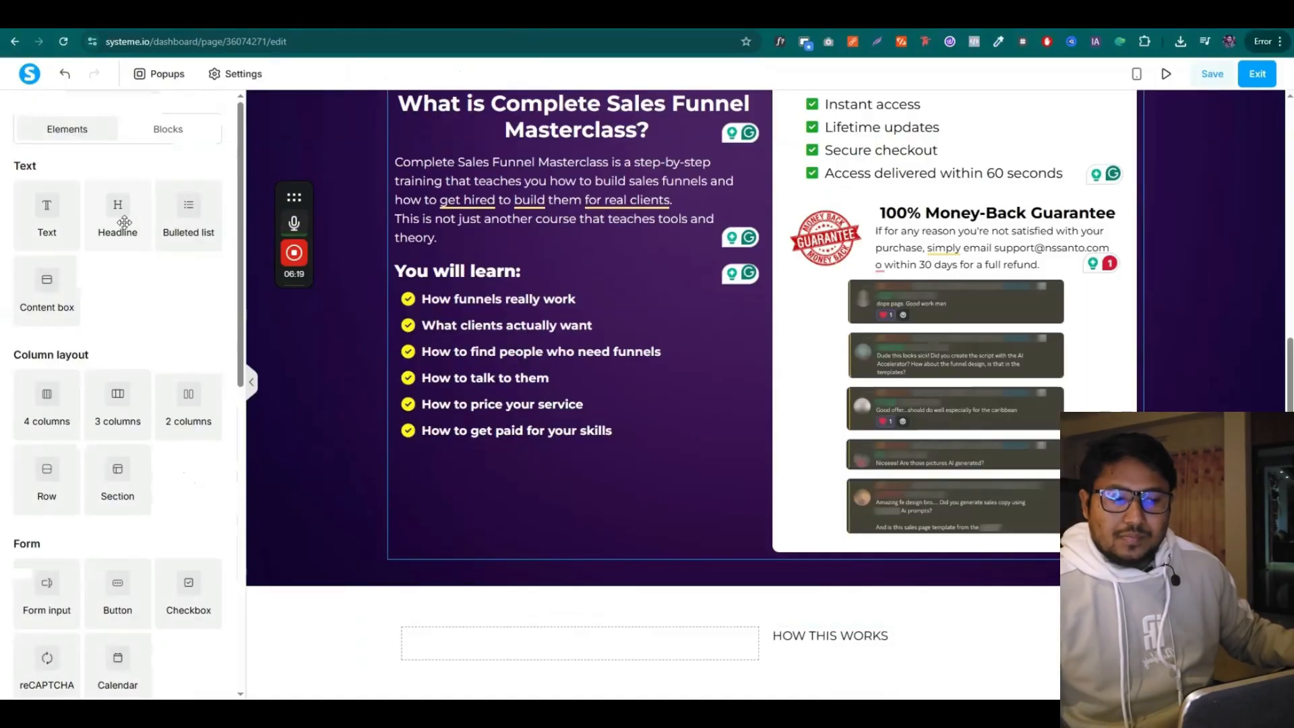
drag(124, 222, 863, 641)
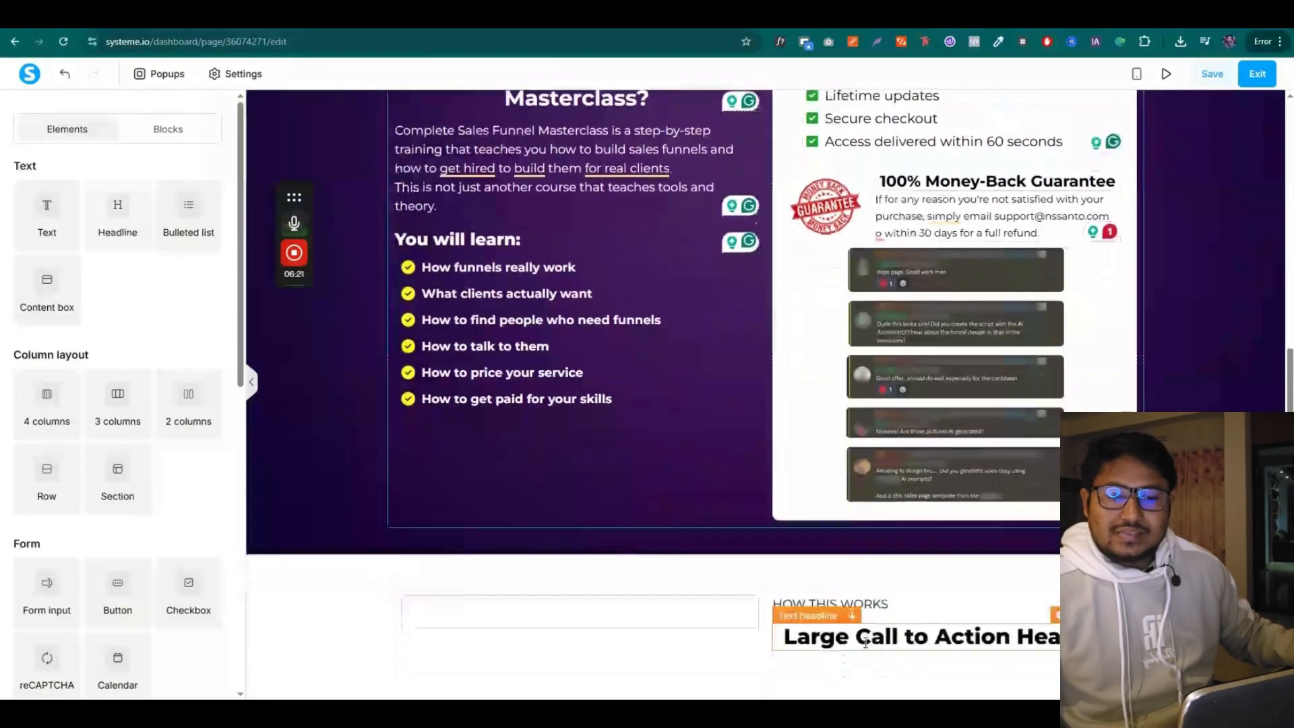
click(865, 642)
text(This is the Complete Sales Funnel Masterclass system designed for people who want results, not confusion.)
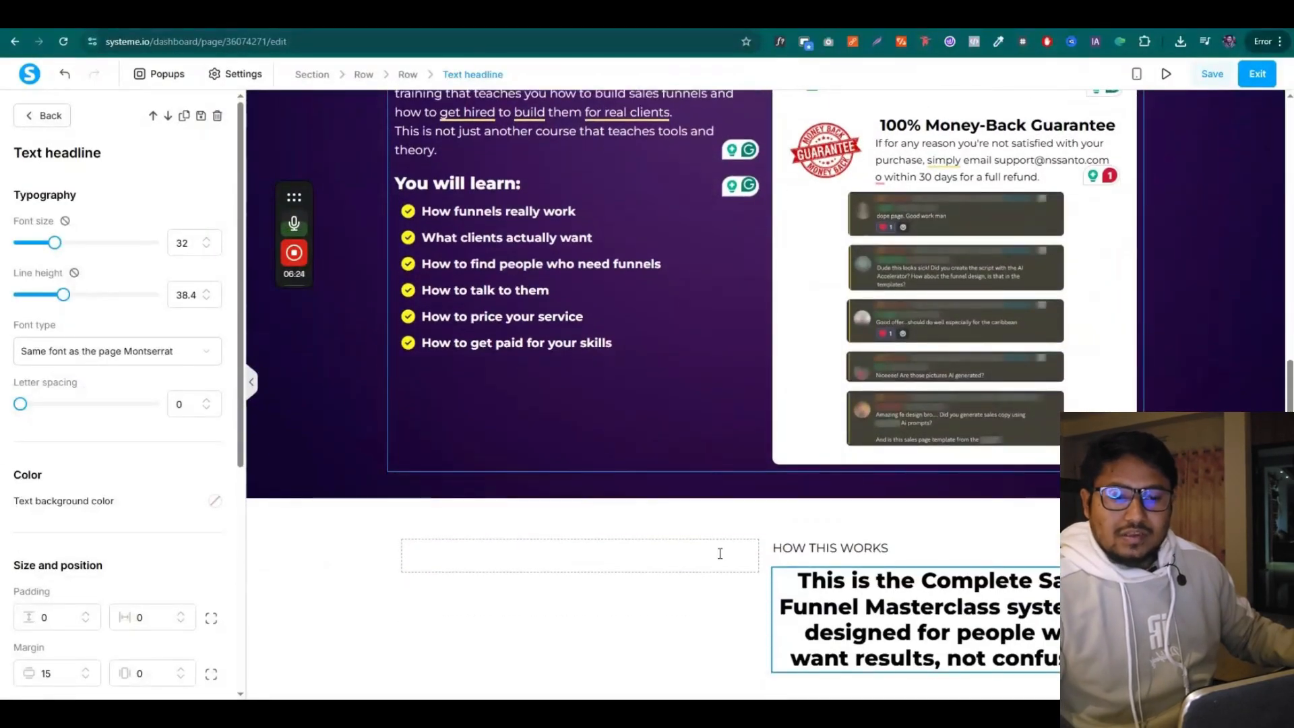
scroll(10, 447, down, 3)
click(48, 529)
scroll(52, 327, up, 3)
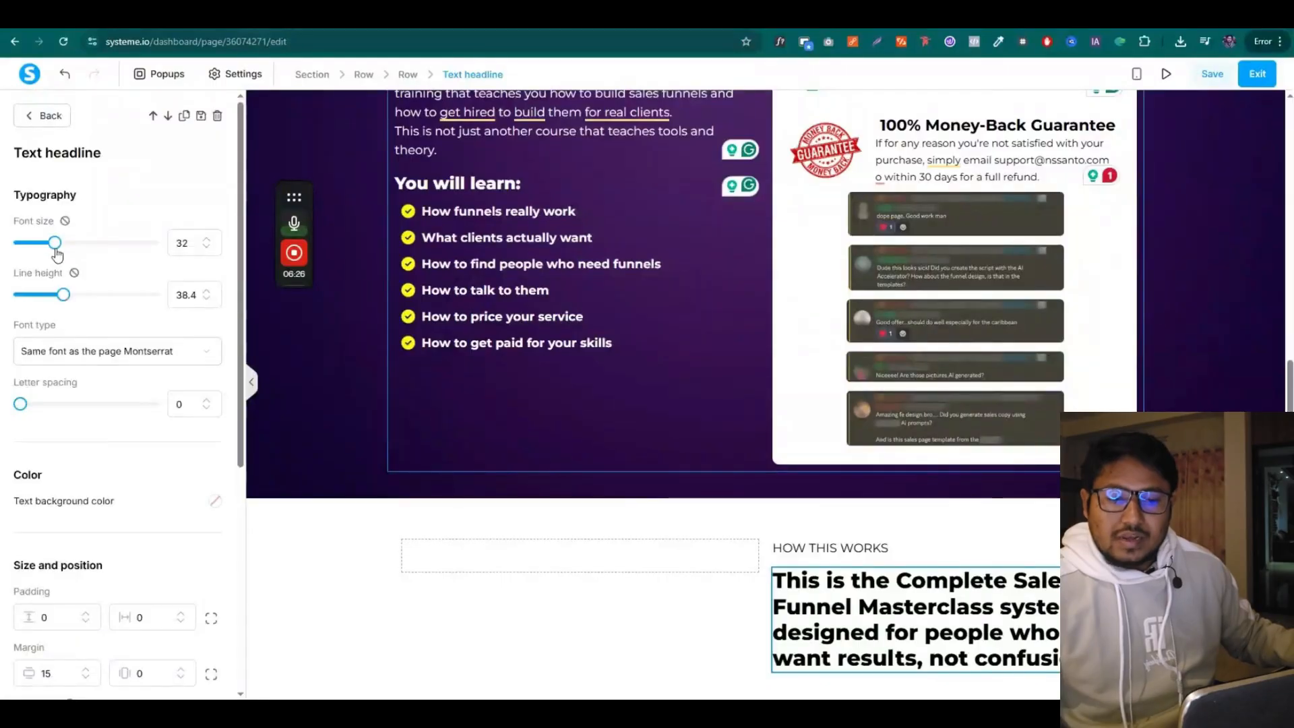
drag(56, 253, 46, 246)
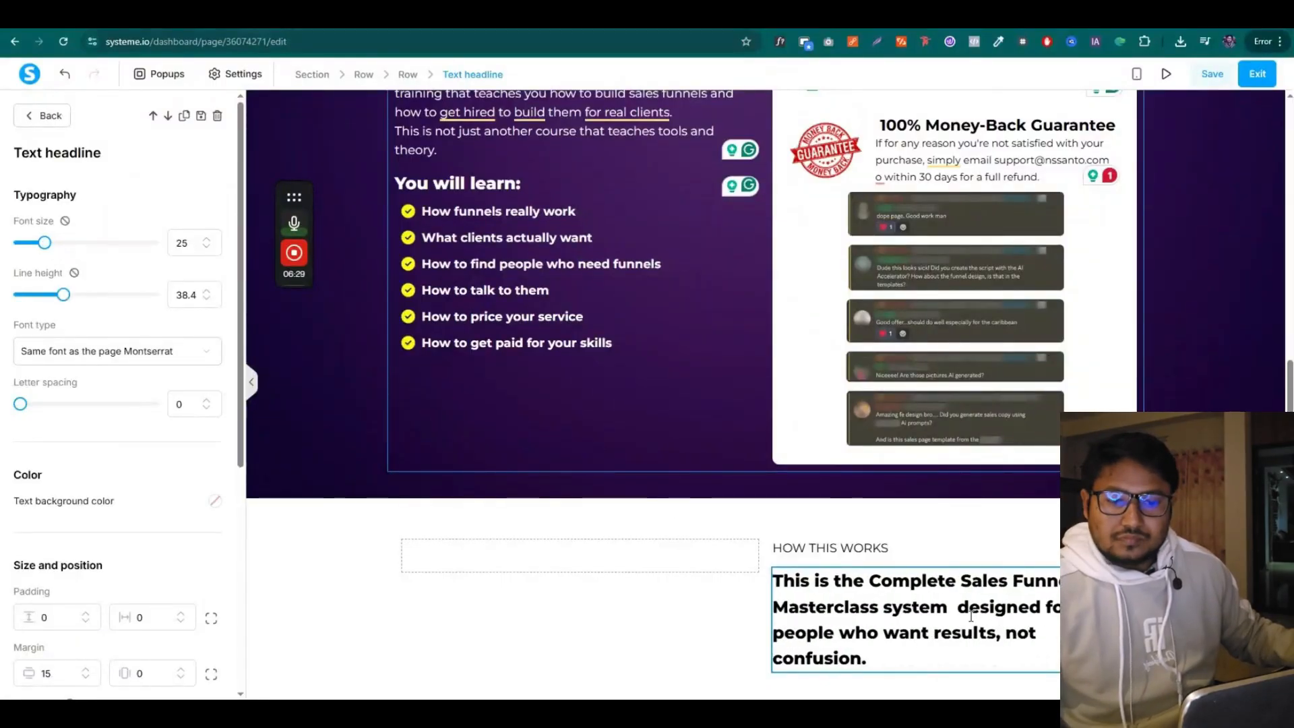
click(206, 240)
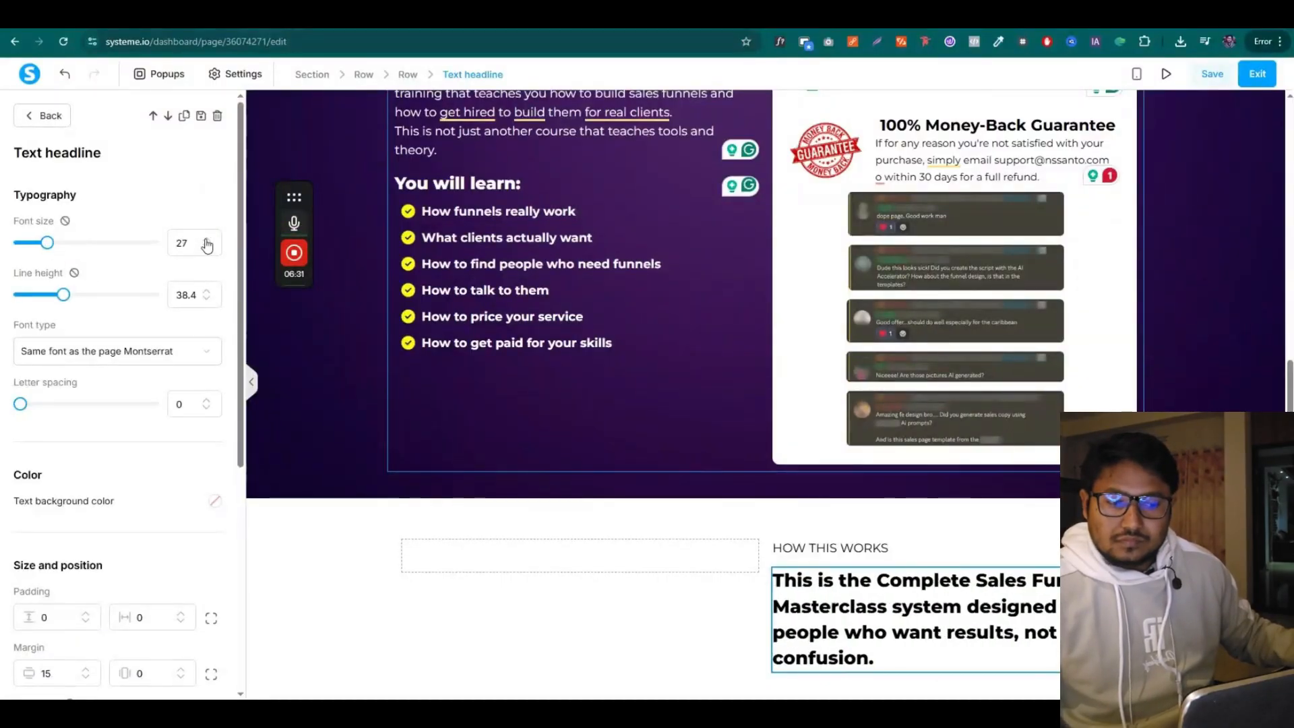
click(206, 240)
click(535, 610)
Place an image placeholder in the empty left column and select the You learn list text in the copy
scroll(128, 500, down, 1)
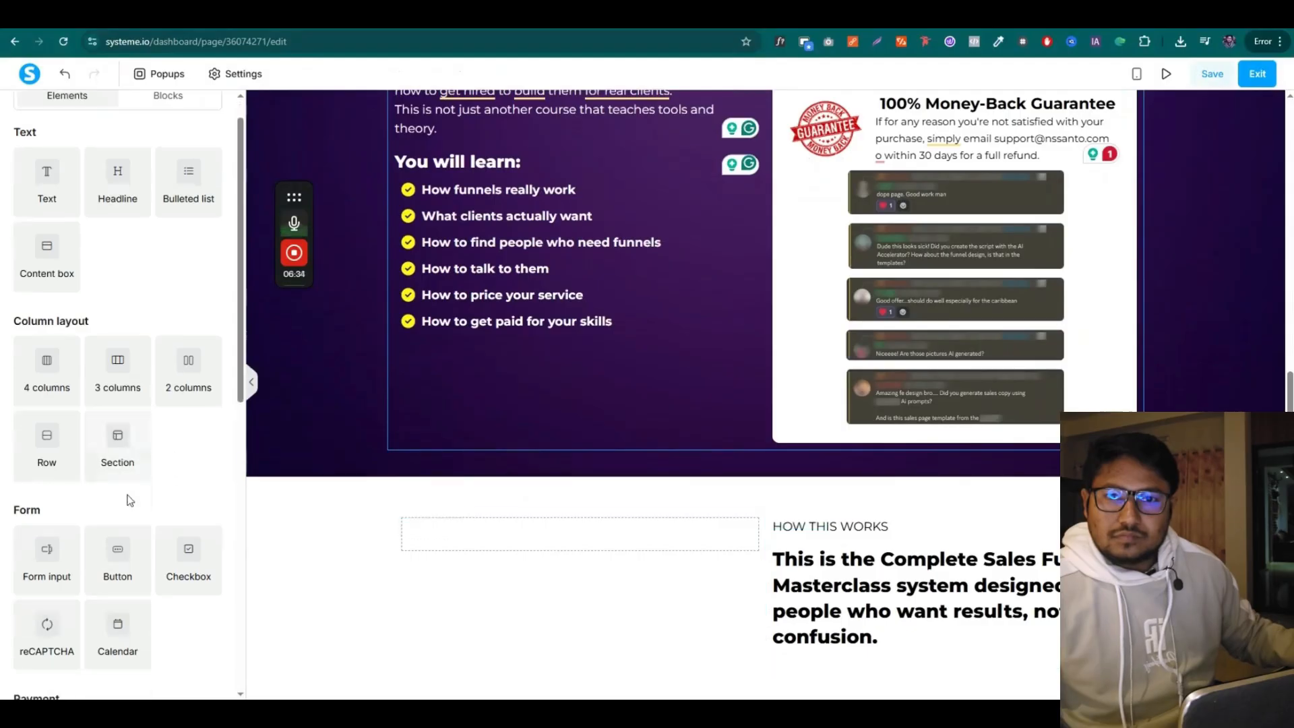
scroll(108, 472, down, 3)
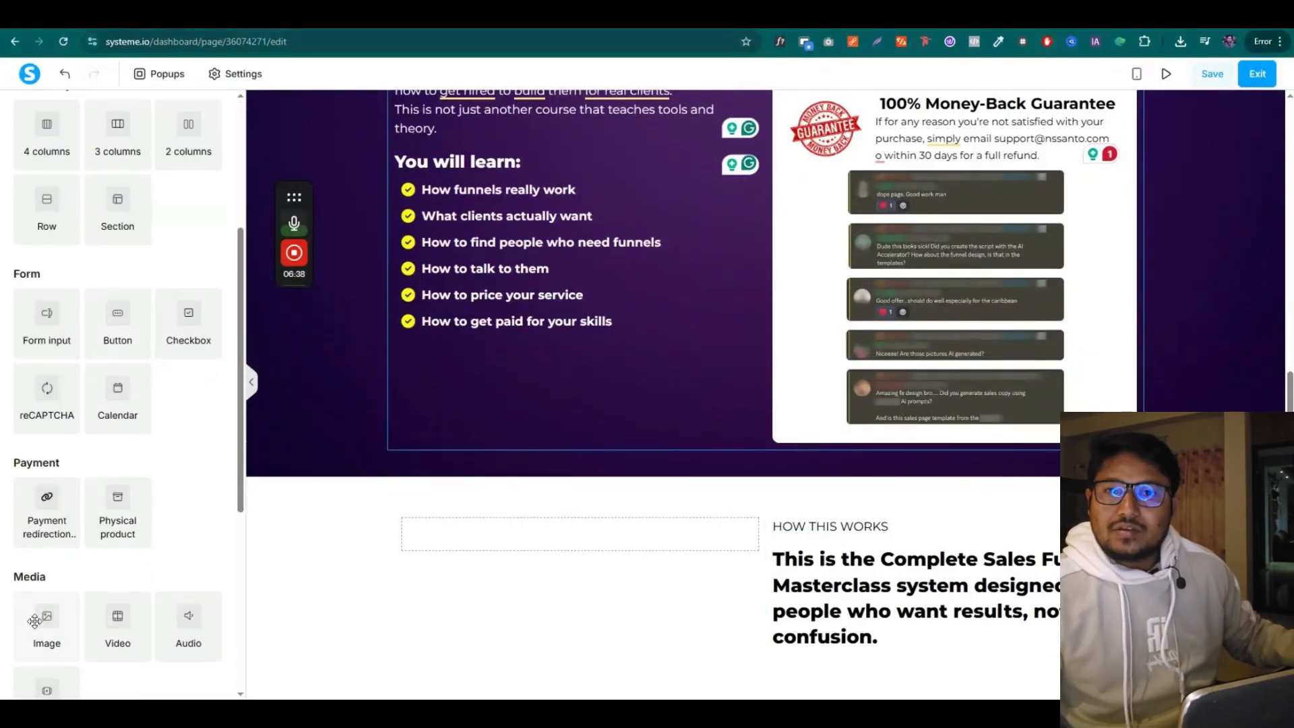
drag(34, 621, 580, 539)
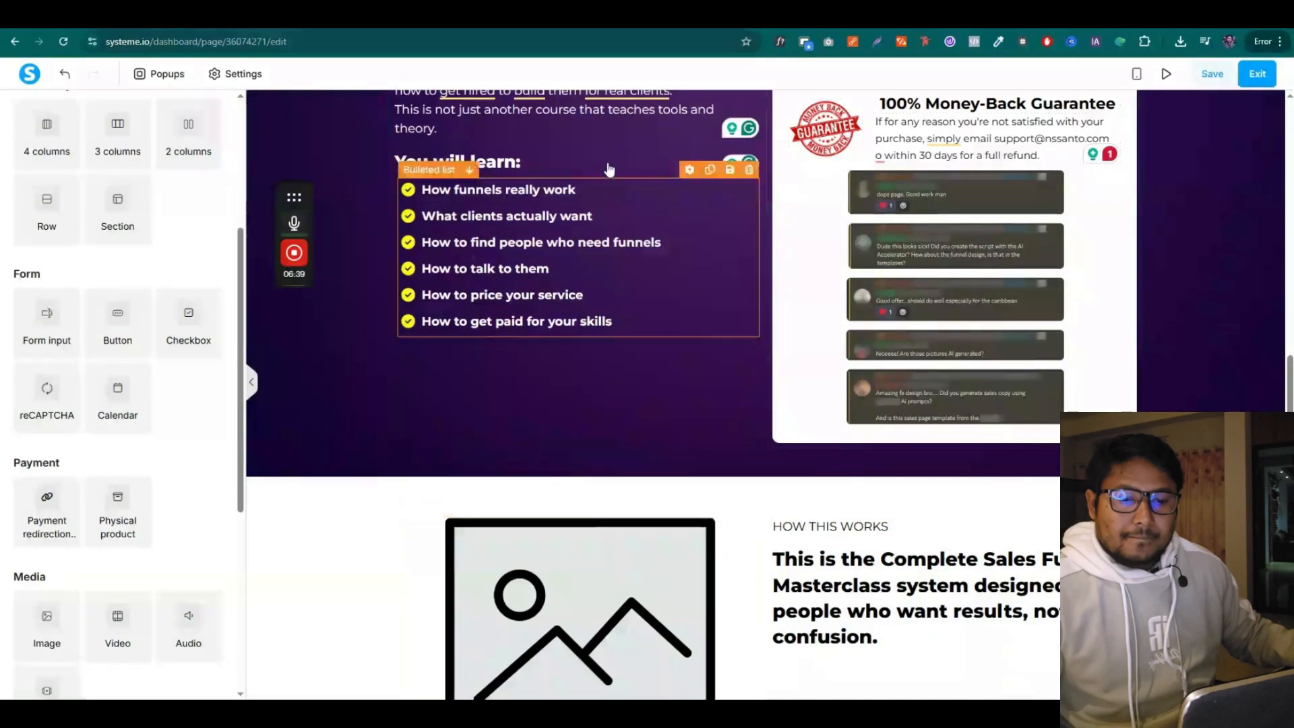
click(627, 24)
scroll(492, 525, down, 1)
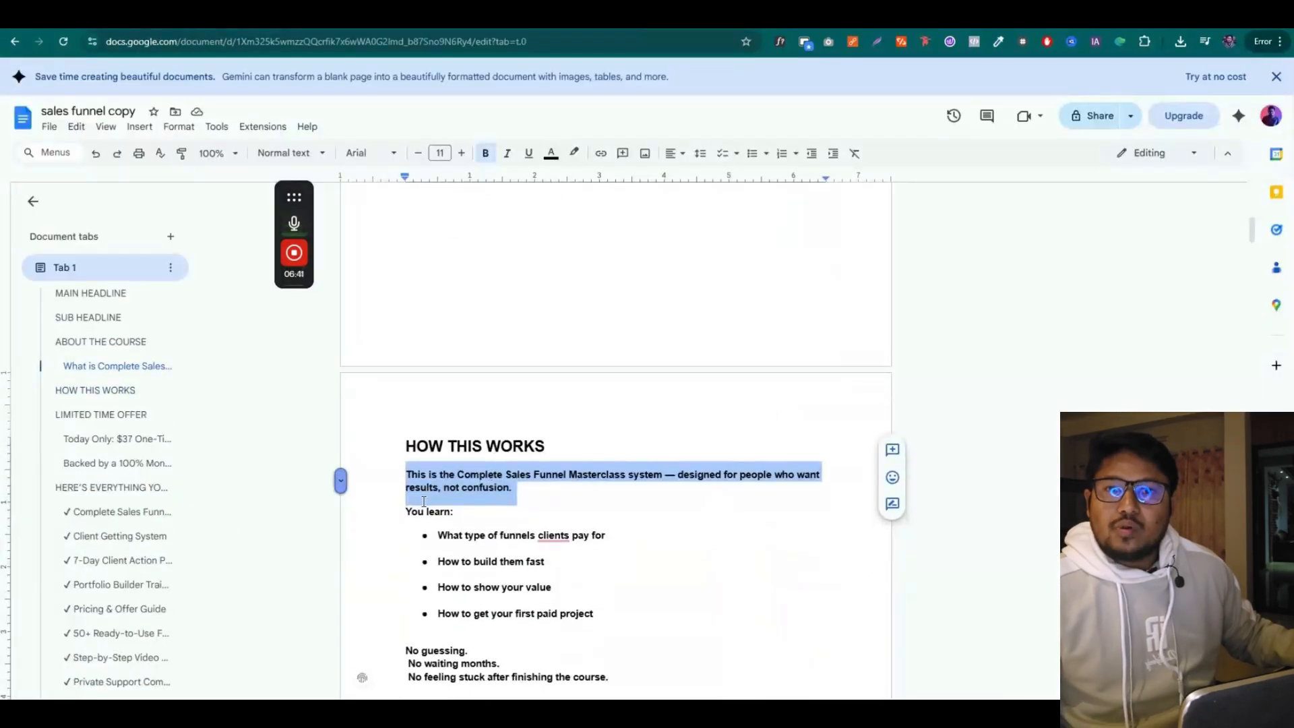
drag(408, 514, 614, 620)
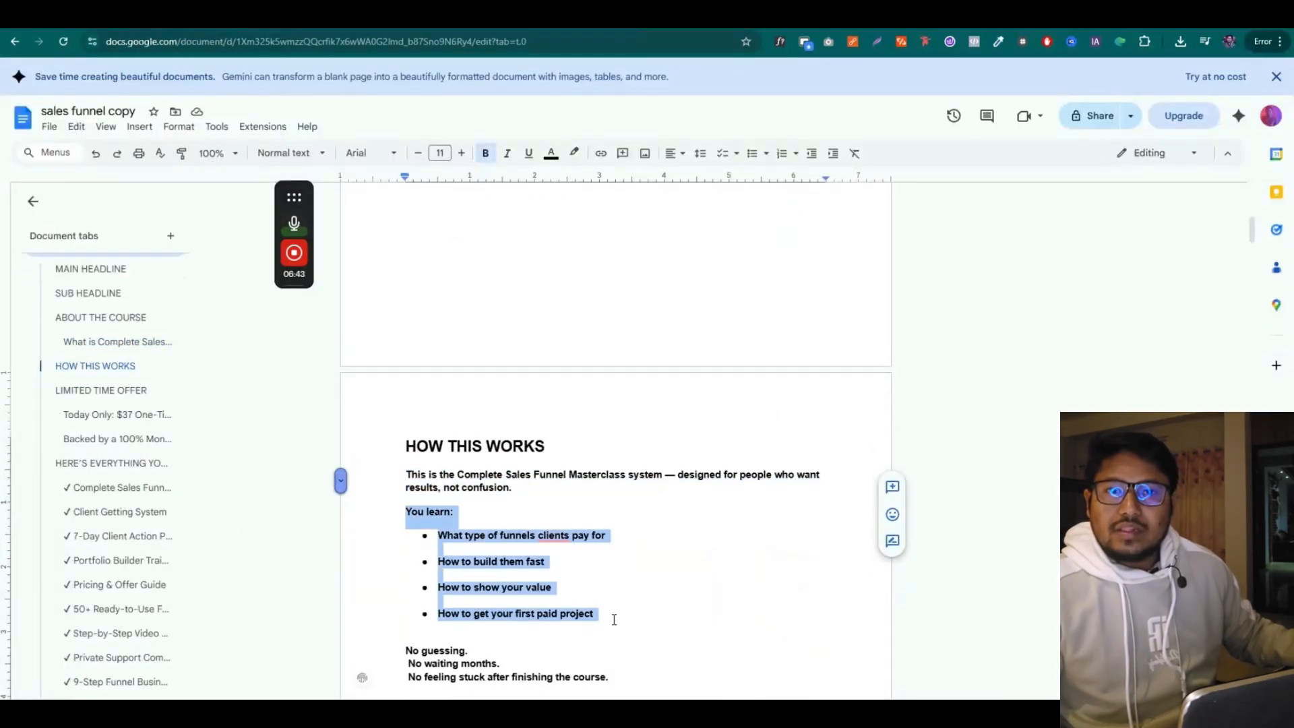
scroll(614, 619, down, 2)
drag(454, 377, 426, 376)
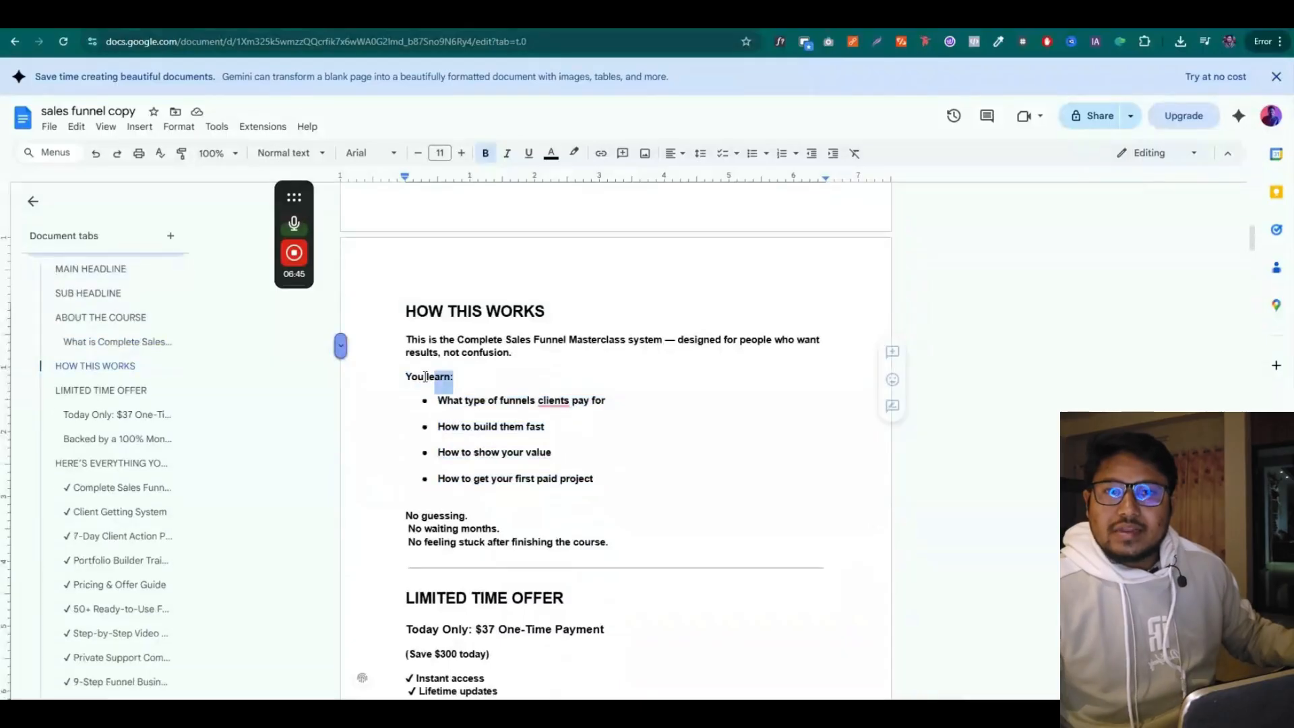
key(ctrl+Tab)
Duplicate the HOW THIS WORKS text below the headline and change it to a bold 'You learn:'
scroll(989, 593, down, 1)
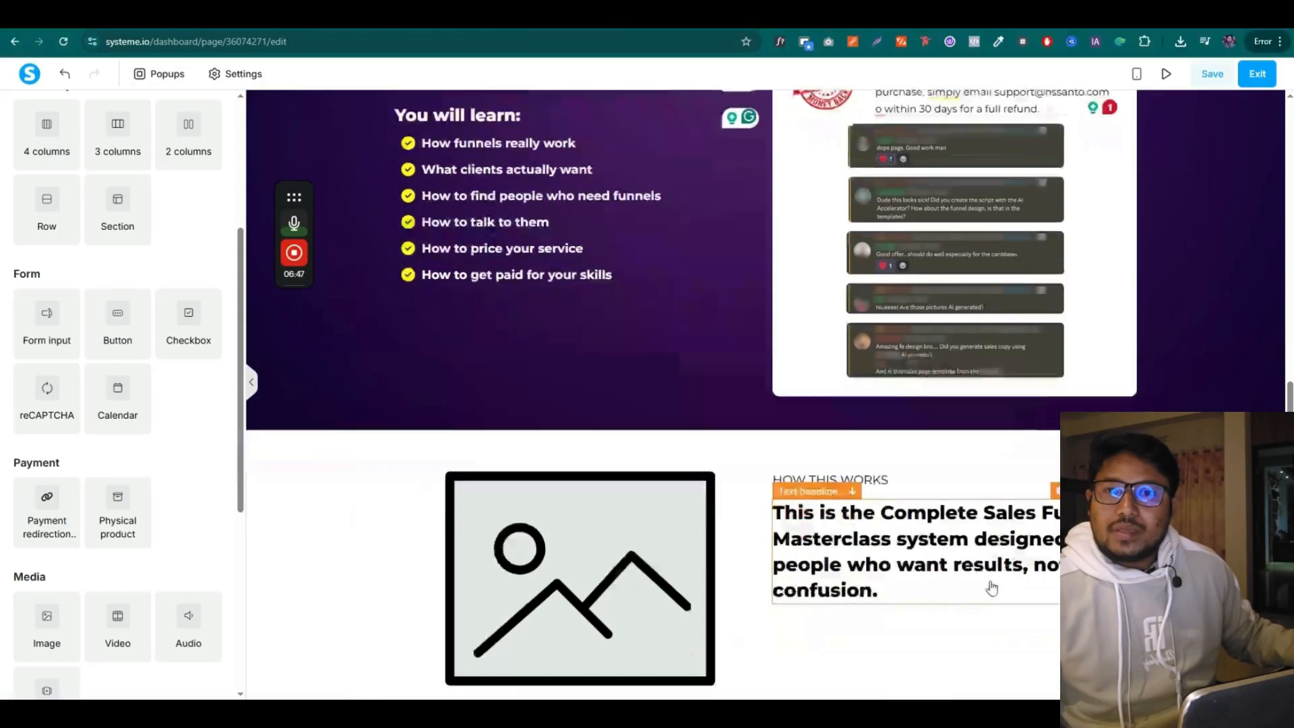
click(1083, 436)
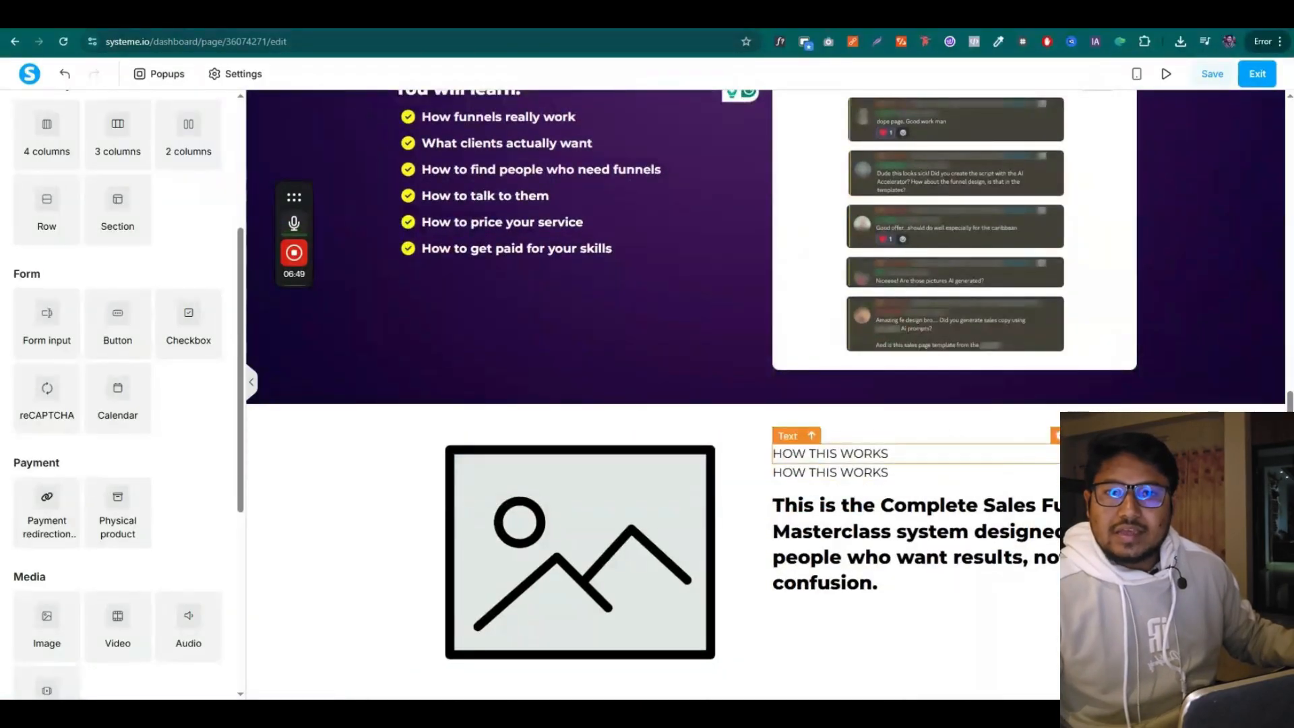
drag(1060, 436, 934, 605)
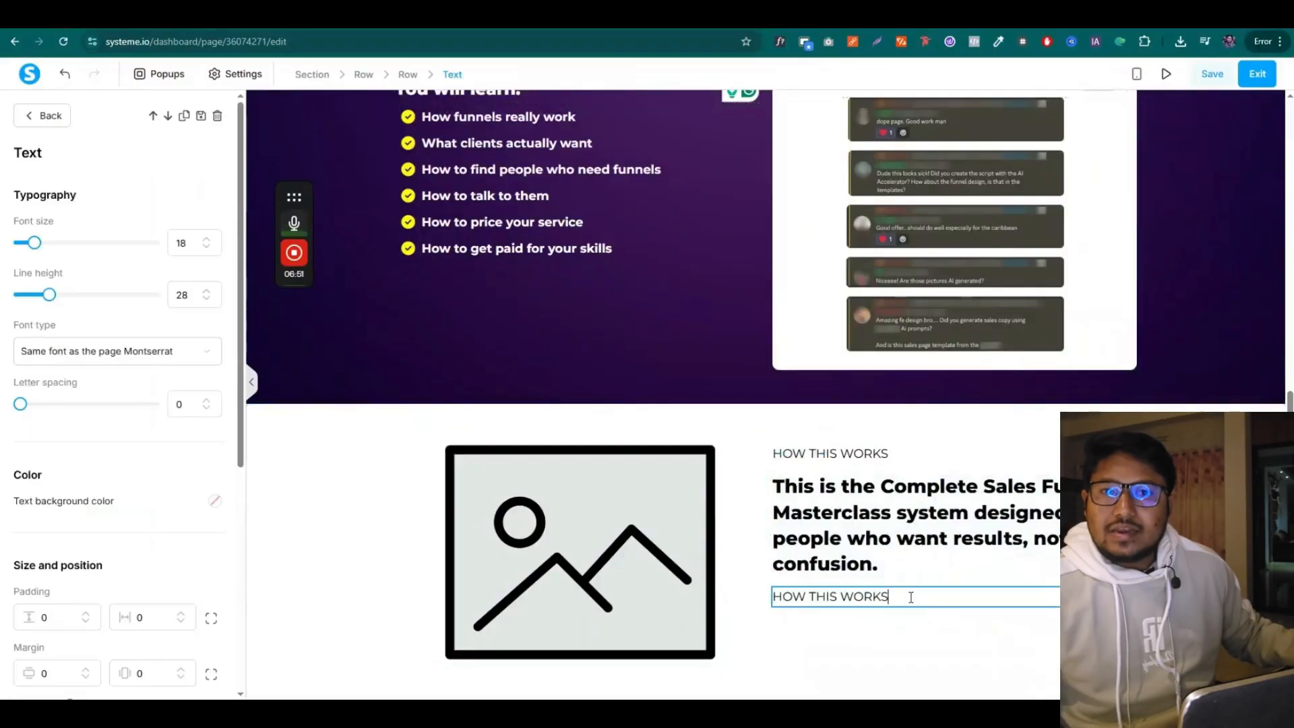
triple_click(911, 597)
text(You learn:)
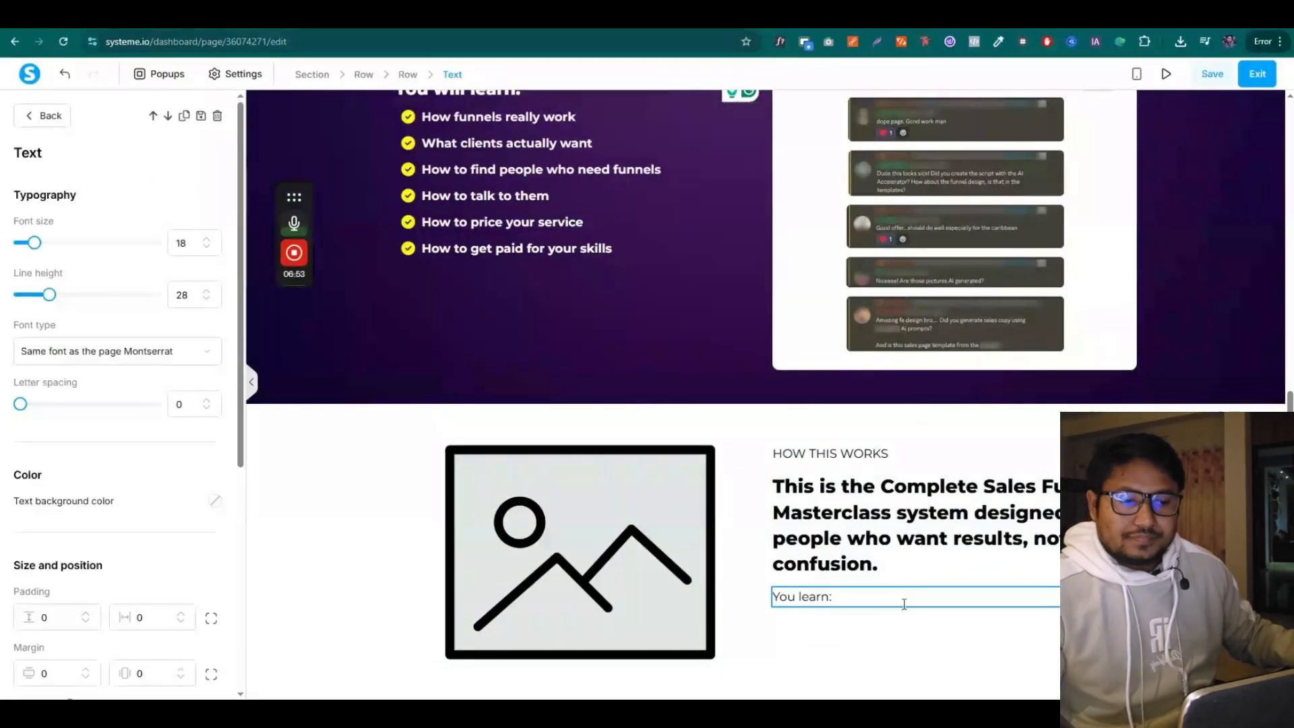
triple_click(903, 604)
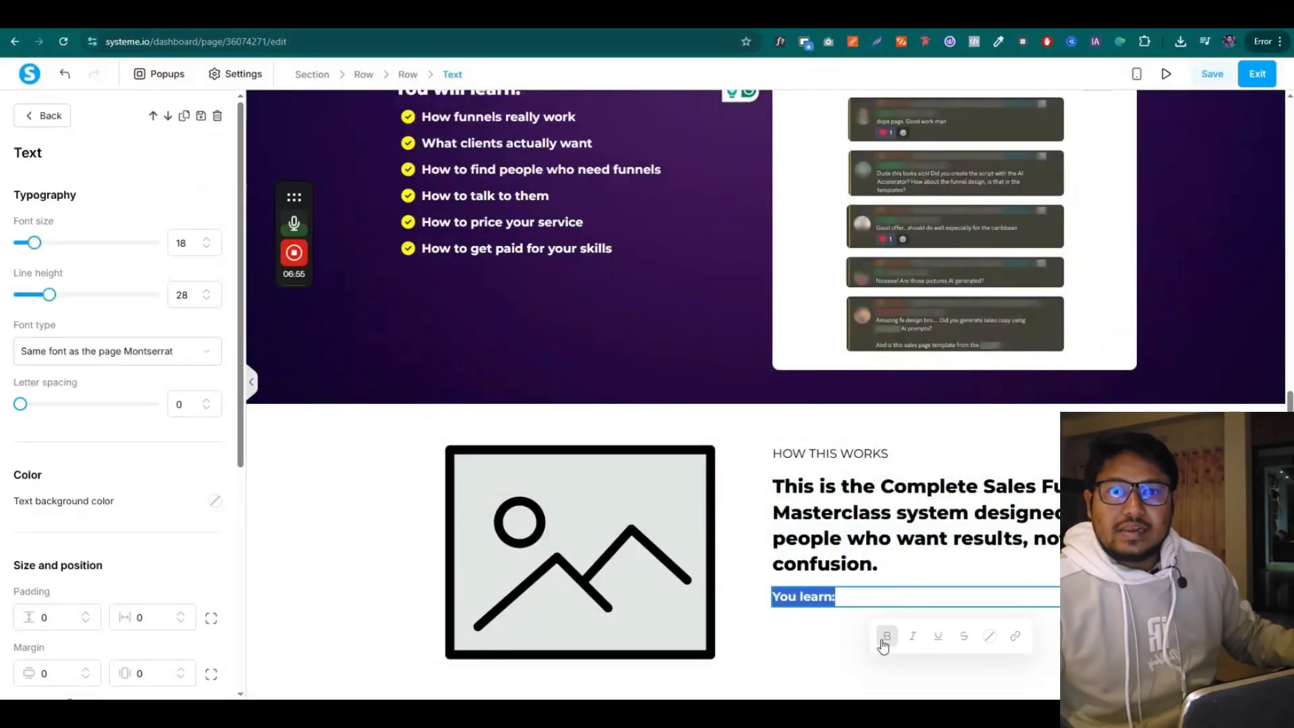
click(881, 612)
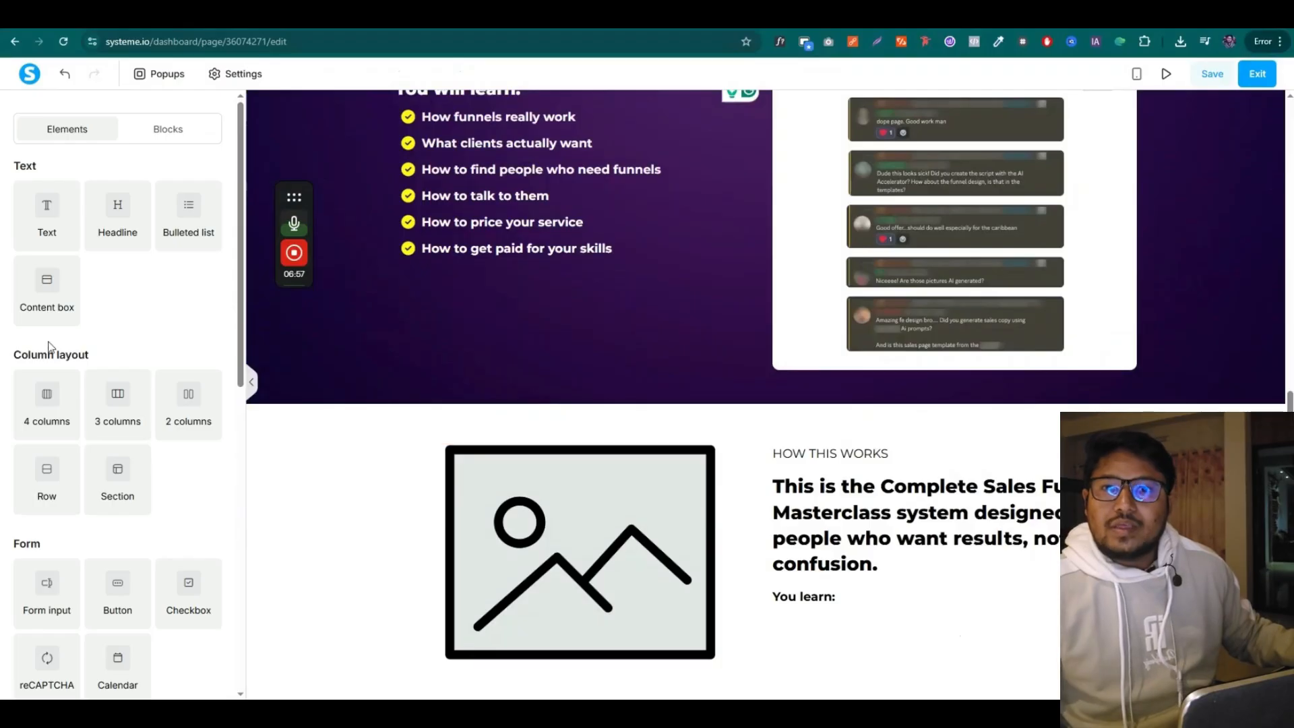
scroll(543, 333, up, 8)
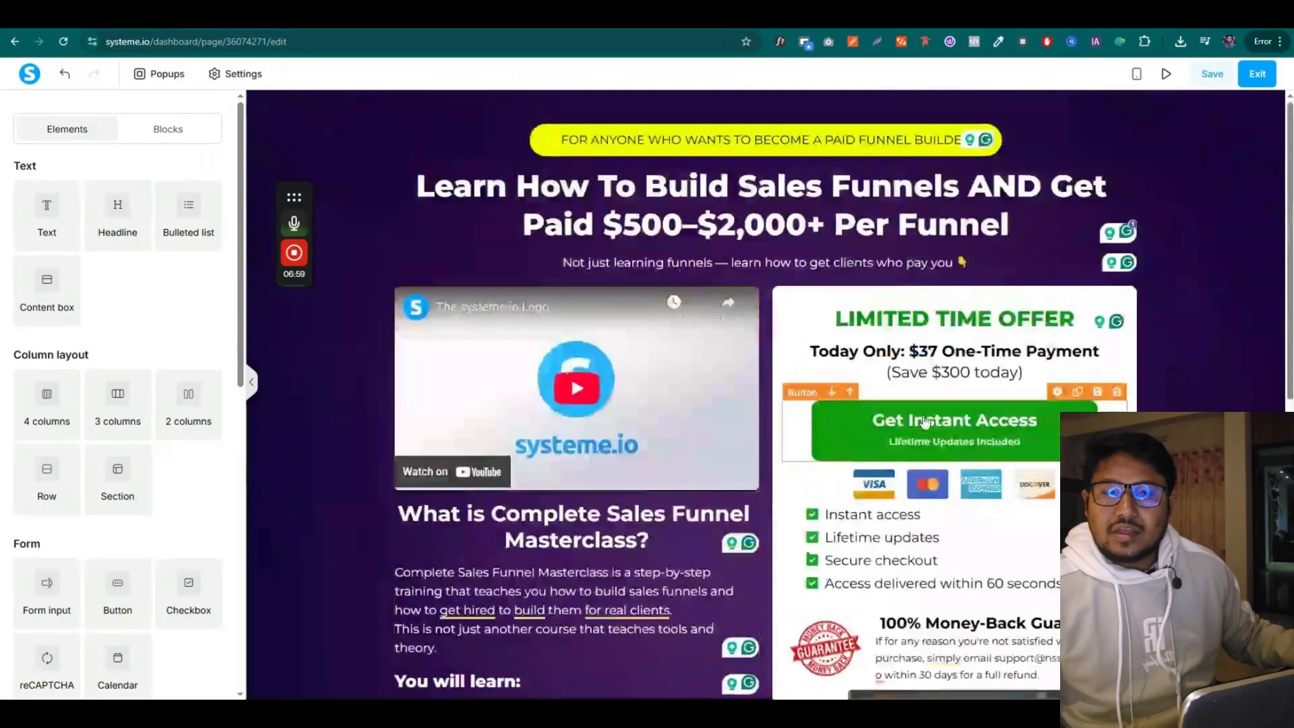
Add a bulleted list under 'You learn:' with right margin 5 and green bullet icons
scroll(909, 256, down, 5)
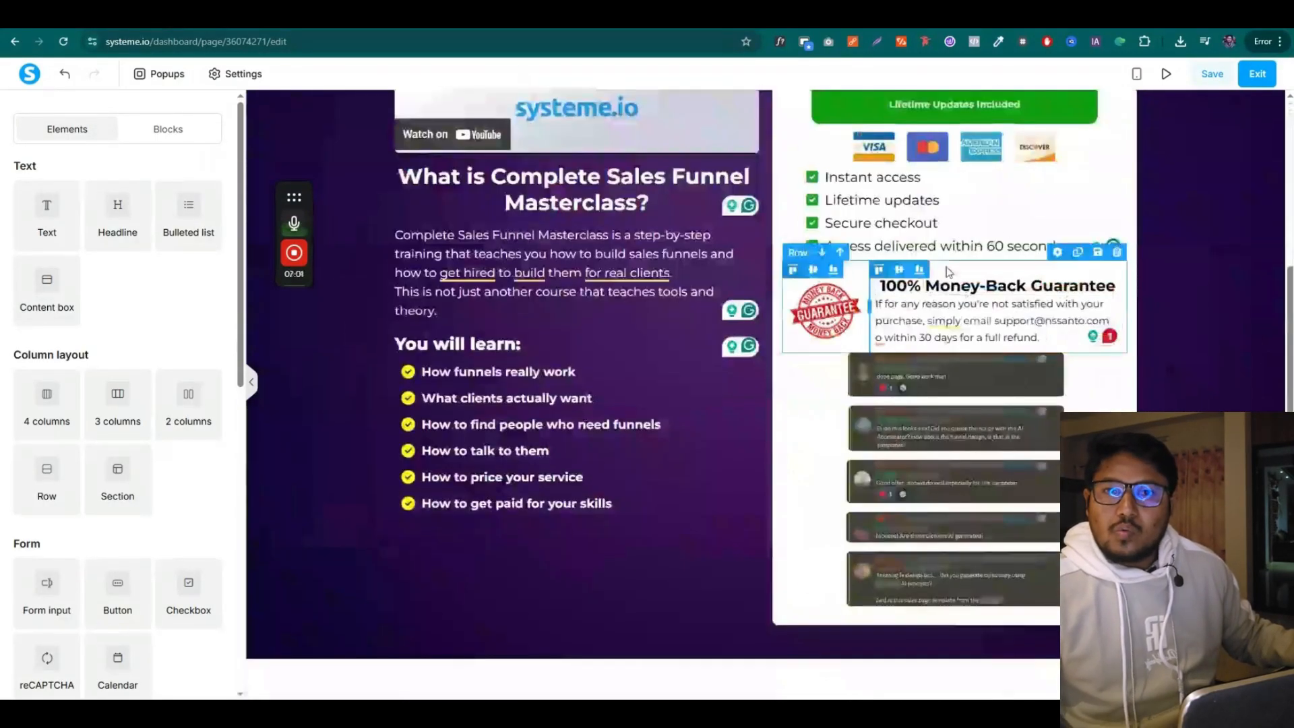
scroll(1076, 157, down, 4)
drag(189, 215, 870, 651)
scroll(231, 564, down, 4)
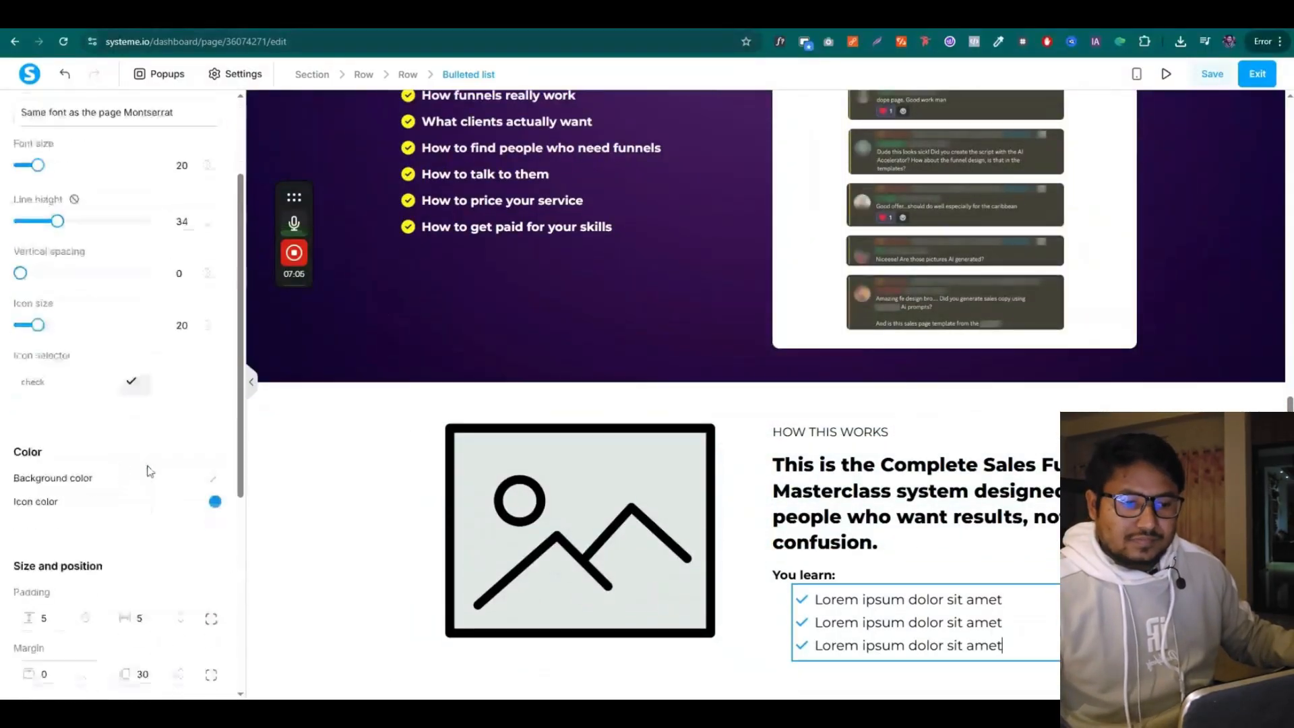
click(139, 539)
text(5)
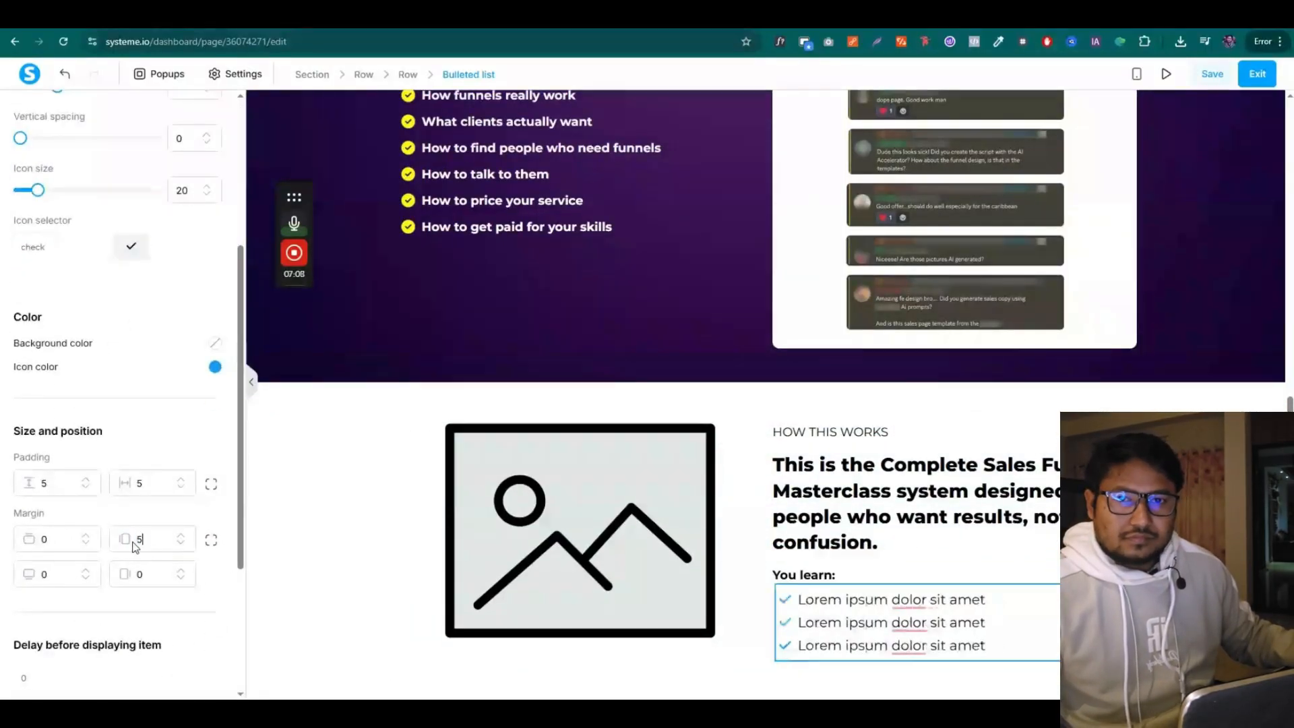
click(215, 368)
click(189, 527)
click(275, 435)
click(482, 345)
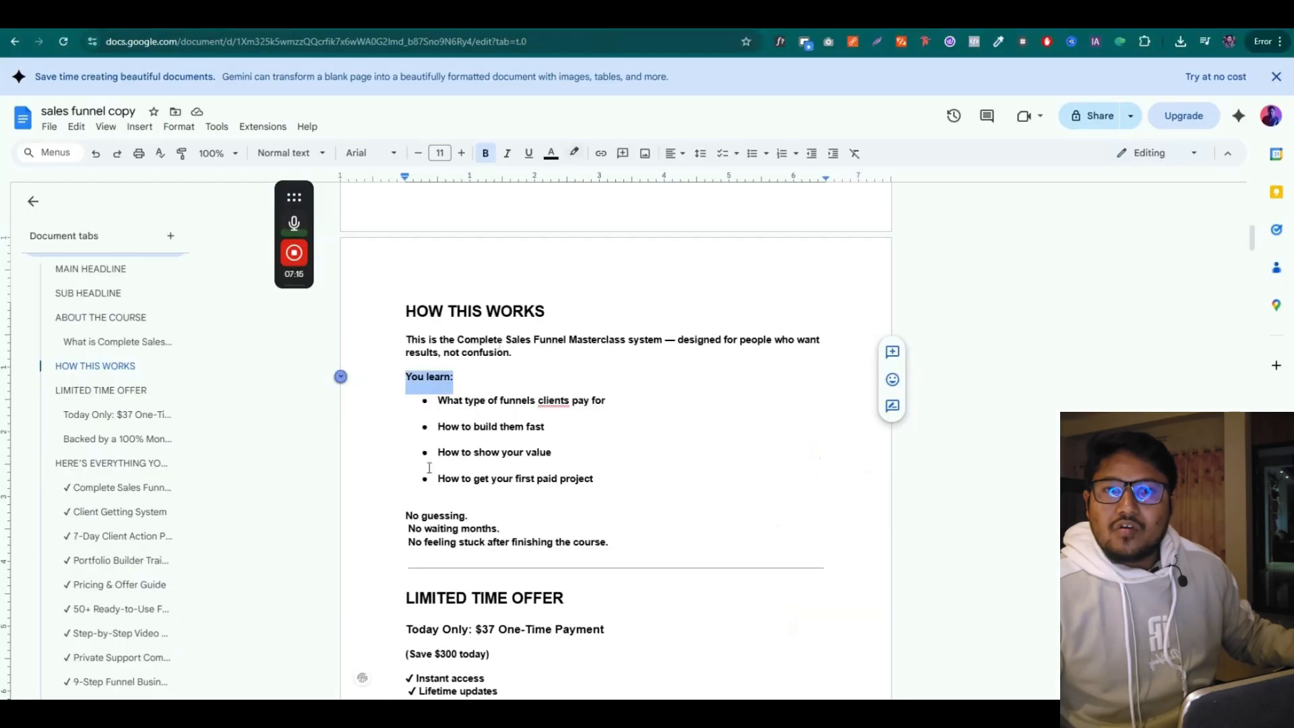
Replace the placeholder bullets with the first learning point and add 'How to build them fast'
drag(438, 400, 615, 400)
key(ctrl+c)
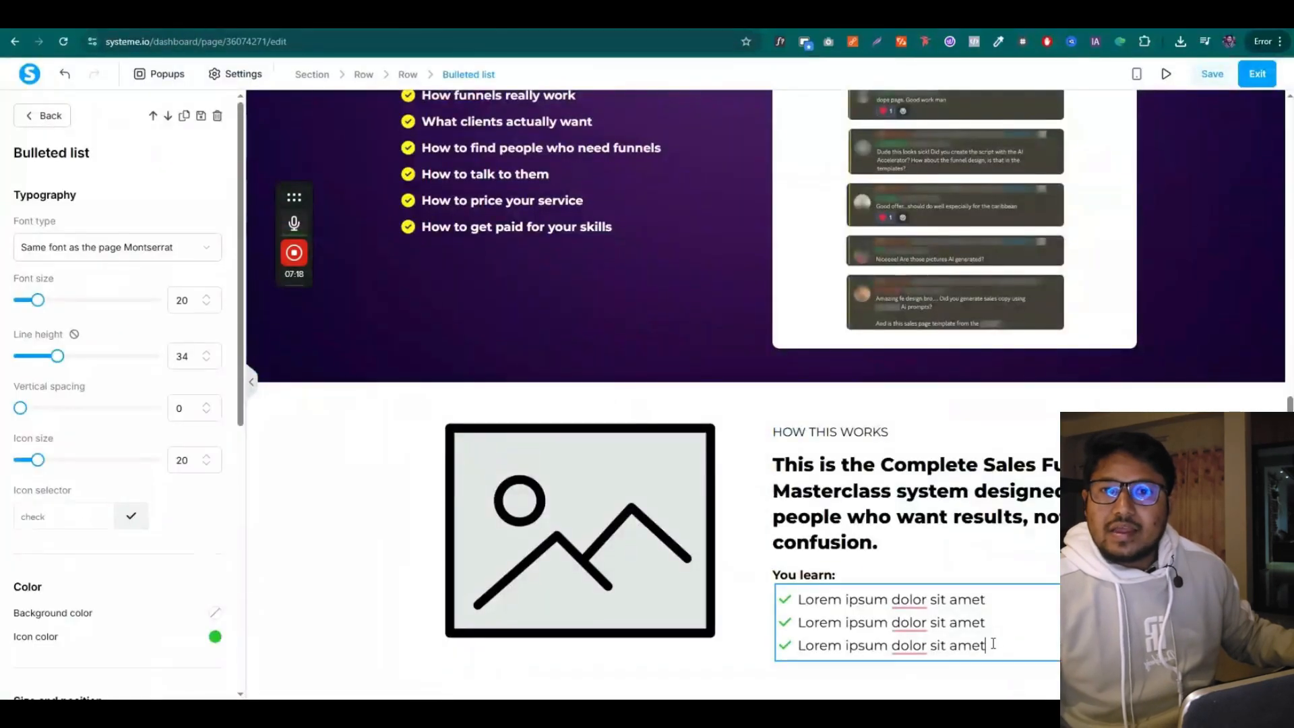
drag(786, 592, 991, 643)
key(ctrl+v)
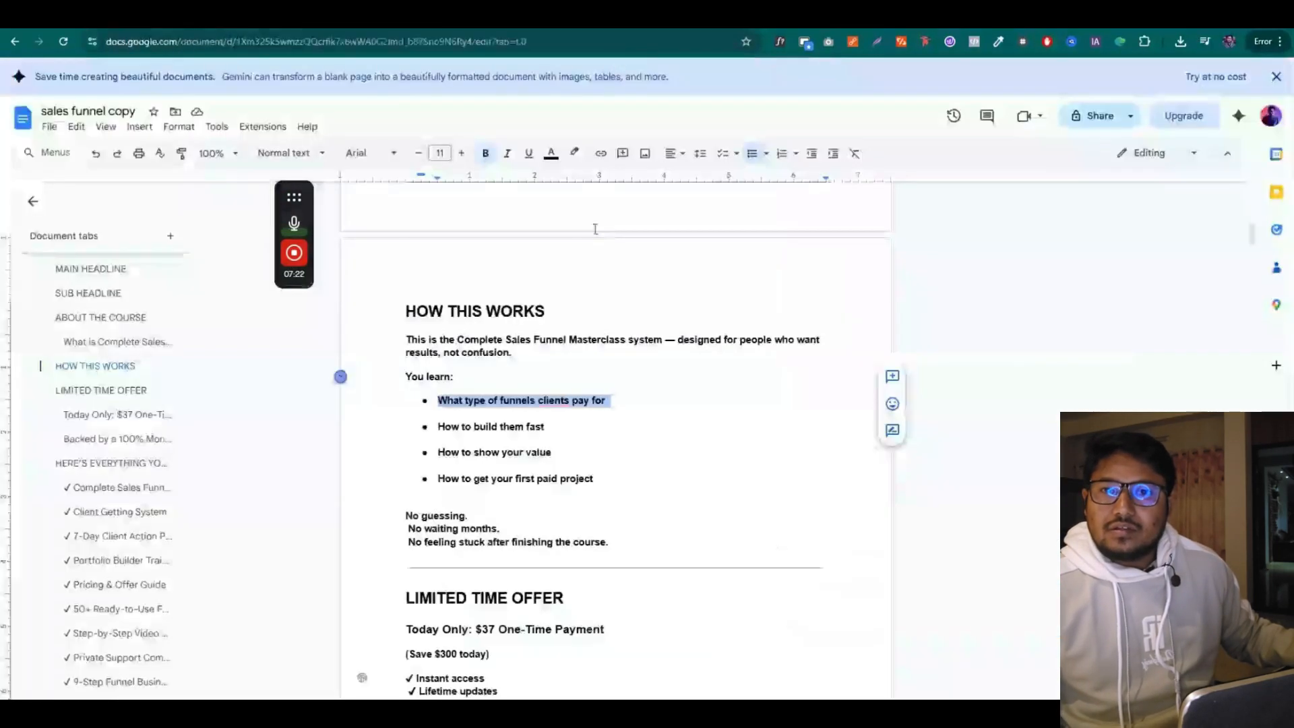
drag(439, 426, 546, 426)
key(ctrl+c)
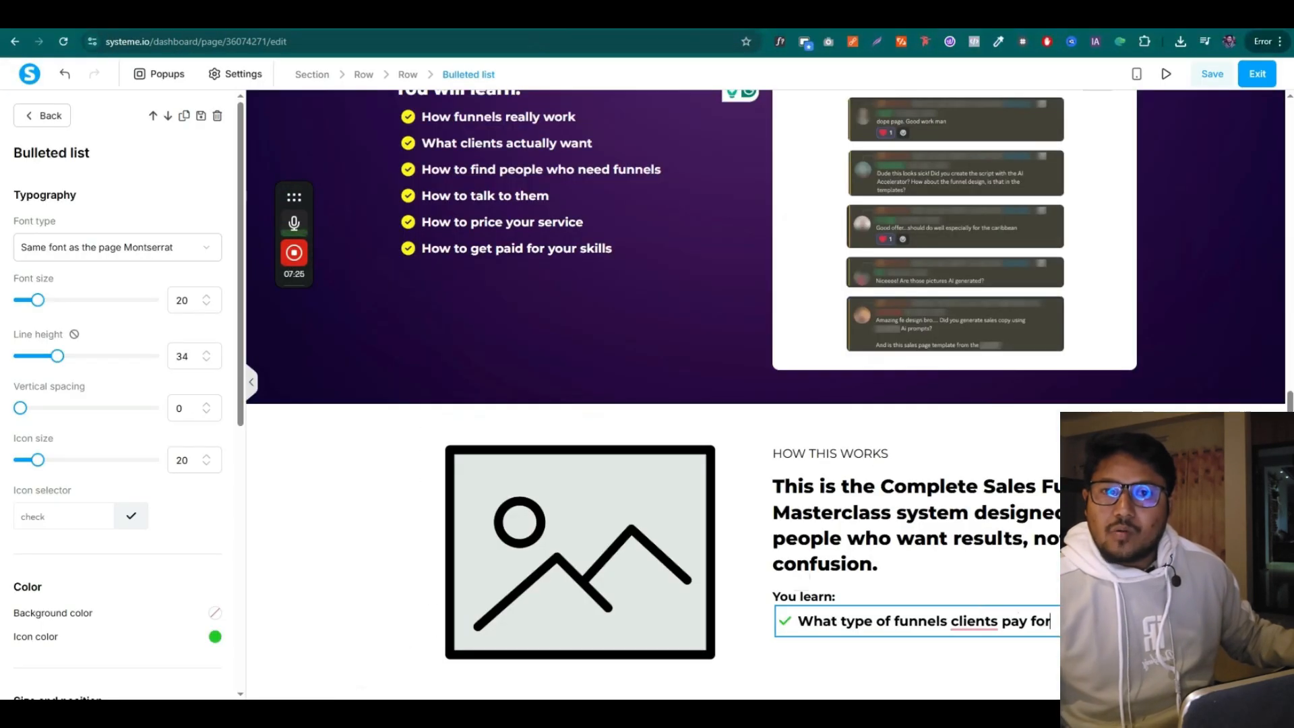
key(Return)
key(ctrl+v)
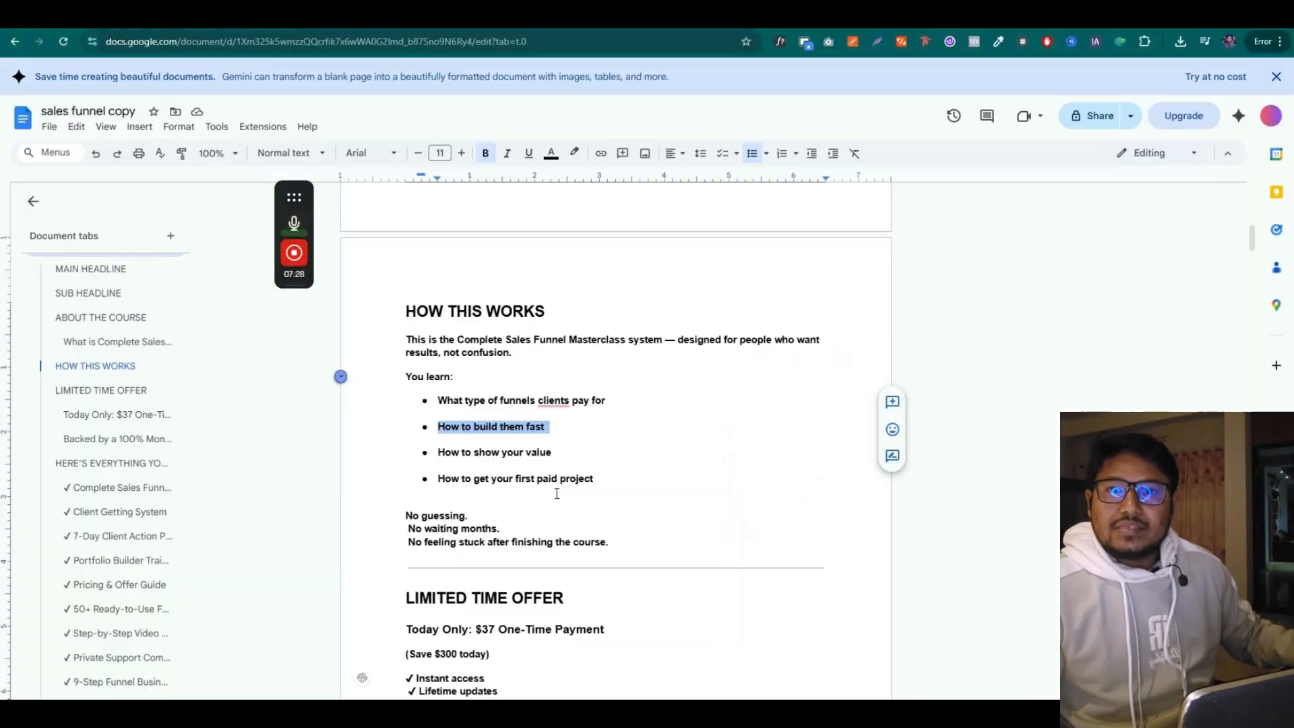
Add 'How to show your value' and 'How to get your first paid project' as bullets
drag(439, 453, 544, 453)
key(ctrl+c)
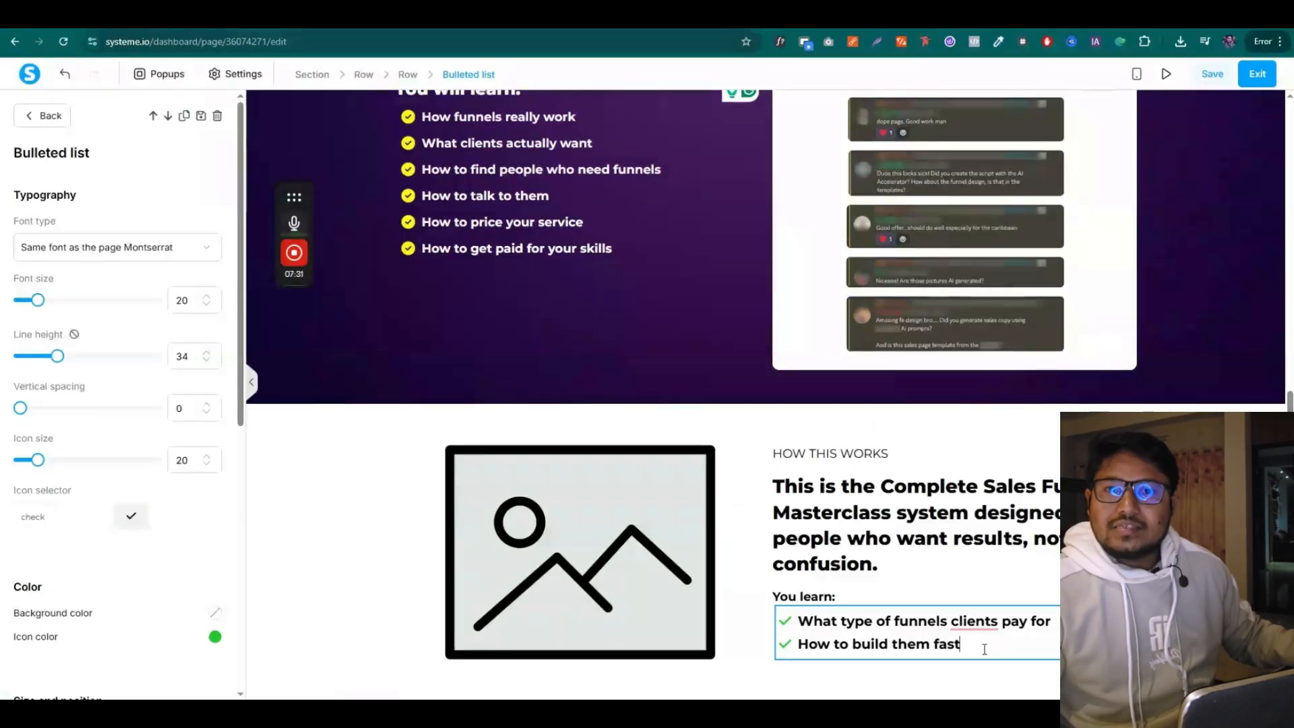
key(Return)
key(ctrl+v)
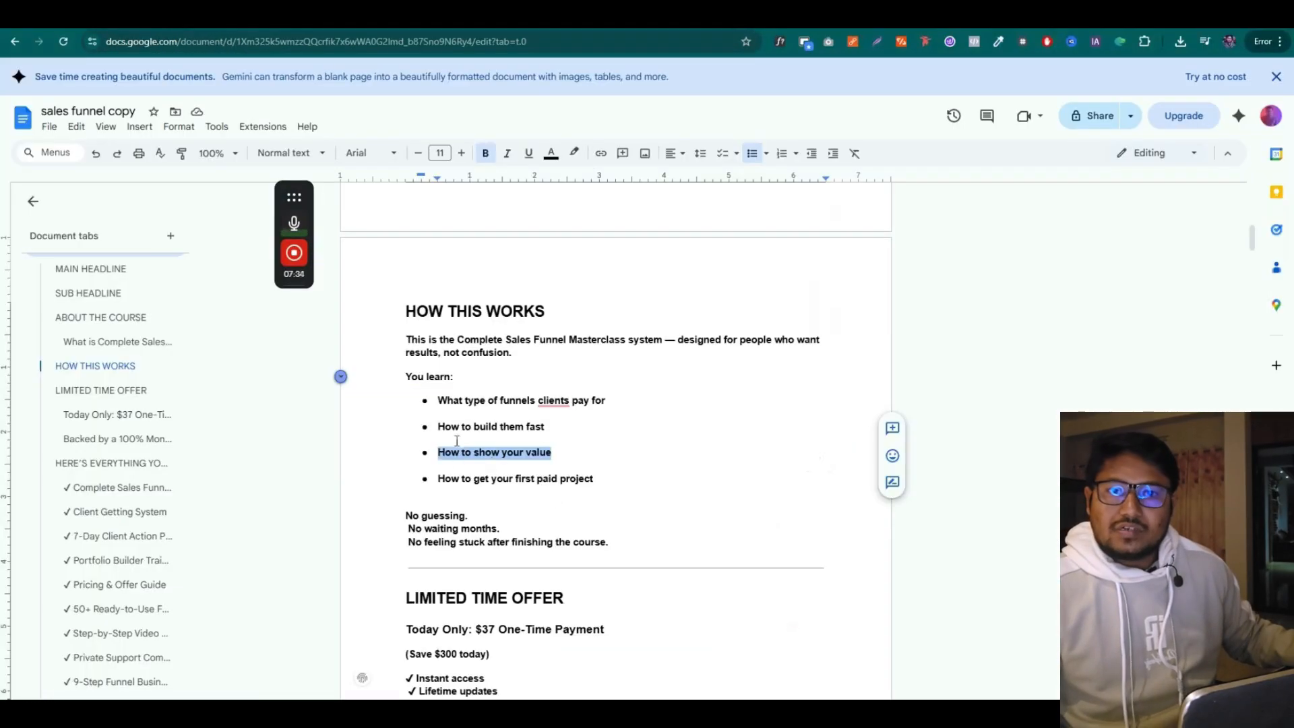
drag(438, 478, 592, 479)
key(ctrl+c)
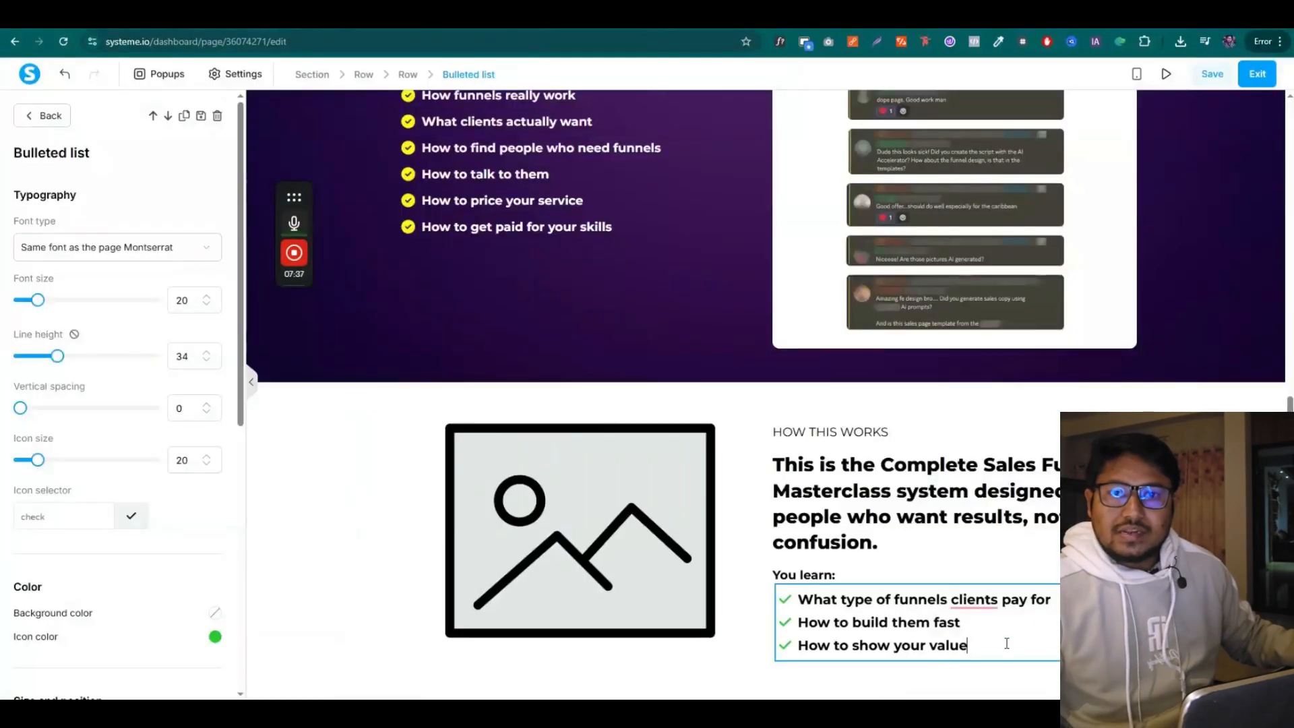
key(Return)
key(ctrl+v)
click(843, 571)
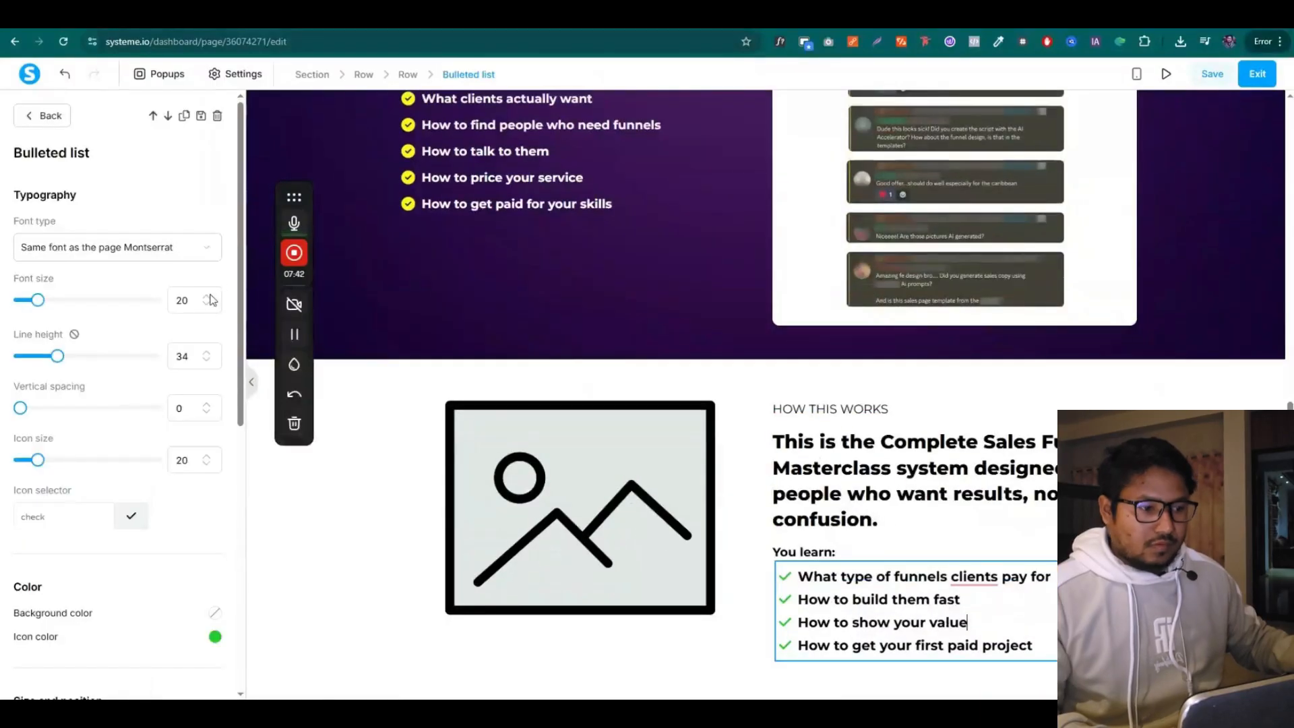
click(827, 591)
click(748, 569)
click(846, 554)
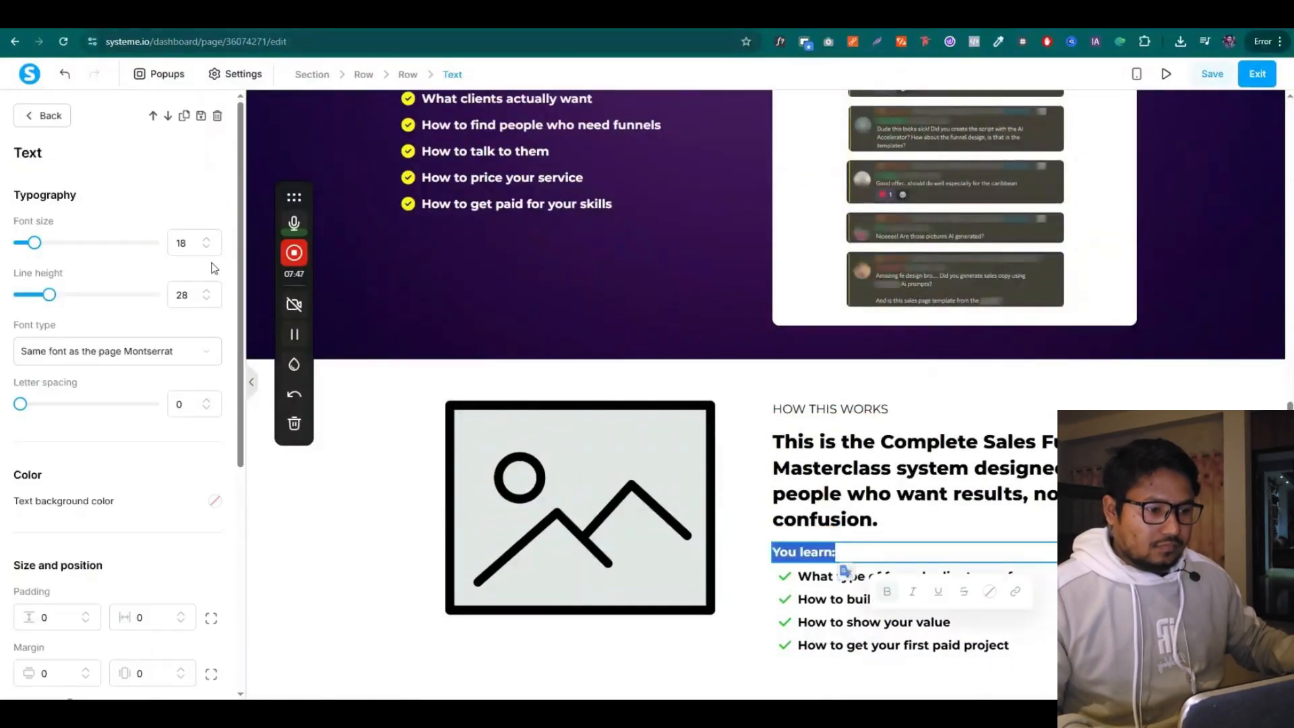
click(748, 563)
Copy the No guessing, No waiting months and No feeling stuck lines from the copy document
click(607, 17)
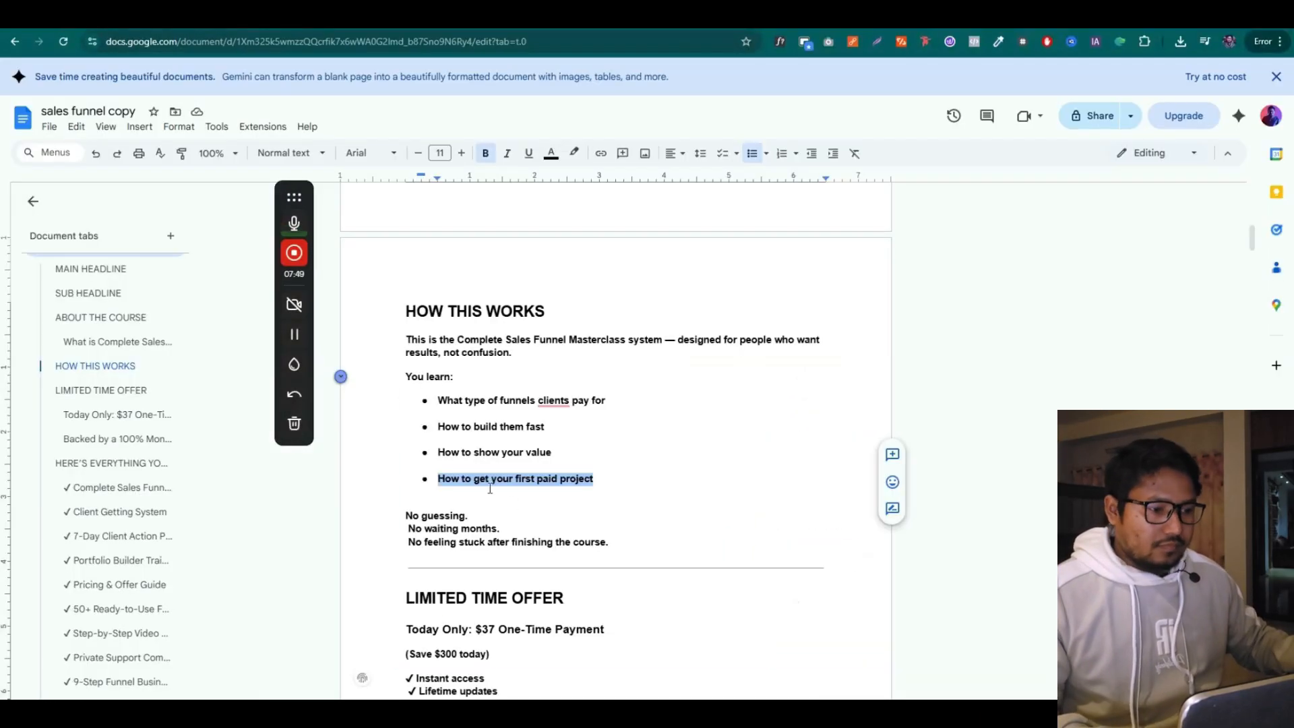
scroll(441, 475, down, 1)
scroll(381, 519, down, 2)
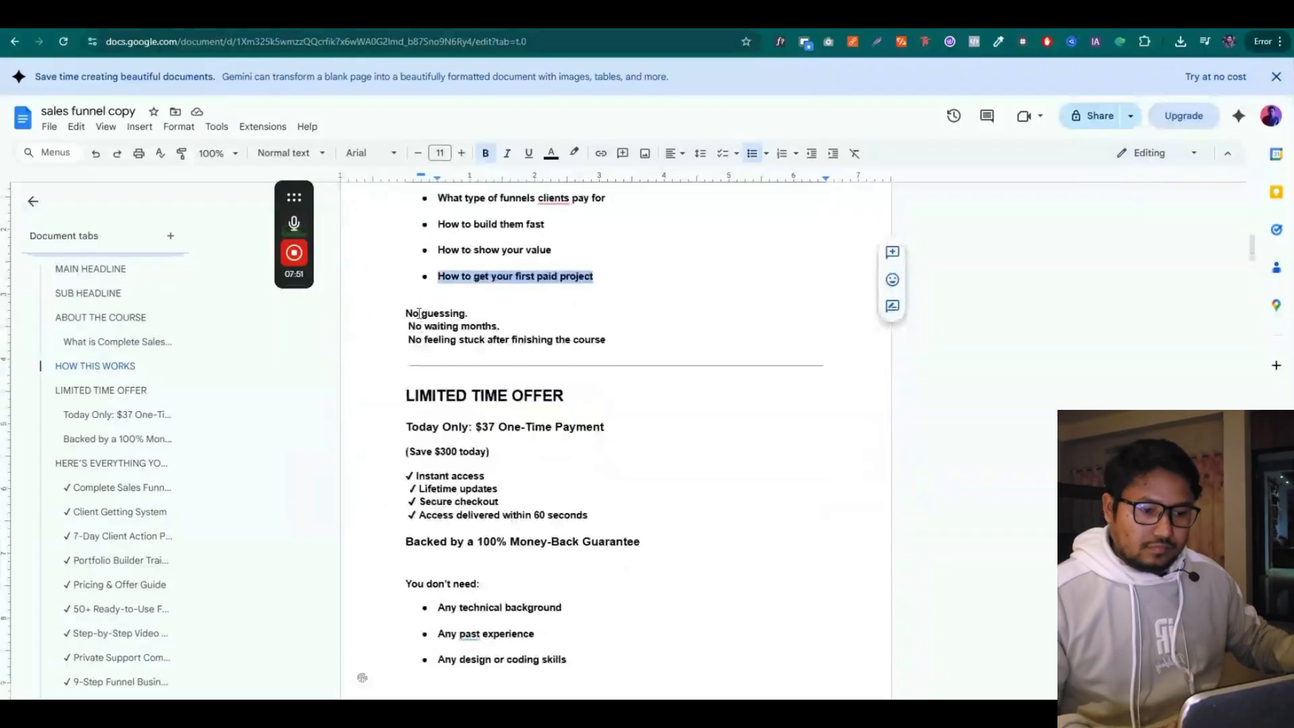
drag(403, 319, 528, 326)
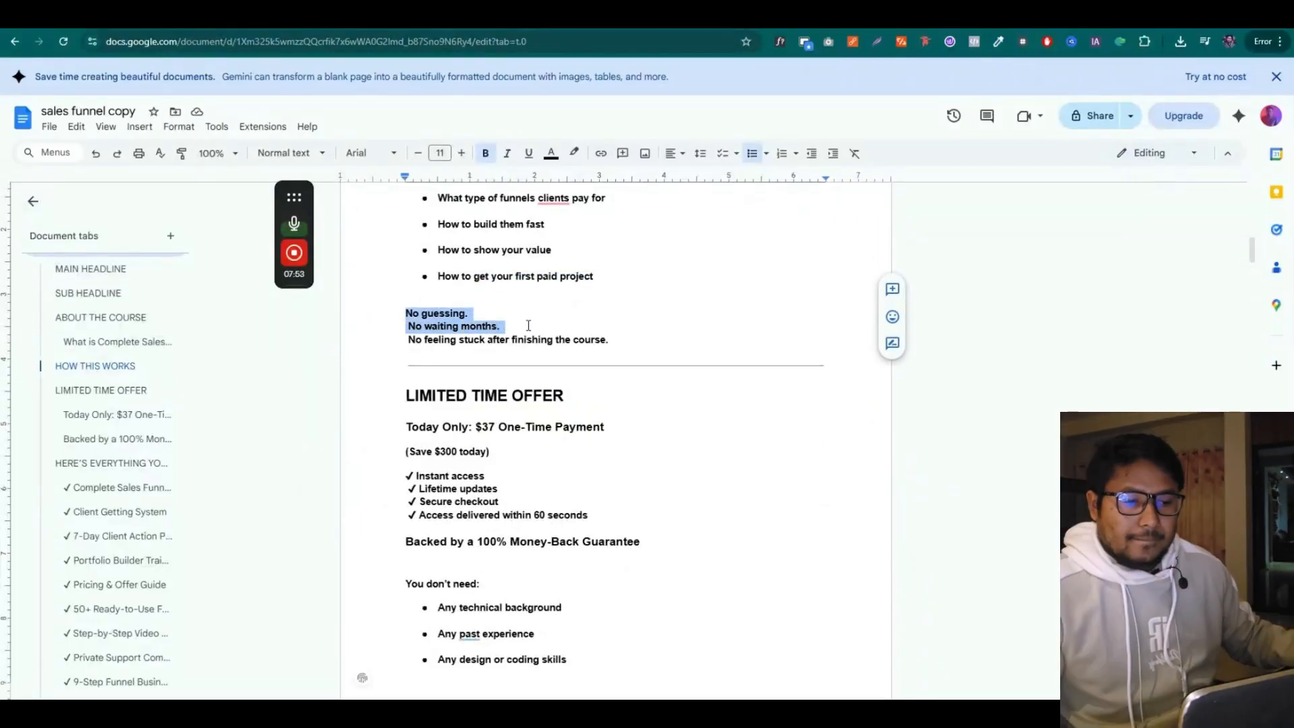
drag(621, 332, 630, 339)
key(ctrl+c)
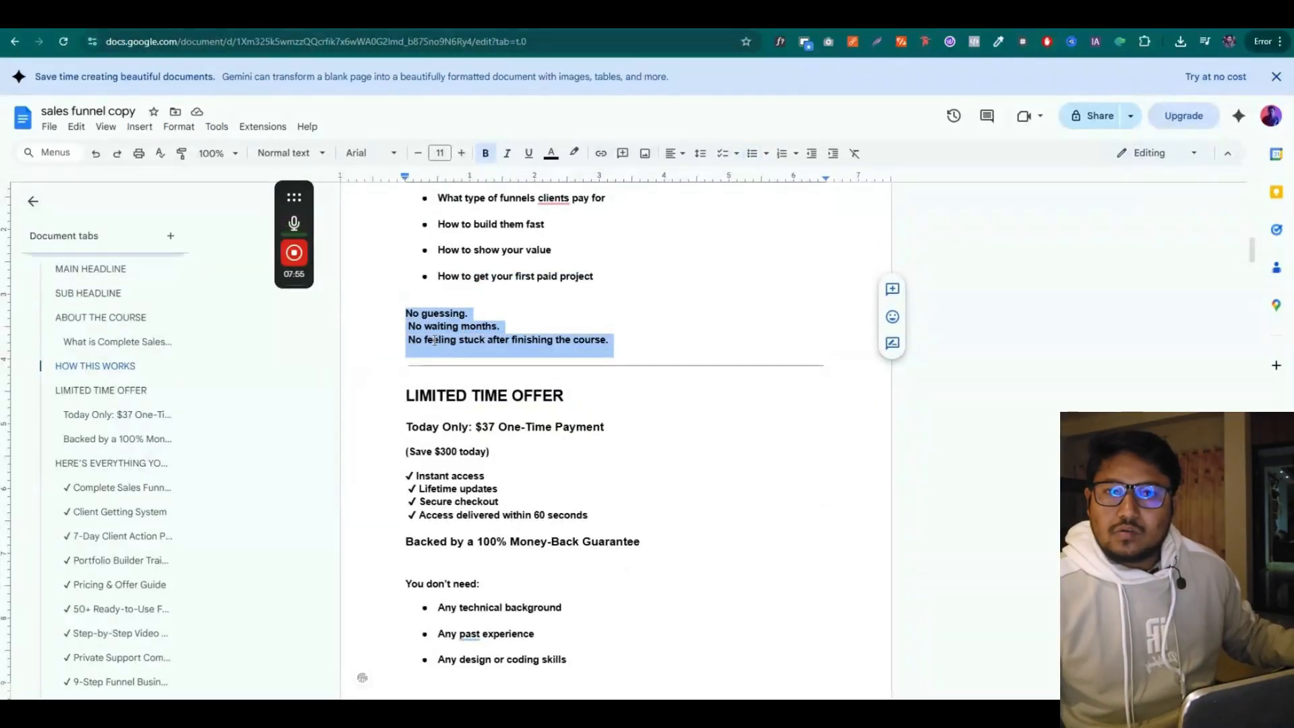
right_click(416, 327)
click(503, 368)
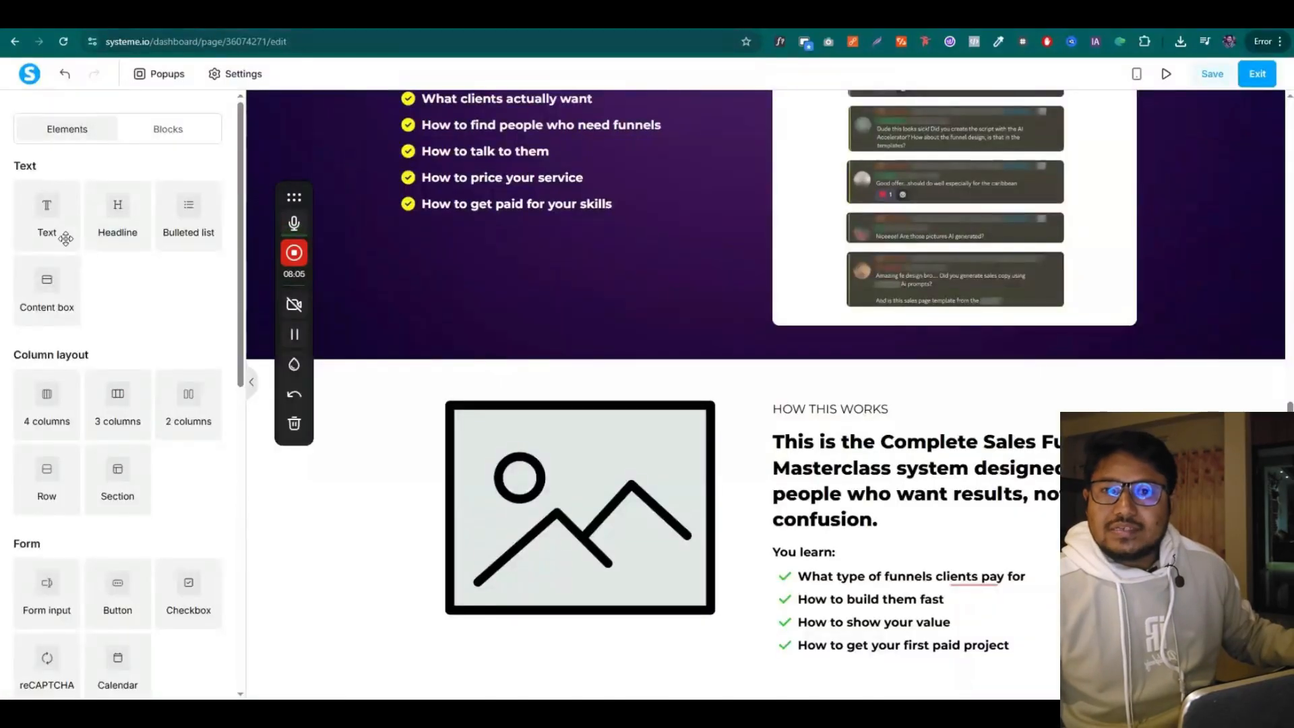
Add a text block below the list containing those three lines, left-aligned
drag(66, 238, 876, 647)
click(873, 651)
key(ctrl+a)
key(ctrl+v)
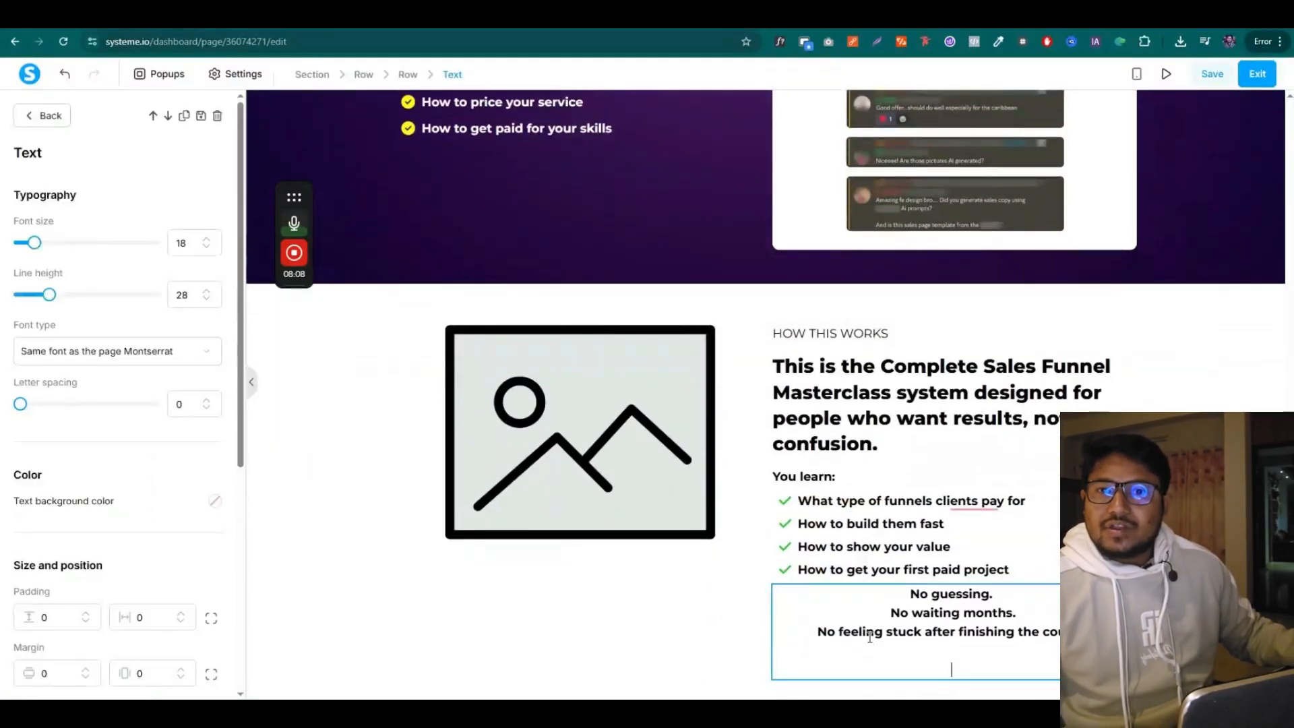
key(BackSpace)
key(BackSpace)
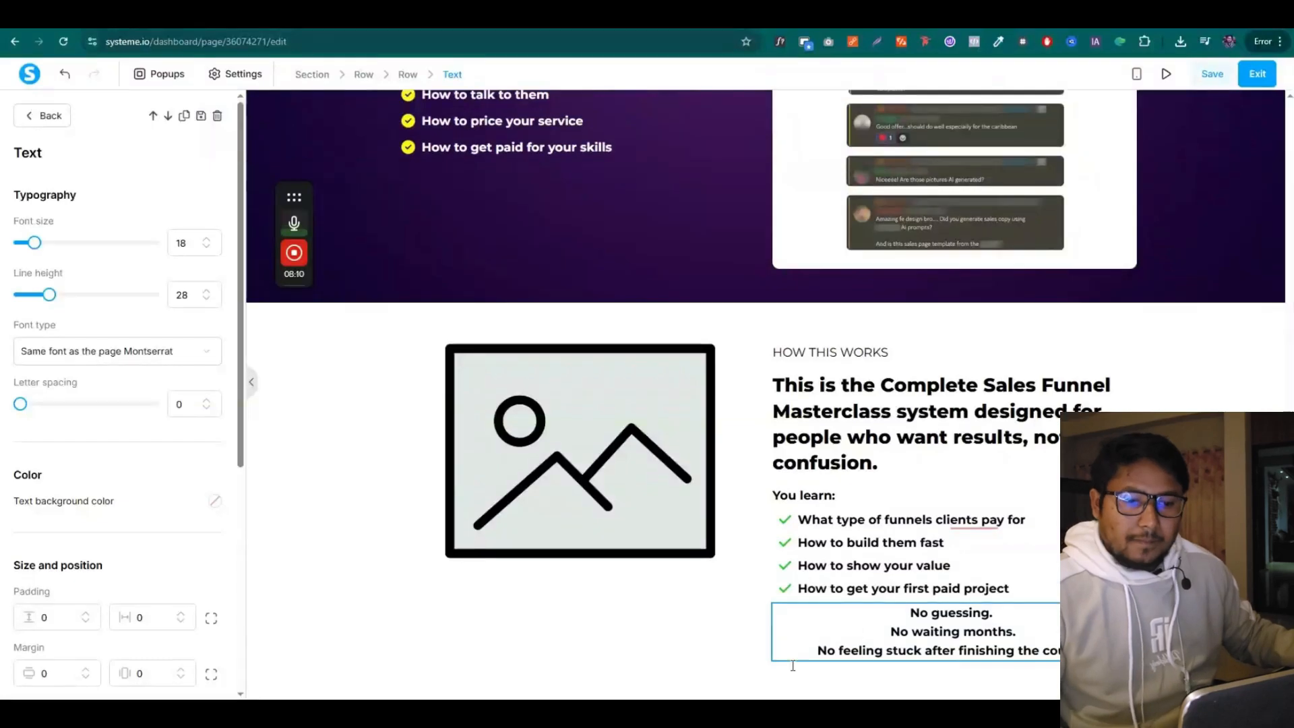
click(689, 669)
click(947, 640)
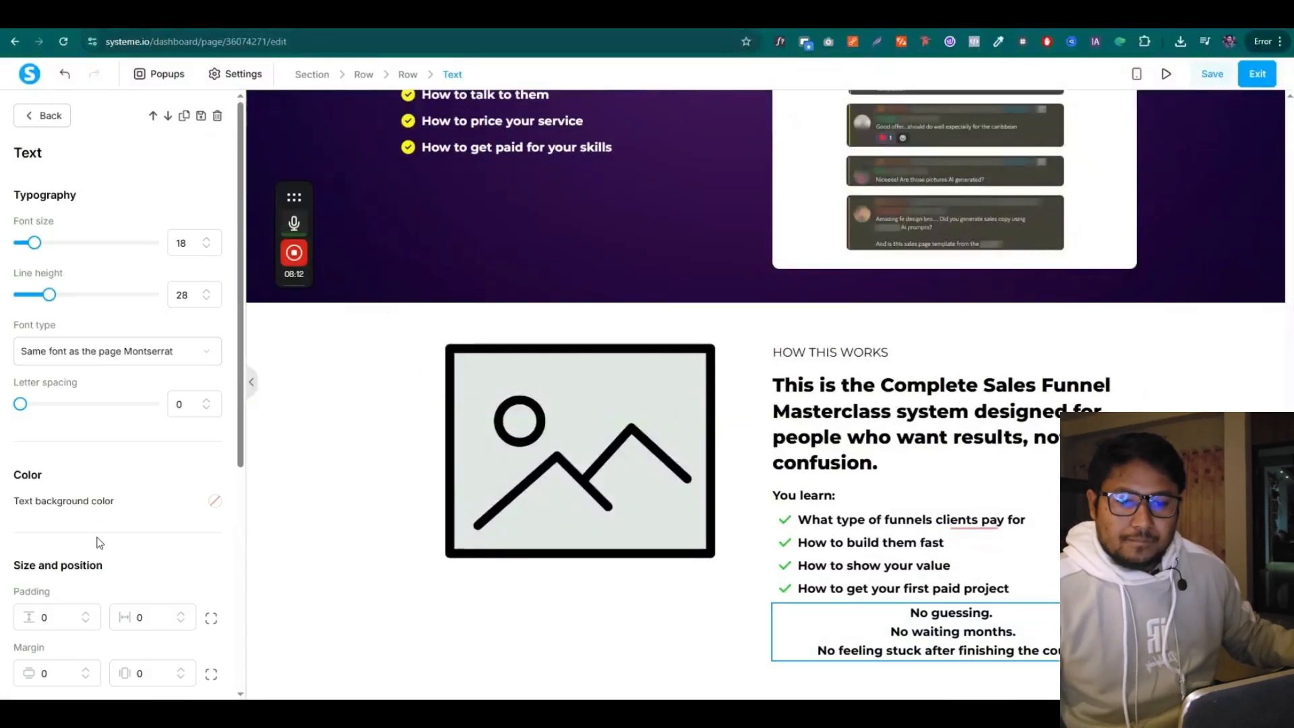
scroll(98, 523, down, 2)
click(48, 592)
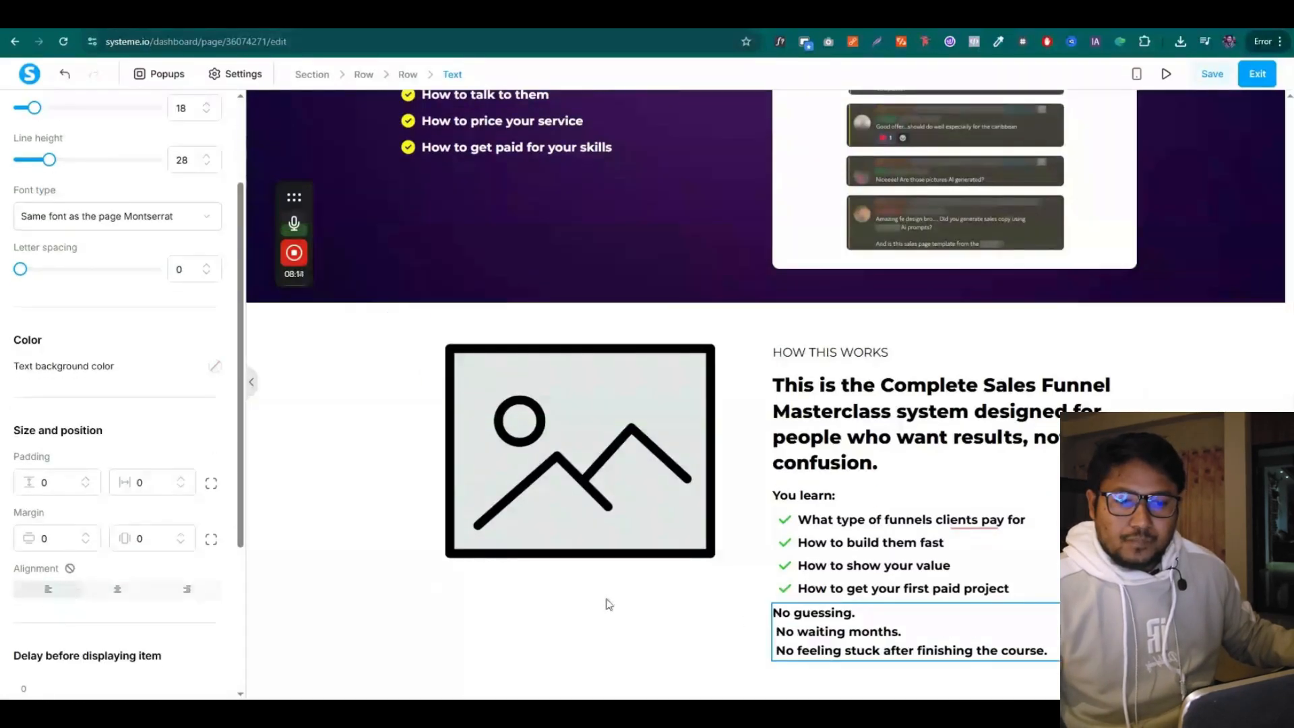
click(608, 604)
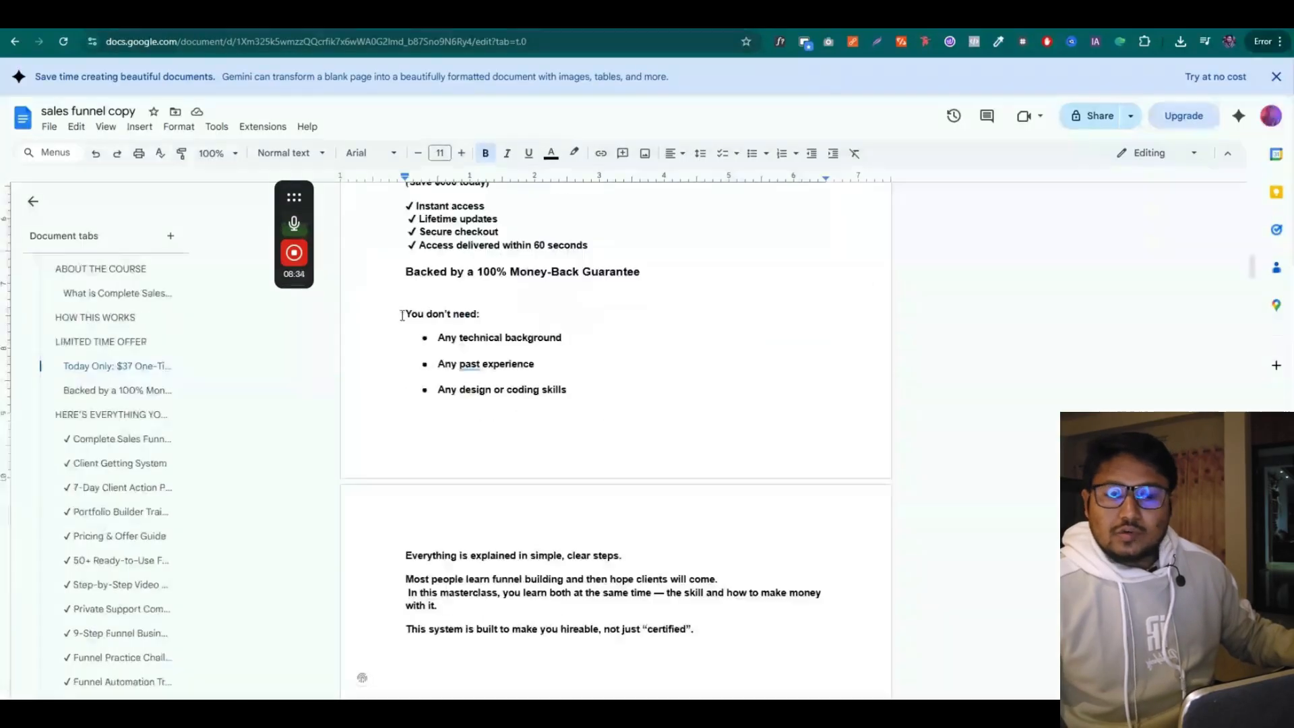
Select the 'You don't need:' heading text in the copy document
drag(406, 313, 572, 291)
scroll(582, 378, down, 2)
scroll(568, 301, up, 1)
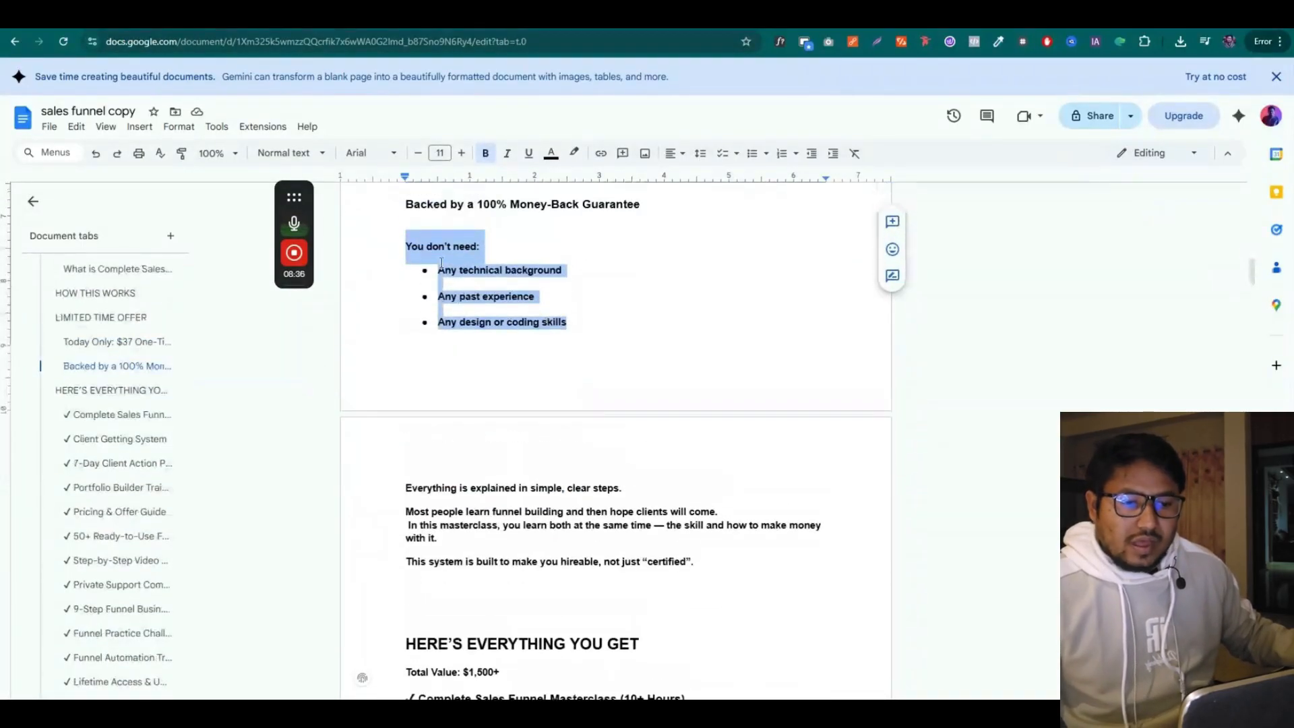
drag(480, 247, 410, 256)
Duplicate the 'You learn:' line below the No guessing text as 'You don't need:' with top margin 10
double_click(409, 248)
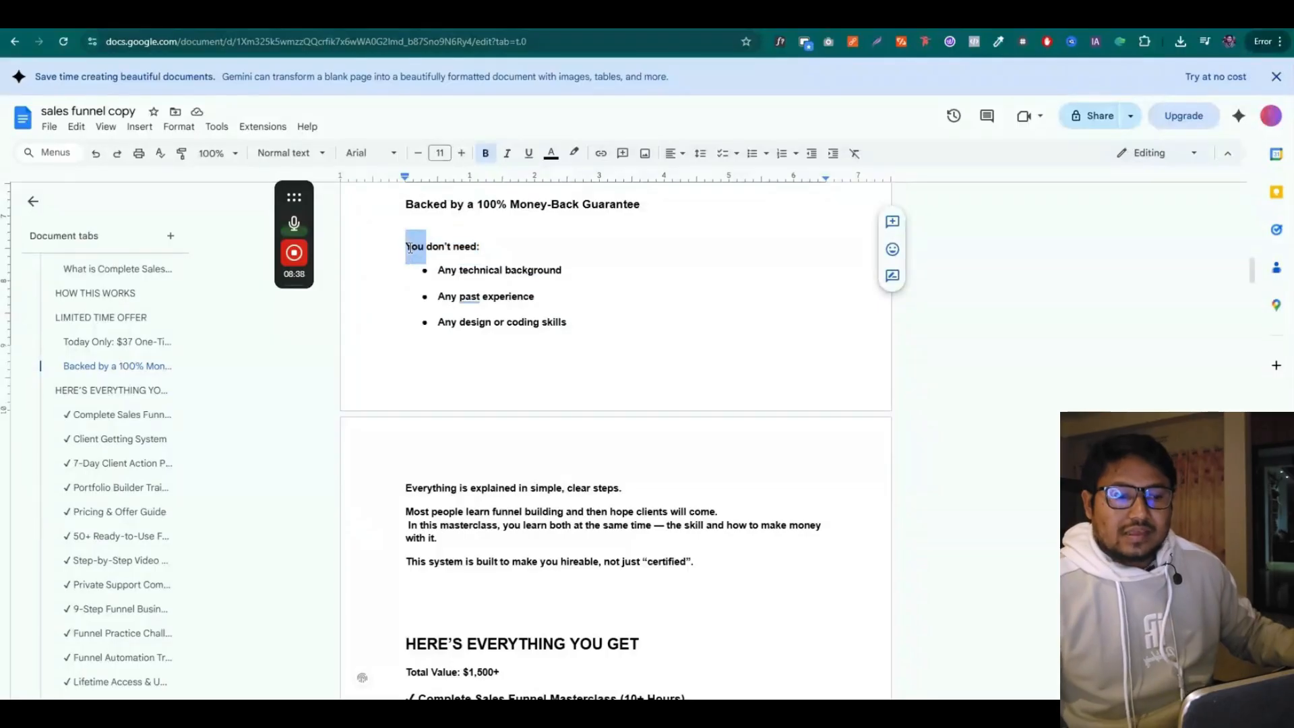
click(647, 16)
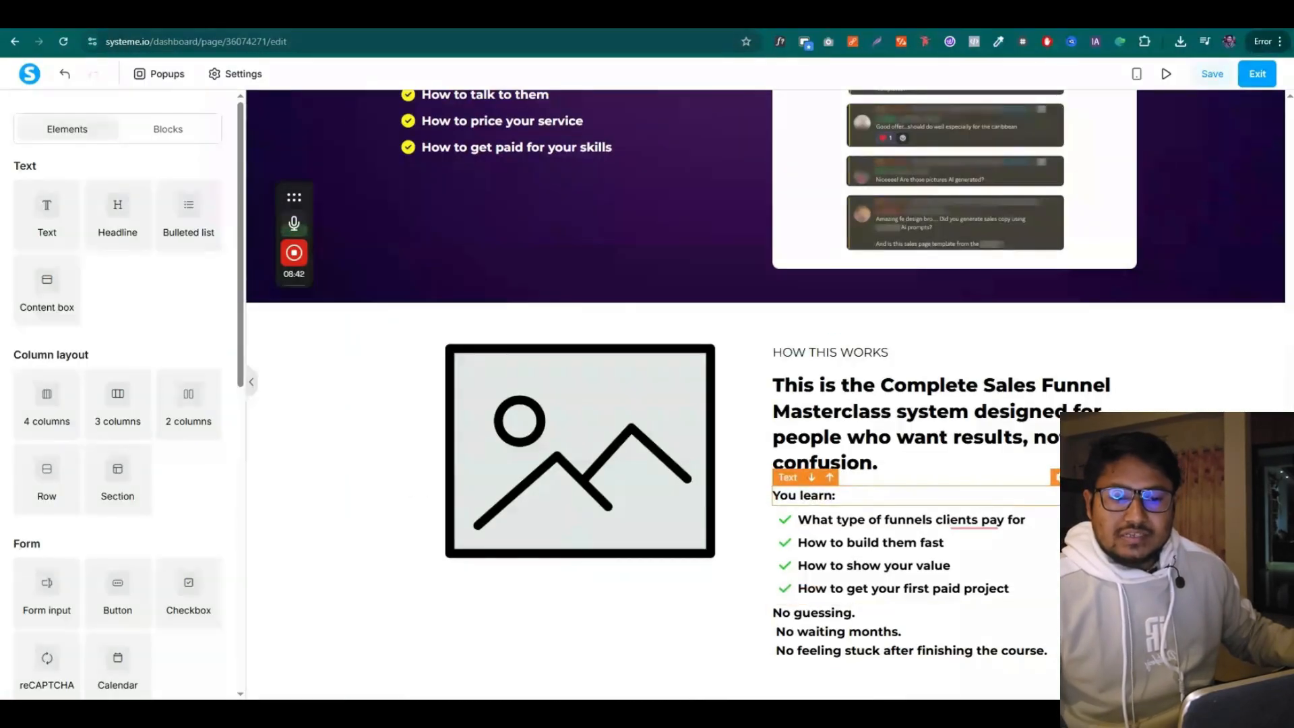
click(1083, 477)
drag(1015, 496, 981, 659)
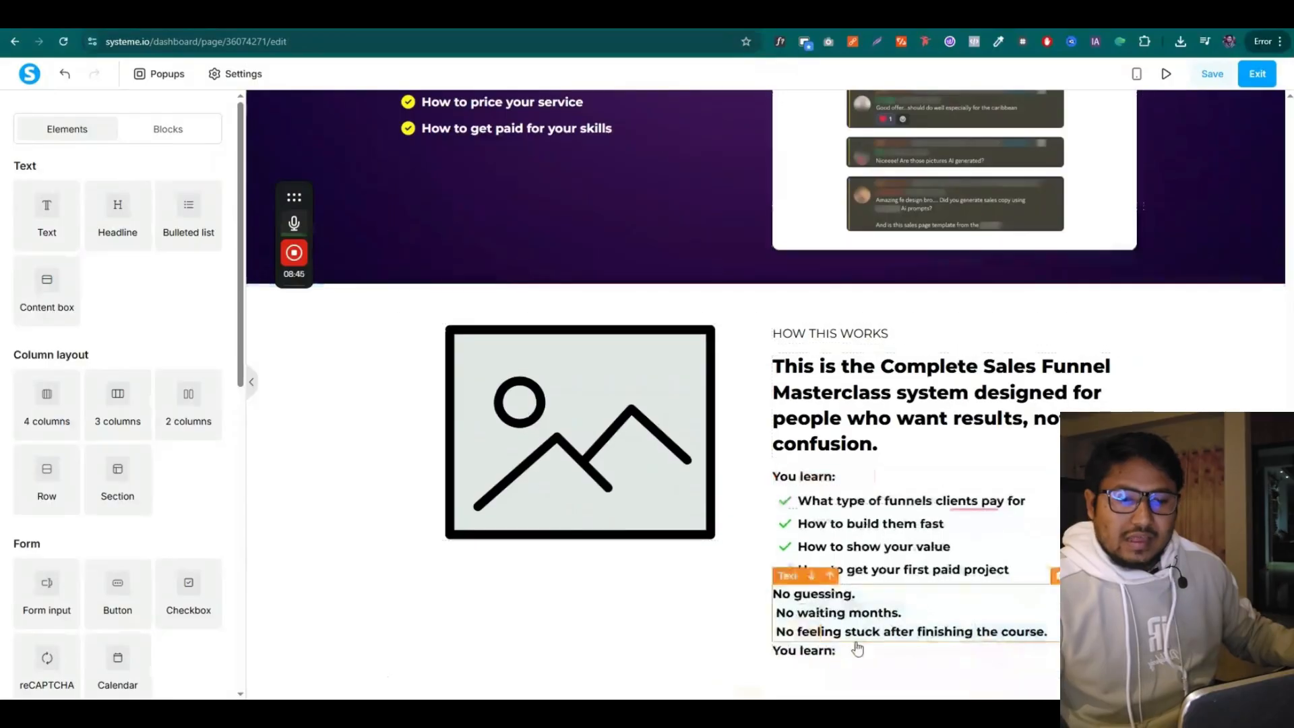
triple_click(857, 648)
text(You don't need:)
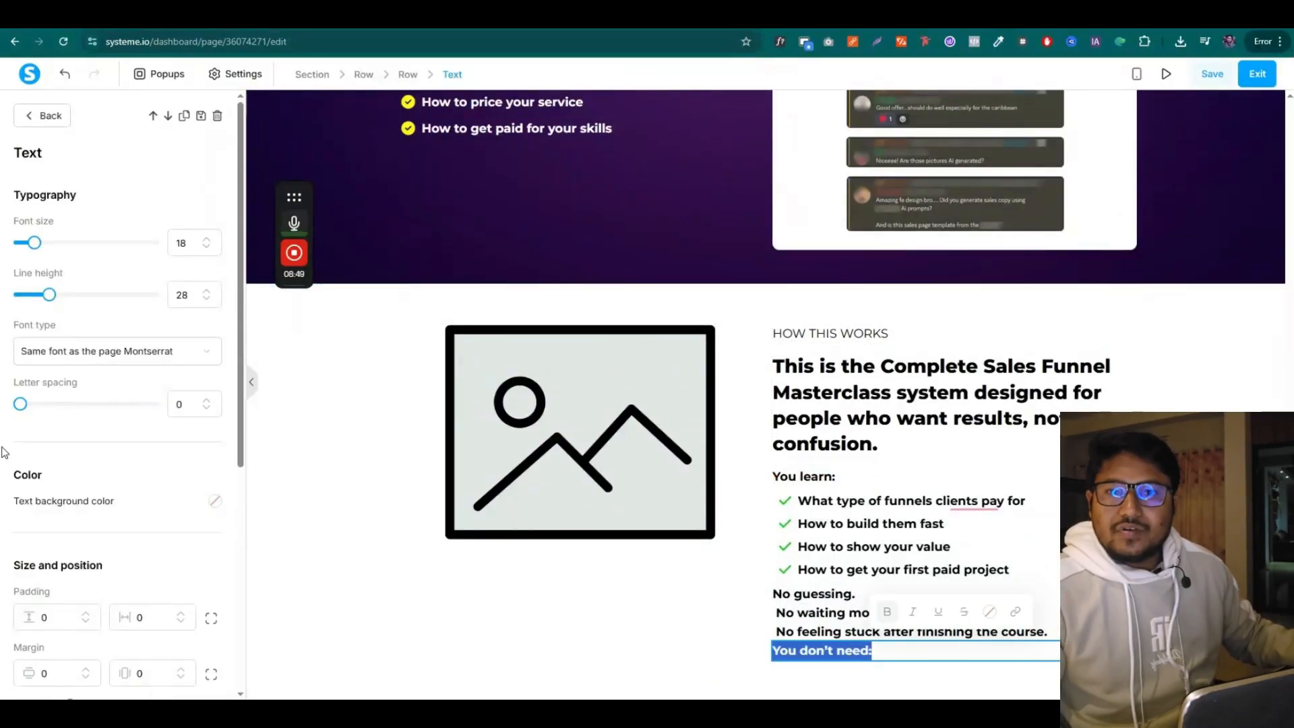
scroll(124, 441, down, 3)
click(211, 472)
drag(60, 475, 24, 477)
text(10)
click(893, 642)
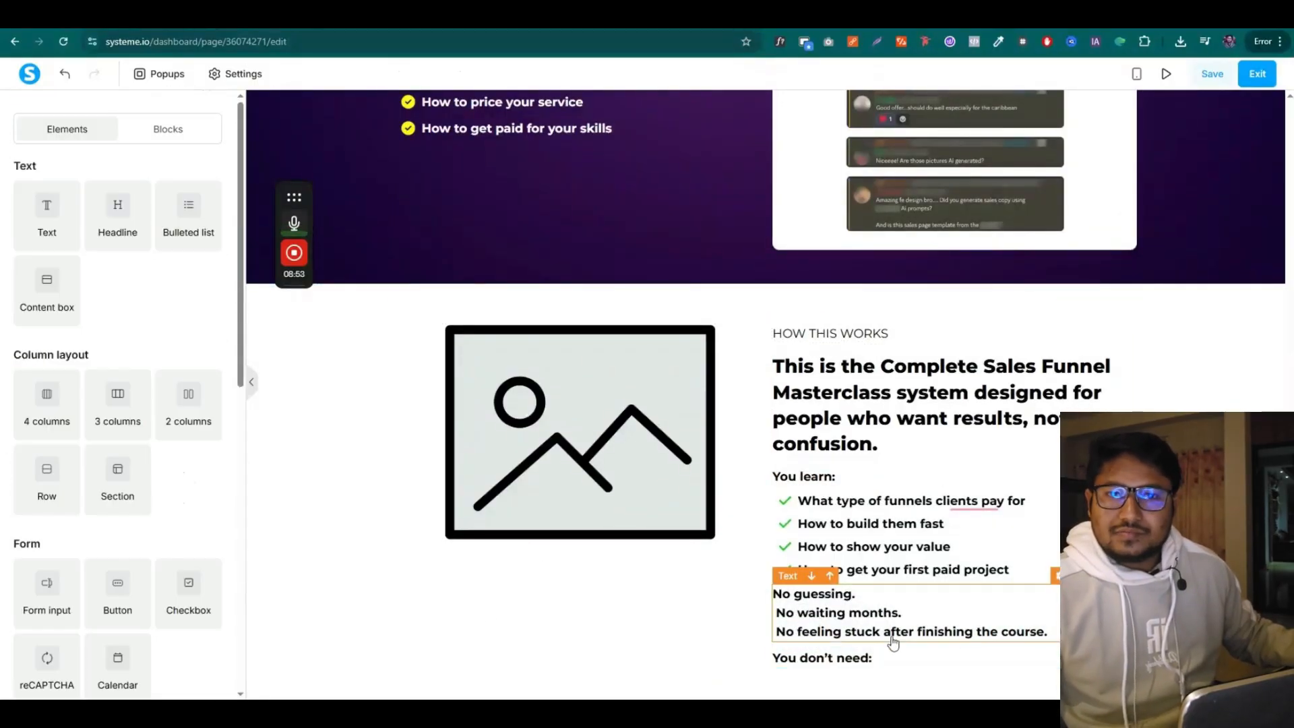
Duplicate the bulleted list below it and replace its items with 'Any technical background'
scroll(893, 643, down, 1)
click(1083, 470)
drag(1062, 470, 955, 667)
click(442, 15)
click(490, 271)
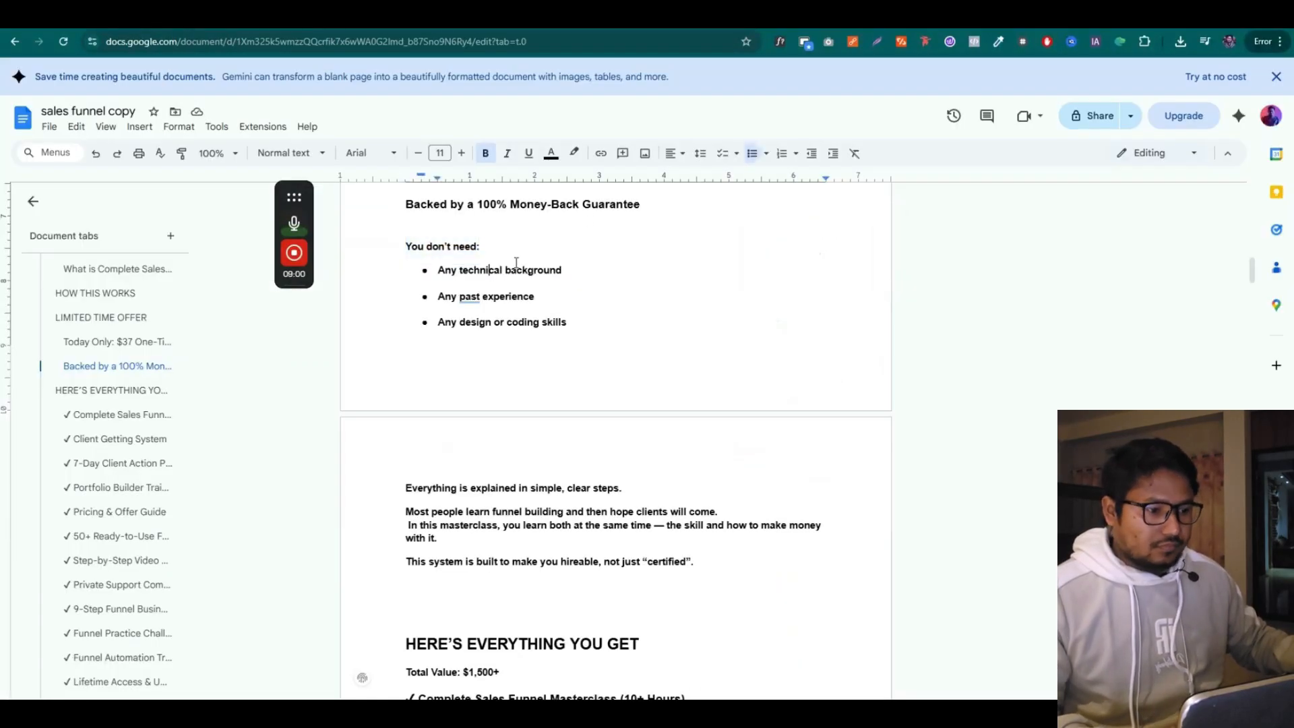
drag(506, 271, 439, 271)
key(ctrl+c)
click(652, 16)
click(870, 610)
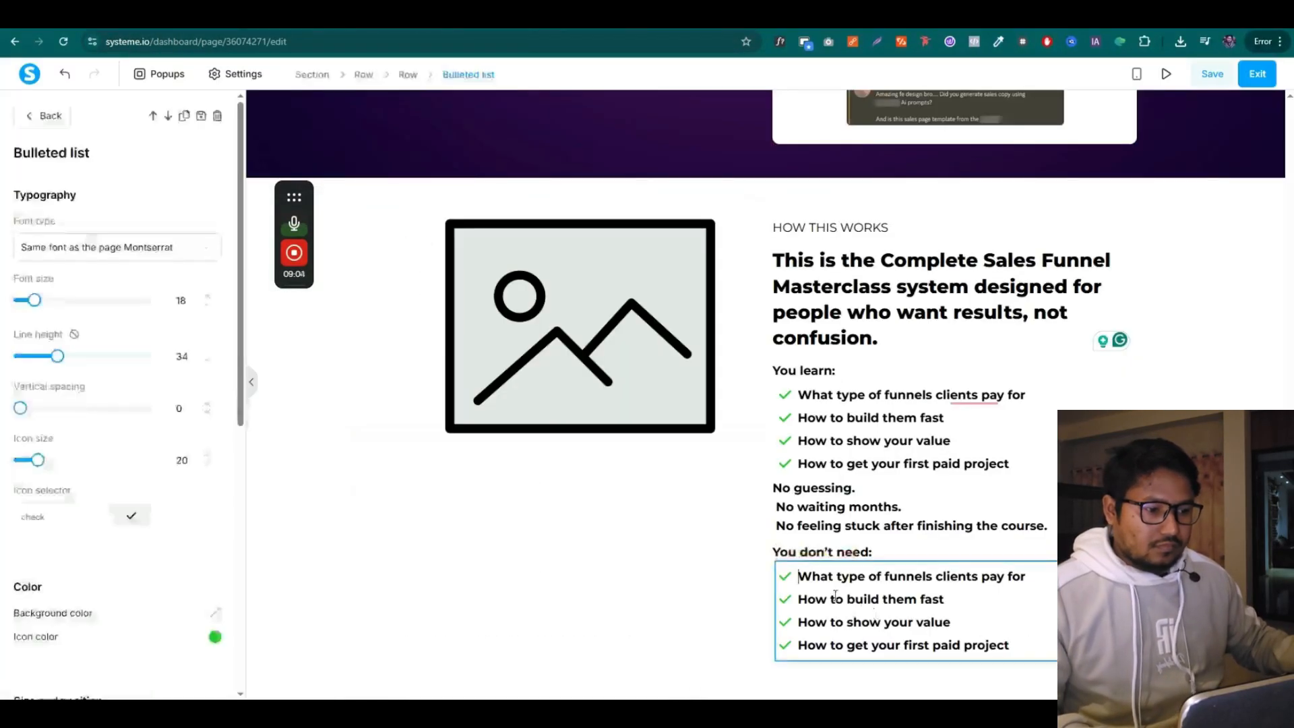
key(ctrl+a)
key(ctrl+v)
Make the new list's bullet icons red times-circle icons
scroll(202, 512, down, 2)
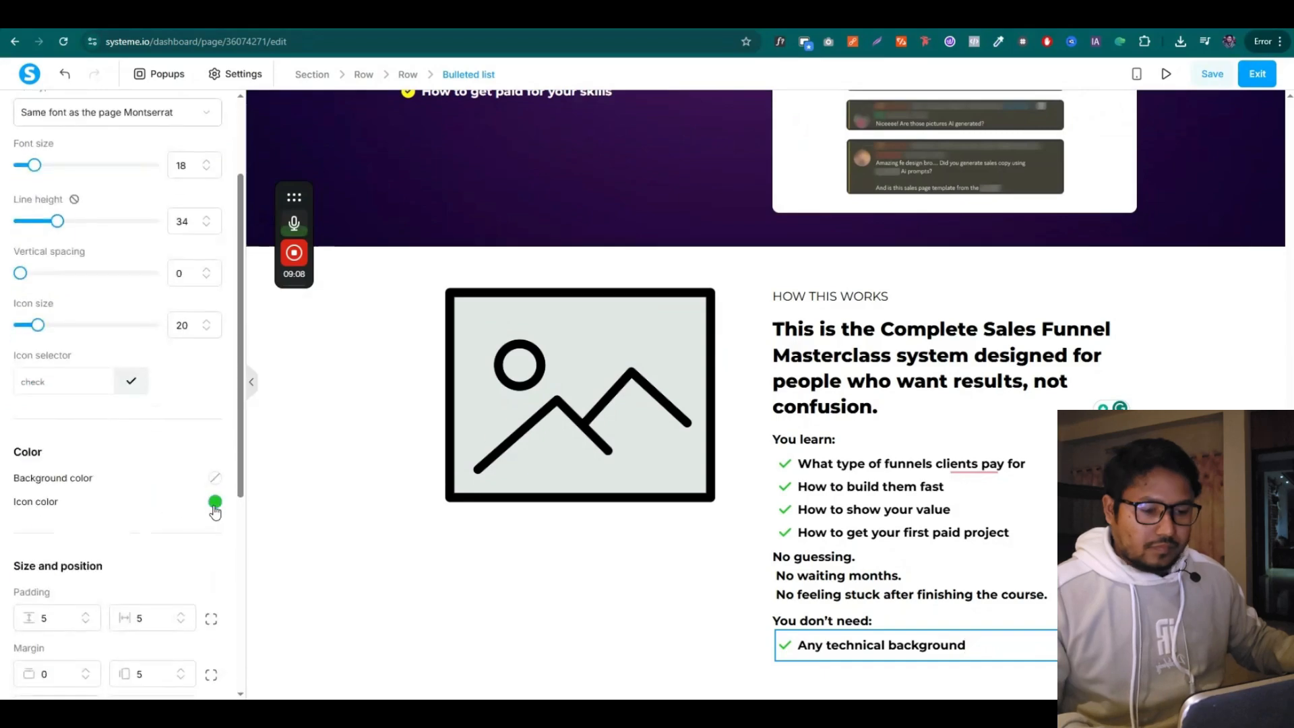
click(215, 501)
drag(51, 519, 15, 521)
click(179, 423)
click(231, 375)
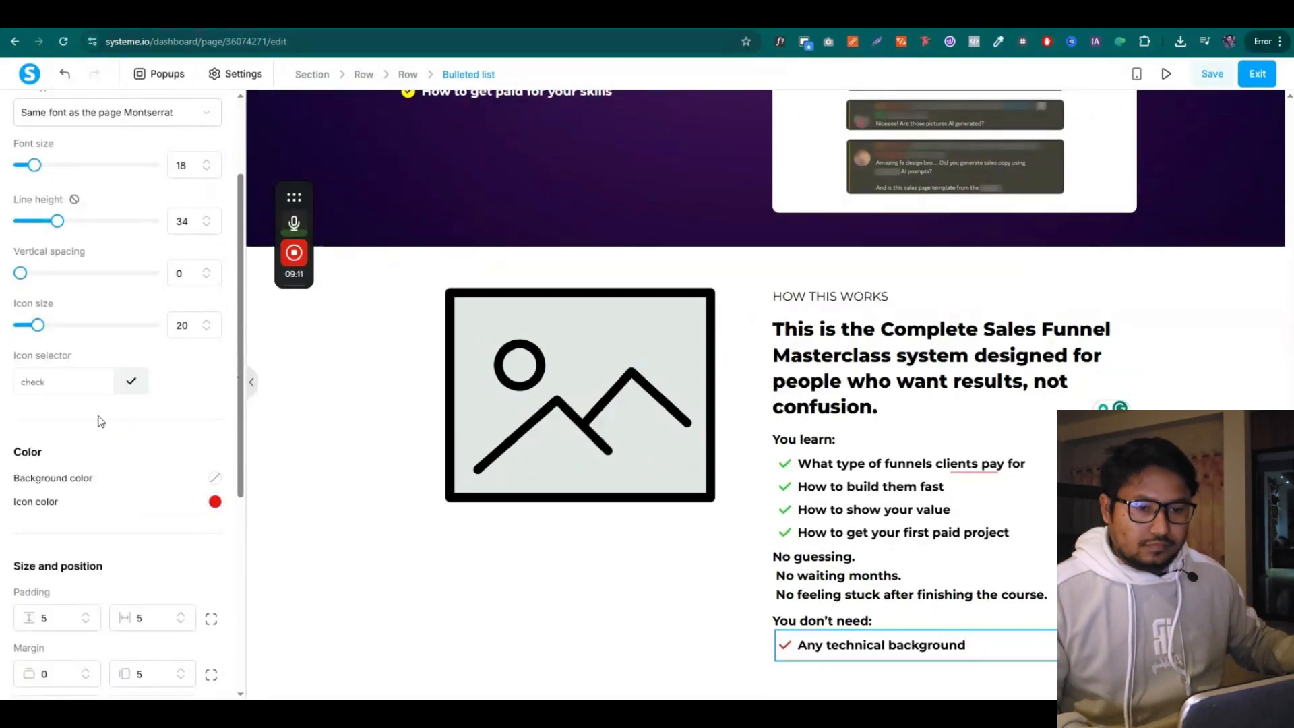
click(130, 382)
click(142, 509)
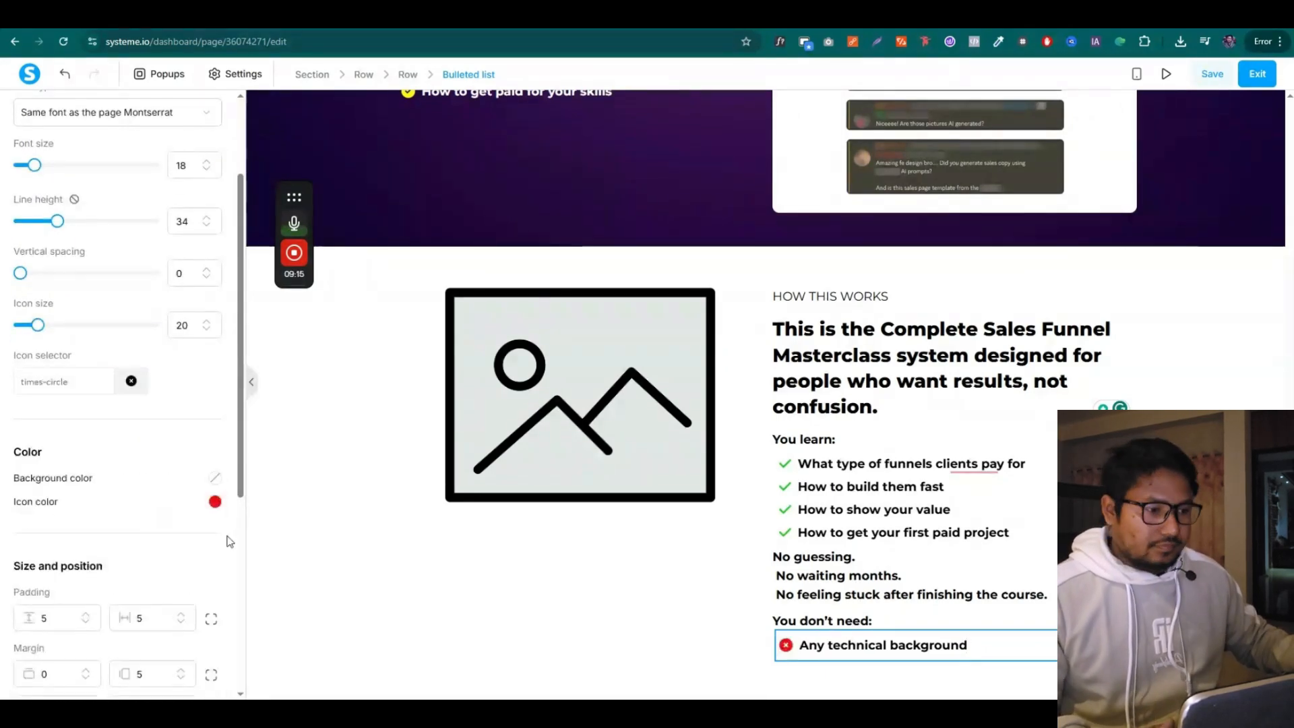
Add 'Any past experience' and 'Any design or coding skills' as bullets in the list
key(alt+Tab)
drag(438, 297, 540, 297)
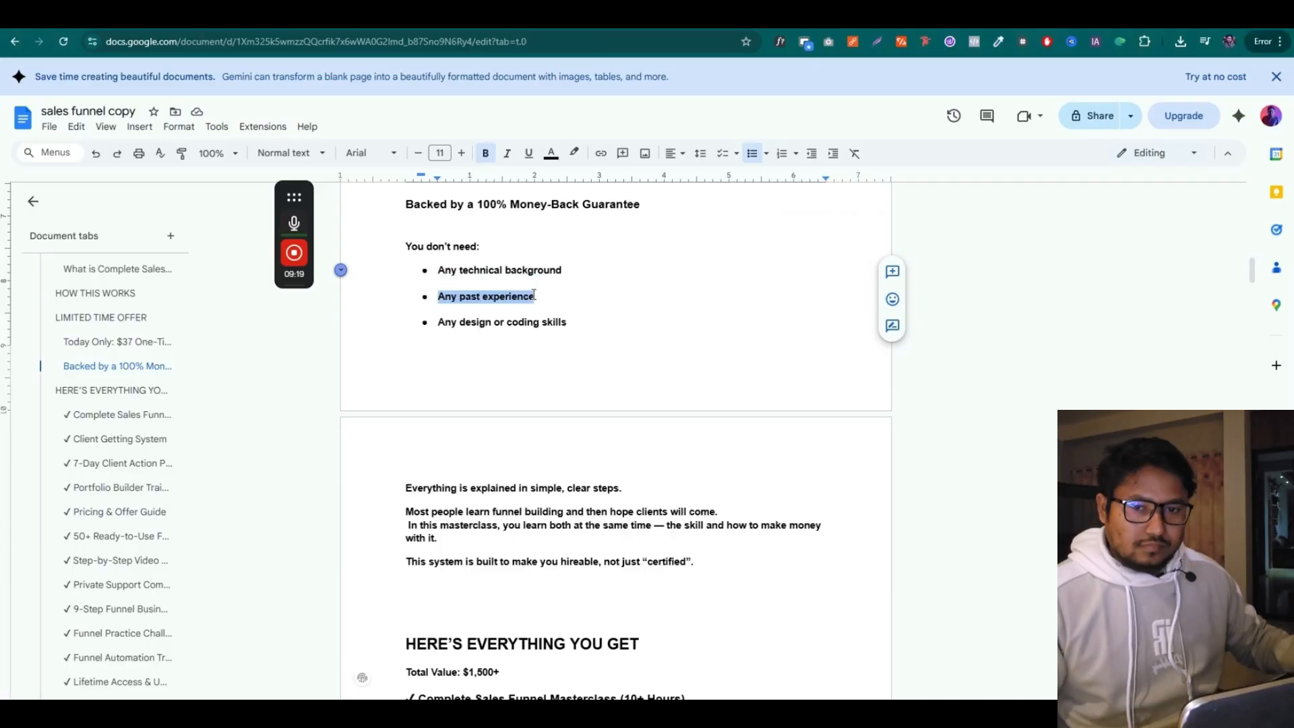
key(ctrl+c)
click(664, 20)
click(997, 648)
key(Return)
key(ctrl+v)
click(472, 20)
drag(438, 324, 574, 323)
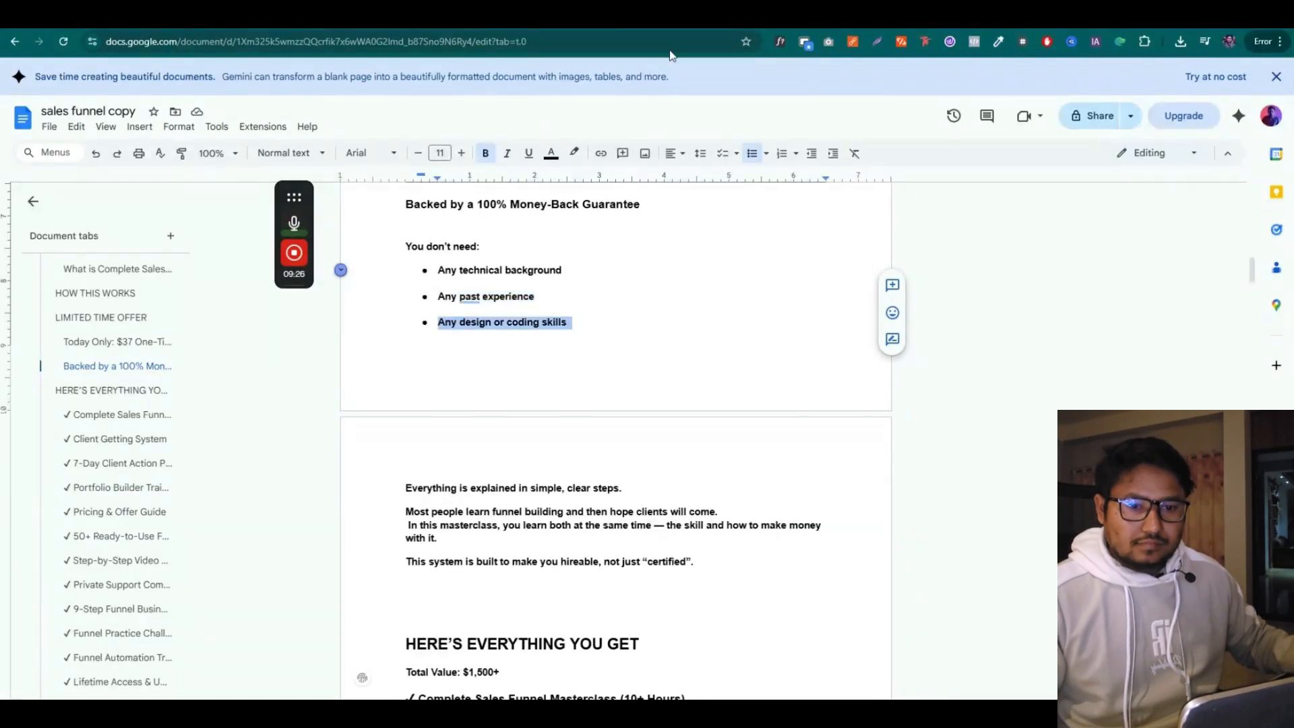
key(ctrl+c)
click(664, 20)
click(971, 667)
key(Return)
key(ctrl+v)
Copy 'Everything is explained in simple, clear steps.' from the copy document
click(472, 20)
scroll(488, 378, down, 2)
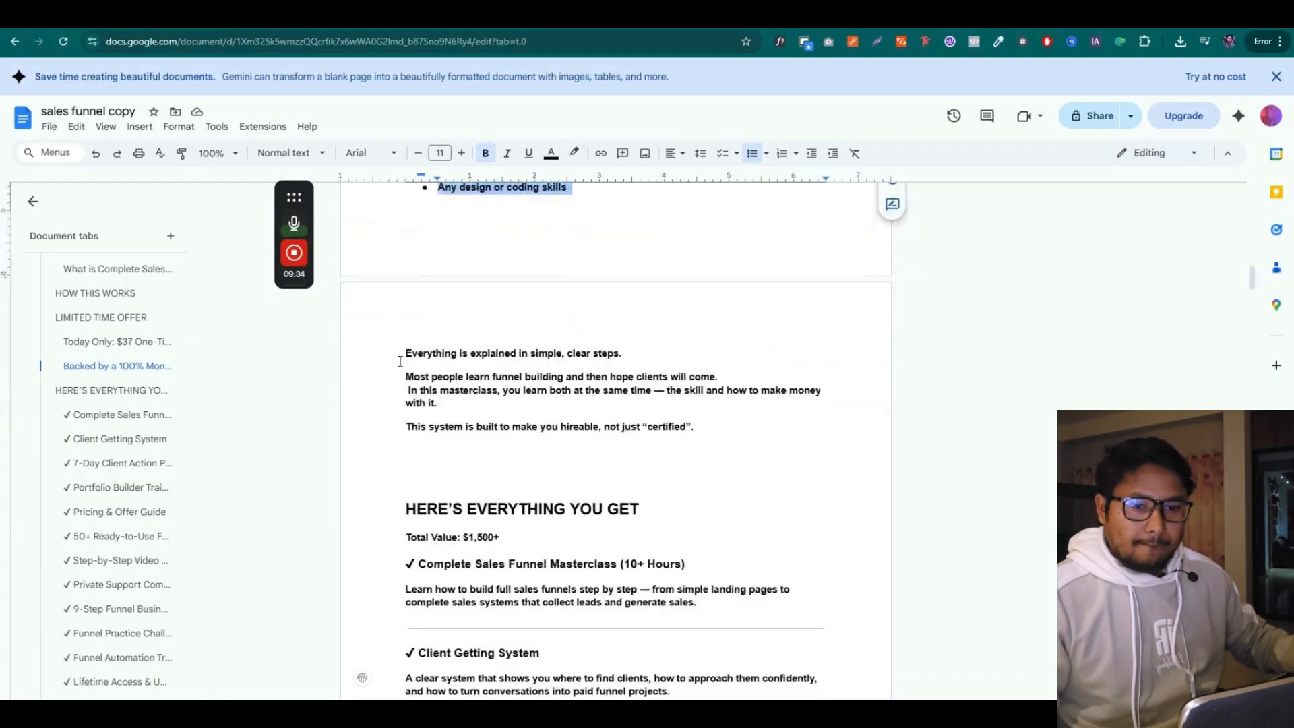
drag(402, 353, 622, 353)
key(ctrl+c)
Add a row and a headline below How This Works reading 'Everything is explained in simple, clear steps.'
click(664, 20)
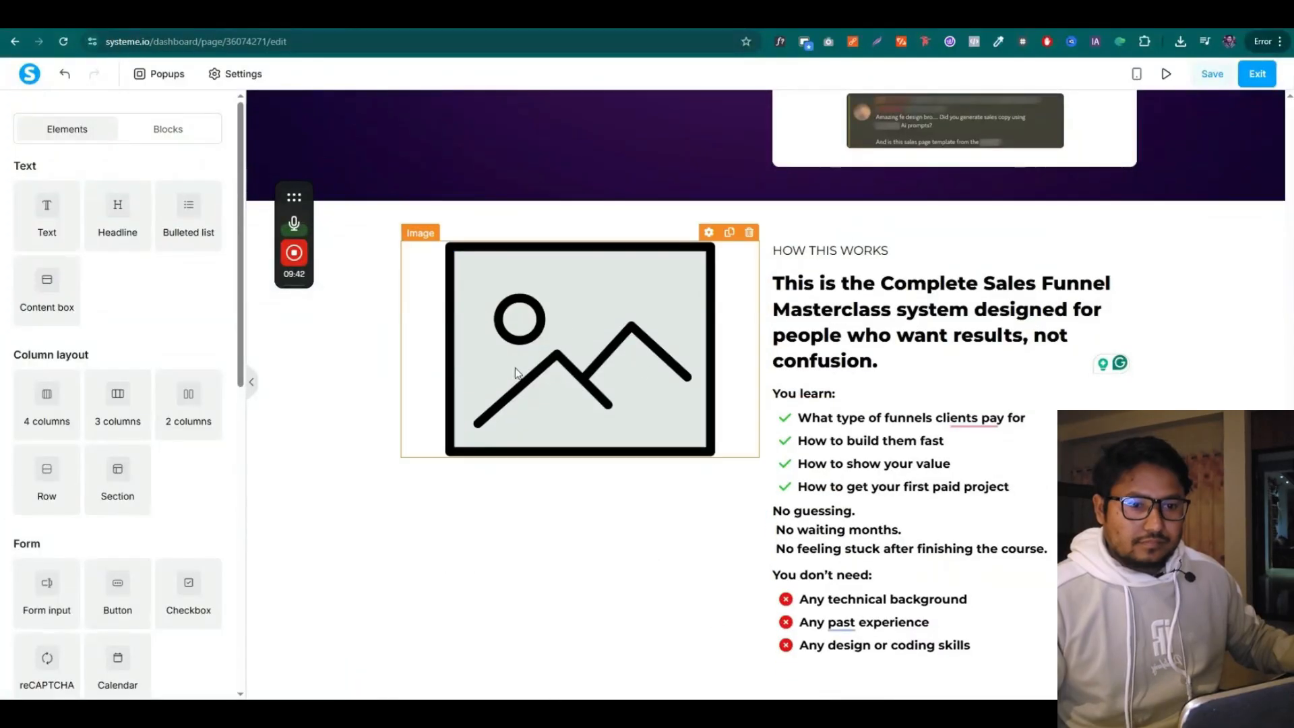
click(1222, 73)
scroll(117, 405, down, 2)
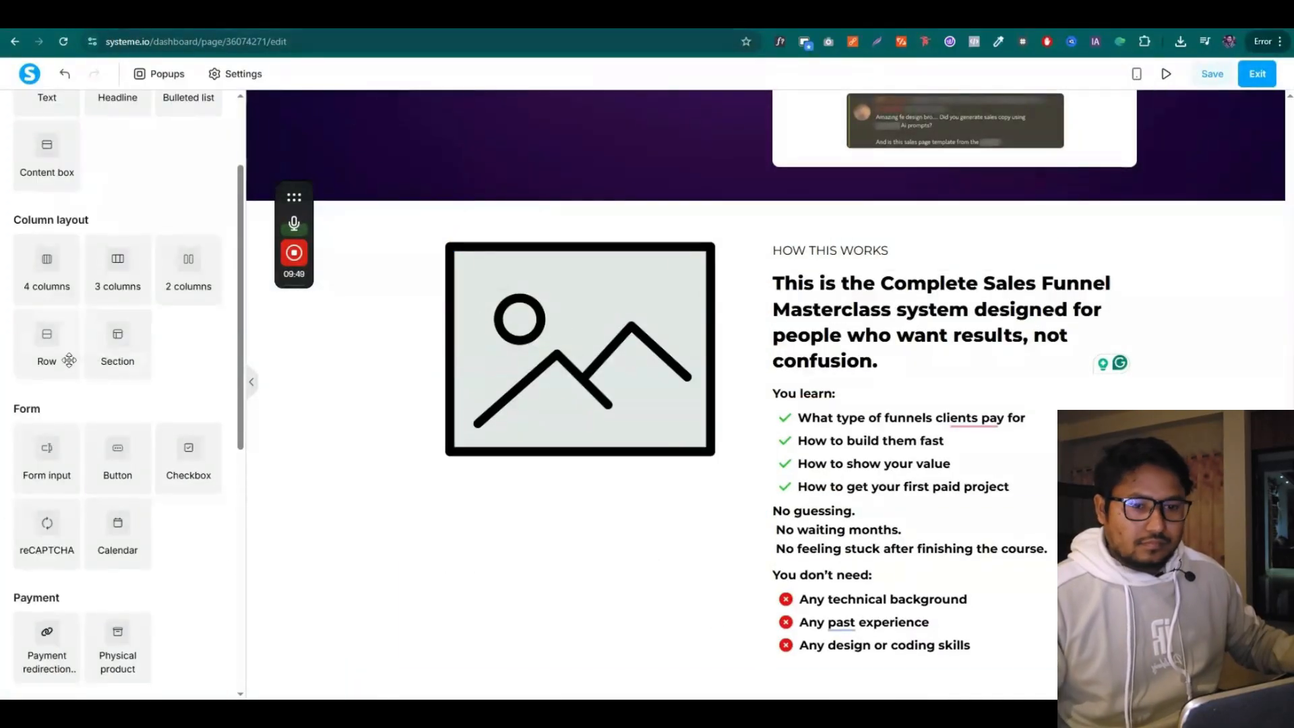
drag(47, 344, 809, 625)
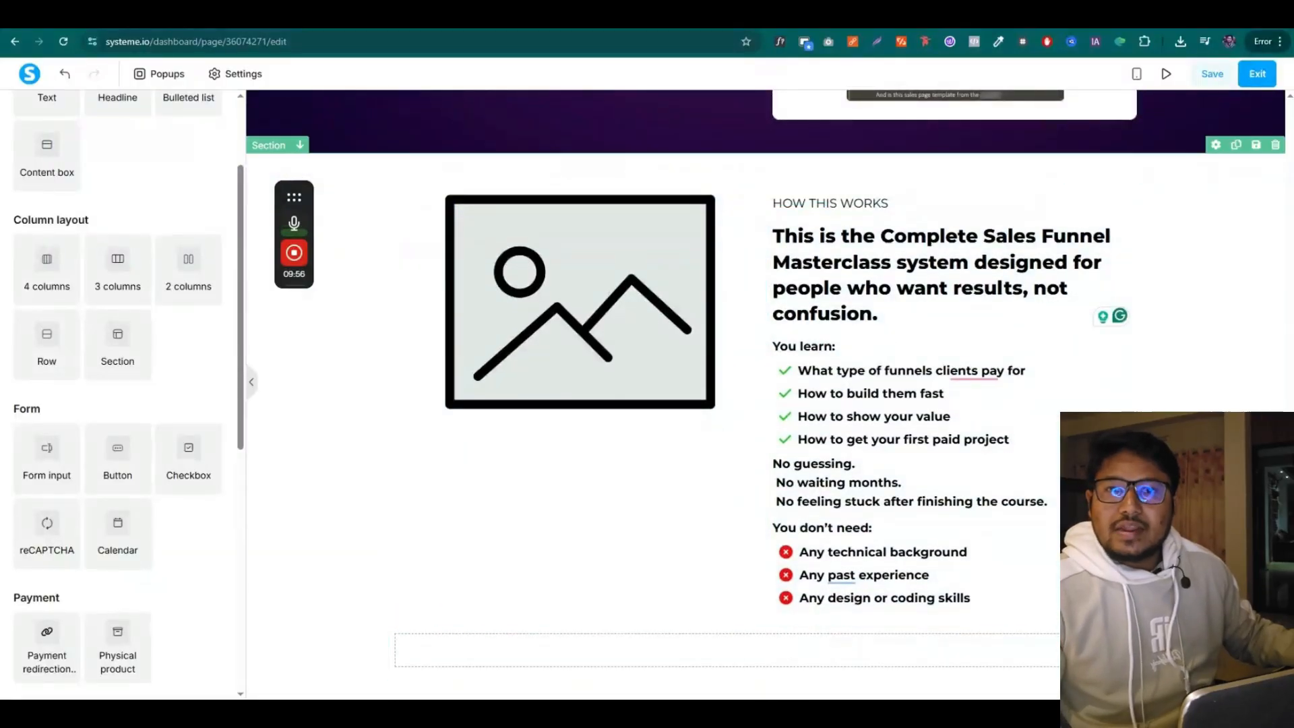
scroll(101, 297, up, 2)
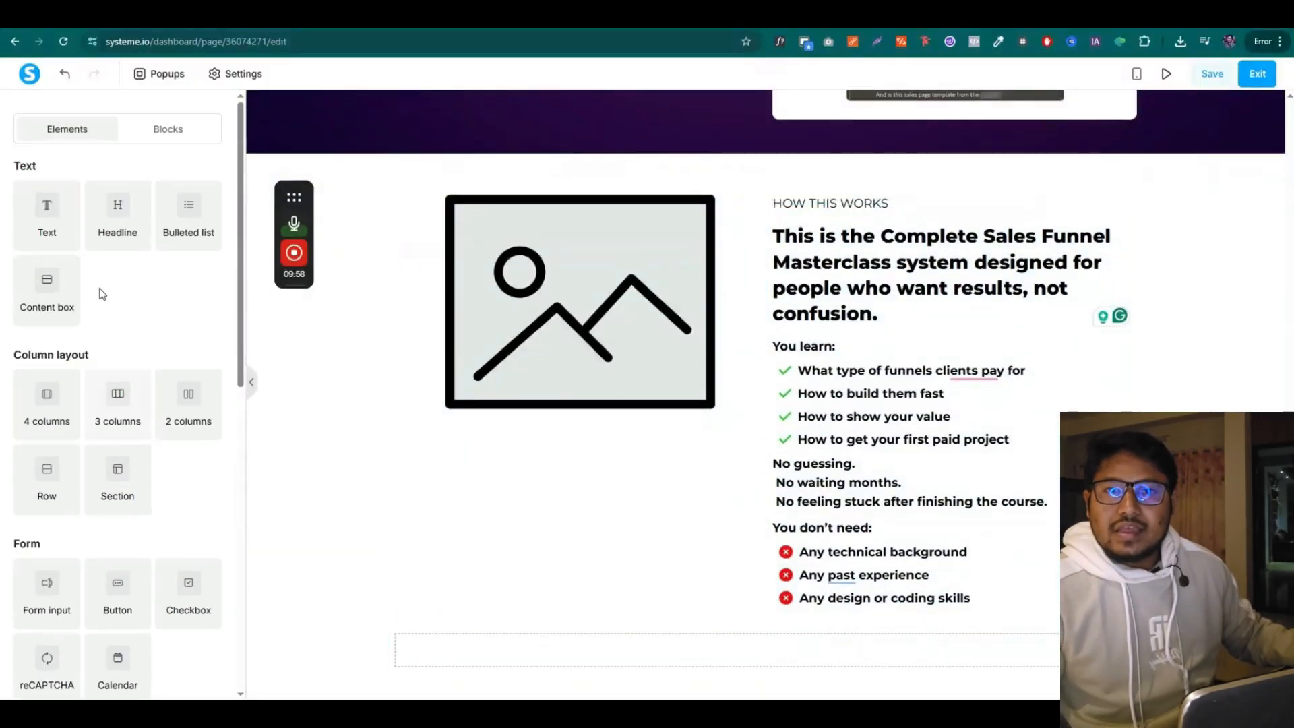
drag(116, 217, 694, 641)
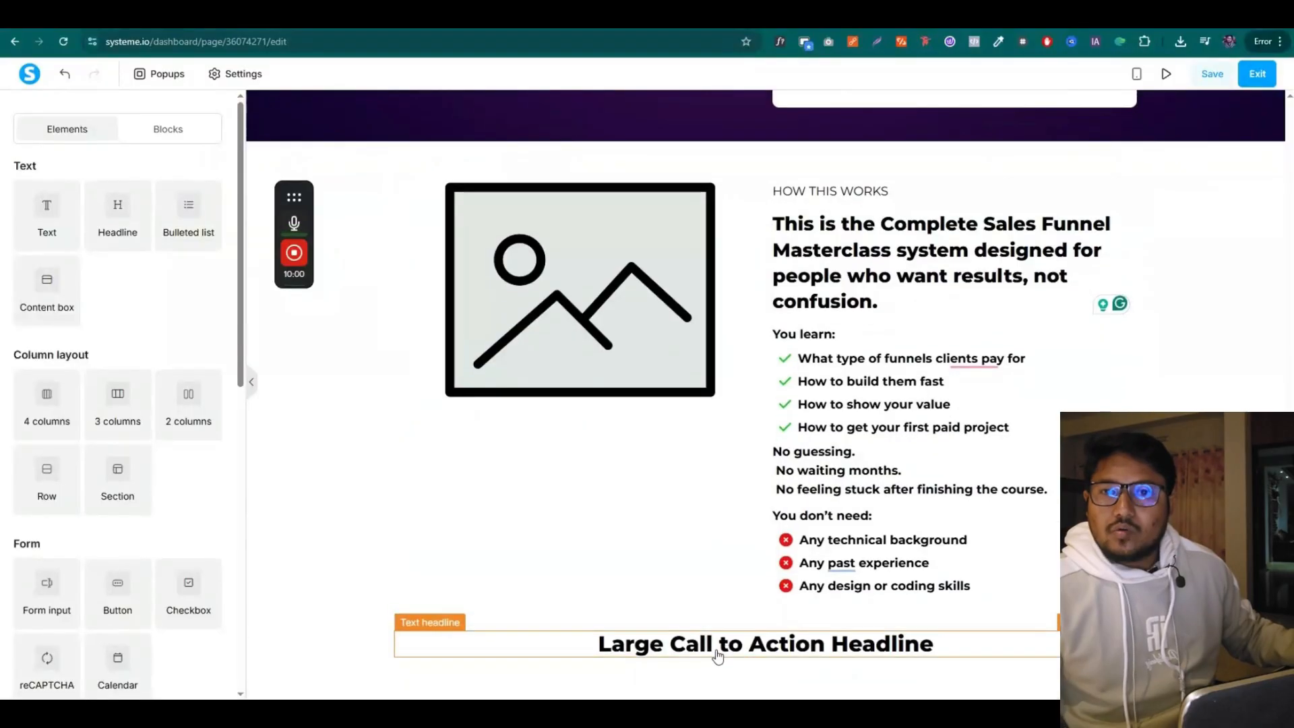
double_click(716, 650)
key(ctrl+v)
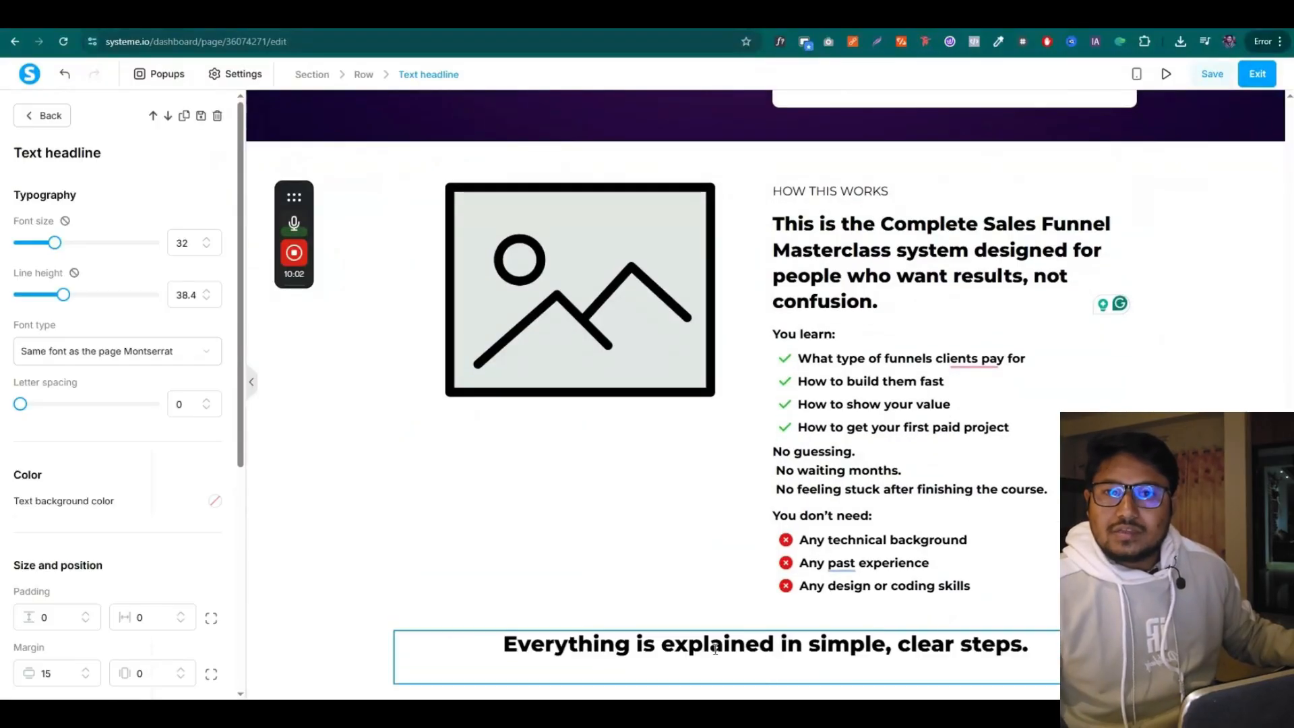
key(BackSpace)
Copy the three explanatory lines from the copy document into the paragraph, replacing the Lorem placeholder
click(639, 18)
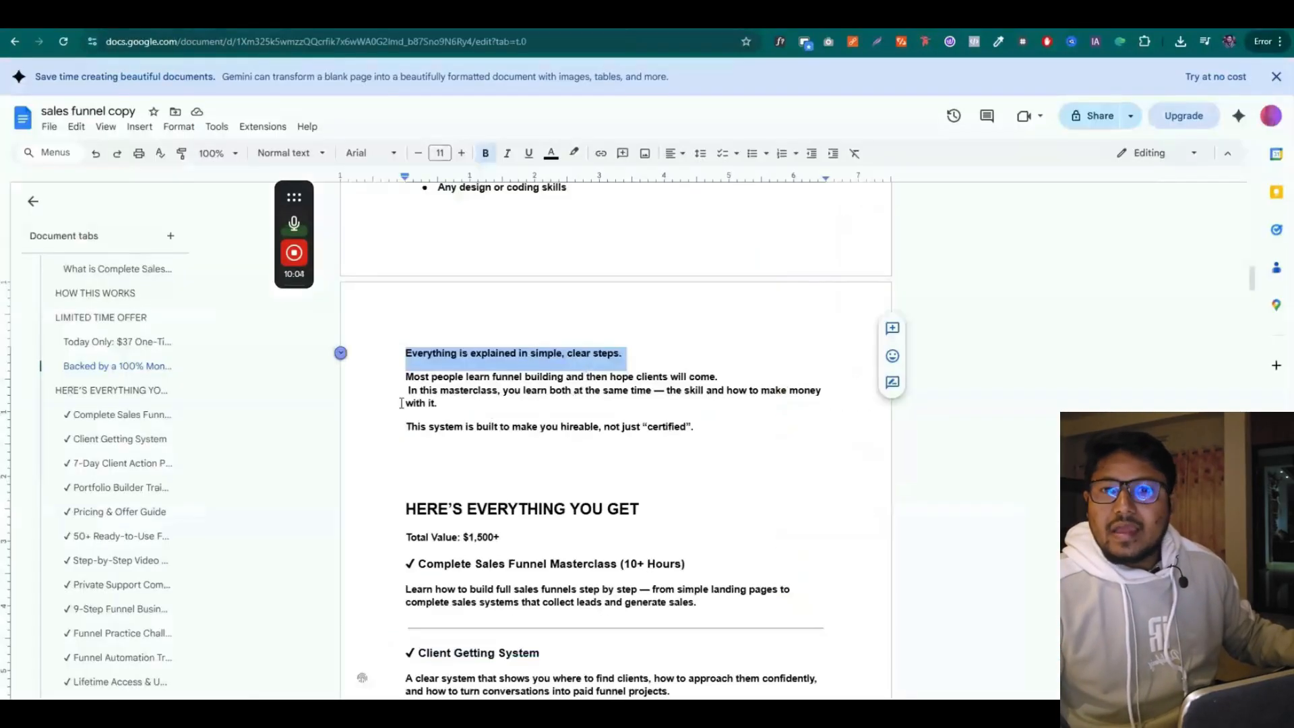
drag(404, 376, 707, 426)
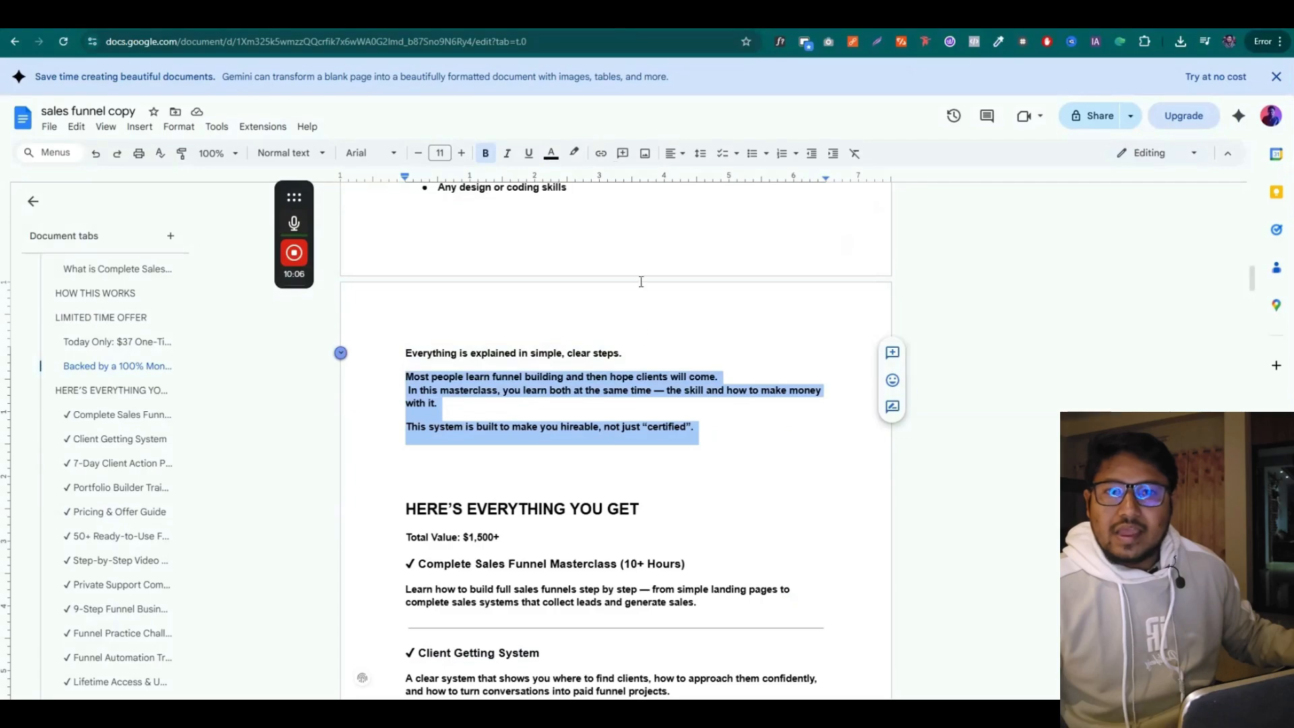
click(641, 18)
click(358, 459)
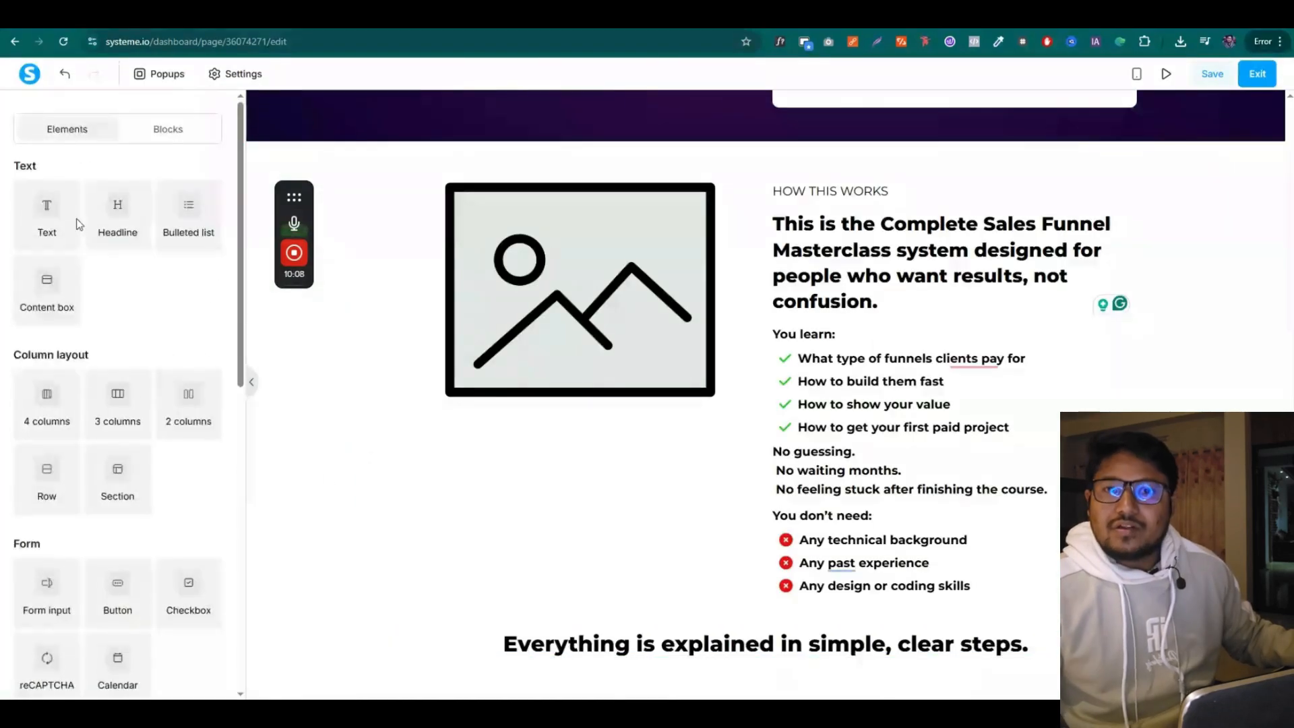
scroll(658, 597, down, 1)
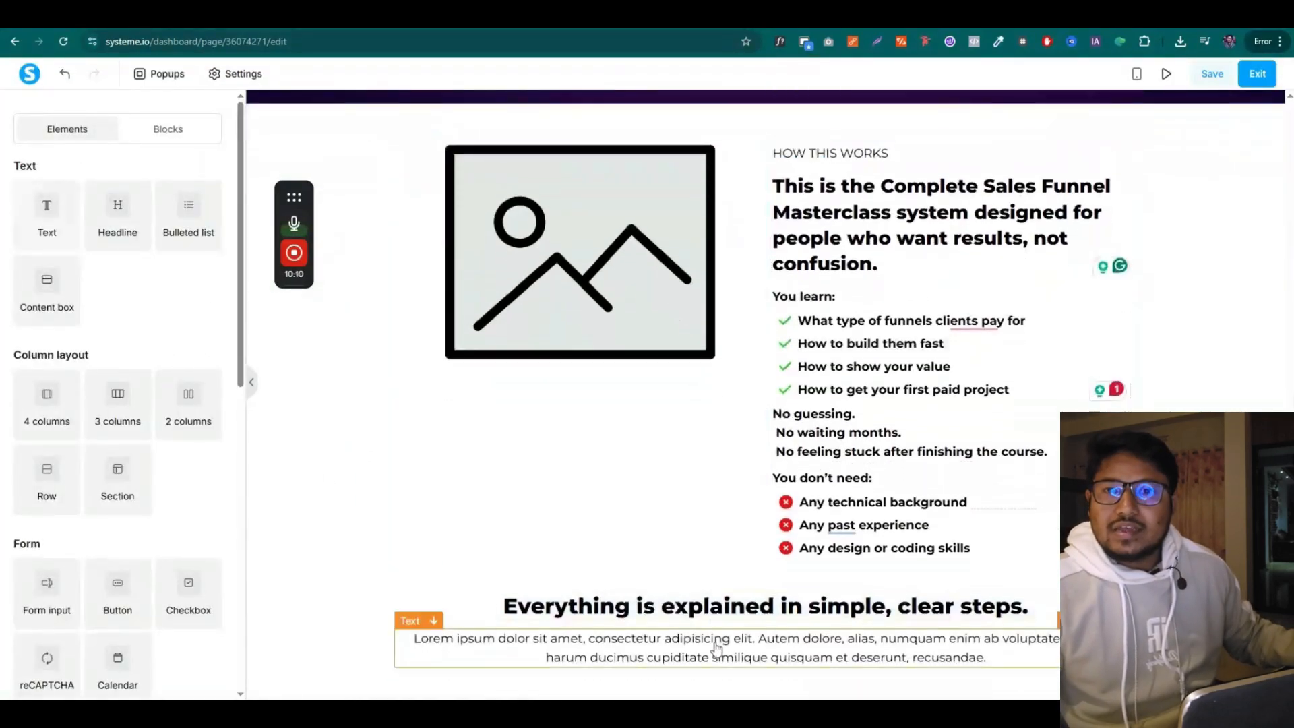
triple_click(708, 639)
key(ctrl+v)
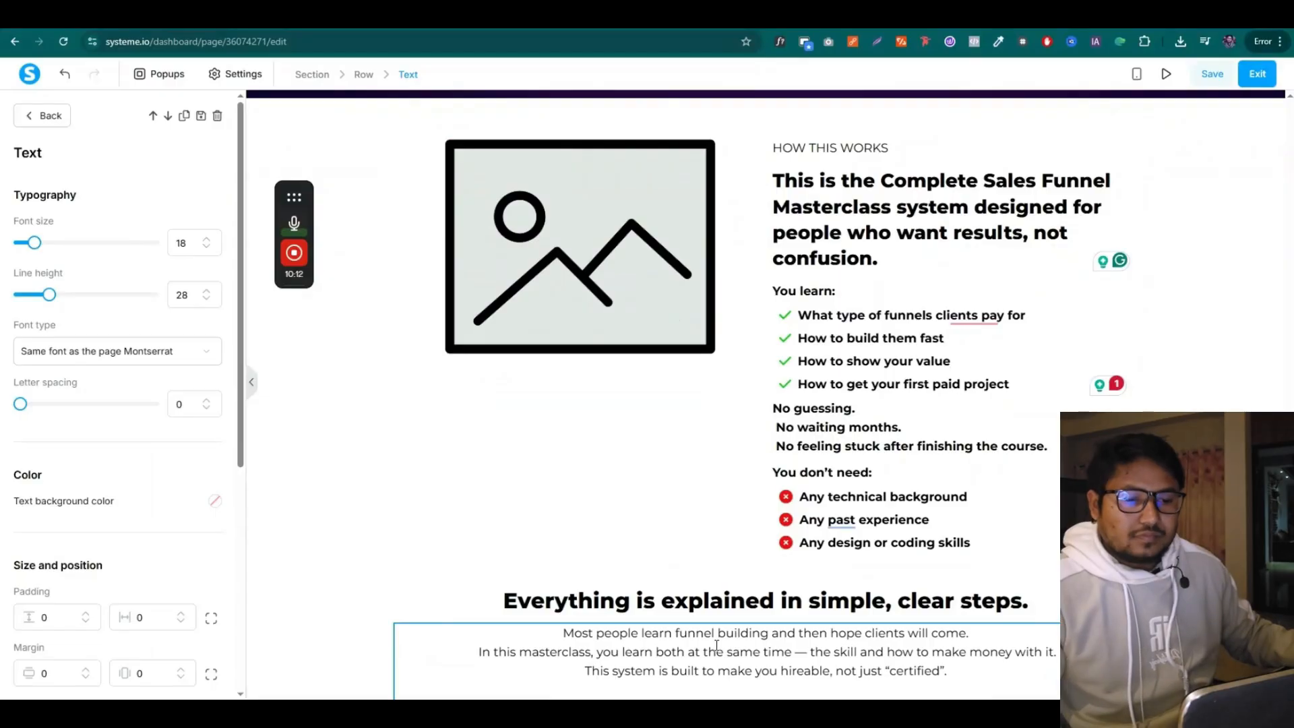
click(587, 543)
Duplicate the Get Instant Access button and move it below the new paragraph
scroll(809, 411, up, 3)
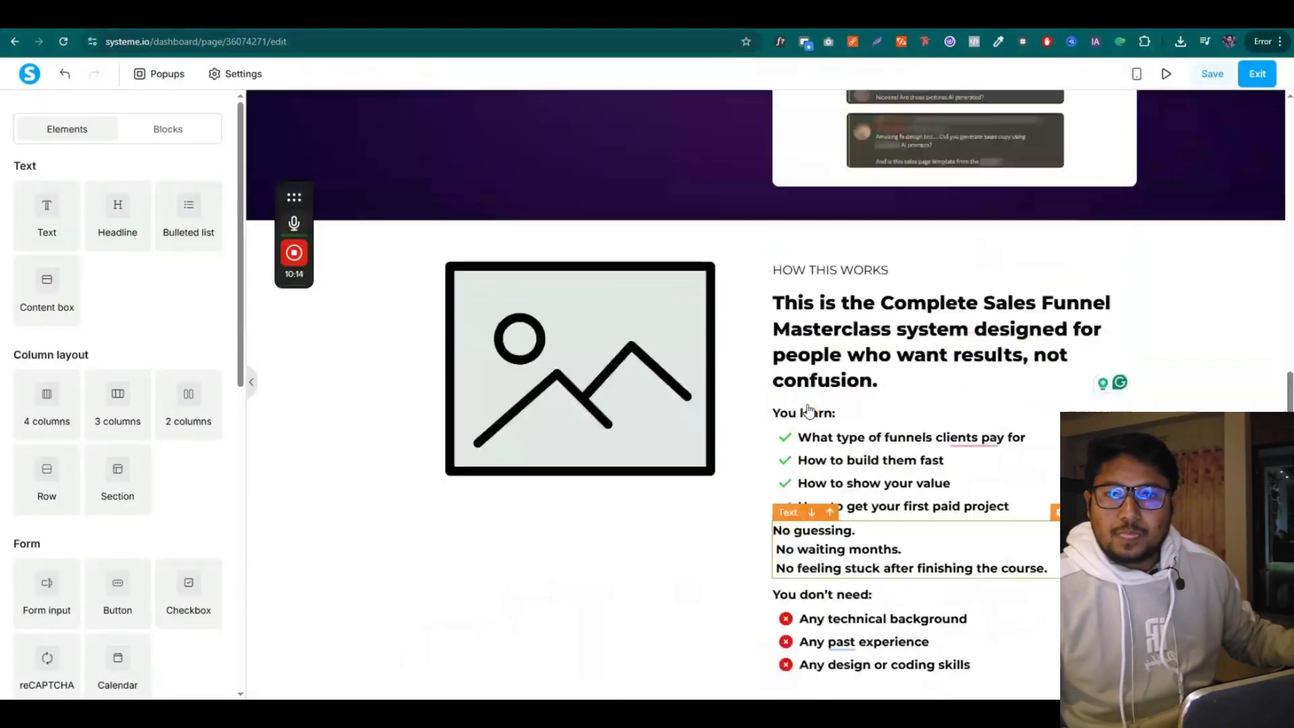
scroll(808, 413, up, 10)
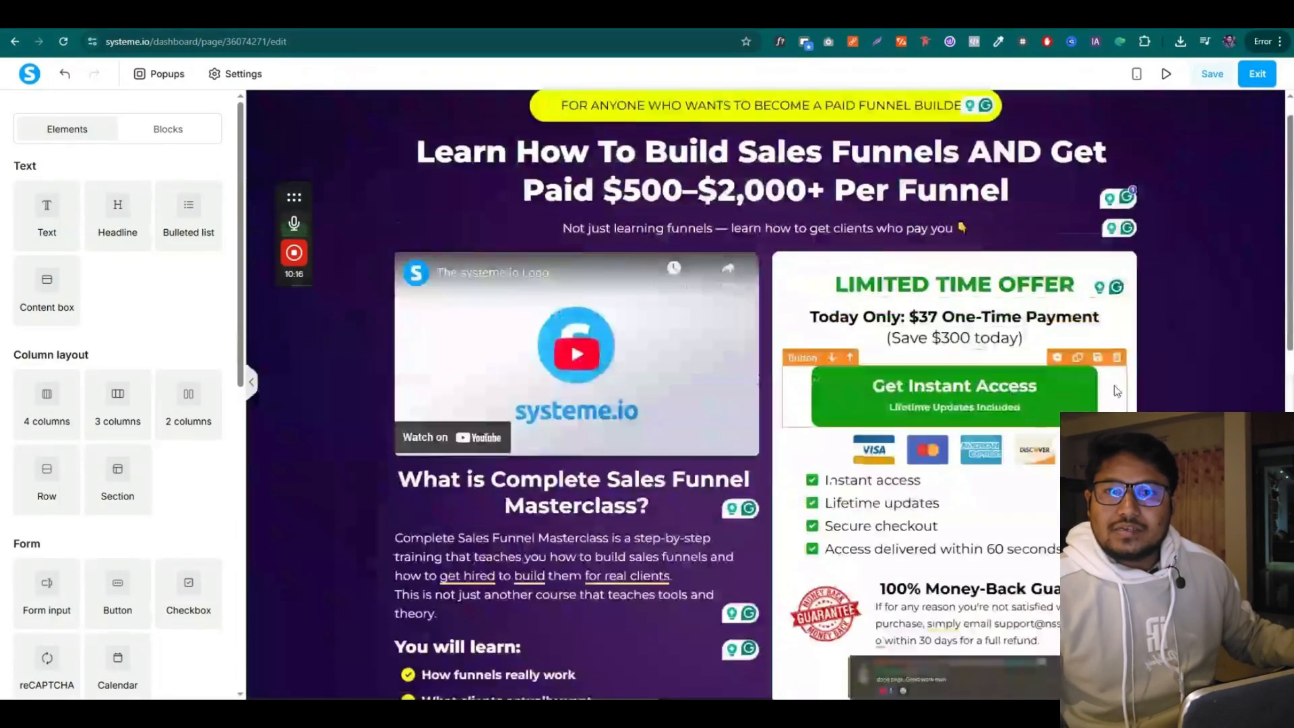
click(1078, 358)
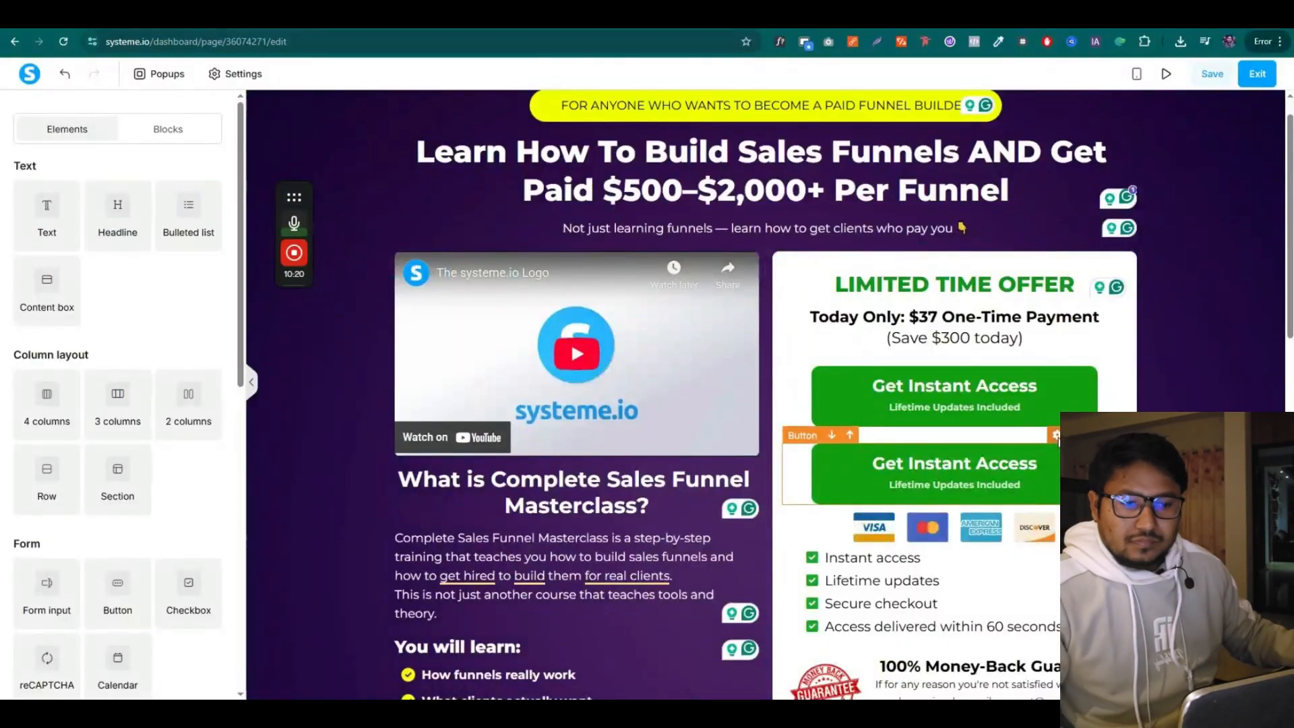
scroll(935, 695, down, 4)
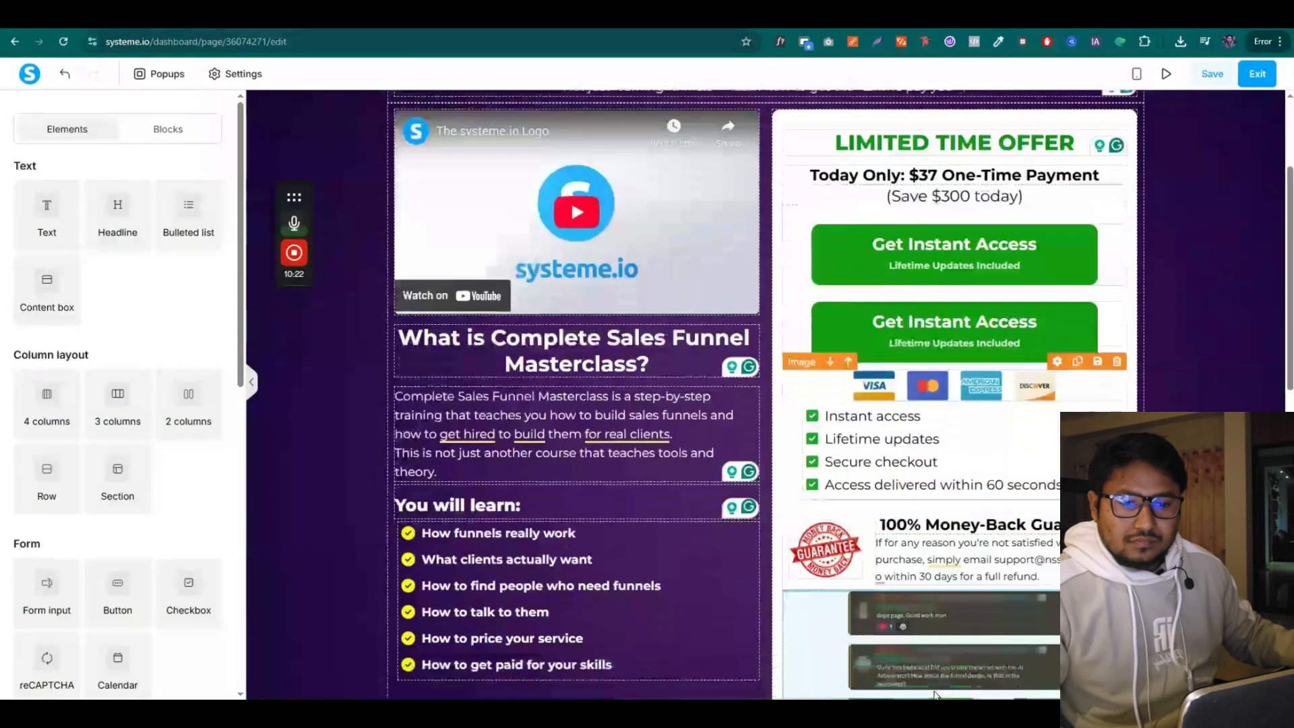
scroll(935, 695, down, 10)
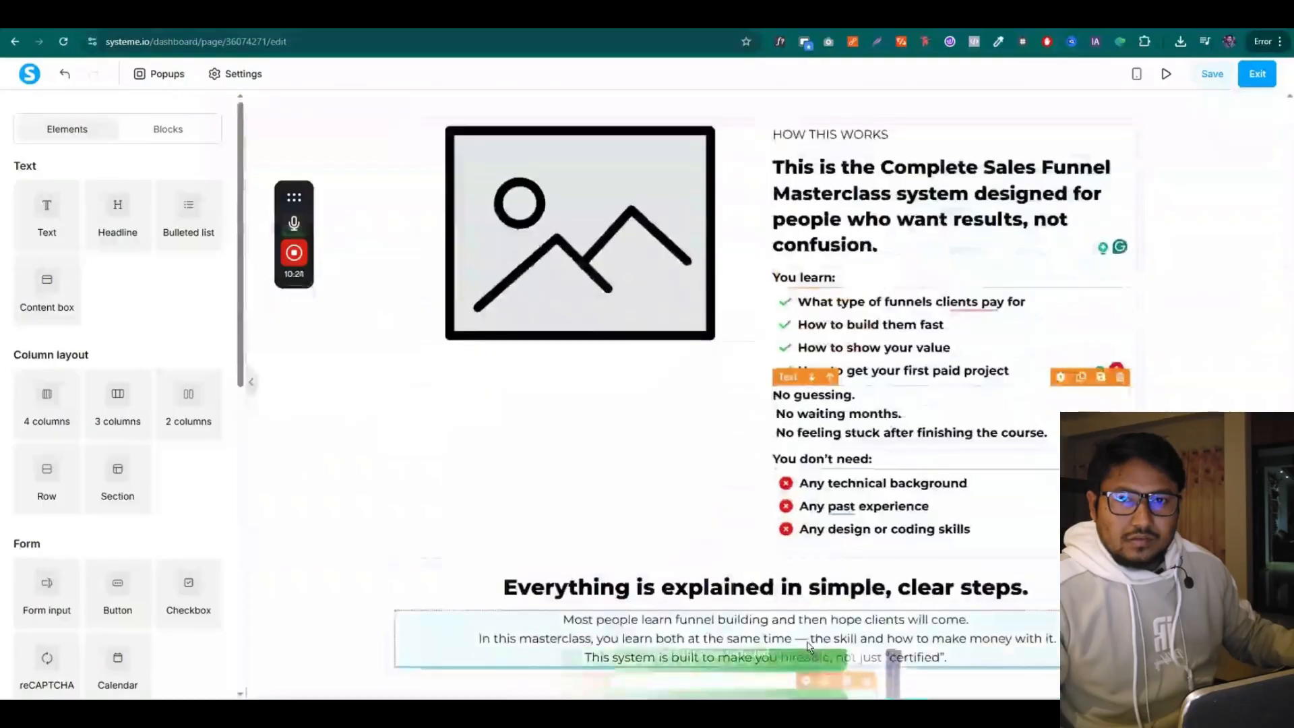
scroll(807, 648, down, 1)
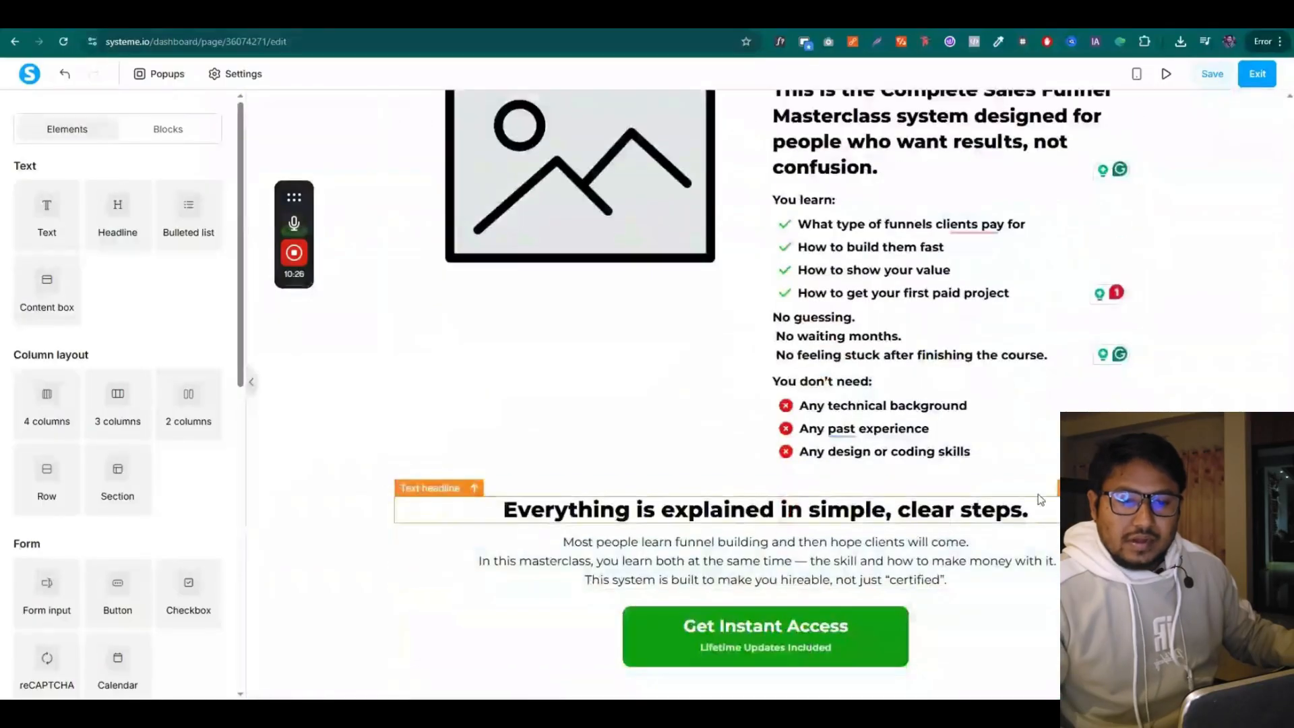
Give the Everything is explained row a soft shadow and padding of 20
click(1034, 490)
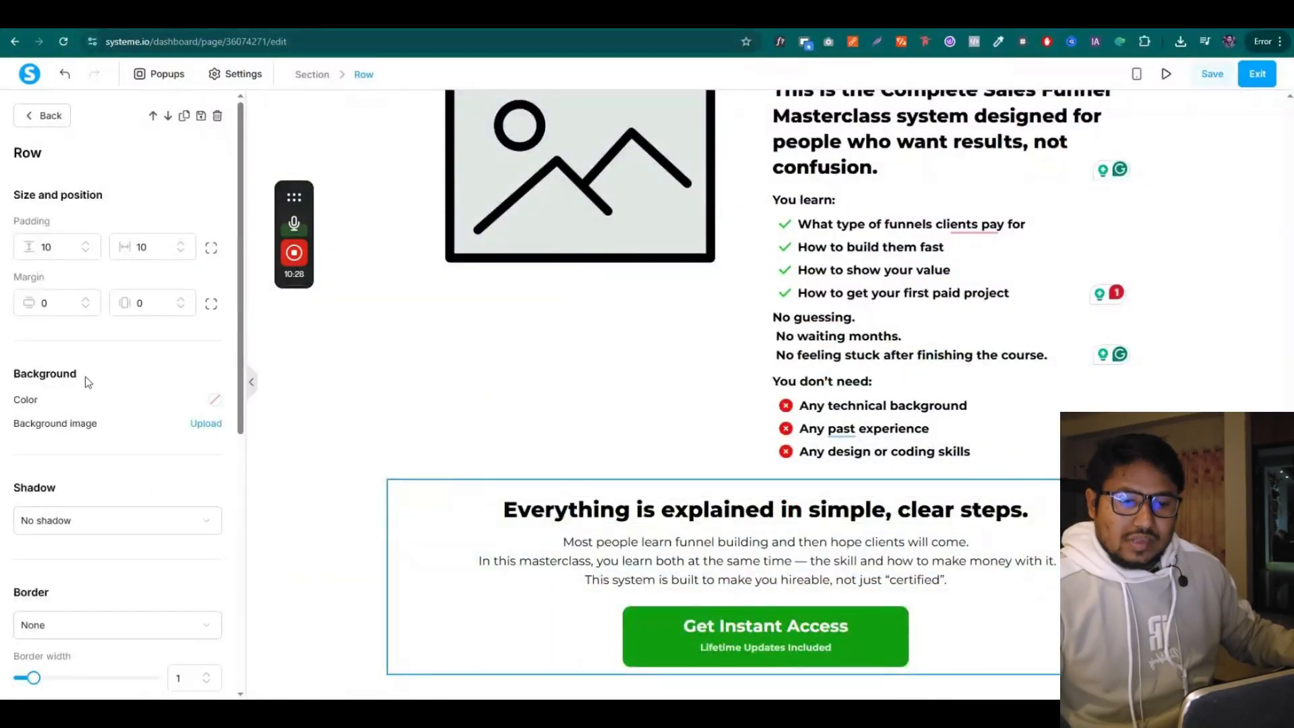
click(74, 453)
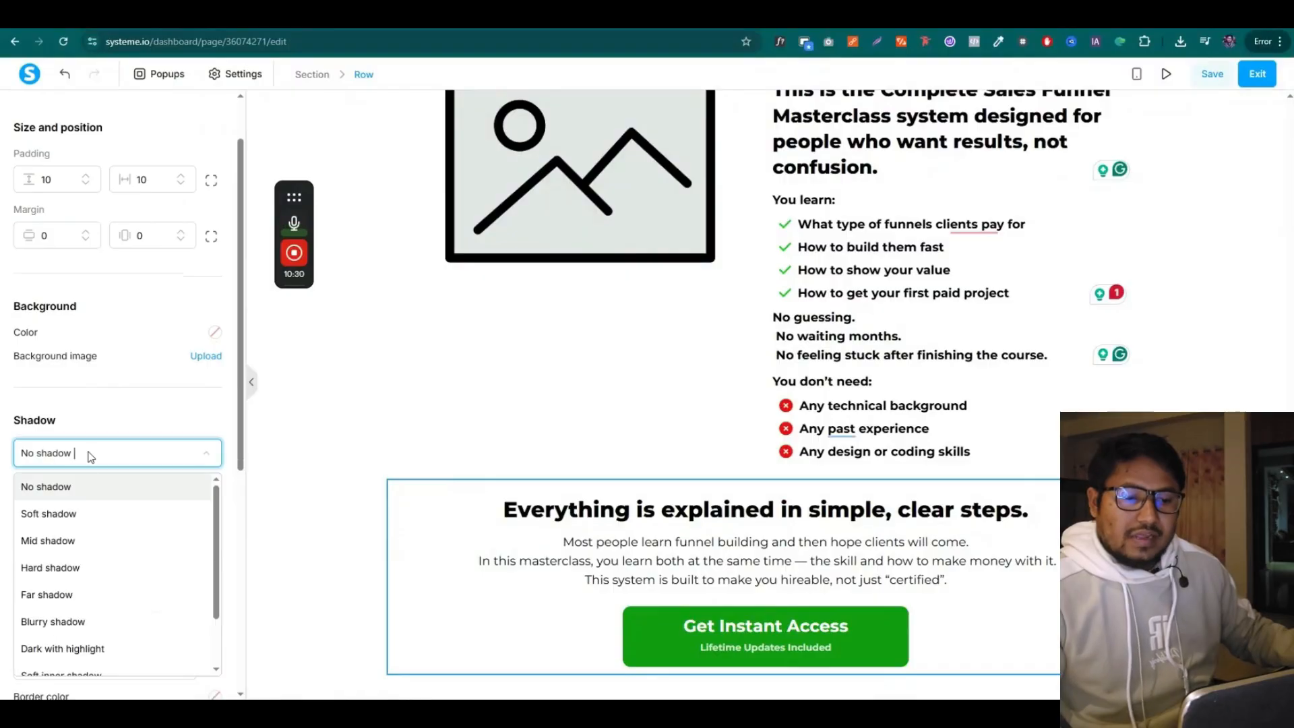
click(73, 520)
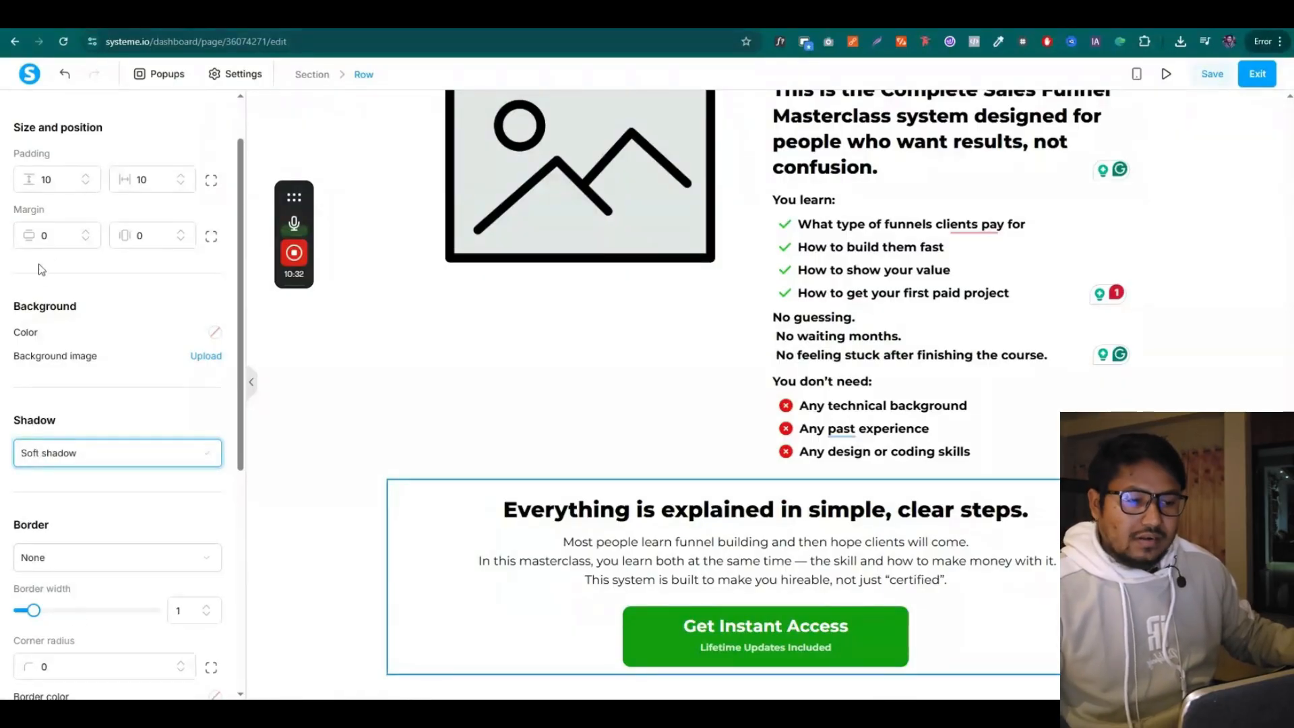
double_click(44, 179)
text(20)
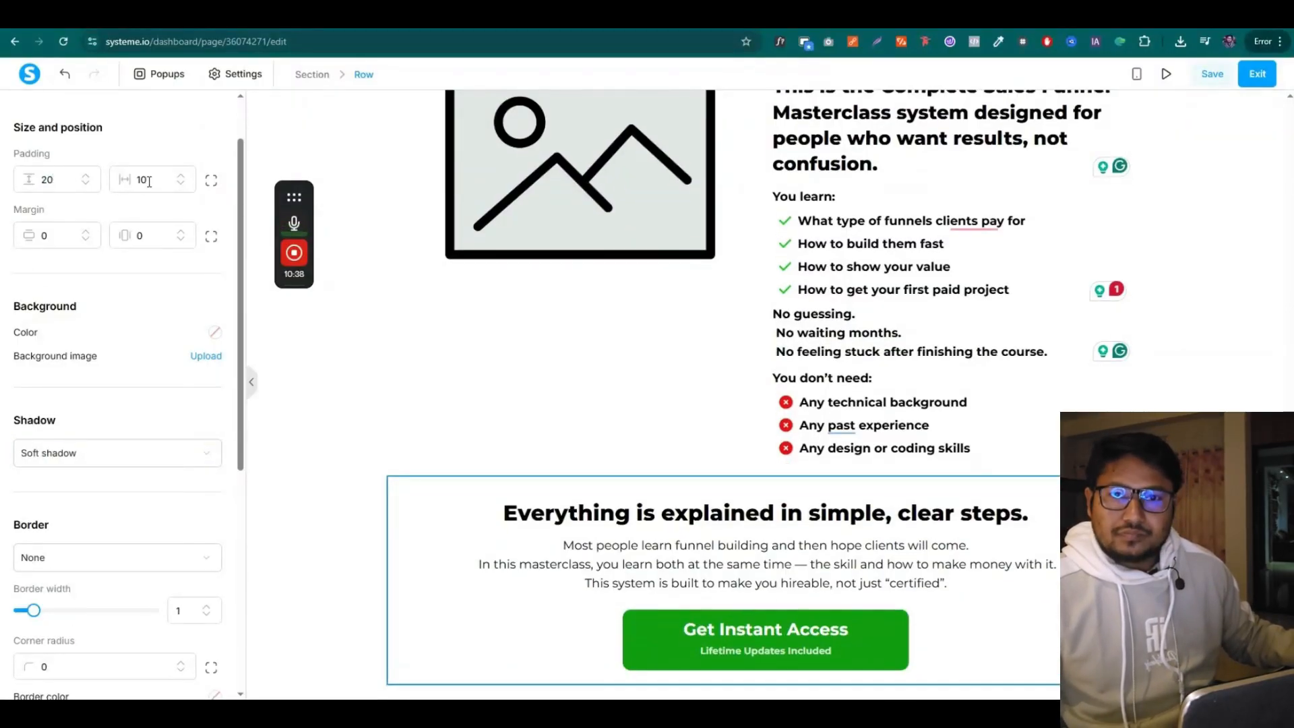
text(20)
Add a full 2-width border in dark purple #4f156a to the row and preview it
scroll(112, 344, down, 2)
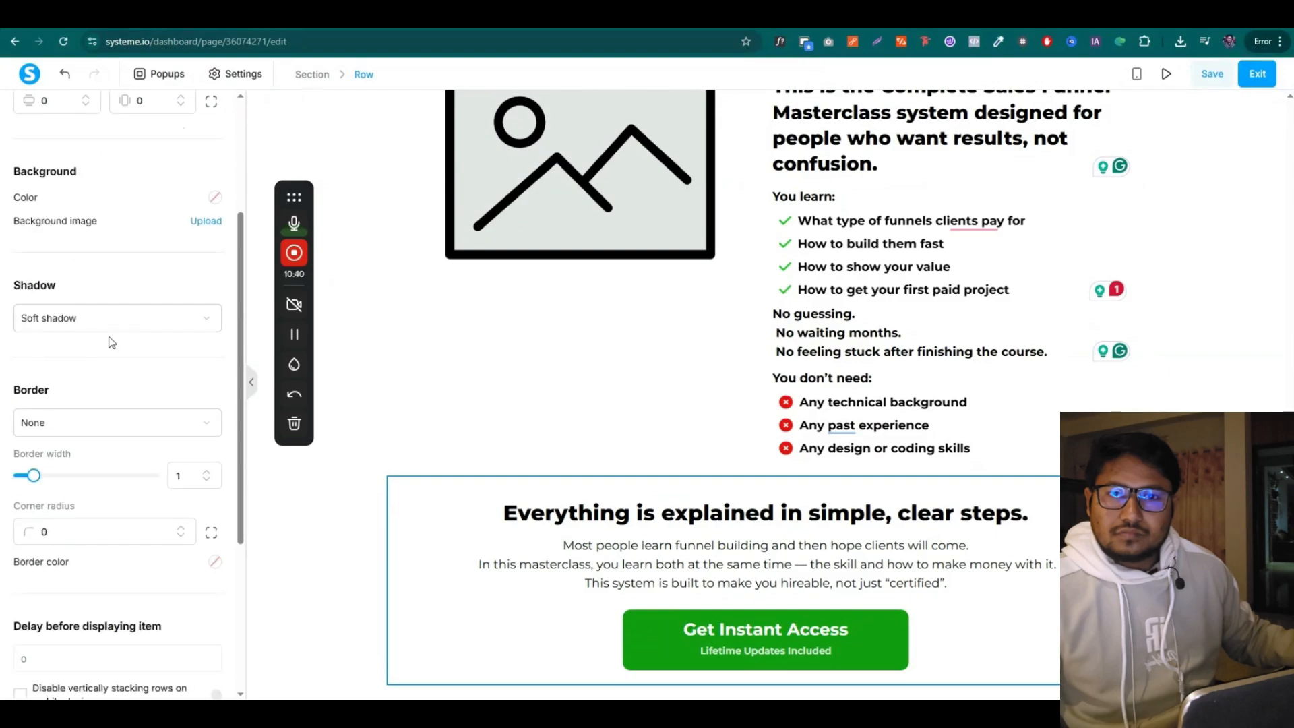
click(116, 317)
click(116, 317)
click(94, 423)
click(65, 480)
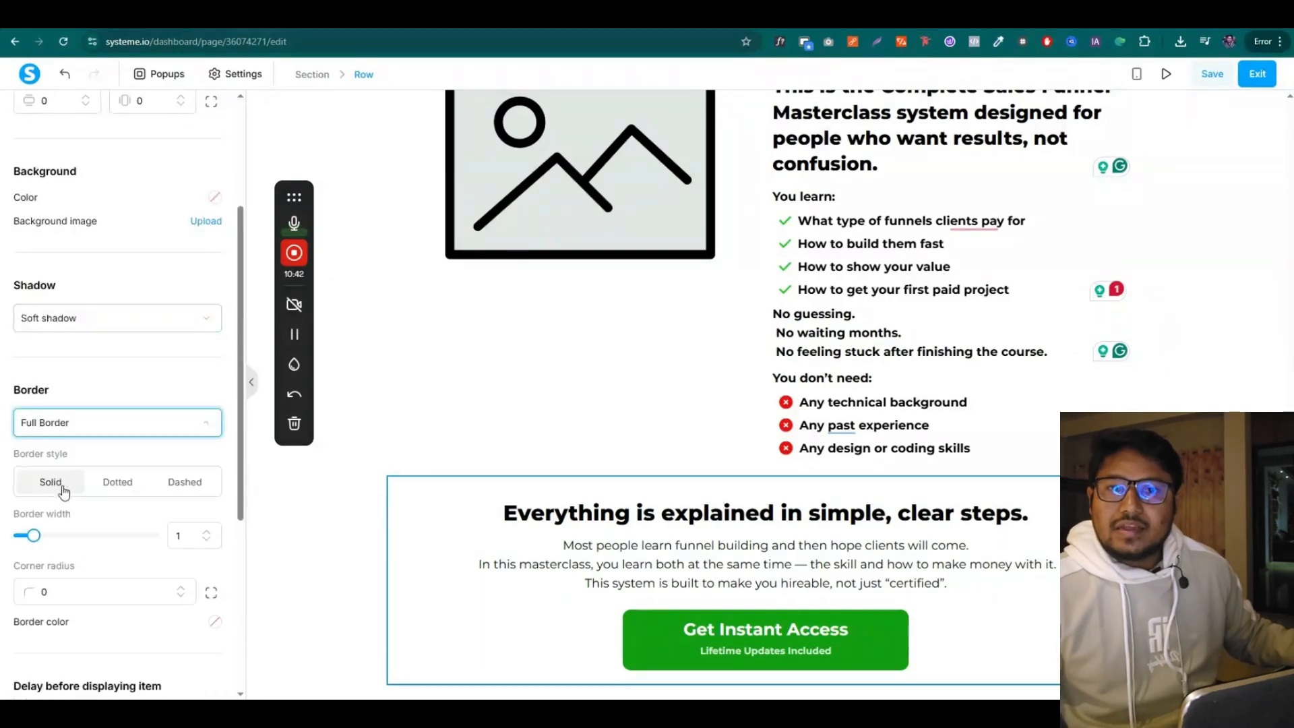
scroll(181, 399, down, 2)
click(214, 486)
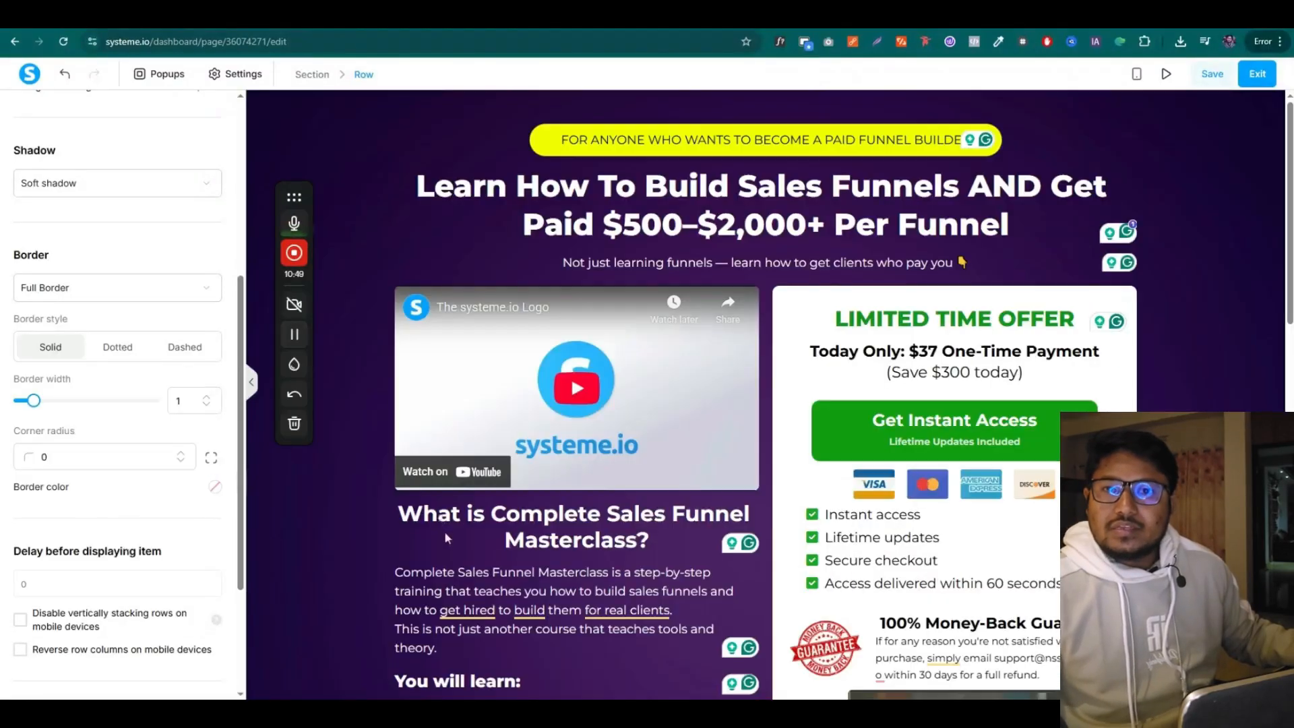
scroll(444, 538, down, 15)
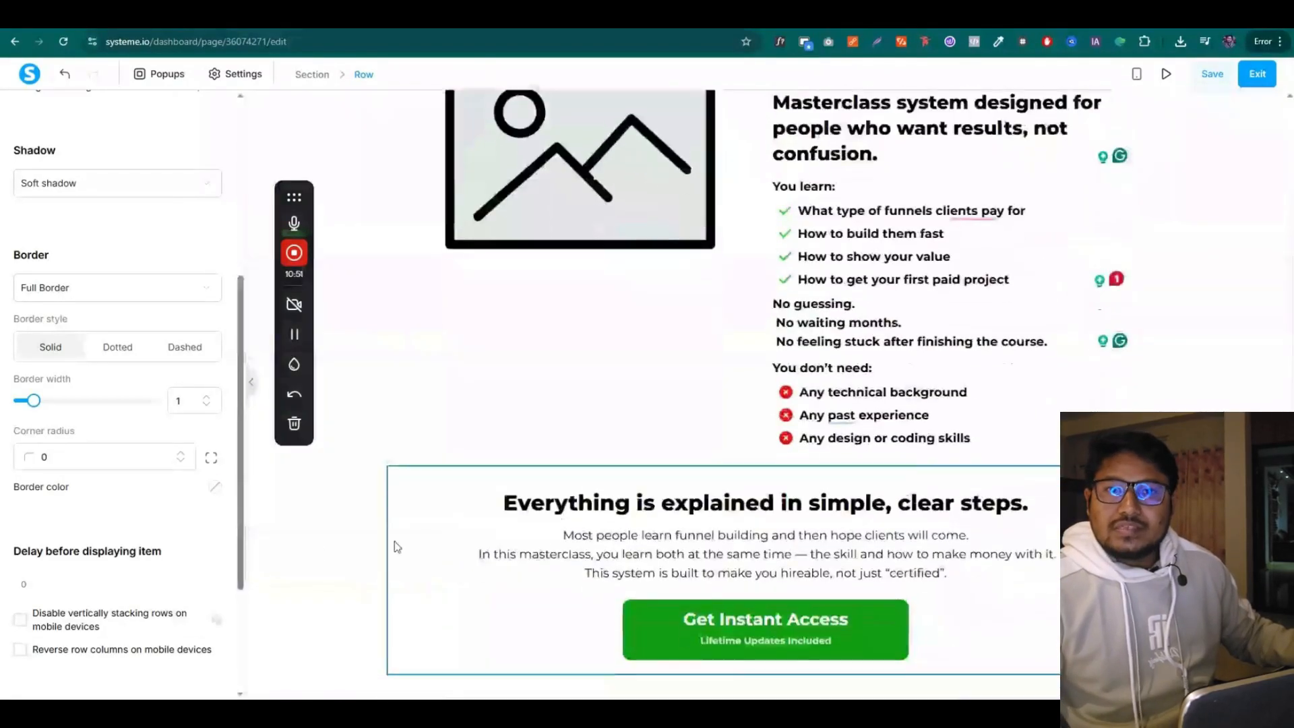
click(214, 487)
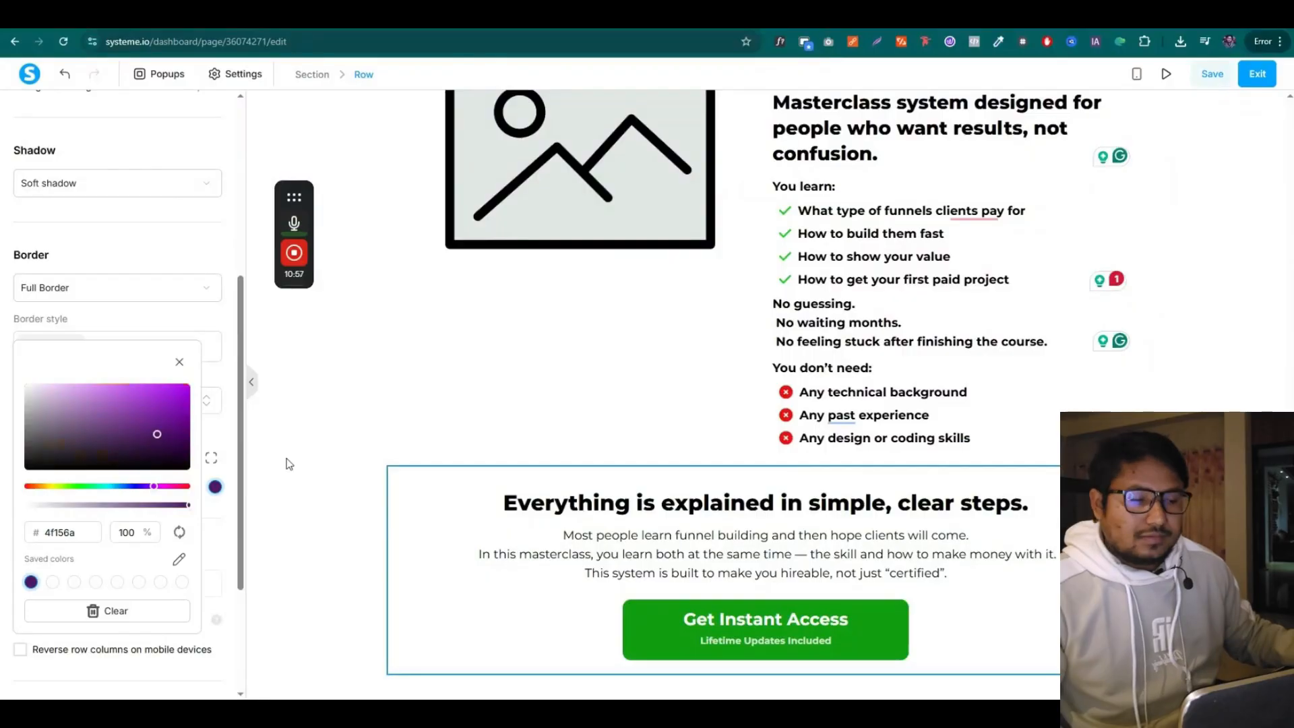
click(225, 335)
click(209, 399)
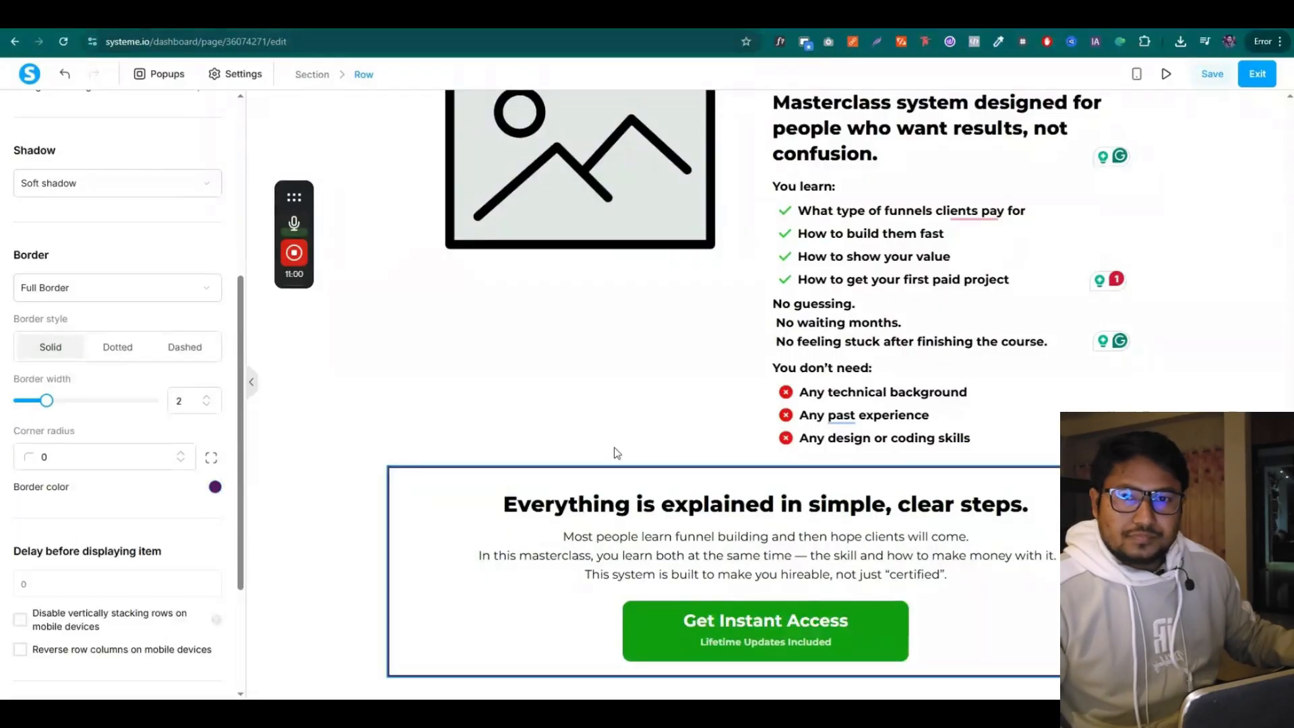
click(1170, 312)
click(521, 479)
scroll(75, 525, down, 3)
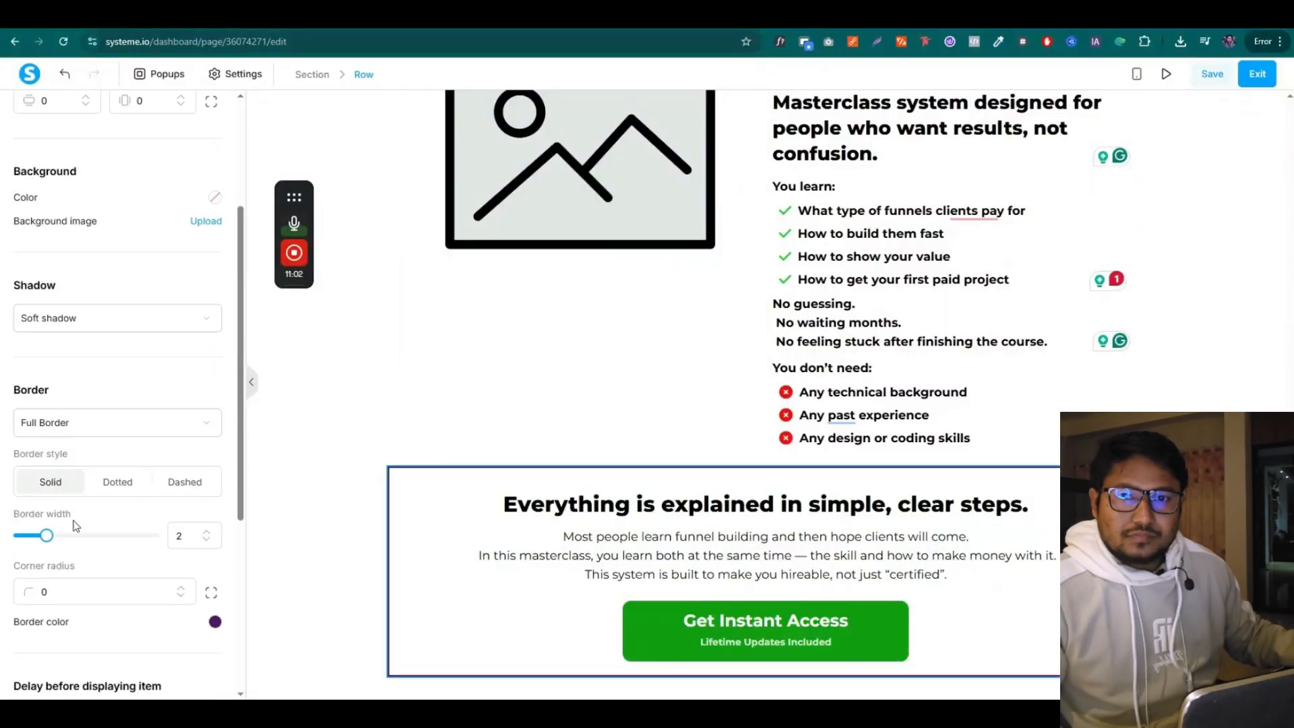
click(757, 196)
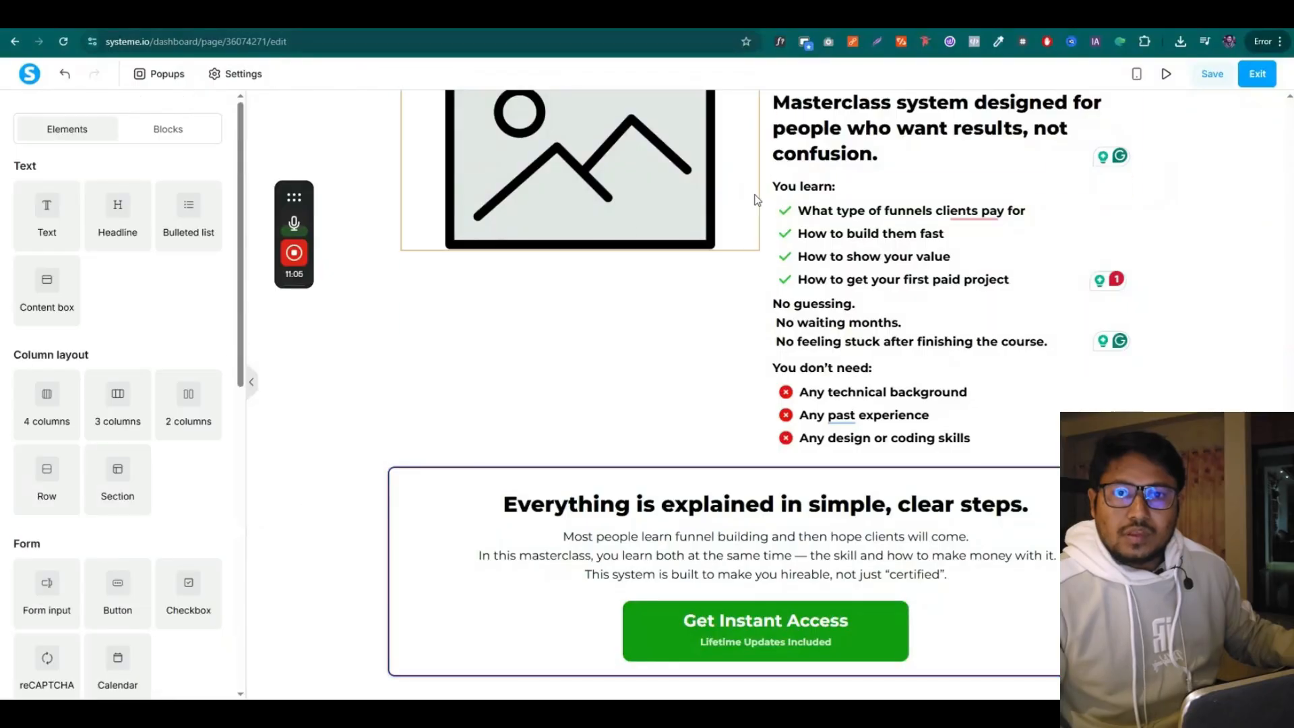
Save the page and select the HERE'S EVERYTHING YOU GET heading in the copy document
click(1212, 74)
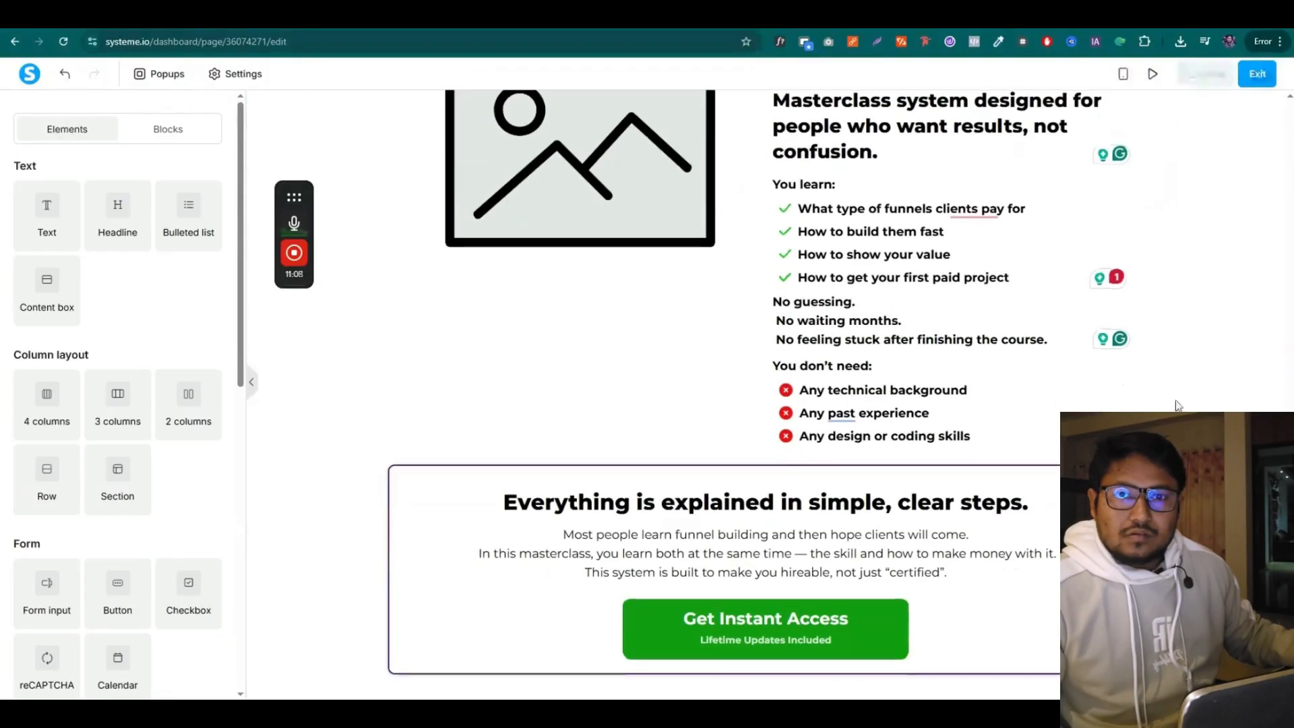
scroll(1182, 381, up, 13)
scroll(1183, 371, down, 6)
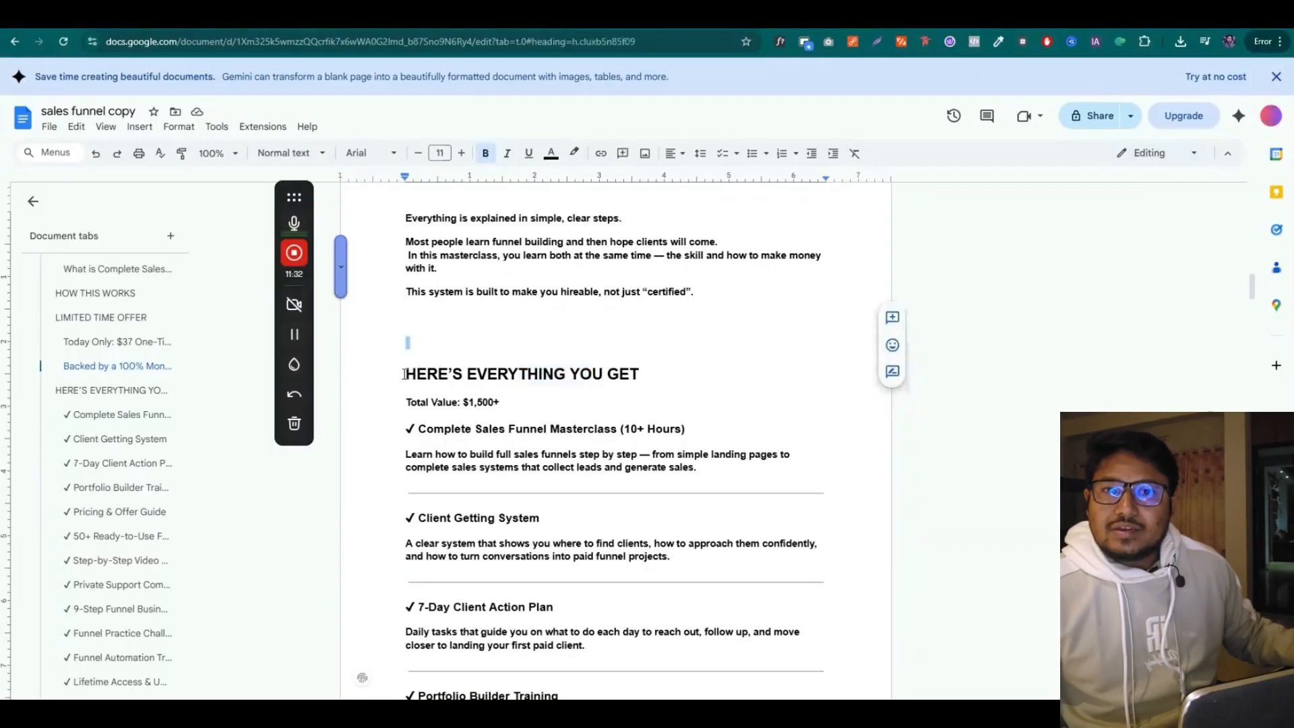
drag(406, 373, 621, 370)
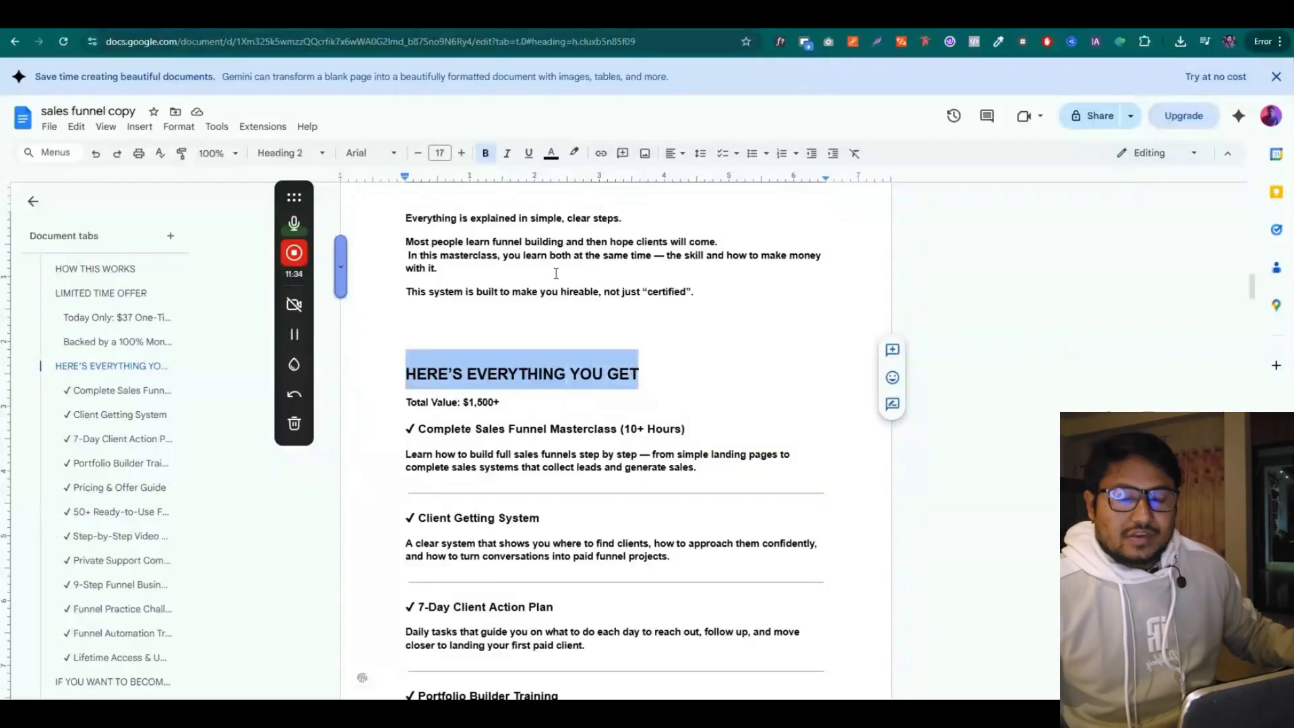
Add a new empty section below the simple-steps row
click(661, 24)
scroll(439, 427, up, 2)
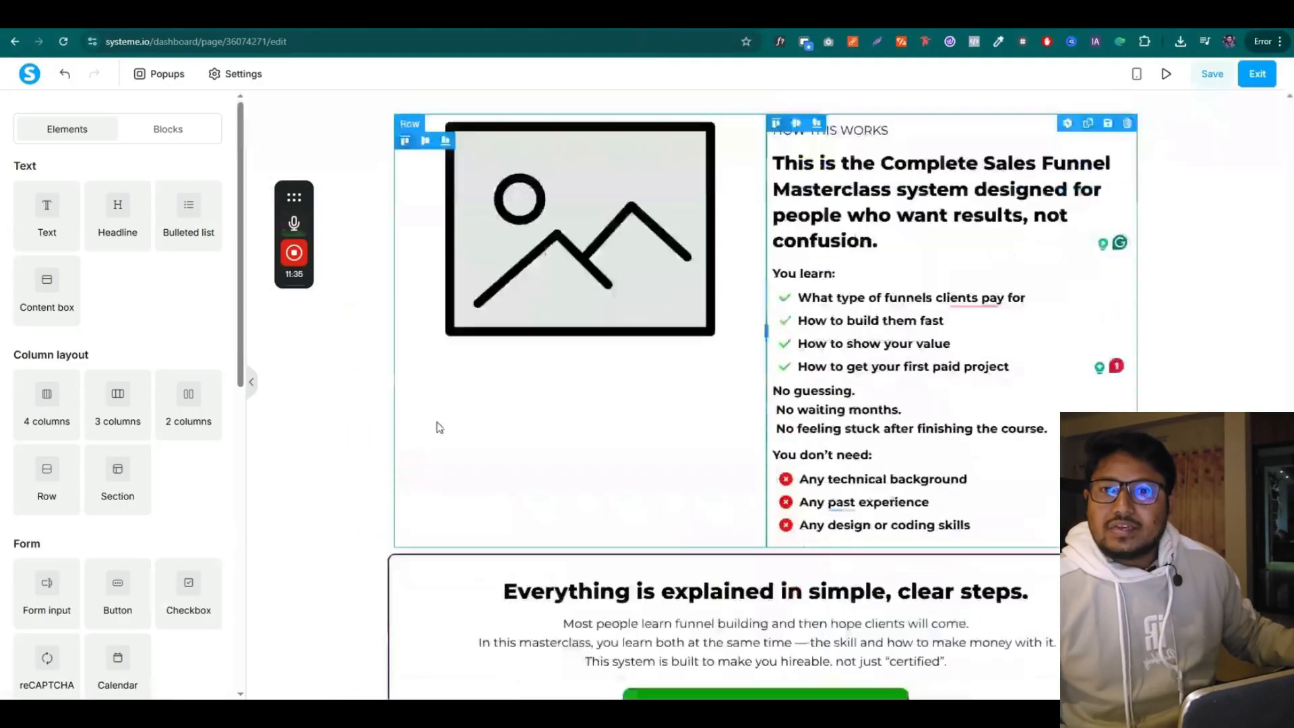
scroll(432, 432, down, 2)
scroll(337, 452, up, 1)
scroll(270, 485, down, 1)
drag(114, 481, 505, 647)
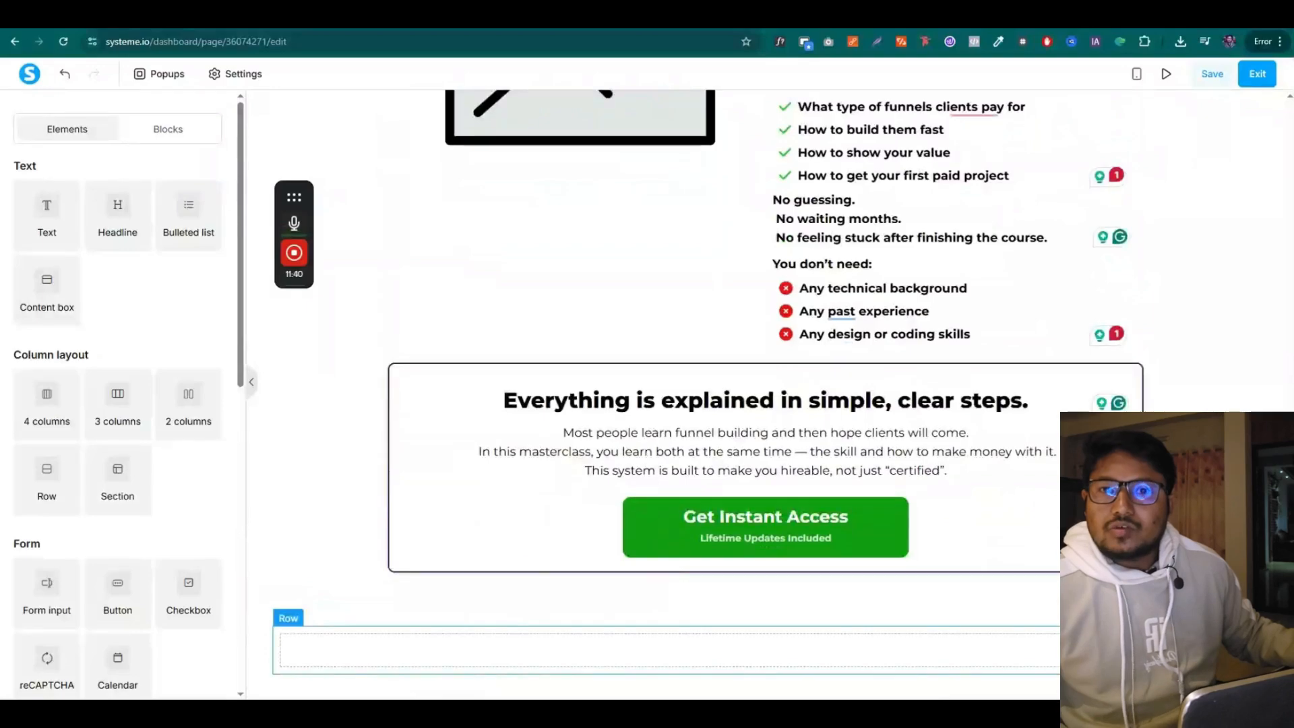
Change the new section's content width from Full page to Wide
click(762, 610)
scroll(95, 449, down, 1)
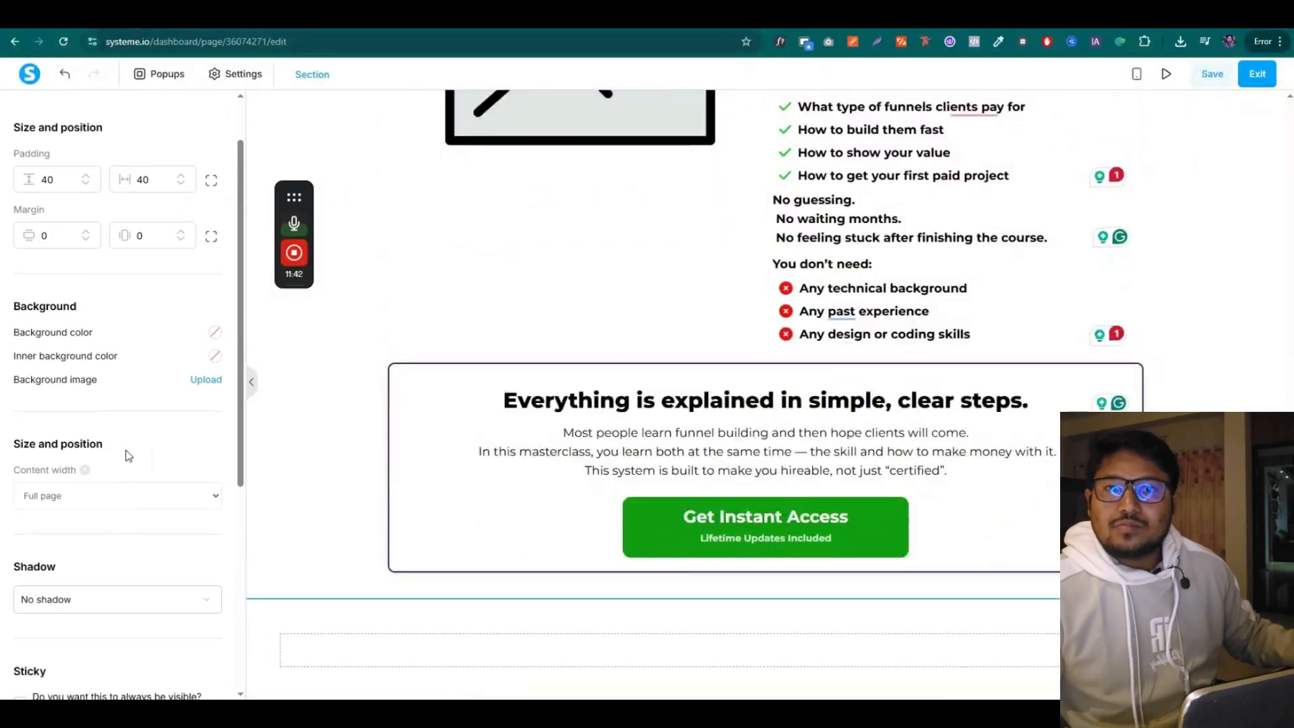
scroll(62, 468, down, 4)
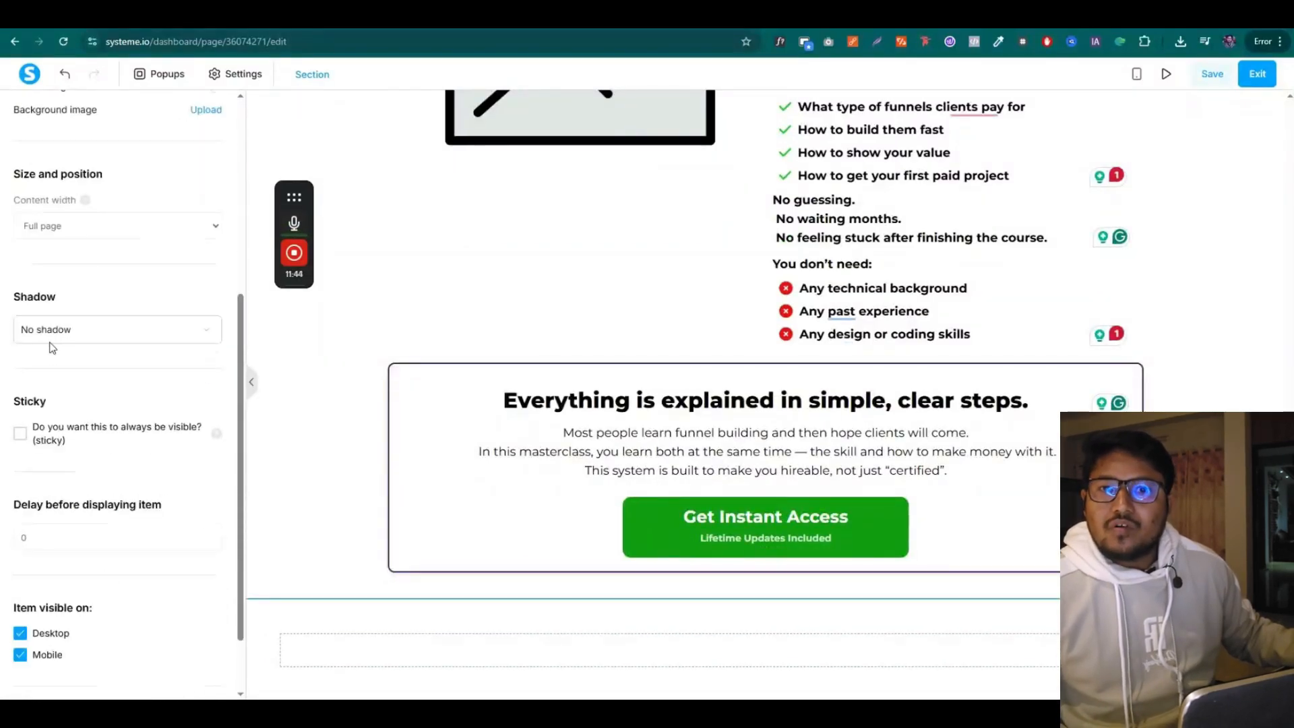
click(81, 226)
click(74, 274)
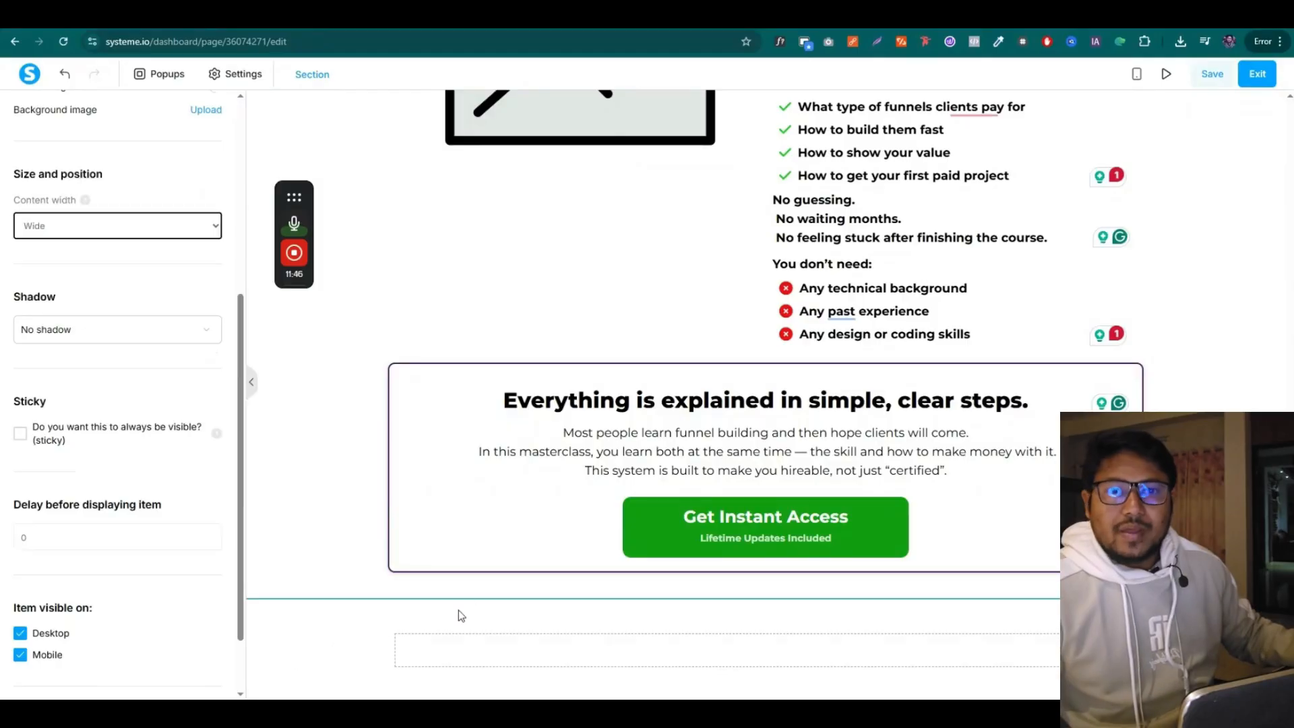
click(364, 627)
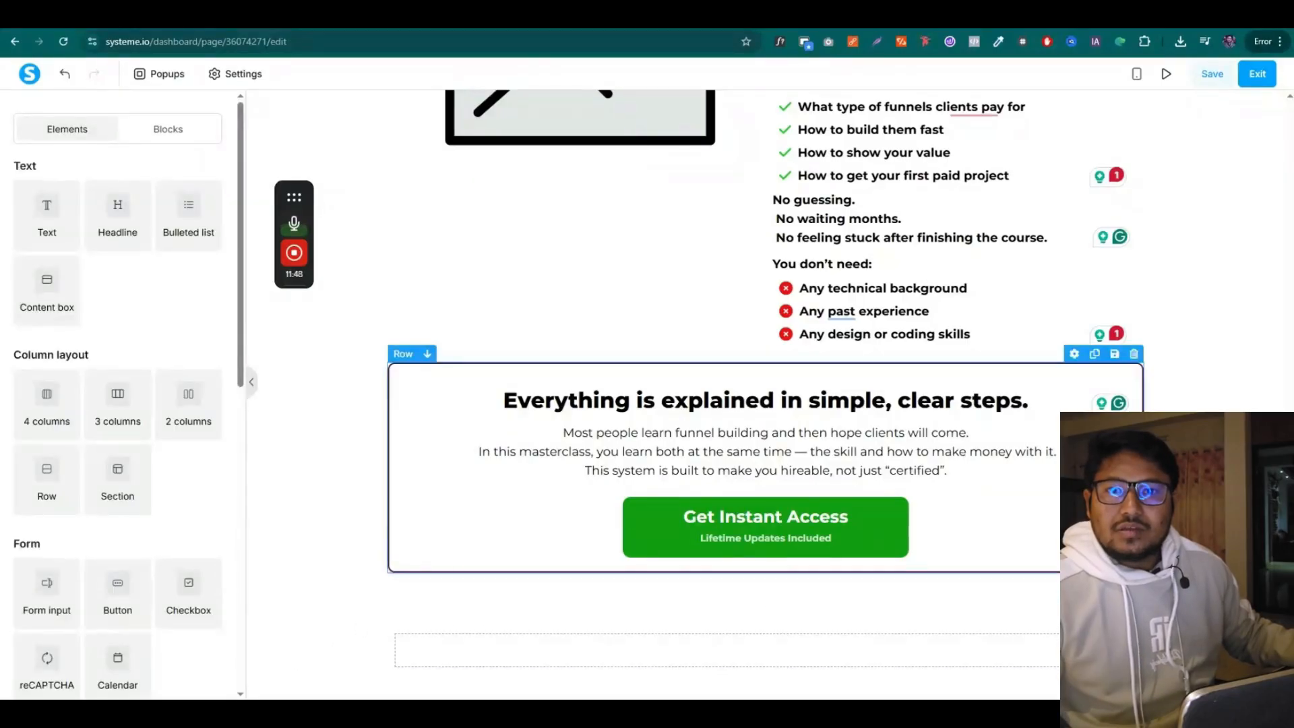
scroll(769, 391, up, 11)
scroll(769, 391, down, 6)
scroll(769, 391, down, 5)
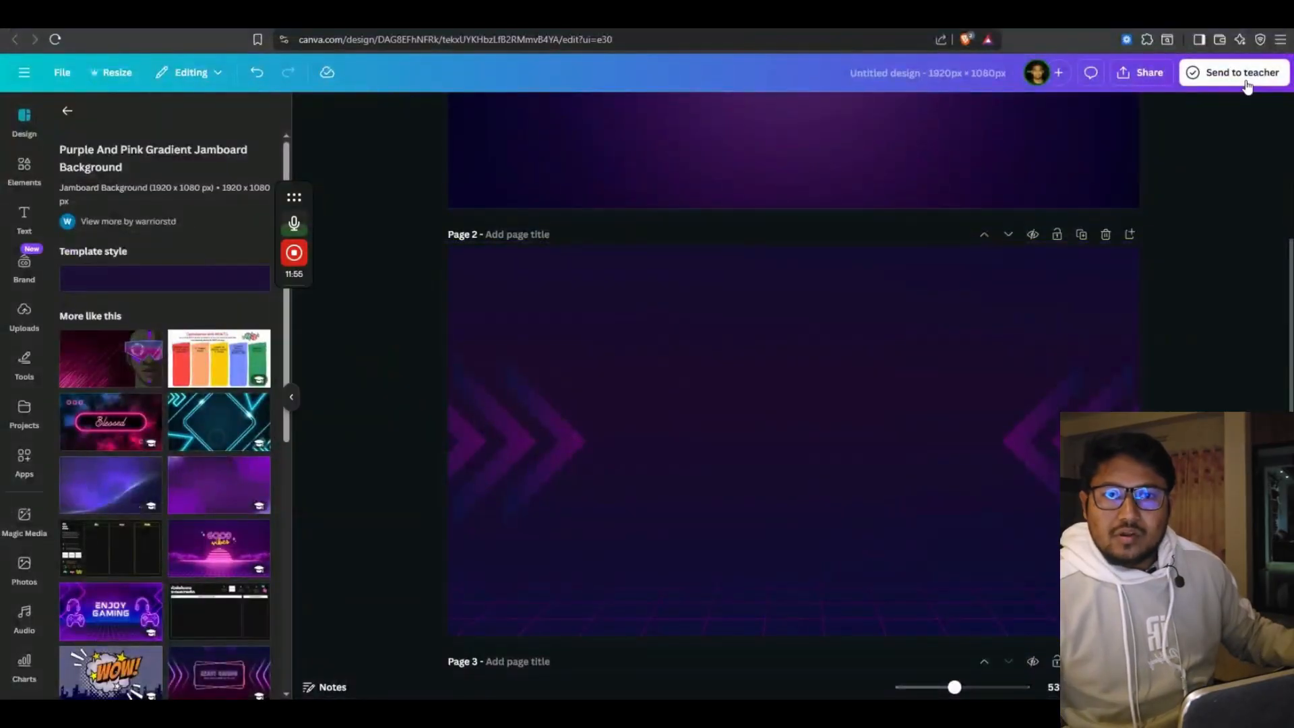
Download the purple gradient design from Canva as a 3,840 × 2,160 PNG
click(1141, 72)
click(1079, 242)
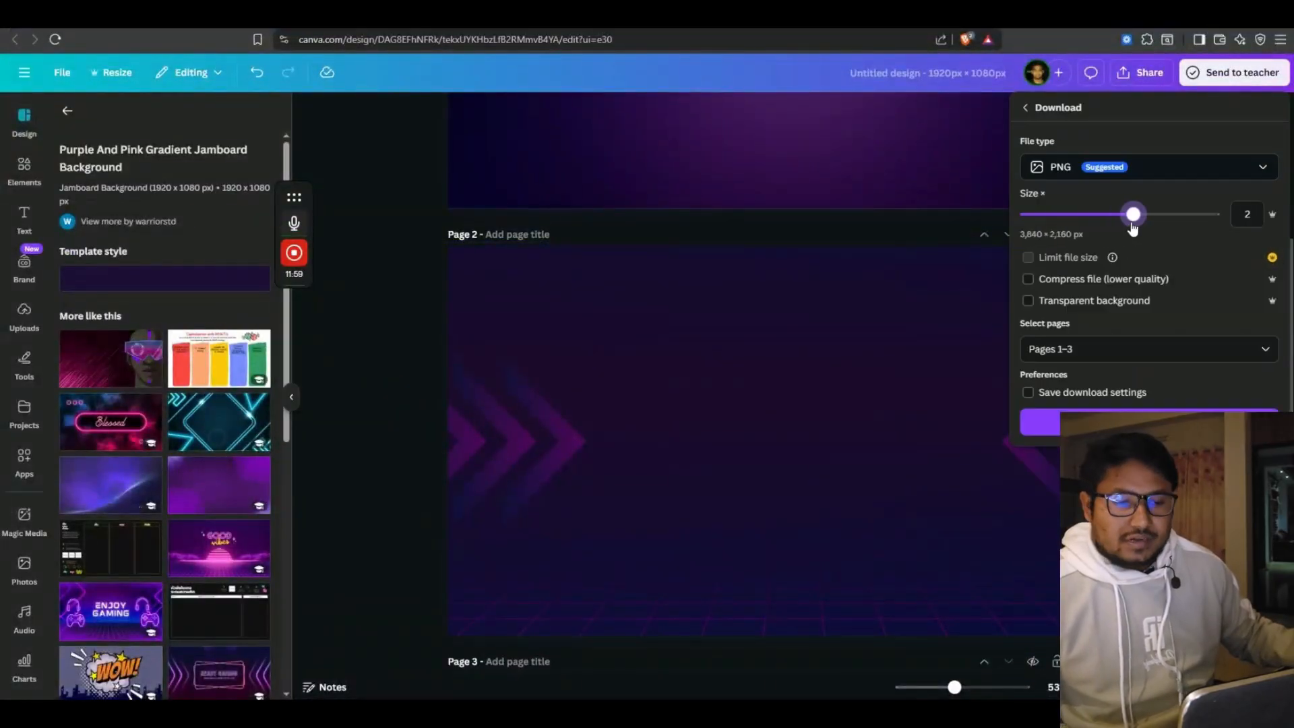
click(1149, 348)
click(1037, 511)
click(1045, 550)
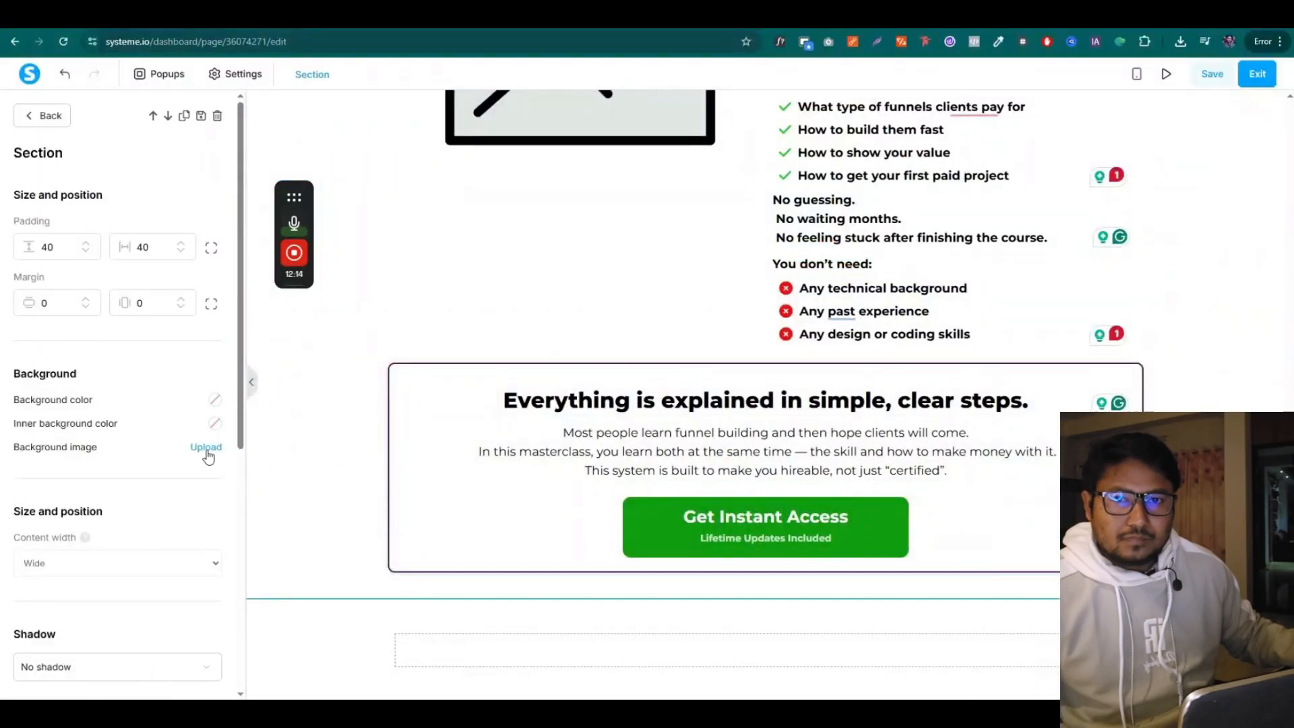
Upload Untitled design (21).png as the section's background image and review its display options
click(206, 447)
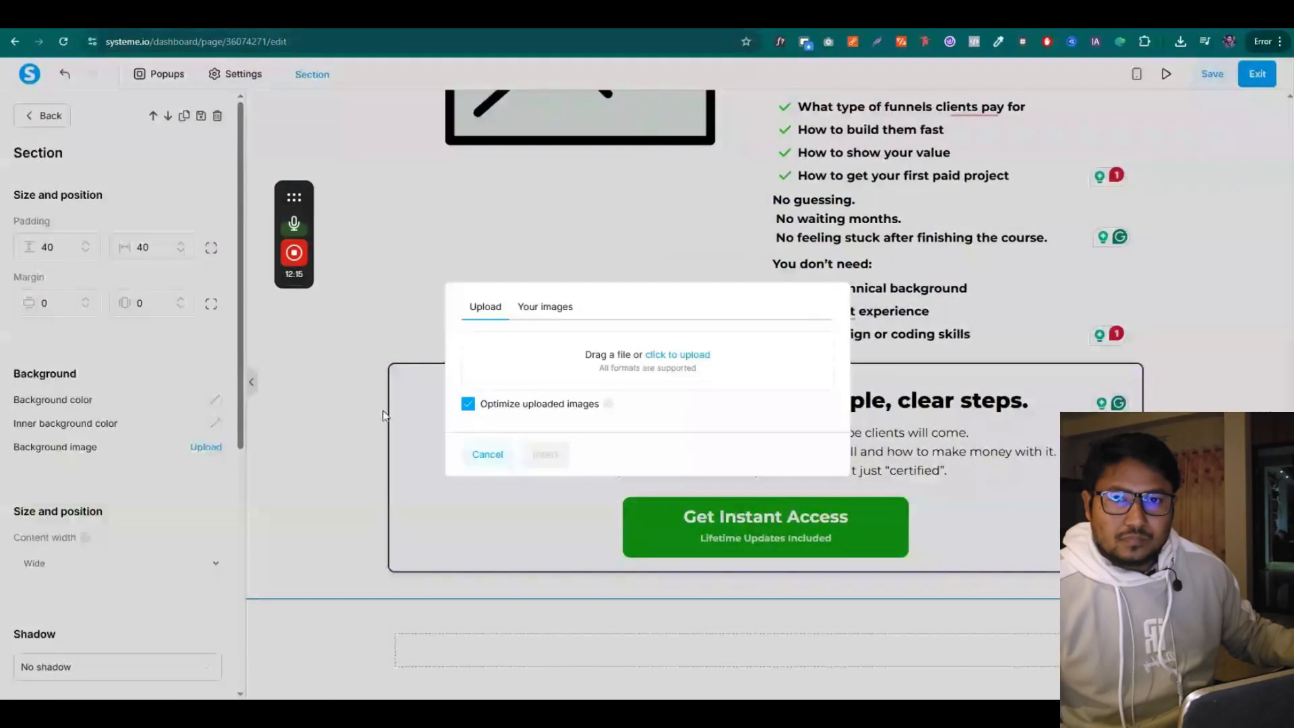
click(681, 364)
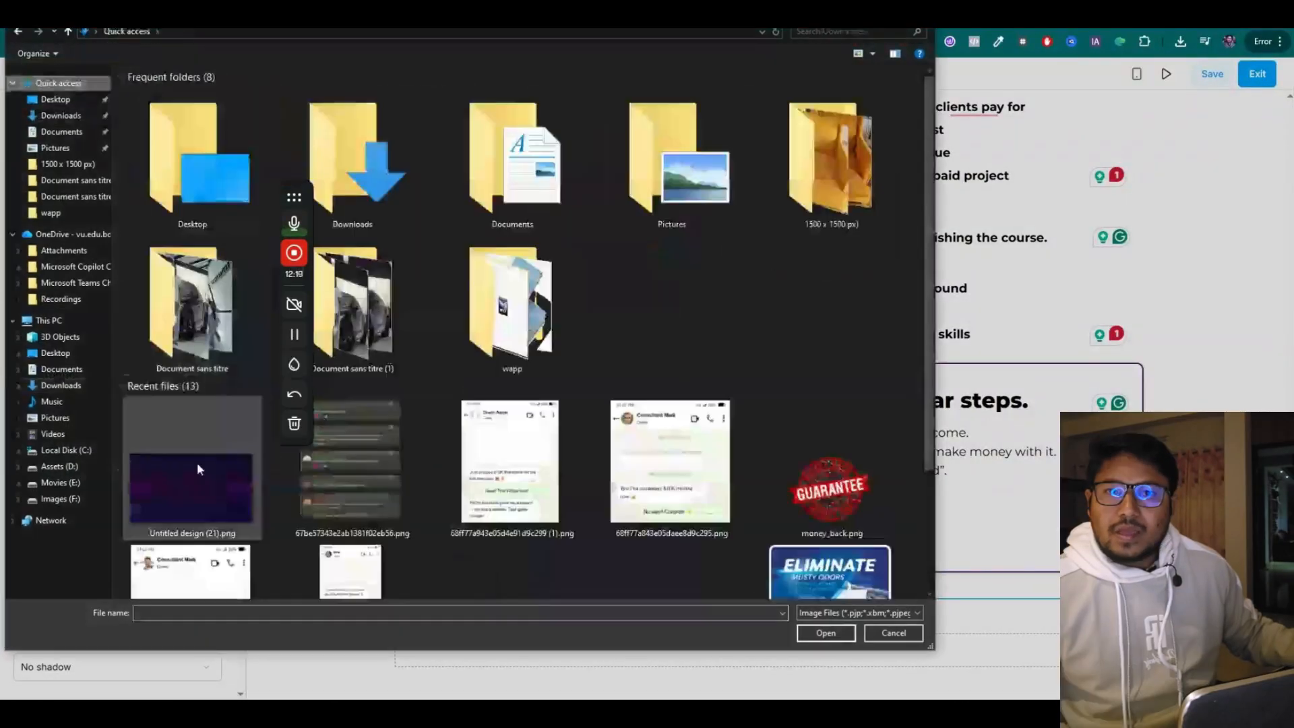
click(188, 476)
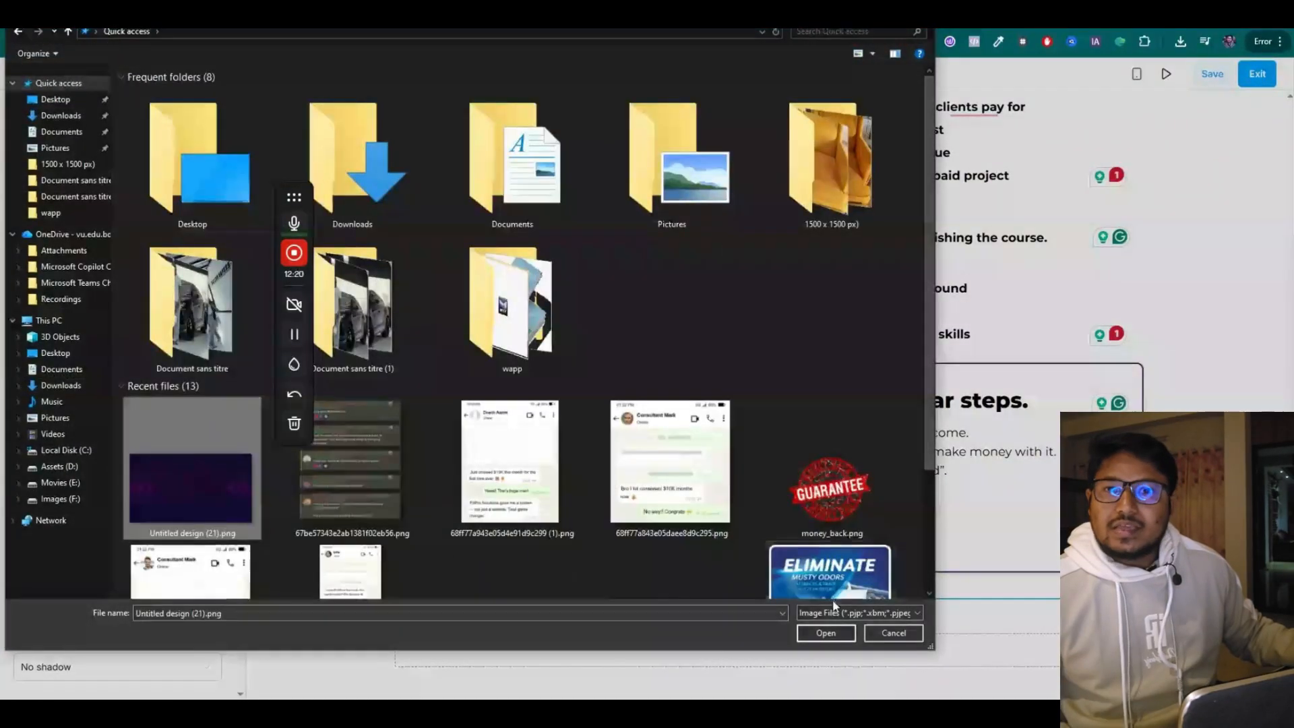
click(826, 634)
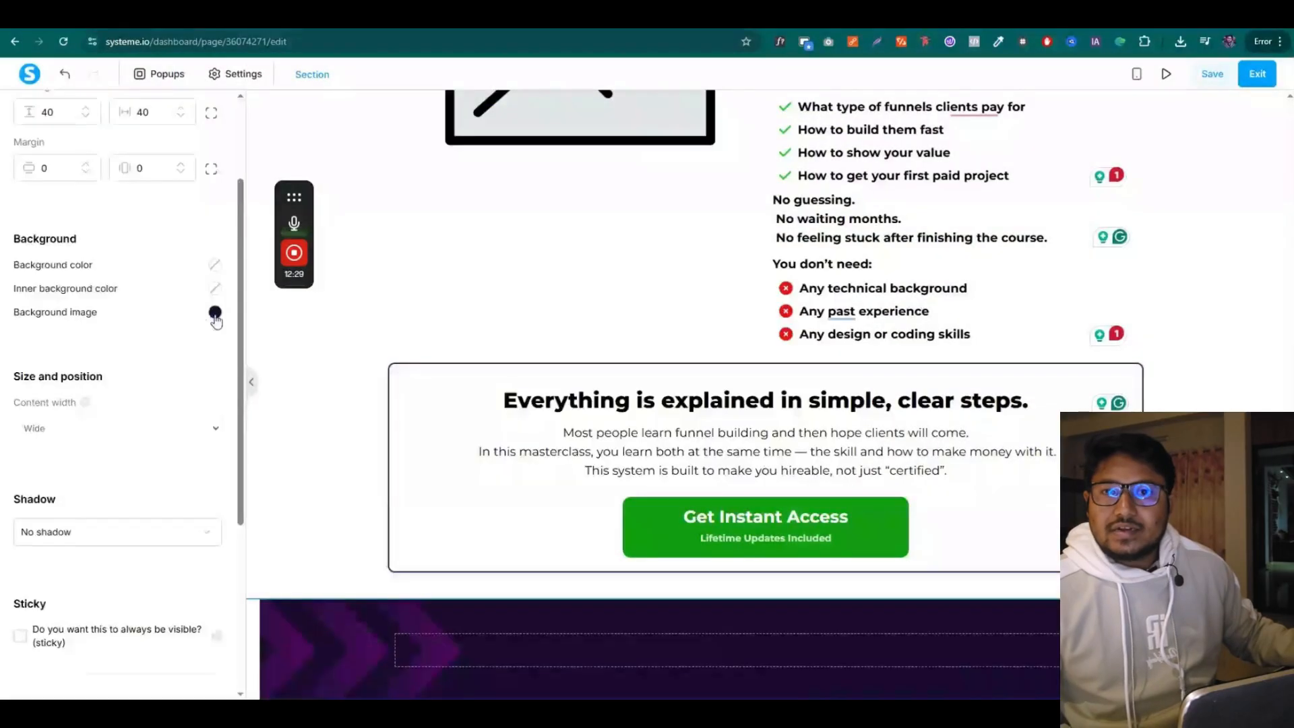
click(215, 312)
mouse_move(300, 254)
drag(294, 196, 448, 195)
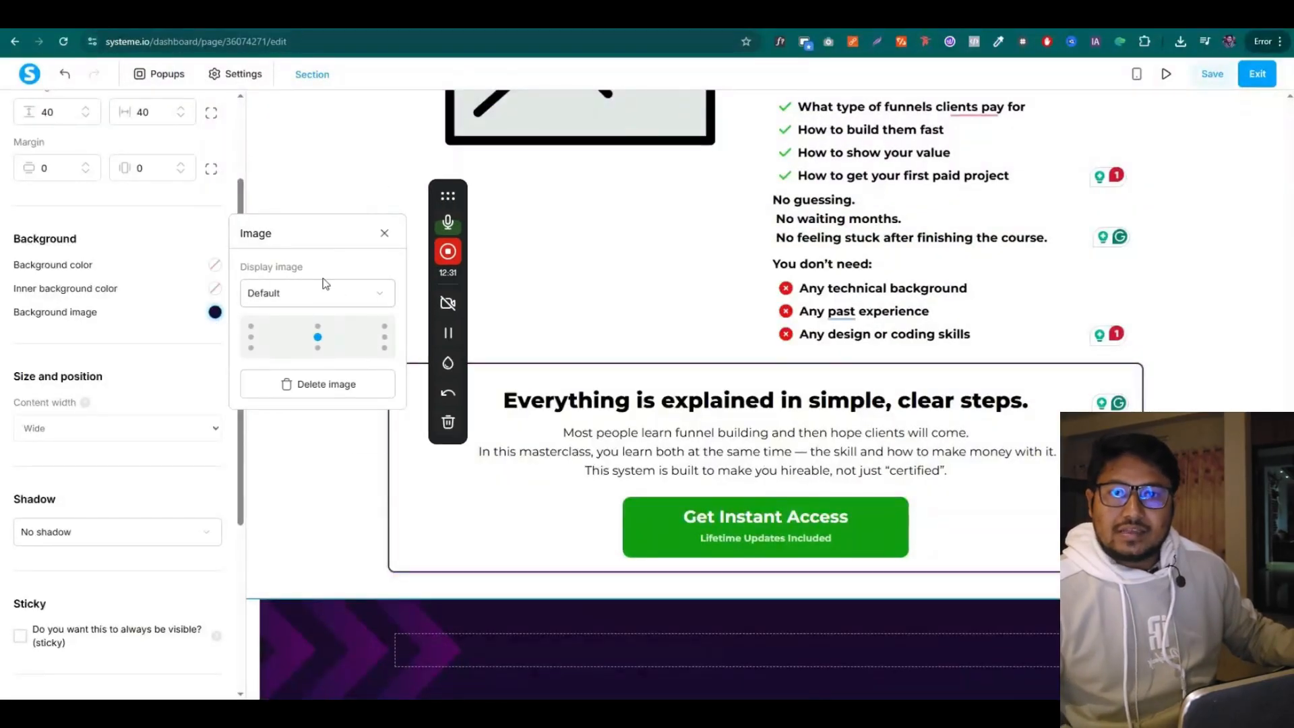
click(317, 292)
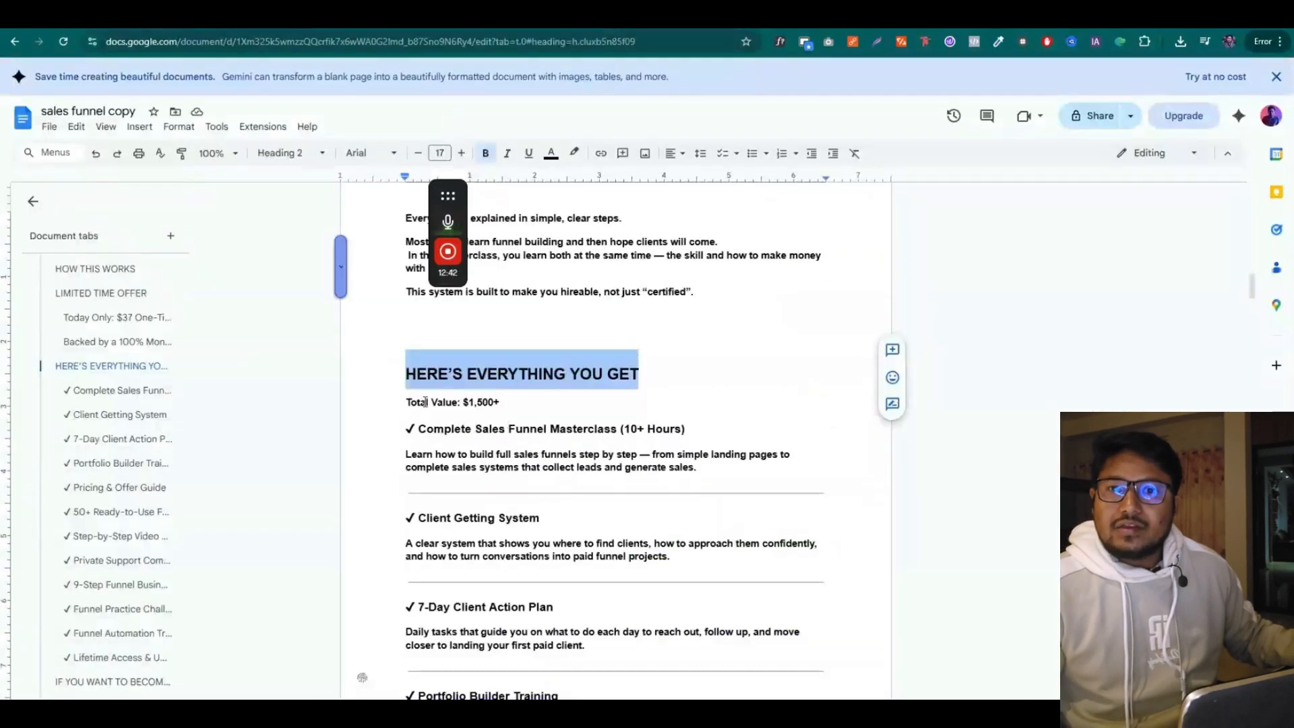
Copy the HERE'S EVERYTHING YOU GET heading from Docs and add a headline into the purple section
click(426, 403)
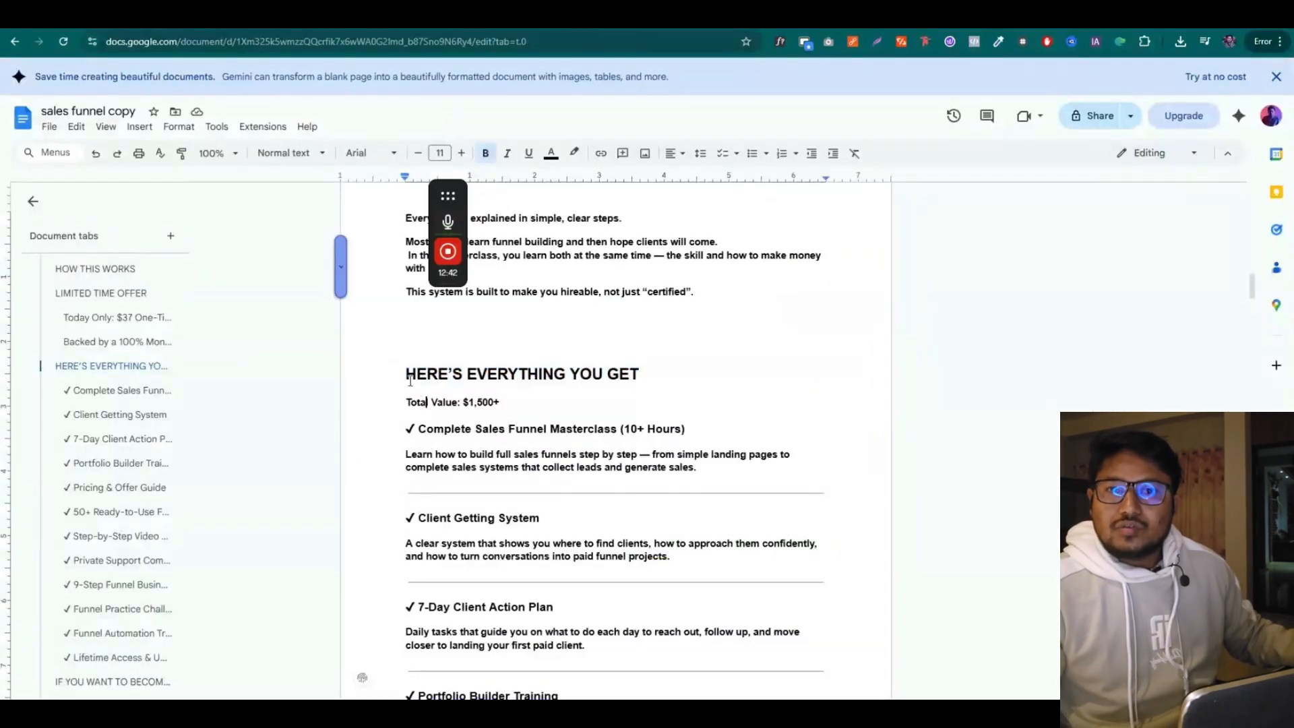
drag(406, 375, 640, 367)
right_click(627, 375)
click(663, 346)
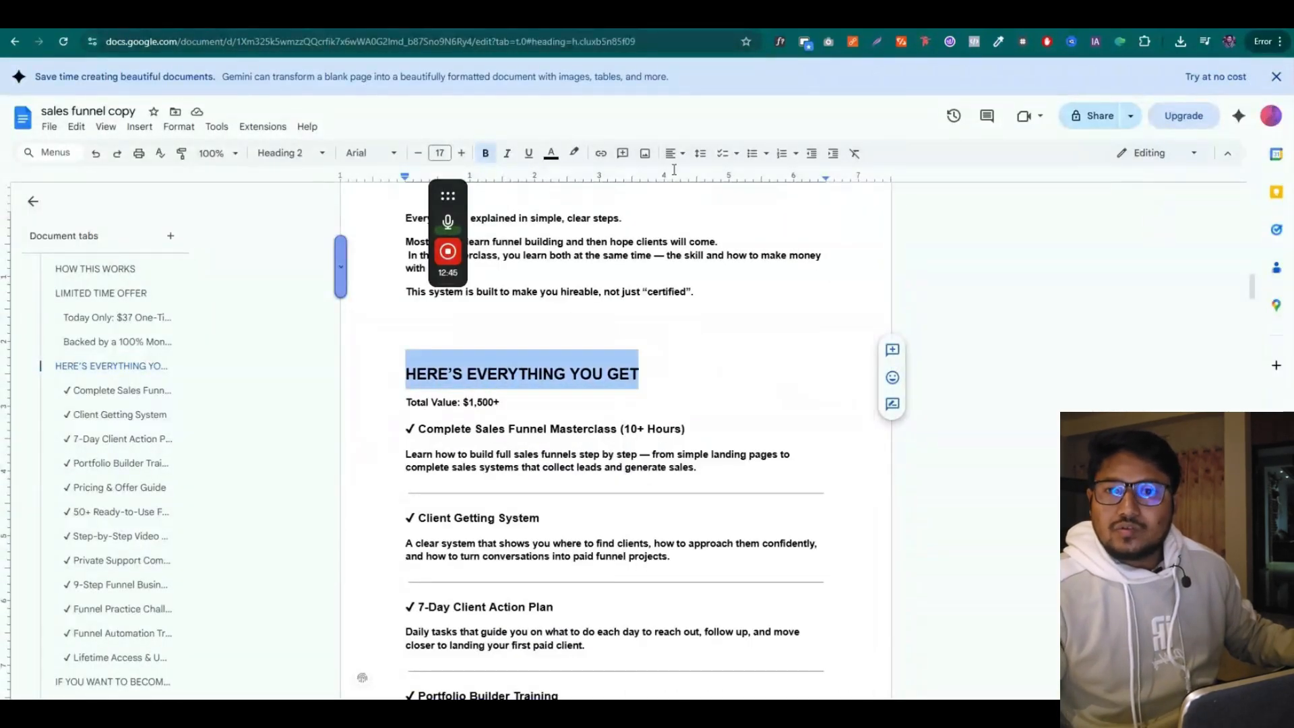
key(ctrl+Tab)
drag(120, 216, 767, 662)
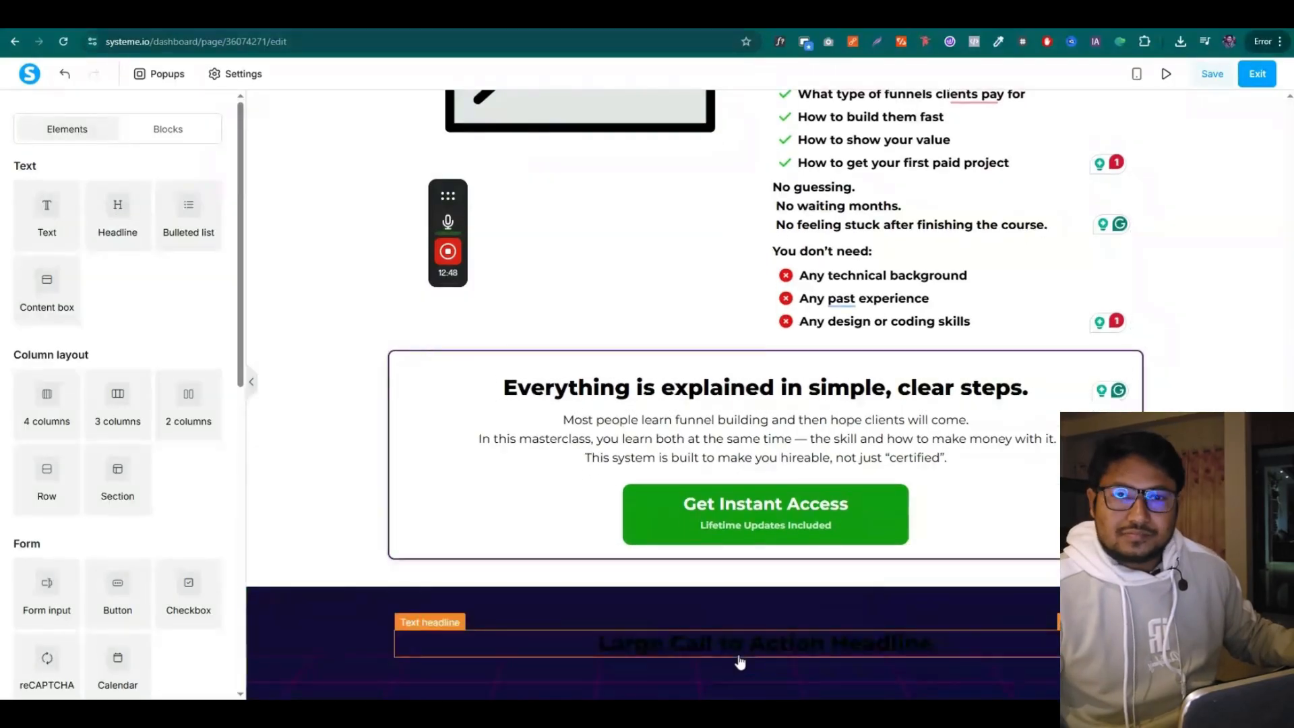
Paste HERE'S EVERYTHING YOU GET over the placeholder headline and colour it white (ffffff)
click(737, 649)
key(ctrl+v)
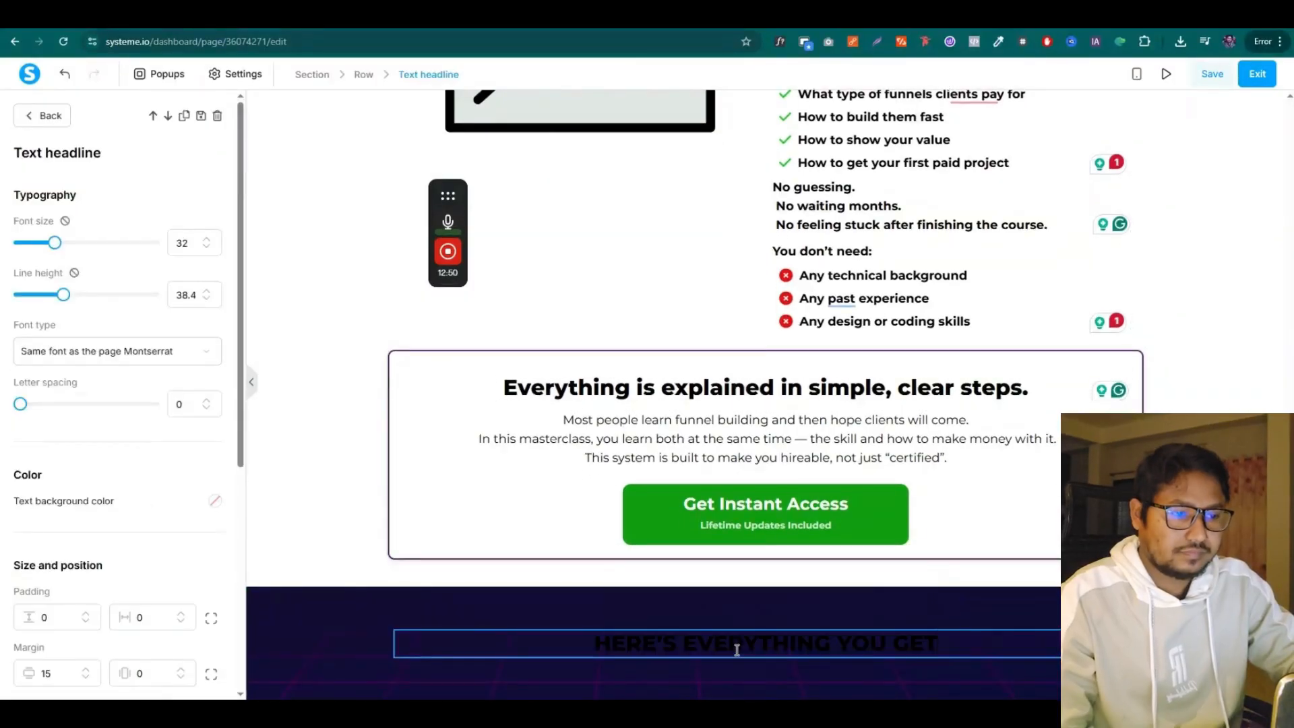
triple_click(737, 649)
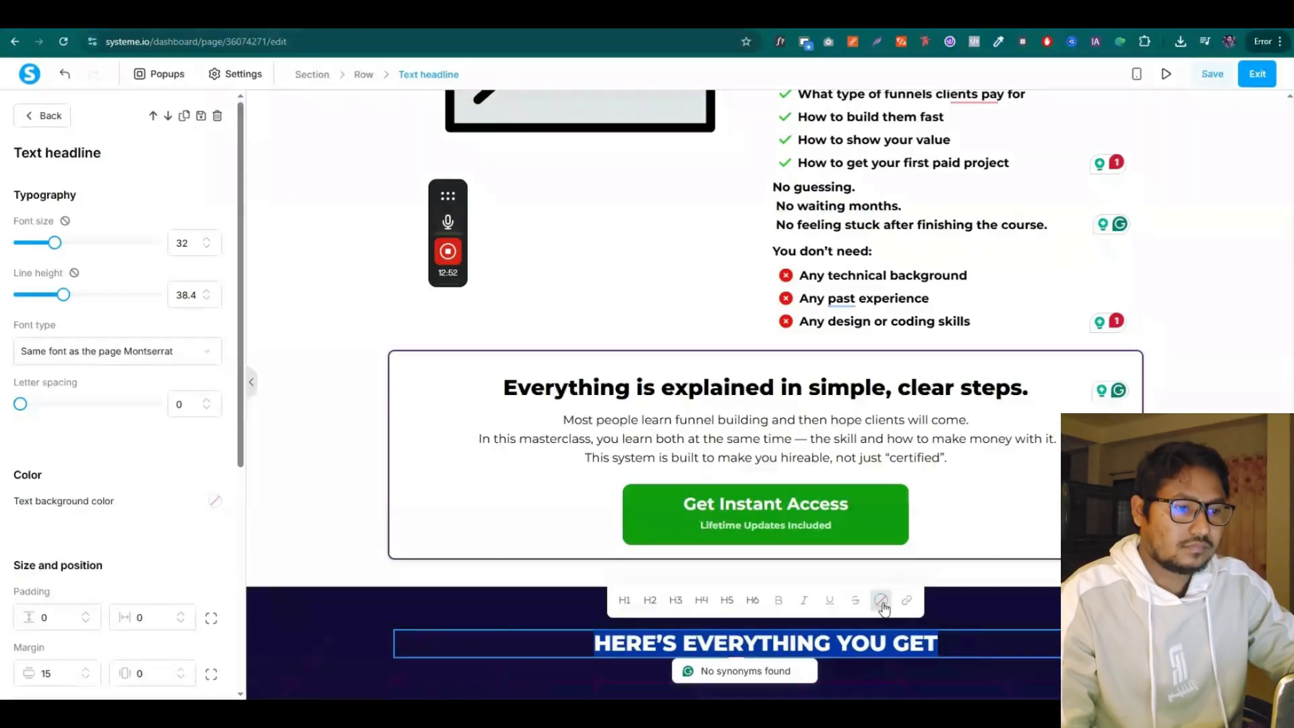
click(873, 606)
drag(898, 405, 876, 356)
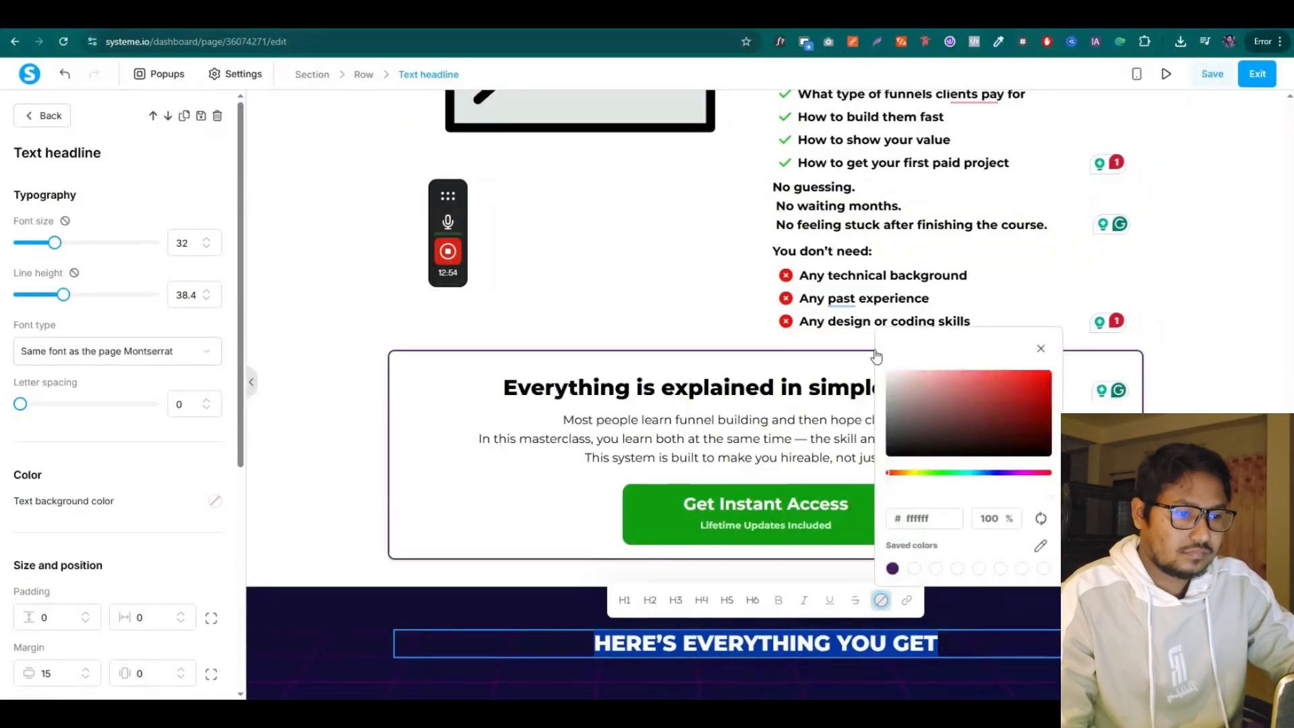
click(543, 556)
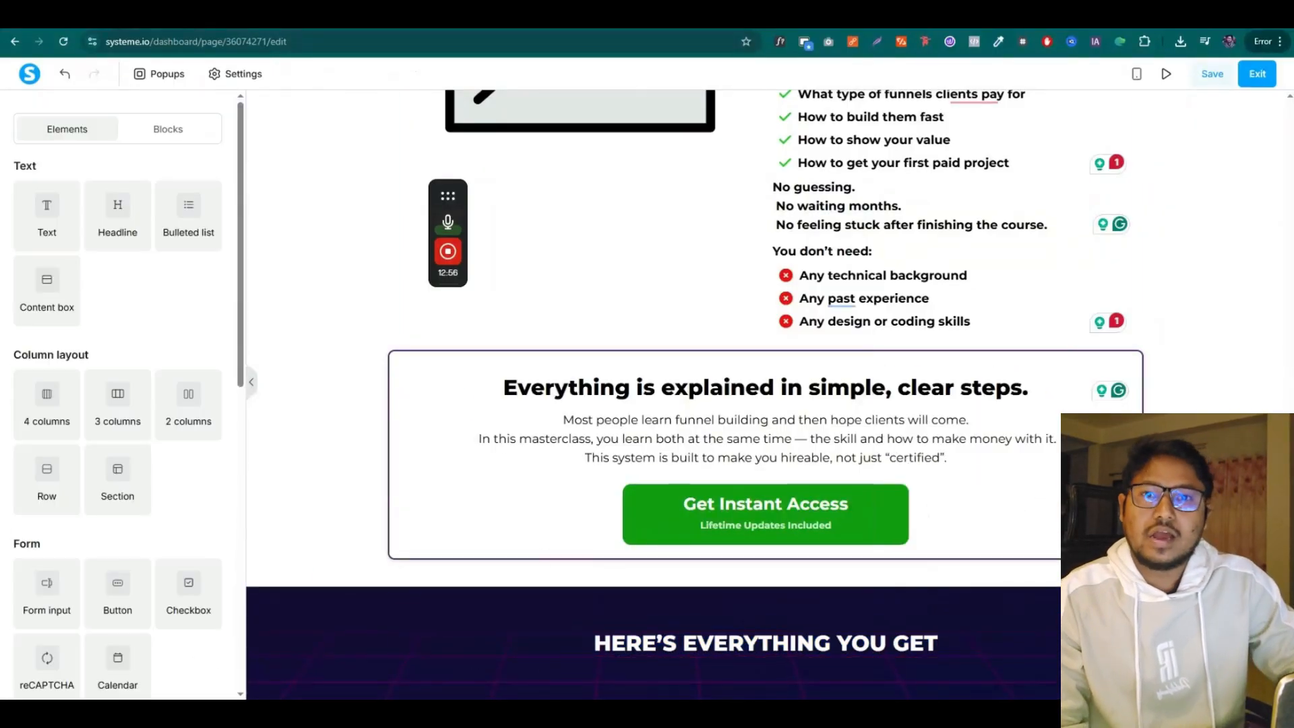
click(424, 17)
Copy the bonus title 'Complete Sales Funnel Masterclass (10+ Hours)' from the copy document
click(453, 408)
scroll(445, 461, down, 1)
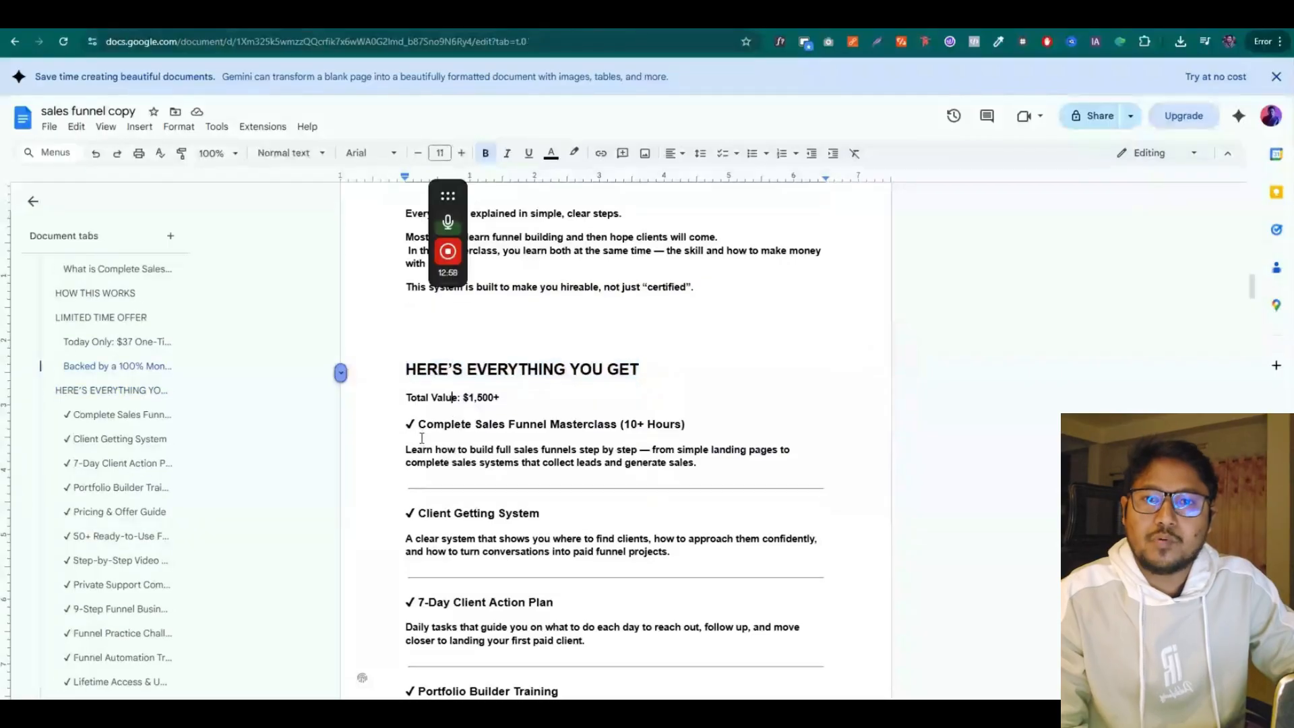
drag(409, 359, 718, 400)
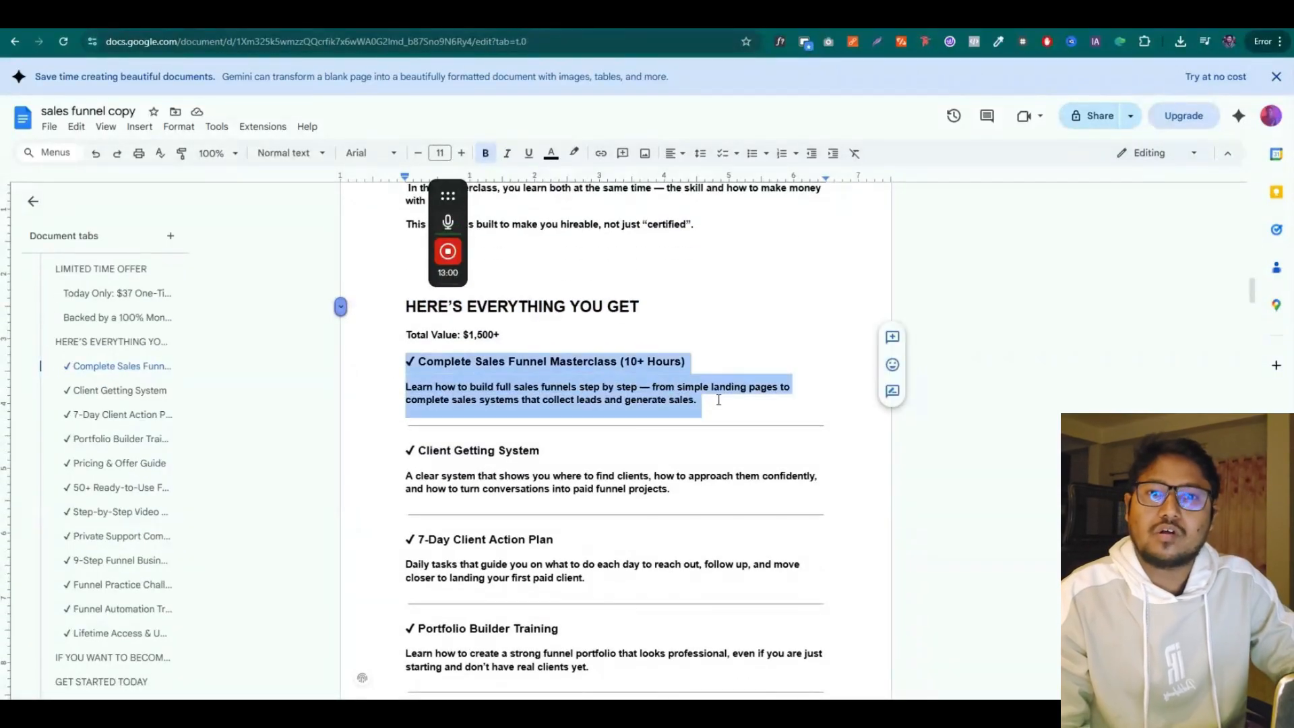
drag(407, 451, 692, 494)
scroll(521, 455, down, 1)
scroll(482, 453, up, 1)
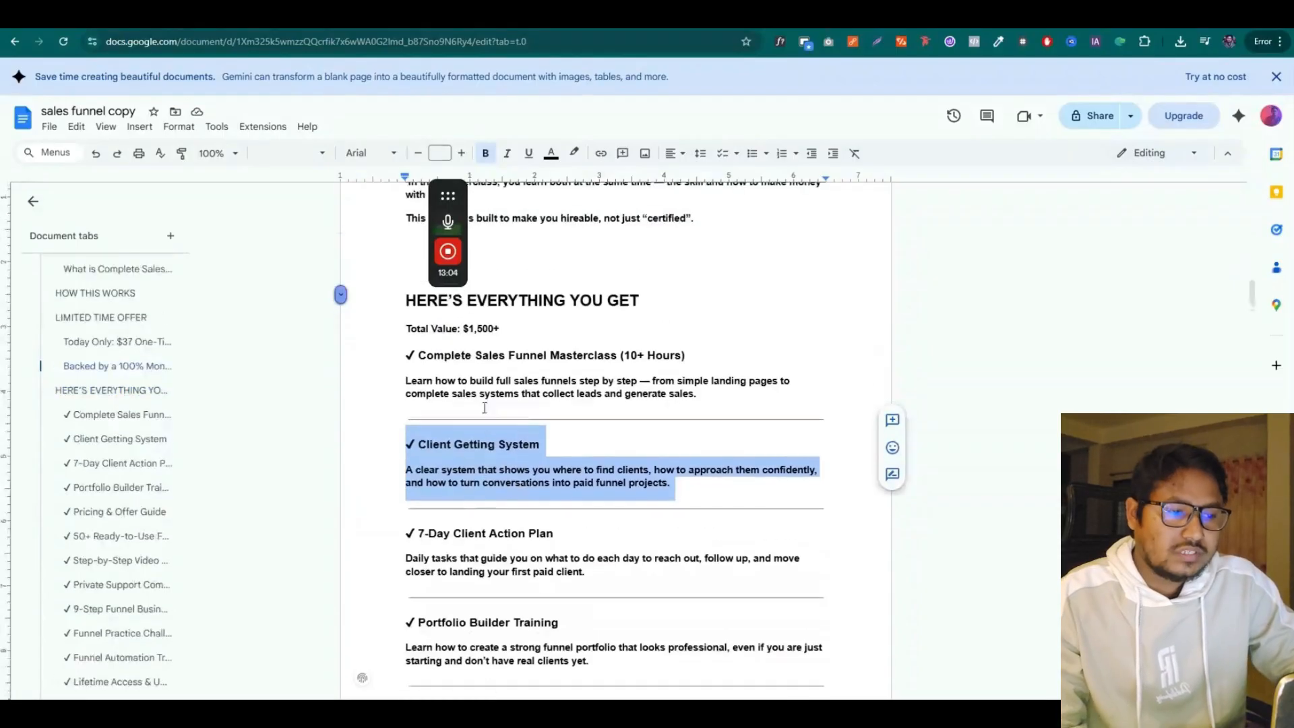
drag(419, 362, 649, 365)
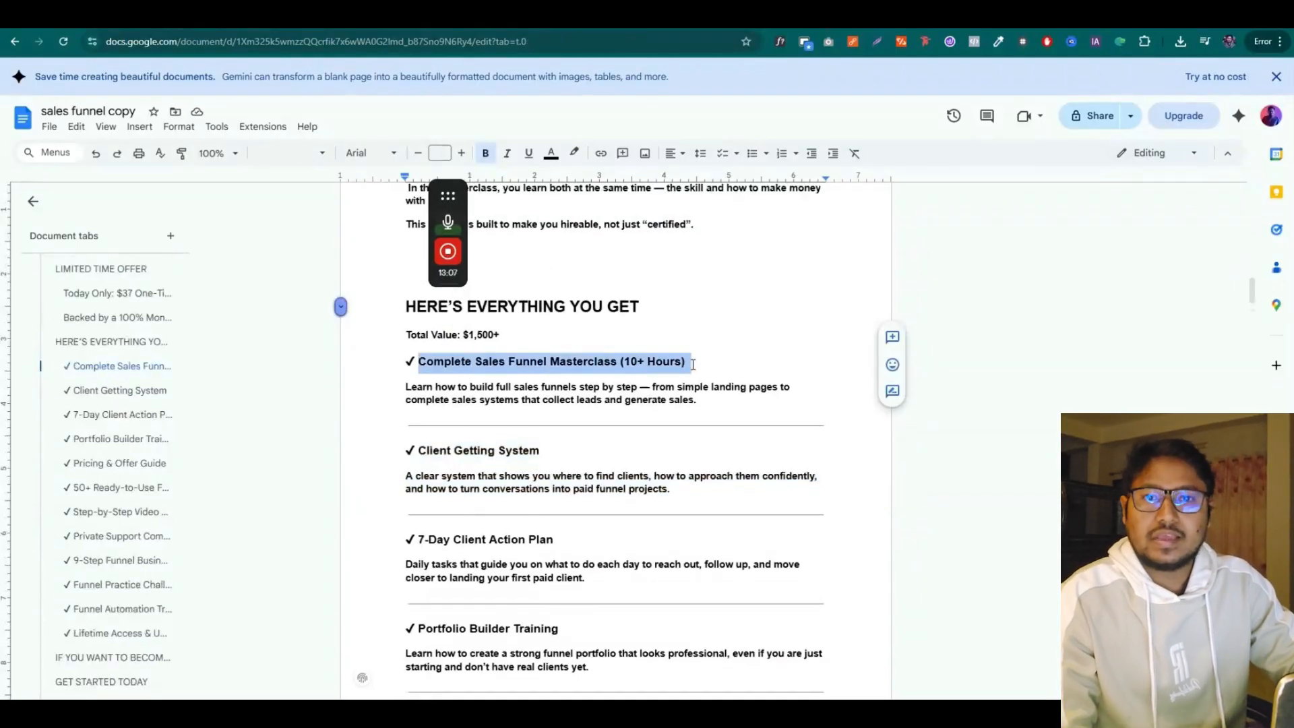
right_click(693, 364)
click(682, 349)
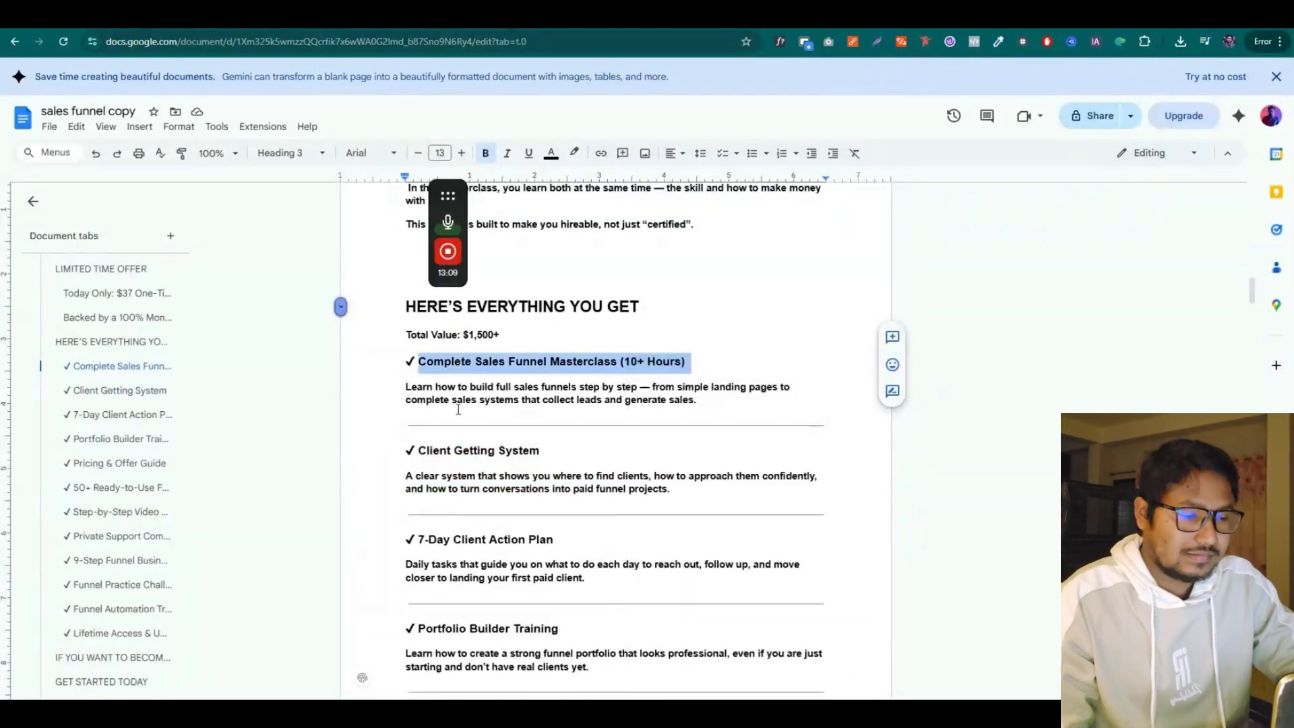
click(687, 17)
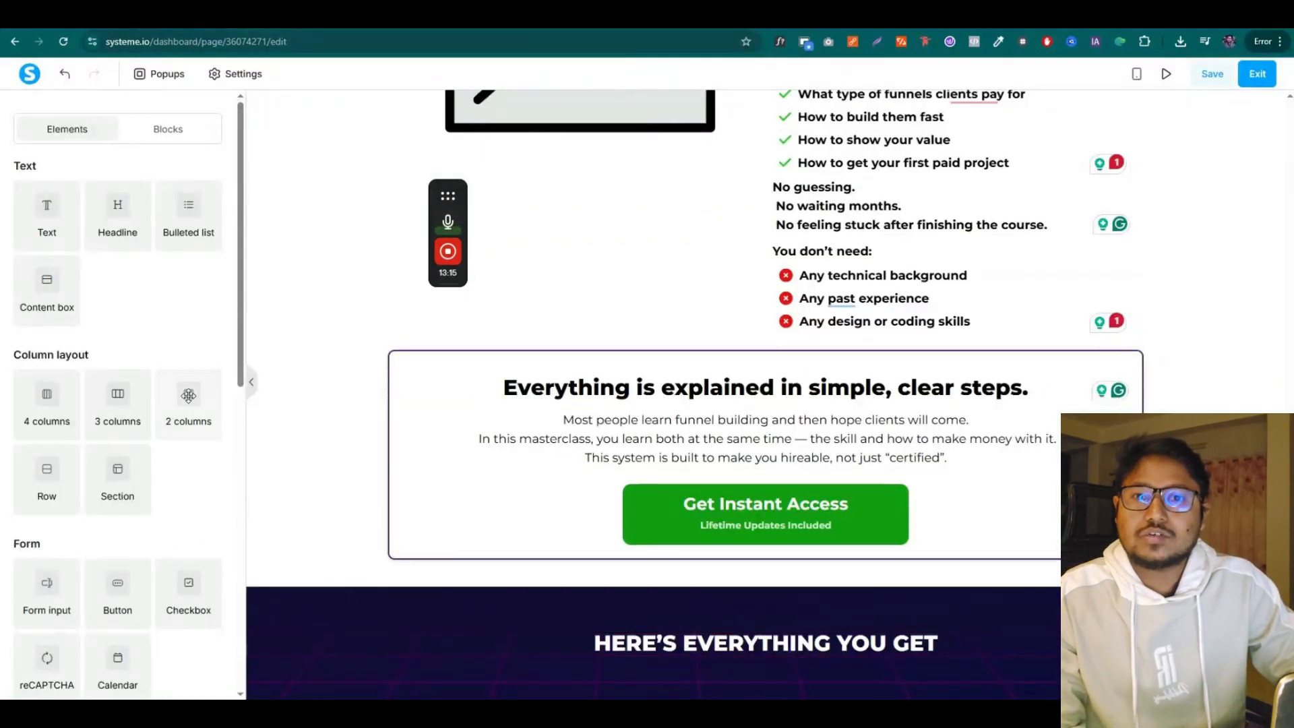
Add a two-column row under the headline with a top padding of 5
drag(189, 396, 706, 669)
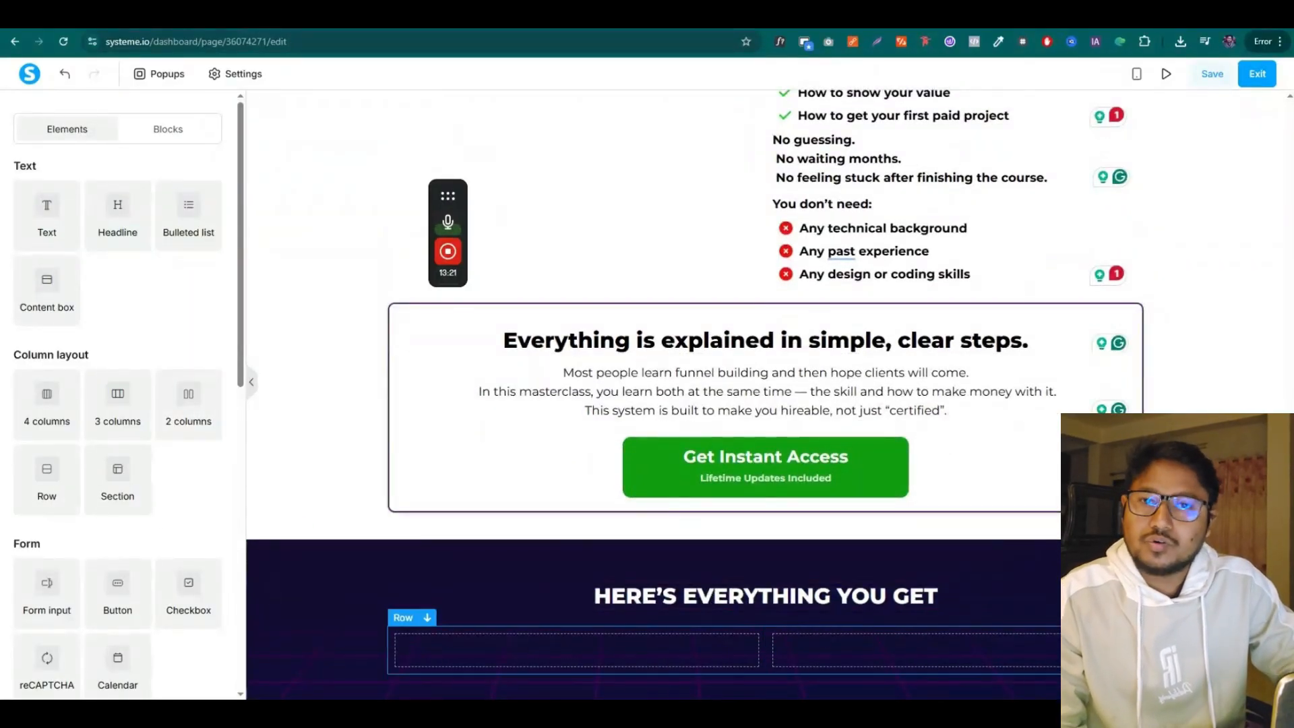
click(775, 650)
double_click(47, 246)
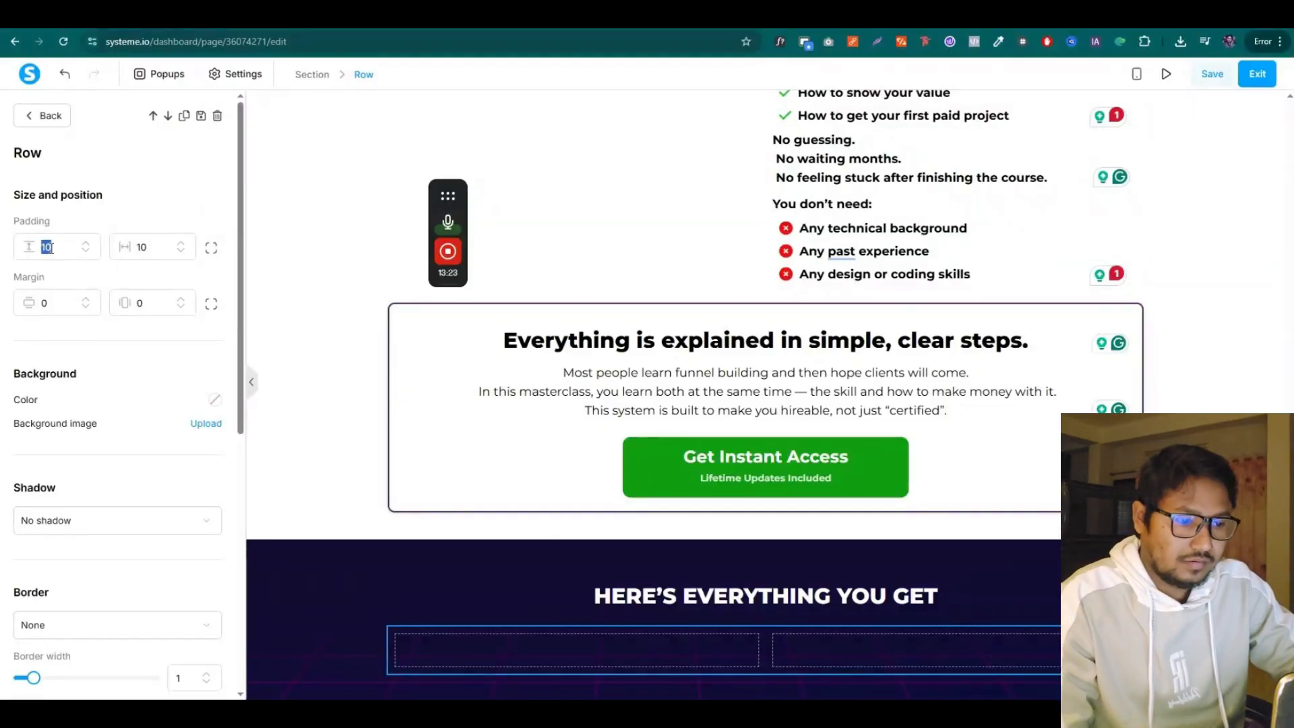
text(5)
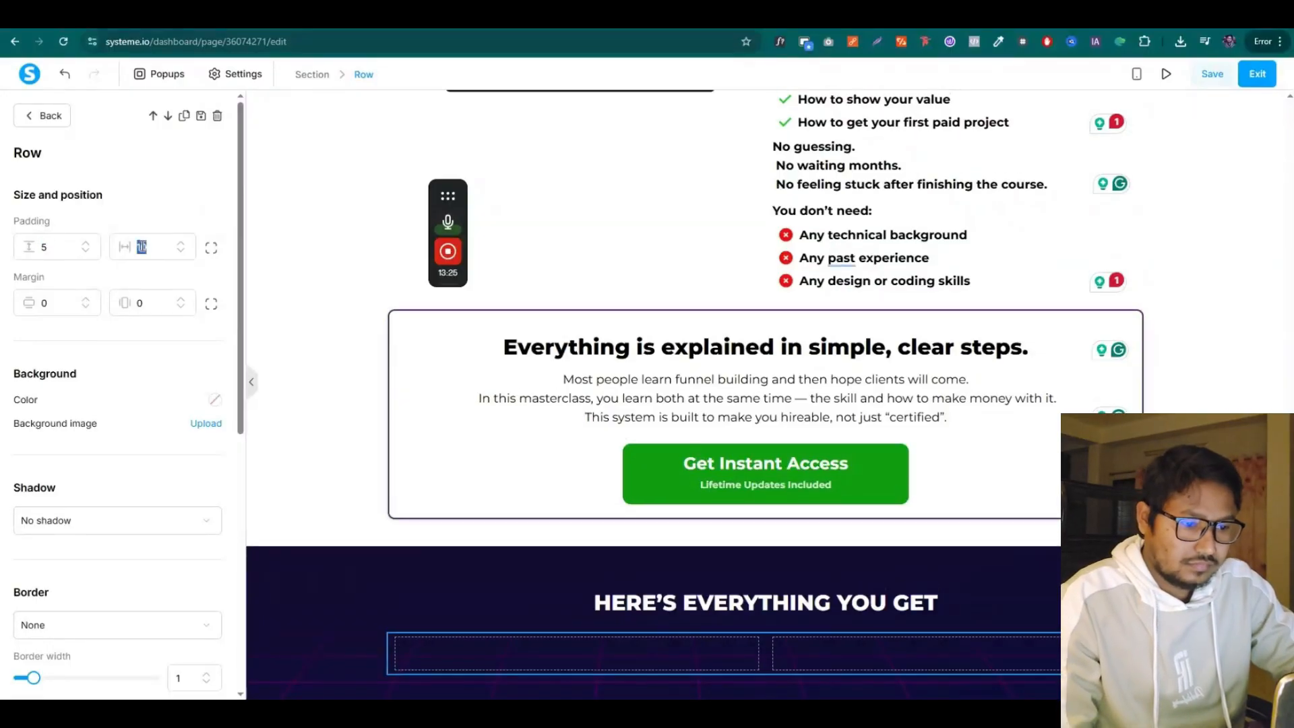
click(370, 593)
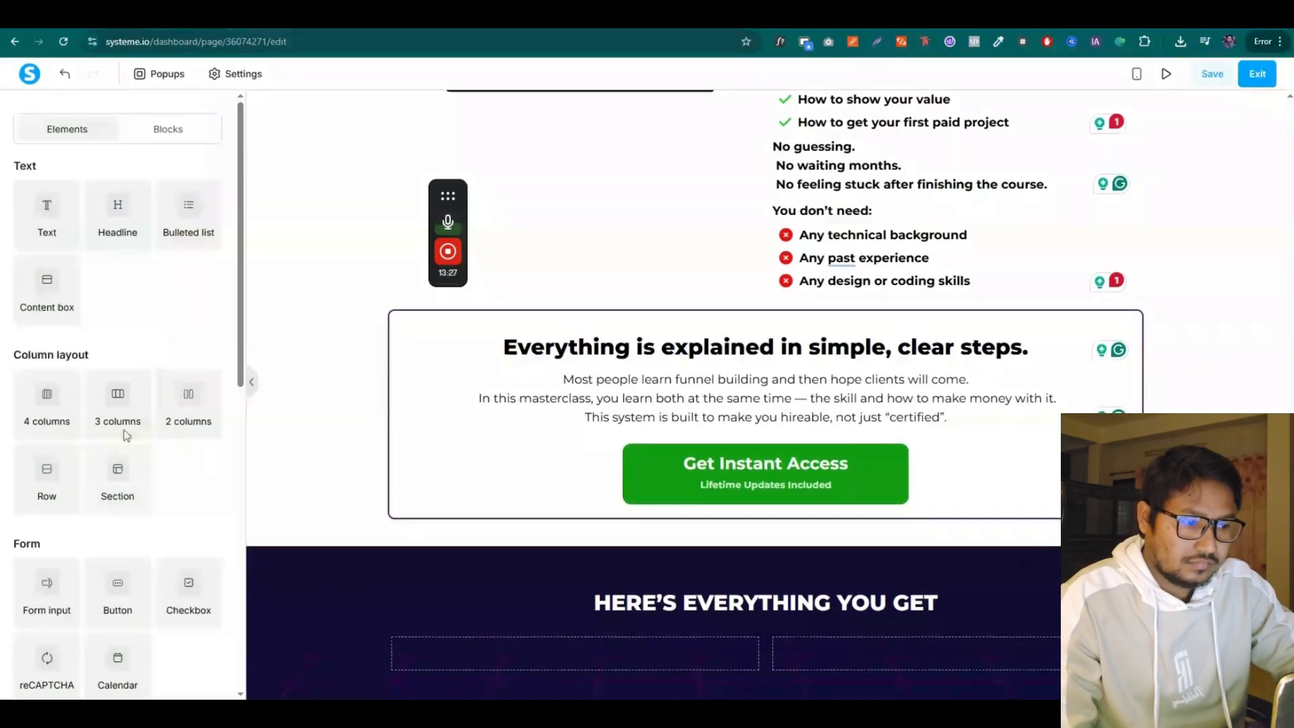
Place a row in the left column with a white background and corner radius 8
drag(67, 489, 572, 654)
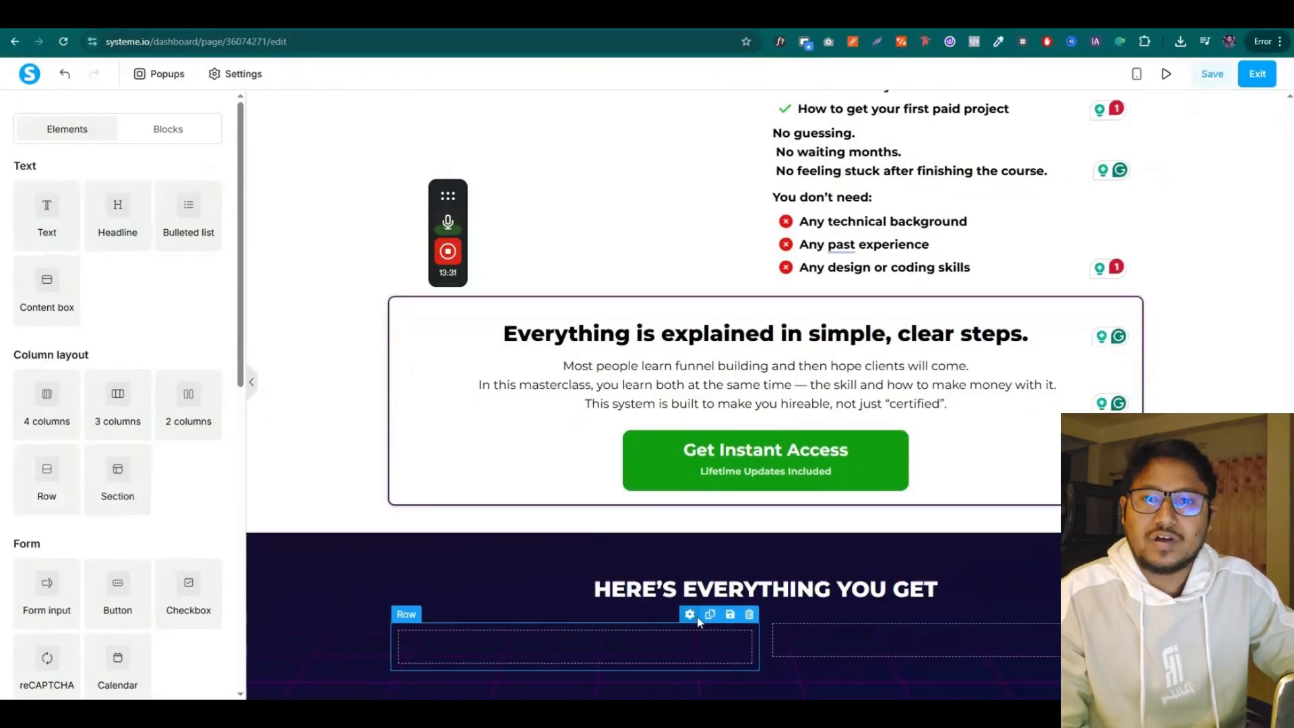
click(690, 615)
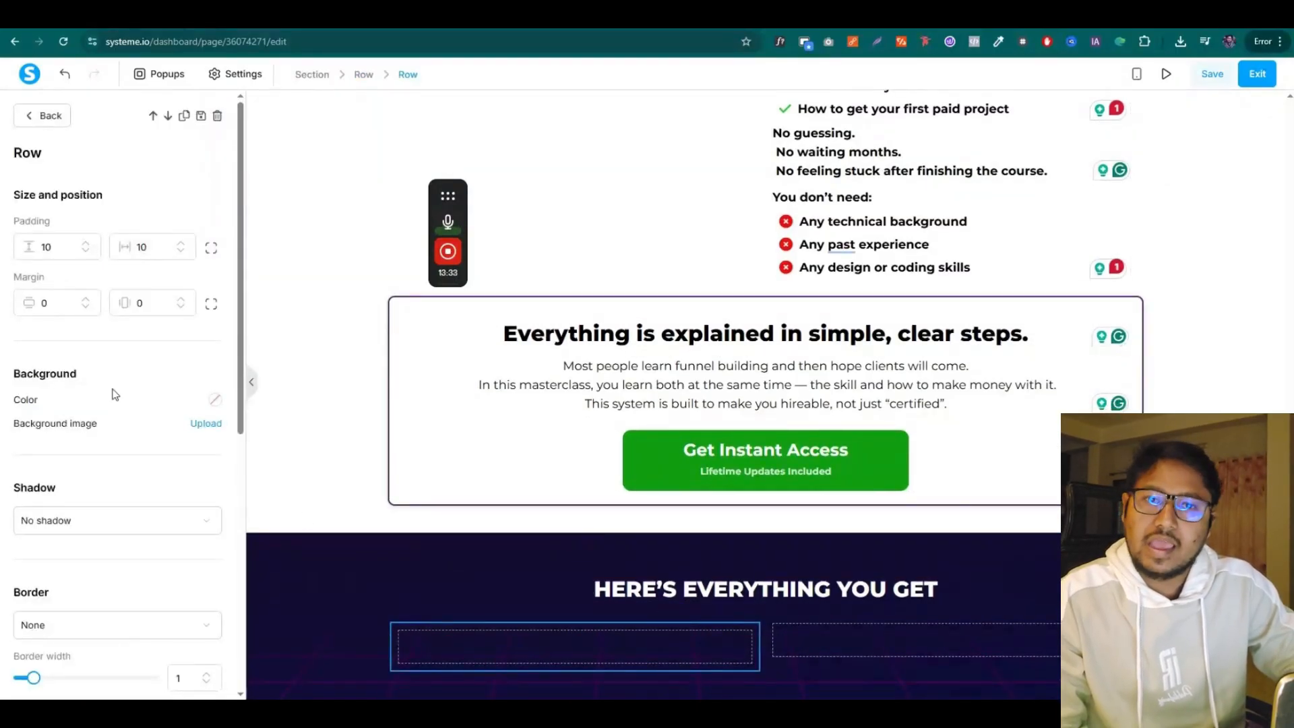
scroll(114, 394, down, 2)
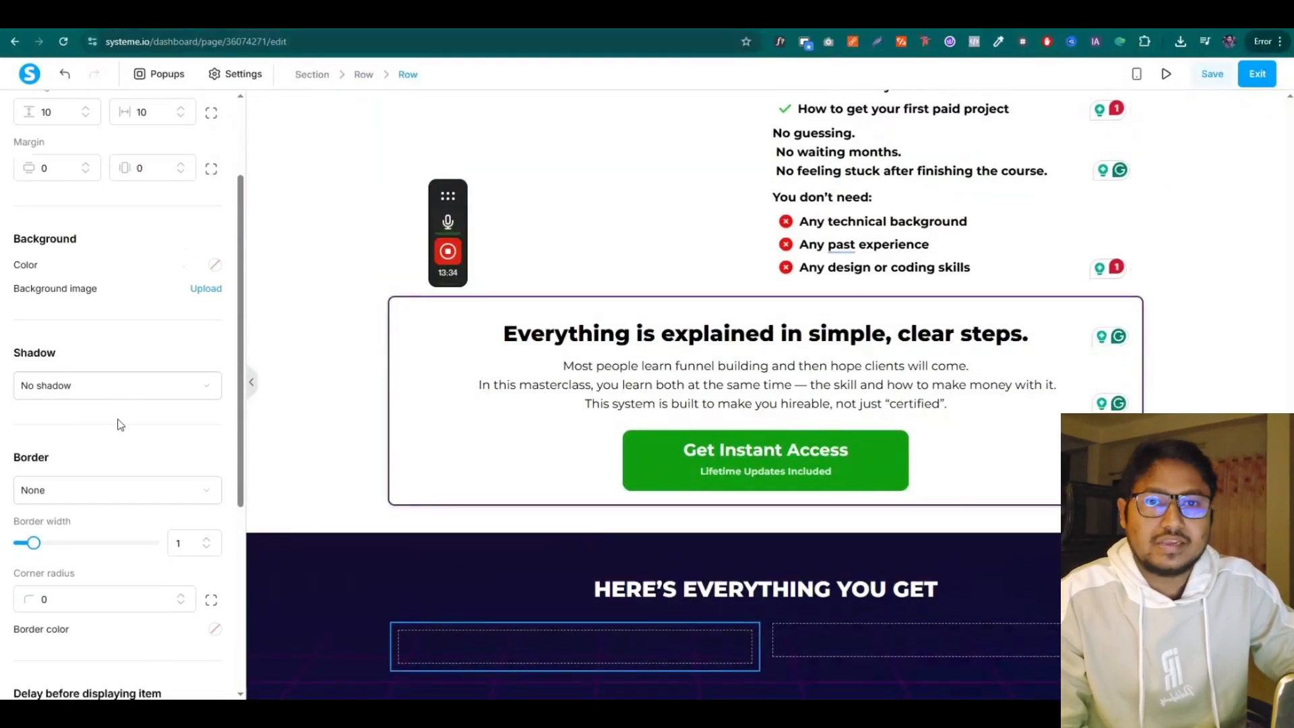
click(213, 265)
click(133, 323)
drag(131, 318, 62, 354)
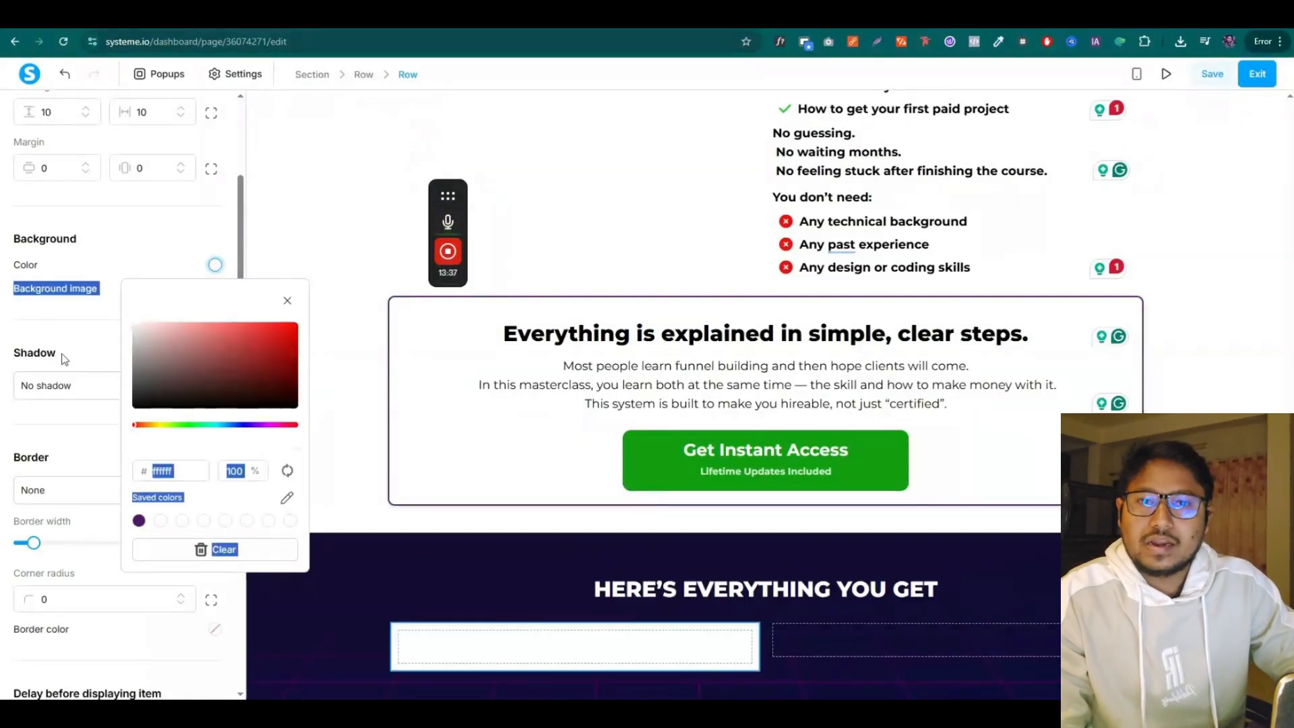
click(3, 335)
scroll(95, 337, up, 1)
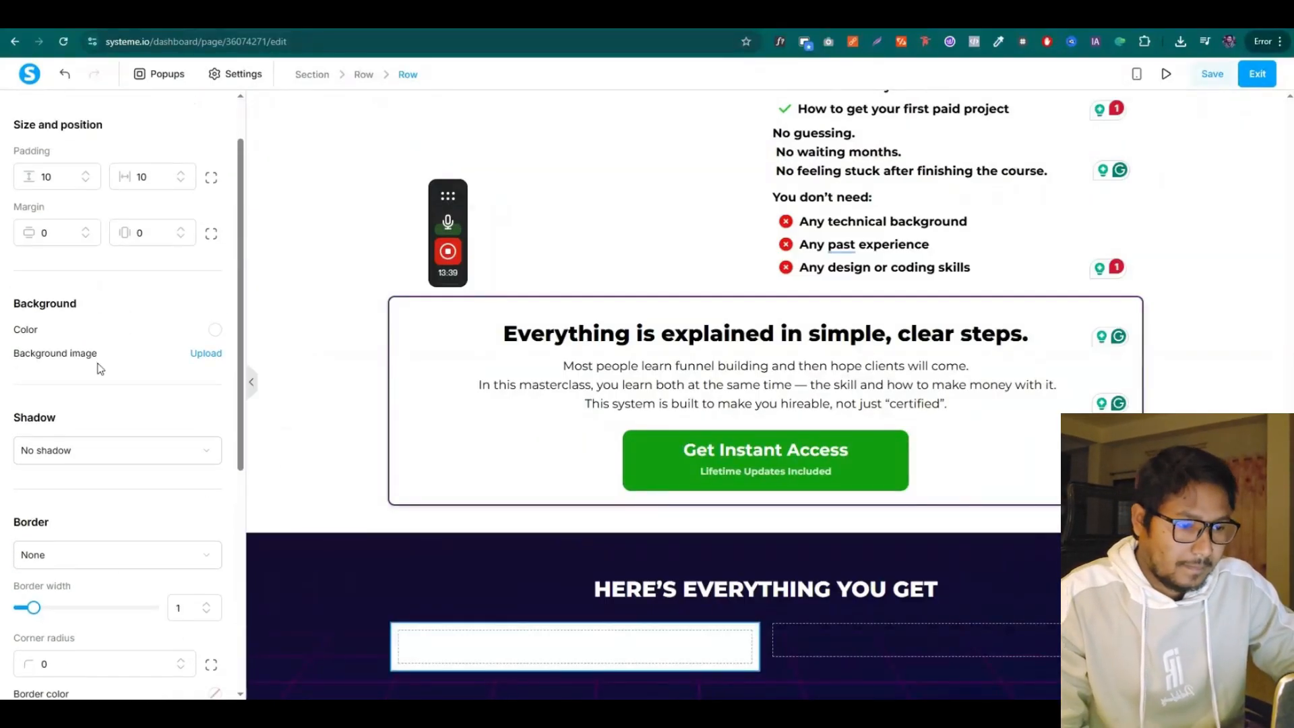
scroll(96, 376, down, 3)
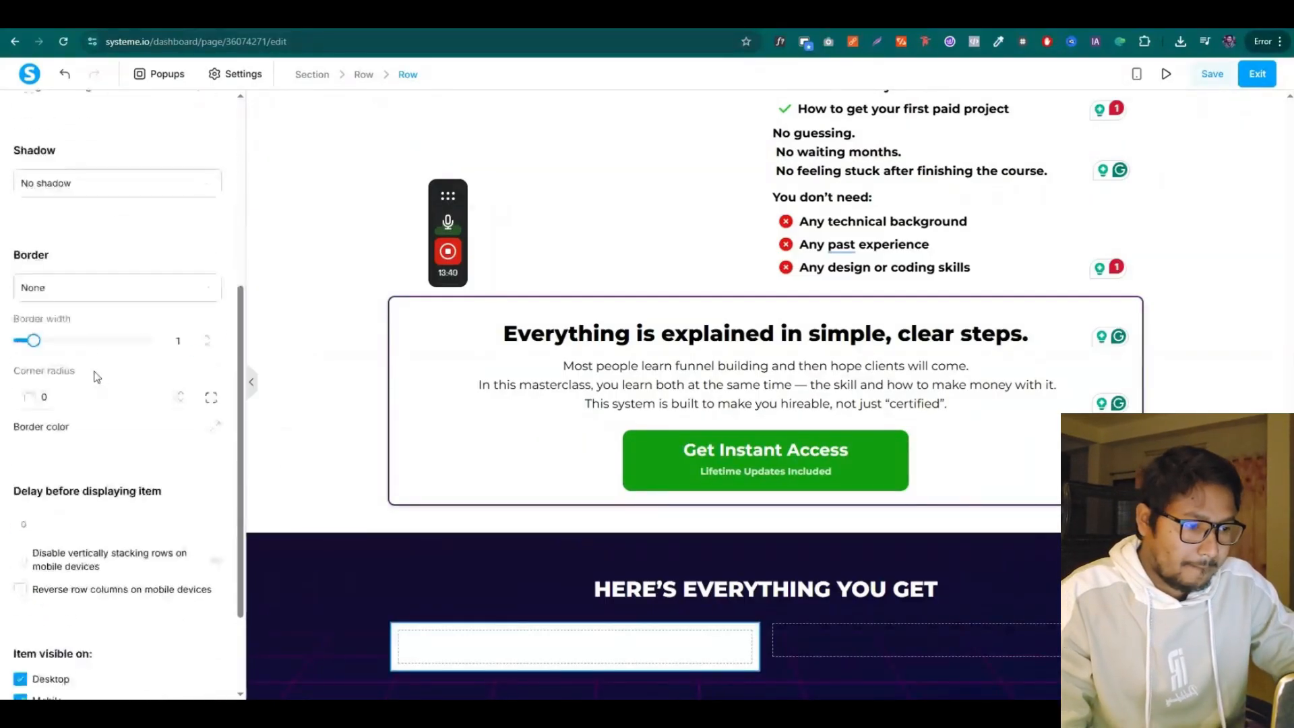
click(69, 398)
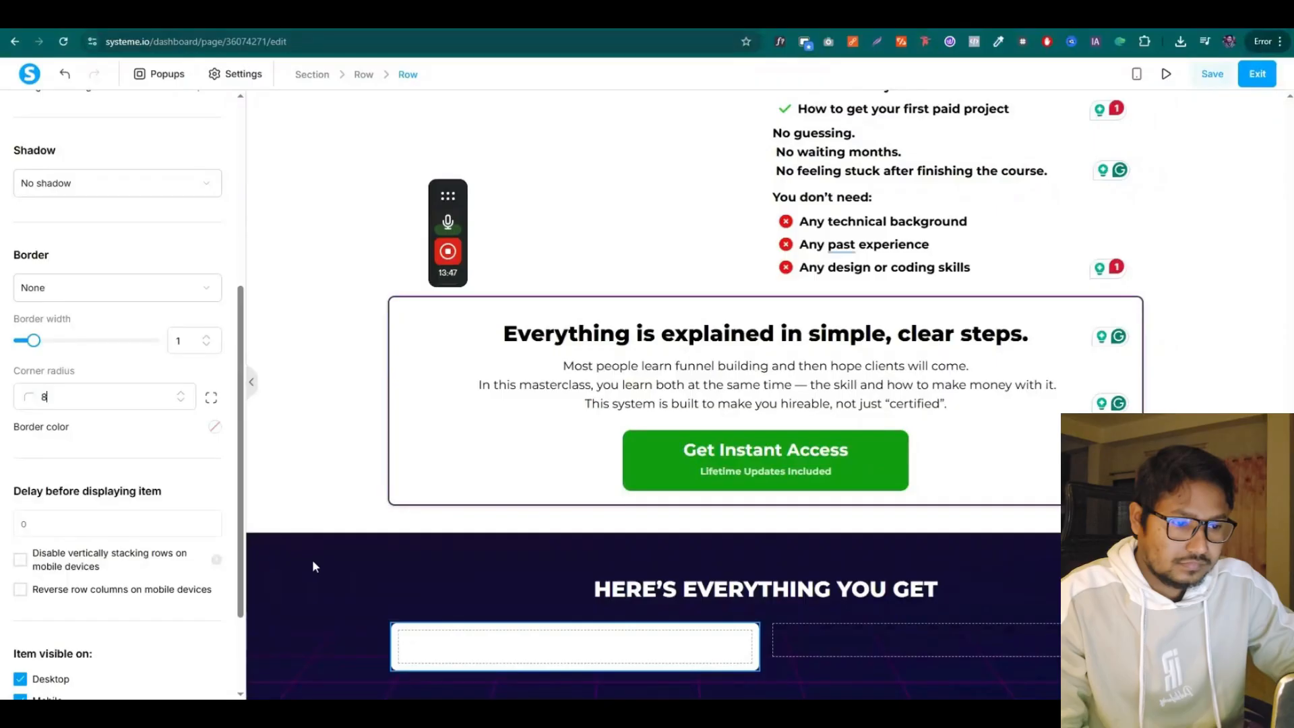
key(ctrl+z)
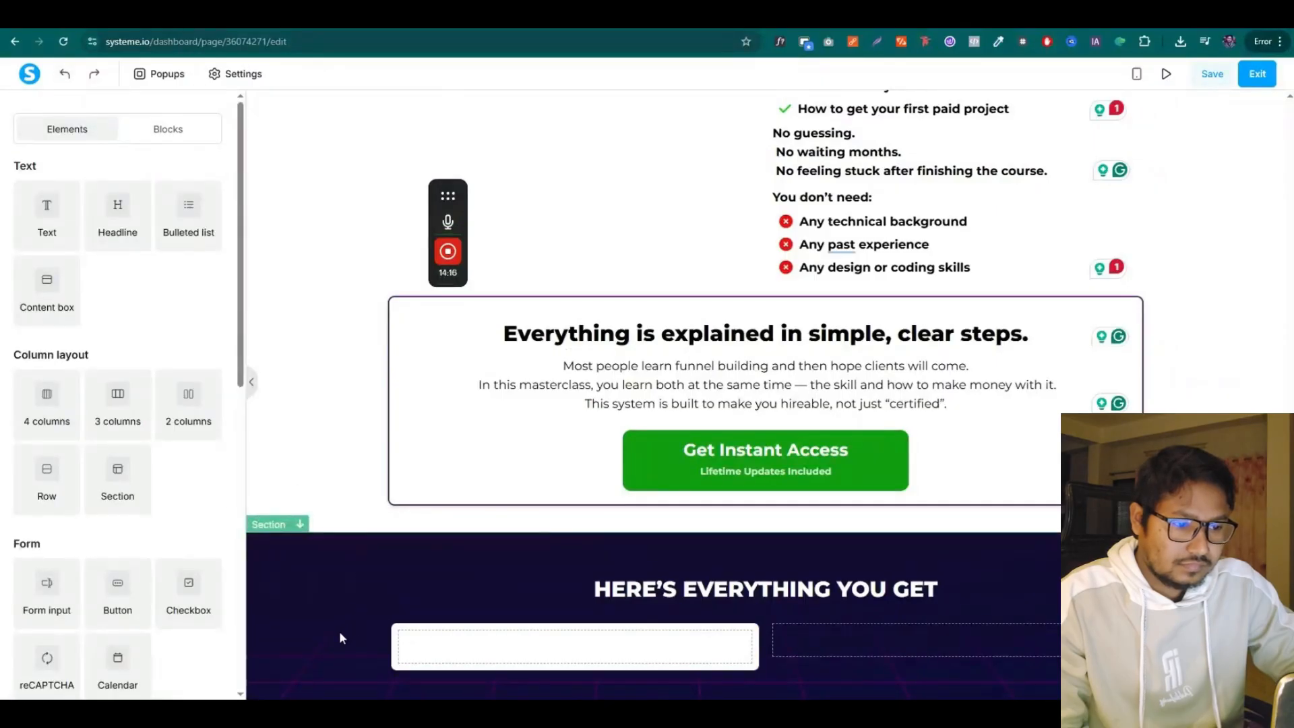
Add an image placeholder and a headline beneath it inside the white card
scroll(92, 373, down, 3)
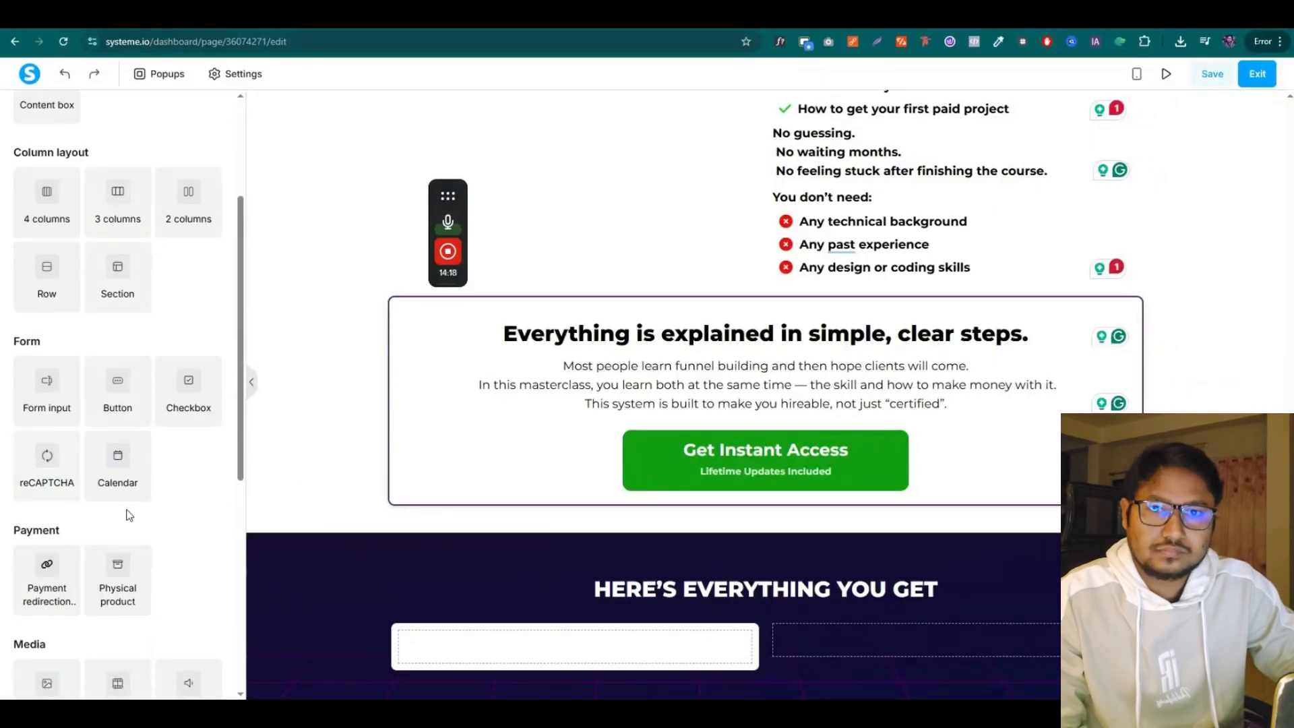
scroll(129, 515, down, 2)
drag(47, 559, 617, 647)
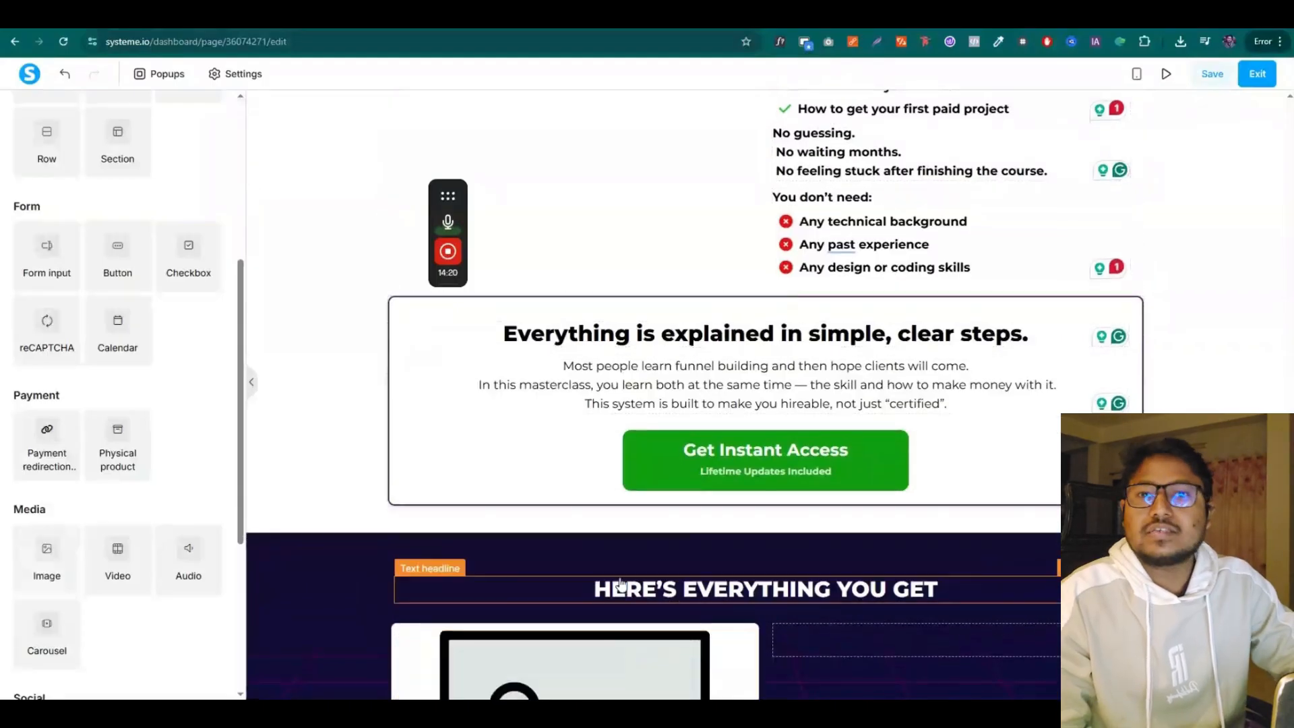
scroll(652, 526, down, 3)
scroll(136, 337, up, 5)
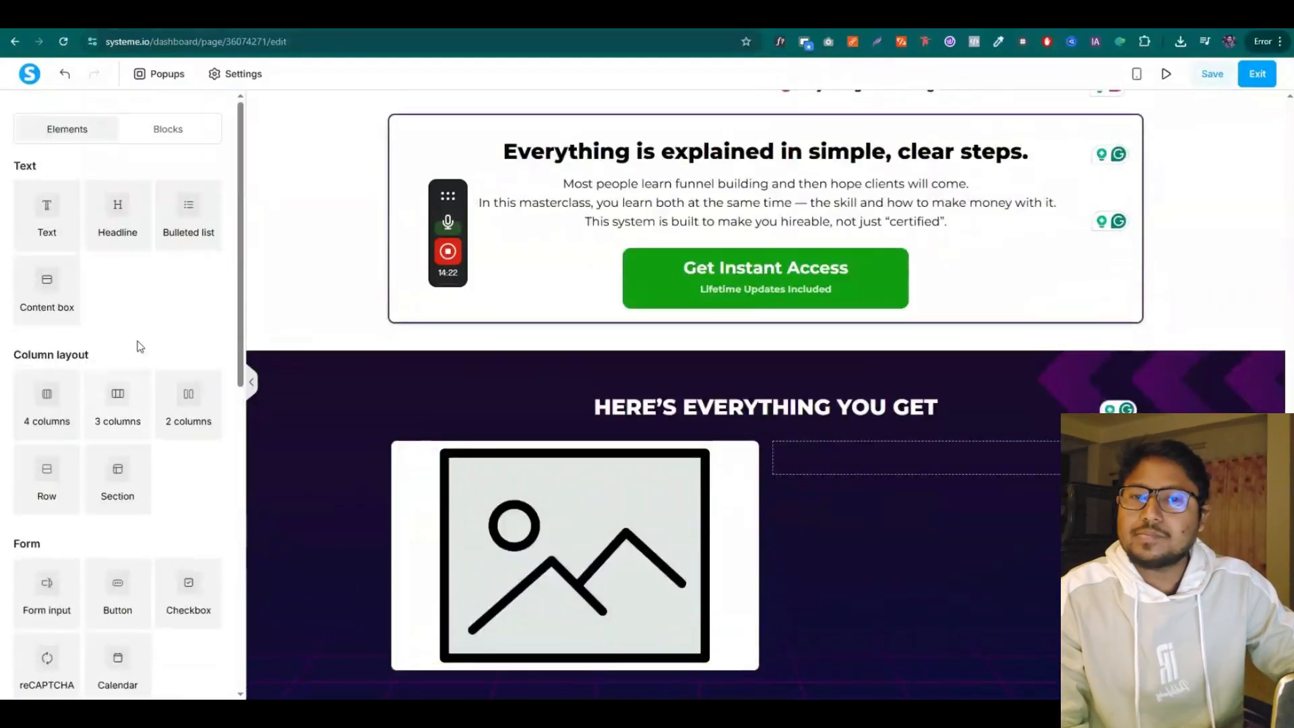
drag(118, 205, 602, 618)
scroll(600, 617, down, 1)
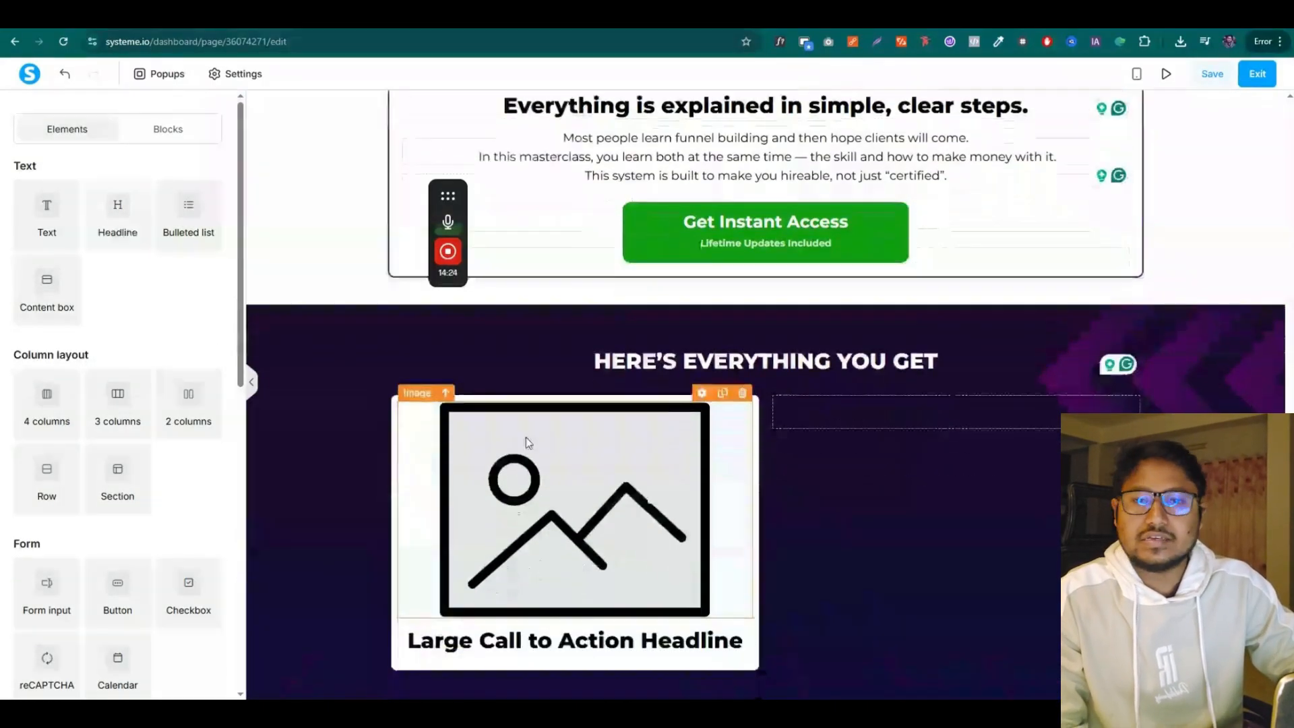
Copy the first bonus heading from the sales funnel copy document
click(602, 19)
right_click(480, 364)
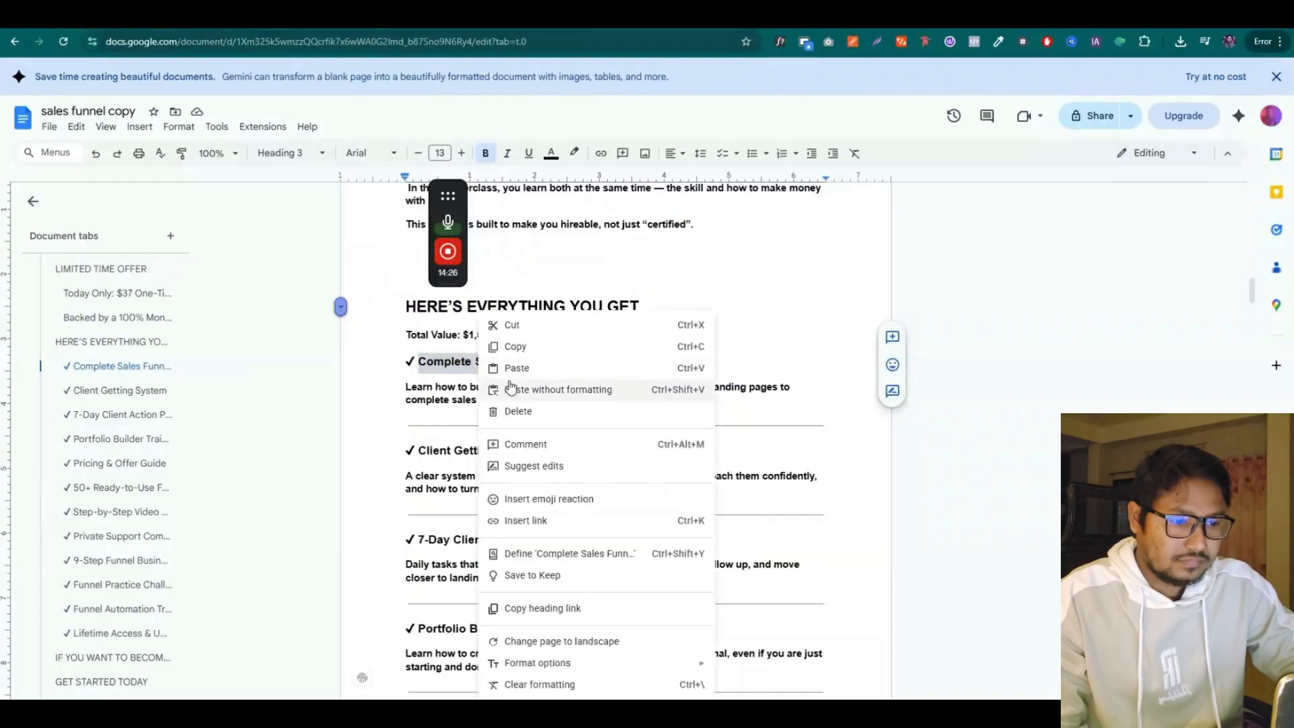
click(533, 344)
click(438, 19)
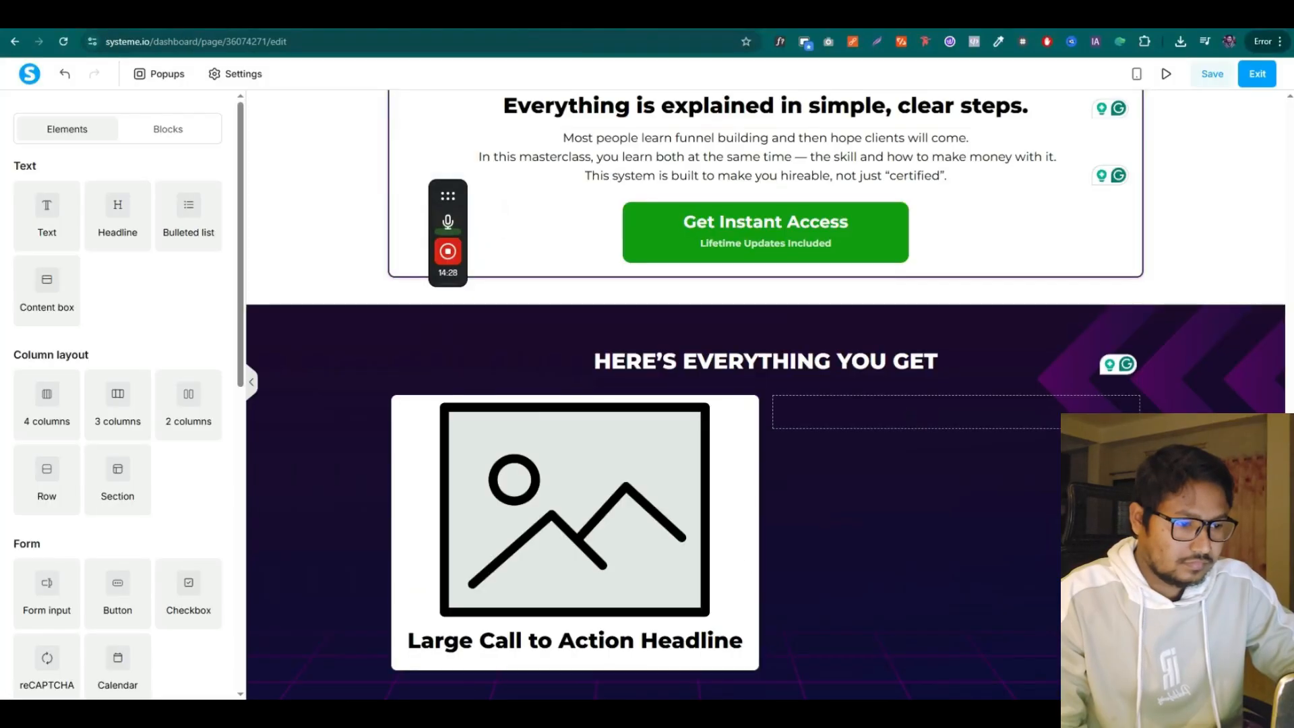
Replace the placeholder headline with 'Complete Sales Funnel Masterclass (10+ Hours)'
triple_click(491, 641)
key(ctrl+v)
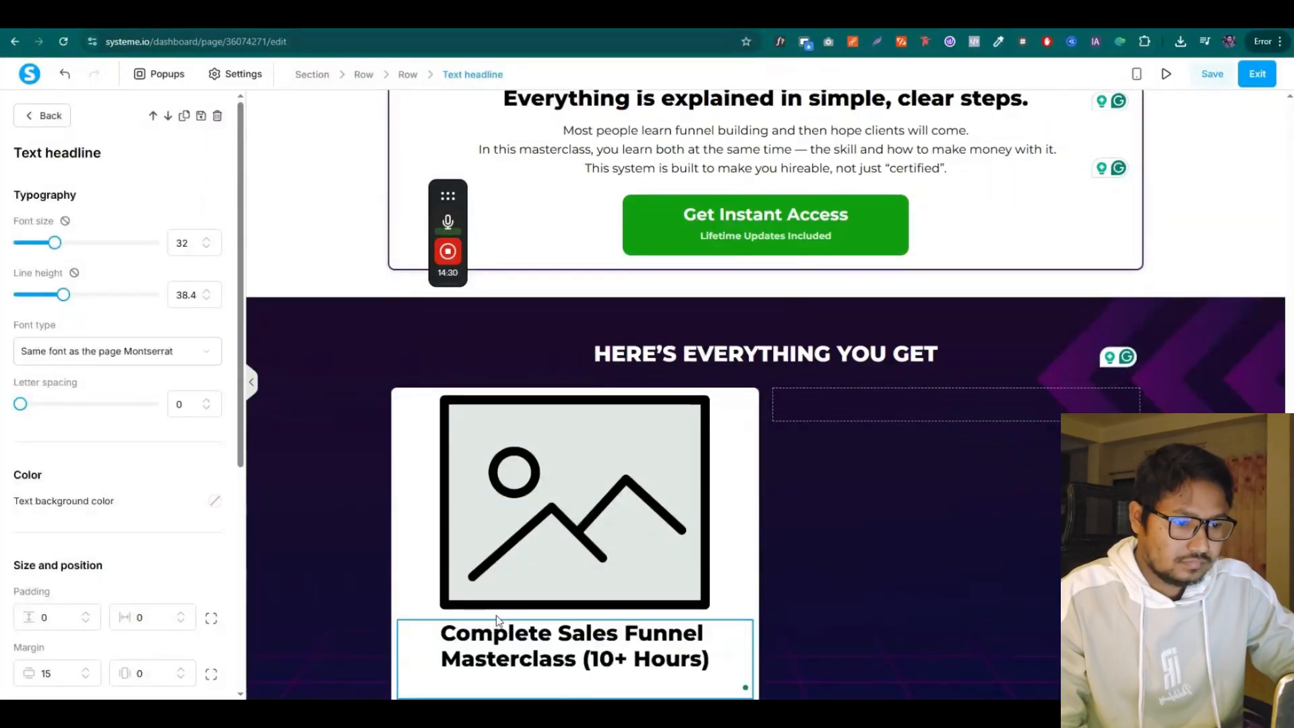
key(BackSpace)
Set the headline font size to 25 and line height to 37
drag(60, 246, 40, 246)
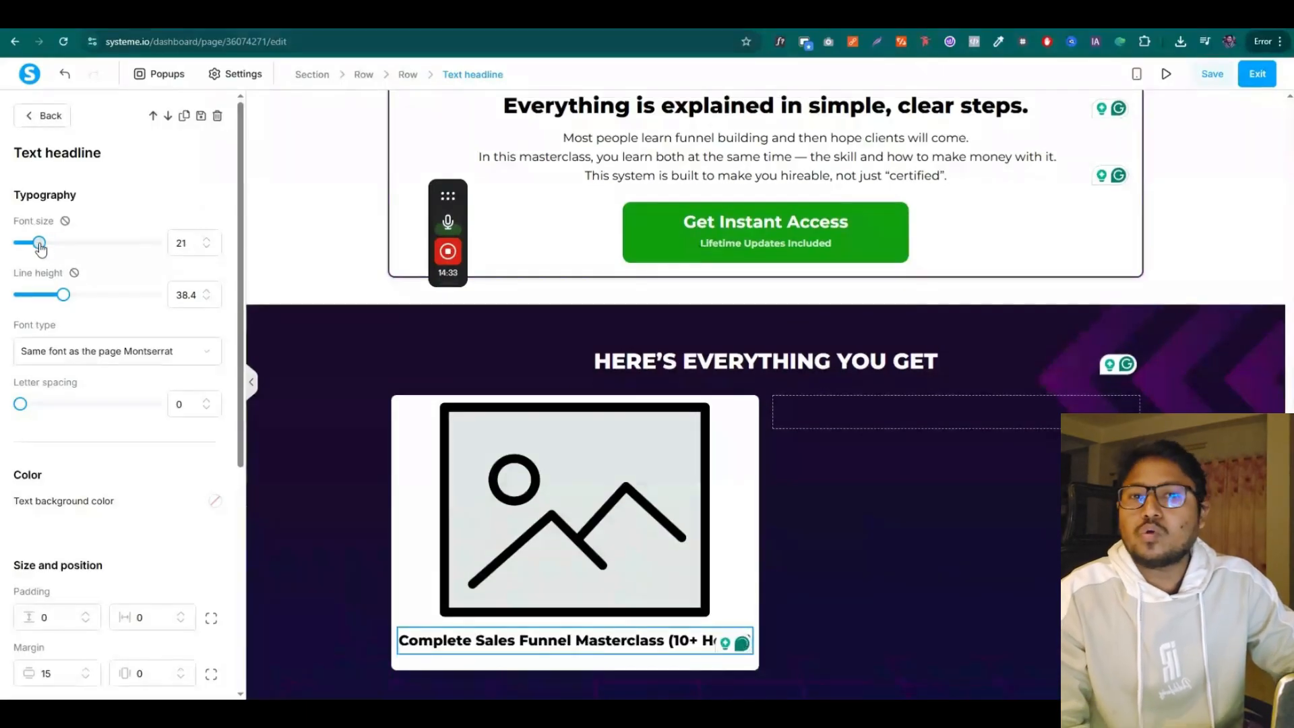
click(206, 240)
click(206, 240)
click(206, 240)
click(206, 240)
click(207, 240)
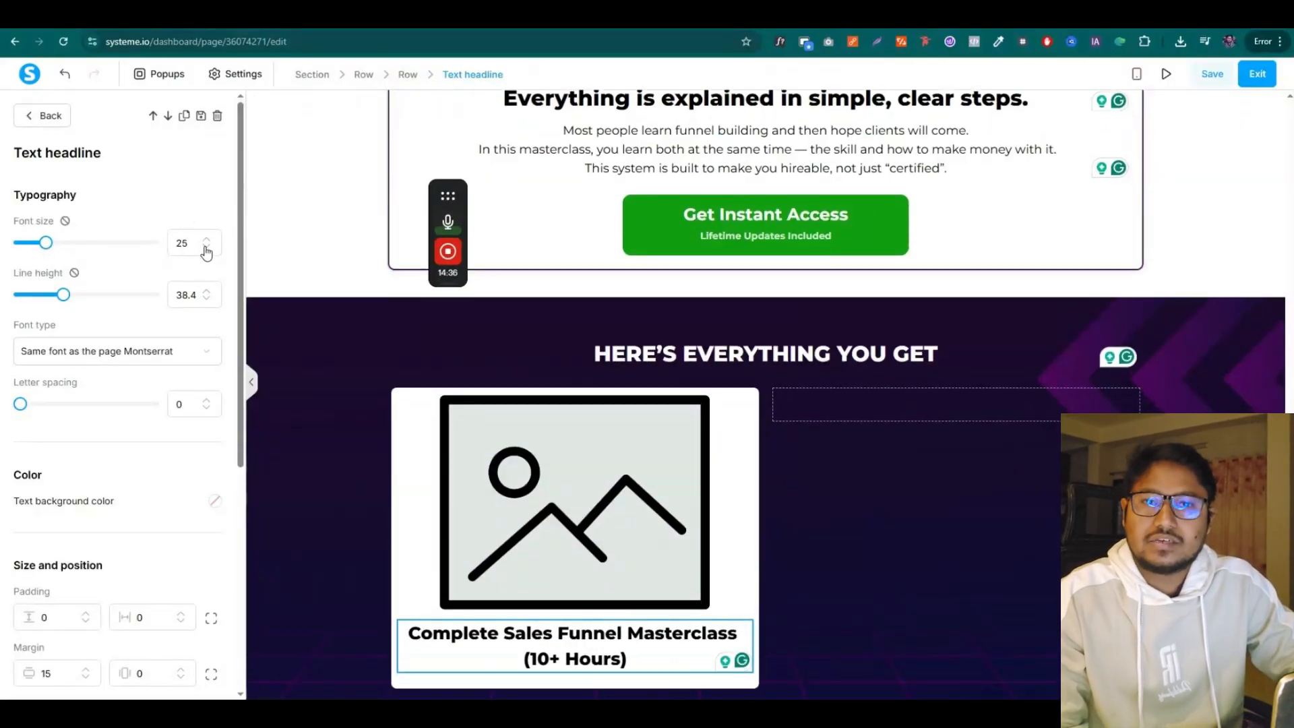
drag(57, 300, 62, 295)
Change the headline font to Google Fonts Montserrat in Bold 700
click(82, 352)
click(82, 437)
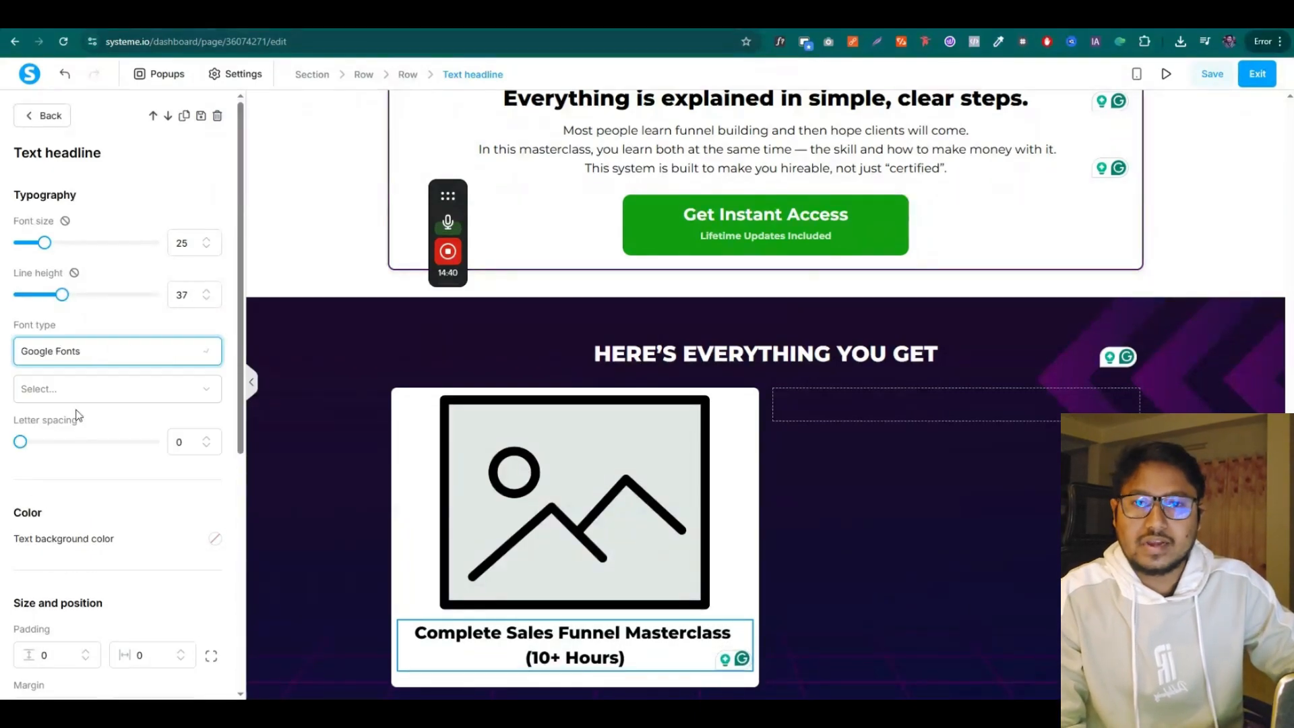
click(79, 391)
click(104, 471)
click(101, 445)
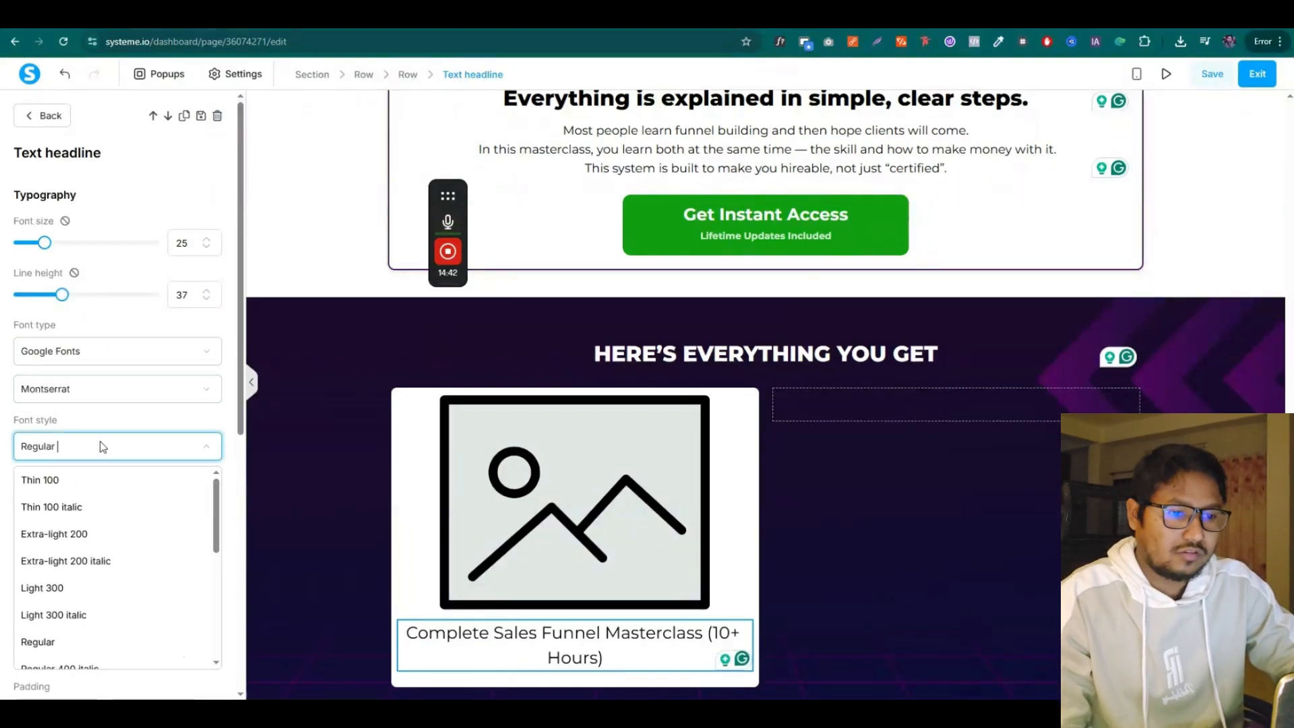
scroll(101, 553, down, 3)
scroll(101, 532, down, 2)
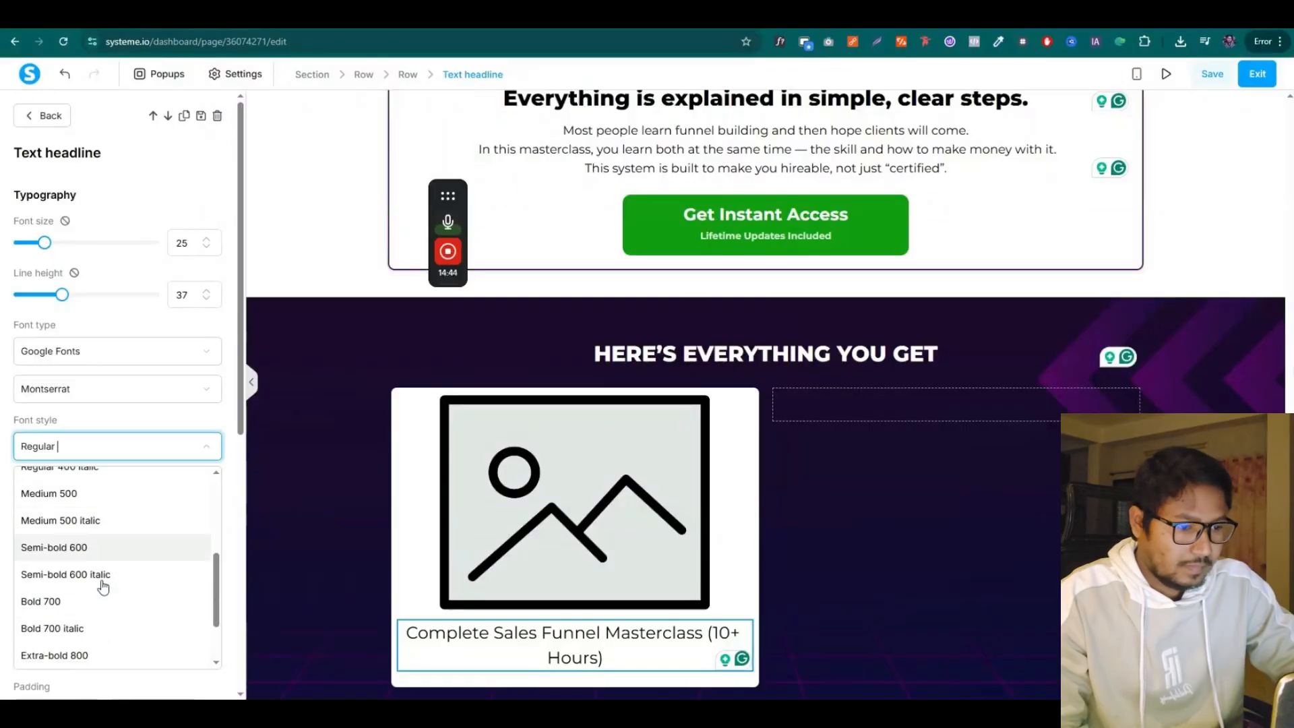
click(102, 612)
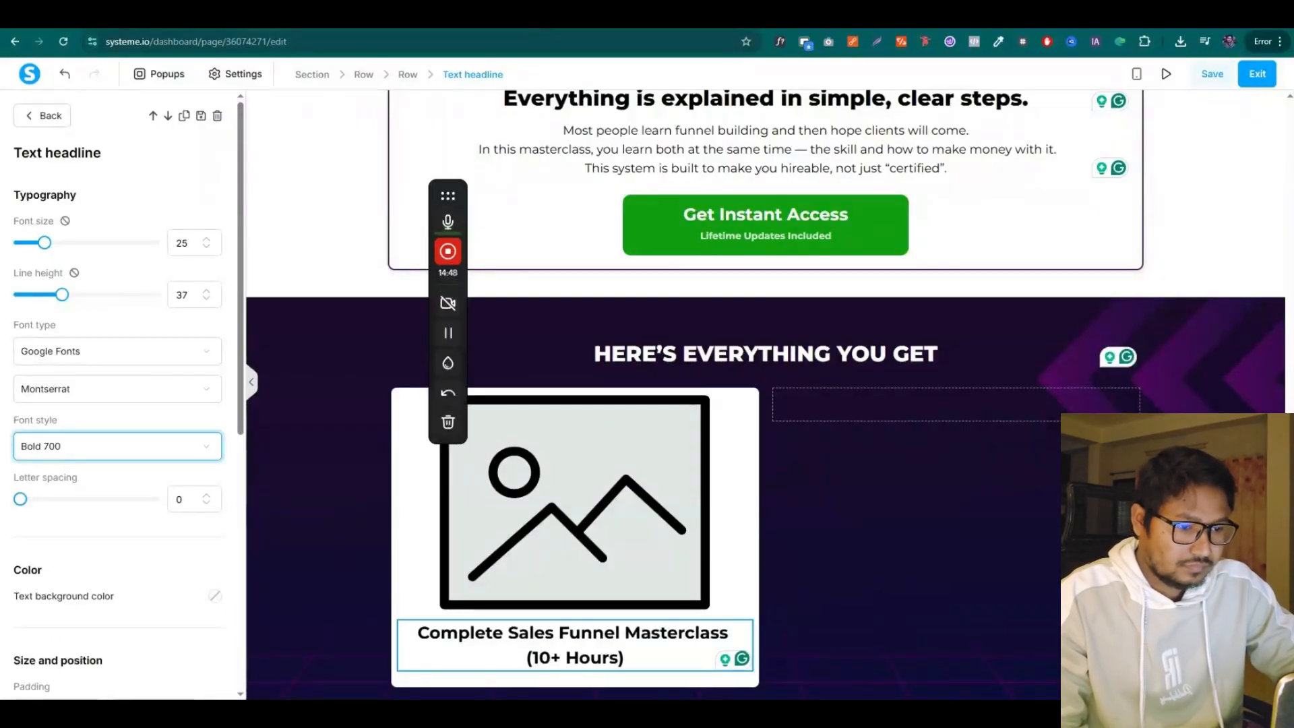
Copy the Complete Sales Funnel description paragraph from the sales copy document
key(ctrl+Tab)
click(565, 400)
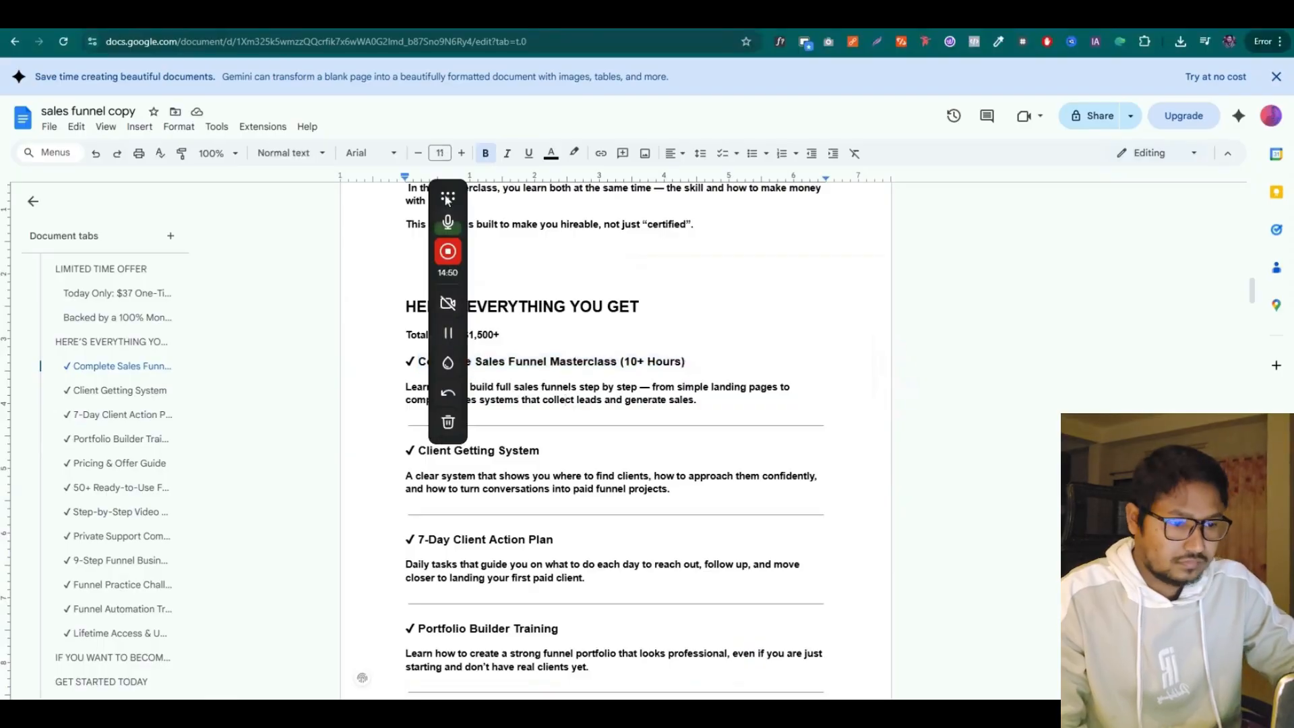
drag(447, 197, 228, 285)
drag(397, 390, 747, 406)
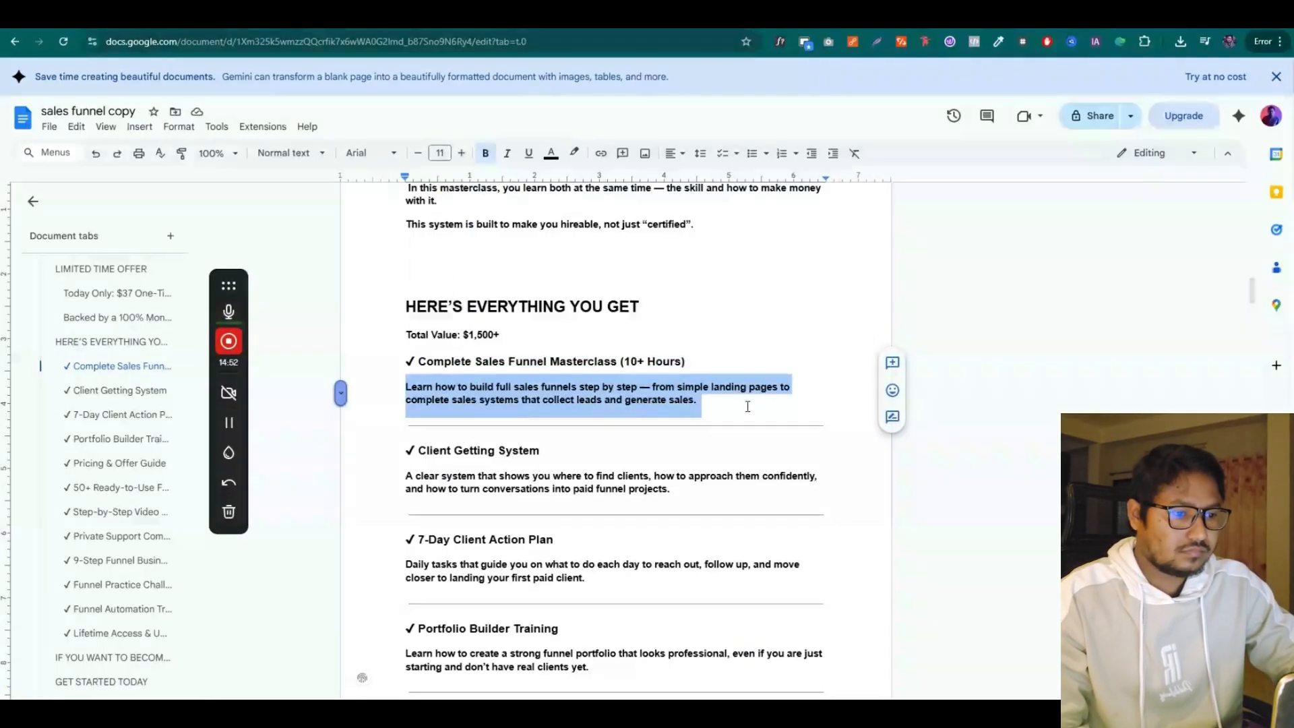
Add a text block under the card headline and paste the 'Learn how to build full sales funnels…' description
click(679, 29)
click(348, 489)
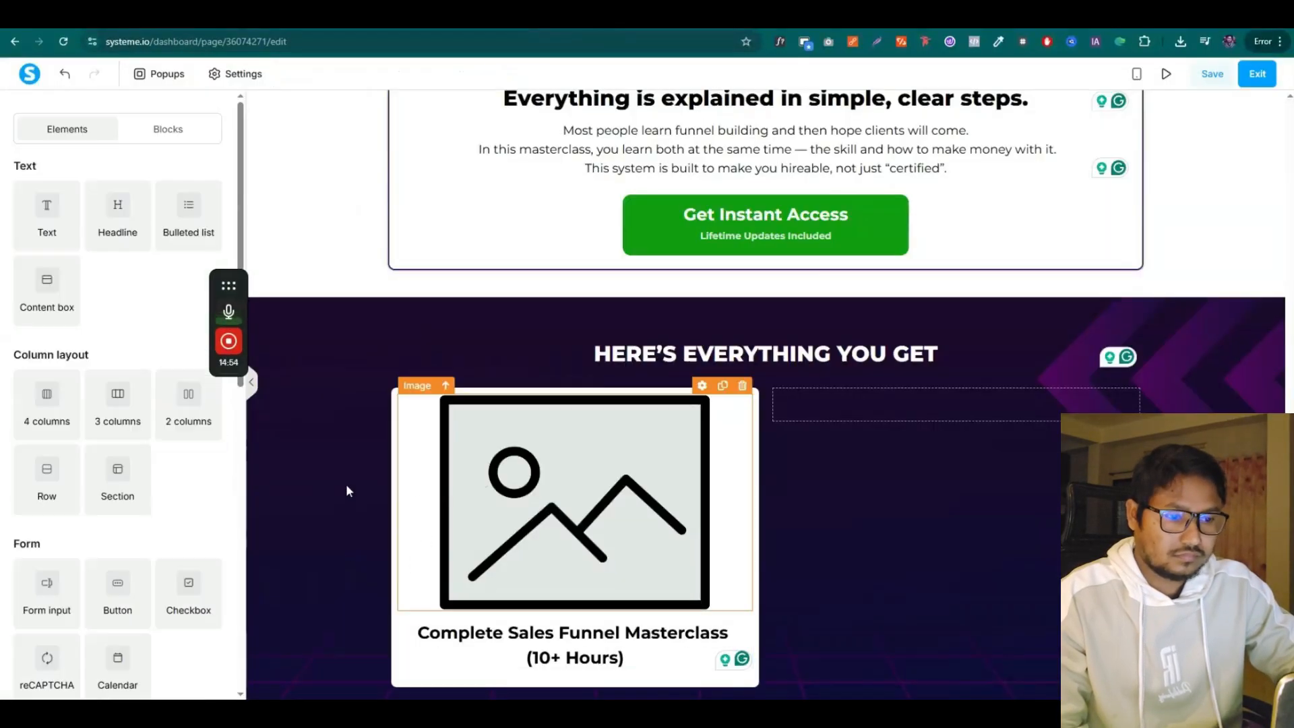
drag(53, 213, 590, 671)
scroll(580, 569, down, 1)
triple_click(569, 632)
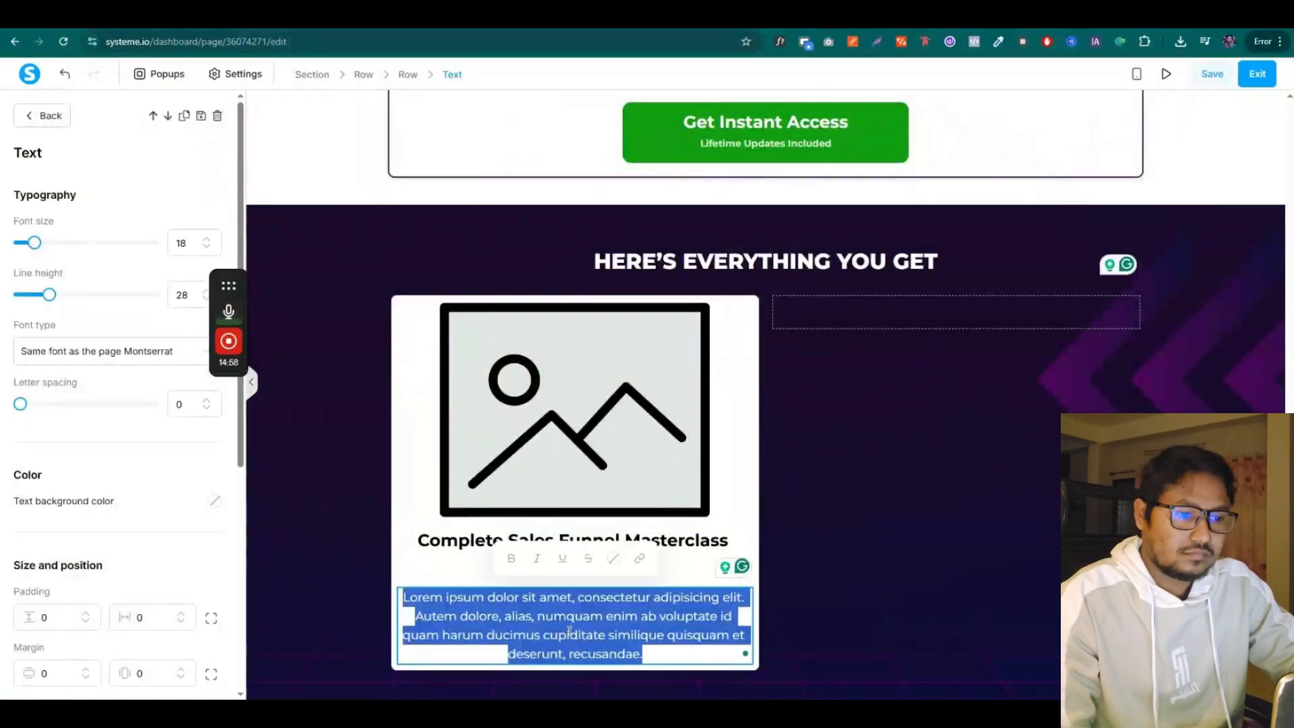
key(ctrl+v)
key(BackSpace)
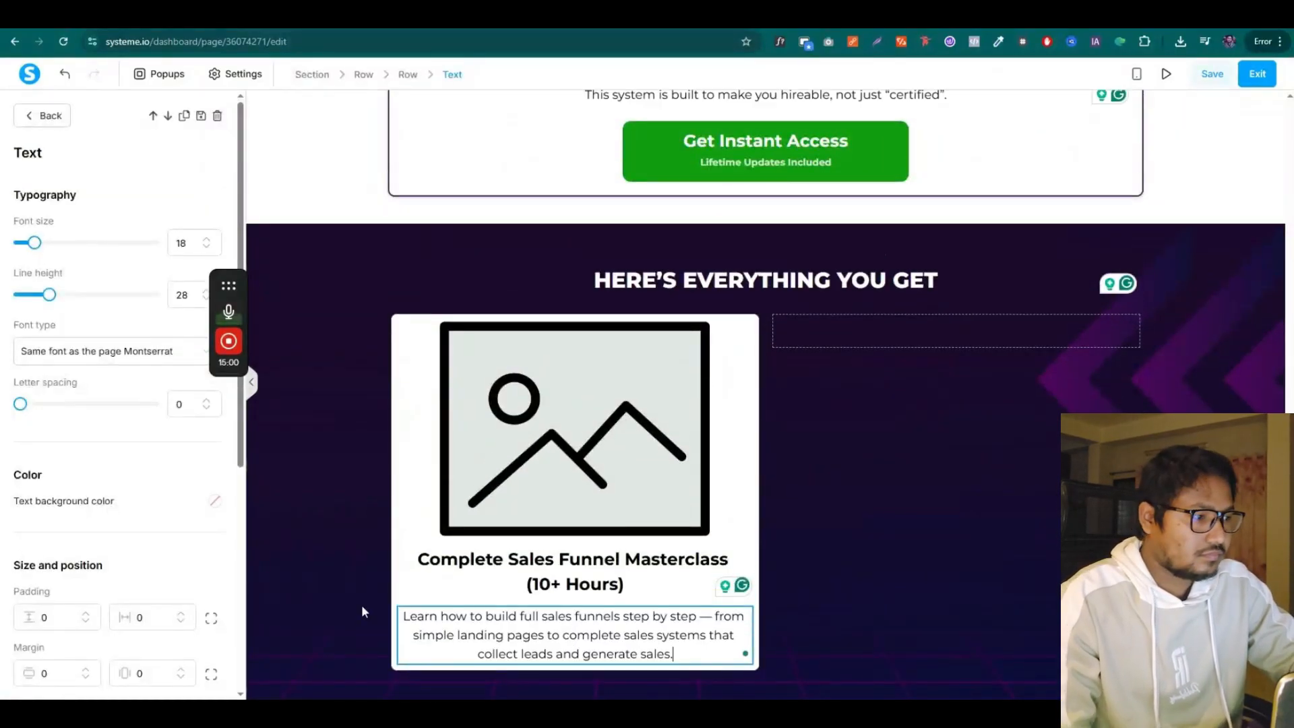
click(361, 606)
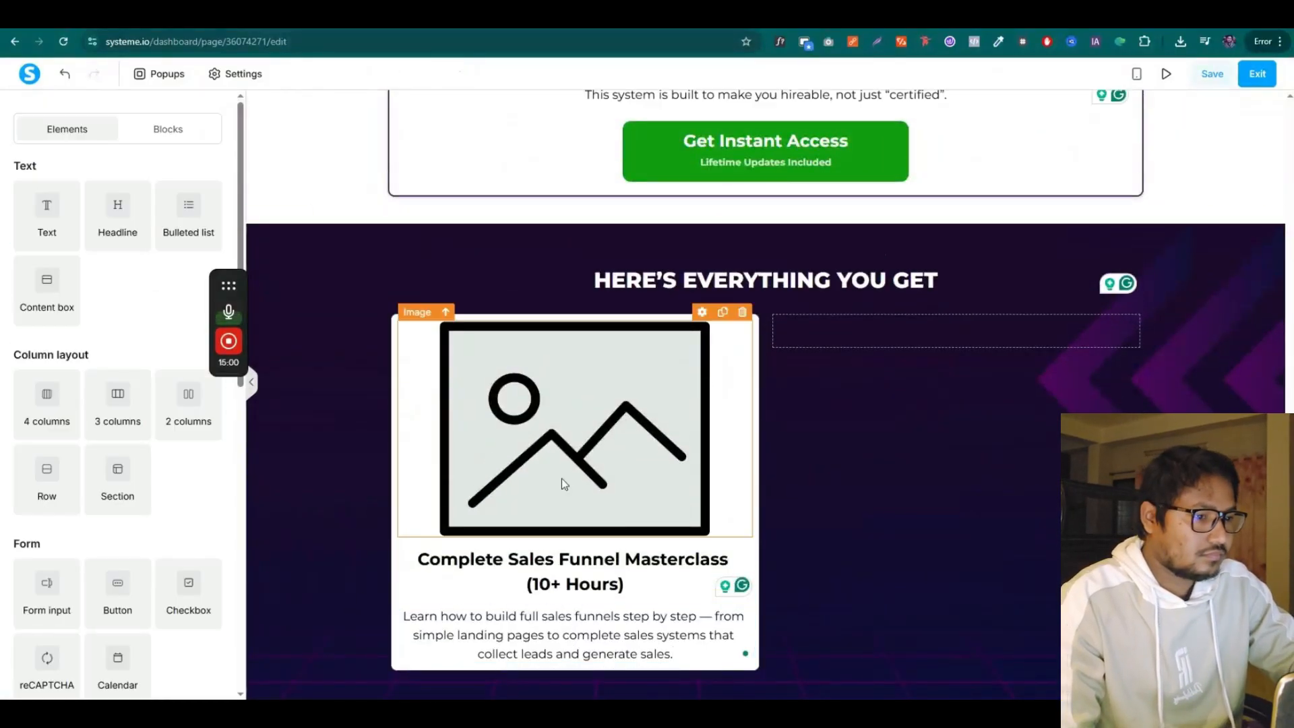
Shrink the image inside the first bonus card slightly
click(603, 626)
scroll(71, 478, down, 3)
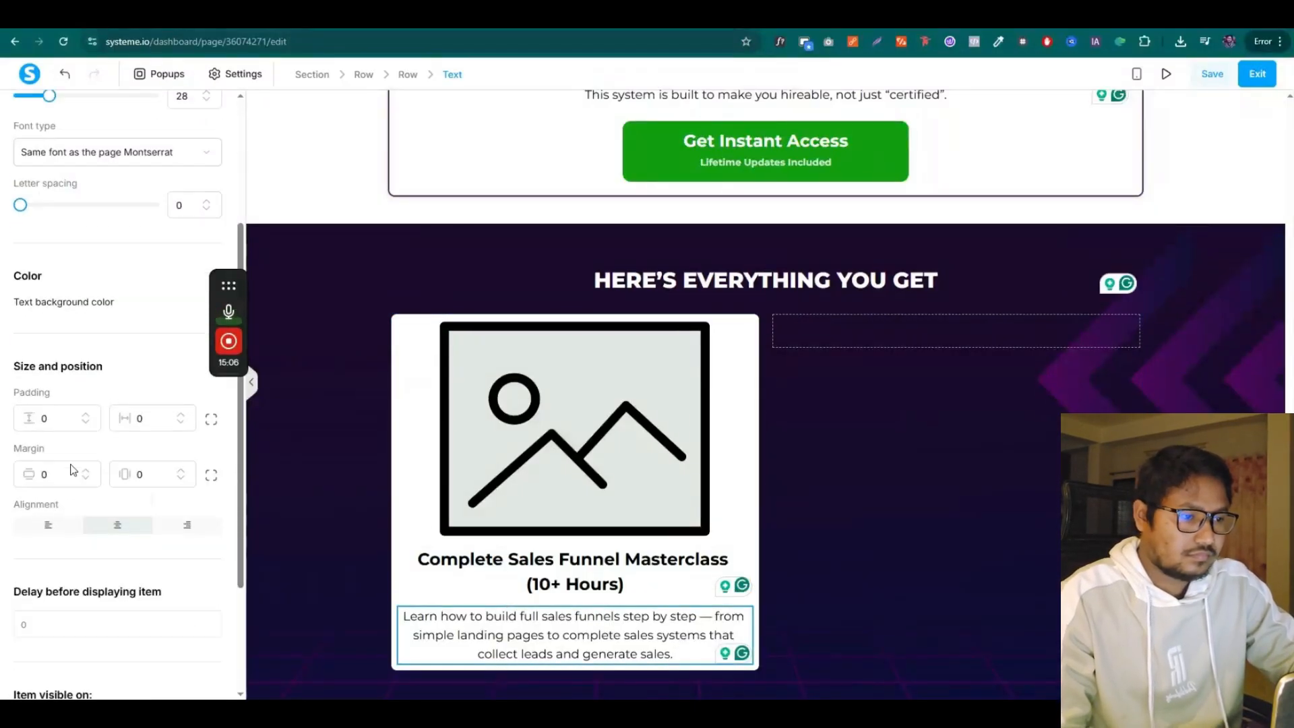
click(531, 549)
scroll(51, 362, down, 2)
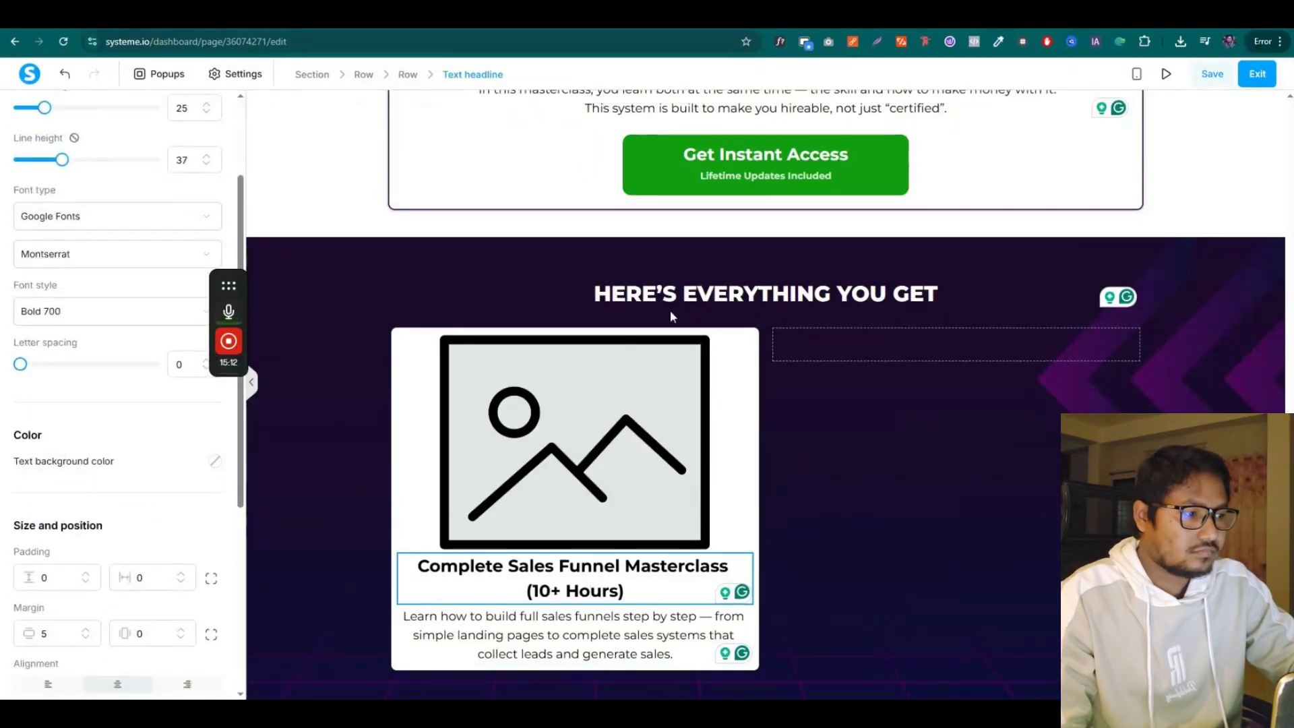
click(871, 431)
click(541, 408)
drag(145, 491, 99, 496)
click(887, 509)
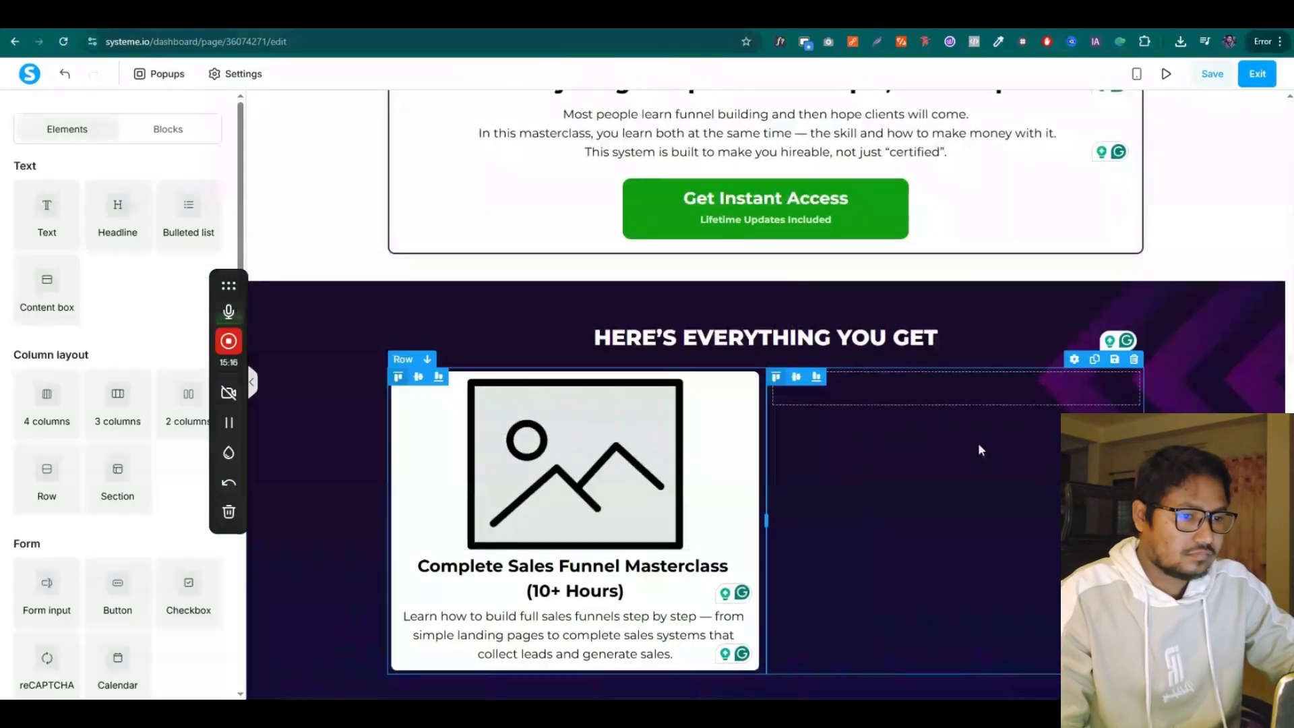
Set the card row's padding to 20
click(666, 379)
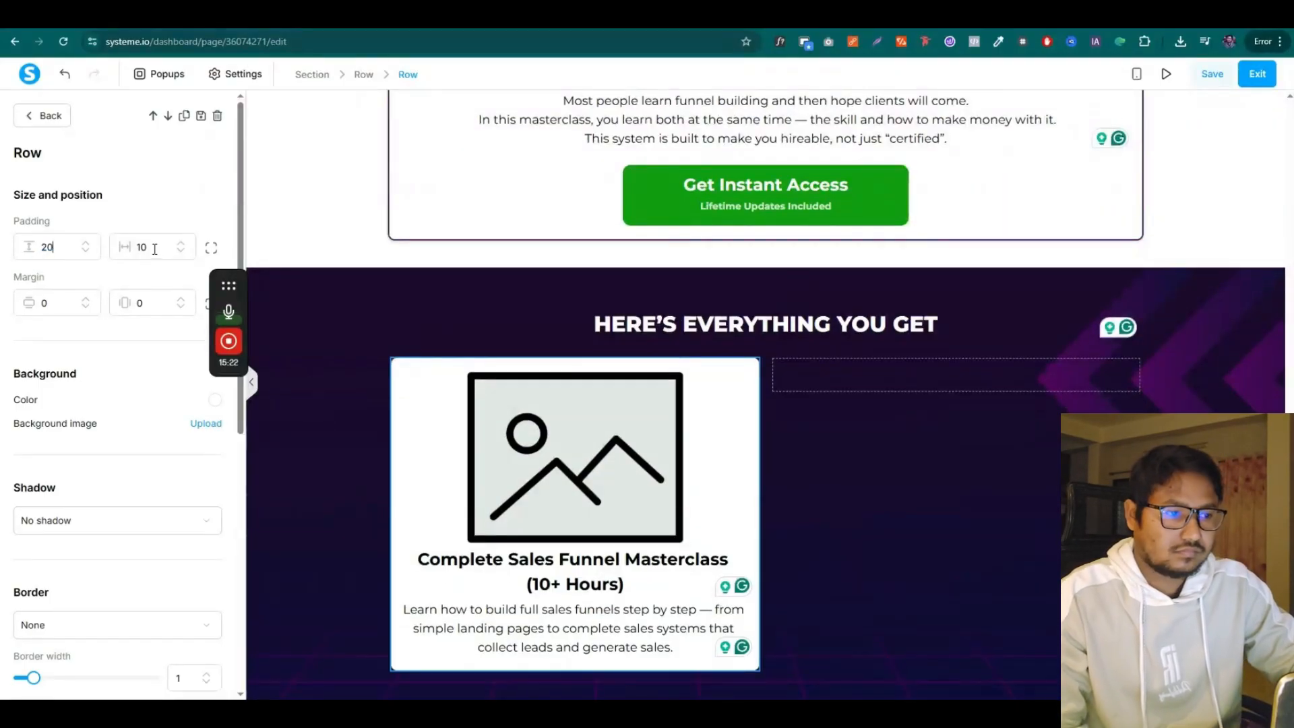
click(116, 254)
text(20)
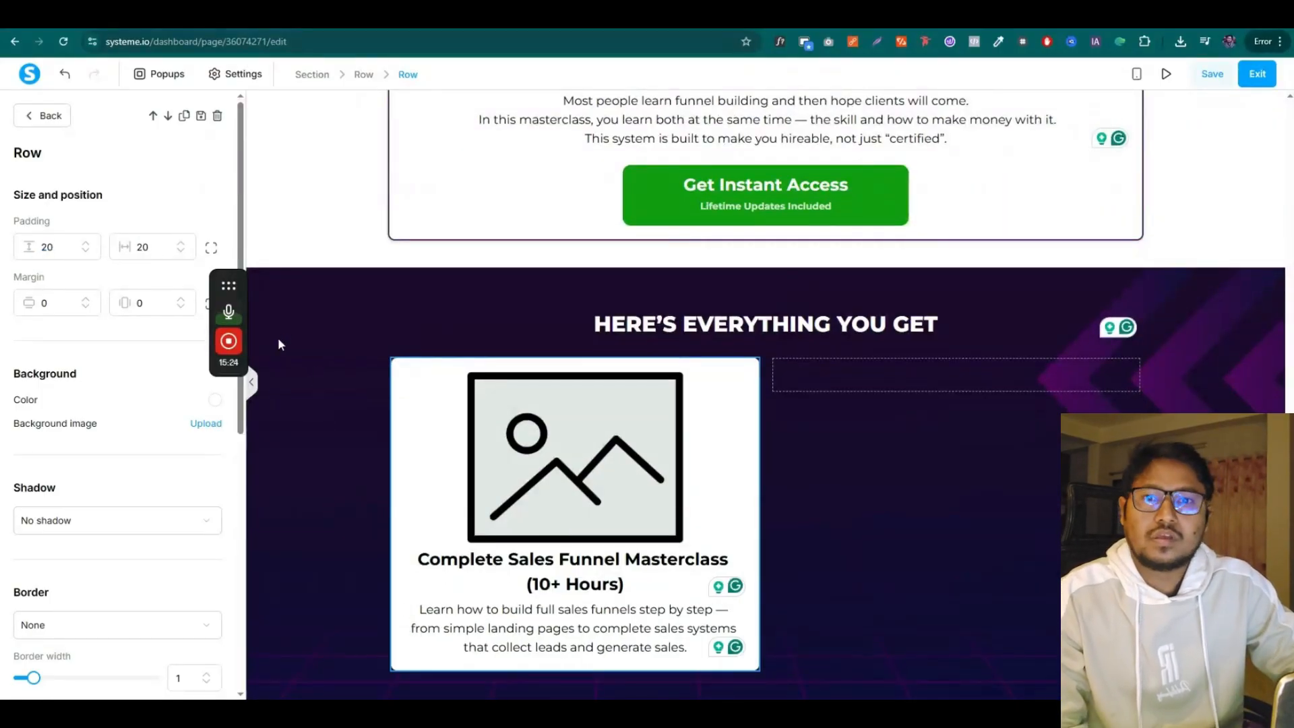
click(309, 434)
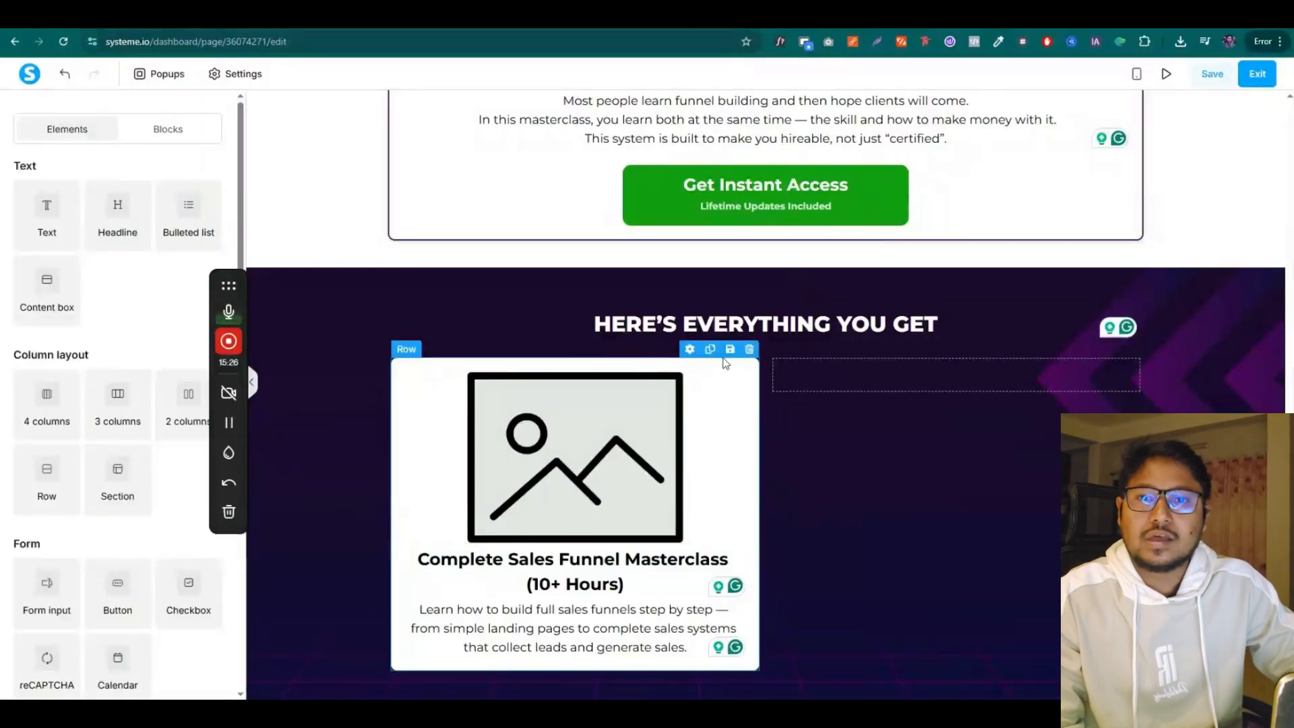
Duplicate the first card into the right column and retitle it 'Client Getting System'
click(709, 351)
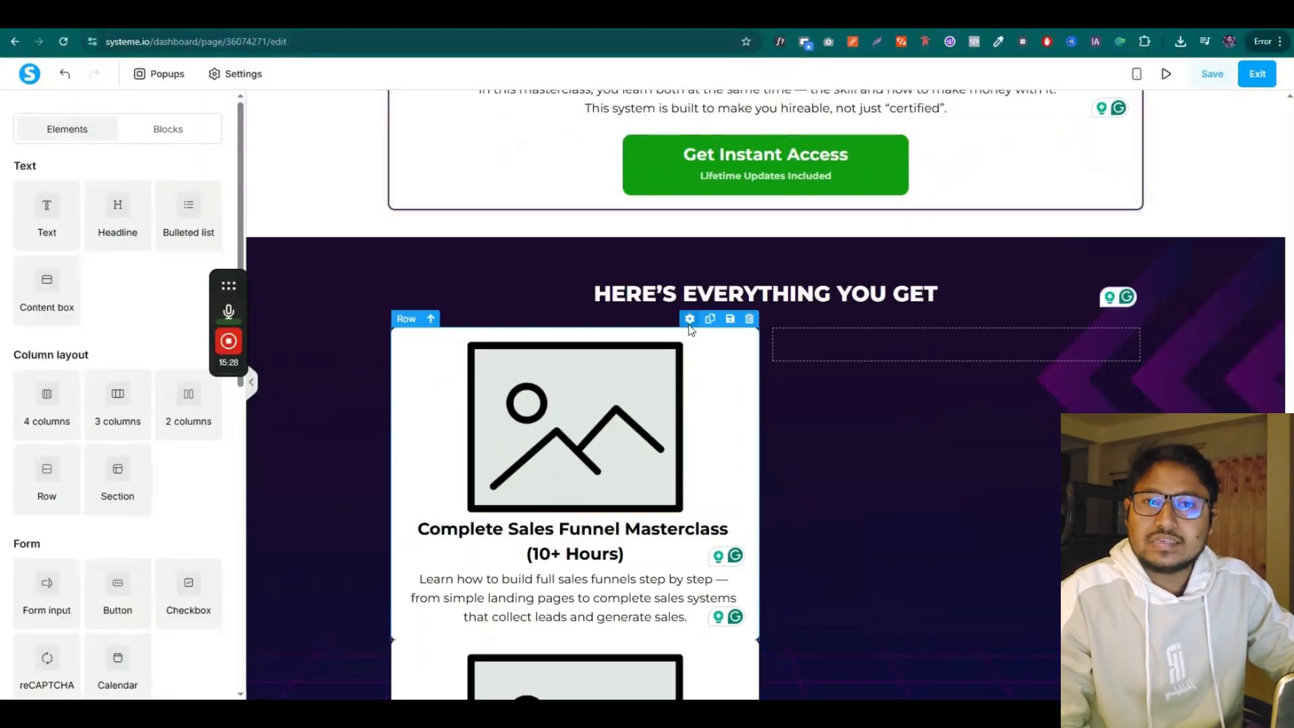
drag(690, 325, 968, 383)
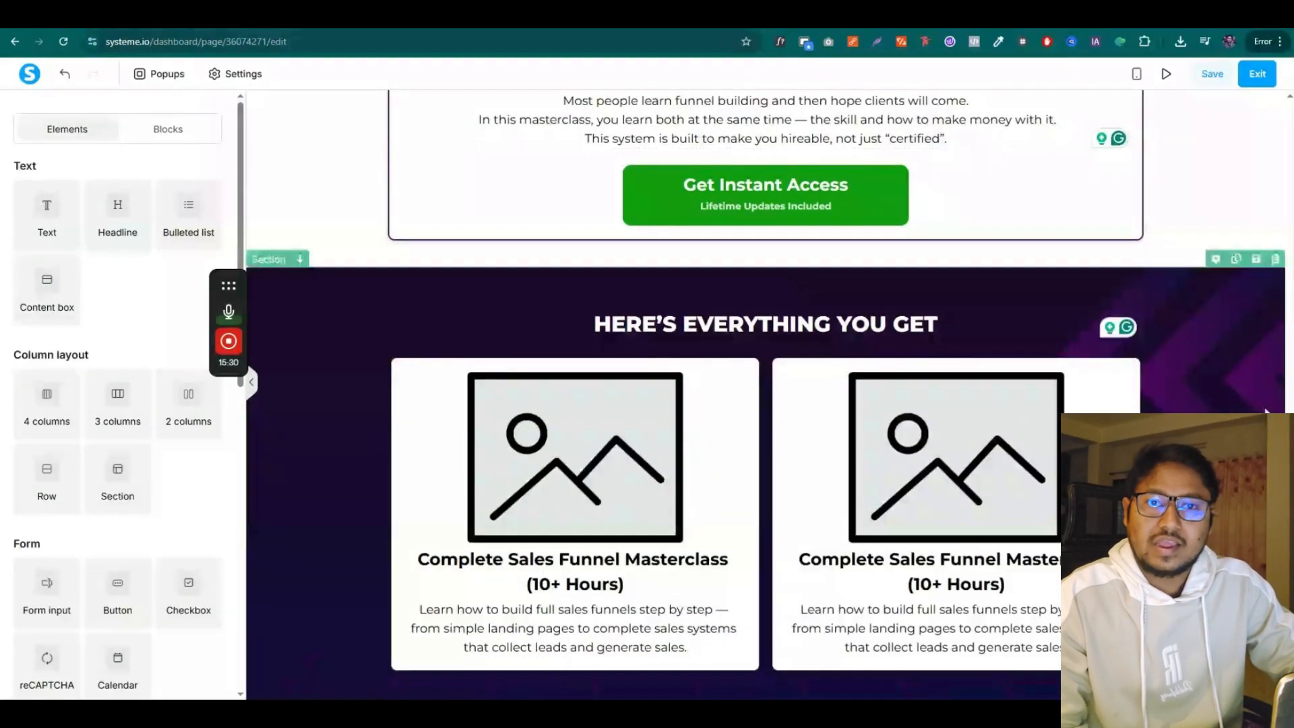
click(749, 16)
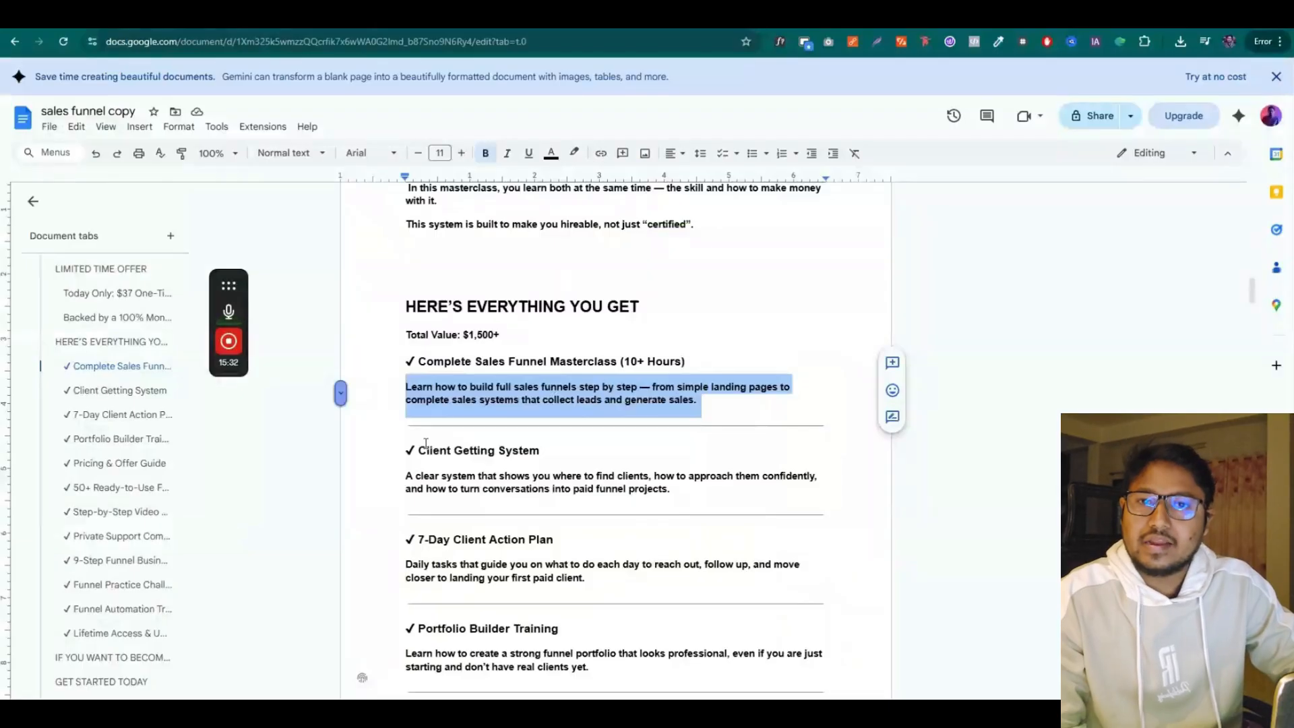
drag(420, 451, 543, 451)
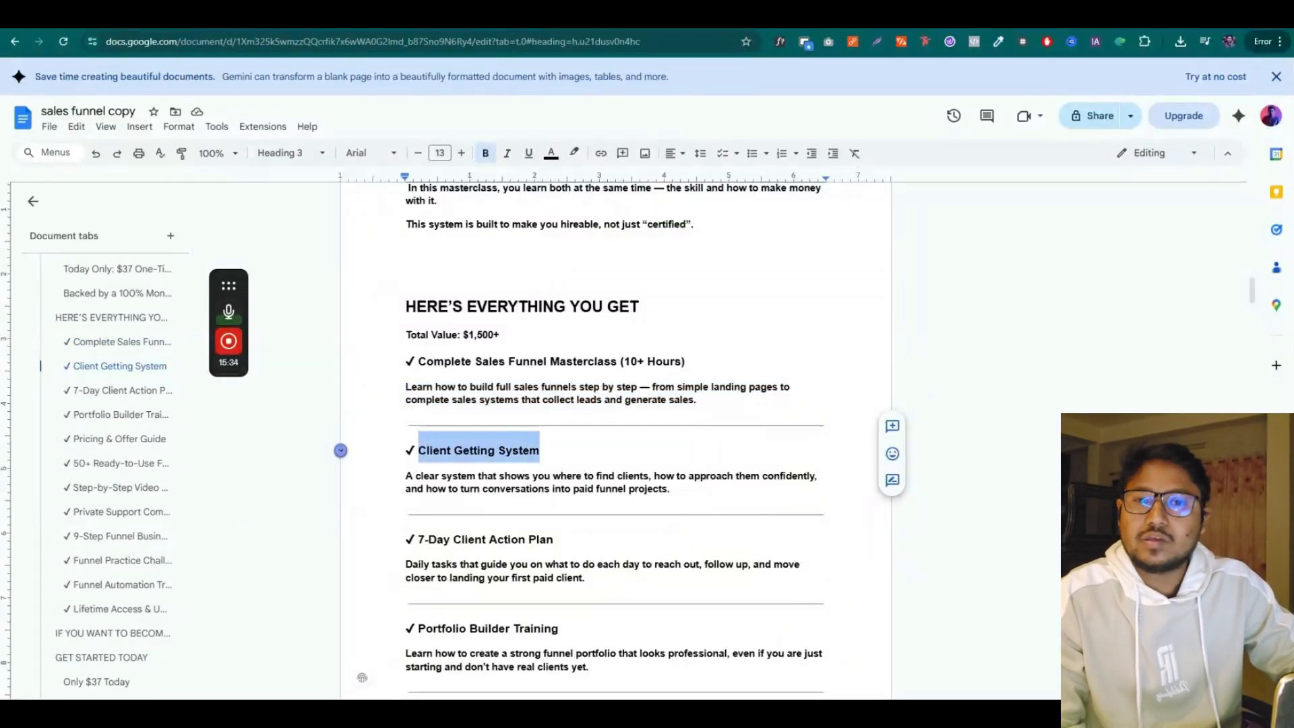
click(664, 16)
click(922, 573)
triple_click(922, 576)
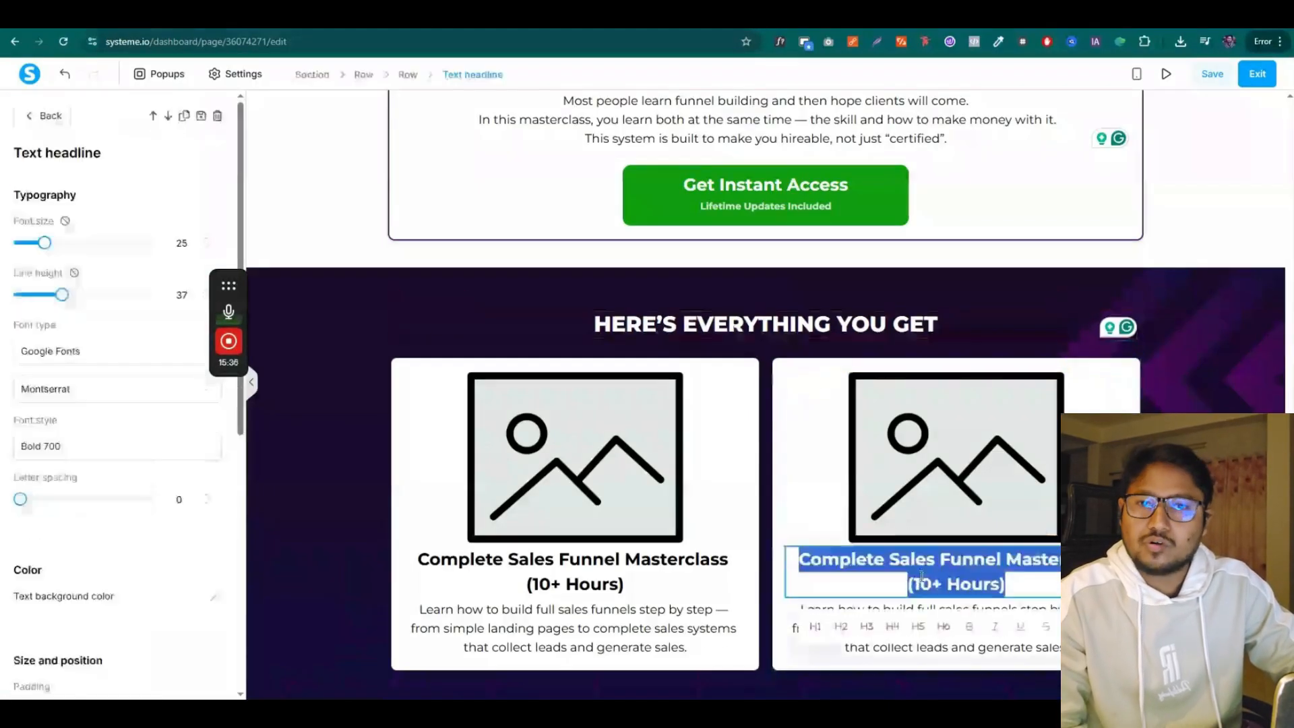
key(ctrl+v)
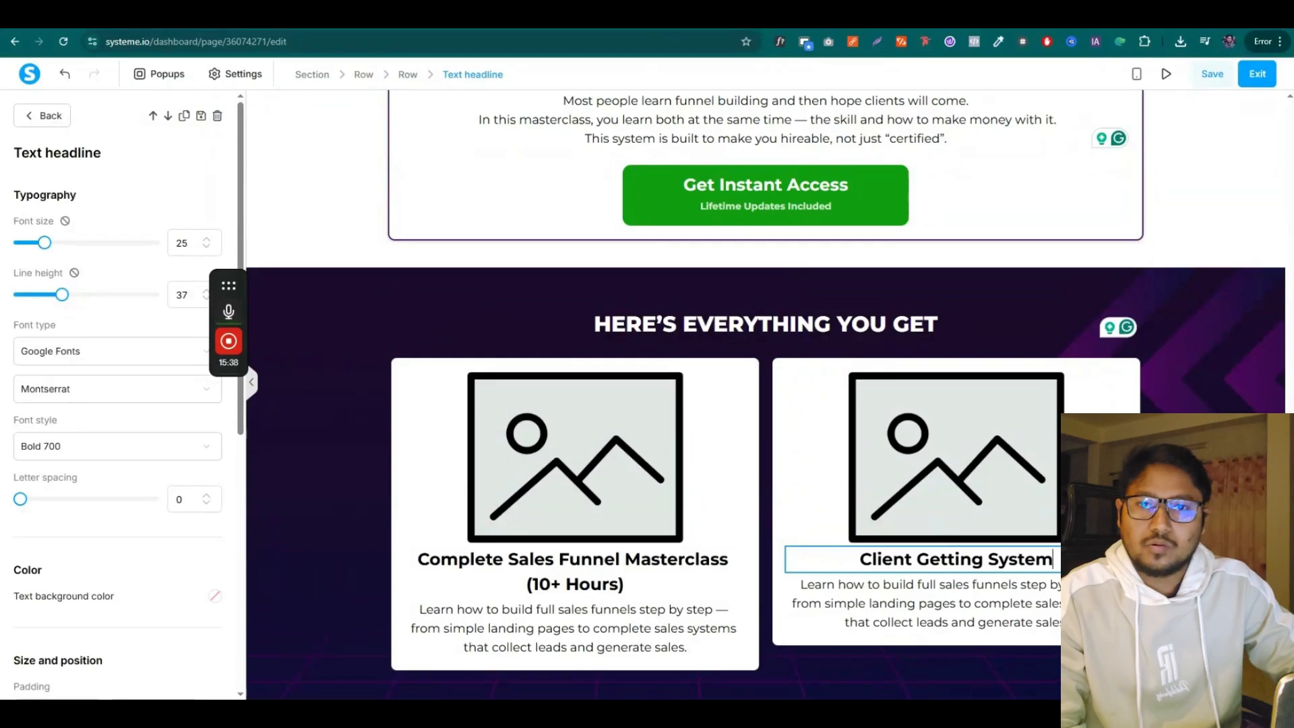
Replace the second card's text with the Client Getting System description from the sales copy
click(573, 16)
drag(407, 475, 695, 488)
key(ctrl+c)
click(472, 16)
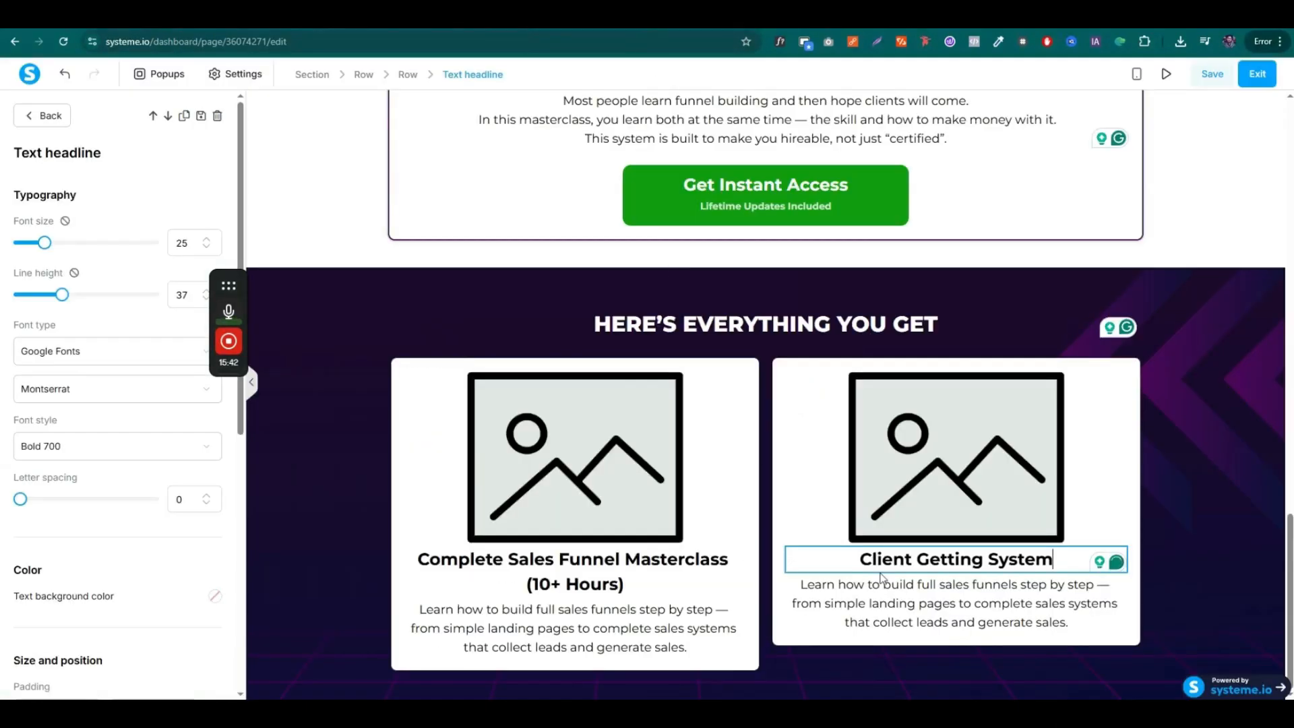
click(902, 607)
triple_click(902, 606)
key(ctrl+v)
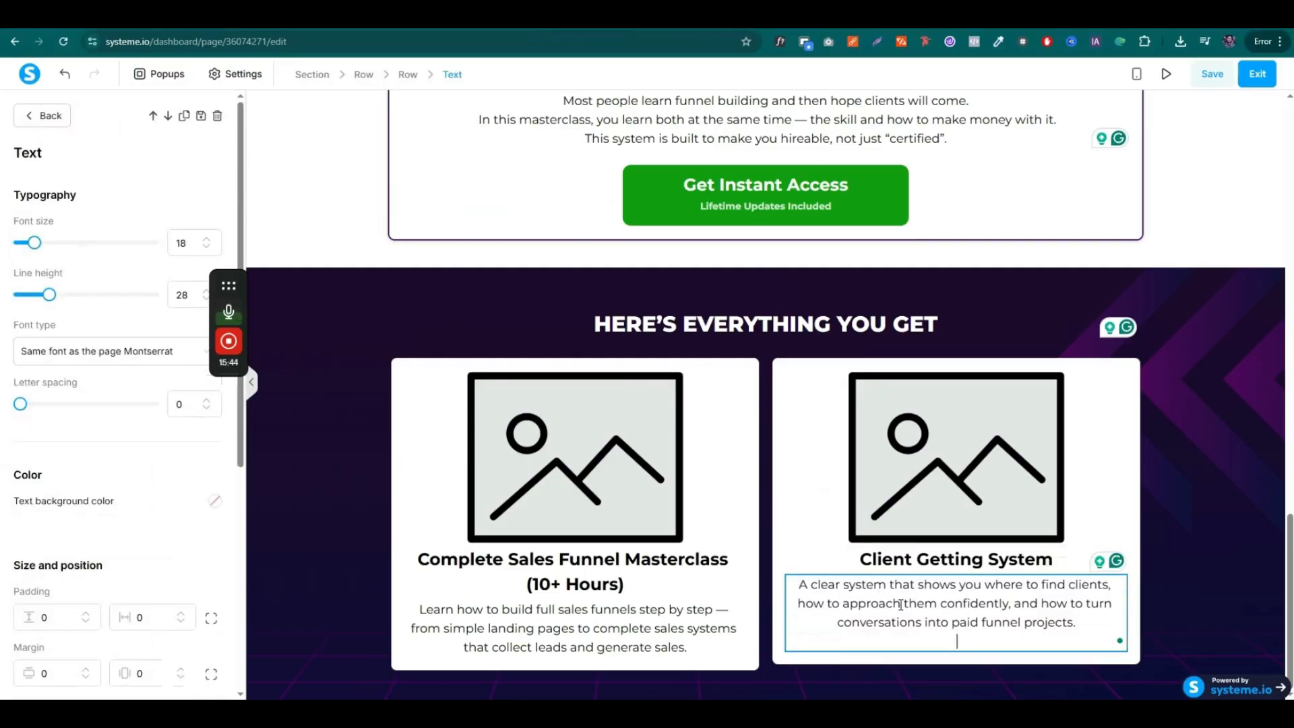
key(BackSpace)
click(1194, 475)
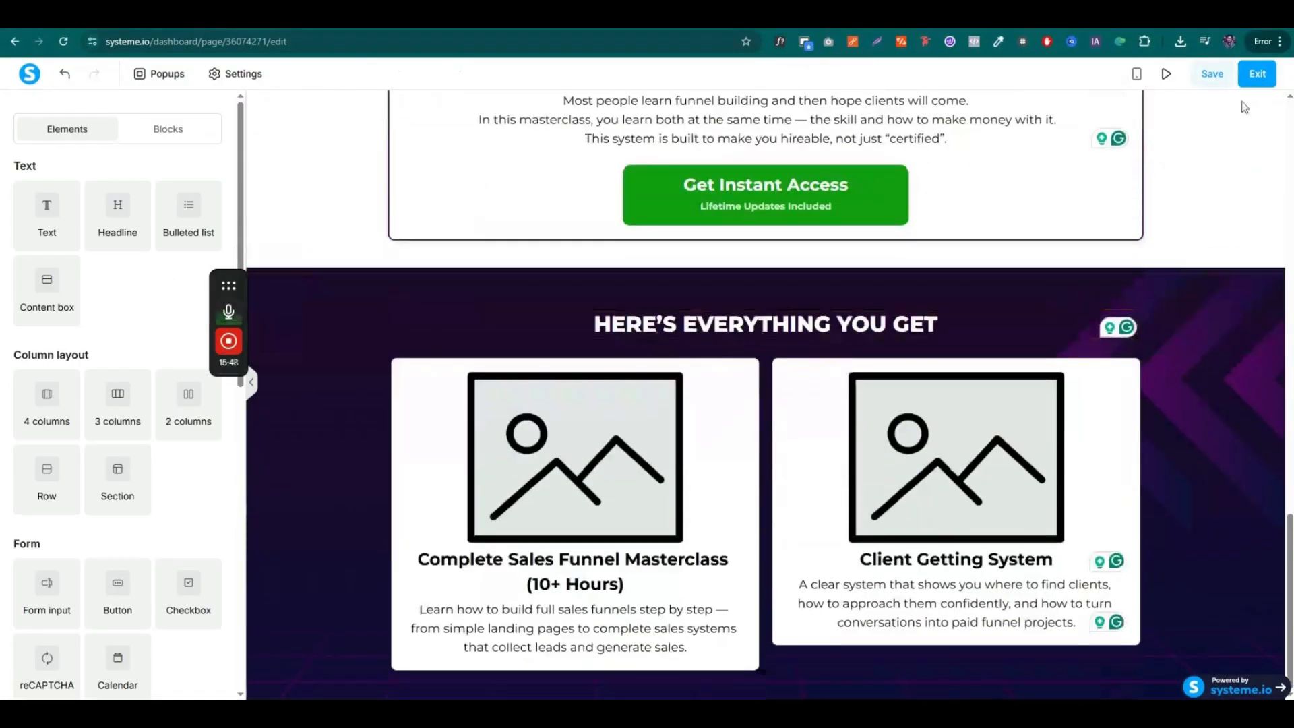
Save the sales page
click(1193, 86)
scroll(848, 674, up, 15)
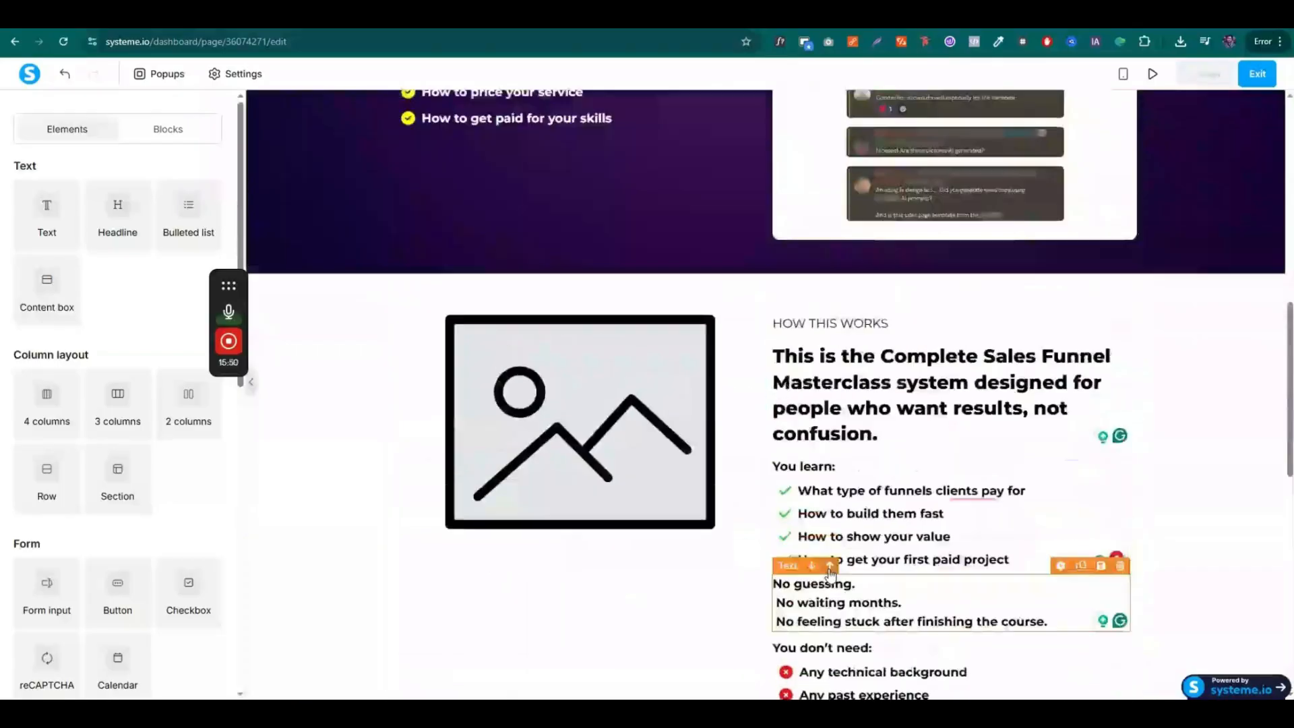
scroll(843, 570, up, 3)
scroll(843, 570, down, 7)
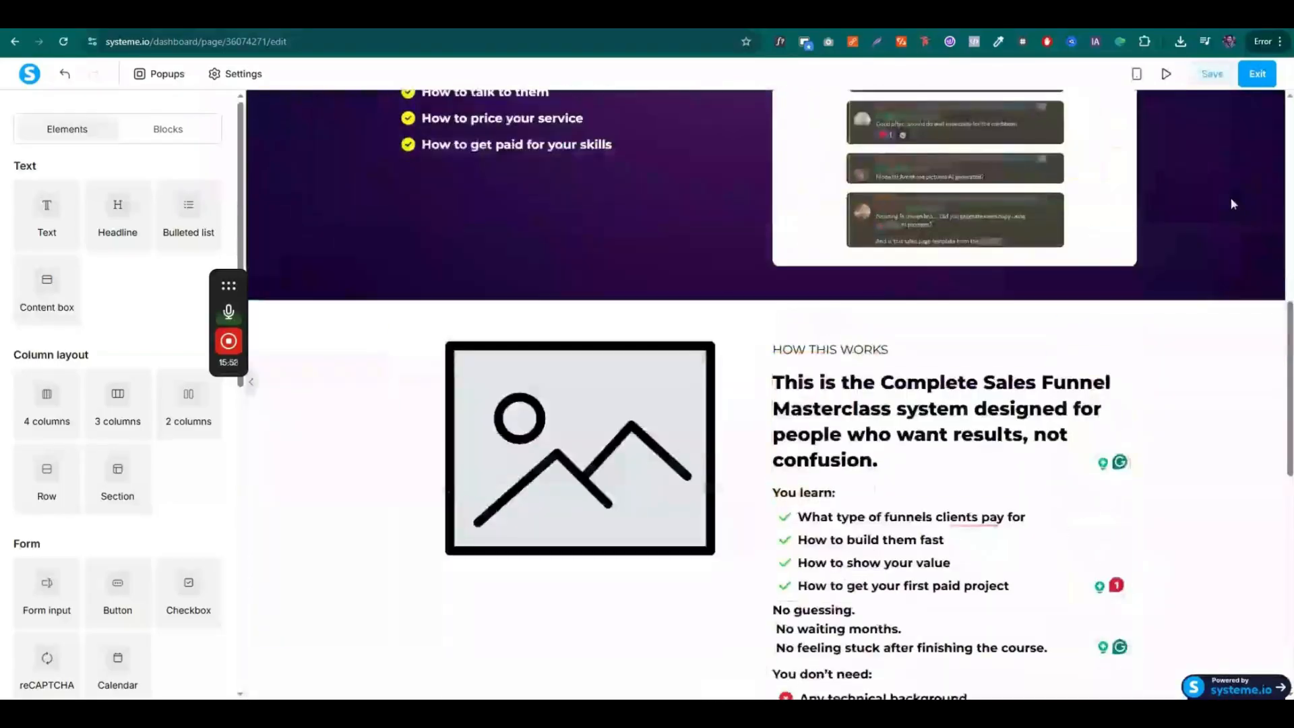
Preview the sales page to check both bonus cards, then review them in the editor
click(1166, 75)
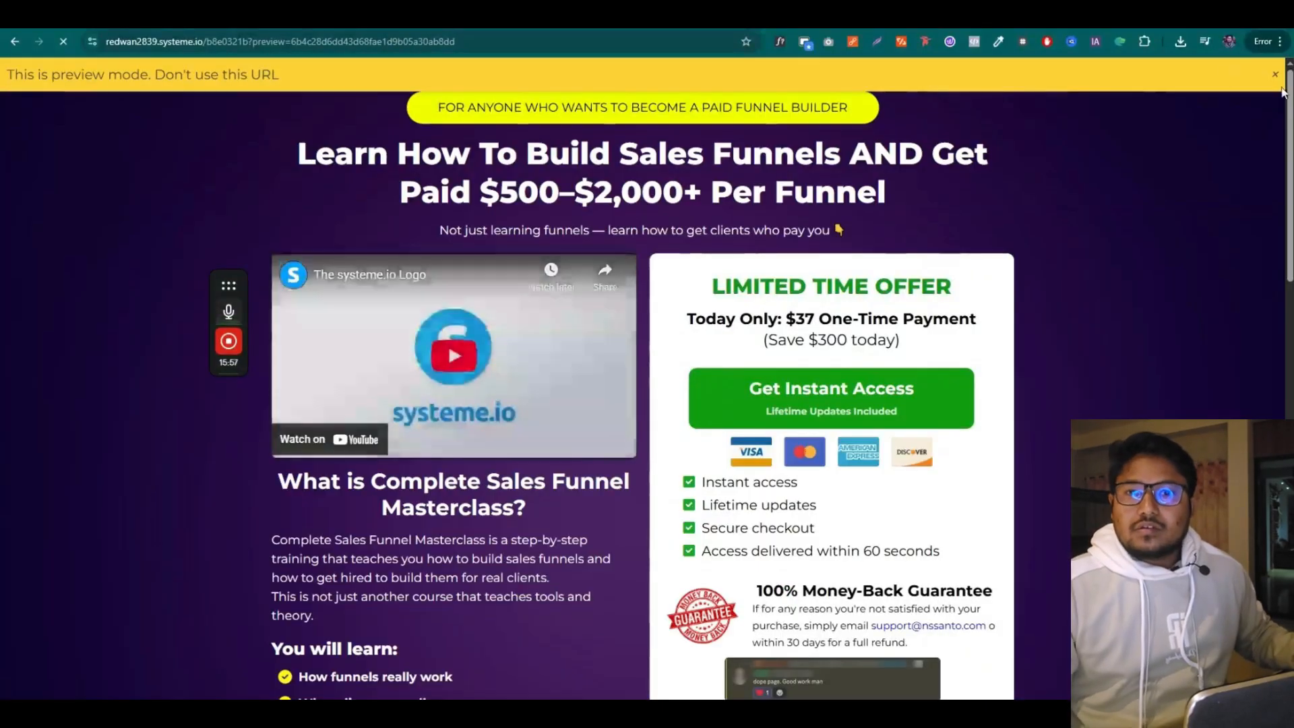
click(1276, 75)
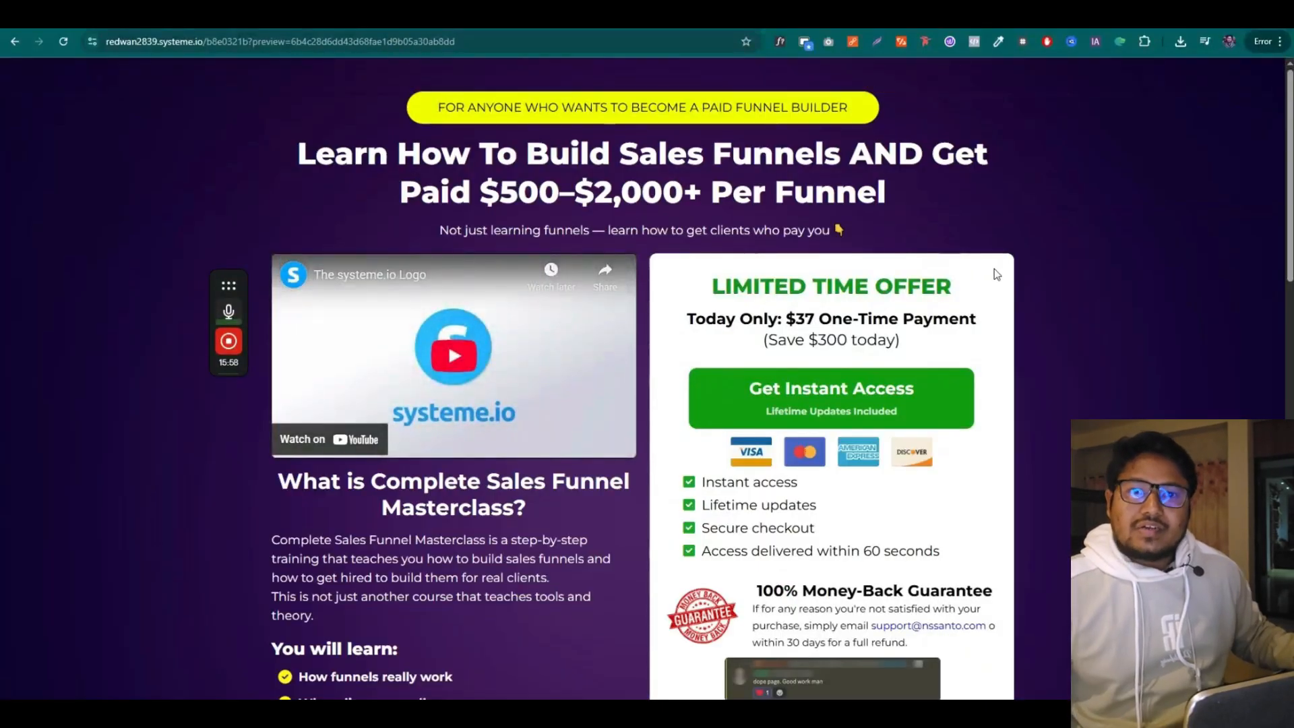
scroll(1090, 244, down, 15)
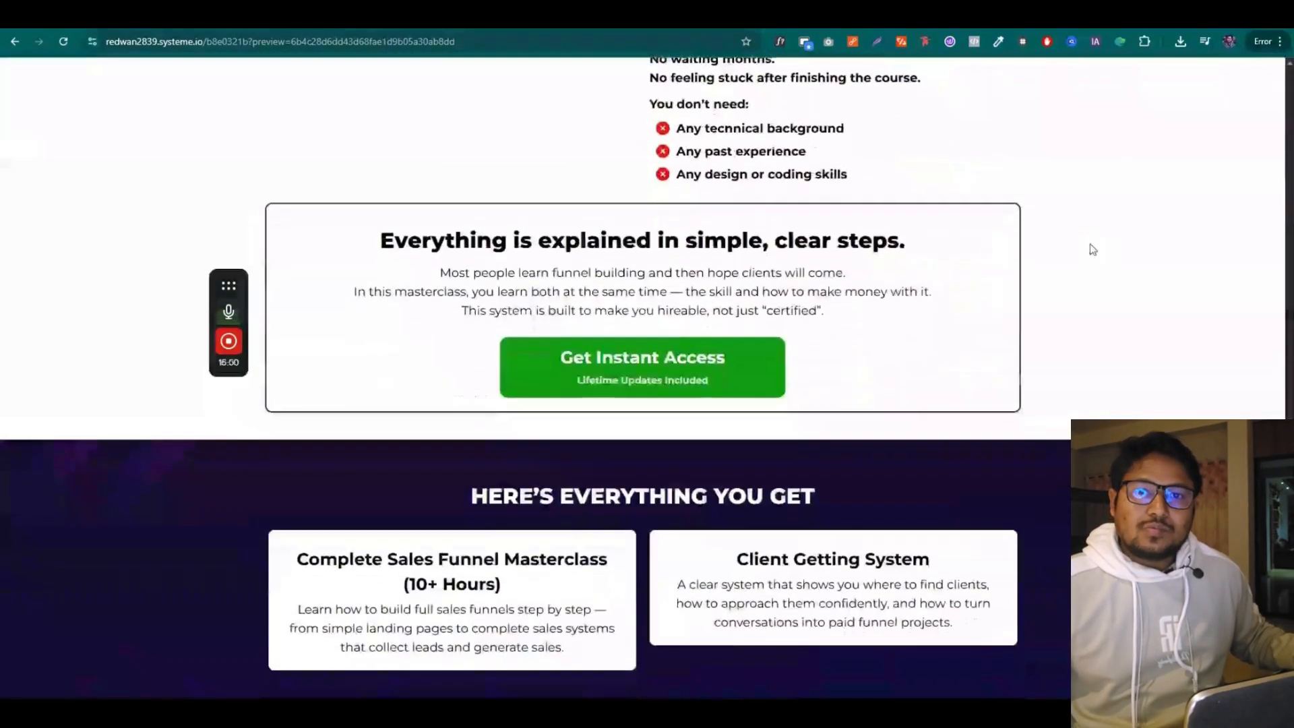
scroll(1091, 246, up, 11)
click(651, 25)
scroll(567, 269, up, 5)
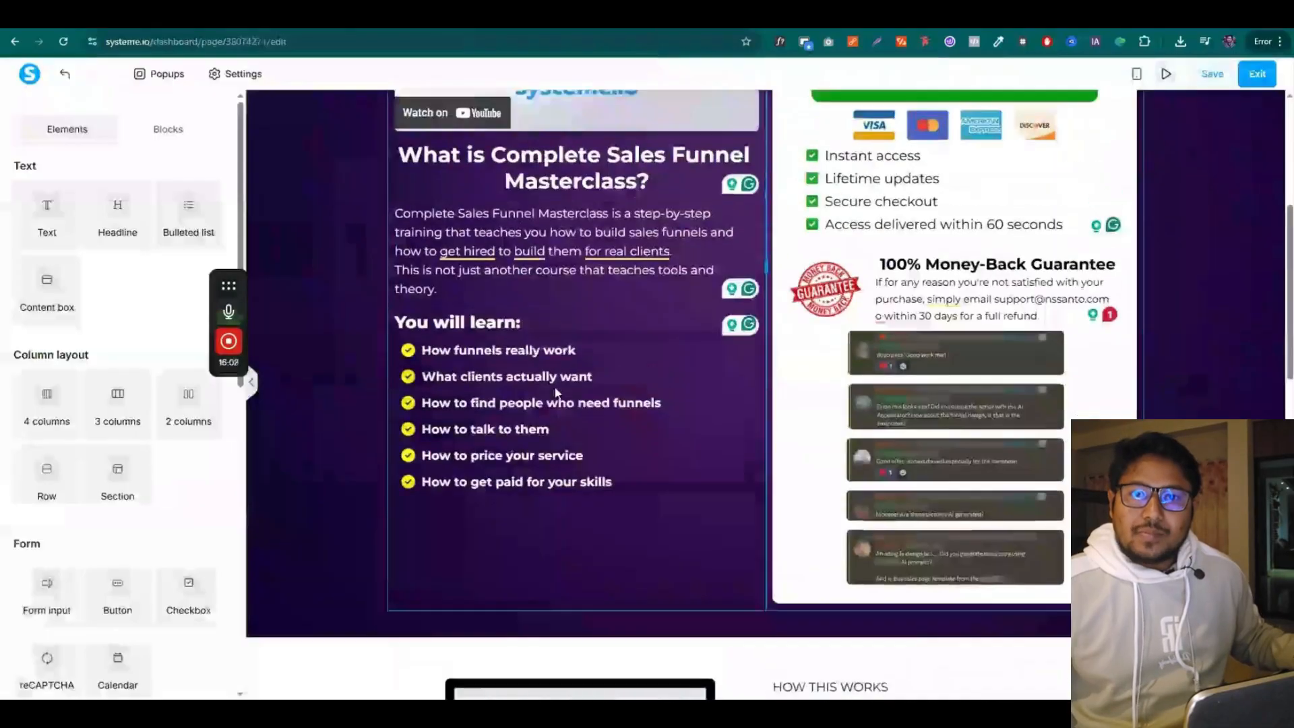
scroll(569, 324, up, 4)
scroll(634, 432, down, 9)
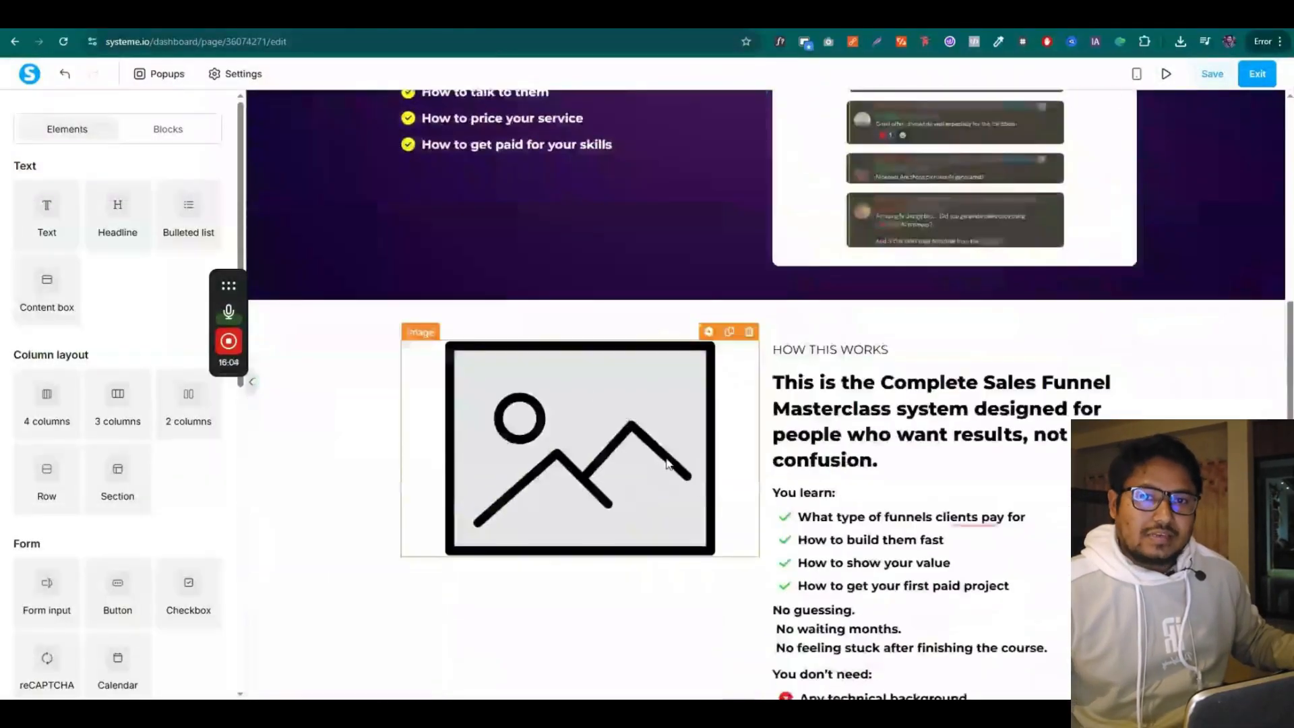
scroll(666, 464, down, 10)
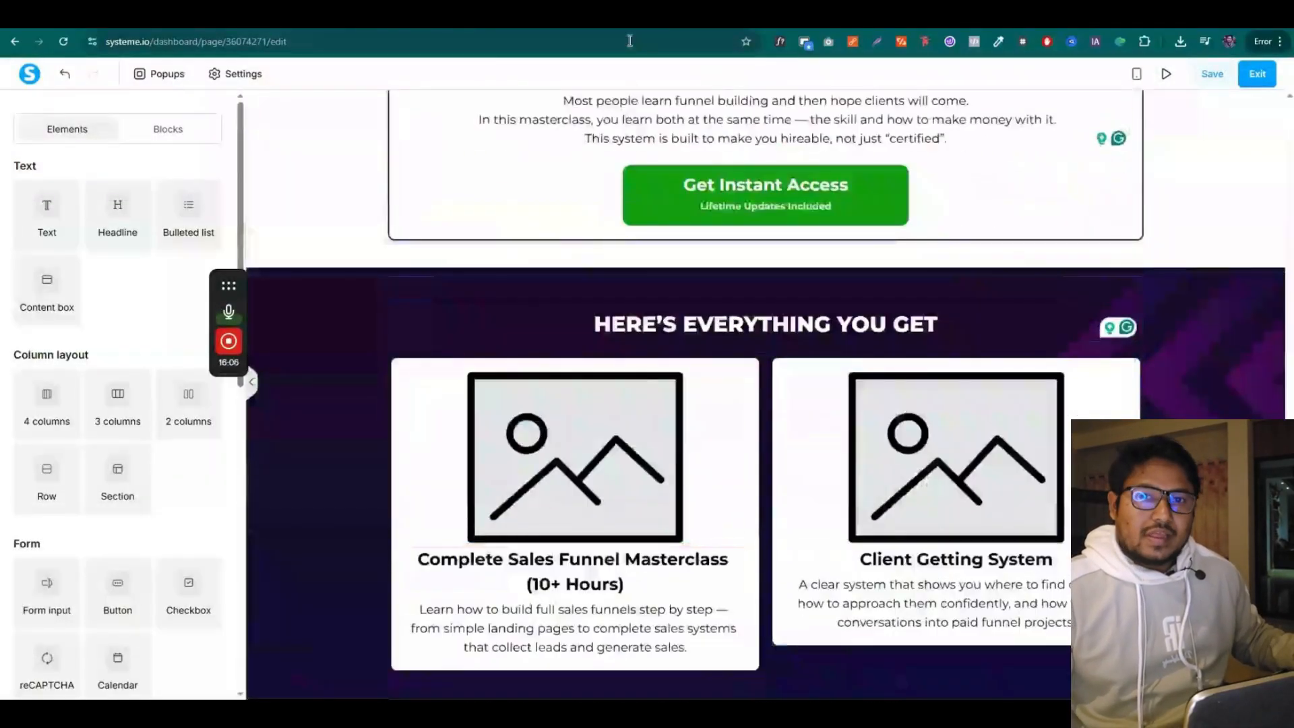
click(614, 23)
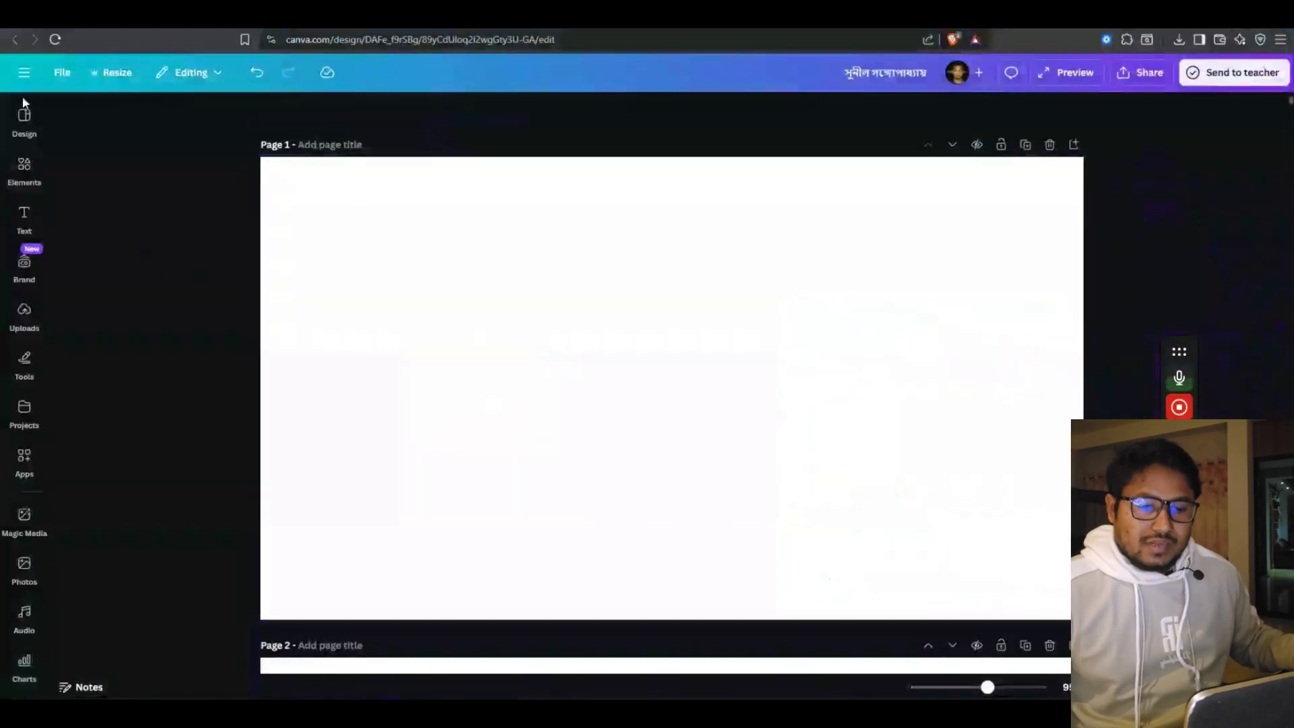
Search Canva templates for 'course' and apply the purple-and-orange Online Course template to page 1
click(24, 107)
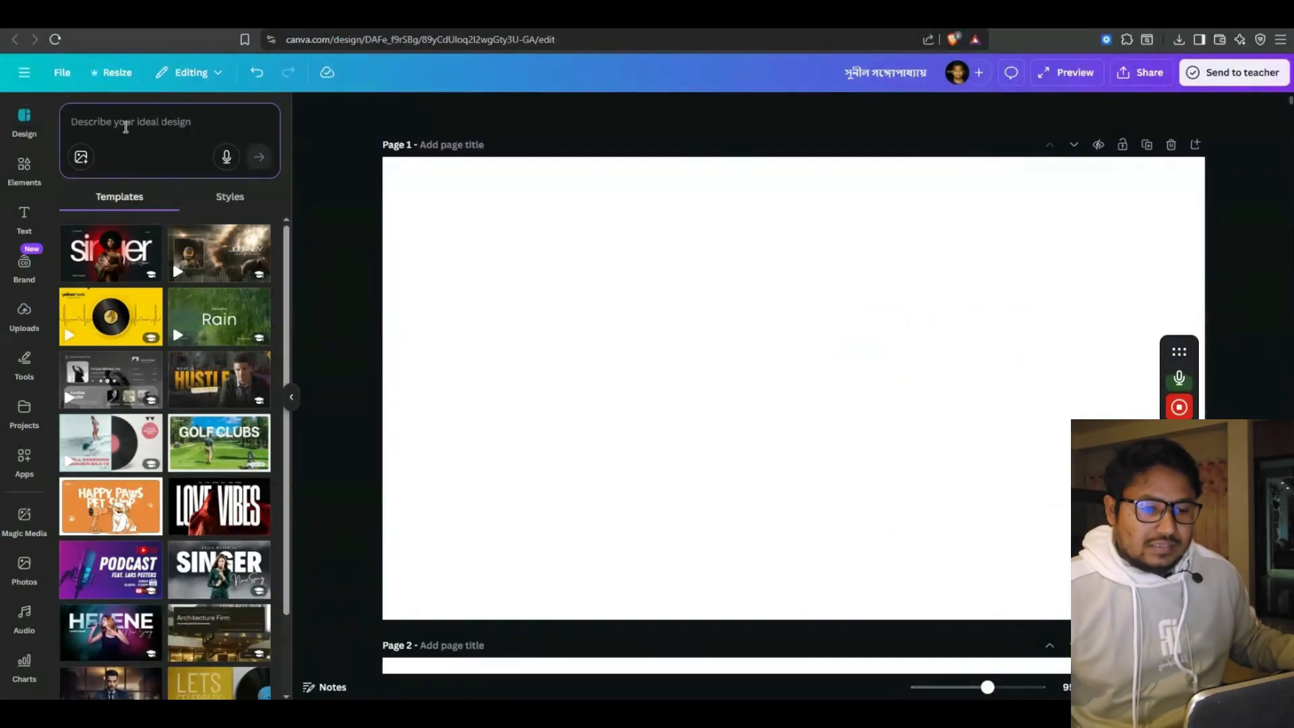
click(126, 127)
text(course)
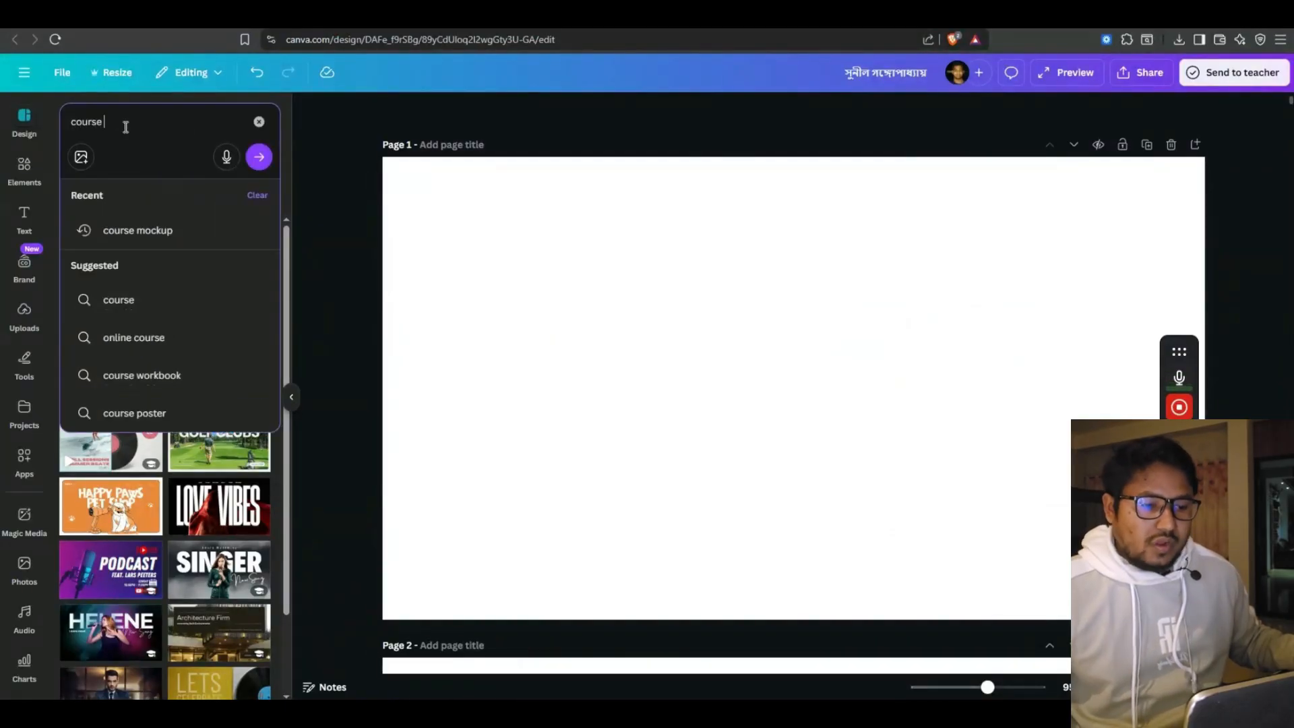
key(Return)
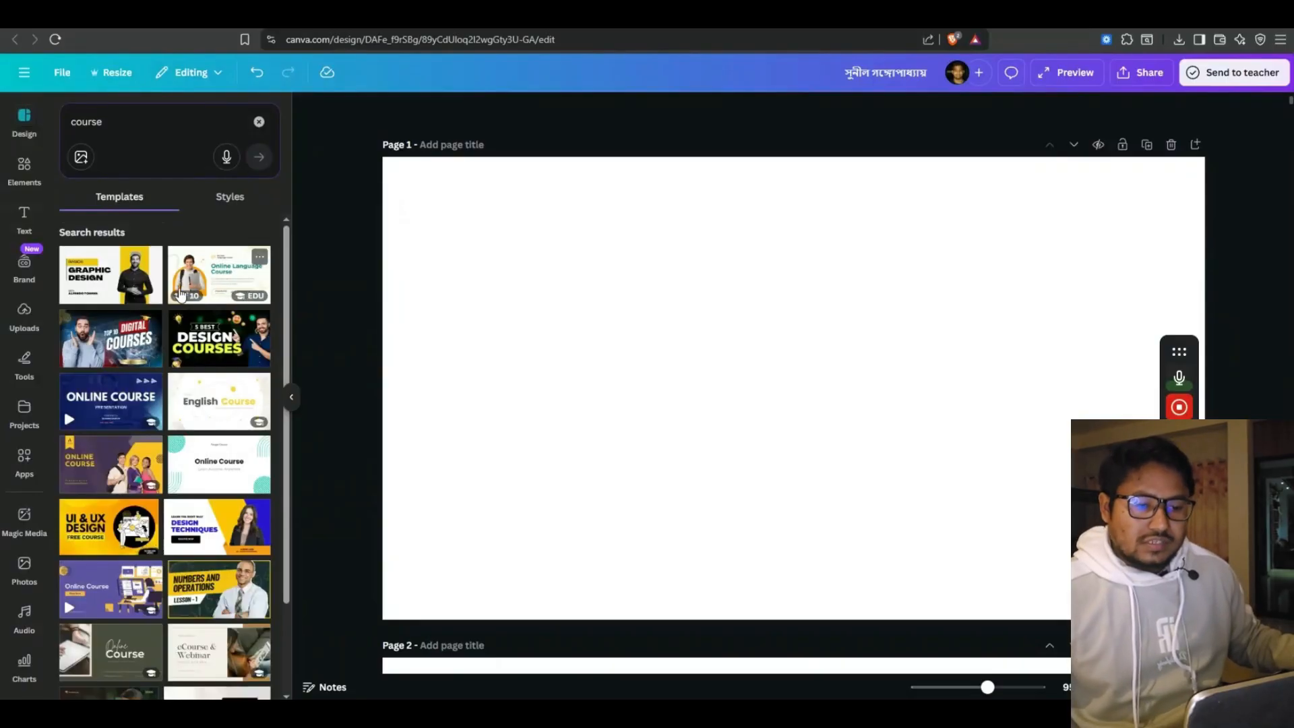
scroll(174, 294, down, 2)
scroll(151, 309, down, 4)
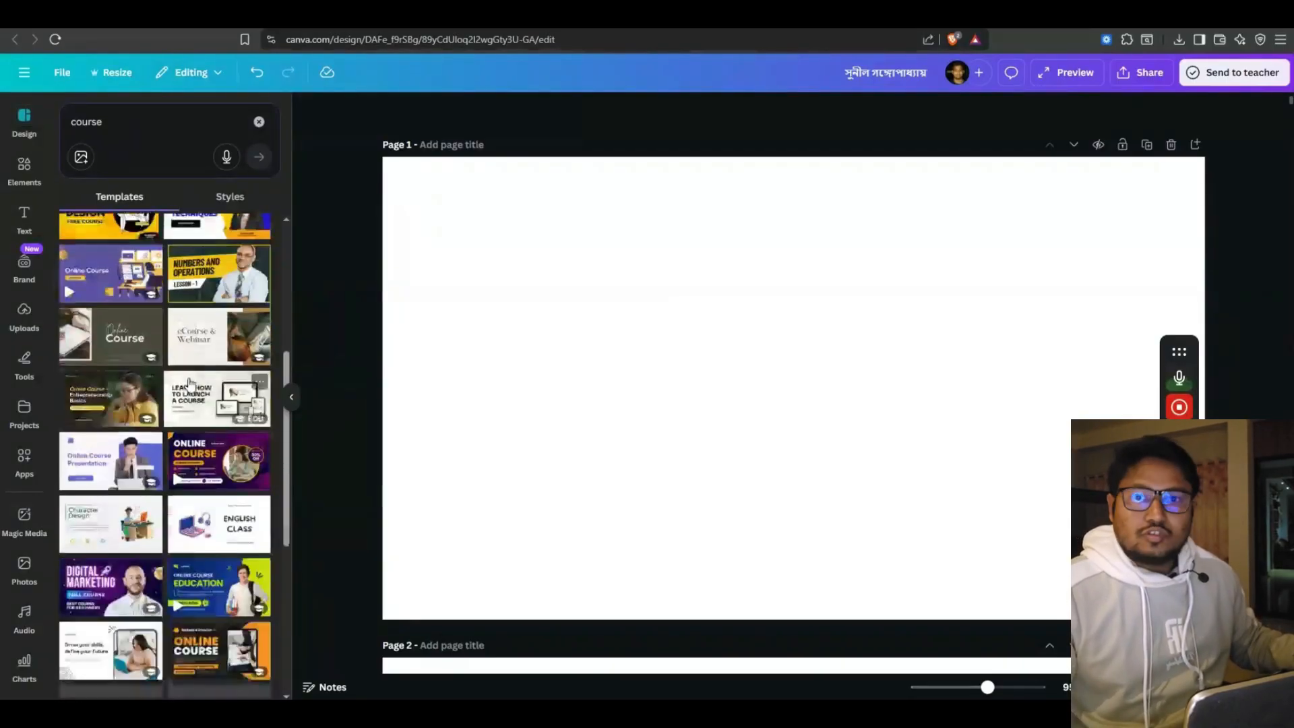
scroll(182, 430, down, 2)
click(178, 345)
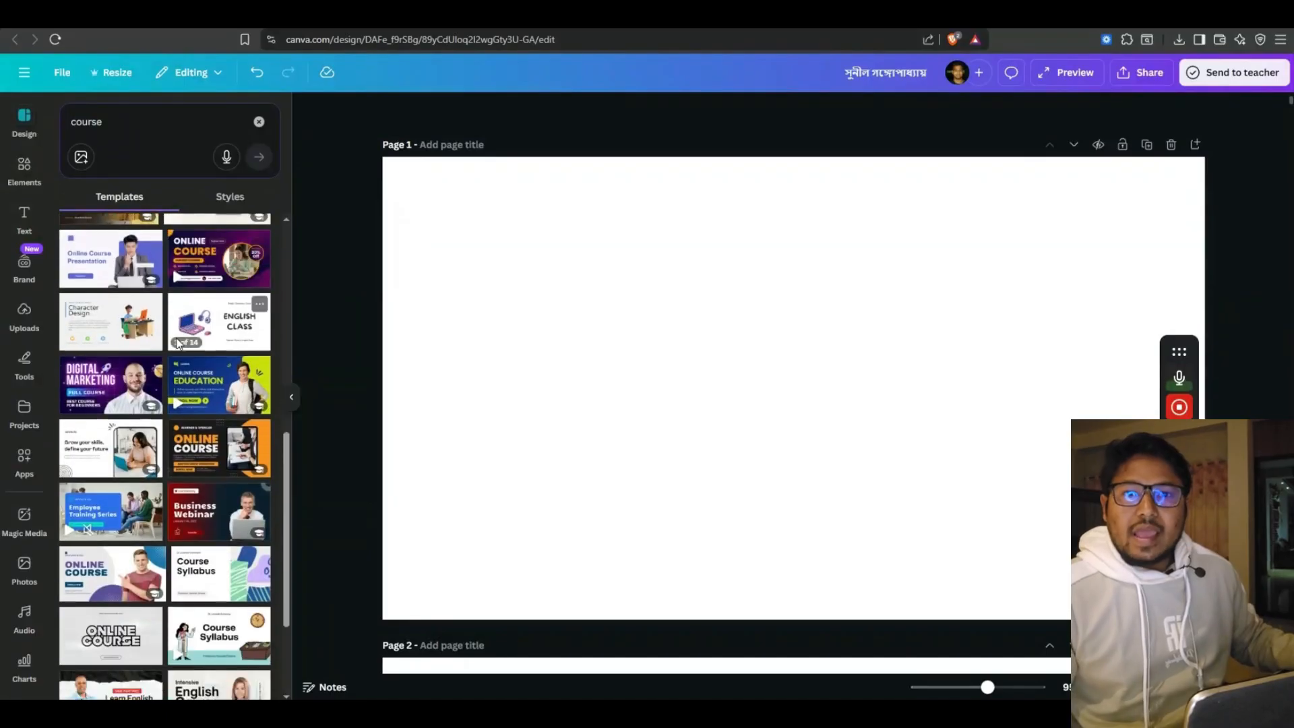
scroll(203, 333, down, 2)
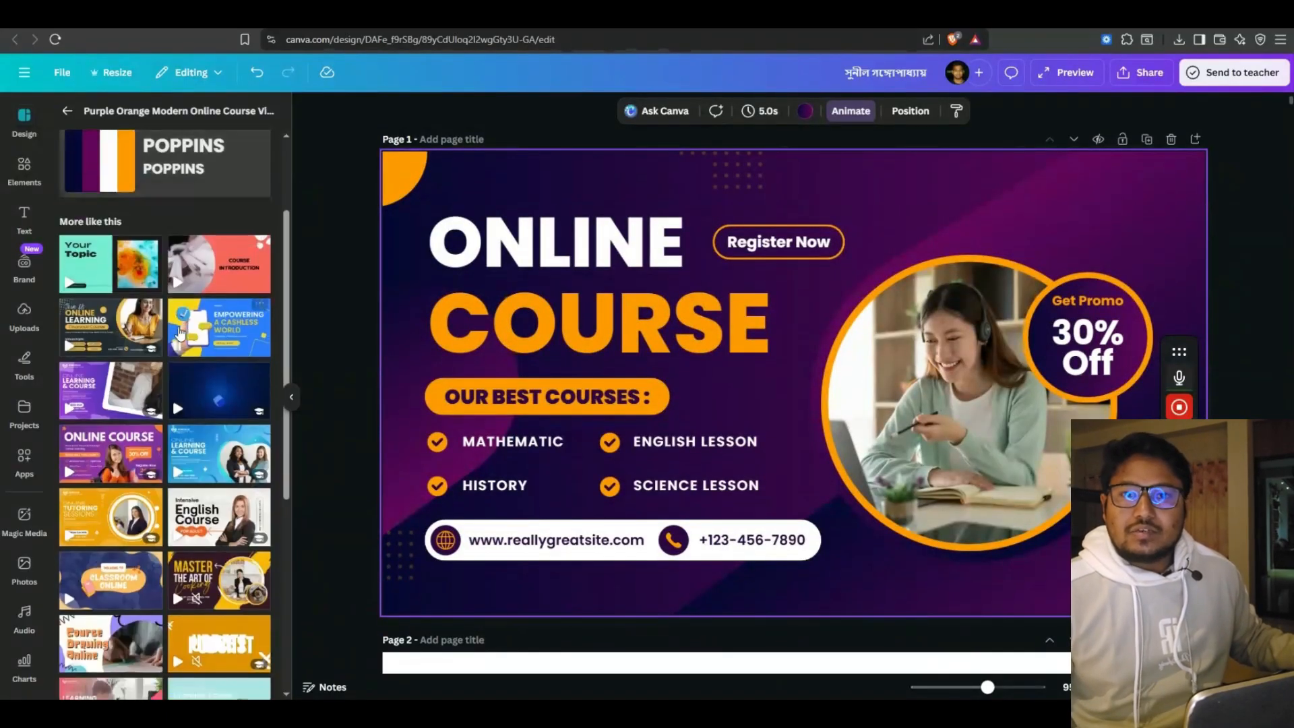
scroll(179, 334, down, 2)
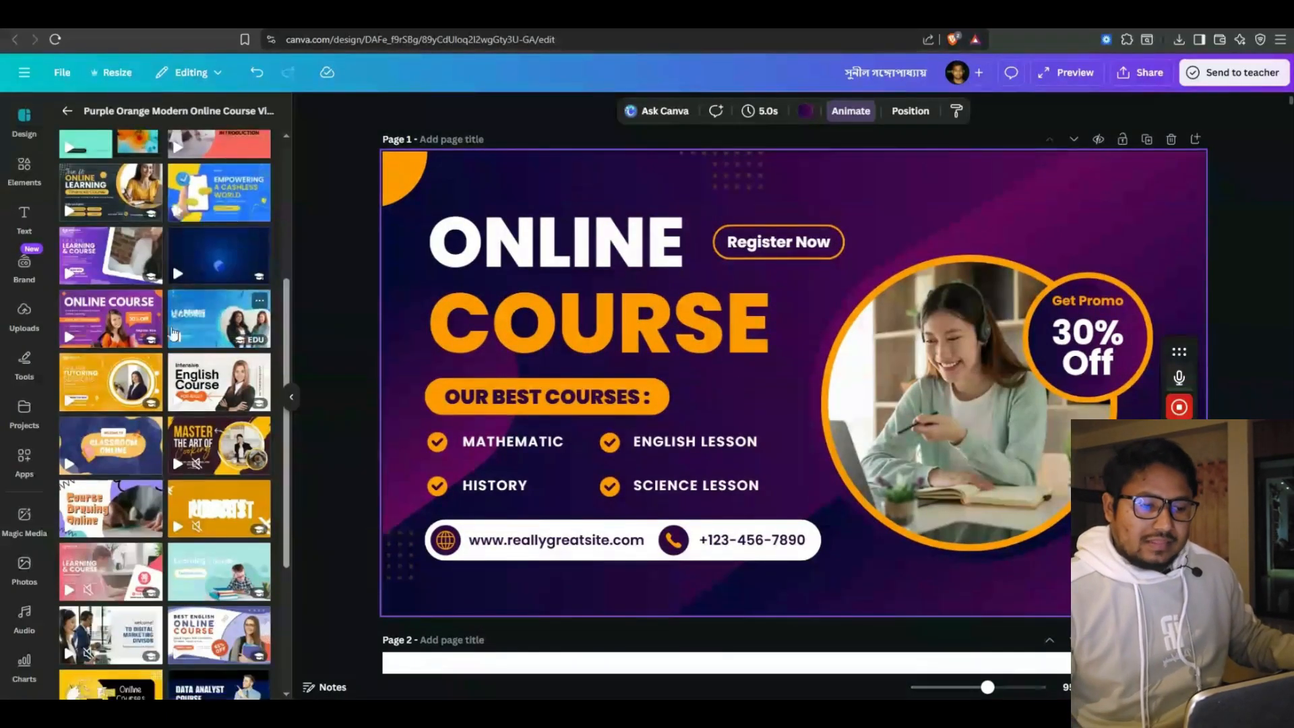
scroll(196, 341, down, 2)
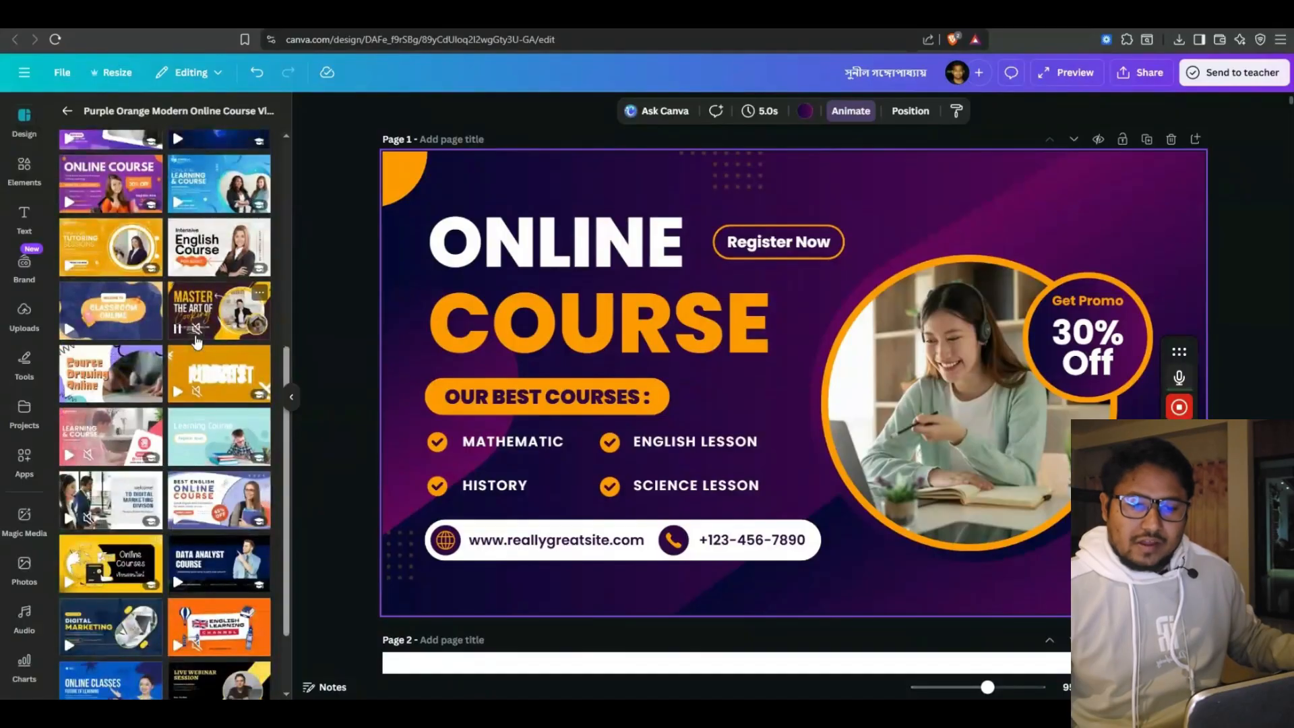
scroll(196, 342, down, 1)
Delete the circular photo and frame, the promo badge, and the 30% Off and Get Promo texts
click(944, 364)
key(Delete)
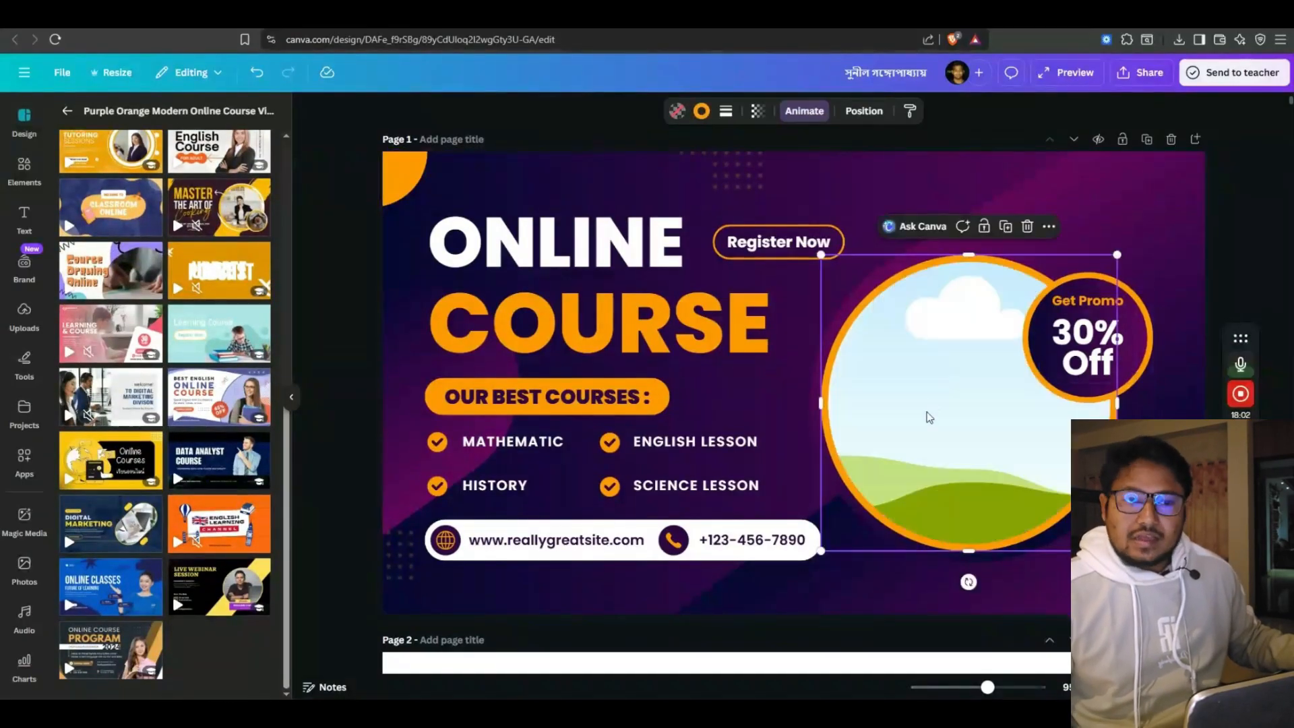
click(1039, 364)
key(Delete)
click(977, 385)
key(Delete)
click(1085, 350)
key(Delete)
click(1080, 301)
key(Delete)
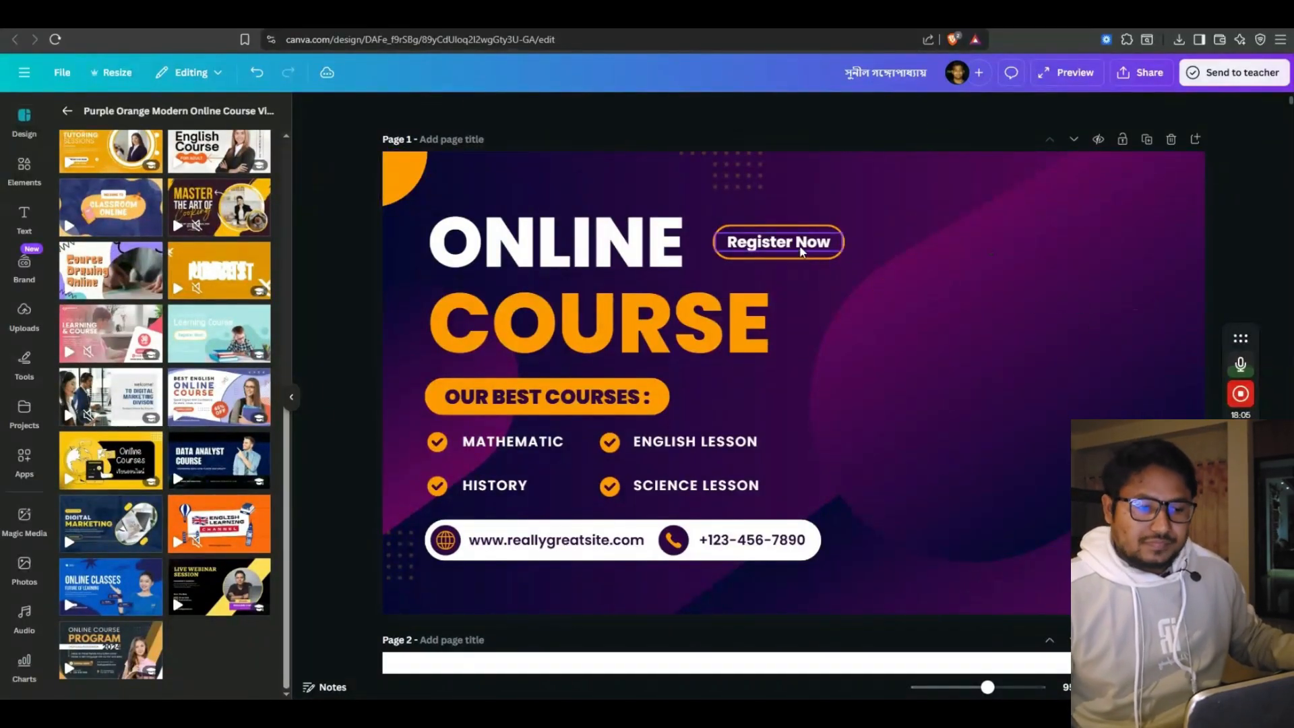
Move Register Now to the top, remove its outline, shift COURSE and widen the ONLINE heading
click(773, 238)
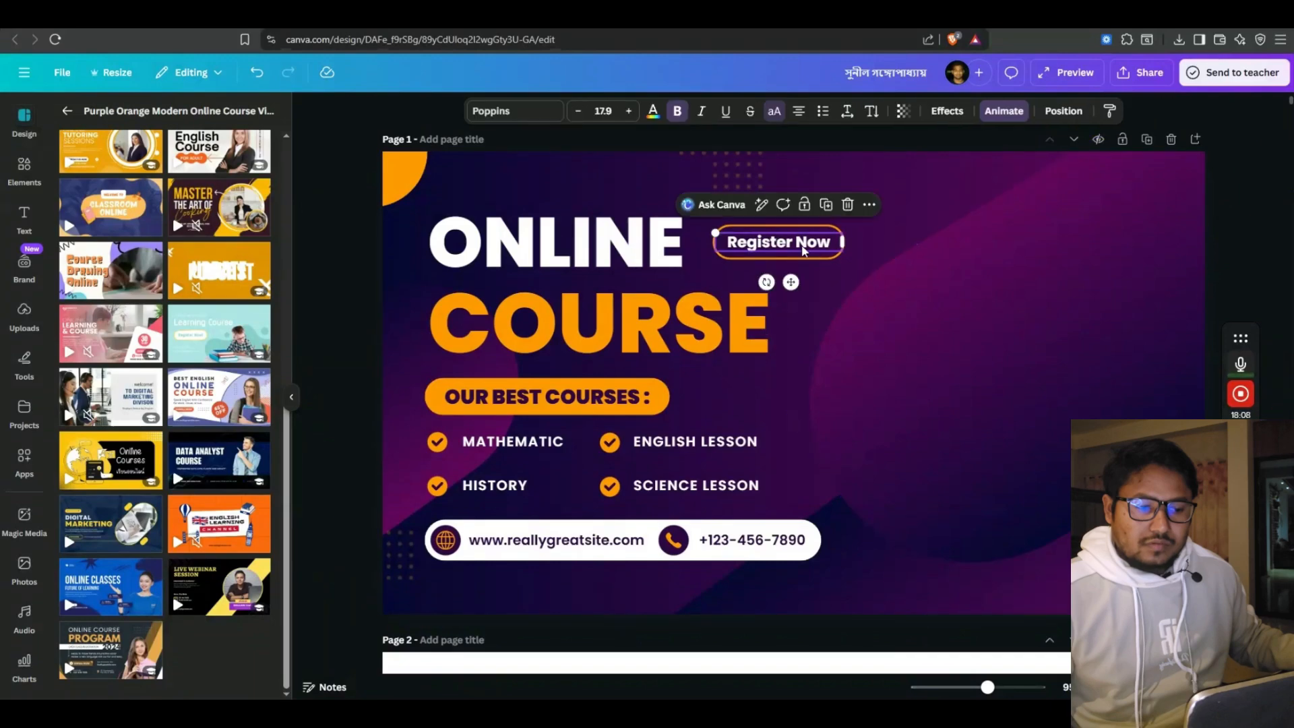
drag(802, 251, 908, 164)
click(757, 246)
key(Delete)
click(704, 257)
drag(681, 317, 1157, 464)
click(712, 253)
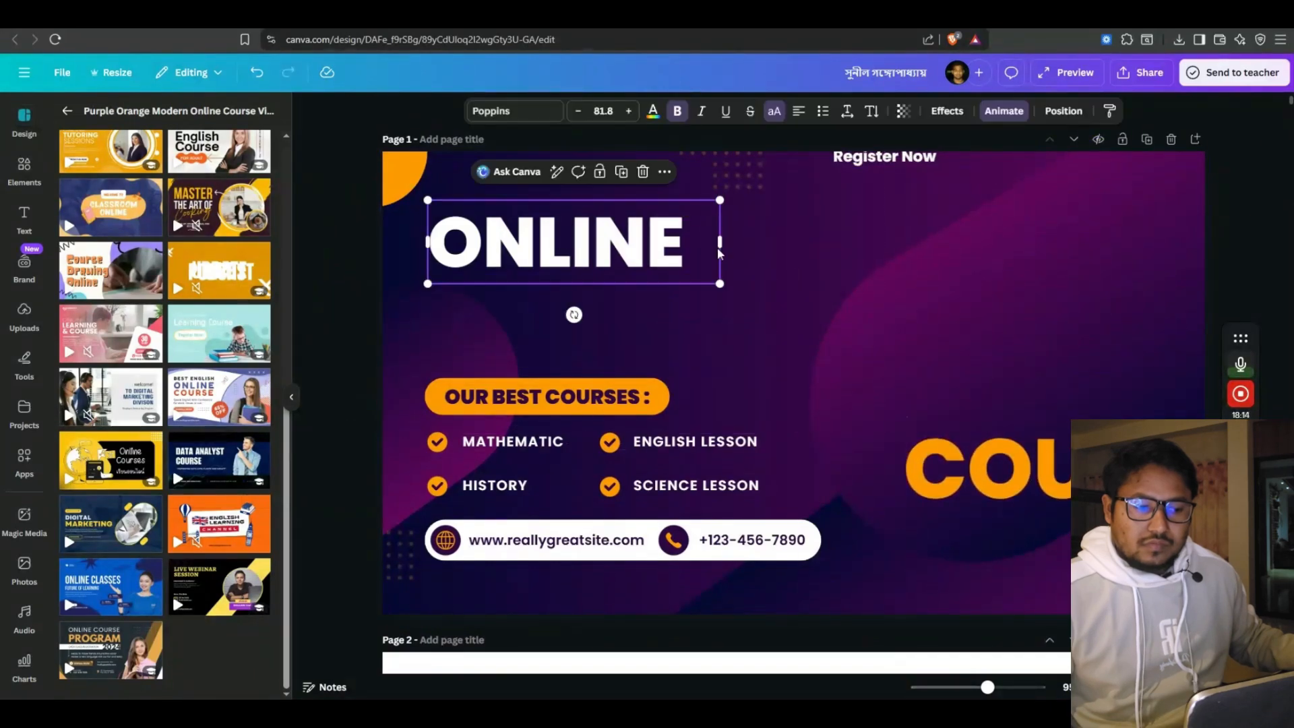
drag(719, 248, 931, 248)
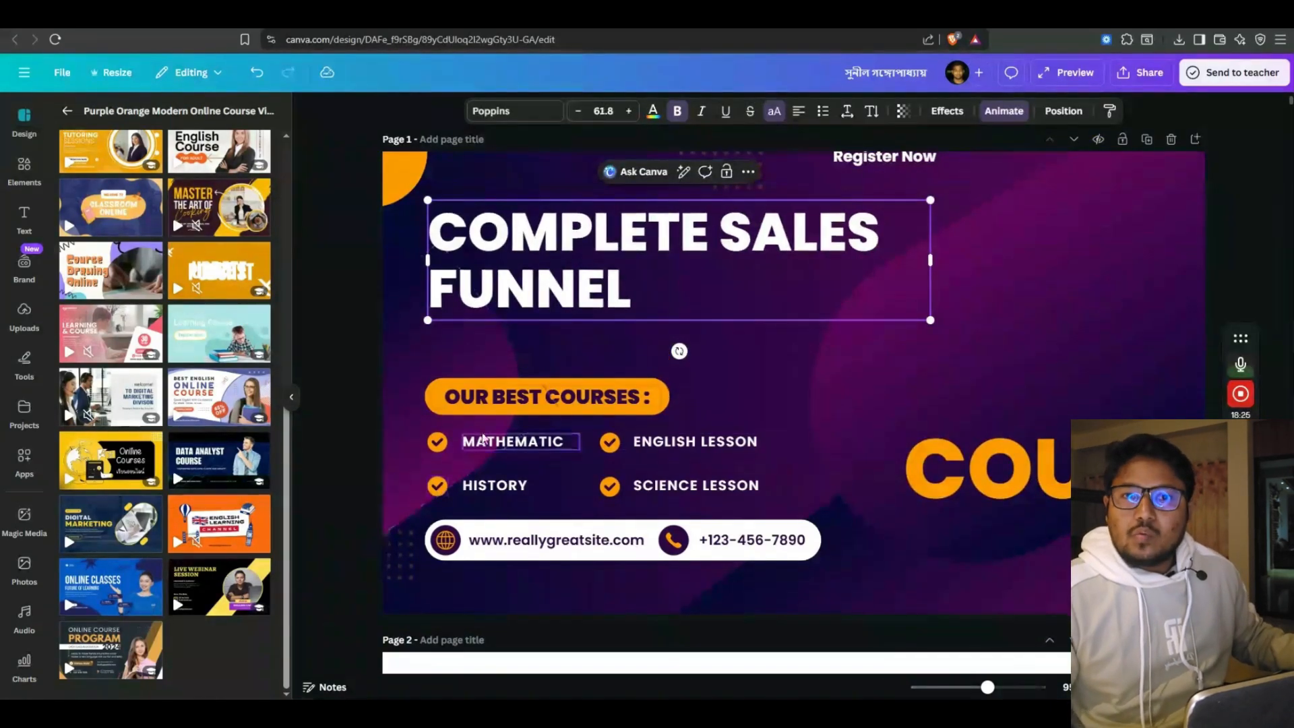
Delete the OUR BEST COURSES pill, course labels, check icons and contact details
click(547, 397)
key(Delete)
click(512, 443)
key(Delete)
click(437, 442)
key(Delete)
click(610, 442)
key(Delete)
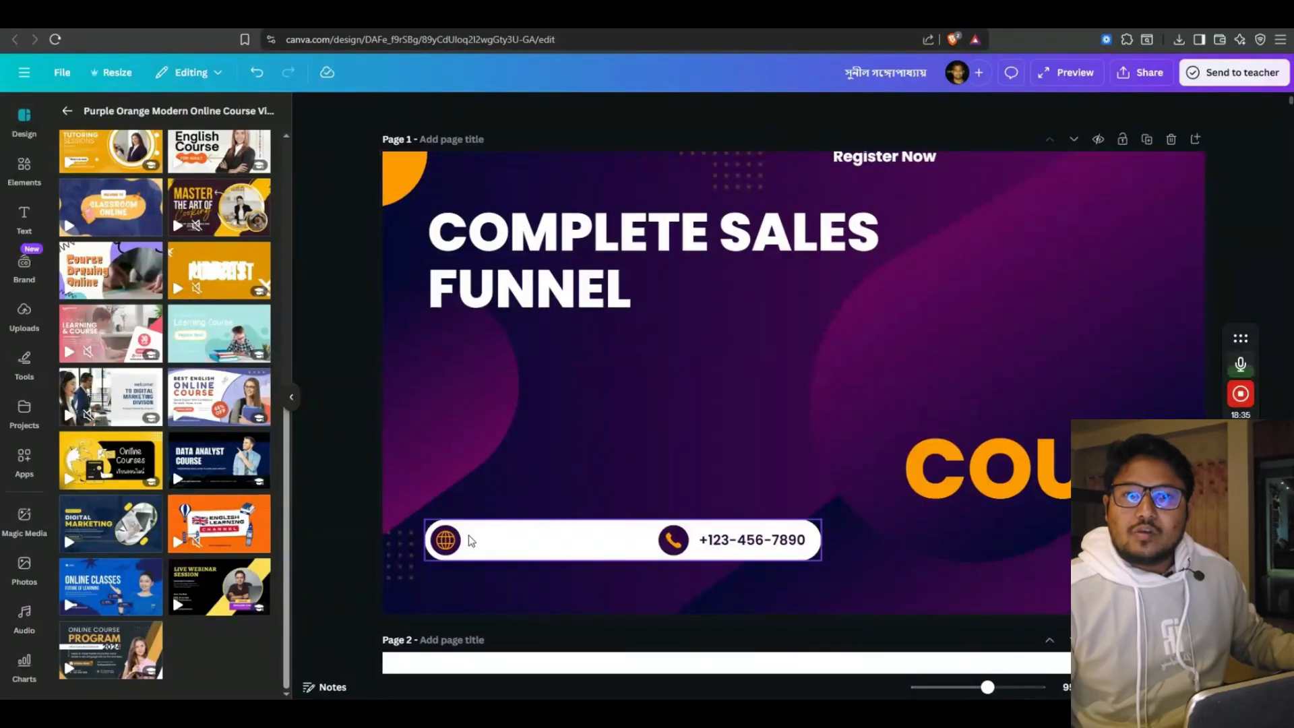
key(ctrl+z)
key(ctrl+shift+z)
click(559, 540)
key(Delete)
Move the COMPLETE SALES FUNNEL title lower and widen it onto one line
click(752, 540)
key(Delete)
drag(548, 241, 564, 297)
right_click(730, 298)
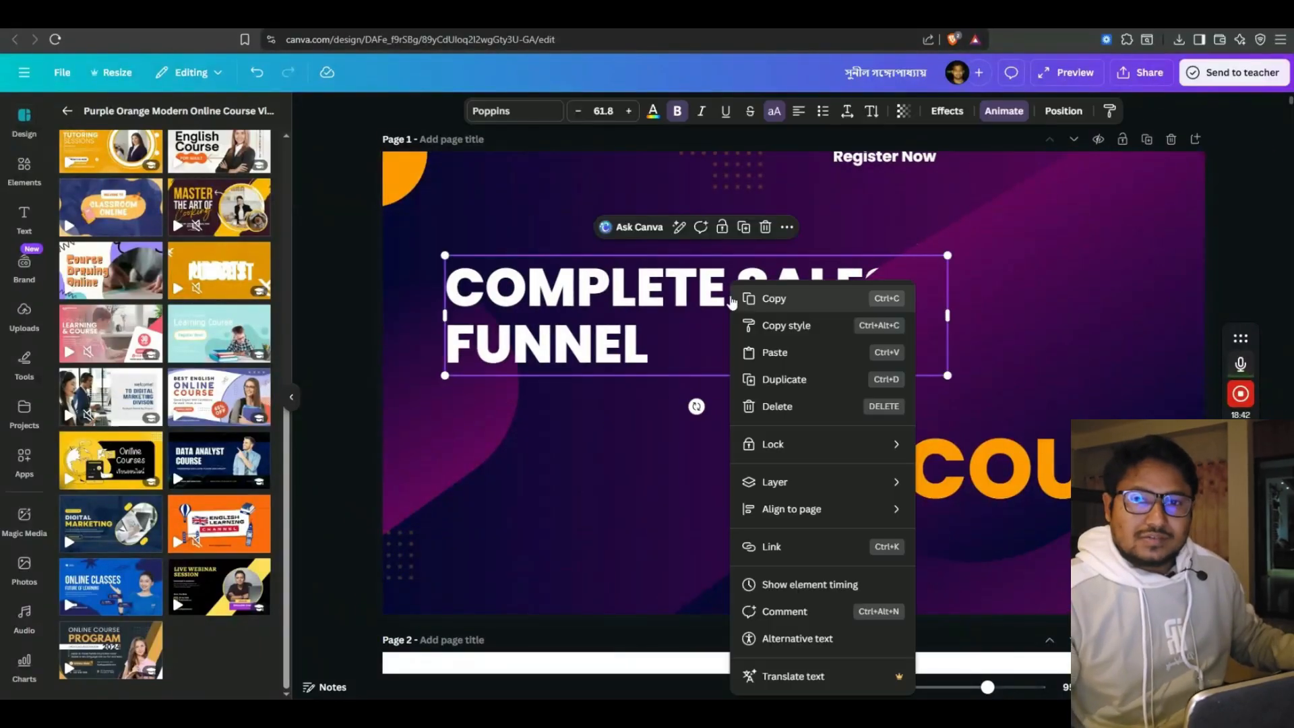
click(927, 333)
drag(948, 315, 1156, 301)
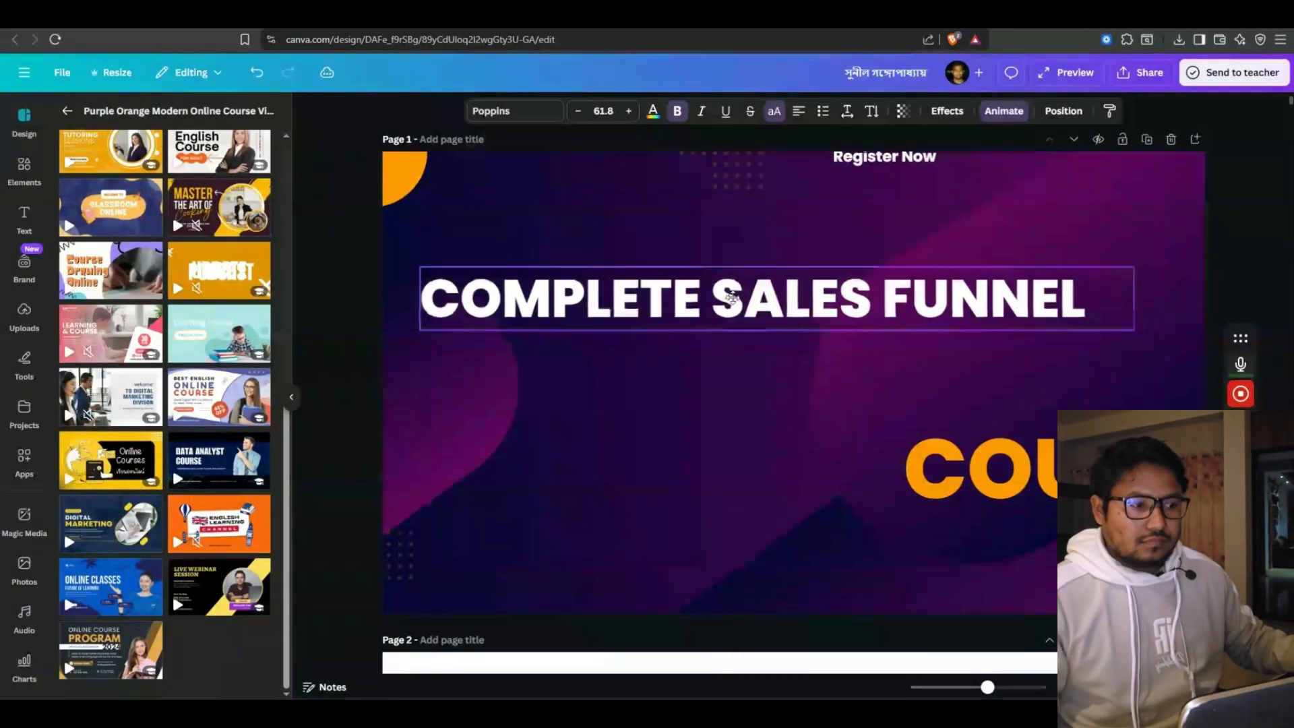
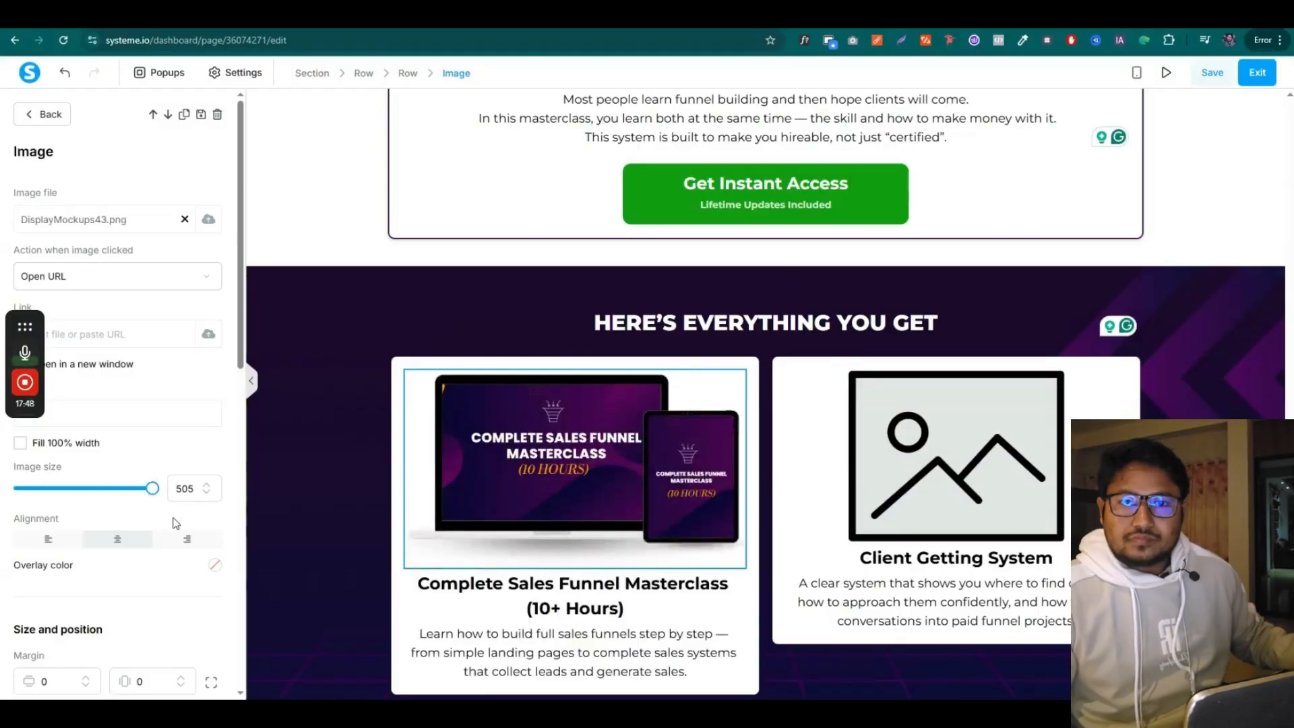
Add mockups to the Pricing & Offer Guide and 50+ Templates cards, and write copy for four more cards
click(356, 527)
scroll(377, 472, down, 1)
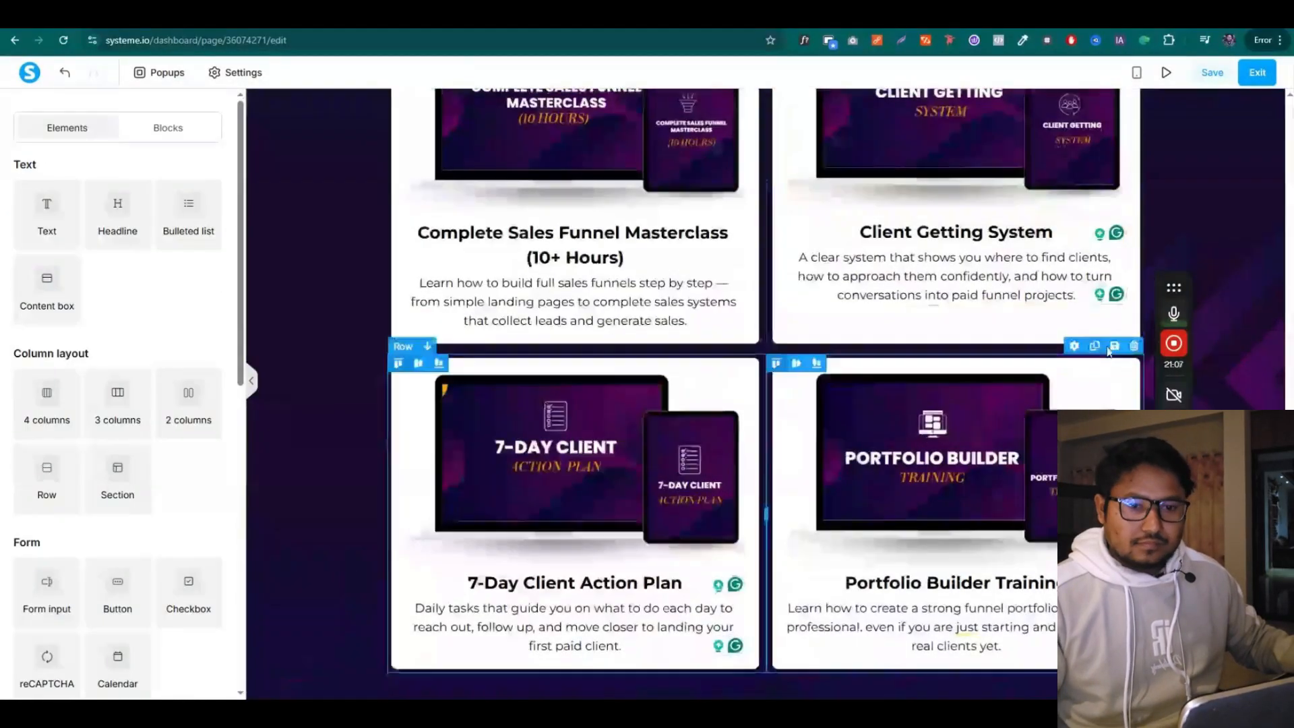
click(1211, 75)
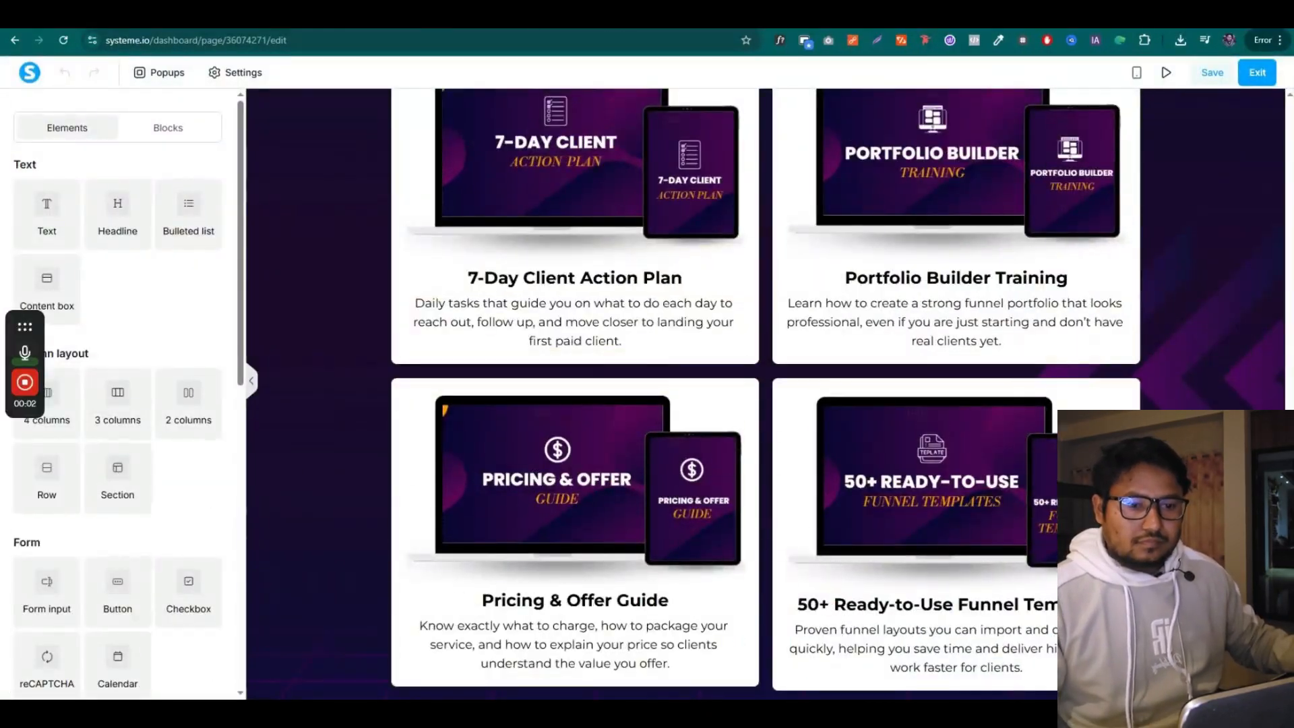
scroll(548, 591, down, 10)
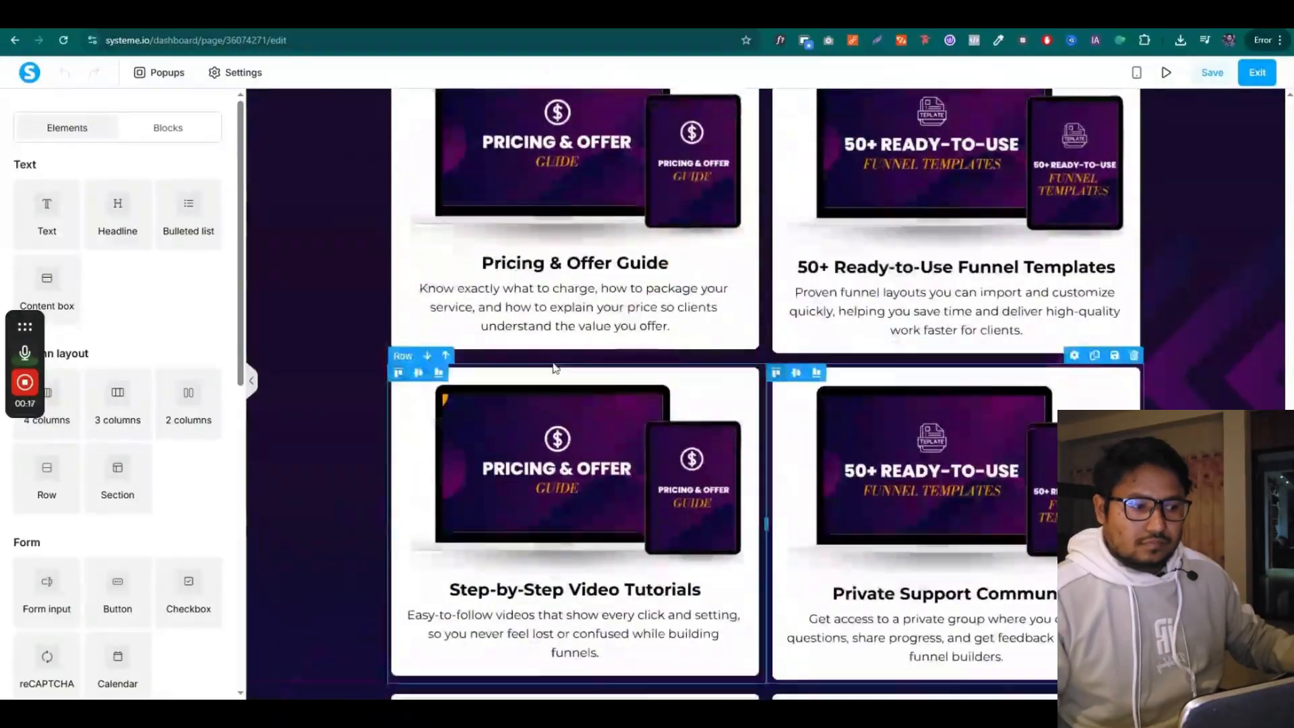
Upload a mockup for the next card and drop an empty row atop the Funnel Practice Challenges card
click(574, 458)
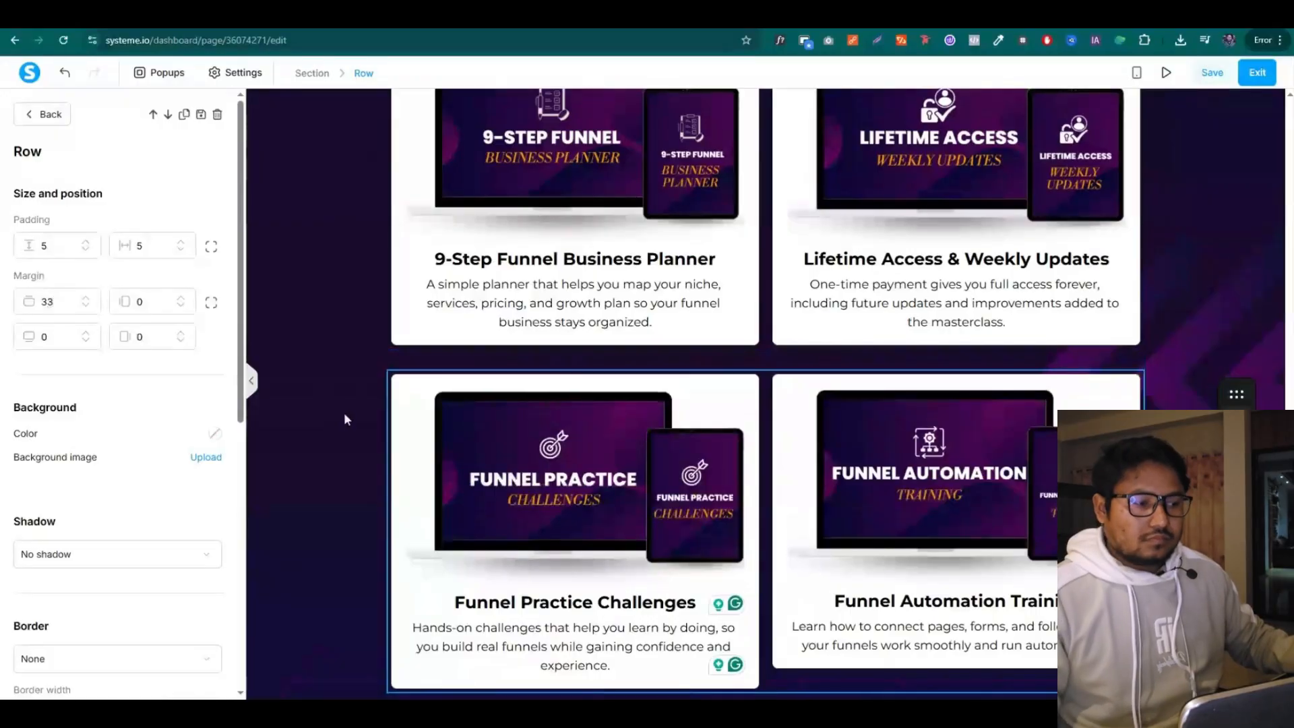
click(347, 420)
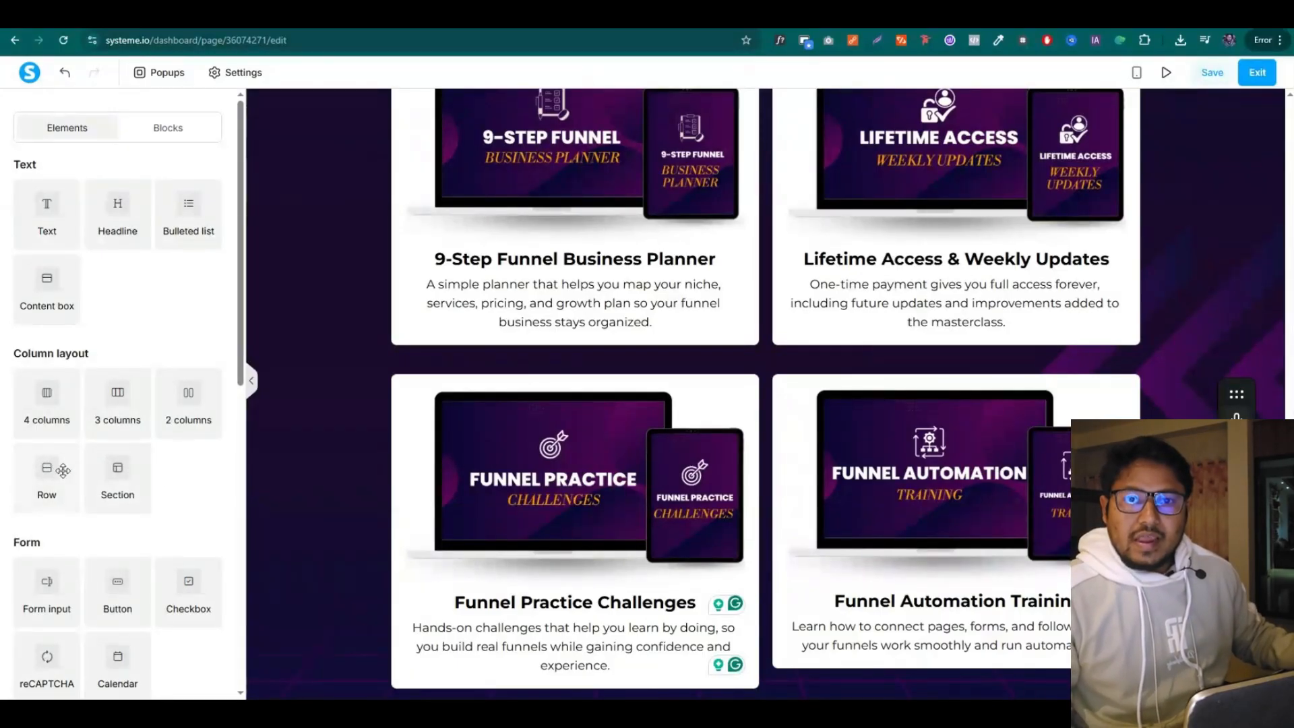
drag(63, 470, 667, 393)
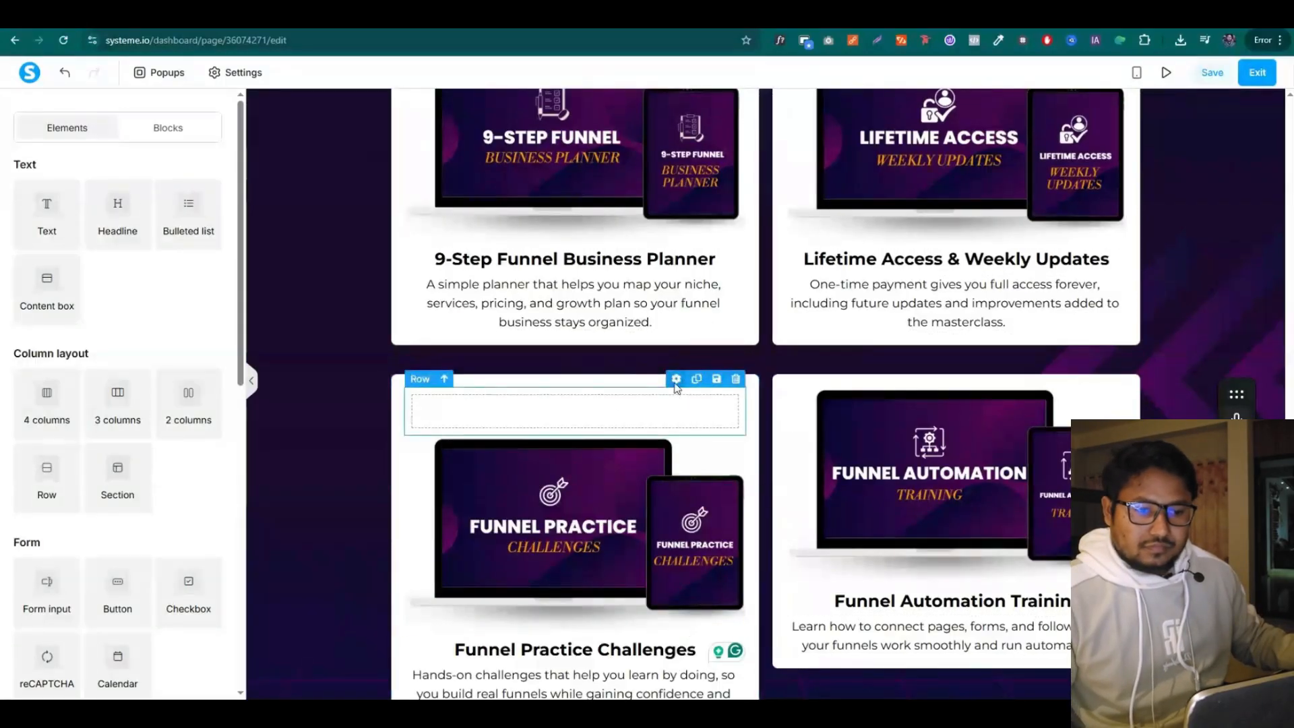
Give the Funnel Practice Challenges card's new row a green background and a 300 side margin
click(676, 380)
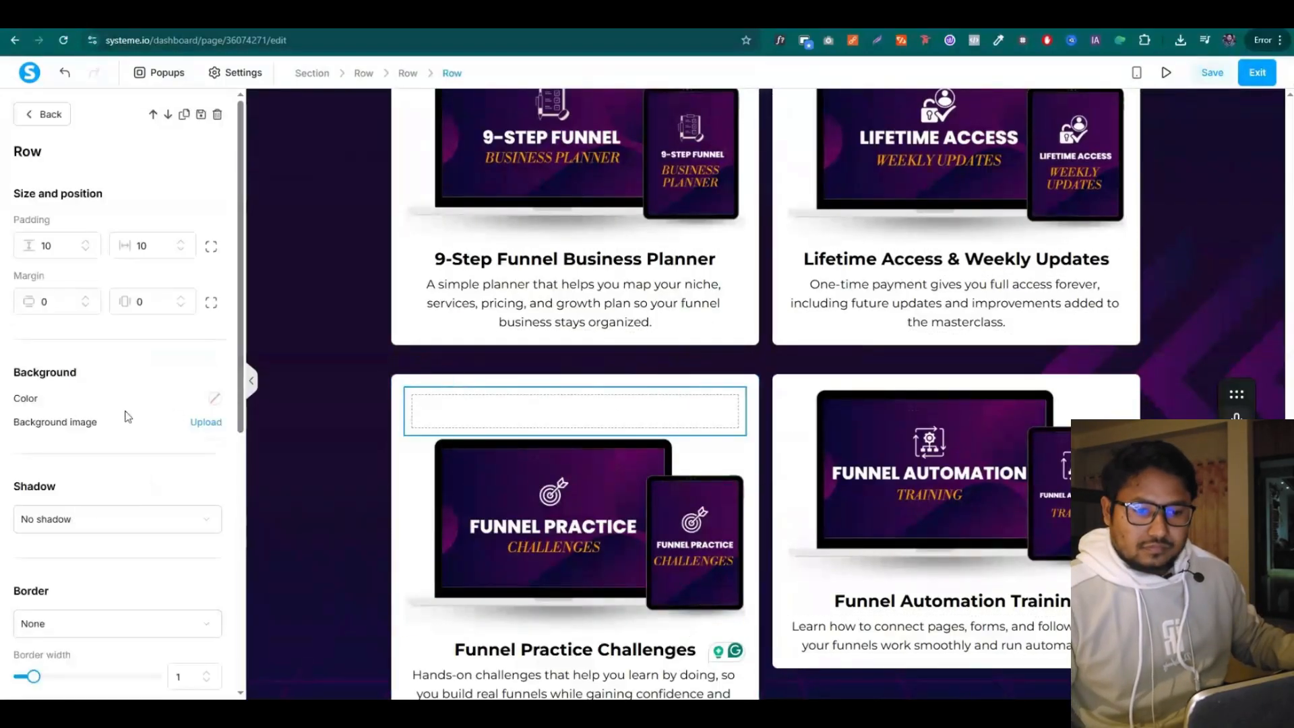
click(215, 401)
click(53, 398)
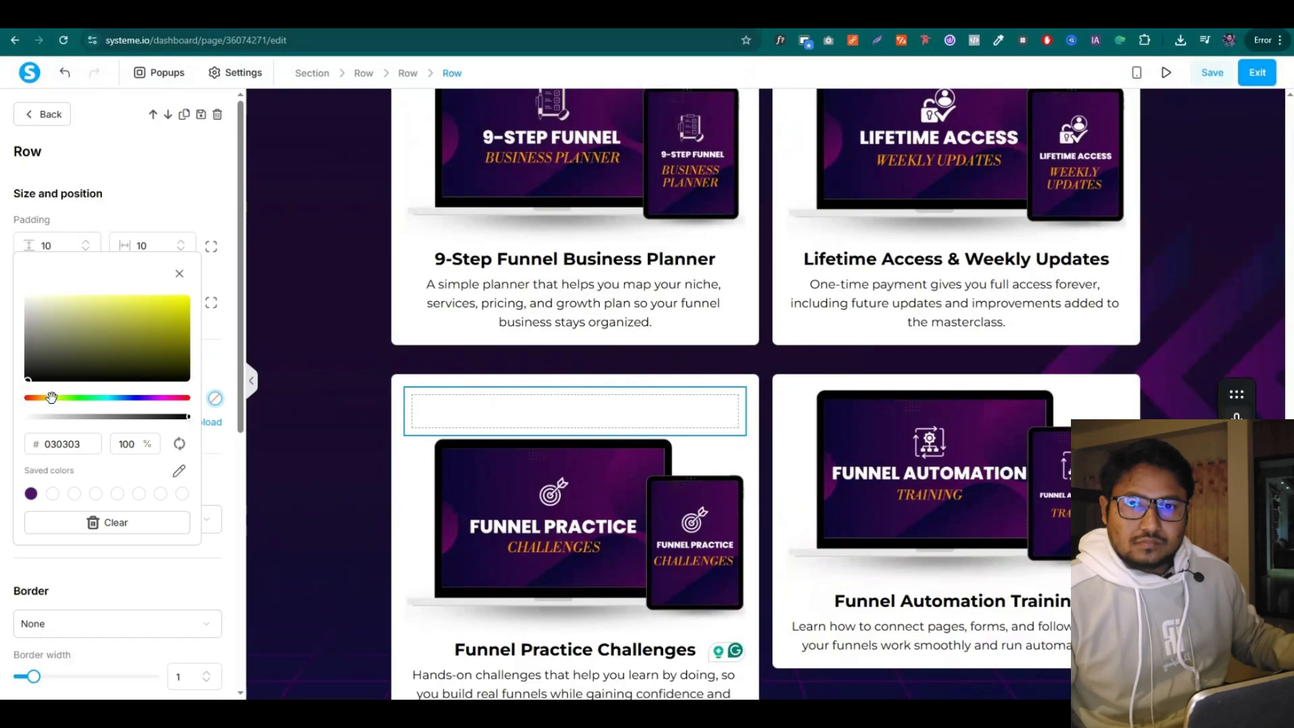
click(172, 300)
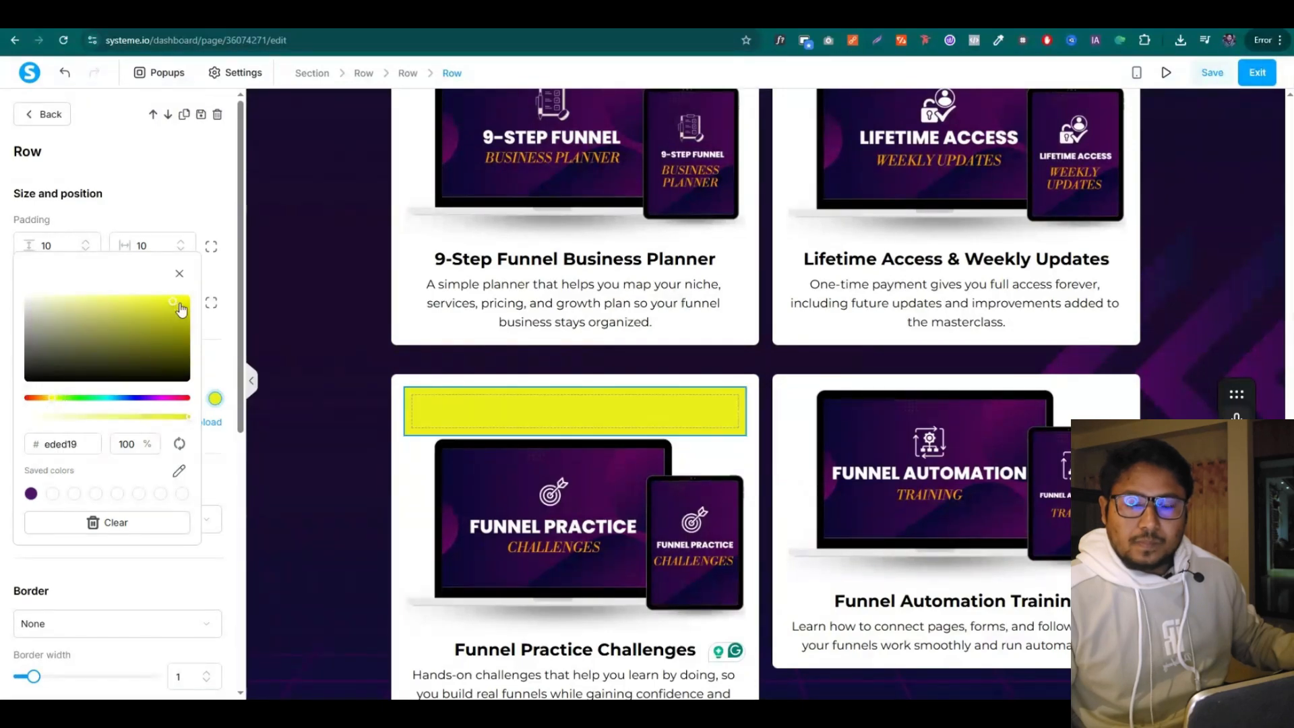
drag(176, 315, 179, 322)
click(4, 419)
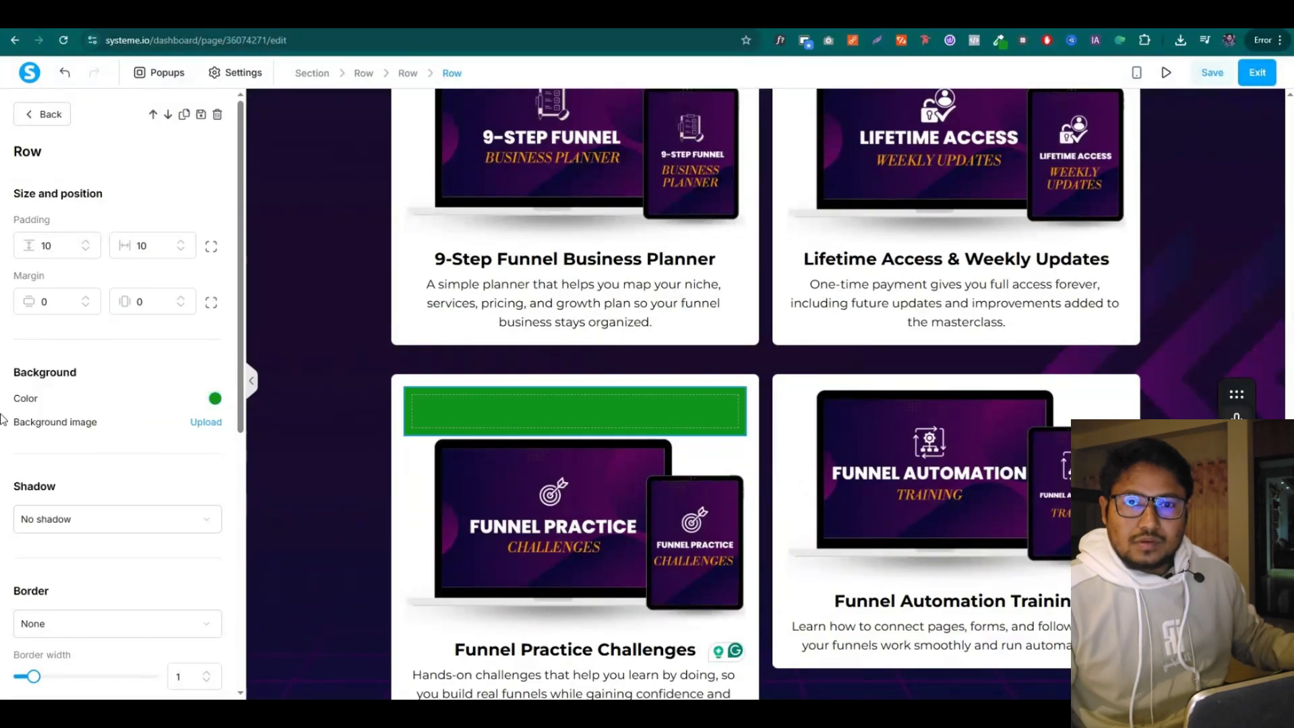
scroll(85, 470, down, 3)
scroll(84, 445, down, 2)
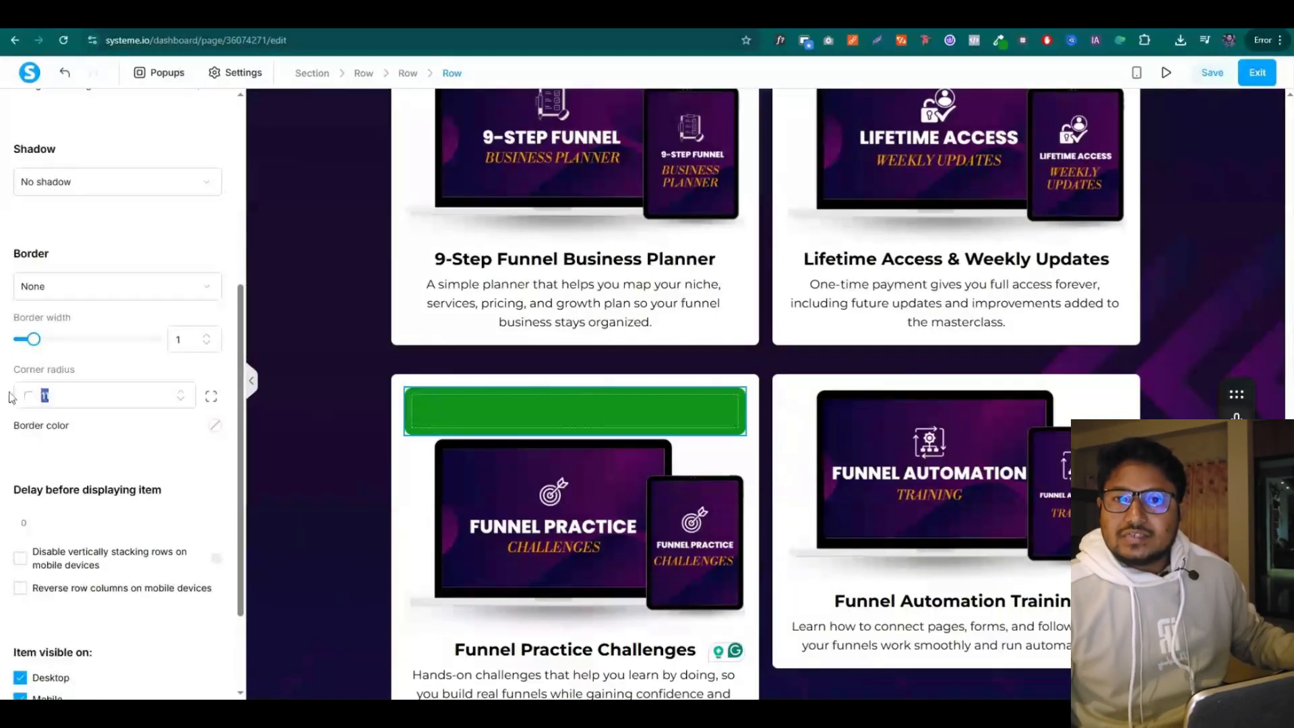
scroll(12, 394, up, 5)
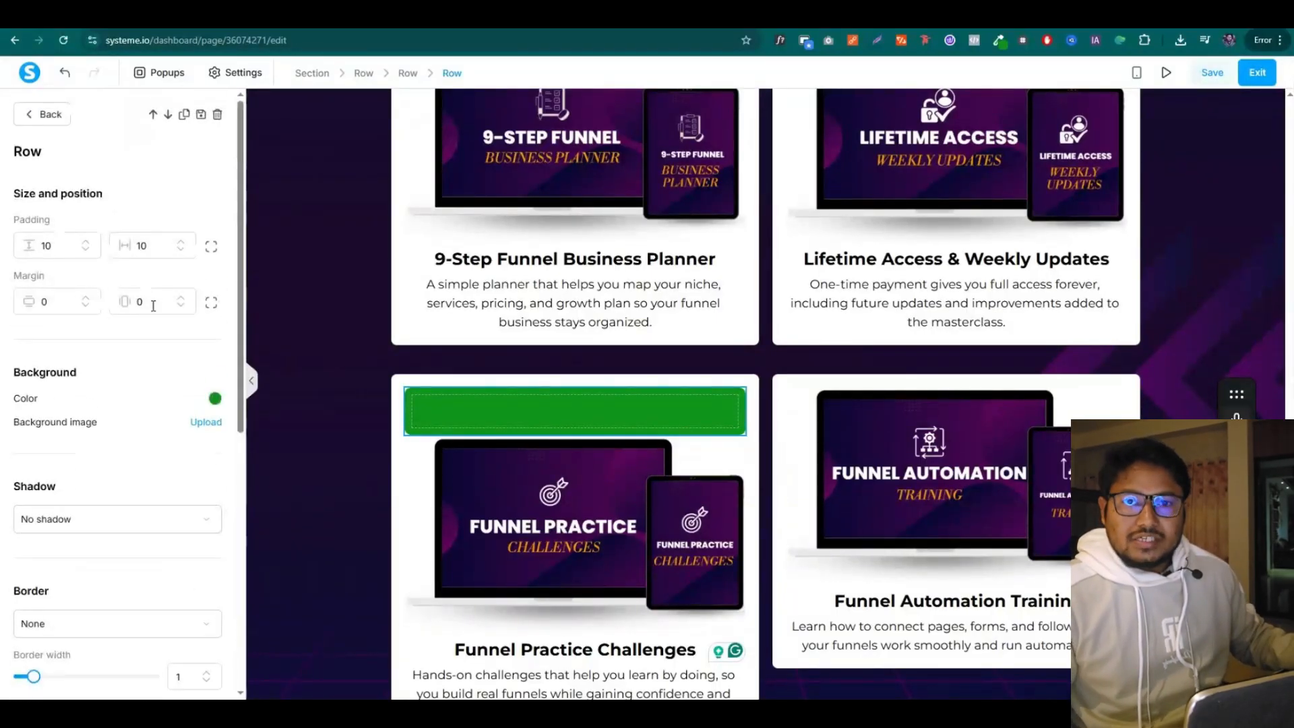
click(212, 304)
text(1)
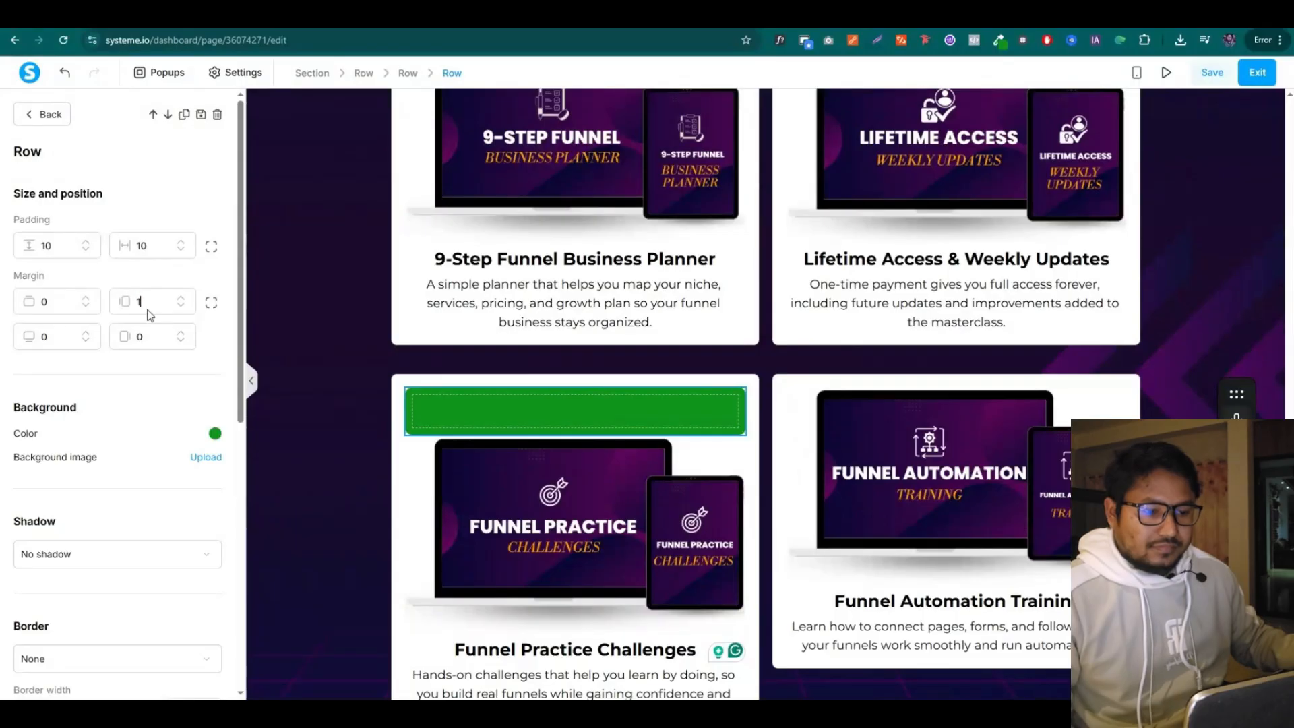
text(00300)
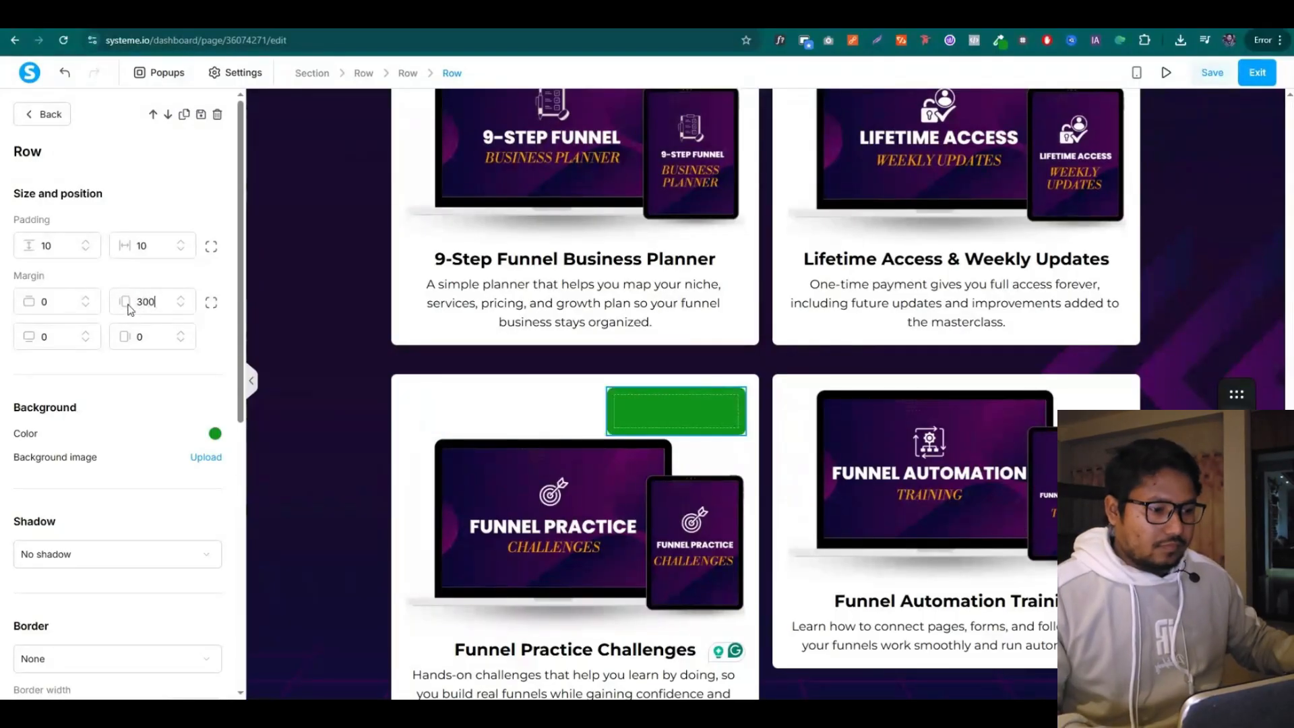
key(Escape)
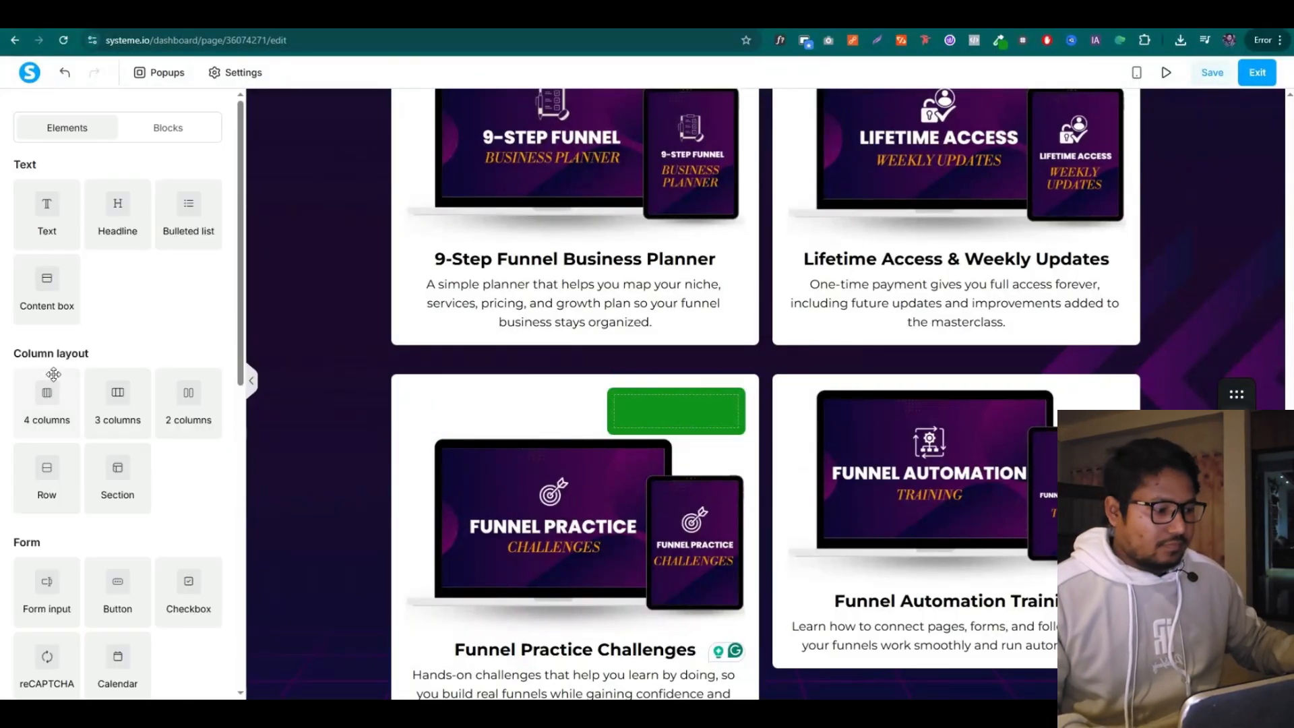
Drop a text element into the green bar and type Bonus 01
drag(120, 219, 682, 409)
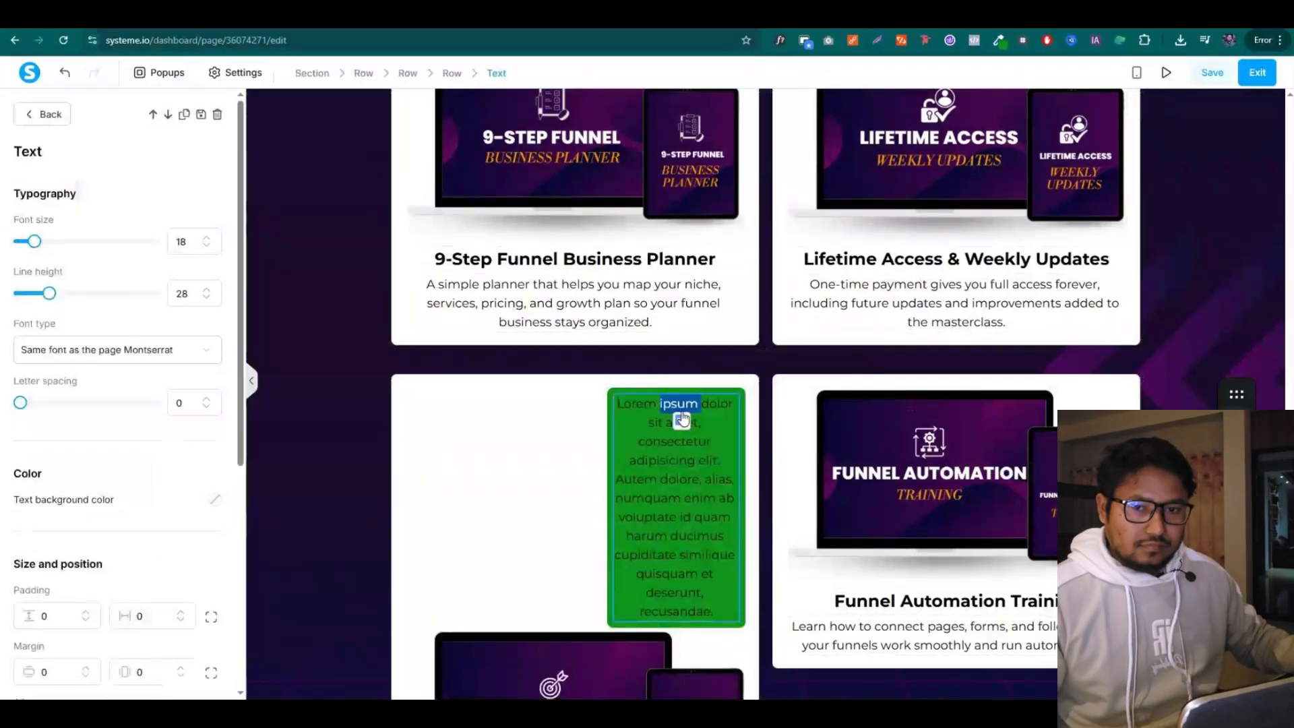
double_click(671, 407)
key(ctrl+a)
text(B)
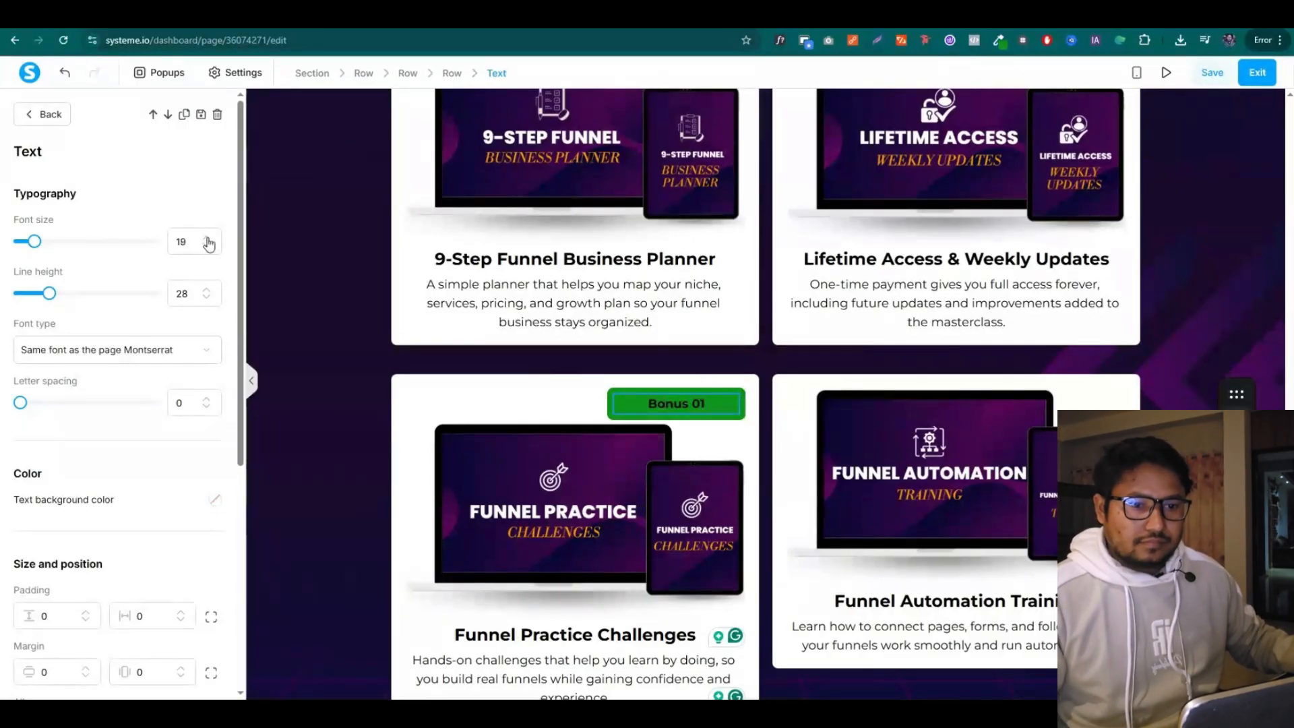
Set the Bonus 01 label to Google Fonts Montserrat Black 900 italic
click(118, 349)
click(67, 436)
click(101, 387)
click(54, 468)
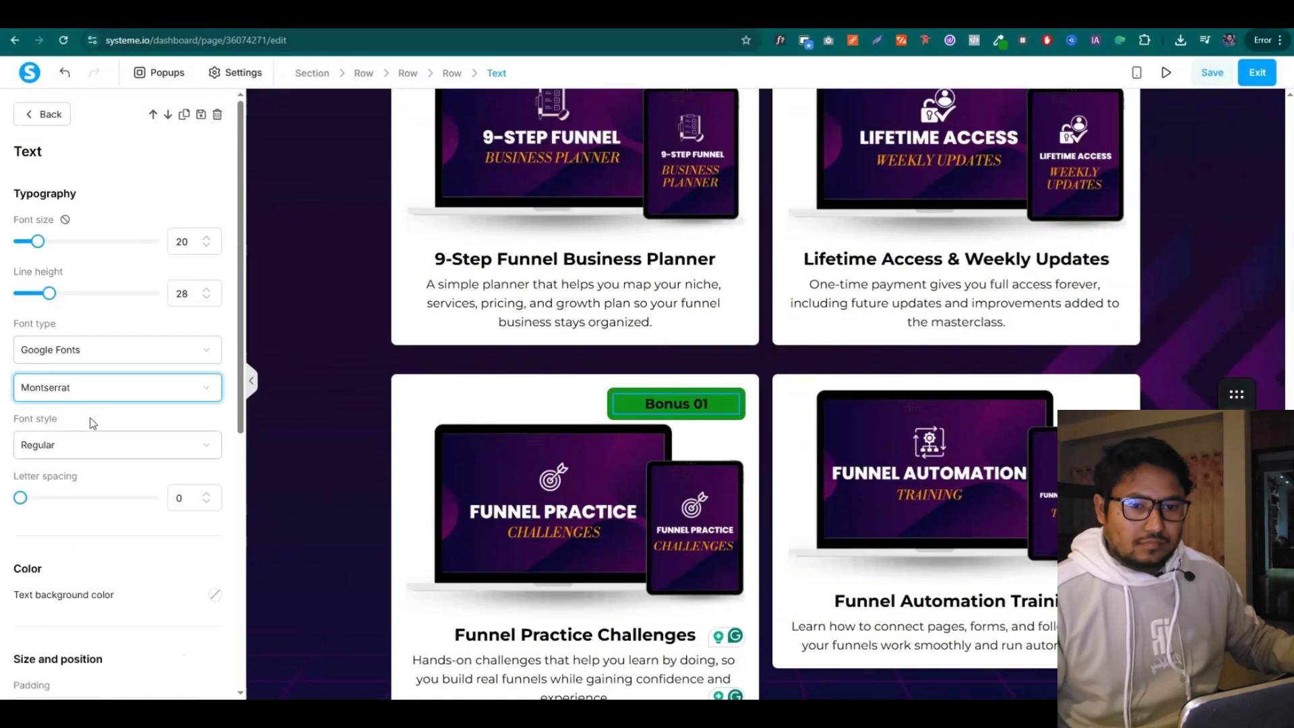
click(102, 445)
scroll(101, 562, down, 2)
click(101, 599)
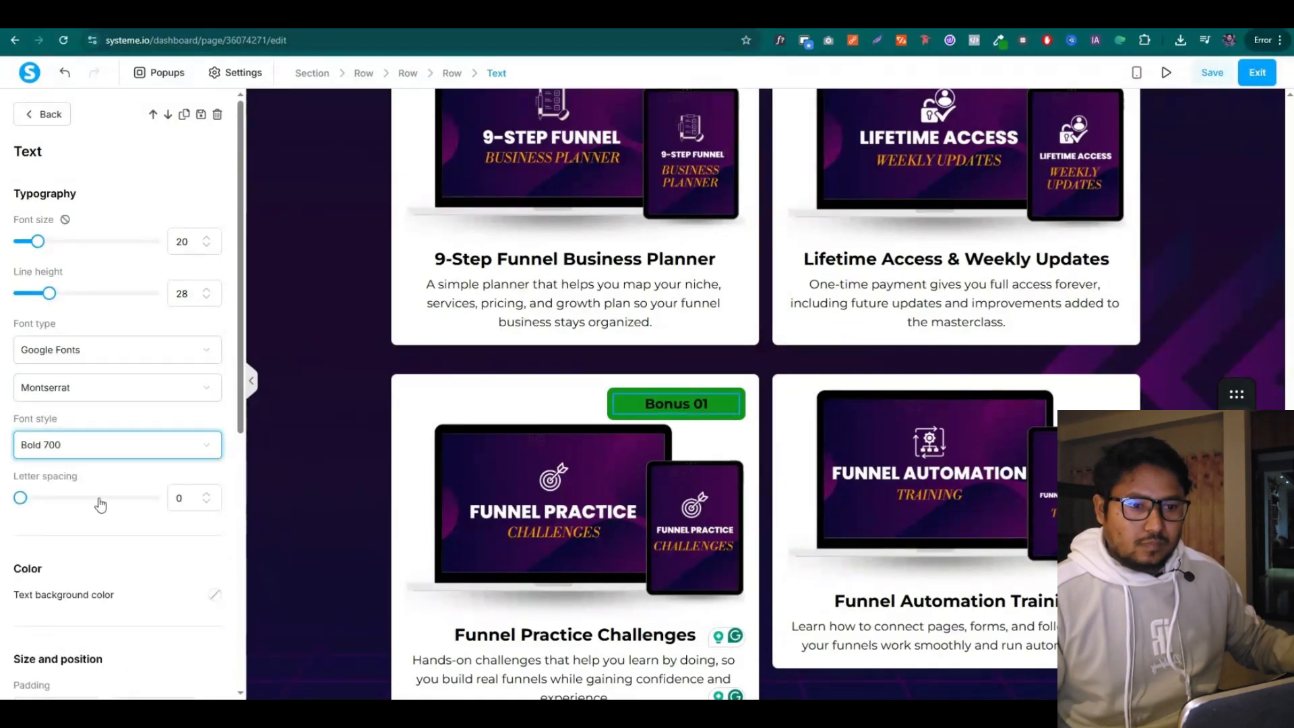
click(104, 453)
scroll(108, 607, down, 1)
click(110, 619)
click(142, 454)
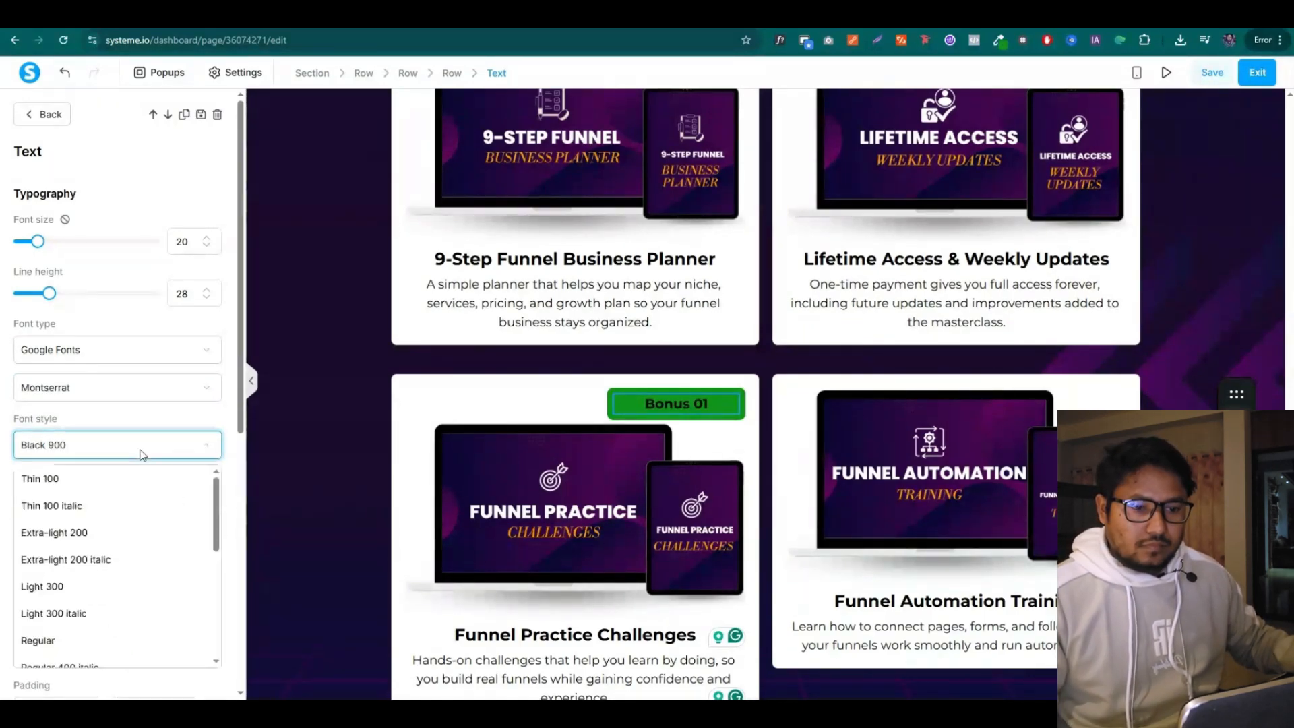
scroll(116, 607, down, 2)
click(114, 654)
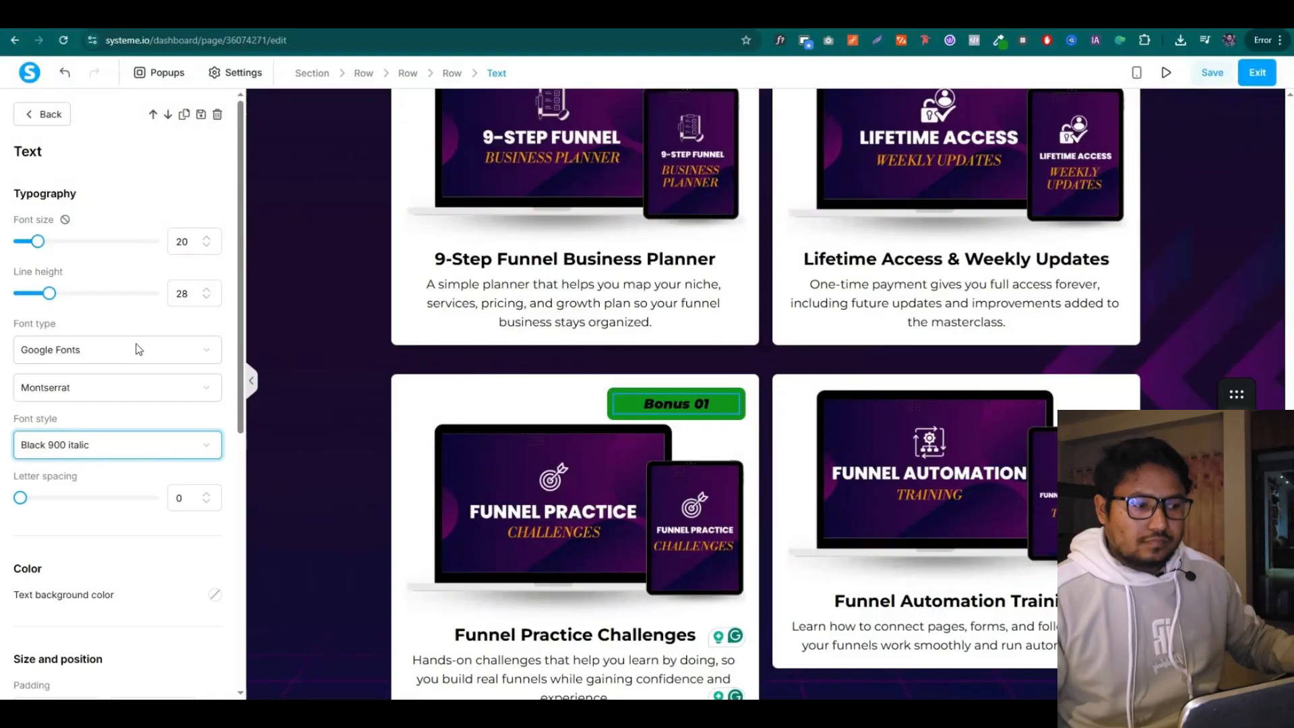
Give the Bonus 01 row a negative top margin so the badge overlaps the card's top edge
click(730, 445)
click(660, 403)
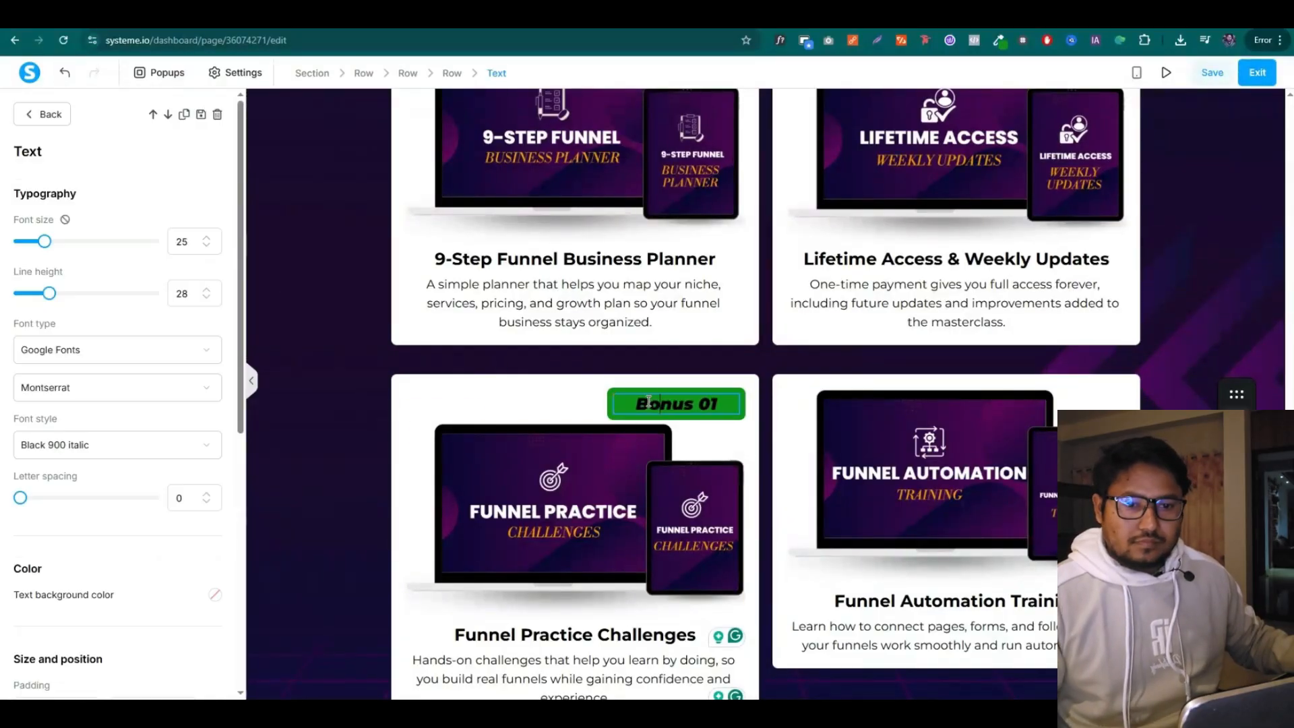
click(715, 444)
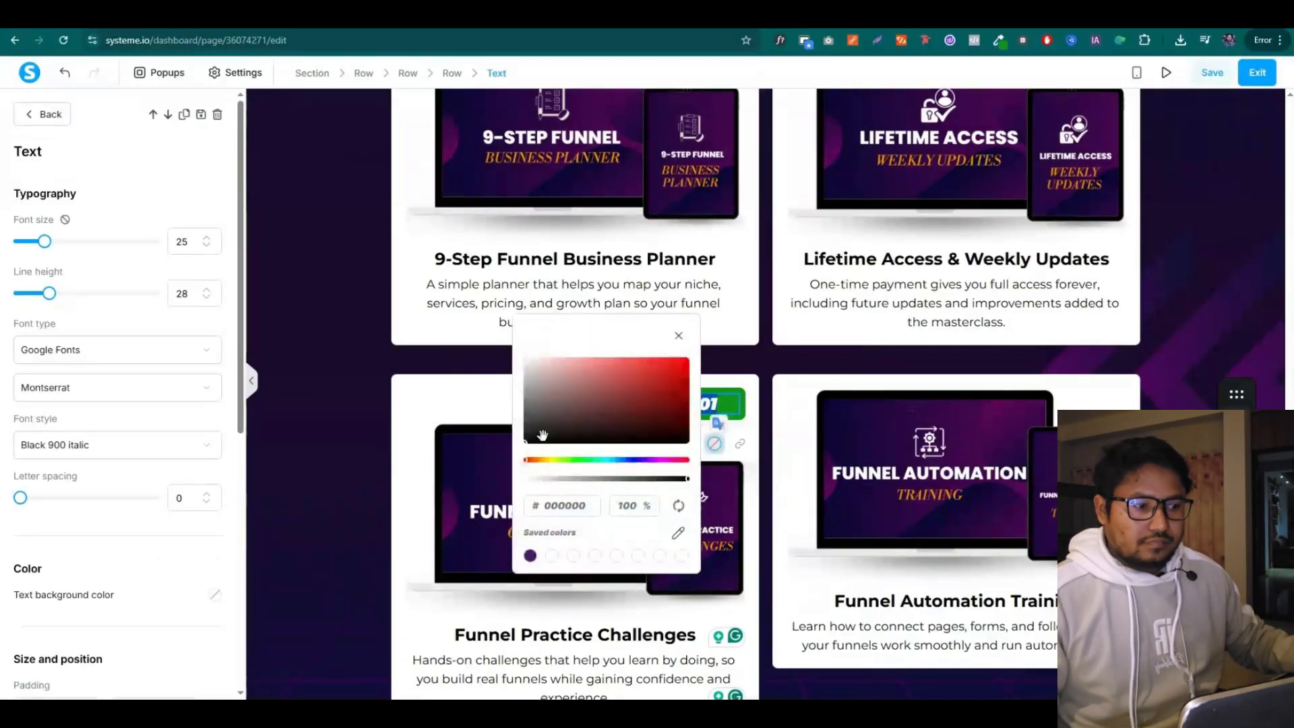
click(513, 352)
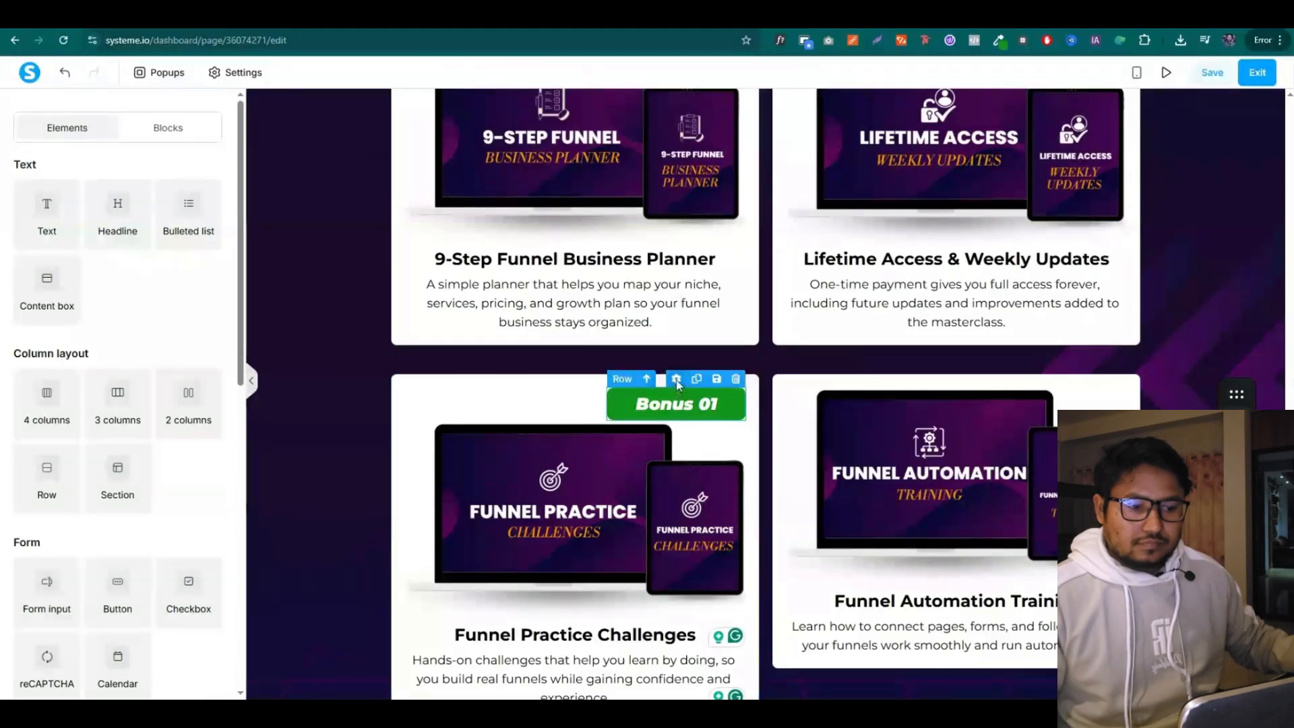
click(676, 379)
click(211, 302)
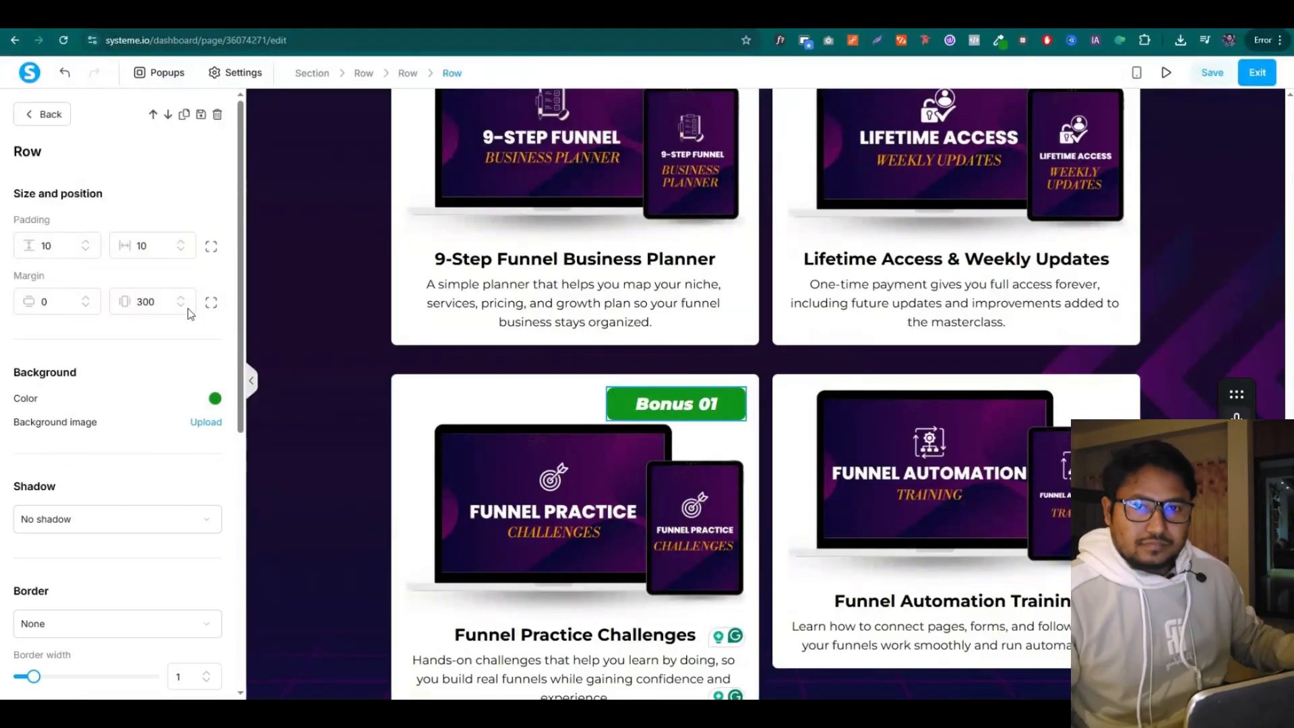
click(212, 304)
click(87, 306)
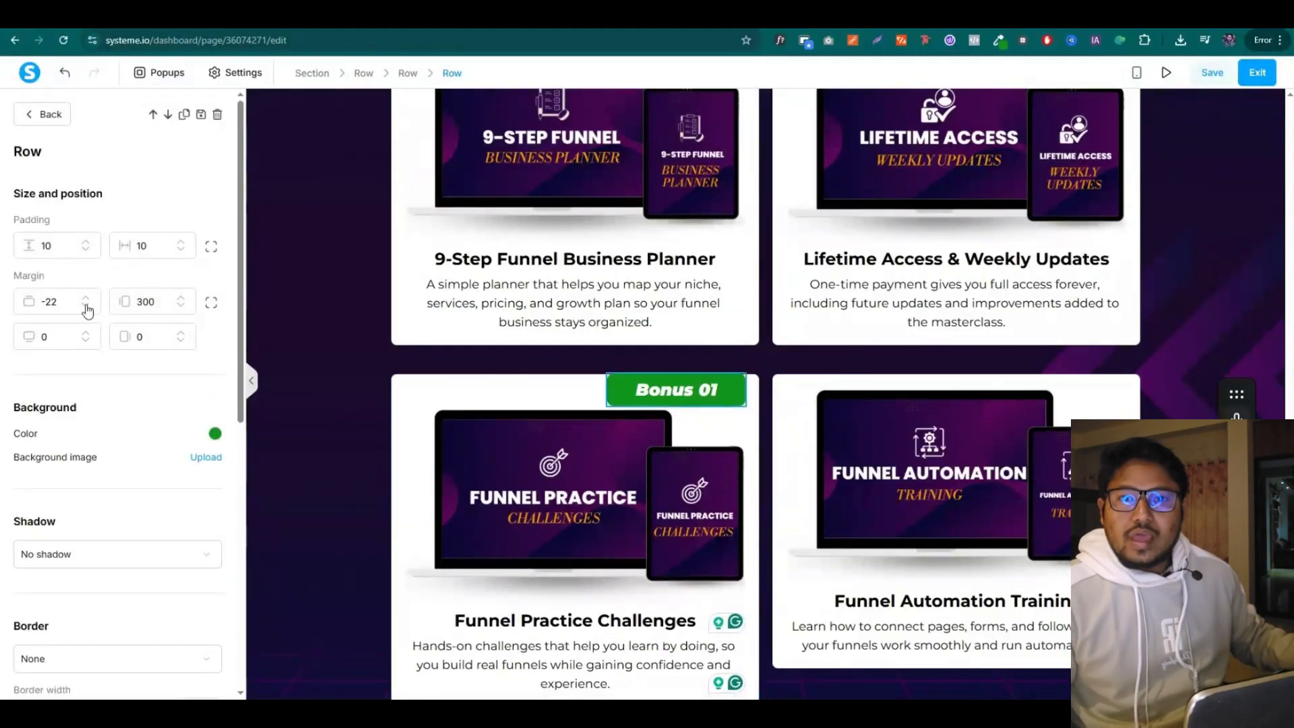
click(323, 291)
Duplicate the Bonus 01 badge and place the copy on the Funnel Automation Training card
scroll(809, 290, down, 1)
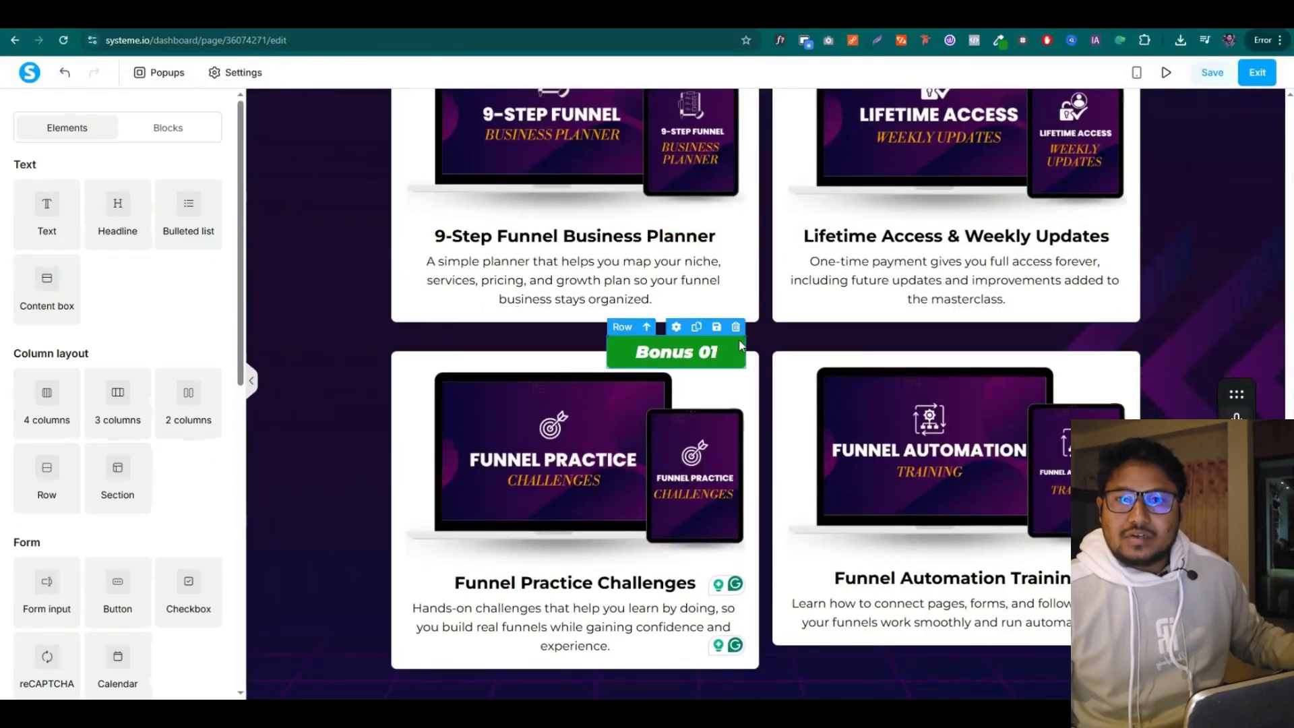
click(689, 328)
drag(689, 341, 1095, 364)
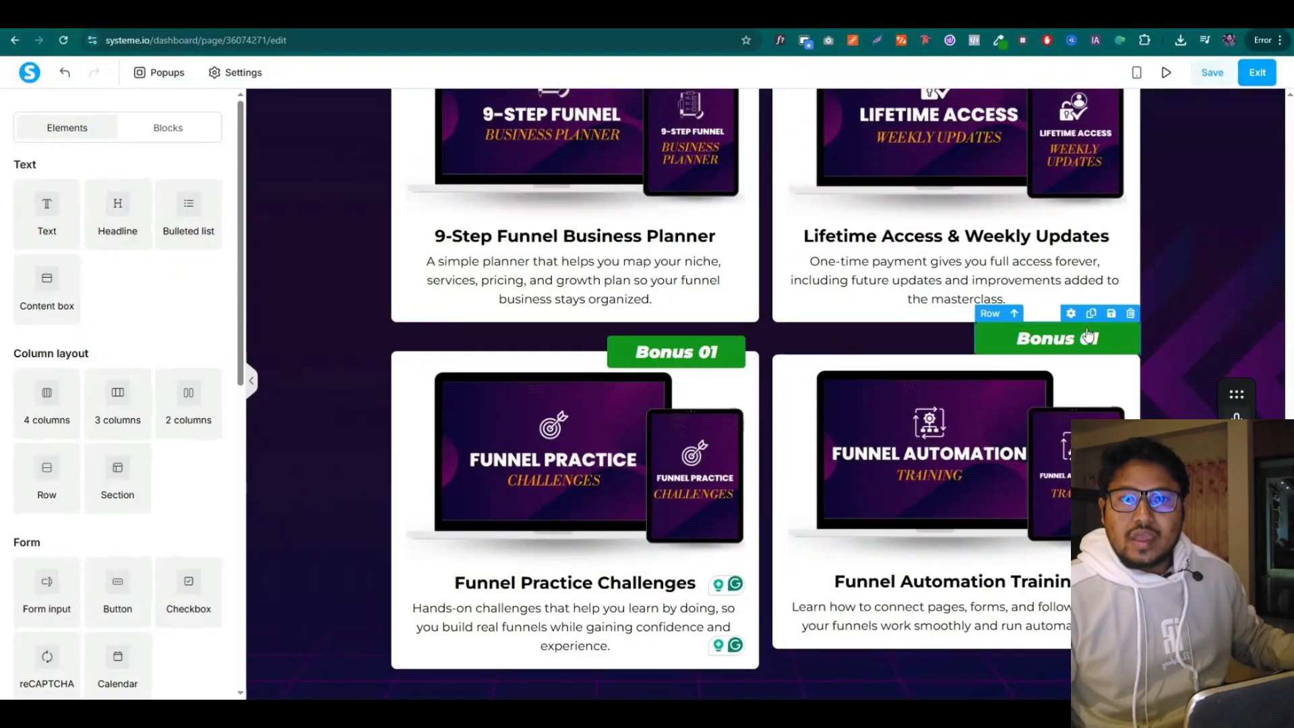
drag(1073, 316, 1077, 379)
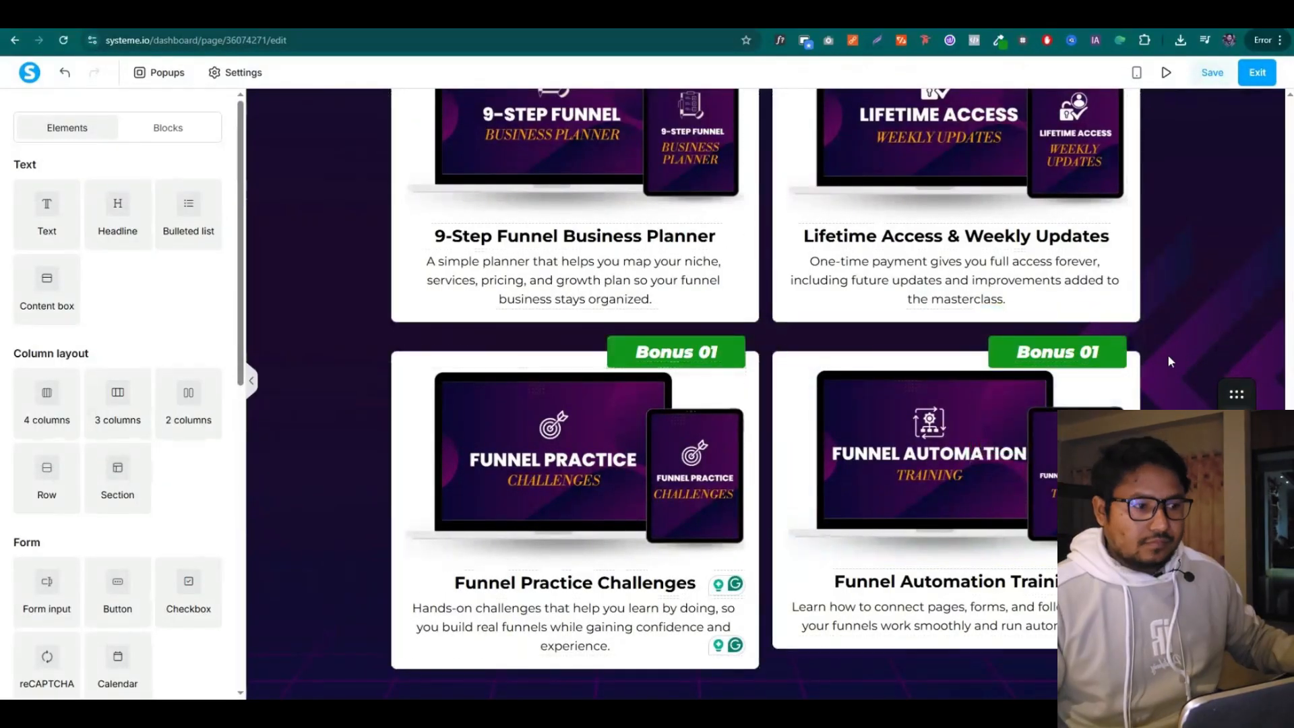
Set the bonus cards row's top margin to 50
click(604, 439)
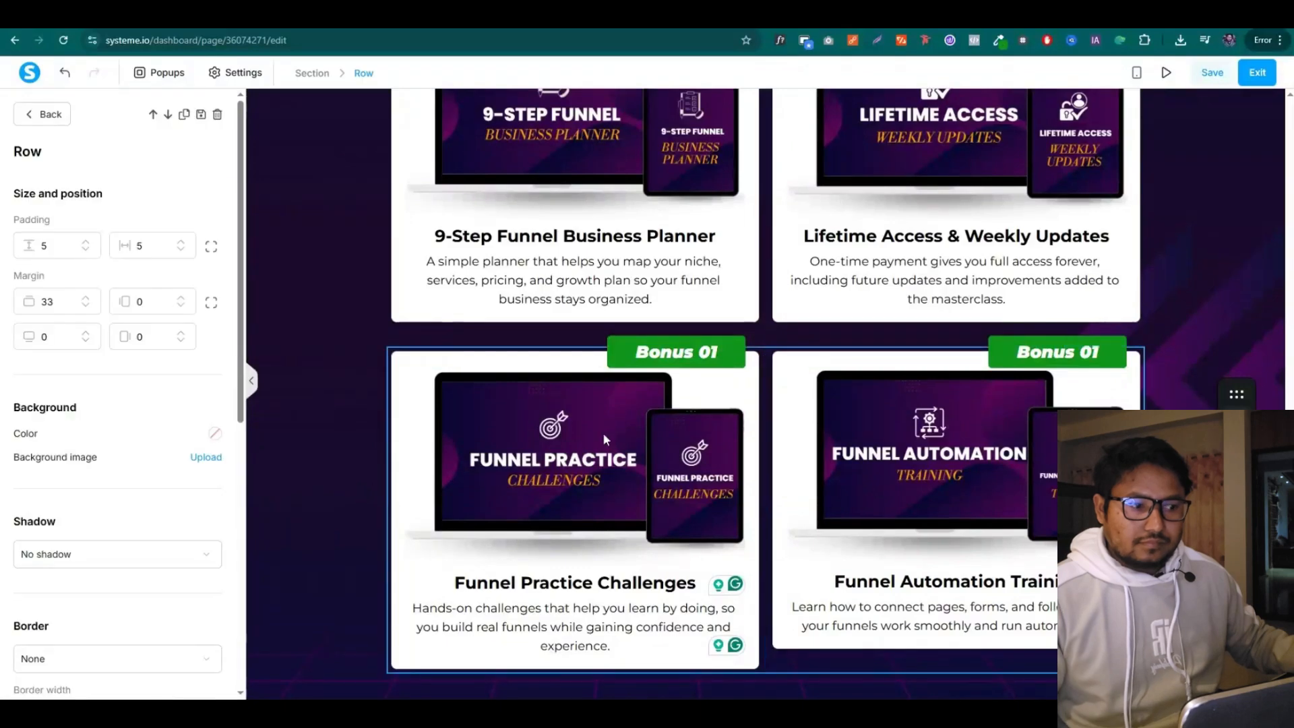
click(58, 301)
text(40)
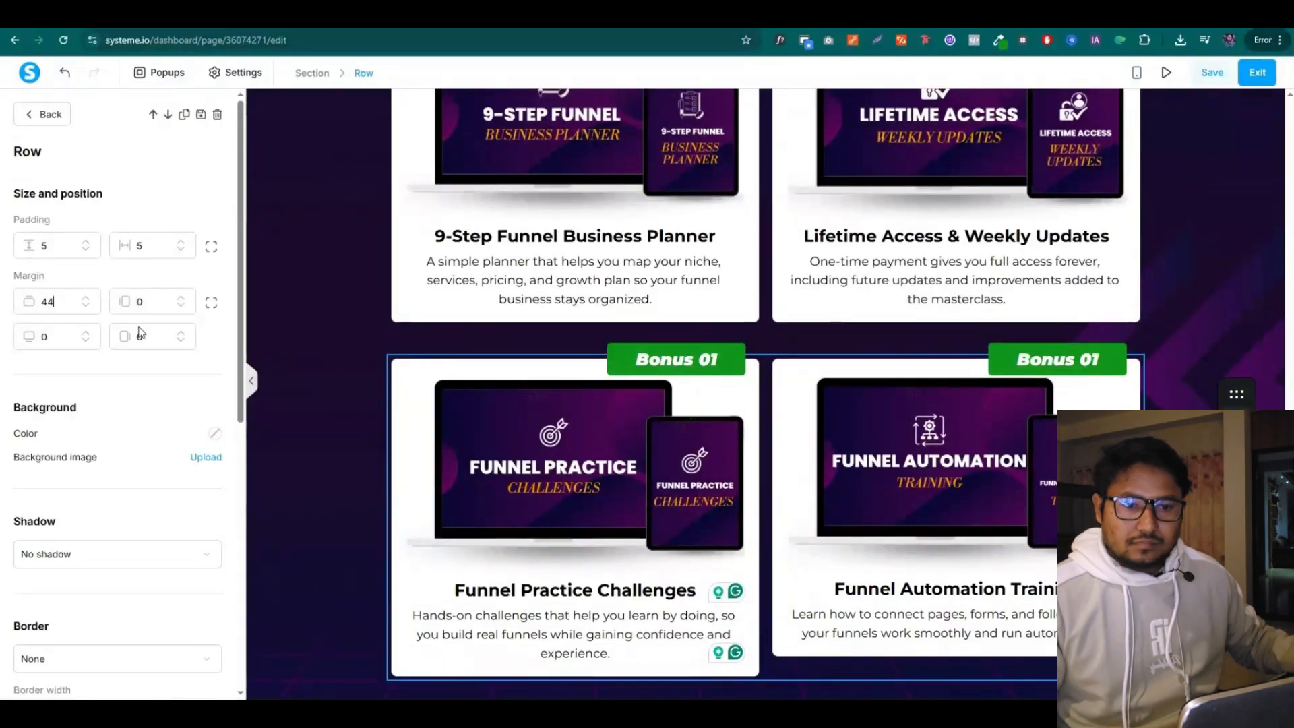
key(ctrl+a)
text(50)
click(317, 349)
Add a little bottom padding to the Funnel Automation Training description
click(996, 644)
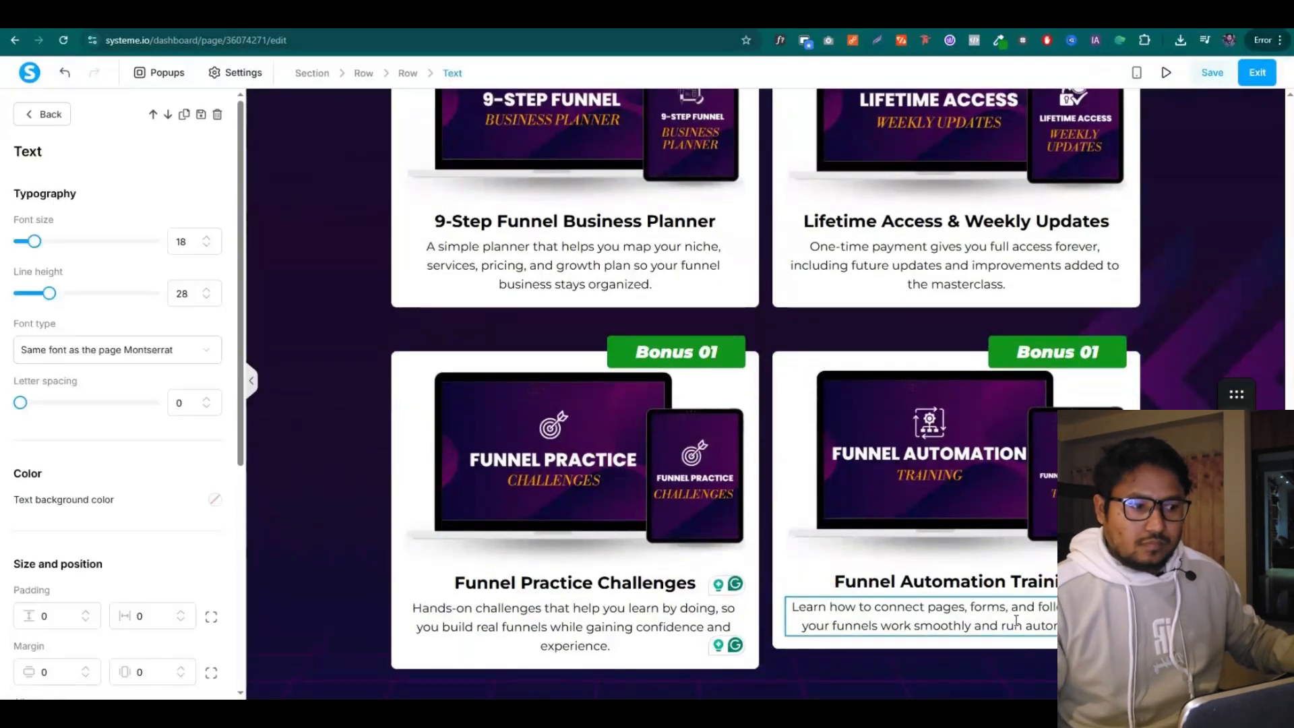
scroll(120, 451, down, 3)
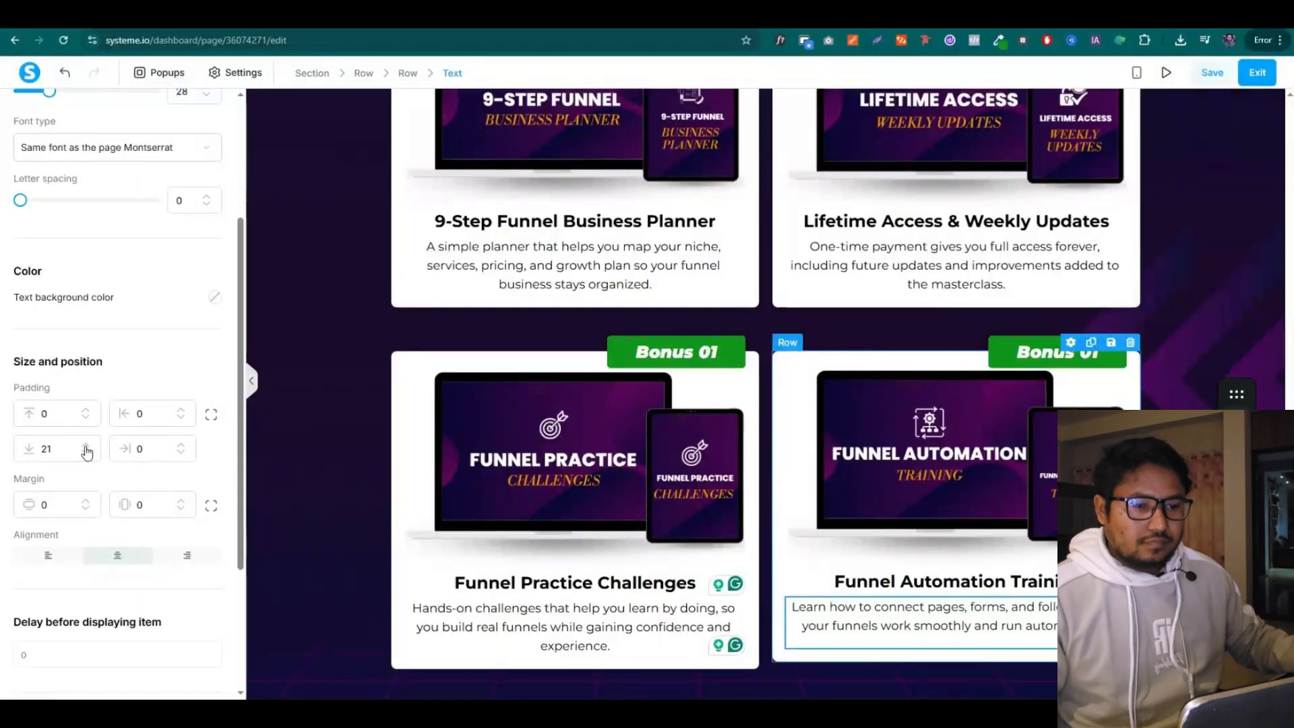
click(86, 448)
click(327, 462)
scroll(1172, 271, up, 11)
scroll(1191, 289, down, 11)
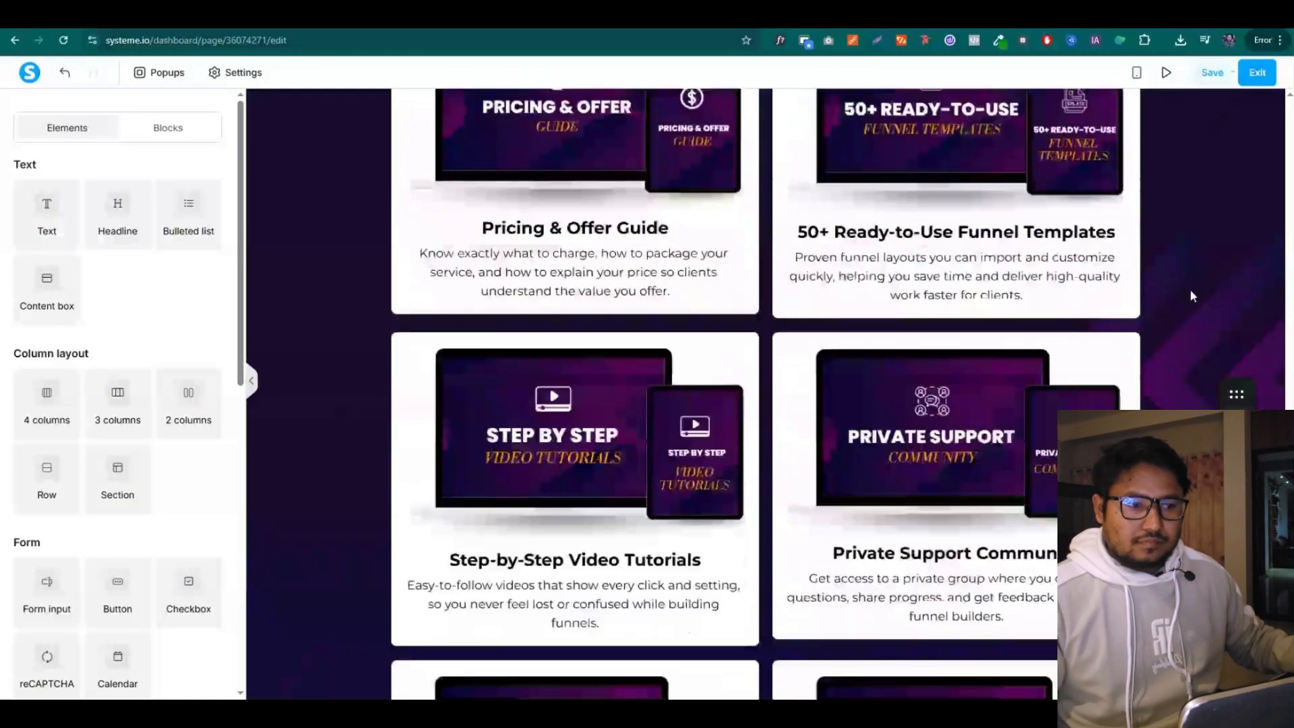
Change the right card's badge text to Bonus 02
click(1103, 353)
drag(1102, 352, 1091, 353)
text(2)
click(1203, 298)
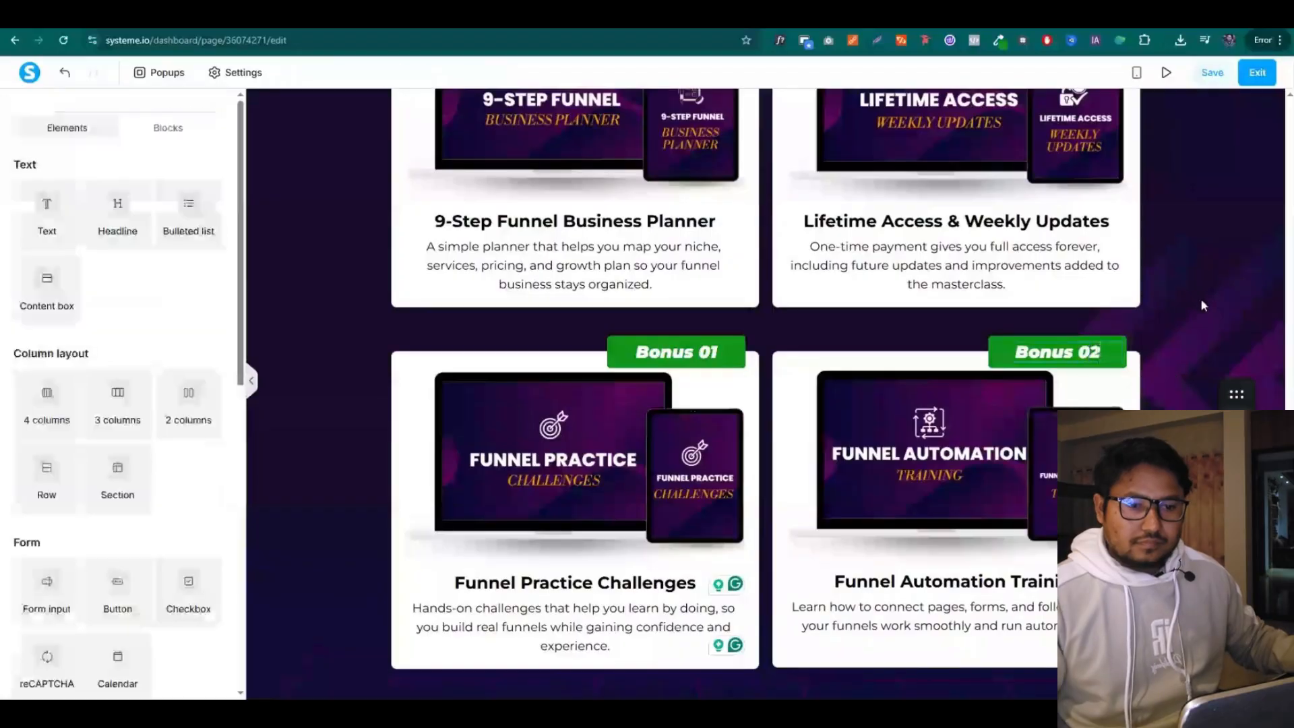
scroll(1206, 295, up, 6)
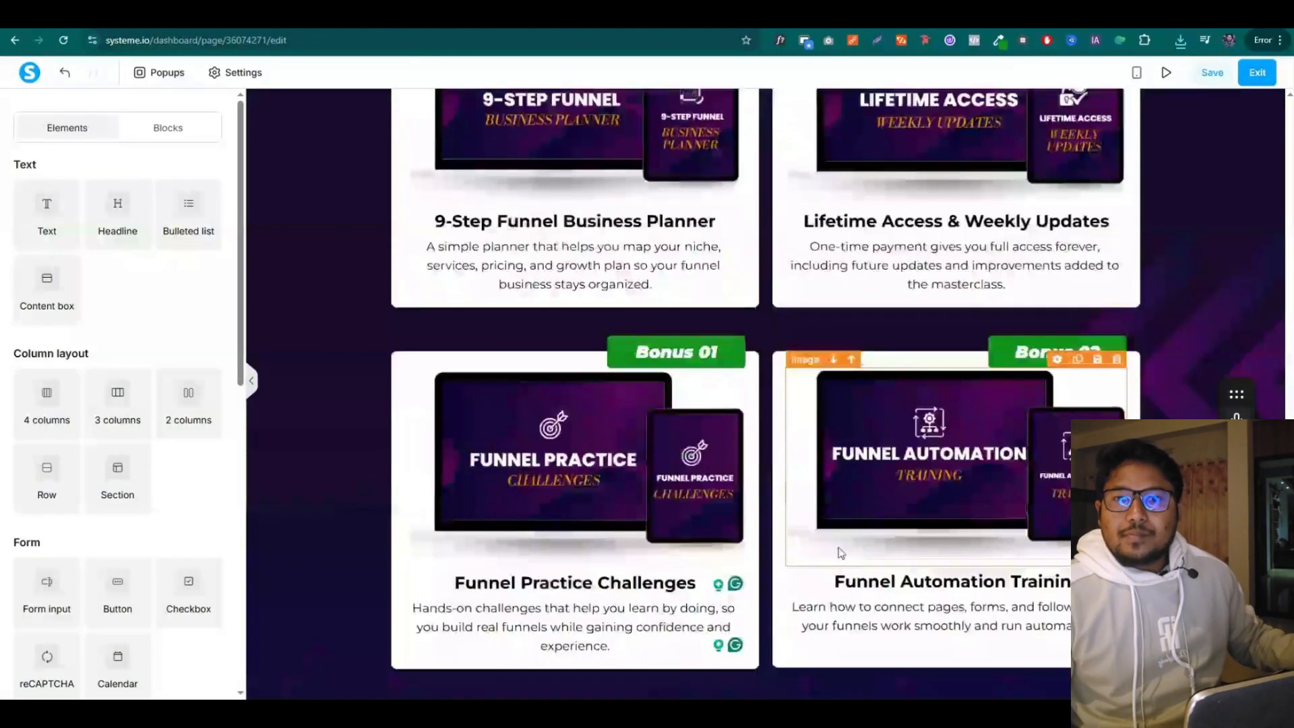
Add a white row below the bonus cards with 33 padding and 33 top margin
drag(47, 480, 583, 685)
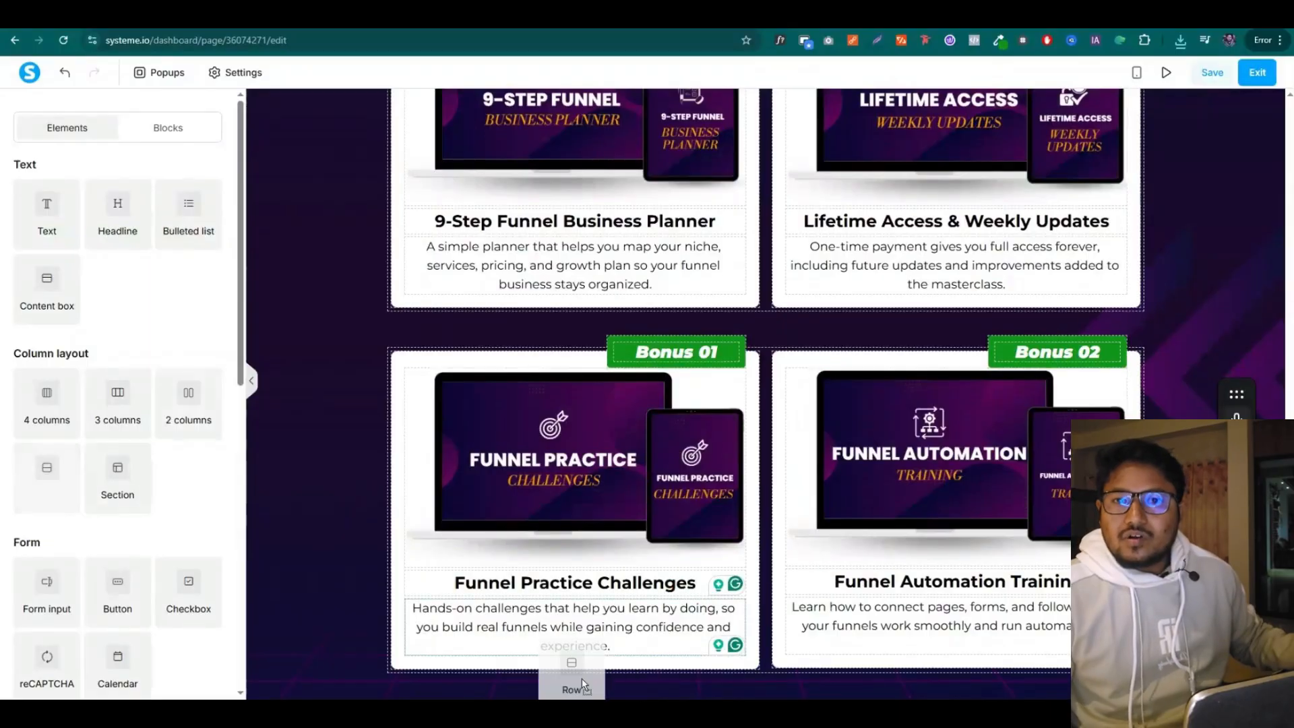
drag(758, 668, 766, 674)
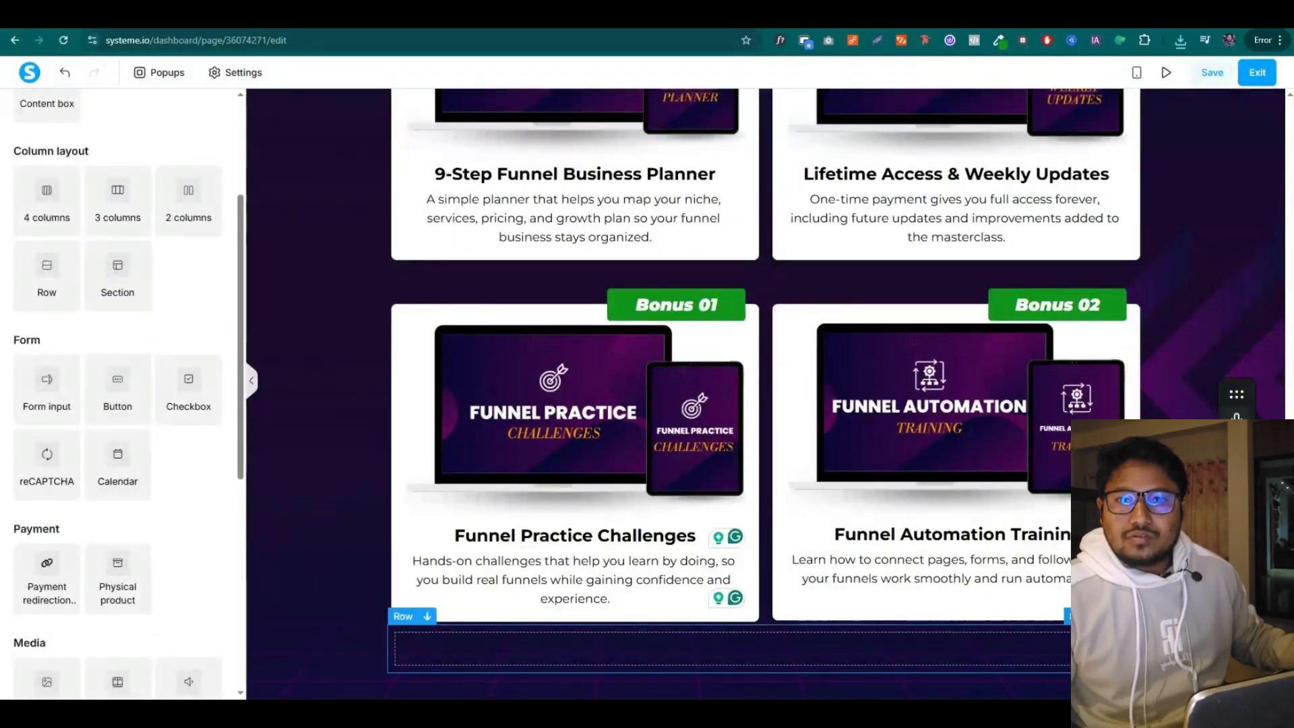
click(1055, 668)
click(214, 398)
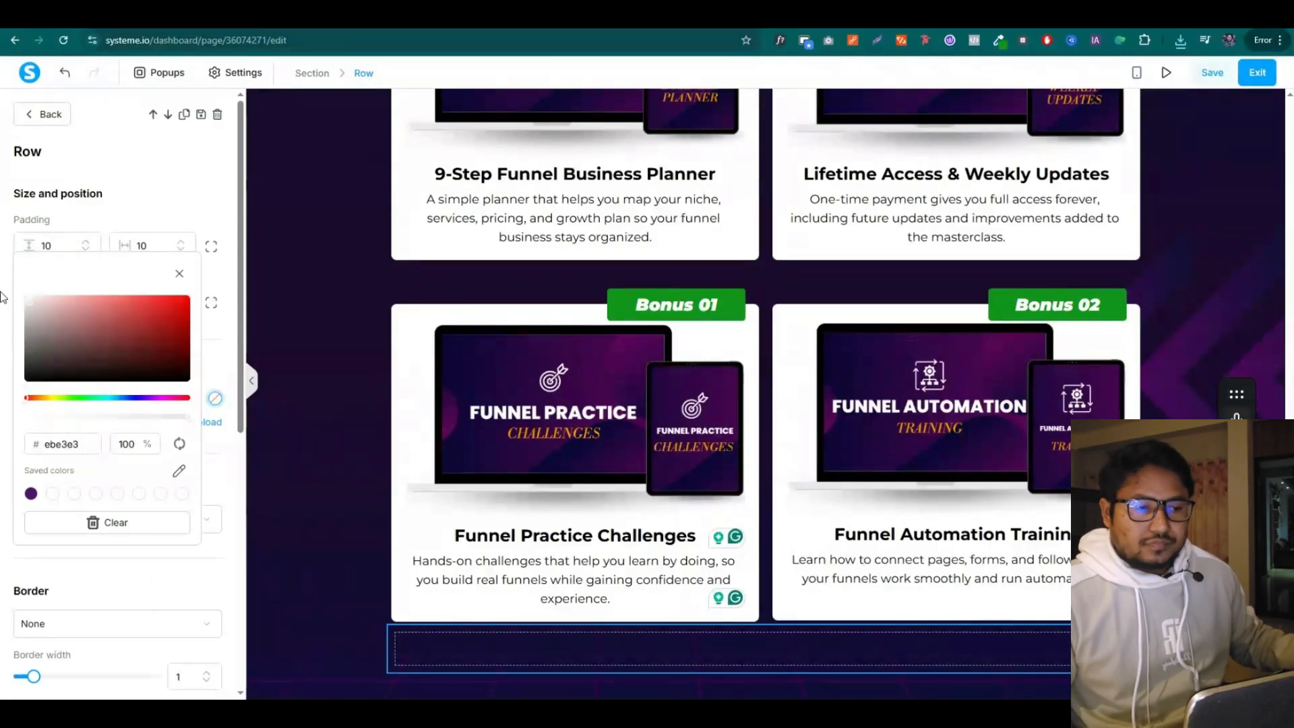
drag(3, 297, 22, 285)
click(234, 381)
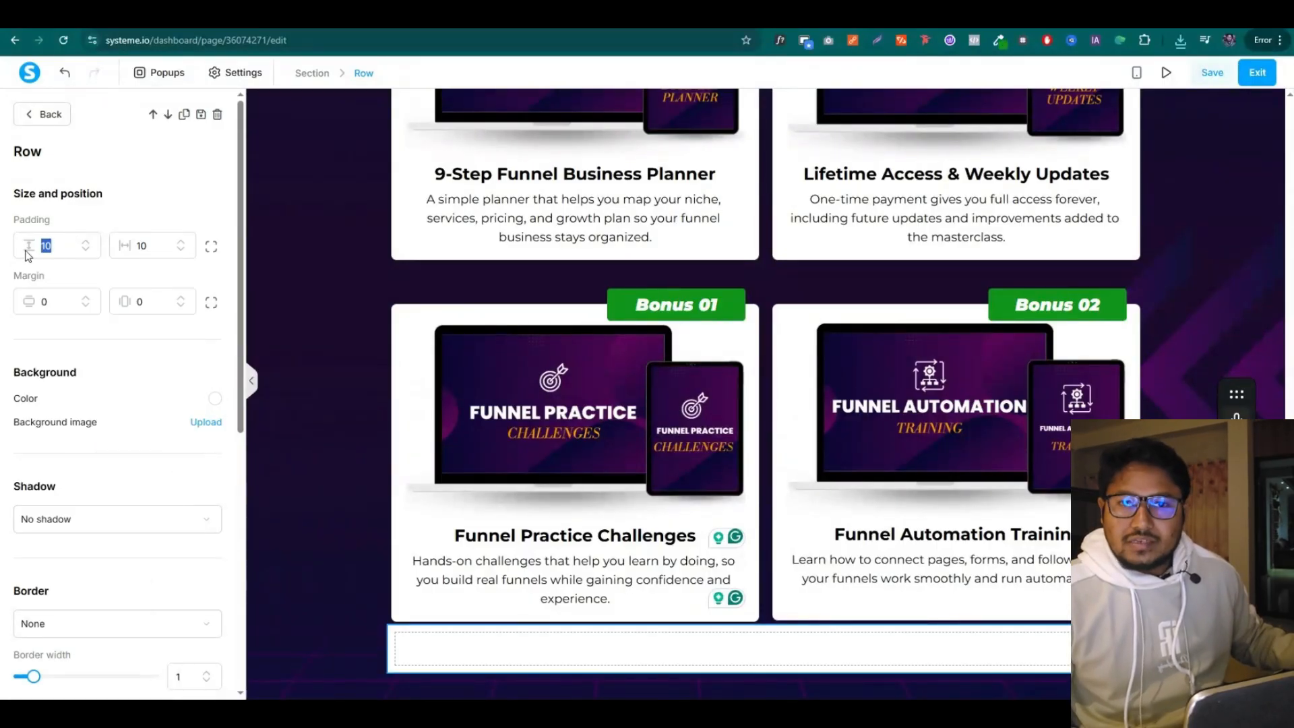
text(33)
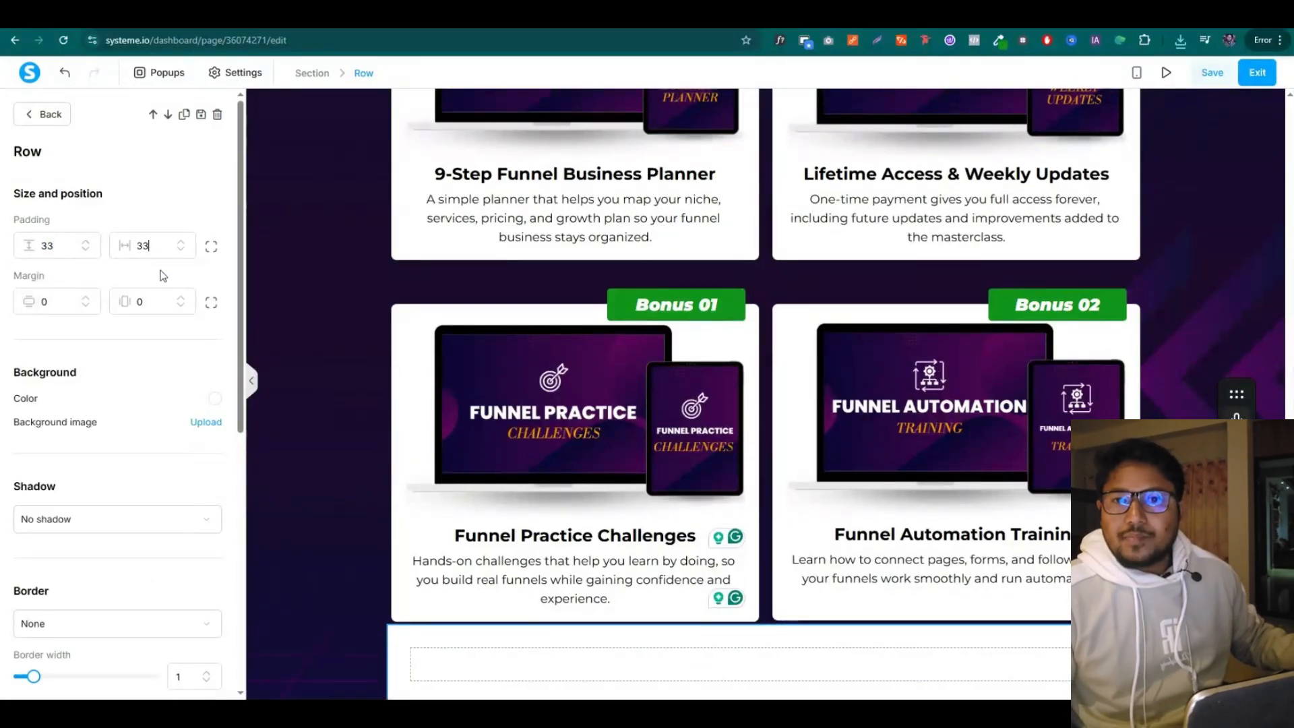
scroll(77, 514, down, 3)
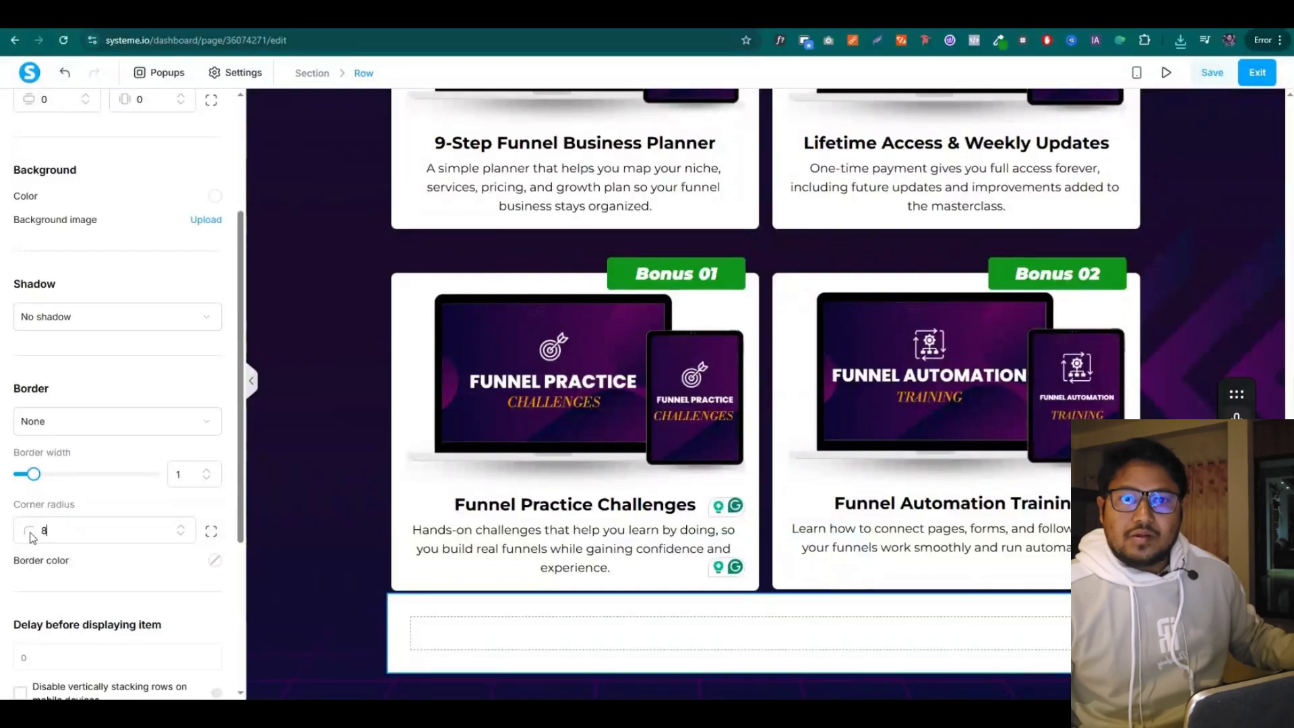
scroll(81, 513, up, 3)
click(211, 305)
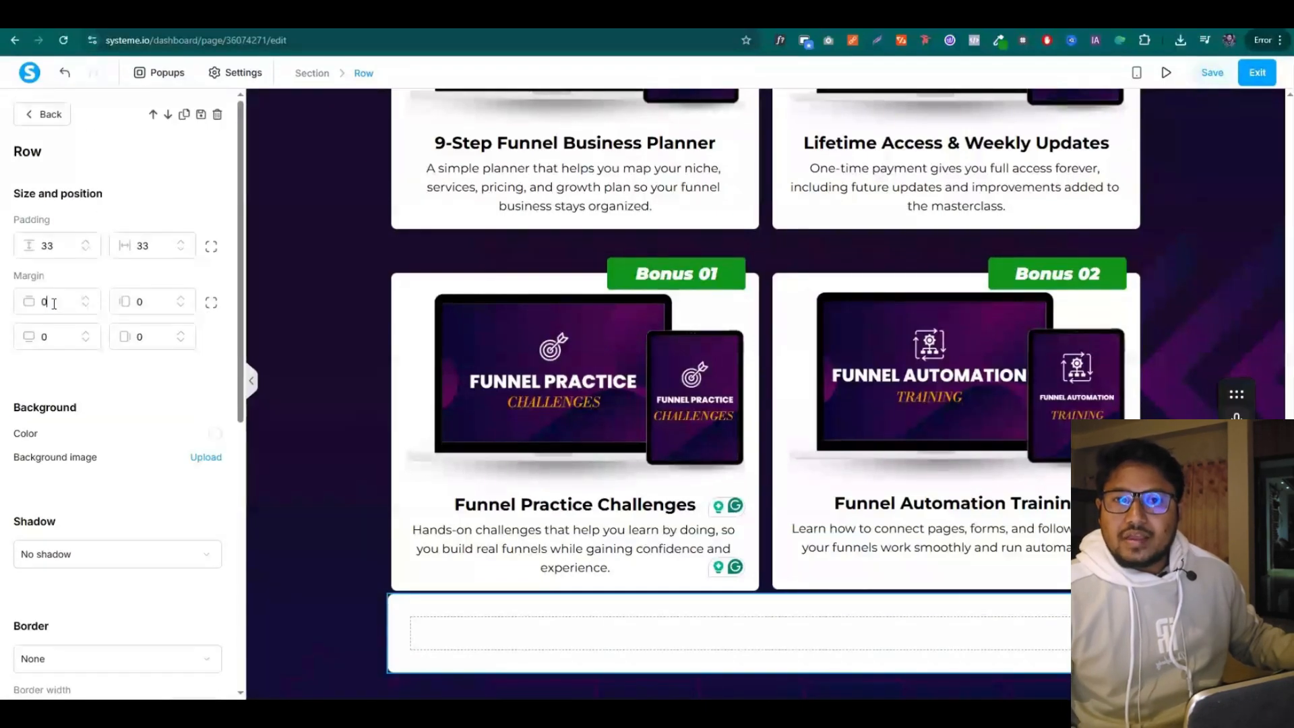
text(33)
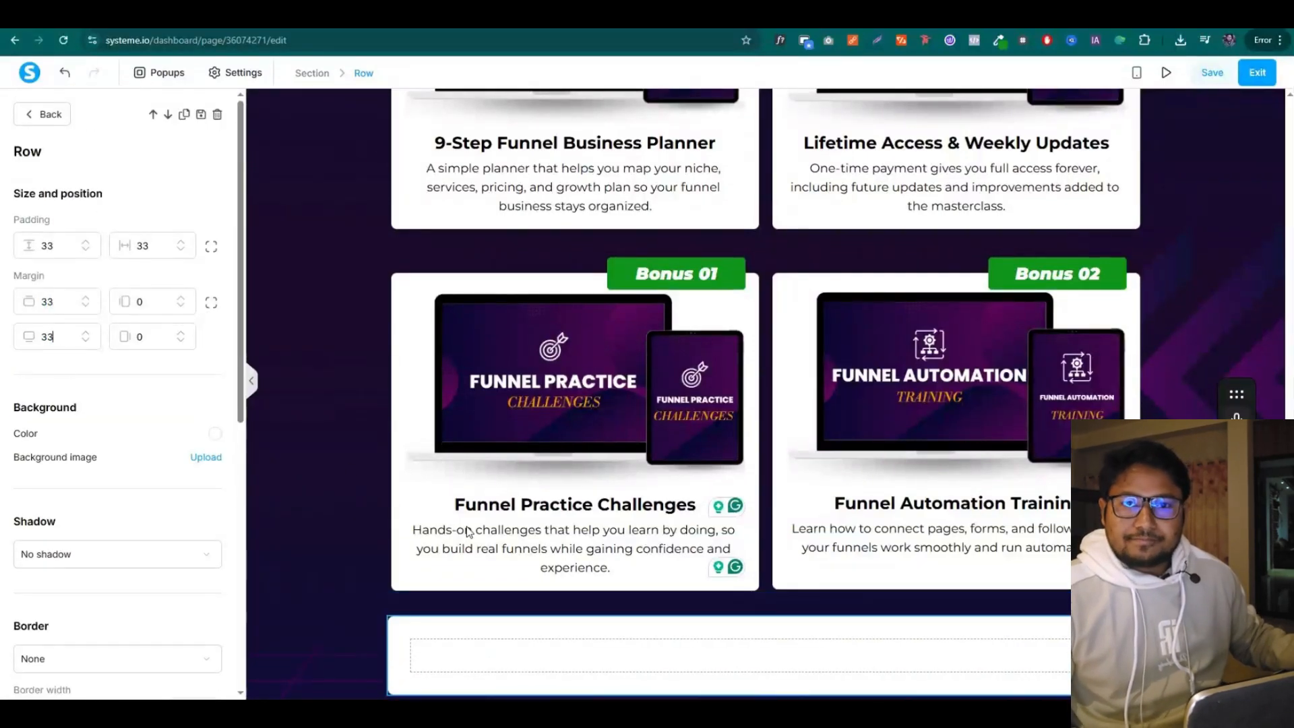
Drop a Headline element into the new white row
click(467, 533)
scroll(467, 532, down, 1)
drag(121, 211, 705, 623)
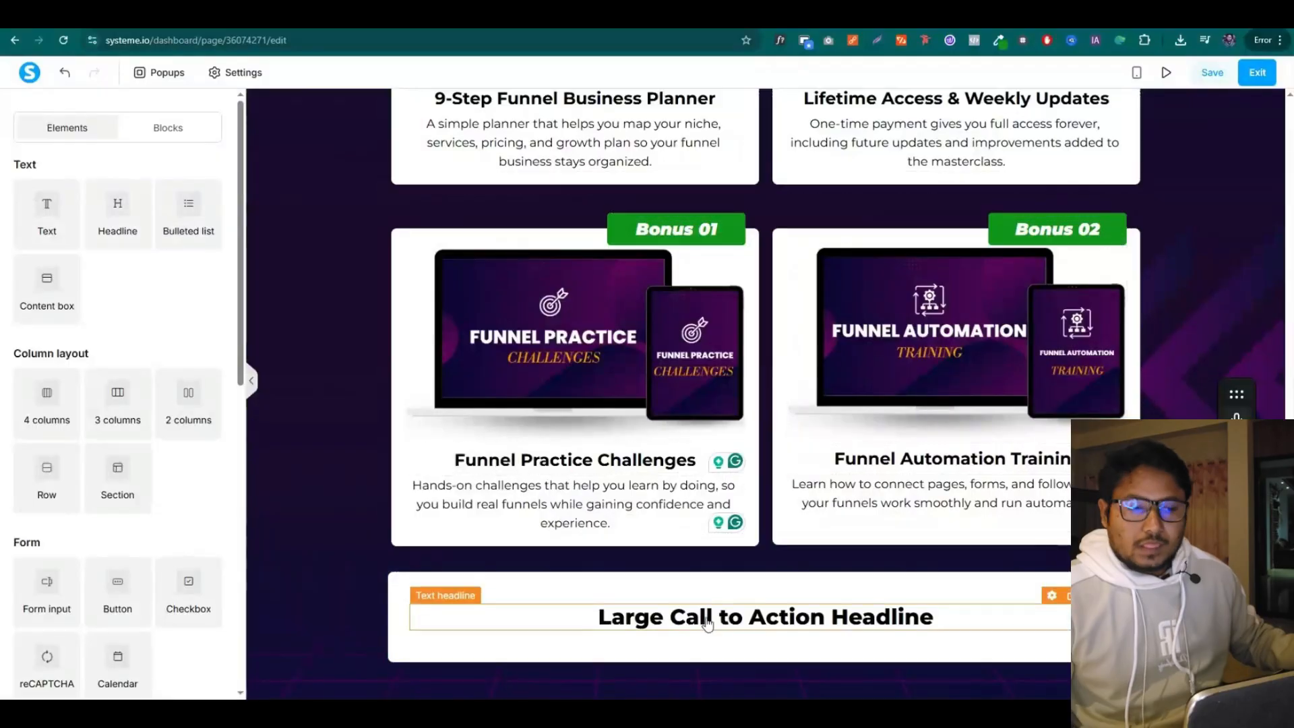
Replace the placeholder headline with the 30-day guarantee title
triple_click(707, 624)
text(OUR 100% MONEY BACK GUARANTEE FOR 30 DAYS)
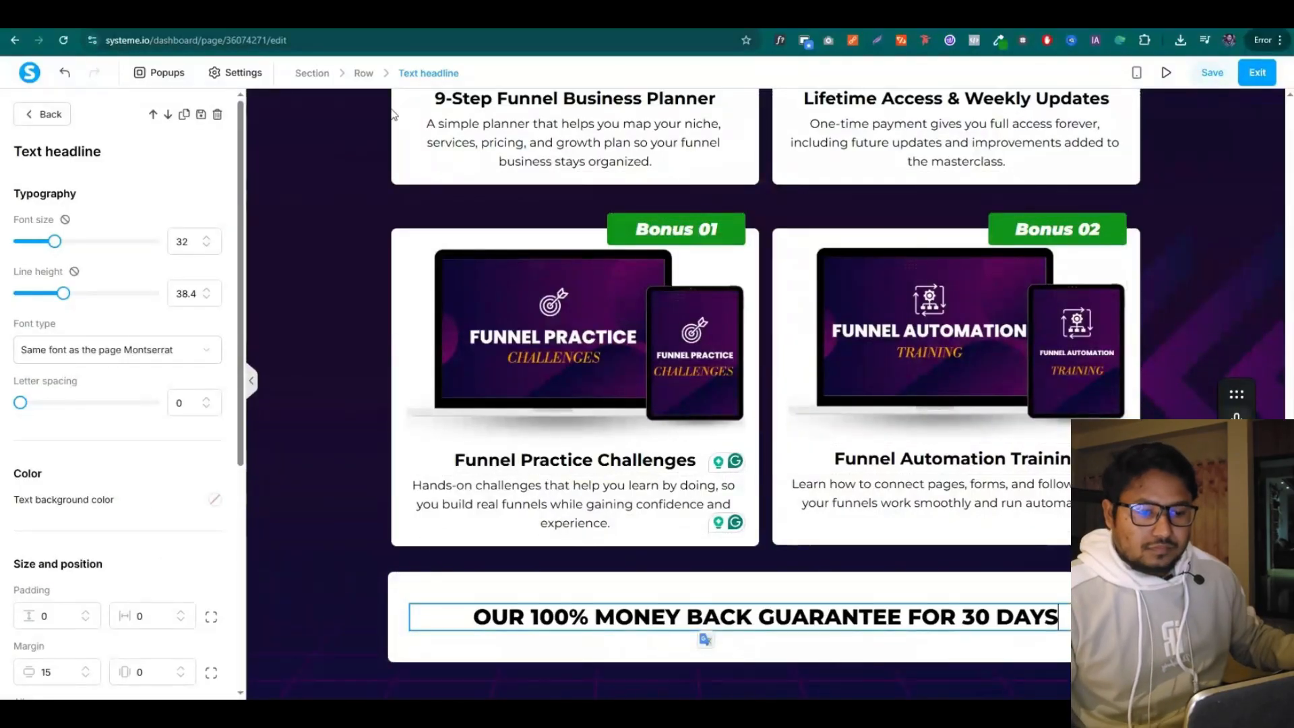
click(357, 17)
drag(402, 379, 756, 379)
key(ctrl+c)
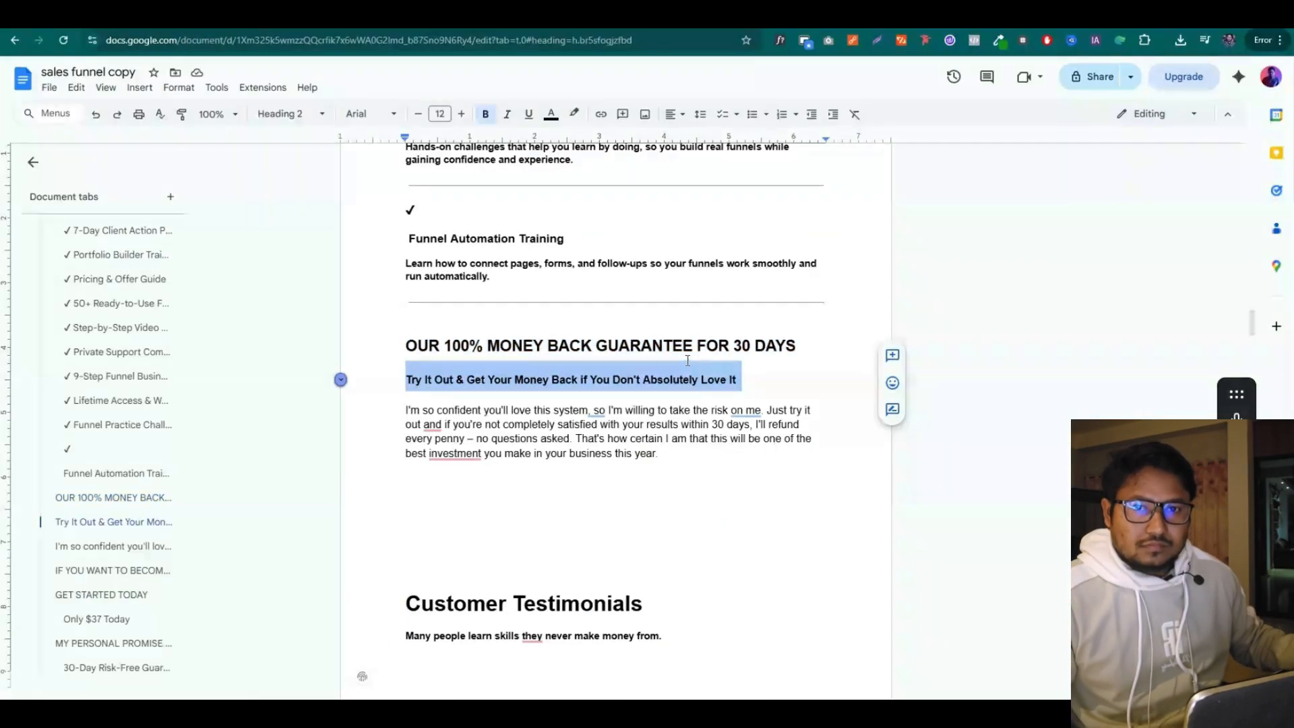
click(475, 17)
click(453, 548)
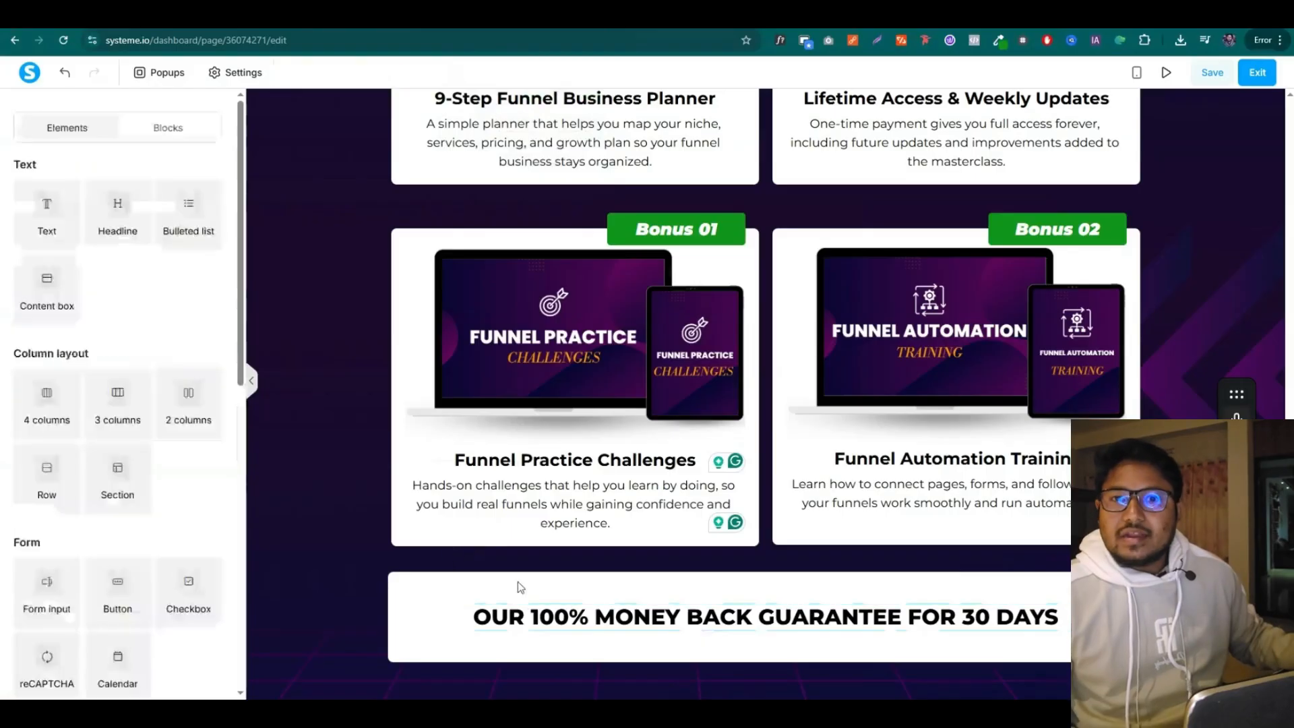
scroll(130, 484, down, 4)
scroll(110, 281, up, 4)
Add a bold, enlarged 'Try It Out & Get Your Money Back' subtitle below the headline
drag(47, 212, 730, 661)
click(730, 661)
key(ctrl+a)
key(ctrl+v)
key(BackSpace)
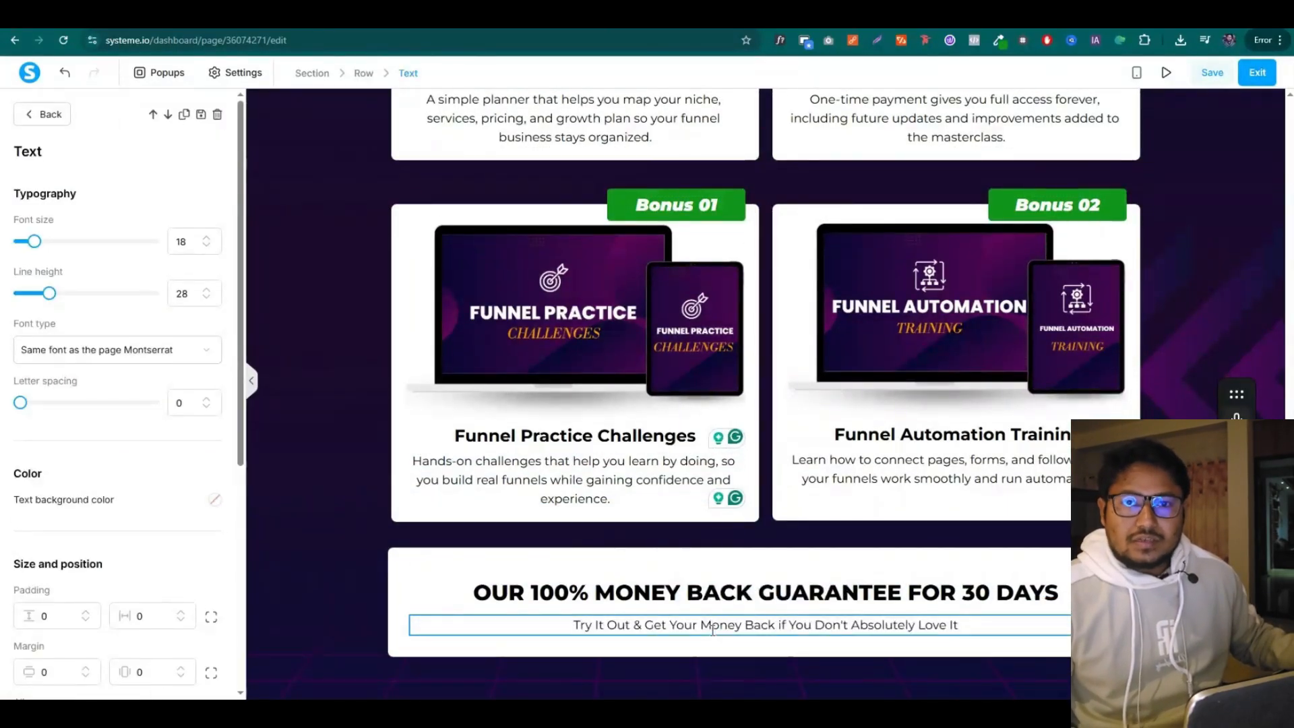
key(ctrl+a)
key(ctrl+b)
click(579, 563)
click(628, 625)
key(ctrl+a)
click(205, 239)
click(205, 240)
click(205, 239)
click(205, 240)
click(317, 331)
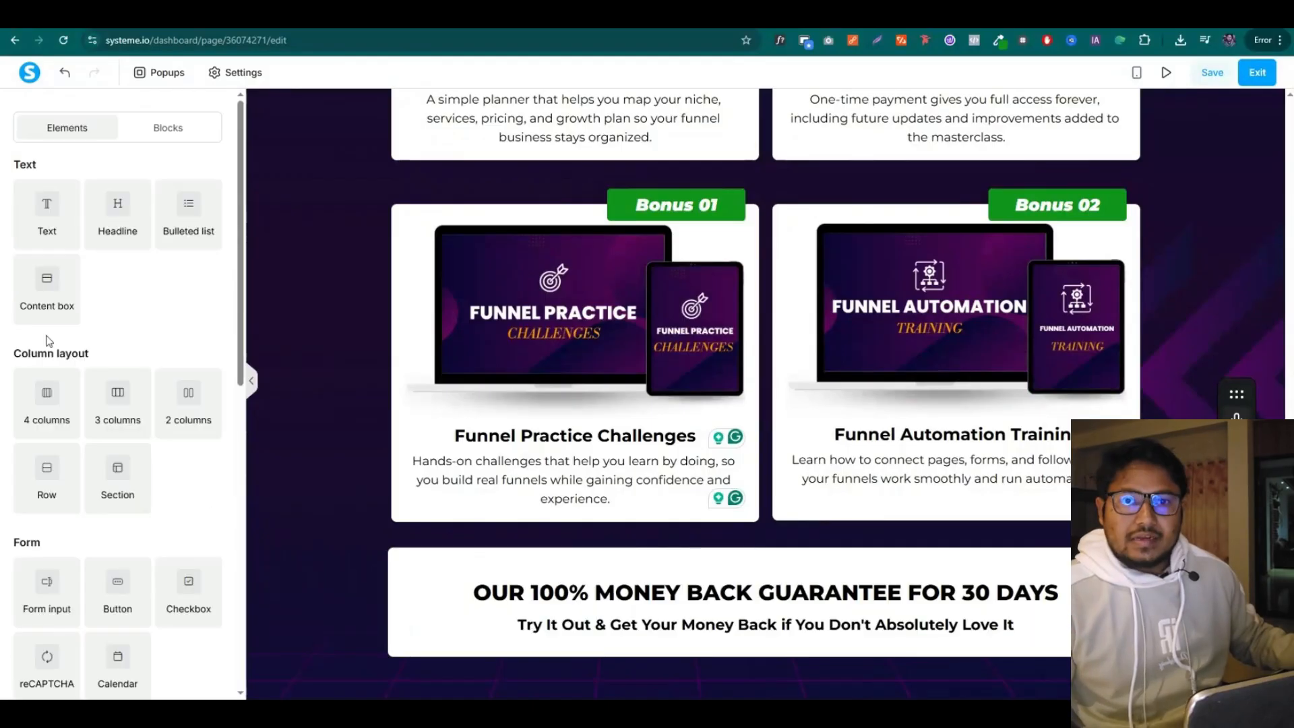
Add a text block under the subtitle holding the guarantee paragraph from the copy document
drag(43, 216, 705, 636)
scroll(705, 635, down, 1)
key(ctrl+Tab)
drag(407, 410, 676, 456)
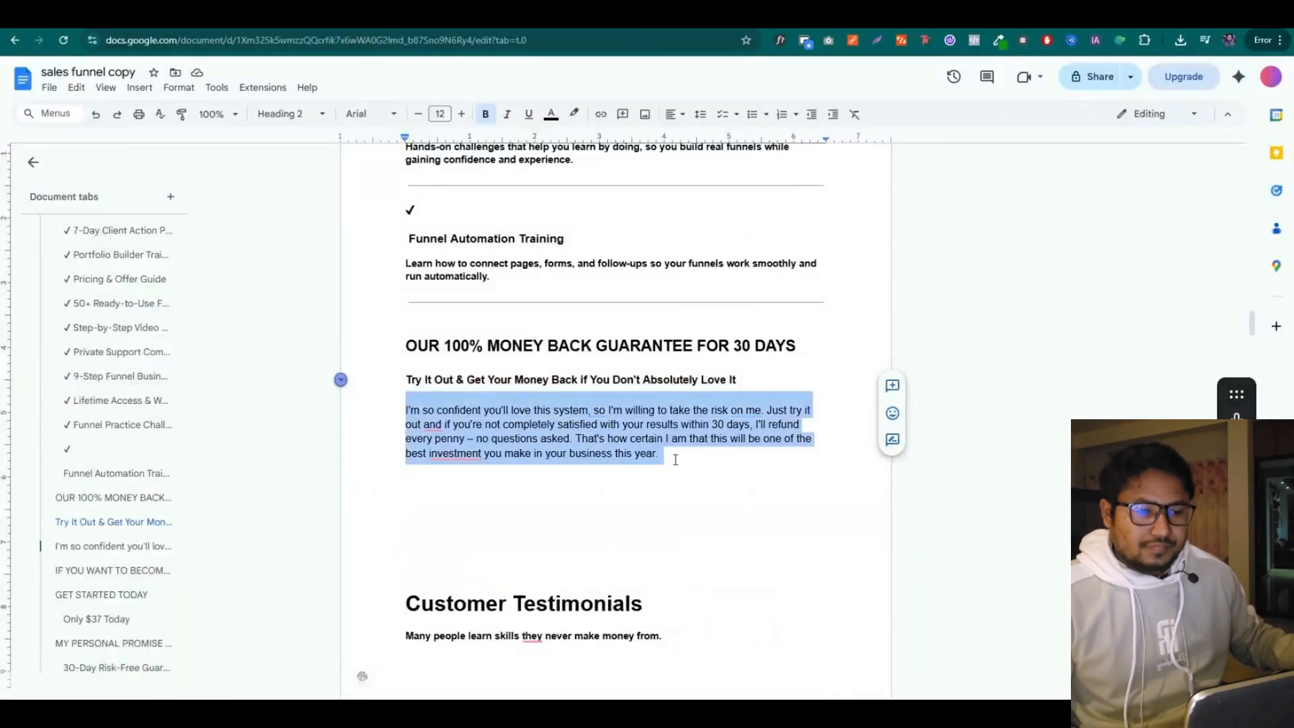
key(ctrl+c)
key(ctrl+shift+Tab)
click(592, 607)
key(ctrl+a)
key(ctrl+v)
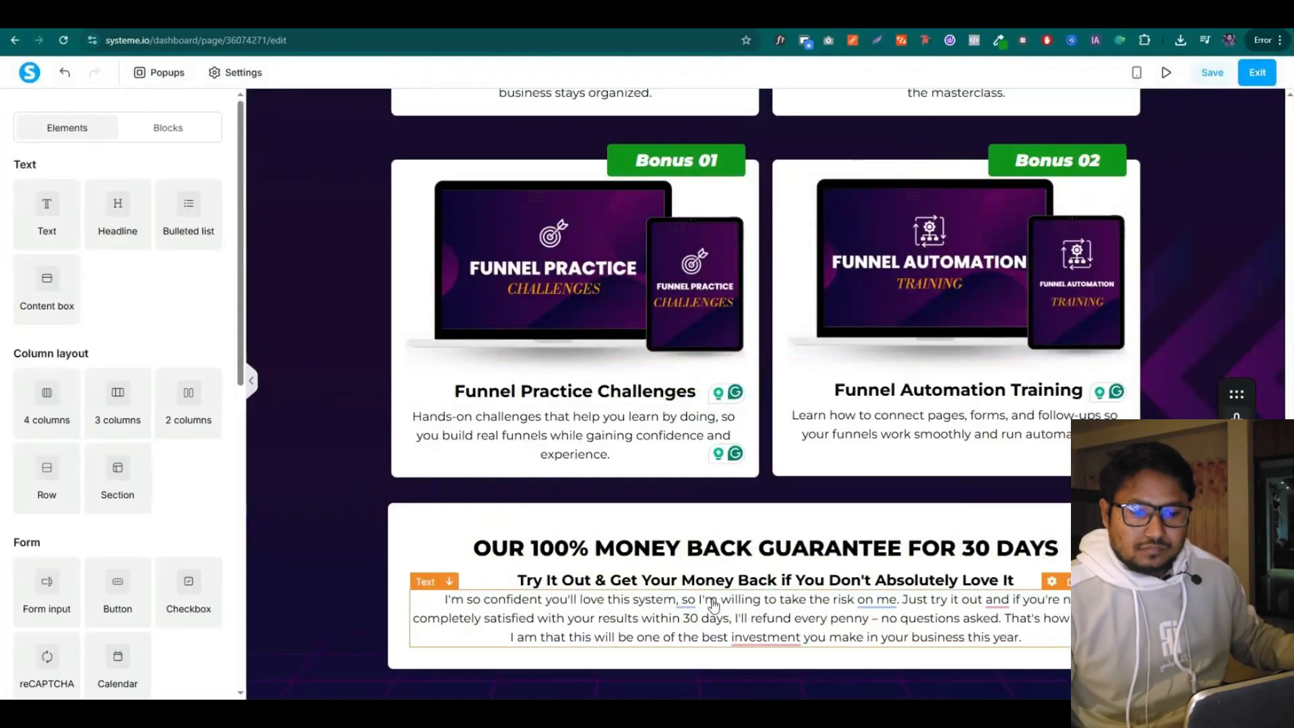
Set the guarantee paragraph's top padding to 10
scroll(181, 459, down, 5)
click(211, 415)
drag(44, 414, 29, 415)
text(5)
double_click(87, 411)
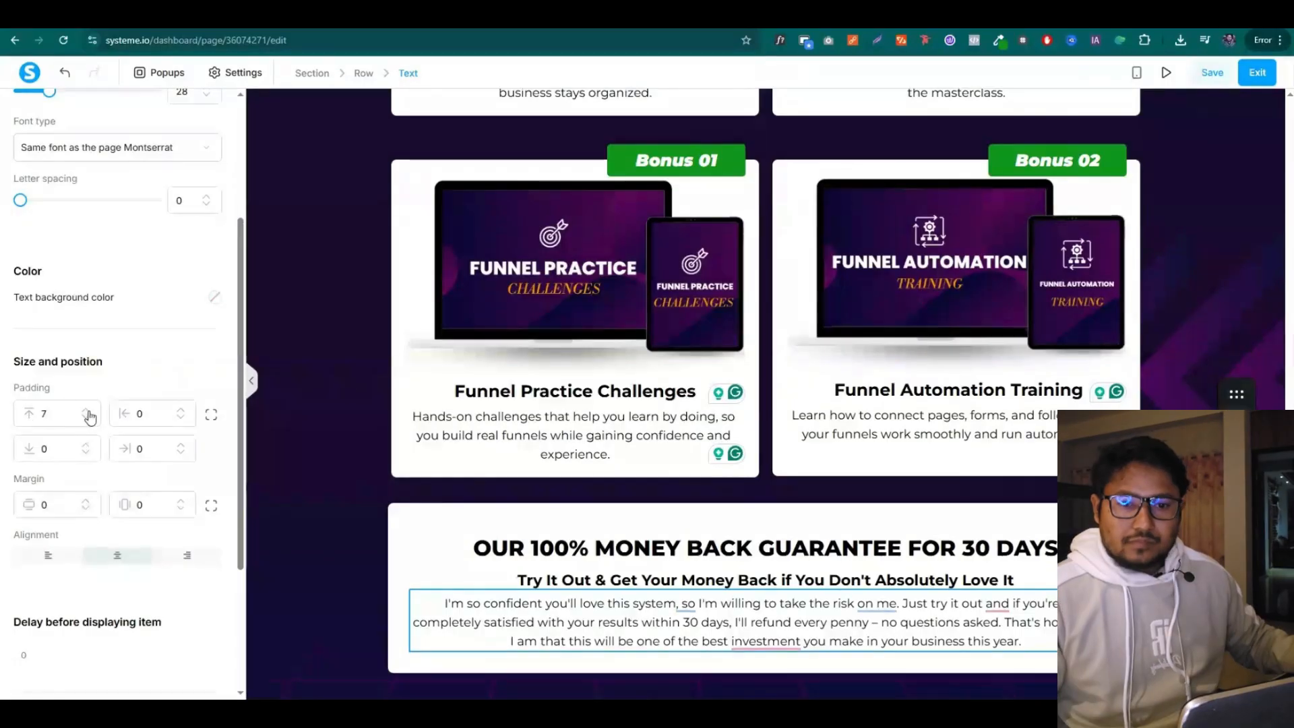
click(87, 410)
click(86, 410)
click(87, 410)
click(303, 394)
Put the uploaded money-back guaranteed badge atop the guarantee block at size 243
scroll(212, 397, down, 5)
drag(46, 549, 701, 549)
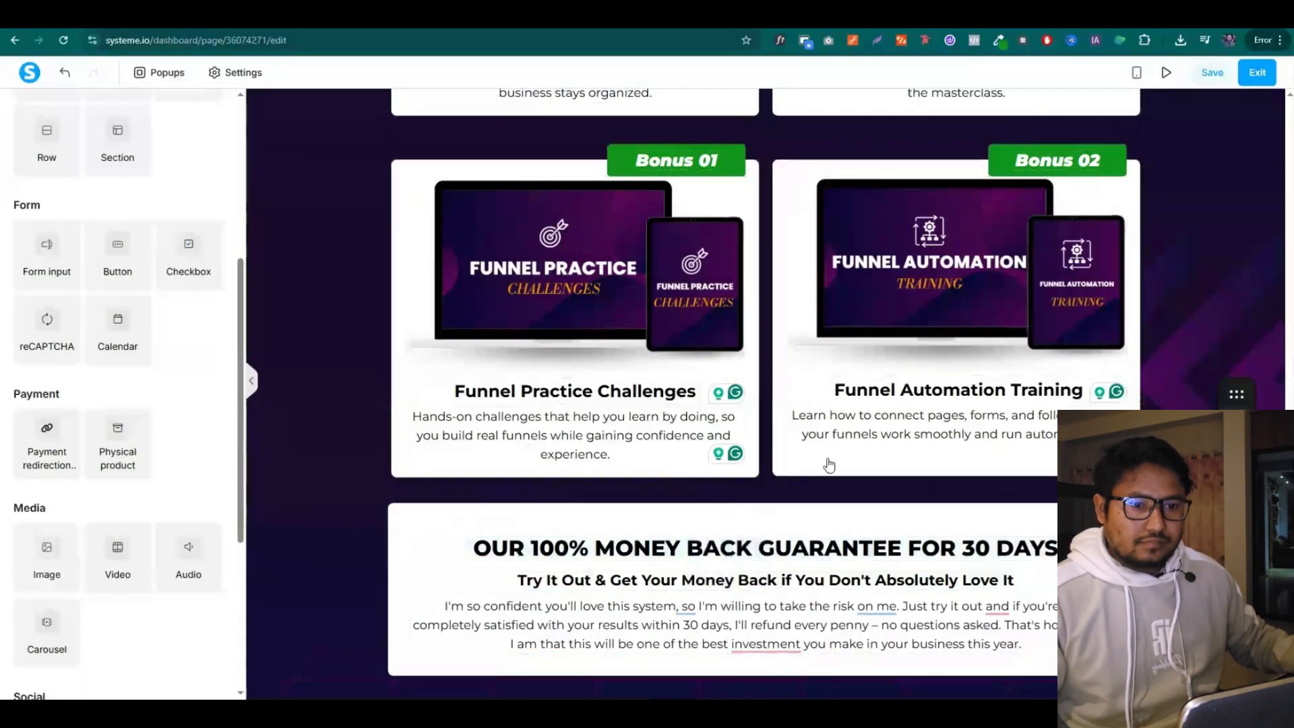
click(208, 219)
click(672, 357)
click(62, 84)
click(196, 465)
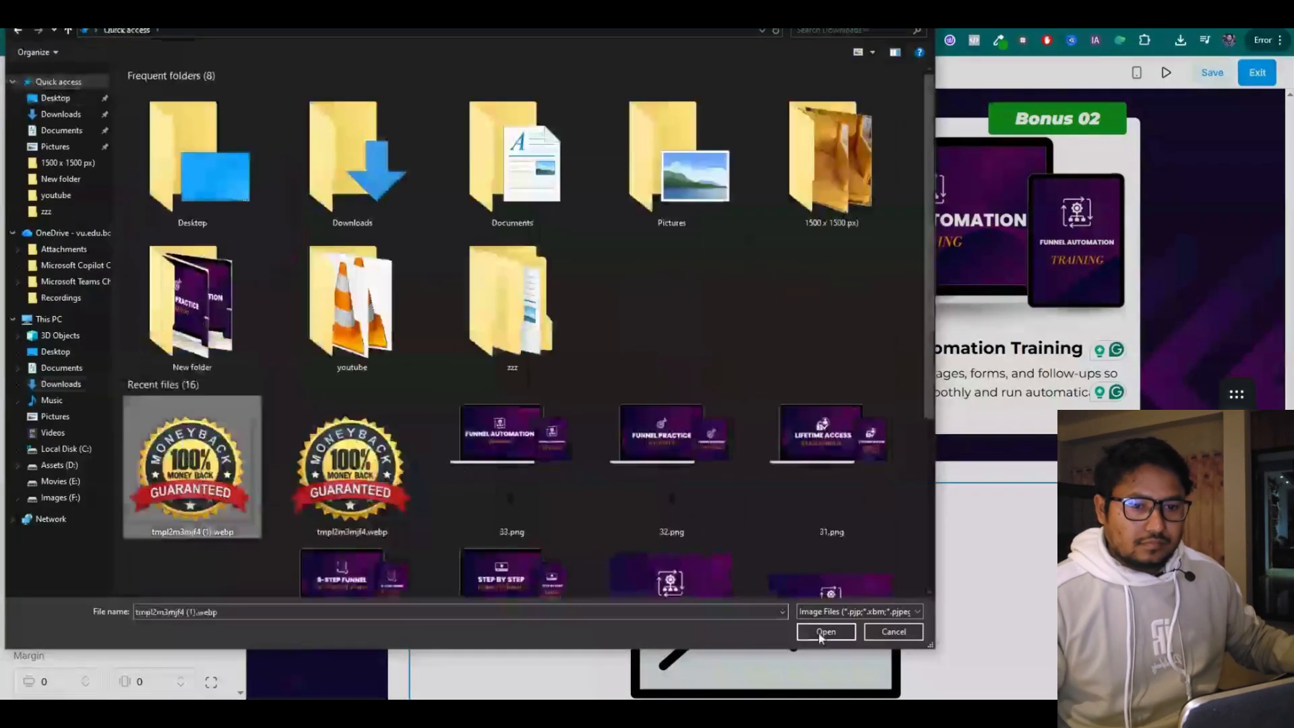
click(825, 631)
click(548, 475)
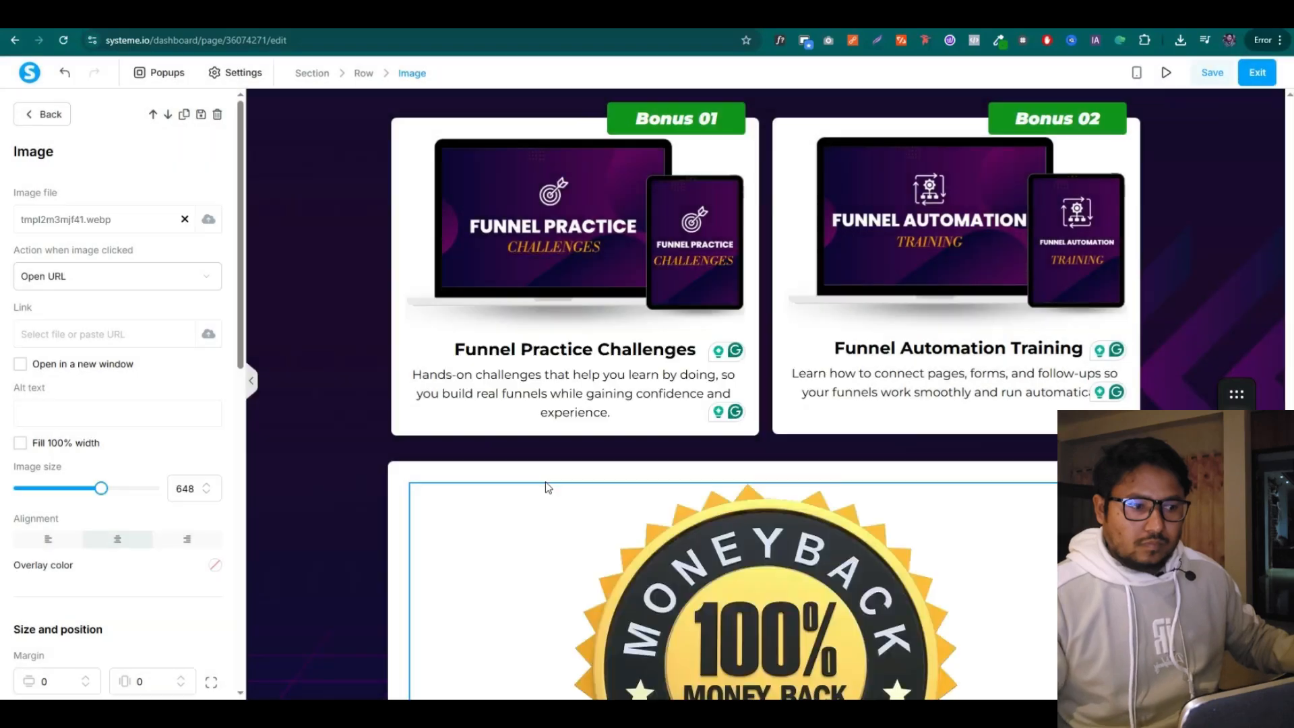
scroll(618, 528, down, 4)
drag(47, 490, 52, 489)
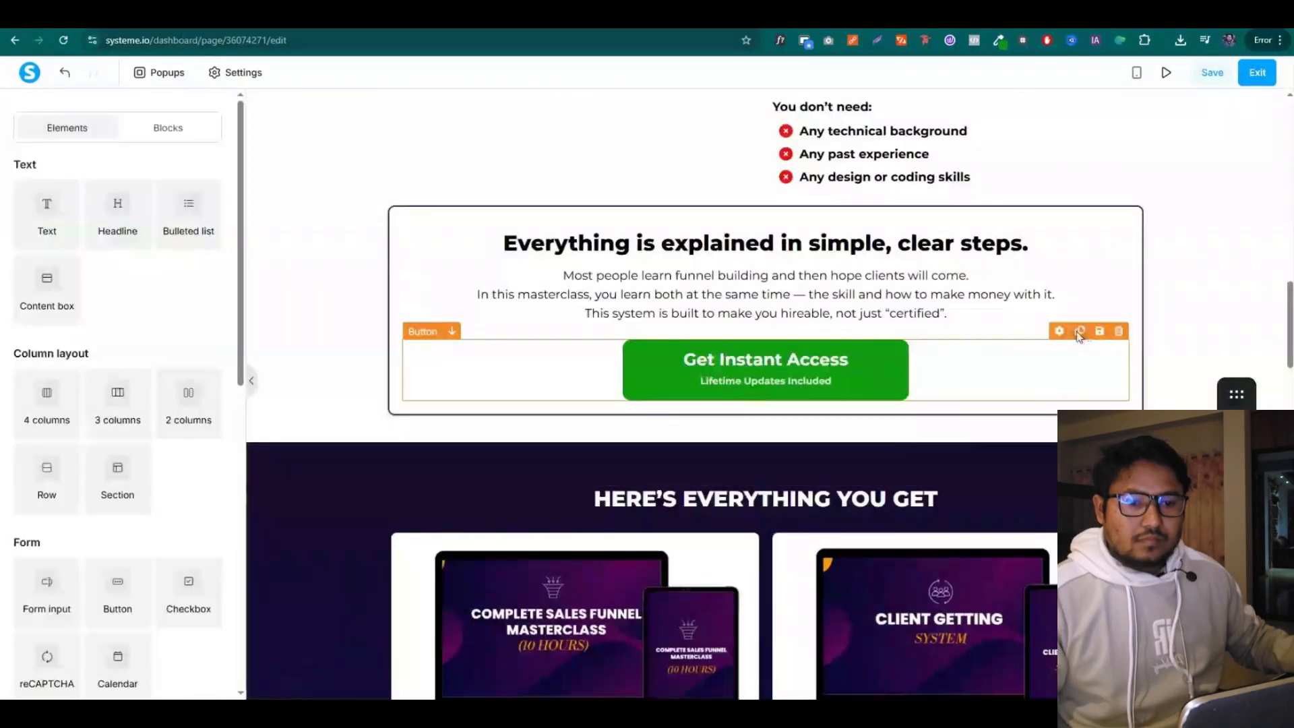
Duplicate the Get Instant Access button into the guarantee block below its copy
click(1082, 338)
scroll(769, 404, down, 4)
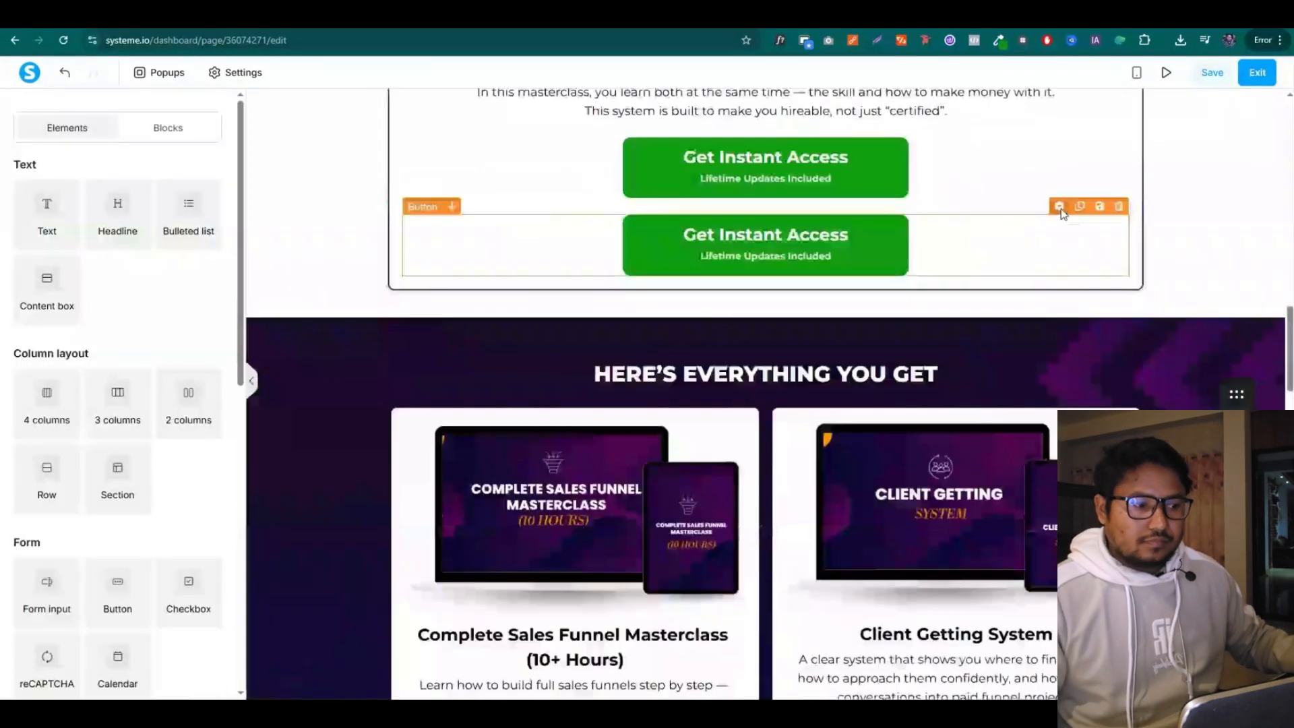
scroll(1209, 100, down, 15)
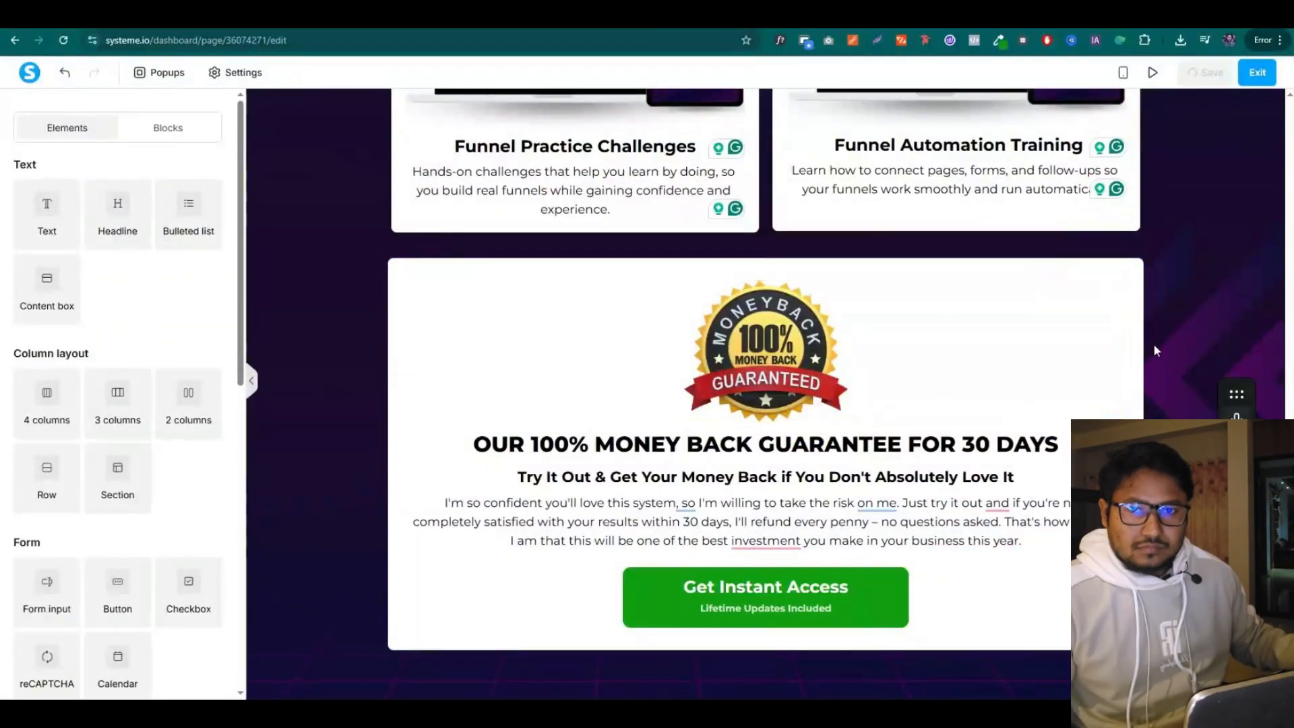
scroll(1154, 343, up, 3)
scroll(1154, 342, down, 3)
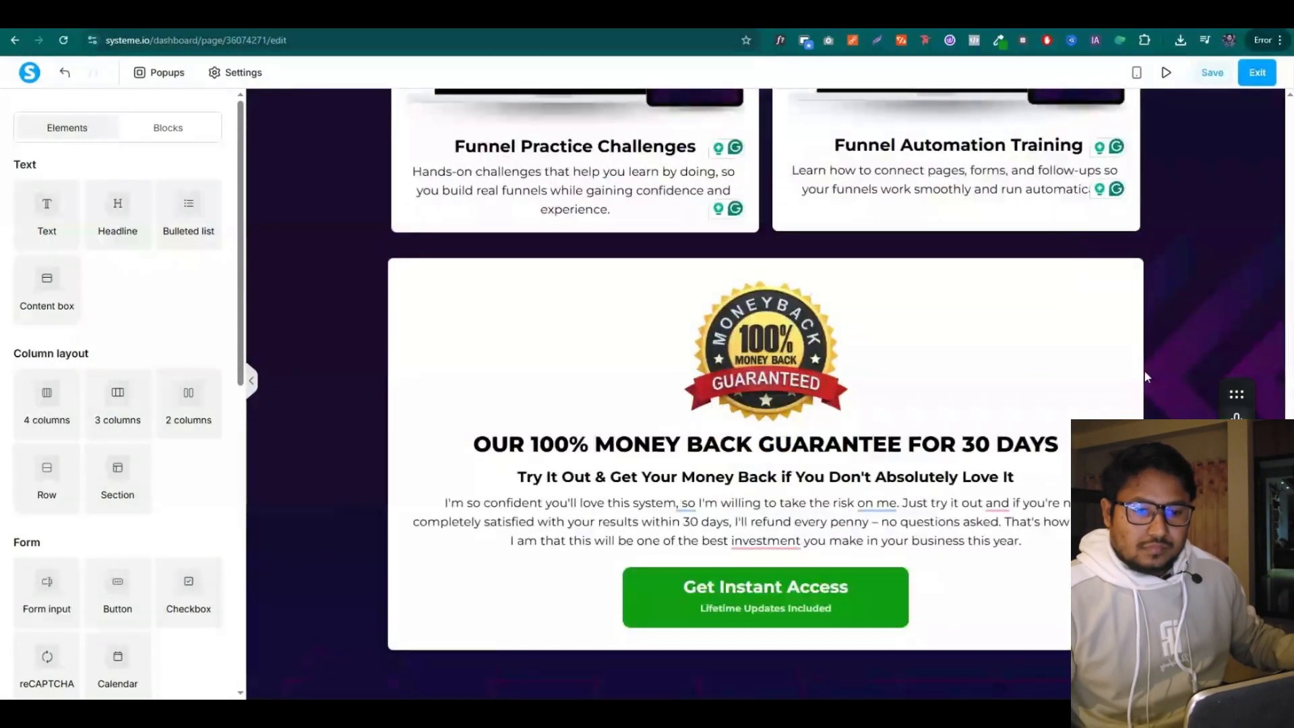
Select the Customer Testimonials heading in the sales funnel copy document
key(ctrl+Tab)
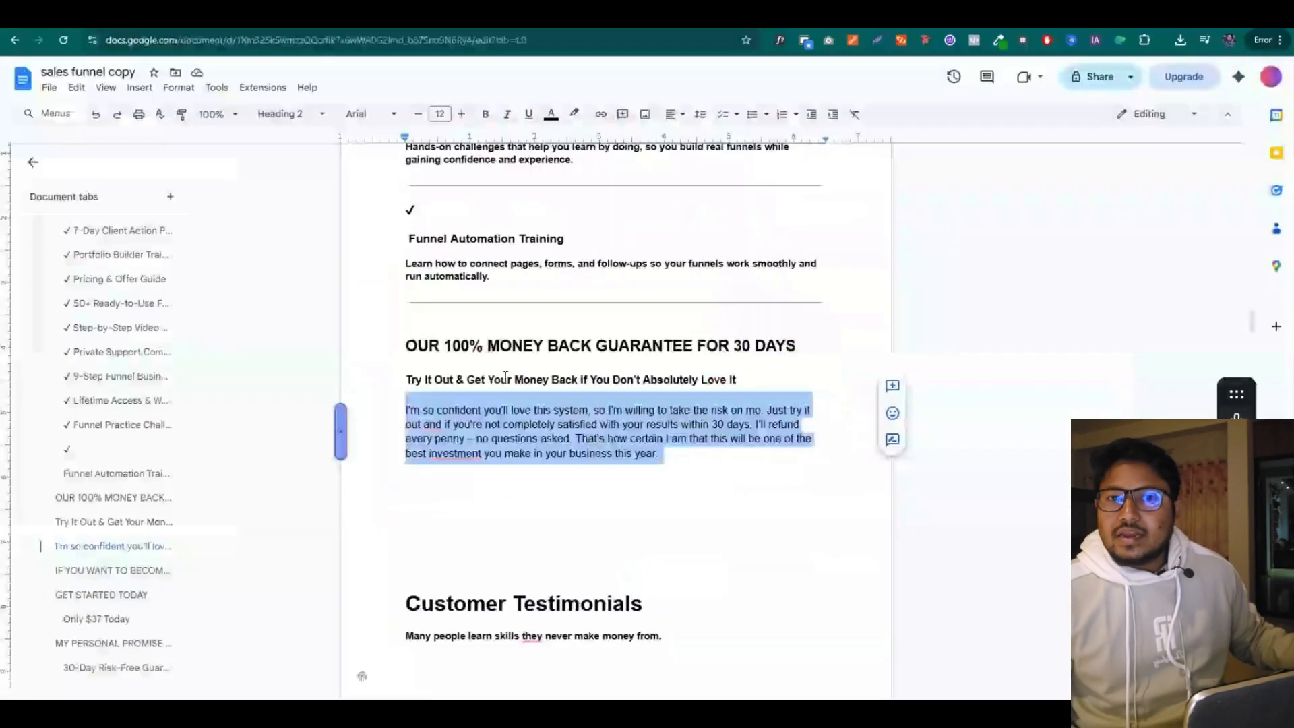
scroll(505, 377, down, 3)
drag(413, 399, 618, 402)
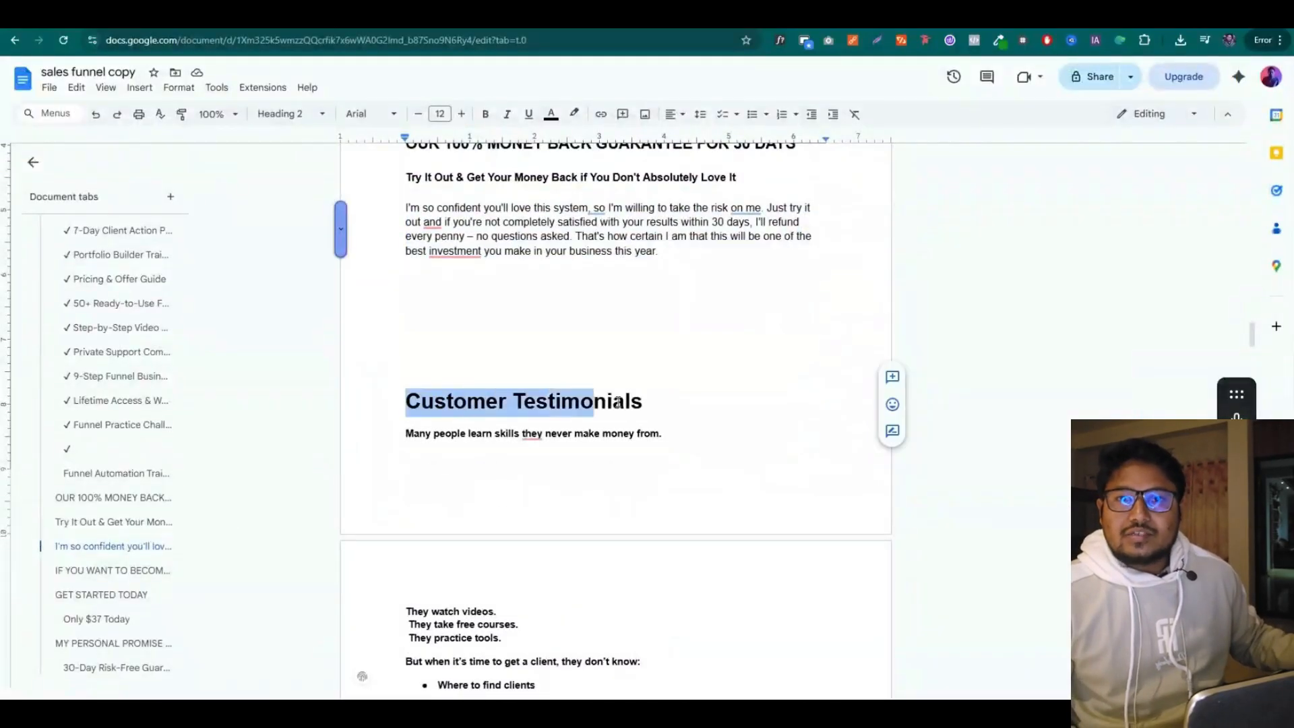
key(ctrl+shift+Tab)
Try out sample testimonial blocks from Blocks, such as the round-image testimonial cards
click(163, 135)
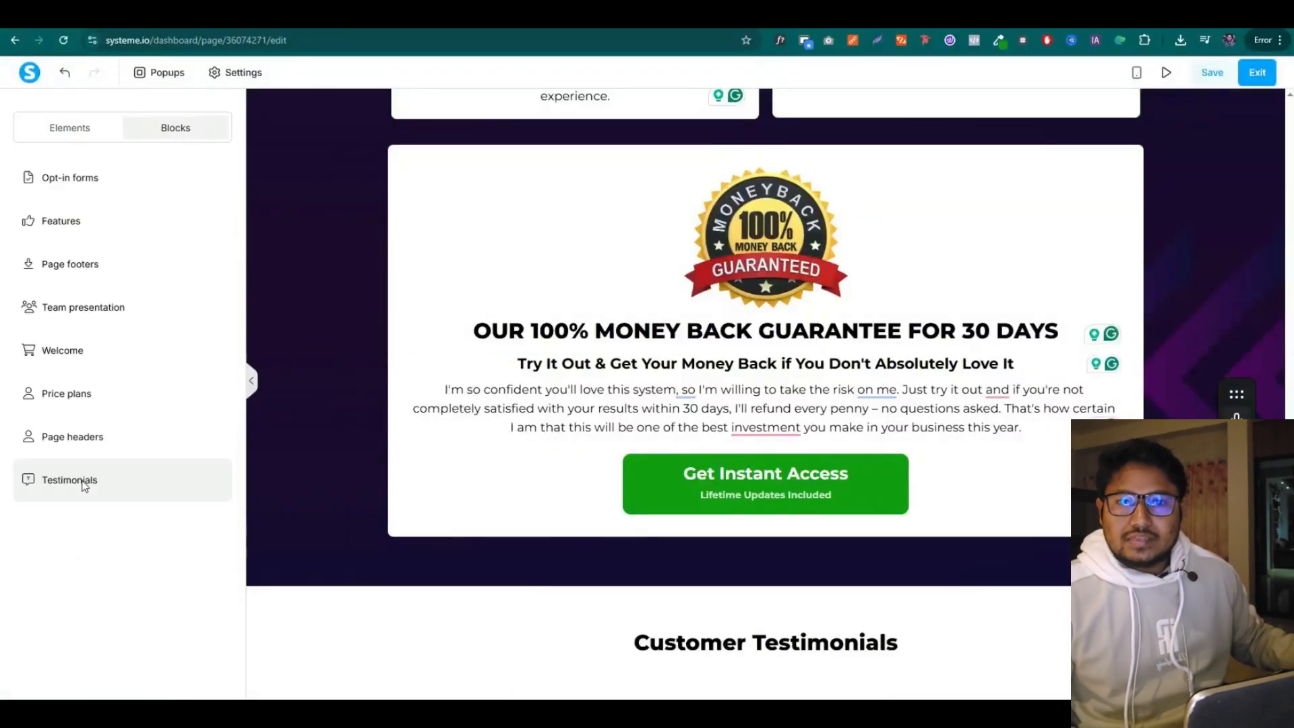
click(68, 479)
drag(117, 252, 809, 647)
scroll(72, 409, down, 3)
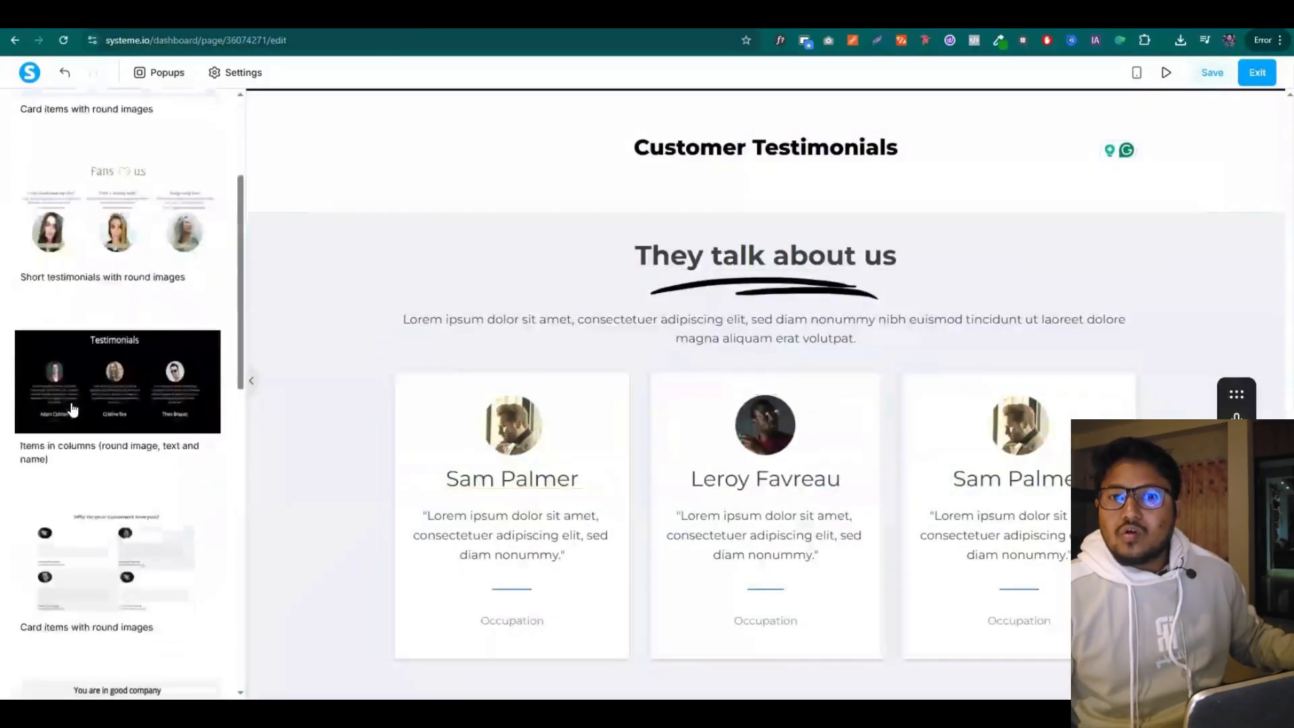
scroll(73, 409, down, 7)
drag(135, 489, 741, 264)
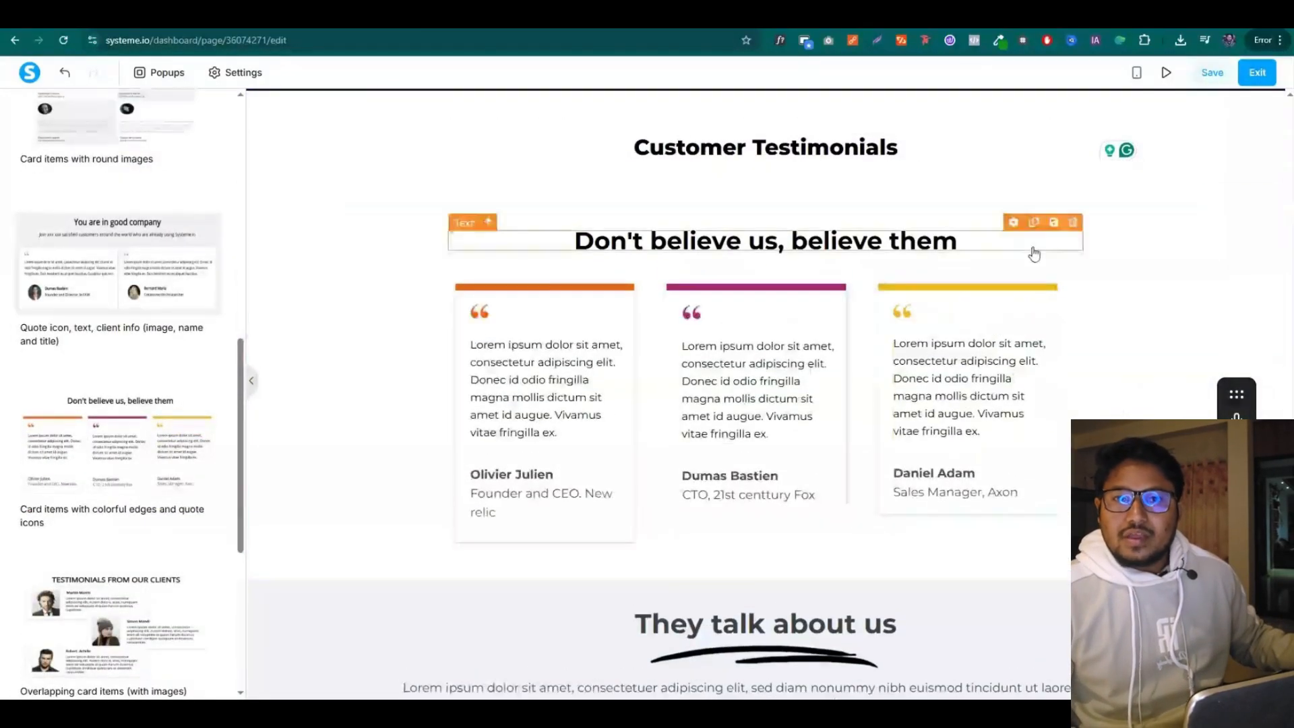
Delete the Don't believe us and They talk about us sections, then add a four-column row
click(1274, 198)
key(Return)
click(1275, 202)
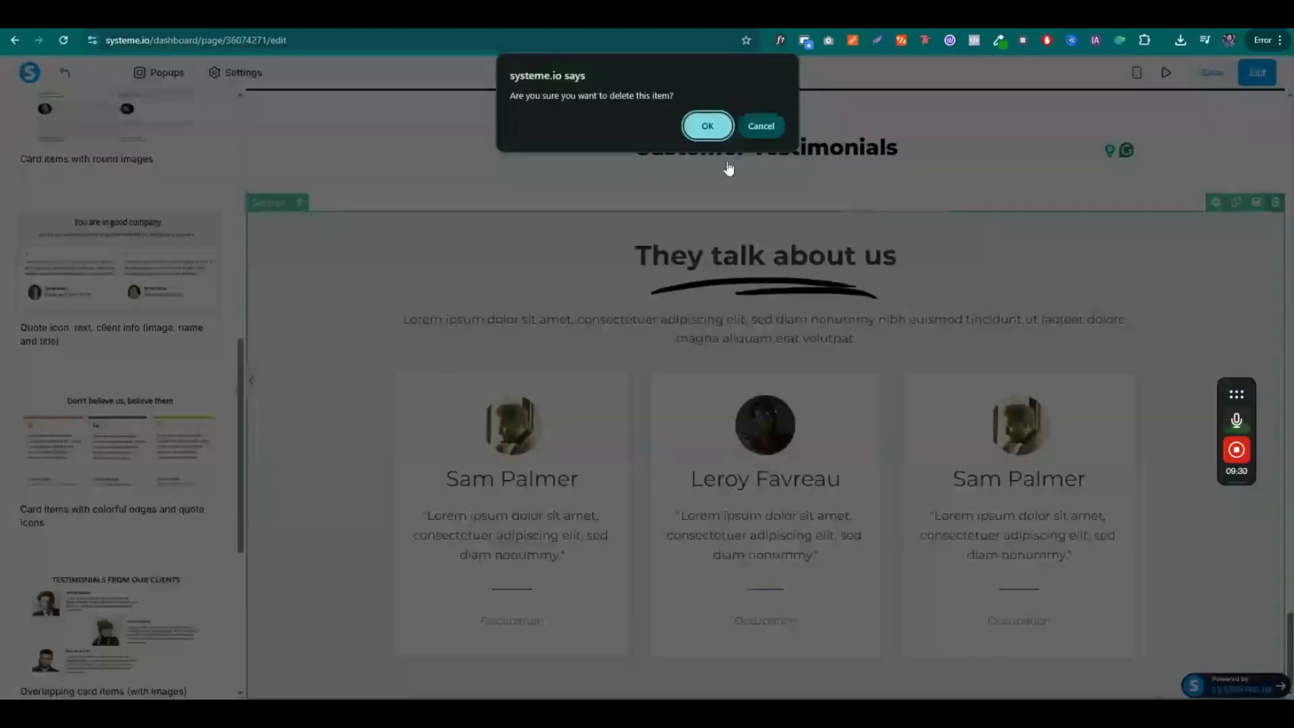
key(Return)
scroll(118, 405, up, 10)
drag(46, 266, 701, 653)
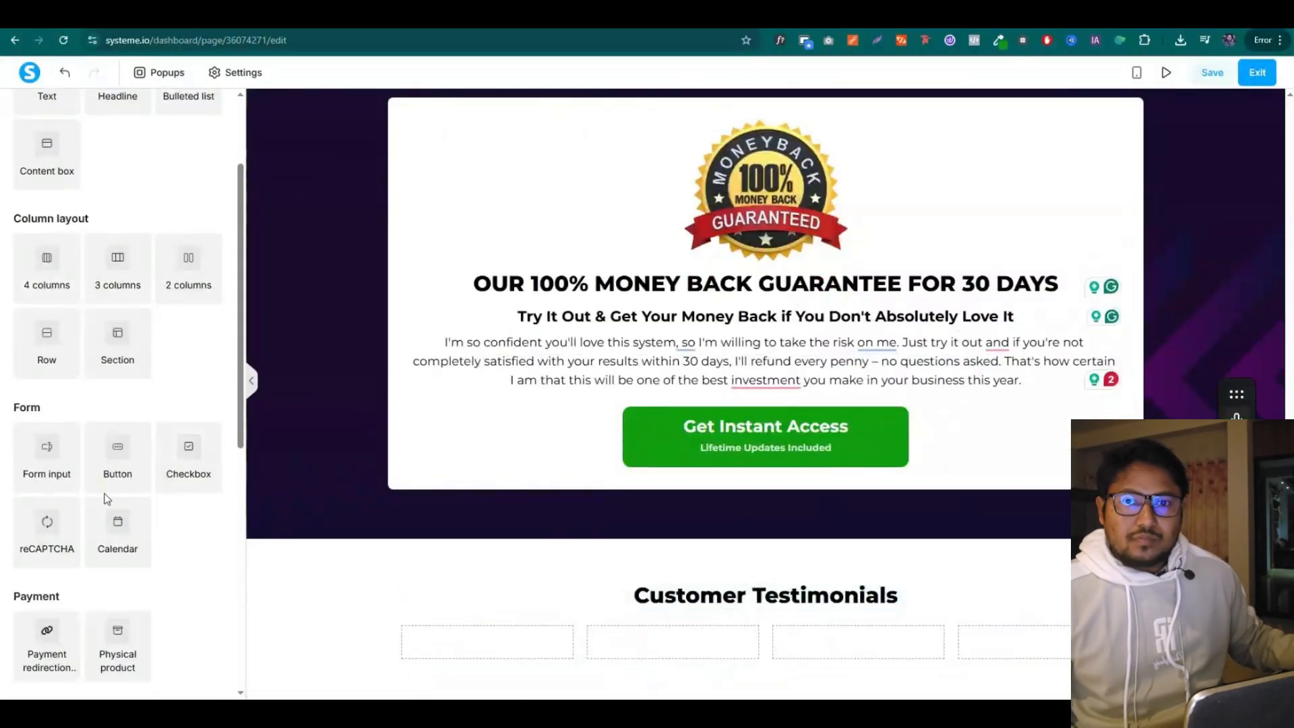
Add an image to the first column and upload a chat screenshot from Downloads into it
scroll(104, 499, down, 4)
drag(46, 485, 476, 662)
scroll(464, 606, down, 2)
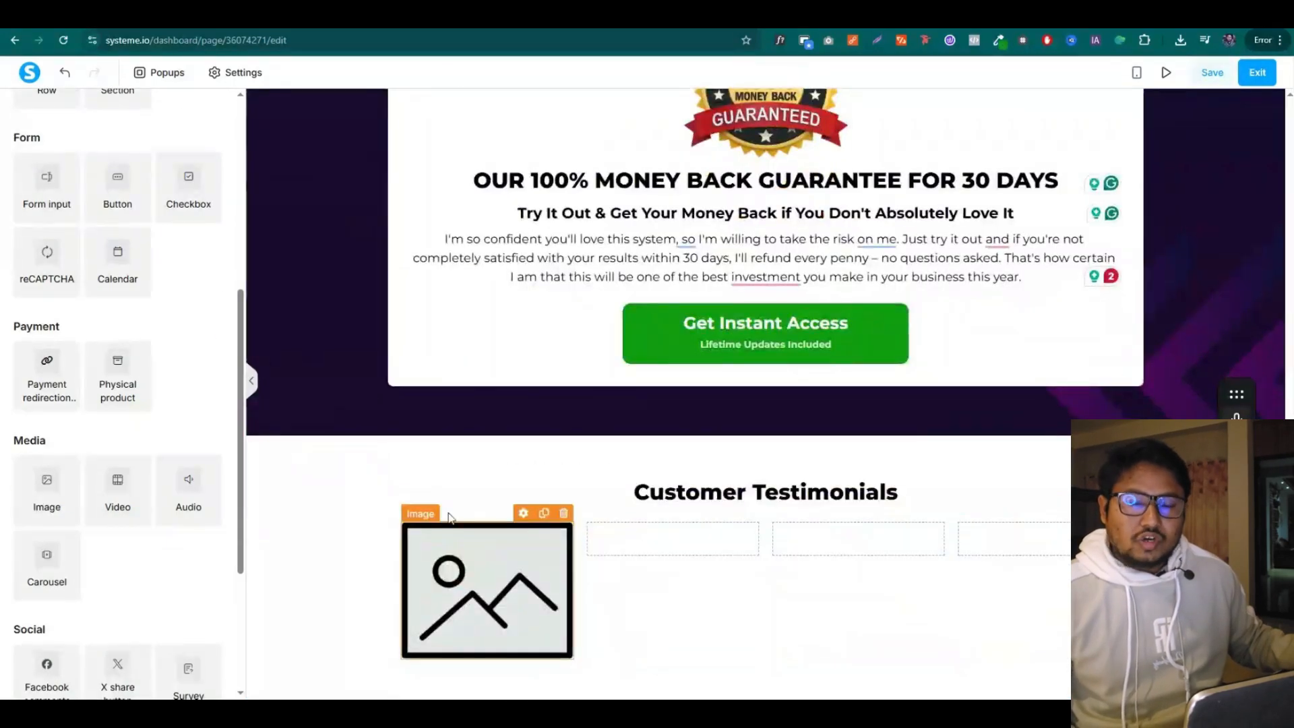
click(523, 514)
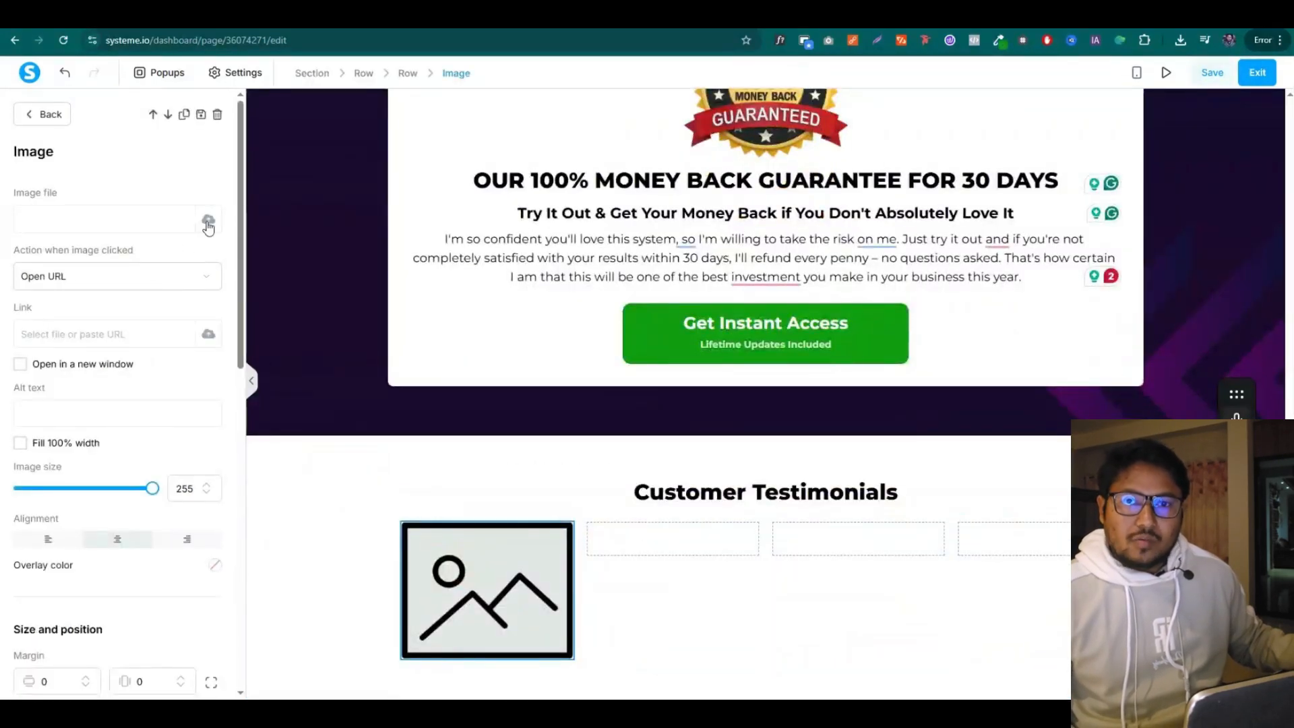
click(209, 220)
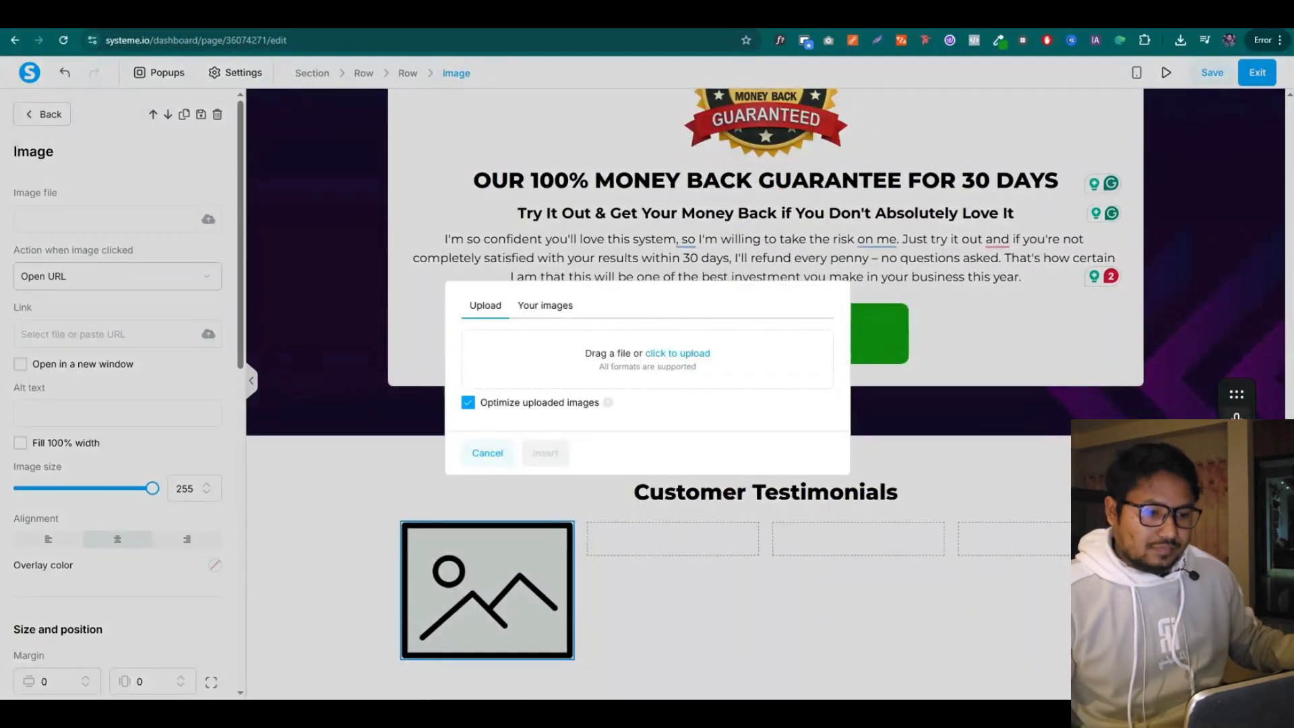
click(337, 714)
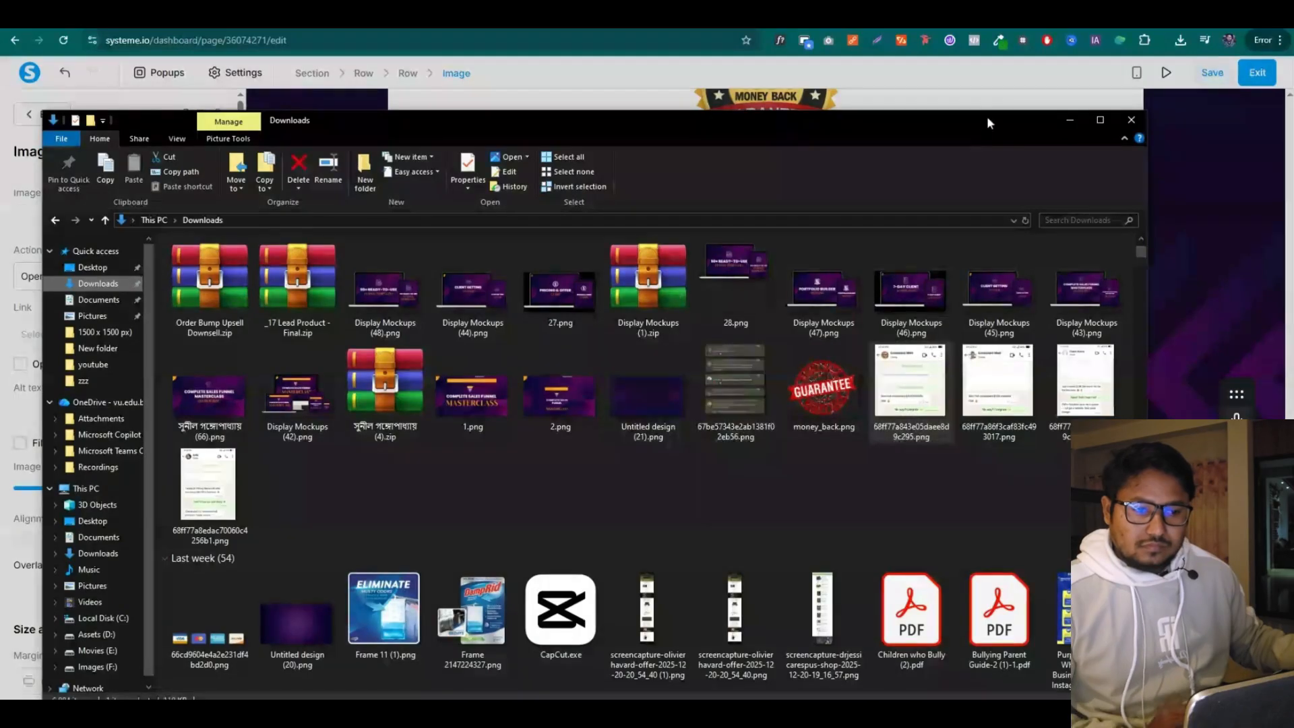
drag(987, 116, 408, 381)
drag(329, 663, 720, 347)
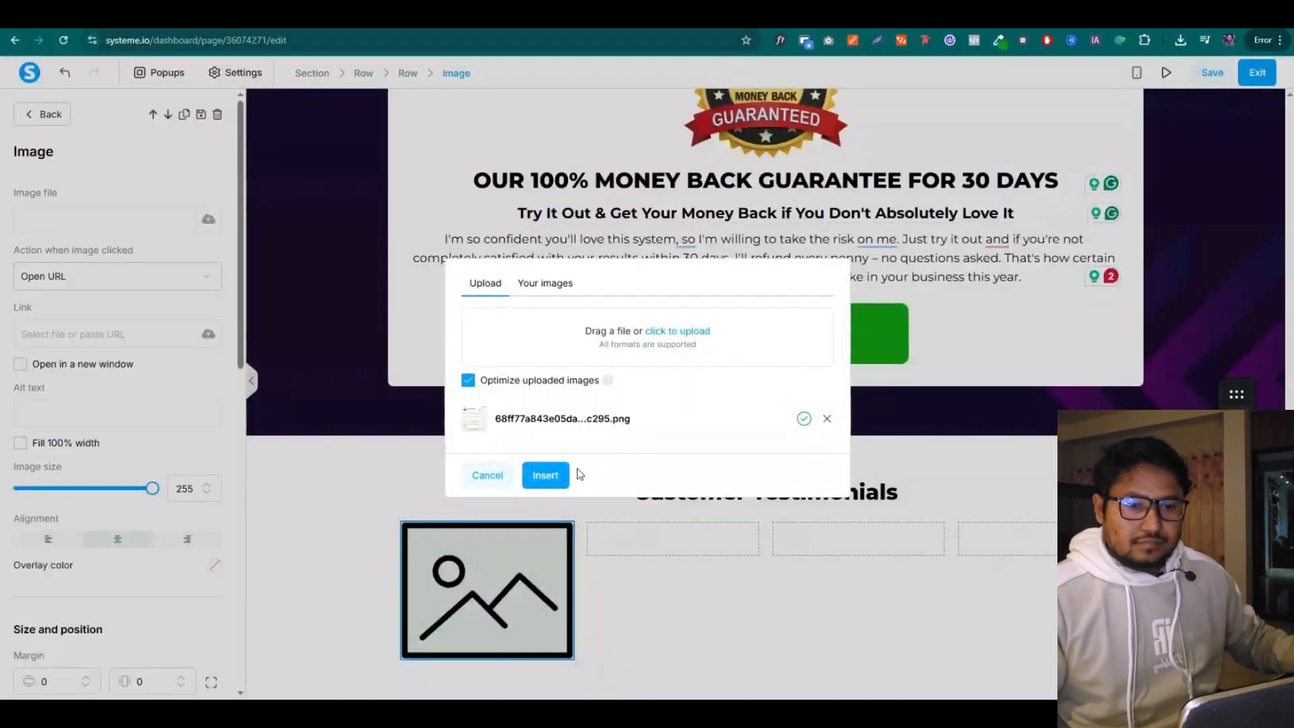
click(551, 475)
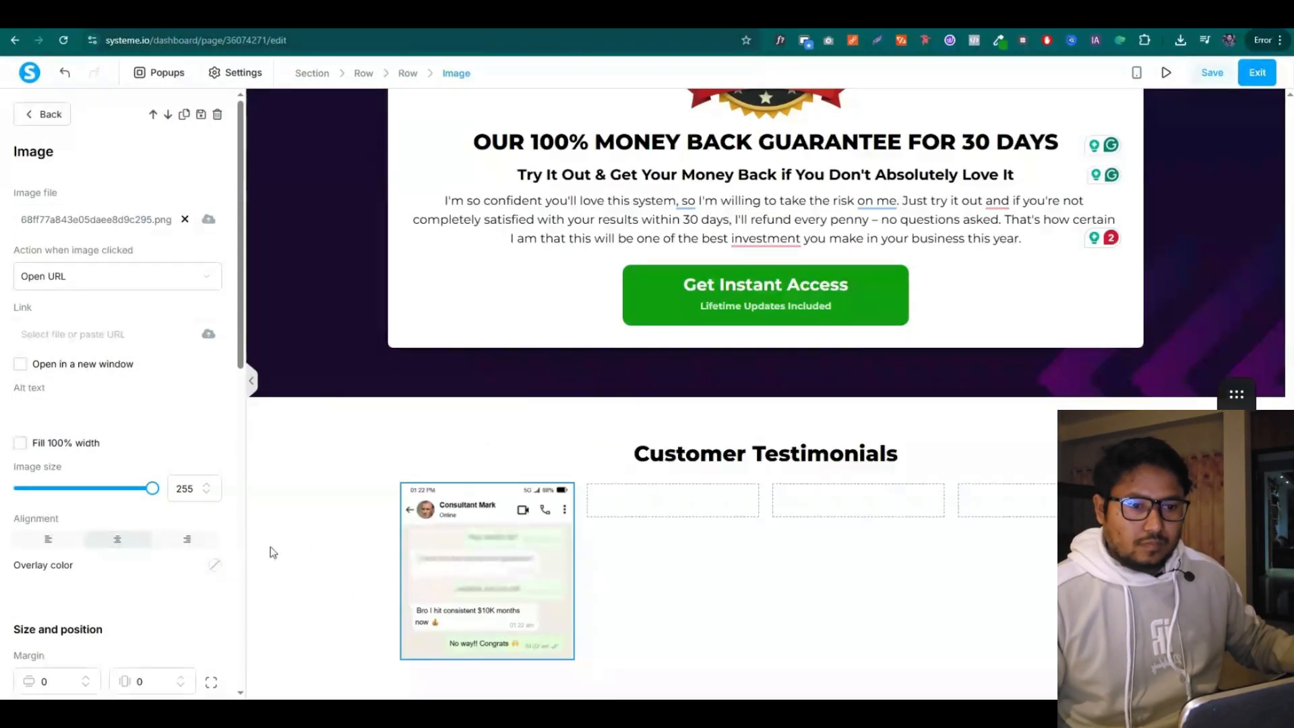
Style the first chat screenshot with no border and a Soft shadow
scroll(114, 542, down, 3)
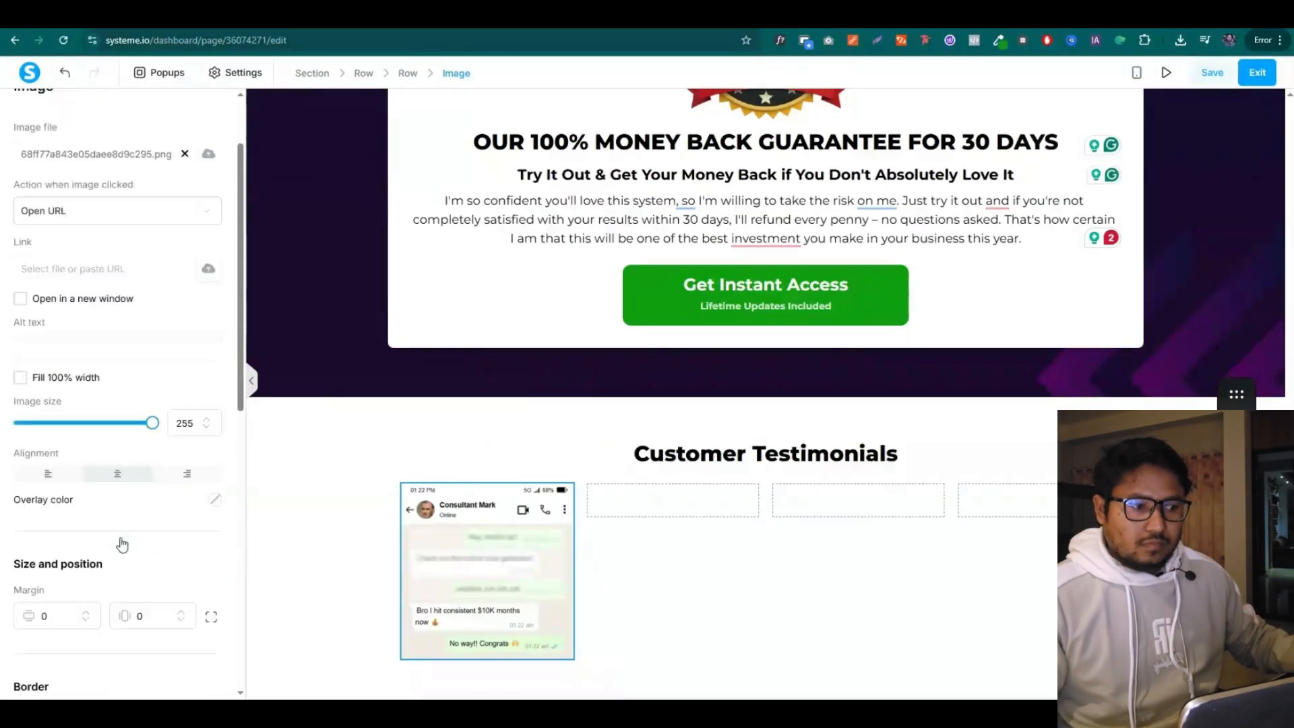
click(309, 552)
click(507, 547)
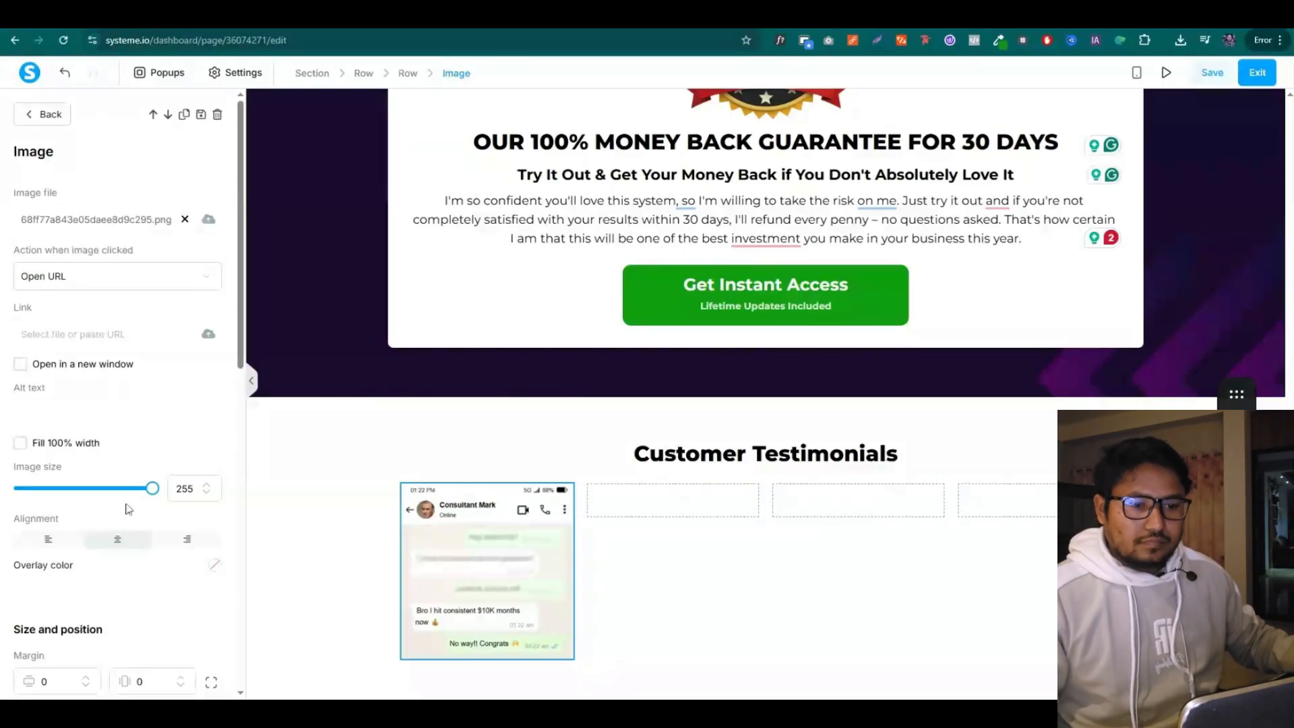
scroll(128, 509, down, 6)
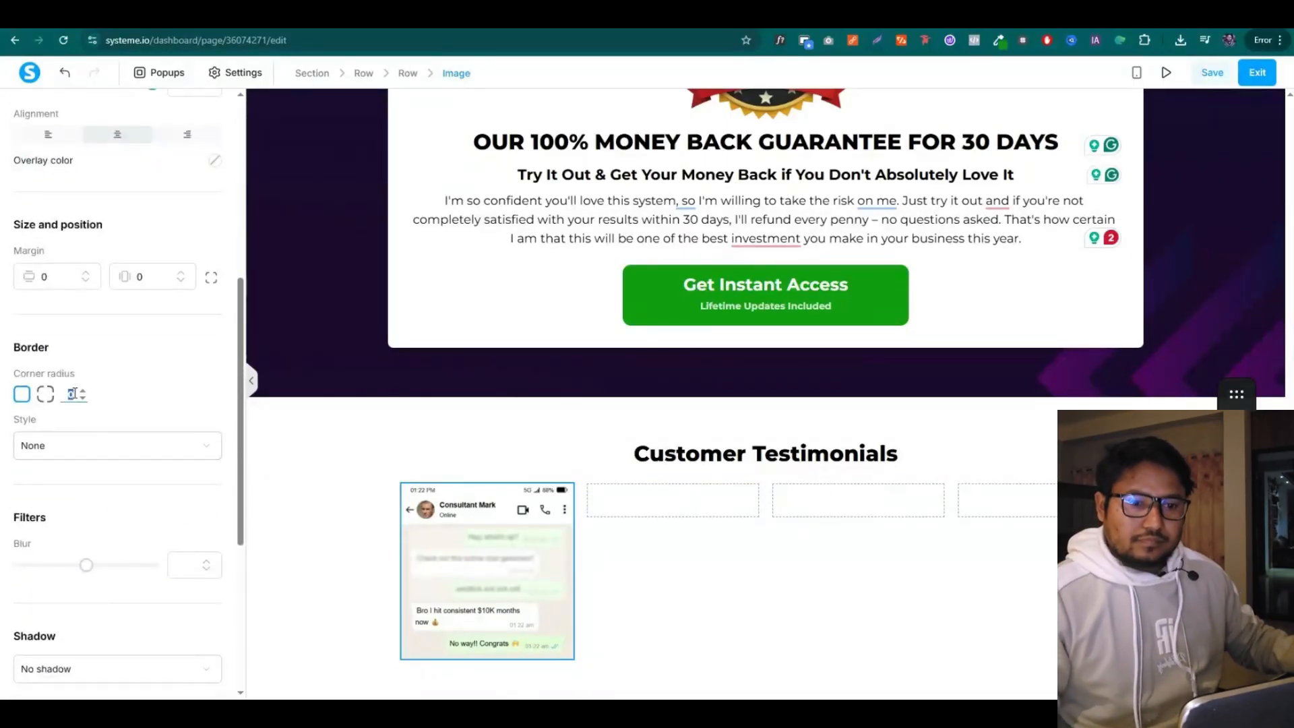
scroll(78, 428, down, 3)
click(93, 247)
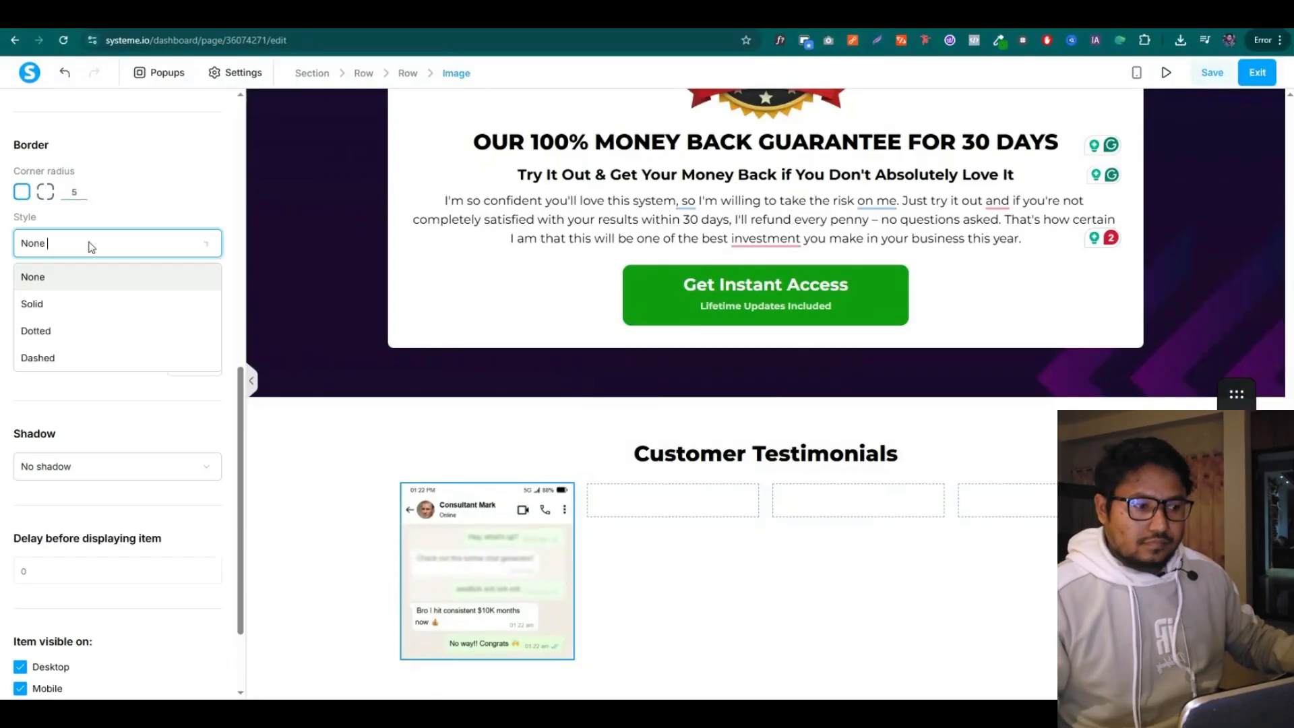
click(92, 246)
click(83, 477)
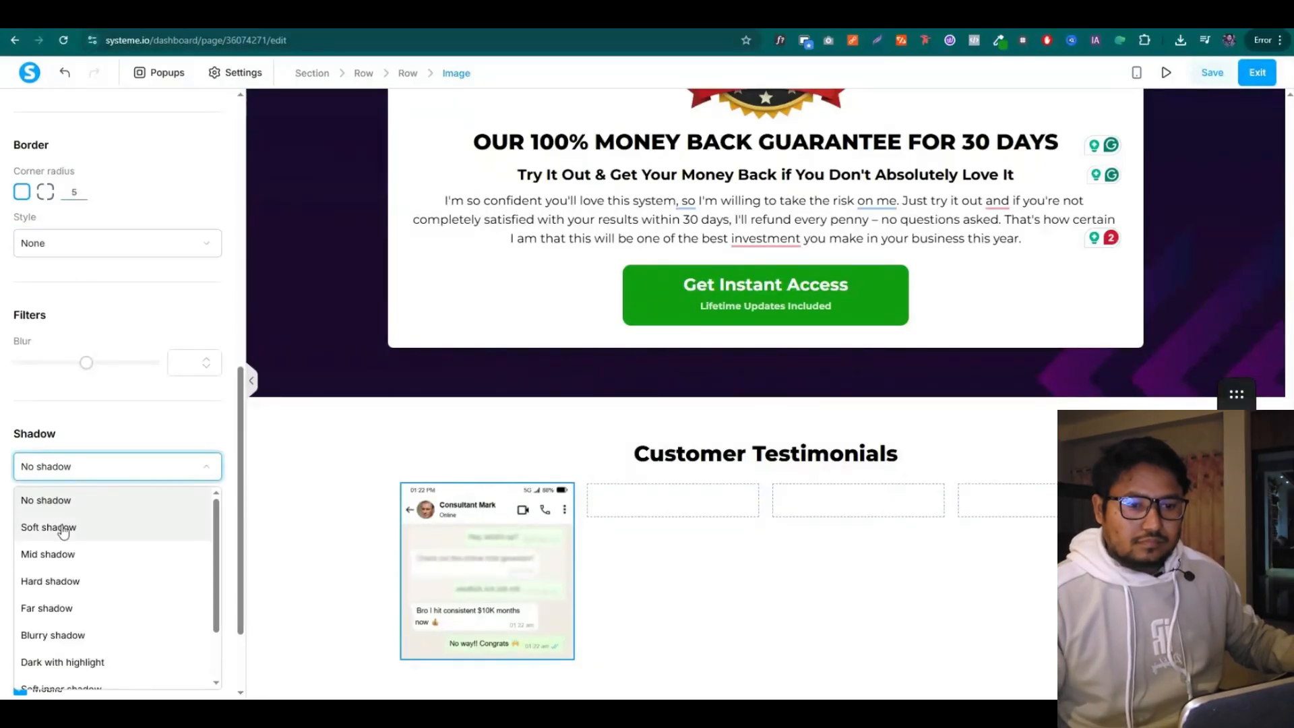
click(64, 528)
key(Escape)
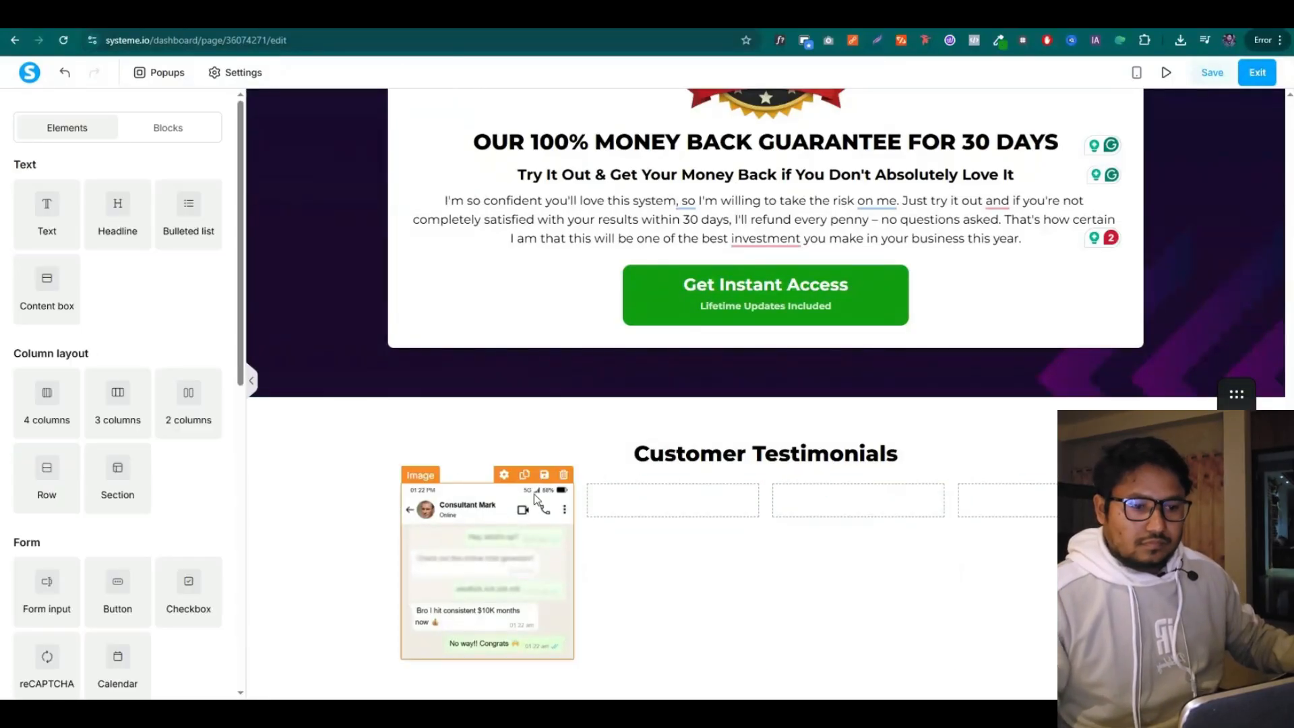
Duplicate the styled screenshot into the next columns and swap in replacement chat screenshots
click(524, 475)
drag(485, 573, 651, 346)
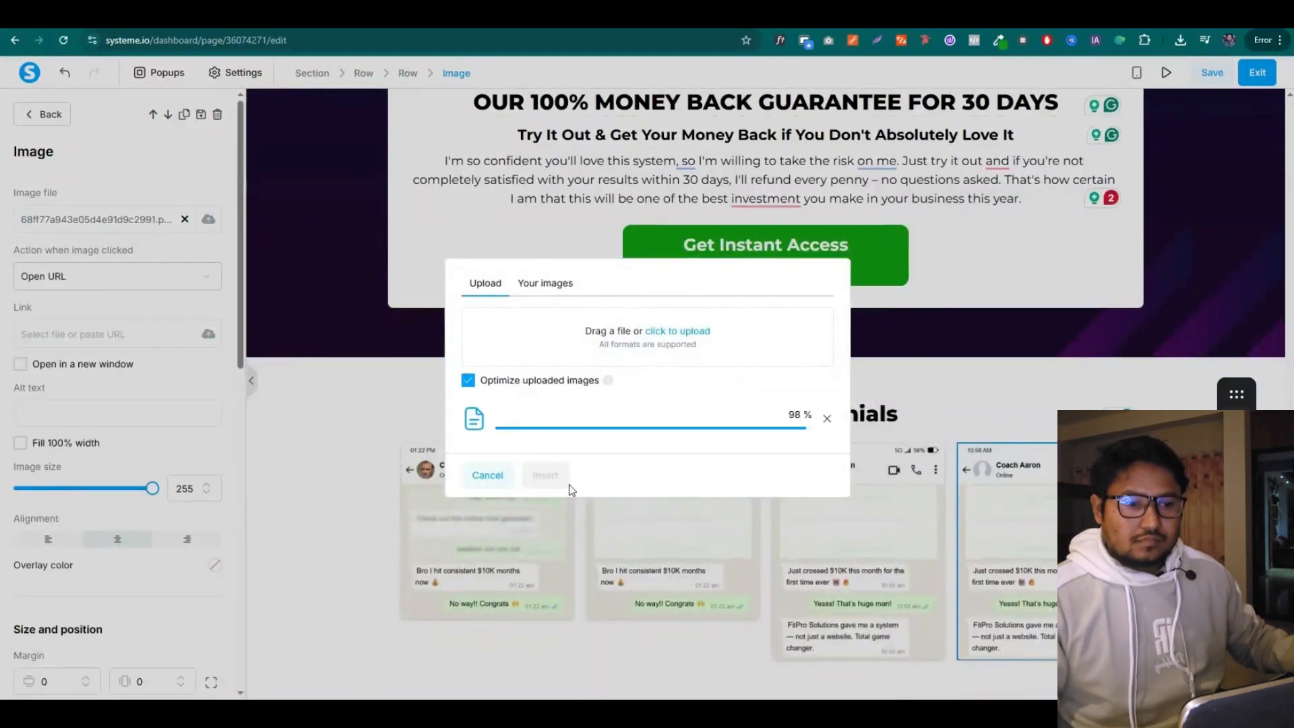
click(547, 476)
click(858, 553)
drag(152, 488, 154, 499)
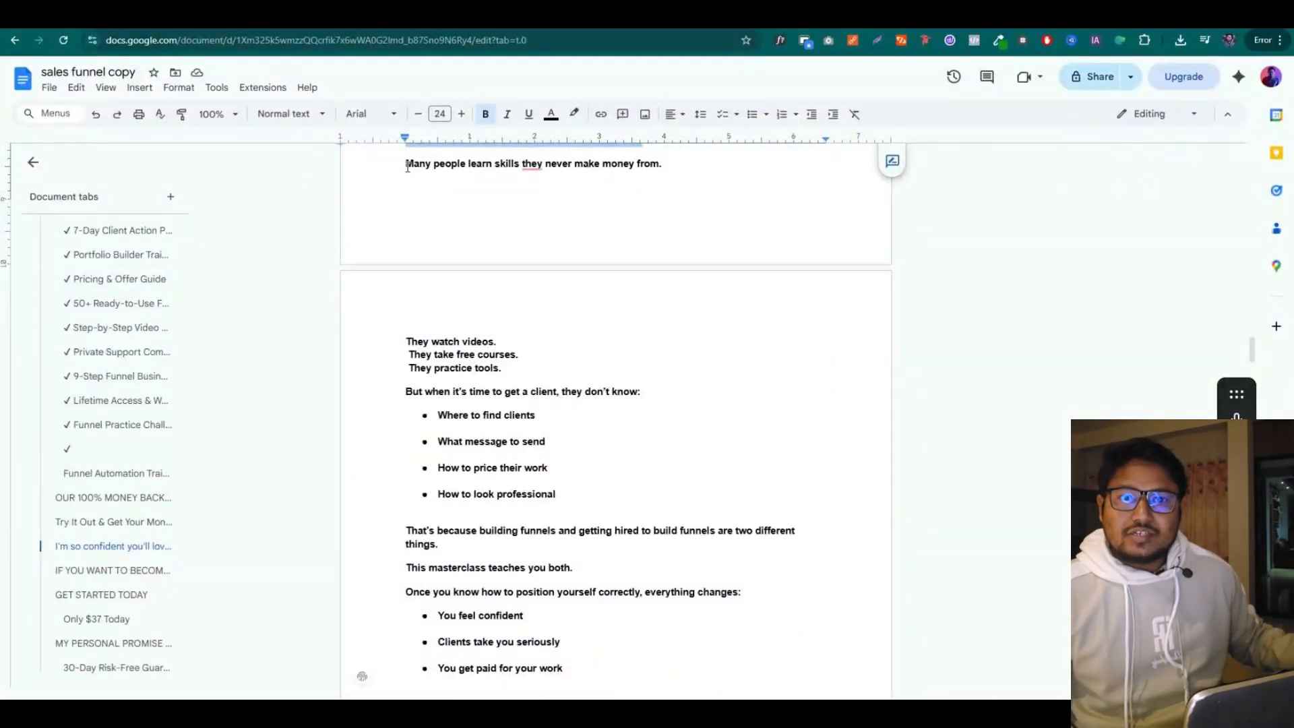
Select the line 'Many people learn skills they never make money from.' in the copy document
drag(559, 176, 646, 405)
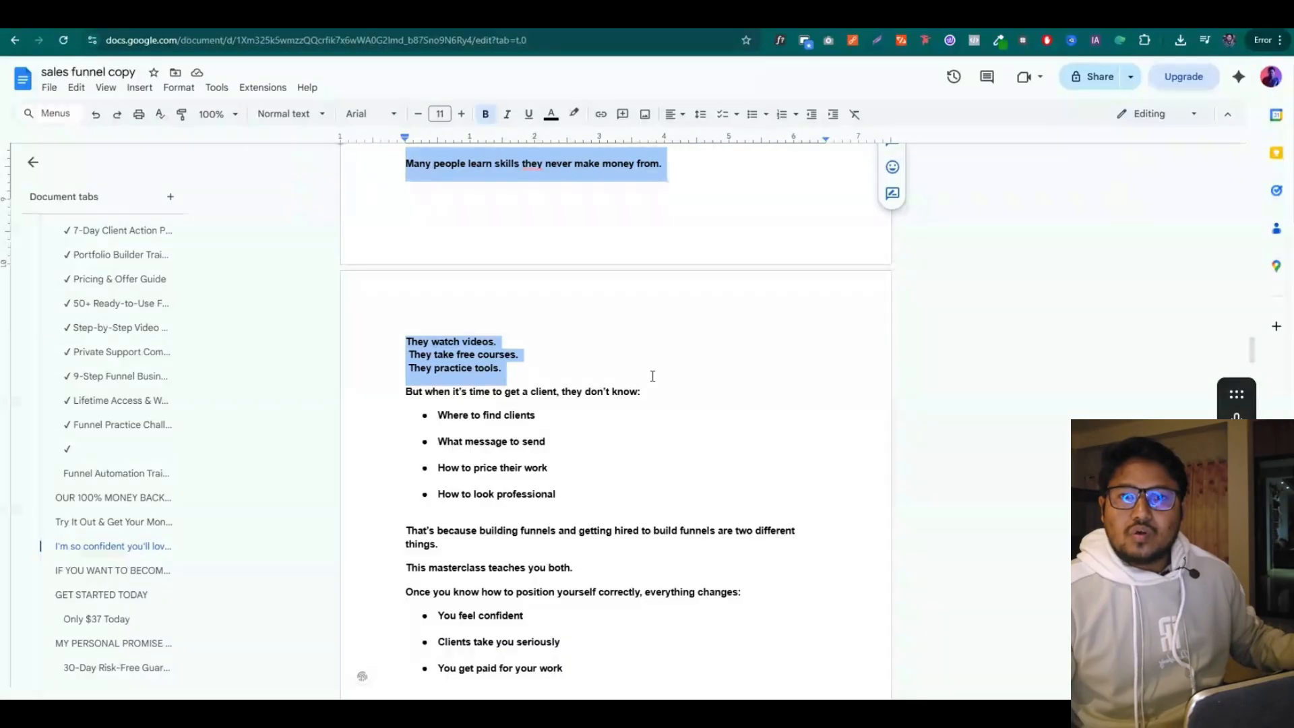
scroll(645, 298, up, 2)
click(645, 298)
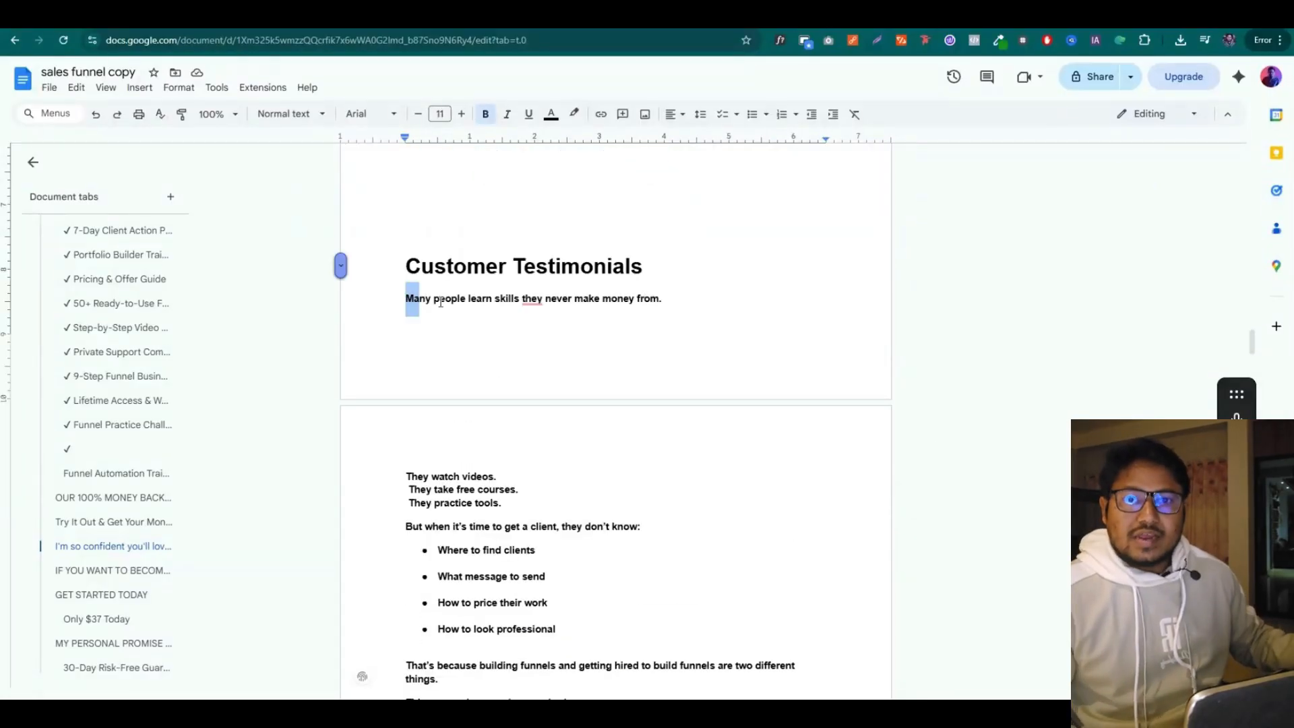
drag(440, 302, 662, 301)
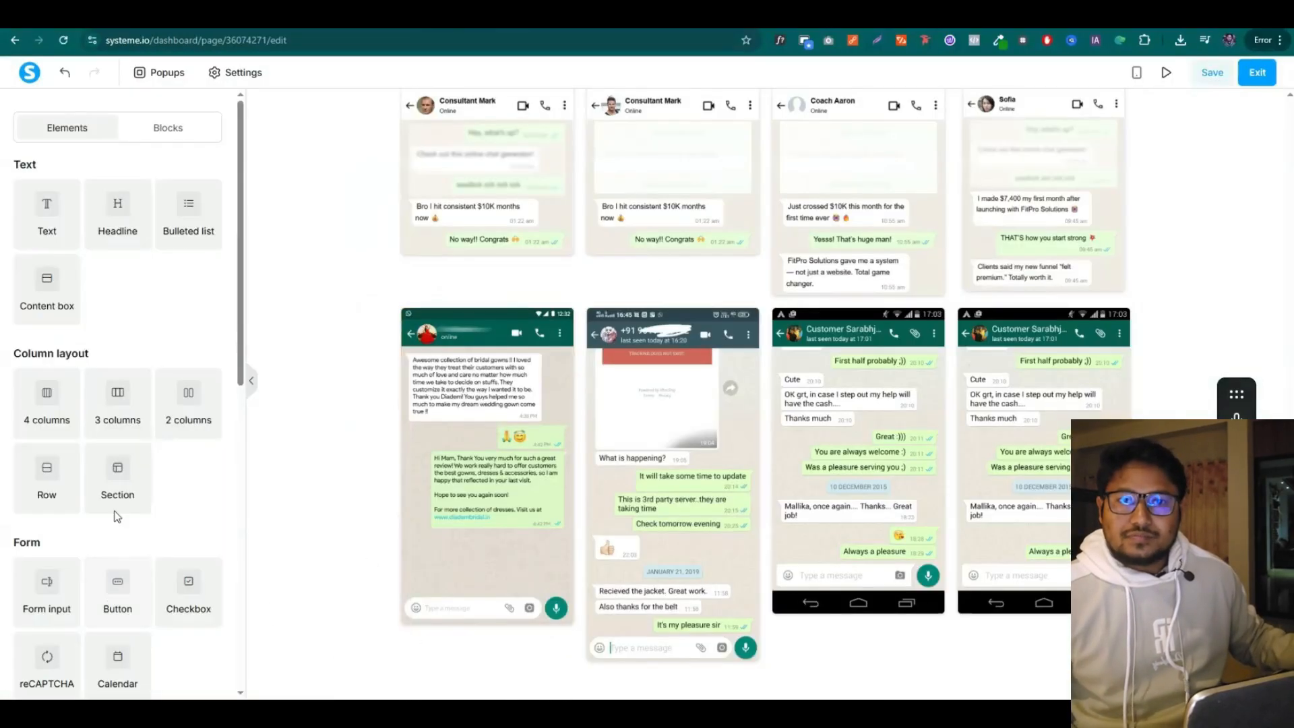
Add a new section with a two-column layout and a narrower content width
drag(116, 502, 615, 670)
scroll(508, 583, down, 2)
drag(182, 411, 717, 641)
click(748, 595)
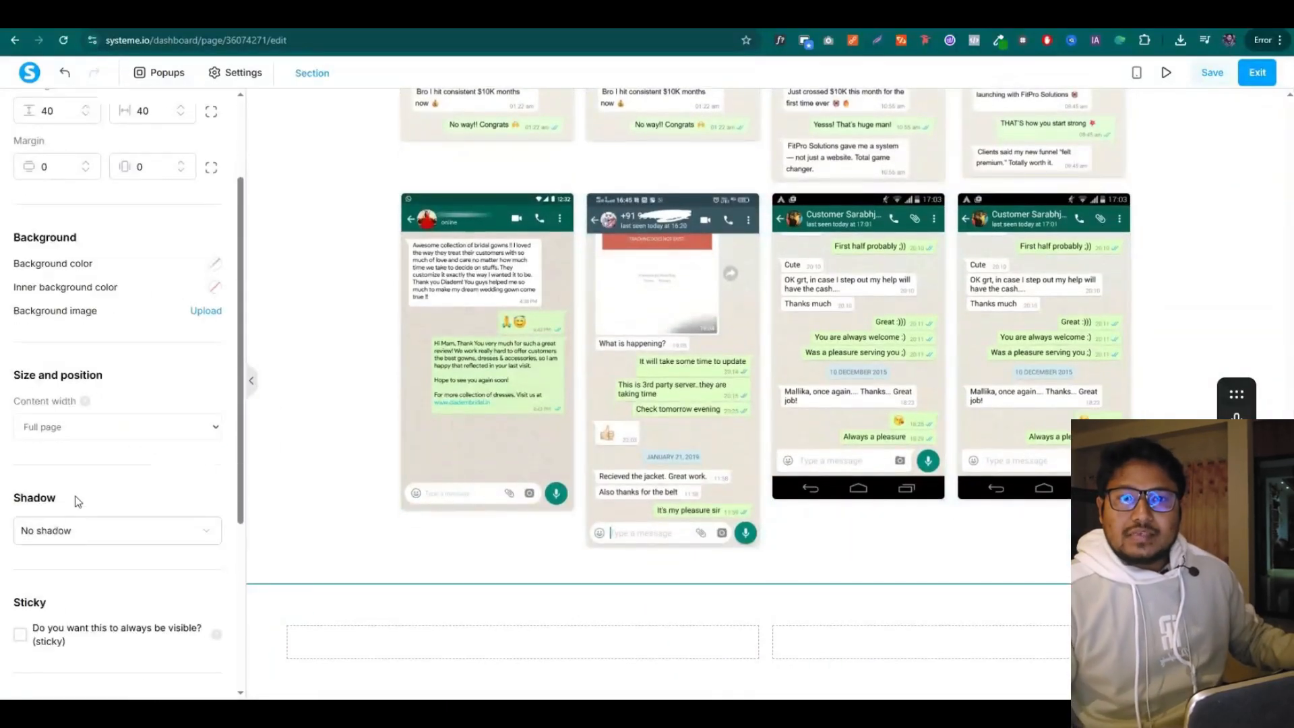
click(89, 432)
click(65, 466)
click(283, 389)
Put a left-aligned headline with the pasted copy into the right column
drag(94, 214, 847, 650)
triple_click(853, 637)
key(ctrl+v)
scroll(94, 606, down, 2)
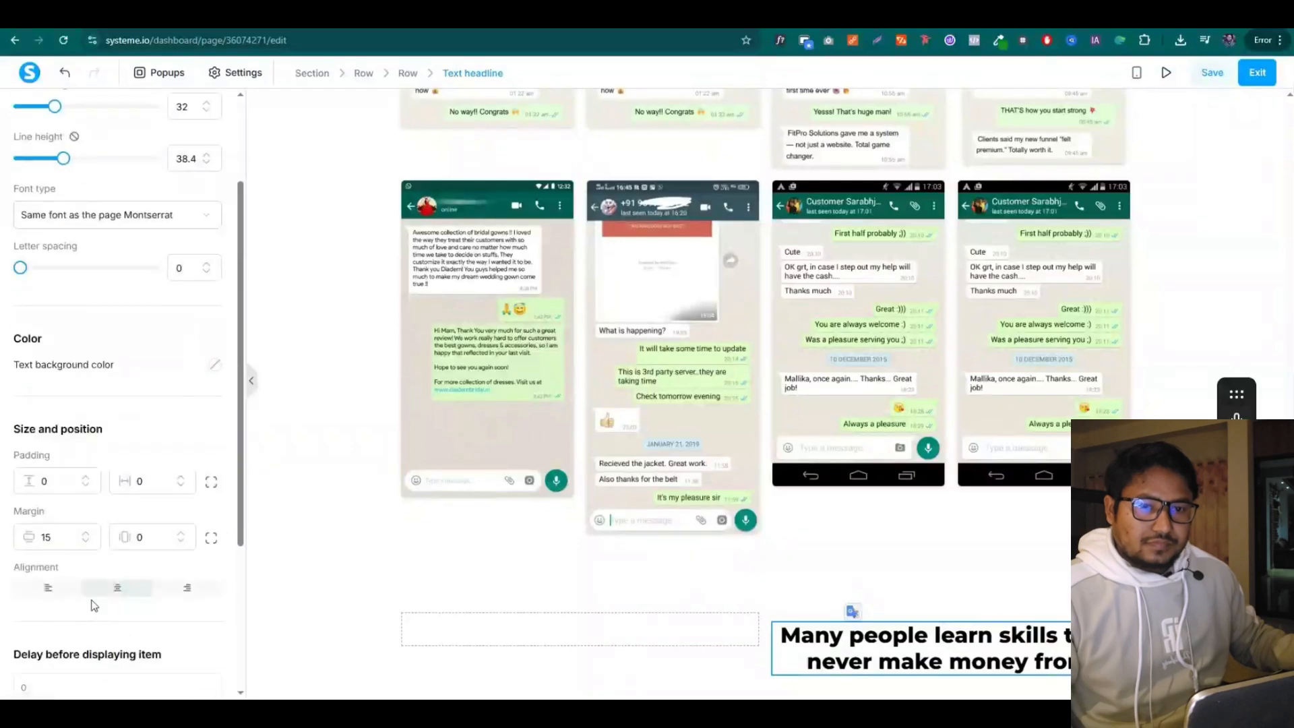
click(35, 591)
Copy the masterclass body text from the sales funnel copy document
click(404, 14)
click(426, 297)
scroll(408, 394, down, 2)
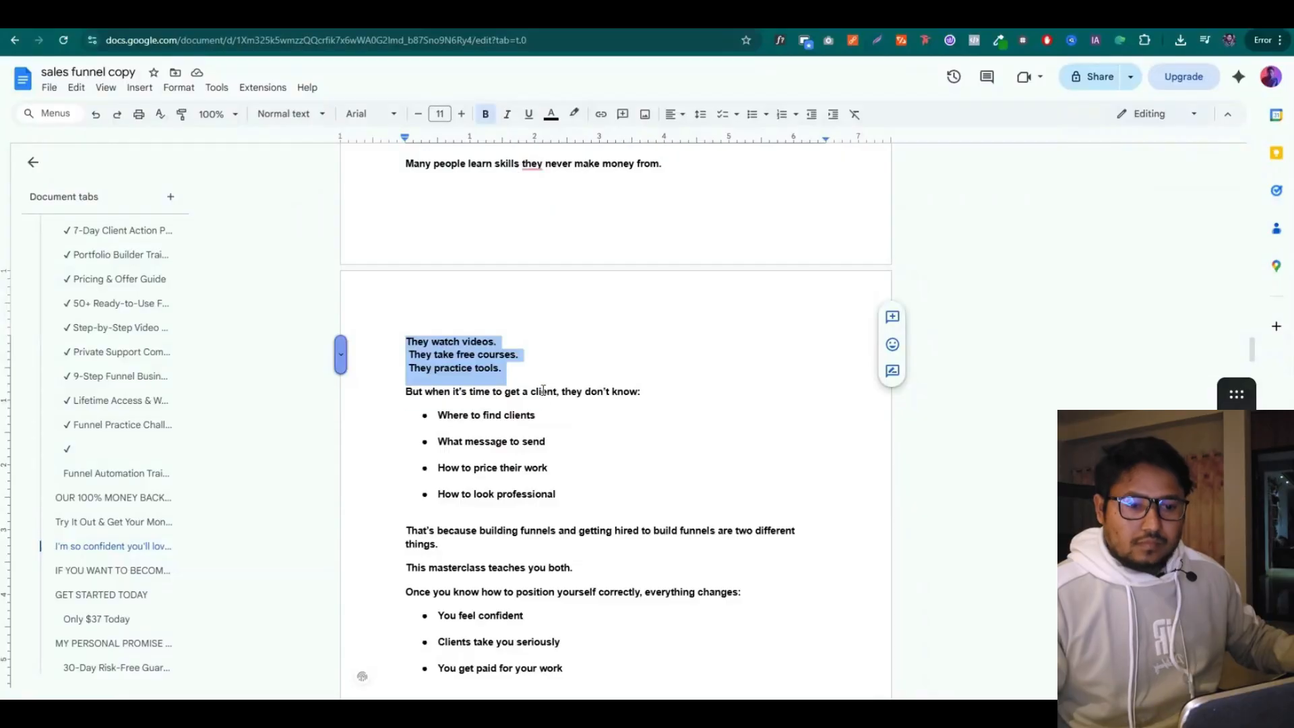
scroll(554, 403, down, 2)
drag(555, 403, 579, 420)
scroll(580, 420, down, 2)
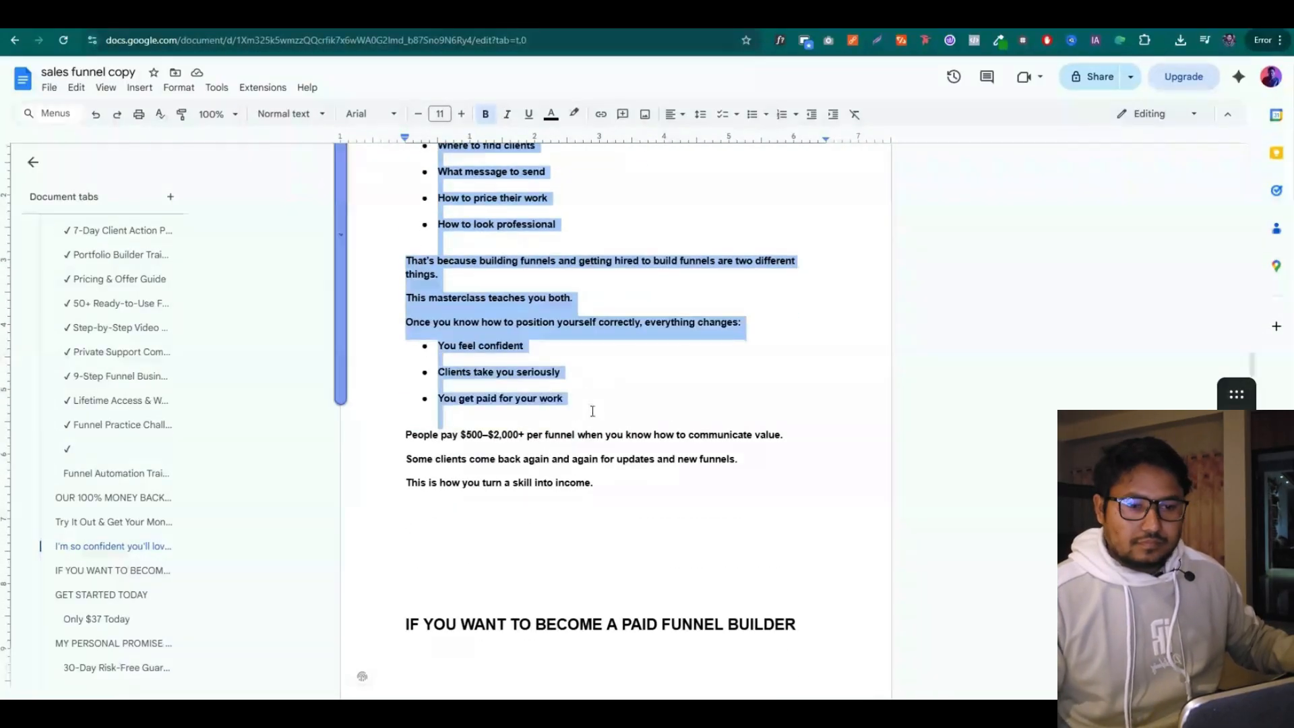
click(248, 14)
Place a text block under the headline and paste the masterclass copy over the Lorem ipsum
scroll(616, 575, down, 1)
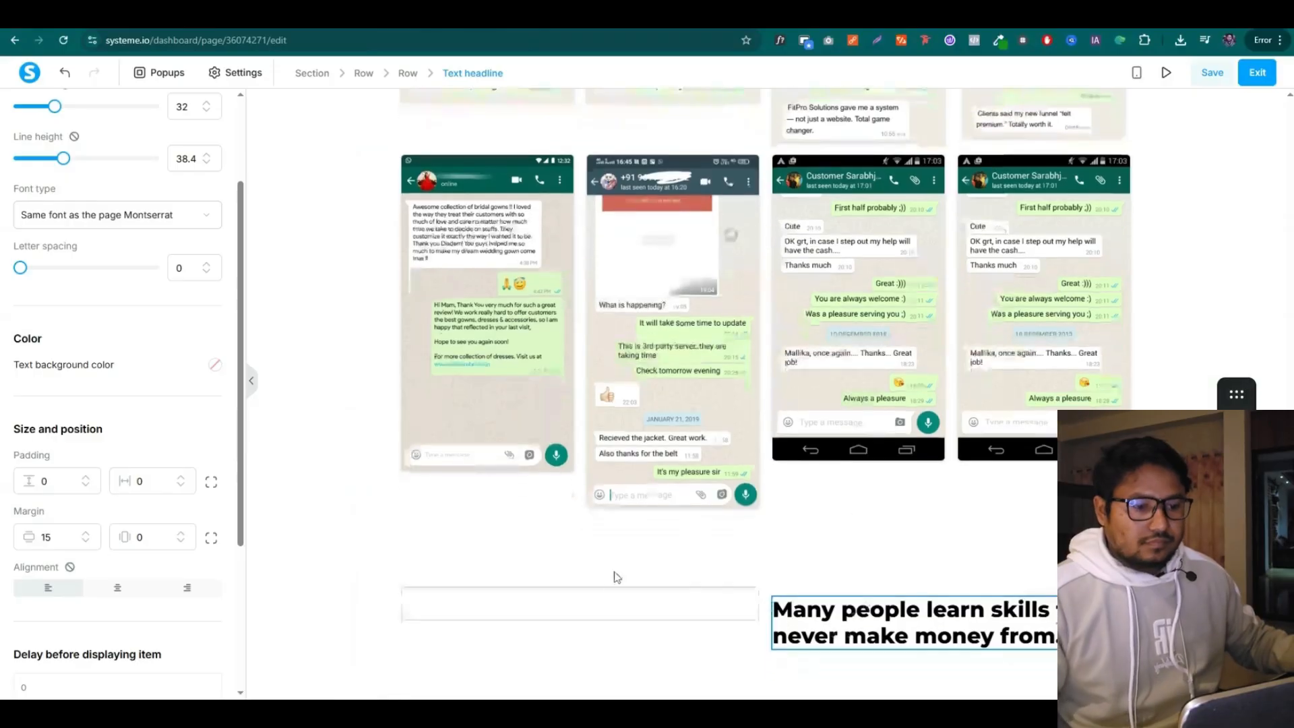
click(615, 575)
drag(54, 229, 991, 662)
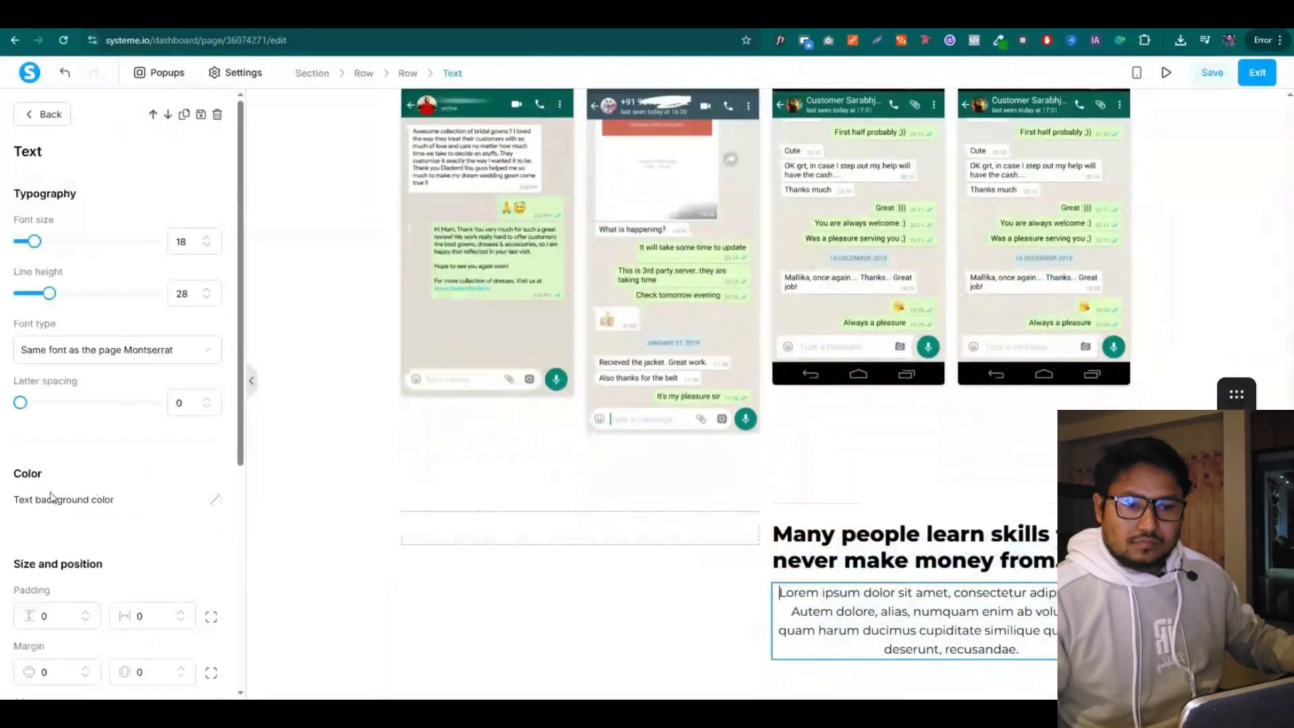
key(ctrl+a)
key(ctrl+v)
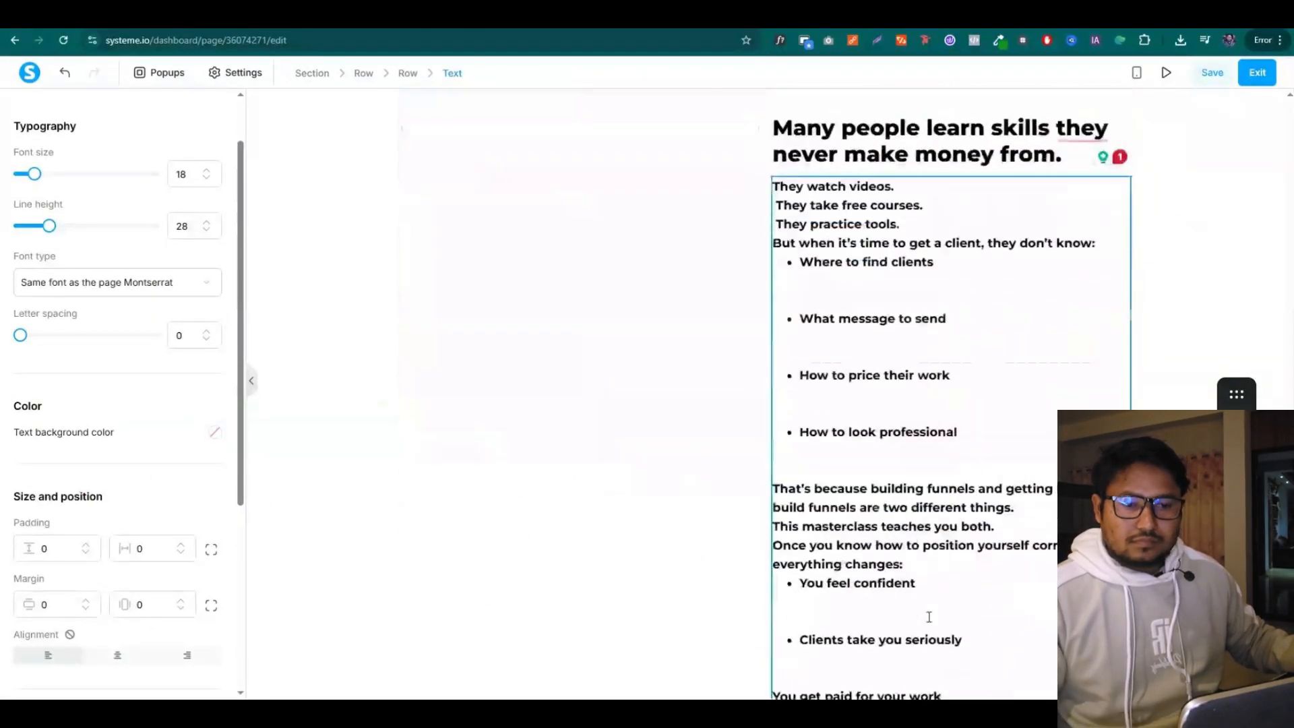
Delete the blank lines between the bullets and around the last sentence
scroll(821, 228, down, 1)
click(818, 287)
key(BackSpace)
key(BackSpace)
click(814, 352)
key(BackSpace)
key(BackSpace)
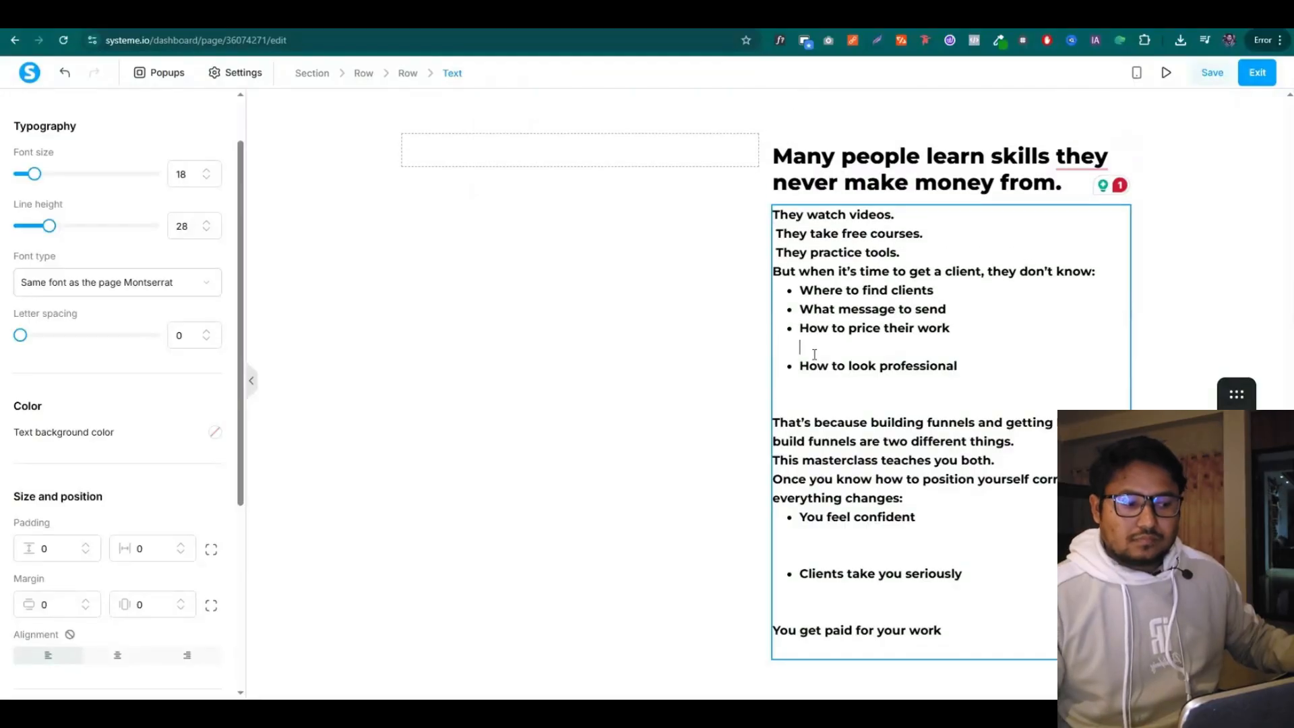
click(820, 406)
key(BackSpace)
click(834, 561)
key(BackSpace)
key(BackSpace)
click(820, 603)
key(BackSpace)
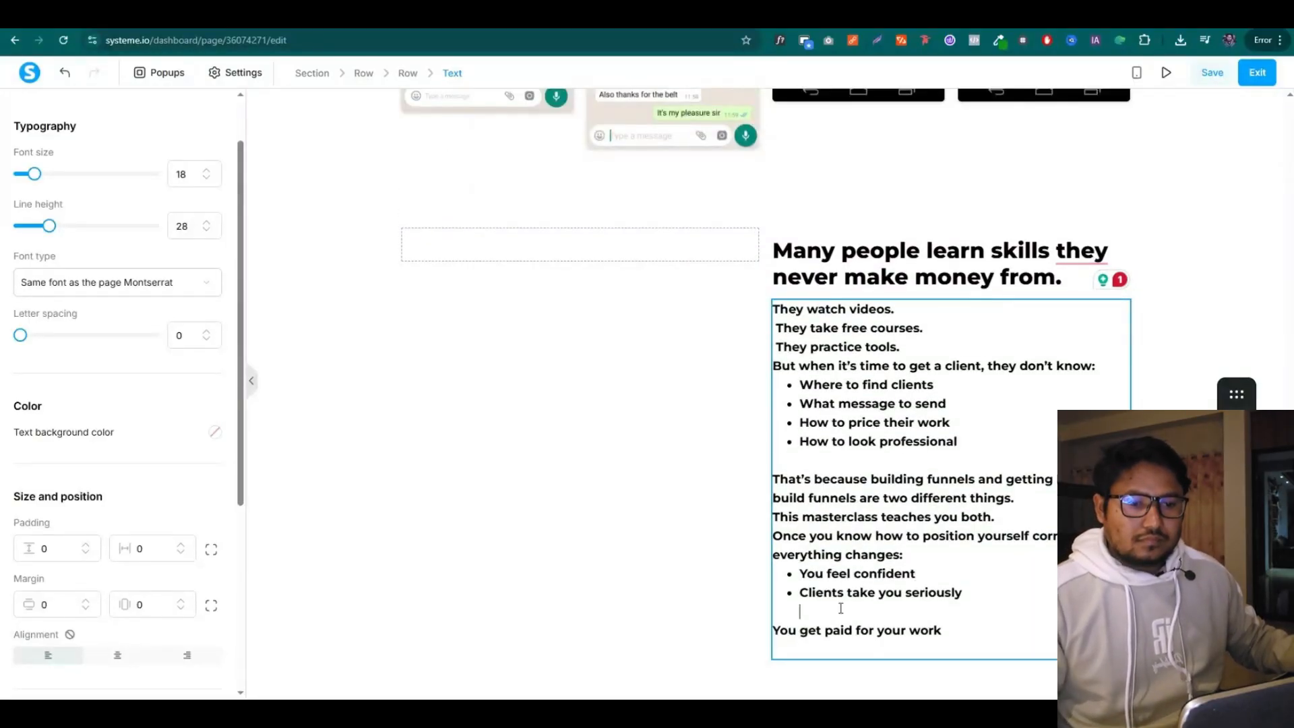
click(815, 649)
key(BackSpace)
Unbold the first three lines and explanation sentences, then add an image to the left column
drag(774, 330, 901, 368)
click(772, 404)
click(865, 348)
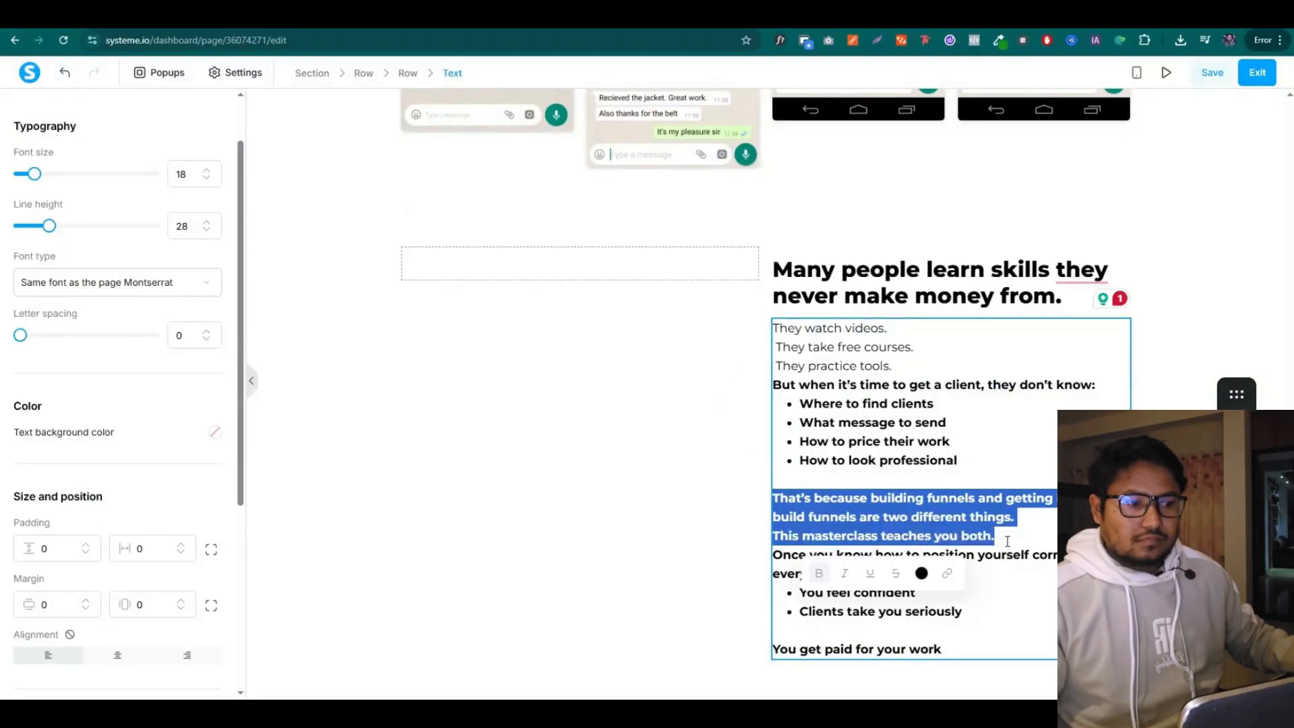
click(819, 573)
click(792, 612)
click(1174, 304)
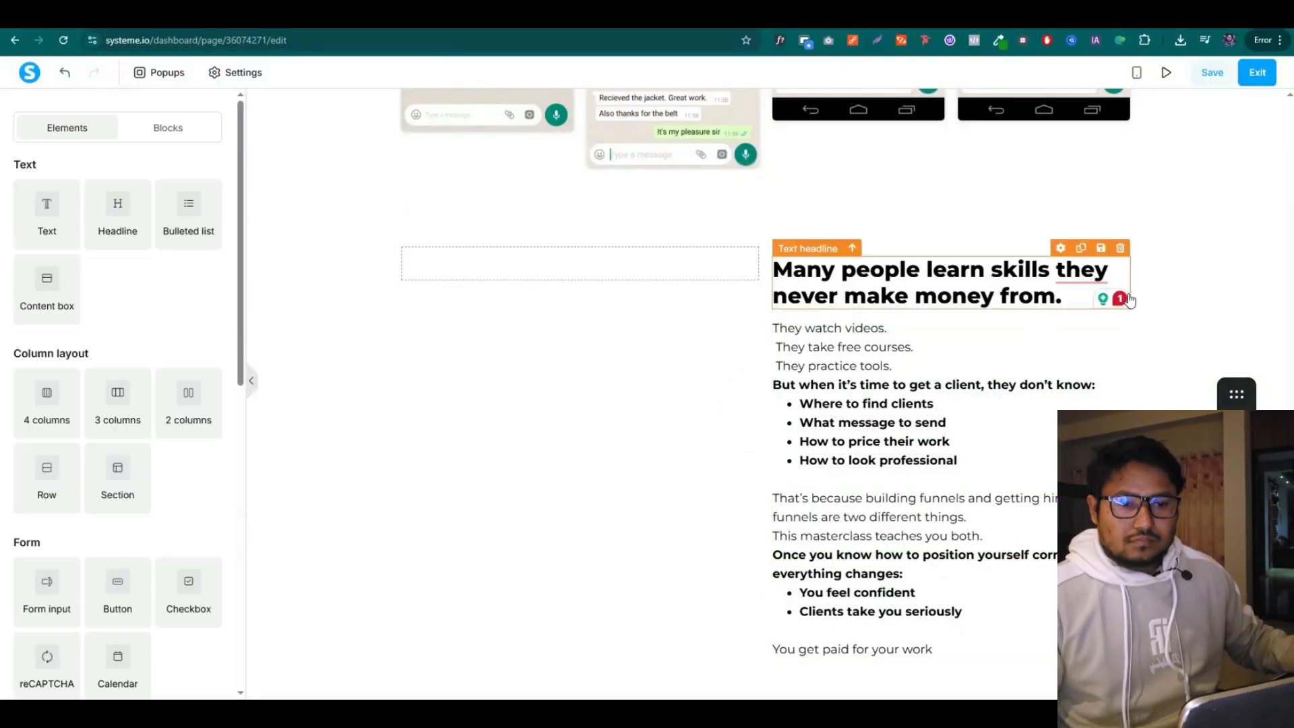
scroll(113, 457, down, 7)
drag(33, 356, 620, 271)
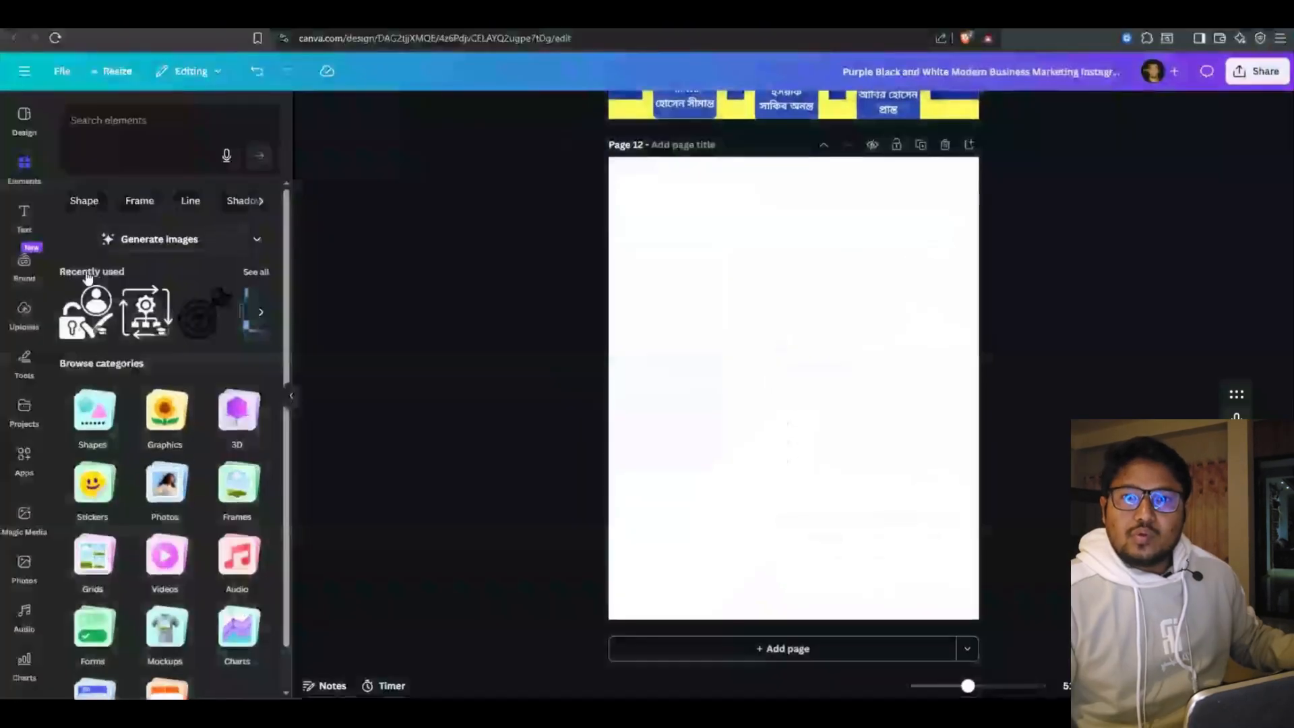
Add the three-people laptop stock photo from an 'online course' search to page 12, spanning the width
click(24, 570)
click(171, 120)
key(Return)
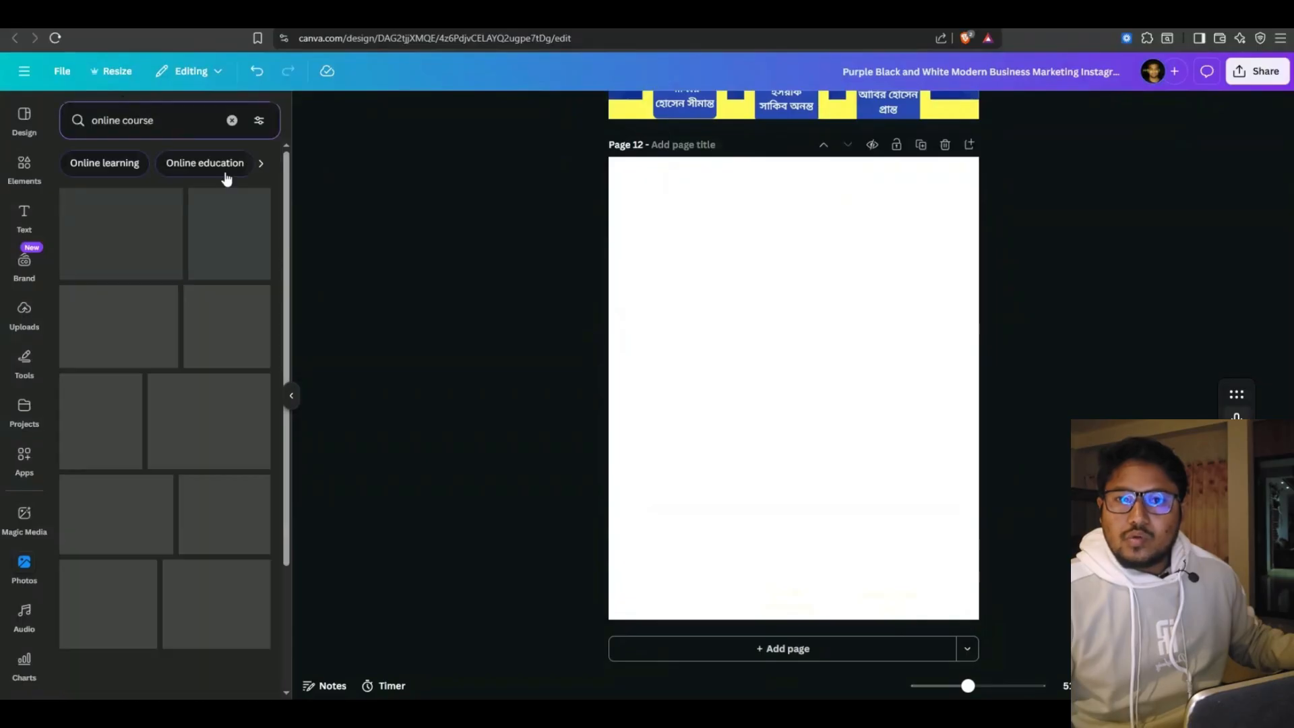
scroll(153, 325, down, 3)
scroll(154, 326, down, 5)
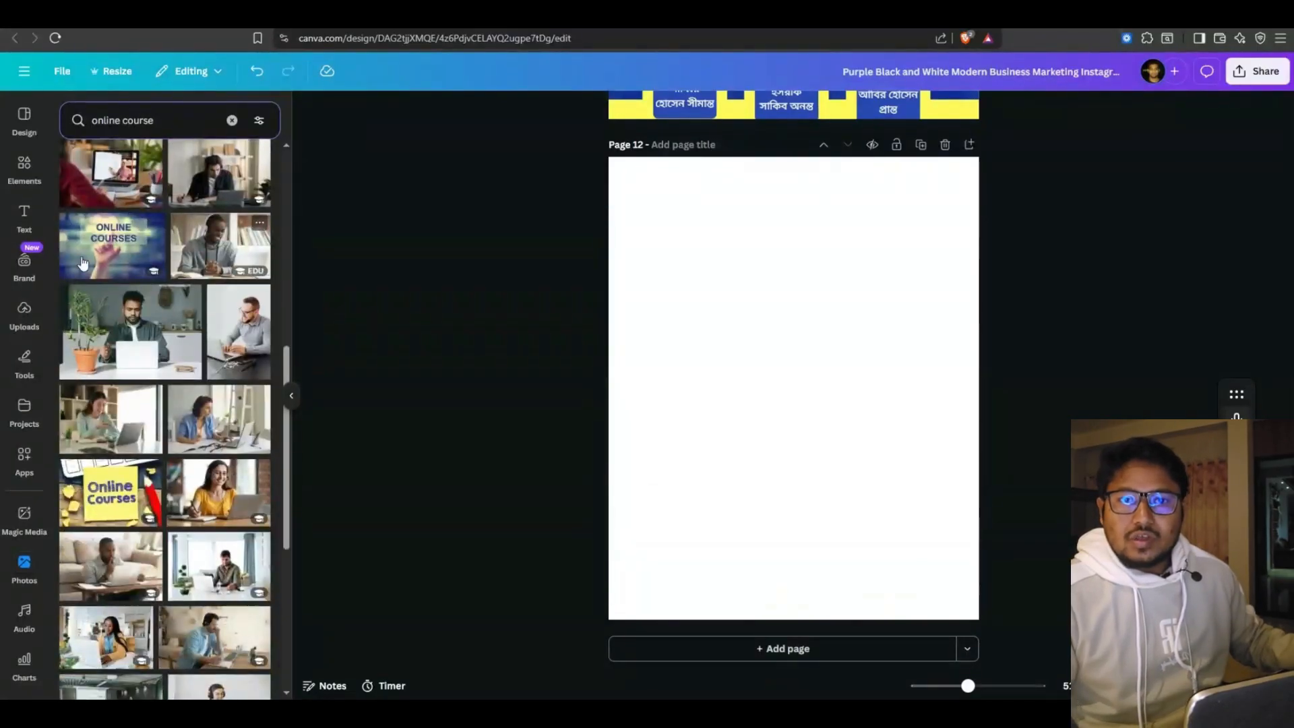
scroll(164, 243, down, 10)
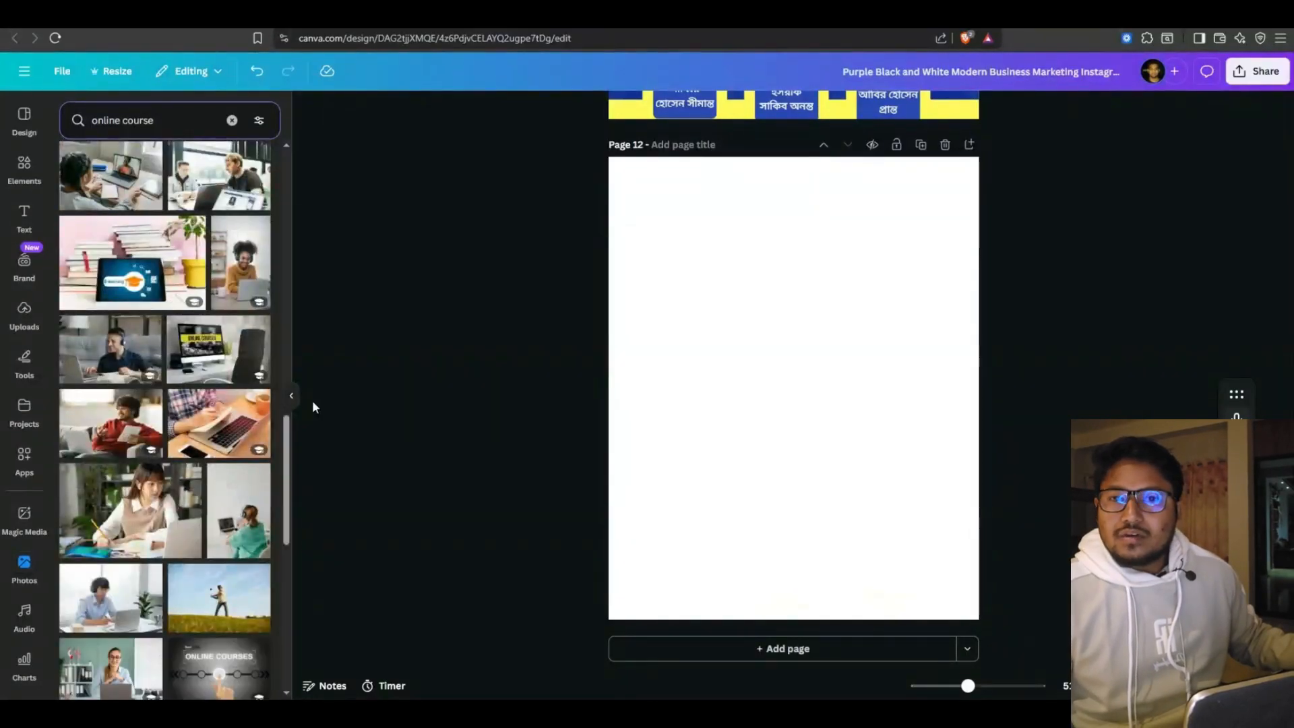
scroll(161, 319, down, 4)
click(111, 476)
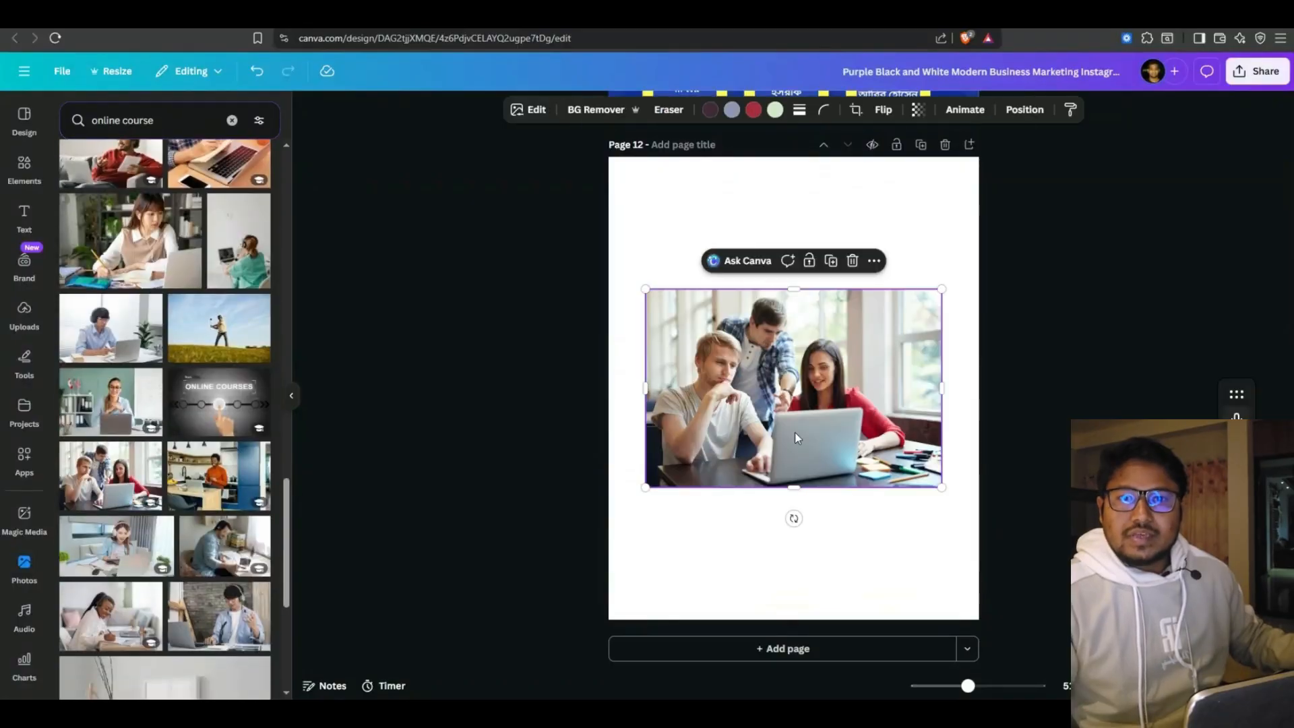
drag(774, 424, 739, 295)
drag(906, 356, 989, 465)
mouse_move(810, 428)
mouse_down()
mouse_move(811, 443)
mouse_move(810, 429)
mouse_up()
click(1063, 124)
Download only page 12 of the Canva design as a PNG
click(1258, 71)
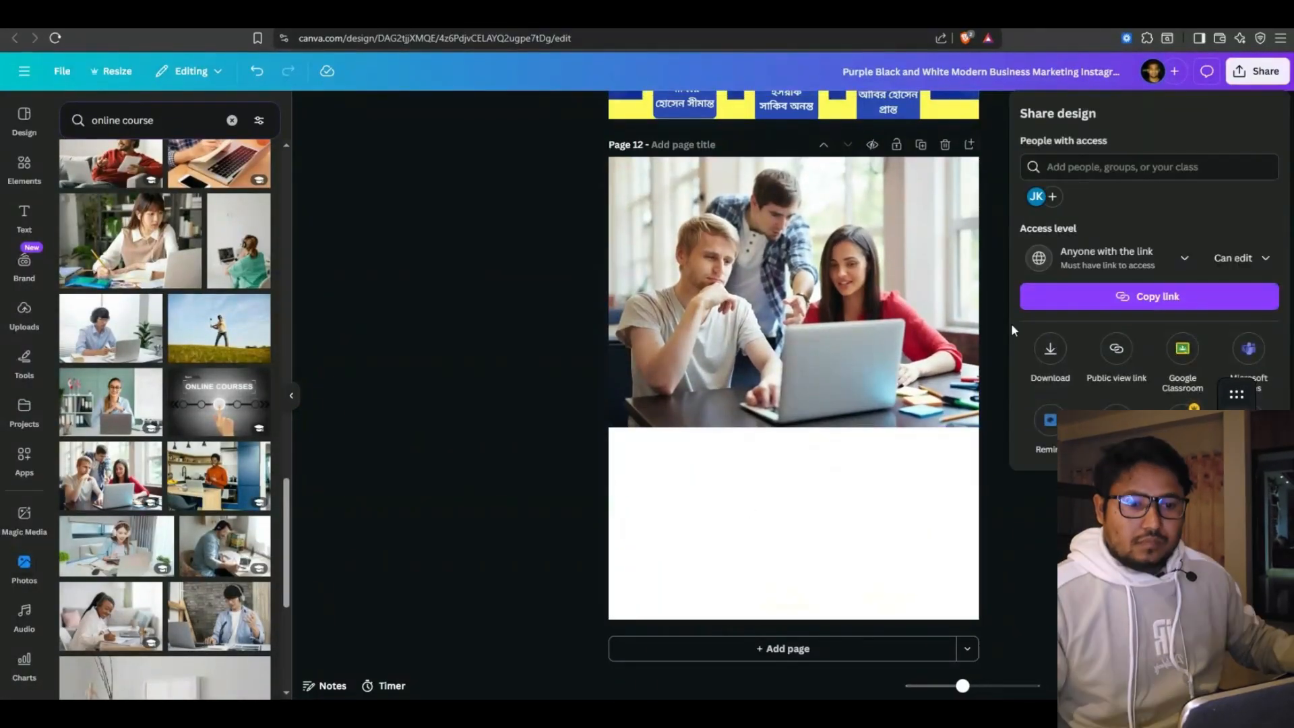
click(1053, 350)
click(1146, 347)
click(1041, 372)
scroll(1046, 465, down, 5)
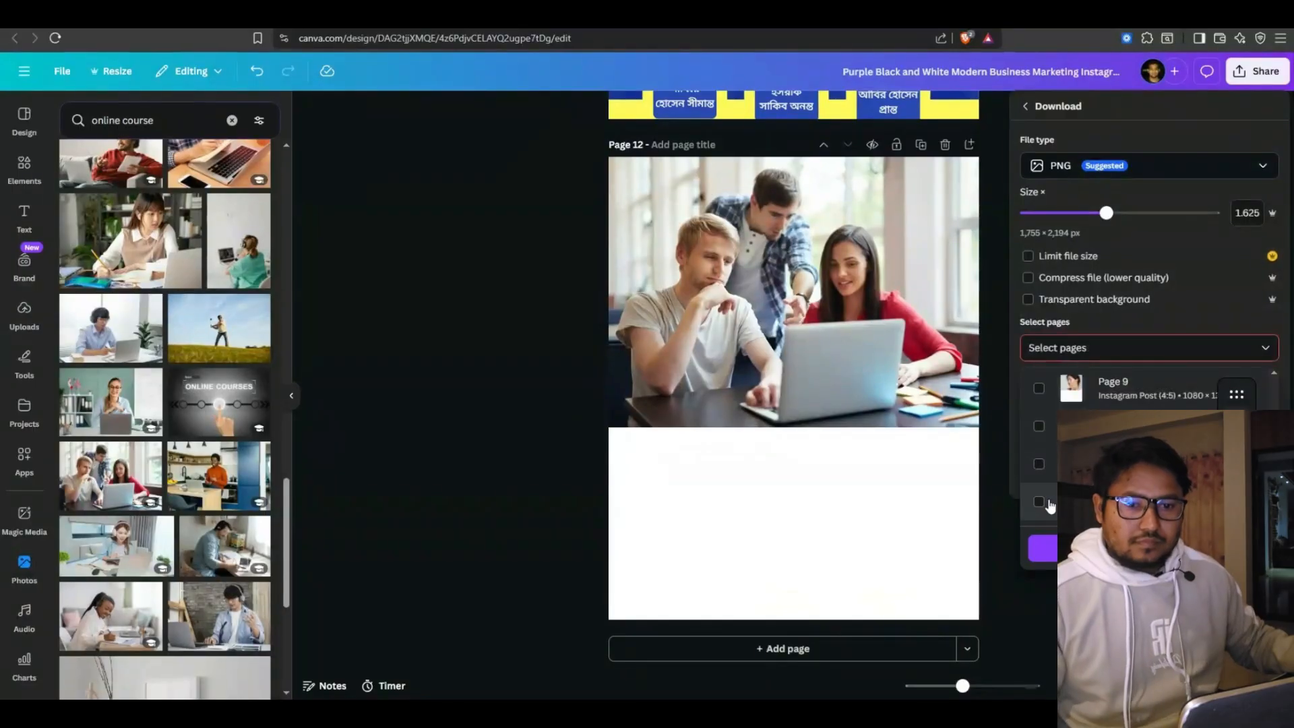
click(1048, 504)
click(1053, 546)
click(1120, 415)
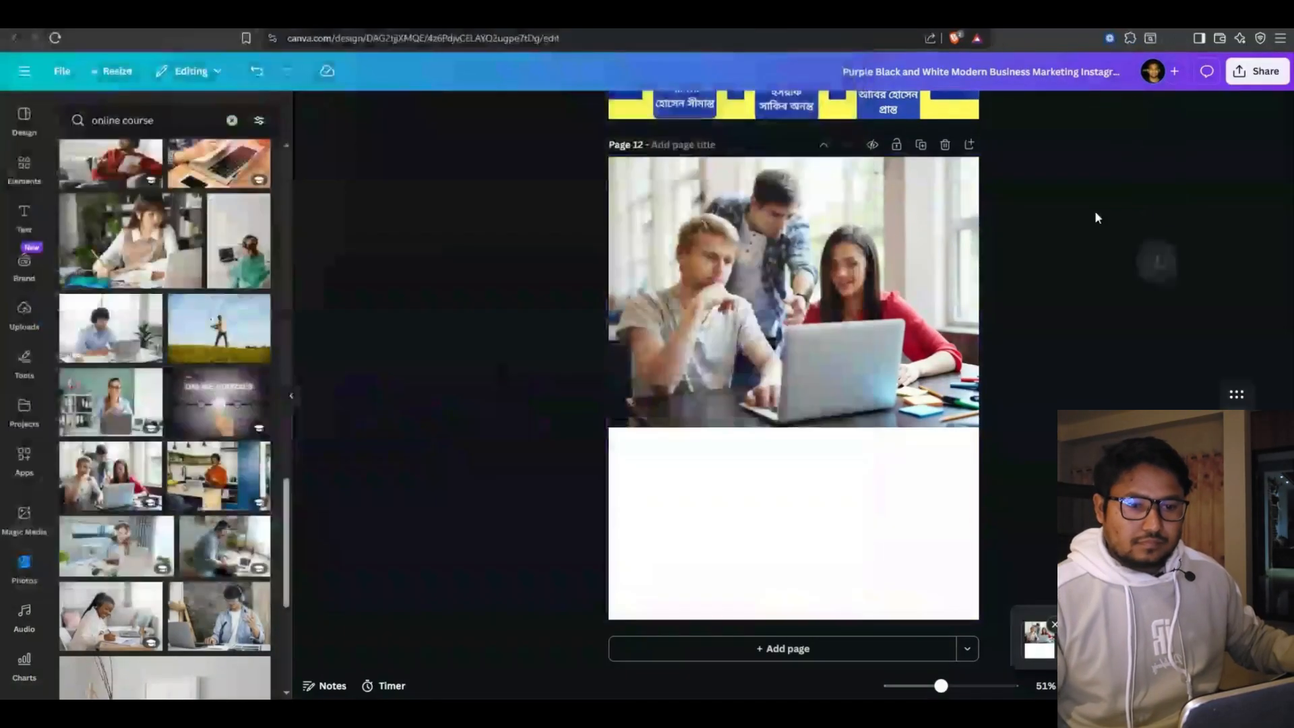
Crop the blank area off the downloaded PNG and upload it to the image element
click(1113, 71)
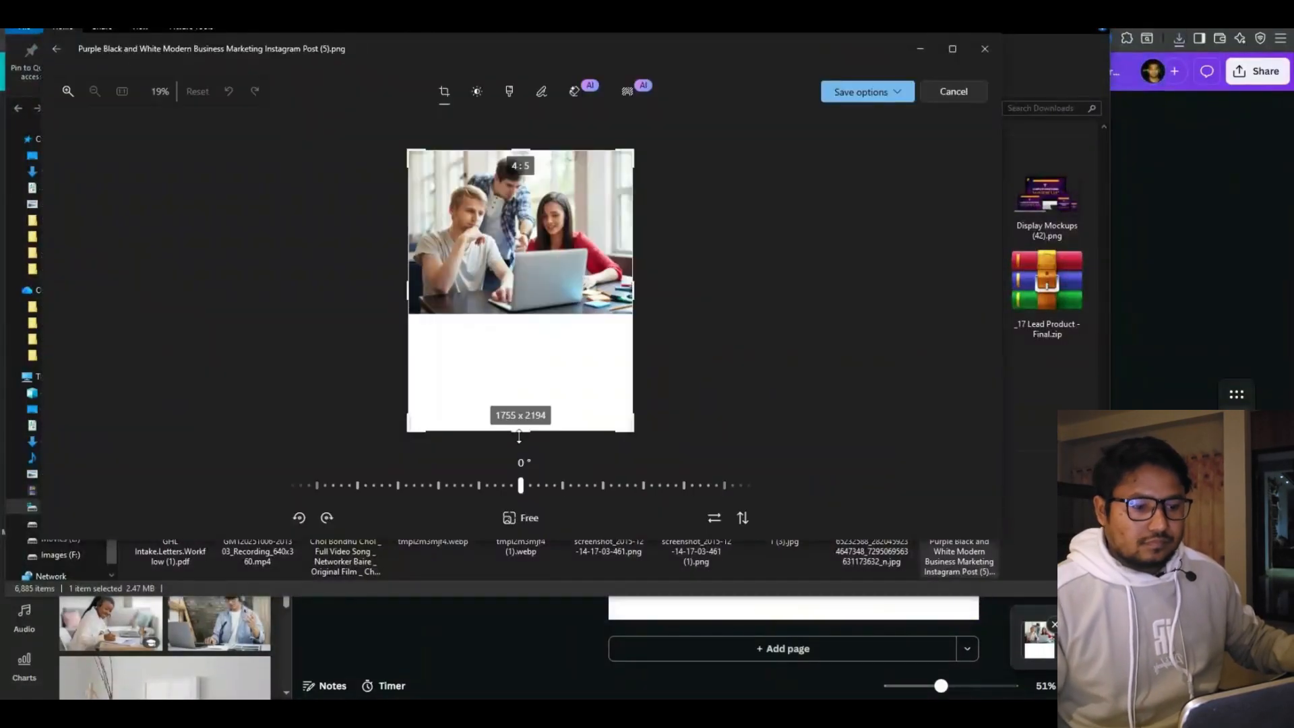
drag(519, 436, 519, 316)
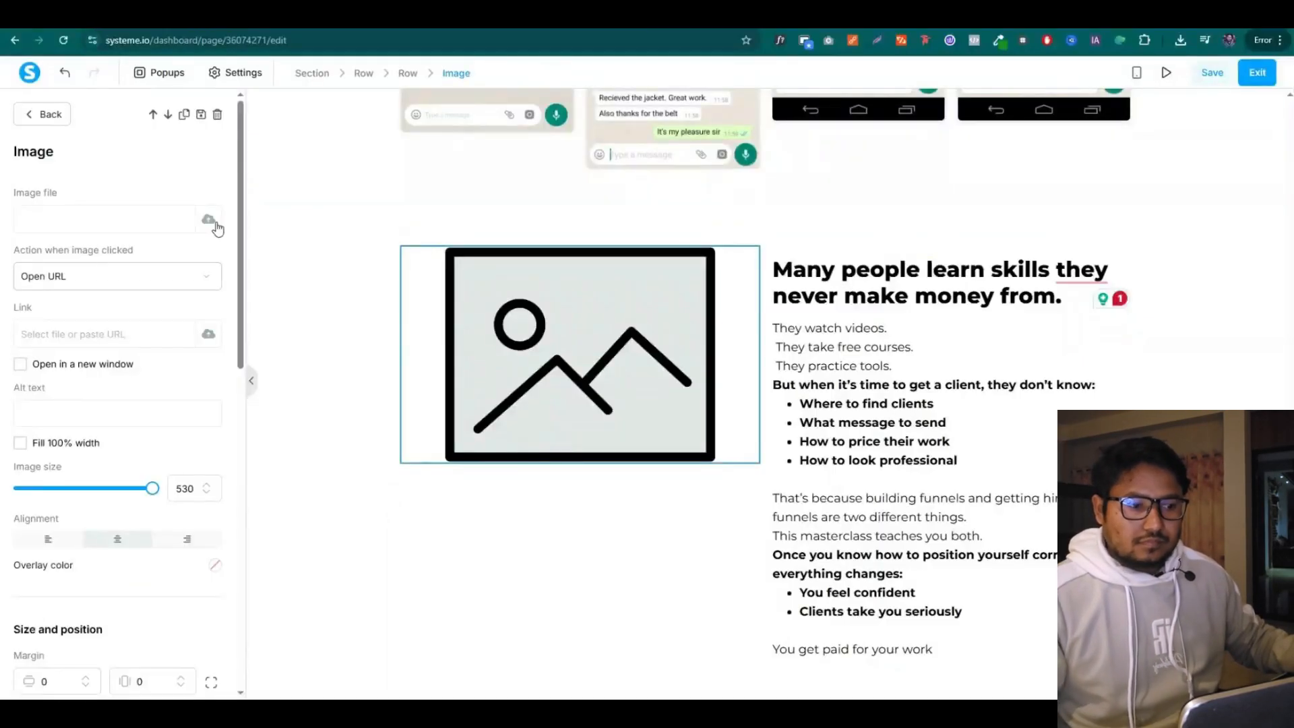
click(208, 219)
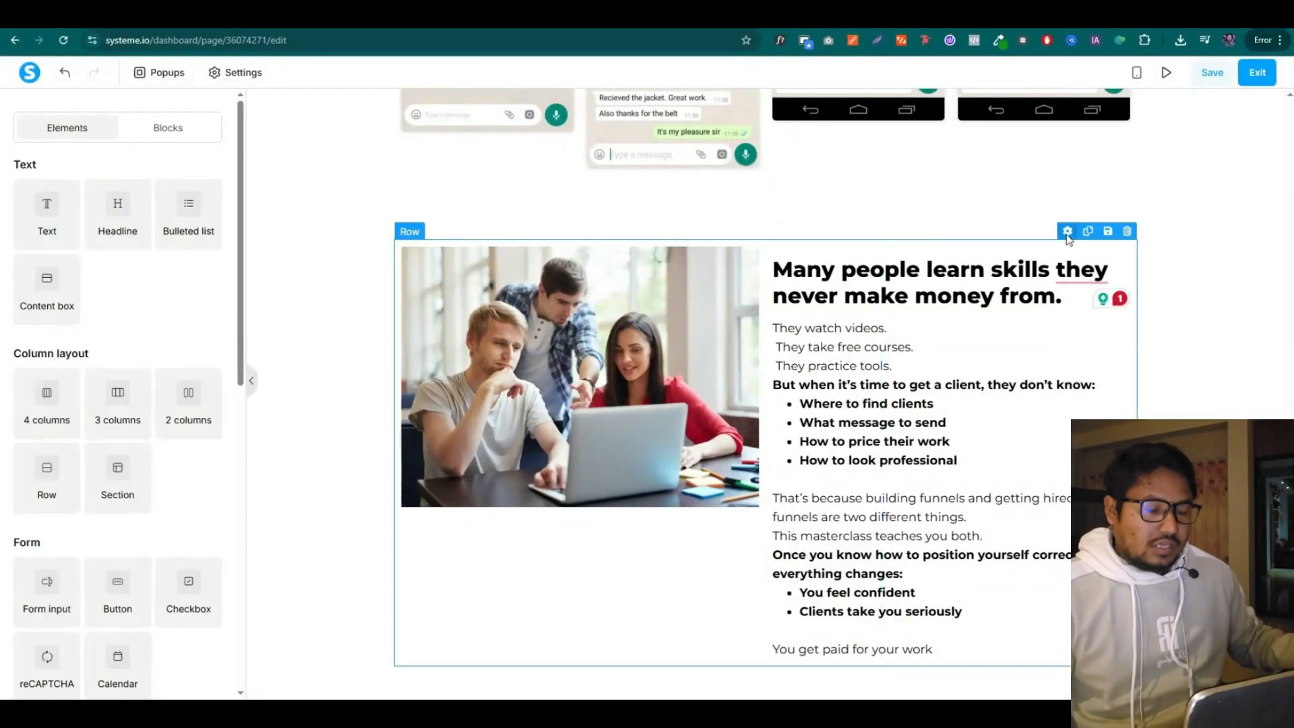
Set the masterclass row's horizontal margin to -17 to widen it
click(1067, 232)
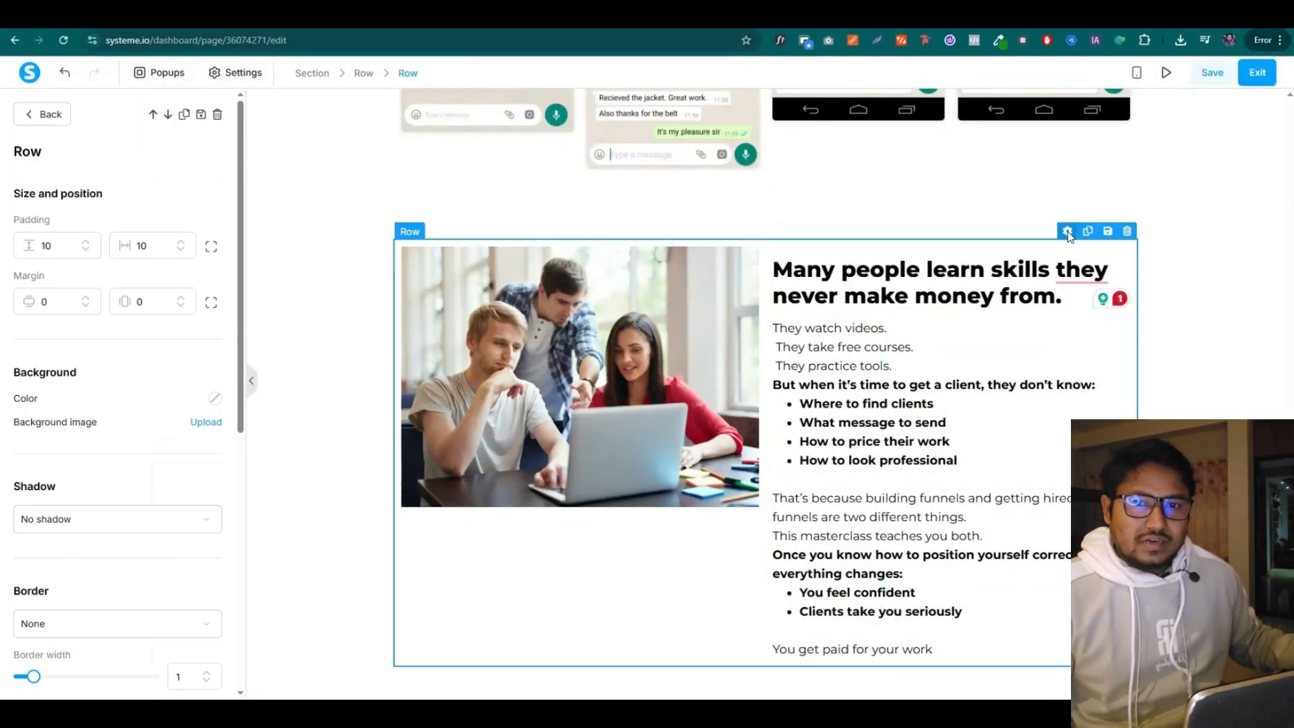
click(179, 309)
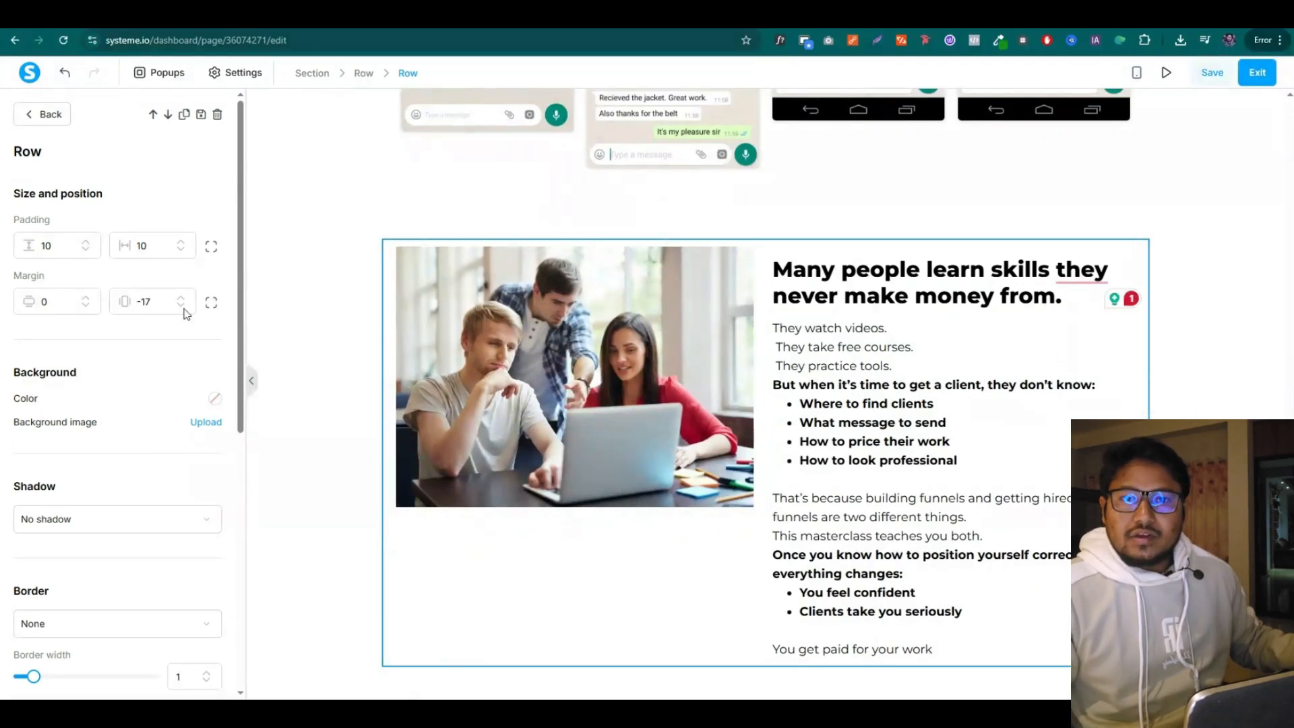
click(184, 310)
click(689, 543)
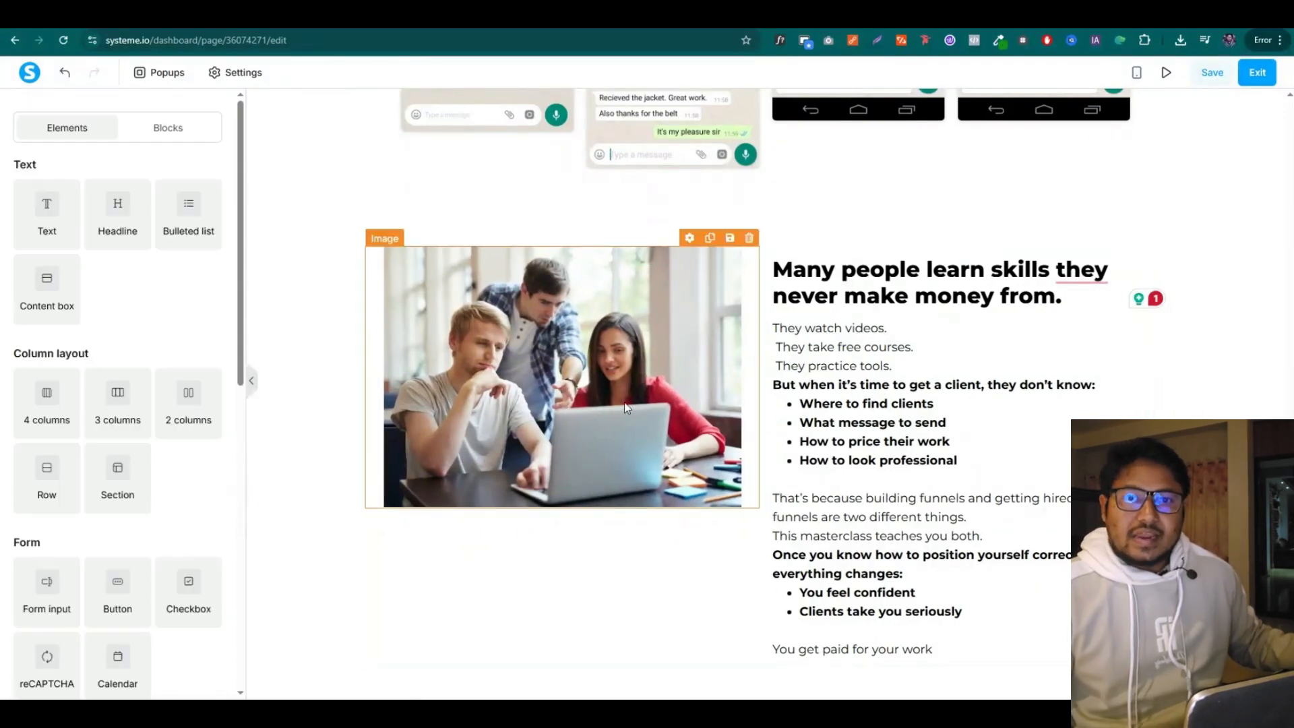
Enlarge the laptop photo with the Image size slider, then select the headline
click(625, 407)
drag(136, 500, 150, 500)
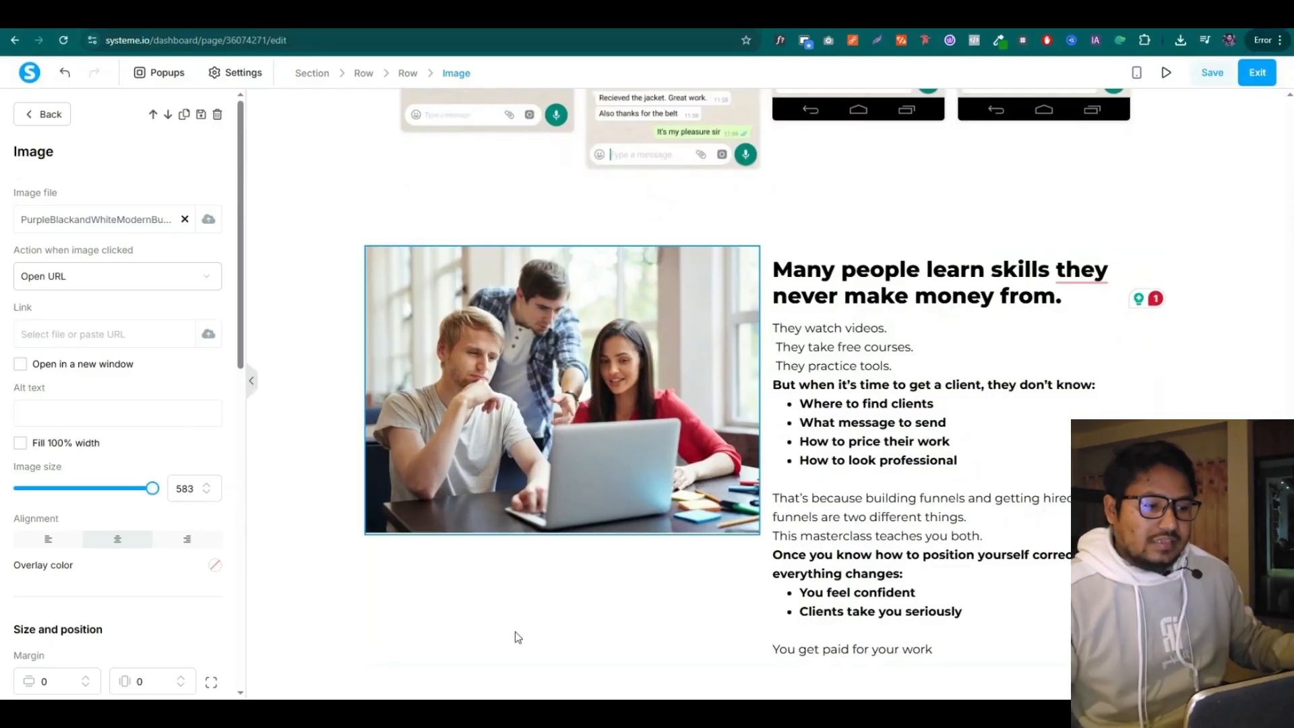
click(516, 632)
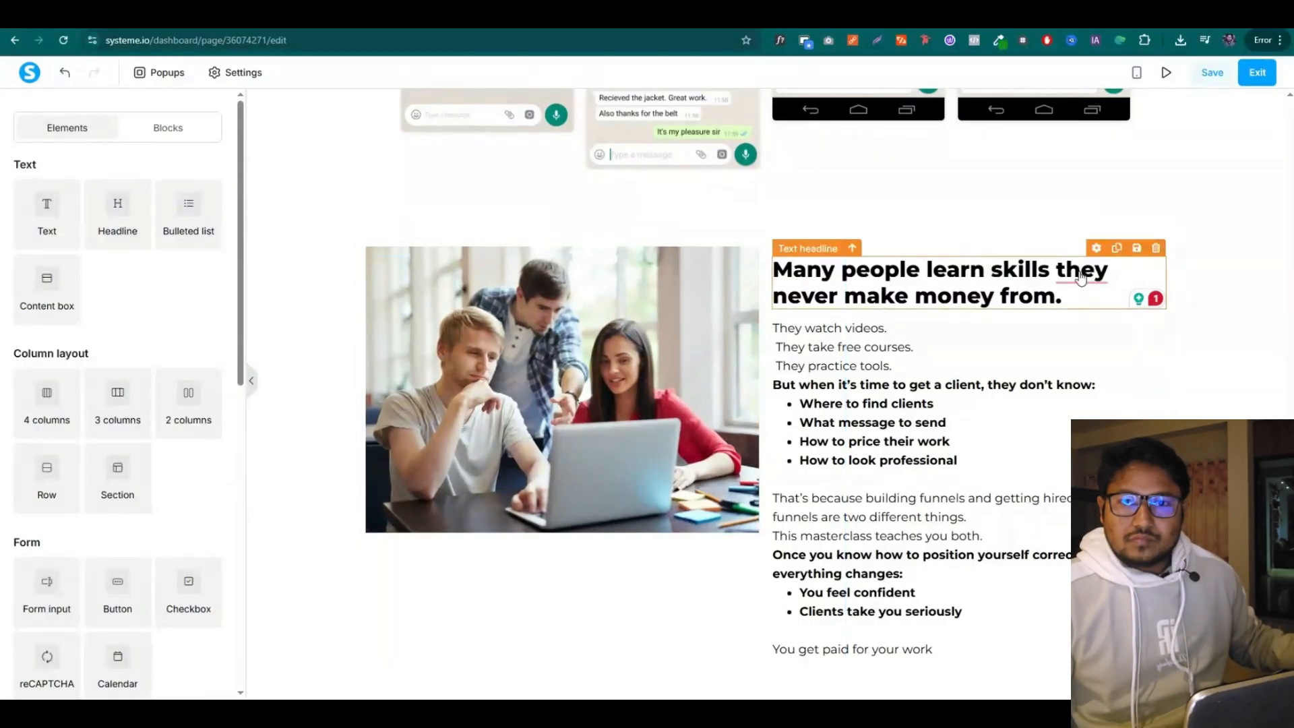
click(916, 298)
scroll(76, 495, down, 3)
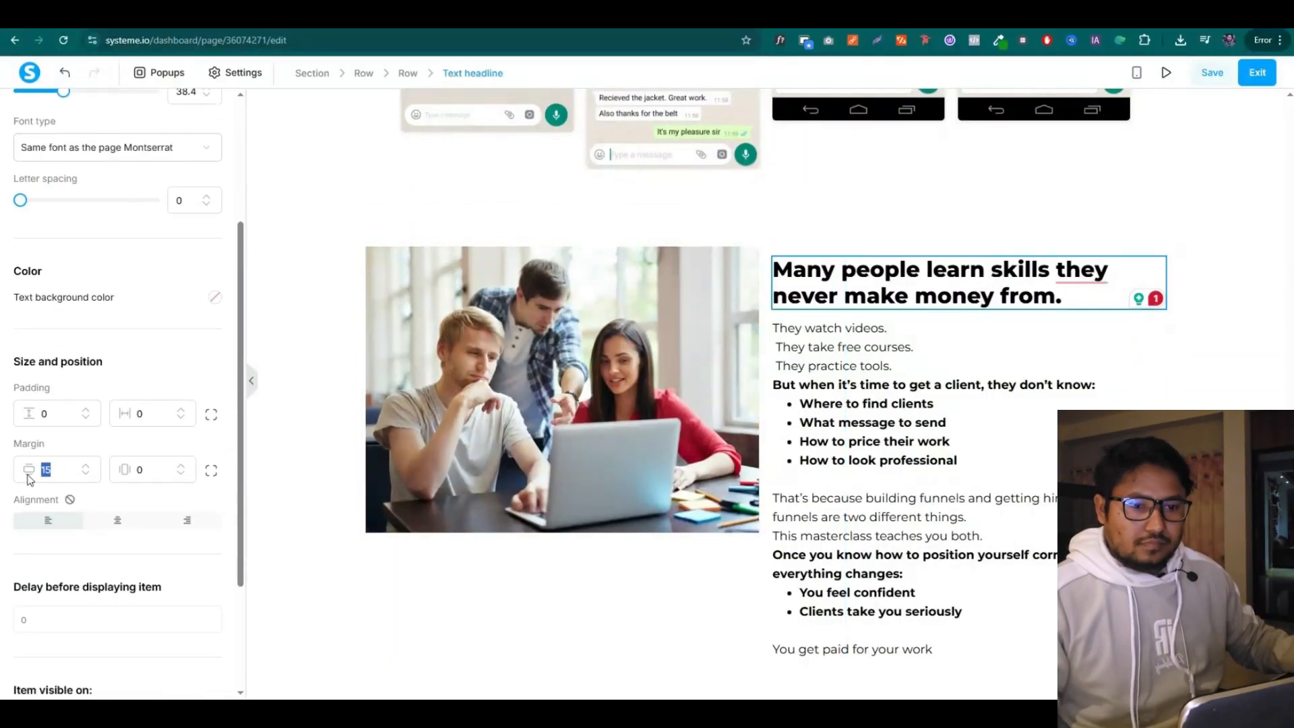
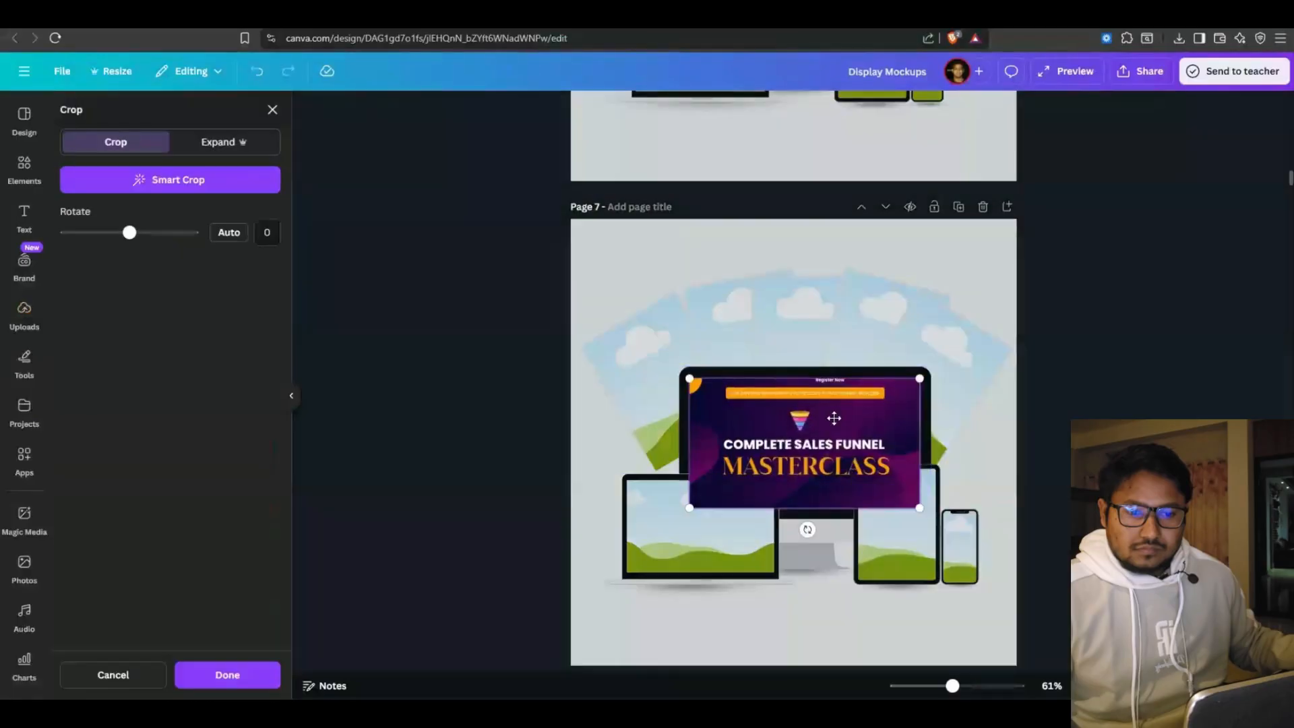
Widen the monitor image crop, then fit the 10-hour masterclass thumbnail onto the laptop screen
drag(923, 380, 926, 371)
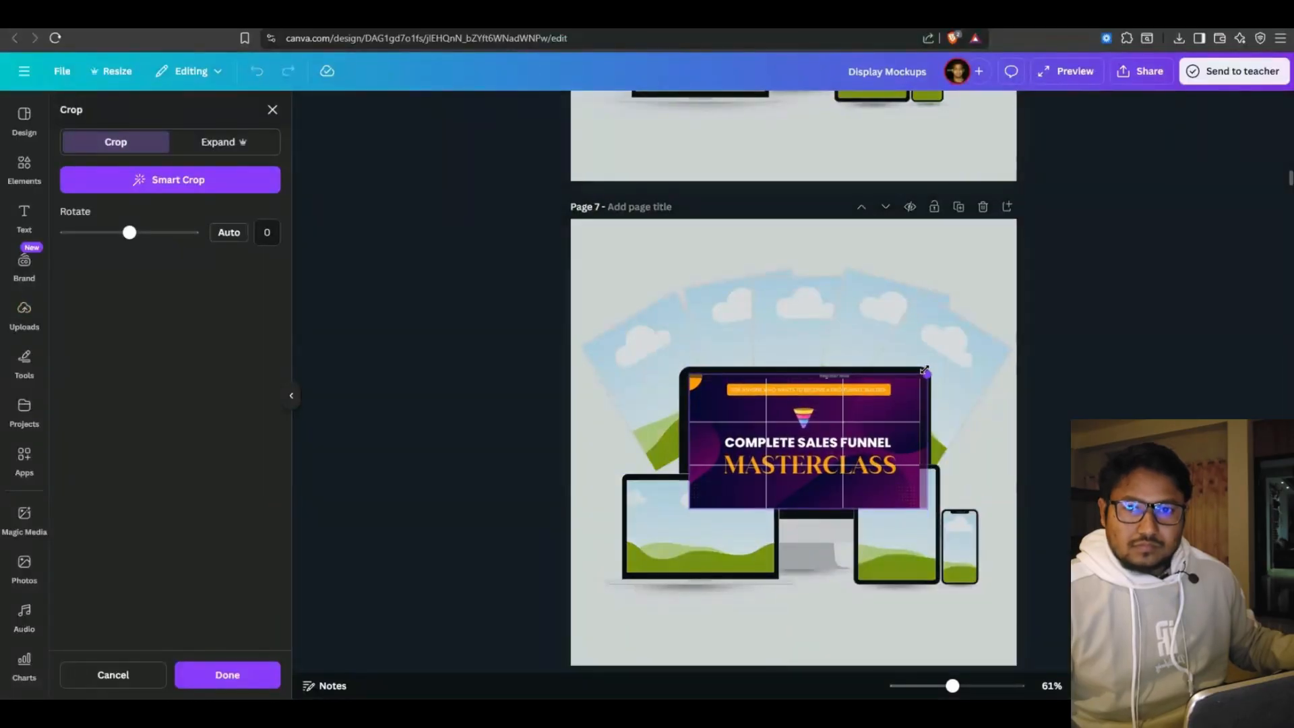
drag(689, 373, 680, 369)
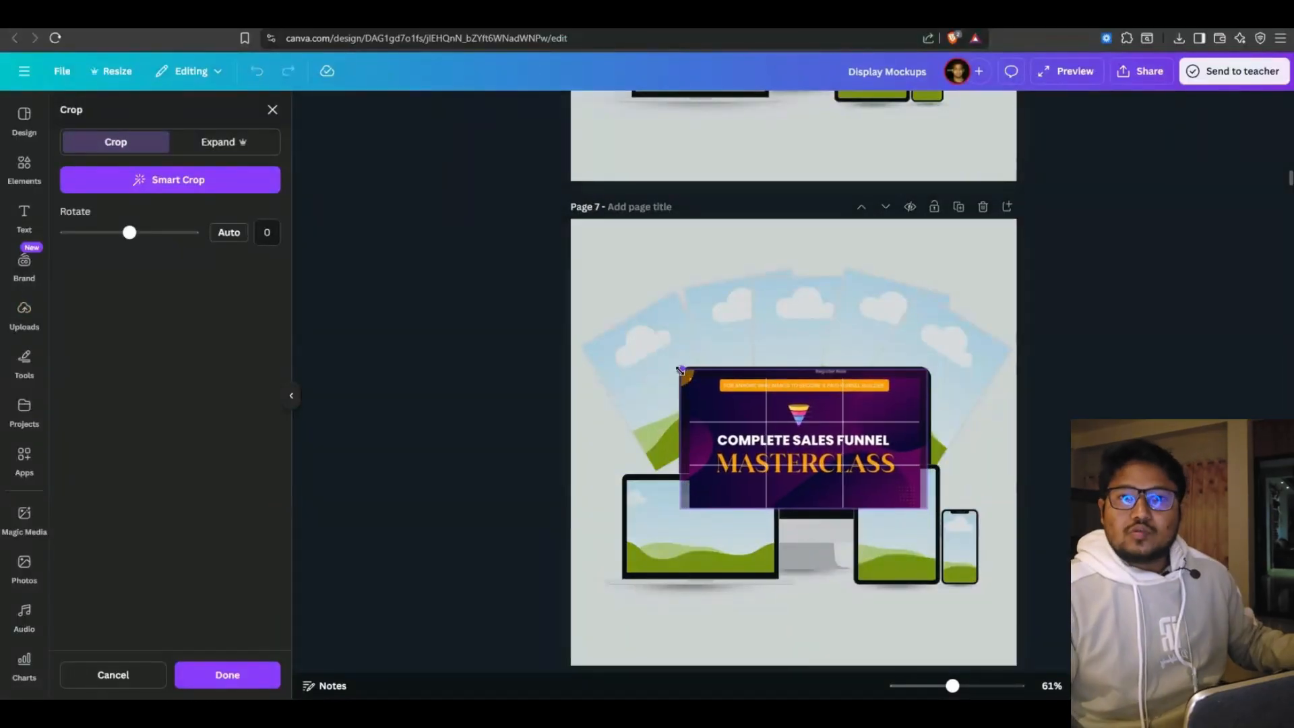
click(490, 376)
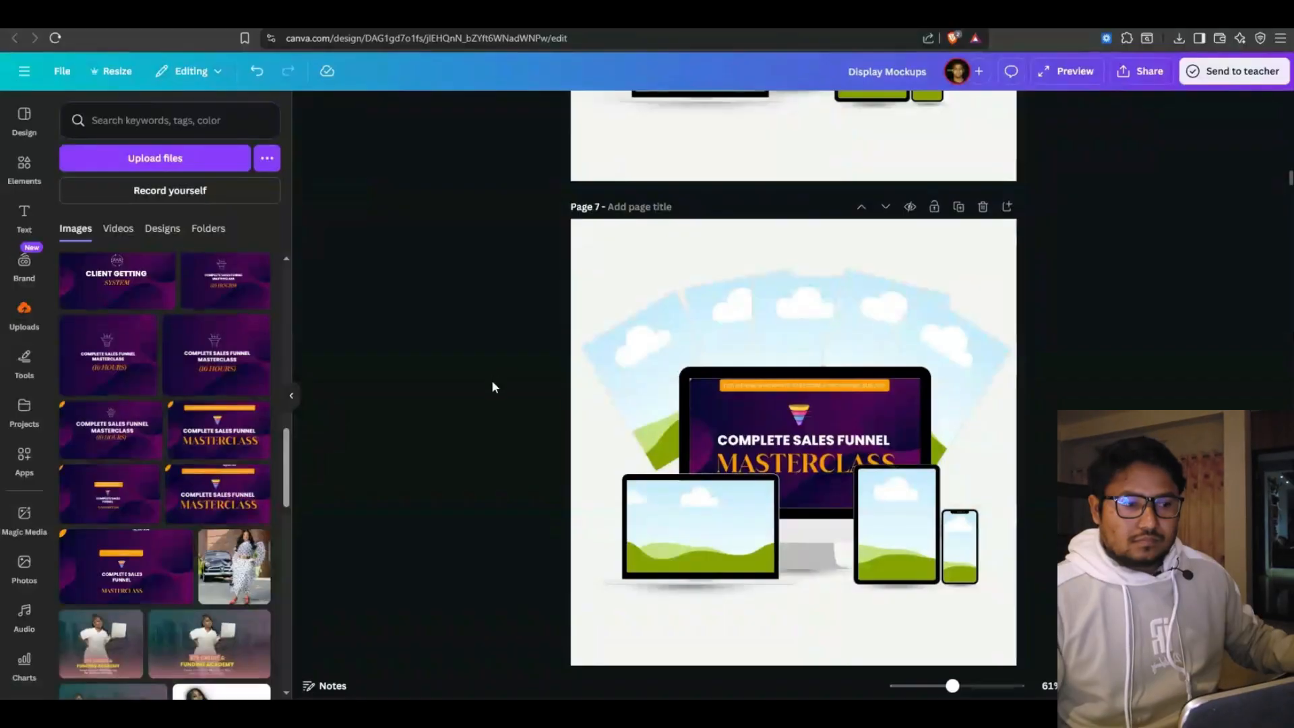
drag(171, 478, 701, 526)
double_click(701, 526)
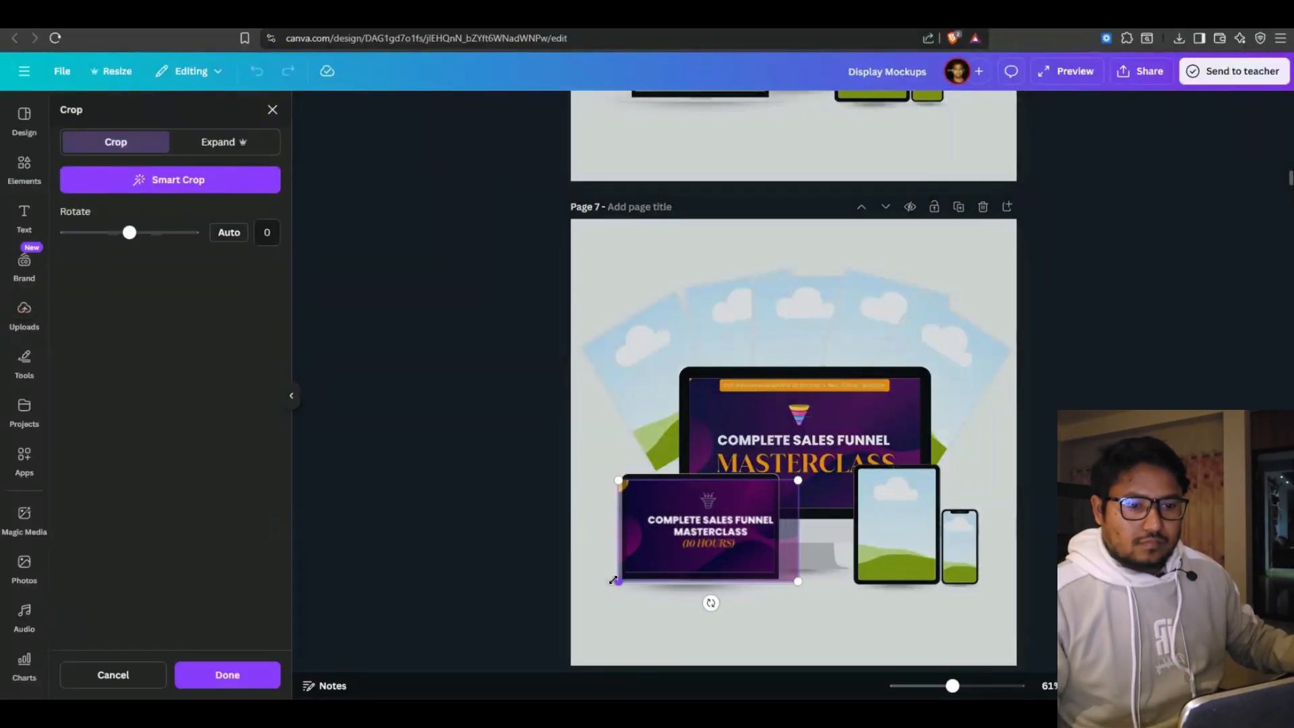
drag(614, 579, 605, 587)
drag(673, 542, 668, 540)
click(436, 471)
click(436, 471)
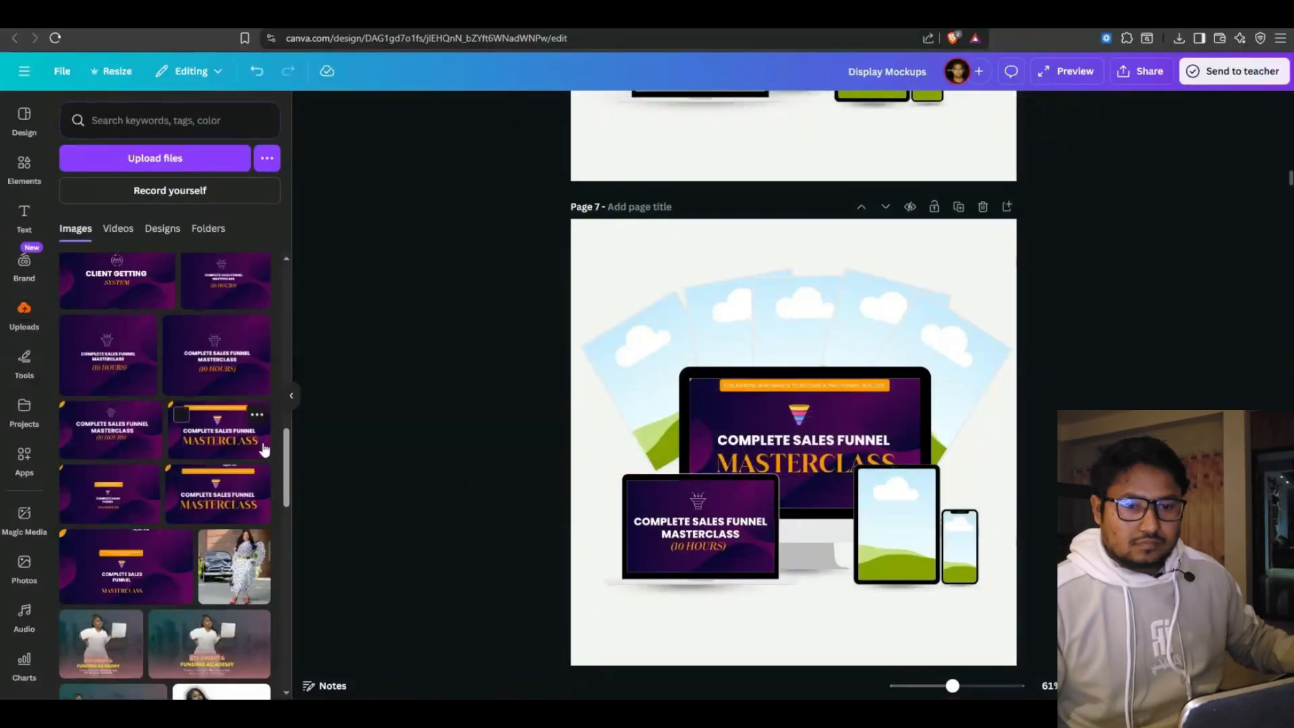
Fill the tablet screen with an uploaded course thumbnail
scroll(161, 451, up, 2)
scroll(181, 496, up, 2)
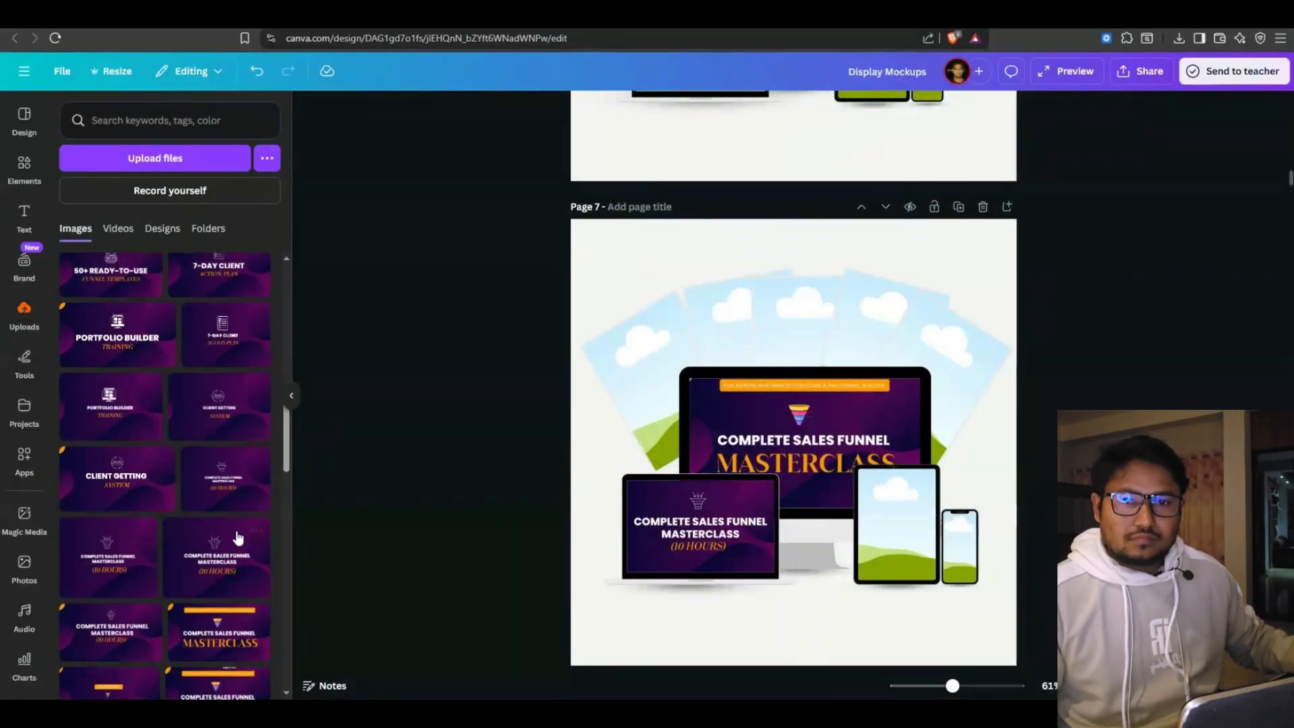
drag(111, 406, 897, 523)
double_click(893, 521)
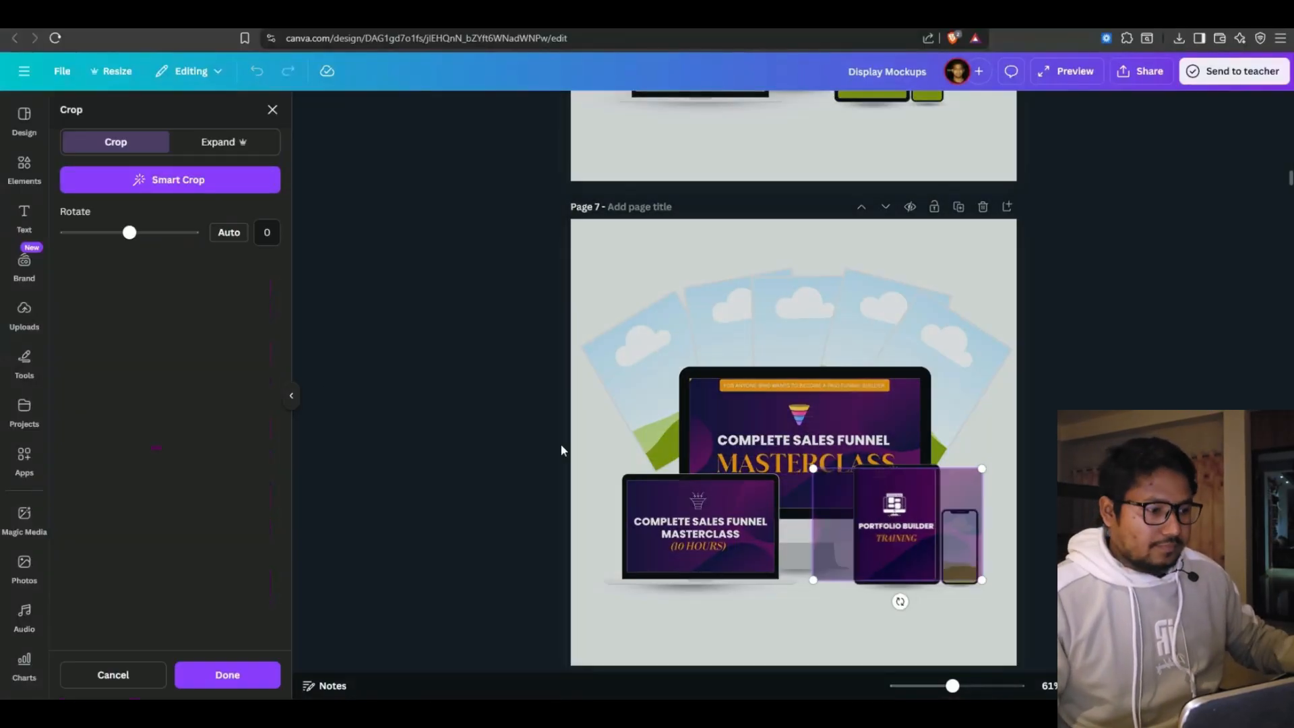
key(Return)
click(346, 454)
scroll(346, 458, down, 2)
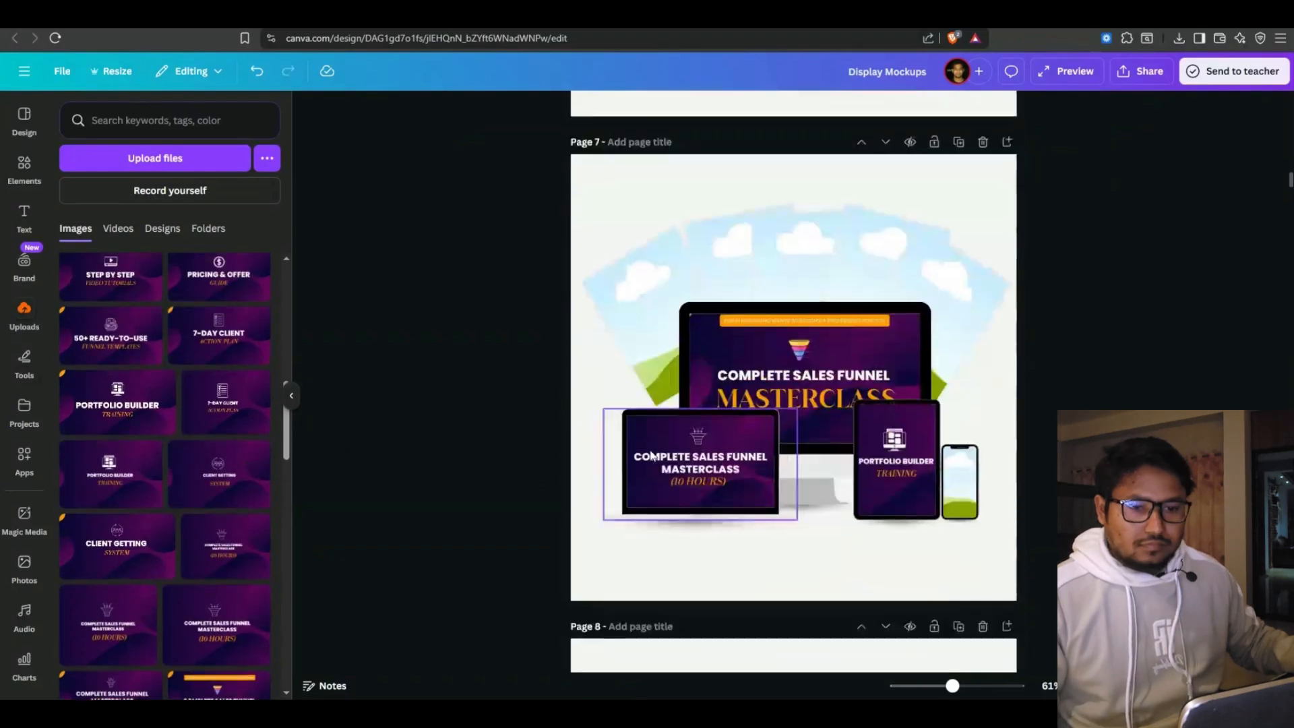
scroll(203, 438, up, 5)
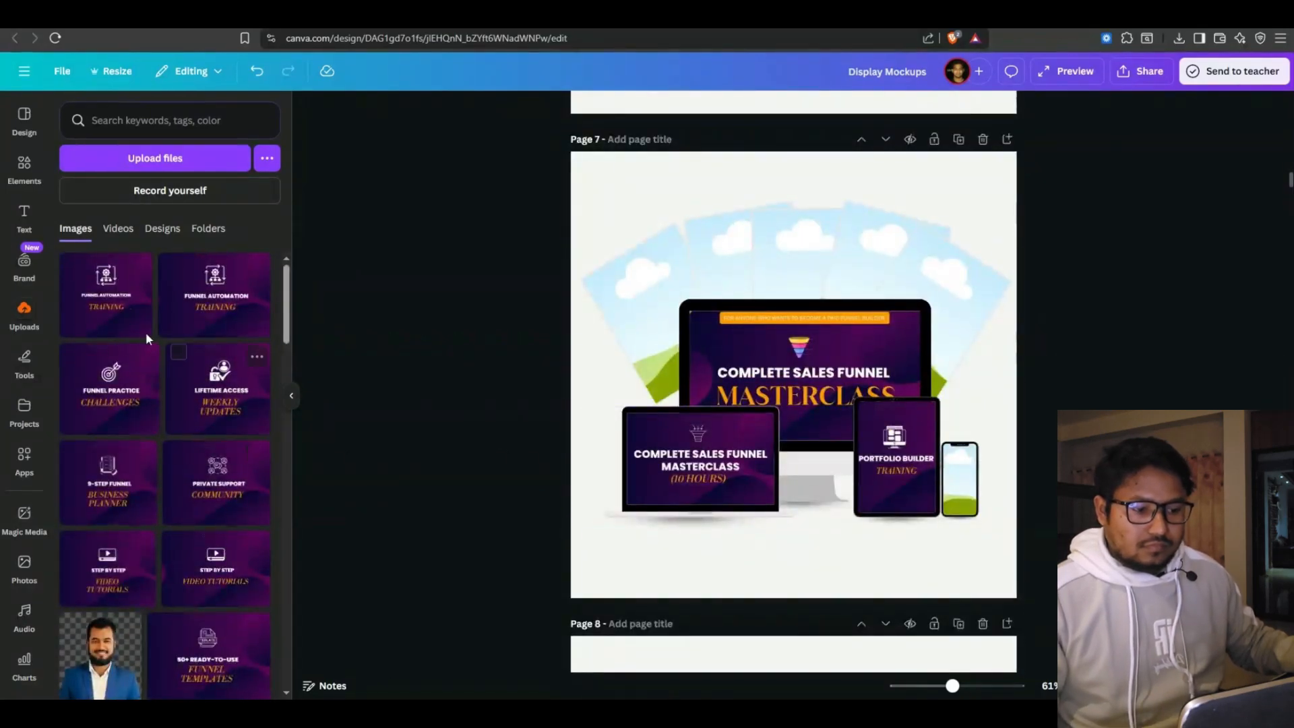
Put the Funnel Automation Training, Lifetime Access and 9-Step Funnel thumbnails into three tilted cards
drag(111, 317, 647, 304)
double_click(645, 305)
key(Return)
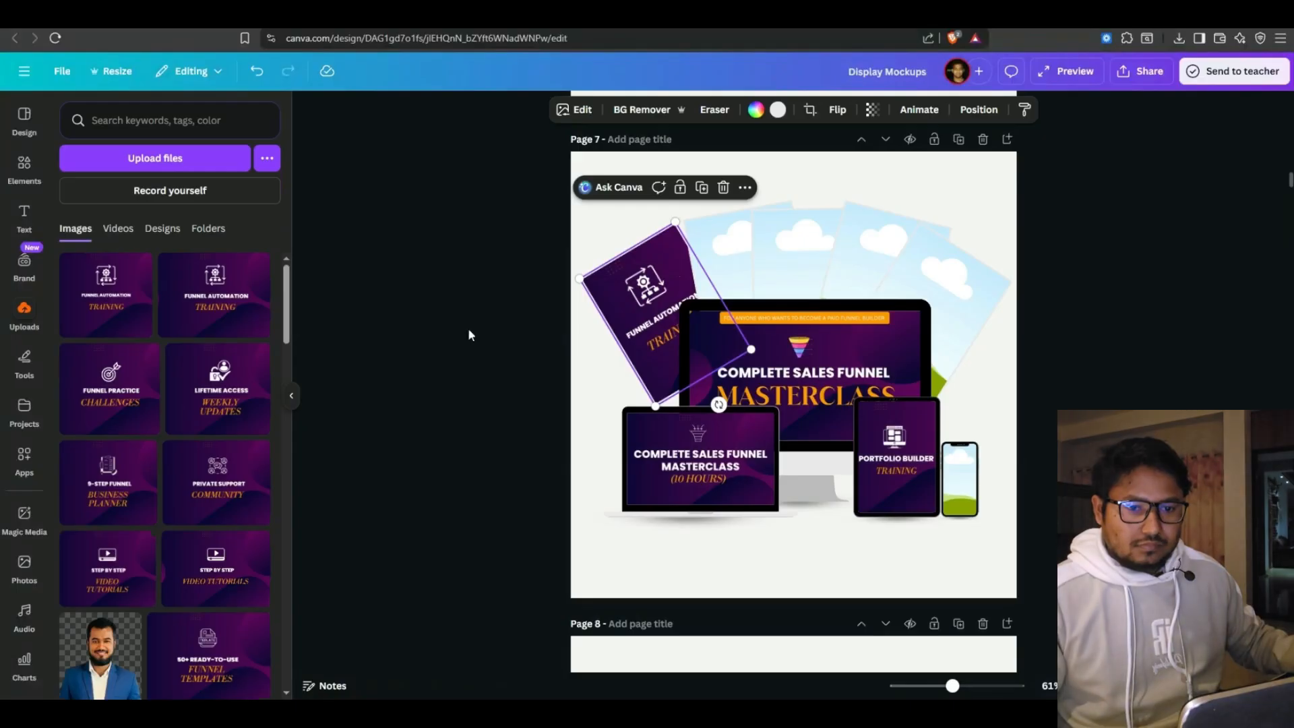
click(351, 412)
drag(233, 403, 727, 270)
double_click(727, 270)
key(Return)
click(348, 517)
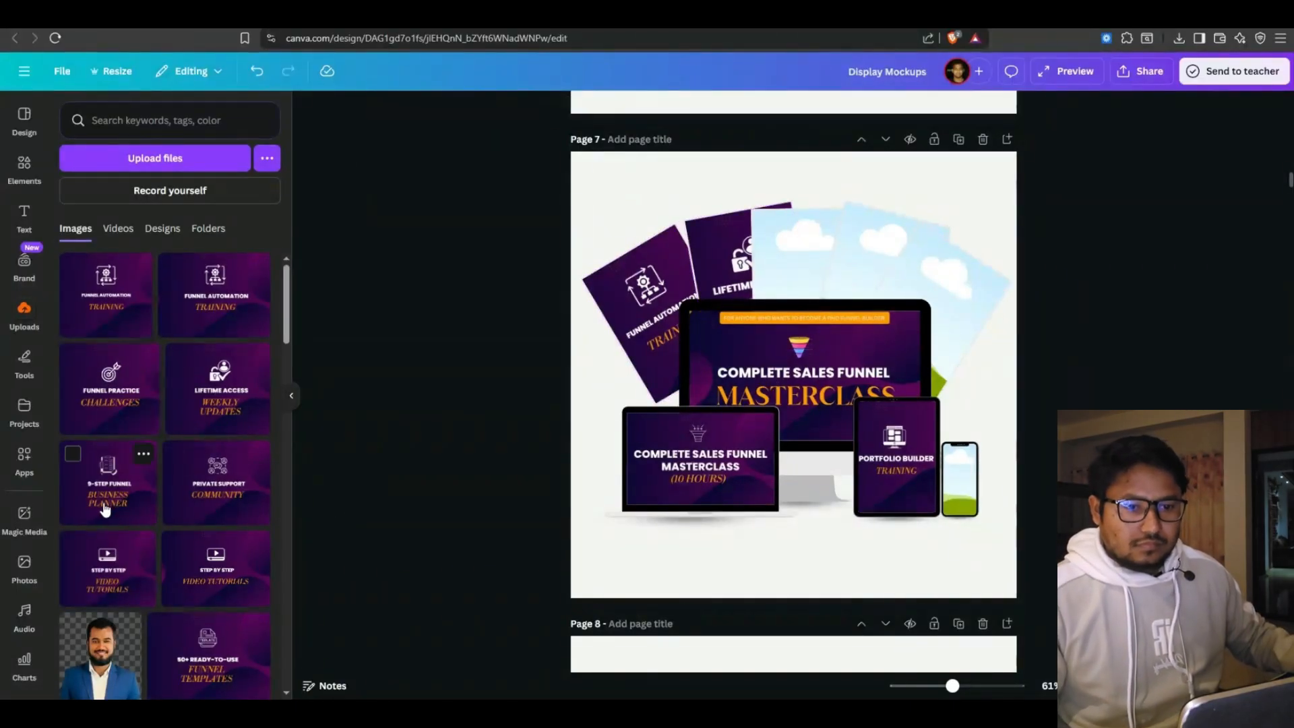
drag(105, 510, 802, 263)
Fill the phone with Step by Step Video Tutorials, plus cards for Funnel Templates and Pricing & Offer
drag(113, 581, 964, 497)
double_click(966, 500)
click(447, 457)
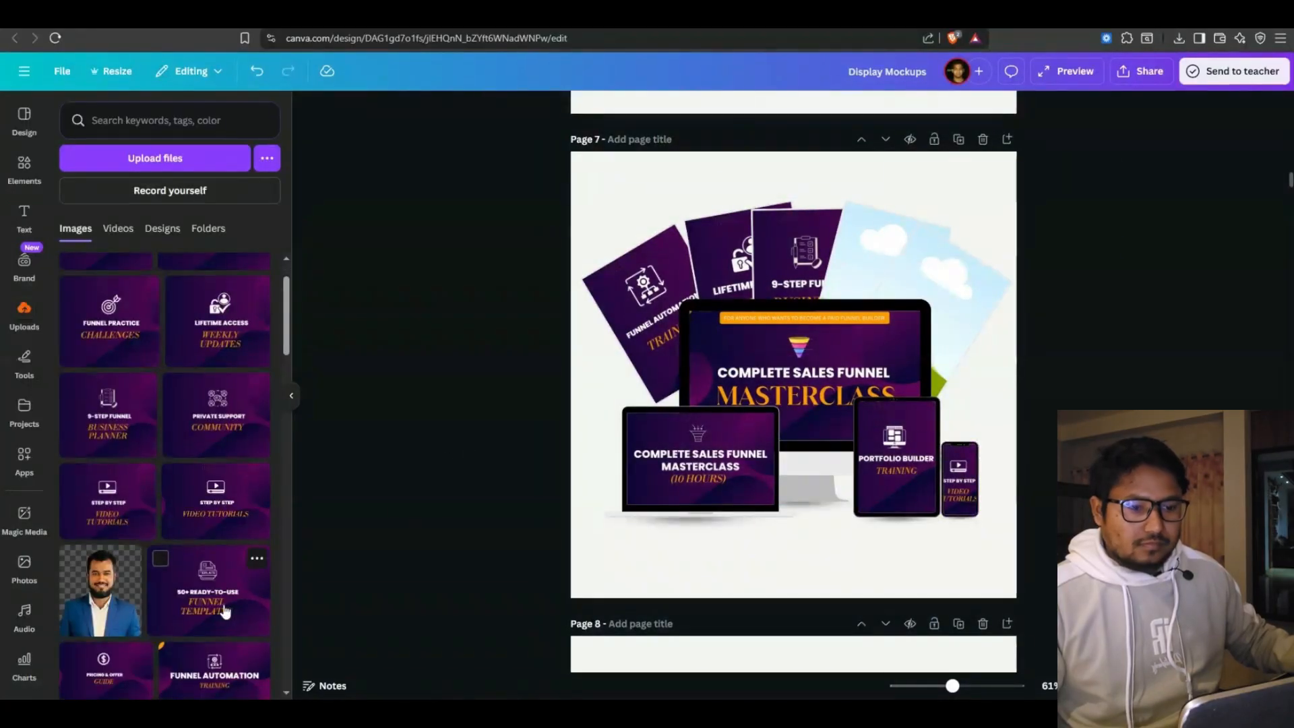
double_click(957, 304)
drag(225, 611, 959, 316)
click(446, 417)
scroll(231, 464, down, 3)
drag(101, 470, 960, 478)
double_click(959, 478)
click(424, 484)
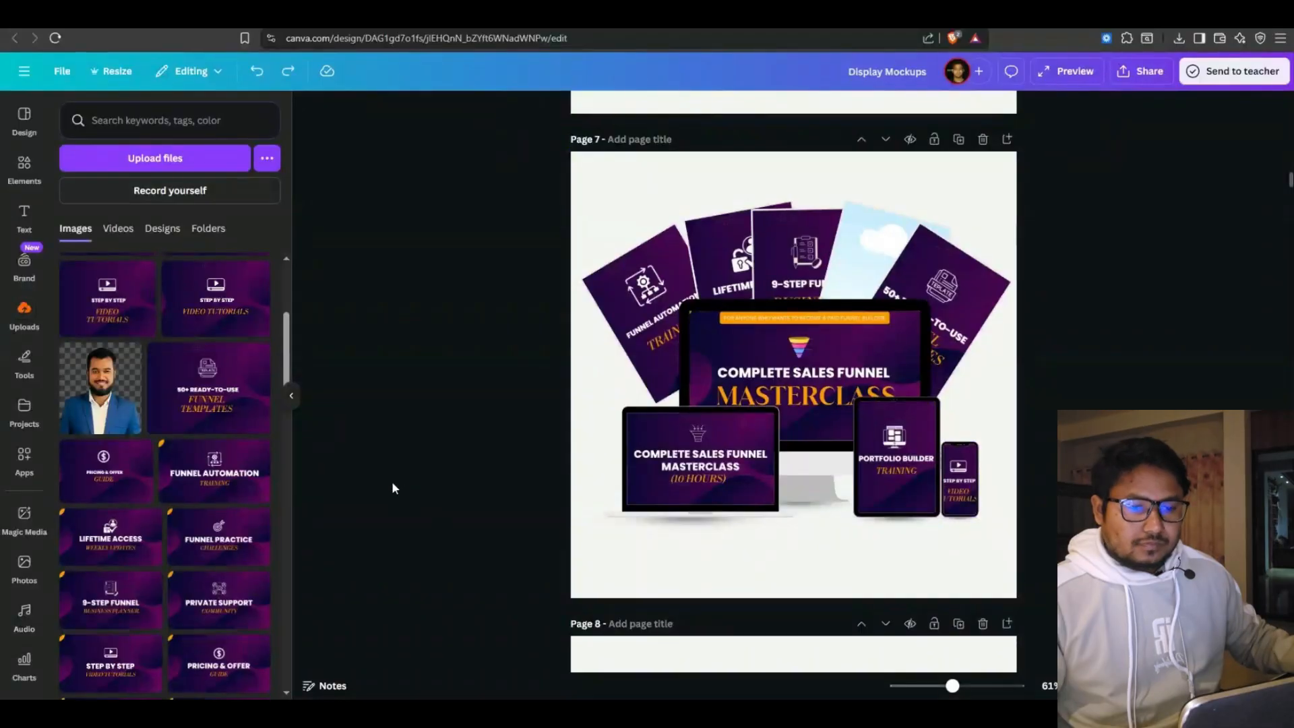
drag(162, 468, 884, 263)
double_click(883, 262)
click(491, 340)
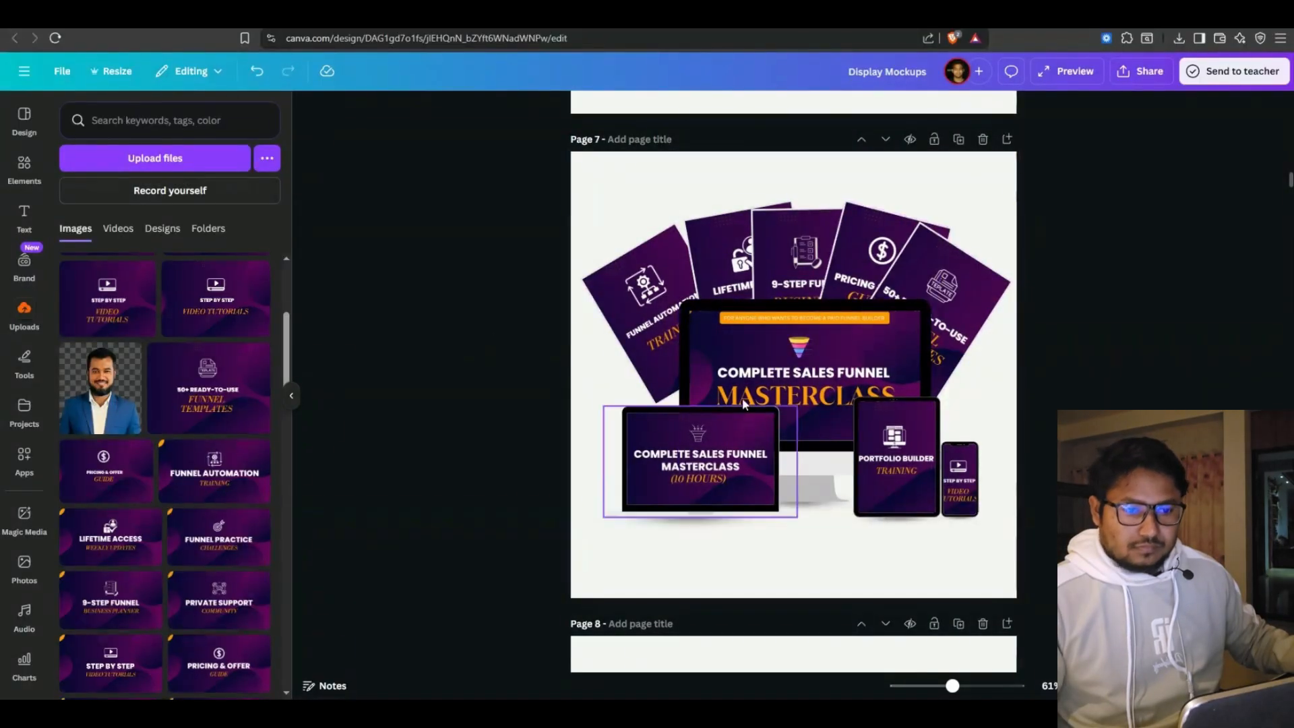
Set the Canva download to a transparent-background PNG of Page 7 only
click(1240, 77)
click(1025, 106)
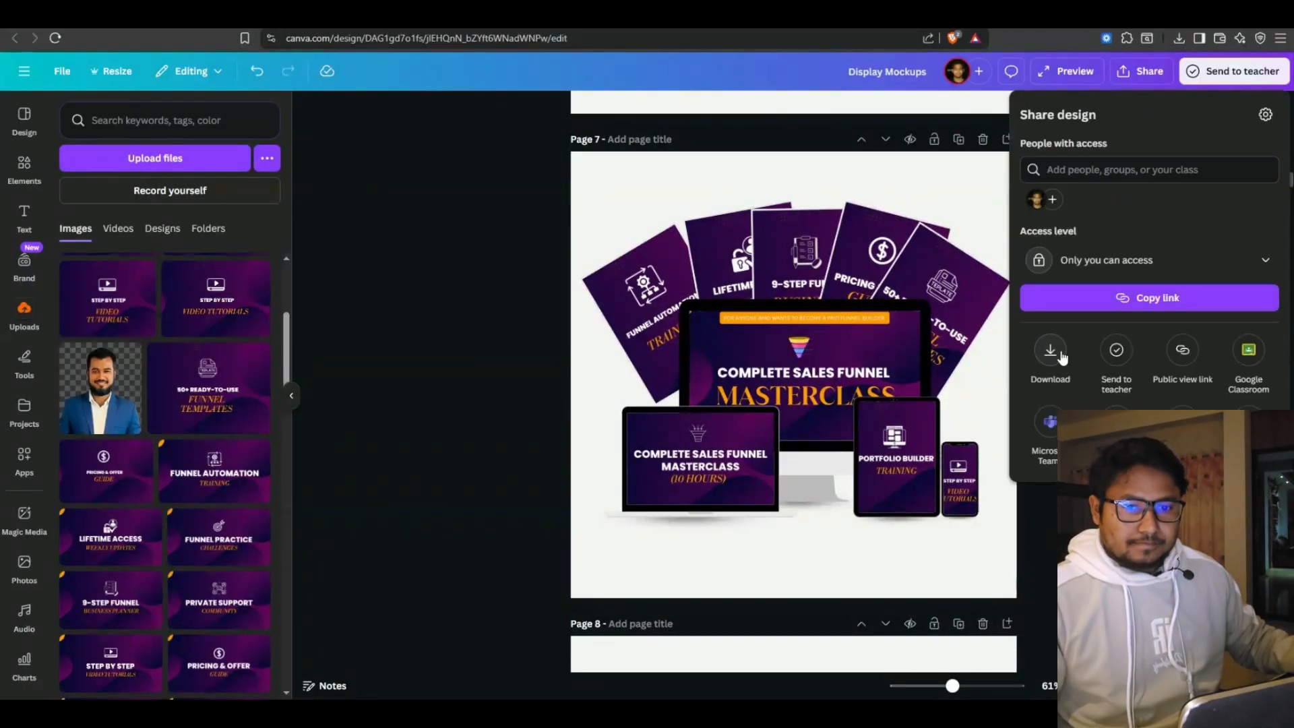
click(1060, 355)
click(1150, 169)
click(1110, 251)
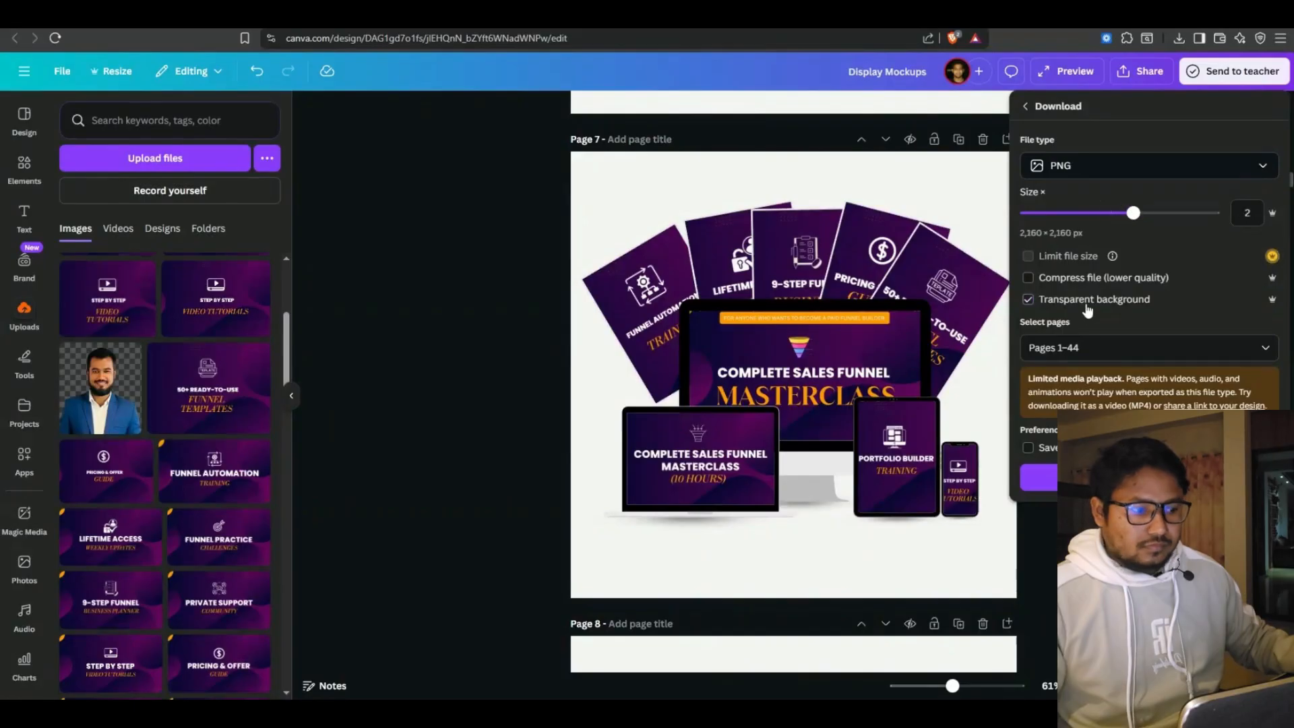
click(1145, 348)
click(1042, 441)
scroll(1044, 438, down, 4)
click(1044, 433)
click(1146, 544)
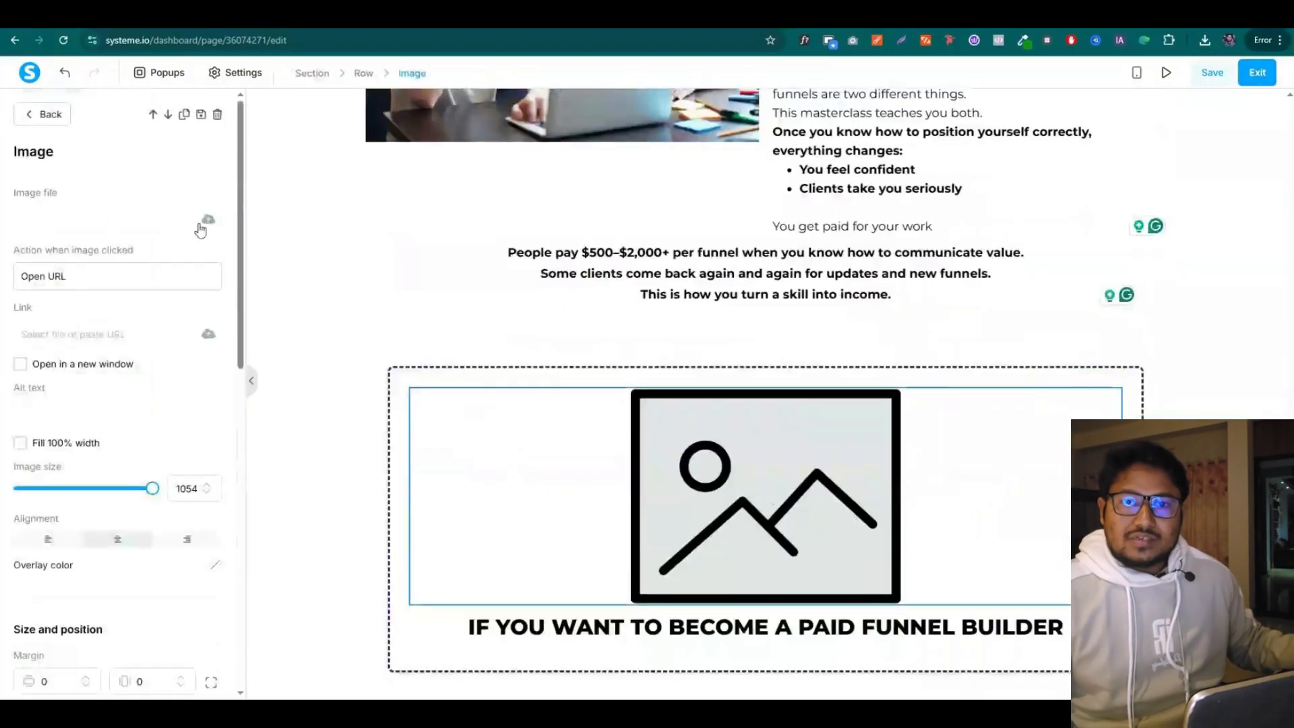
click(207, 221)
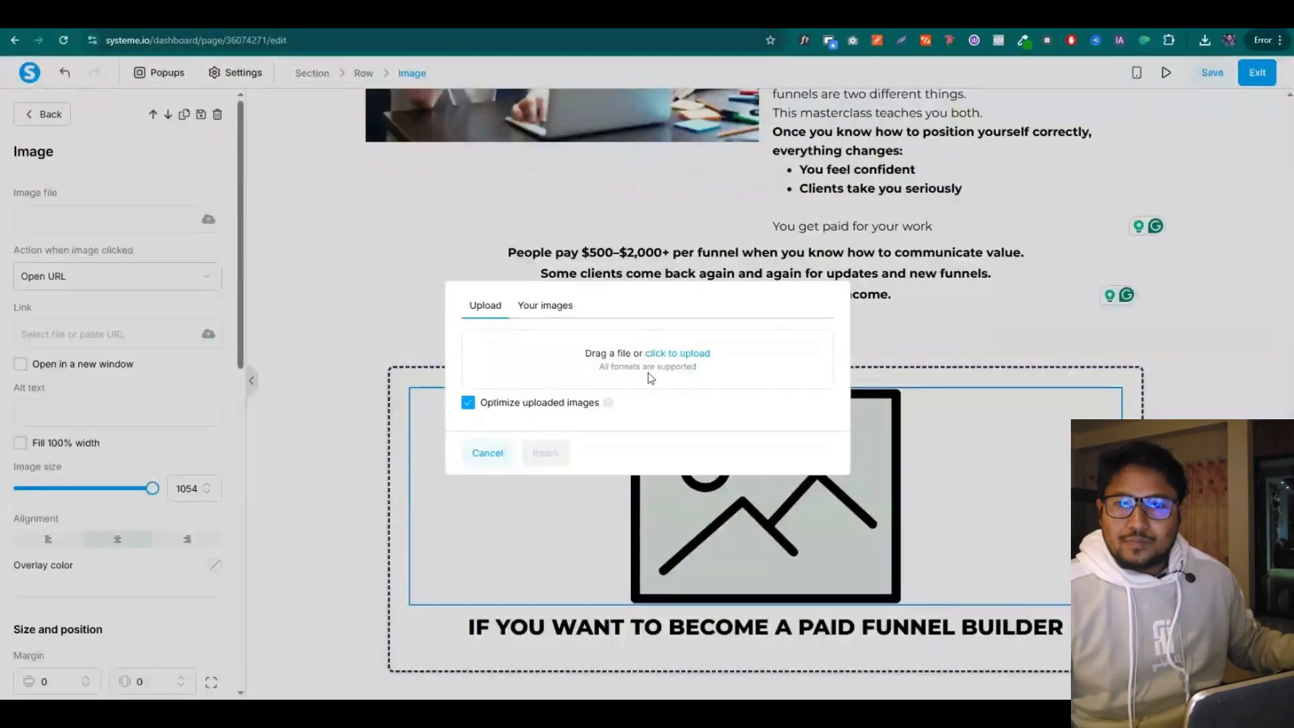
Upload and insert DisplayMockups49.png into the image block, sizing it to 748
click(697, 361)
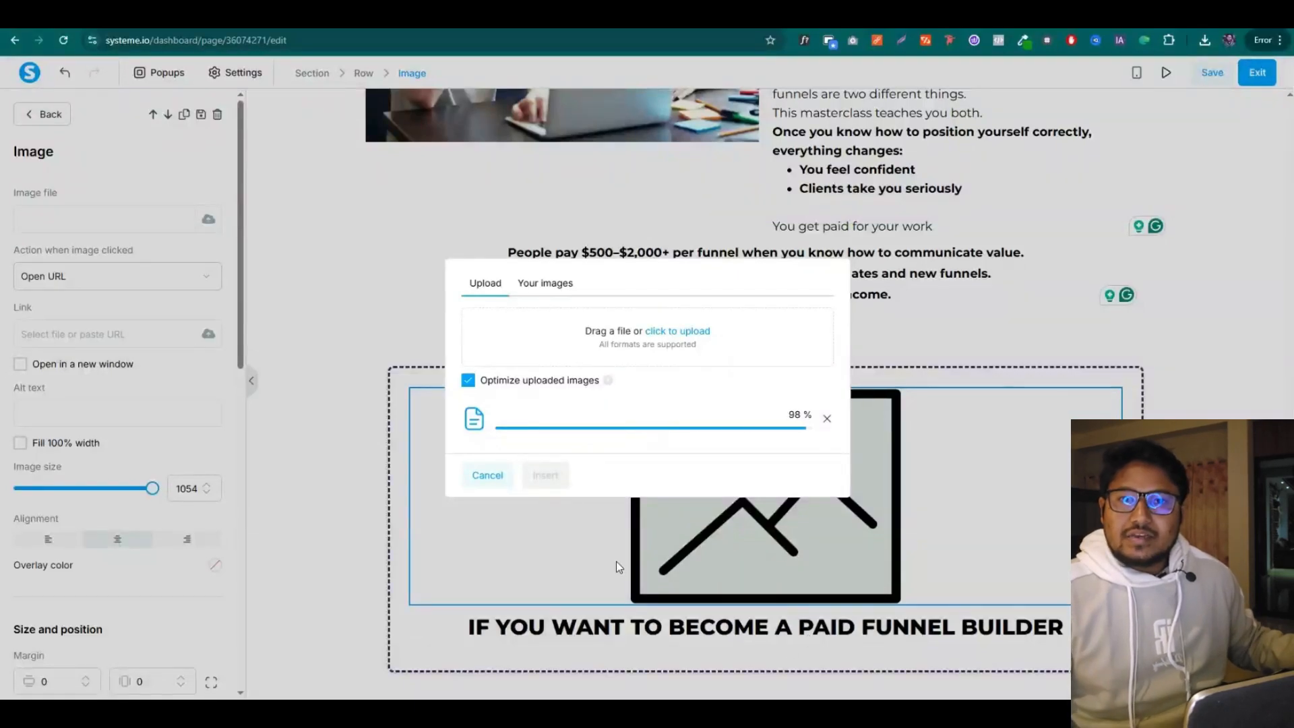
click(545, 475)
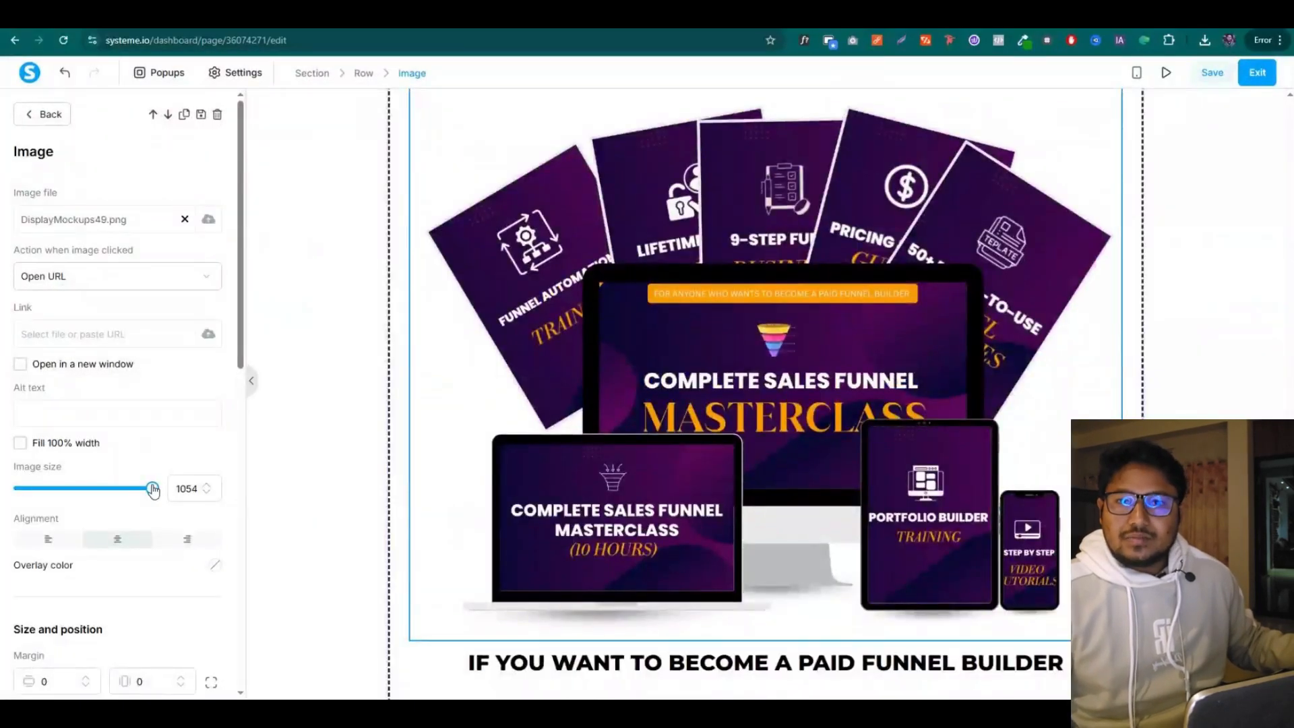
drag(152, 488, 115, 488)
click(374, 423)
Go to the Google Docs sales copy and place the caret below the heading
key(ctrl+Tab)
scroll(439, 309, down, 1)
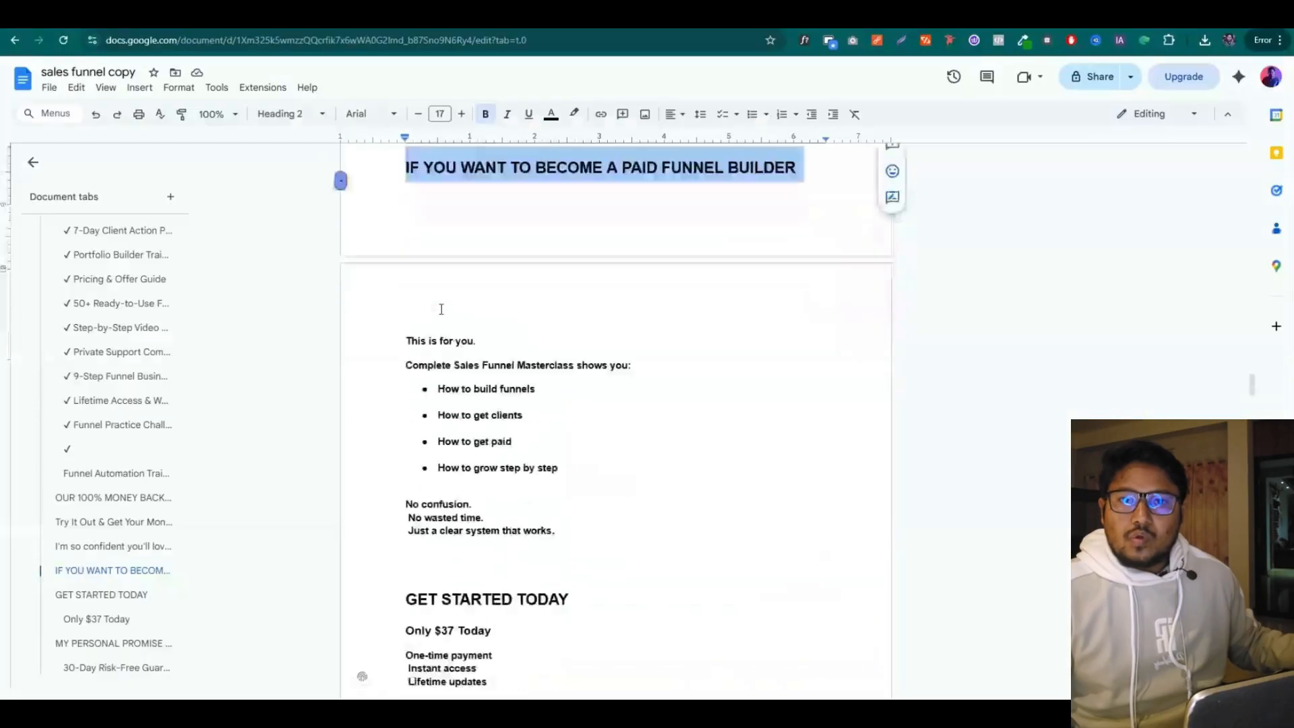
click(429, 327)
drag(406, 350, 632, 350)
key(ctrl+c)
key(ctrl+shift+Tab)
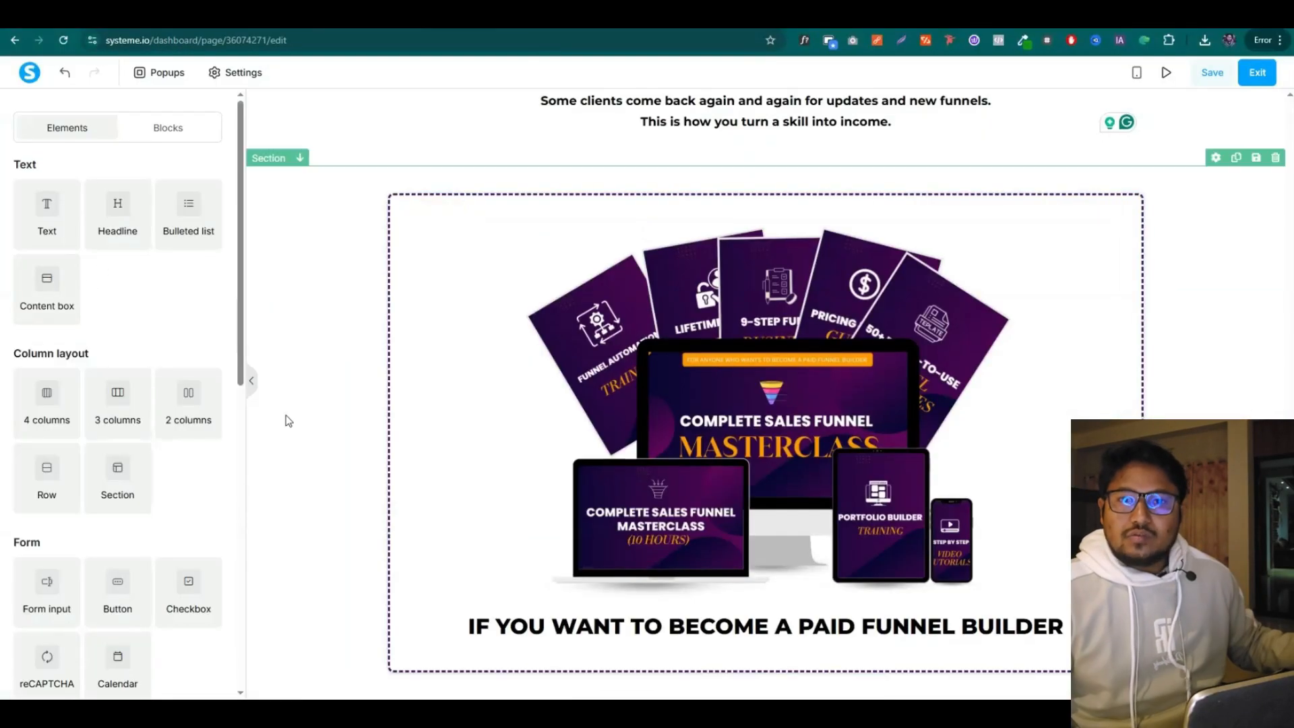
drag(52, 213, 676, 624)
click(667, 627)
key(ctrl+a)
key(ctrl+v)
key(BackSpace)
scroll(168, 526, down, 3)
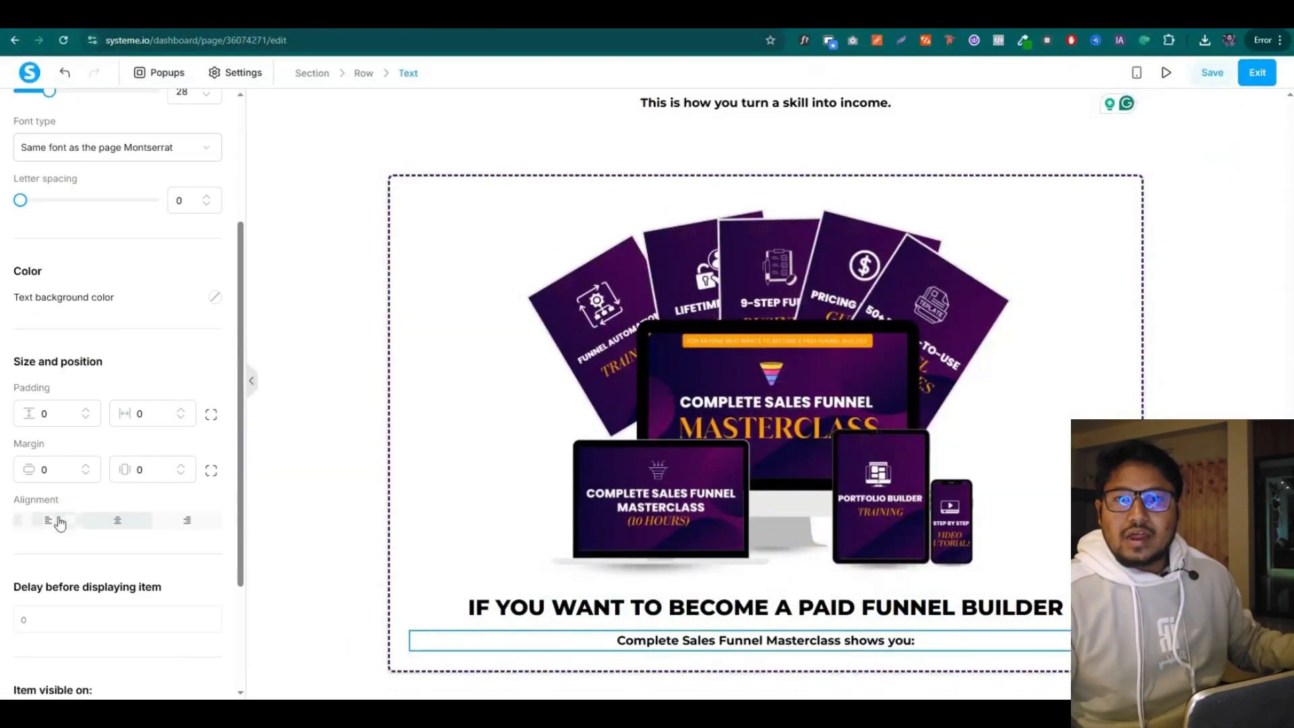
click(67, 520)
scroll(81, 472, up, 3)
click(375, 535)
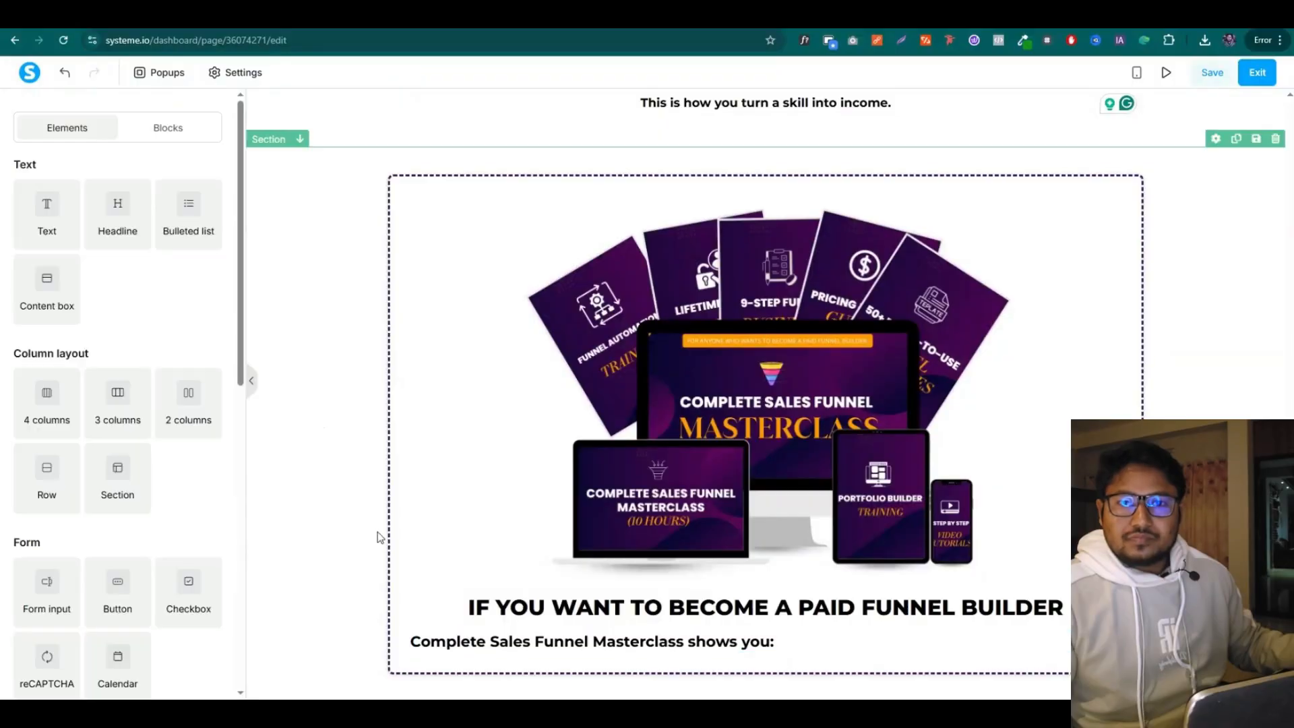
key(ctrl+Tab)
drag(438, 172, 537, 172)
key(ctrl+c)
key(ctrl+shift+Tab)
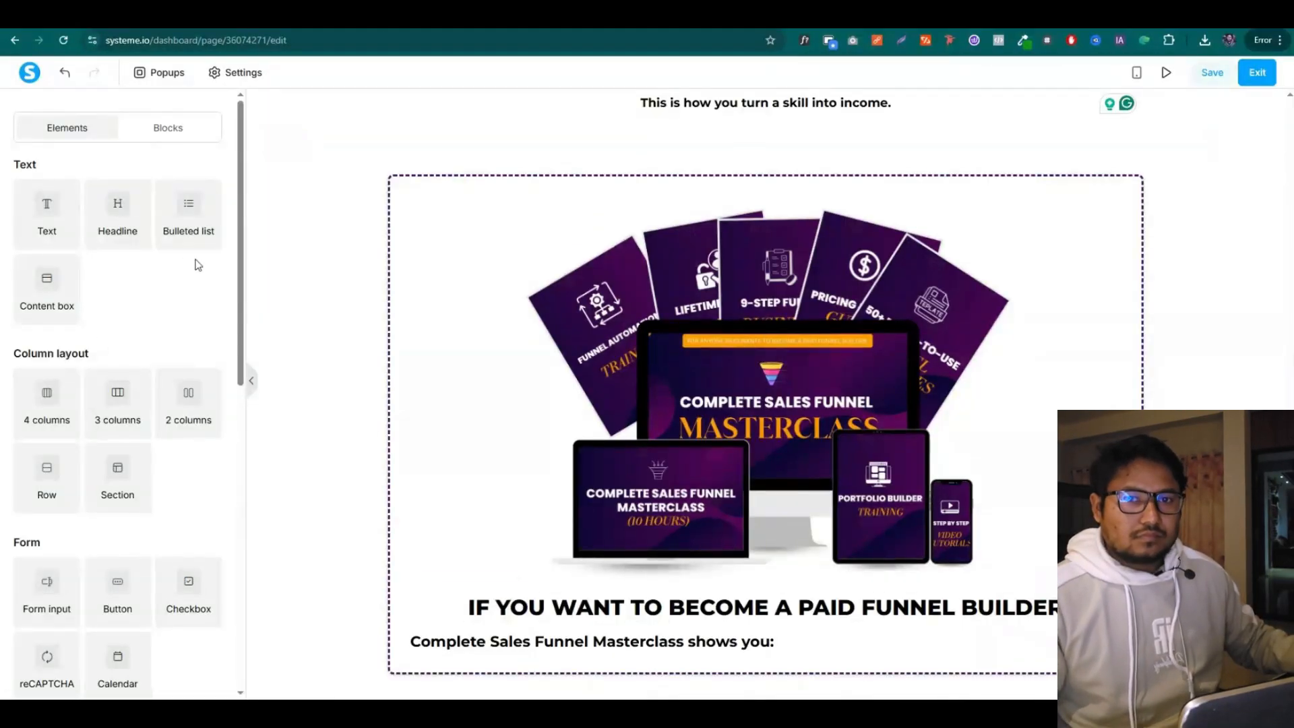
drag(193, 225, 529, 655)
scroll(660, 644, down, 2)
click(660, 641)
drag(660, 642, 456, 593)
key(ctrl+v)
key(ctrl+Tab)
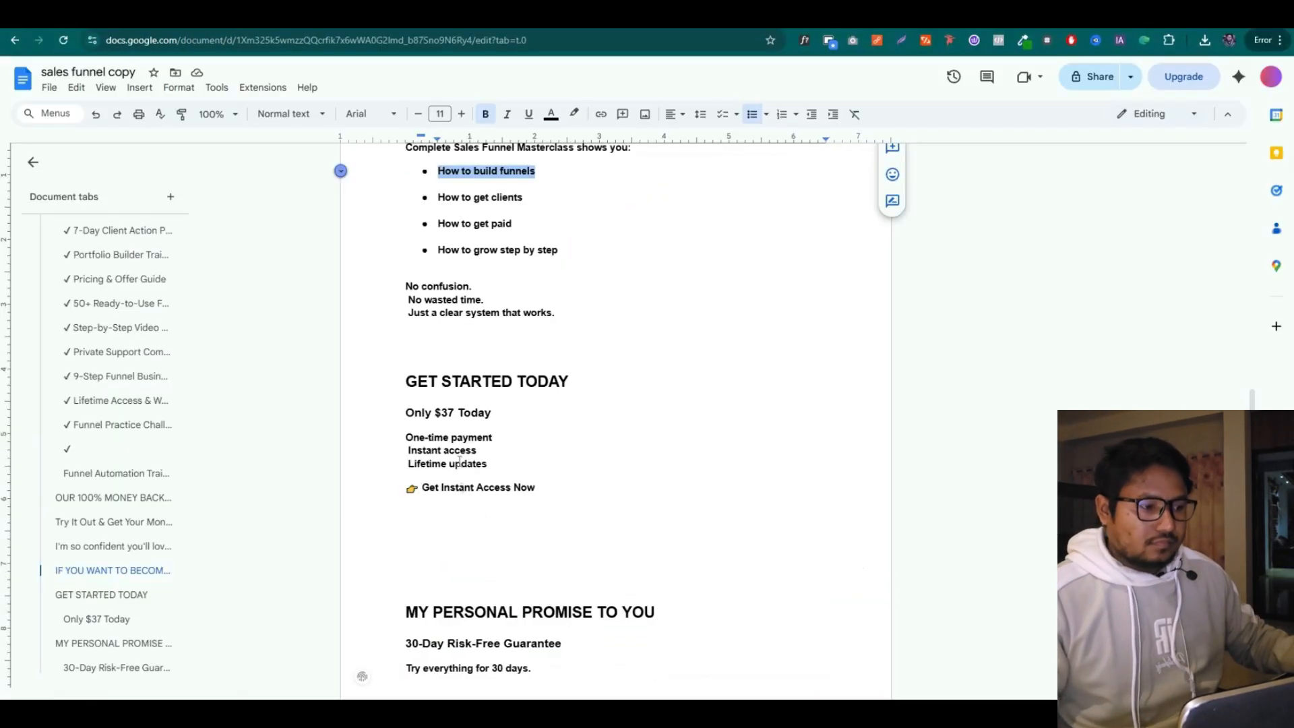
drag(438, 197, 522, 200)
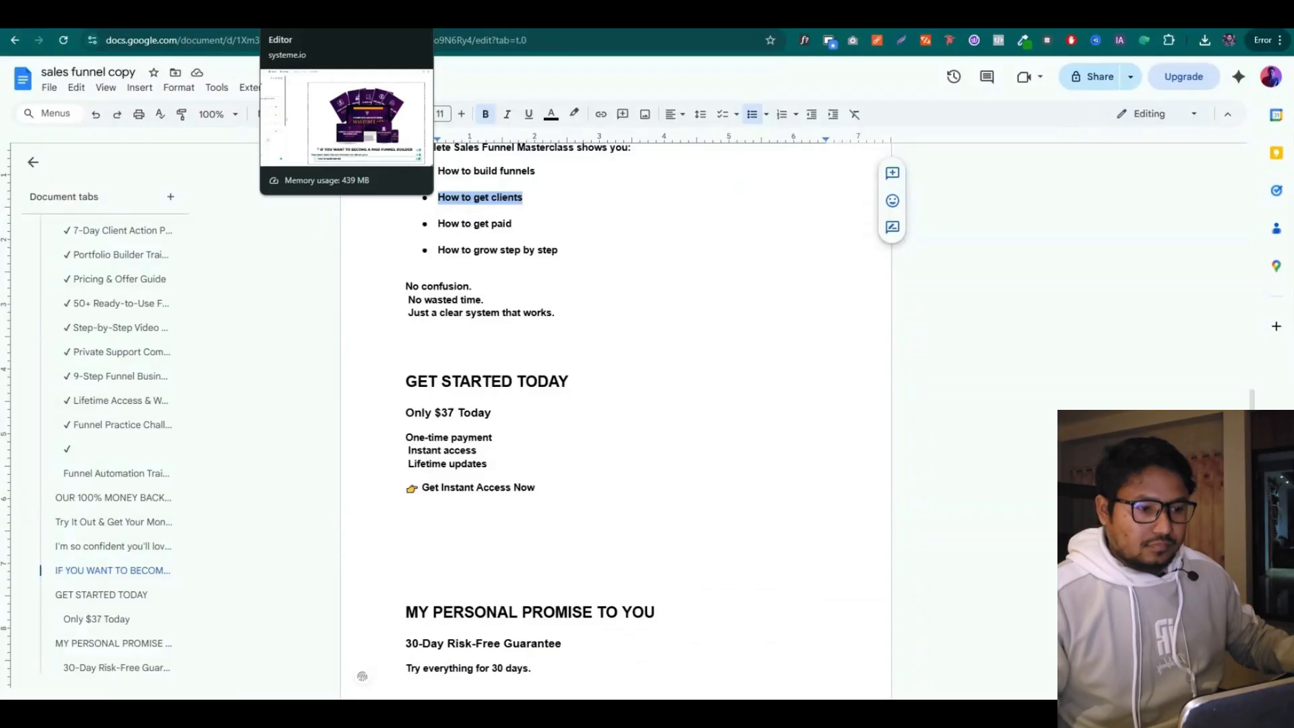
click(324, 15)
click(618, 638)
key(Return)
key(ctrl+v)
key(ctrl+Tab)
drag(512, 226, 440, 220)
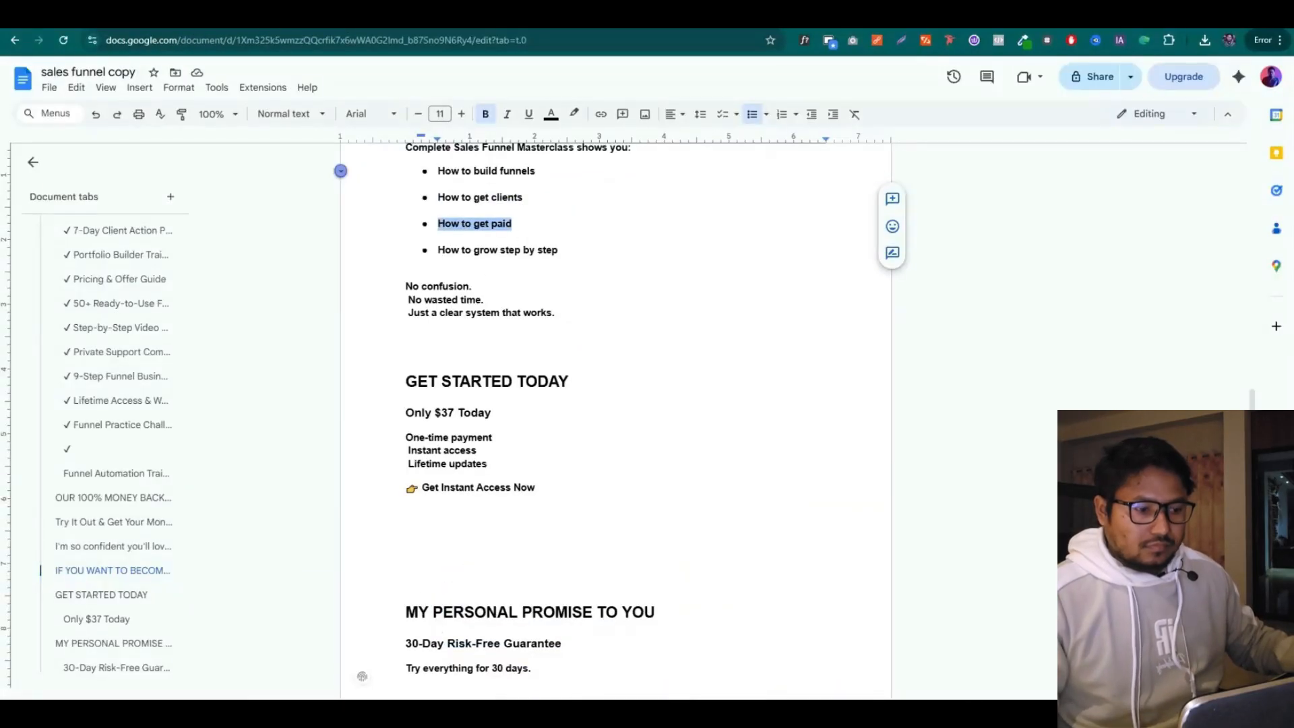
key(ctrl+c)
key(ctrl+Tab)
key(Return)
key(ctrl+v)
key(ctrl+Tab)
drag(563, 250, 484, 264)
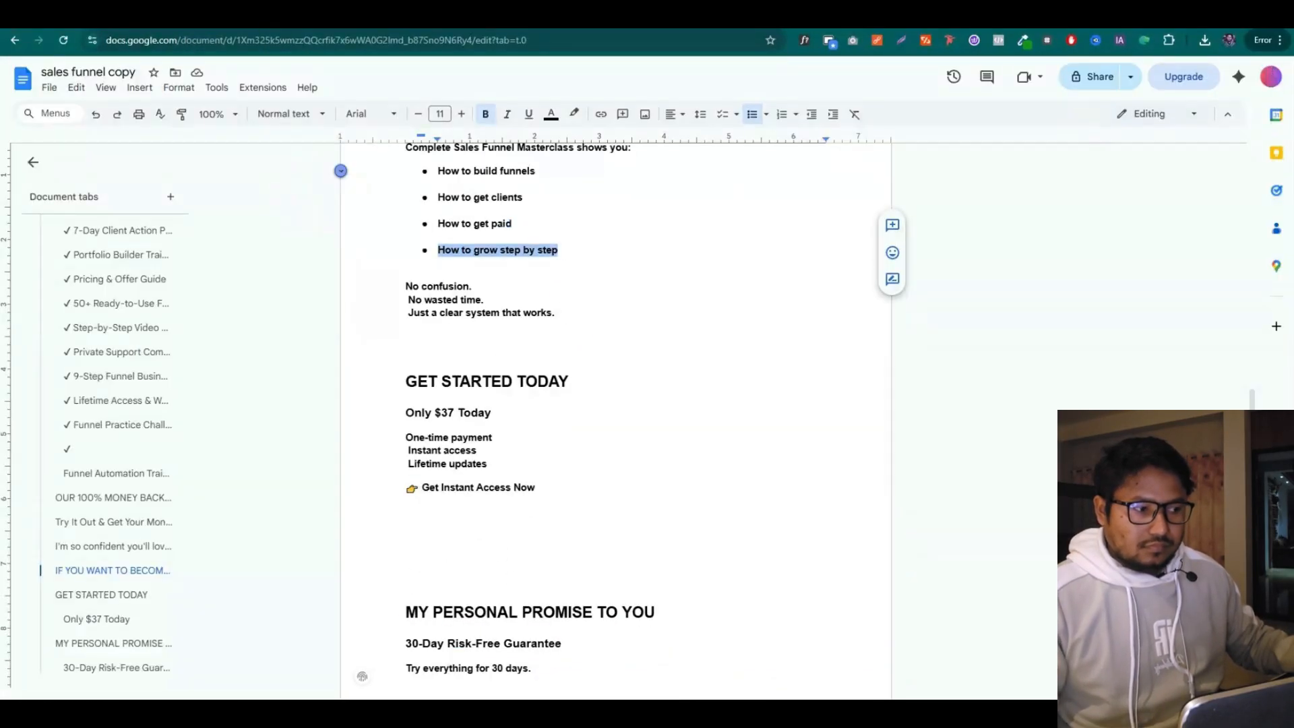
key(ctrl+c)
key(ctrl+Tab)
key(Return)
key(ctrl+v)
click(439, 491)
click(475, 578)
scroll(206, 431, down, 3)
click(214, 433)
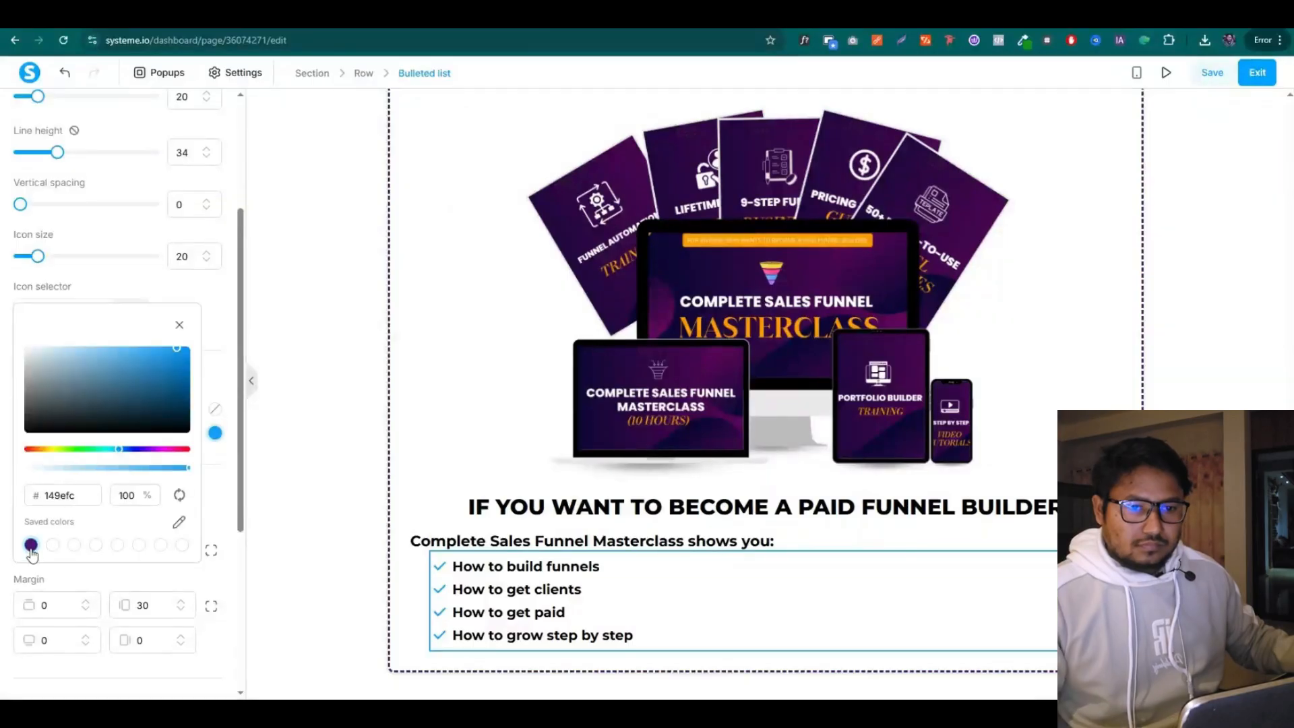
click(31, 545)
click(324, 517)
click(290, 15)
drag(405, 287, 494, 307)
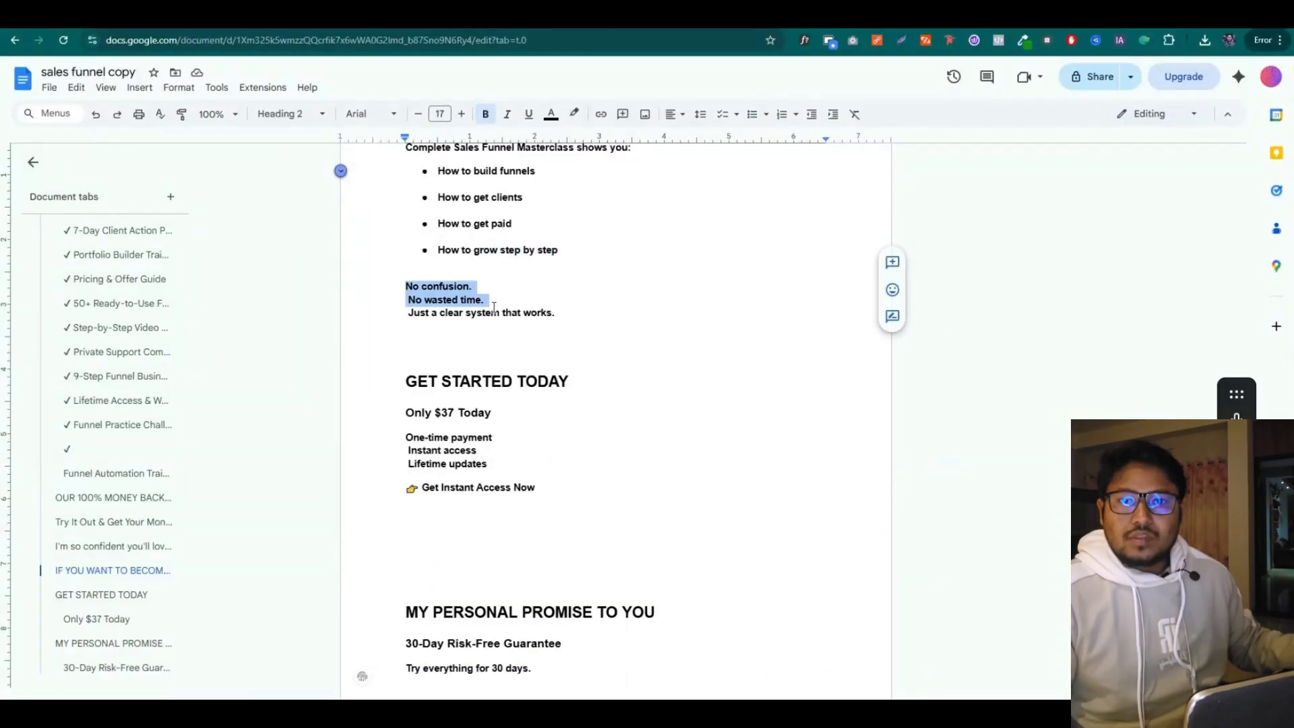
key(ctrl+c)
key(ctrl+Tab)
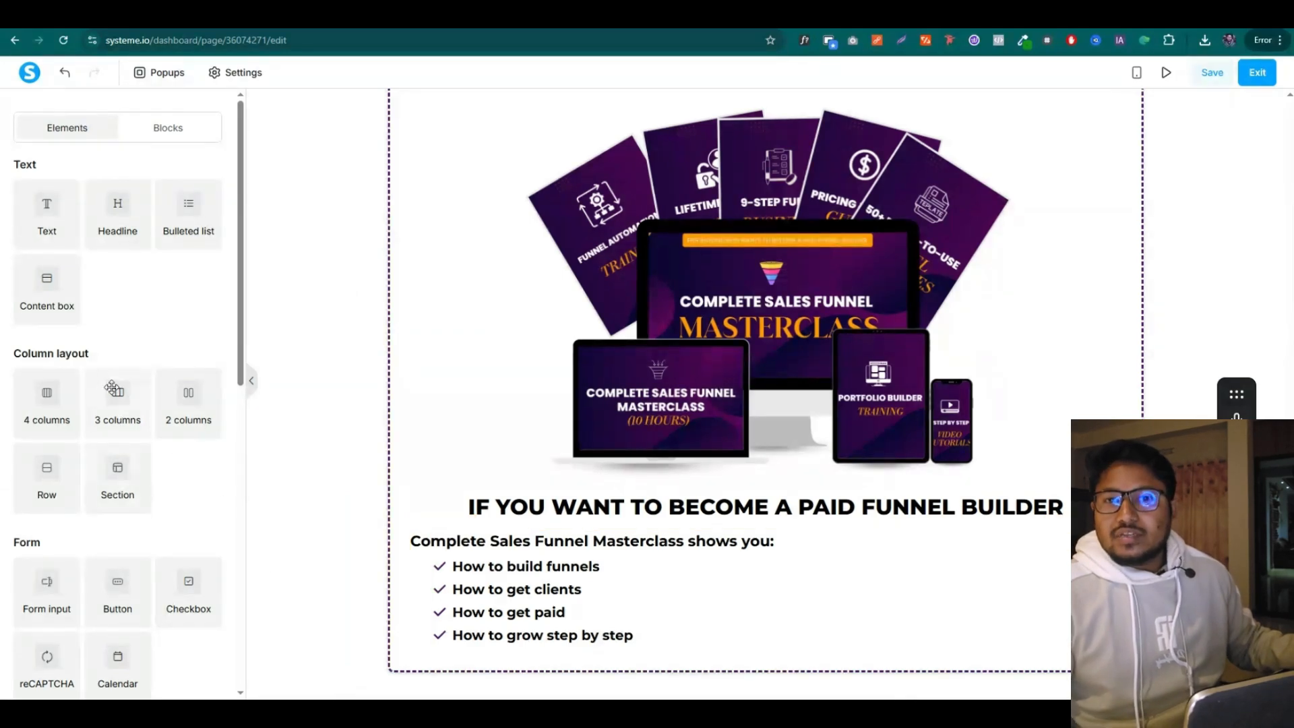
Add a three-column row under the checklist, with an inner row tinted light green (#119d11, 11%)
drag(113, 390, 682, 593)
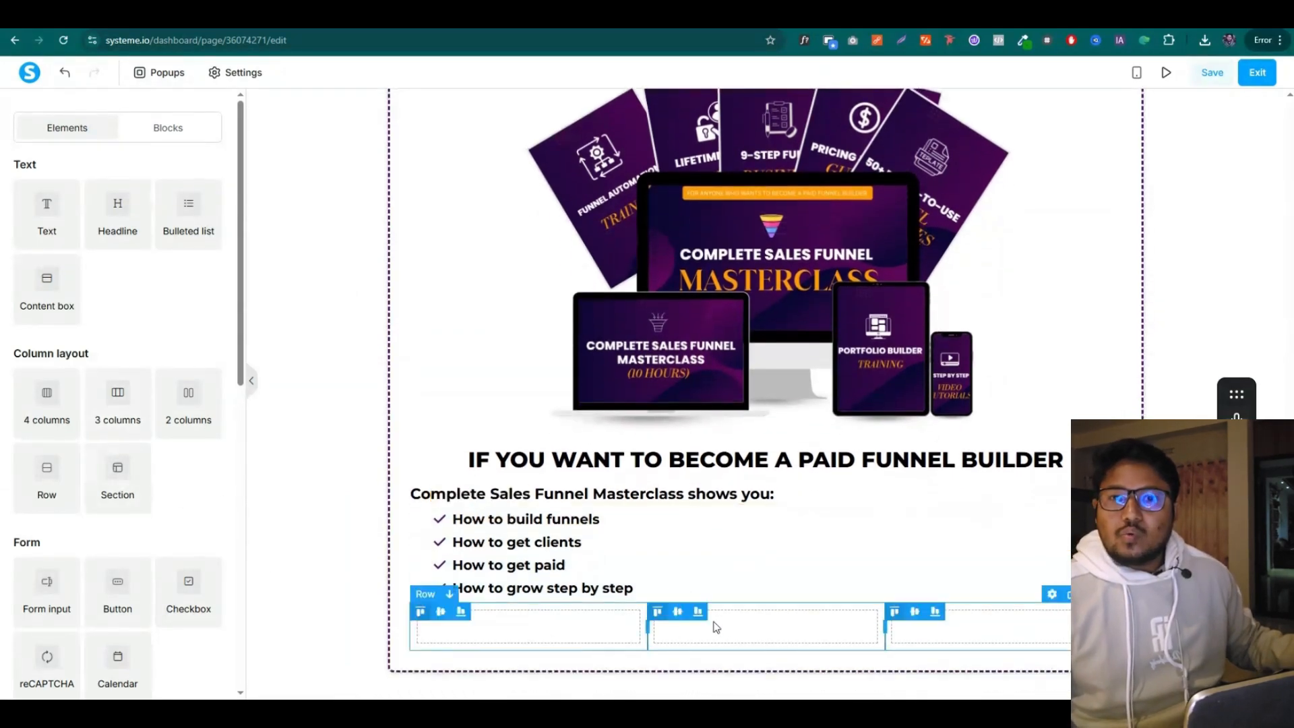
drag(46, 472, 536, 652)
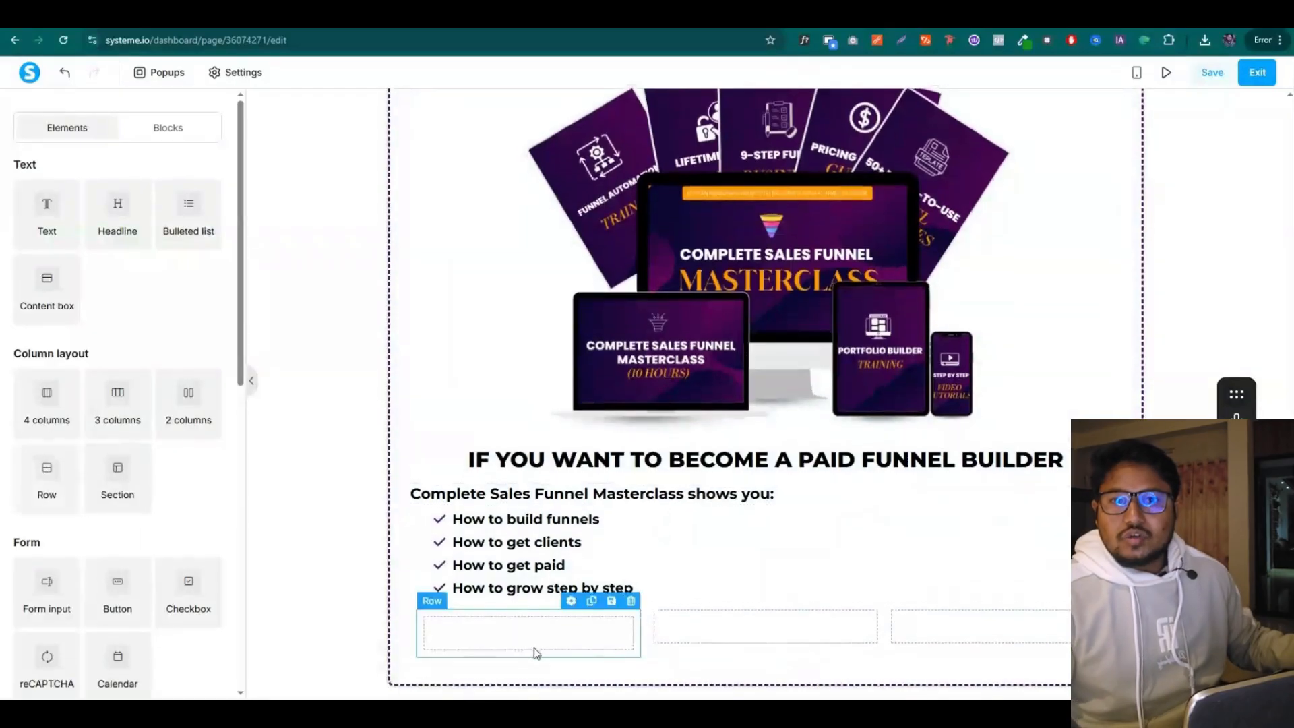
click(571, 601)
scroll(135, 337, down, 3)
click(214, 197)
click(152, 375)
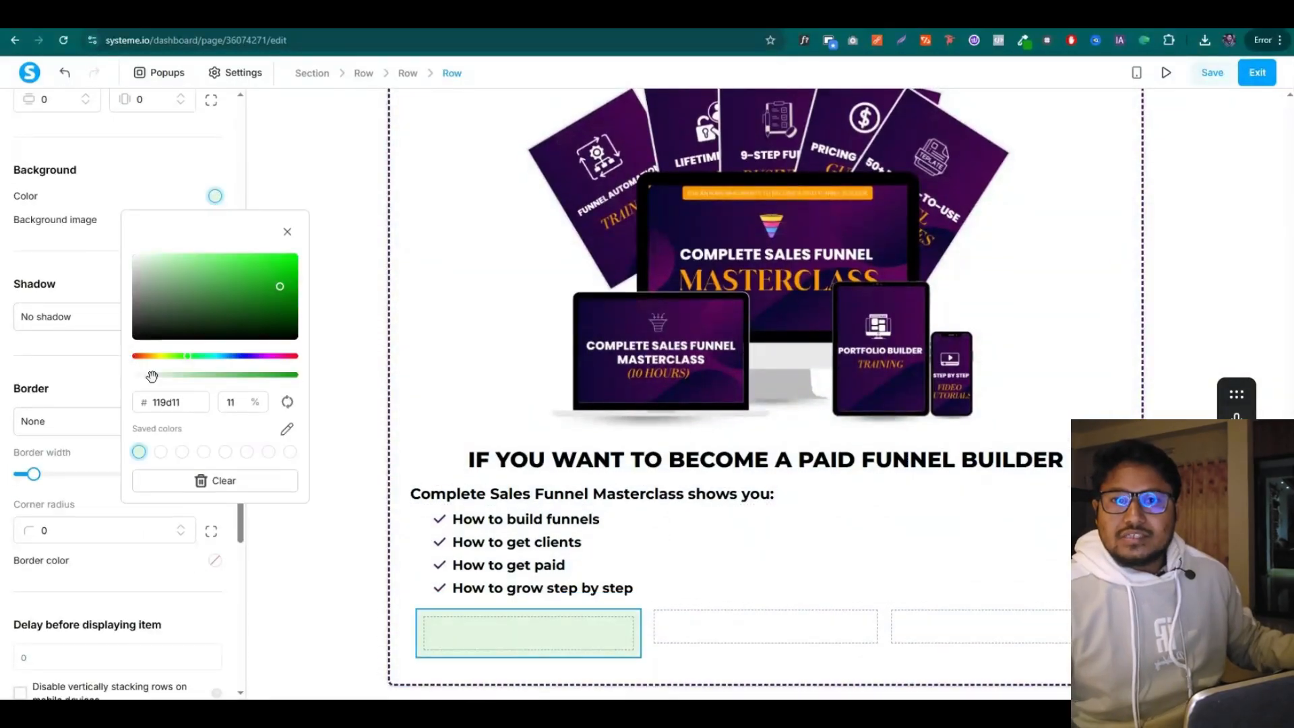
click(53, 395)
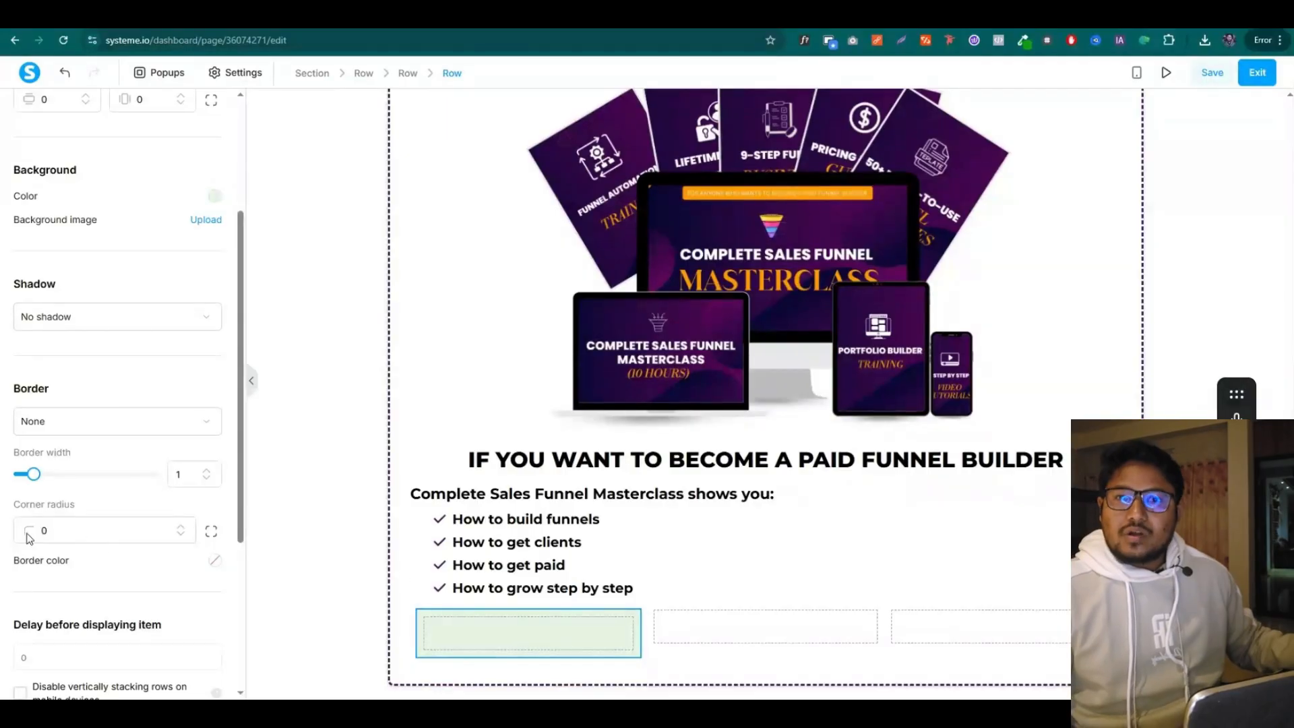
Give the green row corner radius 5 and a full 3px green border
text(5)
scroll(84, 485, down, 2)
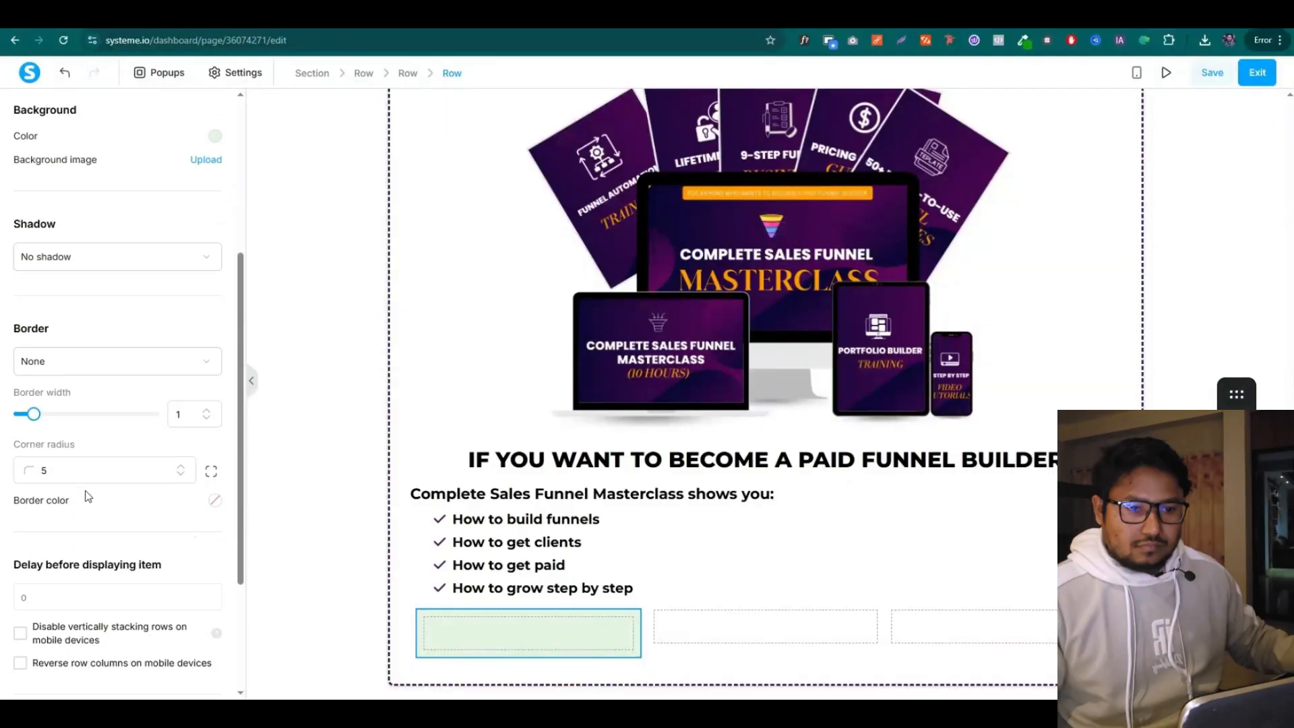
click(81, 286)
click(29, 347)
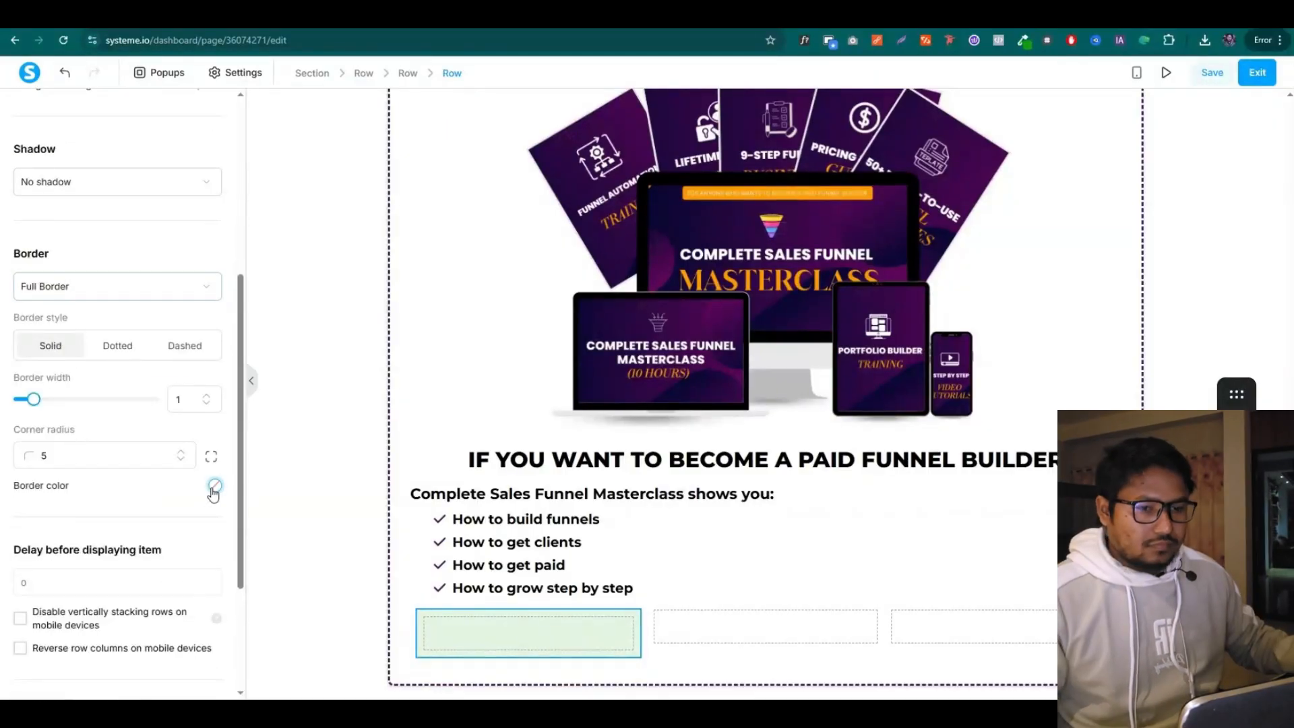
click(213, 493)
double_click(69, 531)
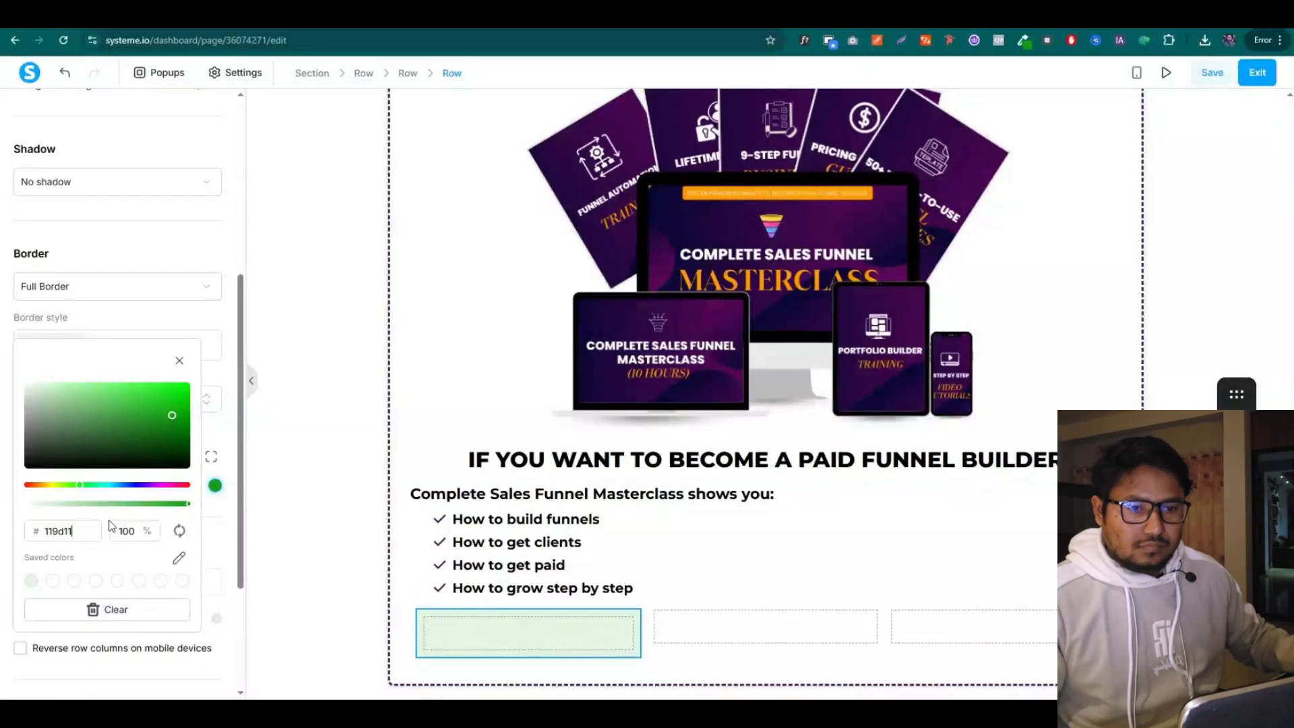
click(206, 514)
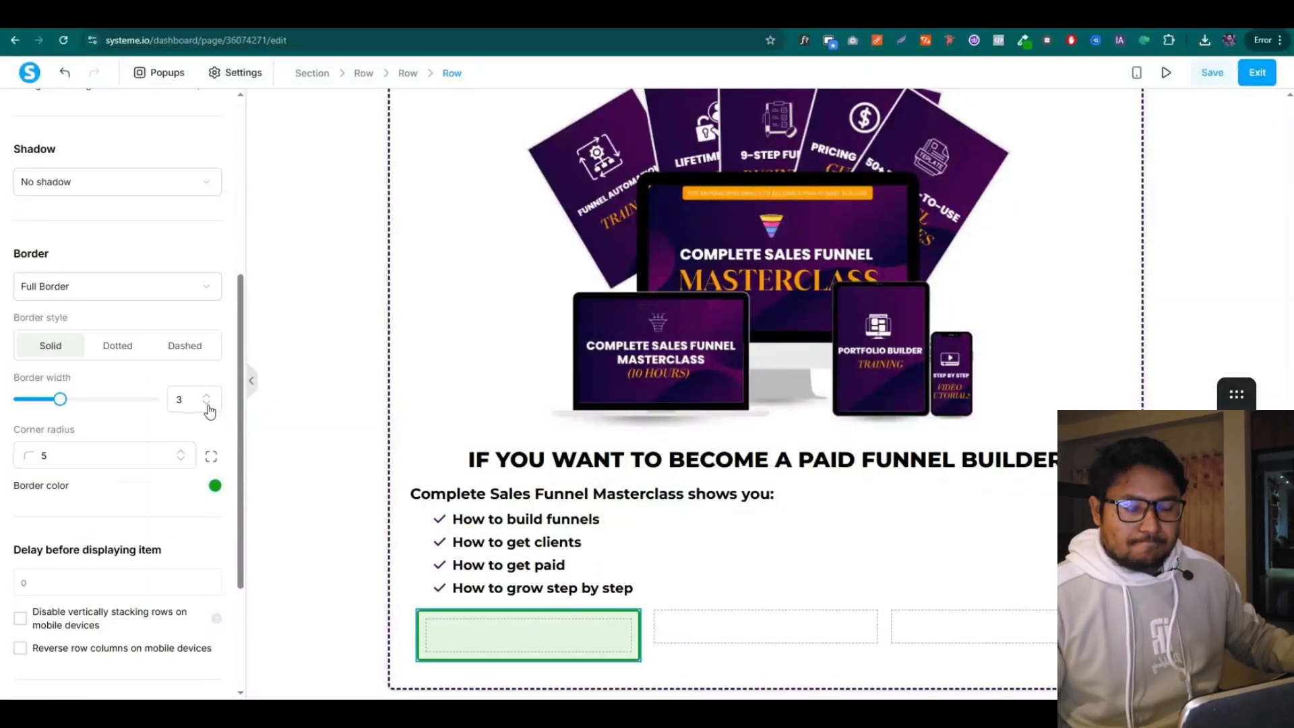
click(327, 524)
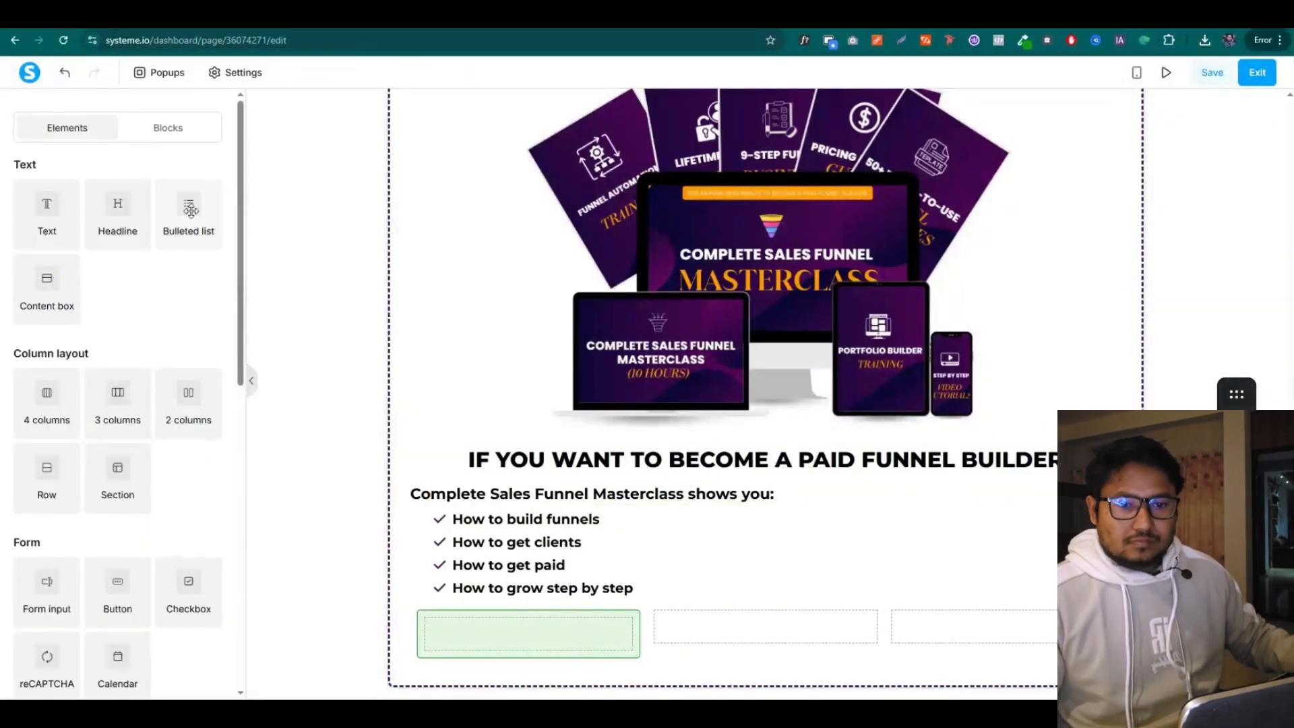
Add a bulleted list reading 'No confusion.' with green bullet icons to the green box
drag(197, 215, 539, 640)
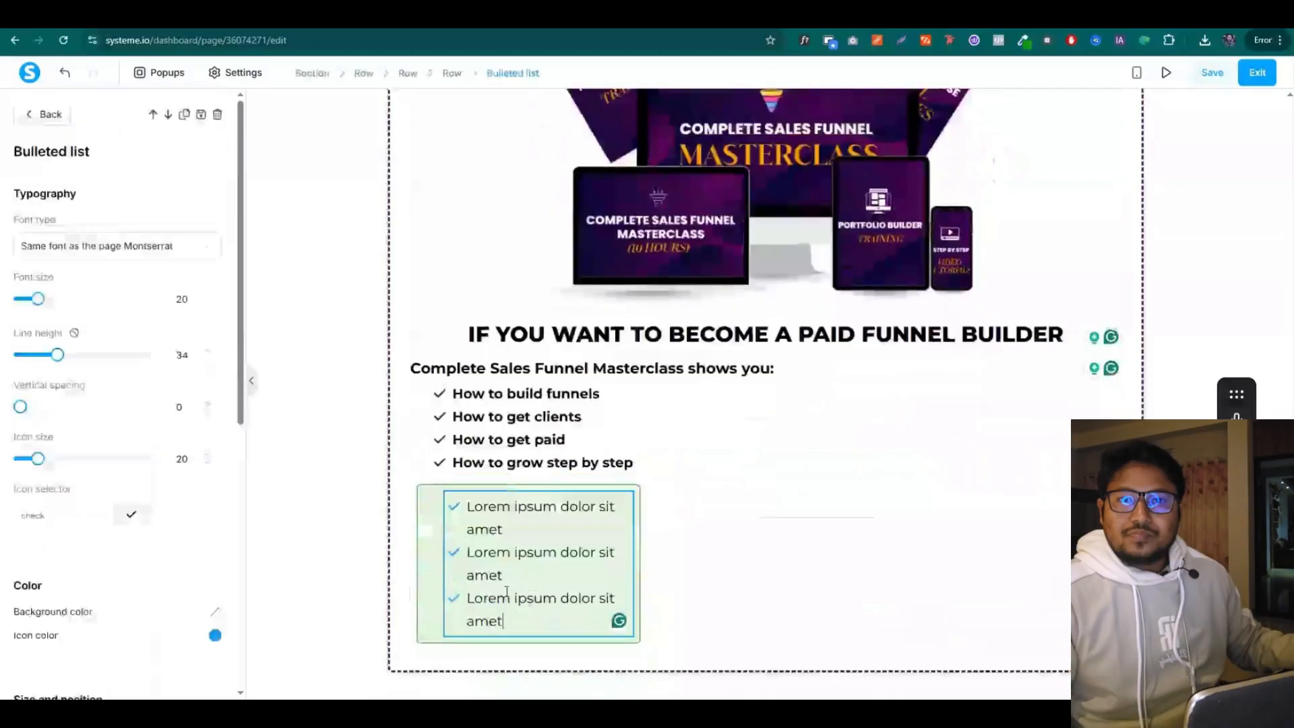
key(ctrl+Tab)
click(443, 287)
key(ctrl+c)
key(ctrl+Tab)
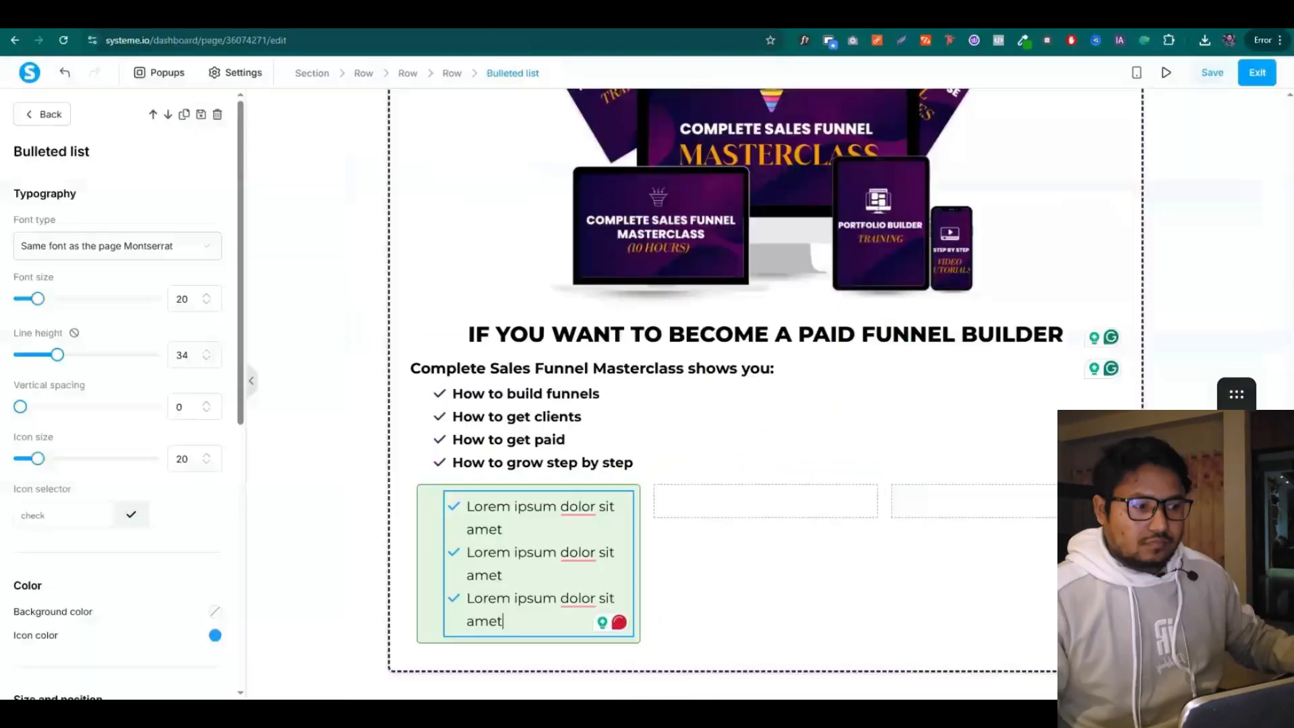
key(ctrl+v)
click(215, 501)
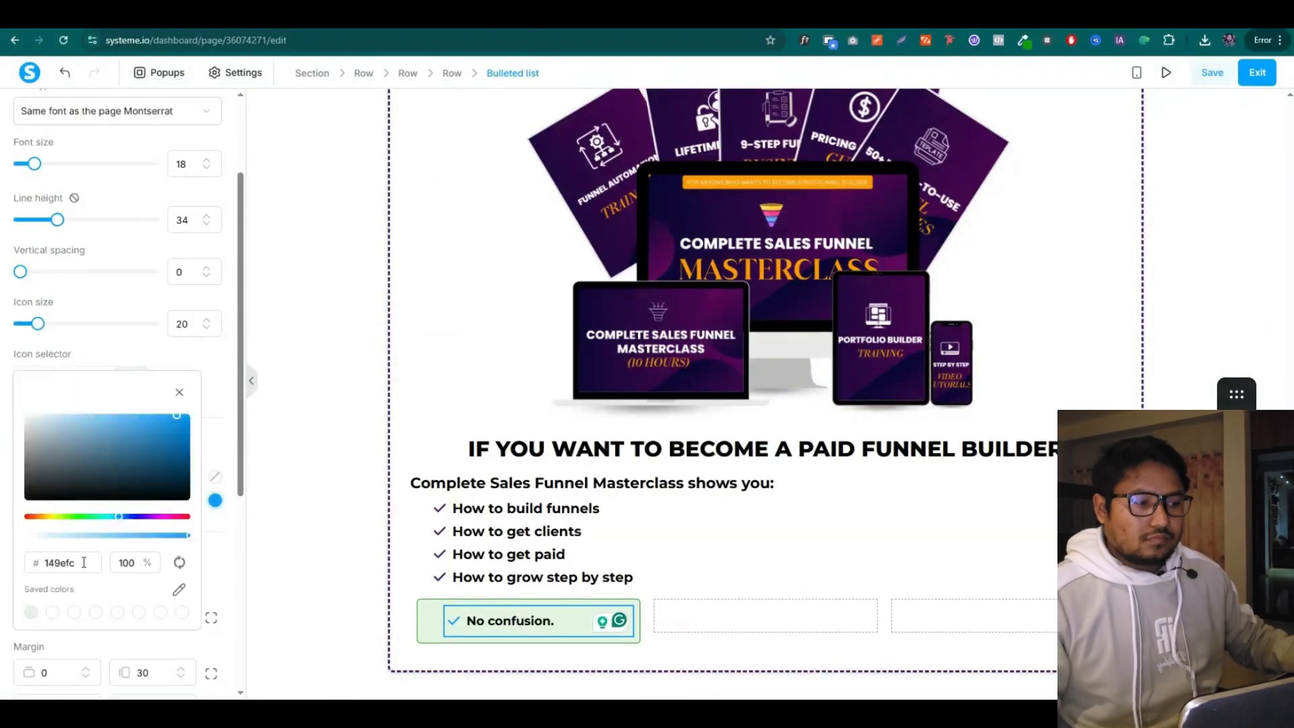
click(175, 569)
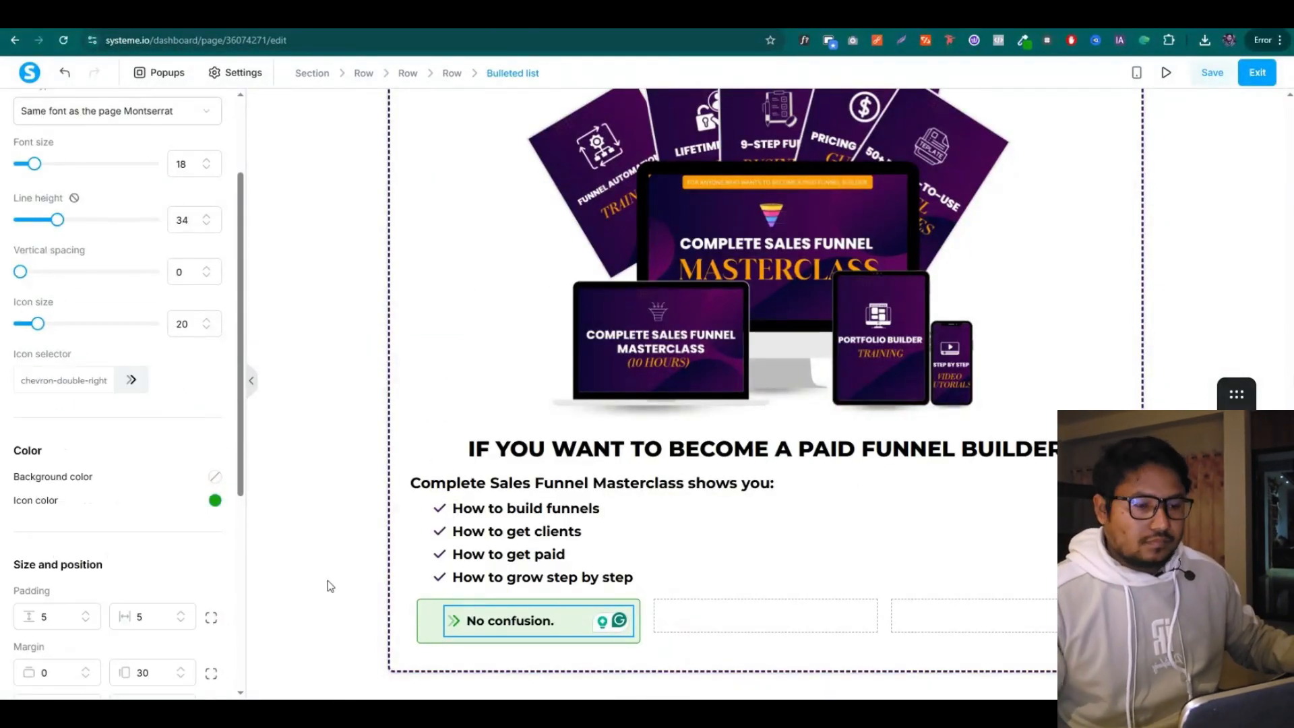
scroll(133, 432, up, 2)
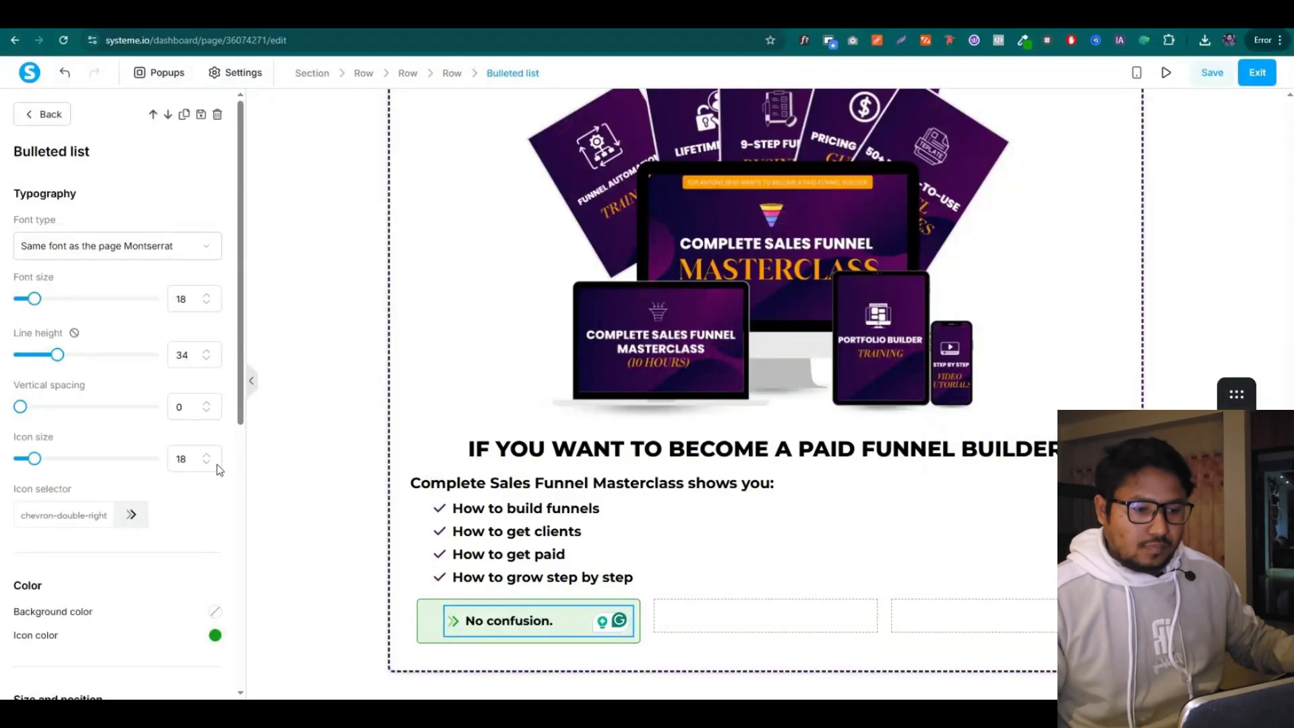
click(347, 632)
Duplicate the box into the second column and change its text to 'No wasted time.'
click(610, 590)
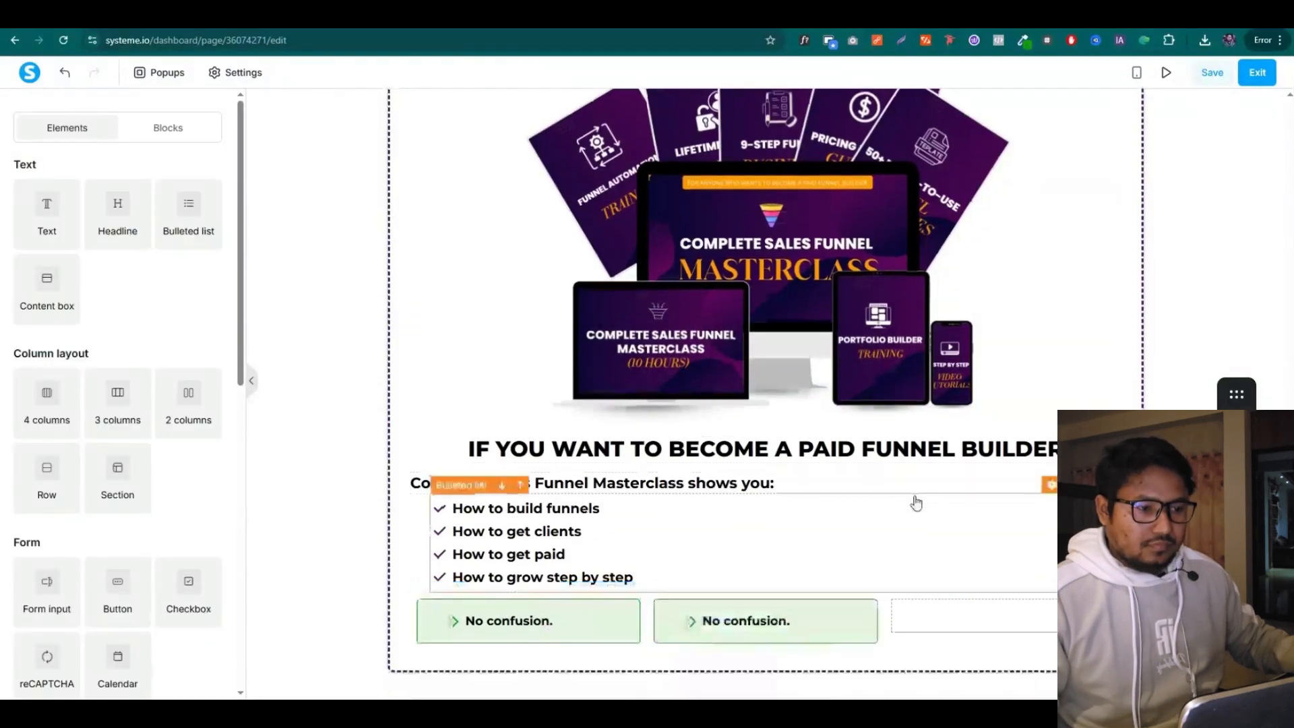
key(ctrl+Tab)
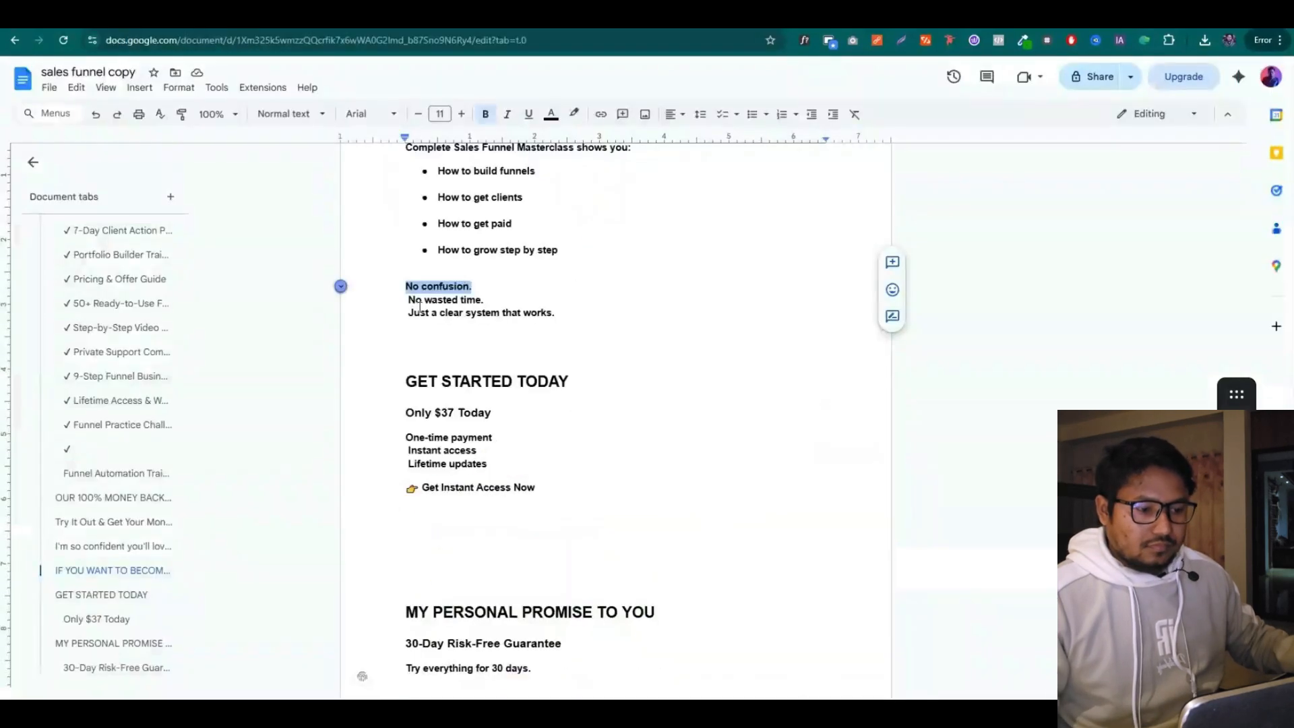
key(ctrl+Tab)
triple_click(754, 627)
key(ctrl+v)
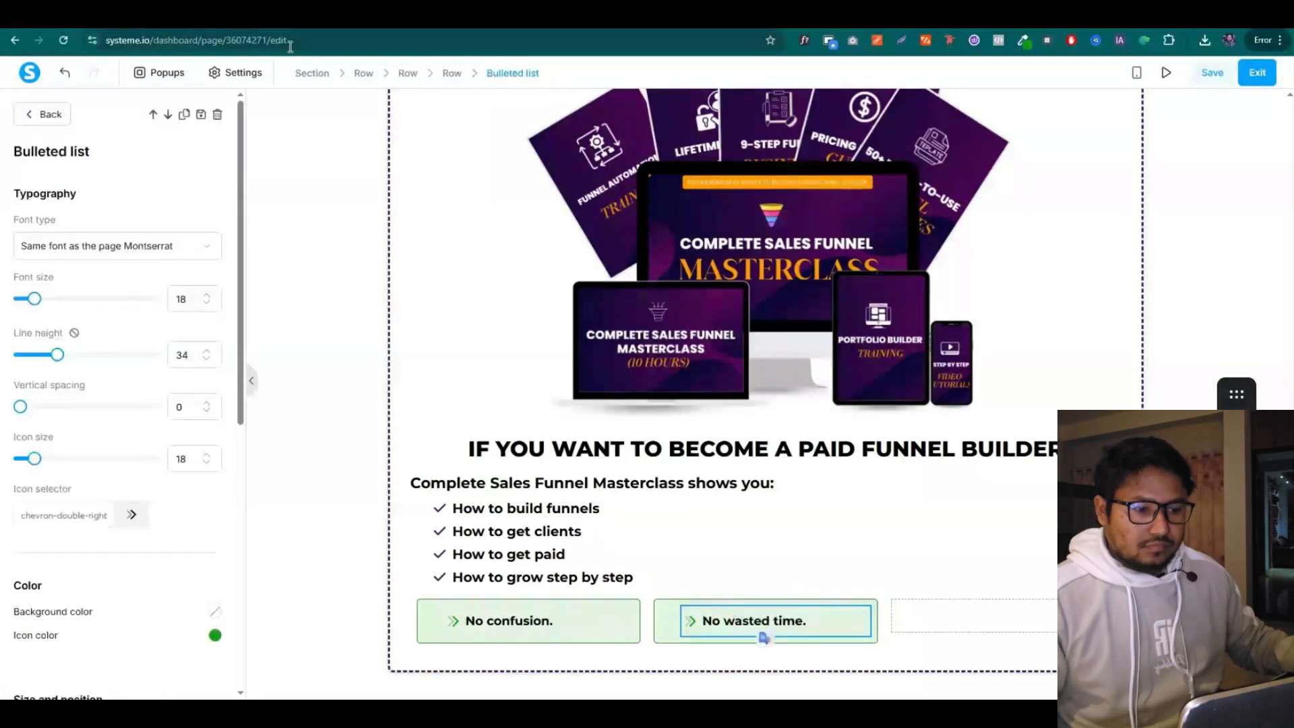
key(ctrl+Tab)
Copy the box into the third column for 'Just a clear system that works.'
triple_click(566, 312)
key(ctrl+Tab)
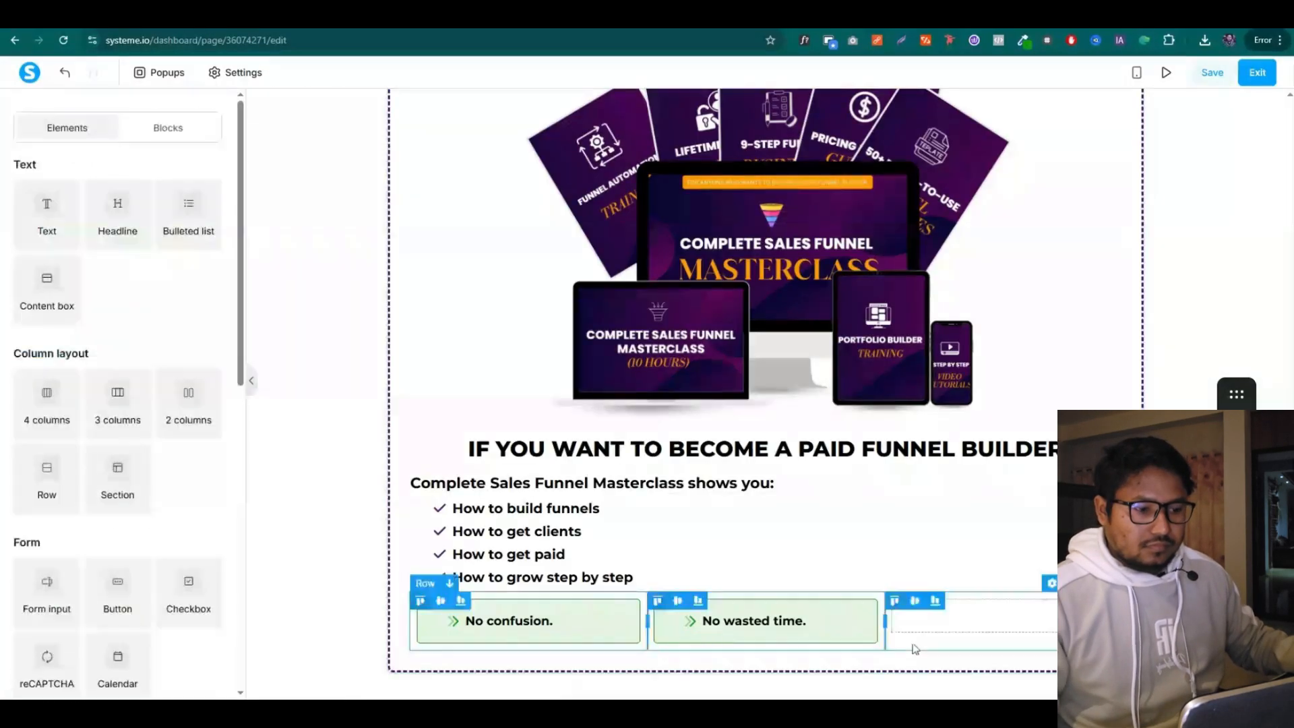
click(828, 594)
drag(824, 667, 949, 637)
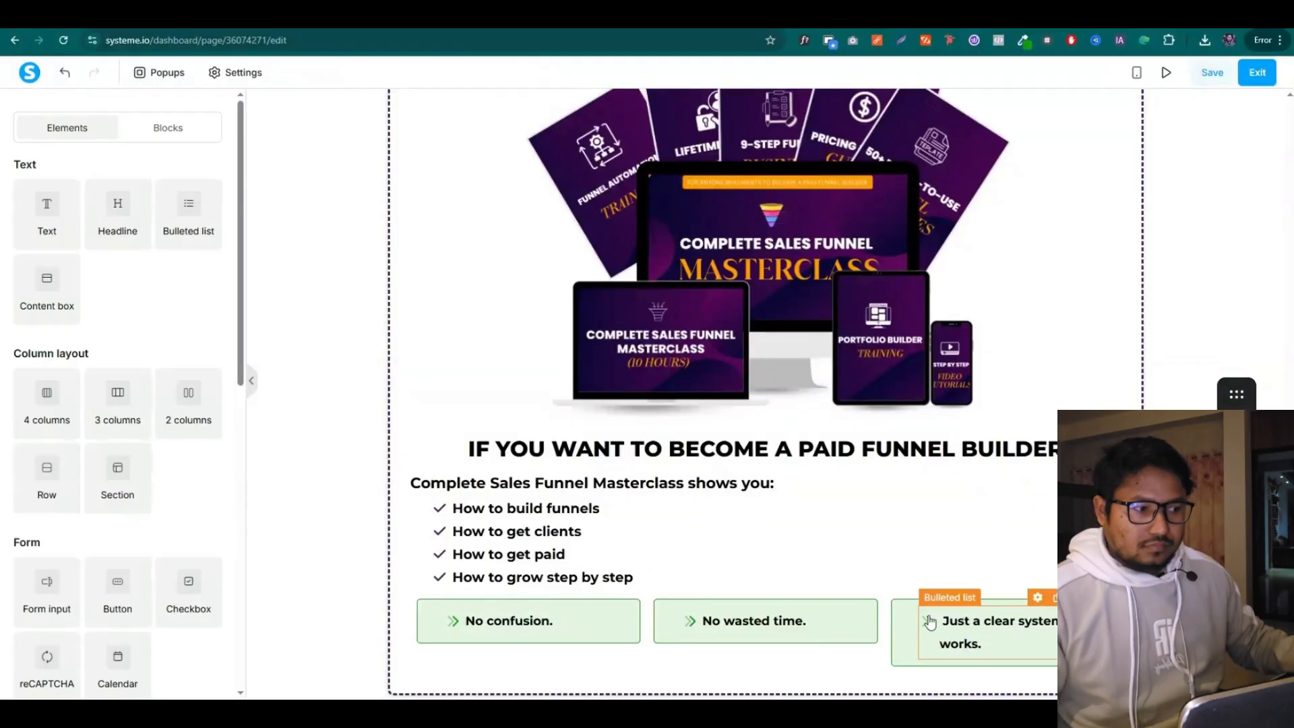
click(934, 616)
scroll(147, 487, down, 5)
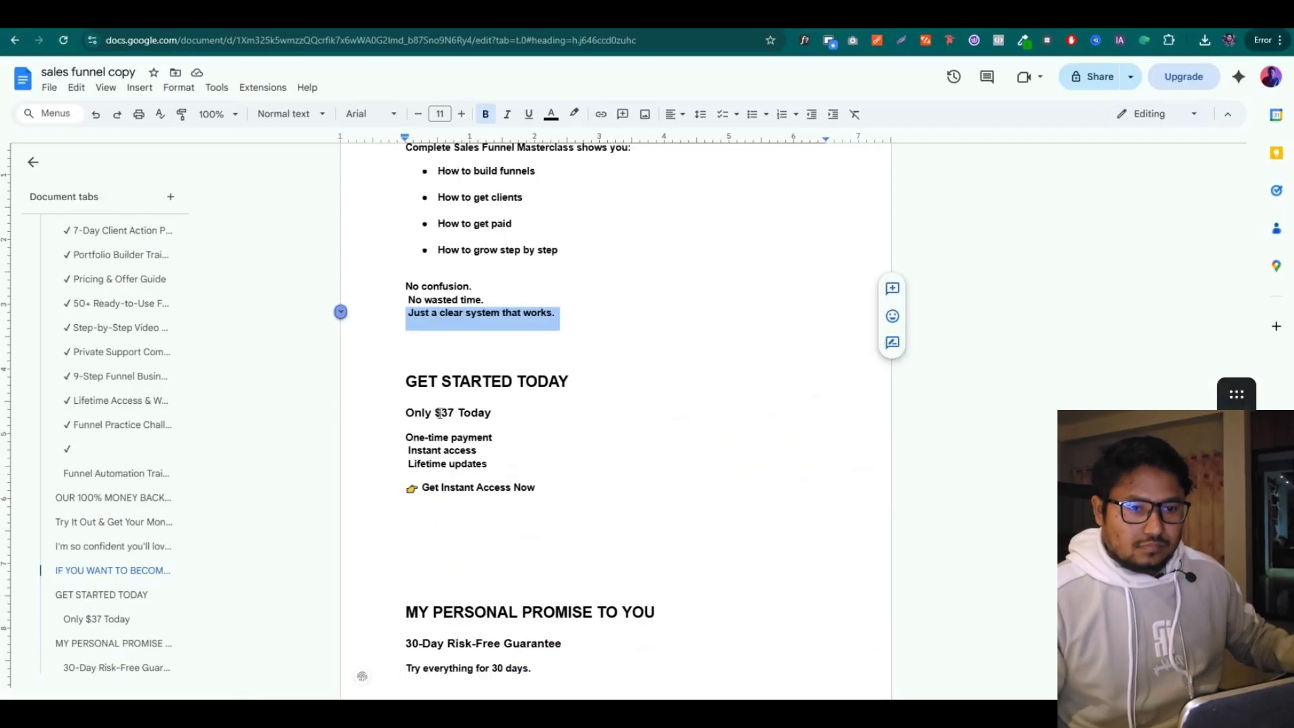
Add a 'GET STARTED TODAY' headline below the green boxes, copied from the copy document
drag(407, 382, 575, 381)
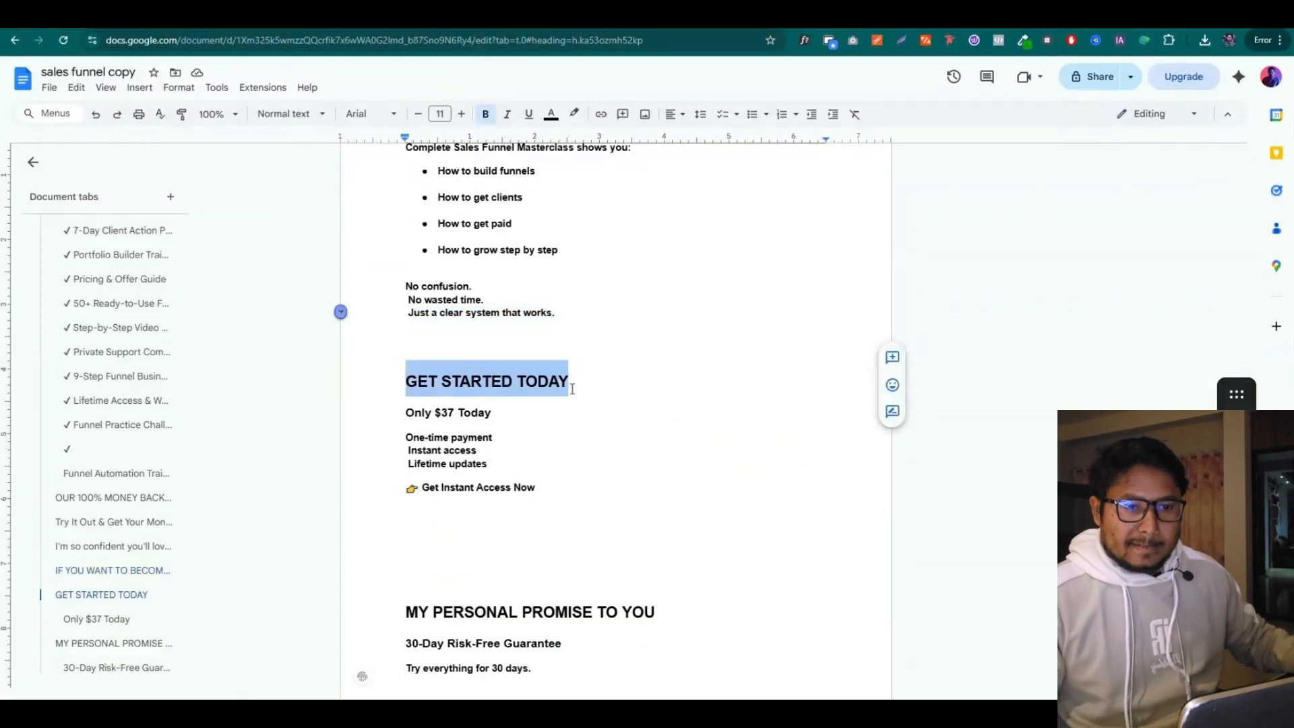
click(409, 423)
scroll(439, 436, down, 1)
drag(408, 312, 558, 313)
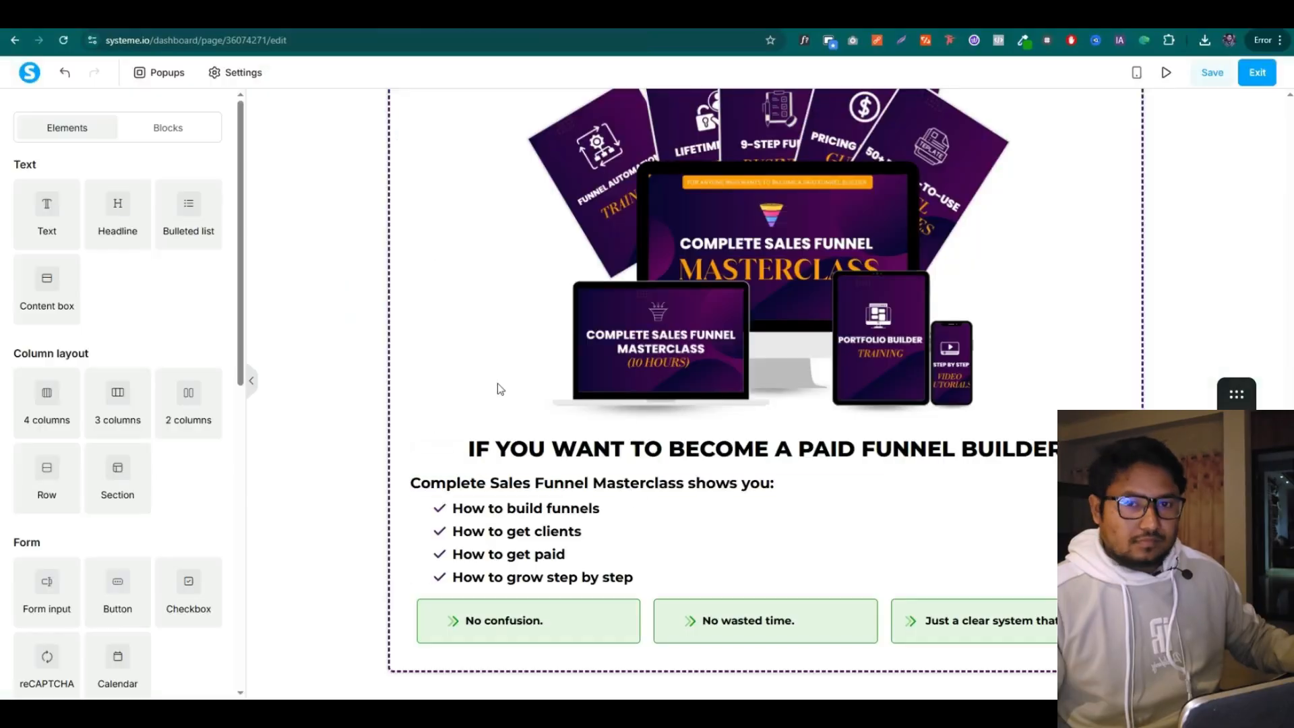
drag(115, 214, 705, 647)
triple_click(703, 633)
key(ctrl+v)
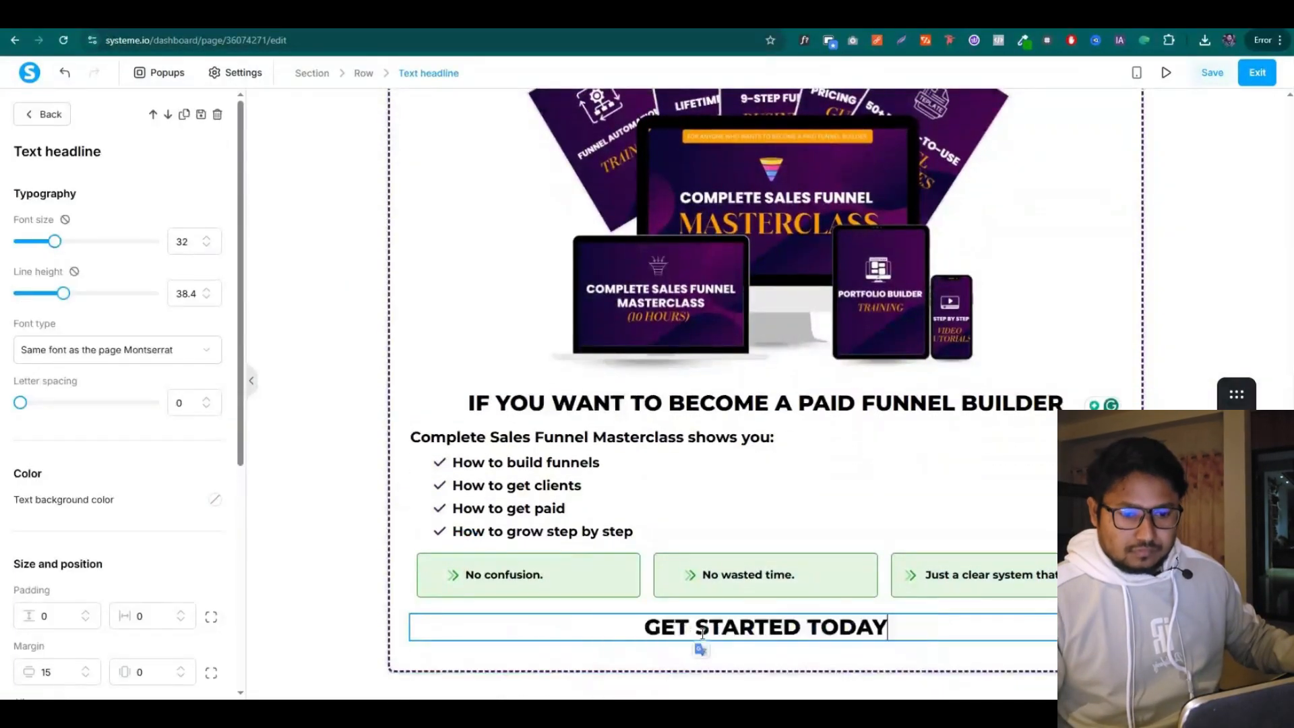
Duplicate that headline as a larger 'Only $37 Today' price headline with a smaller top margin
key(alt+Tab)
drag(407, 346, 500, 350)
key(alt+Tab)
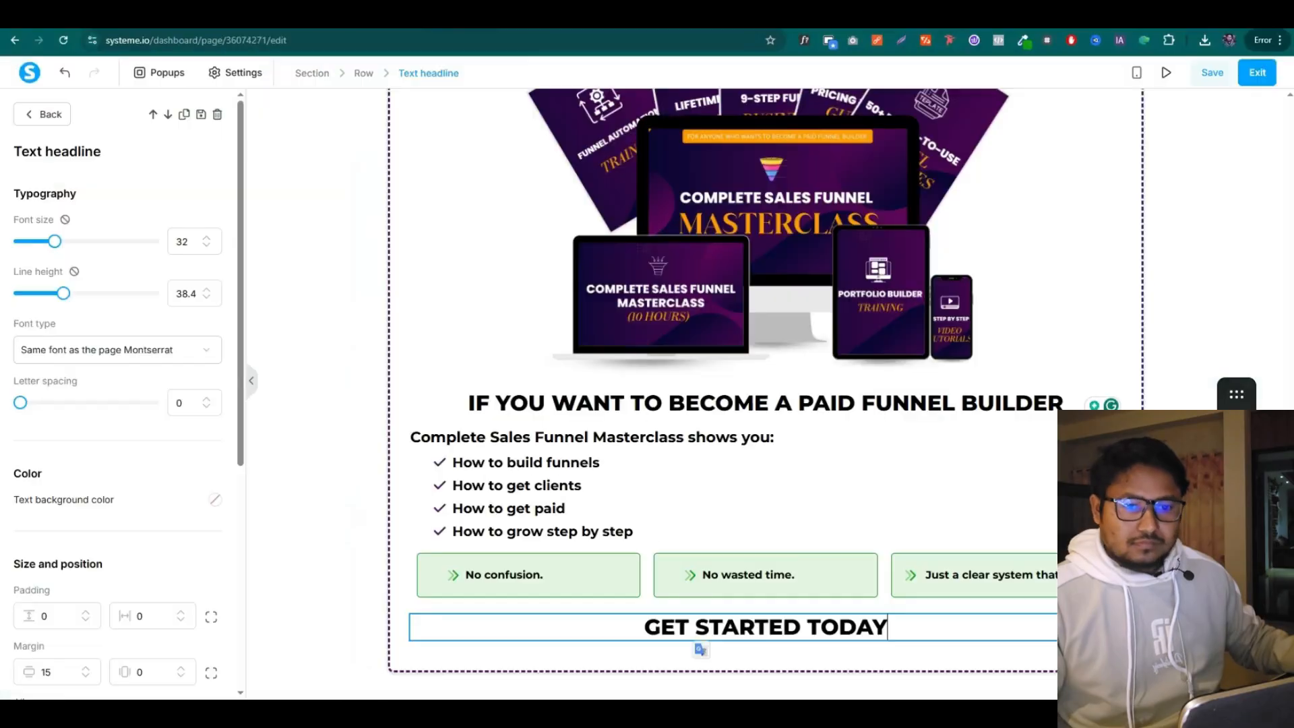
click(635, 672)
click(1085, 607)
scroll(735, 664, down, 1)
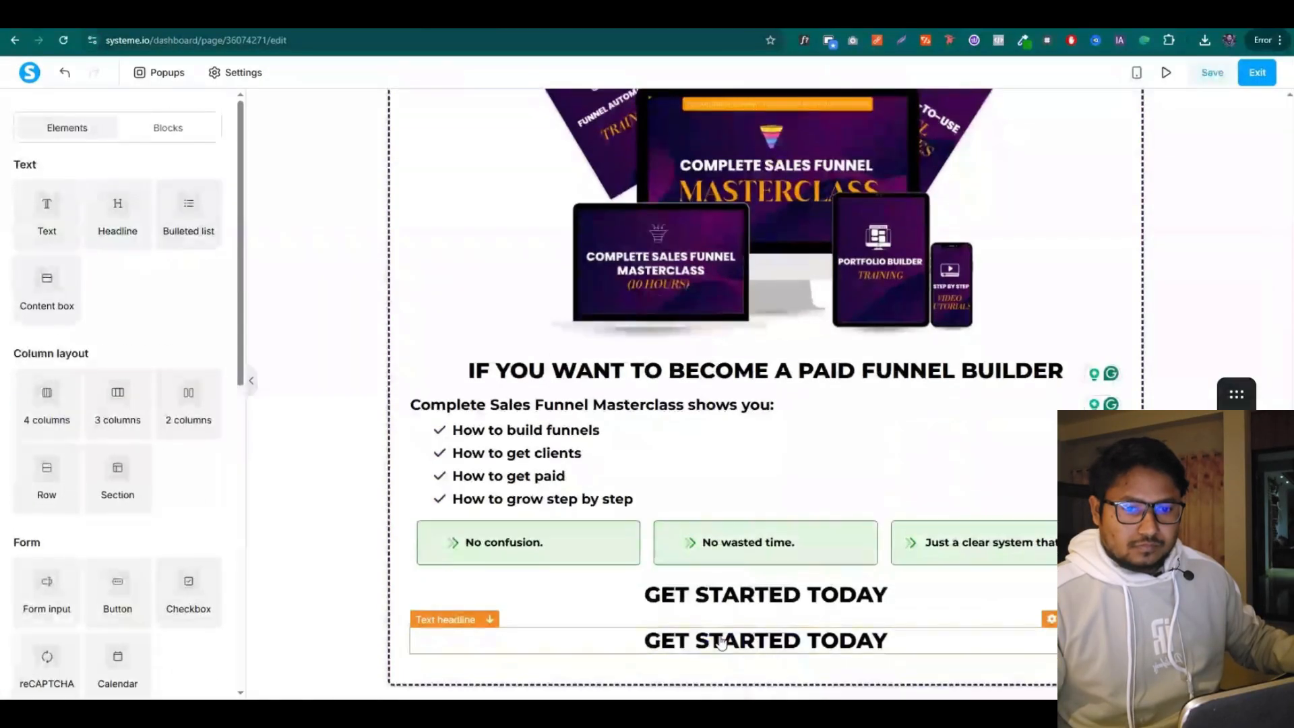
triple_click(711, 638)
key(ctrl+v)
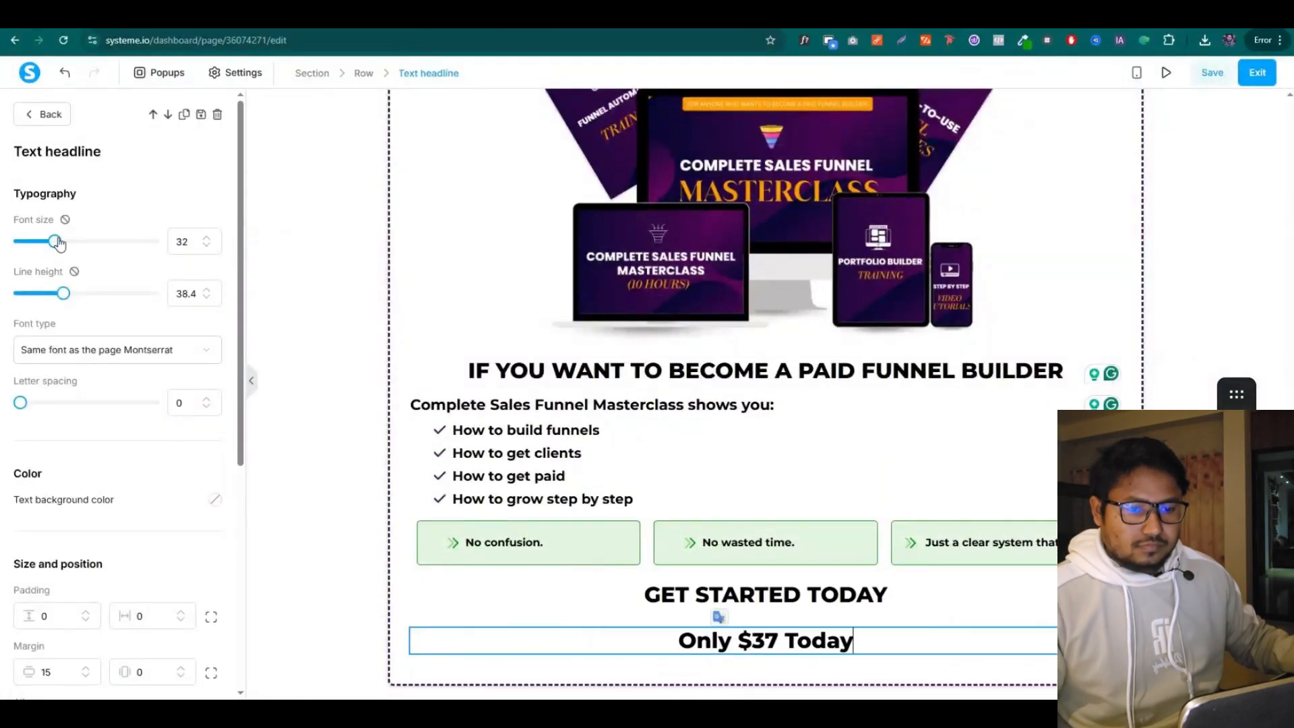
drag(58, 243, 79, 248)
scroll(58, 405, down, 3)
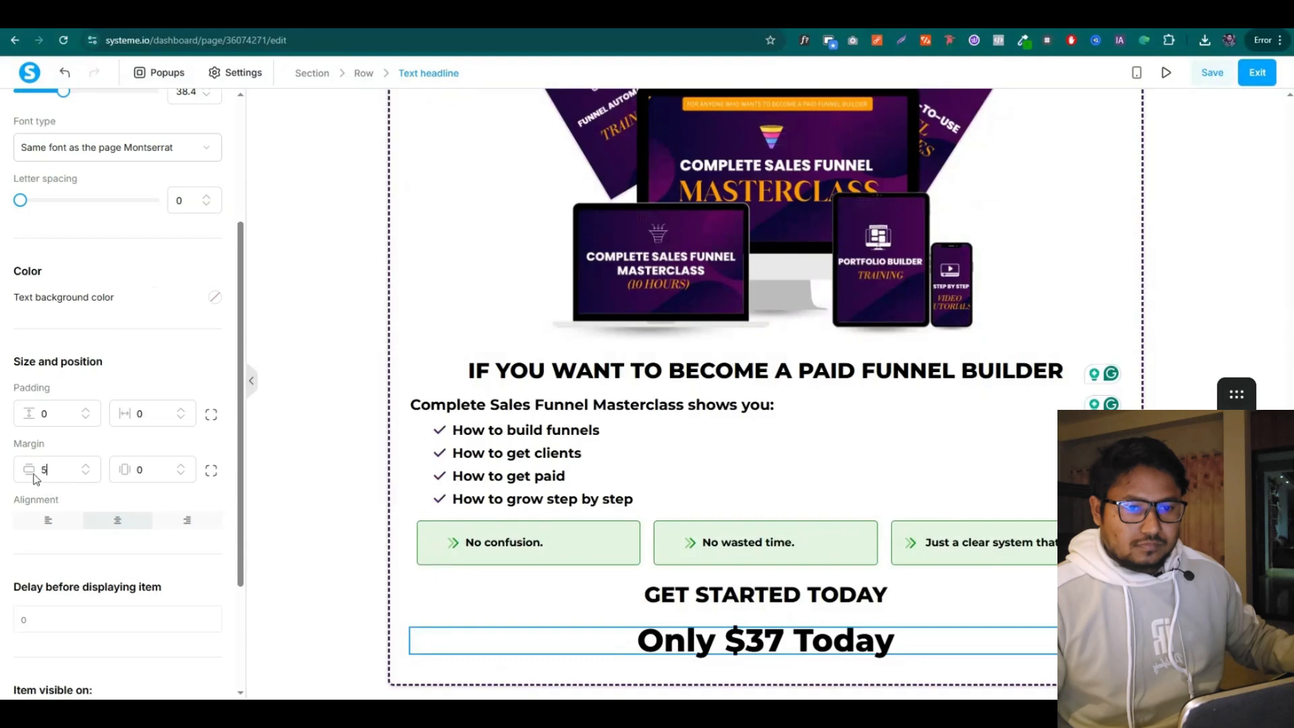
click(322, 540)
Add 'Limited Time Offer' to the price headline and colour '$37 Today' green
click(761, 635)
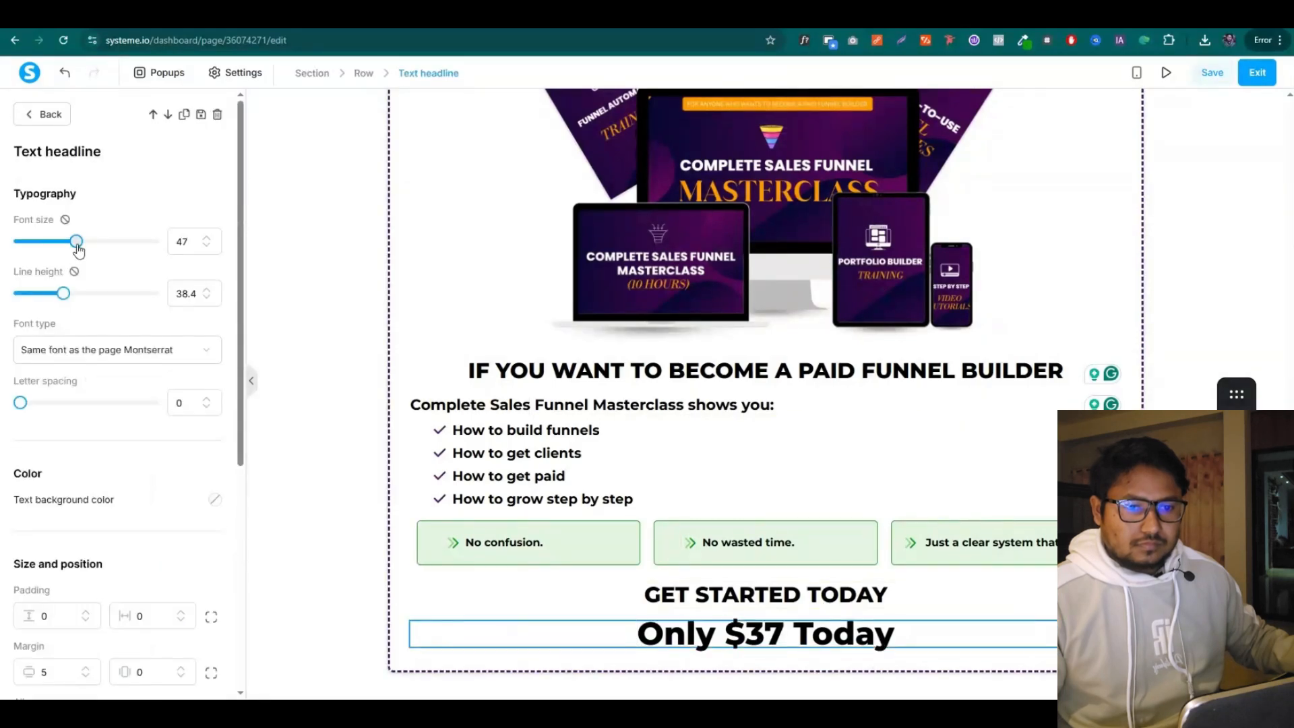
text(Limited)
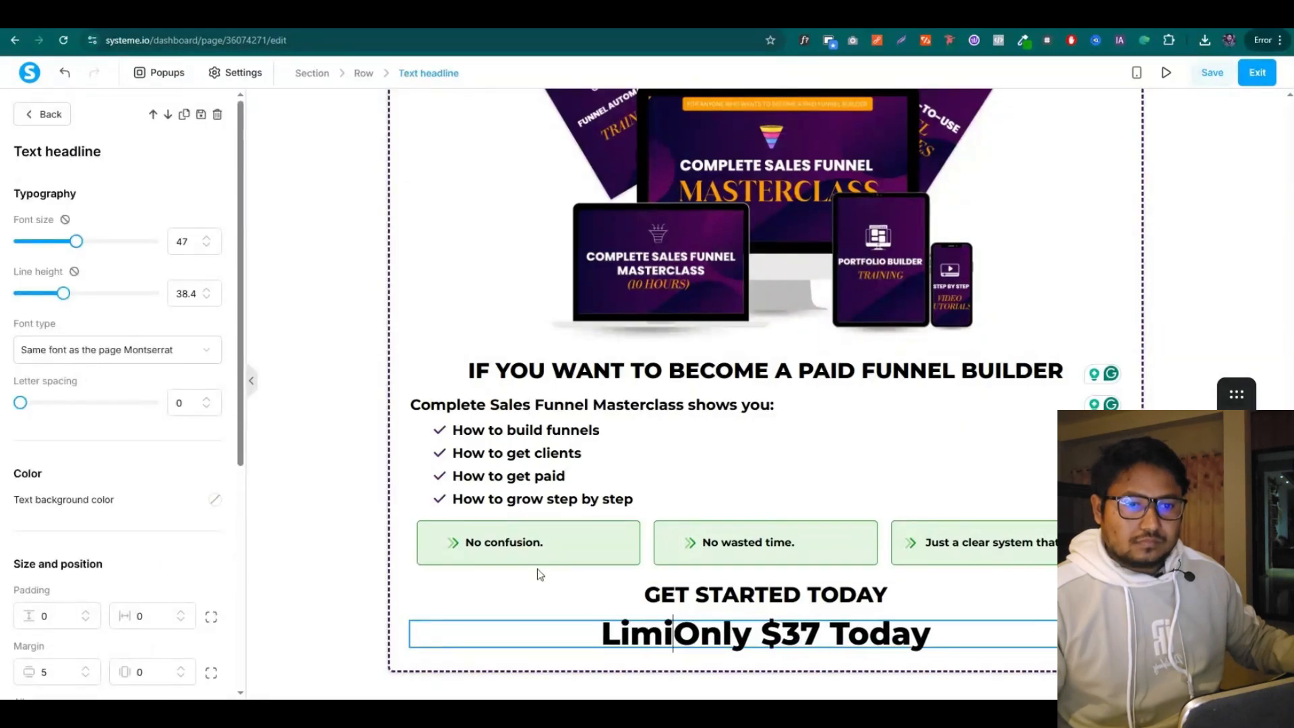
key(BackSpace)
key(BackSpace)
text(d Time Offer)
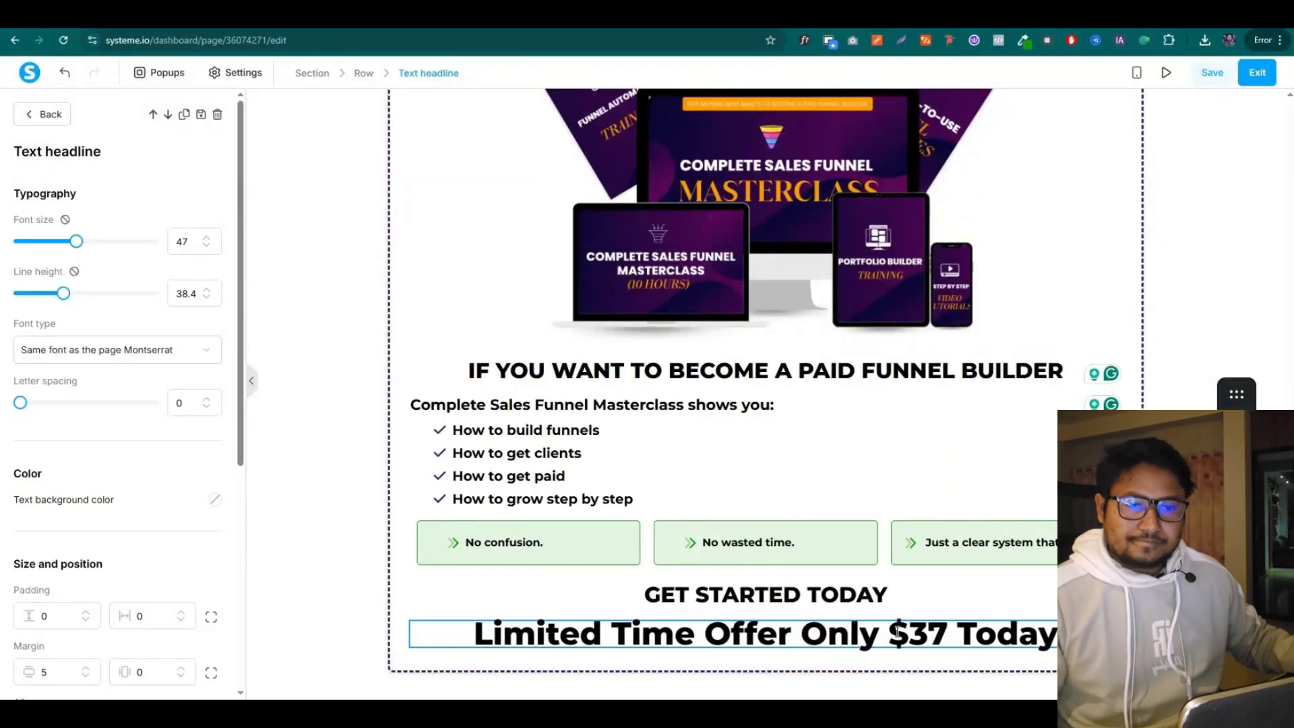
drag(910, 629, 1046, 637)
click(1114, 584)
click(1146, 489)
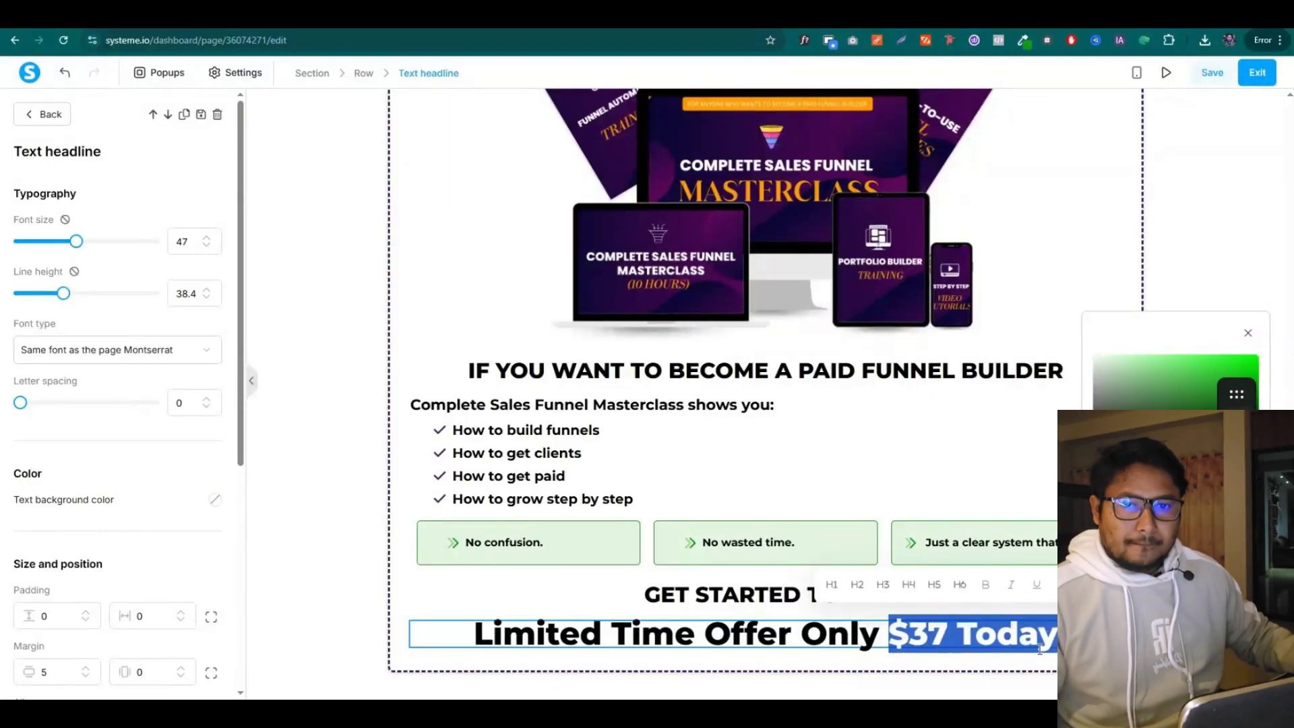
click(982, 475)
Duplicate the Get Instant Access button
scroll(982, 475, down, 10)
click(1073, 406)
scroll(1011, 433, down, 10)
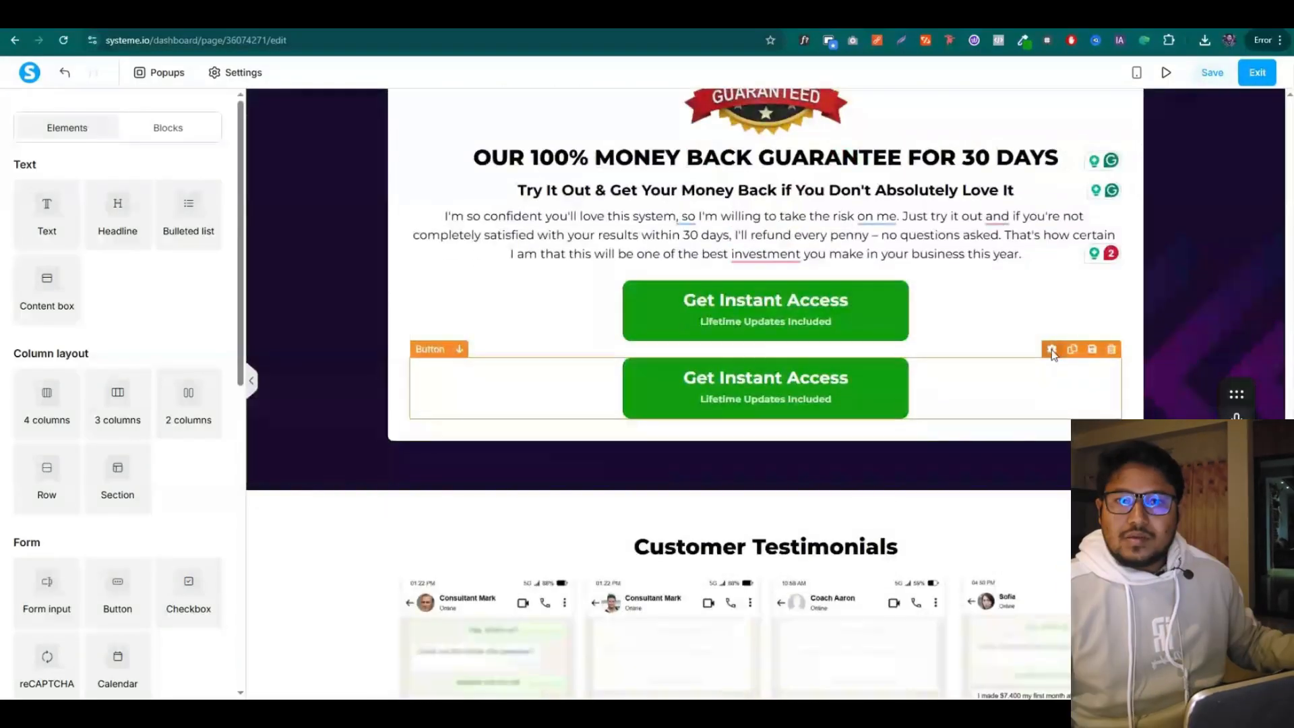
scroll(697, 393, down, 5)
scroll(697, 393, up, 1)
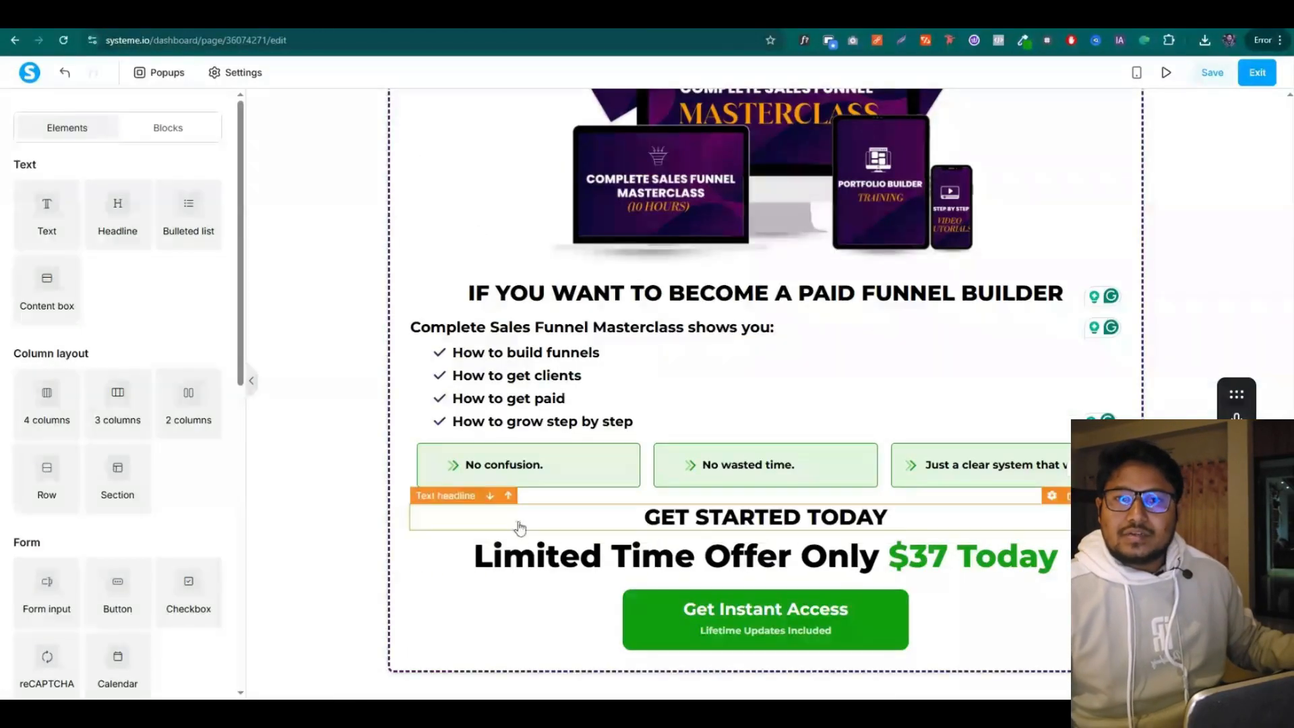
Add a text block under the button with the three offer lines merged onto one line
drag(43, 202, 702, 656)
click(702, 656)
key(ctrl+a)
key(ctrl+v)
key(BackSpace)
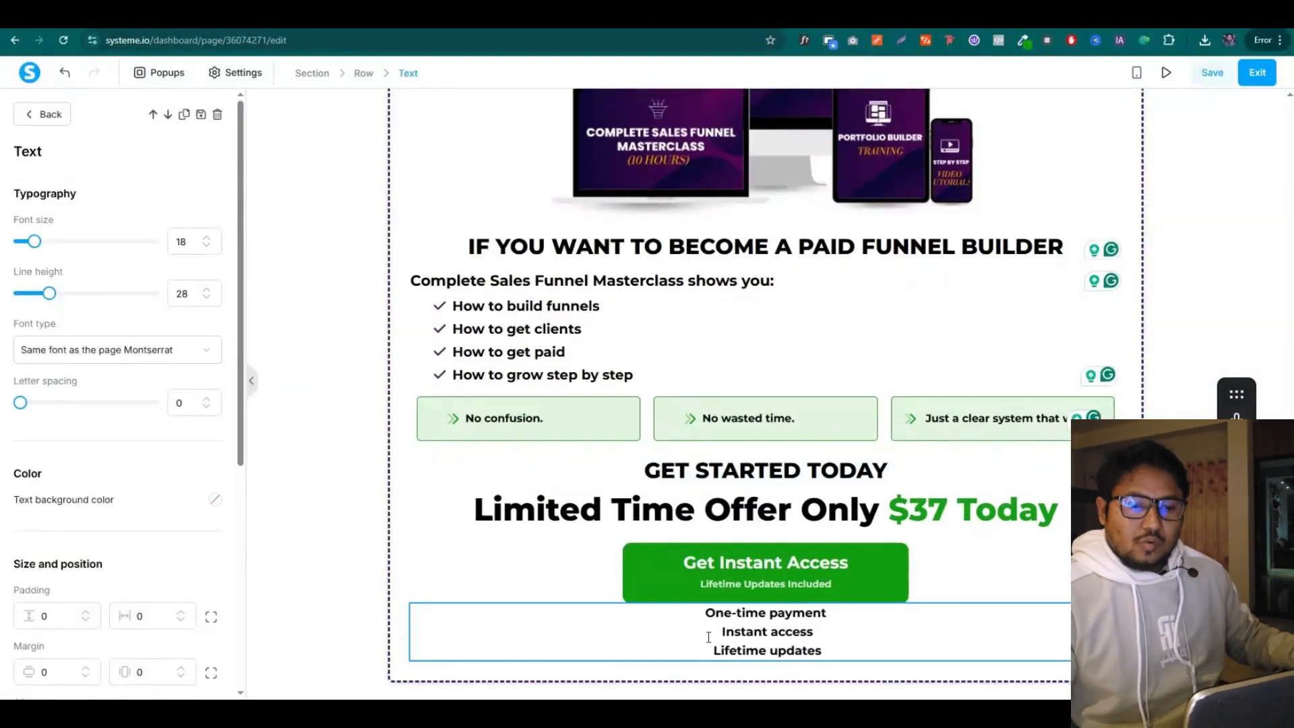
click(708, 637)
key(BackSpace)
click(711, 644)
key(BackSpace)
Put ⊙ icons before One-time payment, Instant access and Lifetime updates, then add a two-column row below
click(572, 634)
text(⊙)
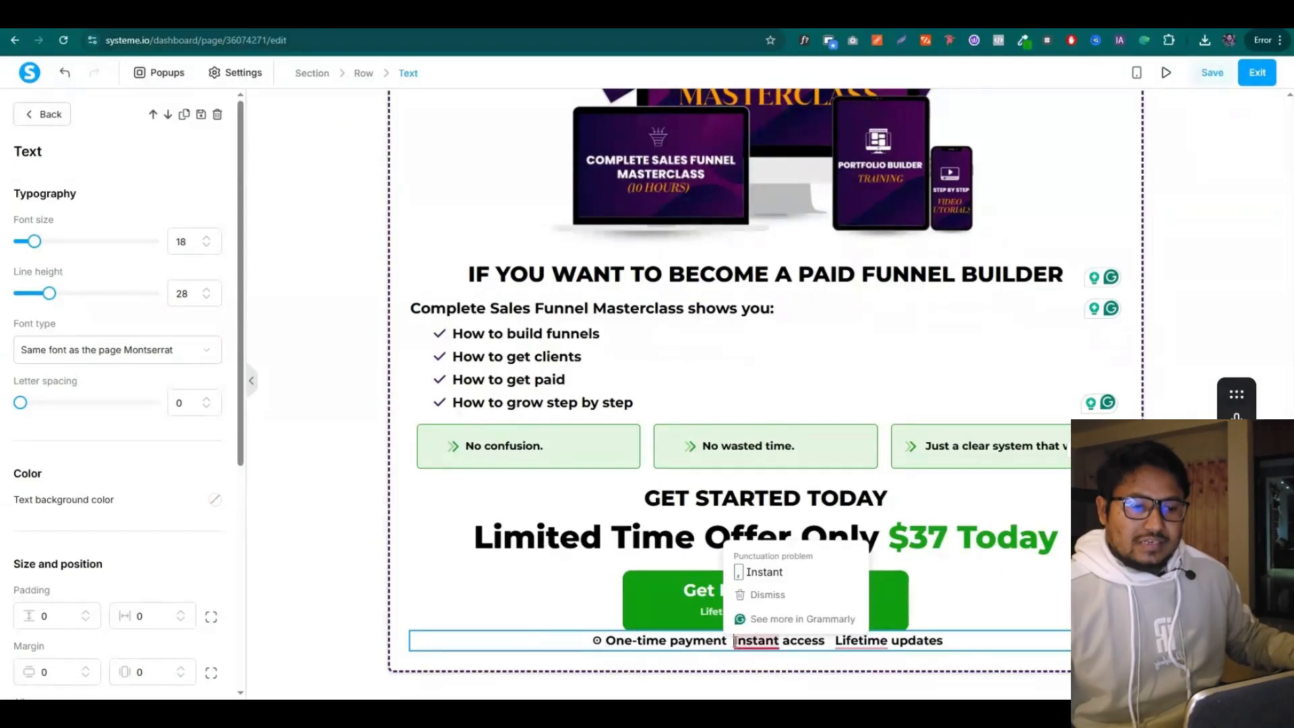
click(729, 641)
text(⊙)
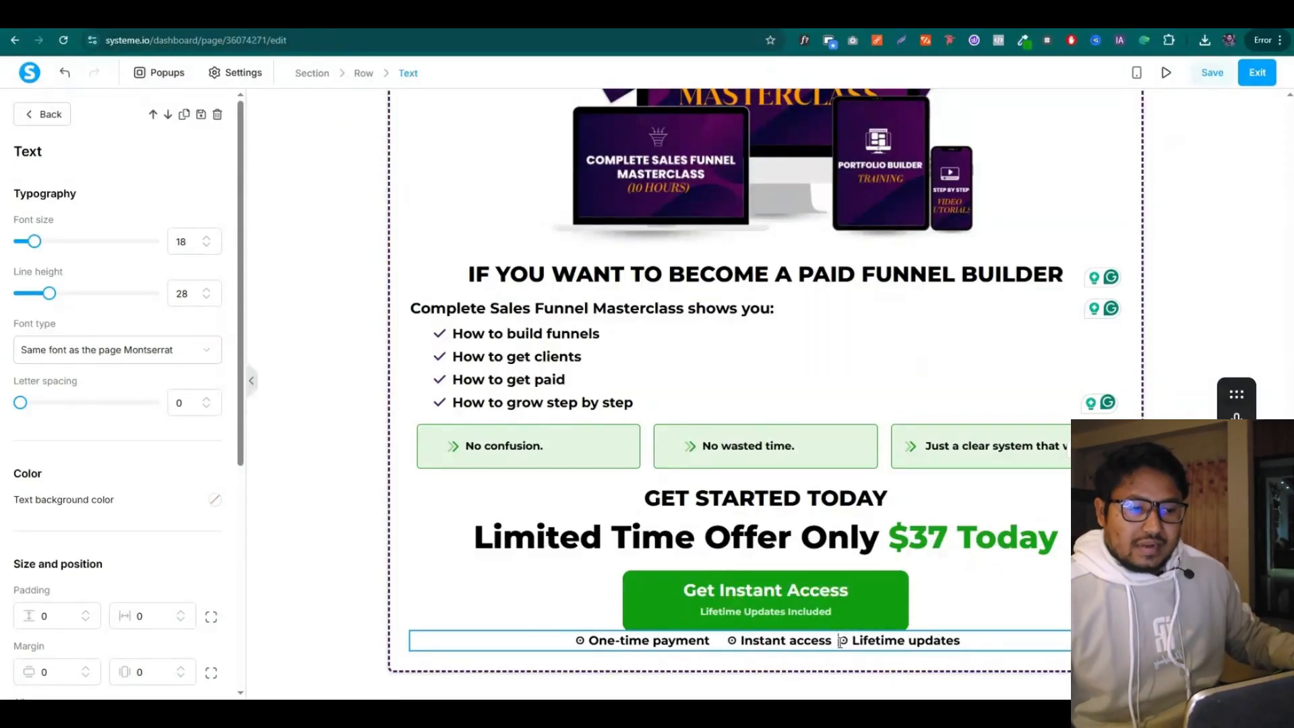
text(⊙)
scroll(79, 458, down, 3)
click(364, 518)
scroll(364, 518, down, 1)
drag(192, 403, 803, 640)
scroll(788, 634, down, 1)
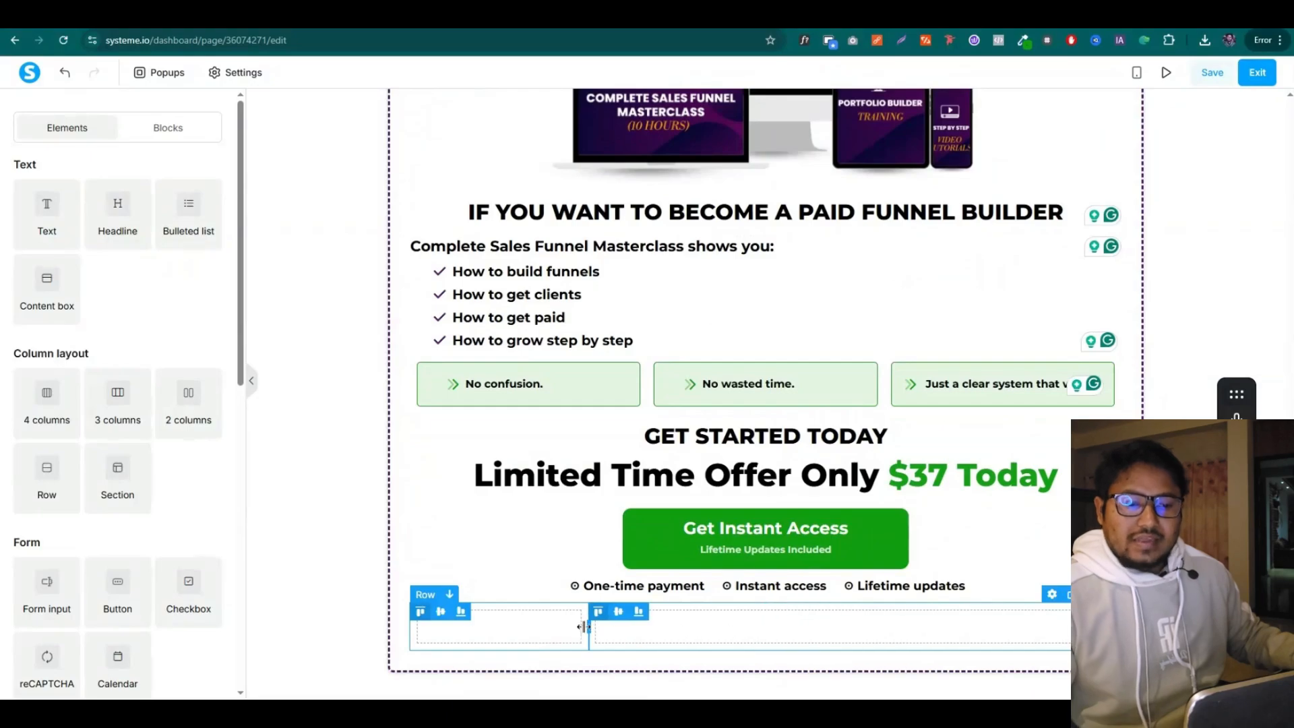
Place the uploaded money-back guarantee badge image in the new row's left column
scroll(91, 397, down, 5)
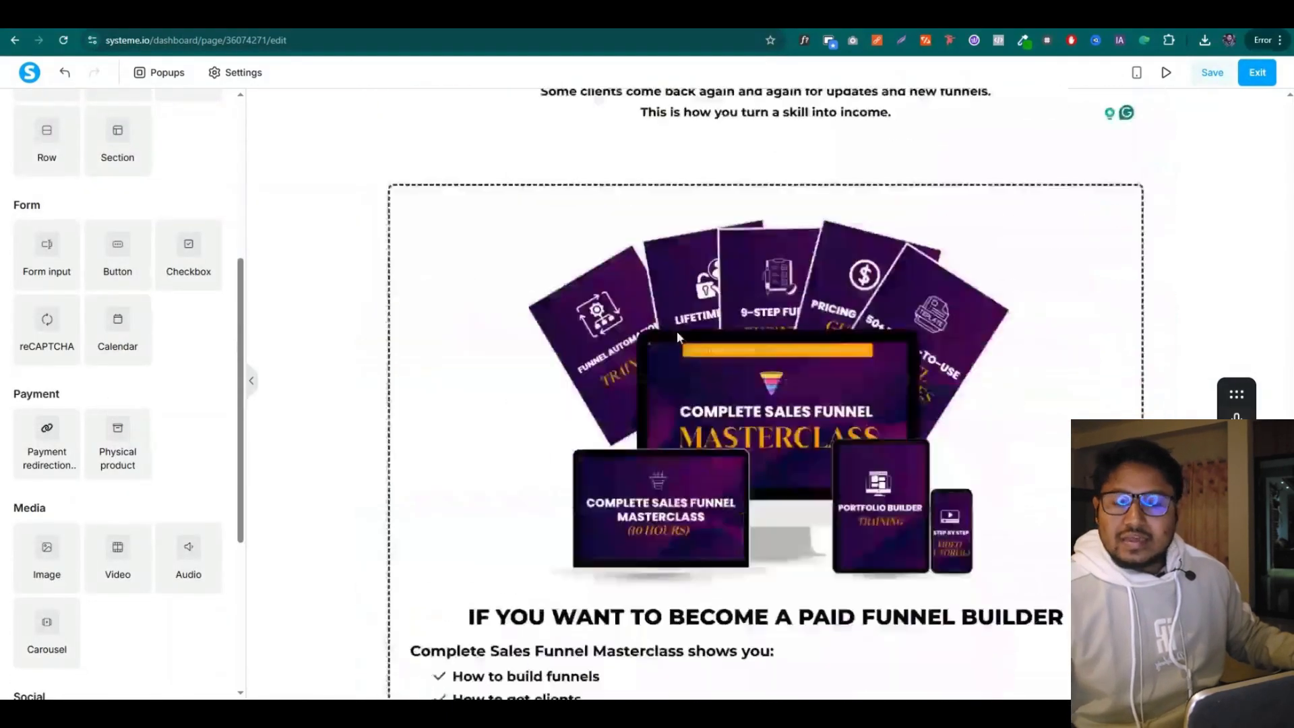
drag(42, 539, 472, 606)
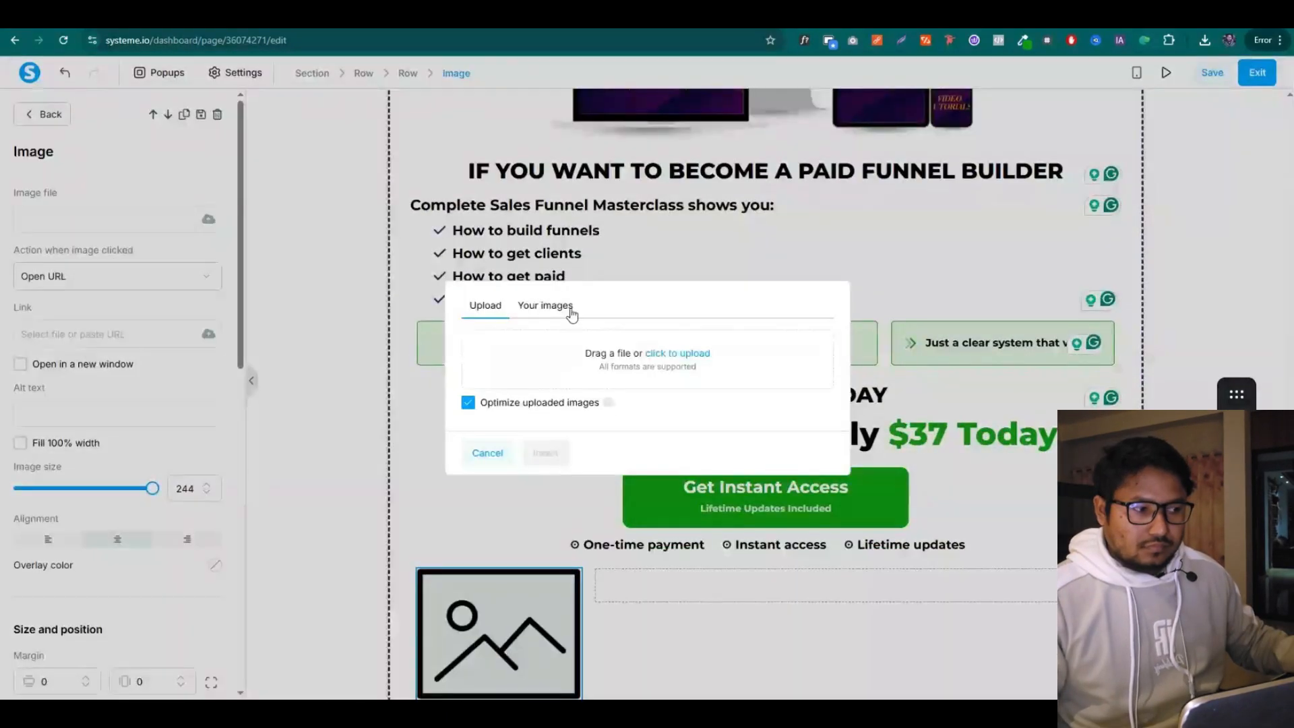
click(570, 307)
click(476, 440)
click(548, 548)
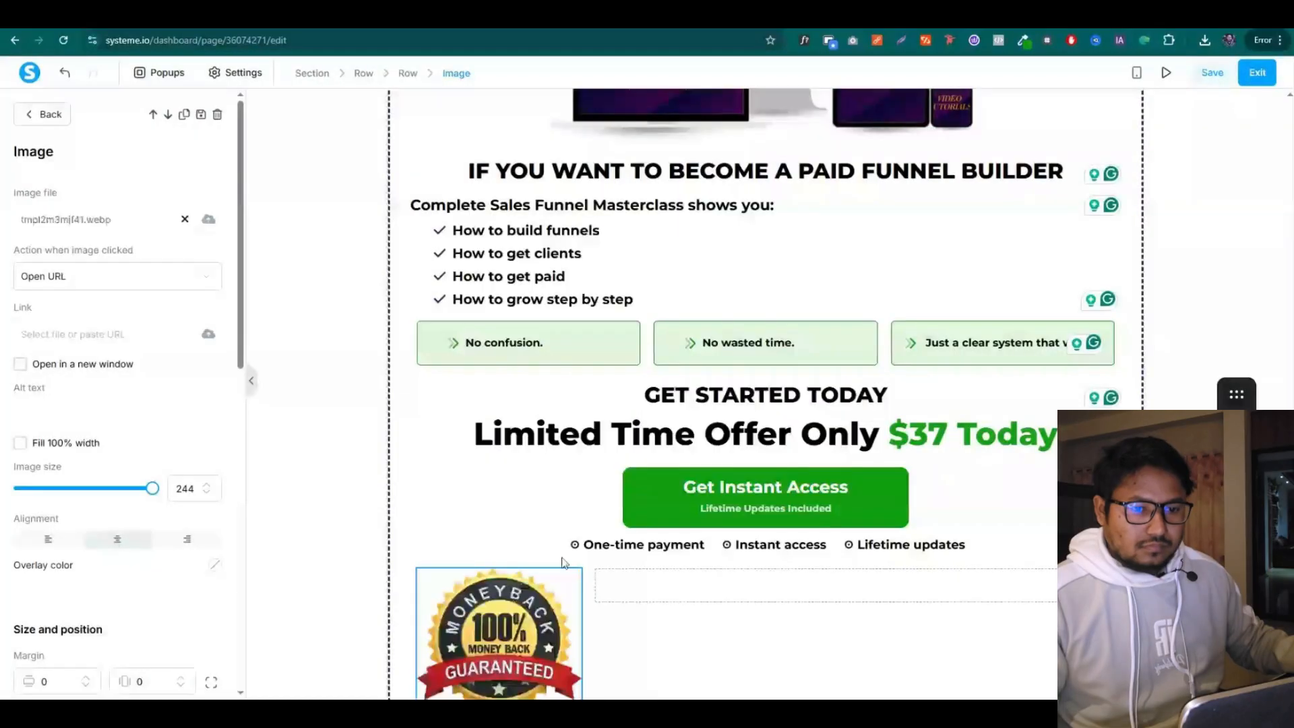
Add the 30-day guarantee headline beside the badge, left-aligned with a smaller font
scroll(674, 337, up, 20)
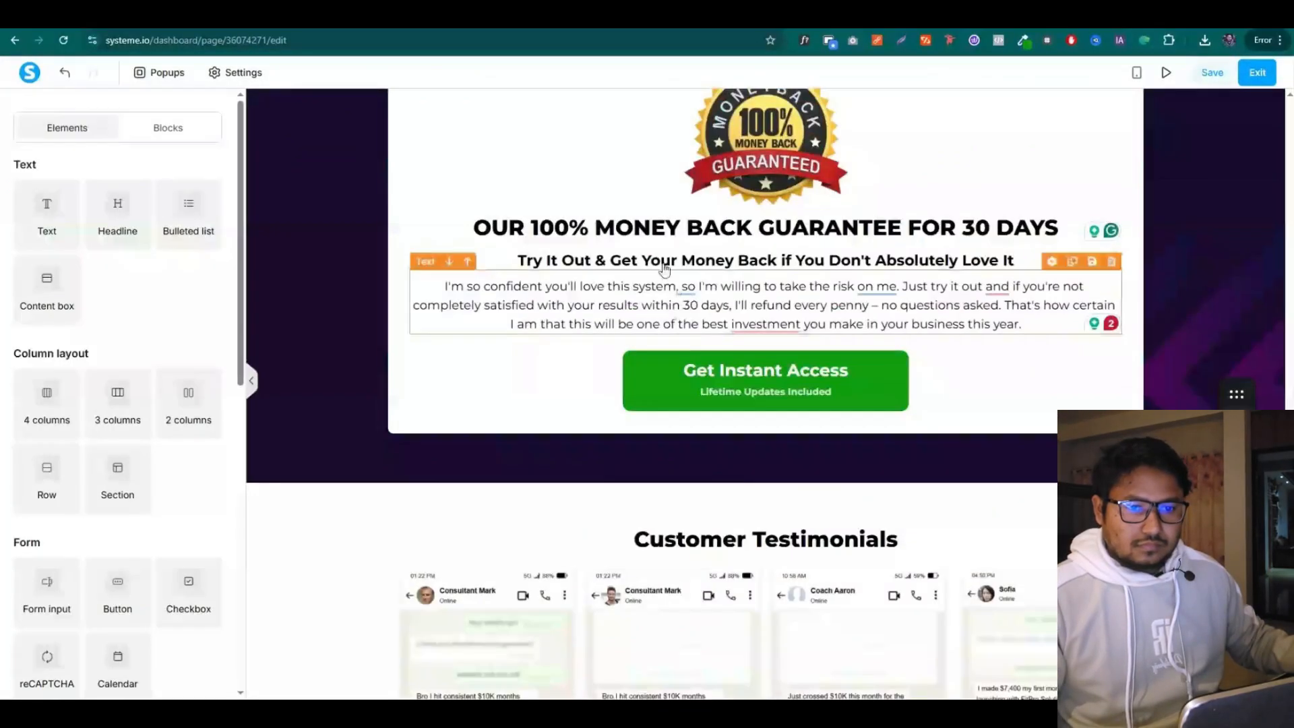
triple_click(647, 234)
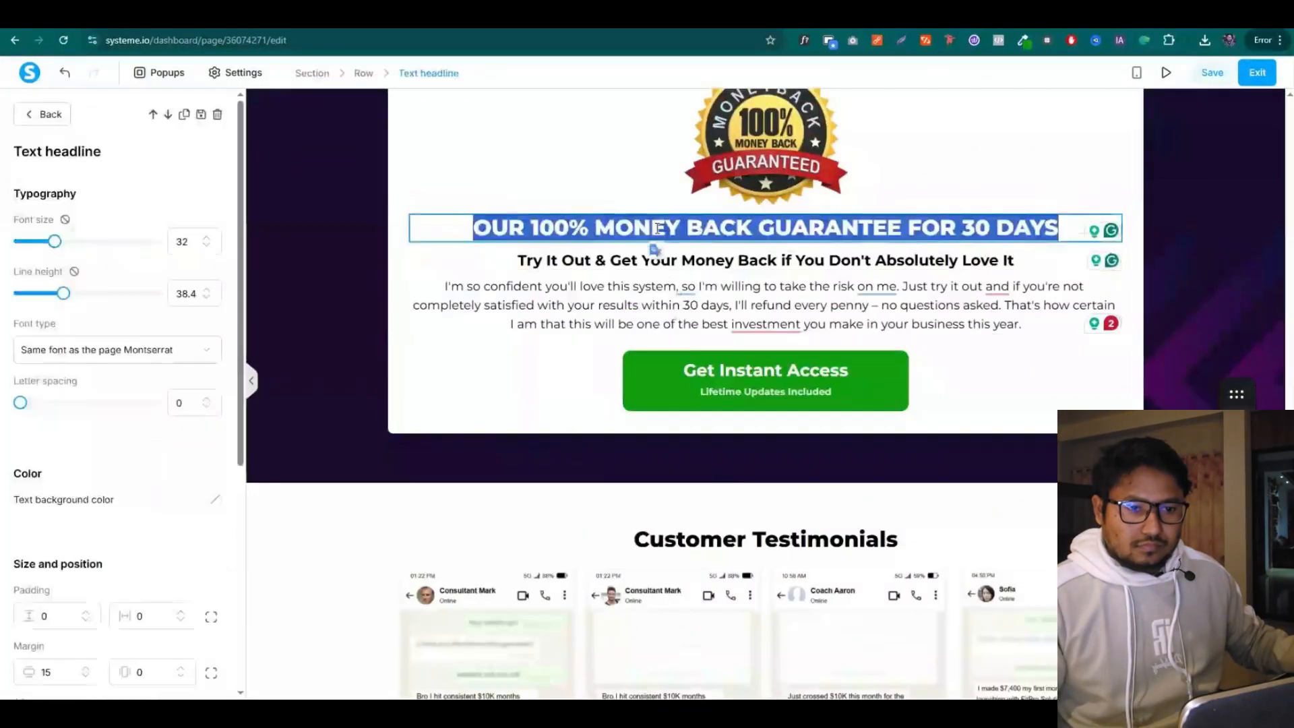
click(523, 408)
scroll(552, 418, down, 20)
scroll(583, 424, up, 8)
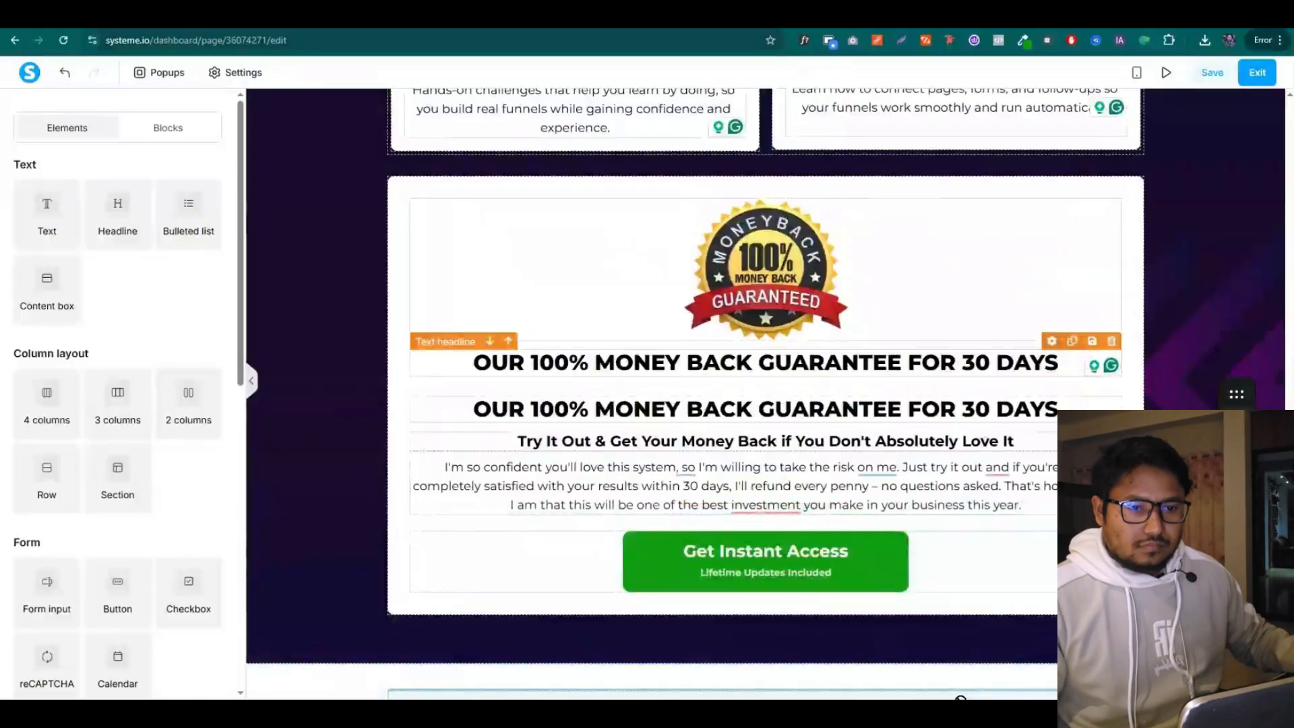
scroll(1048, 517, down, 15)
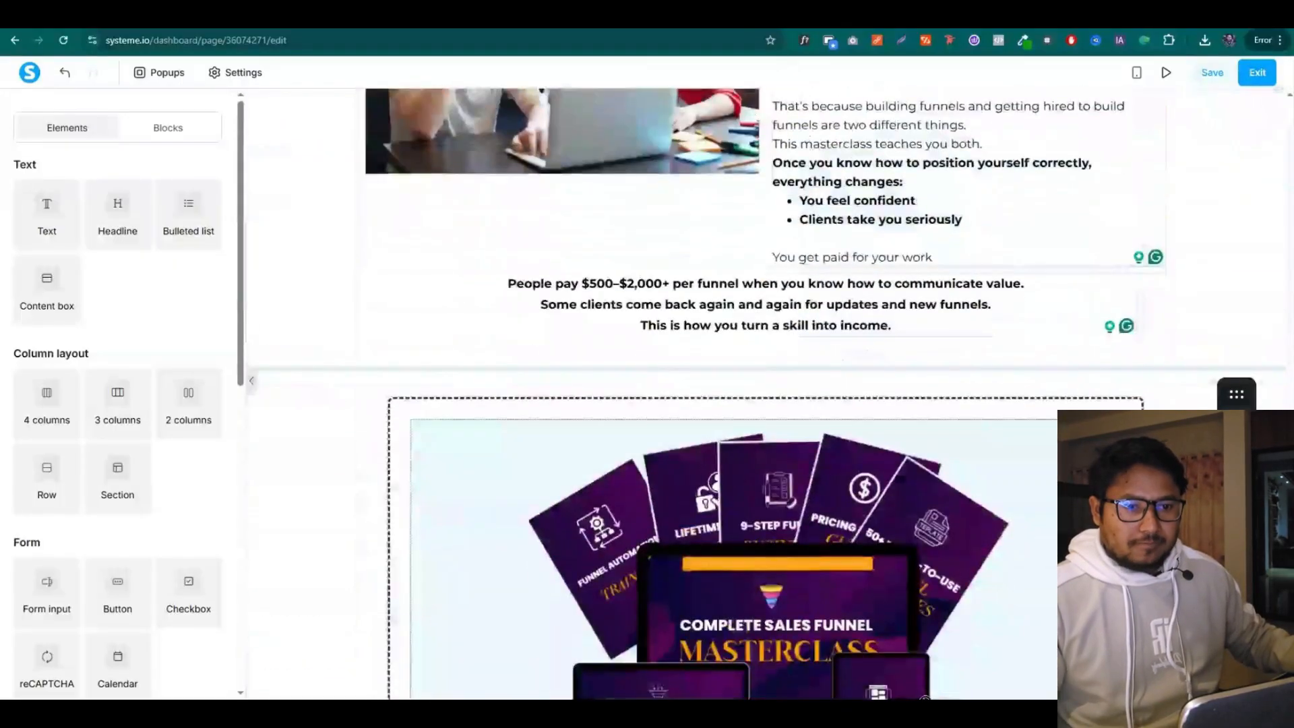
scroll(925, 698, down, 10)
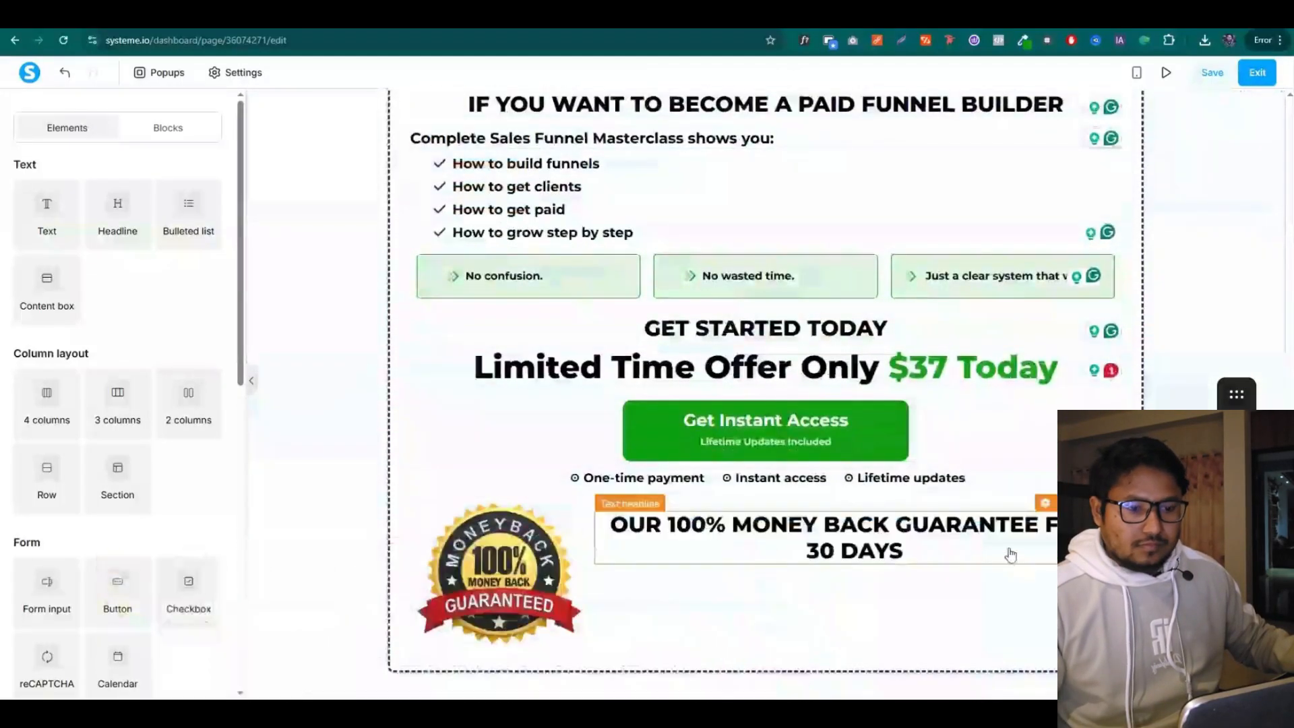
click(863, 547)
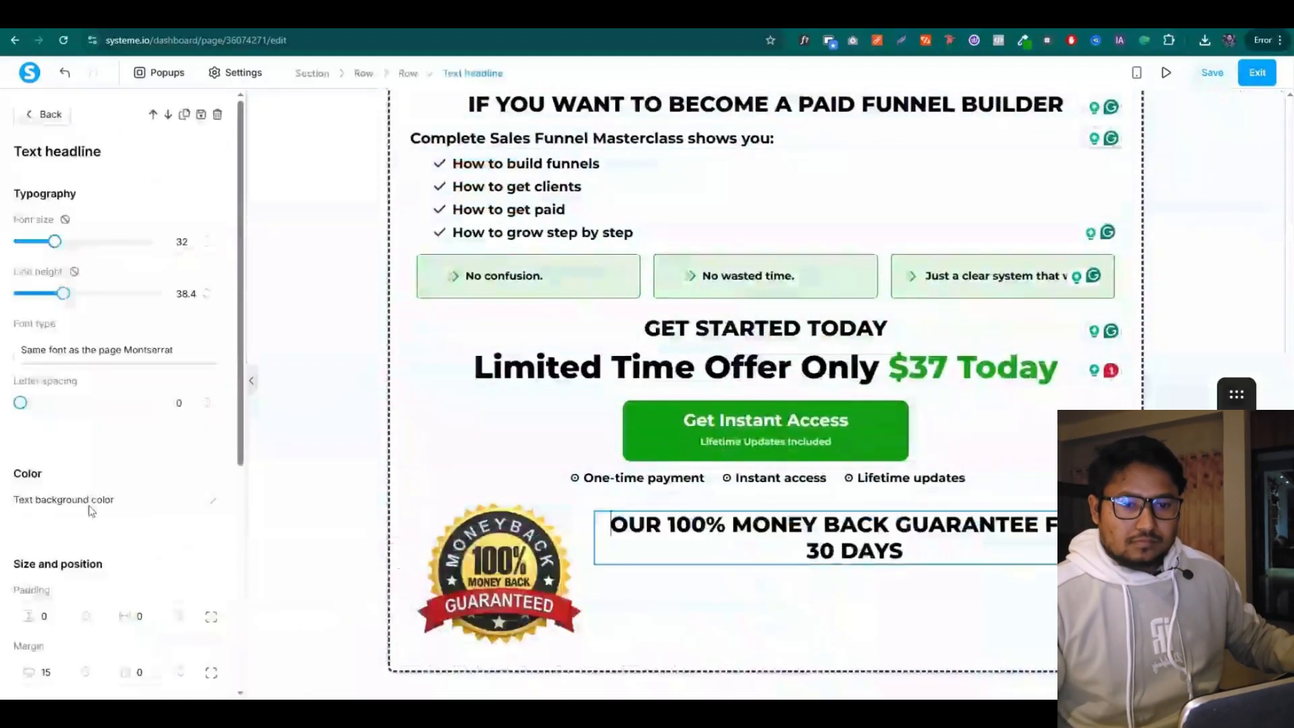
scroll(81, 552, down, 2)
click(64, 592)
scroll(115, 248, up, 2)
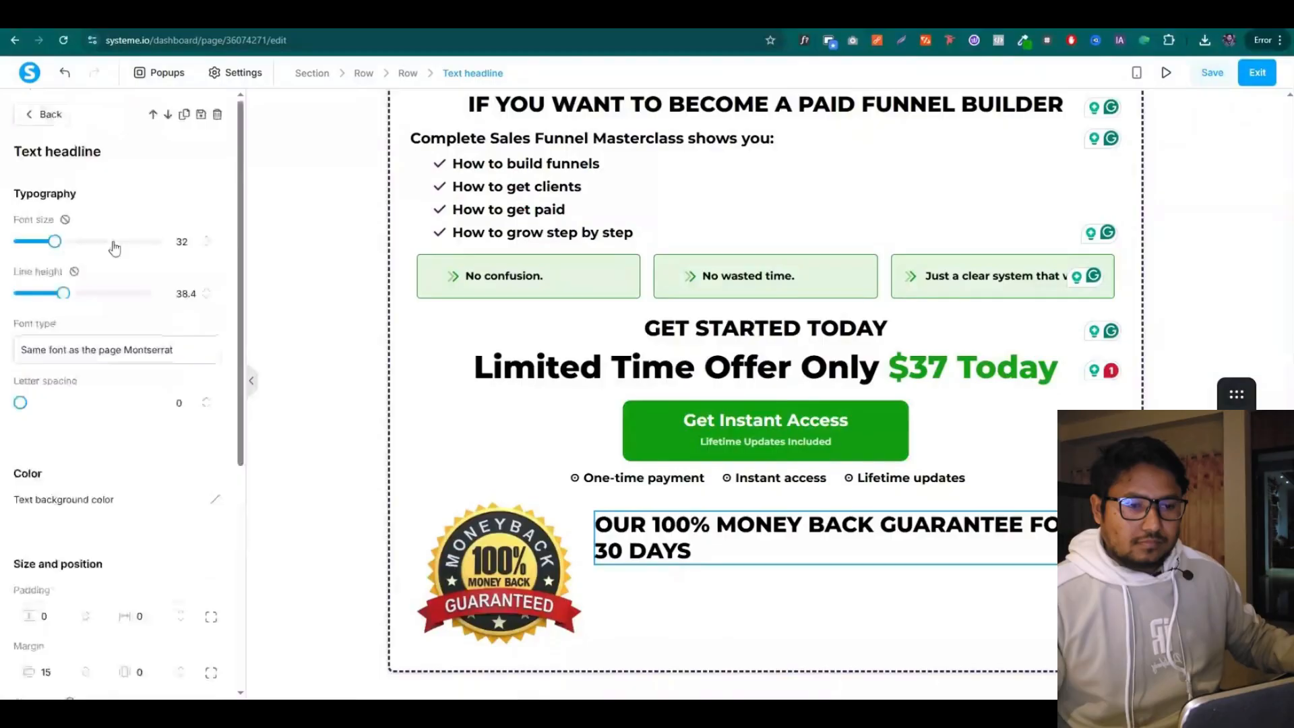
click(207, 246)
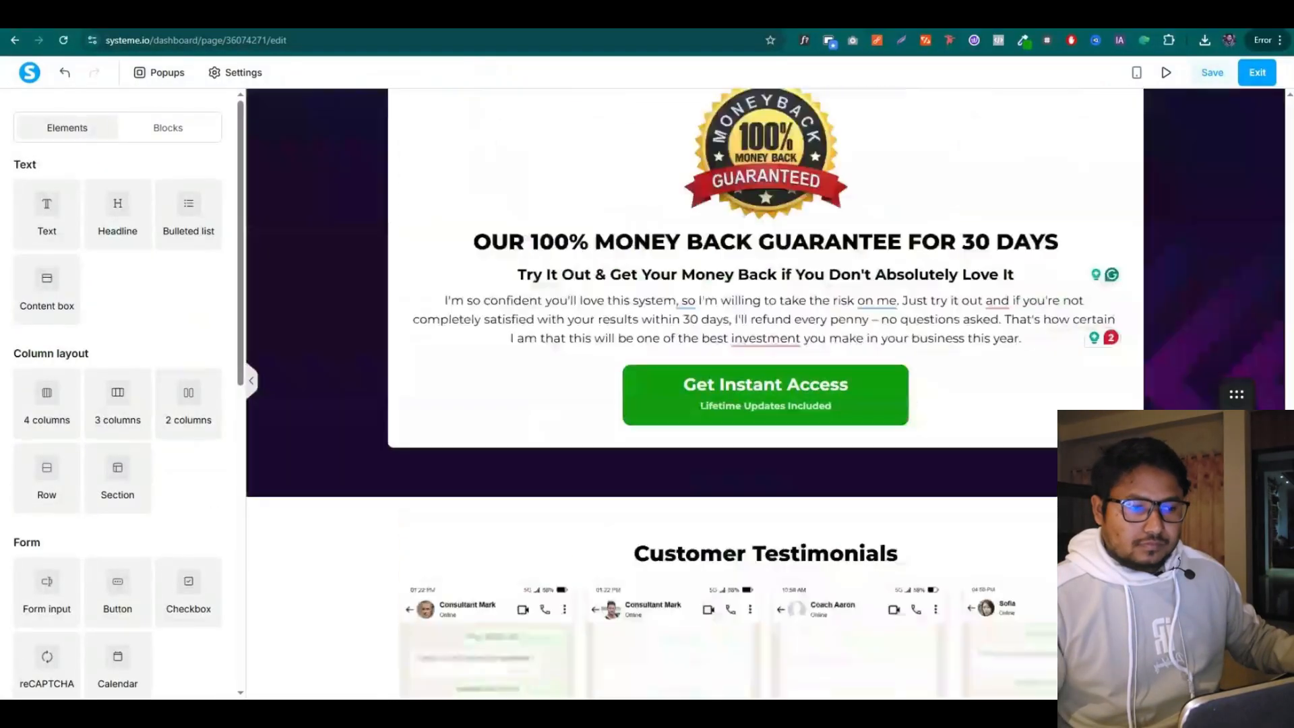
Add the guarantee subtitle under the headline, left-aligned with a slightly larger font
scroll(766, 393, up, 1)
triple_click(579, 297)
click(854, 307)
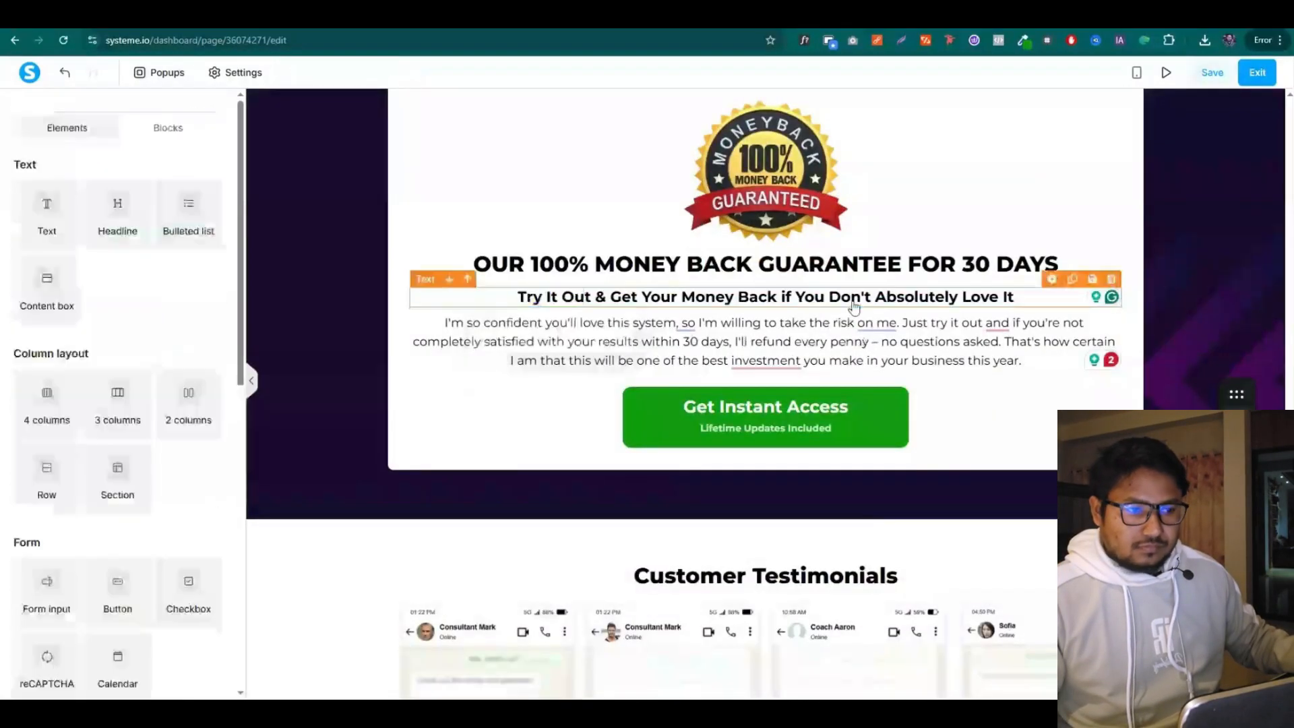
triple_click(854, 300)
click(854, 307)
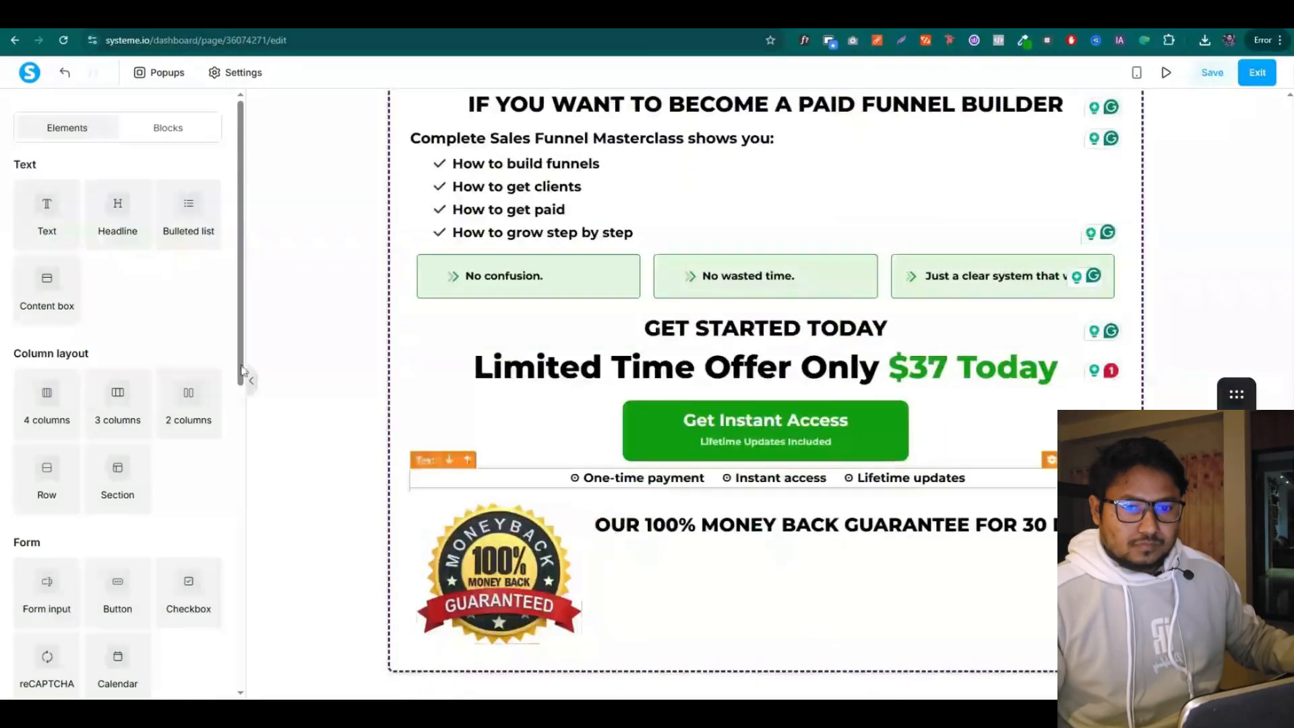
drag(242, 370, 670, 581)
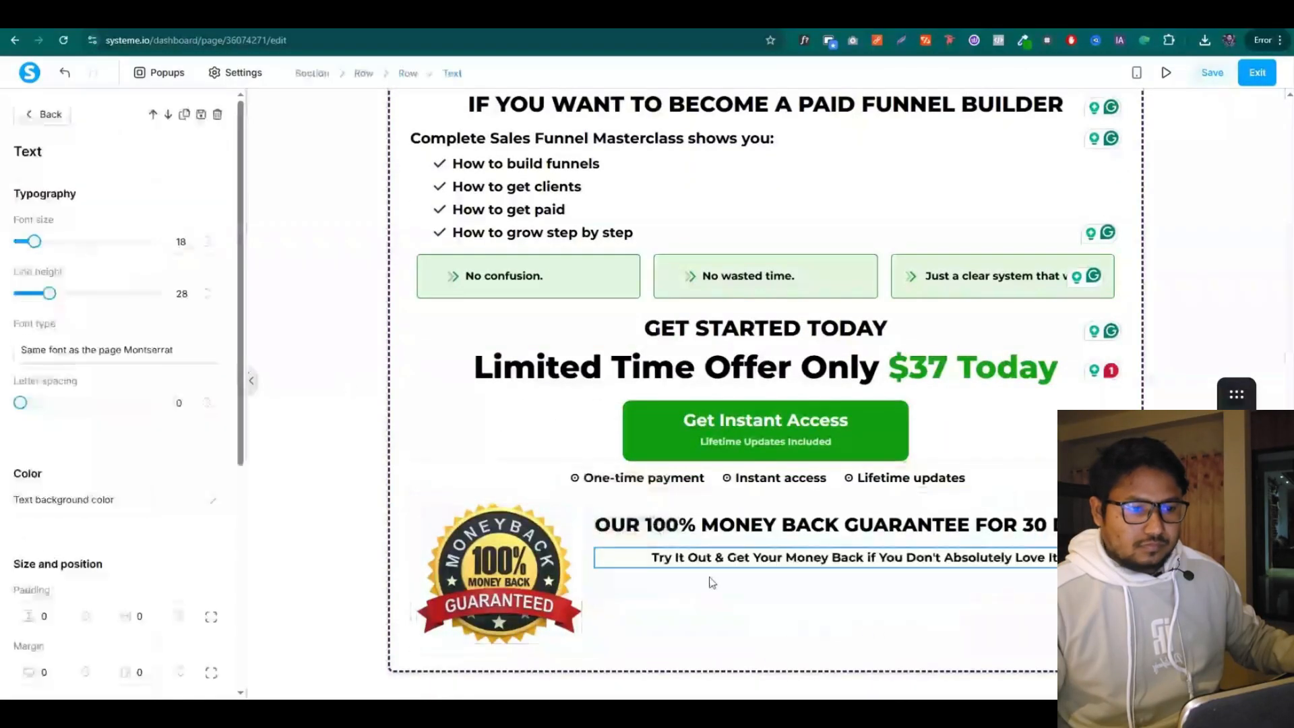
scroll(116, 551, down, 5)
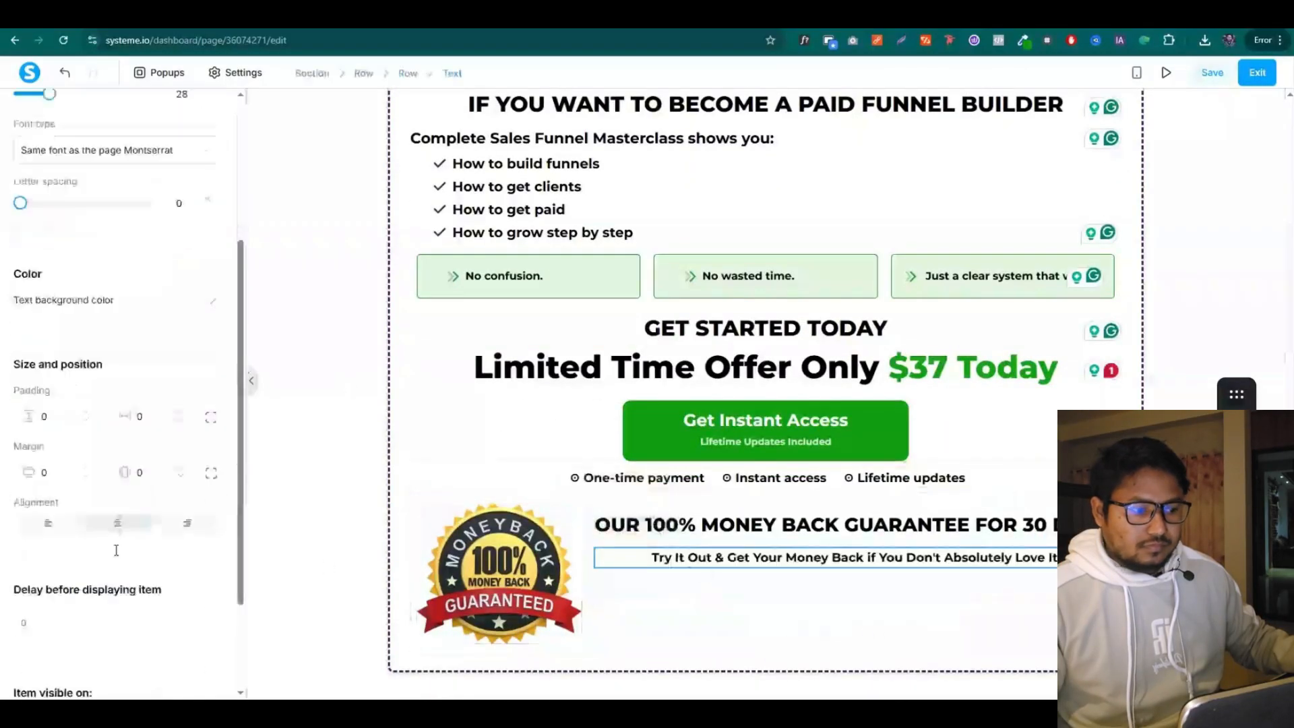
click(44, 454)
scroll(187, 270, up, 5)
click(205, 239)
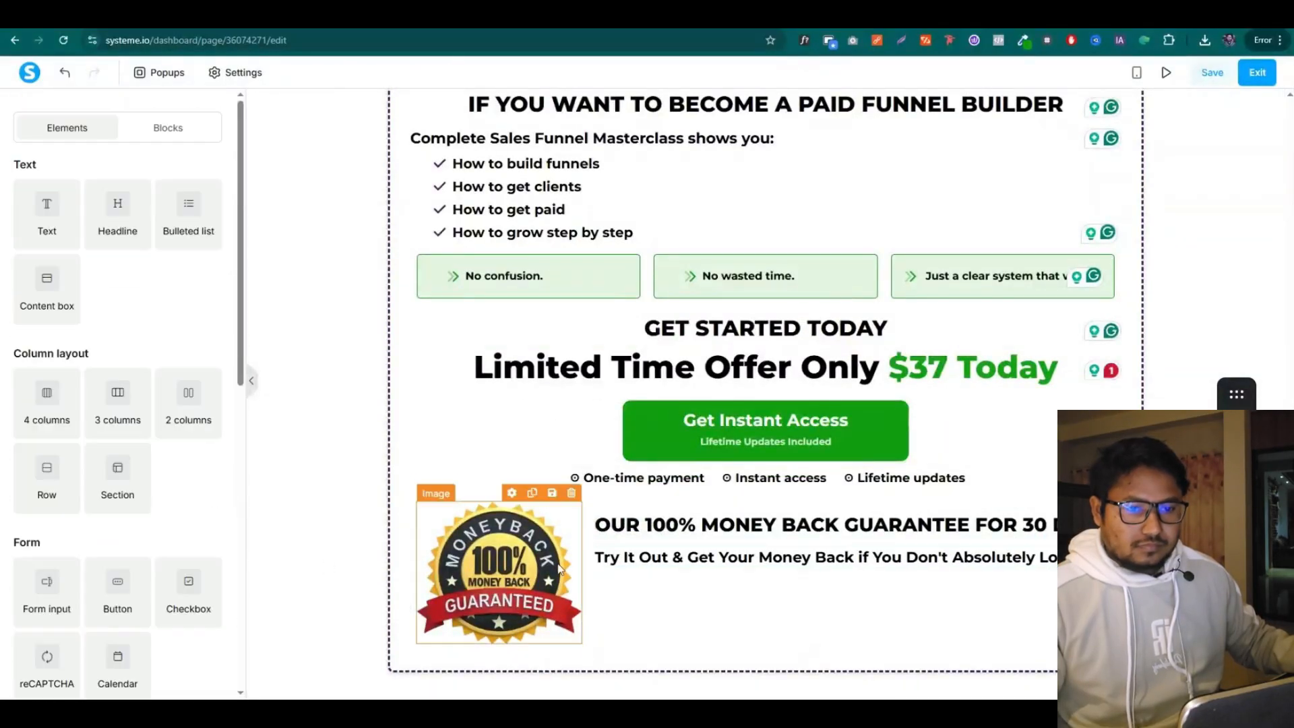
Replace the lorem ipsum placeholder with the left-aligned guarantee paragraph
scroll(705, 367, up, 15)
scroll(709, 348, up, 10)
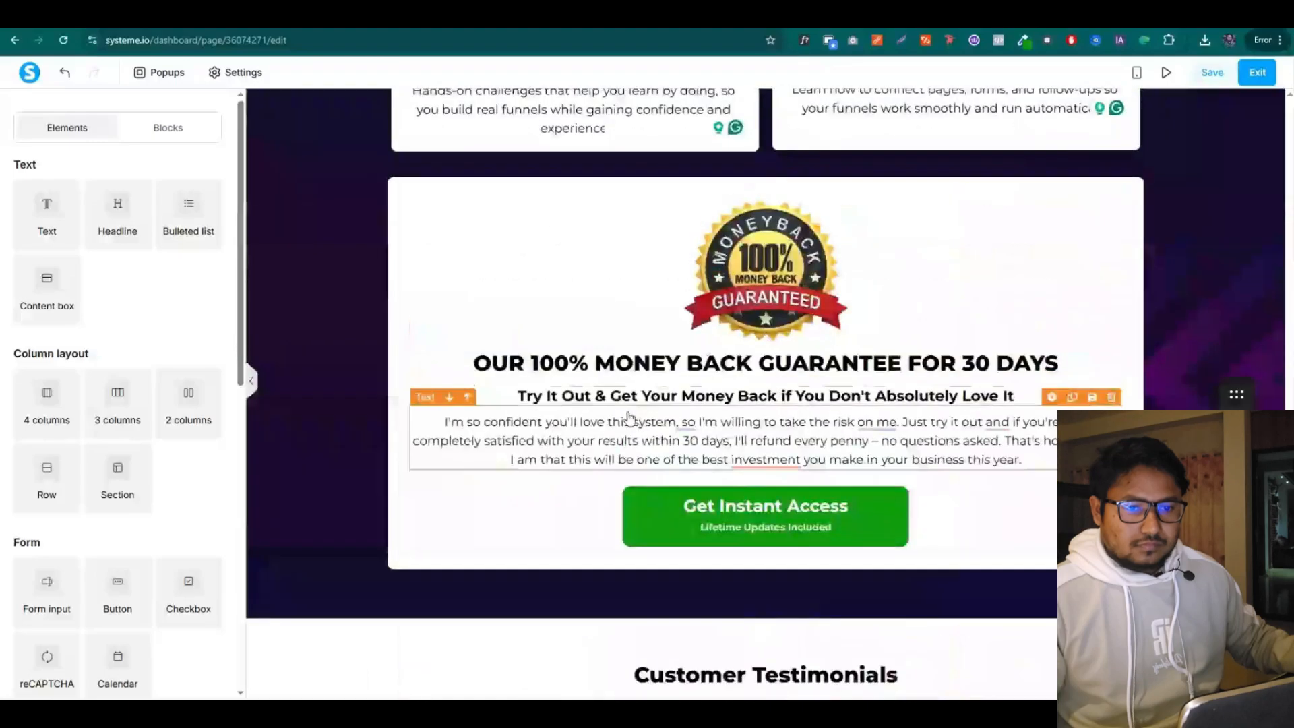
triple_click(606, 433)
scroll(591, 495, down, 10)
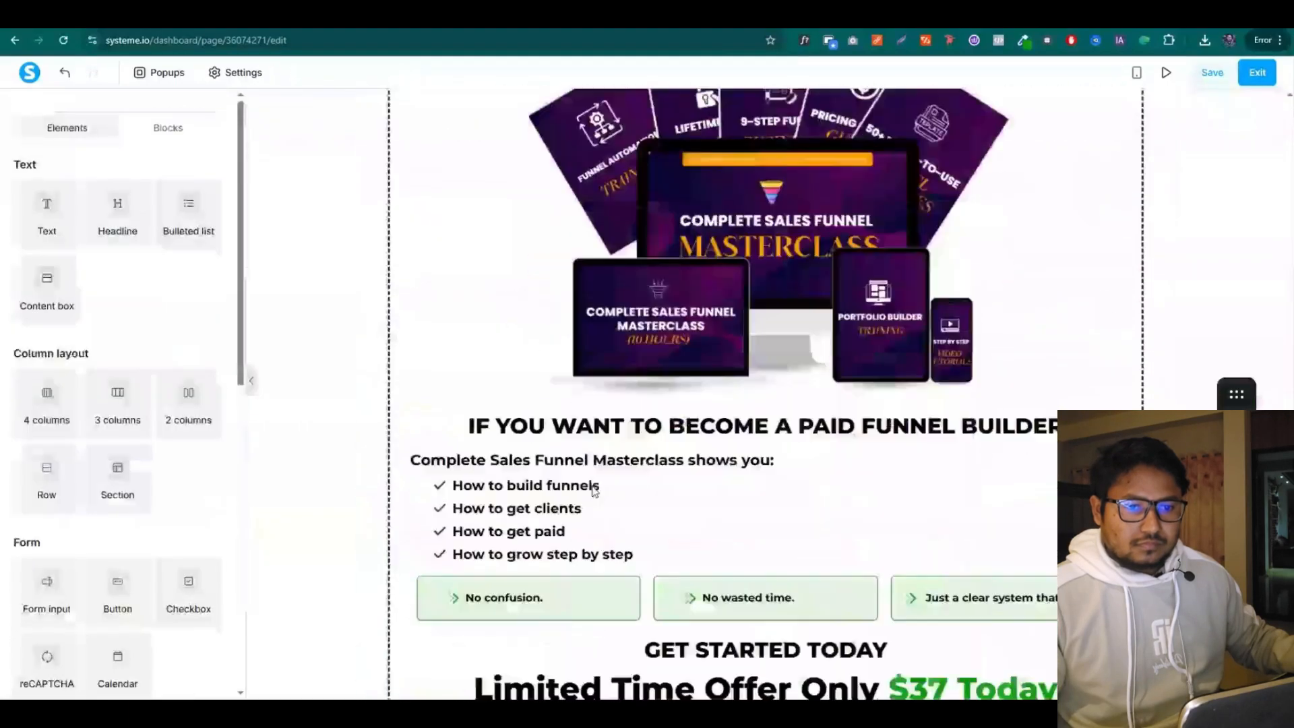
click(660, 615)
key(ctrl+a)
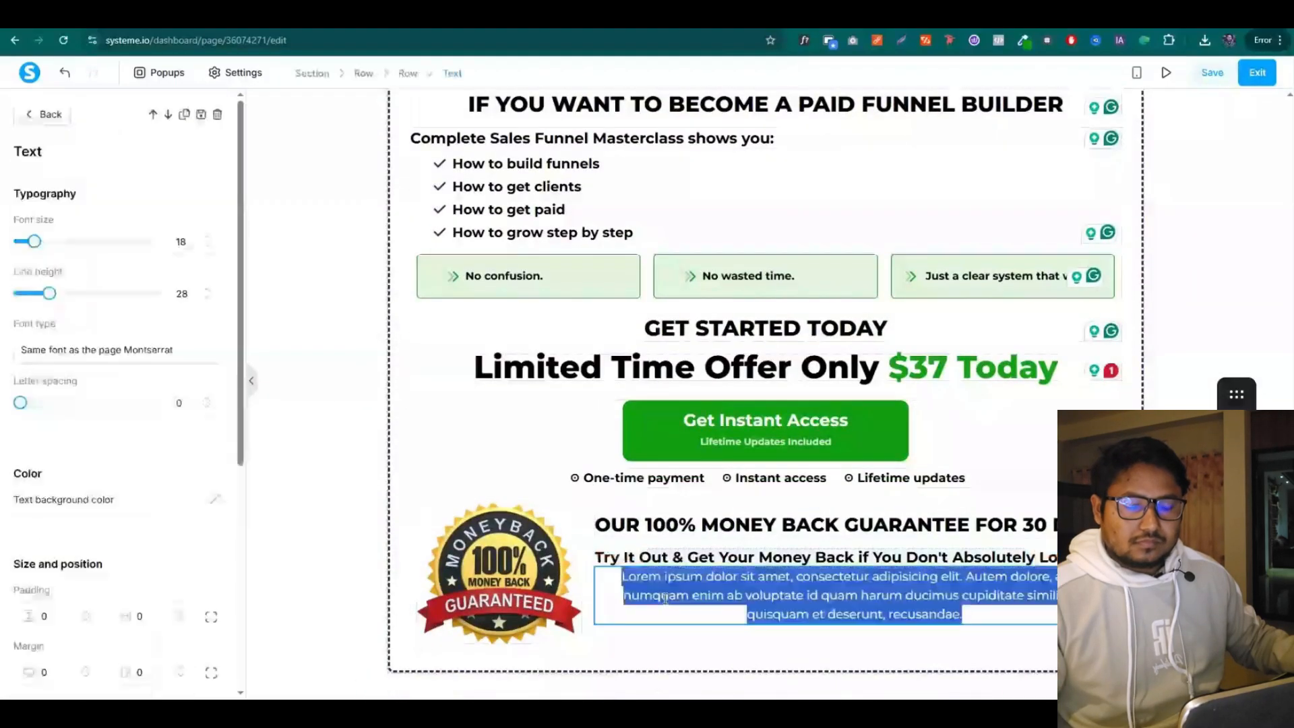
key(ctrl+v)
scroll(122, 485, down, 4)
click(49, 451)
Set the guarantee row's side margin to 60
click(585, 640)
click(43, 113)
click(1052, 486)
drag(144, 302, 88, 305)
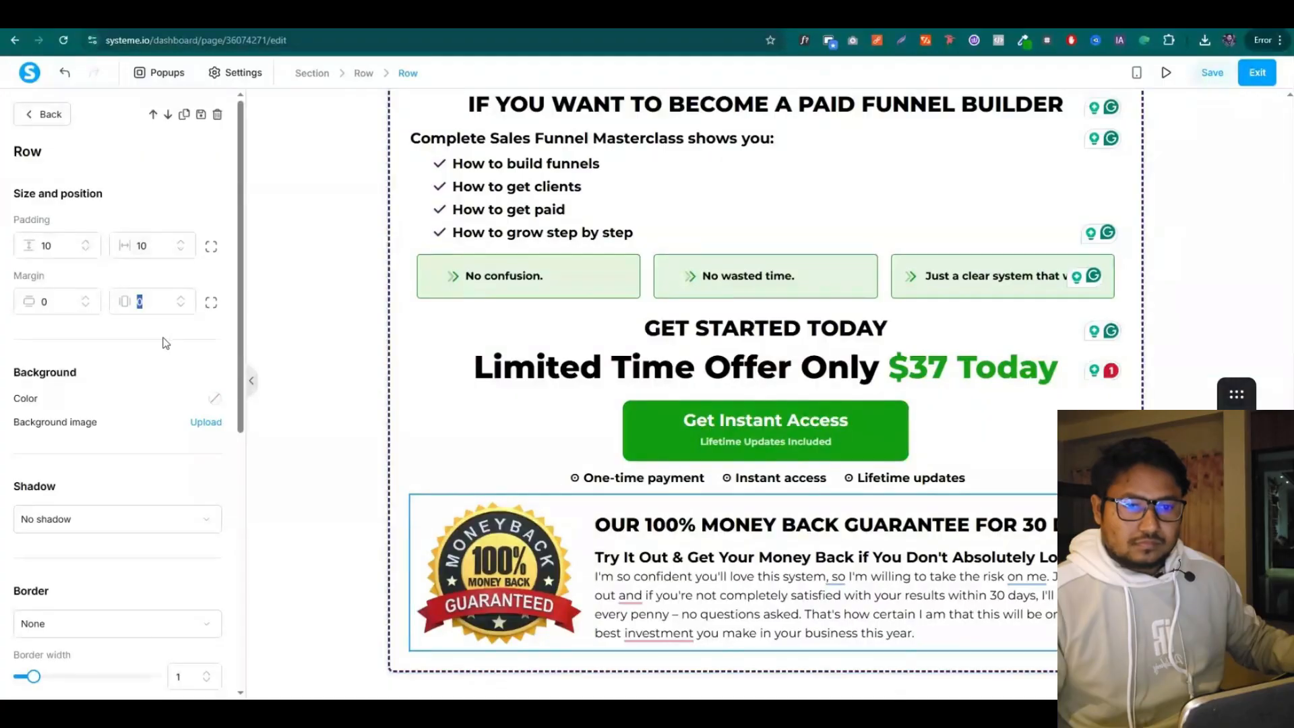
text(60)
click(43, 114)
scroll(623, 528, down, 1)
drag(607, 542, 661, 542)
Shrink the guarantee headline's font and set the subtitle to 18 with adjusted line height
click(555, 524)
click(836, 476)
click(206, 246)
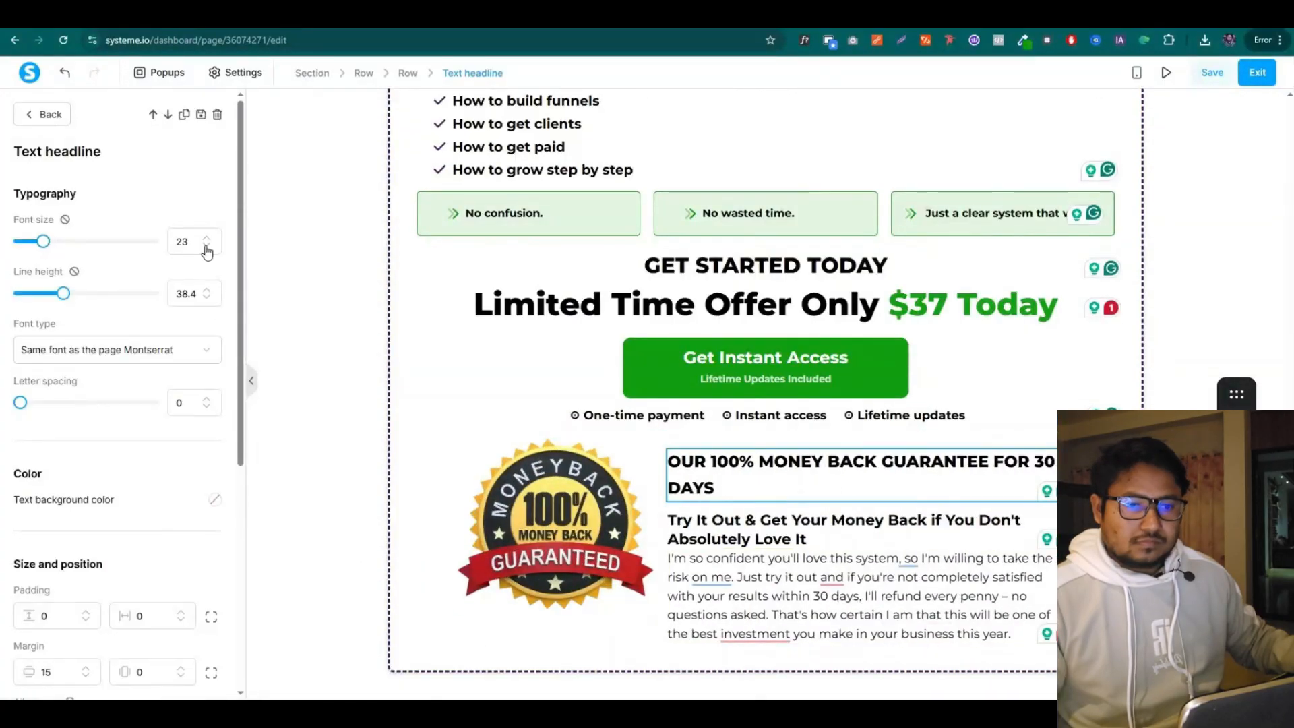
click(207, 246)
click(813, 538)
click(206, 289)
click(206, 246)
click(206, 246)
scroll(196, 303, down, 1)
Shrink the badge image and save the page
click(43, 113)
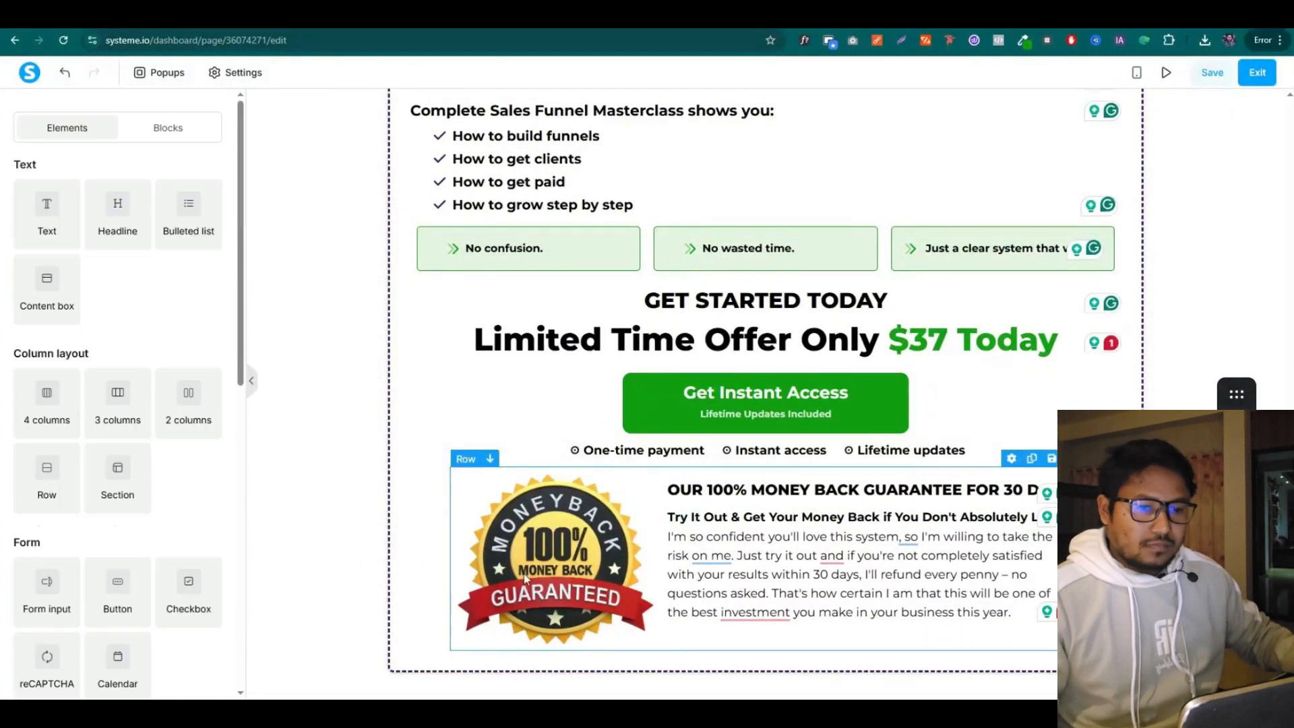
click(812, 497)
scroll(121, 472, down, 3)
drag(52, 468, 16, 467)
click(556, 553)
drag(155, 491, 144, 491)
click(43, 113)
click(1212, 72)
scroll(1155, 289, up, 16)
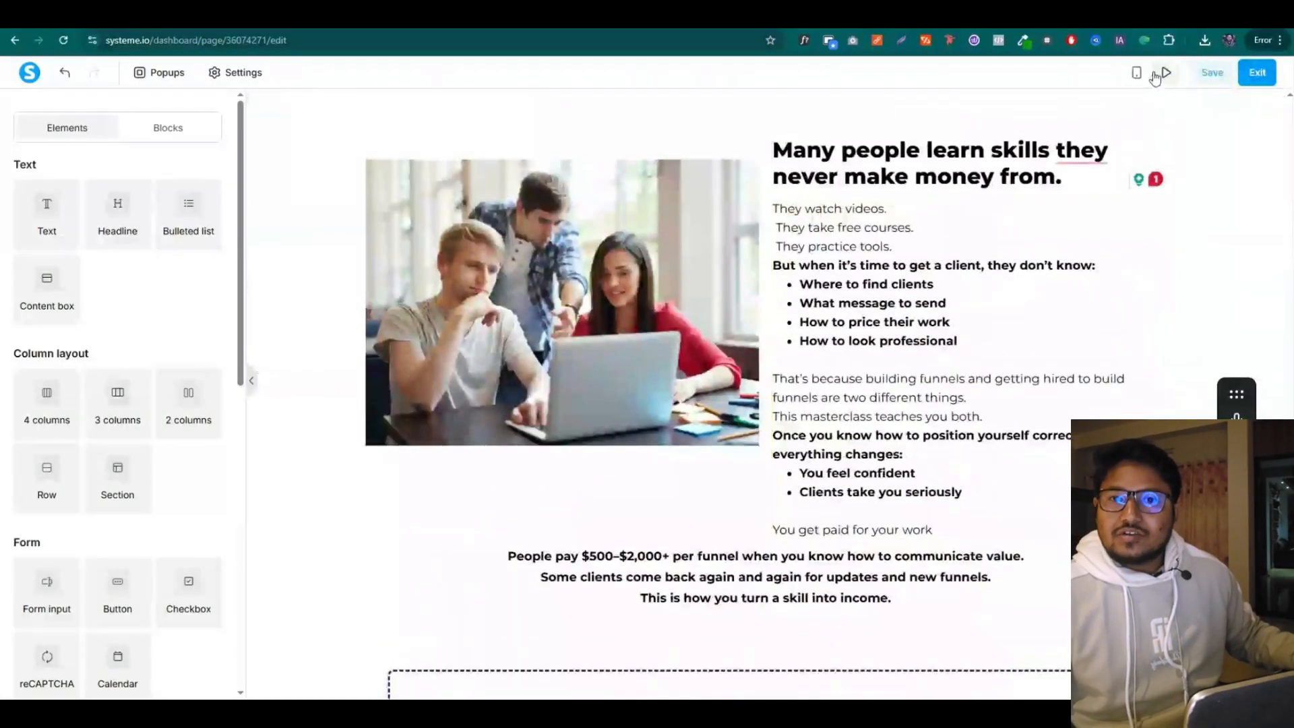
Open the page's live preview and scroll through it down to the 30-day guarantee section
click(1167, 75)
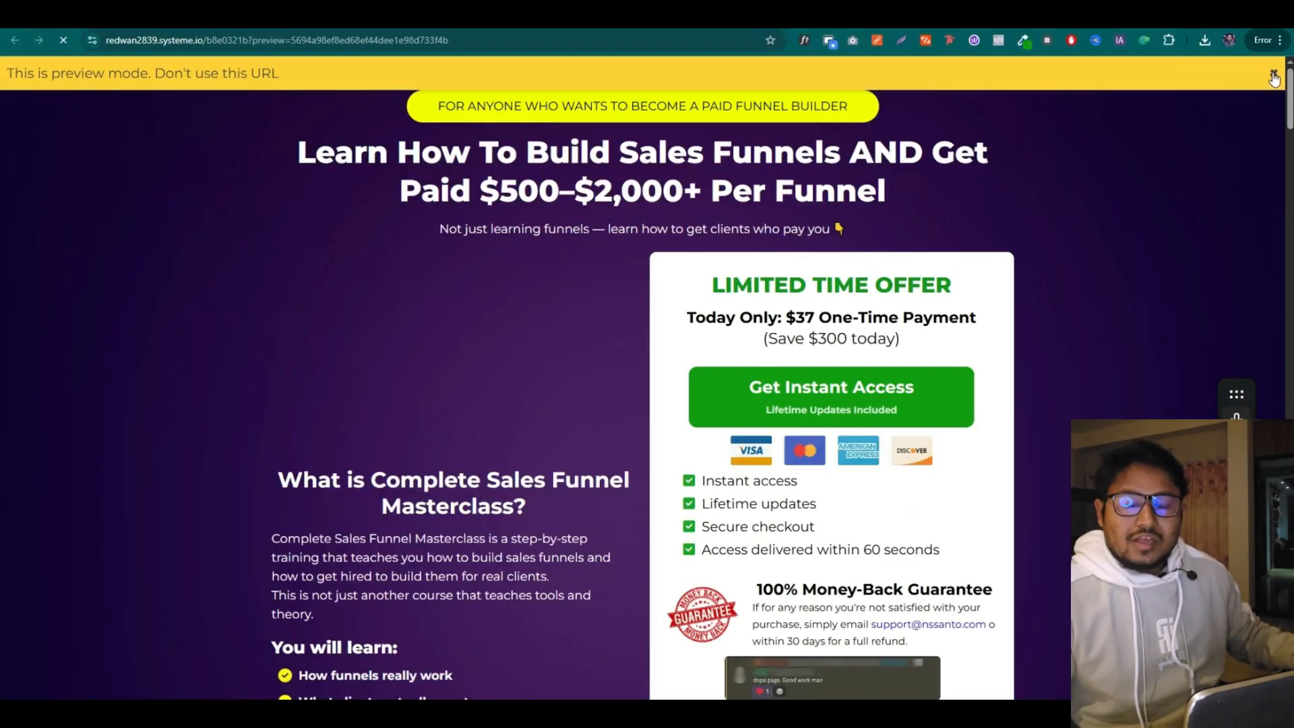
click(1274, 74)
scroll(1096, 300, down, 10)
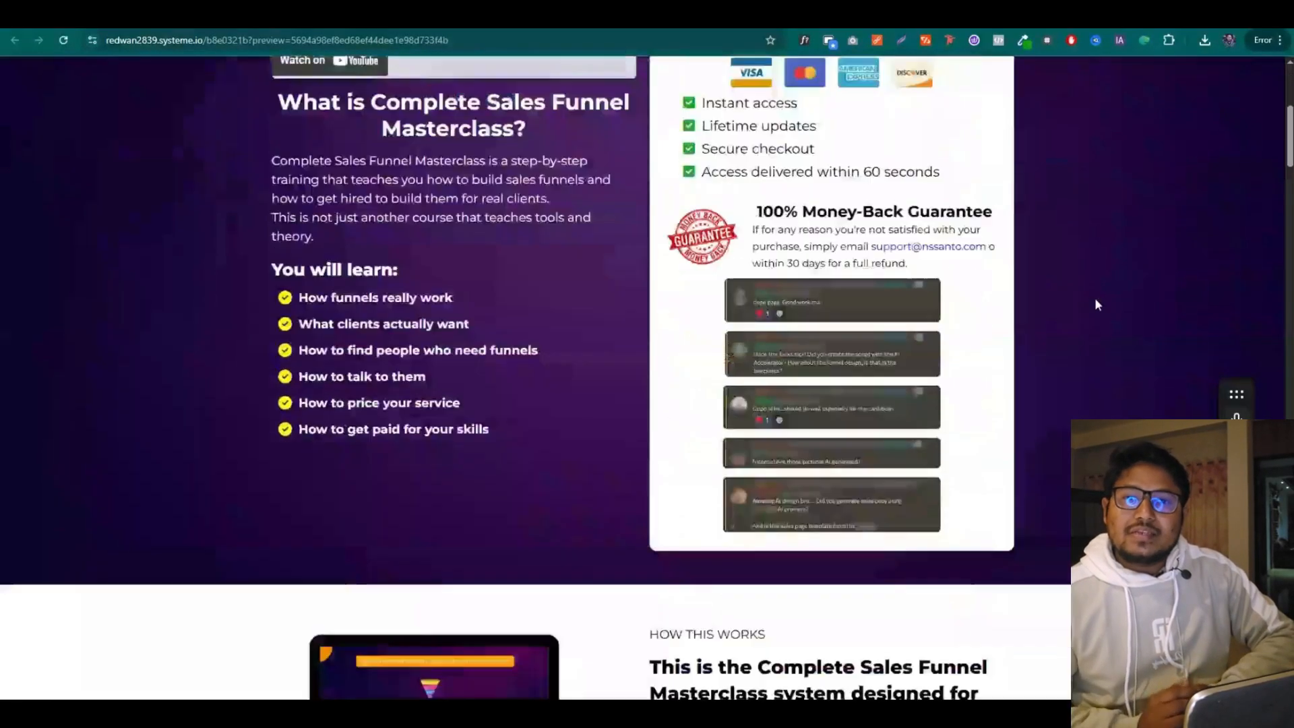
scroll(1098, 304, down, 15)
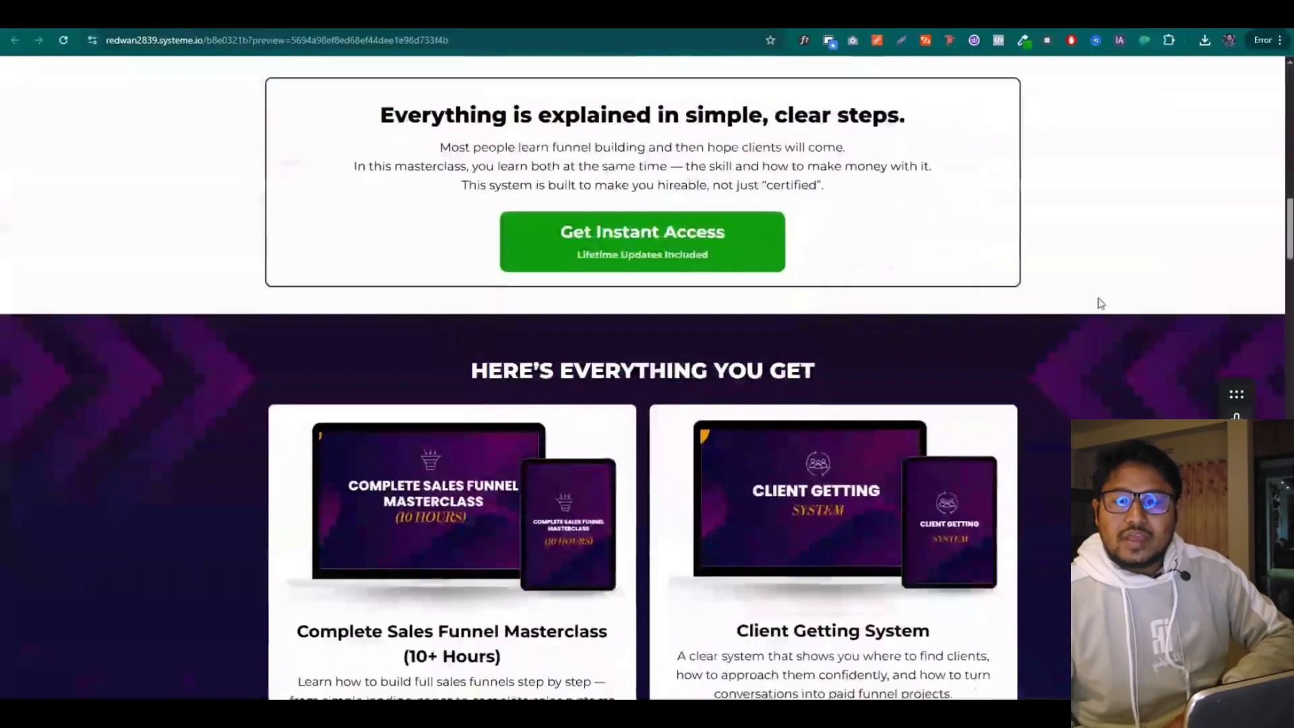
scroll(1098, 296, down, 18)
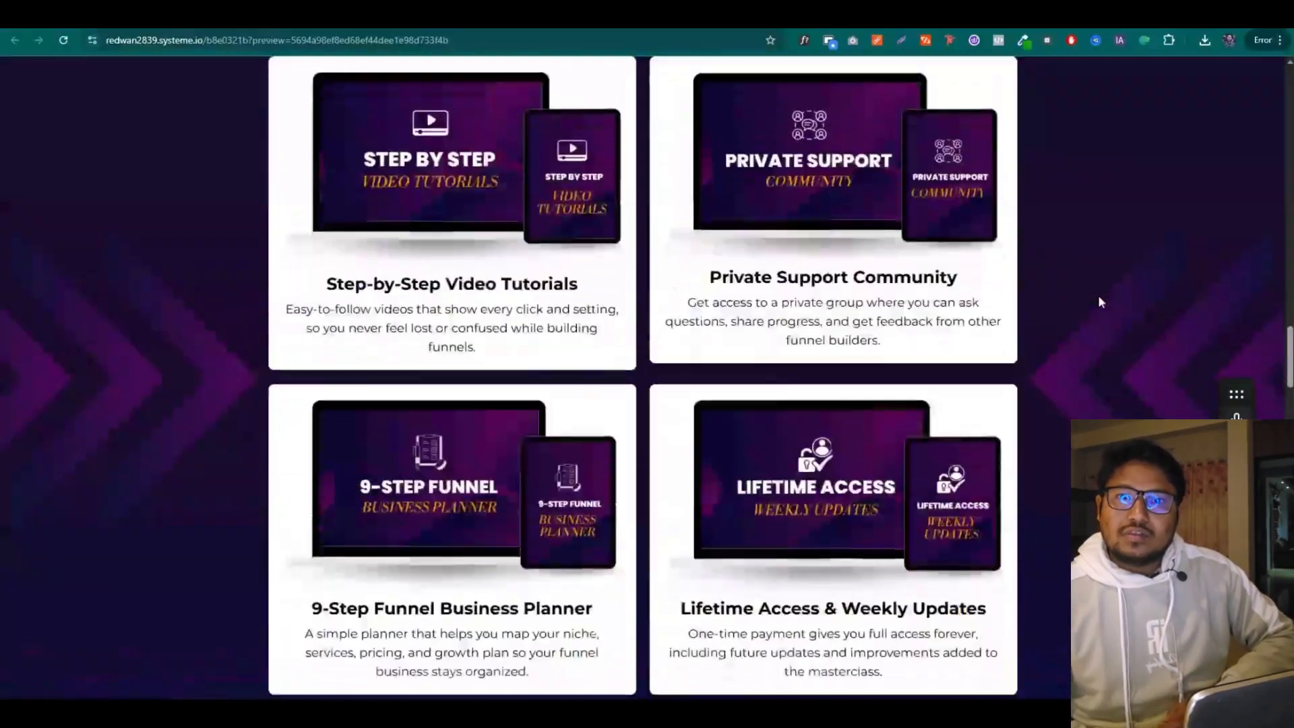
scroll(1101, 302, down, 12)
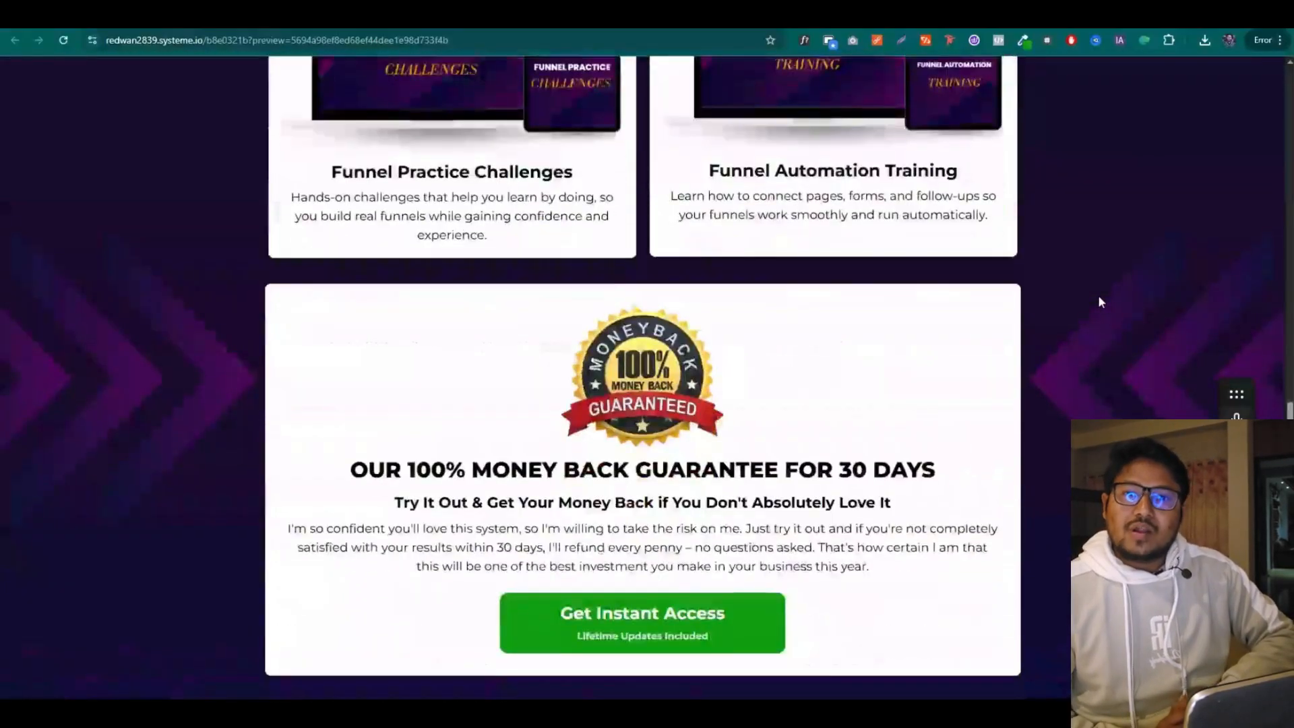
scroll(1102, 302, down, 20)
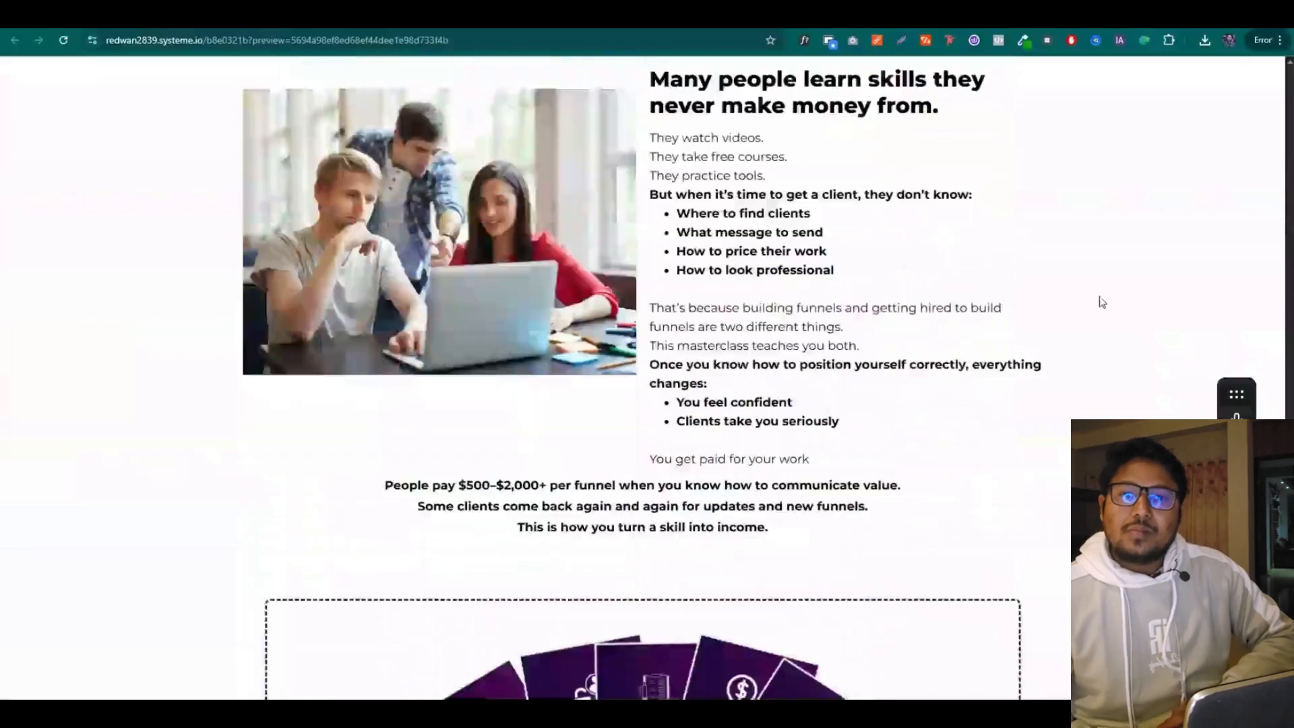
scroll(1102, 302, down, 2)
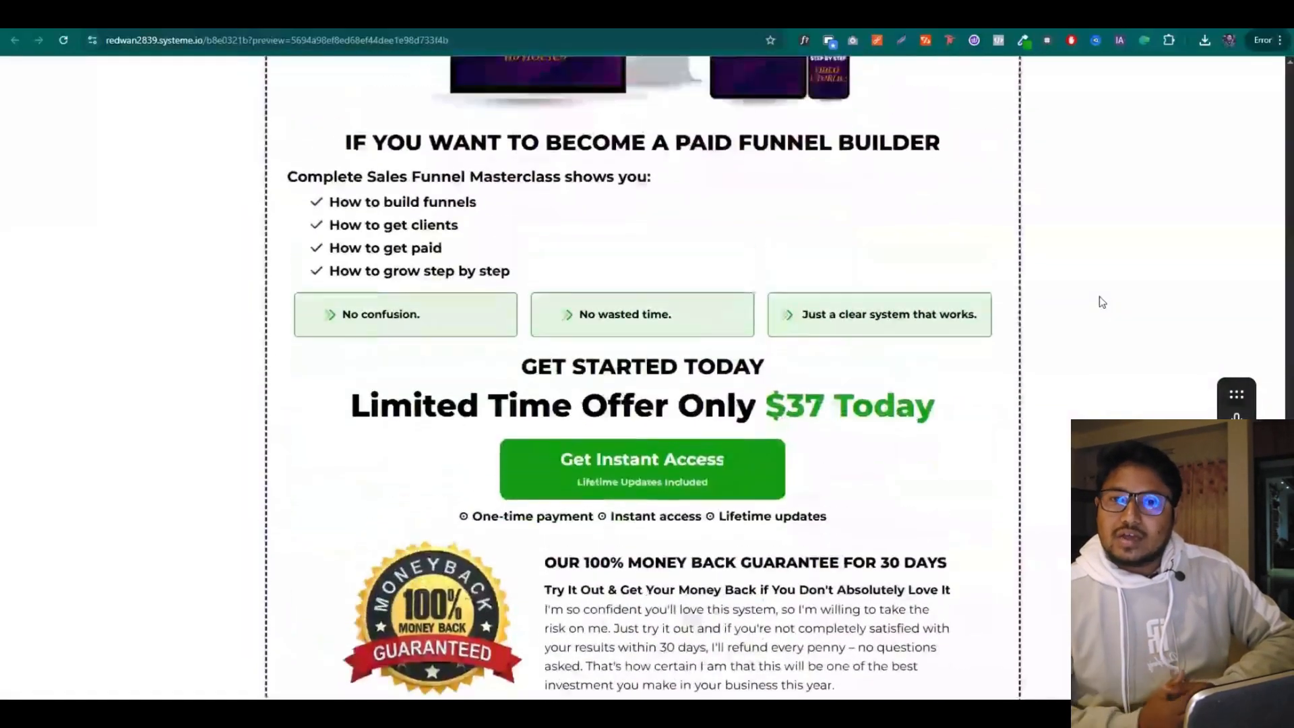
Return from the live preview to the editor and switch to the mobile layout
key(ctrl+shift+Tab)
scroll(944, 370, up, 10)
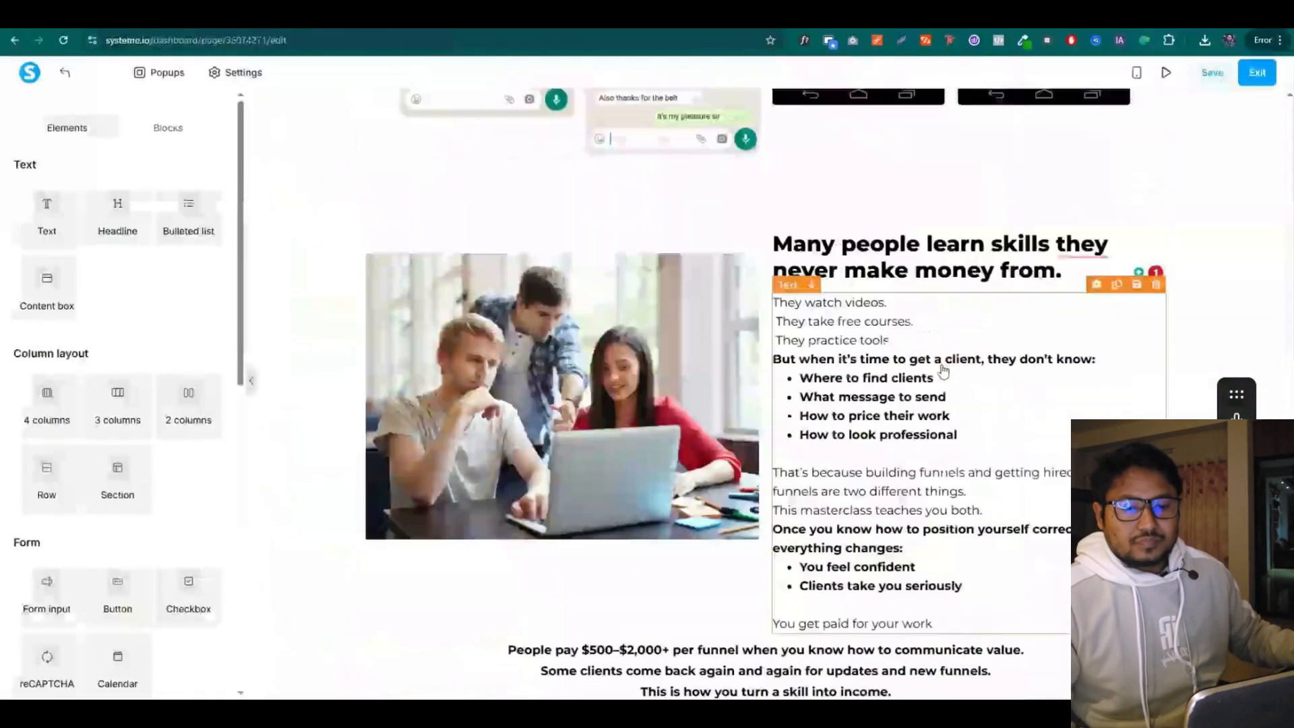
scroll(943, 370, up, 15)
scroll(944, 370, up, 15)
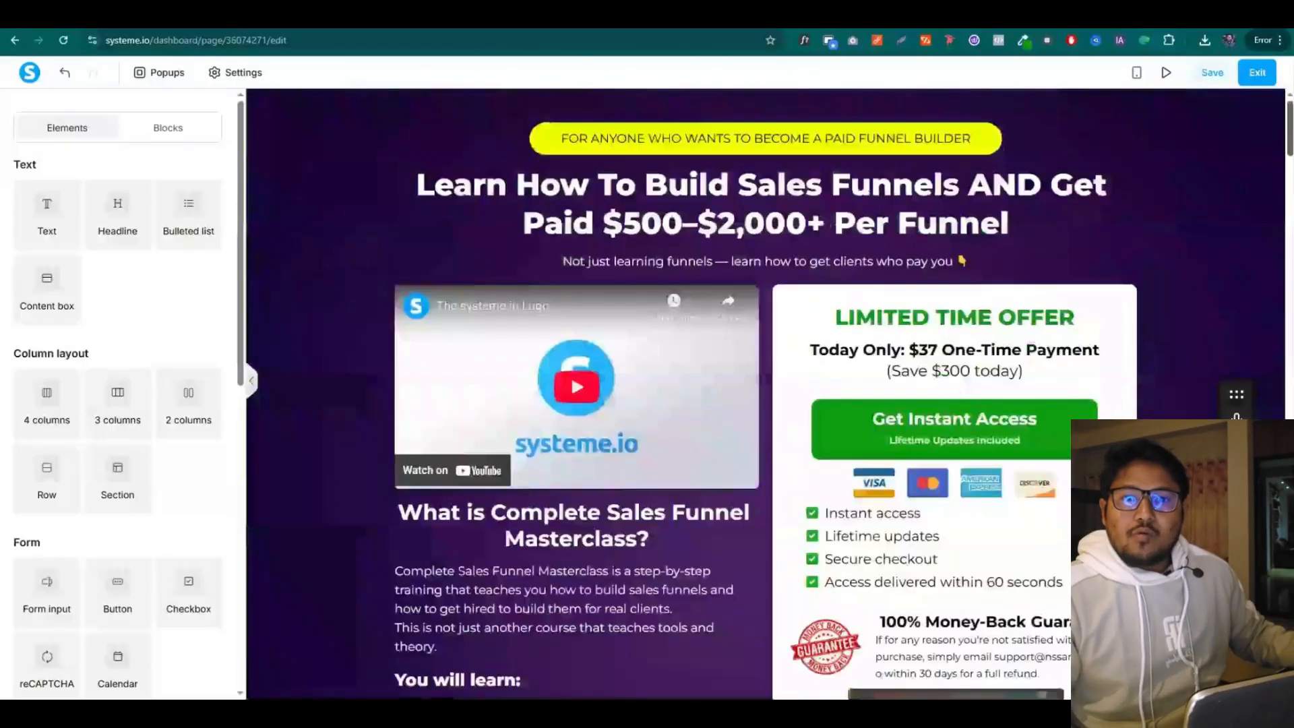
click(1137, 73)
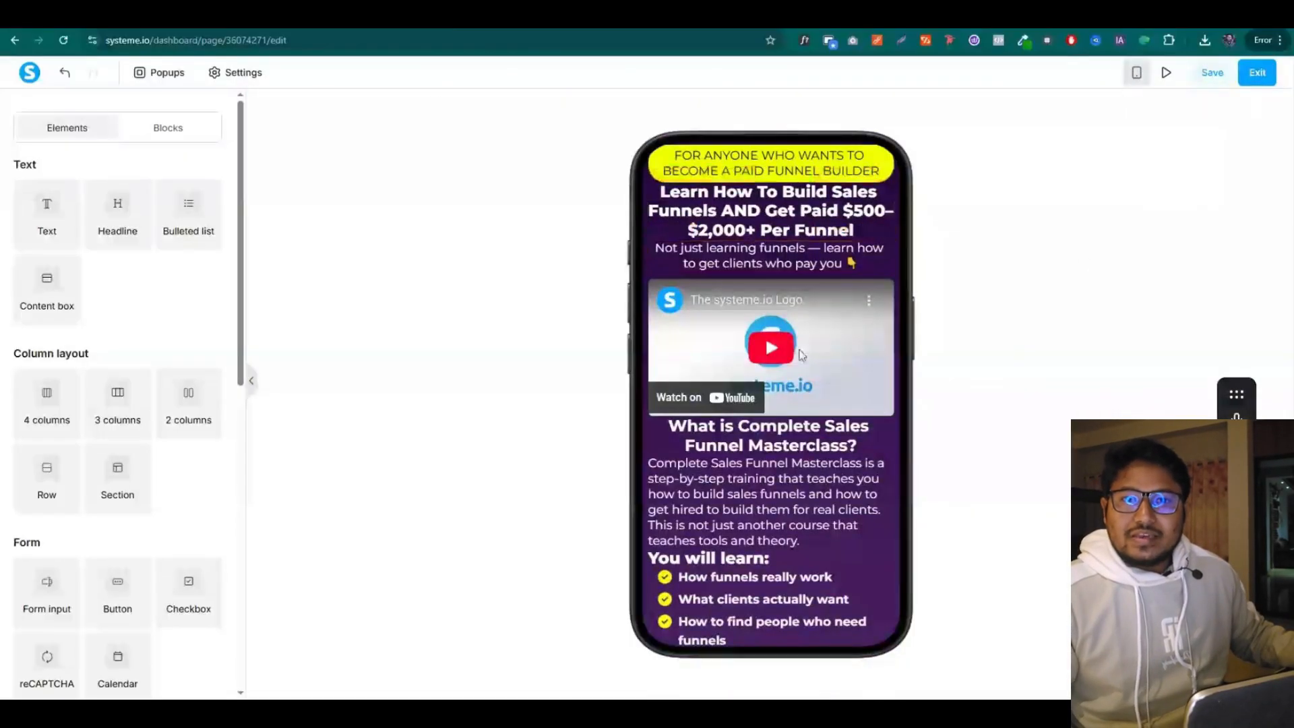
Shrink the yellow banner text at the top to font size 13
click(776, 173)
drag(83, 251, 53, 250)
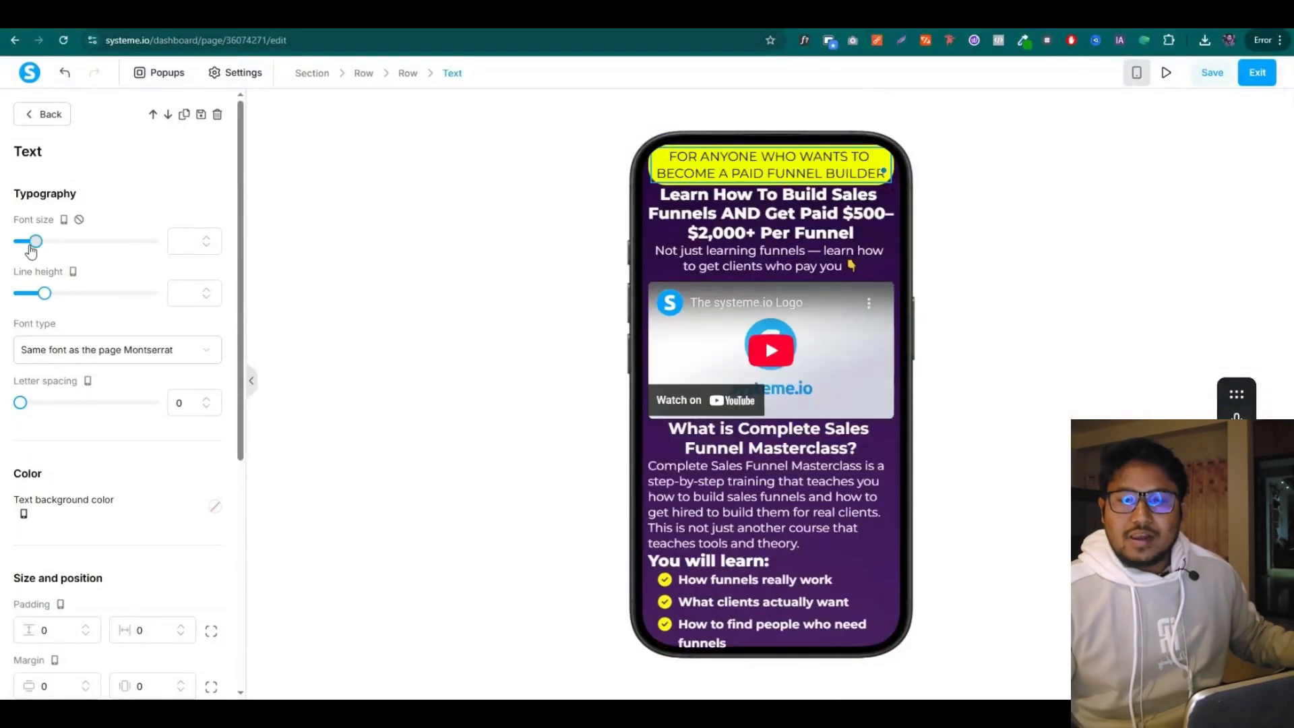
click(207, 246)
click(207, 238)
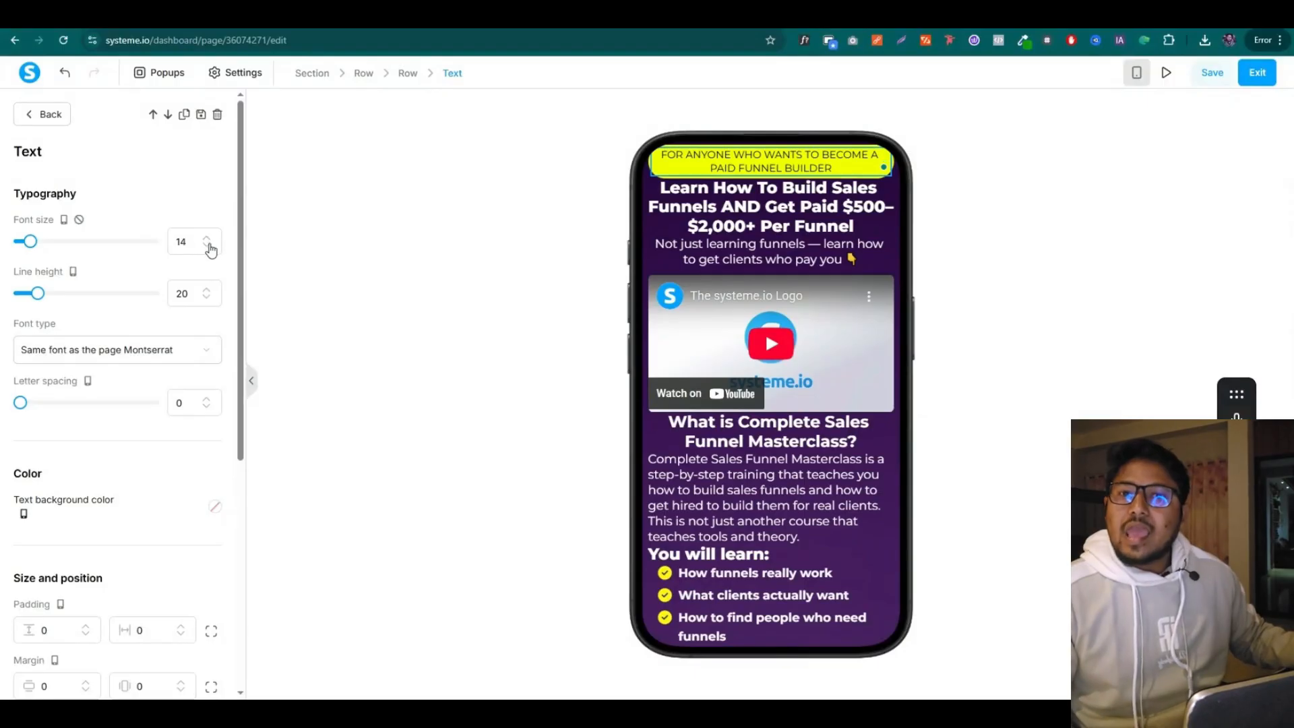
click(207, 246)
click(1034, 104)
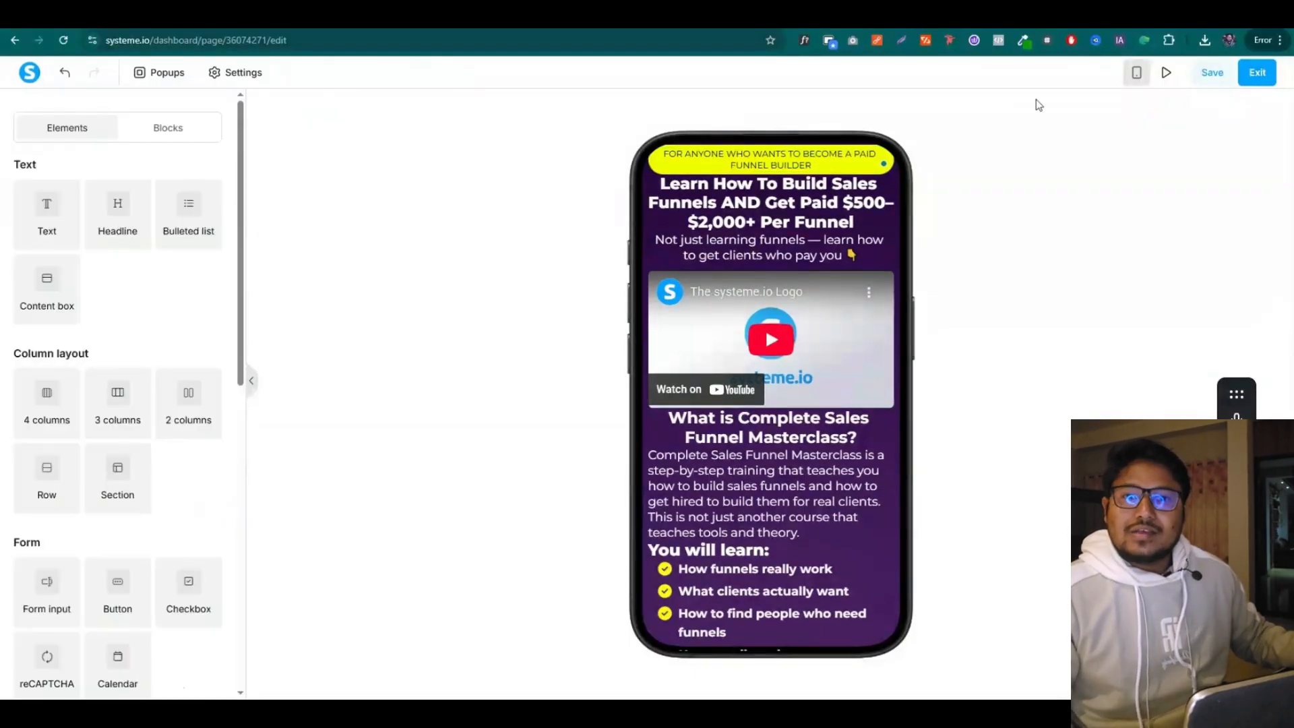
Give the main headline per-side padding of 15 top and 7 bottom
click(726, 200)
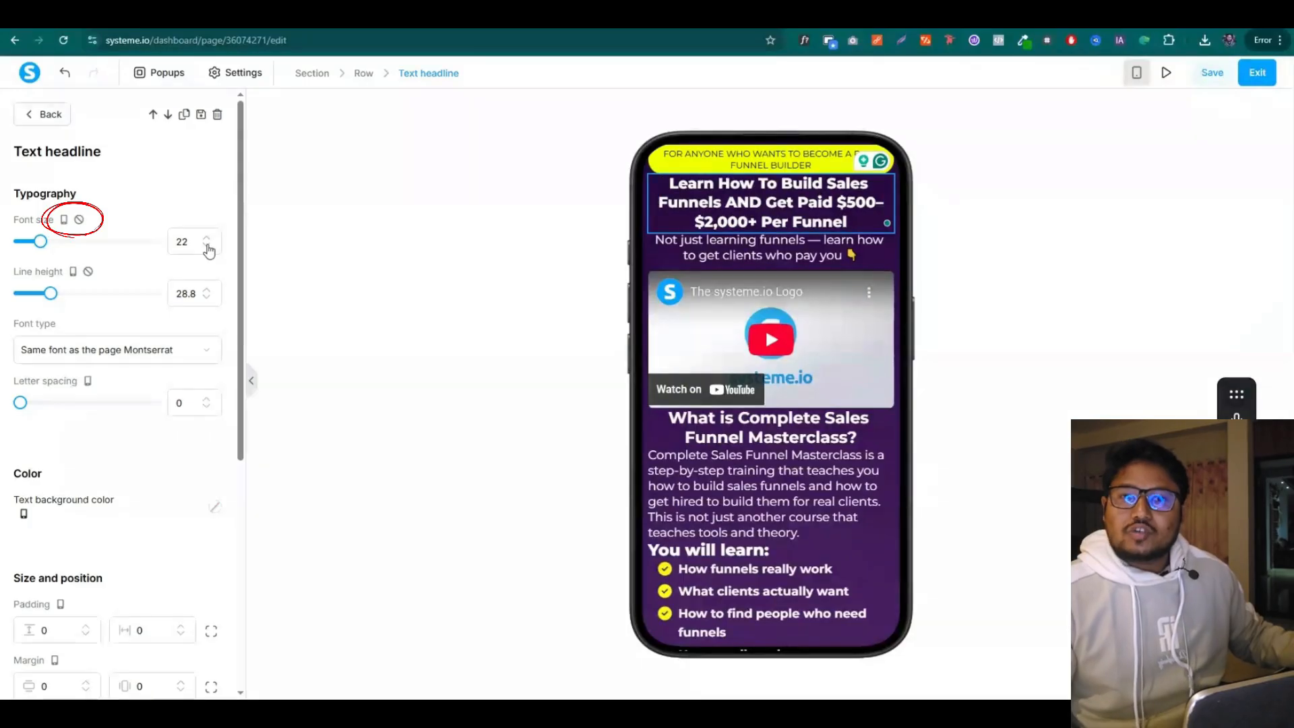
scroll(115, 453, down, 2)
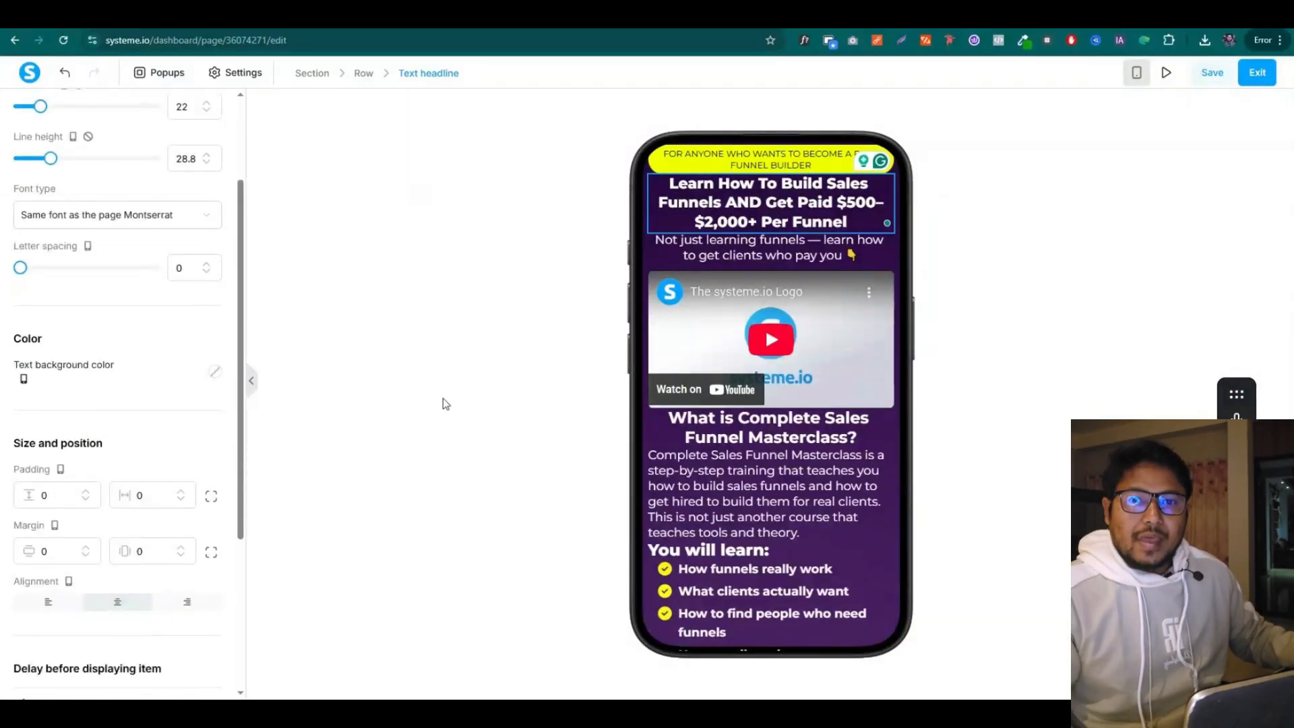
click(211, 496)
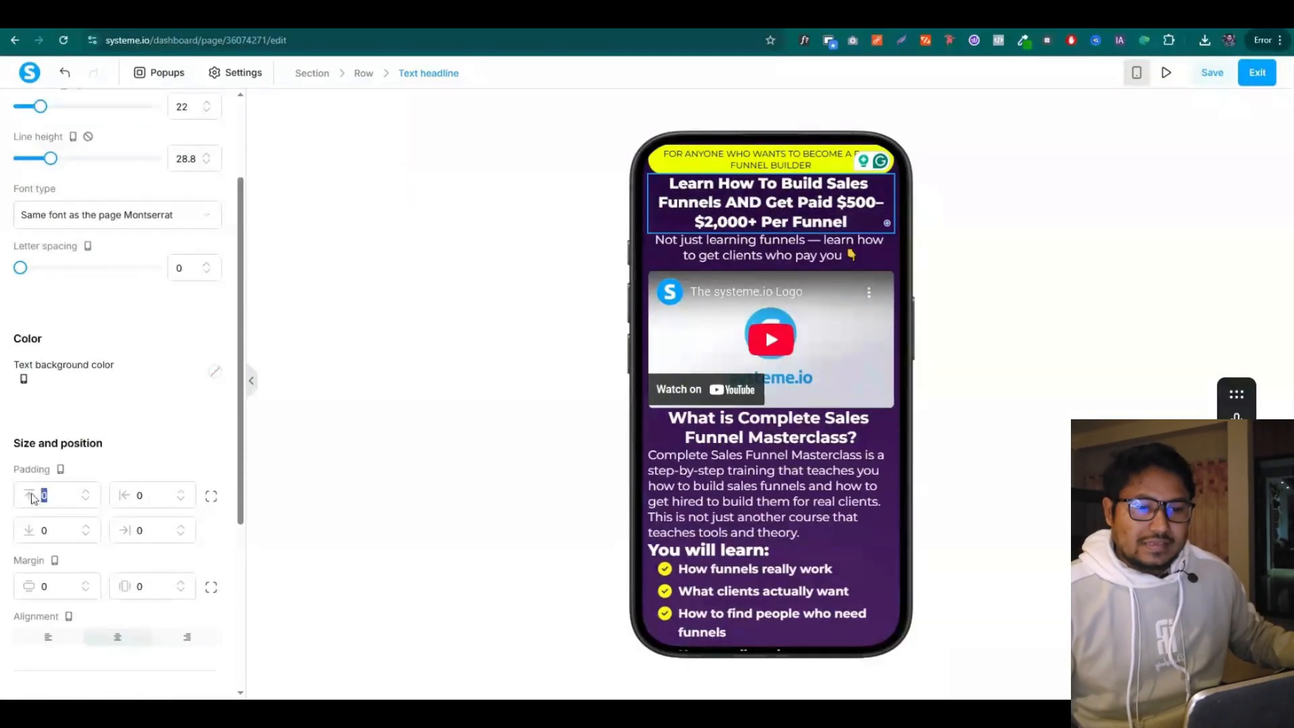
text(10)
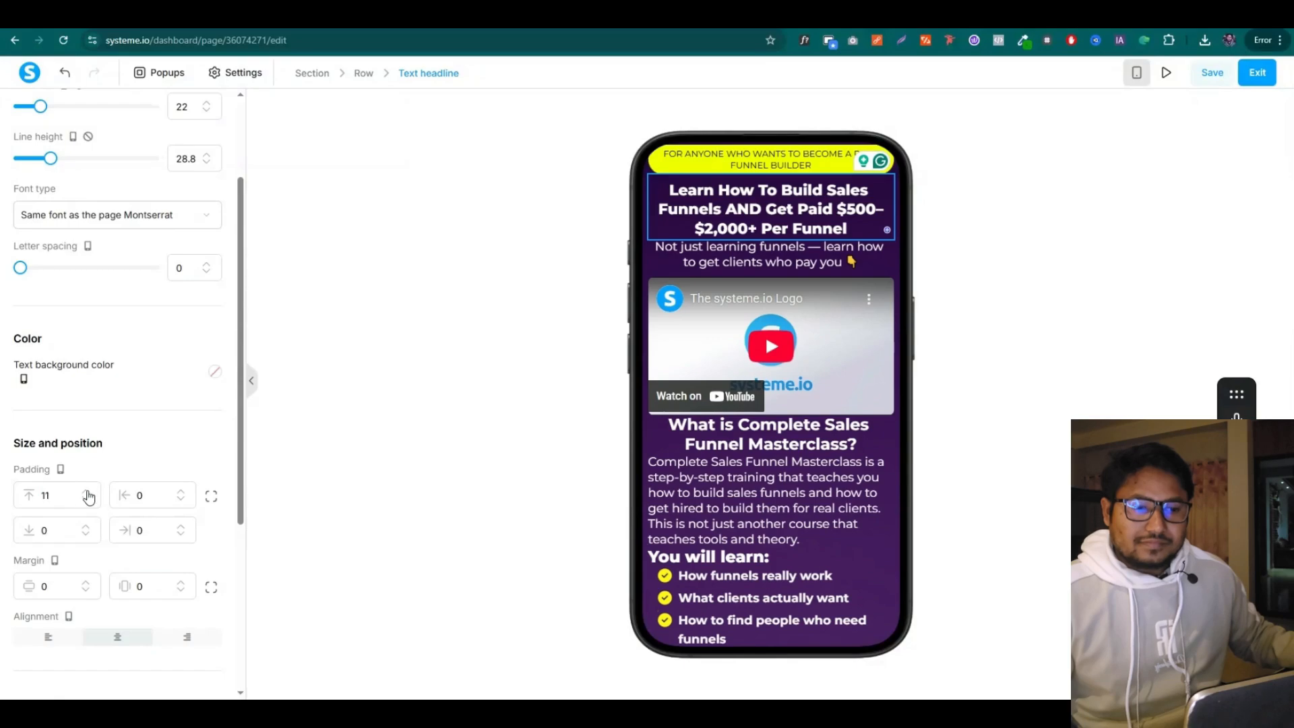
triple_click(86, 493)
click(86, 493)
triple_click(86, 527)
triple_click(87, 527)
click(87, 527)
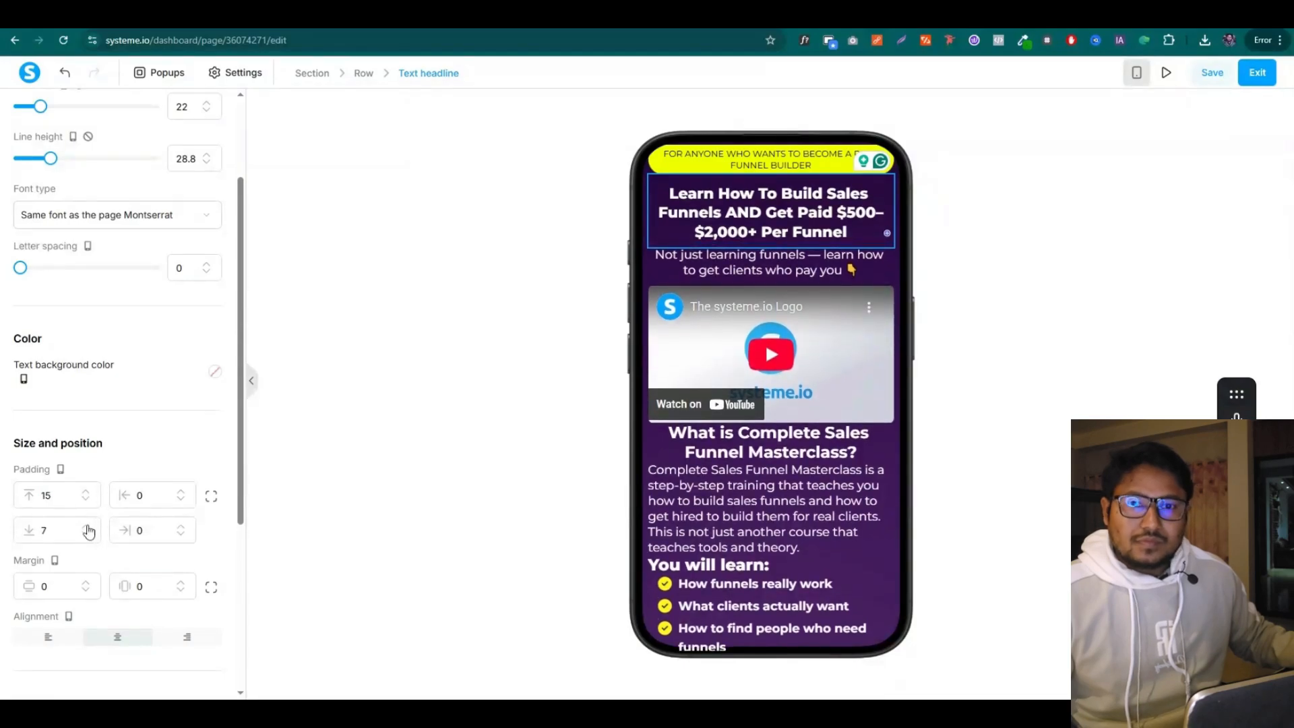
click(851, 255)
Set the subtitle to size 16 and enlarge the 'What is Complete Sales Funnel Masterclass?' headline's margin
click(186, 244)
text(1)
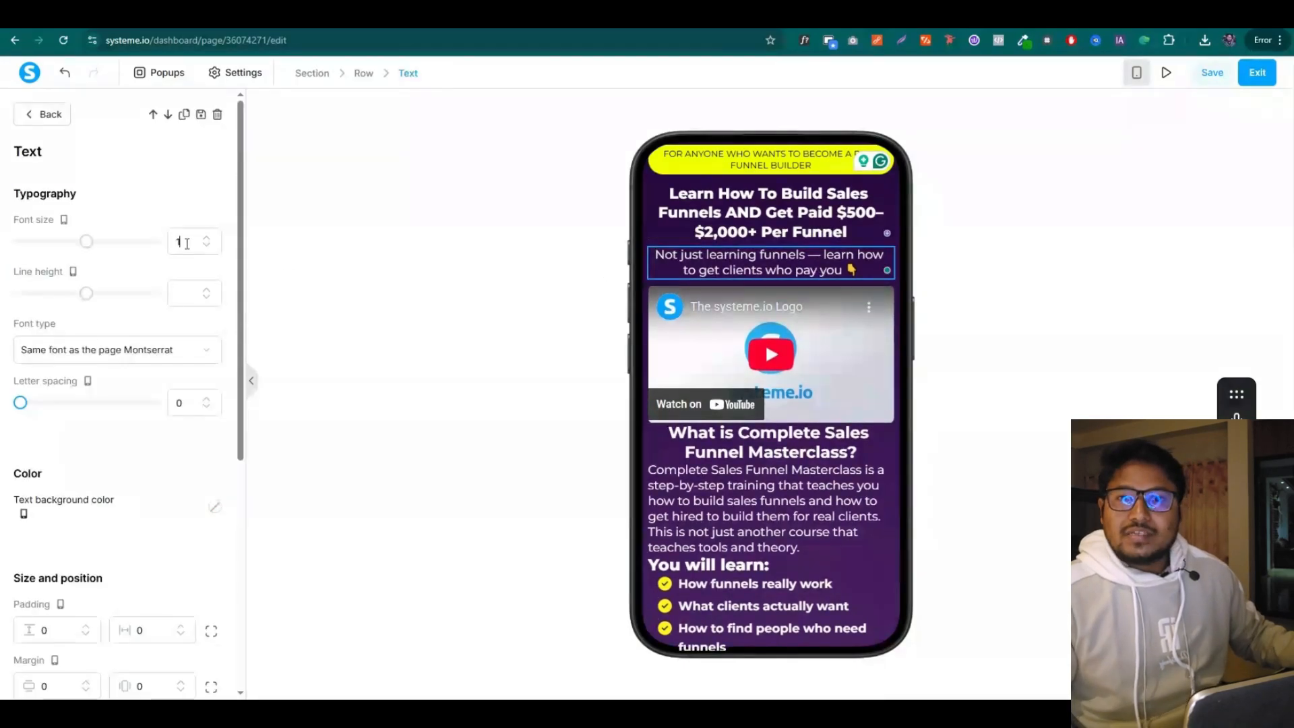
text(6)
click(671, 431)
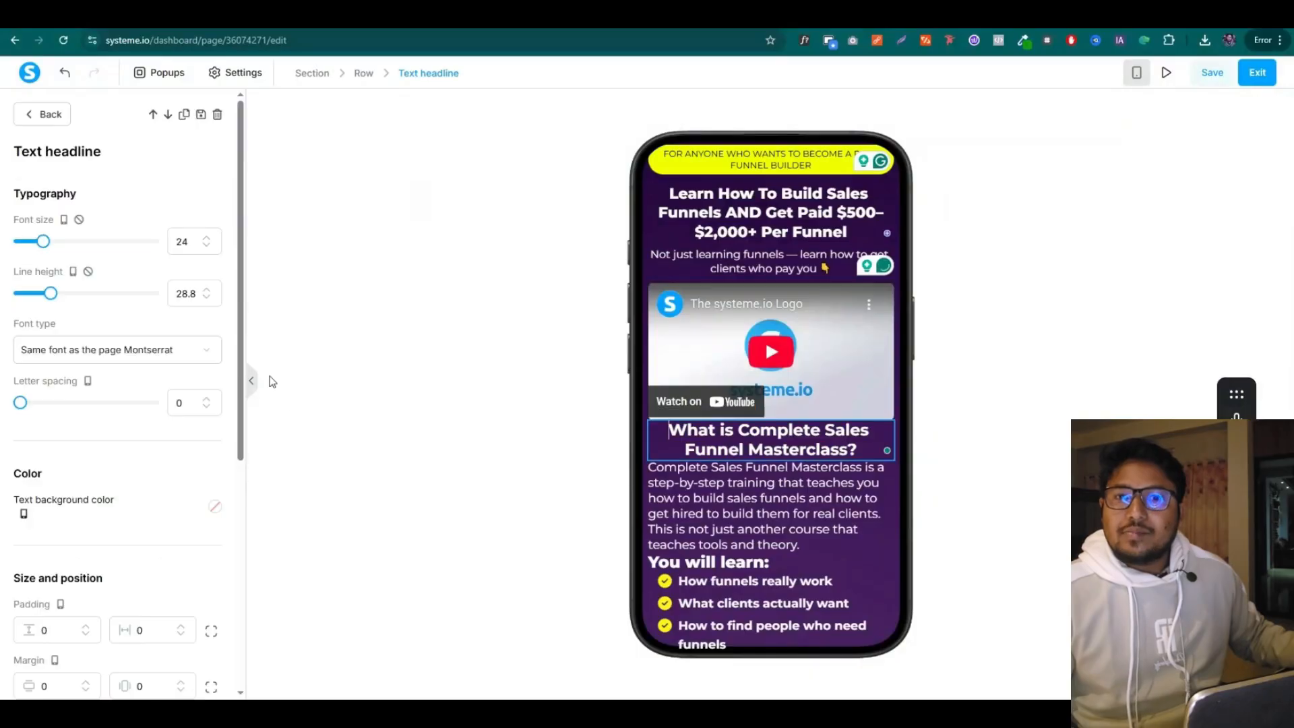
scroll(44, 508, down, 3)
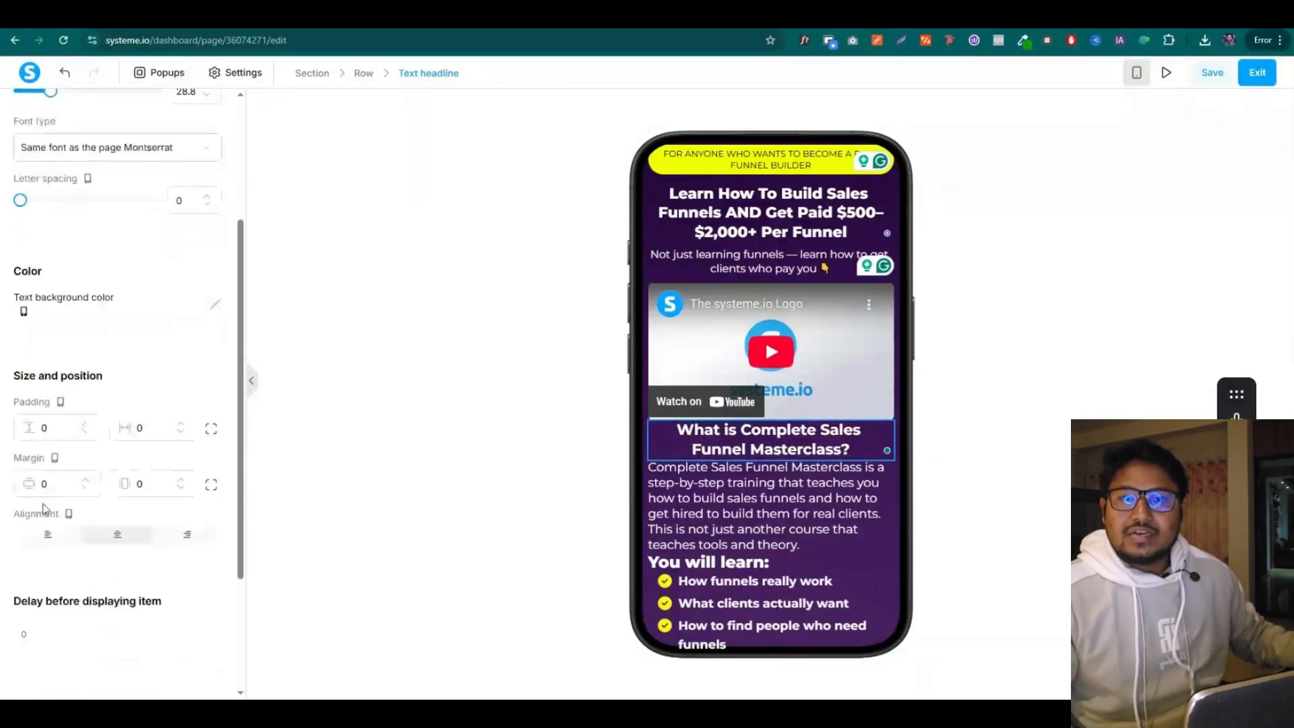
click(89, 482)
click(89, 482)
click(89, 482)
click(89, 482)
click(89, 482)
click(89, 482)
Centre the intro paragraph, set it to size 16, and raise its line height to 21
click(818, 528)
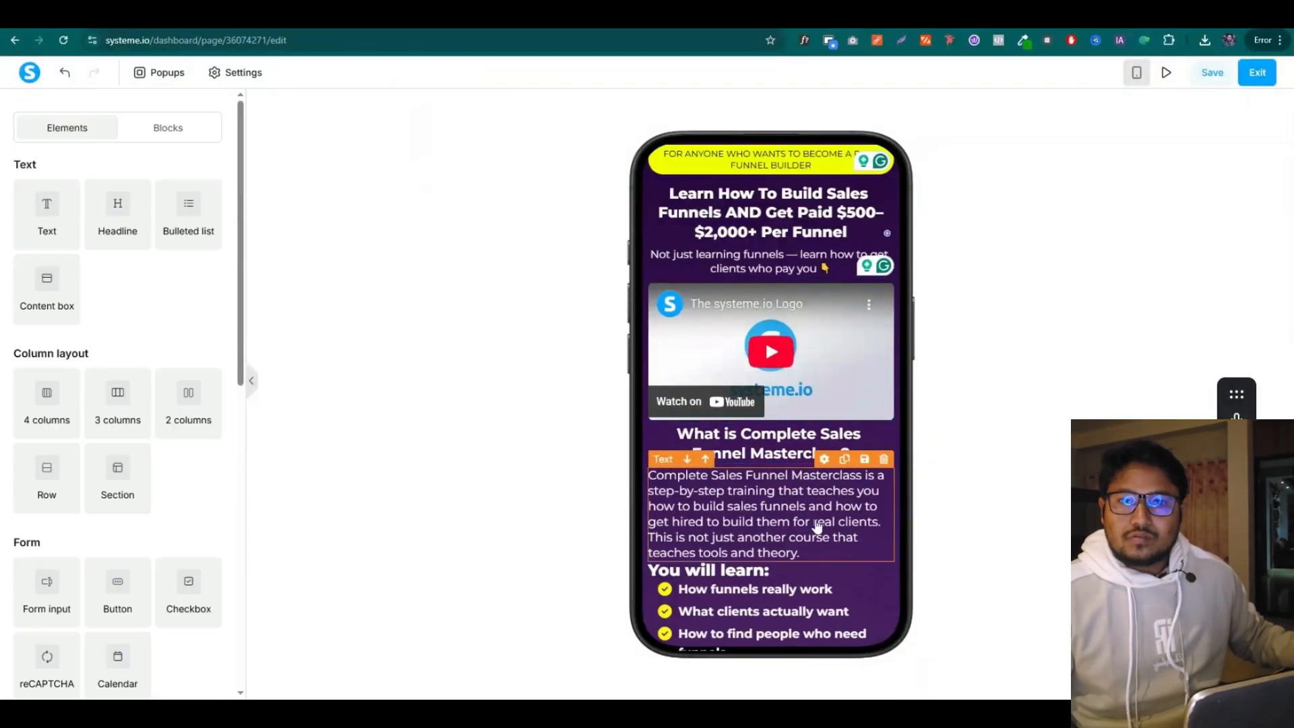
scroll(112, 350, down, 3)
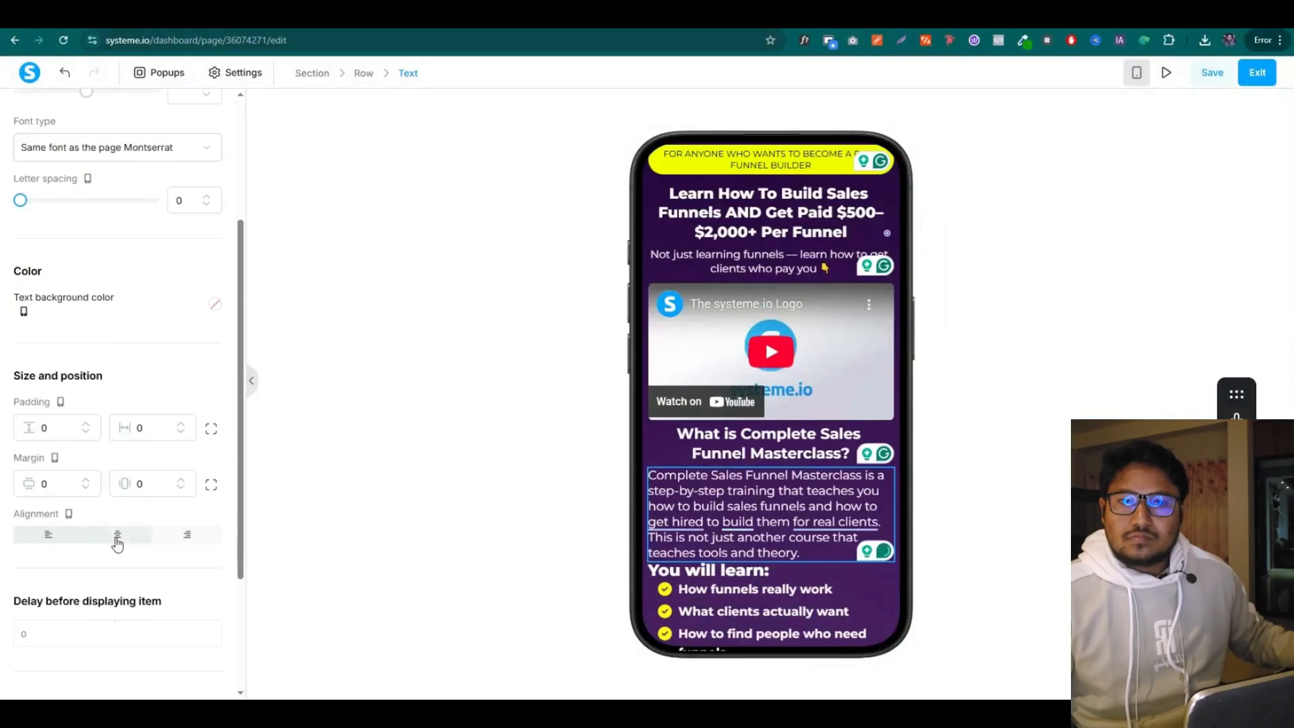
click(115, 533)
scroll(116, 414, up, 3)
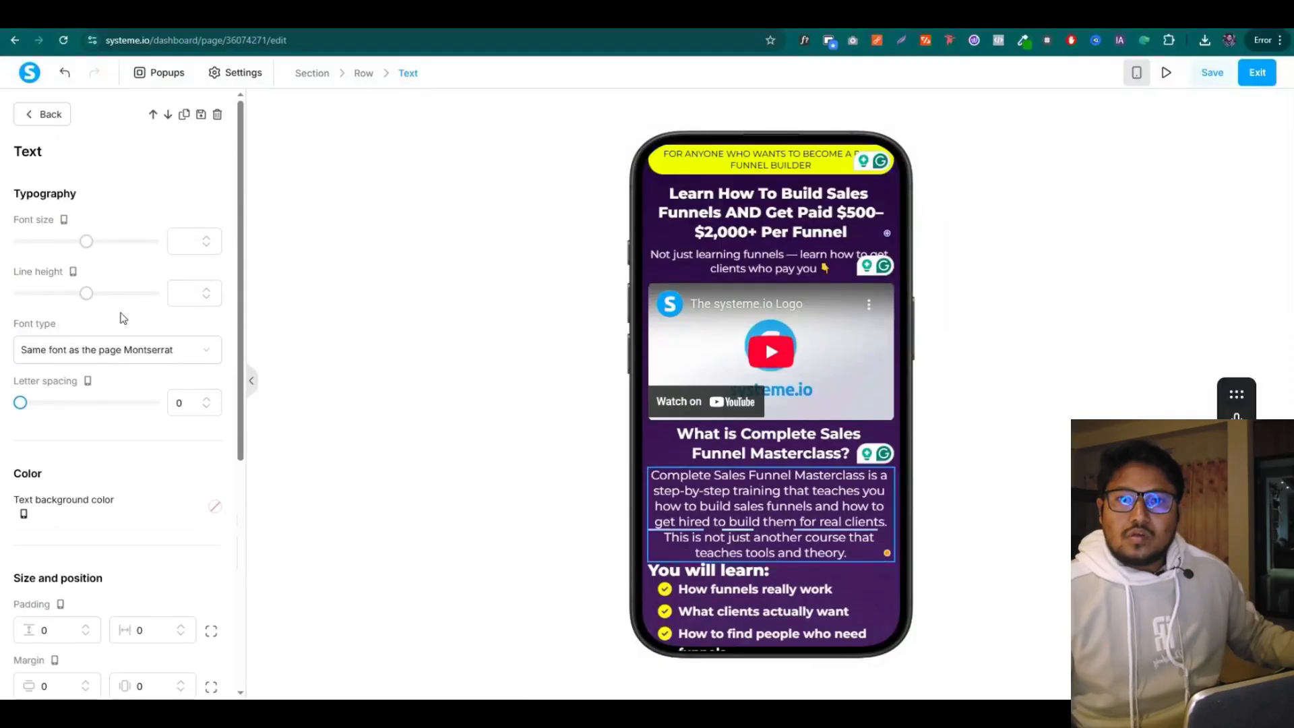
click(183, 248)
text(16)
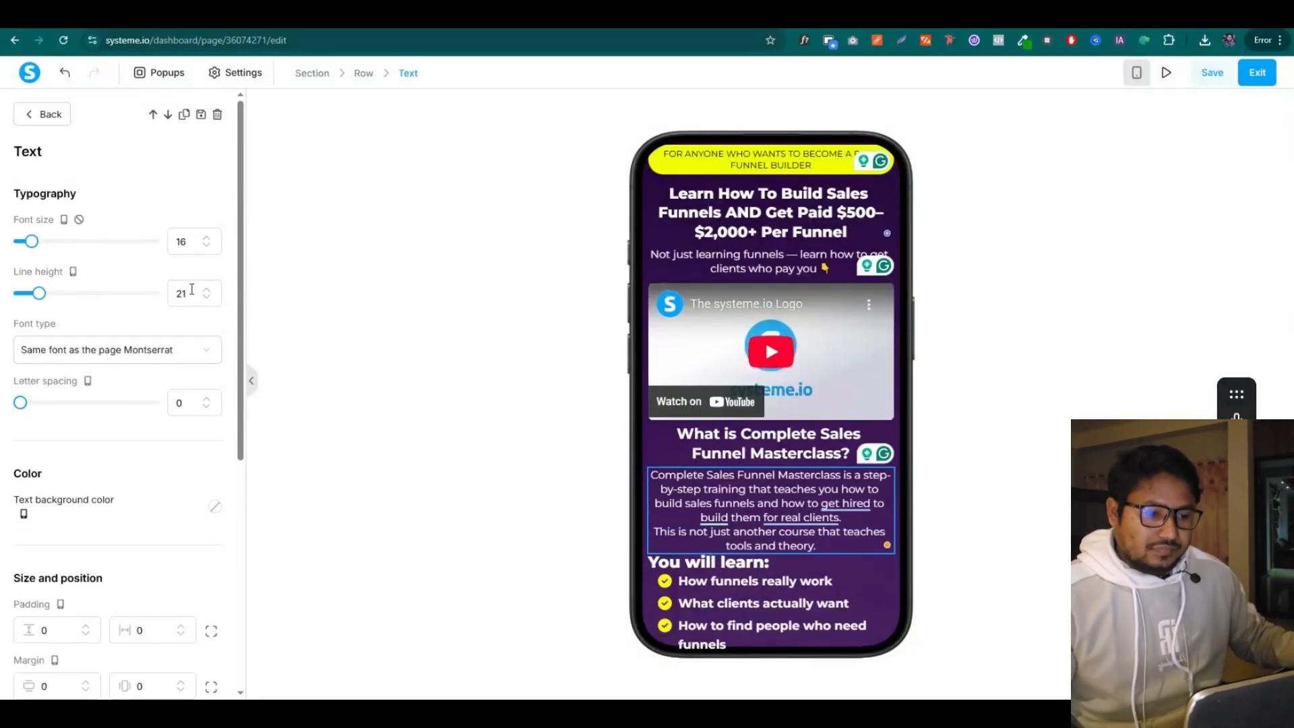
click(207, 291)
scroll(803, 413, down, 2)
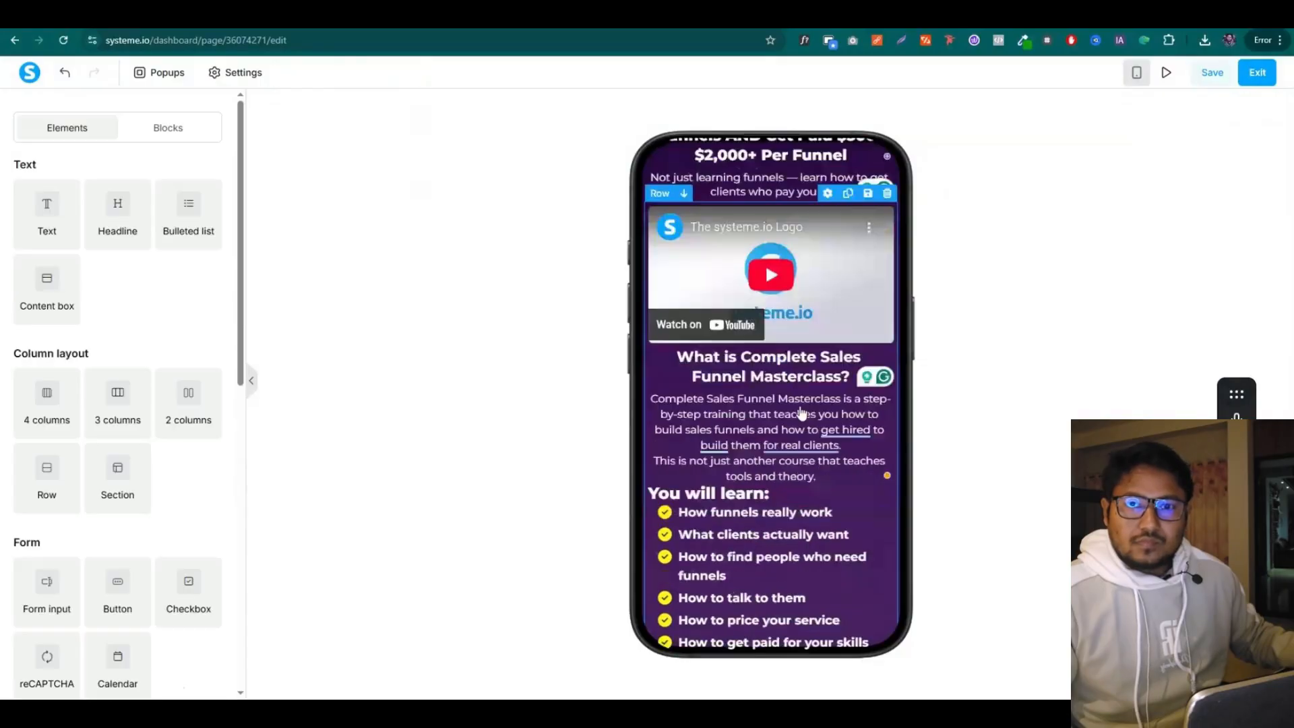
Raise the 'You will learn:' headline's margin to 5
click(777, 438)
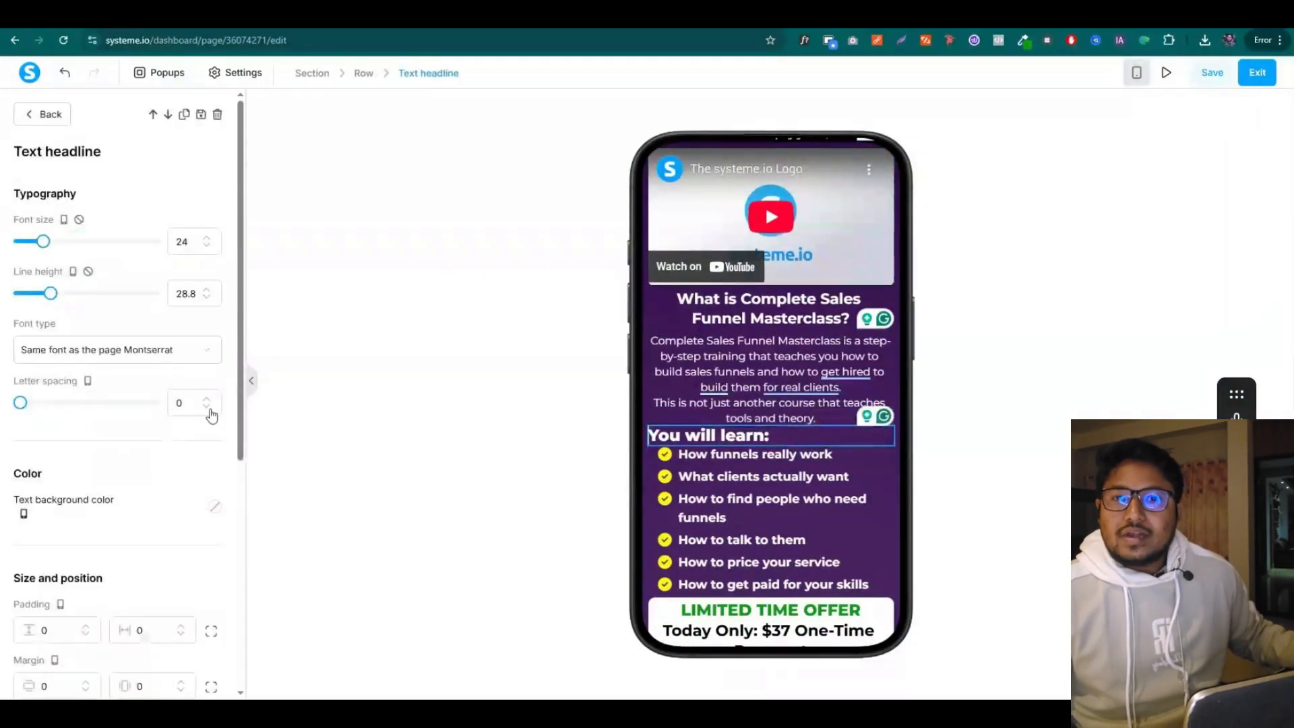
scroll(135, 471, down, 3)
click(86, 481)
click(86, 481)
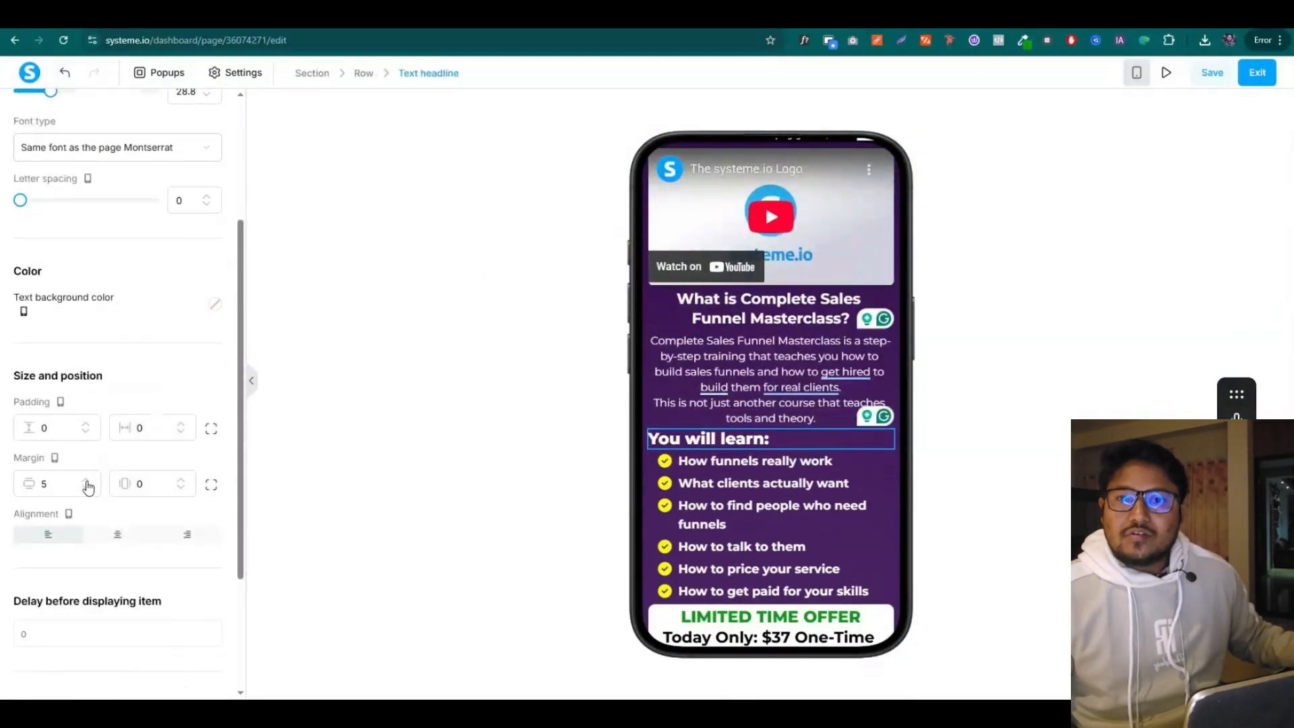
click(85, 481)
click(86, 480)
scroll(205, 256, up, 3)
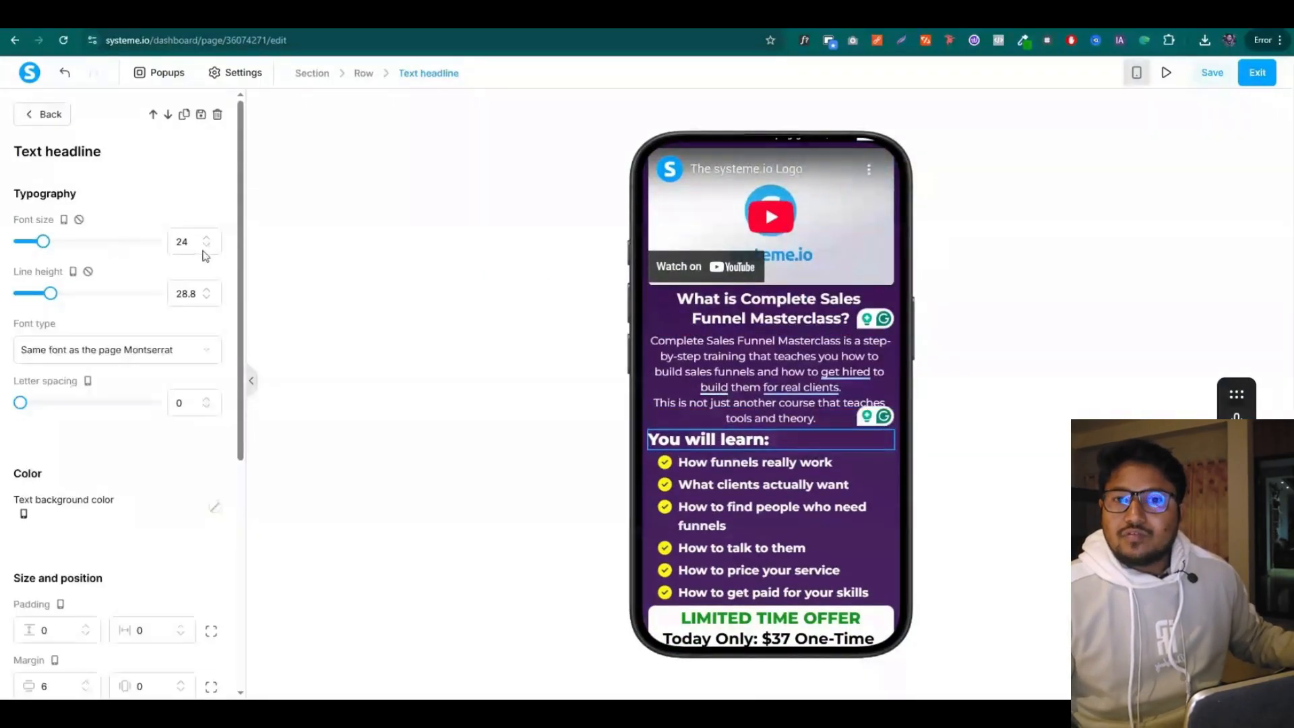
Lower the bulleted lesson list's line height to 24
click(766, 510)
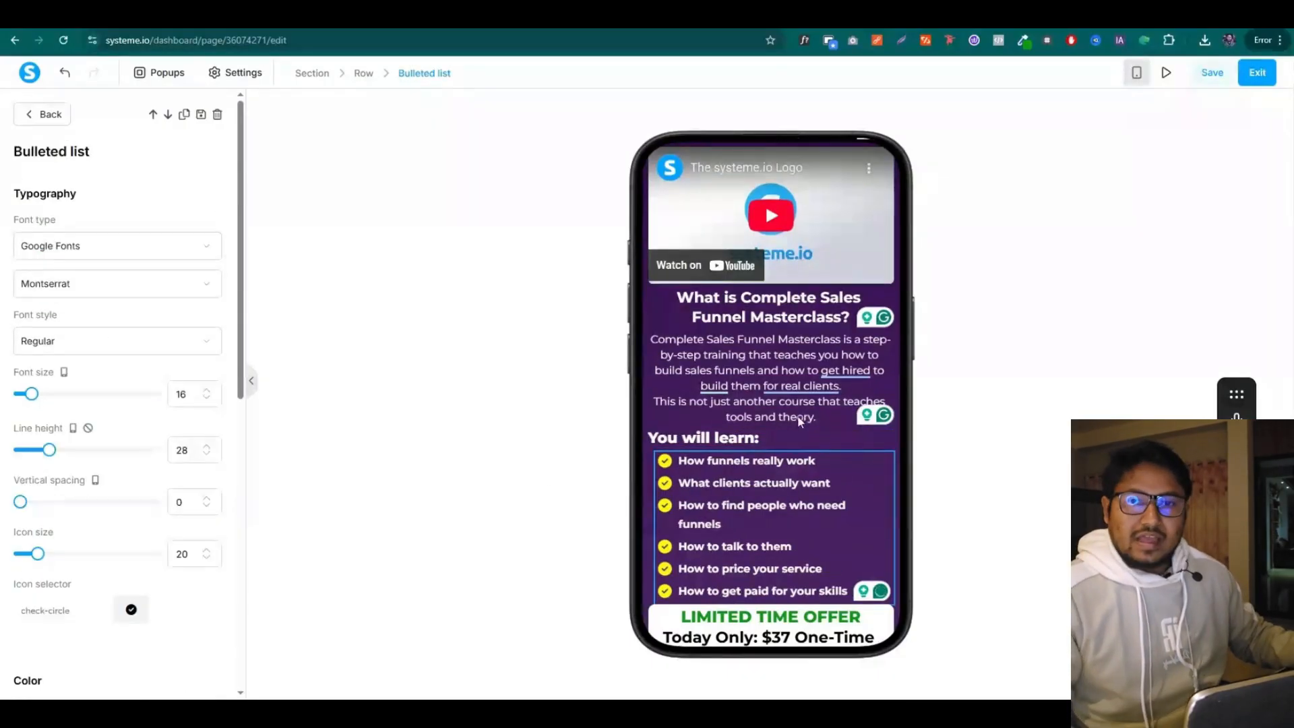
click(206, 455)
click(207, 455)
click(206, 454)
click(207, 454)
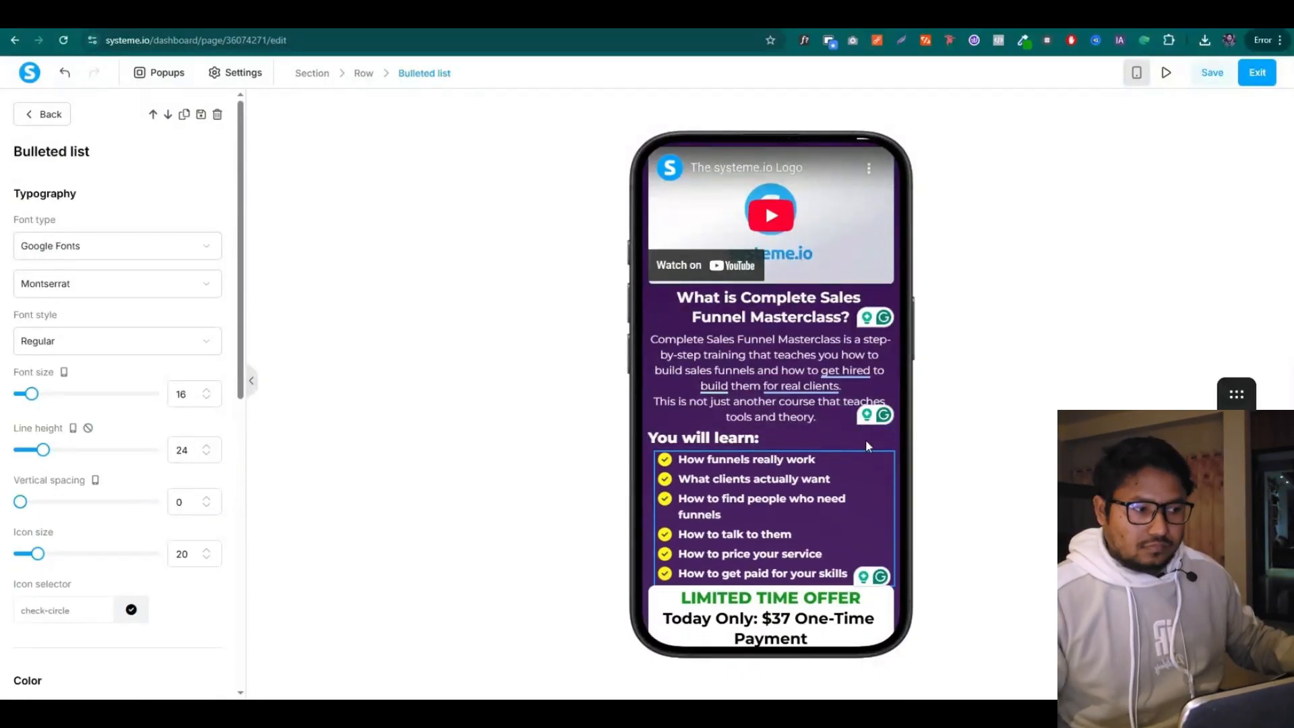
click(866, 440)
scroll(720, 483, down, 2)
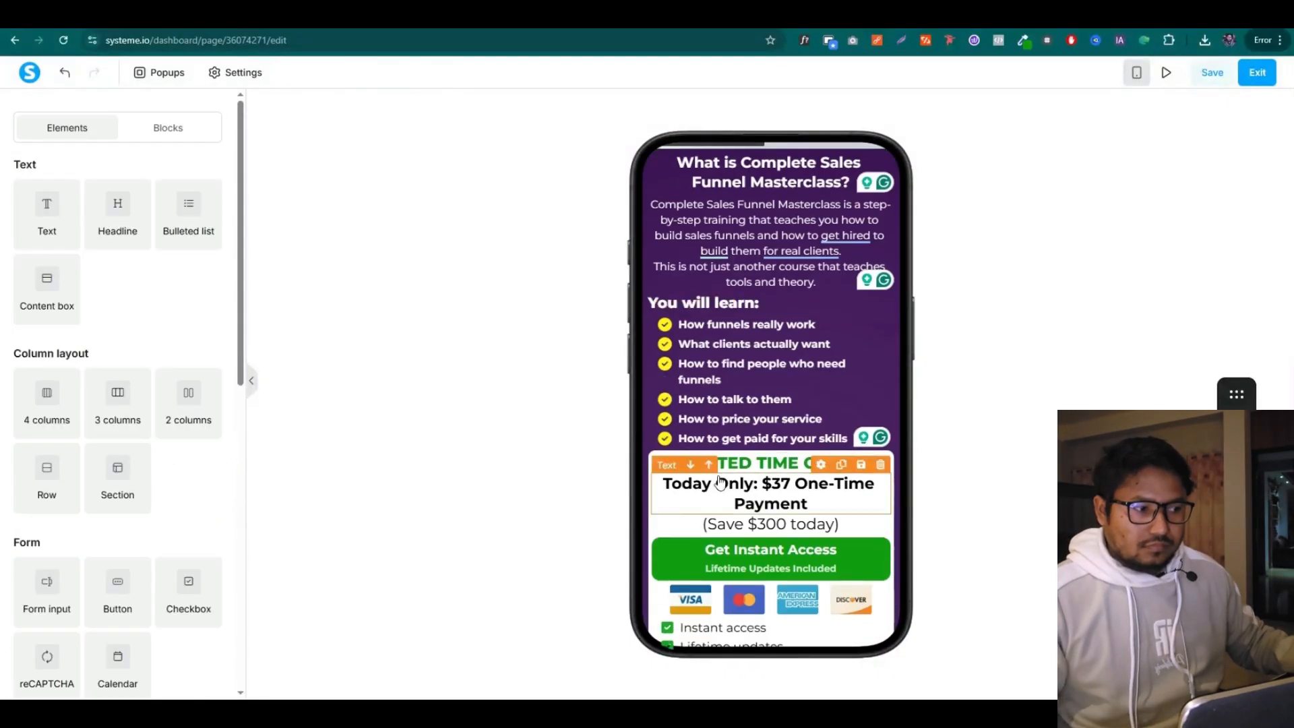
Pad the LIMITED TIME OFFER headline and set the Today Only price text to size 16, one step up
click(895, 465)
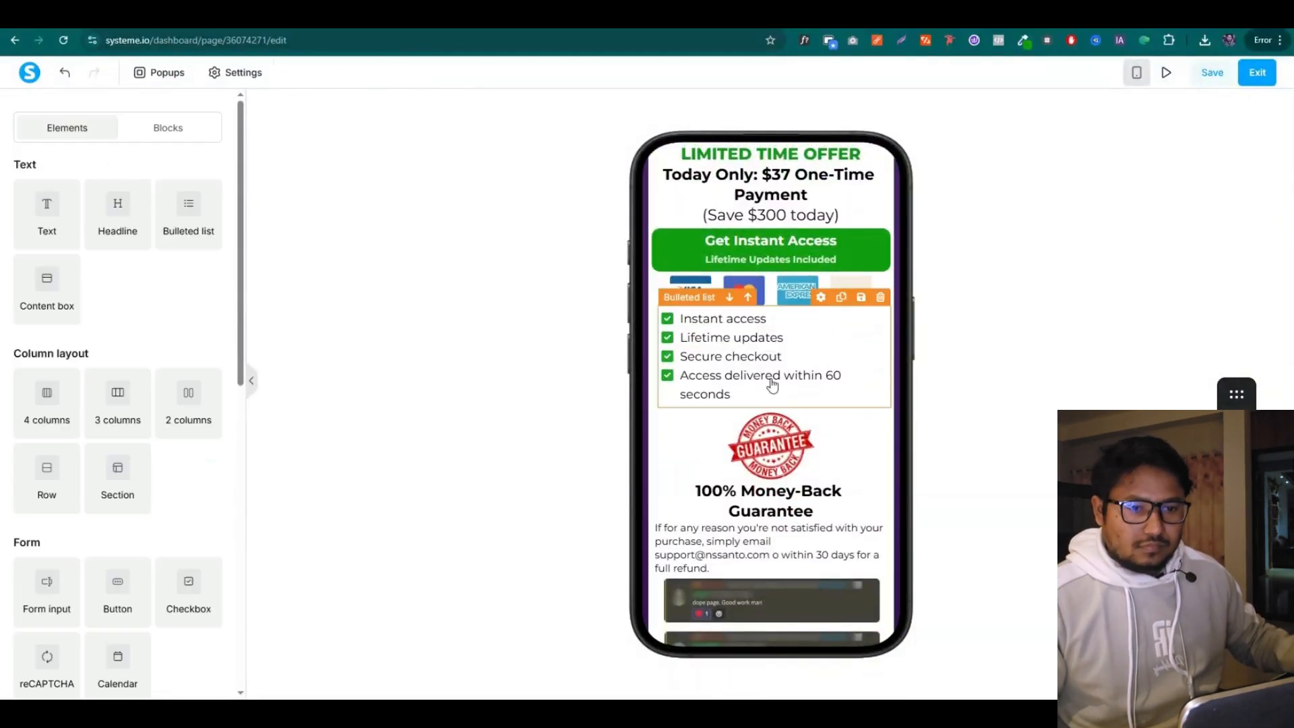
scroll(773, 384, up, 3)
click(770, 358)
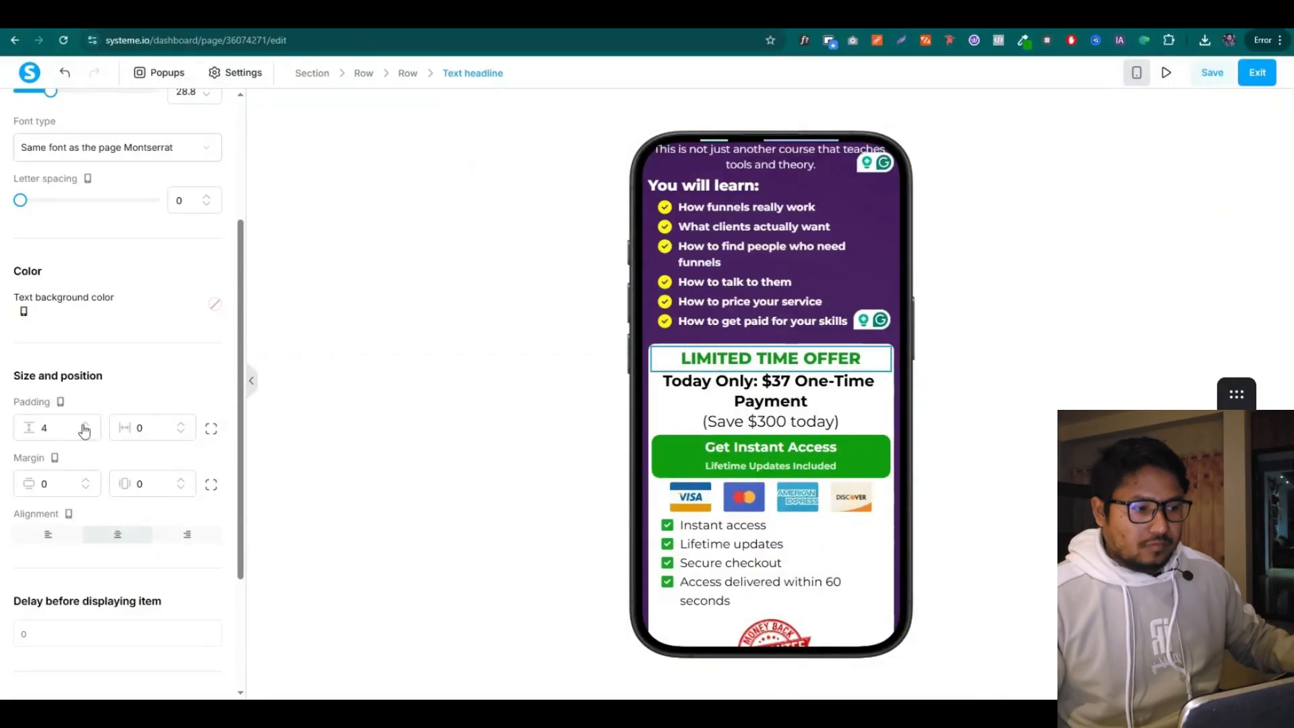
click(84, 426)
click(664, 384)
click(177, 242)
text(16)
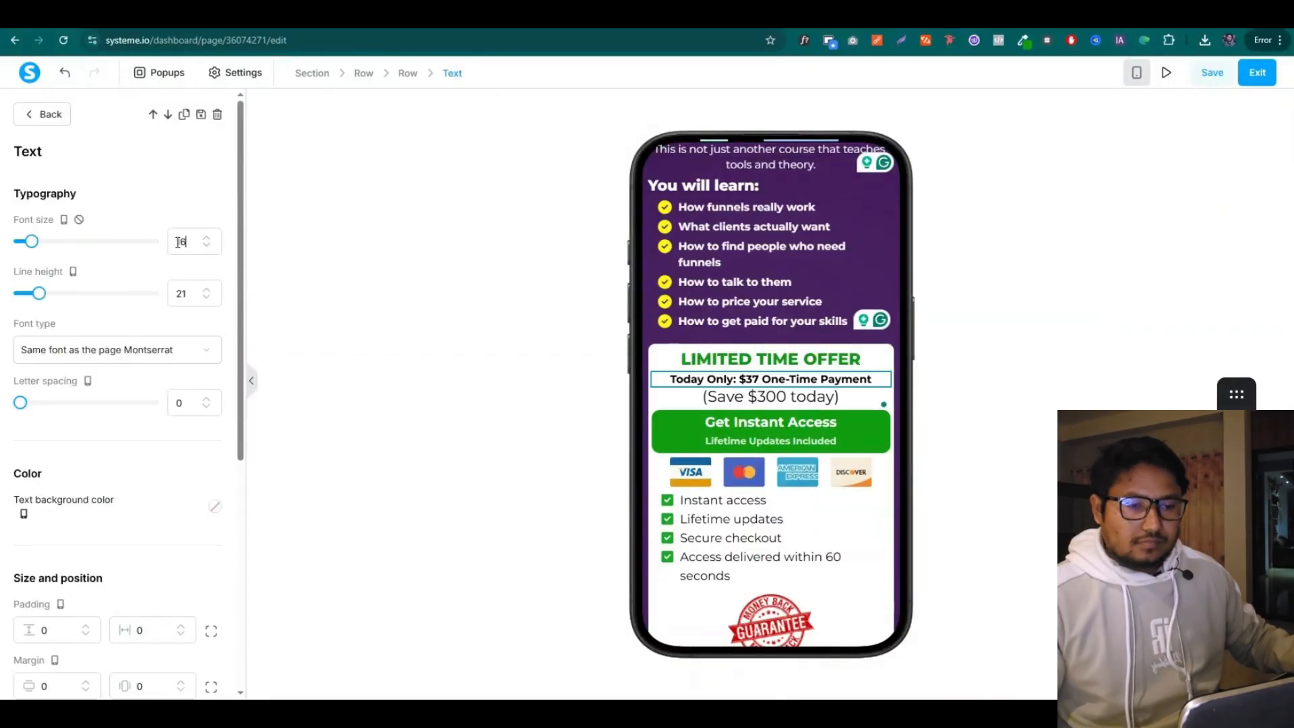
key(Up)
key(Up)
Set the '(Save $300 today)' text to size 20 with a larger vertical margin
click(723, 397)
click(186, 246)
text(2)
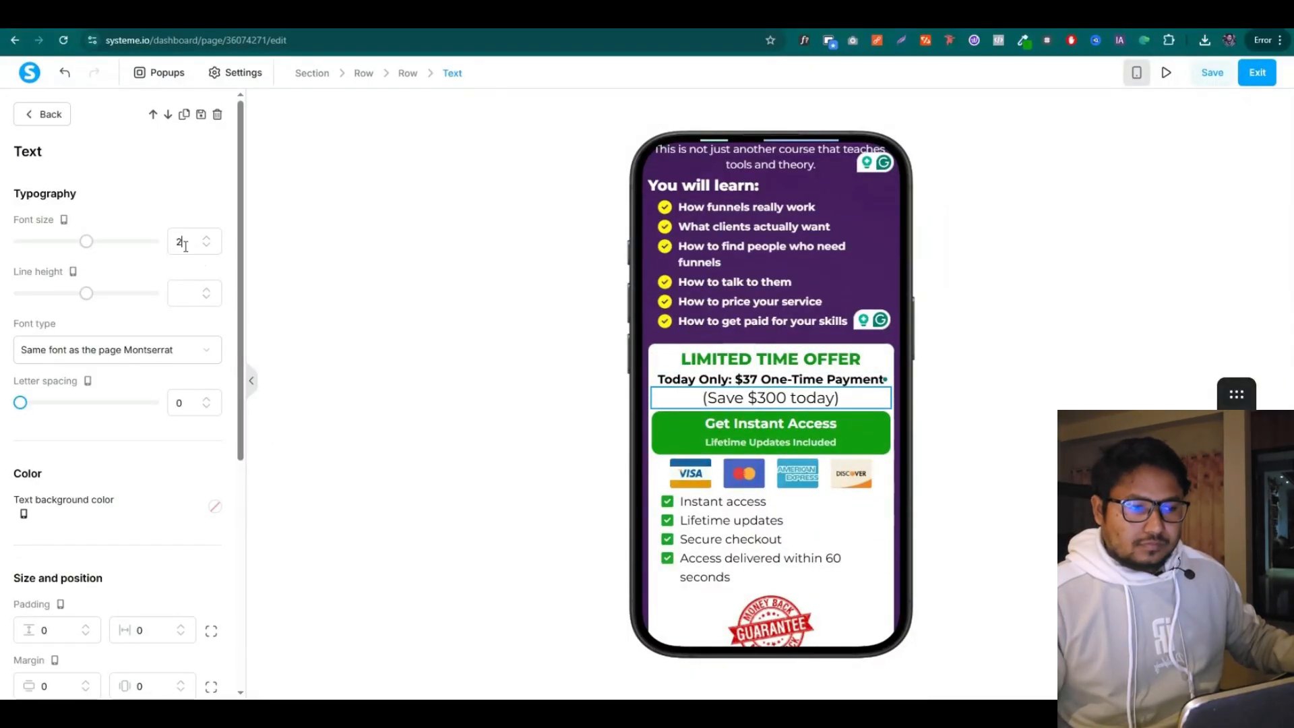
text(0)
scroll(103, 500, down, 2)
triple_click(86, 548)
double_click(86, 548)
click(513, 431)
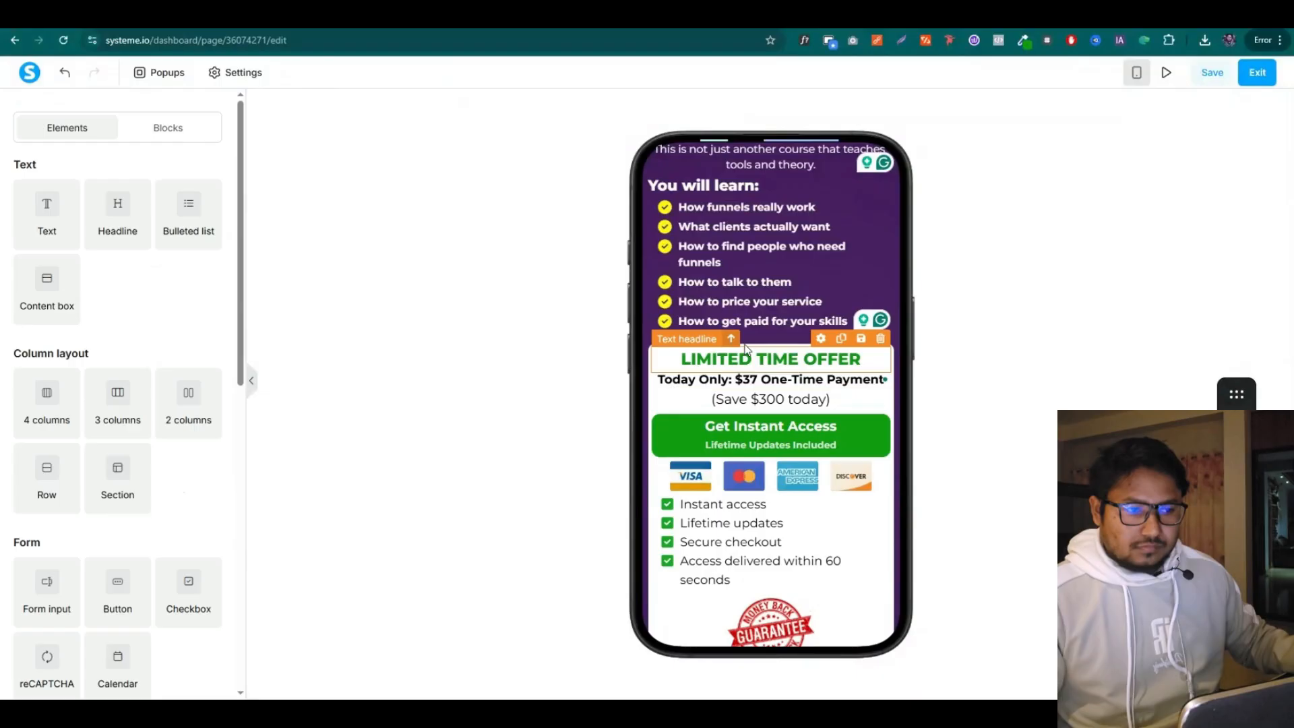
Shrink the payment card image for mobile and increase its vertical margin
click(796, 471)
drag(129, 490, 100, 494)
scroll(92, 460, down, 4)
triple_click(87, 409)
double_click(87, 409)
click(513, 438)
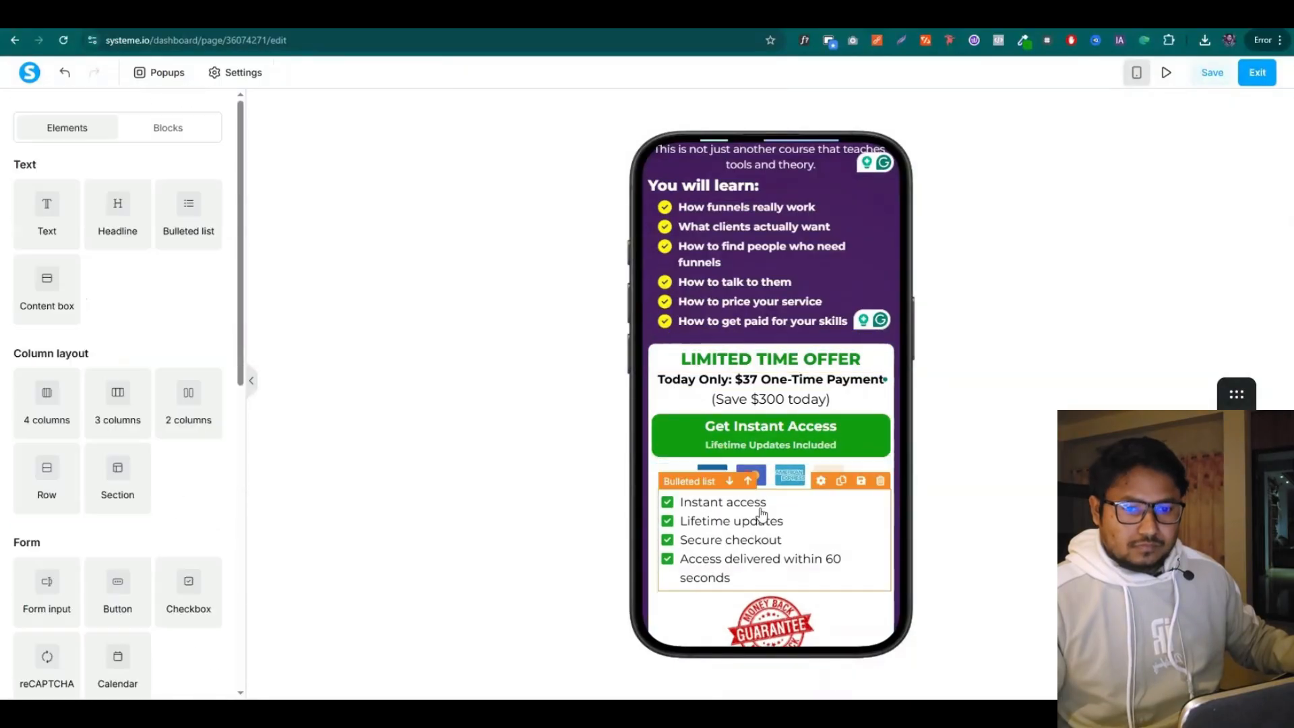
scroll(762, 516, down, 3)
scroll(843, 384, down, 3)
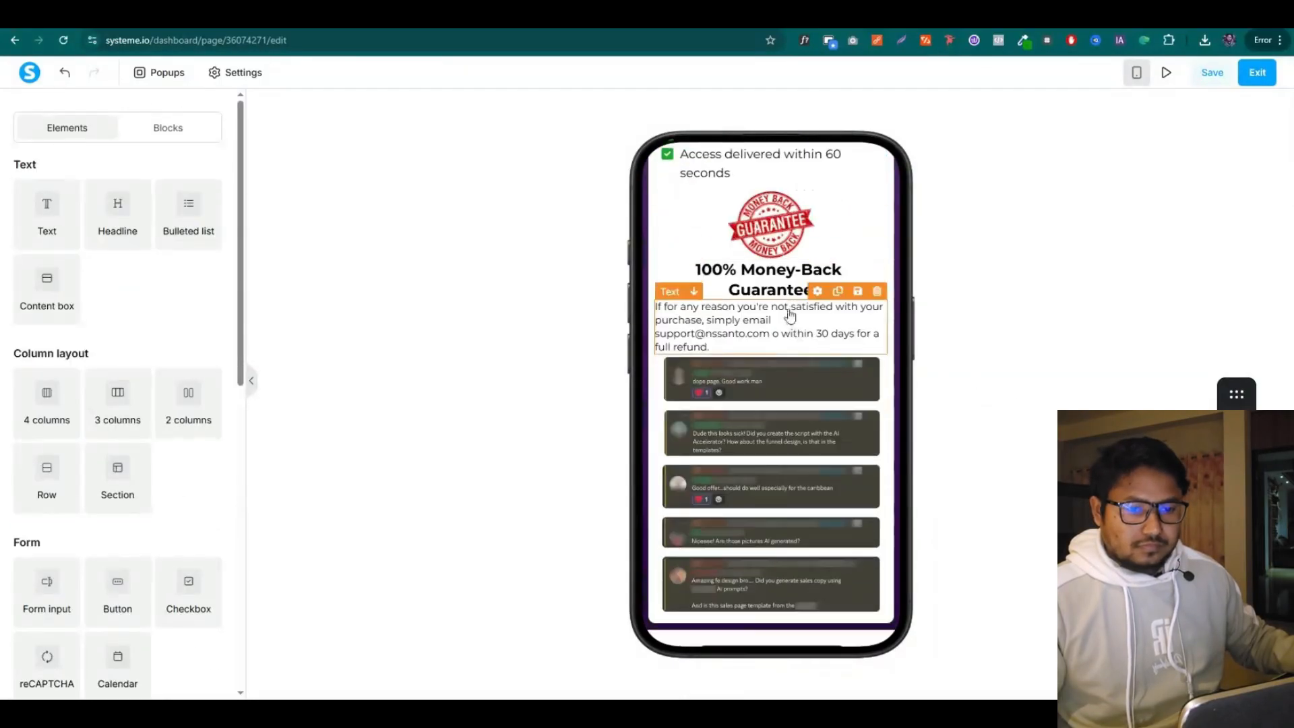
Set the 100% Money-Back Guarantee headline to size 20, centre the guarantee text and add margin
click(783, 282)
click(175, 247)
text(20)
scroll(114, 405, down, 3)
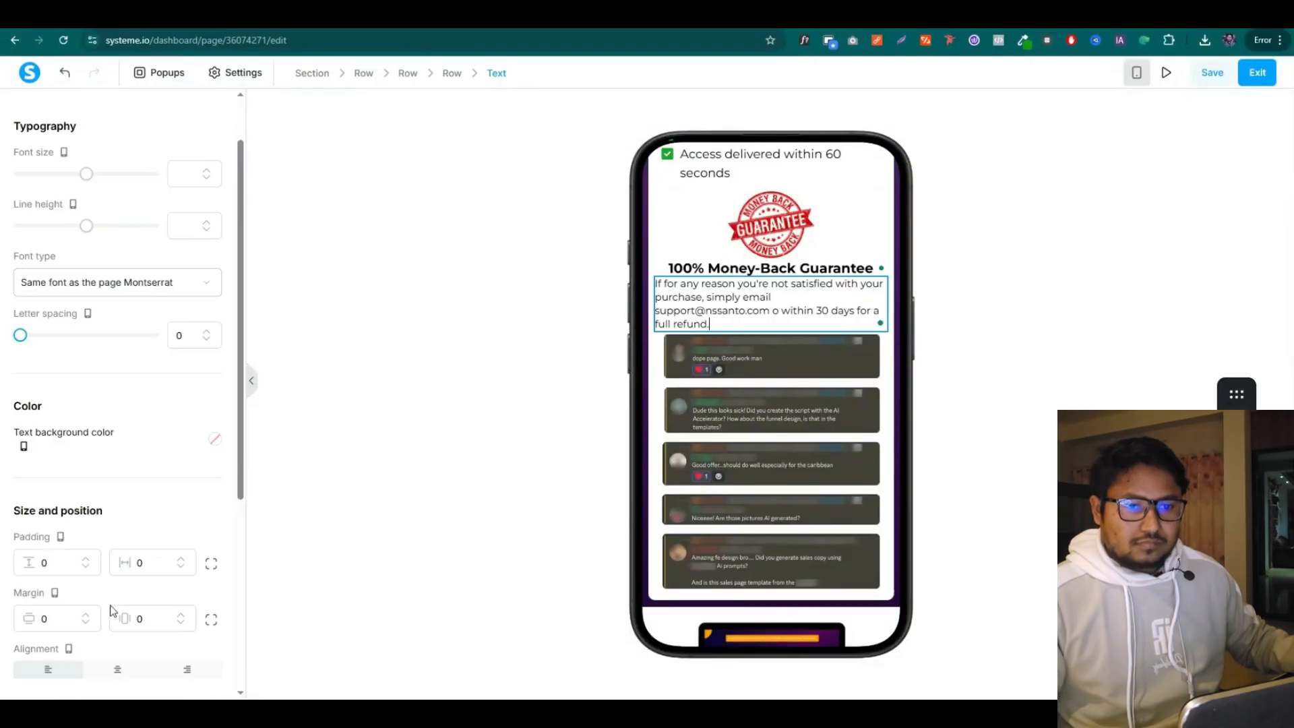
click(117, 534)
scroll(161, 271, up, 3)
scroll(84, 478, down, 3)
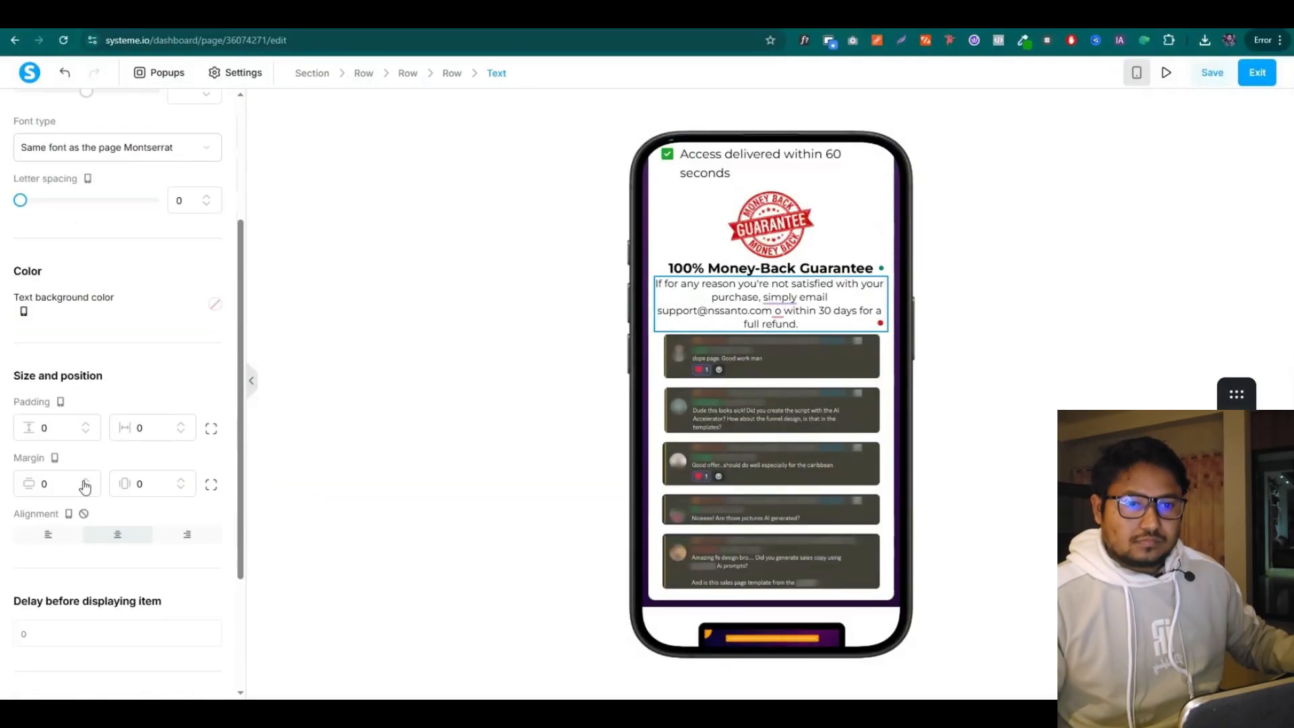
click(86, 481)
click(526, 387)
scroll(870, 295, down, 5)
Compare against the desktop layout, then return to the mobile layout
click(1139, 74)
scroll(575, 268, up, 5)
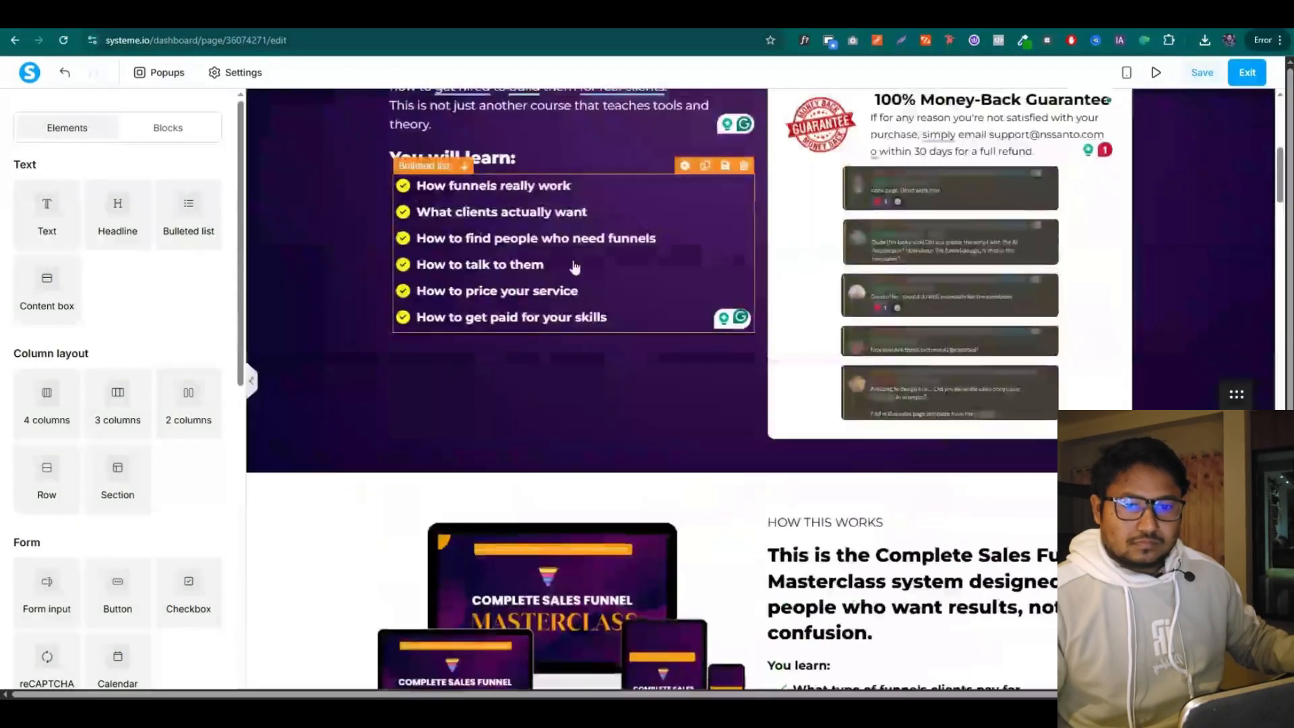
scroll(575, 268, down, 8)
scroll(878, 425, up, 1)
click(1128, 73)
scroll(812, 307, down, 5)
click(812, 308)
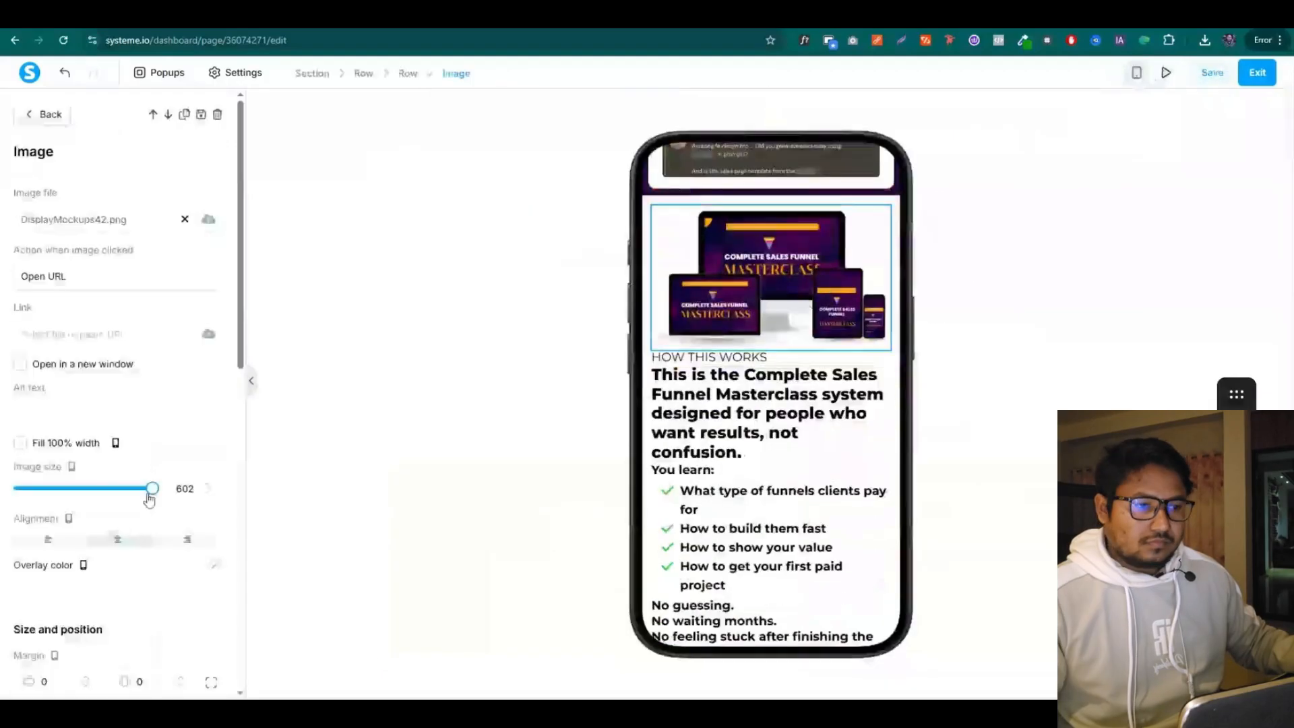
click(594, 446)
Centre the HOW THIS WORKS label and set it to size 16
click(774, 358)
scroll(81, 445, down, 2)
click(118, 601)
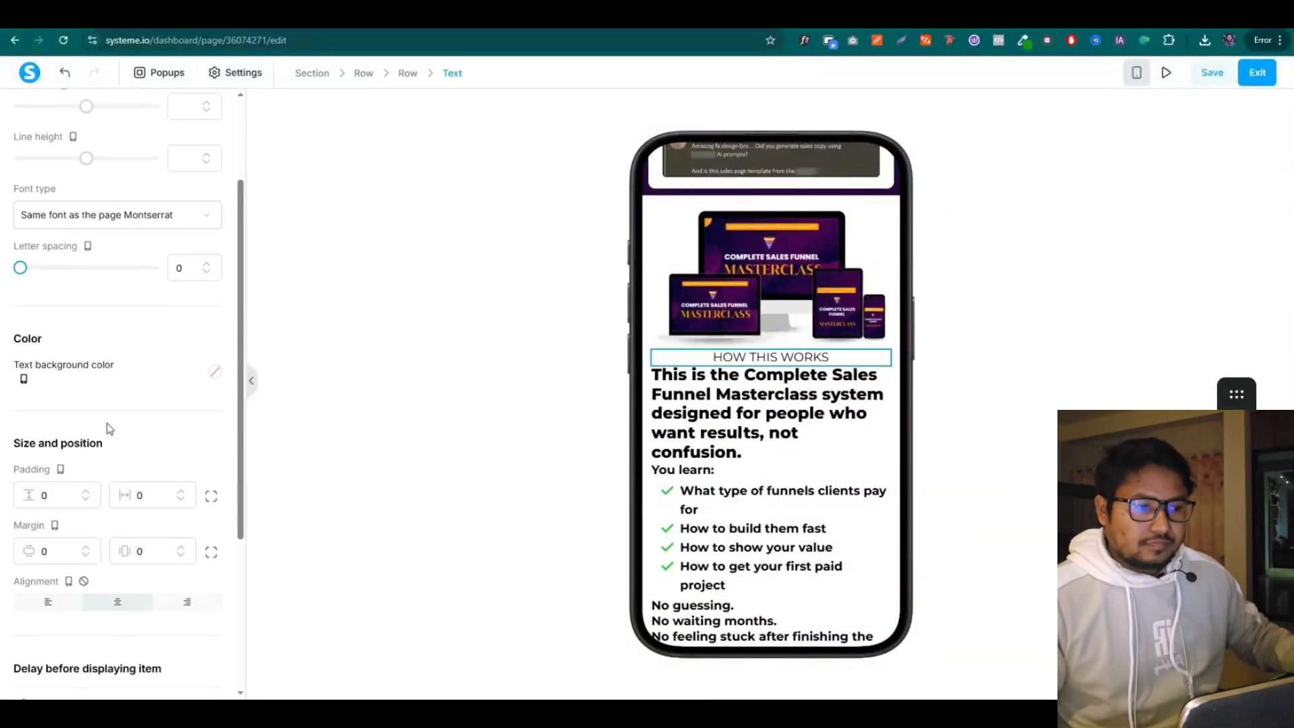
scroll(110, 427, up, 2)
click(188, 248)
text(16)
Lower the Complete Sales Funnel headline to size 20 and increase its vertical margin
click(771, 432)
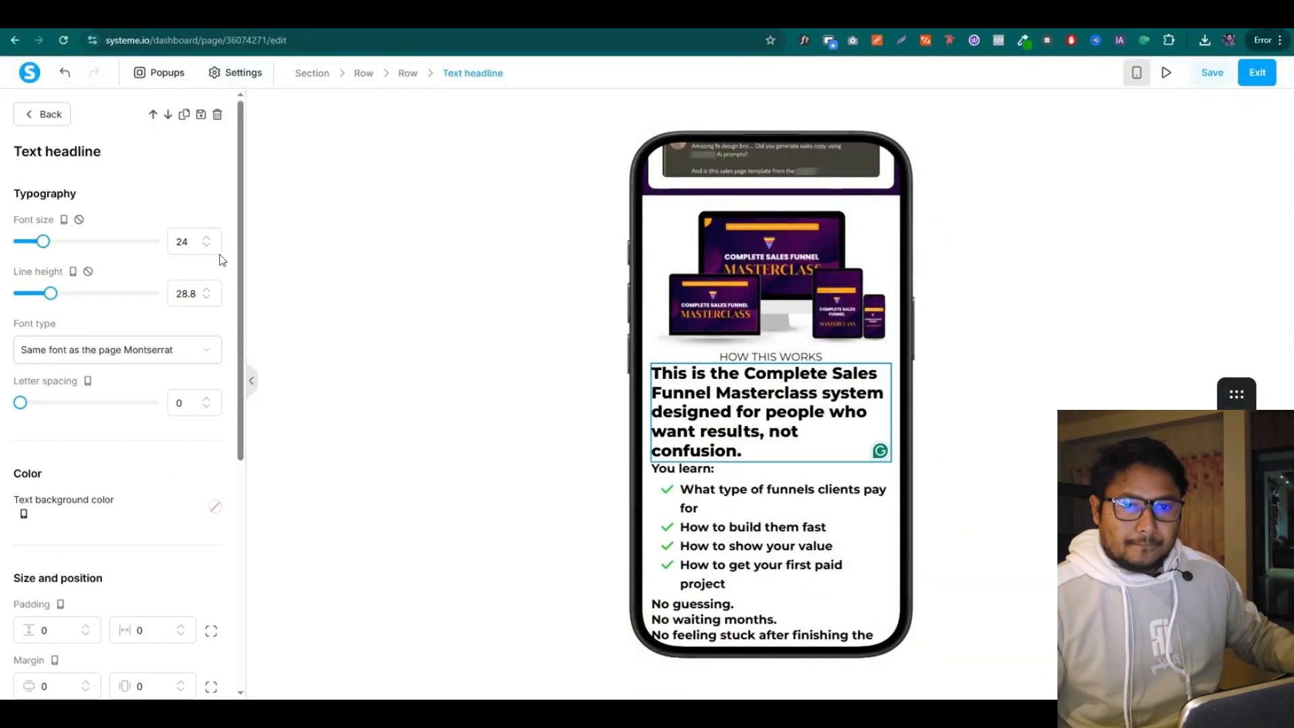
click(206, 248)
click(207, 248)
click(207, 248)
click(207, 249)
scroll(181, 303, down, 3)
click(85, 482)
click(85, 482)
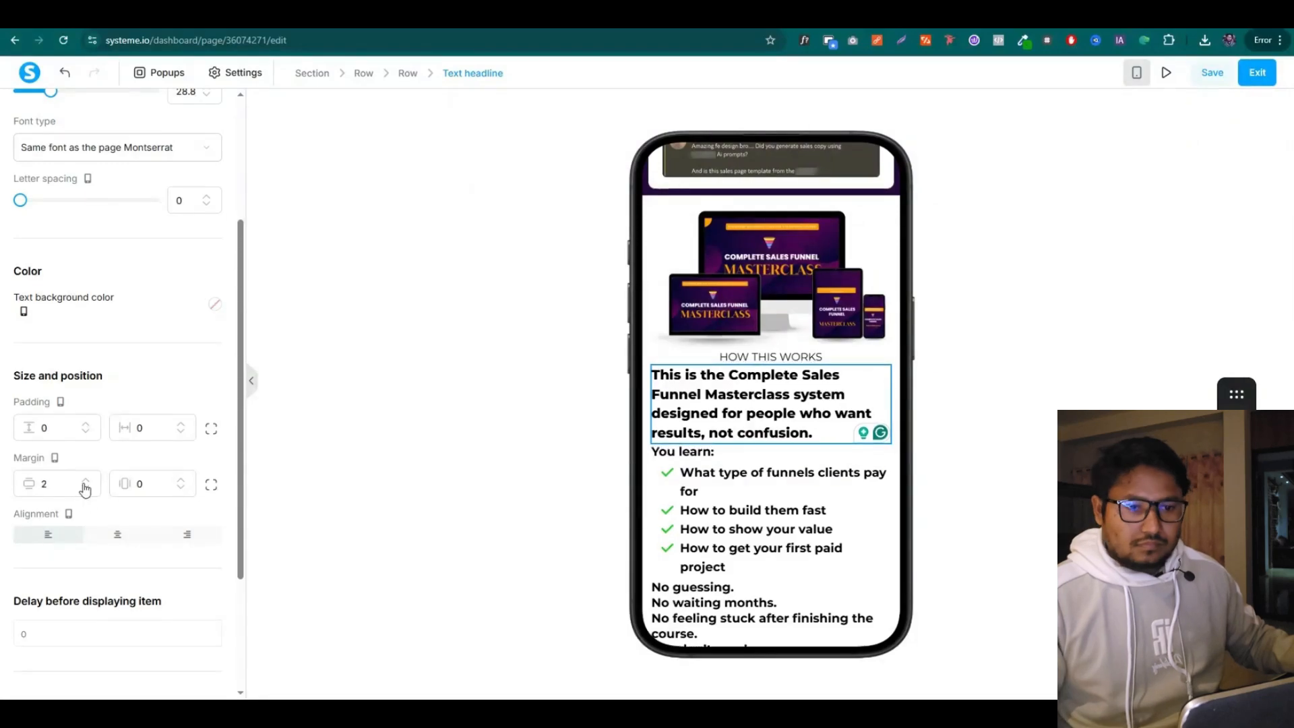
click(85, 482)
click(85, 482)
click(85, 482)
click(85, 490)
click(85, 494)
click(85, 493)
Reduce the 'You learn' bulleted list's font size
click(719, 495)
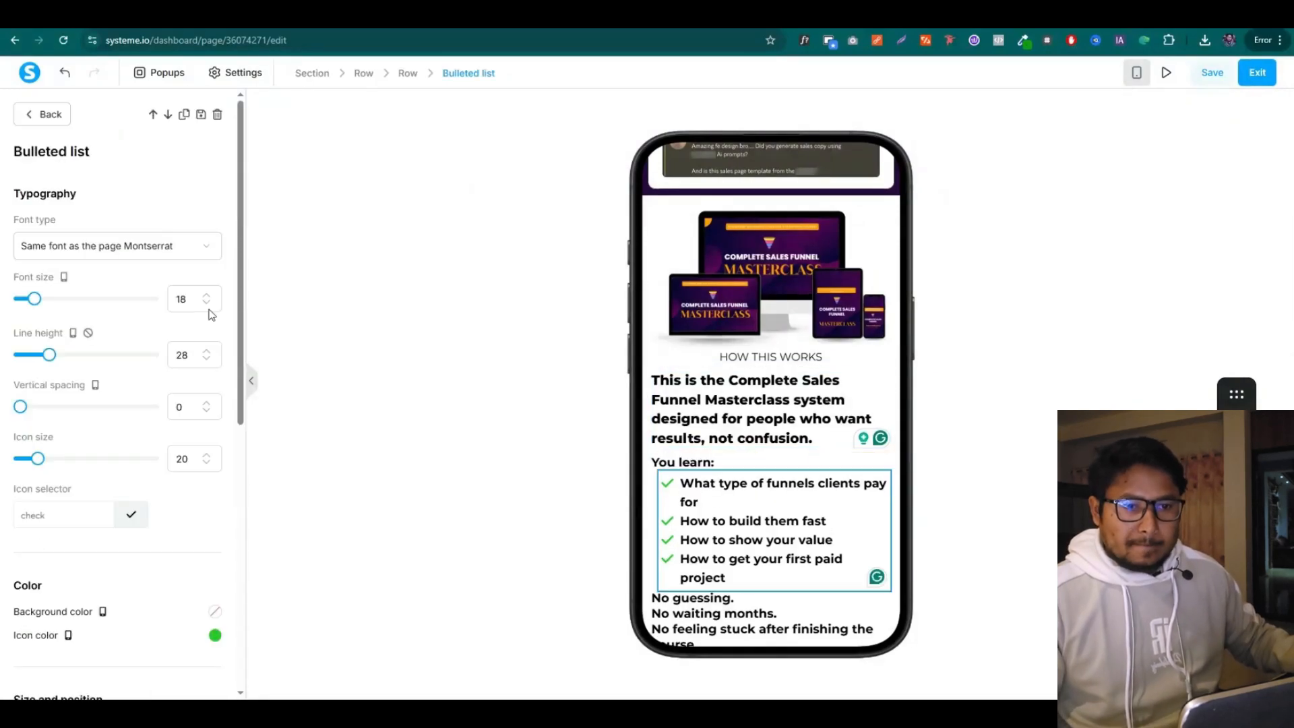
click(207, 307)
click(207, 308)
click(717, 465)
click(289, 290)
scroll(757, 539, down, 1)
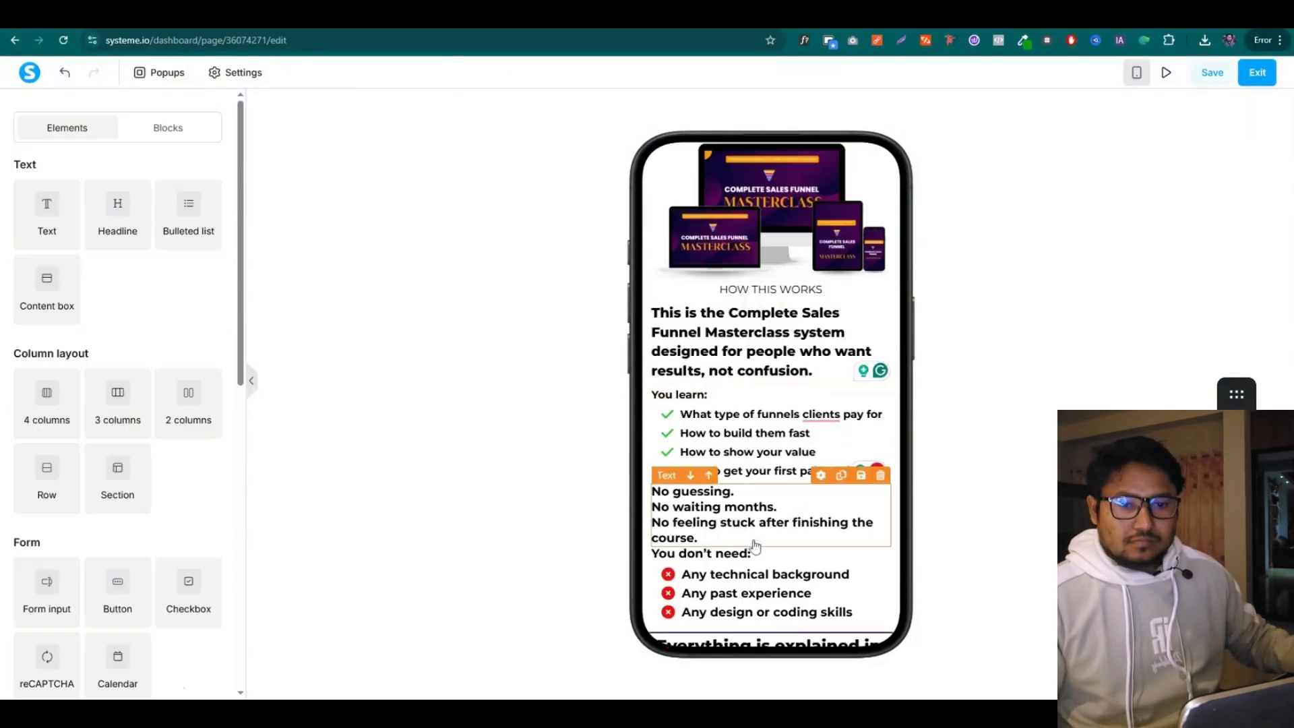
Set the No guessing text block to size 16 with a larger vertical margin
click(757, 541)
click(178, 240)
text(16)
scroll(165, 364, down, 2)
click(85, 548)
click(85, 548)
click(85, 547)
click(84, 548)
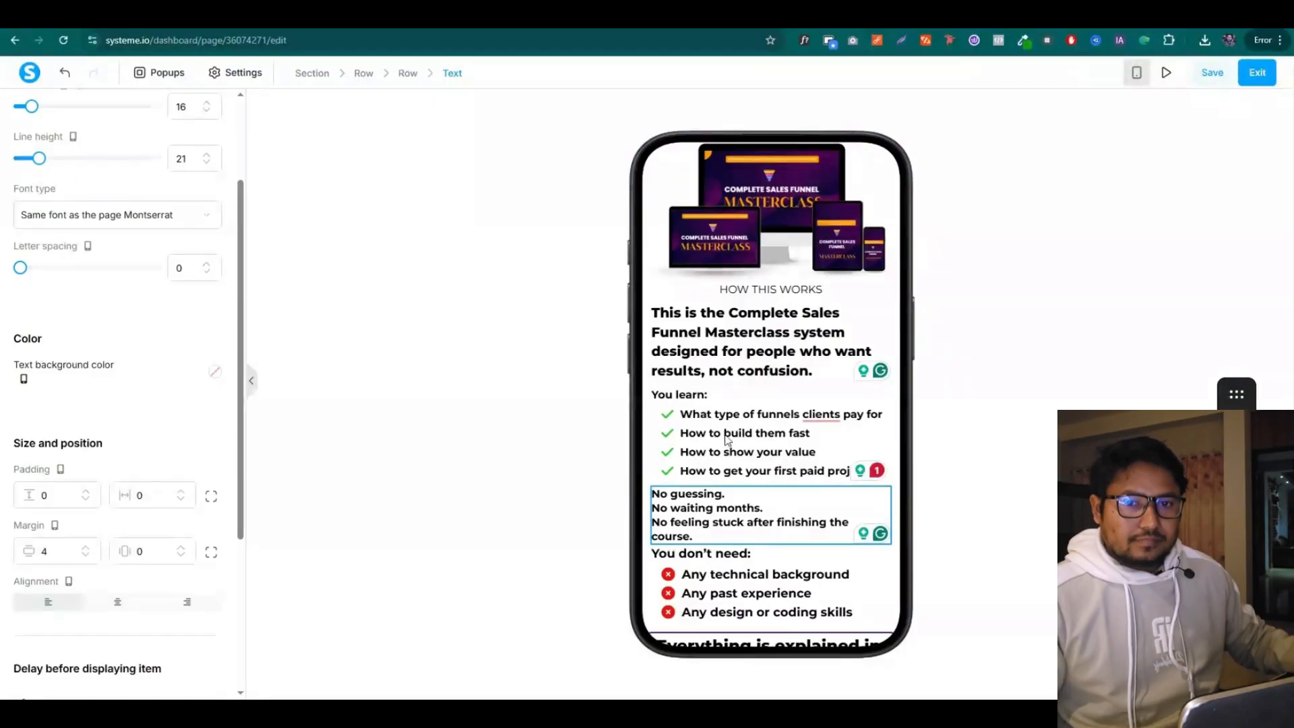
scroll(734, 450, down, 1)
Set the 'You don't need:' label to size 16 and its bulleted list to 17
click(728, 486)
click(185, 244)
text(16)
click(730, 530)
click(207, 306)
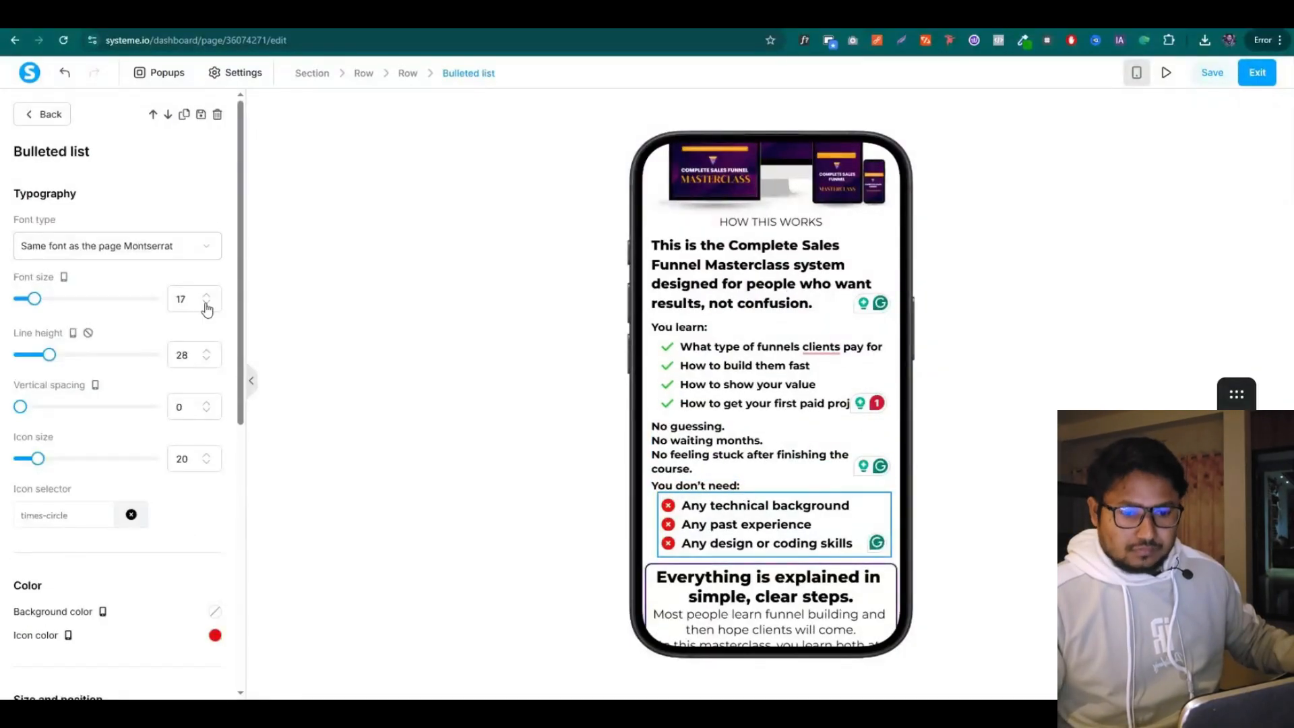
Select the Everything is explained row and increase its margin
scroll(698, 397, down, 2)
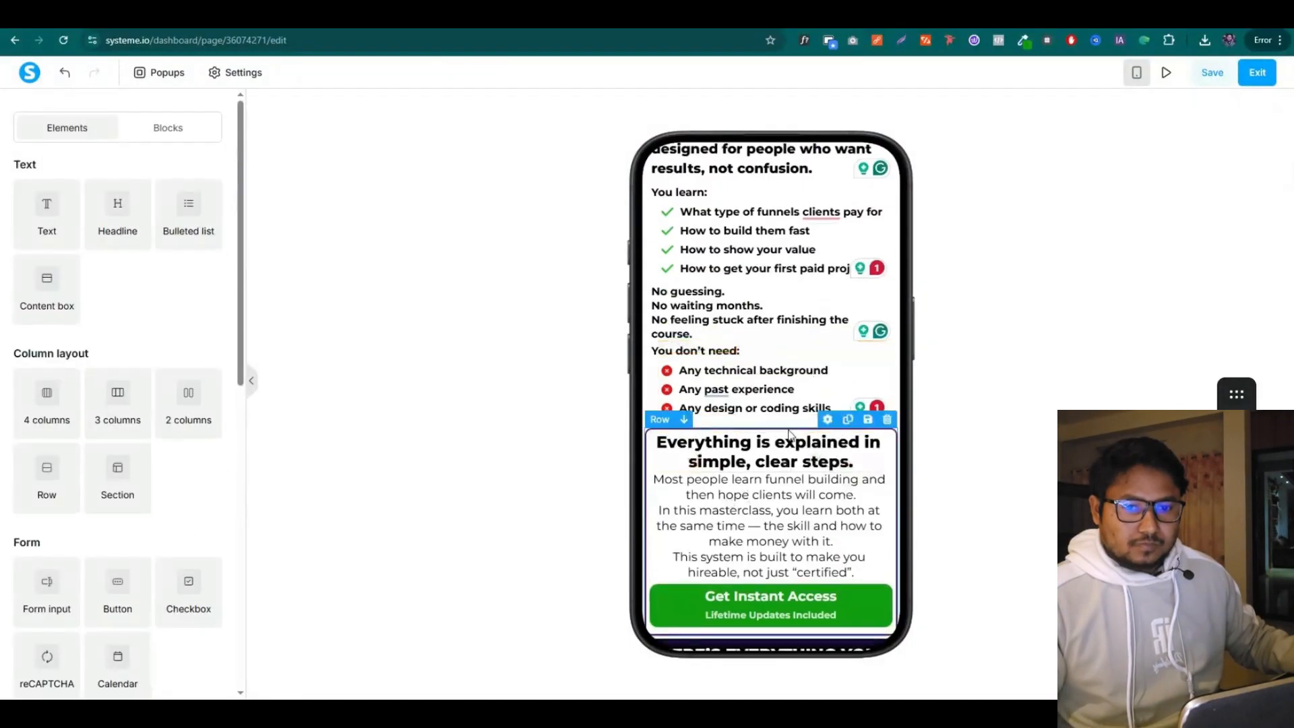
click(790, 434)
click(85, 298)
click(85, 298)
click(85, 298)
click(85, 298)
click(84, 298)
click(85, 298)
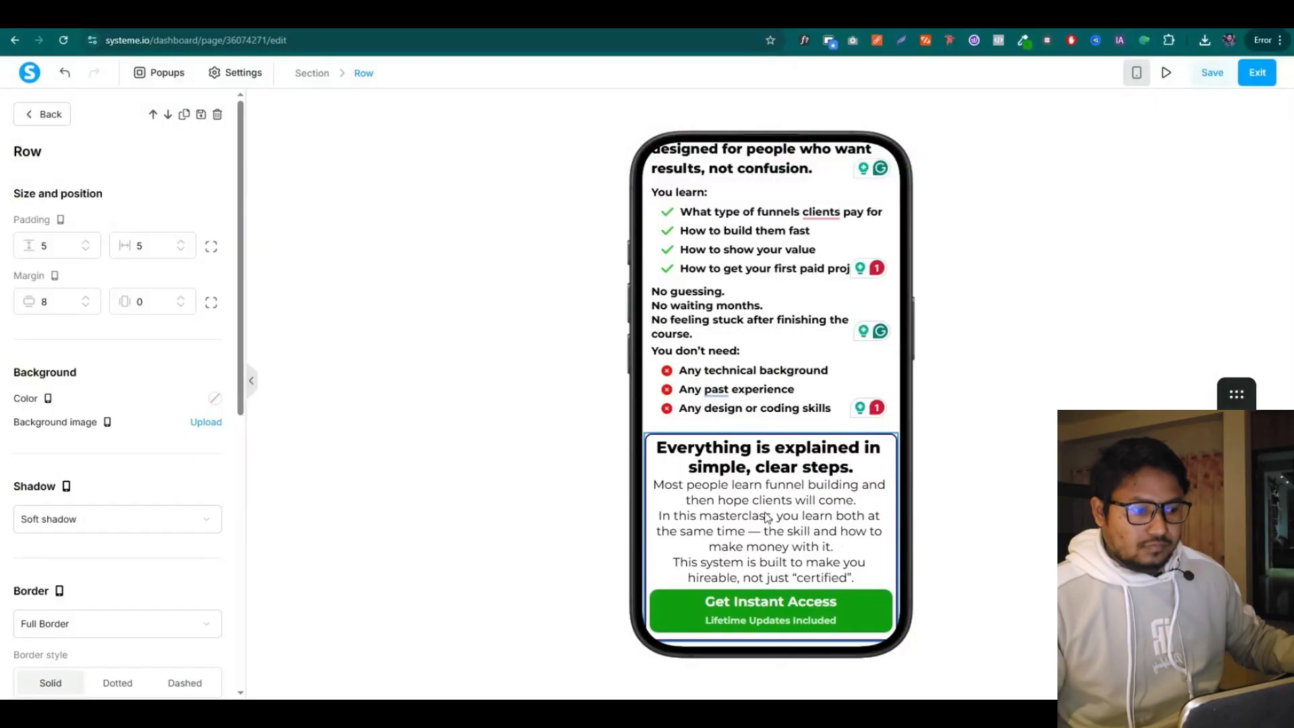
Set the Most people learn paragraph to font size 16 with line height 26
click(711, 449)
click(760, 561)
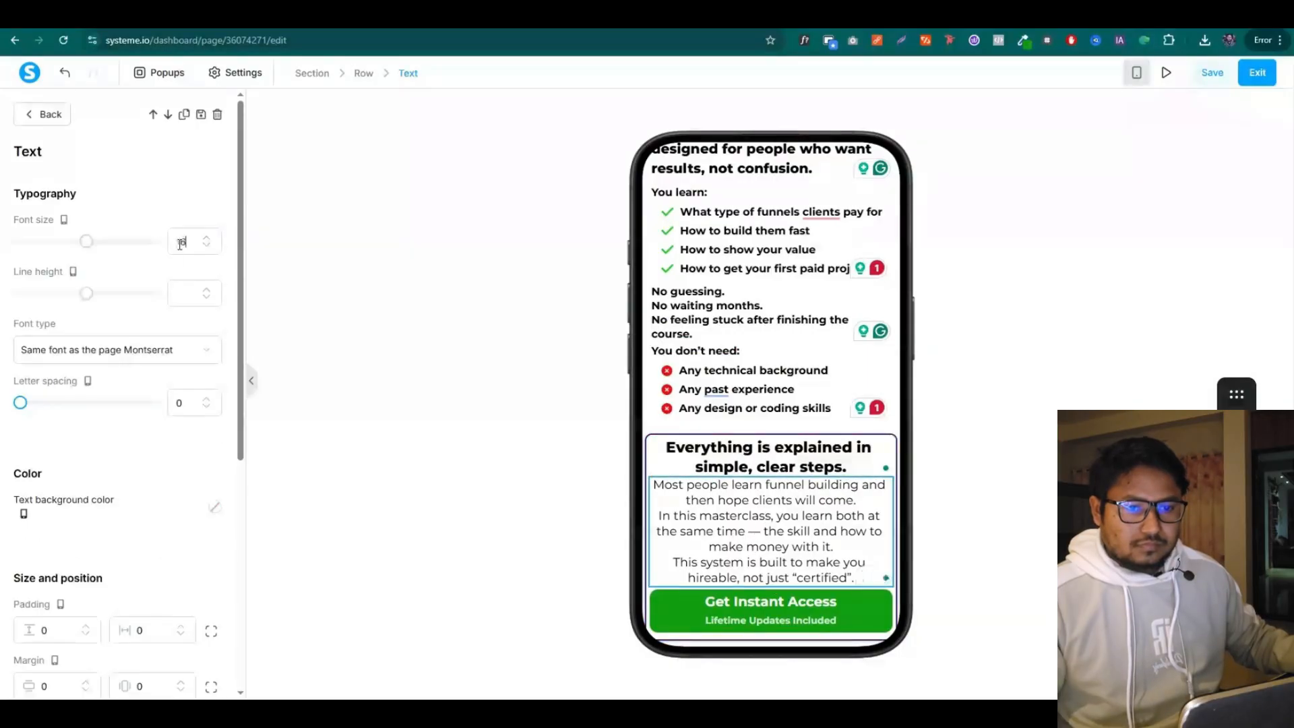
click(206, 290)
click(206, 290)
click(207, 290)
click(206, 290)
click(206, 290)
click(526, 303)
scroll(788, 308, down, 4)
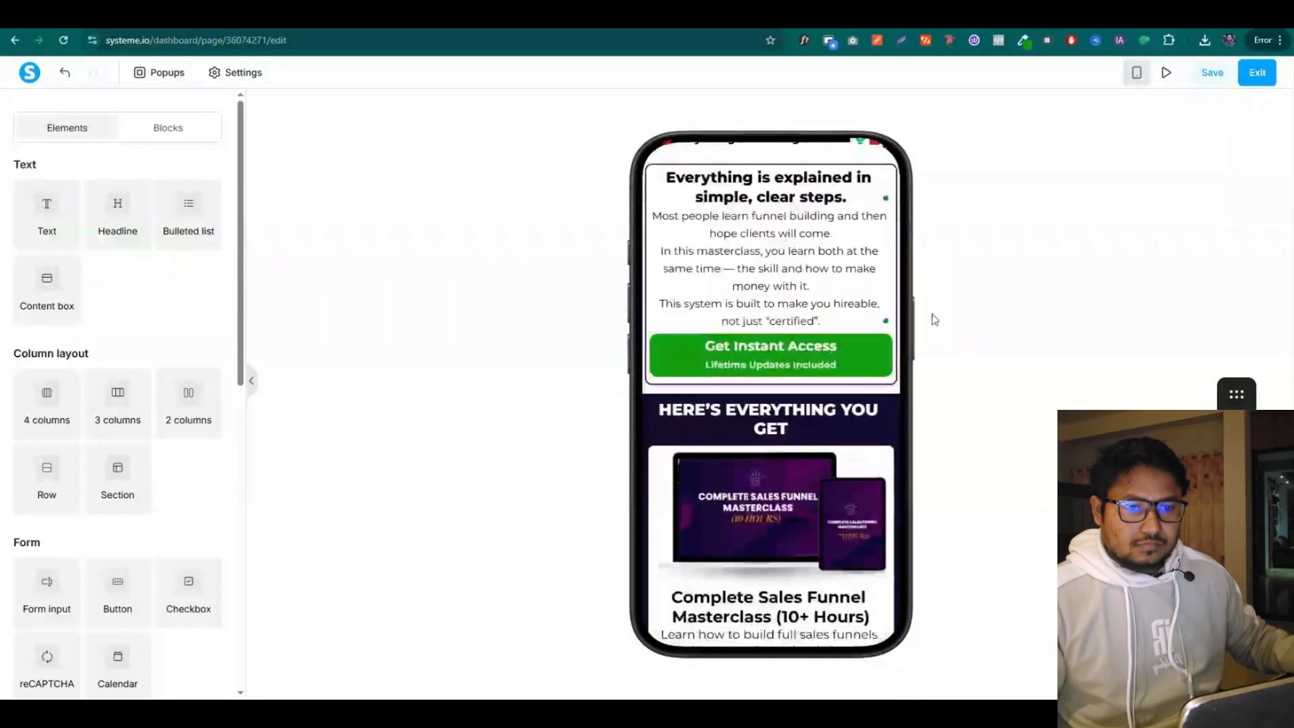
Compare against the desktop layout, then return to the mobile layout
click(1136, 73)
scroll(876, 343, up, 10)
scroll(974, 330, down, 4)
click(1136, 73)
scroll(969, 393, down, 4)
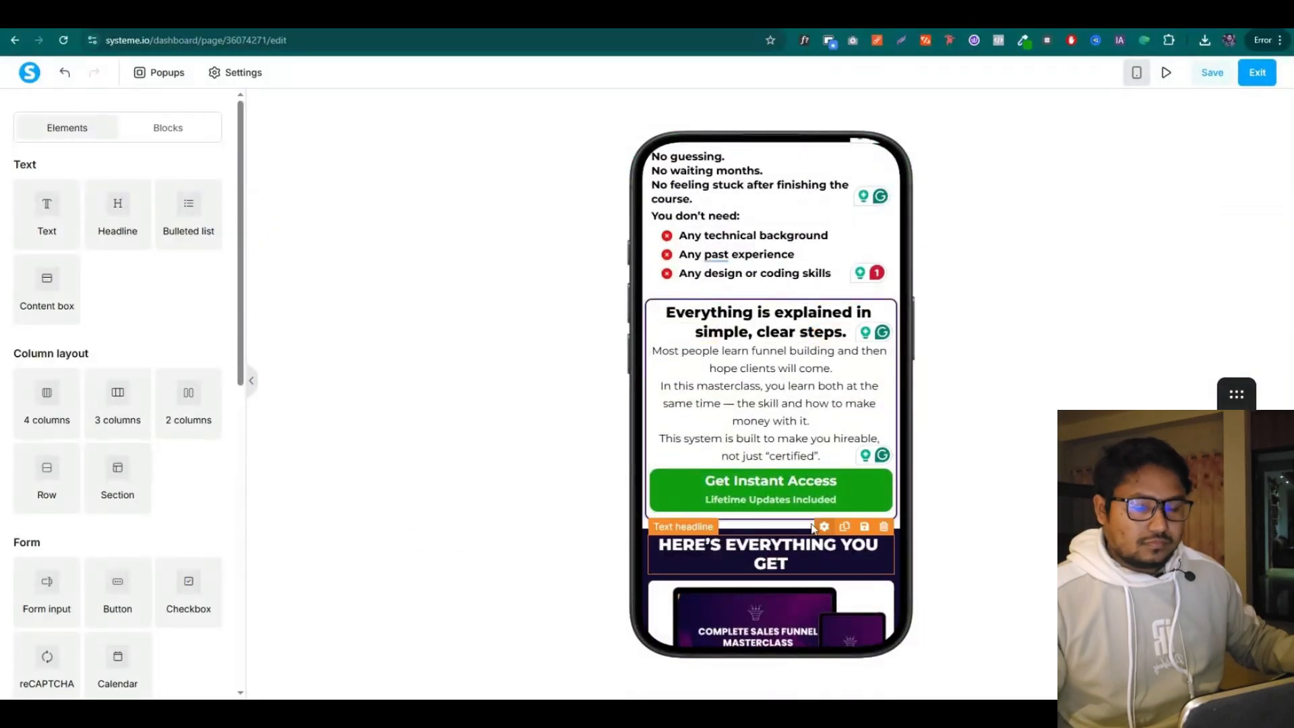
Shrink the HERE'S EVERYTHING YOU GET headline to one line and give it top padding 20
click(812, 528)
click(206, 251)
scroll(135, 337, down, 3)
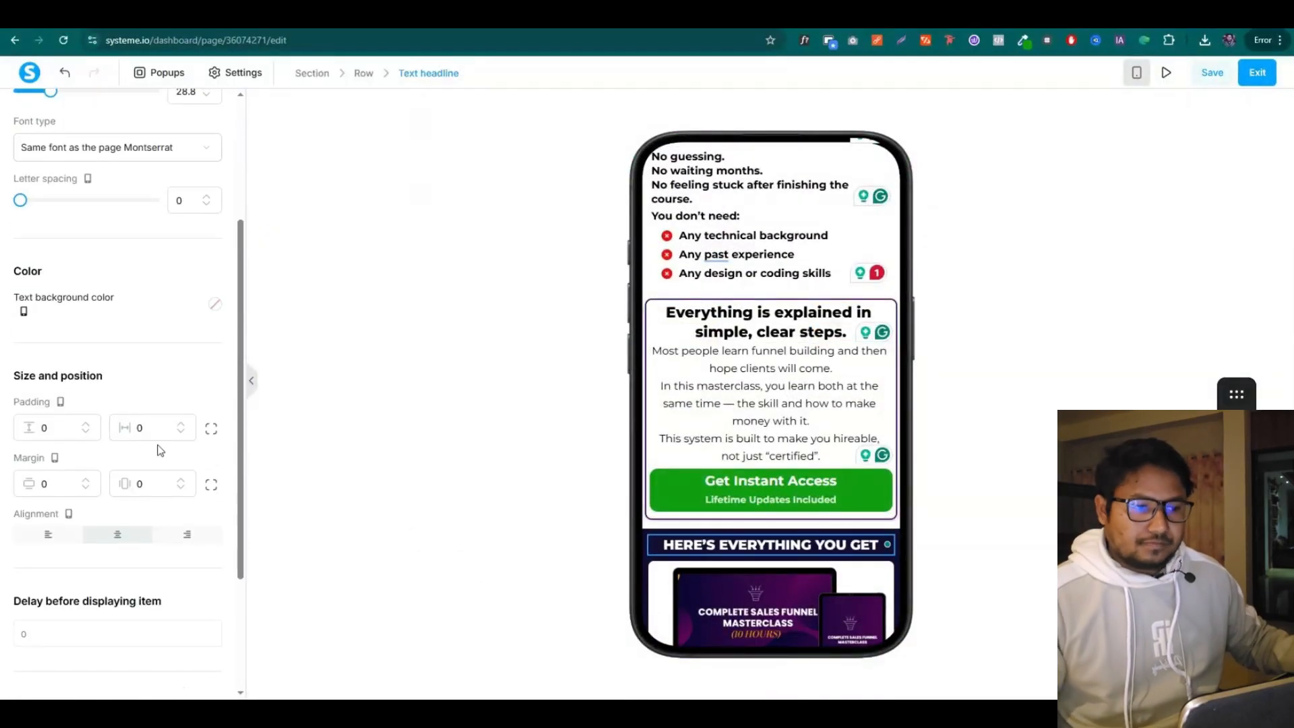
click(211, 429)
drag(51, 429, 29, 432)
text(20)
click(1049, 367)
scroll(1049, 366, down, 3)
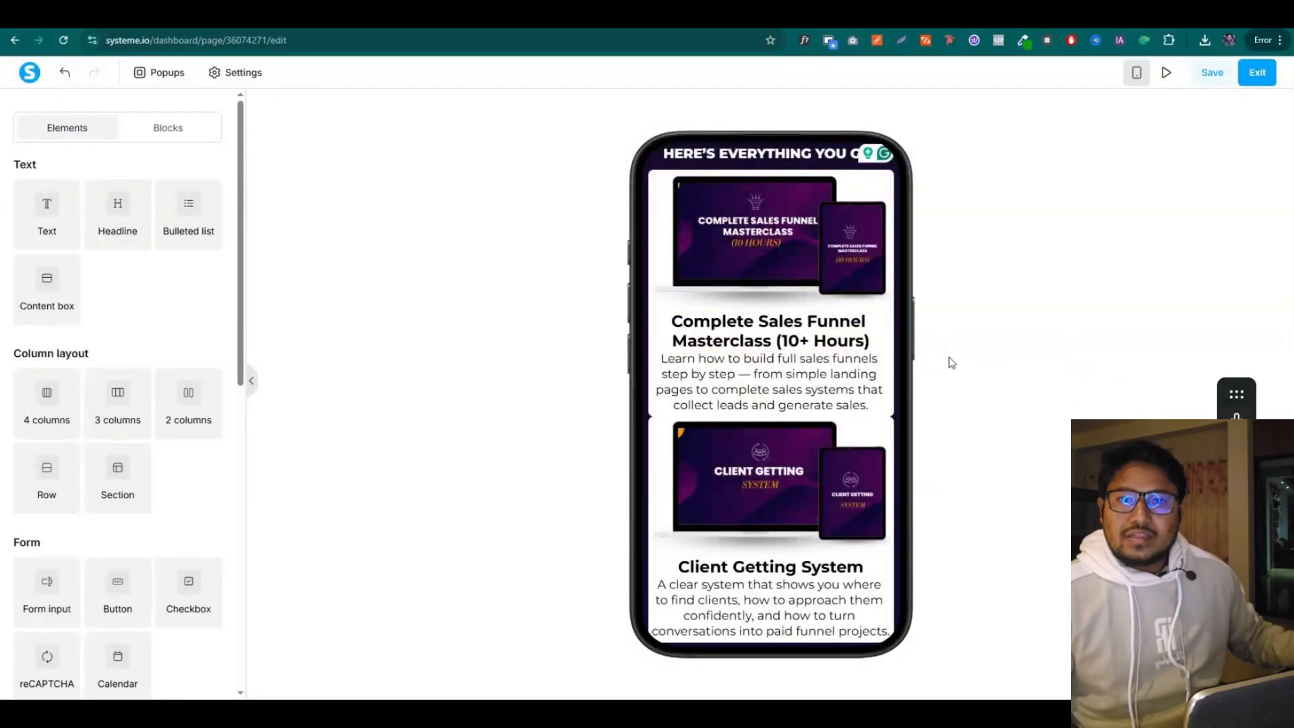
scroll(876, 560, down, 3)
scroll(875, 560, up, 6)
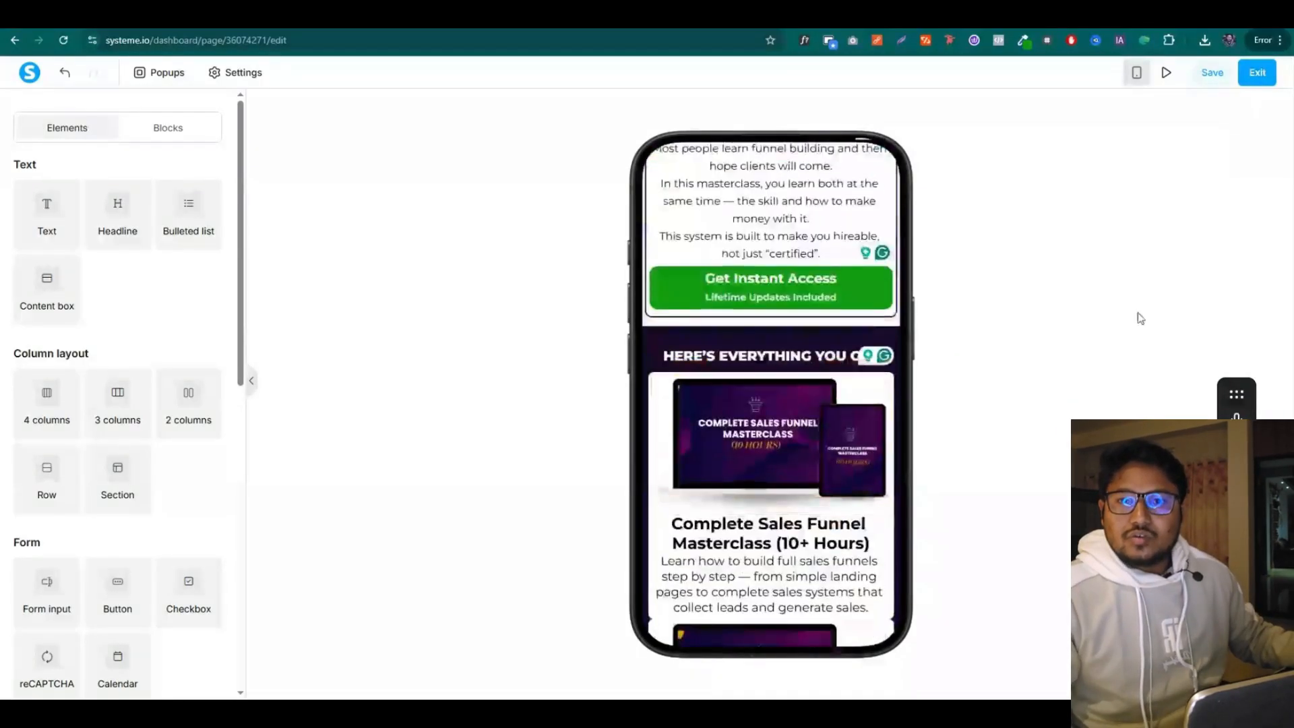
scroll(1139, 318, down, 2)
scroll(830, 349, down, 2)
Give the Client Getting System and 7-Day Client Action Plan rows a top margin of 20
click(699, 456)
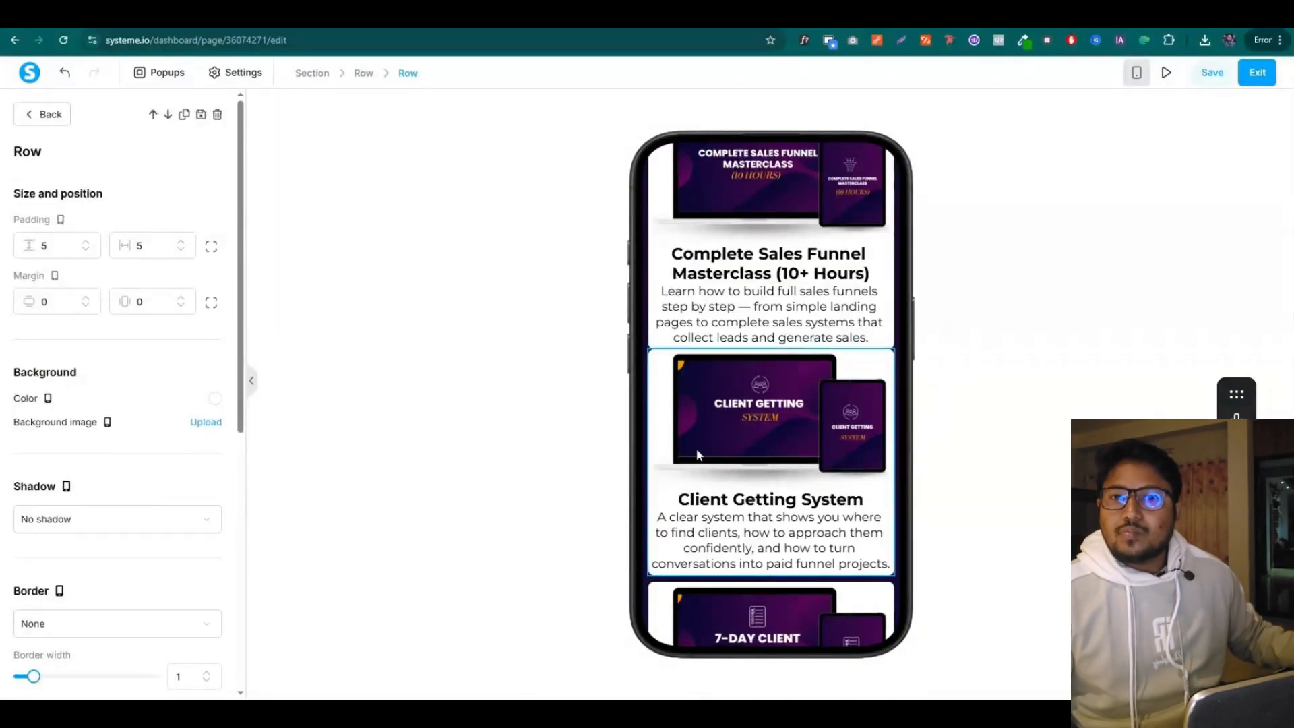
click(211, 302)
click(38, 302)
text(20)
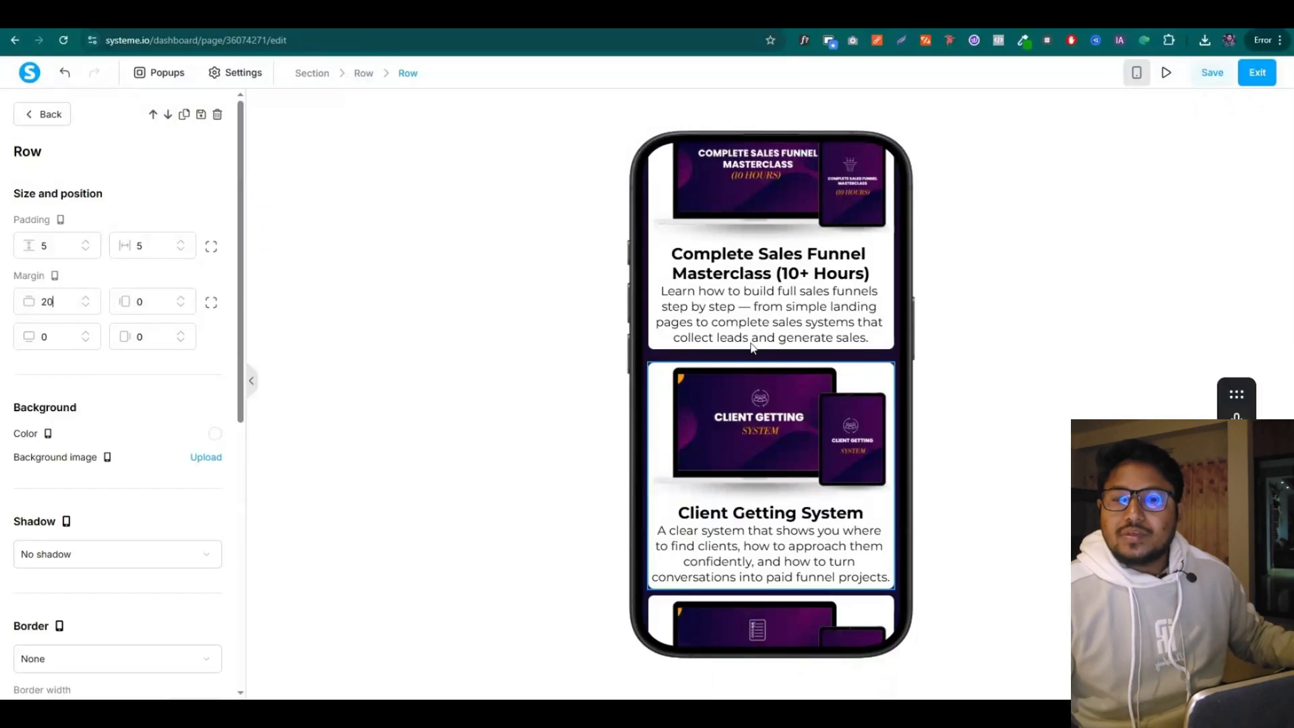
click(743, 347)
scroll(743, 347, down, 3)
click(748, 432)
click(211, 301)
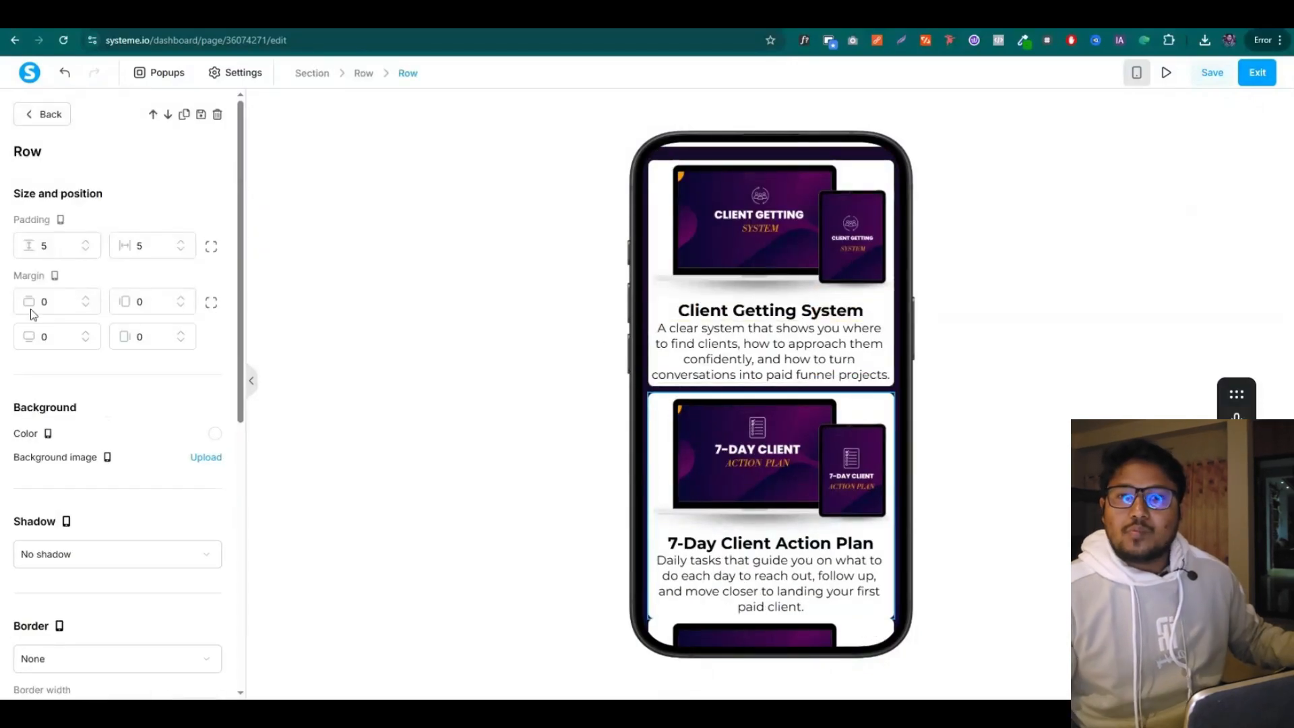
click(23, 308)
text(20)
click(743, 348)
scroll(743, 347, down, 4)
Give the Portfolio Builder Training and Pricing & Offer Guide rows a top margin of 20
click(748, 431)
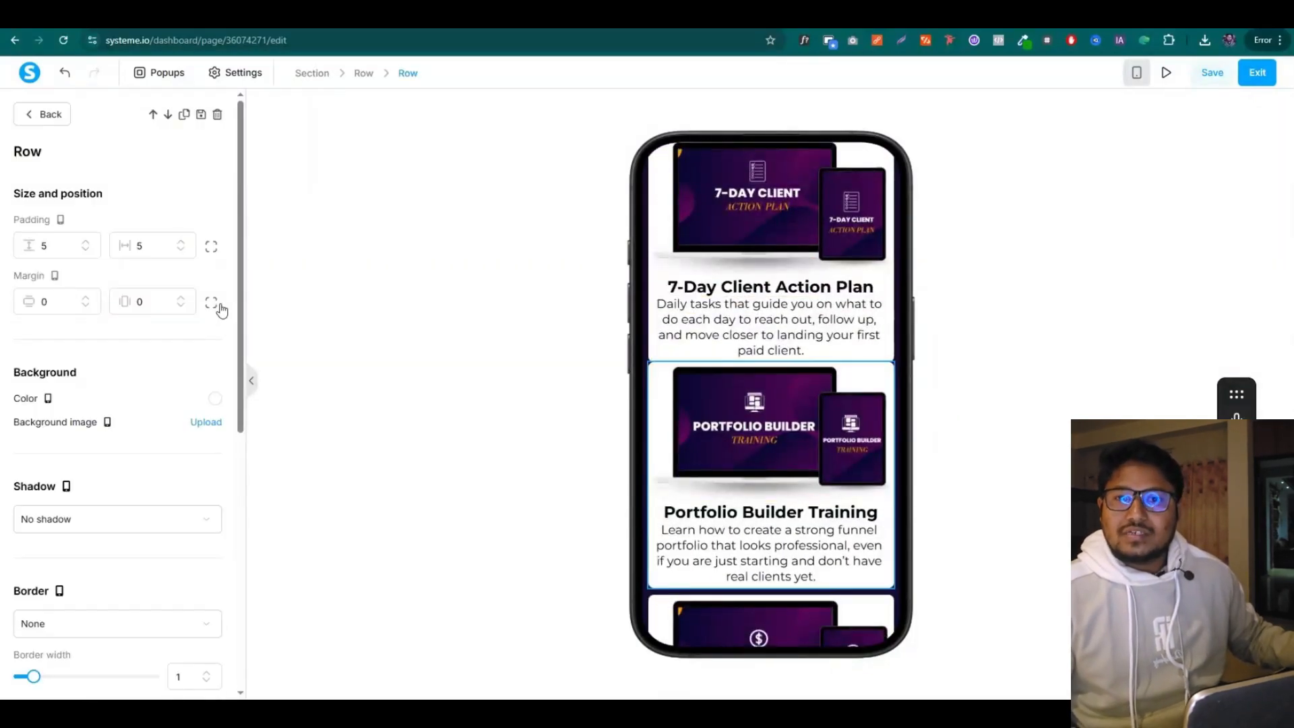
click(211, 301)
text(20)
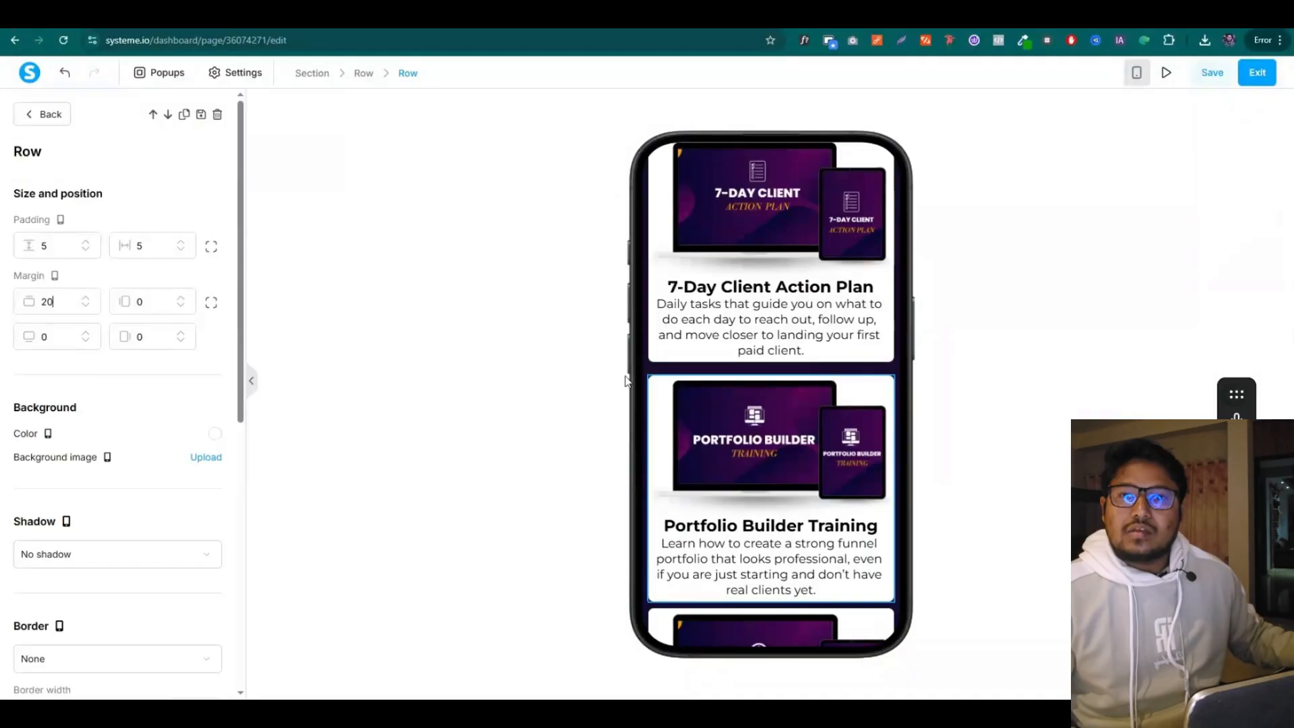
click(746, 379)
scroll(814, 360, up, 3)
scroll(816, 361, down, 6)
click(893, 429)
click(211, 304)
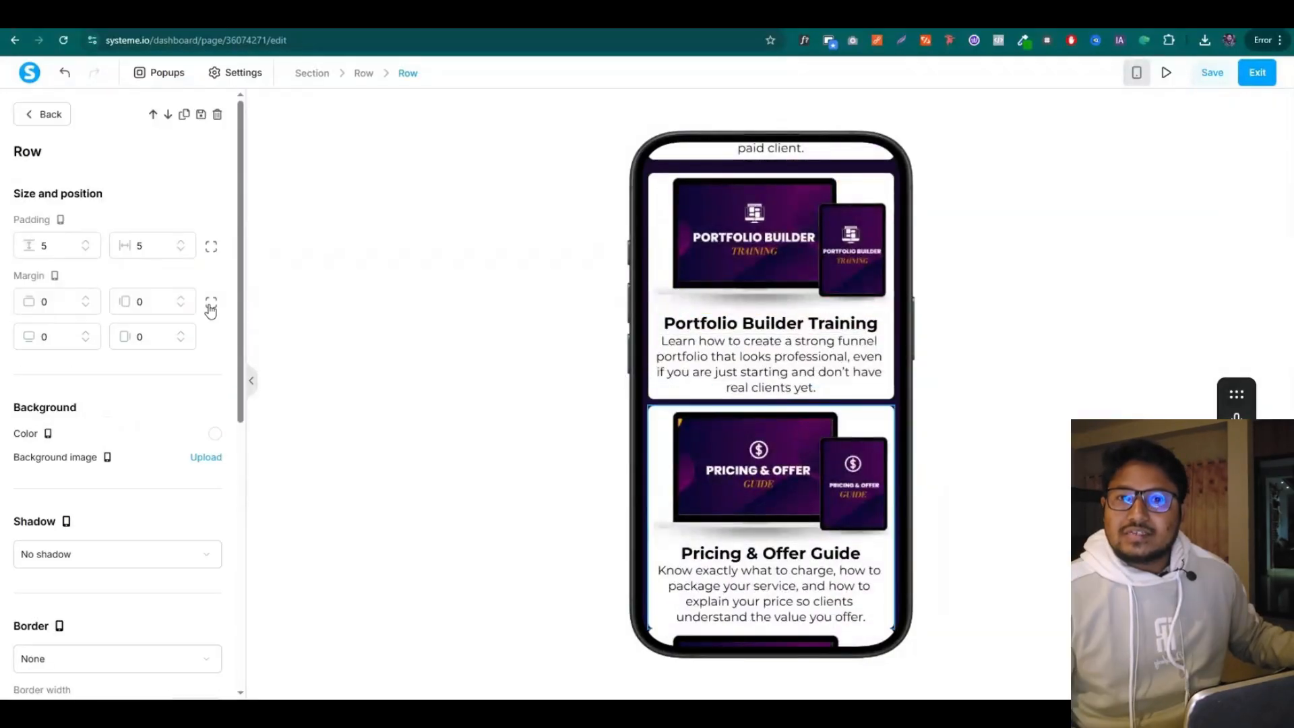
text(20)
click(737, 379)
scroll(737, 379, up, 2)
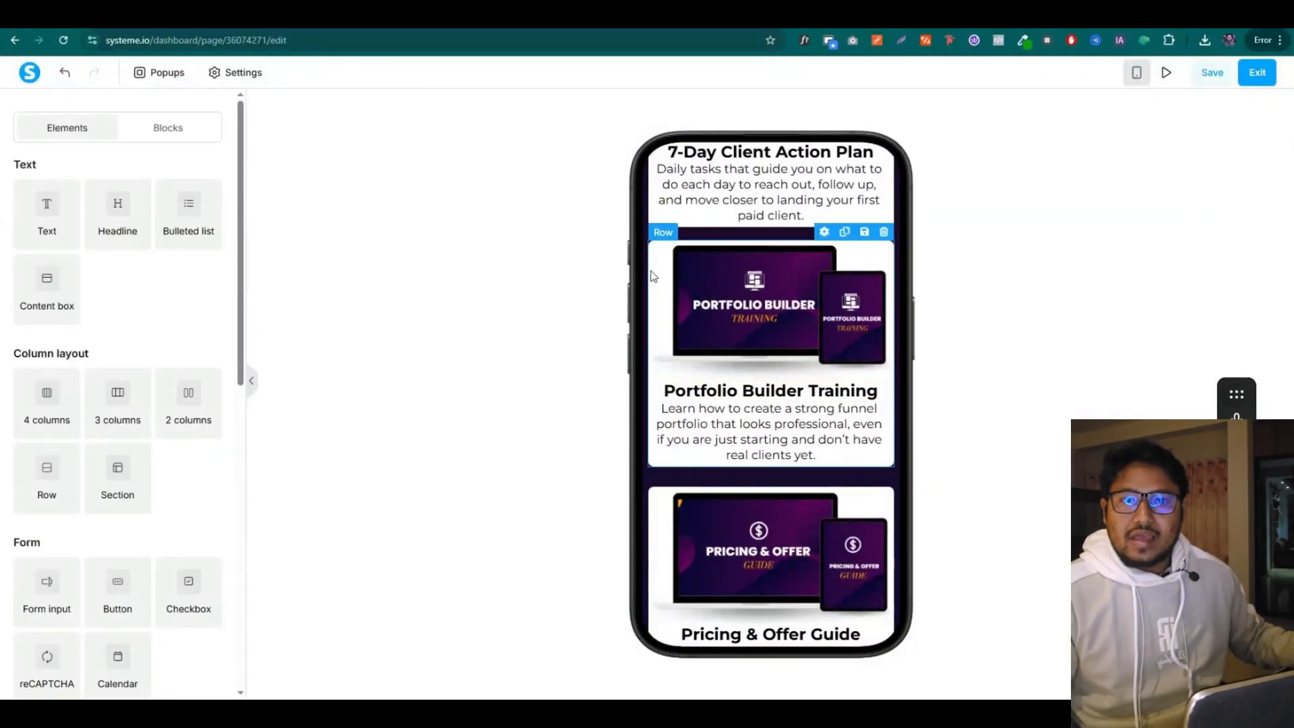
scroll(737, 379, down, 5)
Give the 50+ Funnel Templates and Step-by-Step Video Tutorials rows a top margin of 20
click(895, 319)
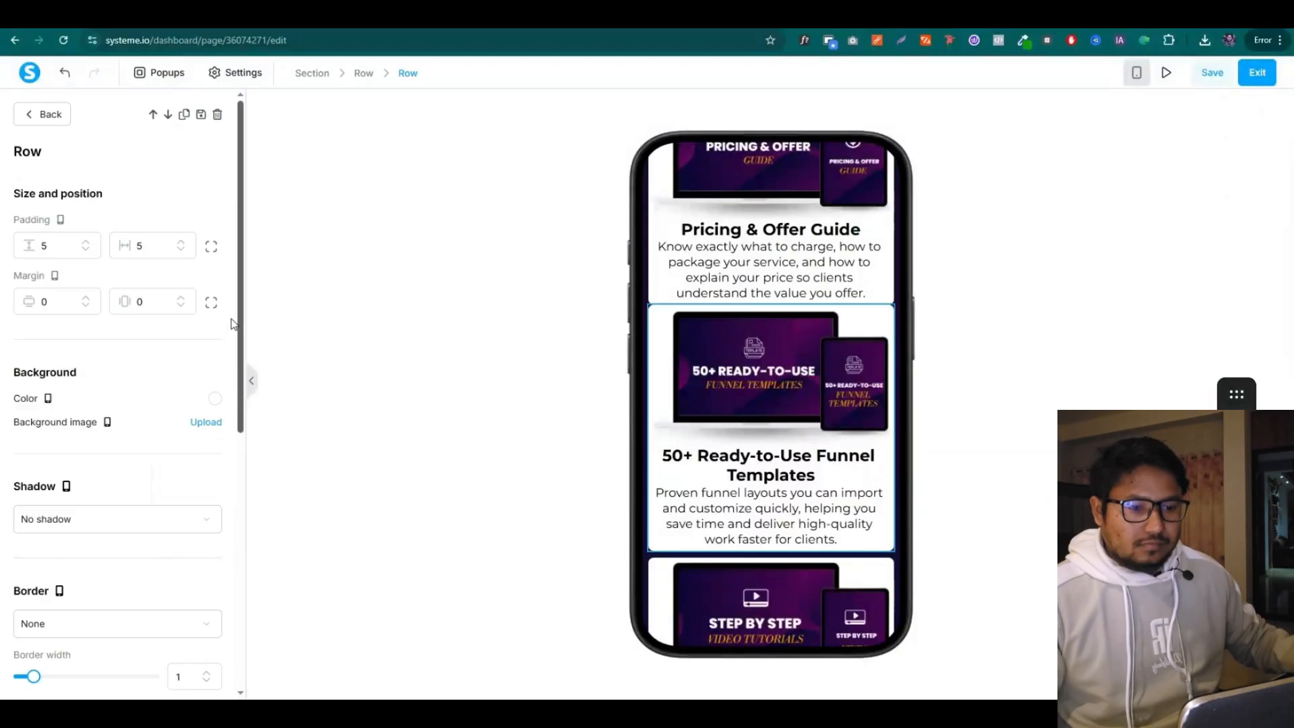
text(20)
mouse_move(45, 302)
mouse_down()
mouse_move(13, 306)
mouse_move(25, 305)
mouse_up()
click(759, 342)
scroll(759, 343, down, 3)
click(895, 379)
click(209, 304)
text(20)
click(776, 367)
scroll(776, 367, down, 3)
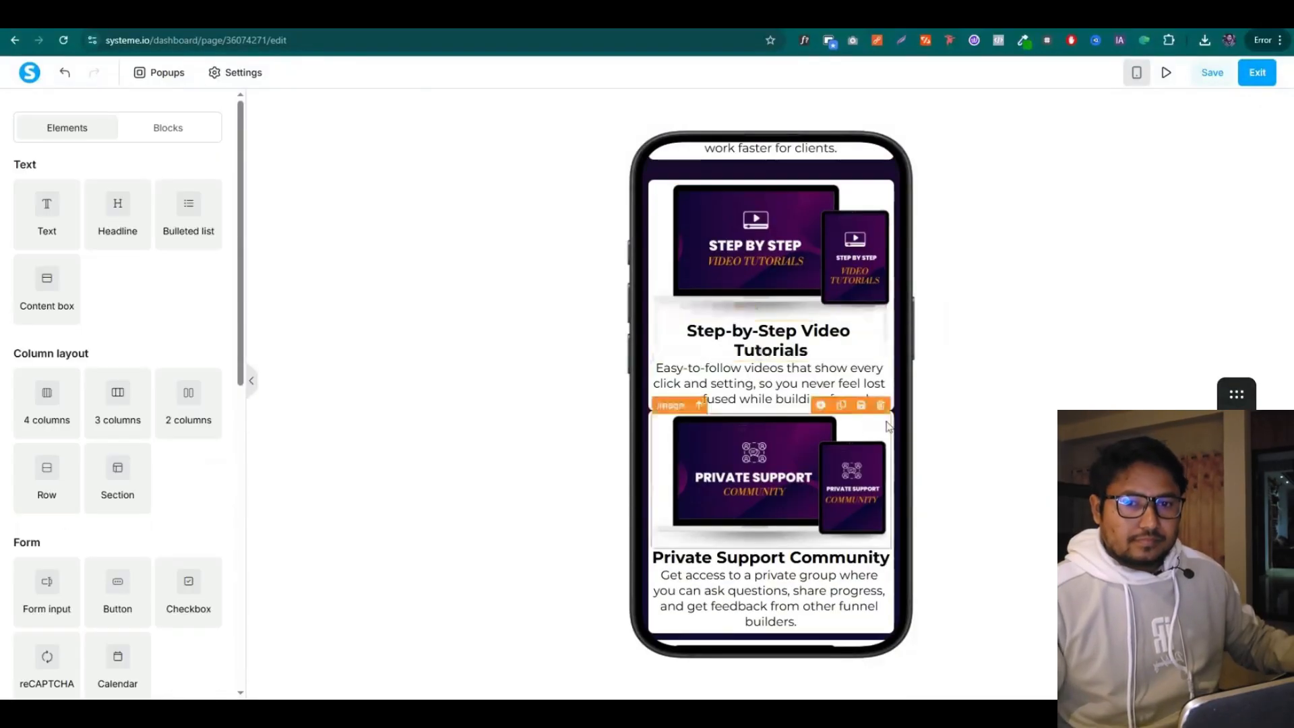
Give the Private Support Community row a top margin of 20
click(893, 425)
click(211, 303)
double_click(45, 302)
text(2)
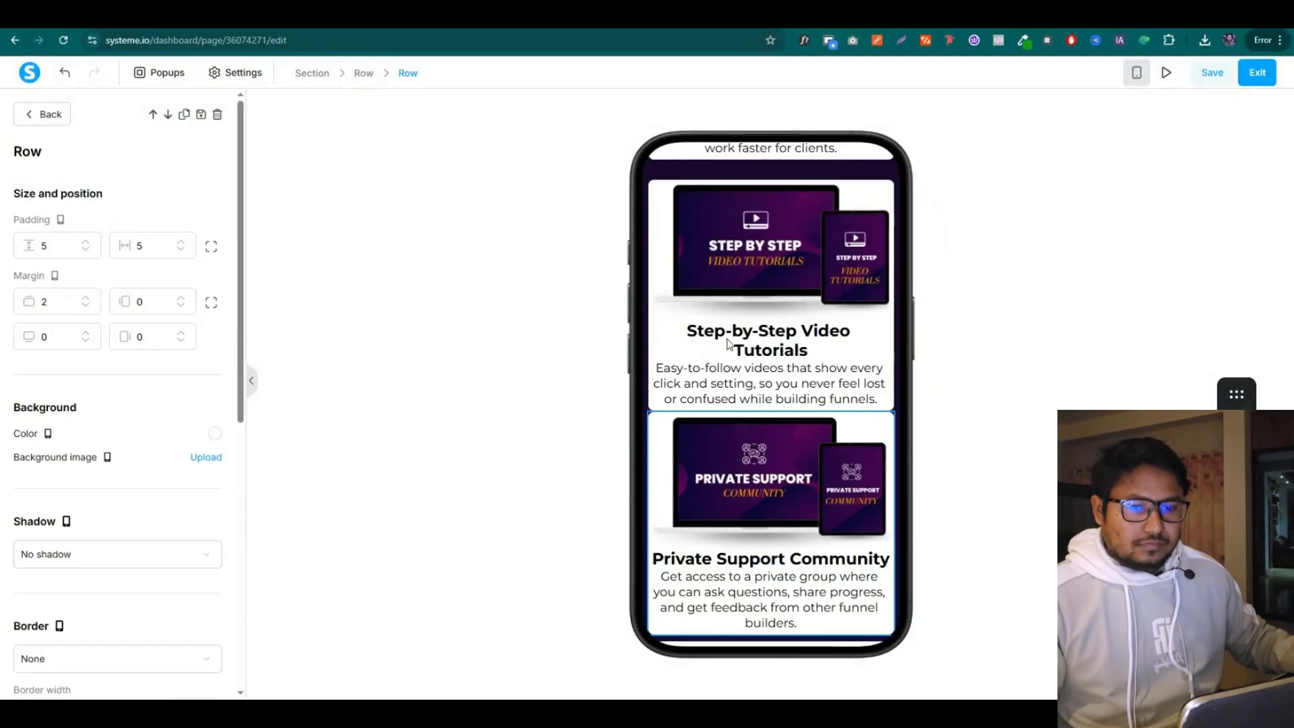
text(0)
click(729, 345)
scroll(826, 334, down, 3)
Give the 9-Step Funnel and Lifetime Access card rows a top margin of 20
click(873, 456)
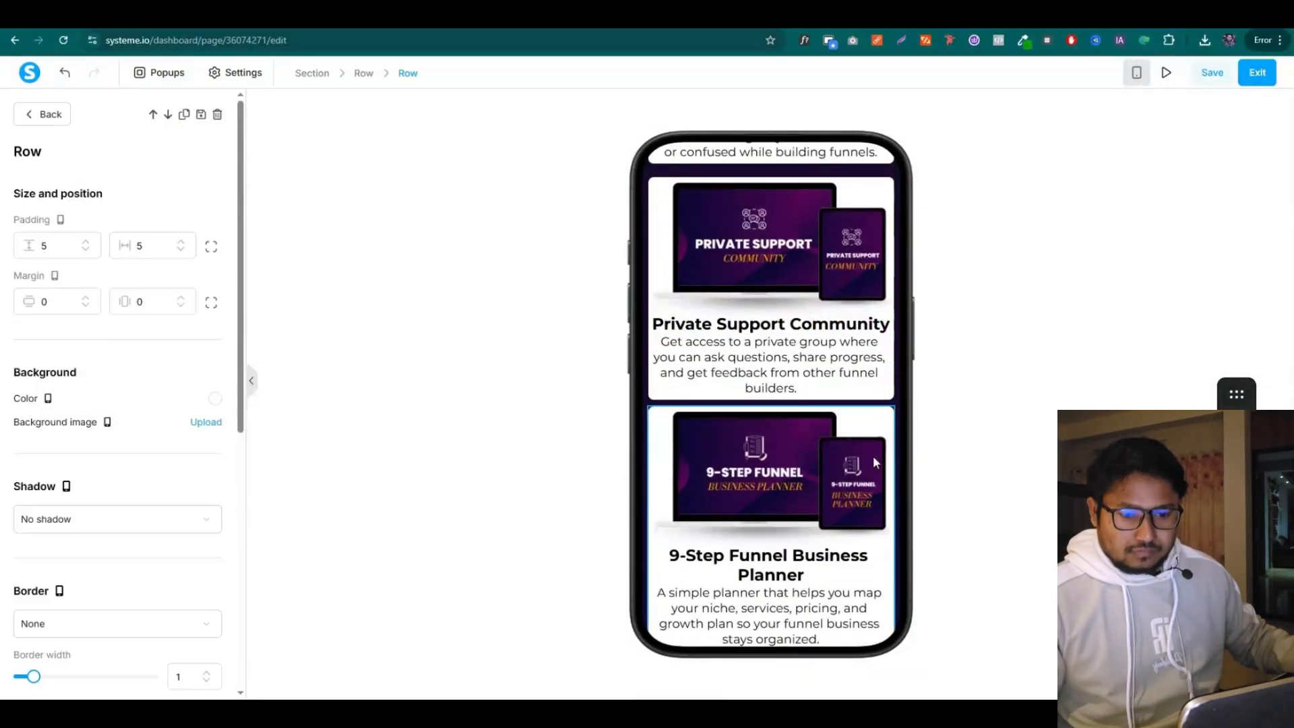
click(210, 304)
drag(48, 303, 12, 307)
text(20)
click(807, 394)
scroll(859, 391, down, 4)
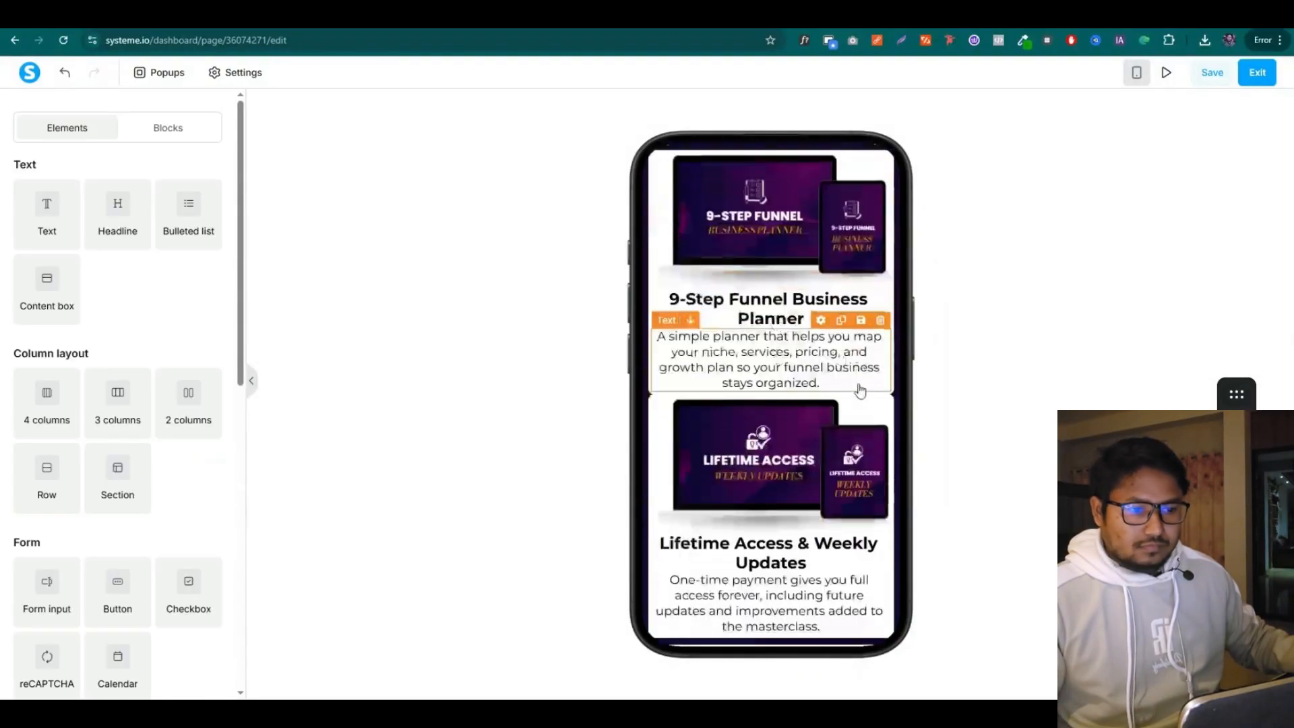
click(860, 391)
drag(44, 302, 13, 309)
text(2)
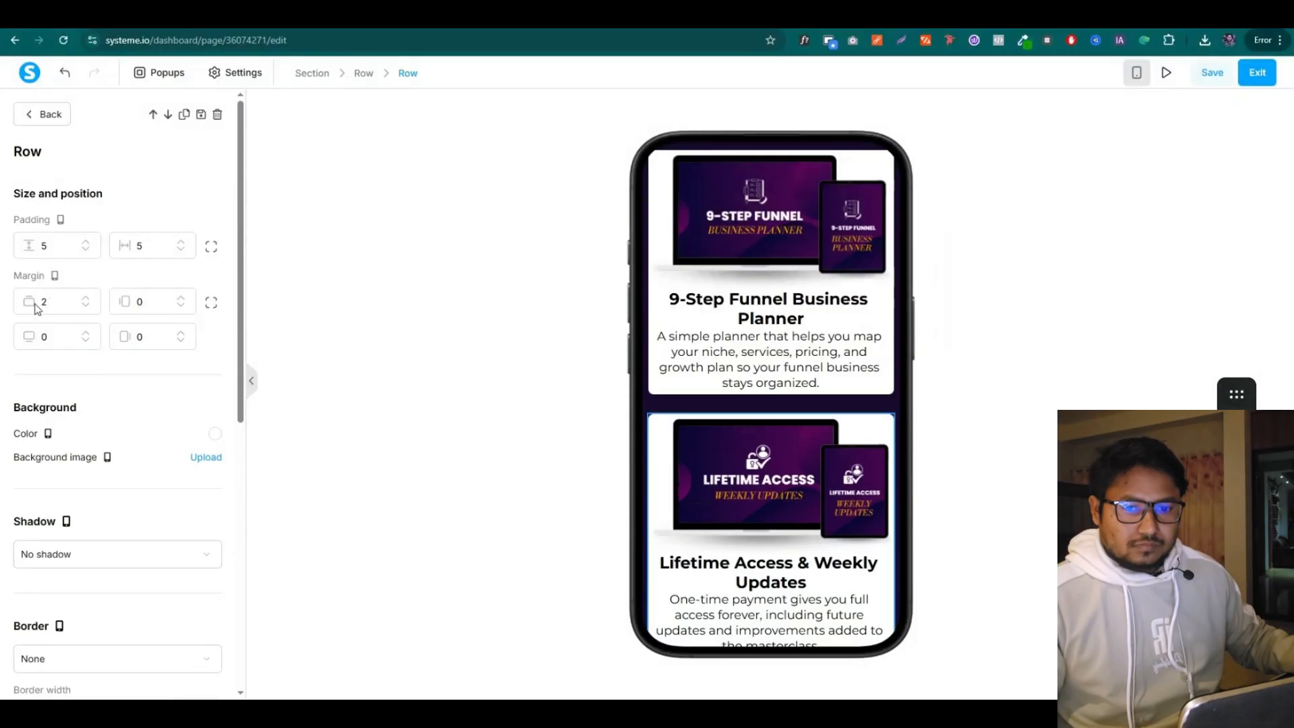
text(0)
click(802, 388)
scroll(876, 351, down, 5)
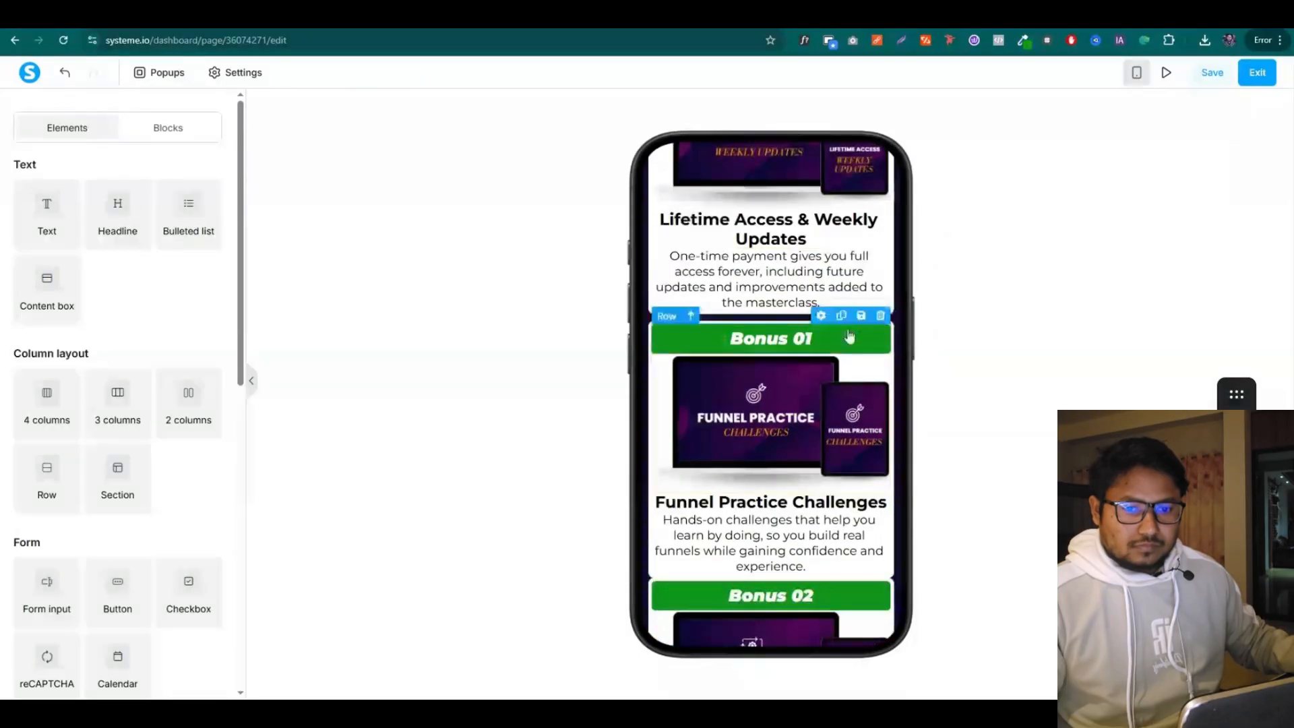
Set the Bonus 01 and Bonus 02 card rows to a top margin of 40
click(895, 345)
click(210, 304)
drag(47, 301, 14, 307)
text(20)
click(1105, 308)
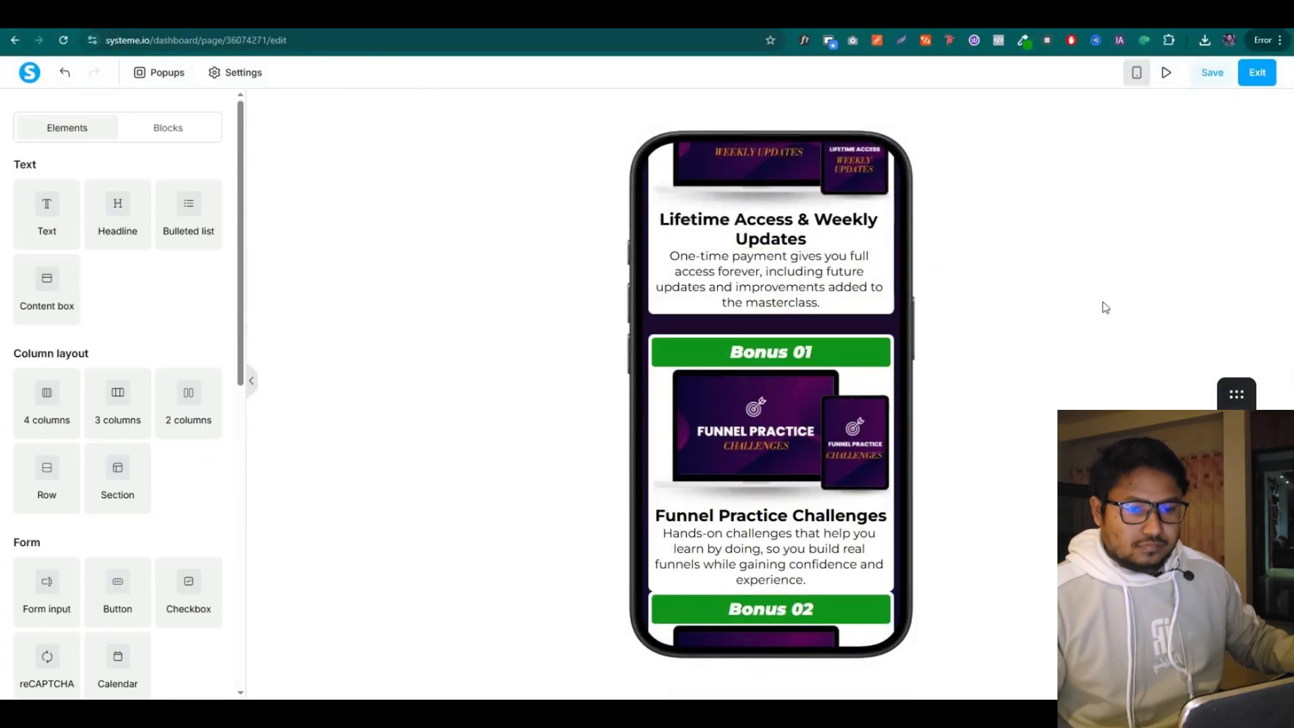
scroll(879, 363, down, 4)
click(896, 377)
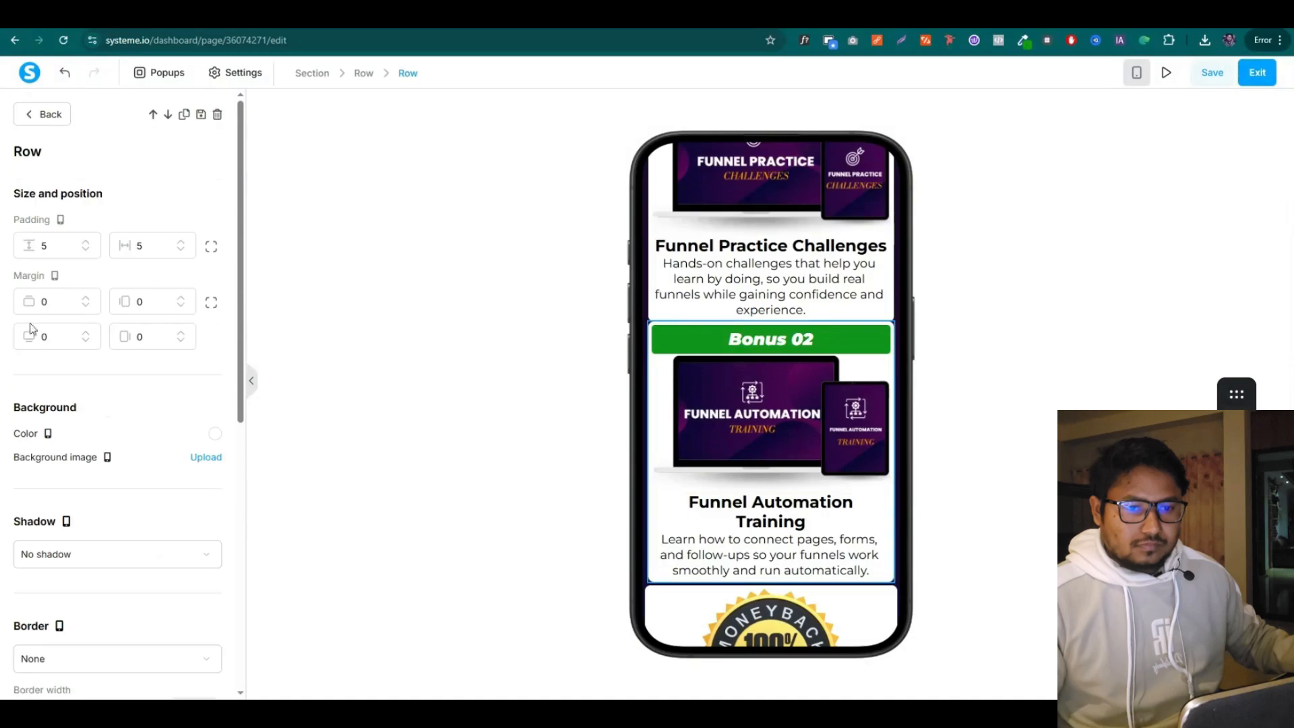
text(40)
click(539, 367)
scroll(718, 385, up, 3)
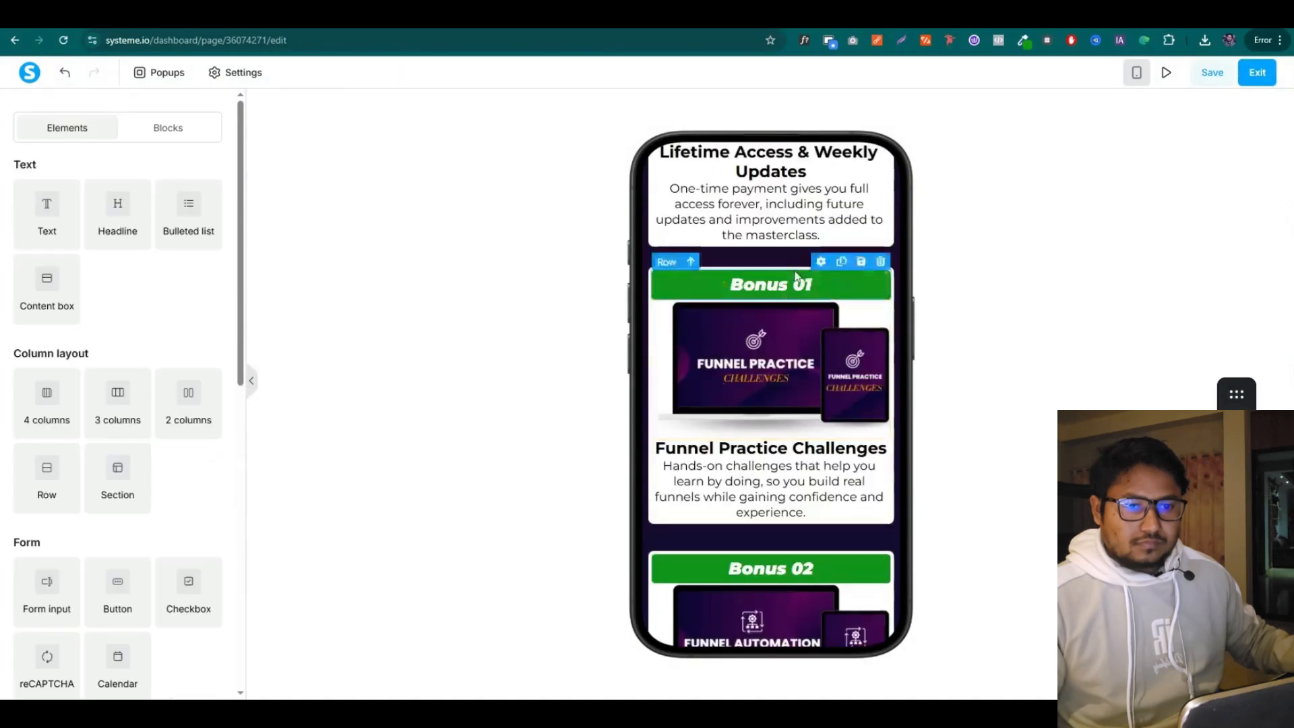
click(802, 269)
text(40)
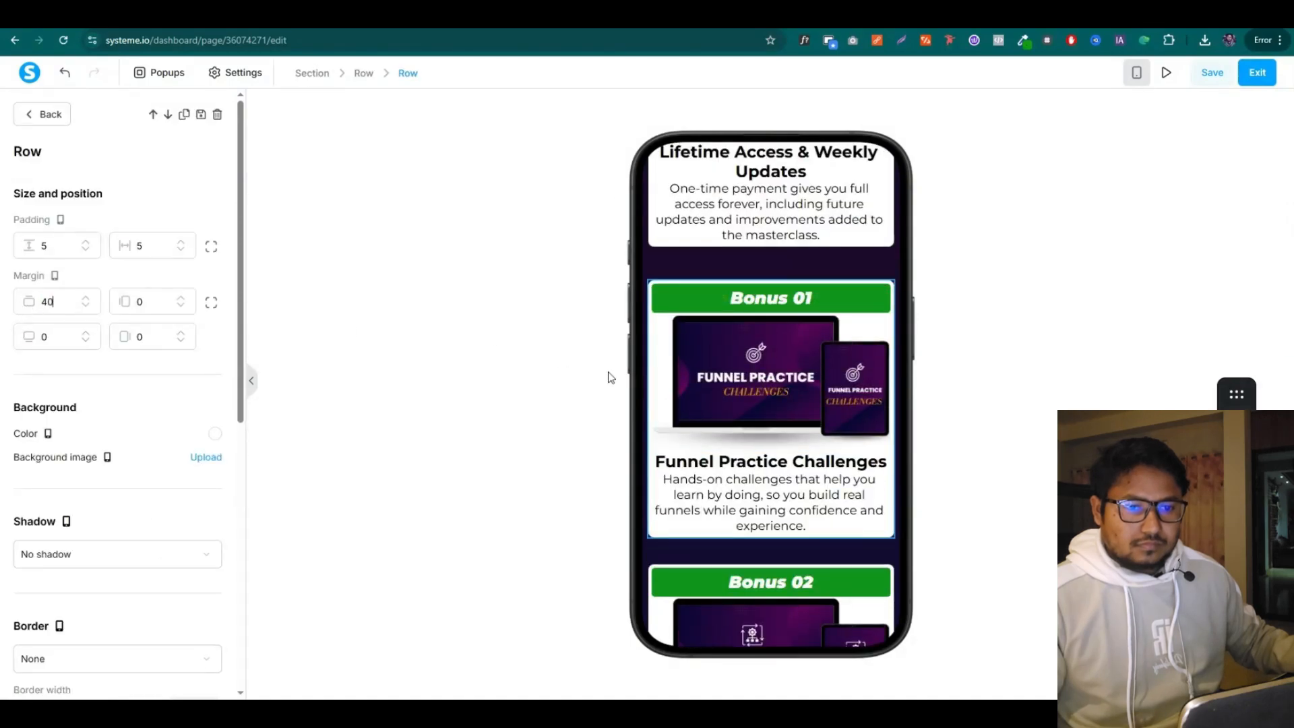
click(607, 375)
Pull the Bonus 01 green header up with a top margin of about -30
click(771, 298)
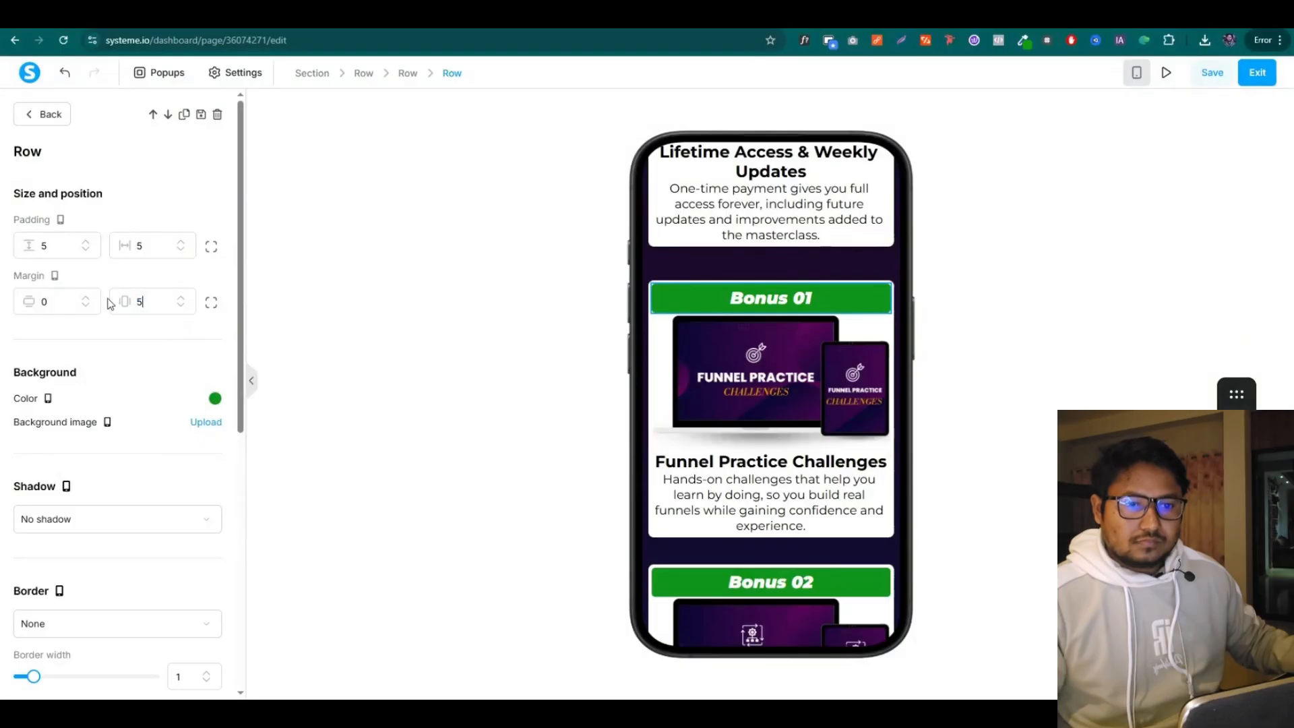
click(211, 302)
click(88, 306)
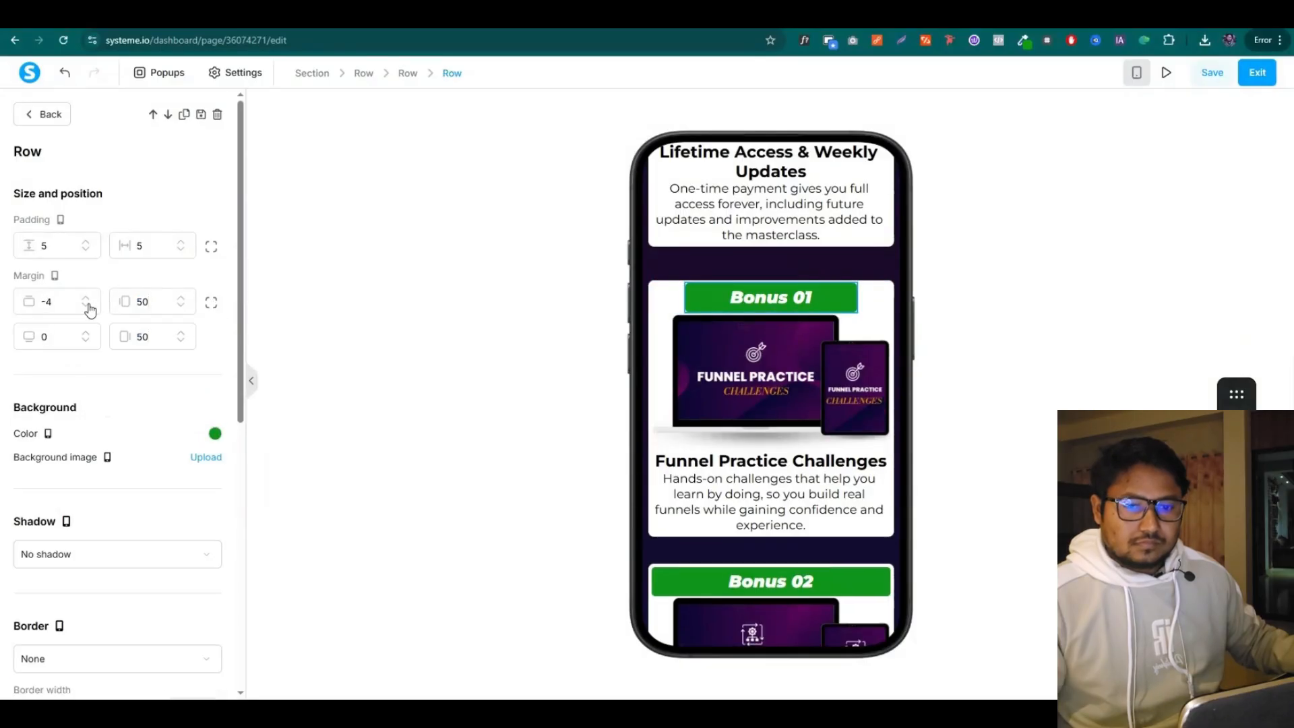
click(88, 305)
click(89, 305)
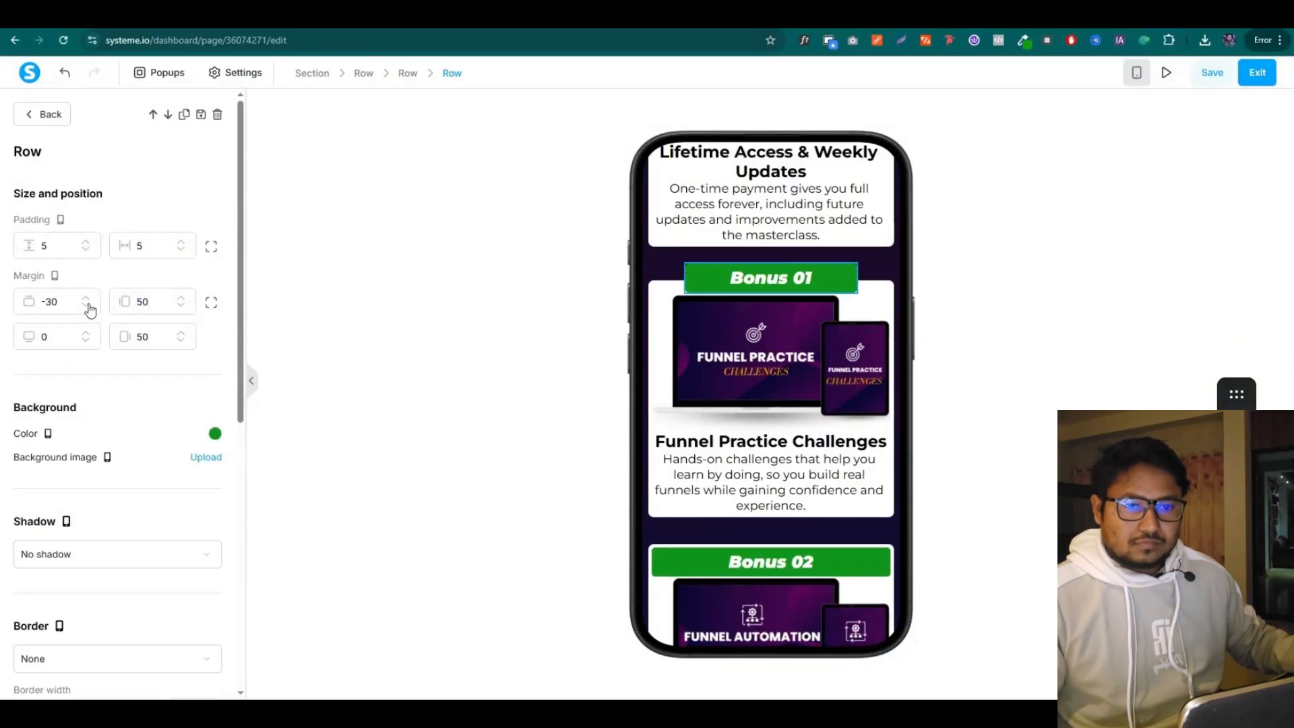
click(88, 306)
click(89, 305)
click(87, 300)
click(87, 299)
double_click(50, 302)
click(472, 371)
scroll(667, 430, down, 2)
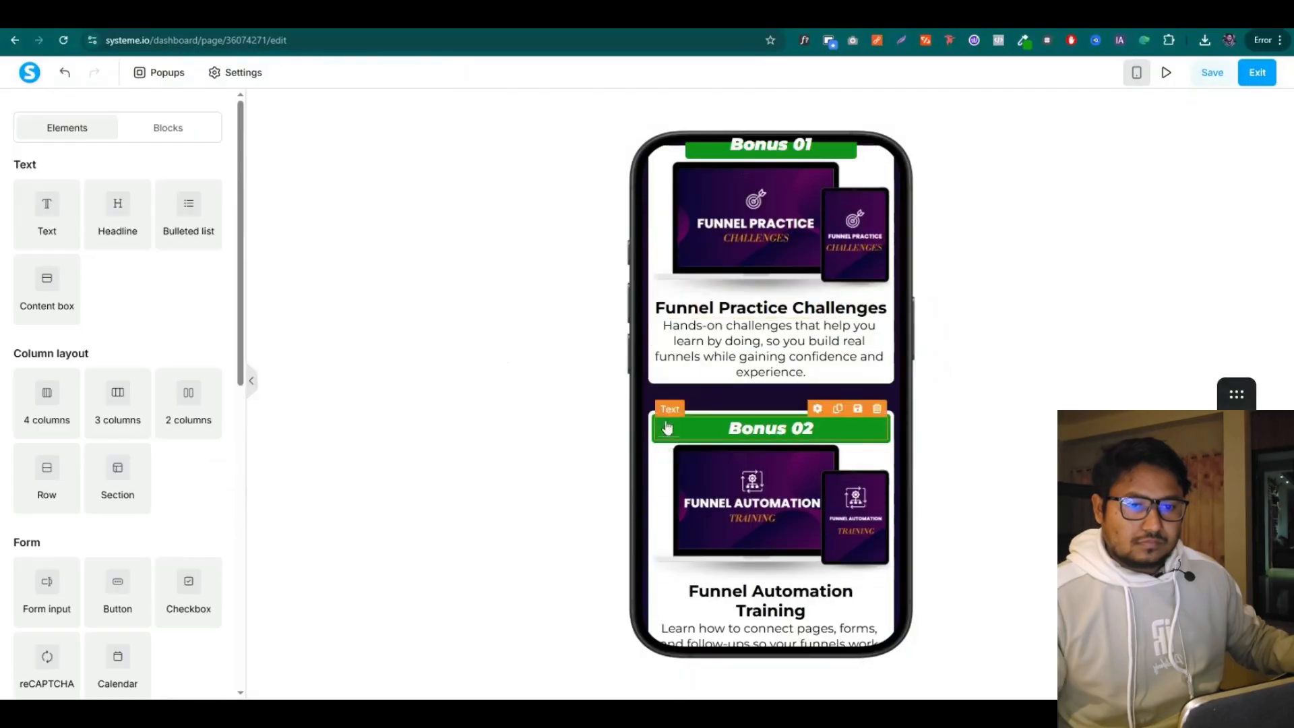
Paste a -28 top margin into the Bonus 02 green header
click(667, 430)
click(208, 306)
drag(51, 303, 32, 313)
text(-28)
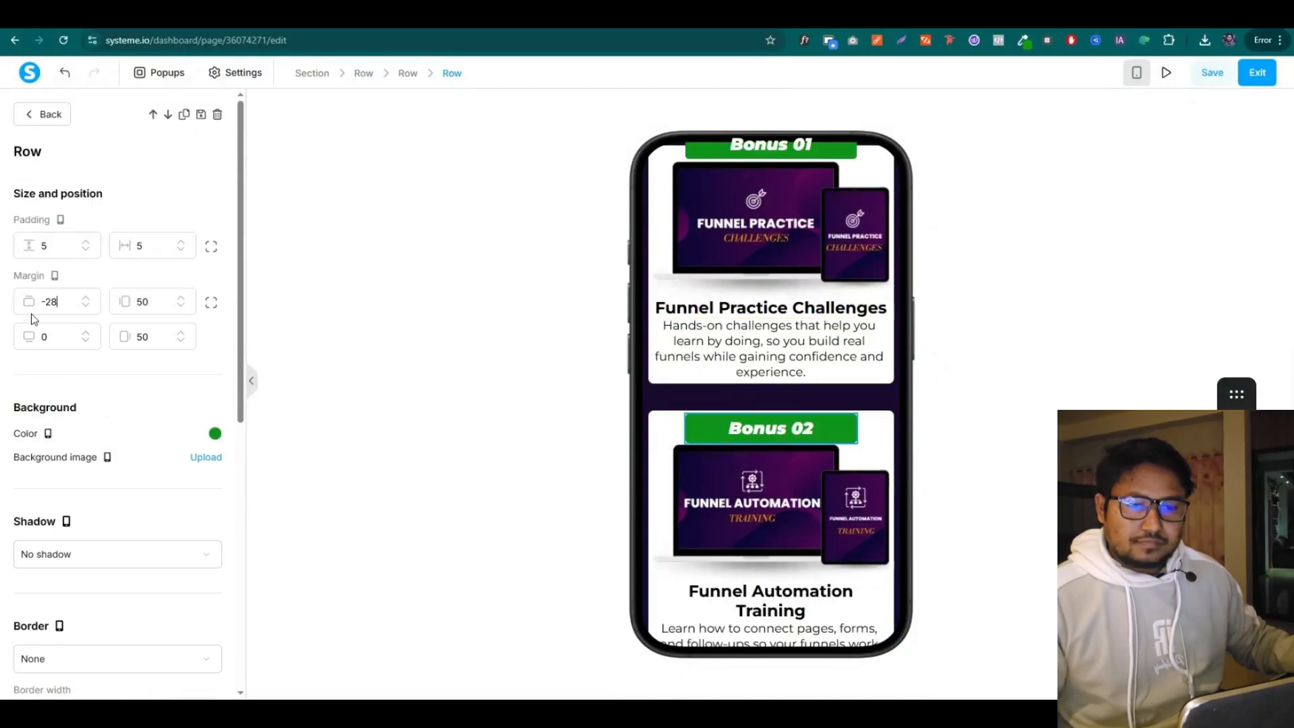
click(539, 337)
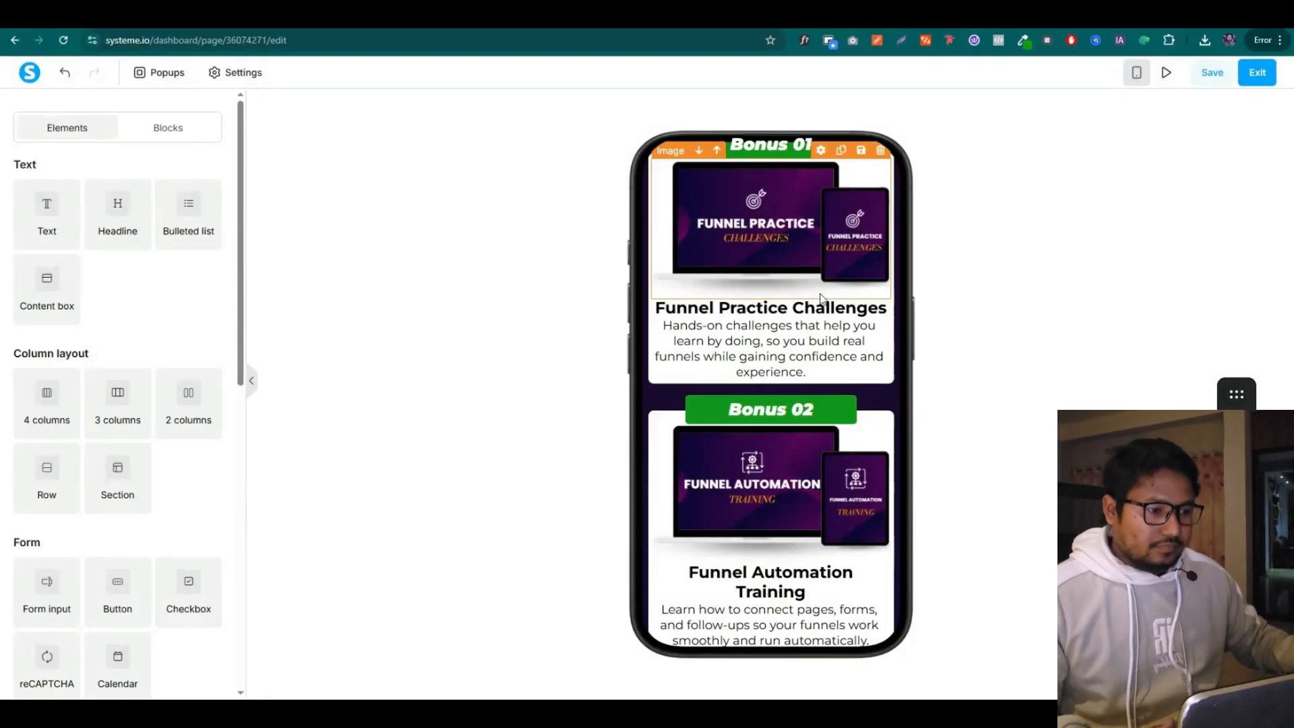
Set the money-back guarantee row's top margin to 50
scroll(878, 288, down, 5)
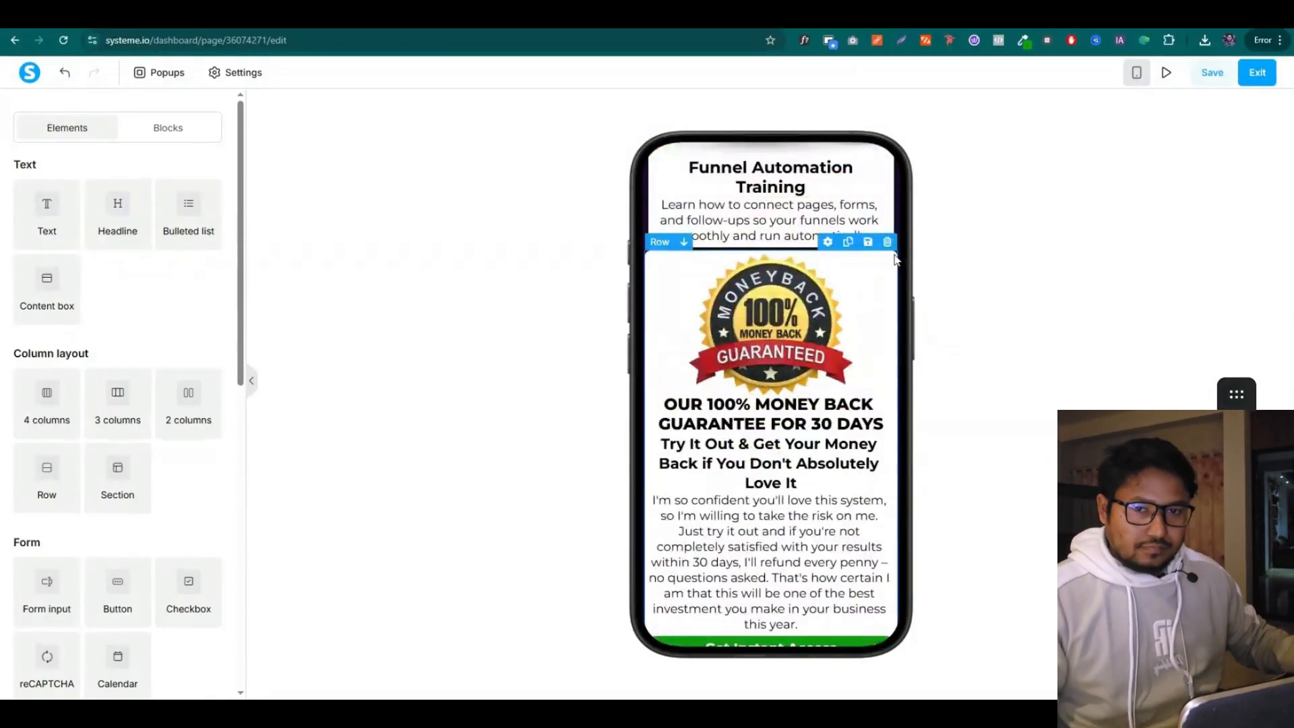
click(827, 242)
click(211, 301)
drag(54, 301, 6, 312)
text(50)
click(43, 114)
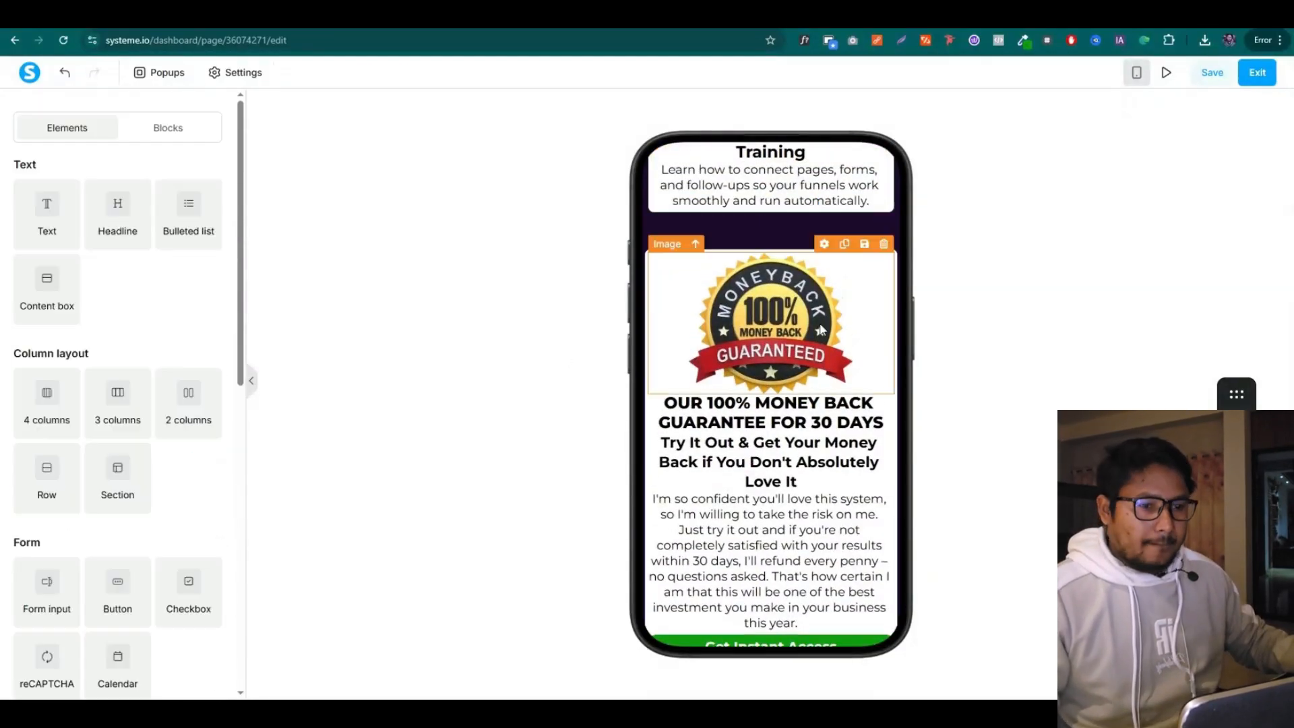
Shrink the guarantee badge image and lower the guarantee headline's font size, with top margin 20
click(825, 244)
drag(109, 489, 92, 491)
click(43, 115)
click(825, 359)
click(207, 248)
click(207, 248)
scroll(56, 423, down, 3)
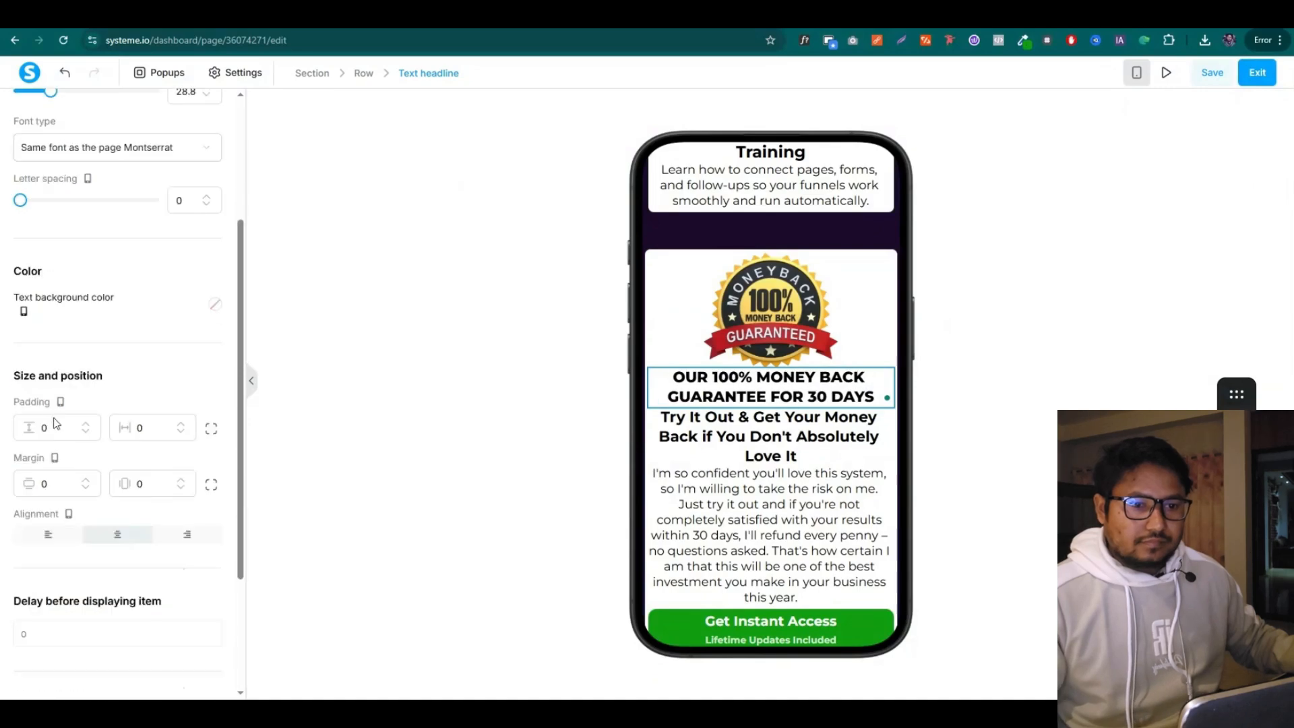
text(20)
Set the Try It Out subheading's font size to 18
click(771, 463)
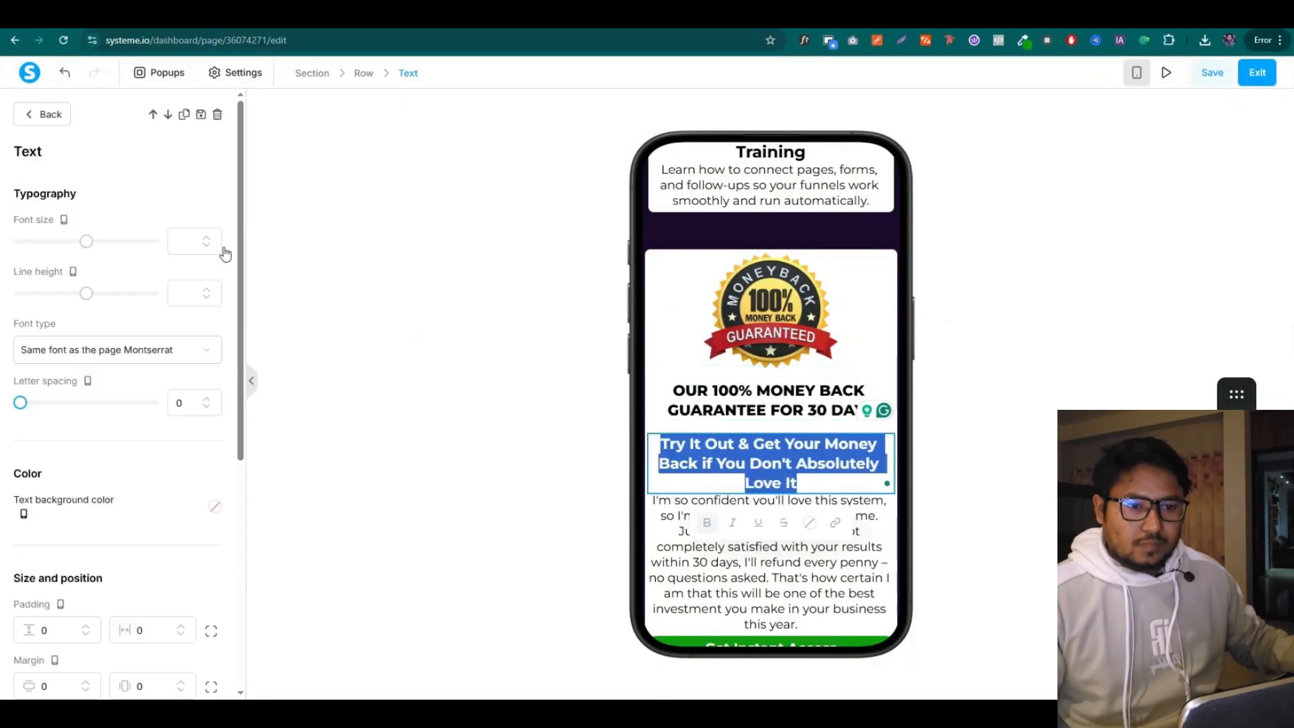
click(181, 243)
text(20)
click(207, 247)
click(207, 247)
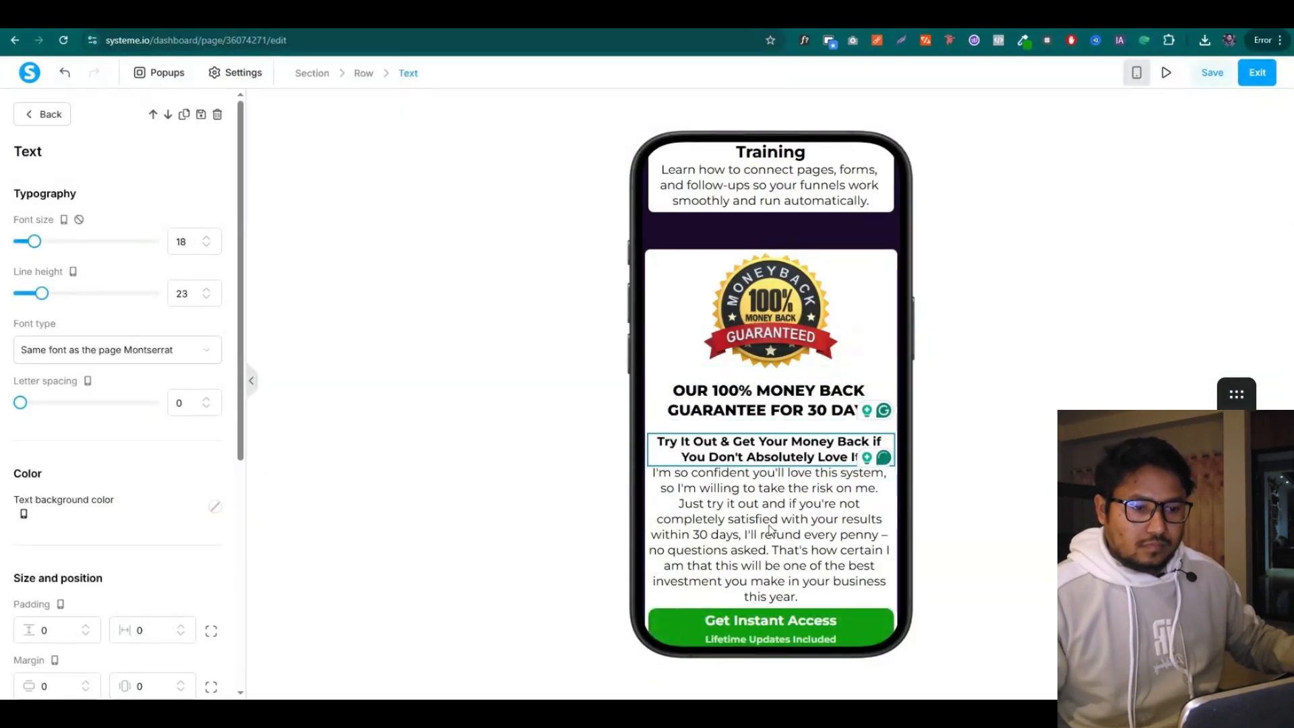
Give the guarantee paragraph font size 16 and raise its line height to 23
click(772, 531)
click(188, 243)
text(16)
click(207, 289)
click(207, 290)
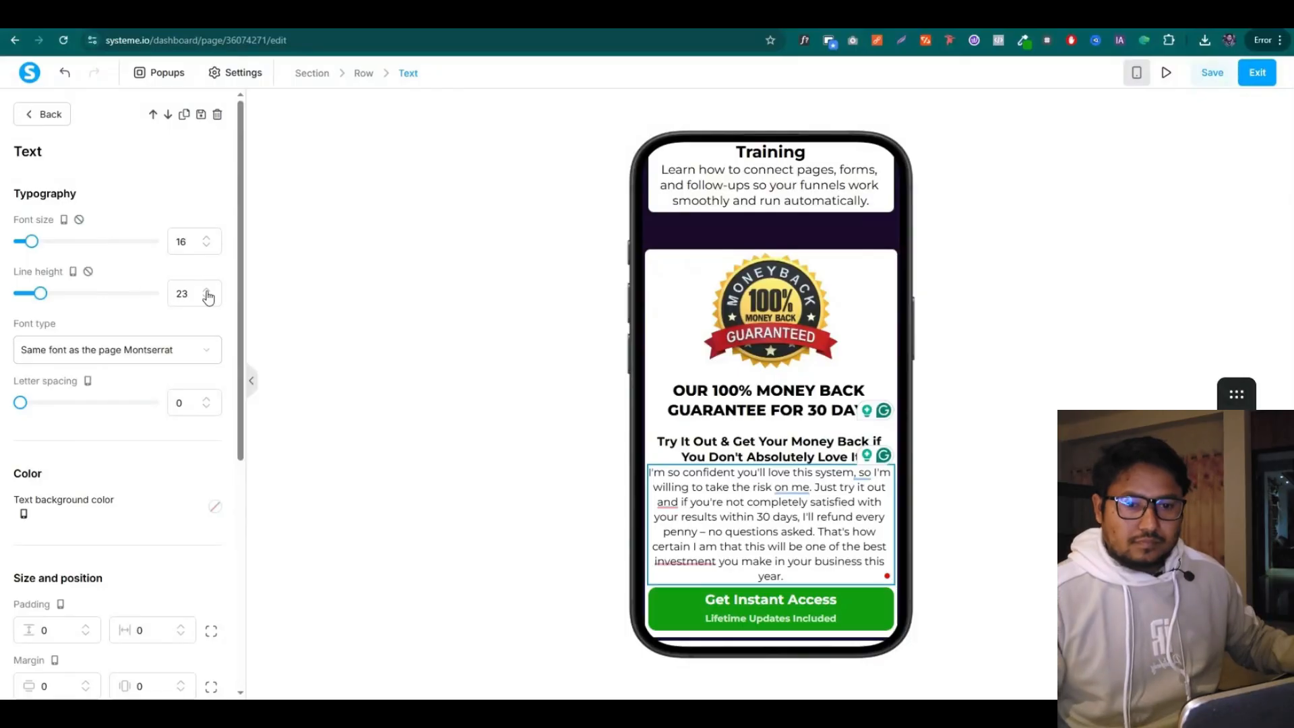
click(207, 289)
click(207, 290)
scroll(903, 465, down, 3)
click(908, 465)
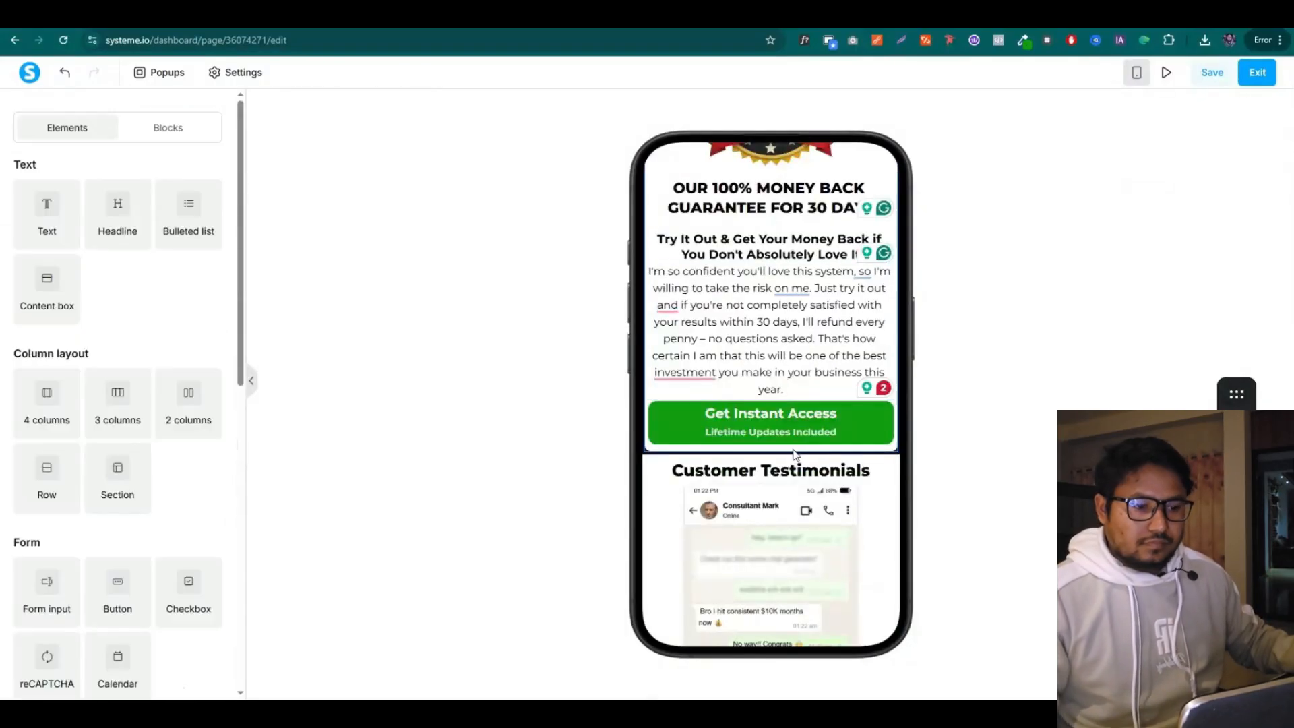
Inspect the guarantee section's padding without changing it, then review down to Customer Testimonials
scroll(762, 378, up, 4)
scroll(735, 337, down, 4)
scroll(694, 323, up, 4)
click(660, 320)
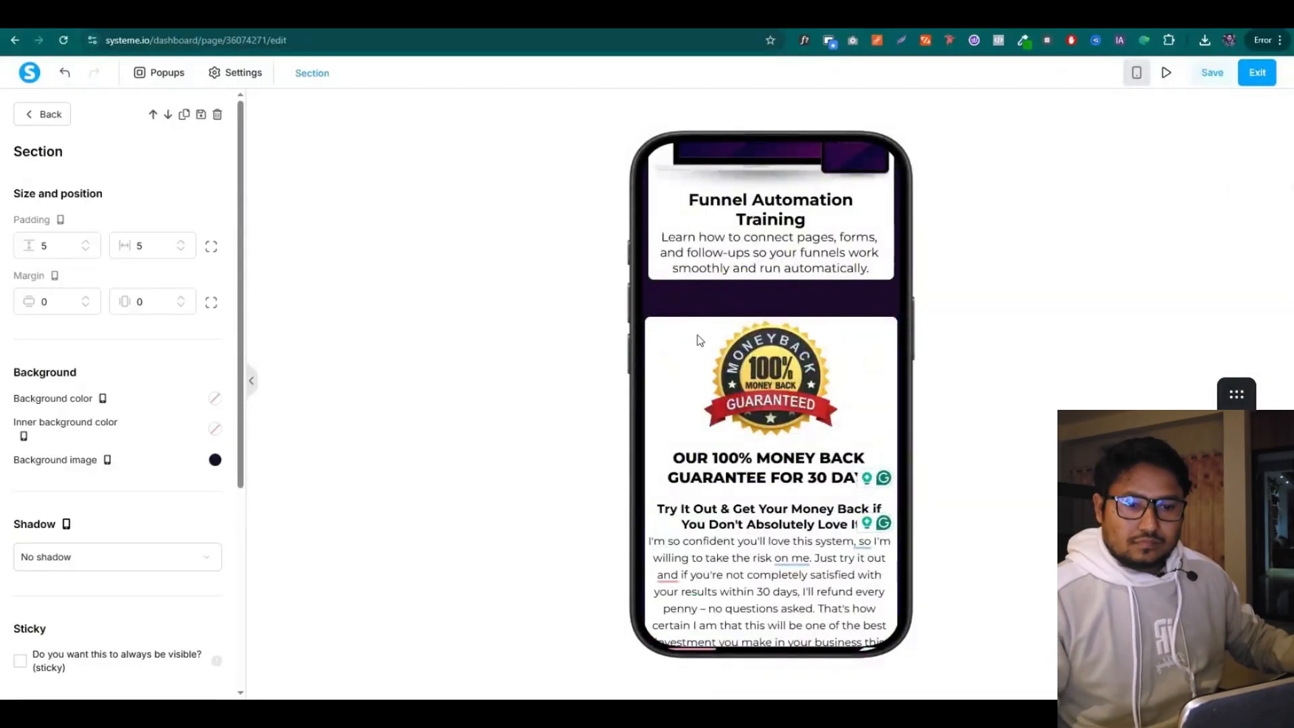
click(210, 247)
click(30, 292)
click(369, 373)
scroll(773, 471, down, 4)
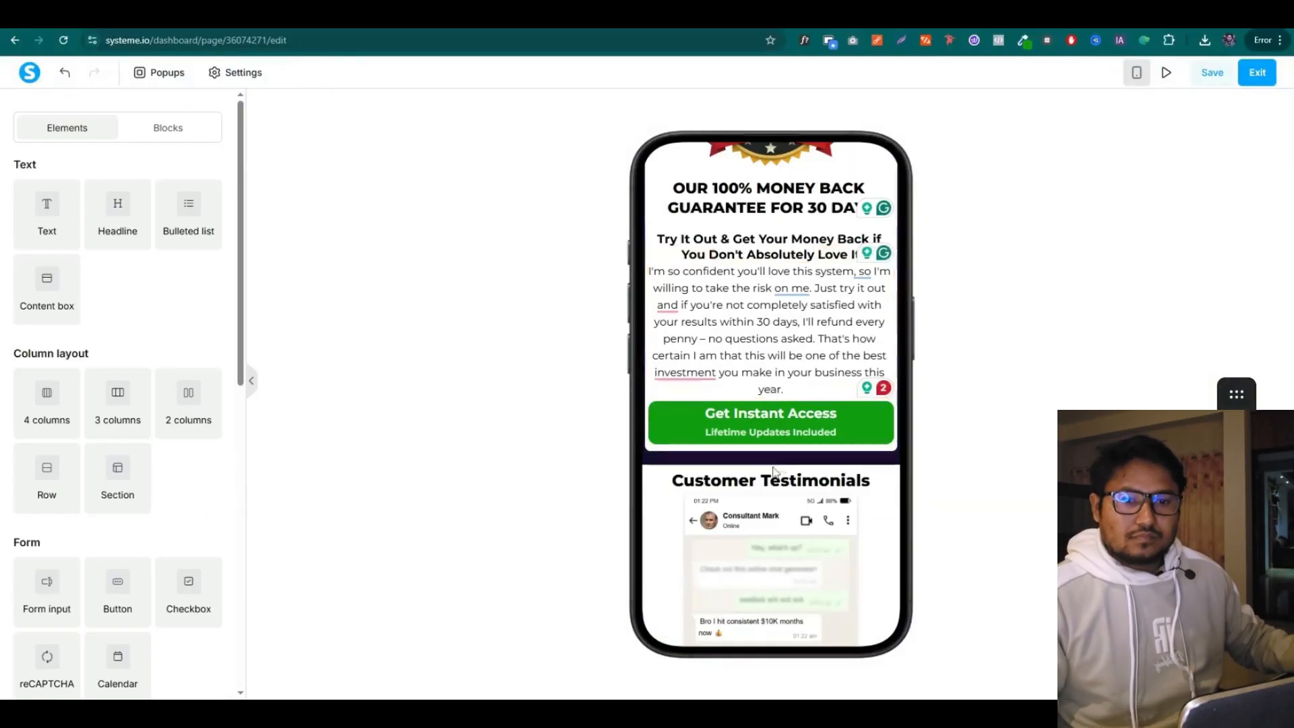
scroll(815, 418, down, 1)
click(900, 409)
scroll(900, 409, down, 4)
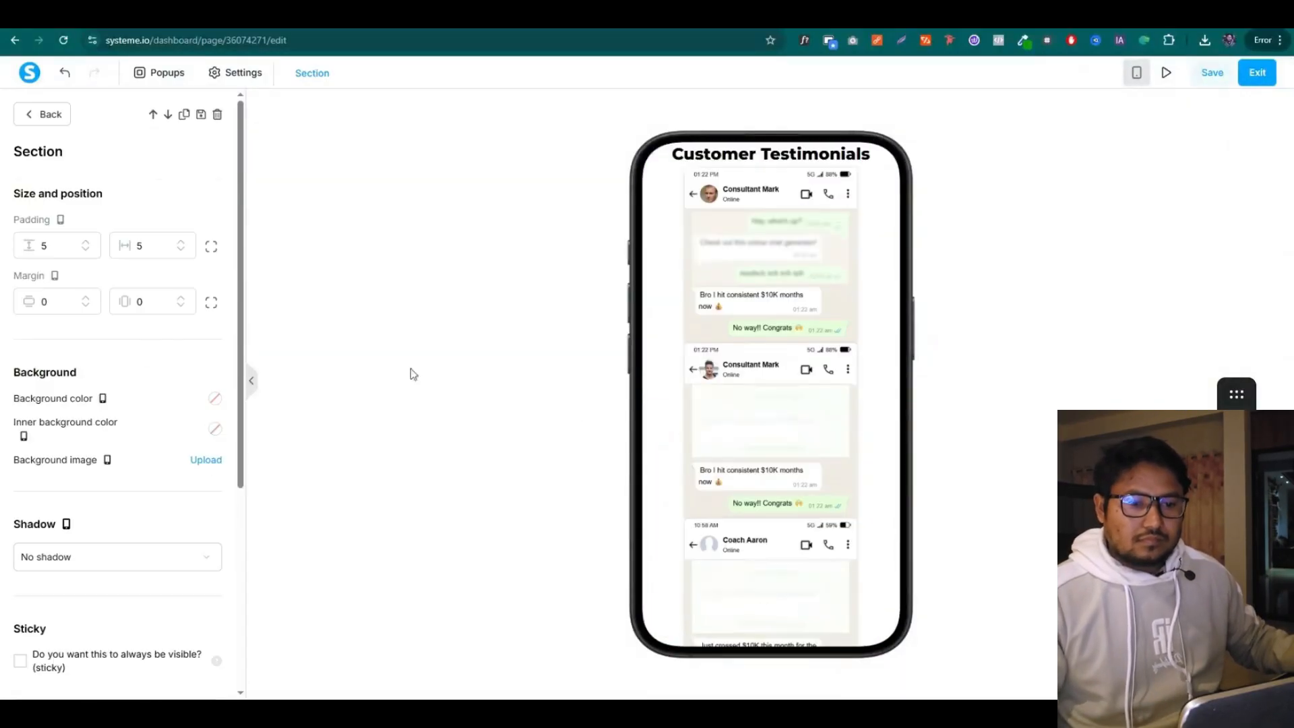
click(410, 370)
scroll(809, 391, down, 6)
scroll(857, 395, up, 10)
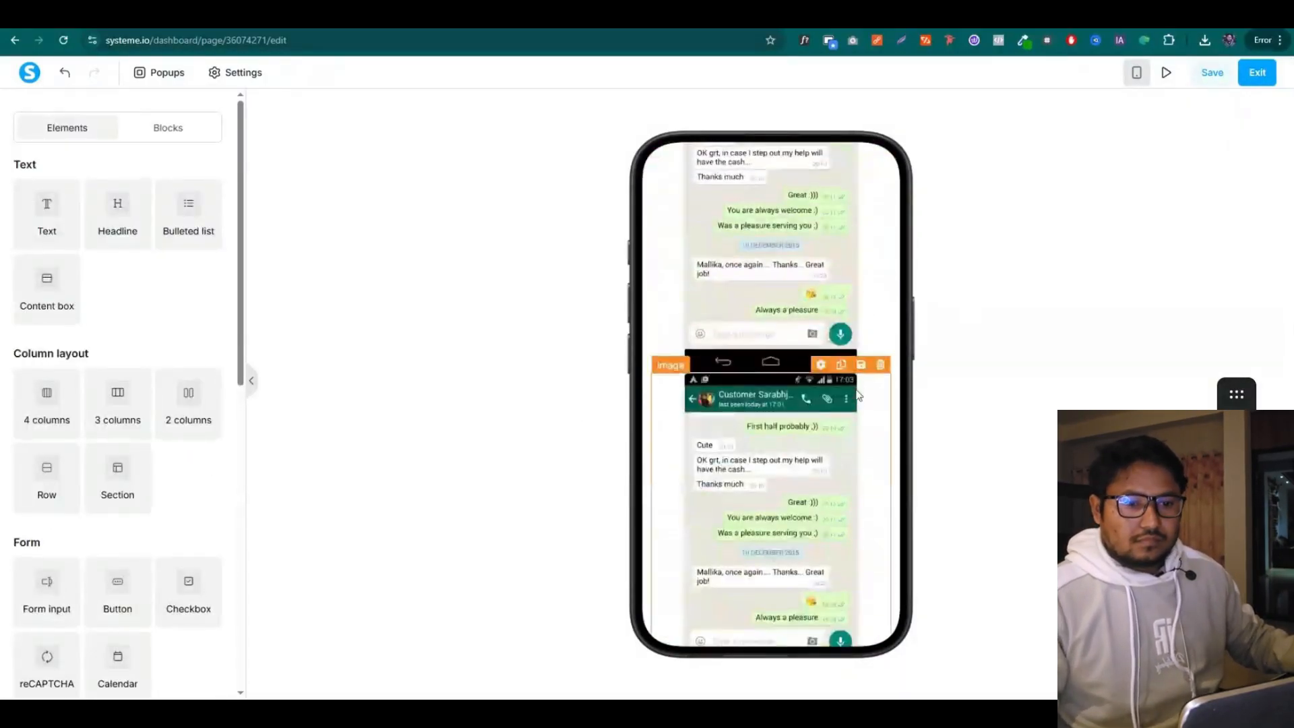
Lower the 'Many people learn skills' headline's font size and raise its top margin
scroll(811, 366, down, 1)
click(811, 366)
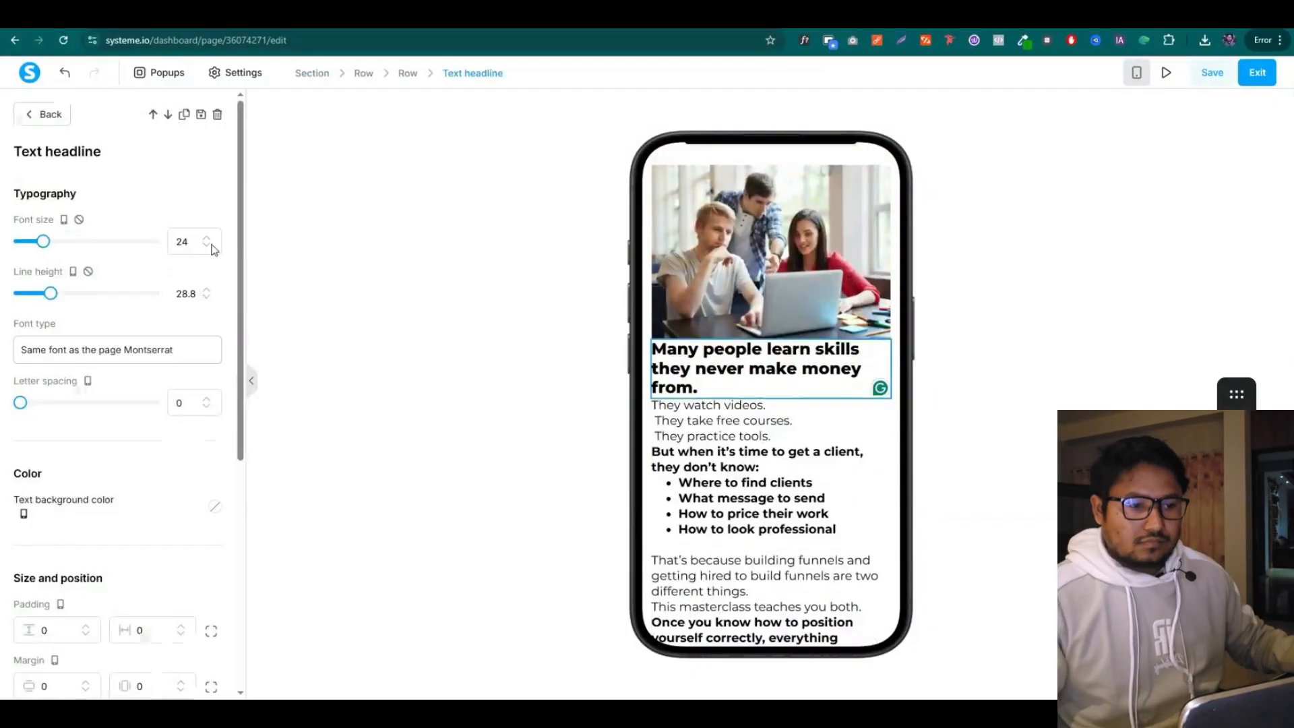
click(207, 246)
scroll(79, 518, down, 4)
click(86, 412)
click(86, 412)
click(86, 412)
click(86, 412)
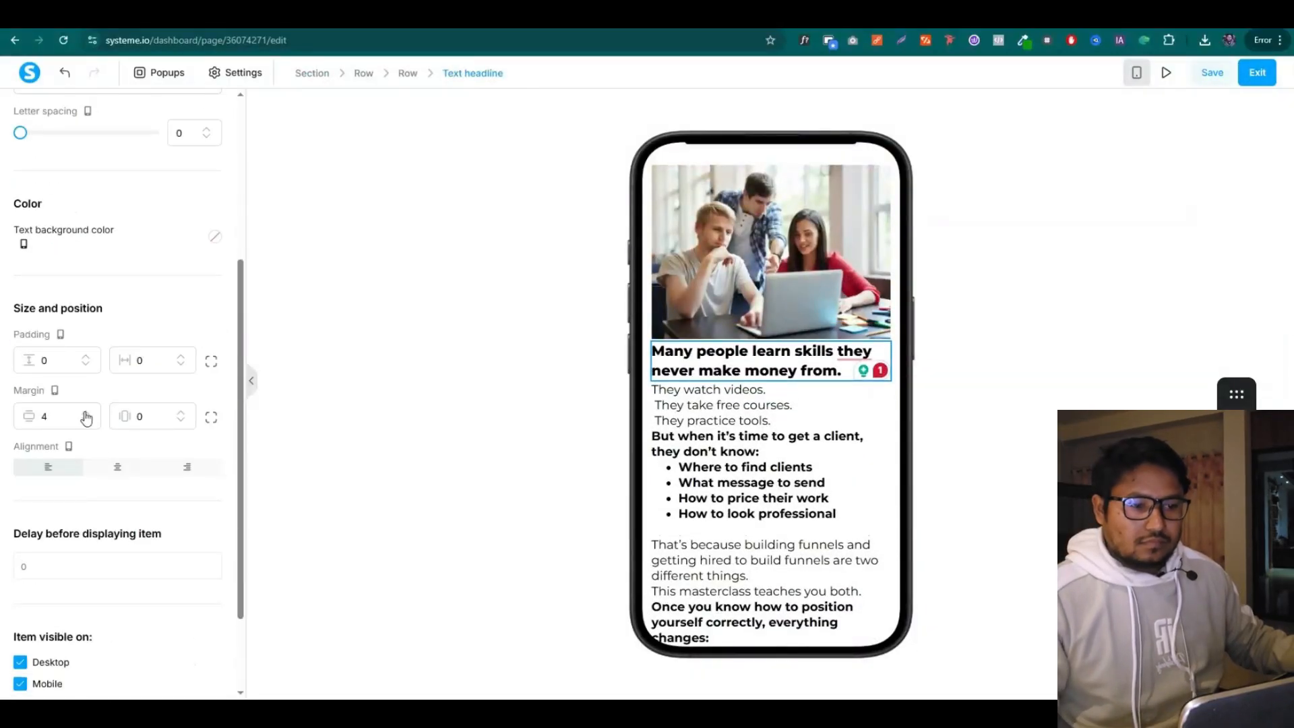
click(86, 412)
click(431, 405)
scroll(762, 398, down, 4)
Set the paragraph below it to size 16 and shrink the bold price statement
click(699, 369)
click(193, 244)
text(16)
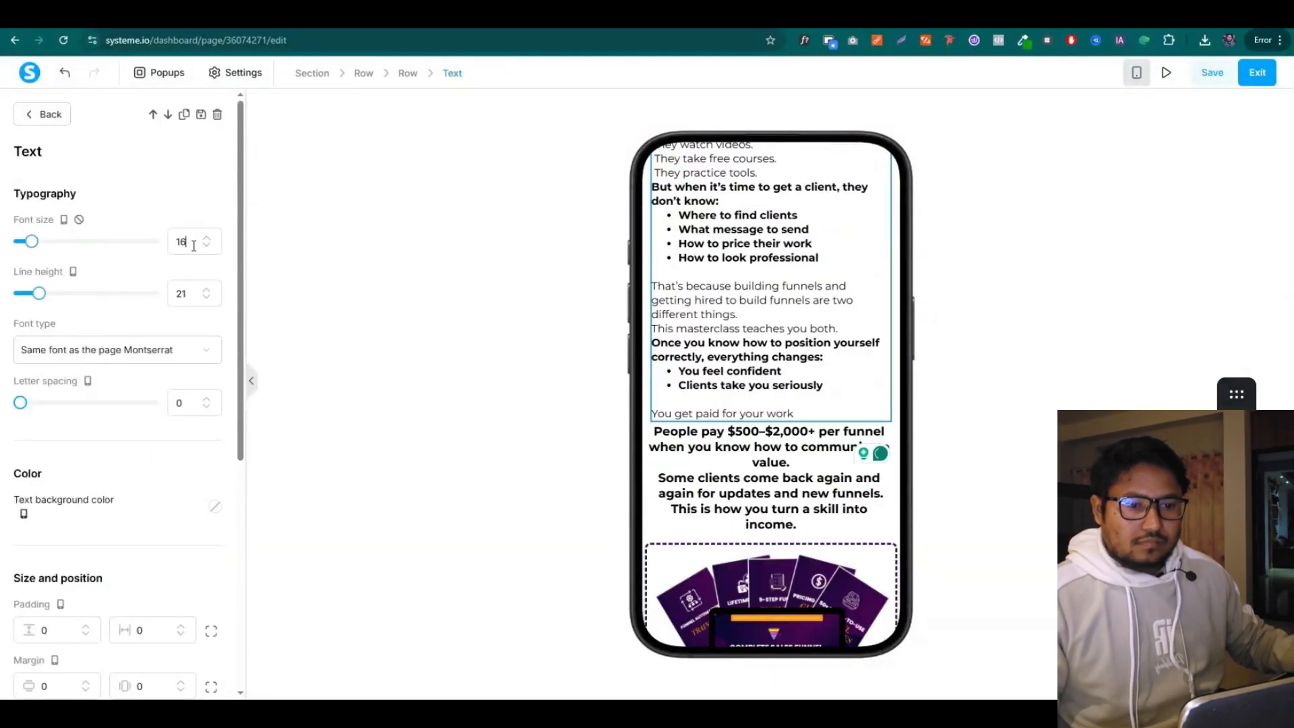
click(769, 471)
scroll(87, 548, down, 2)
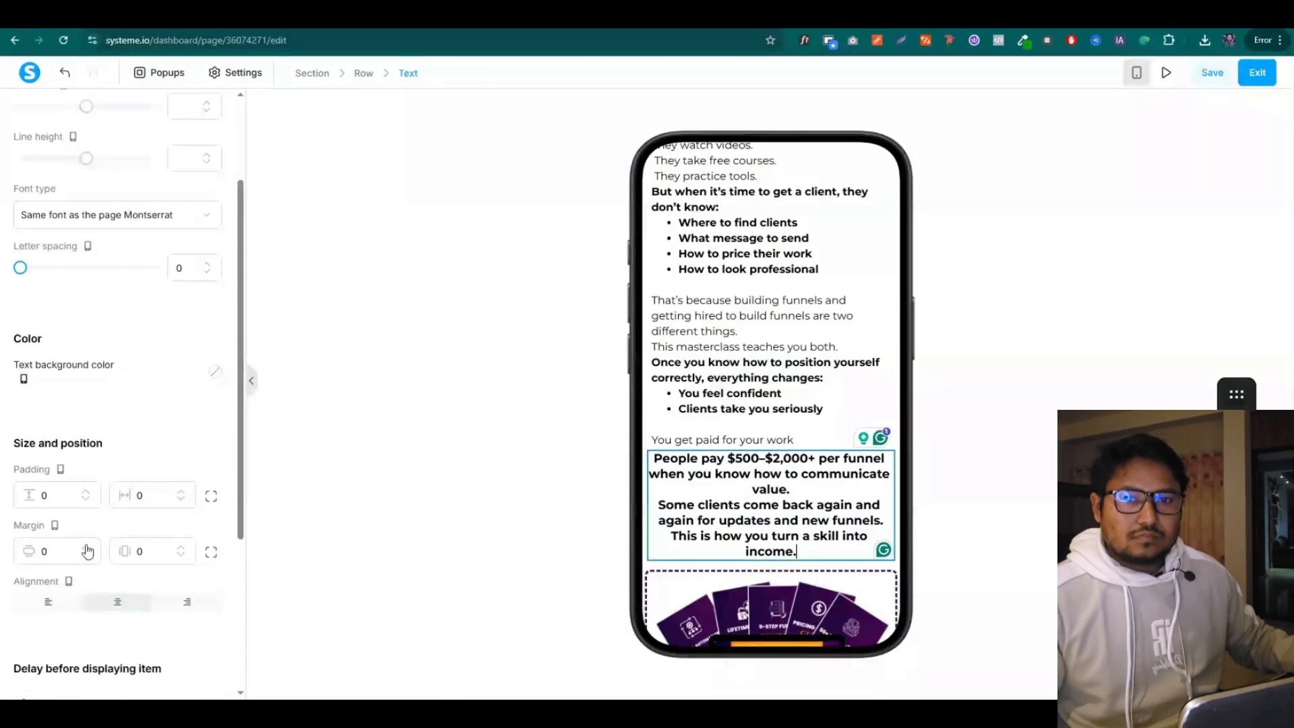
scroll(92, 358, up, 2)
click(206, 246)
click(206, 246)
click(206, 246)
click(207, 246)
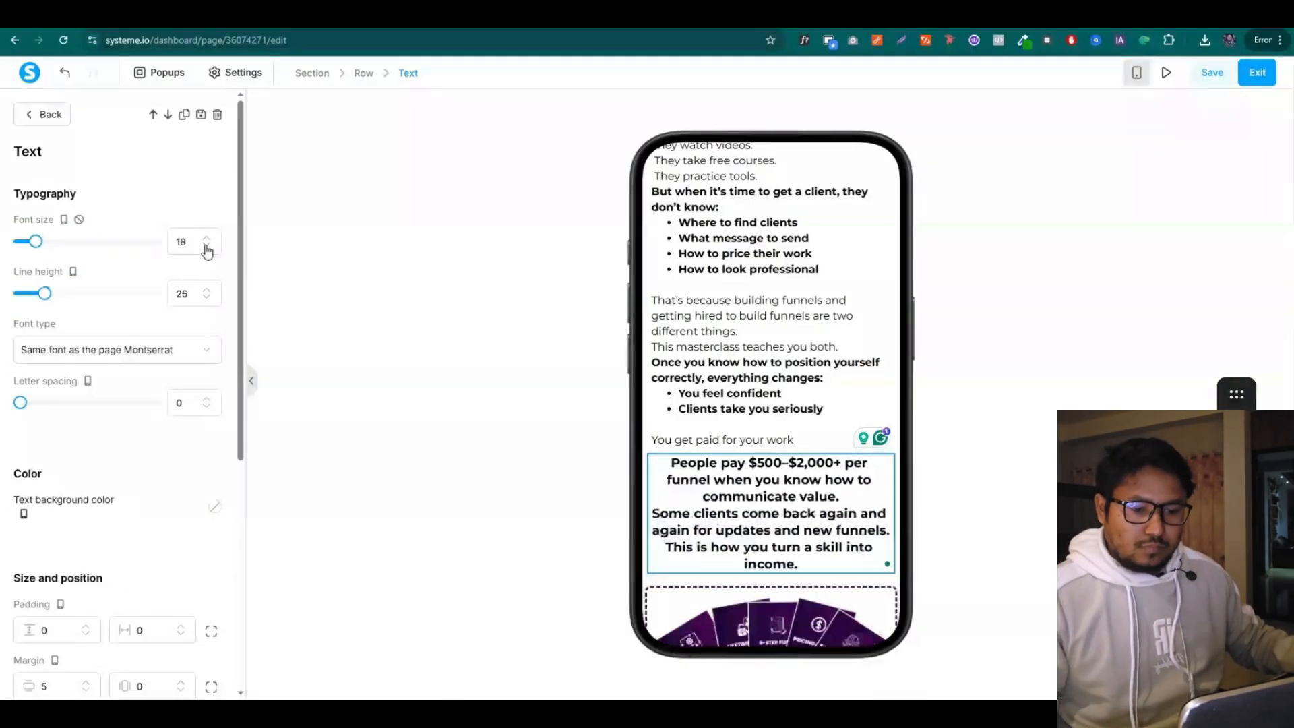
scroll(759, 339, down, 4)
click(923, 343)
Shrink the 'IF YOU WANT TO BECOME A PAID FUNNEL BUILDER' headline and add vertical margin
triple_click(830, 488)
click(207, 246)
click(207, 246)
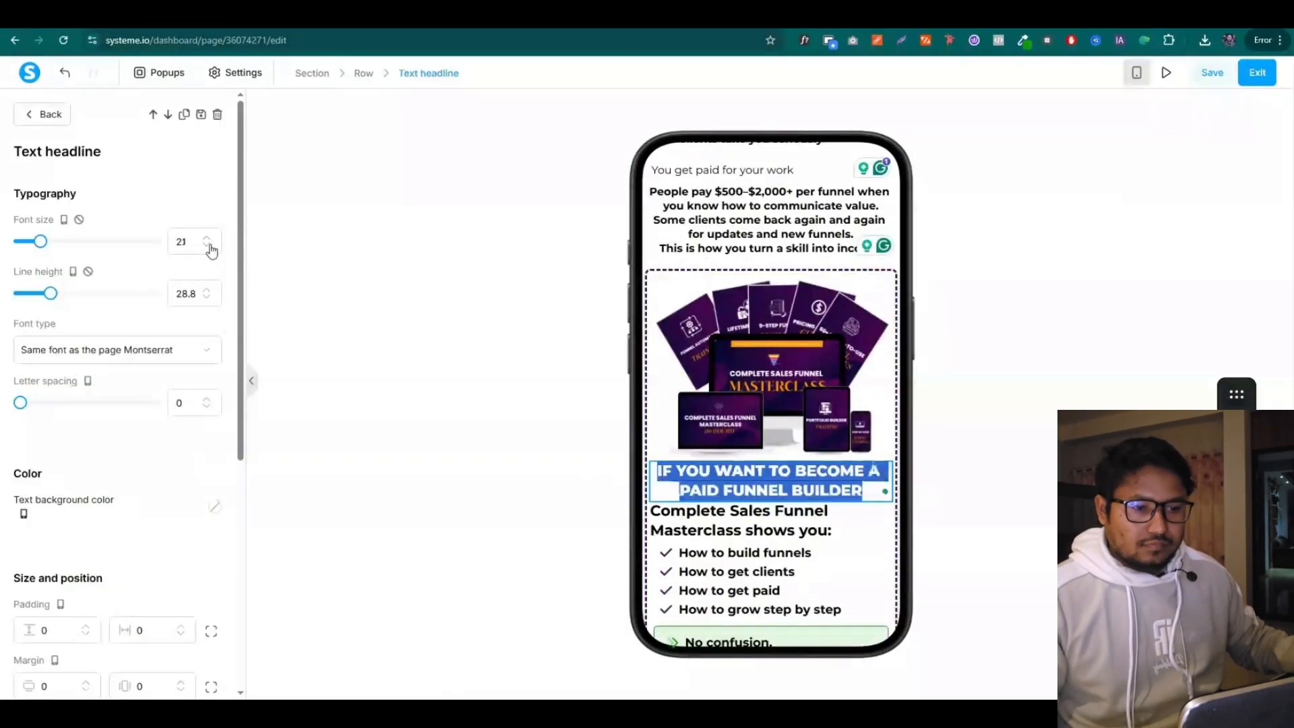
click(207, 246)
click(207, 247)
scroll(184, 326, down, 4)
click(87, 414)
click(87, 413)
click(87, 413)
click(87, 413)
Set the Complete Sales Funnel text block's font size to 20
click(835, 535)
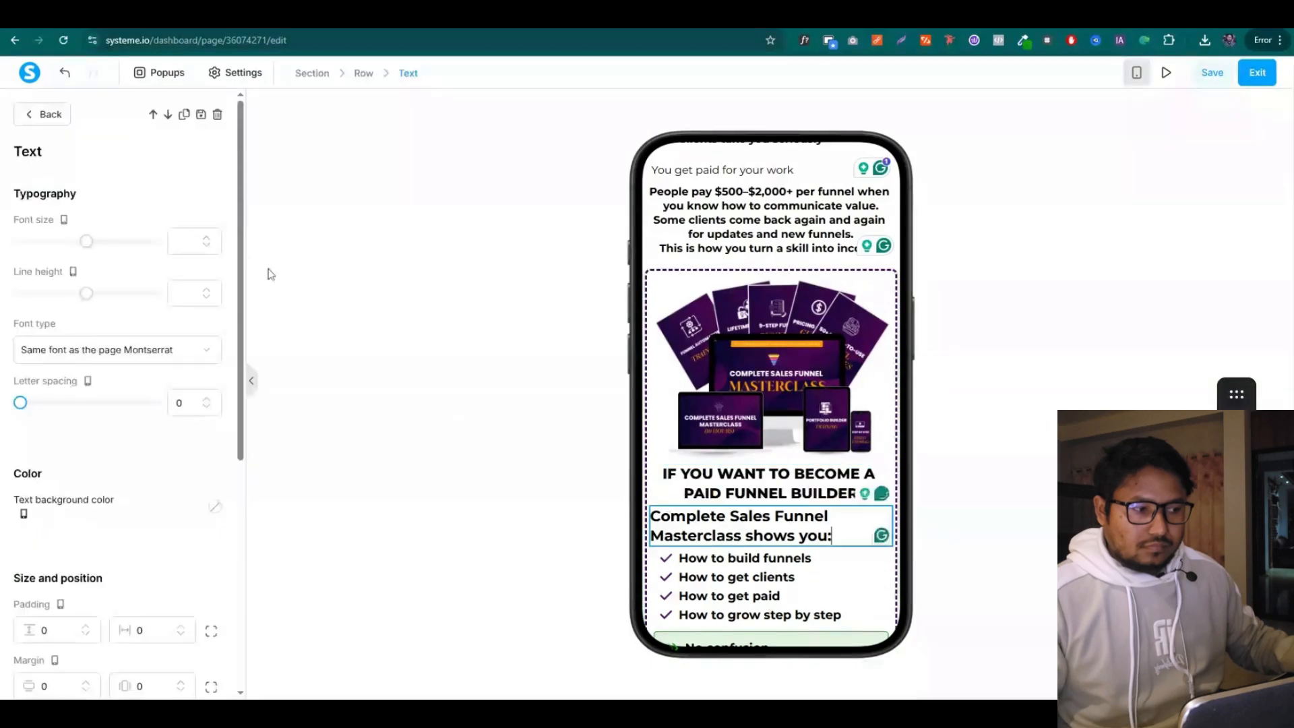
click(183, 237)
text(20)
click(933, 472)
Shrink the benefit list text to size 15
scroll(870, 404, down, 5)
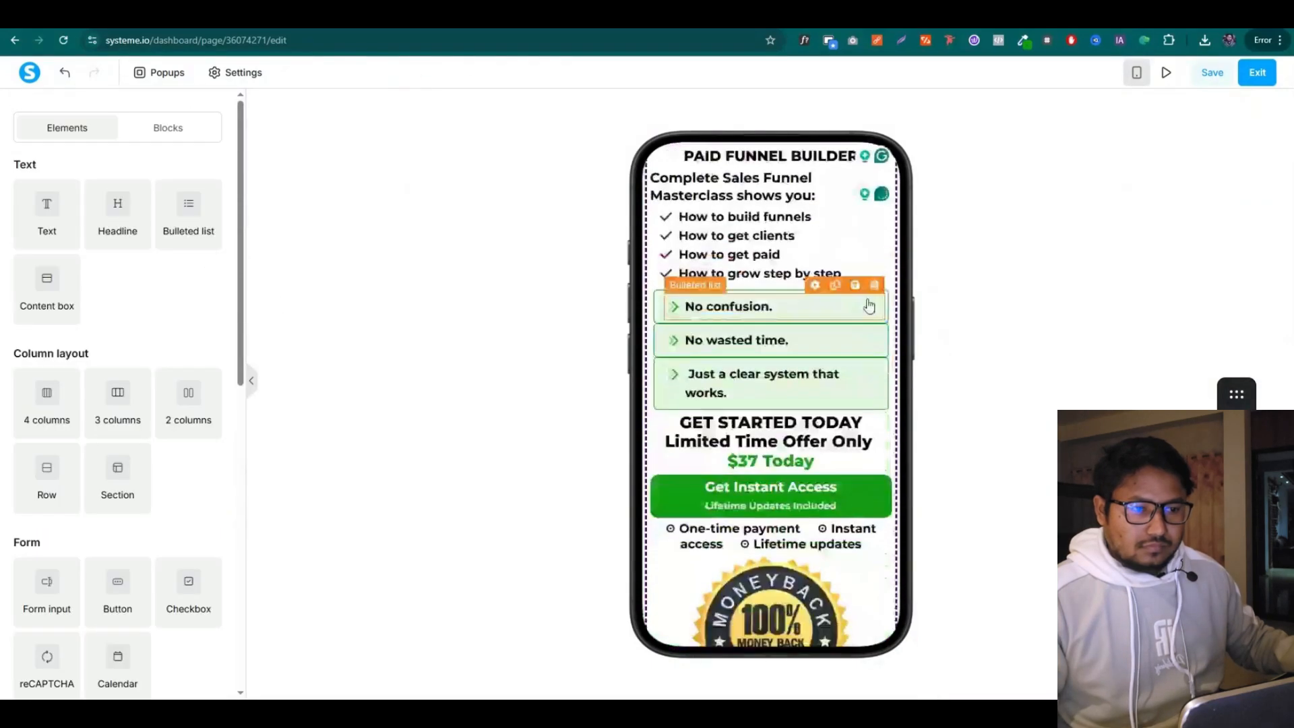
click(776, 308)
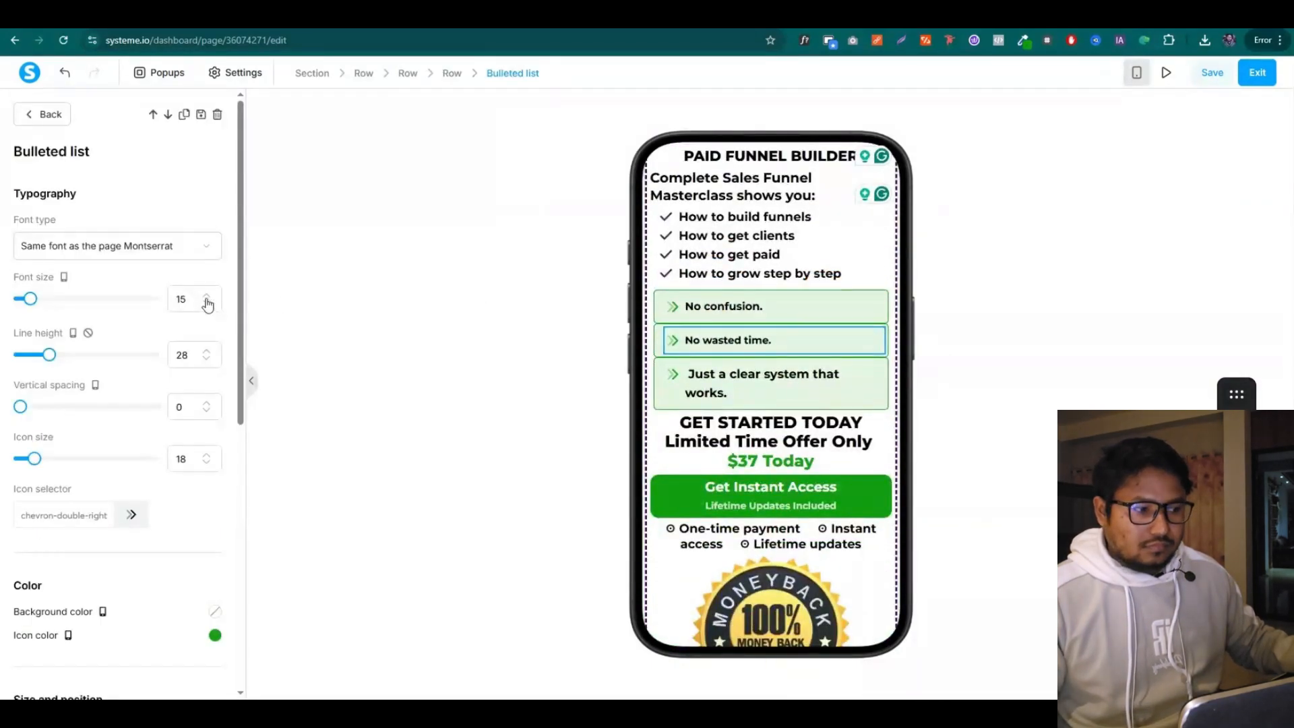
click(533, 307)
click(732, 308)
click(206, 303)
click(206, 303)
click(206, 304)
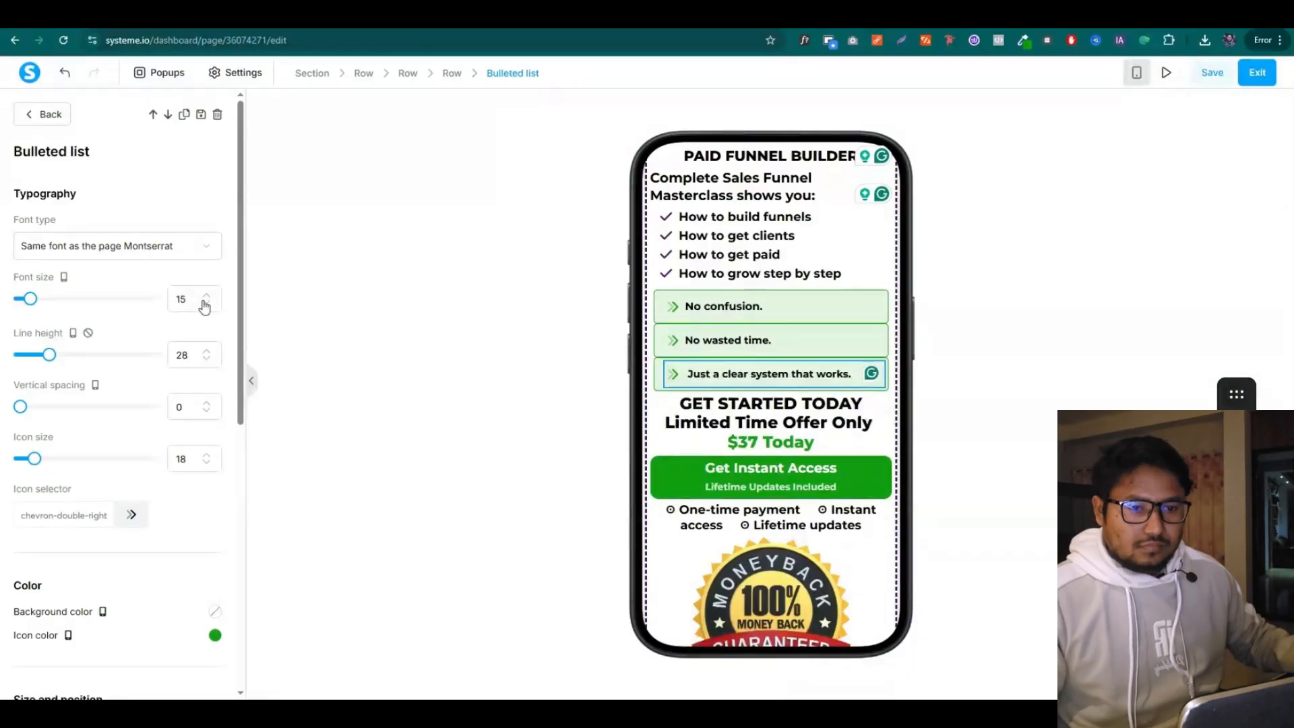
click(755, 298)
Increase the vertical margin of the row holding the benefit boxes
click(795, 331)
click(85, 299)
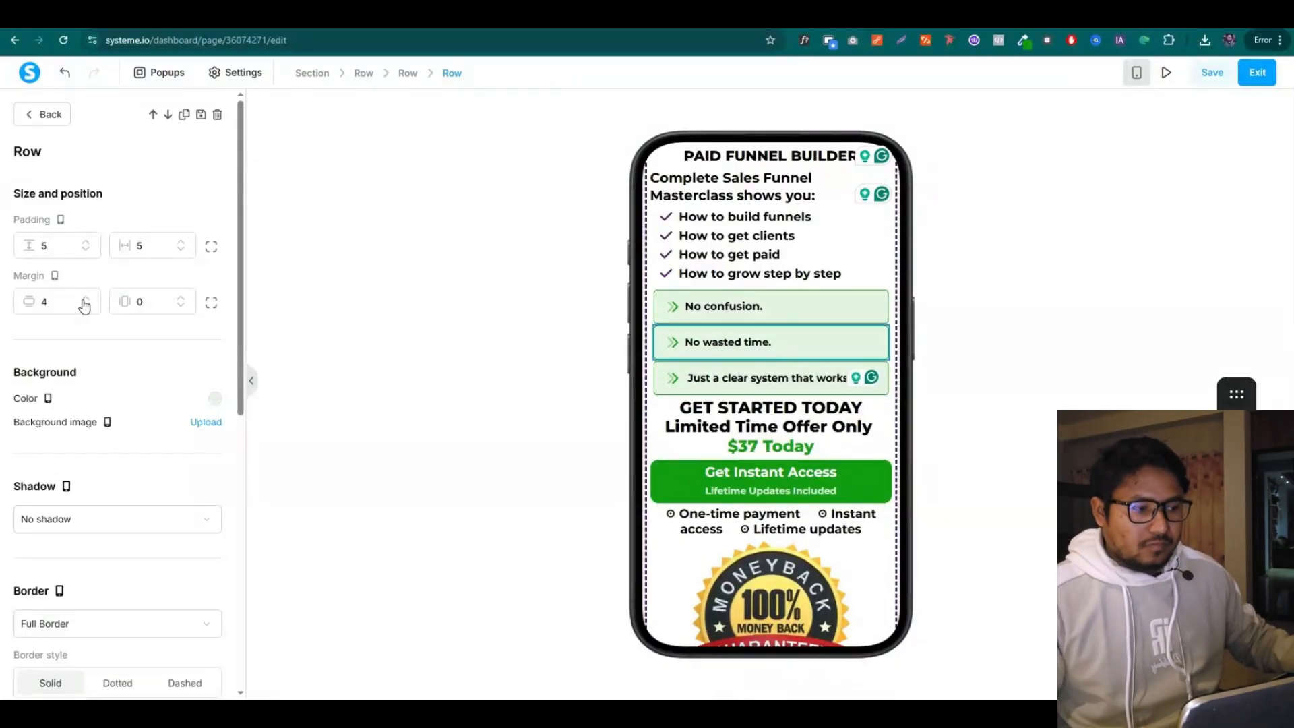
click(85, 300)
click(85, 300)
click(85, 299)
click(85, 299)
drag(817, 461, 726, 461)
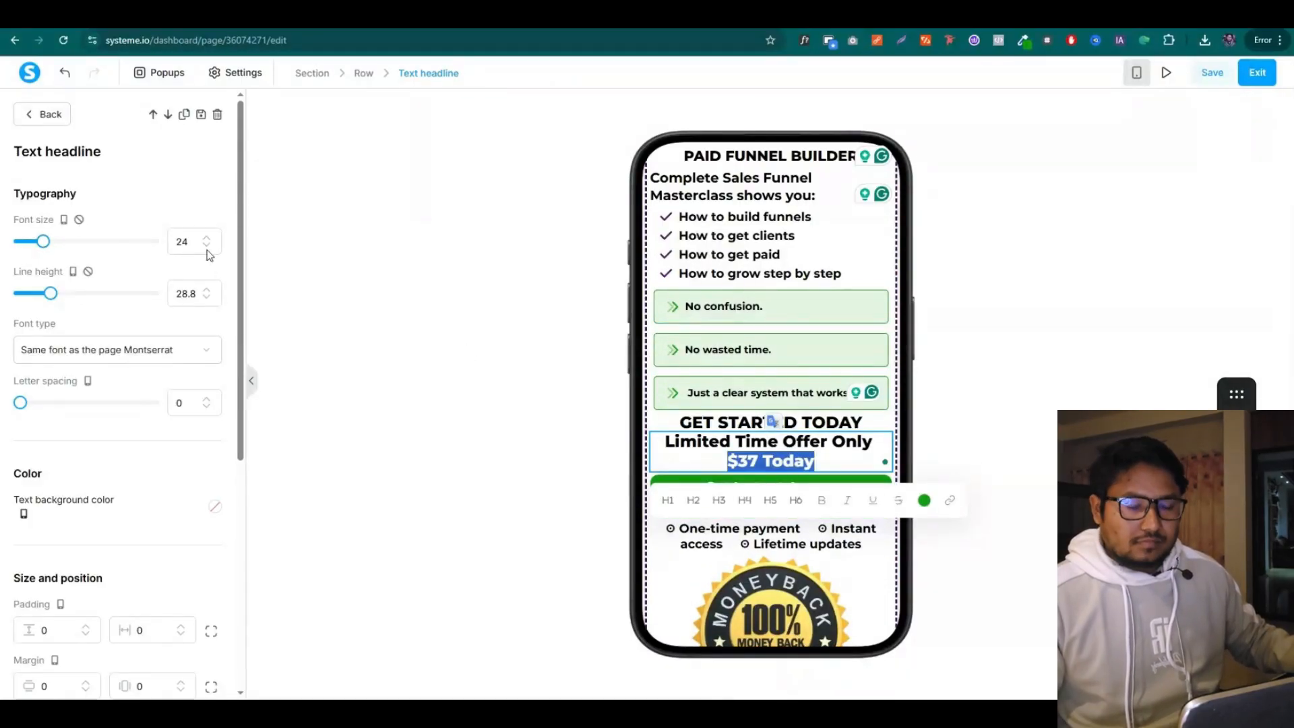
click(791, 352)
Resize the mobile money-back guarantee badge image to 266
scroll(790, 352, down, 4)
click(788, 374)
drag(121, 489, 89, 491)
click(792, 445)
Increase the guarantee headline's margin and give the guarantee paragraph size 16 with taller line height
click(792, 445)
scroll(106, 473, down, 4)
click(85, 413)
click(85, 412)
click(85, 413)
click(84, 413)
click(85, 412)
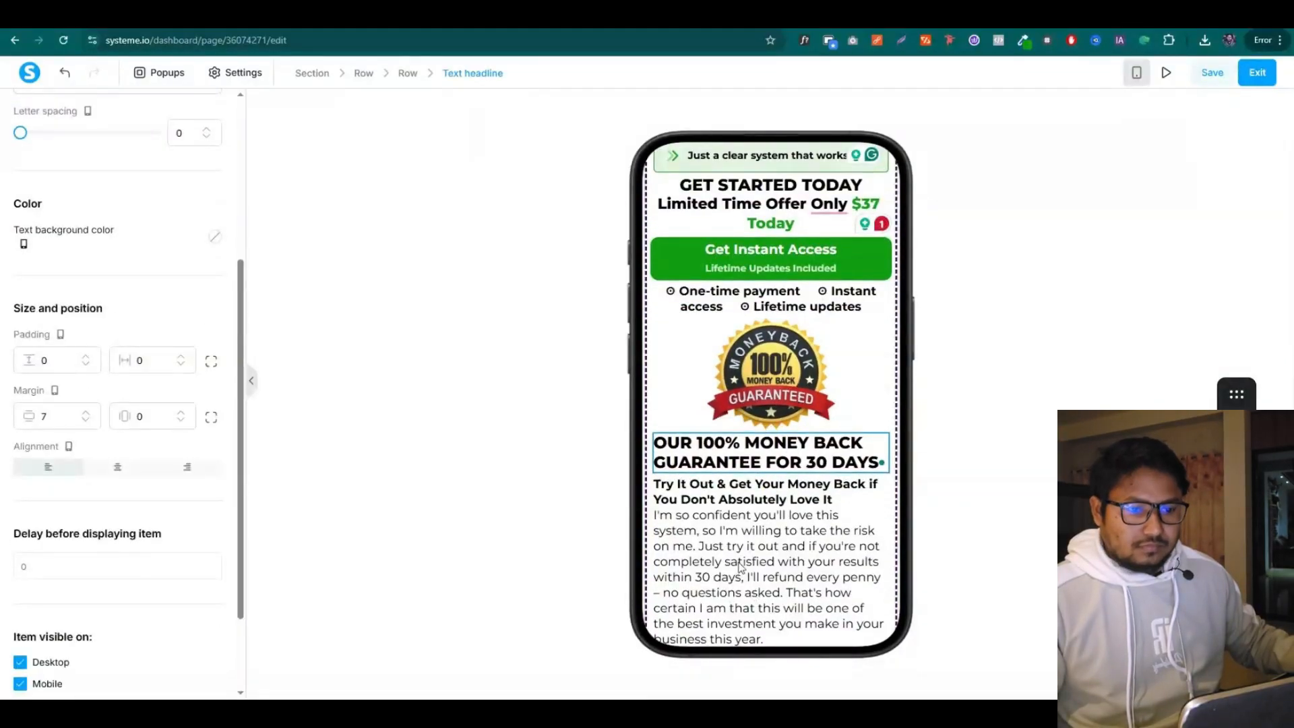
click(742, 568)
text(16)
click(207, 291)
click(207, 291)
click(207, 291)
click(745, 476)
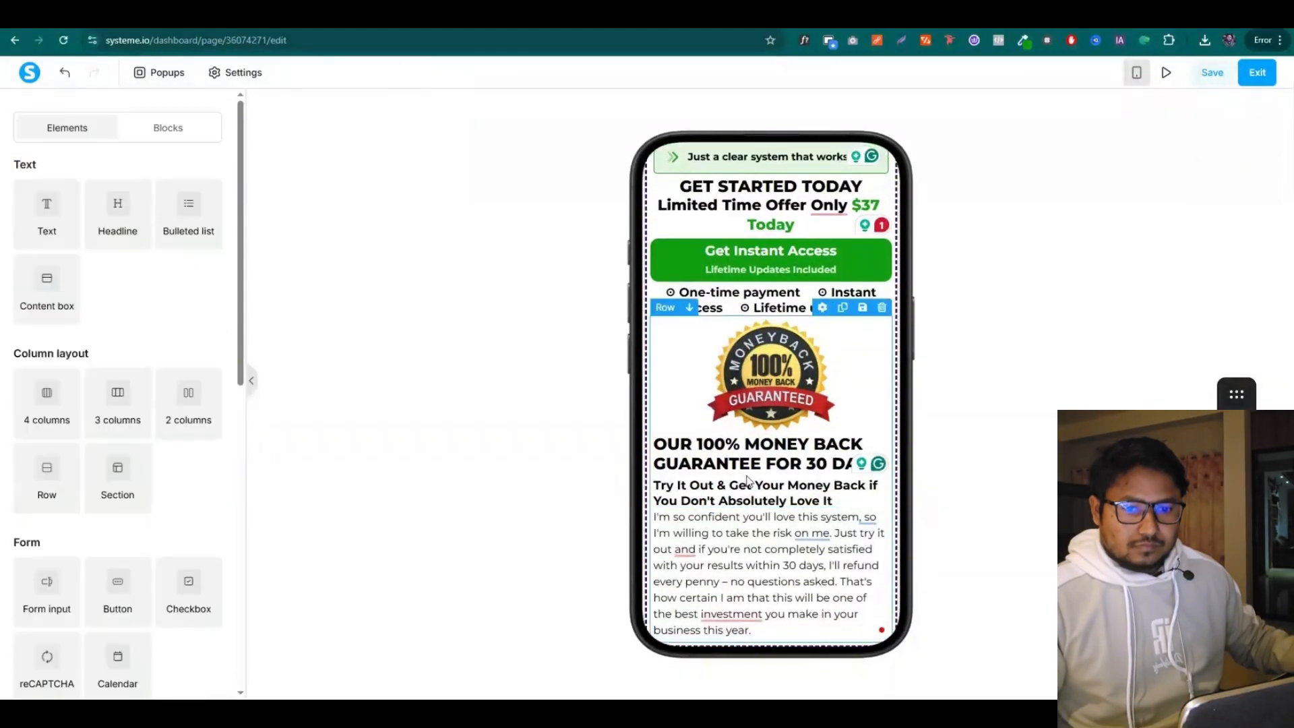
Switch to the desktop layout, preview the page, and return to the editor
scroll(802, 487, up, 20)
scroll(795, 463, up, 5)
click(1136, 72)
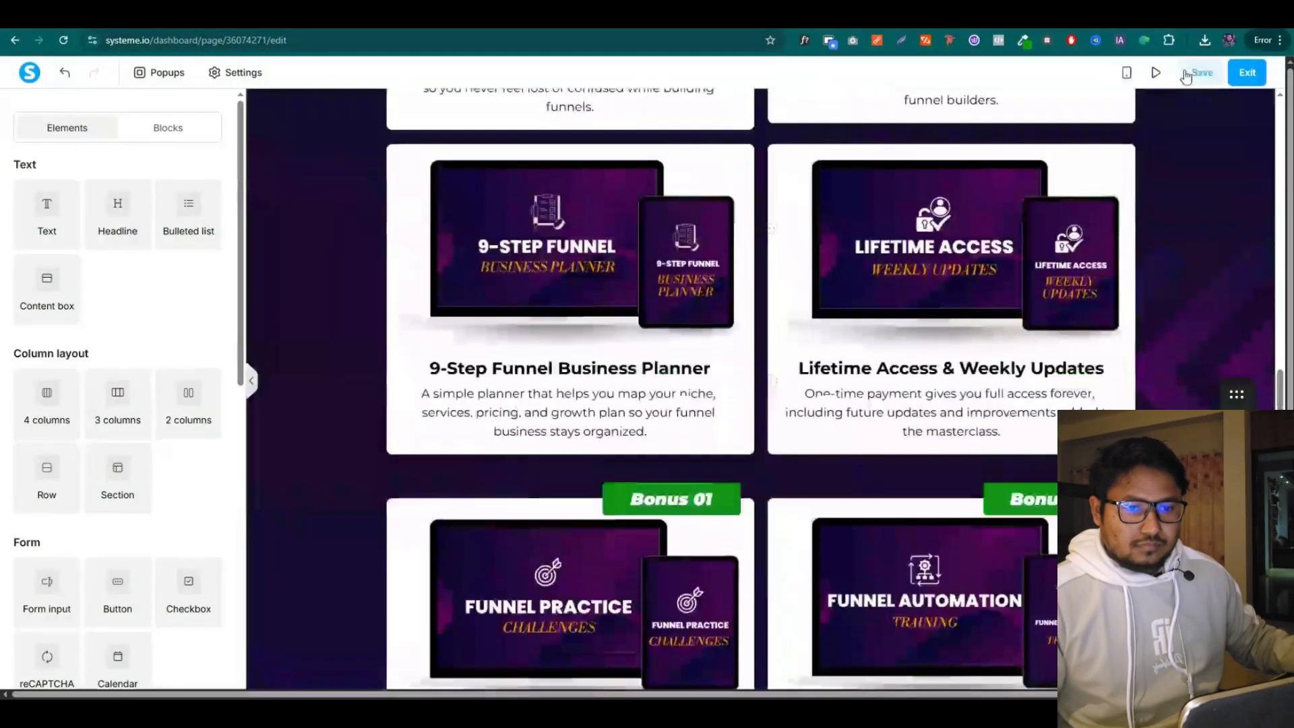
click(1155, 74)
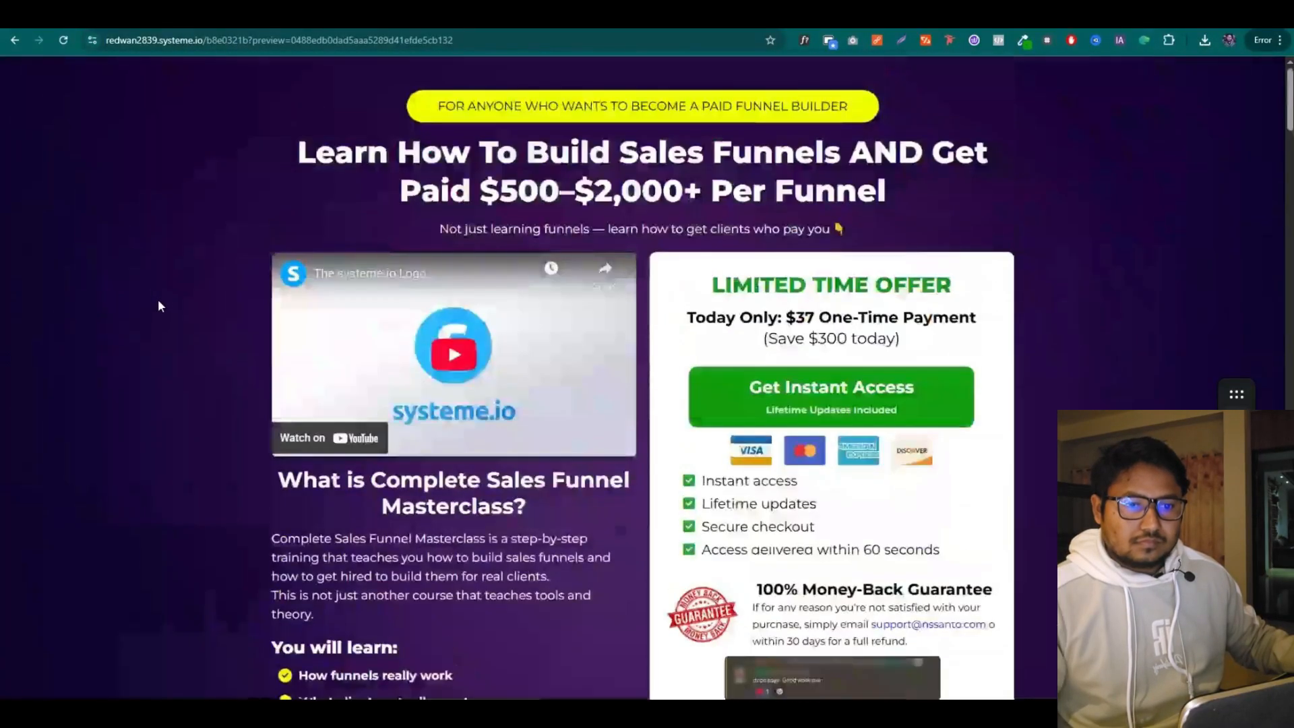
right_click(138, 222)
click(77, 203)
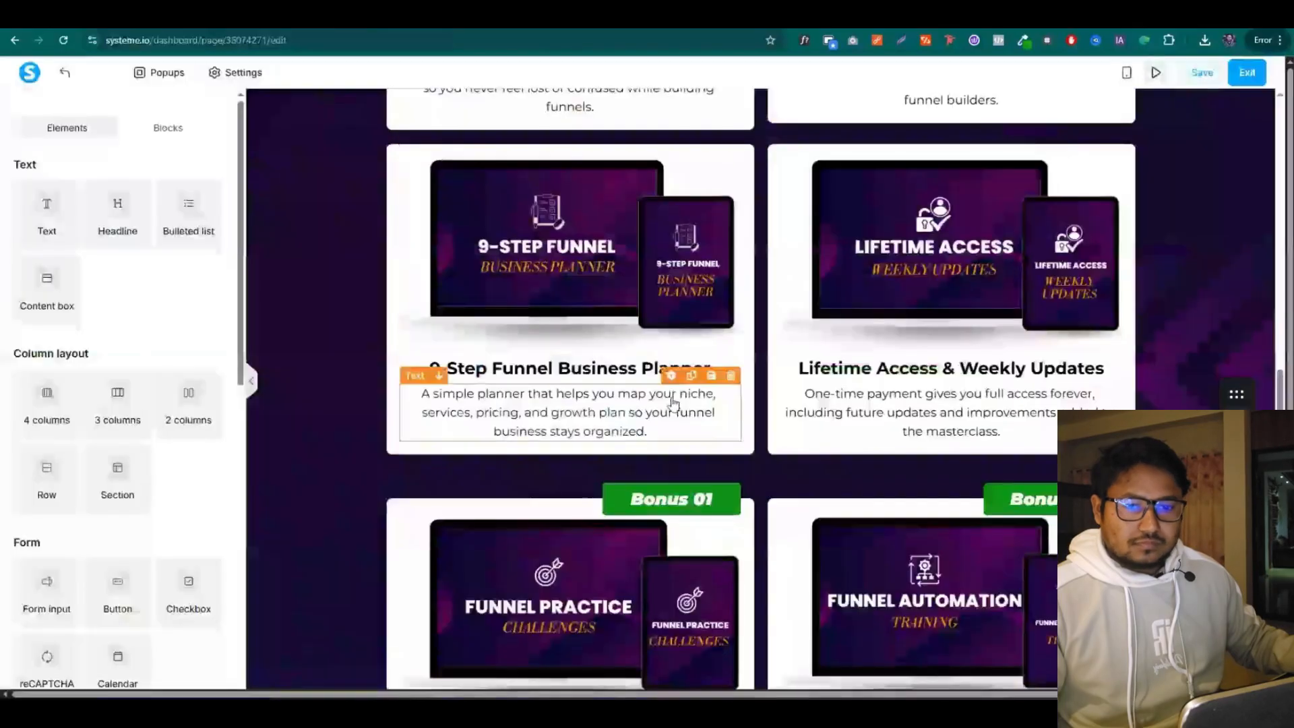
scroll(673, 399, up, 20)
Try the hero video's source types and copy the YouTube sales-funnel video's share link
click(572, 386)
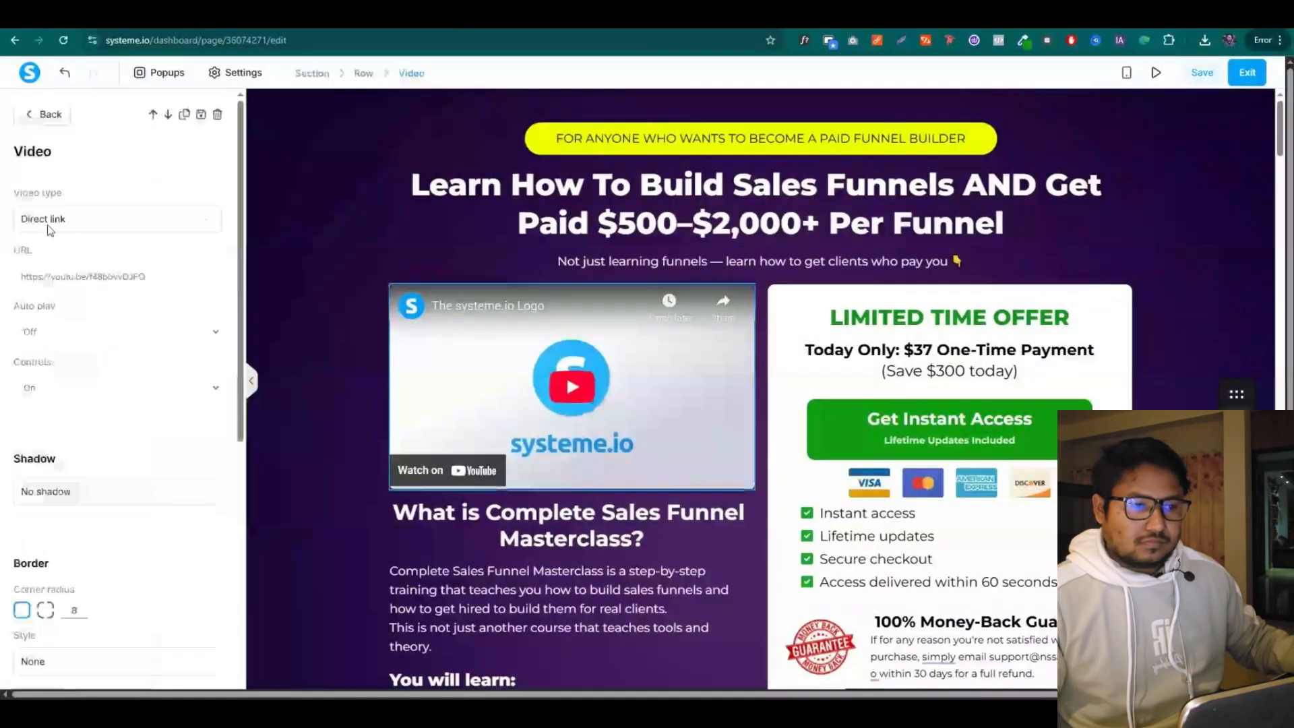
click(117, 218)
click(41, 302)
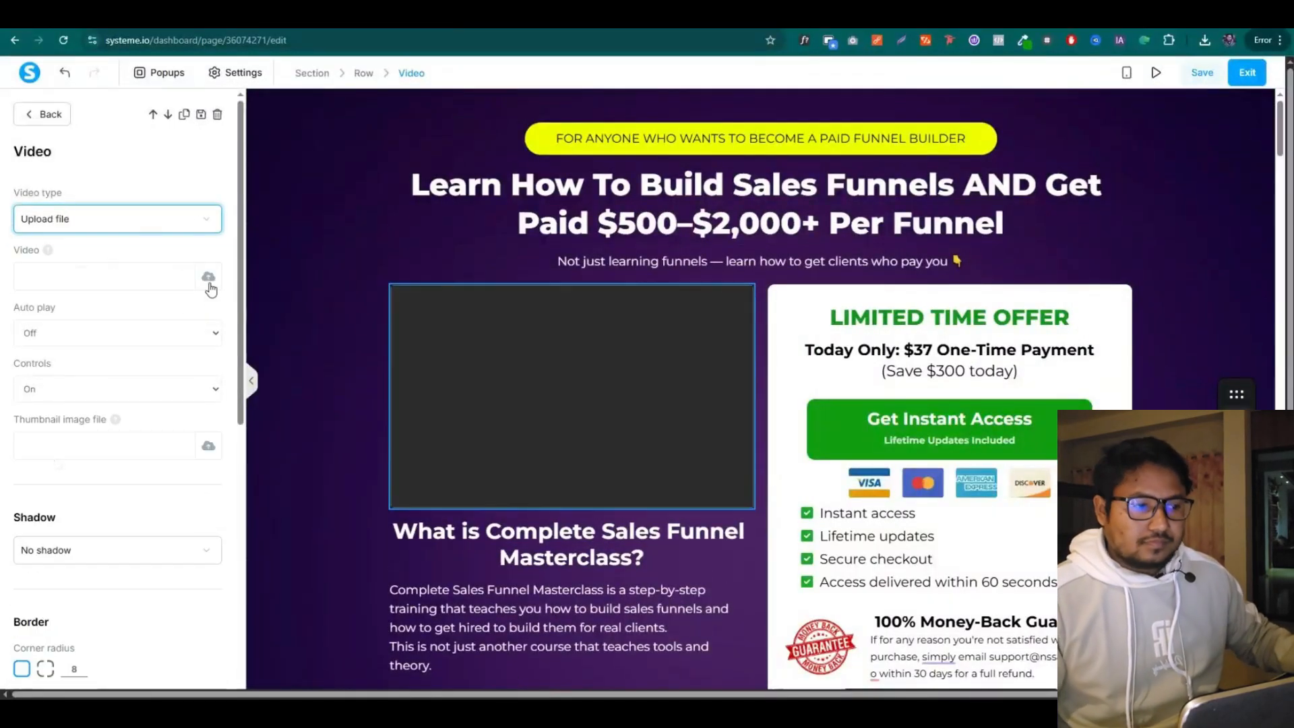
click(174, 214)
click(54, 279)
click(87, 218)
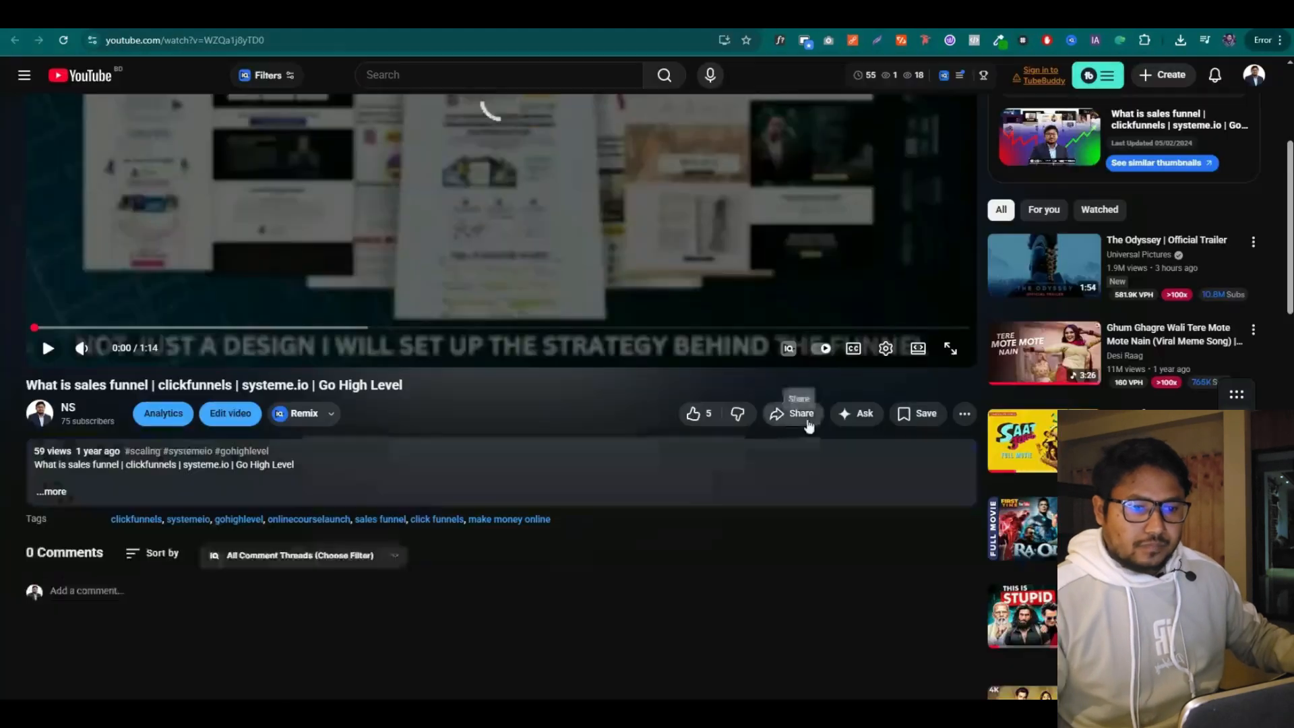
click(802, 413)
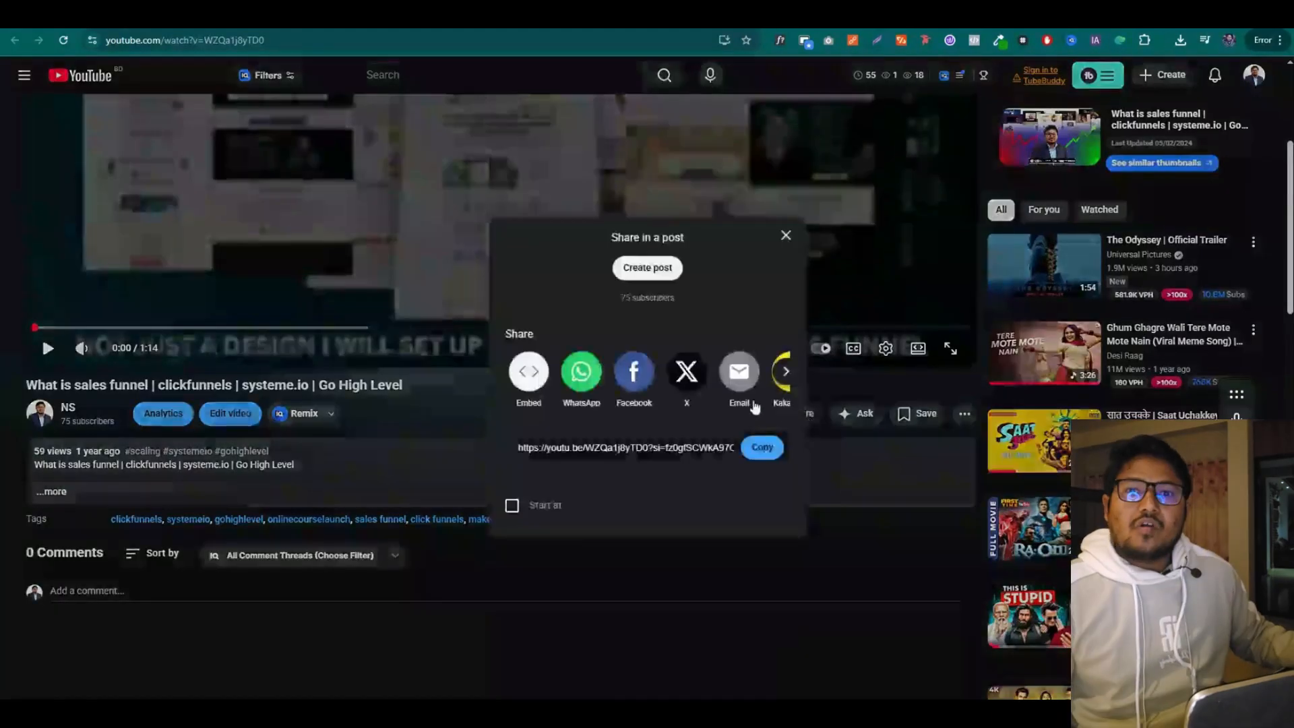
click(758, 449)
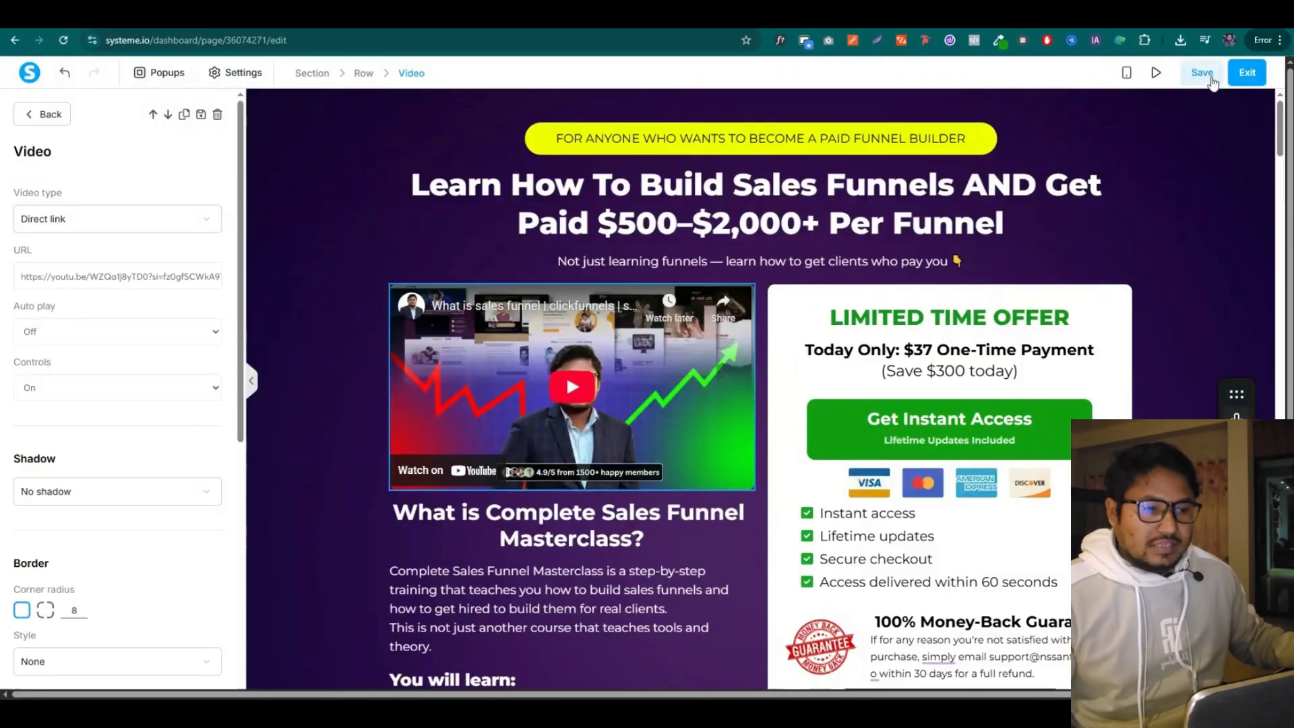
Preview the page, play the new YouTube hero video, and scroll down to Customer Testimonials
click(1156, 72)
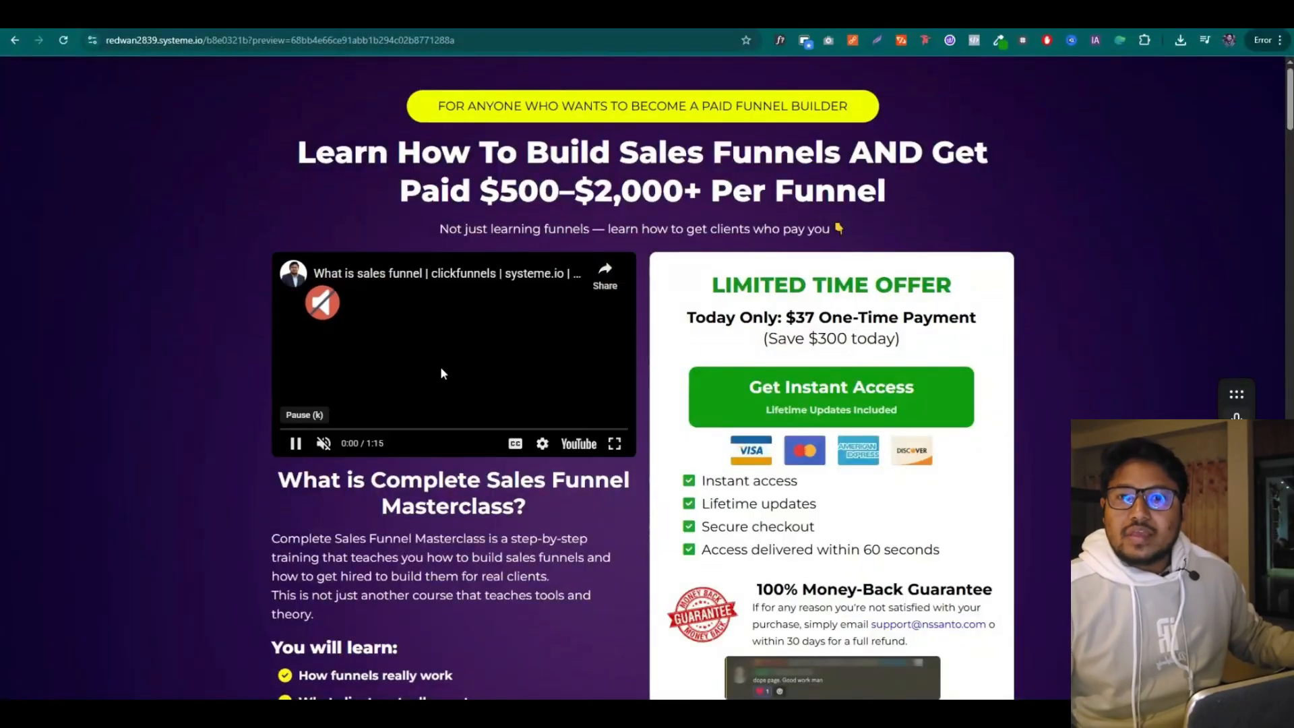
click(322, 336)
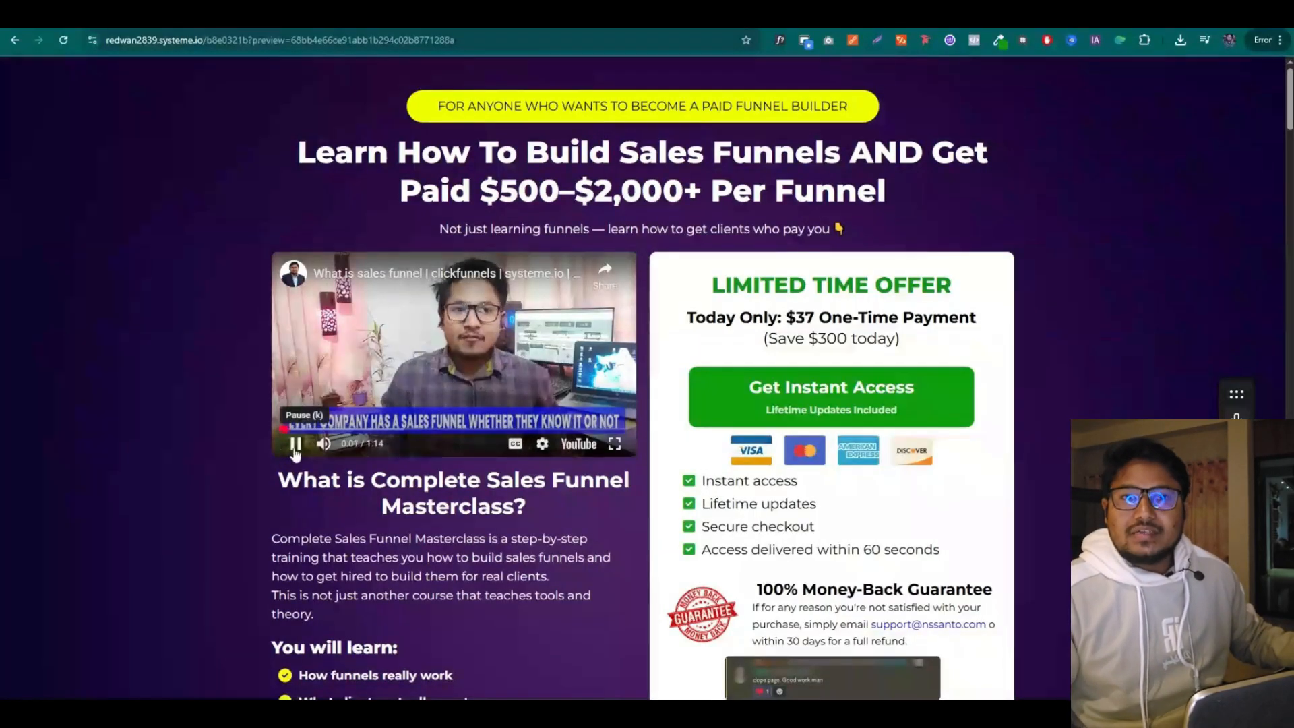
scroll(258, 452, down, 18)
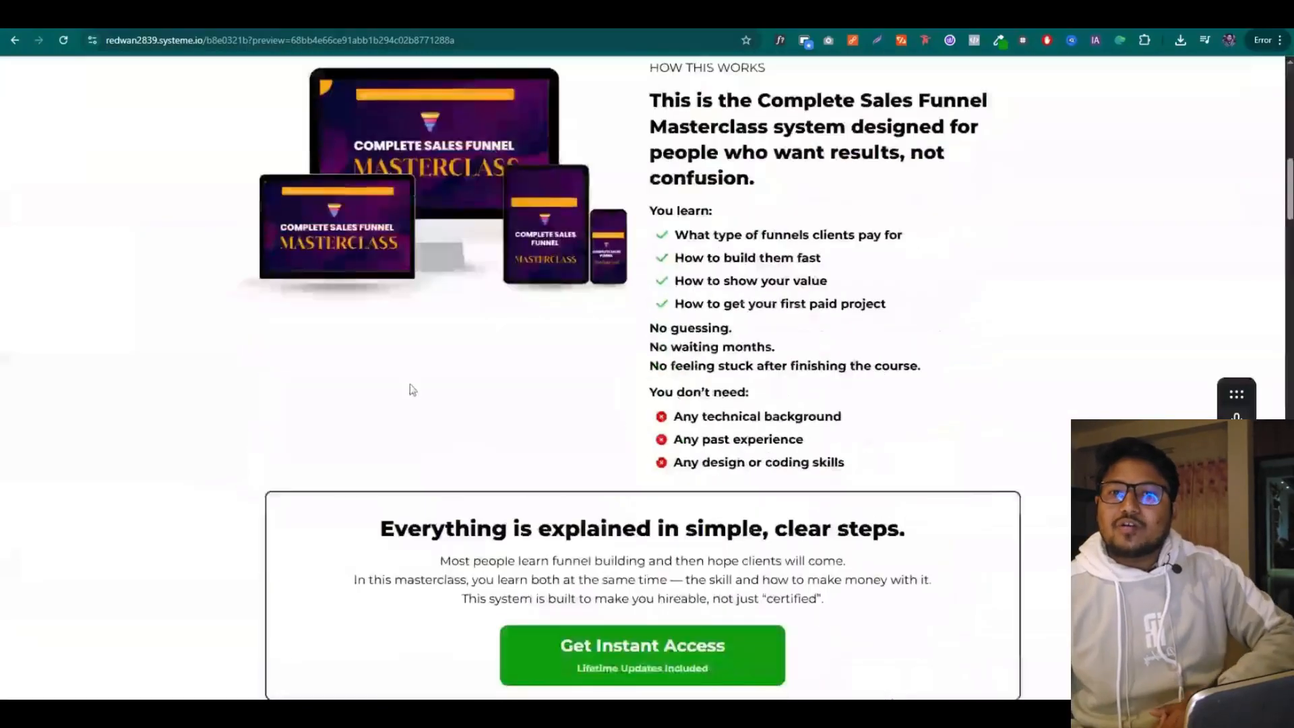
scroll(760, 277, down, 20)
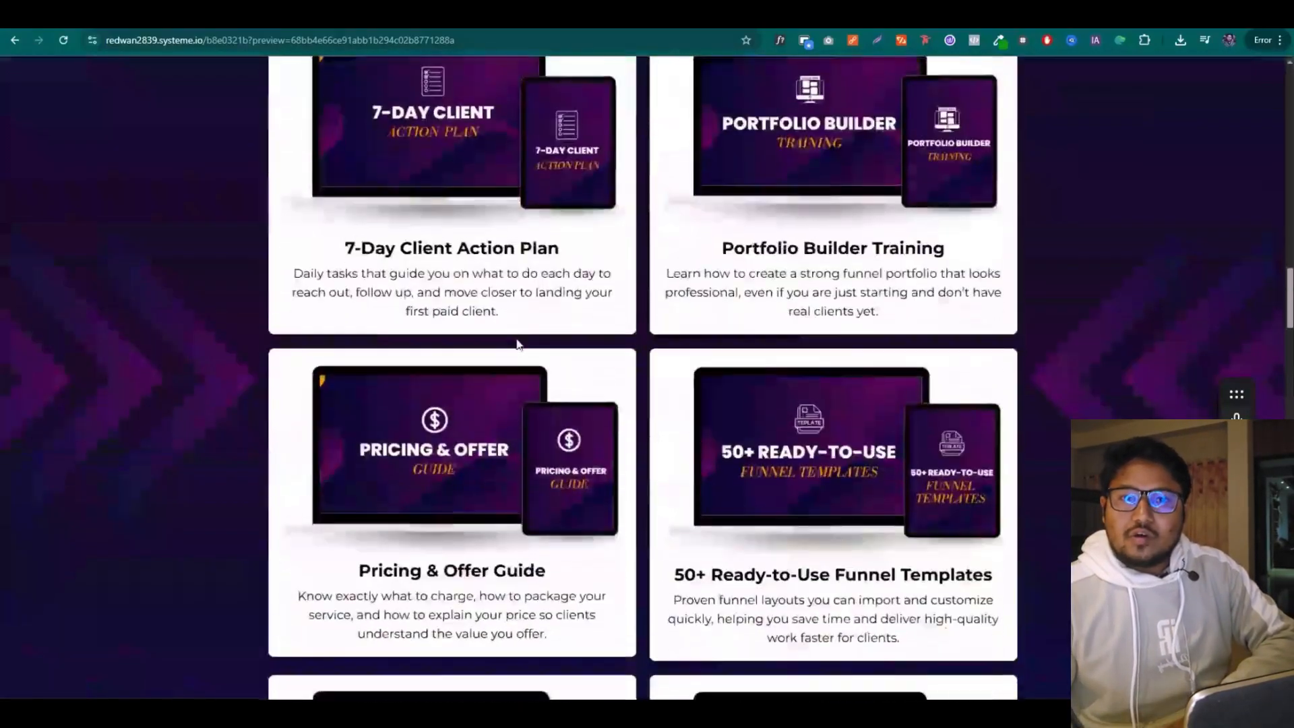
scroll(520, 344, down, 20)
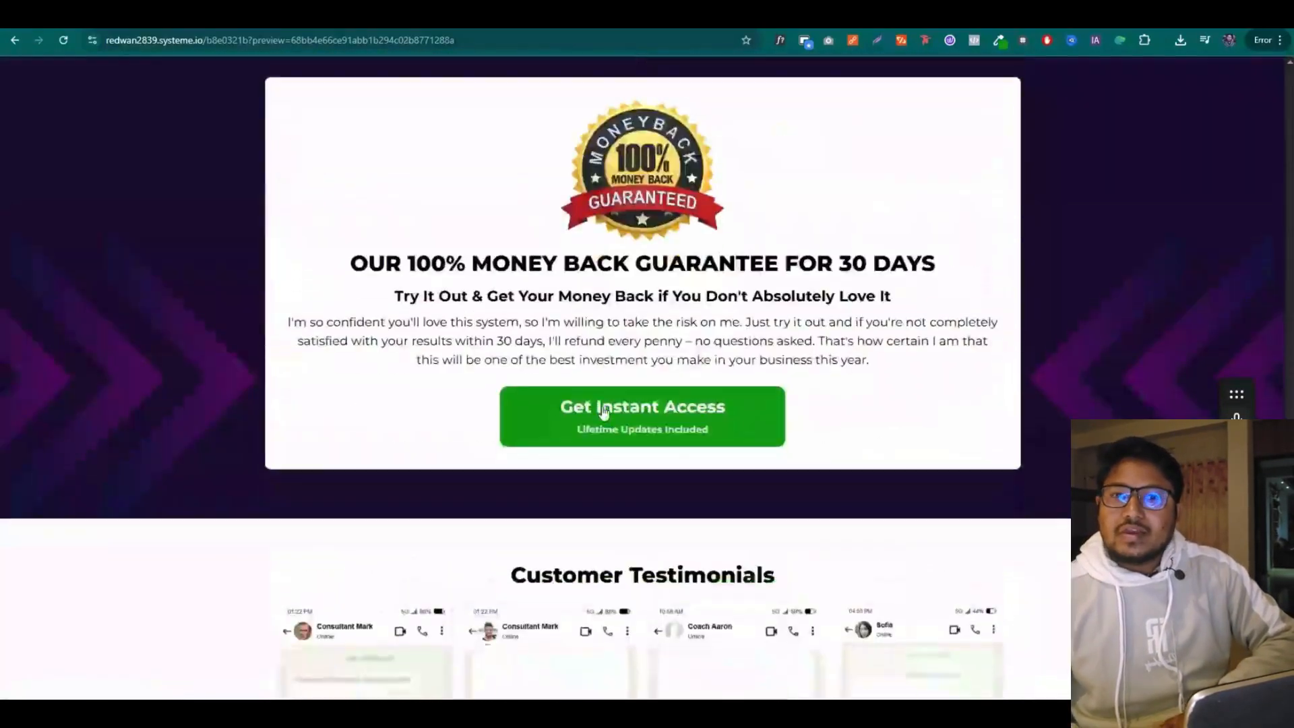
scroll(609, 409, down, 15)
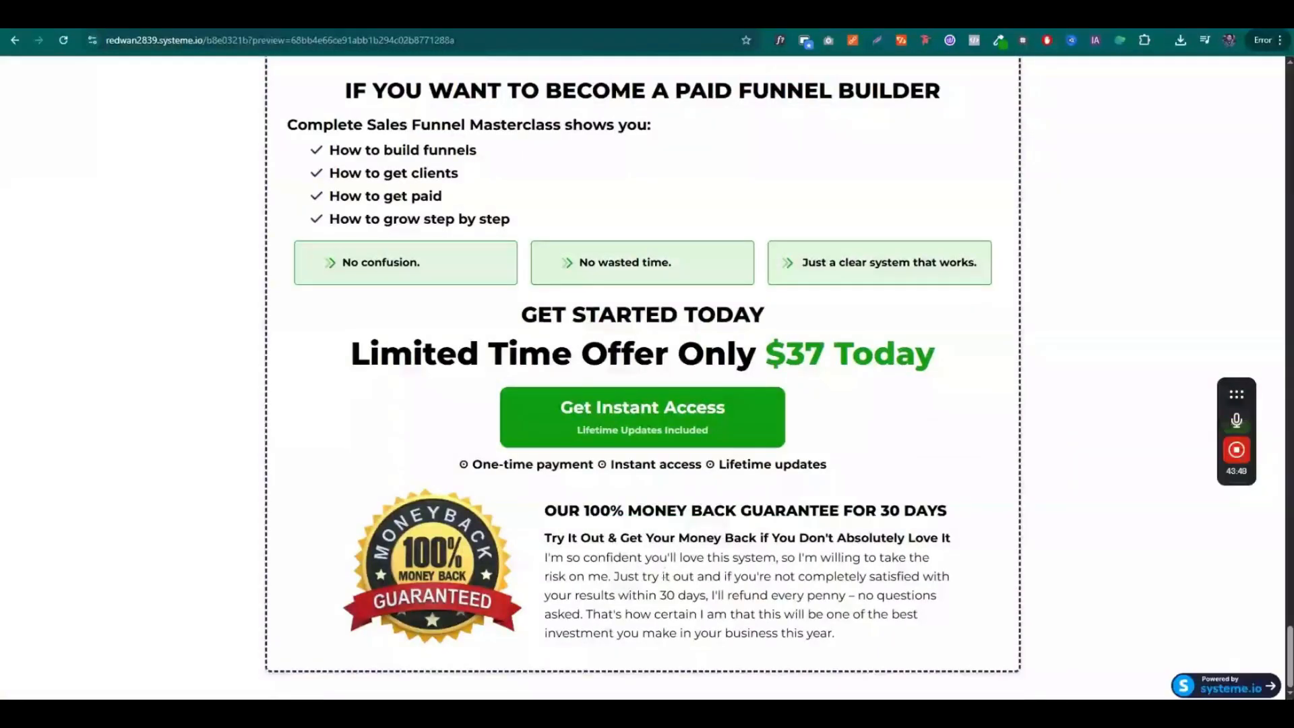
click(509, 713)
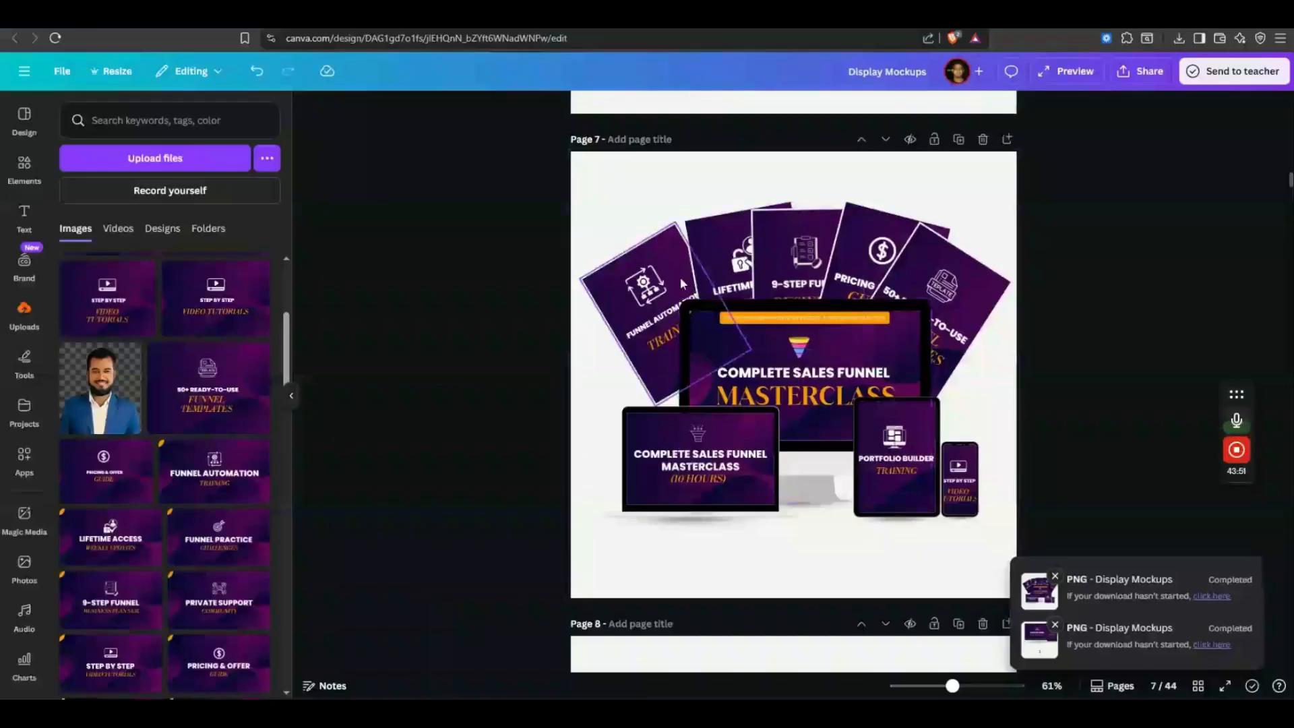
click(509, 713)
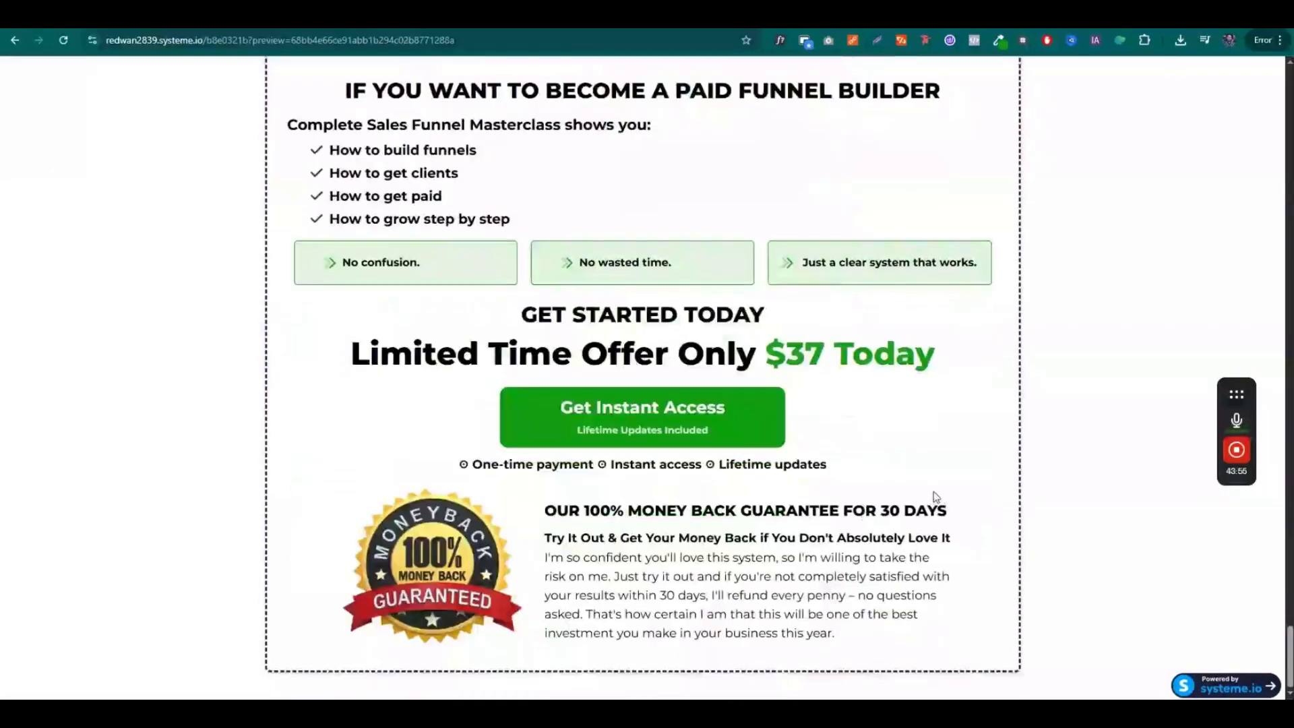
scroll(933, 492, up, 20)
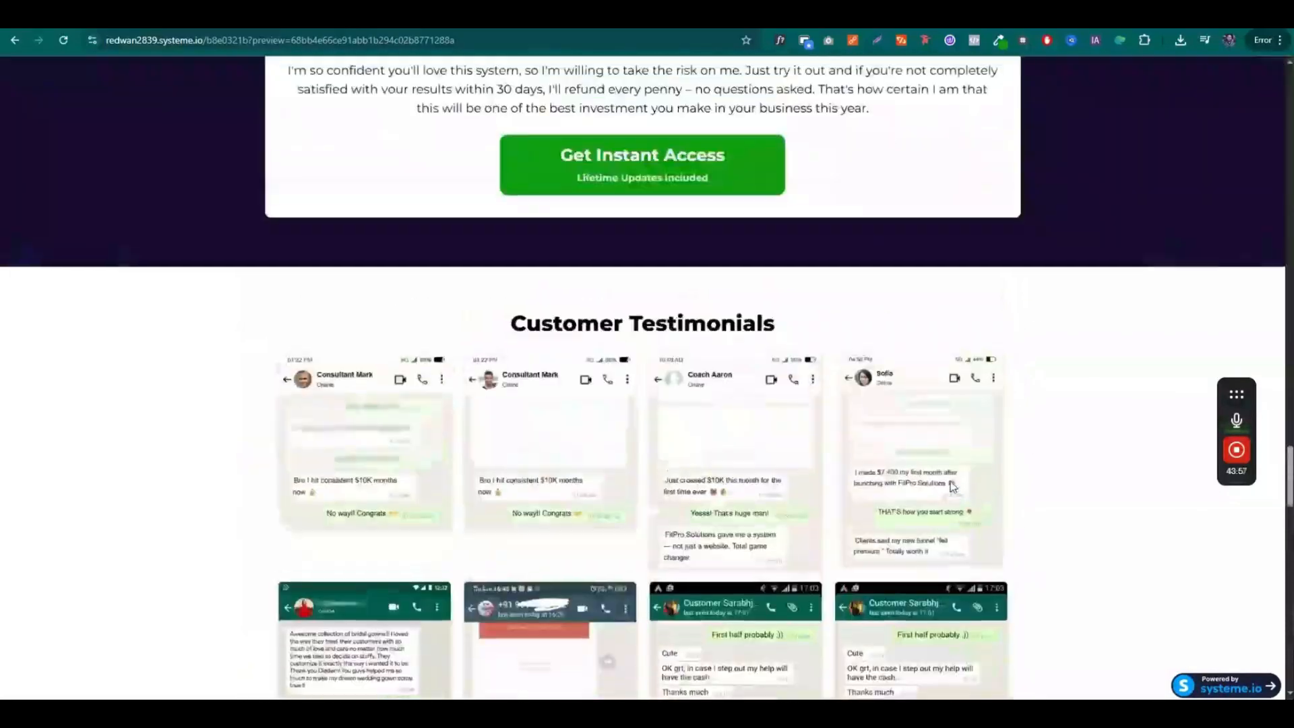